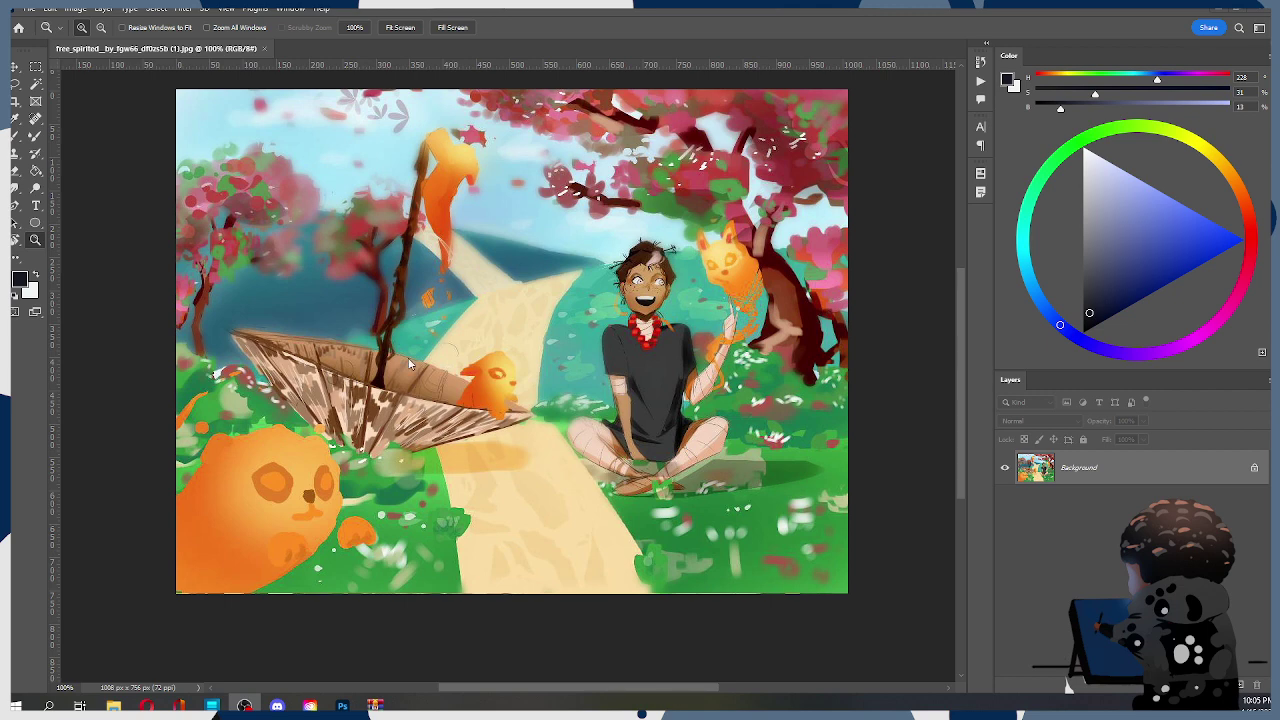
# Open the Arachn(Aria).psdc character painting from the saved cloud documents
pyautogui.click(31, 9)
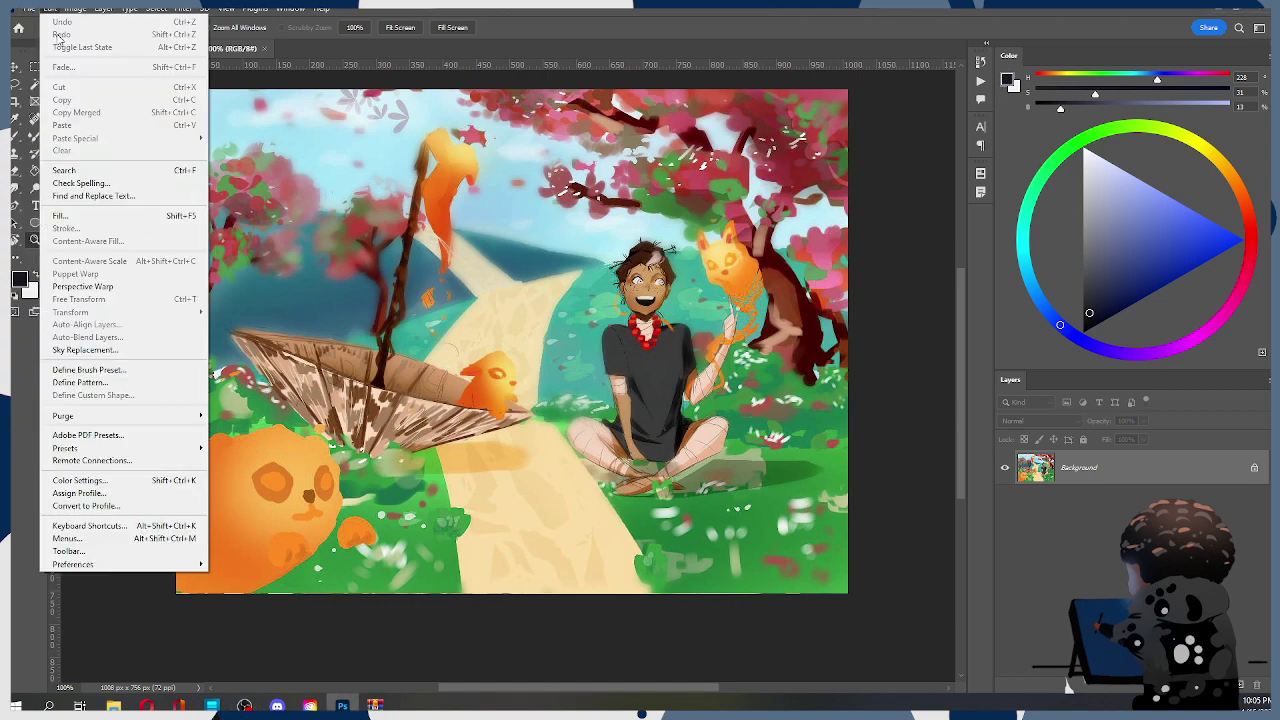
pyautogui.click(45, 34)
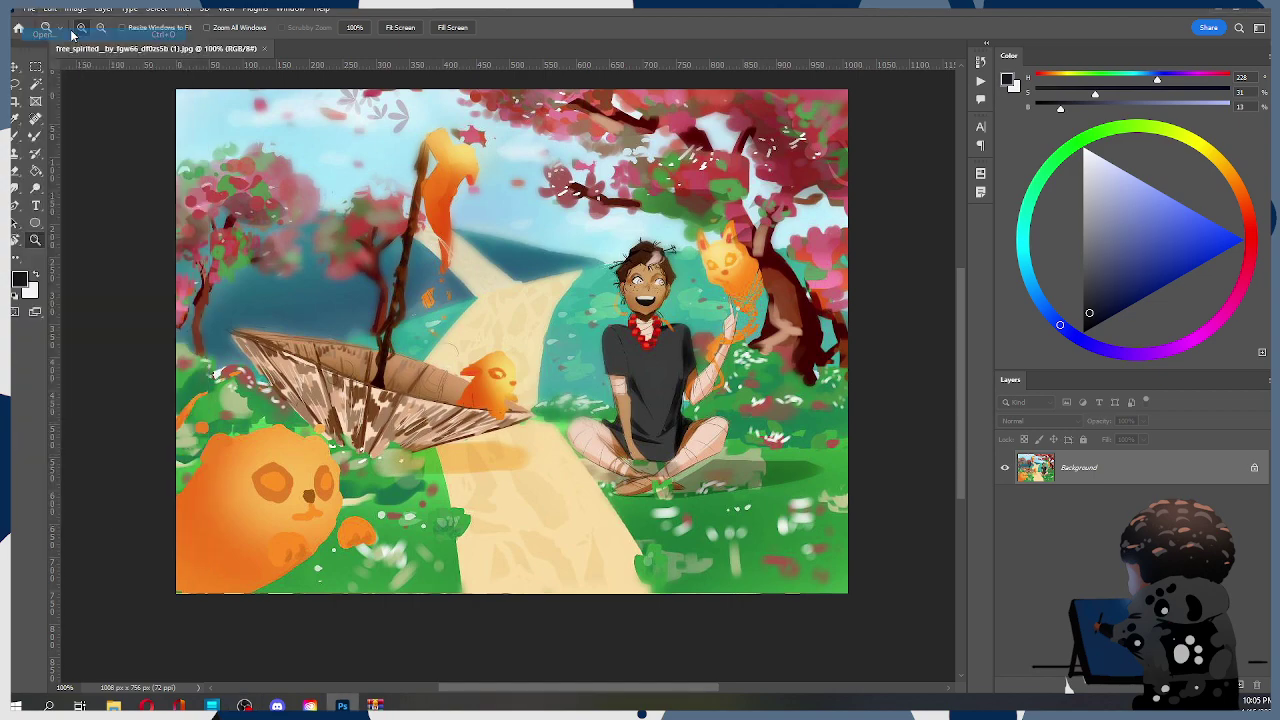
pyautogui.click(150, 318)
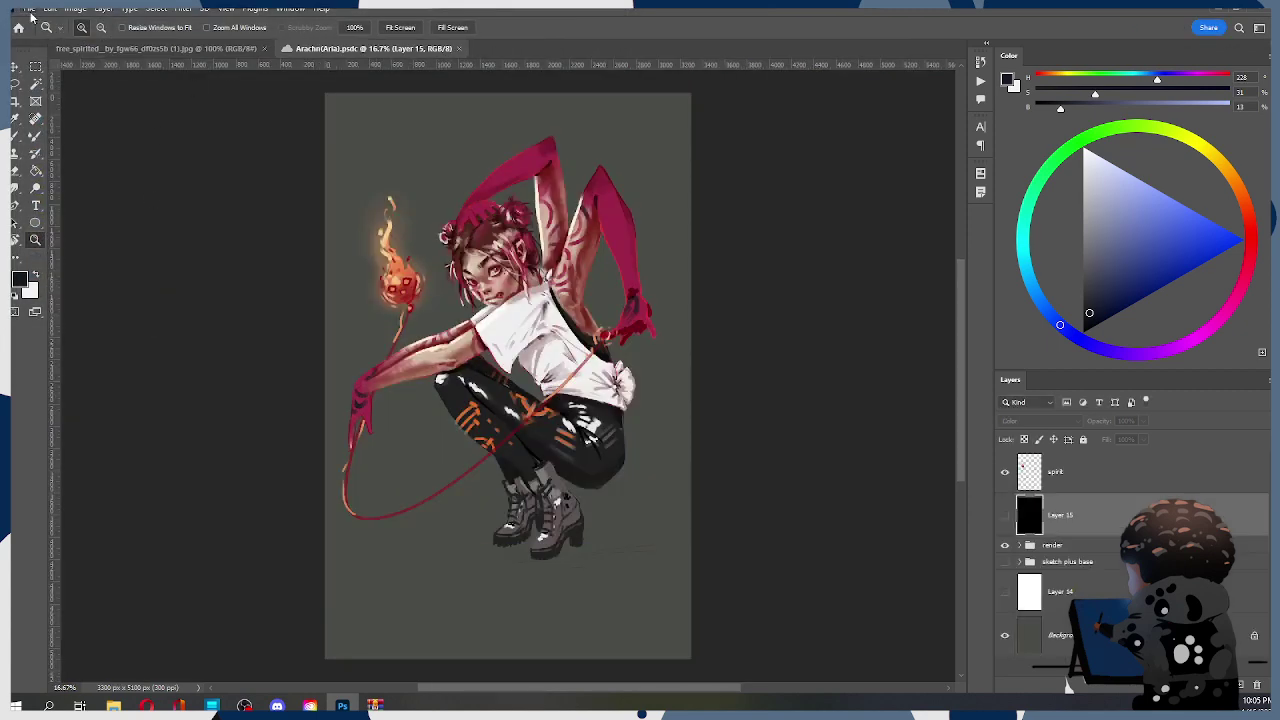
# Open hammer.psdc as a further document
pyautogui.click(30, 8)
pyautogui.click(70, 35)
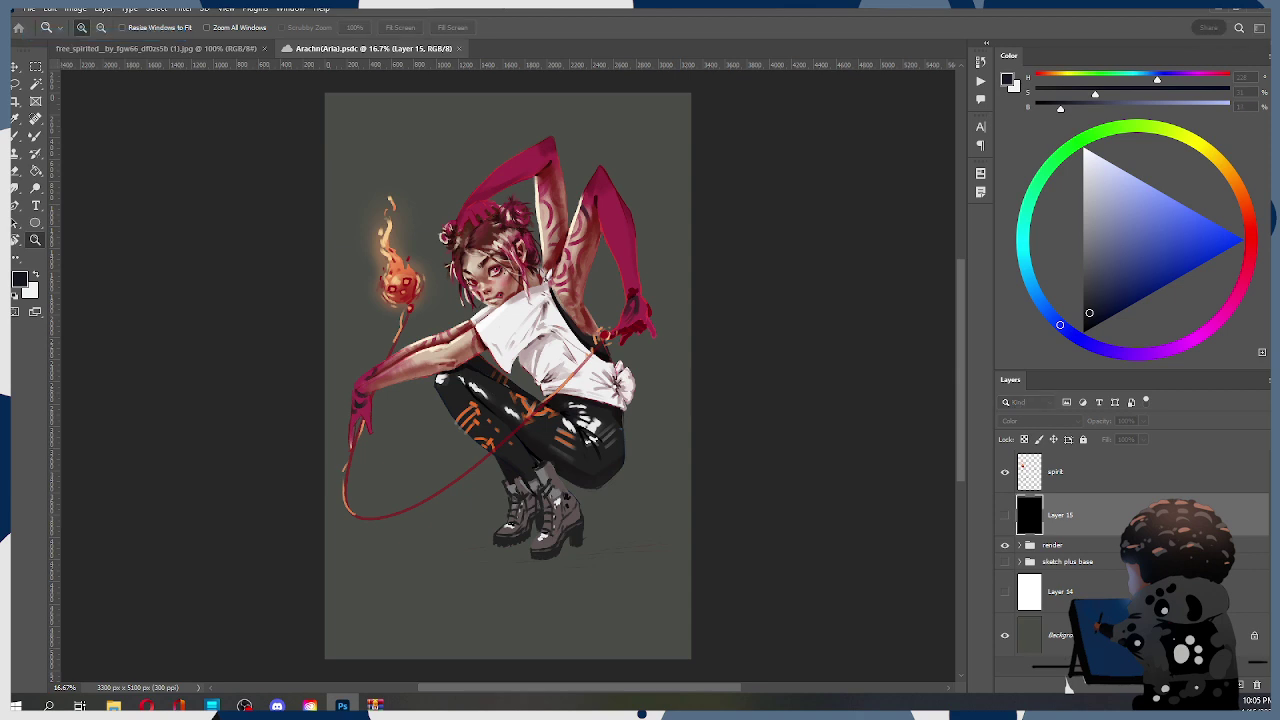
pyautogui.press('Return')
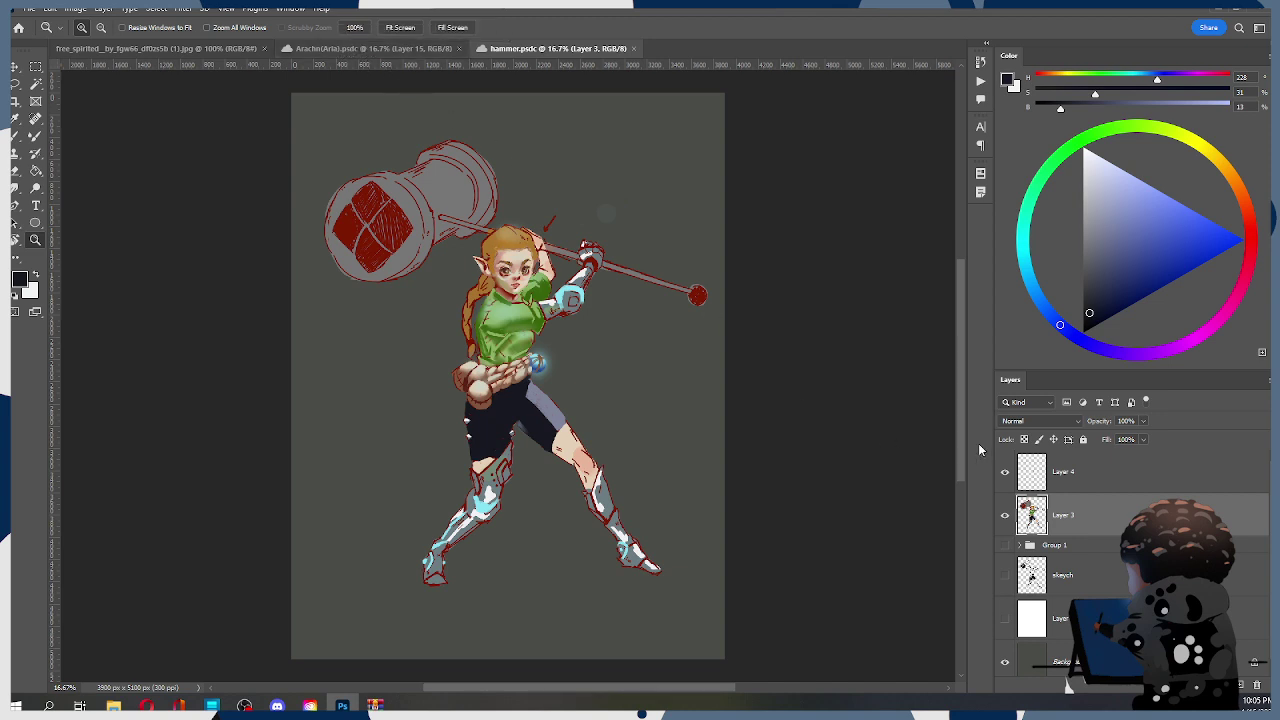
# In the Arachn(Aria) painting, hide the spirit layer and toggle Layer 15 to check the painting's values in greyscale, leaving Layer 15 hidden
pyautogui.click(385, 48)
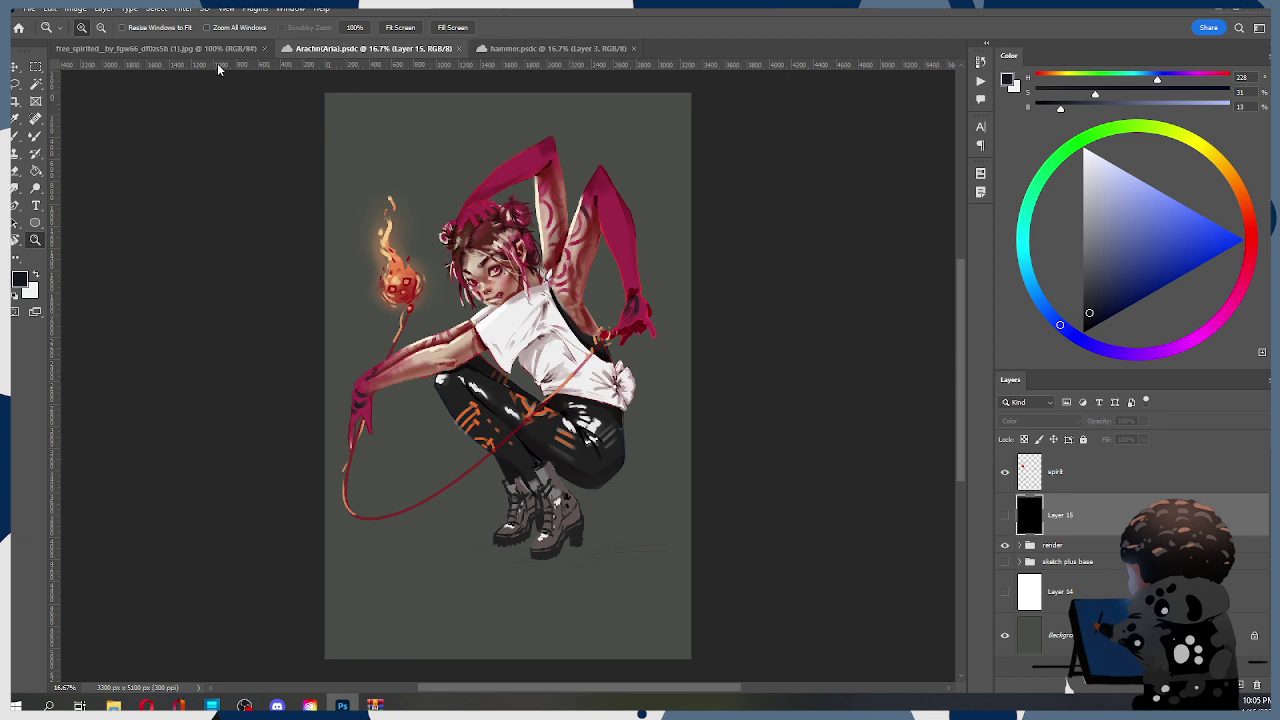
pyautogui.scroll(-1, 691, 271)
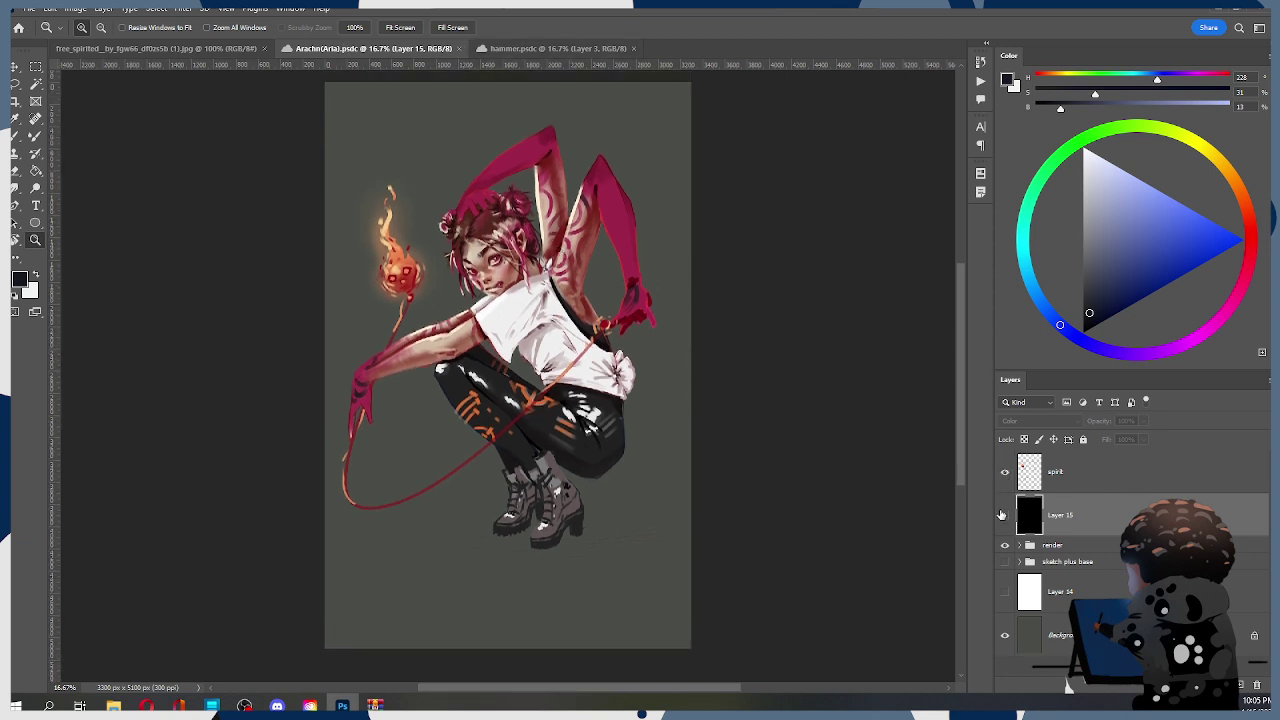
pyautogui.click(1005, 475)
pyautogui.click(1005, 516)
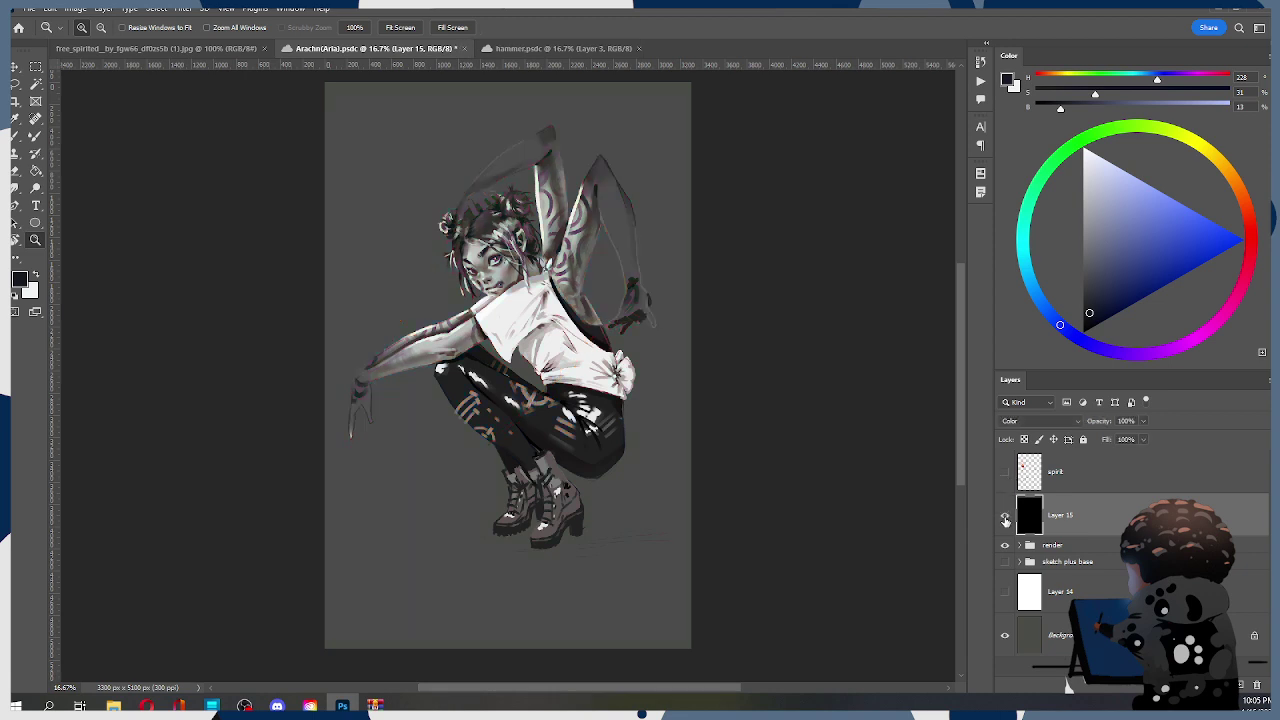
pyautogui.click(1005, 516)
pyautogui.click(1005, 516)
pyautogui.click(1005, 516)
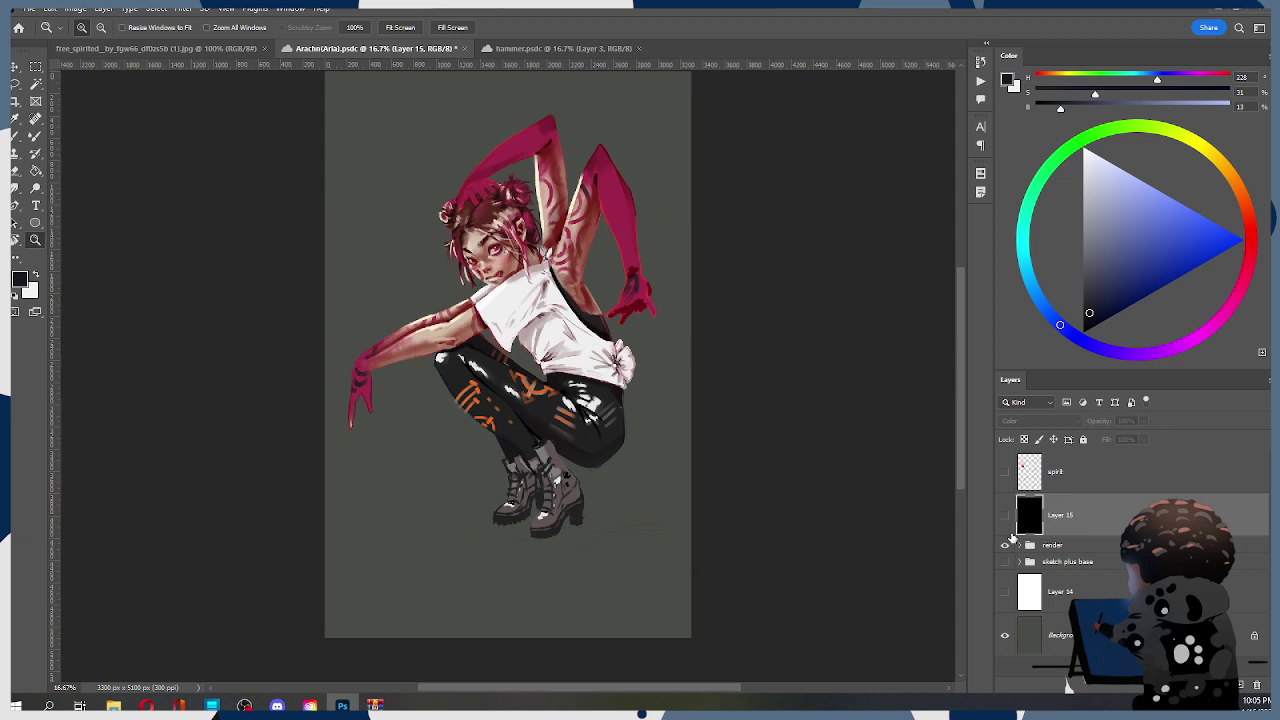
# Hide the render group and show the sketch plus base group to examine the character's flat base colours
pyautogui.scroll(-2, 1049, 540)
pyautogui.scroll(3, 1046, 548)
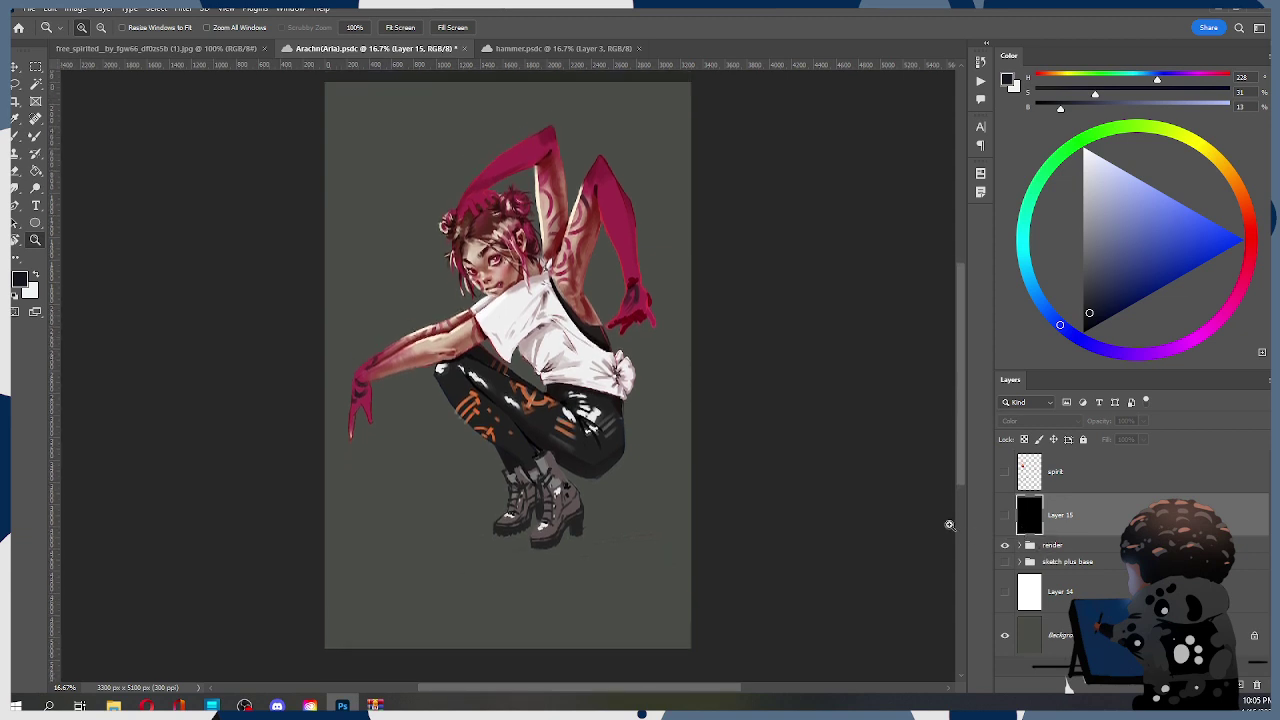
pyautogui.click(907, 515)
pyautogui.scroll(3, 956, 462)
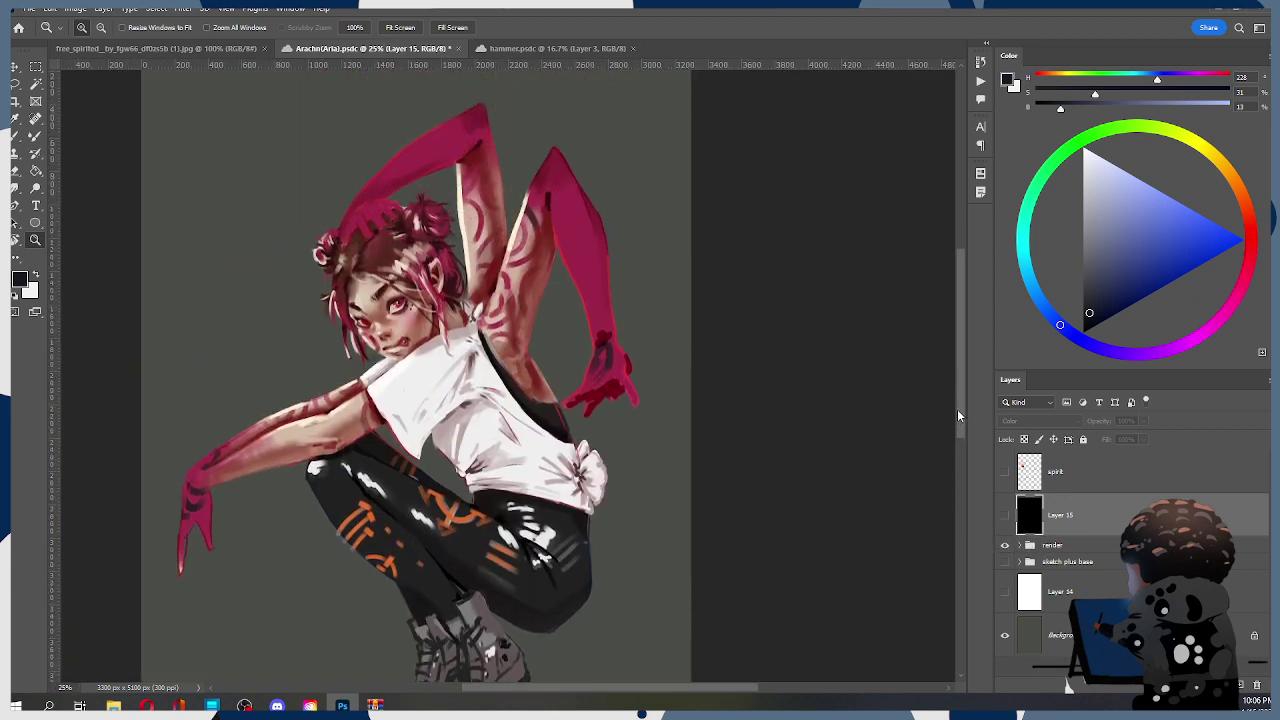
pyautogui.scroll(-1, 955, 425)
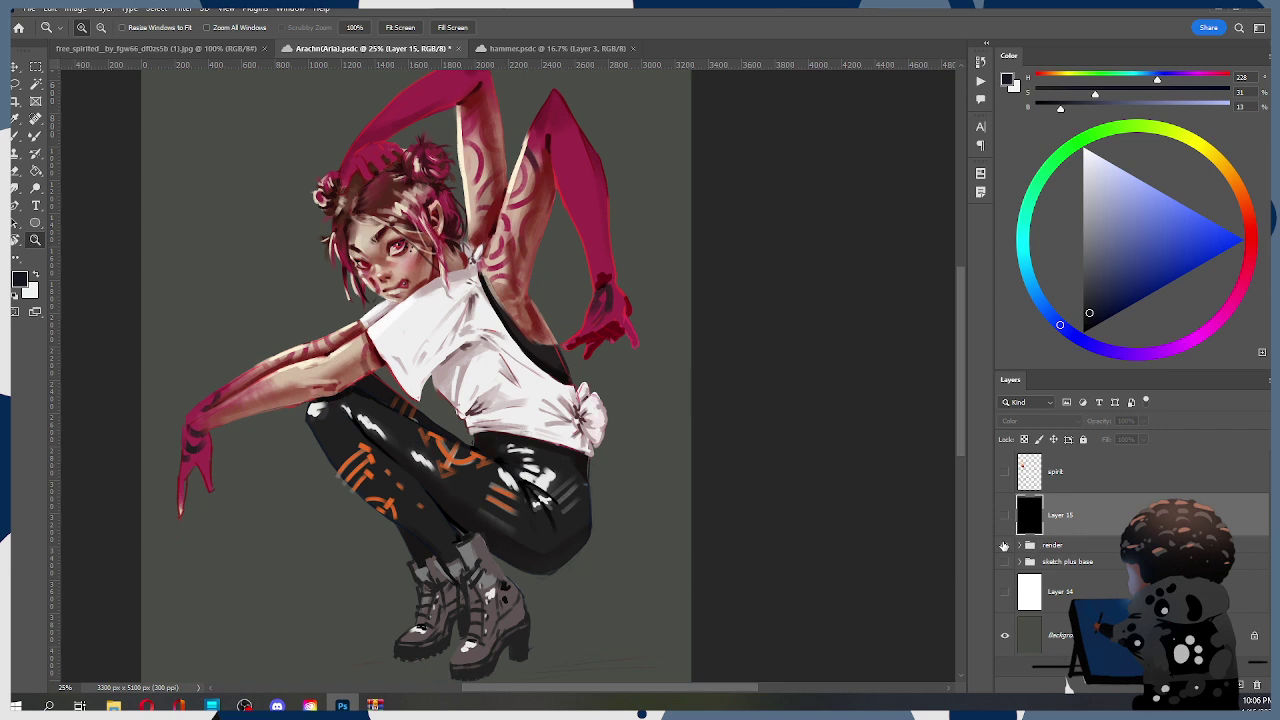
pyautogui.click(1004, 545)
pyautogui.click(1004, 563)
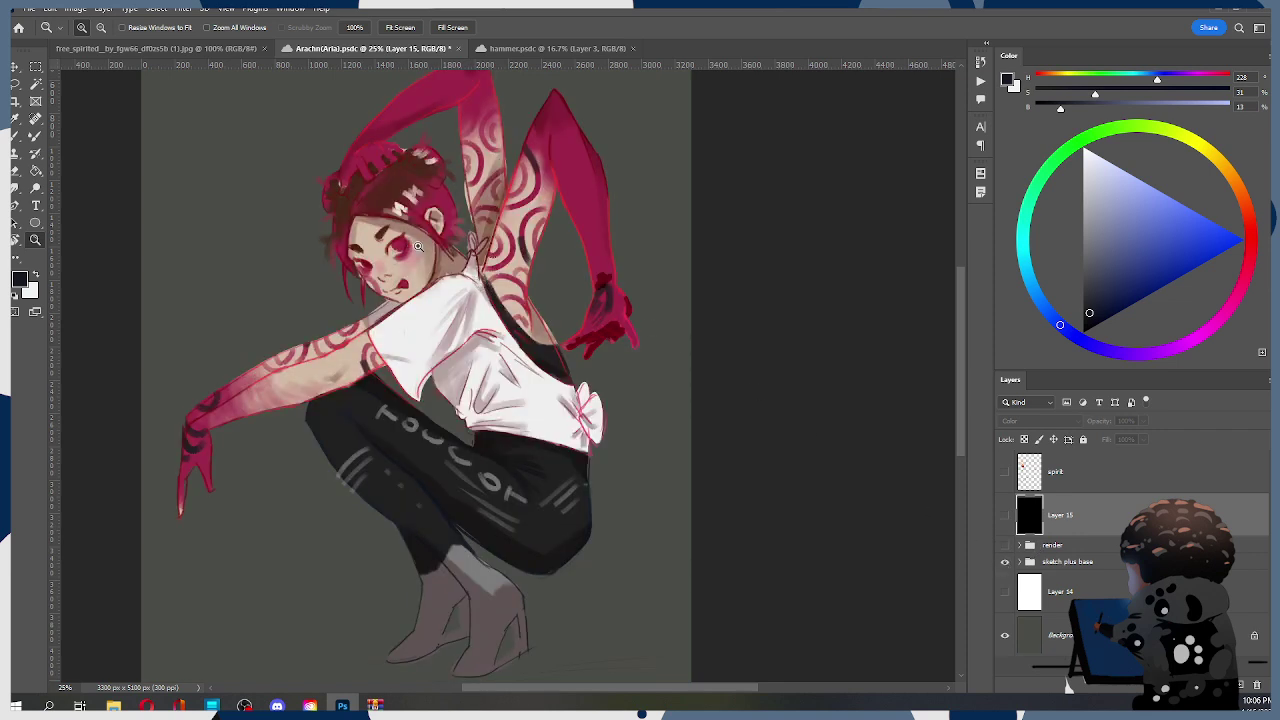
# Toggle the sketch plus base group, leave it hidden, and show the render group again to compare both stages
pyautogui.scroll(-2, 420, 246)
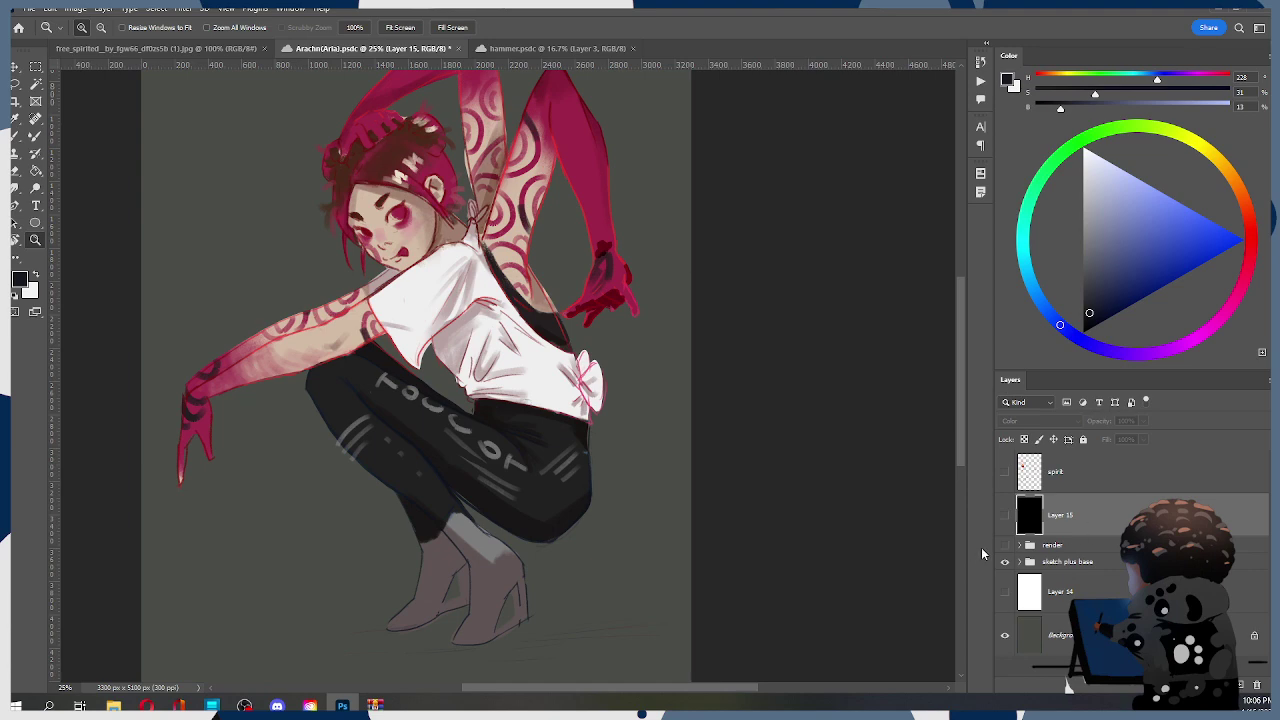
pyautogui.click(1005, 562)
pyautogui.click(1005, 563)
pyautogui.click(1005, 562)
pyautogui.click(1005, 545)
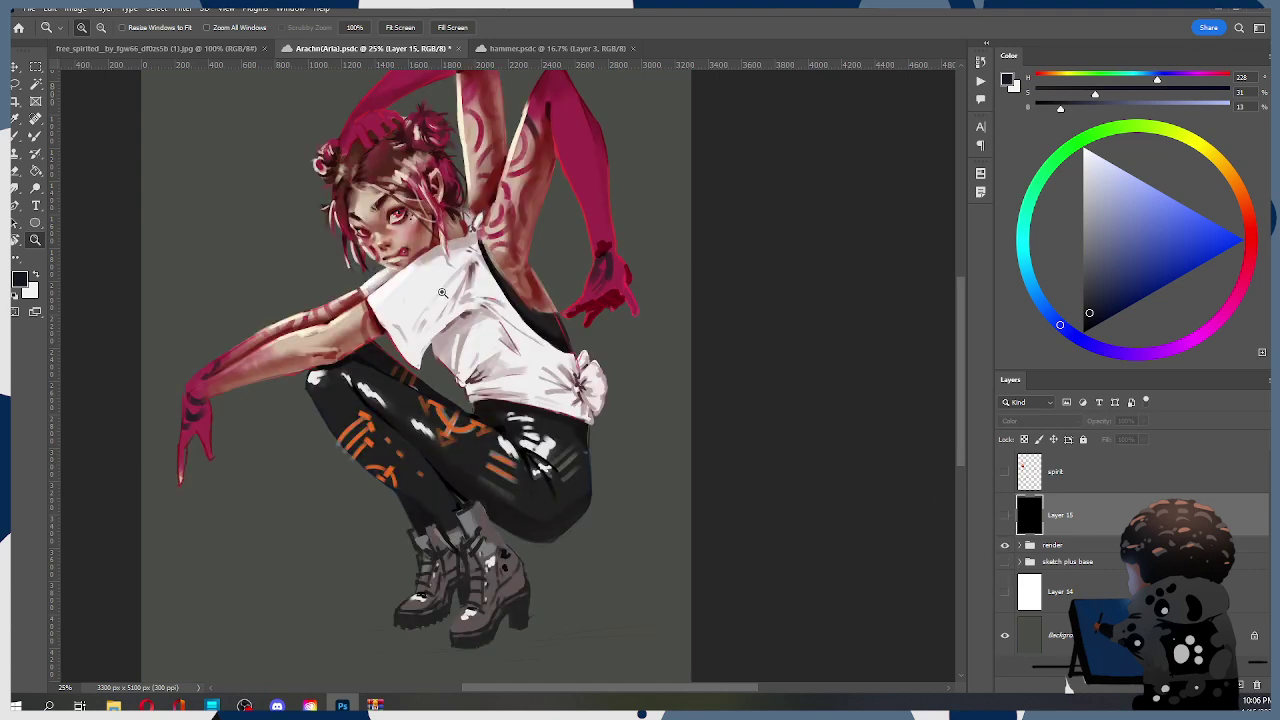
# Expand the render group and hide its clothes and shoulder detail layers
pyautogui.click(1019, 545)
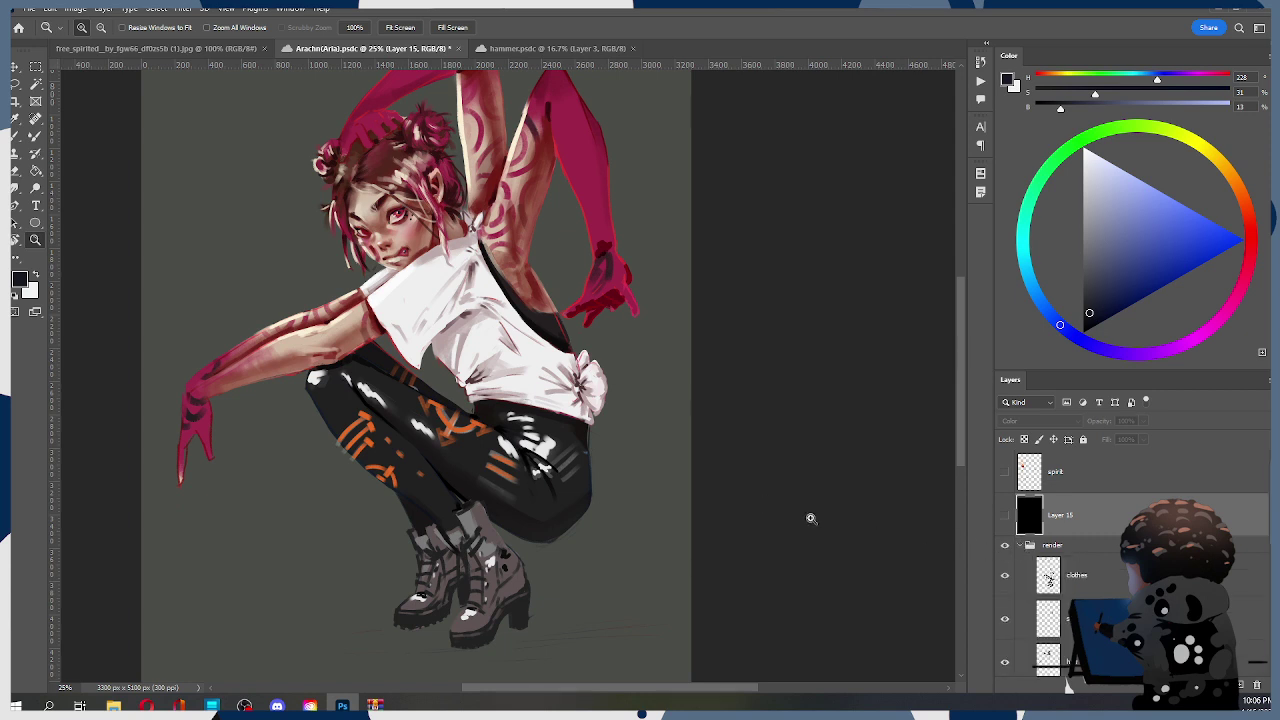
pyautogui.scroll(-8, 1070, 578)
pyautogui.scroll(5, 1103, 569)
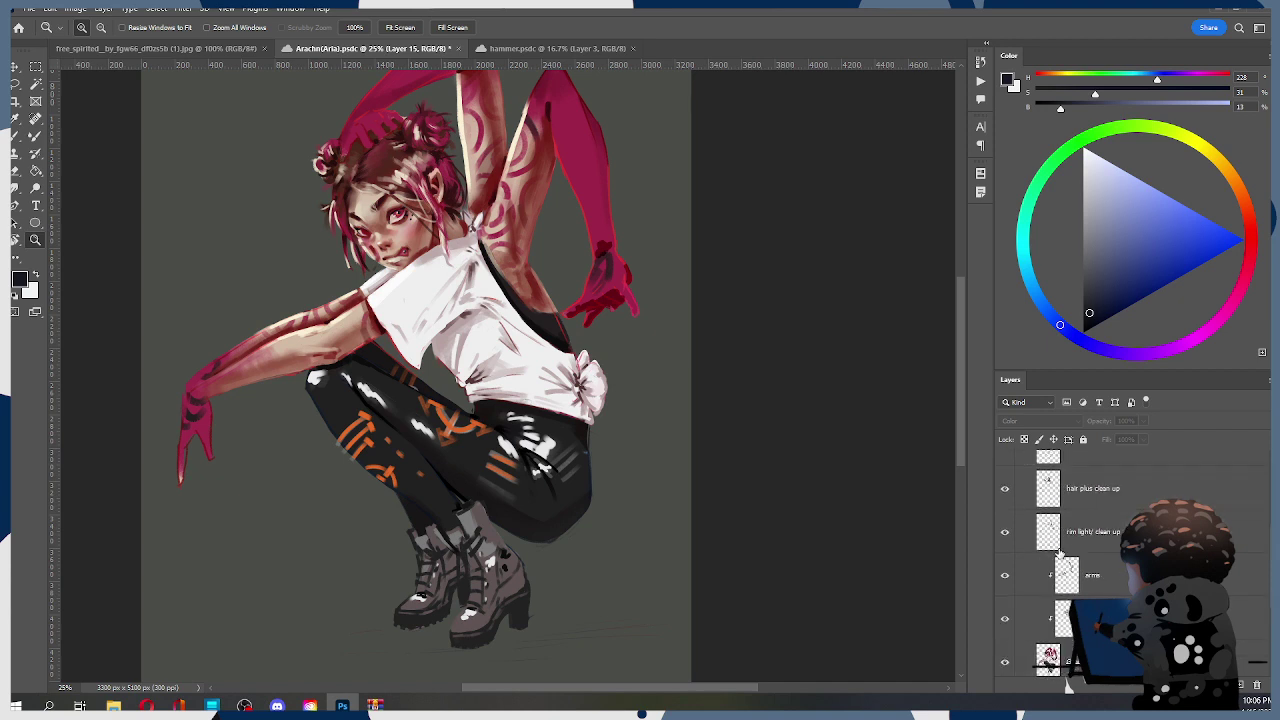
pyautogui.scroll(2, 1036, 530)
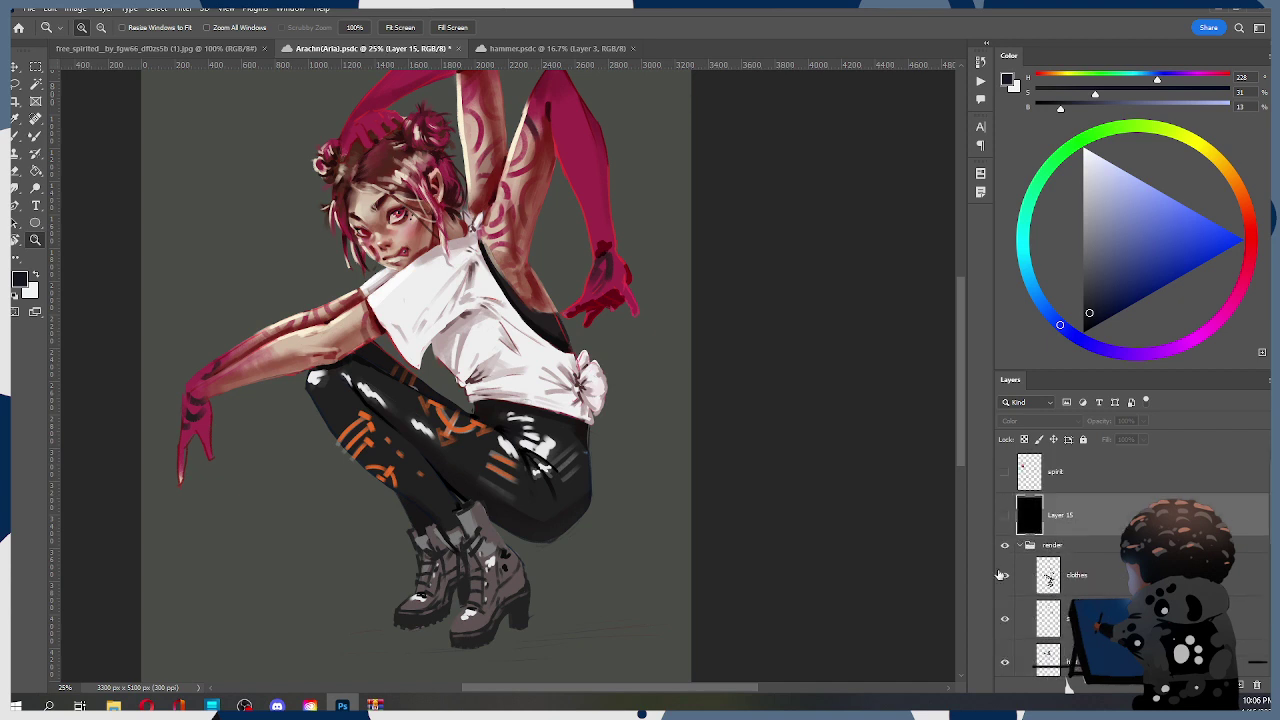
pyautogui.click(1005, 575)
pyautogui.click(1005, 618)
# Hide the hair plus clean up, rim light/ clean up, arms and face main render layers in the render group
pyautogui.scroll(-2, 1007, 577)
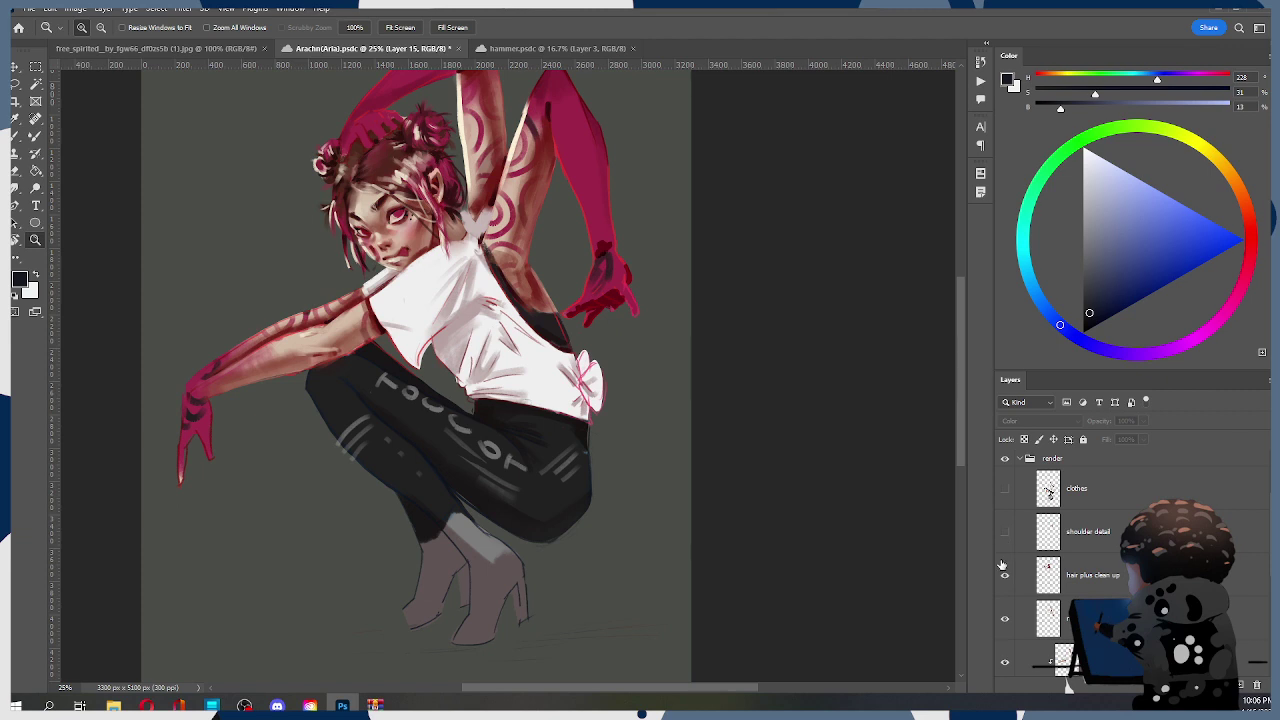
pyautogui.click(1005, 575)
pyautogui.click(1005, 618)
pyautogui.scroll(-1, 1005, 618)
pyautogui.click(1006, 614)
pyautogui.scroll(-2, 1006, 614)
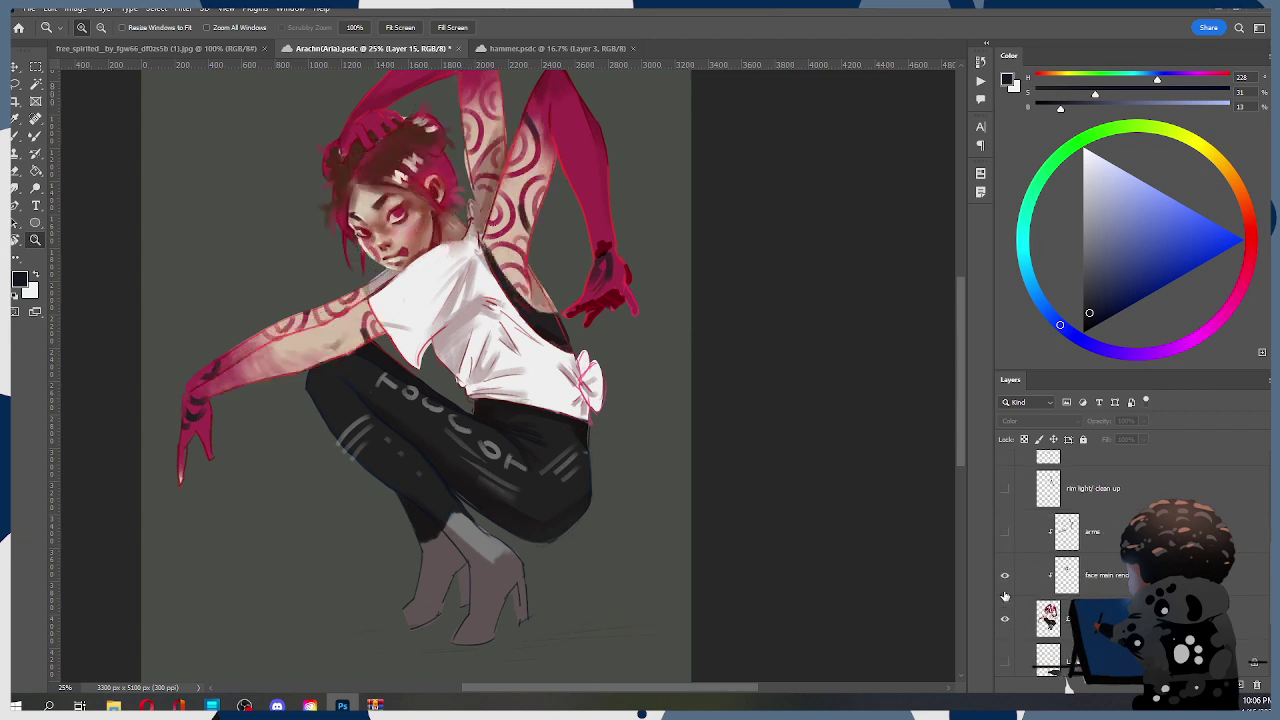
pyautogui.click(1005, 575)
pyautogui.scroll(-1, 1028, 582)
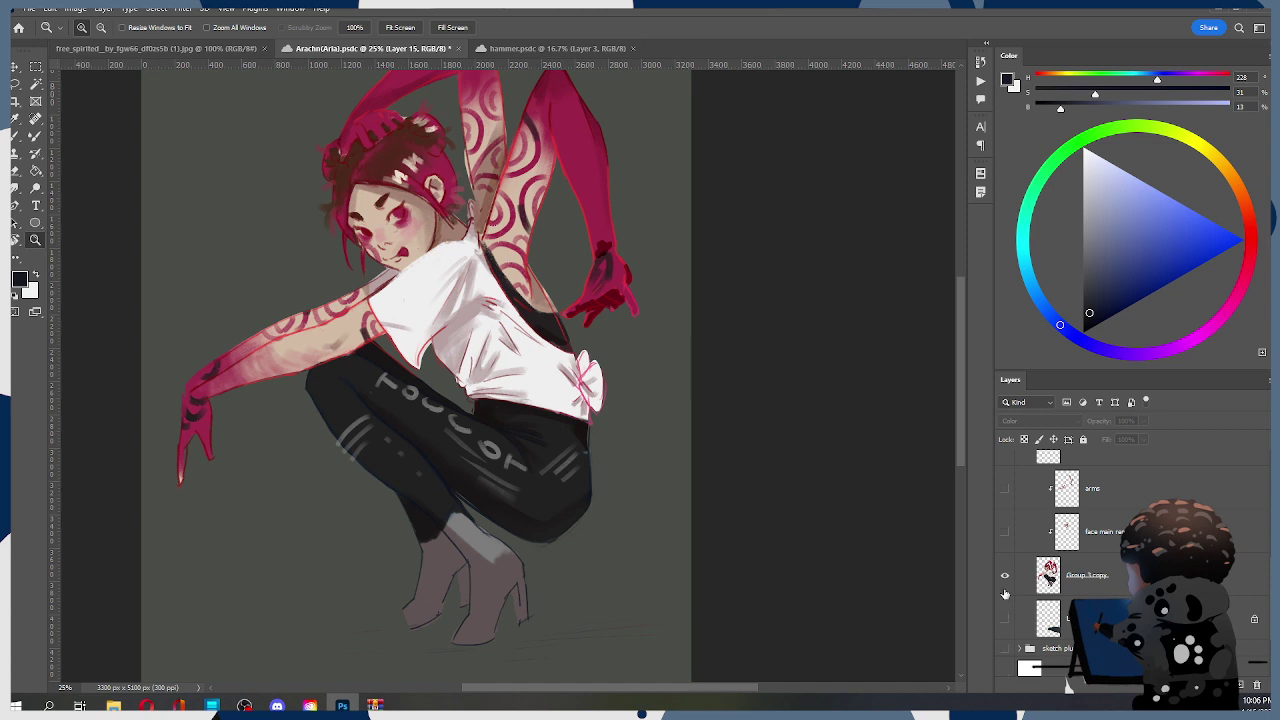
# Check Group 3 copy off and on, and show the face main render layer, comparing the face with and without it
pyautogui.click(1006, 585)
pyautogui.click(1005, 578)
pyautogui.click(1006, 535)
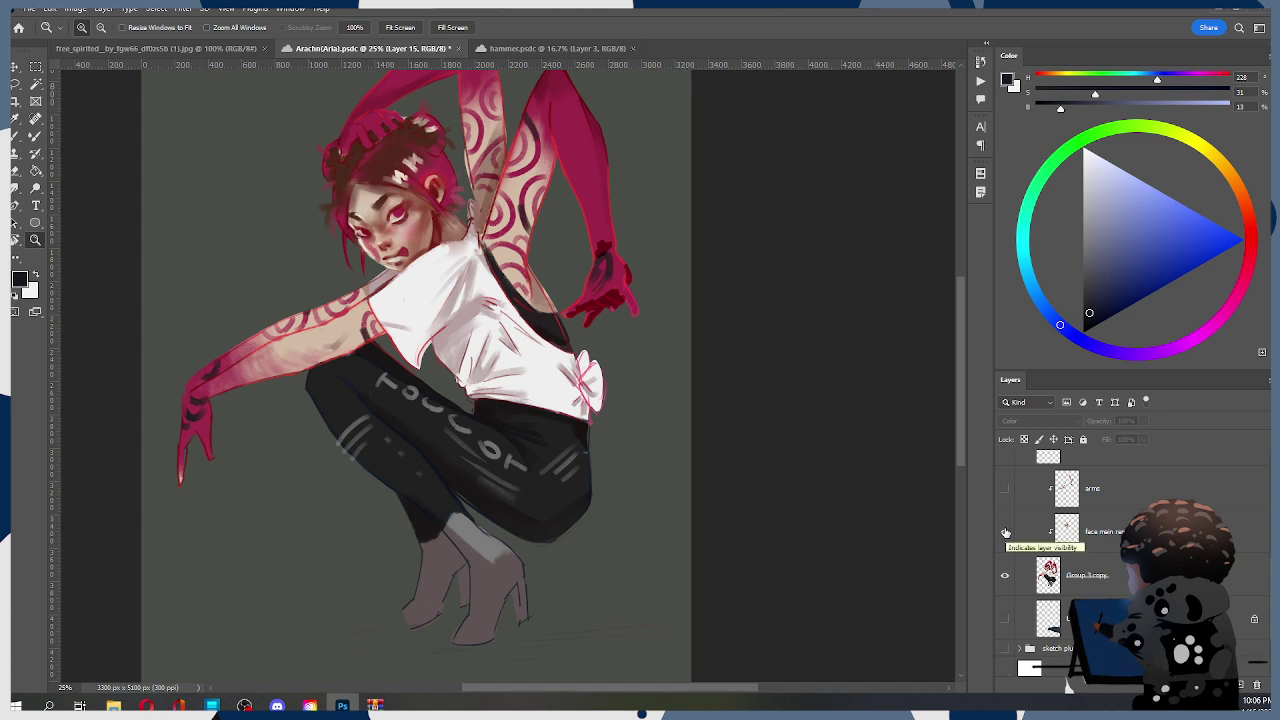
pyautogui.click(1006, 533)
pyautogui.click(1006, 533)
pyautogui.click(1006, 533)
pyautogui.click(1006, 533)
pyautogui.click(1006, 533)
pyautogui.click(1006, 533)
pyautogui.click(1006, 533)
pyautogui.click(1006, 533)
# Show the arms layer, toggling its visibility repeatedly to compare the arms before and after rendering
pyautogui.click(1007, 490)
pyautogui.click(1007, 490)
pyautogui.click(1007, 490)
pyautogui.click(1007, 490)
pyautogui.click(1007, 490)
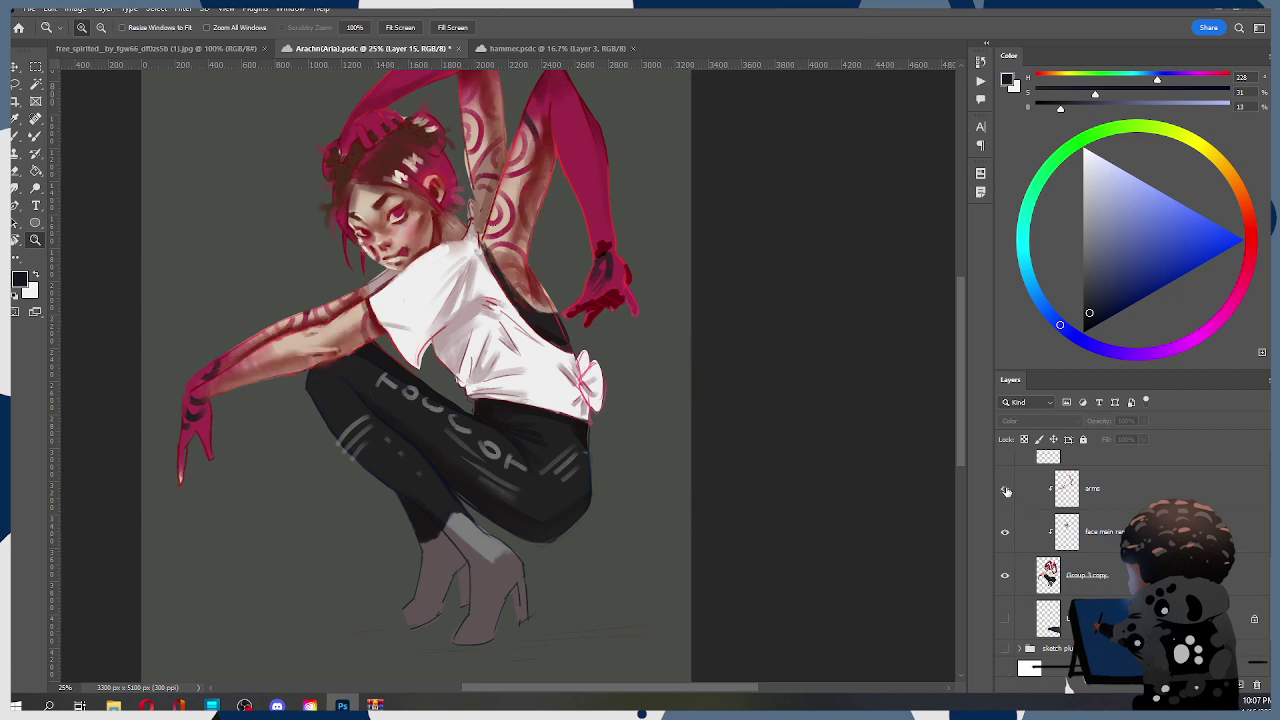
pyautogui.click(1007, 490)
pyautogui.click(1007, 490)
pyautogui.click(1007, 490)
pyautogui.click(1007, 490)
# Show the rim light/ clean up layer, toggling its visibility to compare the edges before and after the clean-up
pyautogui.scroll(1, 1006, 494)
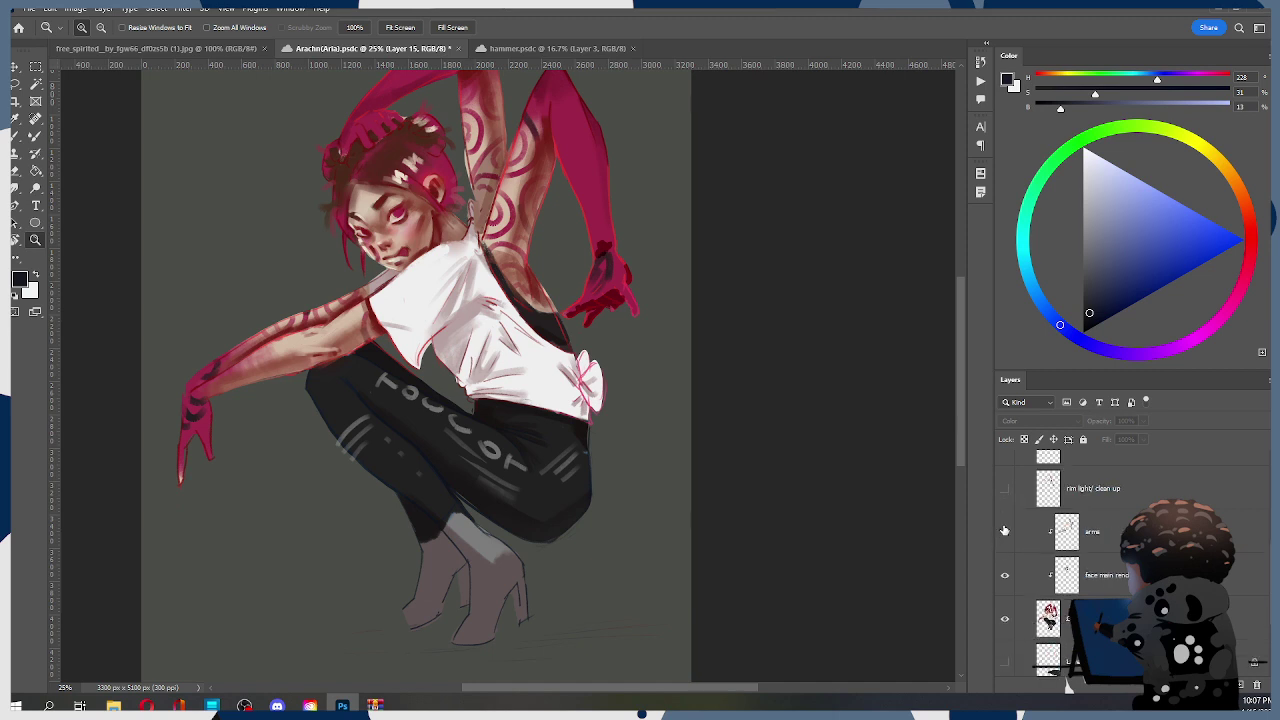
pyautogui.click(1007, 489)
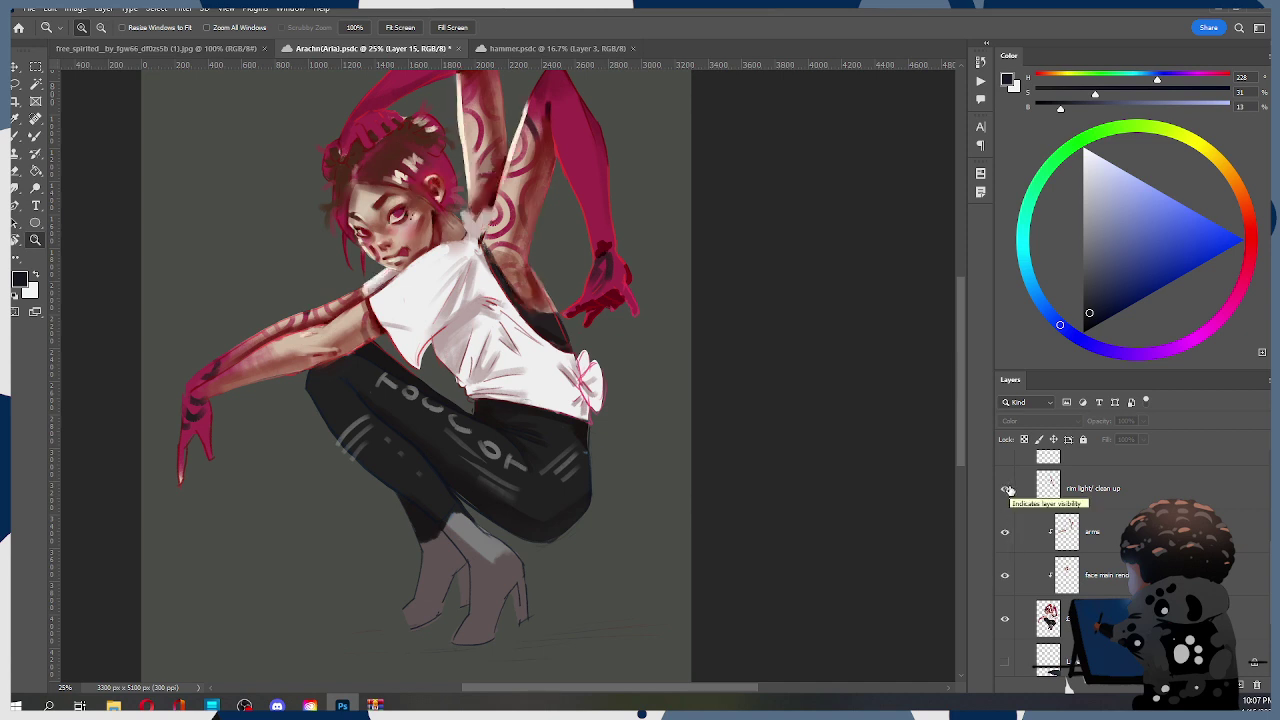
pyautogui.click(1007, 489)
pyautogui.click(1007, 489)
pyautogui.click(1008, 489)
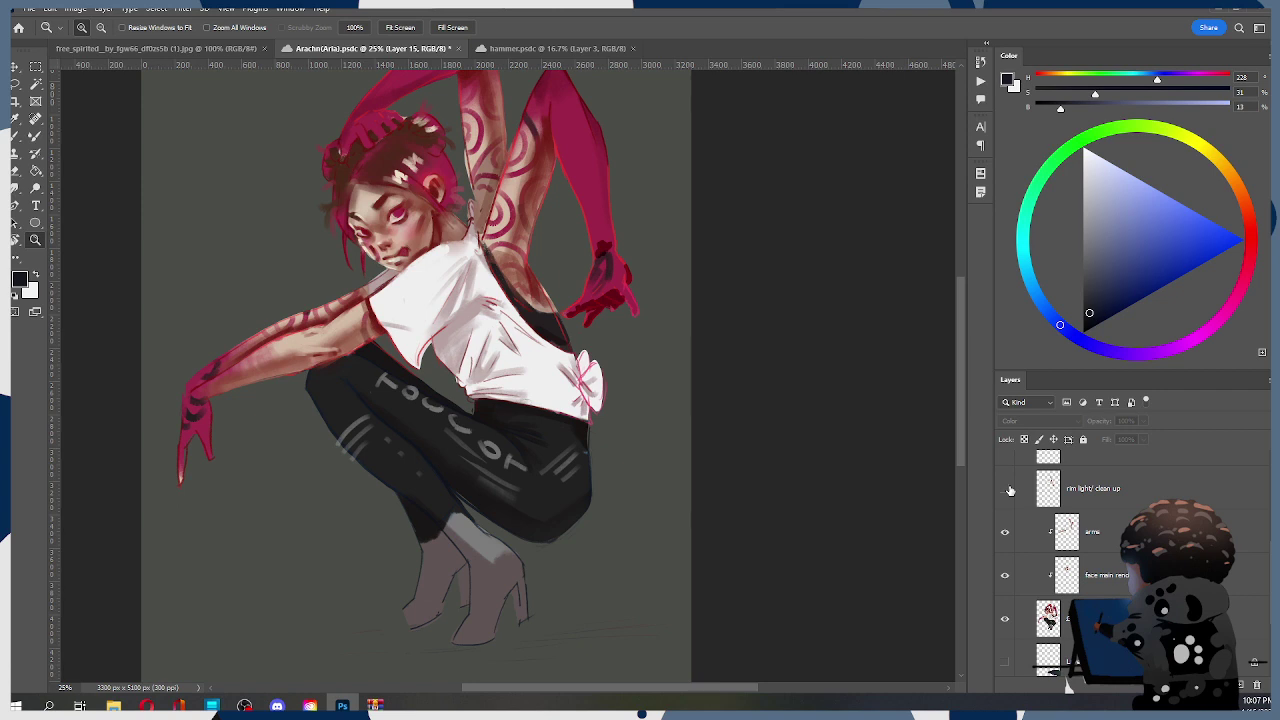
pyautogui.click(1008, 489)
pyautogui.click(1008, 489)
pyautogui.click(1008, 489)
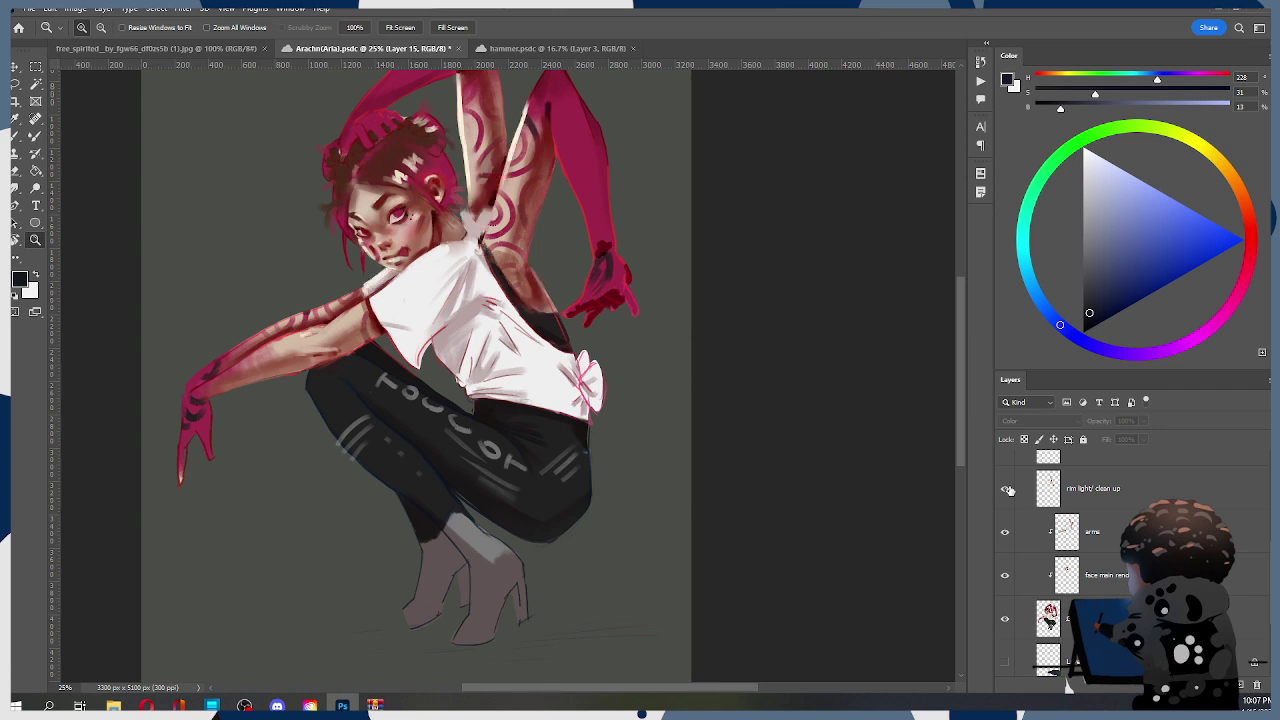
pyautogui.click(1008, 489)
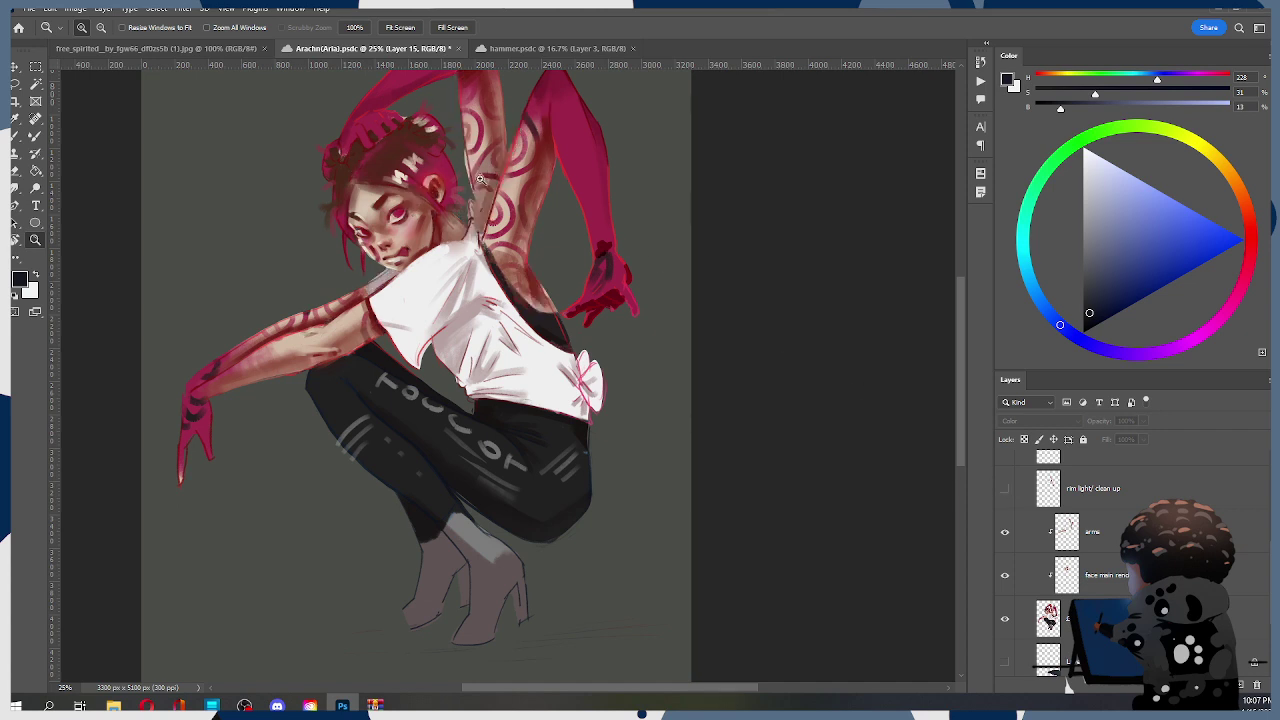
pyautogui.click(1005, 489)
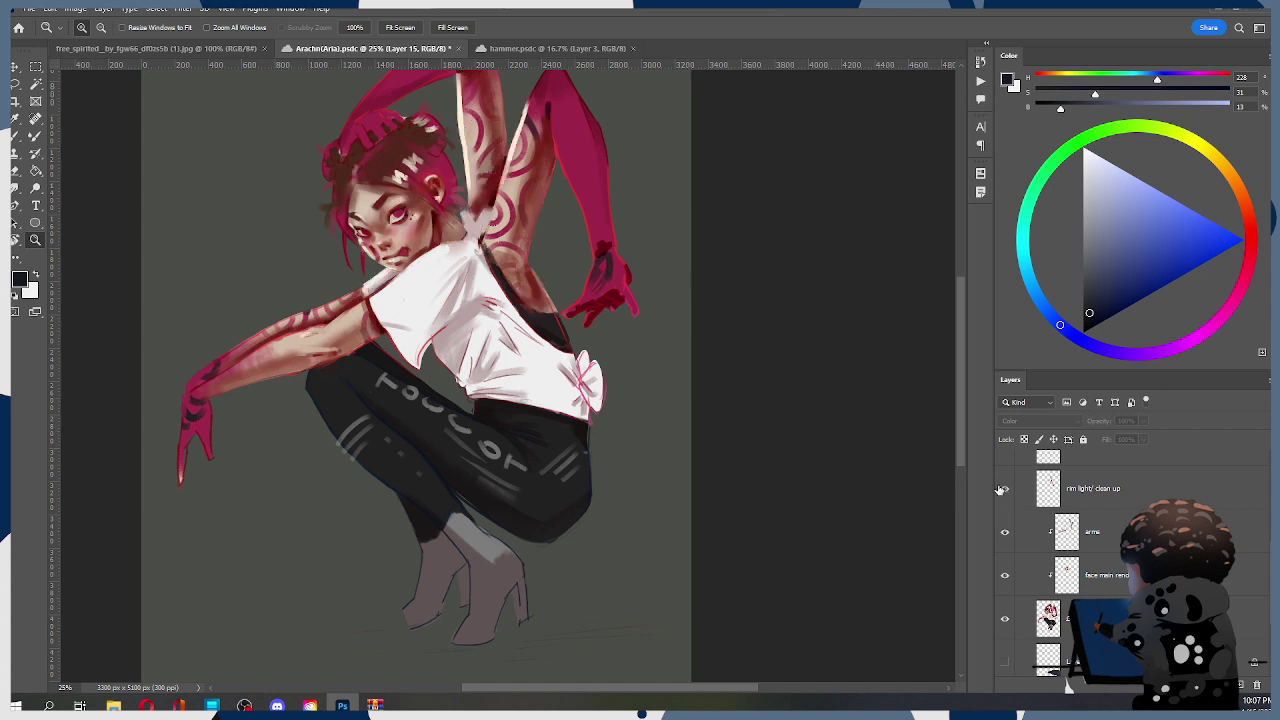
# Show the hair plus clean up layer, toggling its visibility repeatedly to compare the hair before and after
pyautogui.scroll(1, 1003, 490)
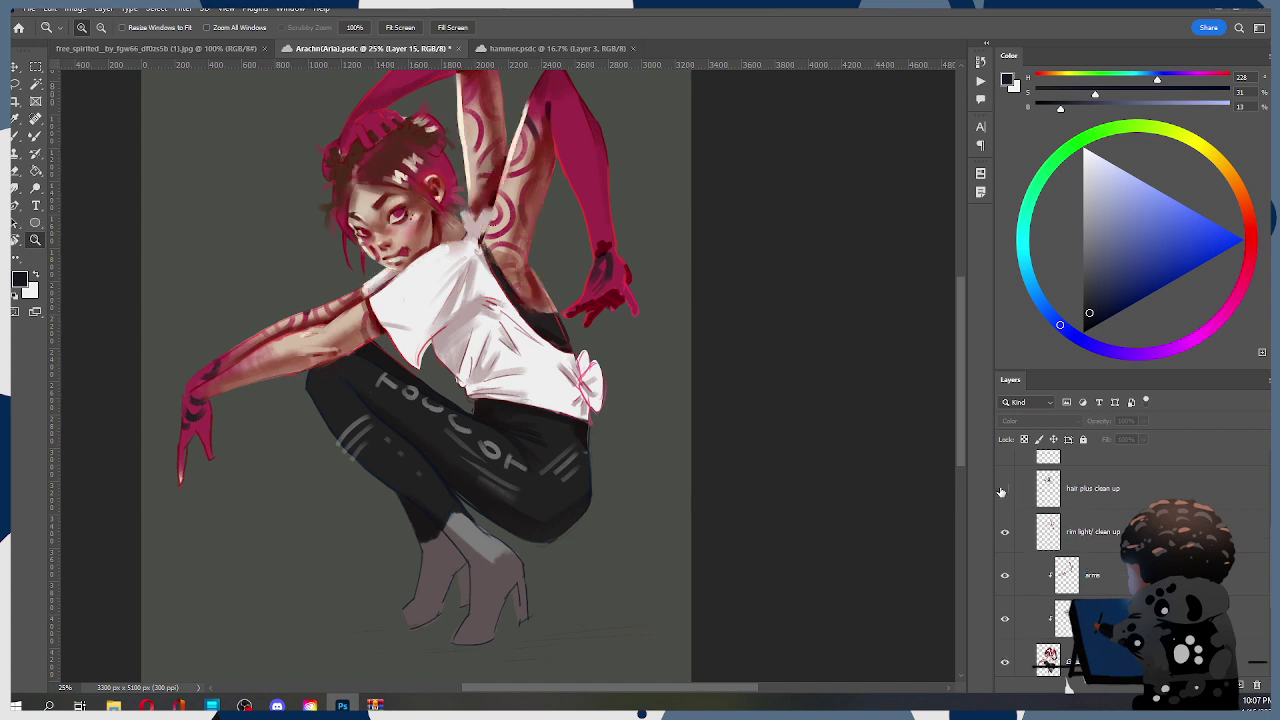
pyautogui.click(1004, 488)
pyautogui.click(1004, 487)
pyautogui.click(1004, 487)
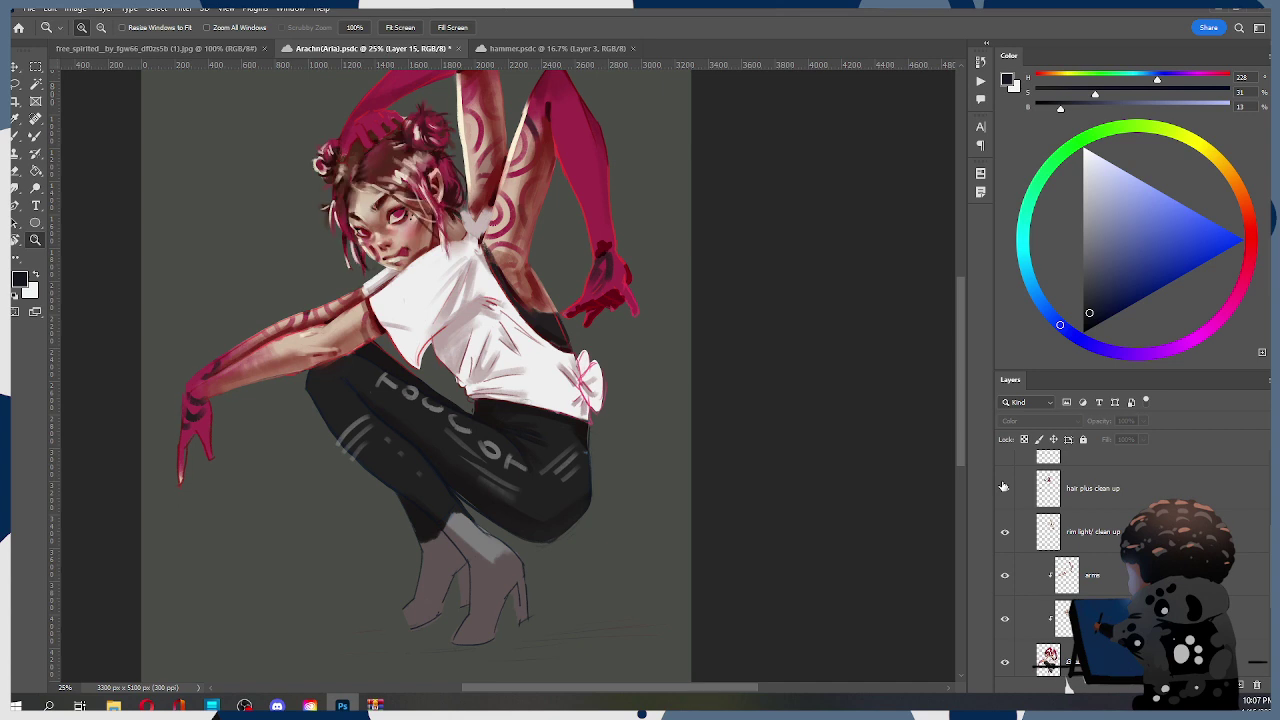
pyautogui.click(1004, 487)
pyautogui.click(1004, 487)
pyautogui.click(1004, 487)
pyautogui.click(1004, 487)
pyautogui.click(1004, 487)
pyautogui.click(1004, 487)
pyautogui.click(1004, 487)
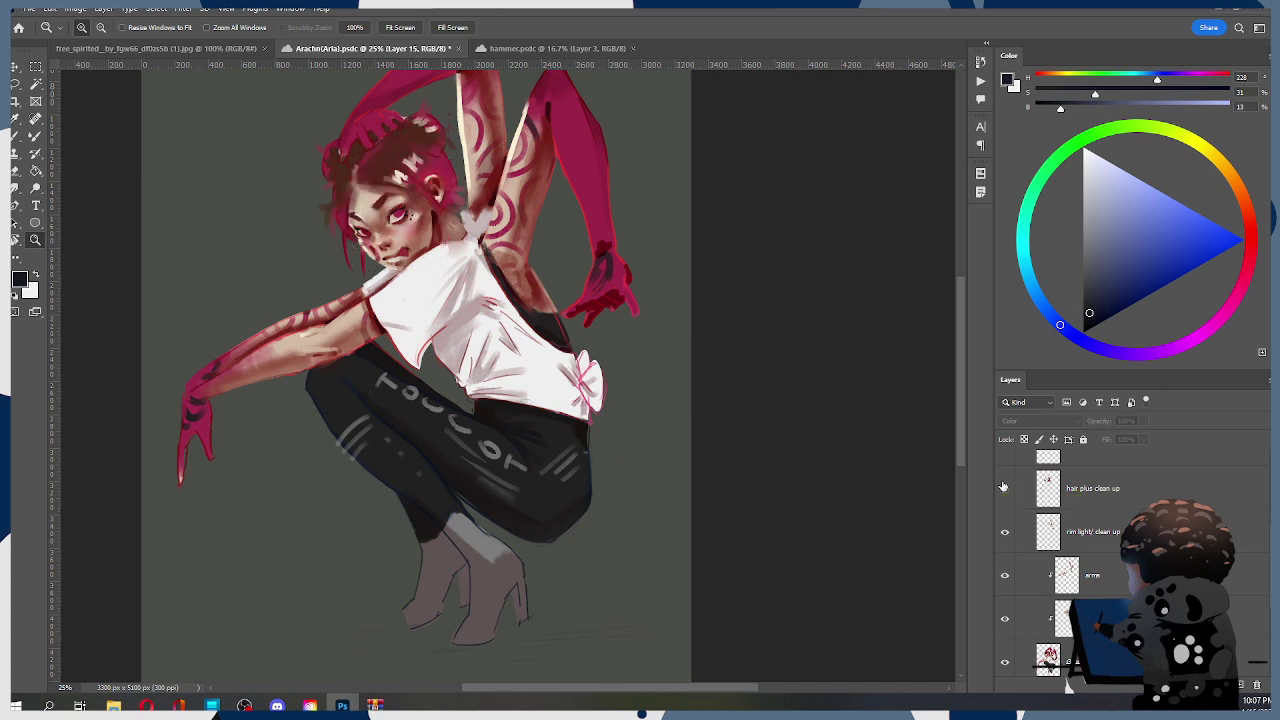
pyautogui.click(1004, 487)
pyautogui.click(1004, 487)
pyautogui.click(1004, 487)
pyautogui.click(1004, 487)
pyautogui.click(1004, 487)
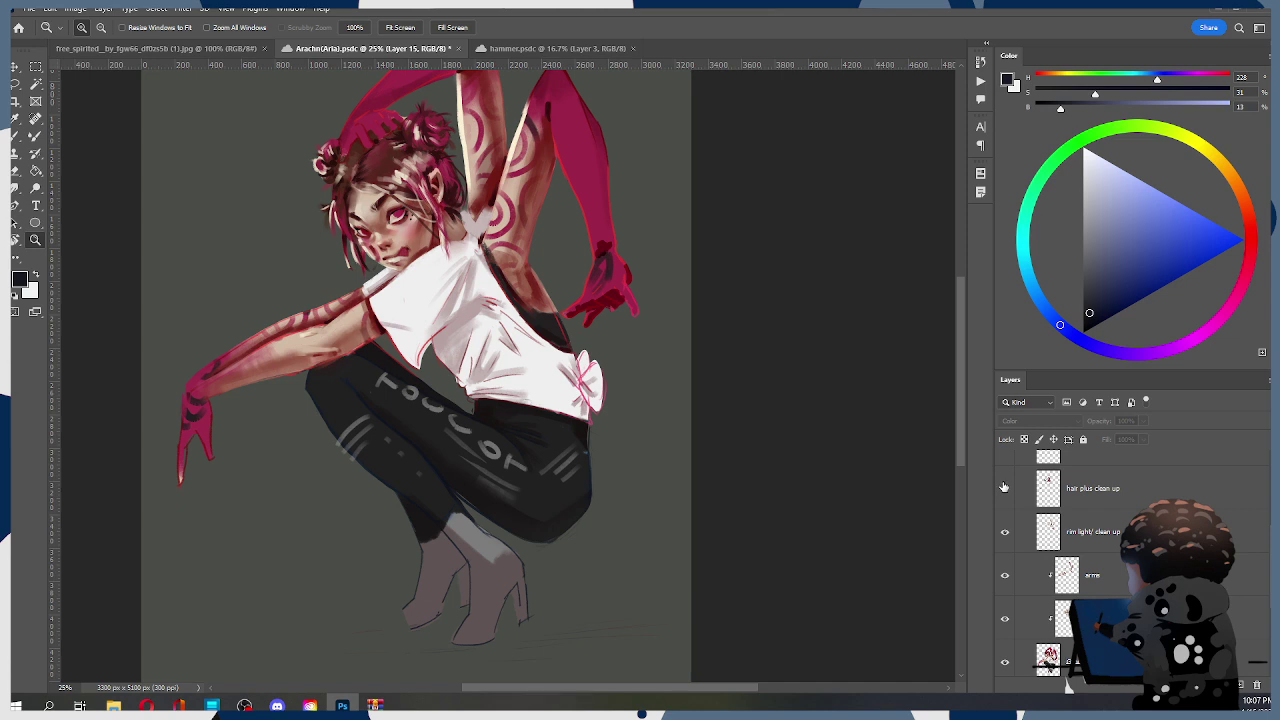
pyautogui.click(1004, 487)
pyautogui.click(1004, 487)
# Circle the chin and collar area with the Lasso tool to point it out, and clear the selection
pyautogui.click(36, 68)
pyautogui.click(15, 84)
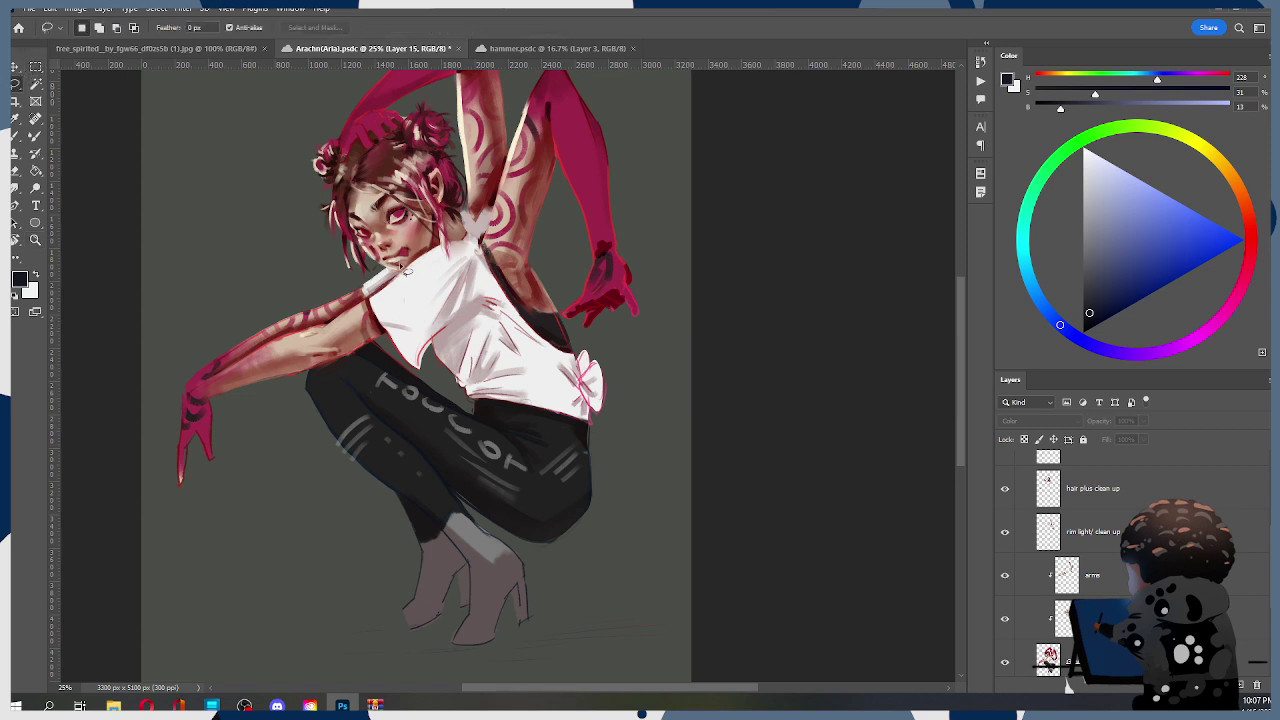
pyautogui.moveTo(361, 246); pyautogui.dragTo(415, 287)
pyautogui.moveTo(411, 297); pyautogui.dragTo(395, 291)
pyautogui.click(569, 256)
# Compare the hair plus clean up layer off and on, and trace the character's cheek with the Lasso tool
pyautogui.click(1006, 489)
pyautogui.click(1007, 490)
pyautogui.click(1006, 489)
pyautogui.click(1006, 489)
pyautogui.moveTo(376, 226); pyautogui.dragTo(369, 249)
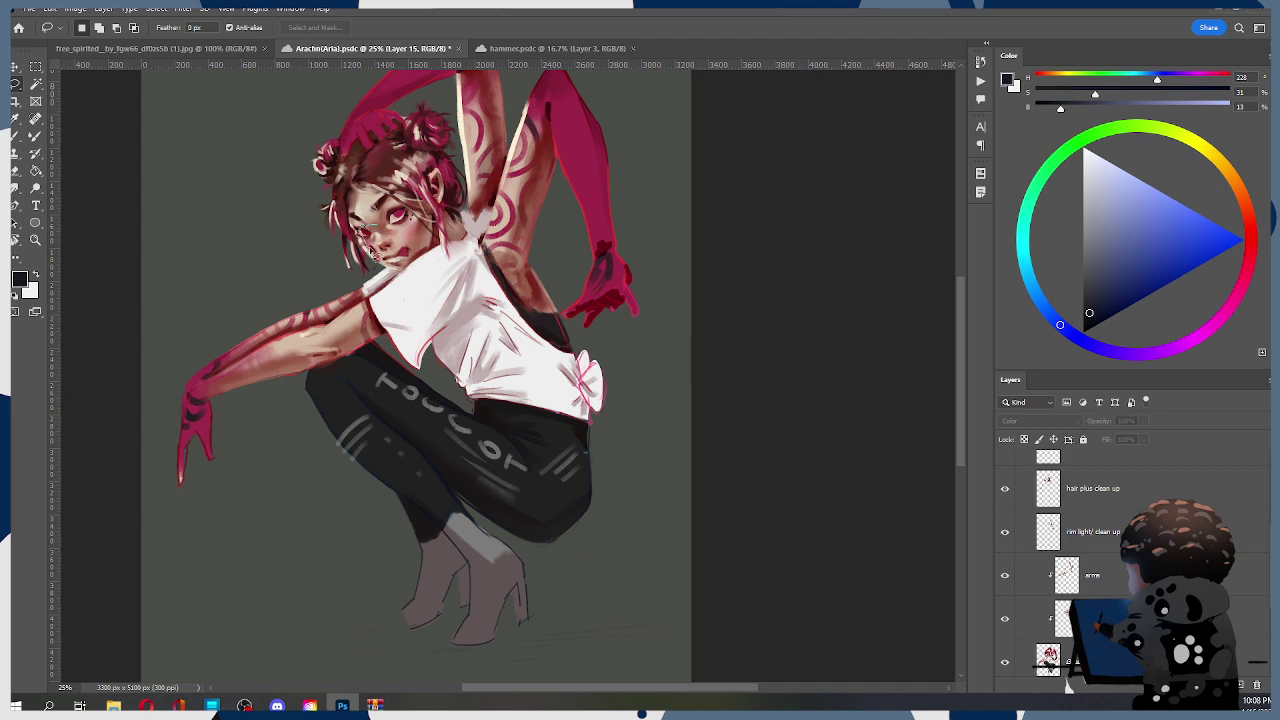
# Compare the painting with the hair plus clean up layer hidden and shown
pyautogui.click(1006, 489)
pyautogui.click(1006, 489)
pyautogui.click(1006, 489)
pyautogui.click(368, 248)
pyautogui.click(1005, 489)
pyautogui.click(1005, 489)
# Show the shoulder detail layer, circle the shoulder and raised arm joint with the Lasso tool, and compare that area with the layer off and on
pyautogui.scroll(1, 1010, 494)
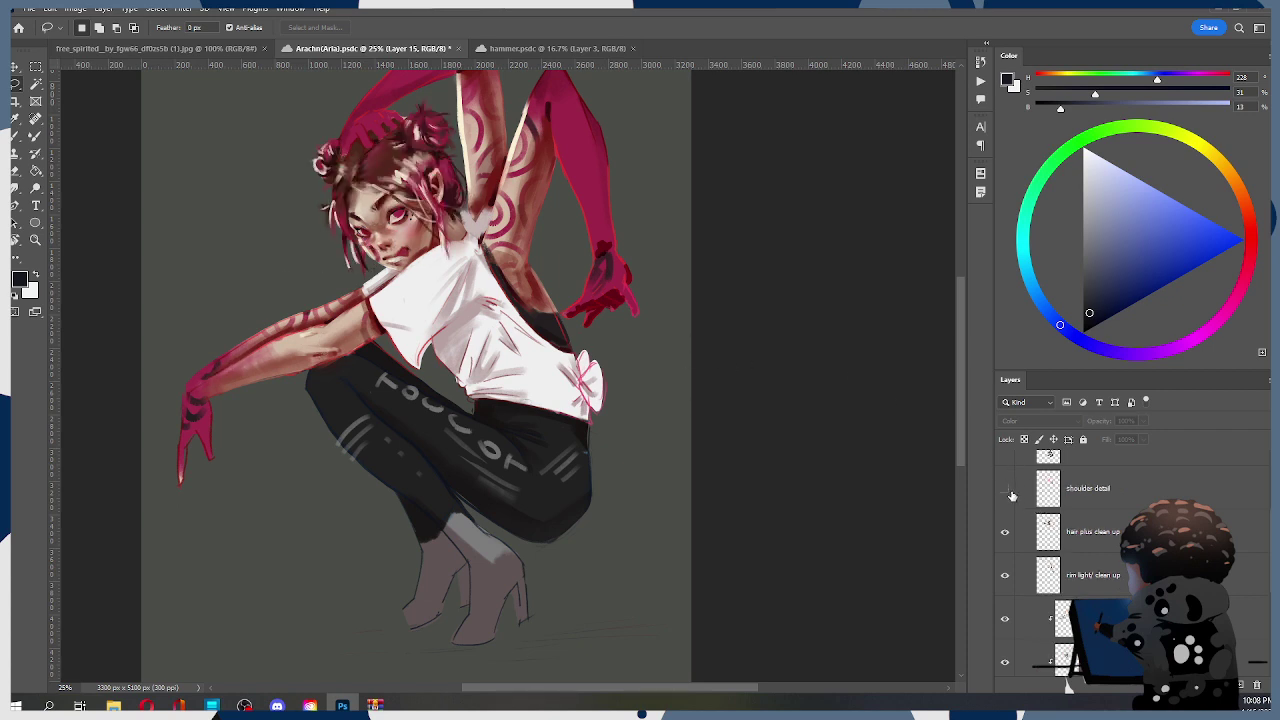
pyautogui.click(1005, 488)
pyautogui.moveTo(534, 204)
pyautogui.mouseDown()
pyautogui.moveTo(464, 205)
pyautogui.moveTo(501, 296)
pyautogui.moveTo(538, 270)
pyautogui.moveTo(521, 180)
pyautogui.moveTo(542, 168)
pyautogui.moveTo(461, 265)
pyautogui.moveTo(542, 258)
pyautogui.moveTo(500, 179)
pyautogui.mouseUp()
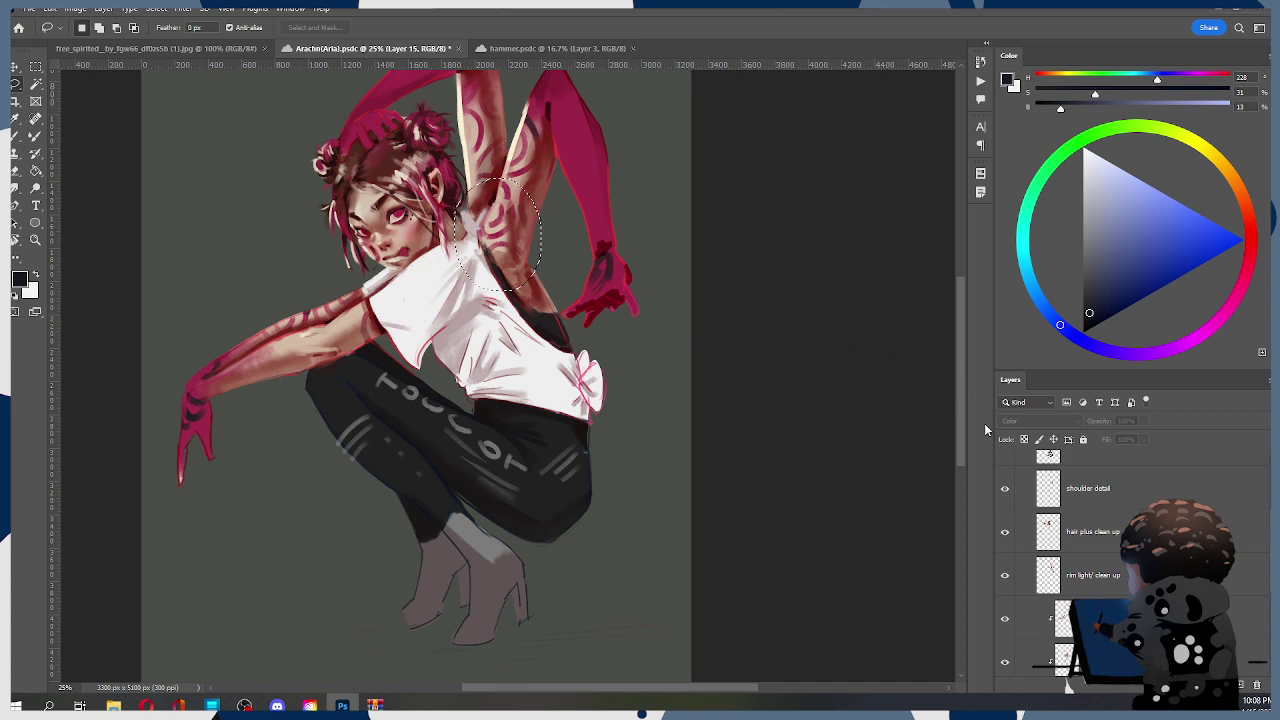
pyautogui.click(1005, 488)
pyautogui.click(1006, 488)
pyautogui.click(1006, 488)
pyautogui.click(1006, 488)
pyautogui.click(550, 171)
# Show the clothes layer and toggle it repeatedly to compare the shirt, trousers and boots before and after rendering
pyautogui.scroll(1, 1091, 530)
pyautogui.click(1006, 487)
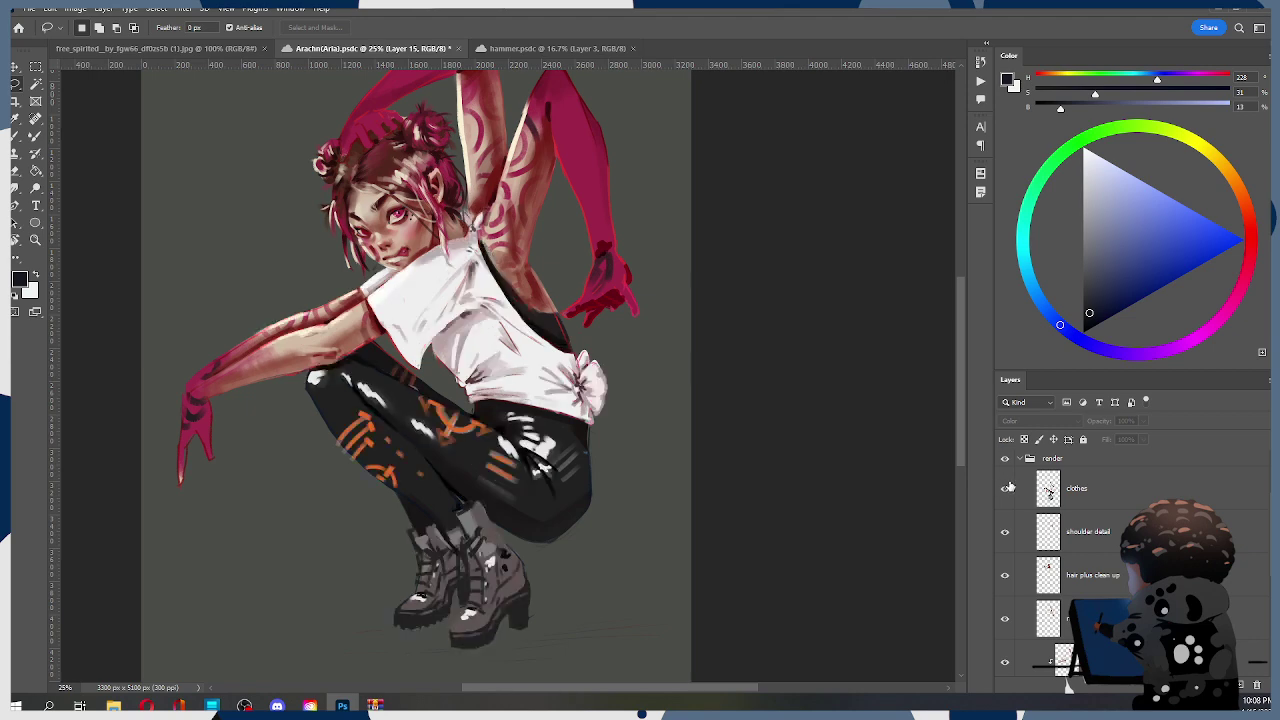
pyautogui.click(1006, 487)
pyautogui.click(1006, 487)
pyautogui.click(1007, 487)
pyautogui.click(1007, 487)
pyautogui.click(1007, 487)
pyautogui.click(1007, 487)
# Point out the character's face with Lasso outlines while comparing the clothes layer off and on, and clear the selection
pyautogui.moveTo(410, 195)
pyautogui.mouseDown()
pyautogui.moveTo(376, 236)
pyautogui.moveTo(414, 202)
pyautogui.mouseUp()
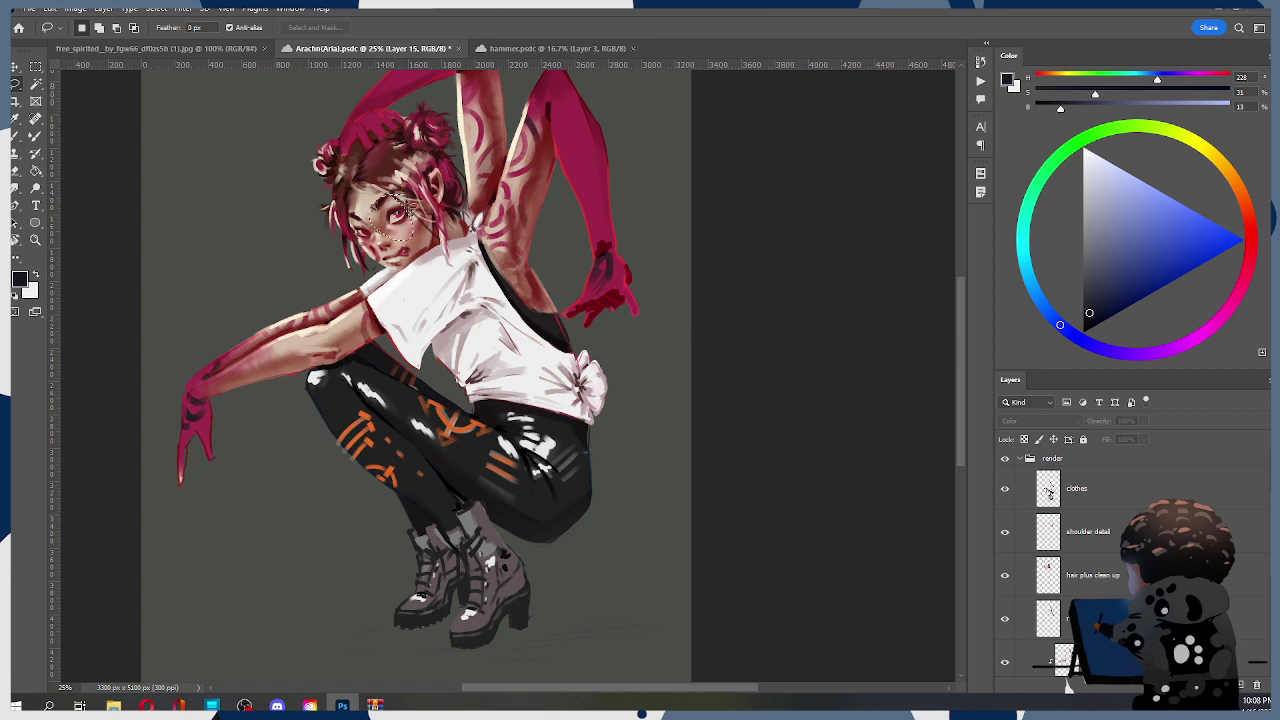
pyautogui.click(1007, 488)
pyautogui.click(1007, 488)
pyautogui.moveTo(384, 242)
pyautogui.mouseDown()
pyautogui.moveTo(430, 263)
pyautogui.moveTo(358, 223)
pyautogui.mouseUp()
pyautogui.hotkey('ctrl', 'd')
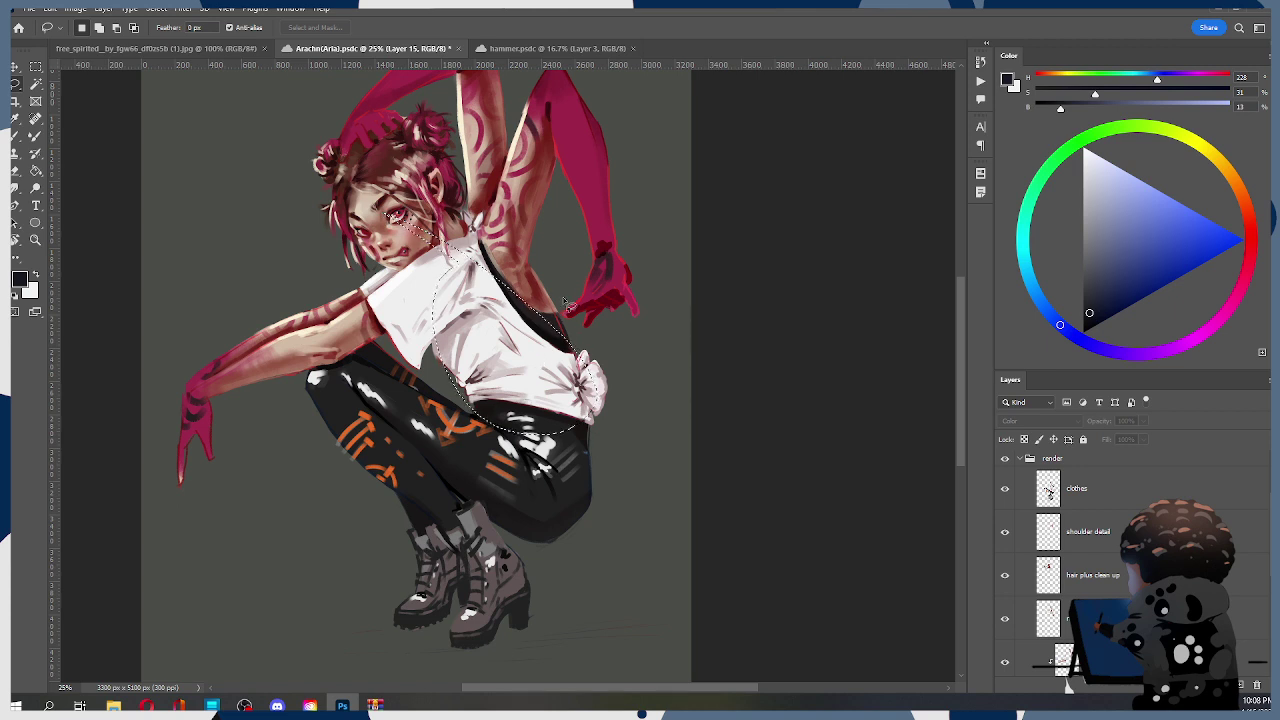
# Circle the boots and the head with the Lasso tool to point them out, clearing each selection
pyautogui.moveTo(497, 508)
pyautogui.mouseDown()
pyautogui.moveTo(402, 534)
pyautogui.moveTo(517, 669)
pyautogui.moveTo(433, 509)
pyautogui.moveTo(505, 474)
pyautogui.moveTo(510, 630)
pyautogui.mouseUp()
pyautogui.hotkey('ctrl', 'd')
pyautogui.moveTo(470, 500); pyautogui.dragTo(524, 515)
pyautogui.hotkey('ctrl', 'd')
pyautogui.moveTo(398, 126)
pyautogui.mouseDown()
pyautogui.moveTo(480, 256)
pyautogui.moveTo(378, 95)
pyautogui.mouseUp()
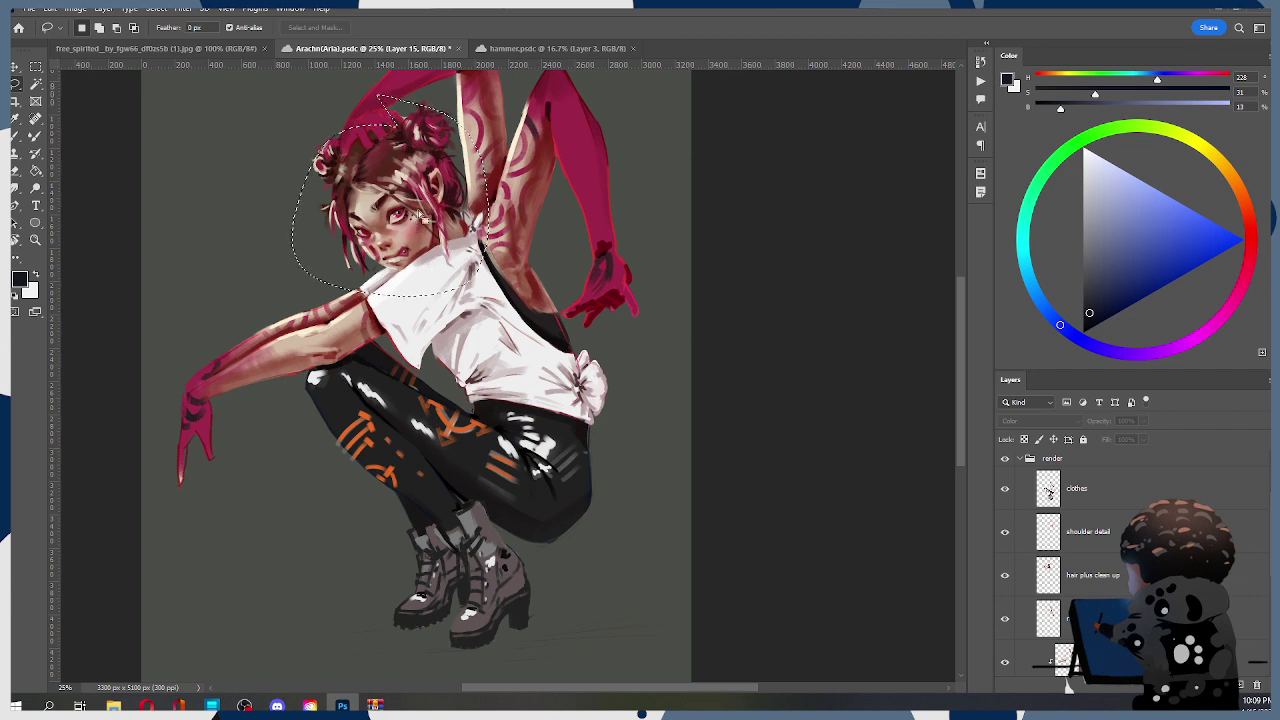
pyautogui.hotkey('ctrl', 'd')
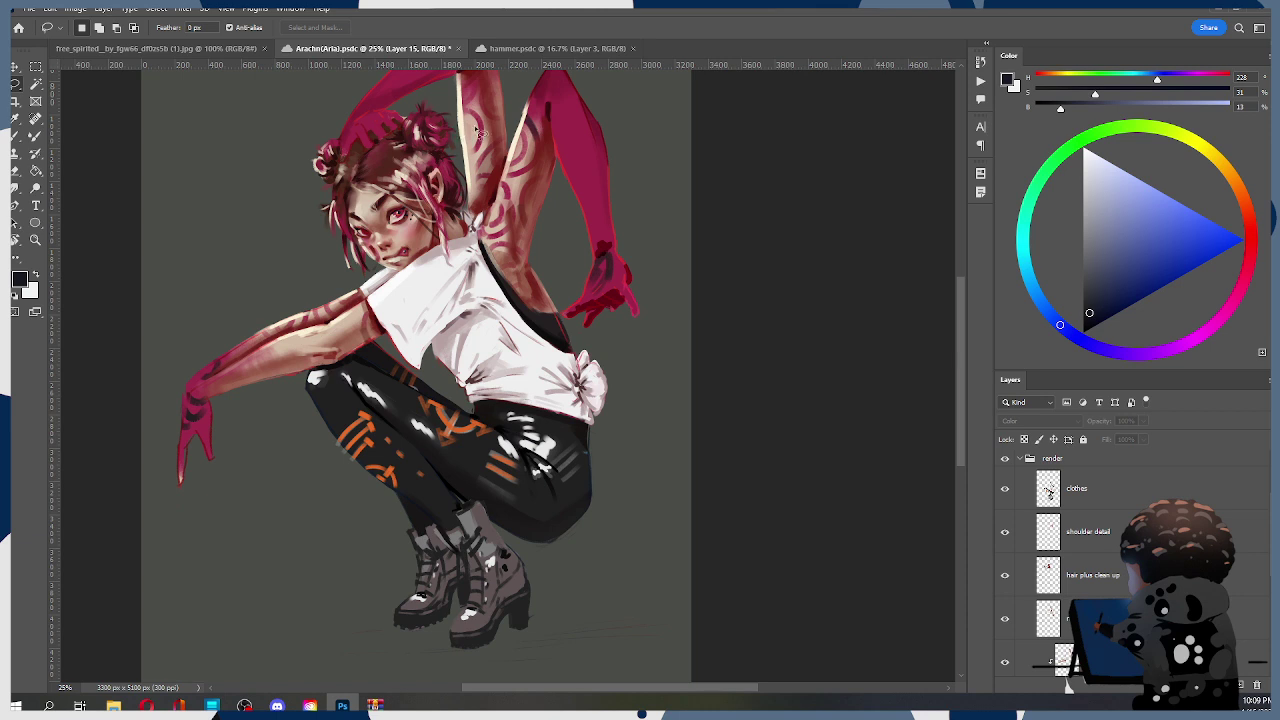
# Switch to hammer.psdc and hide Layer 4 and Layer 3 to view Group 1's coloured version, followed by the black line sketch alone
pyautogui.click(525, 48)
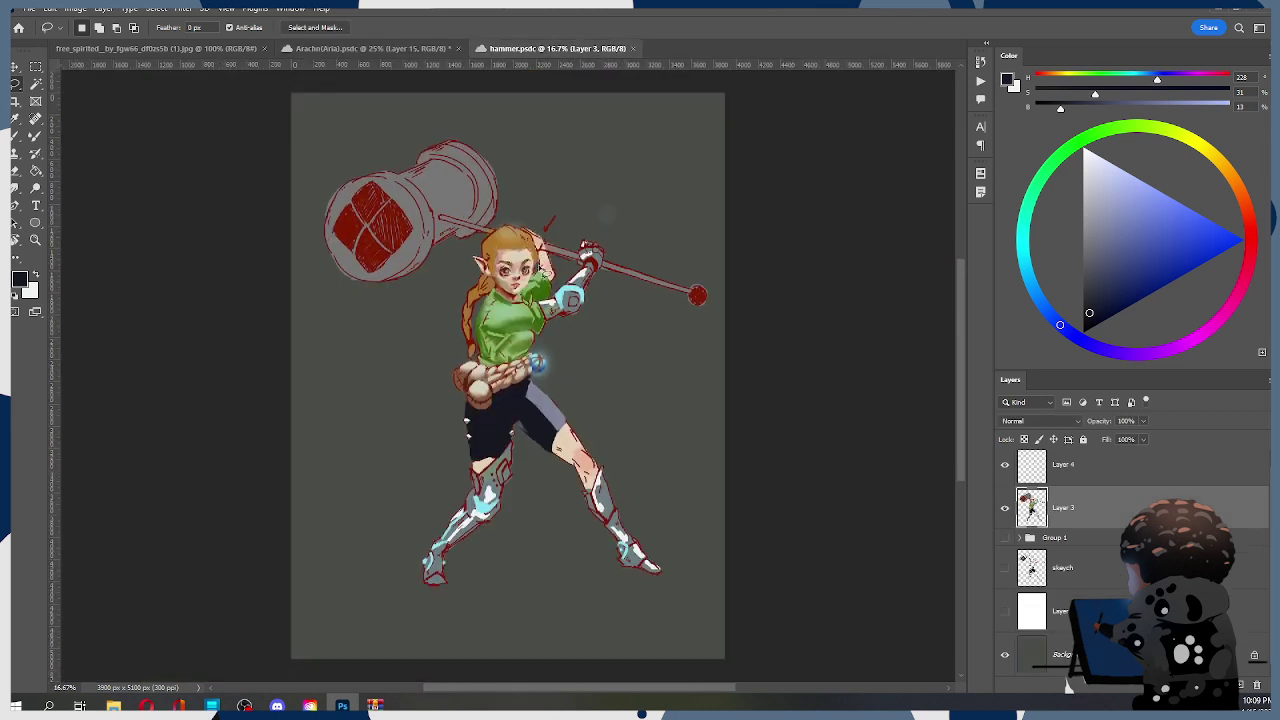
pyautogui.click(1005, 464)
pyautogui.click(1006, 507)
pyautogui.click(1005, 539)
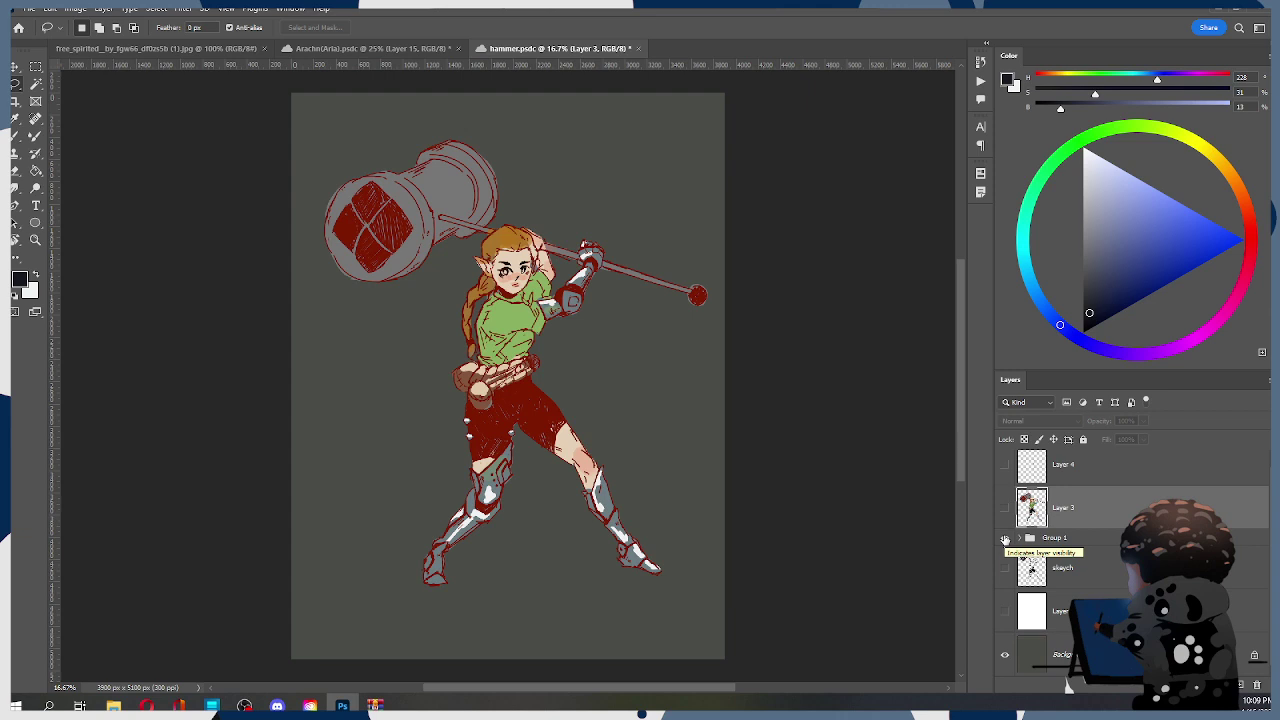
pyautogui.click(1005, 539)
pyautogui.click(1006, 568)
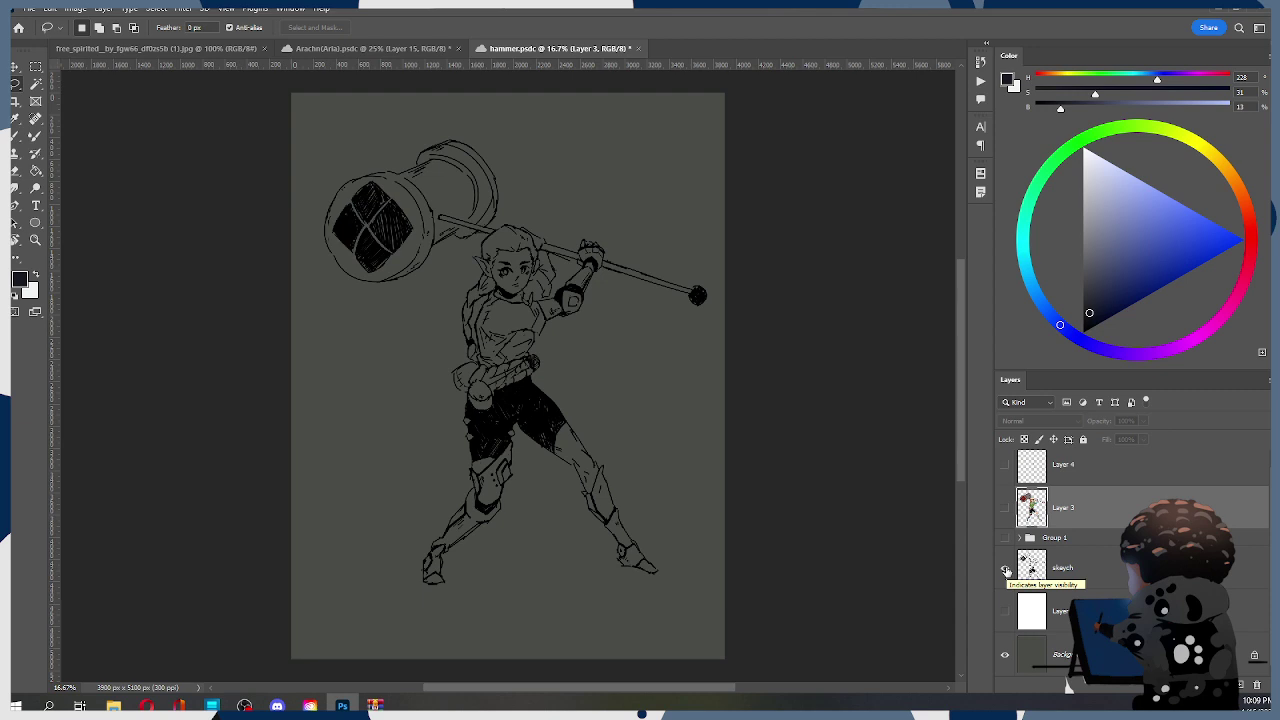
# Restore Layer 3 and hide the sketch layer in hammer.psdc, and close both hammer.psdc and the Arachn(Aria) document
pyautogui.click(1005, 510)
pyautogui.click(1003, 571)
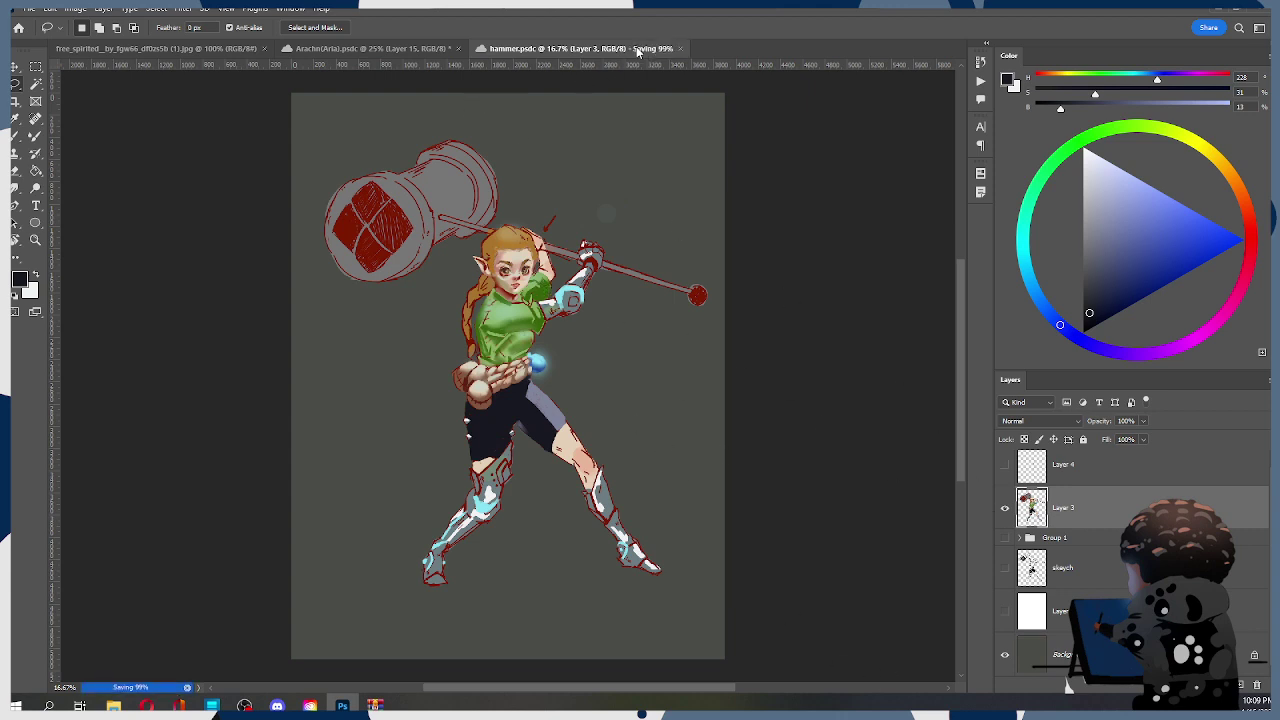
pyautogui.click(638, 48)
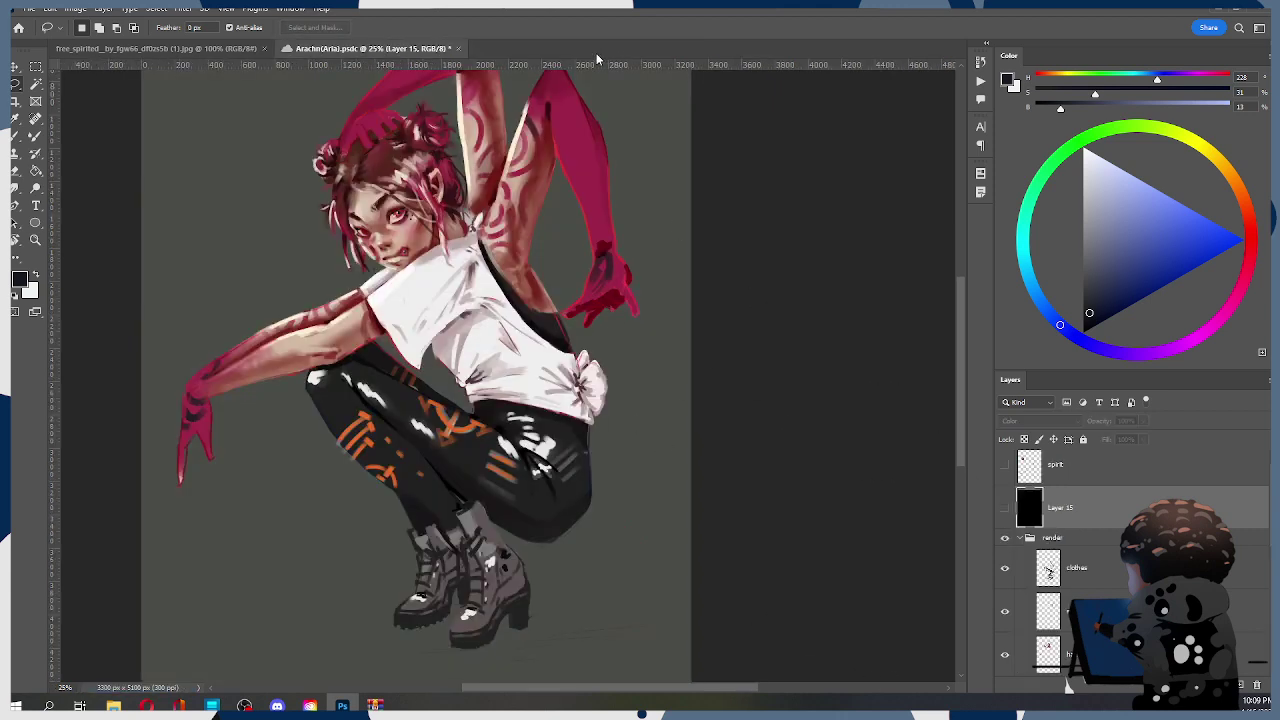
pyautogui.click(459, 48)
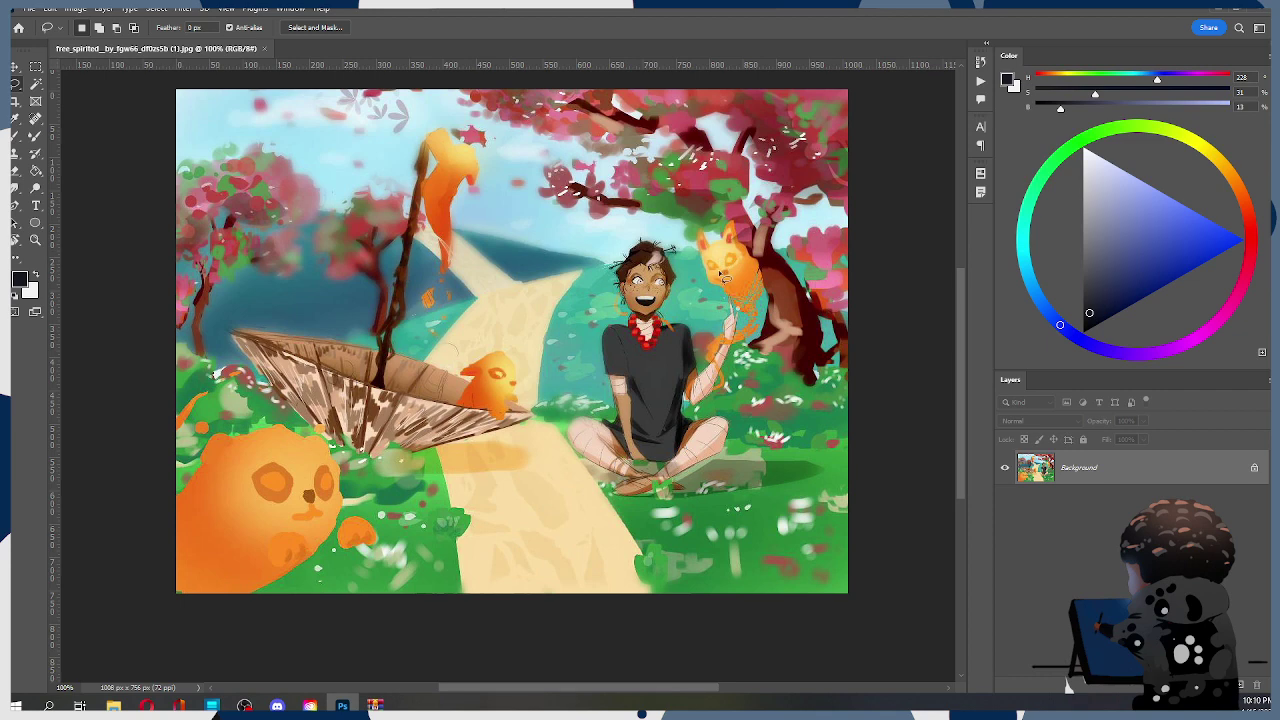
# Outline the seated character's head with the Lasso tool in the free_spirited image, clear the selection, and magnify the character to 200%
pyautogui.moveTo(680, 274); pyautogui.dragTo(650, 307)
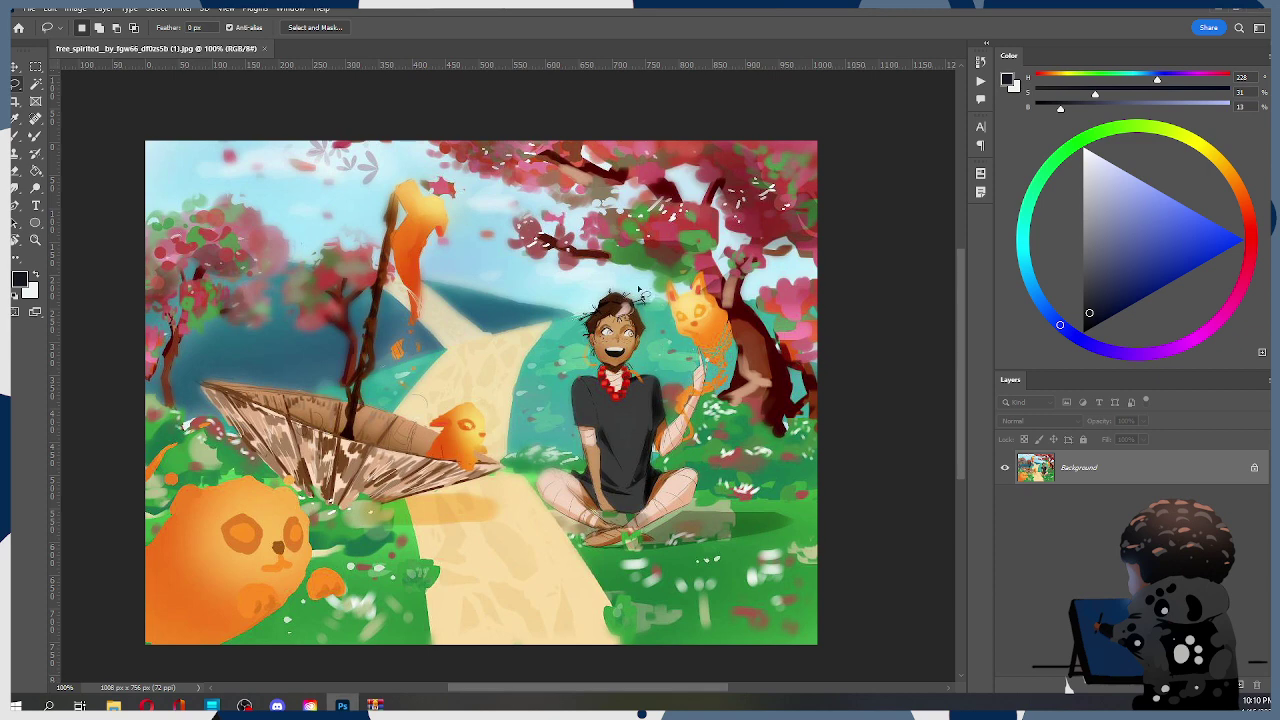
pyautogui.moveTo(616, 260)
pyautogui.mouseDown()
pyautogui.moveTo(647, 412)
pyautogui.moveTo(602, 224)
pyautogui.moveTo(662, 598)
pyautogui.moveTo(632, 252)
pyautogui.mouseUp()
pyautogui.hotkey('ctrl', 'd')
pyautogui.hotkey('ctrl', 'd')
pyautogui.press('z')
pyautogui.click(627, 321)
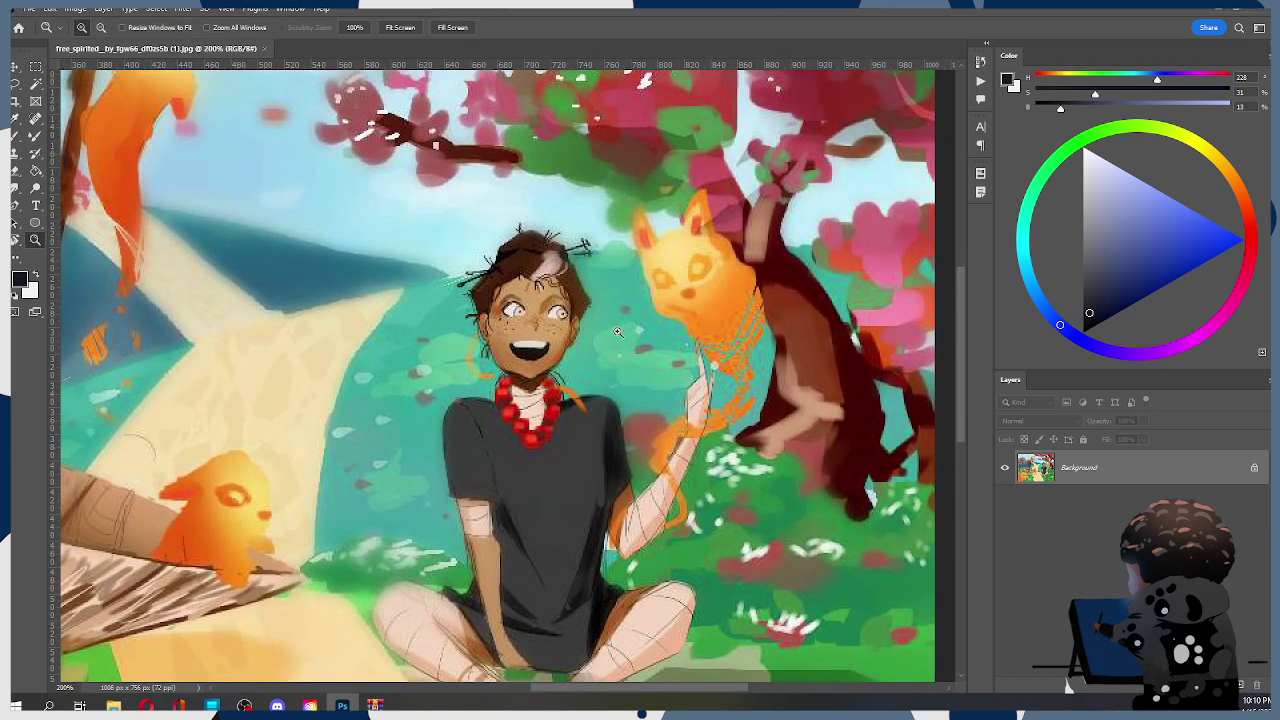
# Add a new layer above the background and set up a much smaller brush for painting on the face
pyautogui.click(1240, 686)
pyautogui.press('b')
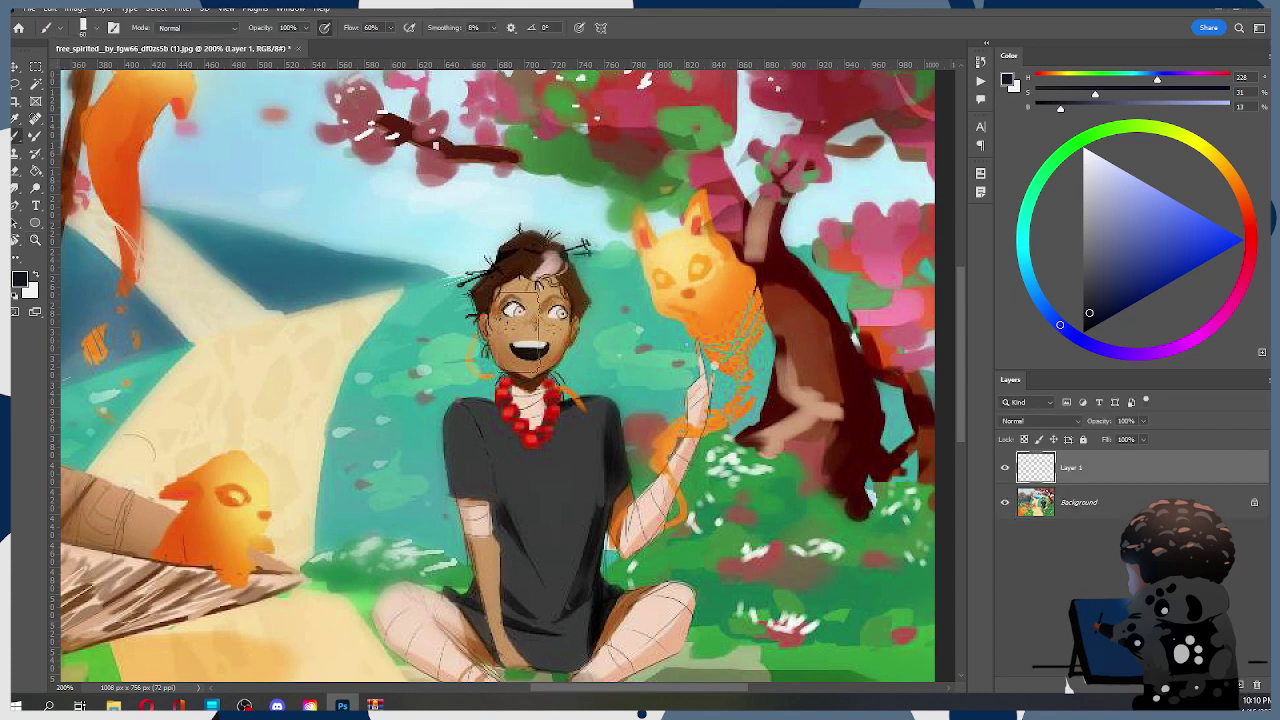
pyautogui.press('[')
pyautogui.press('[')
pyautogui.press('[')
pyautogui.press('[')
pyautogui.press('[')
pyautogui.press('[')
pyautogui.press('[')
pyautogui.press('[')
pyautogui.press('[')
pyautogui.press(']')
pyautogui.press(']')
# Sample the character's skin tone and shift the brush colour to a salmon with hue 16, saturation 59 and brightness 94
pyautogui.keyDown('alt'); pyautogui.click(511, 394); pyautogui.keyUp('alt')
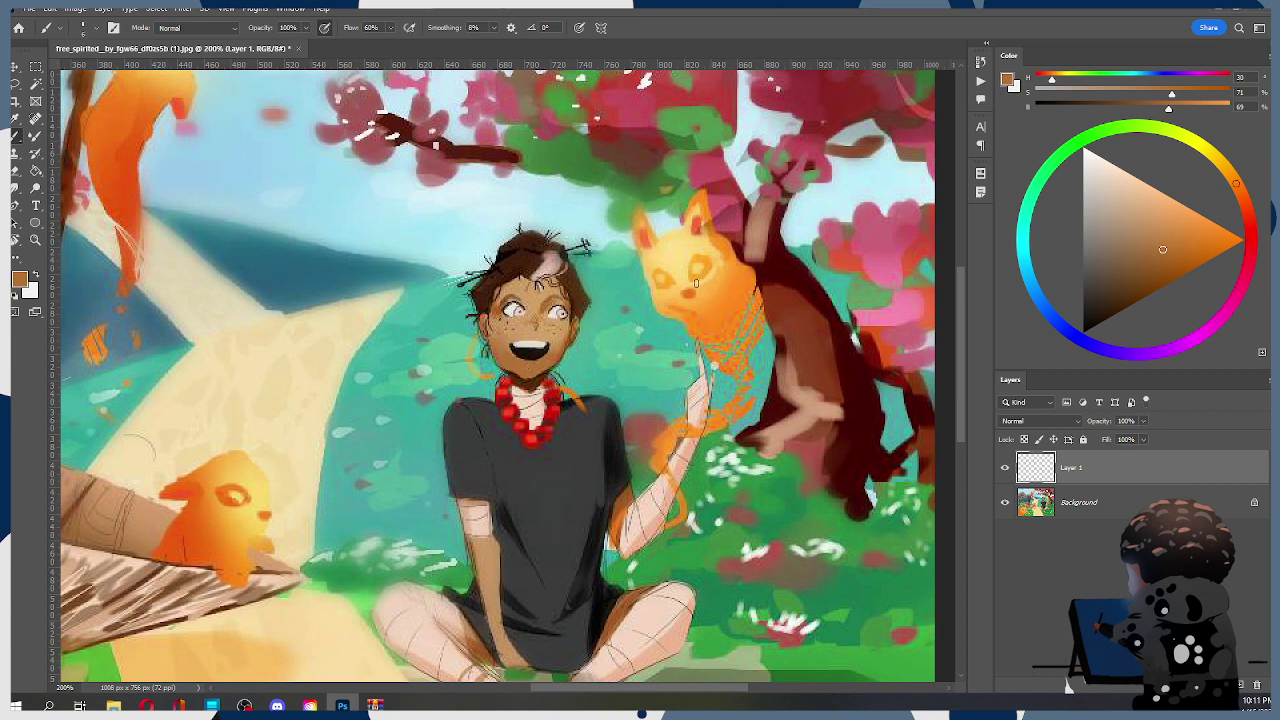
pyautogui.click(1247, 208)
pyautogui.click(1172, 210)
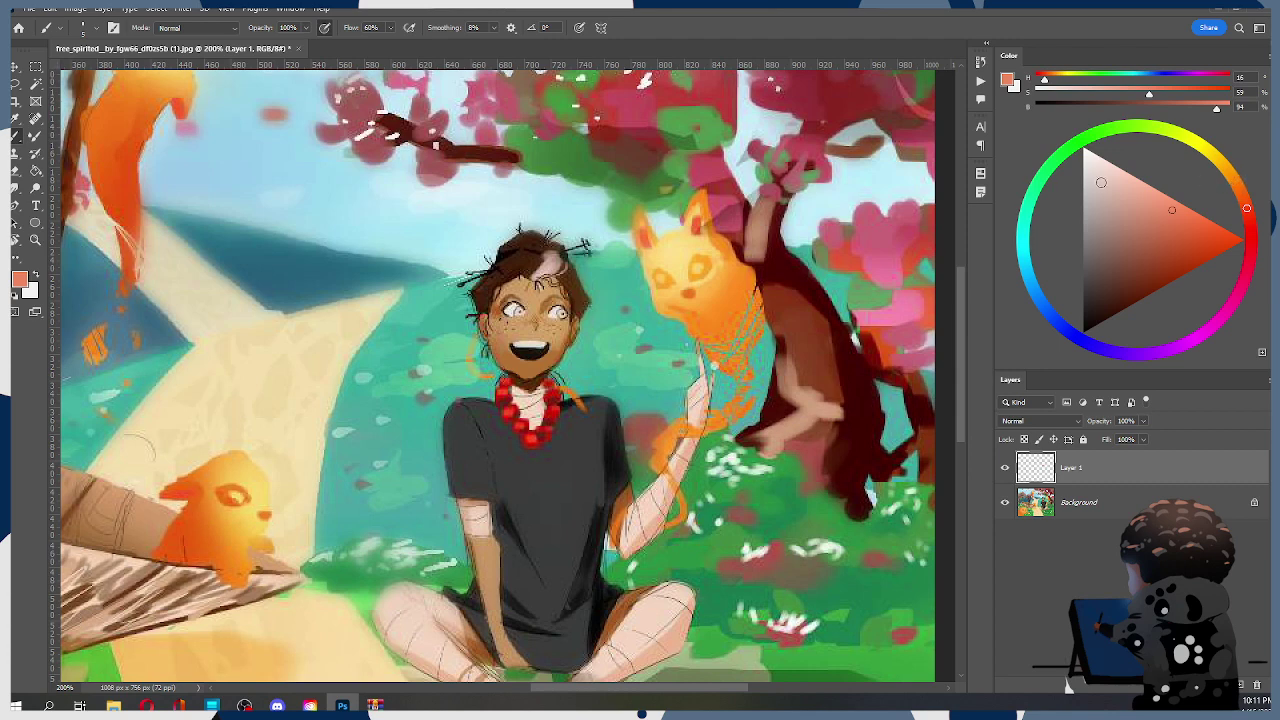
# Repaint the chin and the area beneath the mouth with light and shadow skin tones sampled from the face
pyautogui.keyDown('alt'); pyautogui.click(535, 326); pyautogui.keyUp('alt')
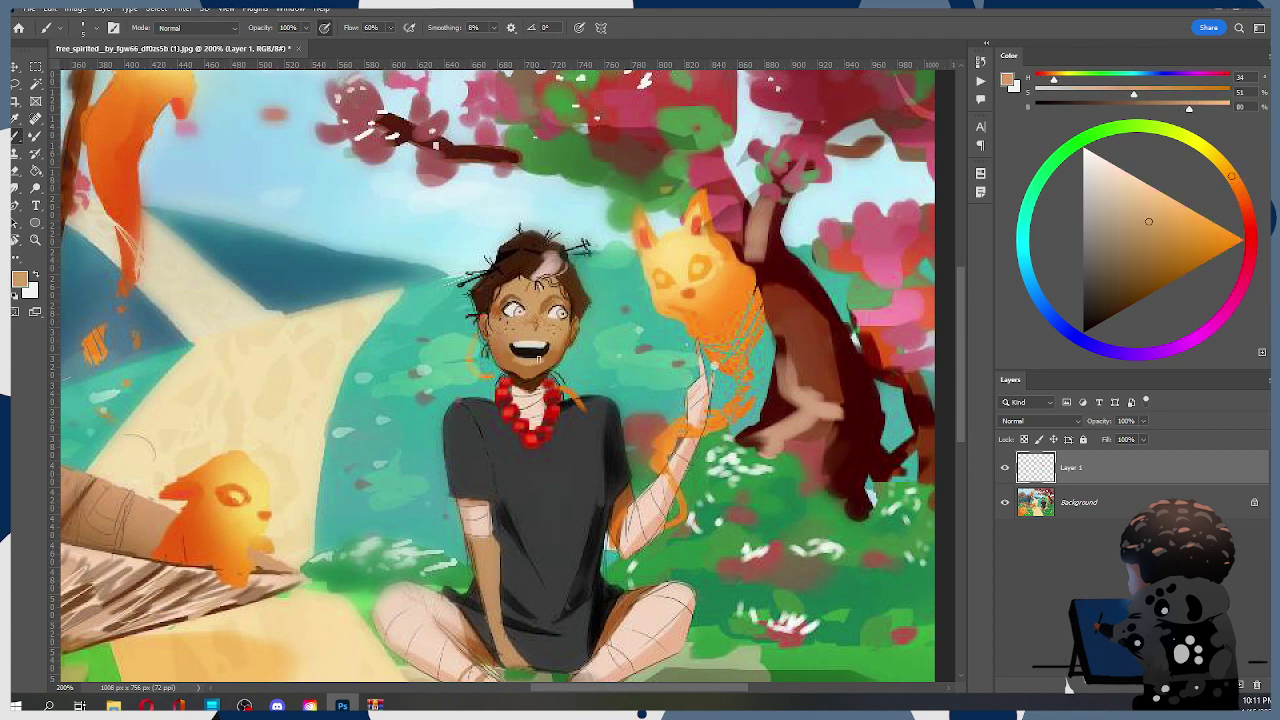
pyautogui.keyDown('alt'); pyautogui.click(532, 378); pyautogui.keyUp('alt')
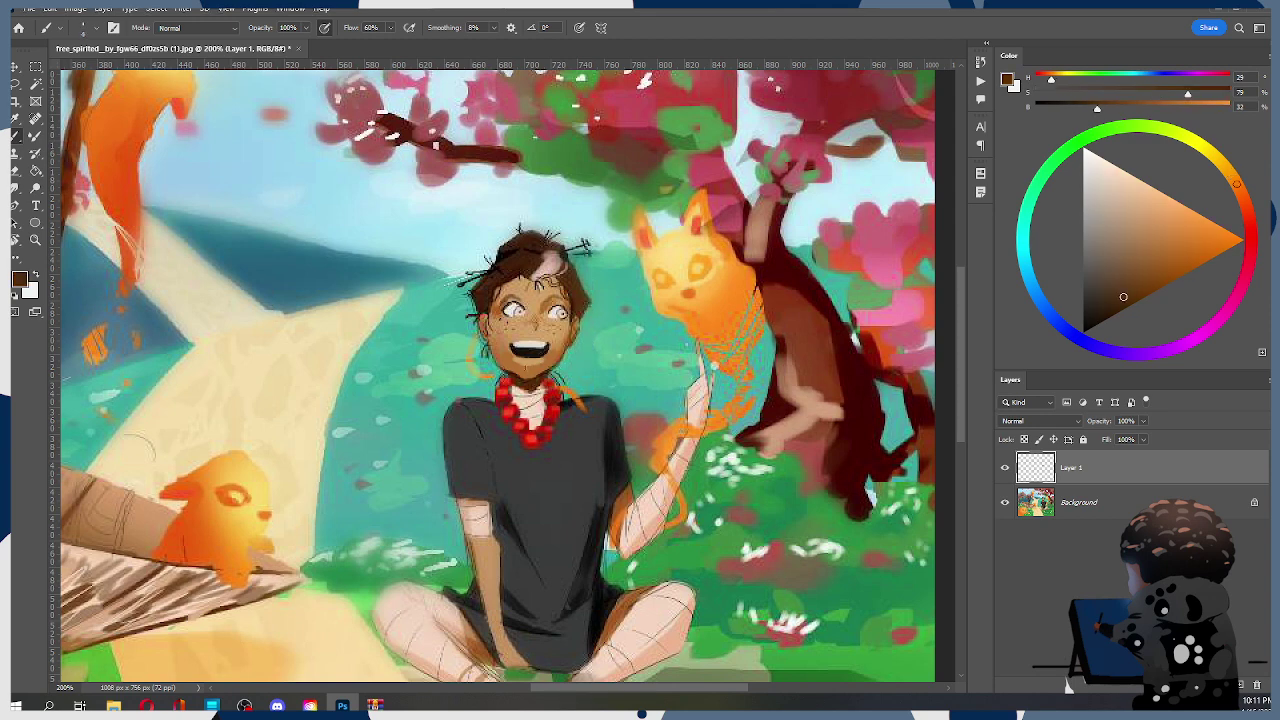
pyautogui.keyDown('alt'); pyautogui.click(533, 382); pyautogui.keyUp('alt')
pyautogui.keyDown('alt'); pyautogui.click(547, 365); pyautogui.keyUp('alt')
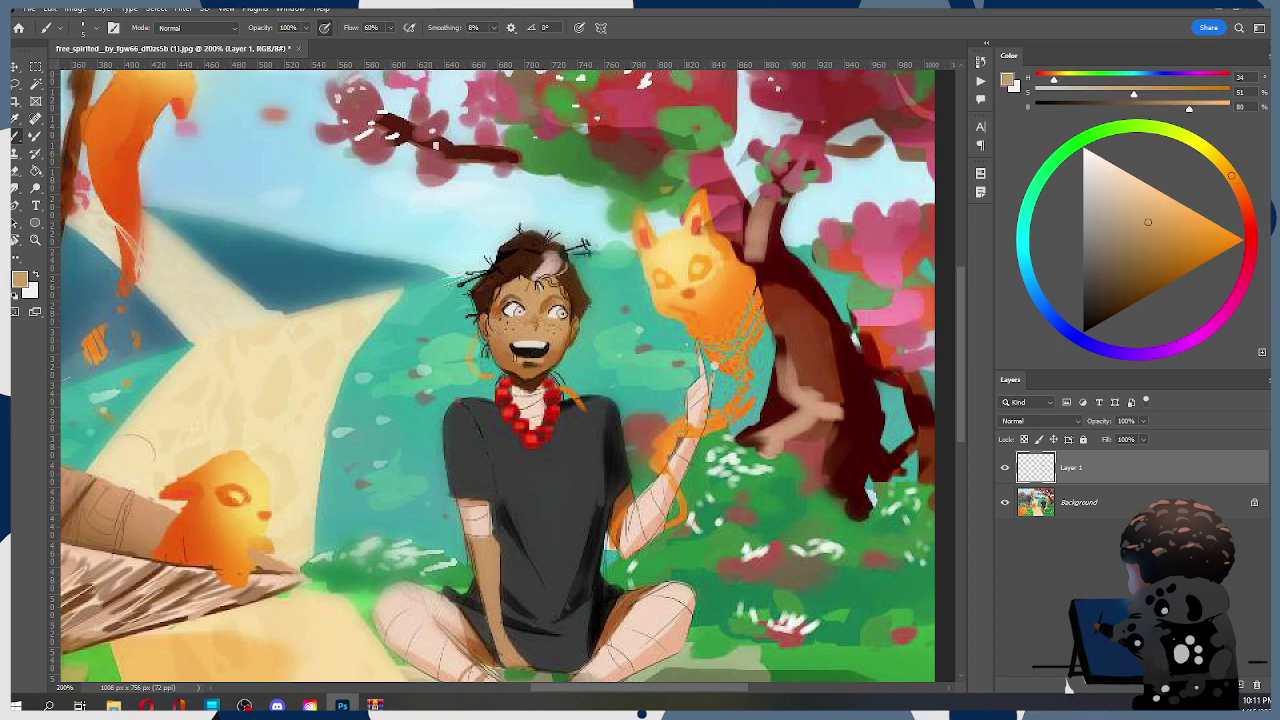
pyautogui.keyDown('alt'); pyautogui.click(543, 358); pyautogui.keyUp('alt')
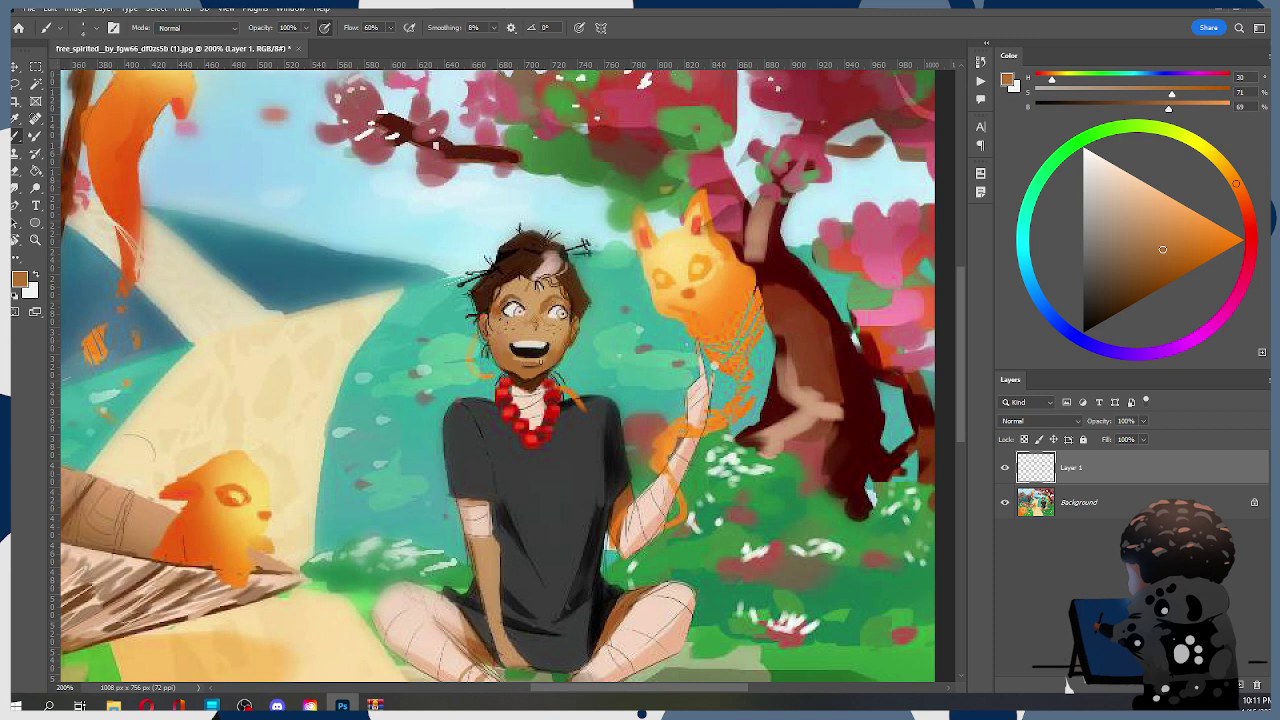
pyautogui.keyDown('alt'); pyautogui.click(540, 352); pyautogui.keyUp('alt')
pyautogui.moveTo(525, 355); pyautogui.dragTo(542, 354)
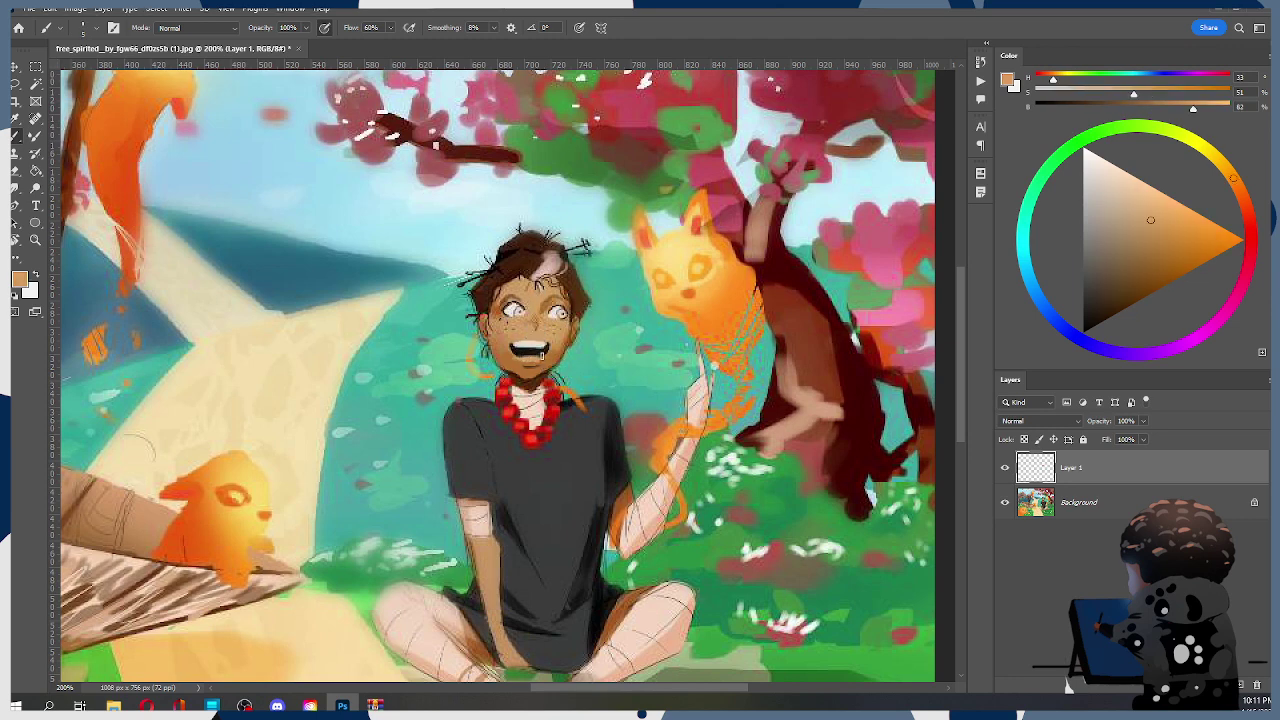
# Reshape the lower edge of the open mouth and lip using skin and shadow tones sampled around the mouth and neck
pyautogui.keyDown('alt'); pyautogui.click(522, 358); pyautogui.keyUp('alt')
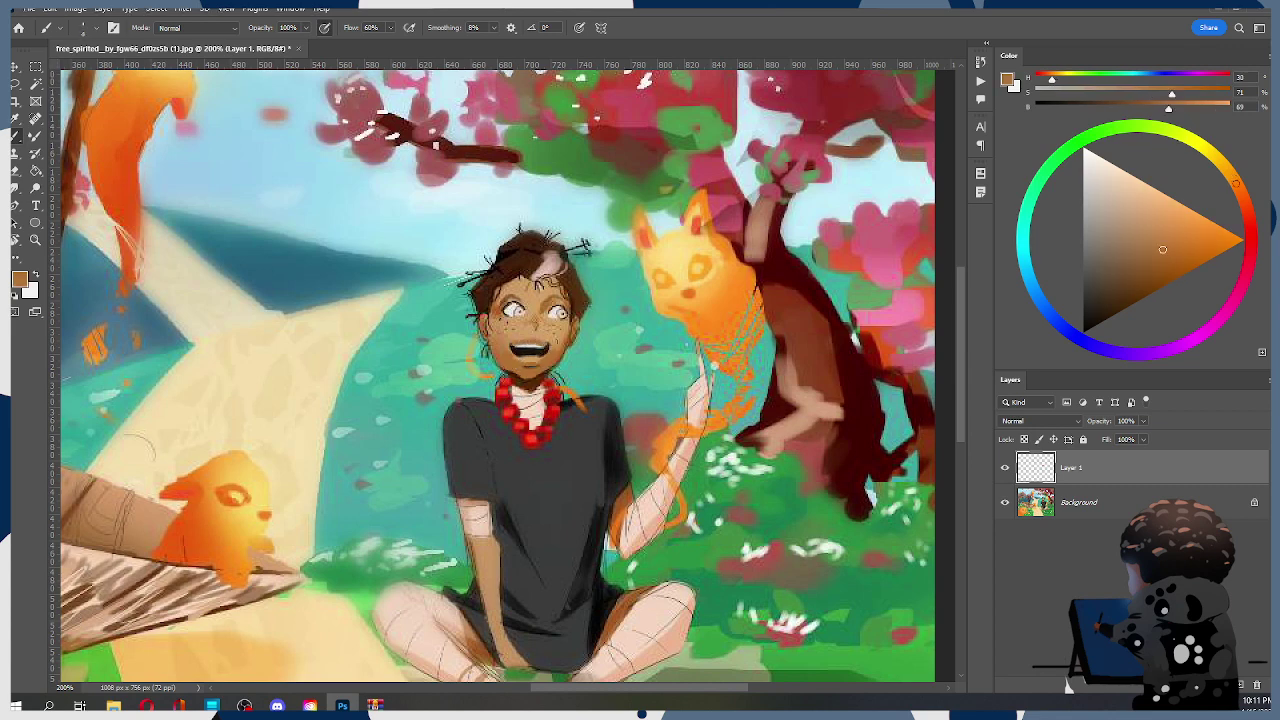
pyautogui.keyDown('alt'); pyautogui.click(530, 369); pyautogui.keyUp('alt')
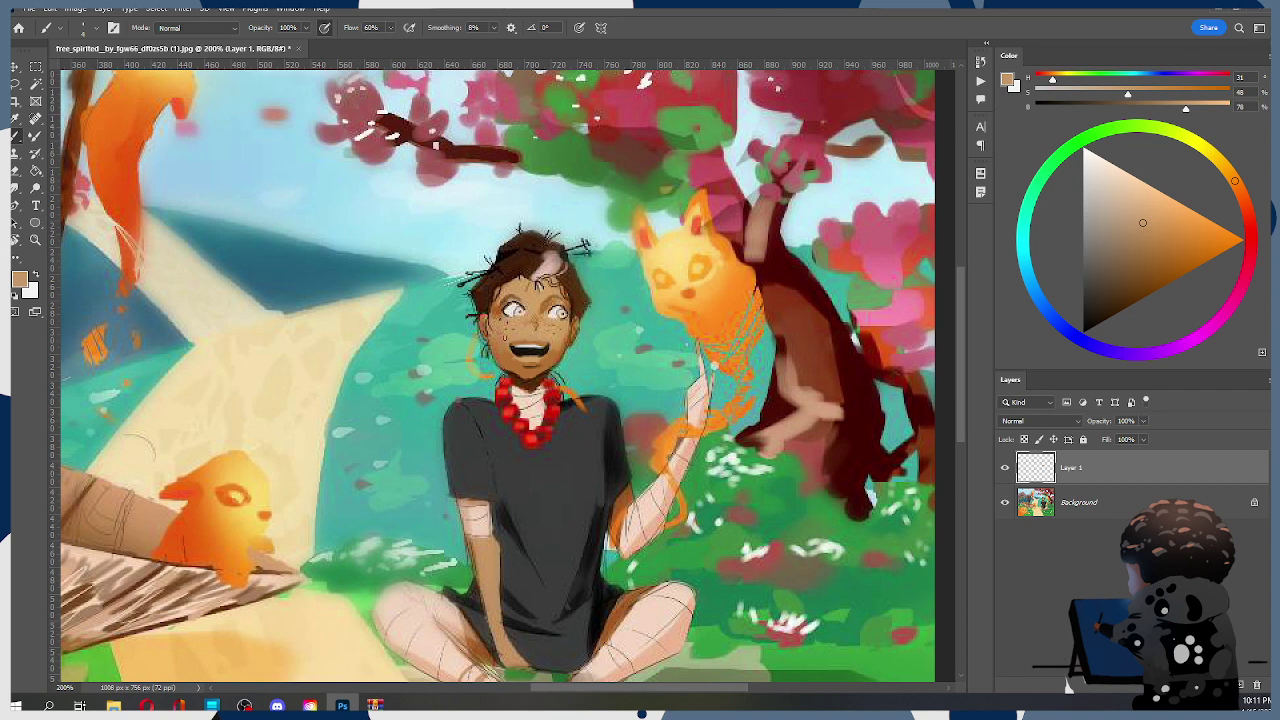
pyautogui.keyDown('alt'); pyautogui.click(517, 392); pyautogui.keyUp('alt')
pyautogui.keyDown('alt'); pyautogui.click(519, 362); pyautogui.keyUp('alt')
pyautogui.keyDown('alt'); pyautogui.click(516, 400); pyautogui.keyUp('alt')
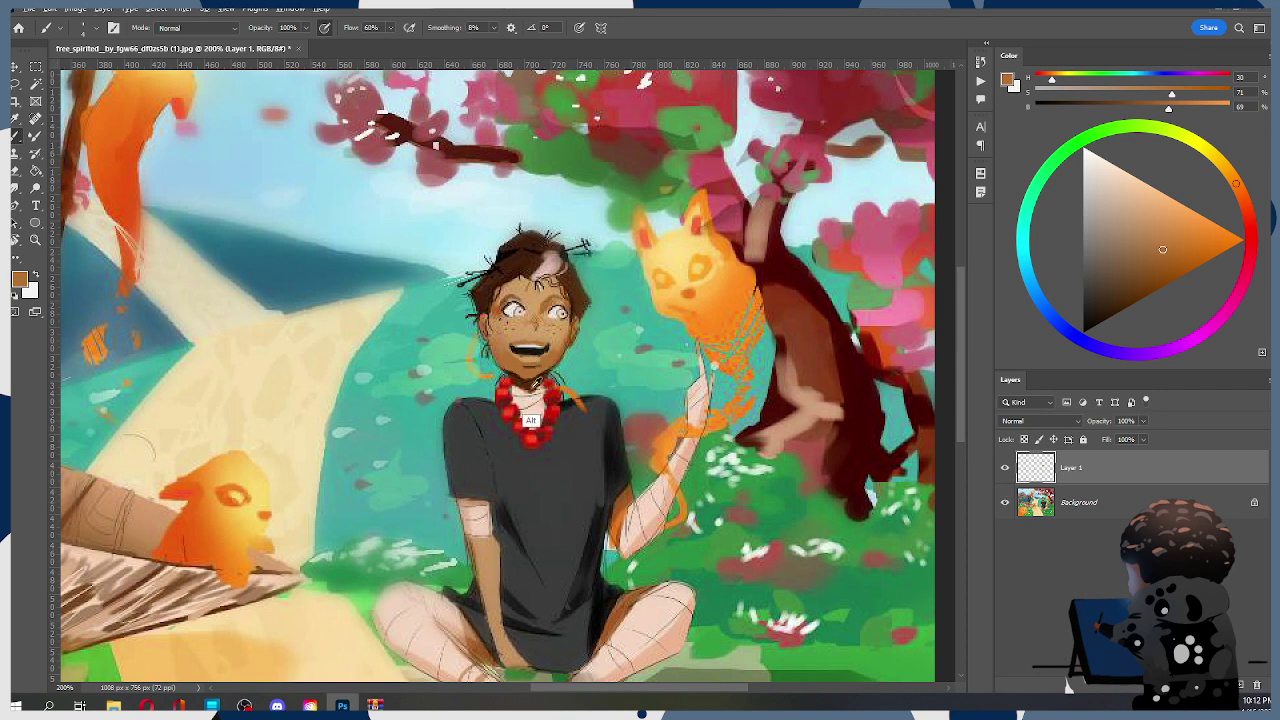
pyautogui.keyDown('alt'); pyautogui.click(527, 368); pyautogui.keyUp('alt')
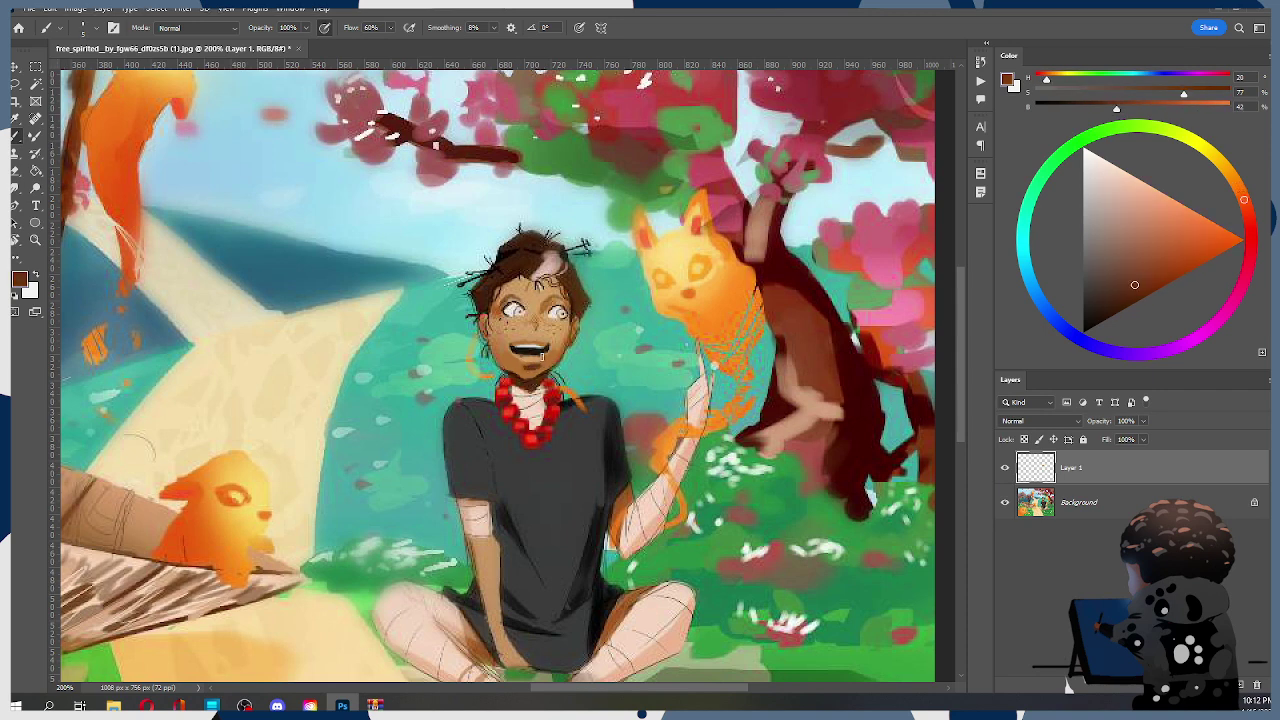
pyautogui.keyDown('alt'); pyautogui.click(512, 395); pyautogui.keyUp('alt')
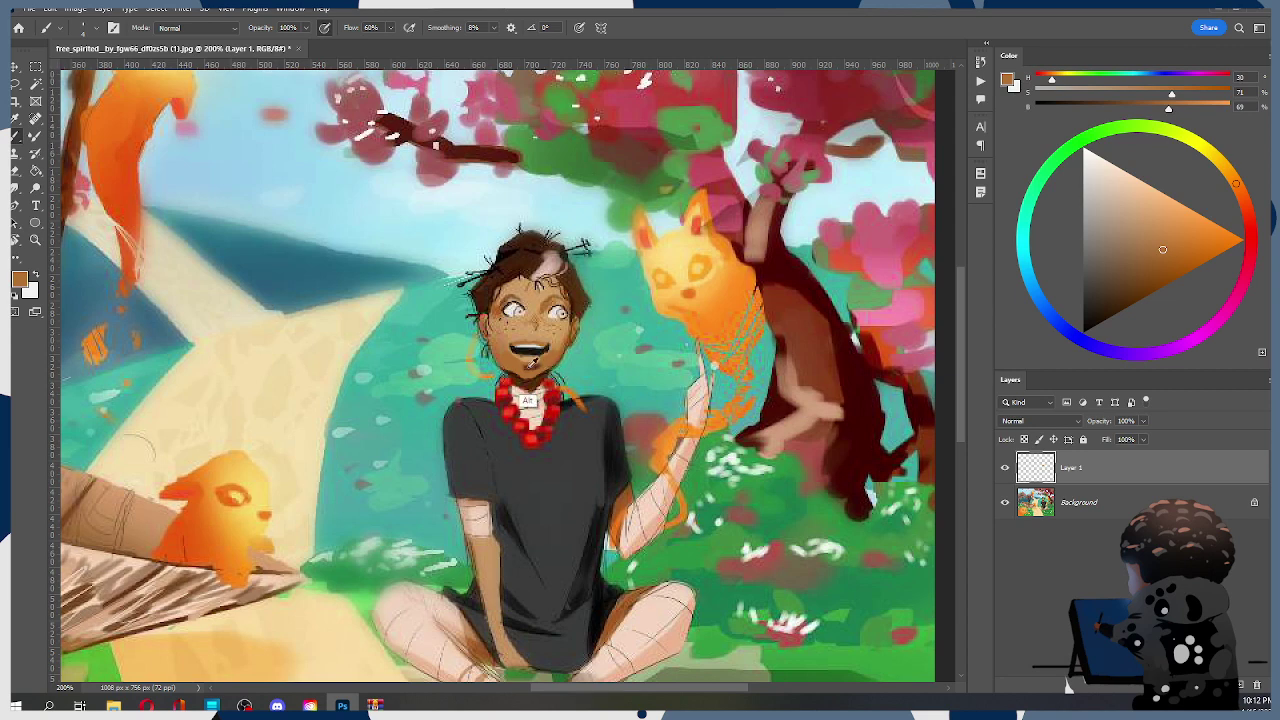
# Refine the shading between the lower lip and chin with sampled colours, undoing an unwanted stroke
pyautogui.keyDown('alt'); pyautogui.click(527, 366); pyautogui.keyUp('alt')
pyautogui.keyDown('alt'); pyautogui.click(529, 364); pyautogui.keyUp('alt')
pyautogui.keyDown('alt'); pyautogui.click(530, 362); pyautogui.keyUp('alt')
pyautogui.keyDown('alt'); pyautogui.click(535, 378); pyautogui.keyUp('alt')
pyautogui.press('ctrl')
pyautogui.hotkey('ctrl', 'z')
pyautogui.keyDown('alt'); pyautogui.click(541, 367); pyautogui.keyUp('alt')
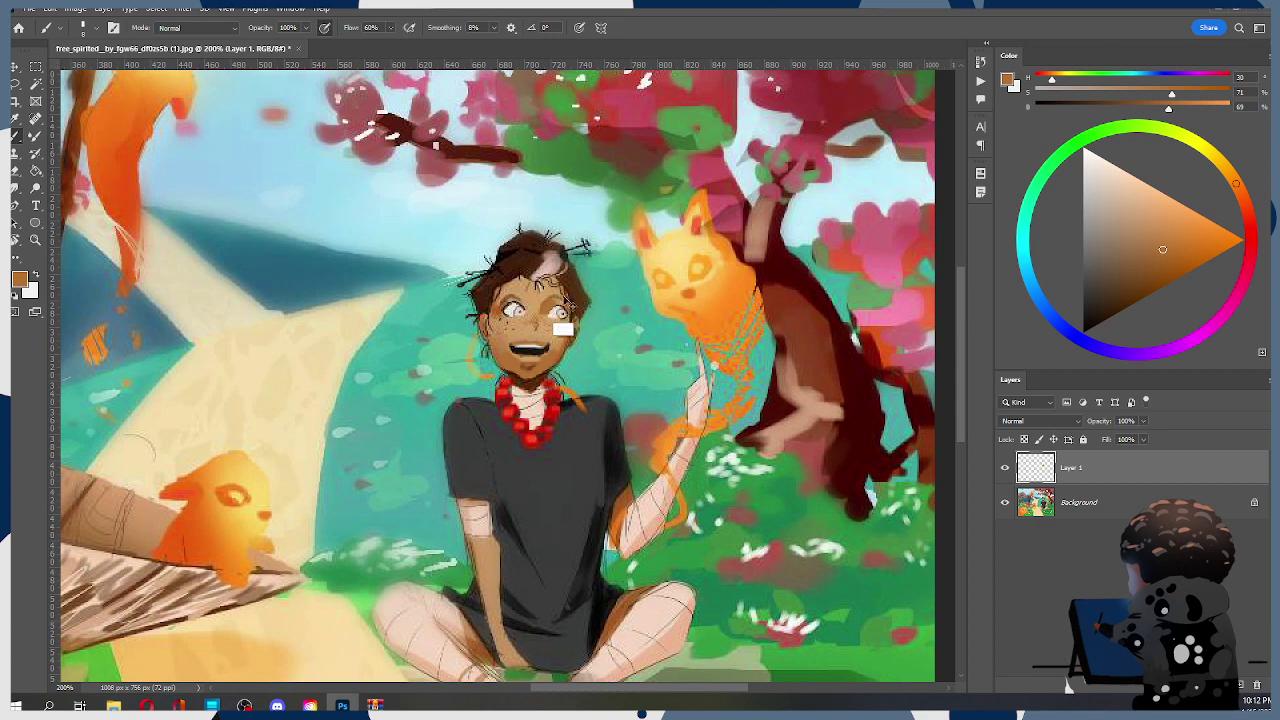
# Tint the skin around the eyes, cheeks and nose with redder tones, shifting the brush hue toward red and back to 20
pyautogui.click(1249, 222)
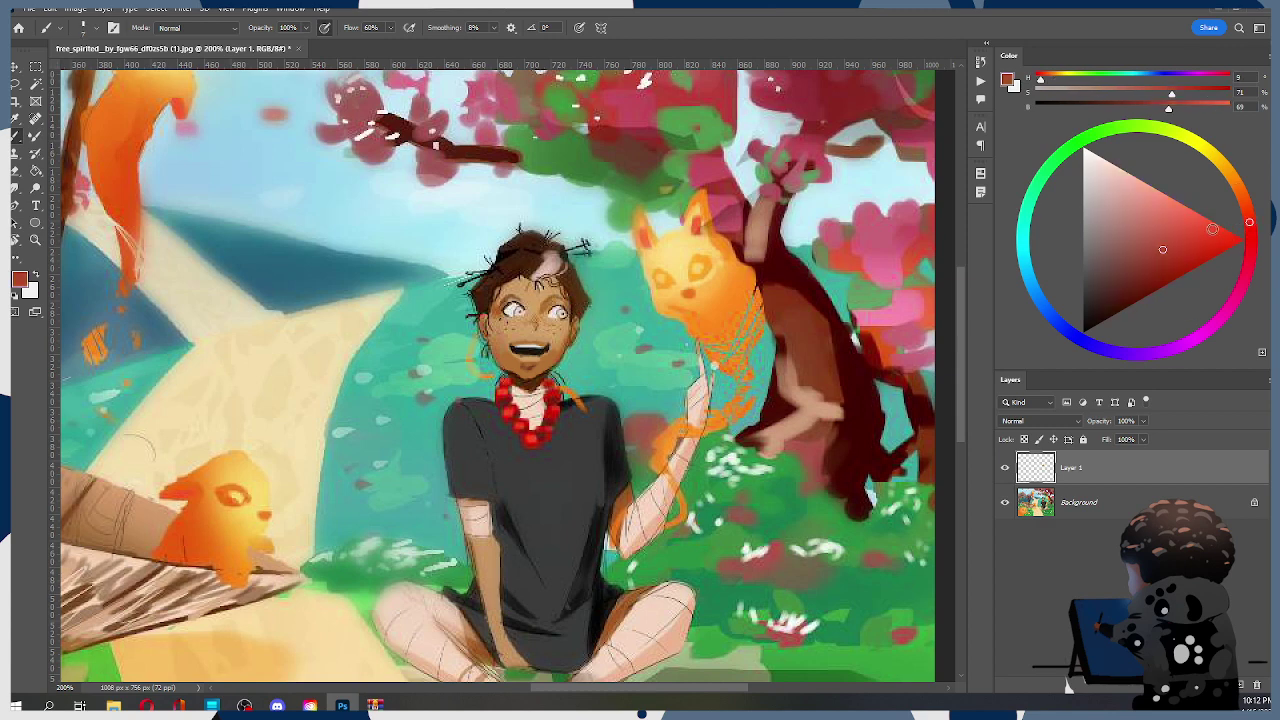
pyautogui.click(1244, 201)
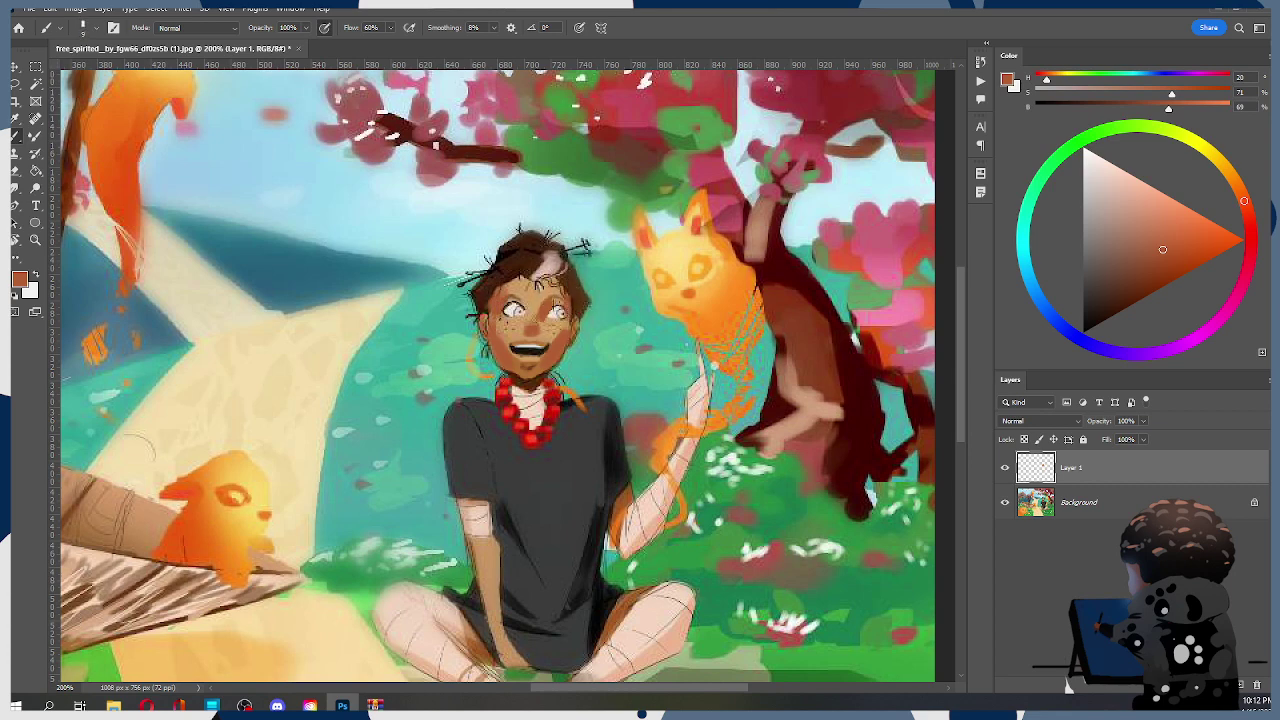
# Refine the shading around the eyes, nose and upper lip with light and shadow skin tones sampled from the face
pyautogui.keyDown('alt'); pyautogui.click(550, 302); pyautogui.keyUp('alt')
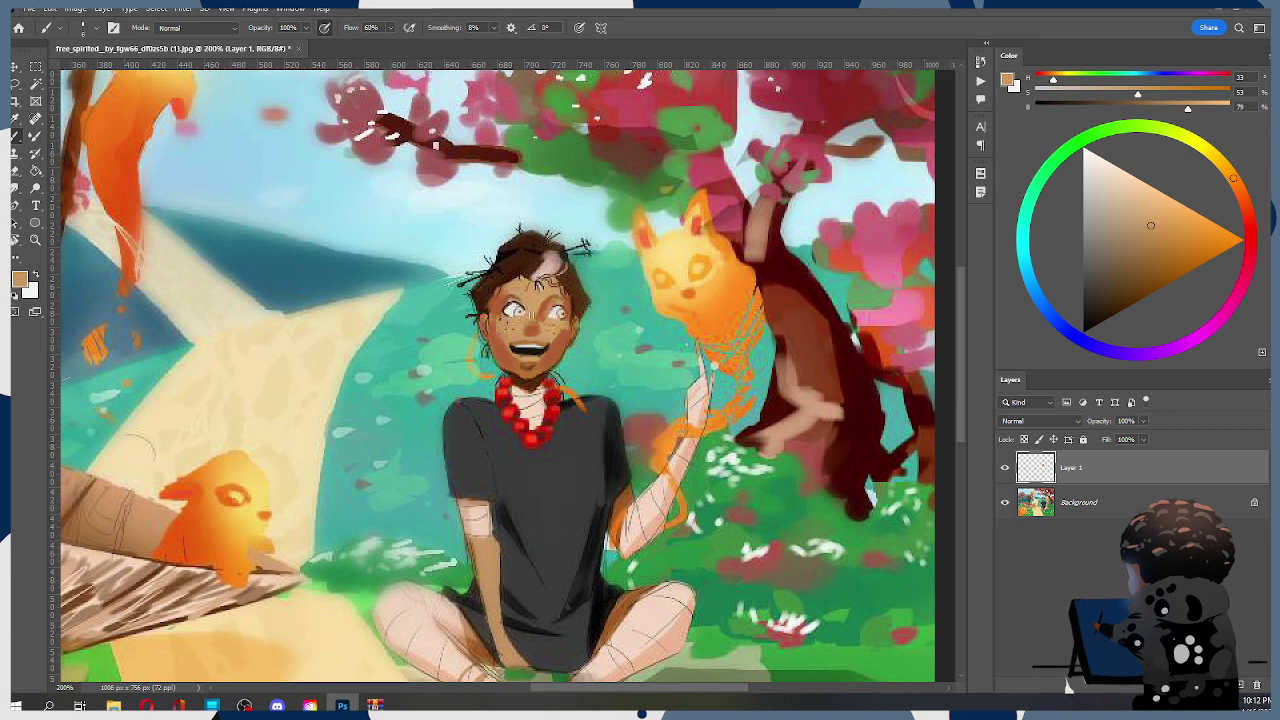
pyautogui.keyDown('alt'); pyautogui.click(544, 355); pyautogui.keyUp('alt')
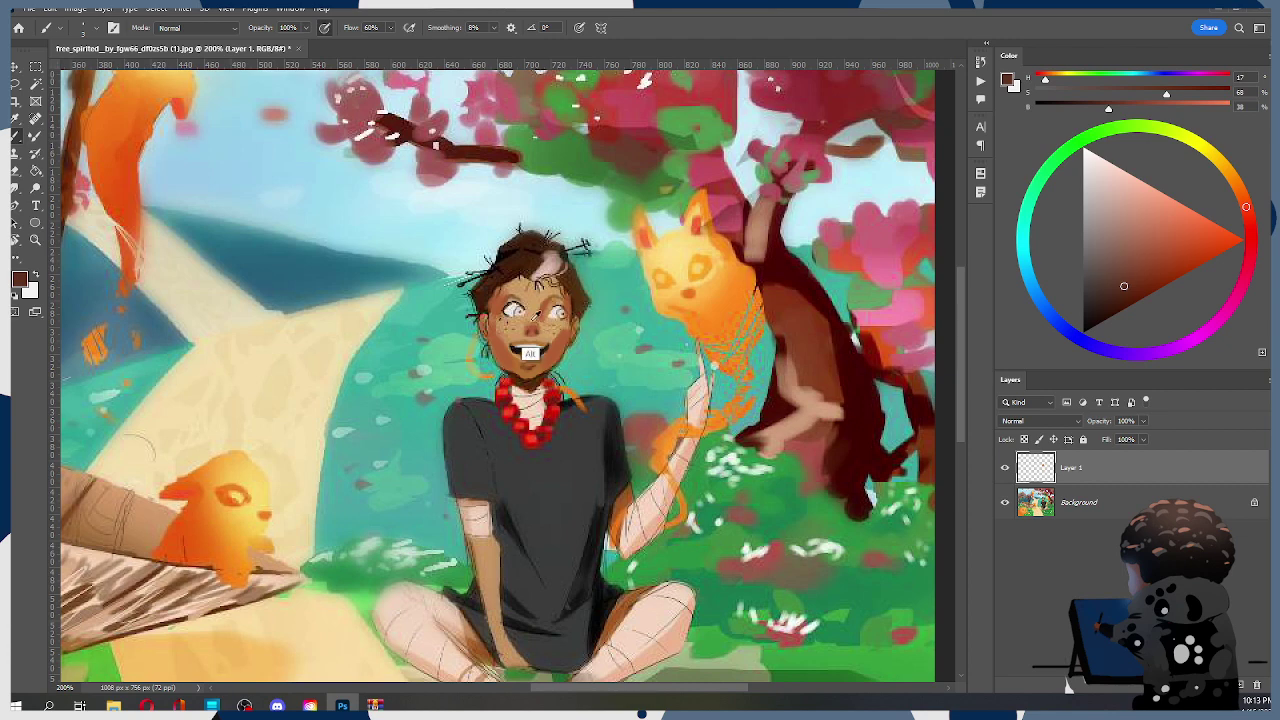
pyautogui.keyDown('alt'); pyautogui.click(540, 360); pyautogui.keyUp('alt')
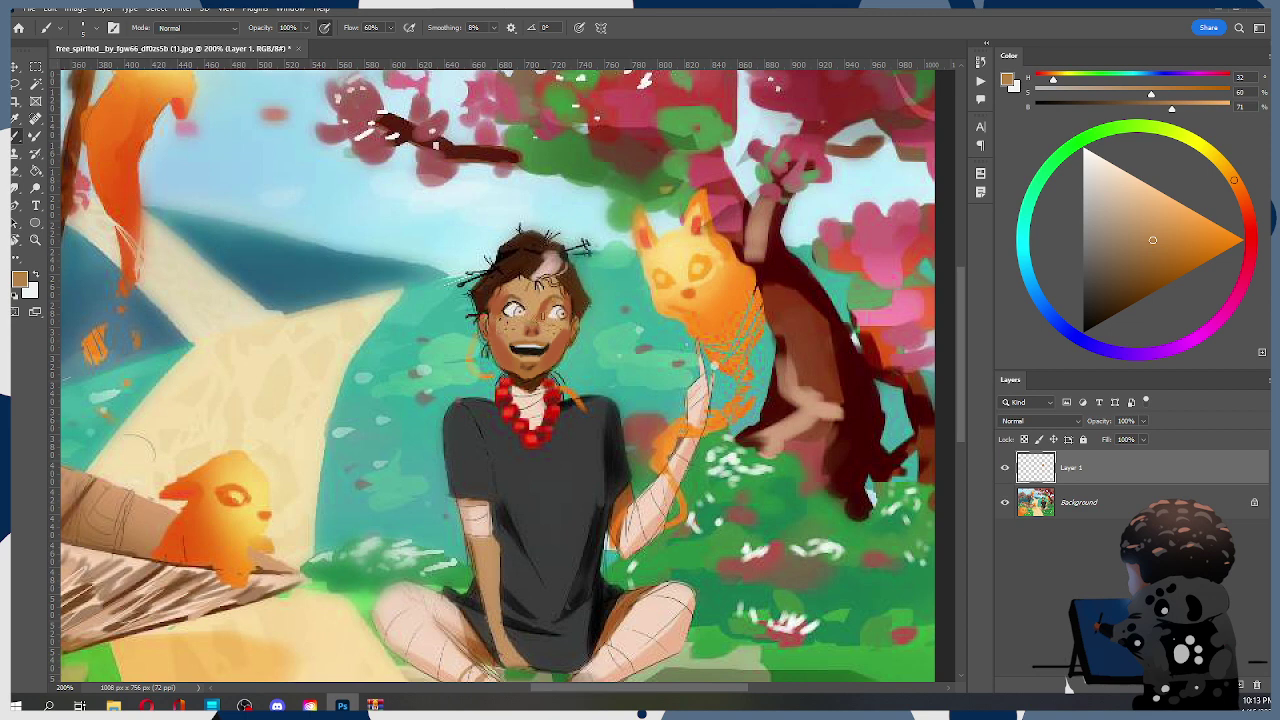
pyautogui.keyDown('alt'); pyautogui.click(538, 314); pyautogui.keyUp('alt')
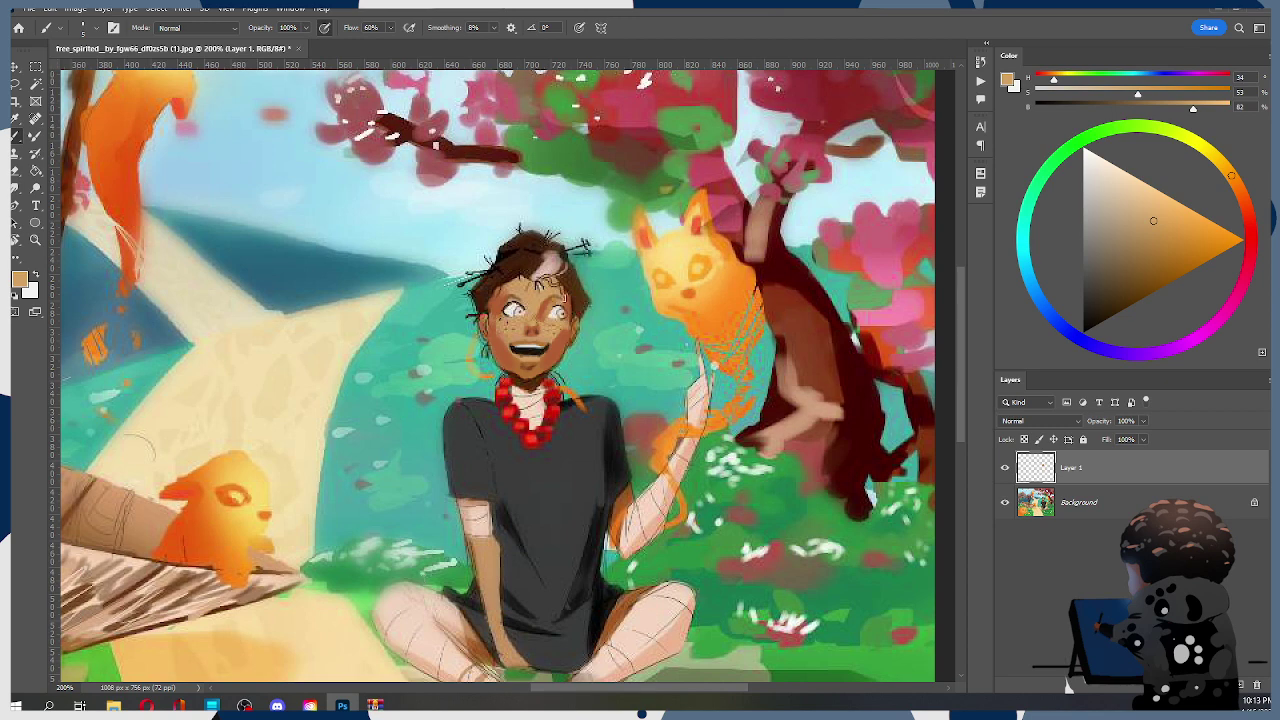
pyautogui.keyDown('alt'); pyautogui.click(537, 332); pyautogui.keyUp('alt')
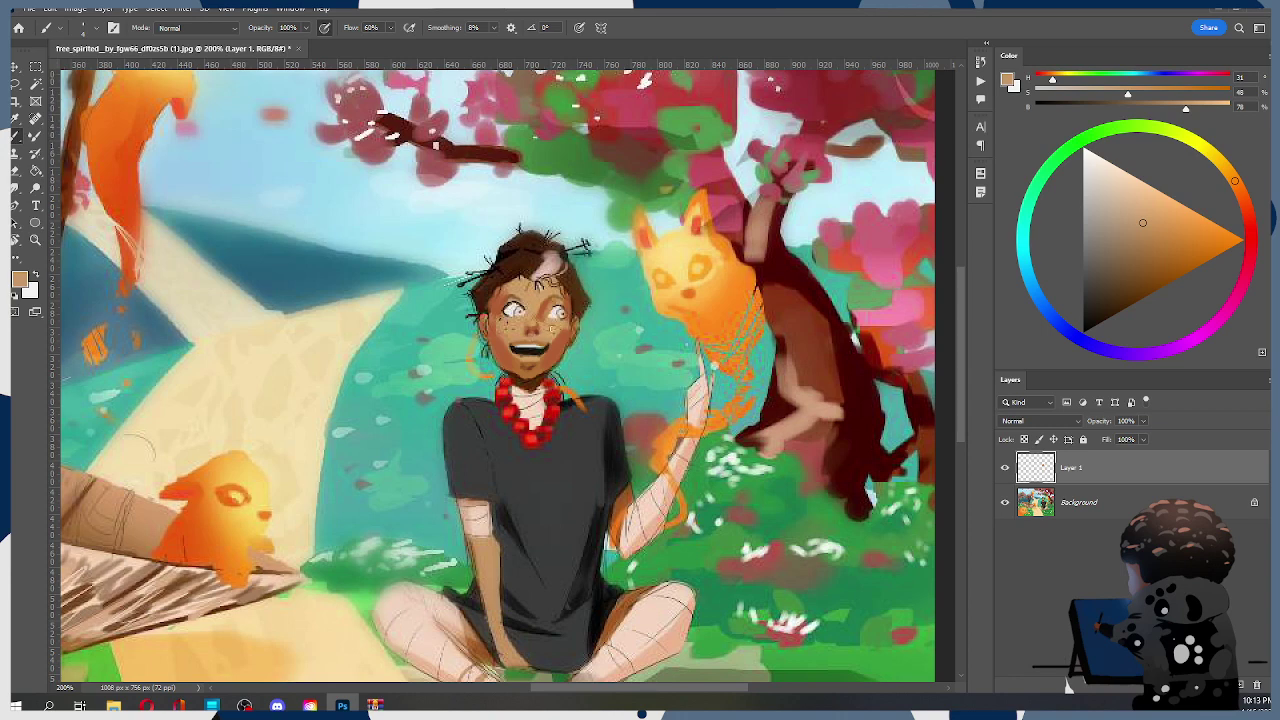
pyautogui.keyDown('alt'); pyautogui.click(538, 334); pyautogui.keyUp('alt')
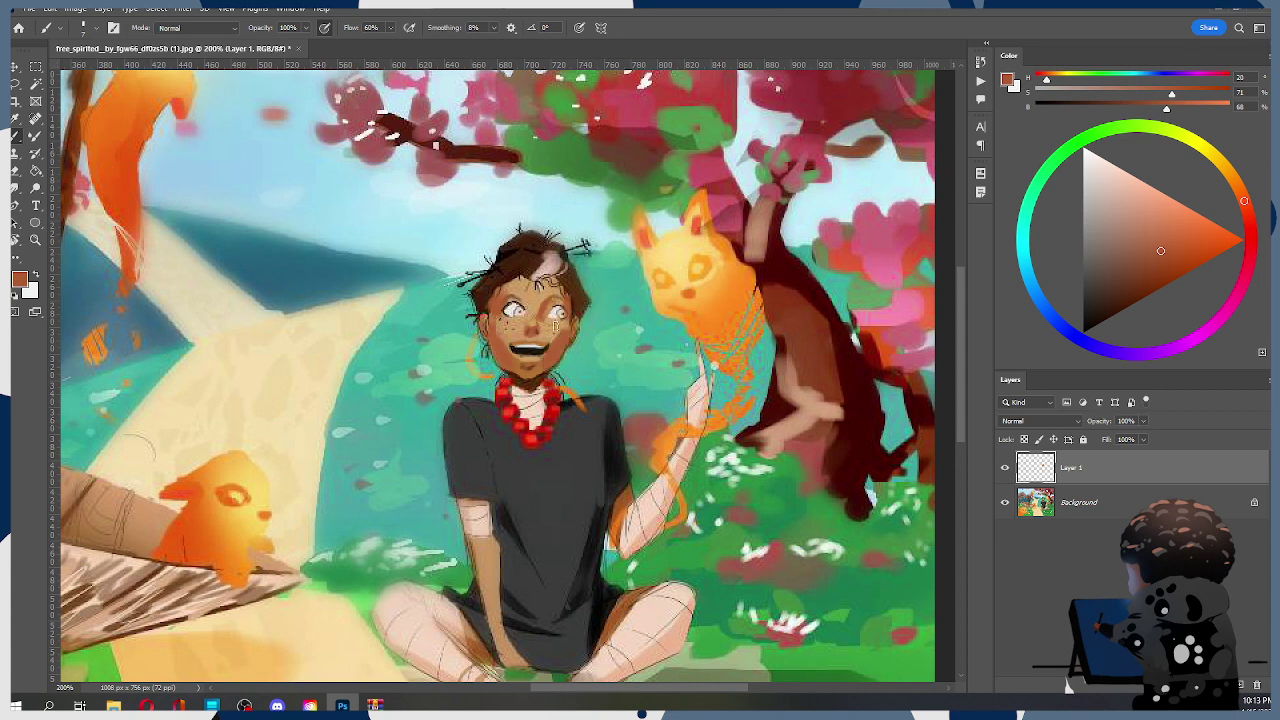
# Refine the skin shading on the cheeks, jaw and forehead with light and reddish-brown tones sampled from the face
pyautogui.keyDown('alt'); pyautogui.click(555, 328); pyautogui.keyUp('alt')
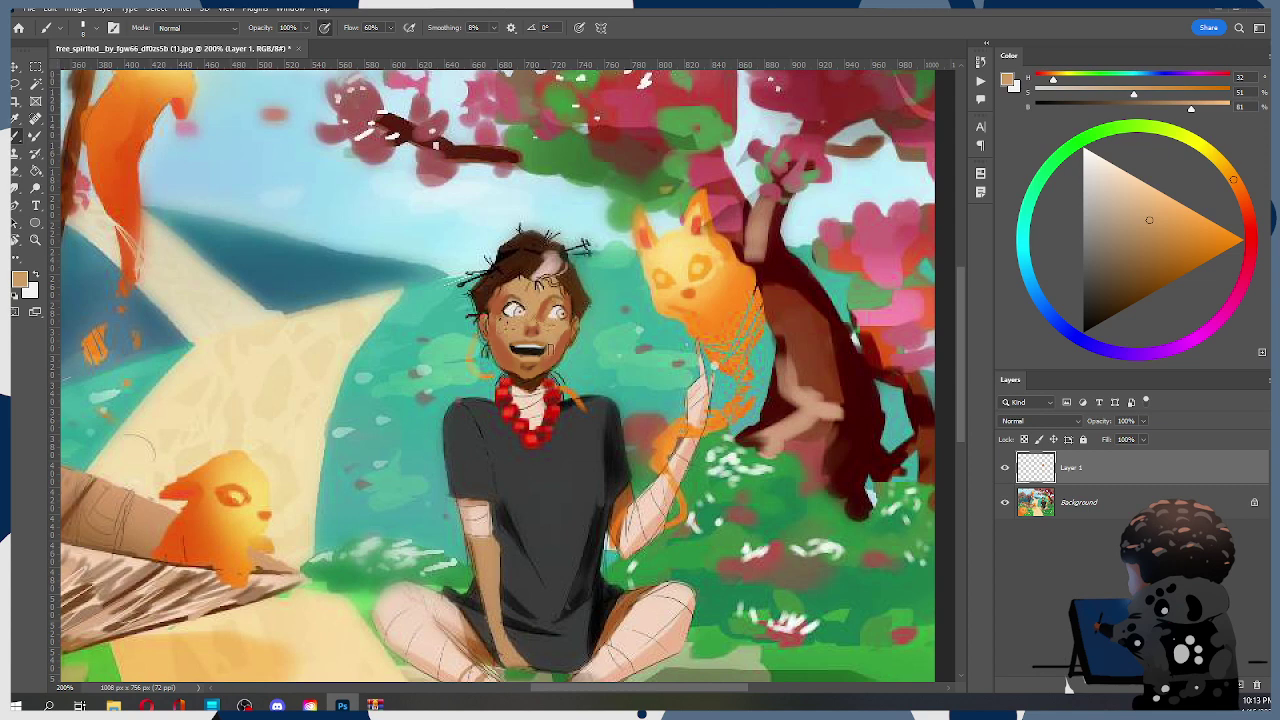
pyautogui.keyDown('alt'); pyautogui.click(556, 372); pyautogui.keyUp('alt')
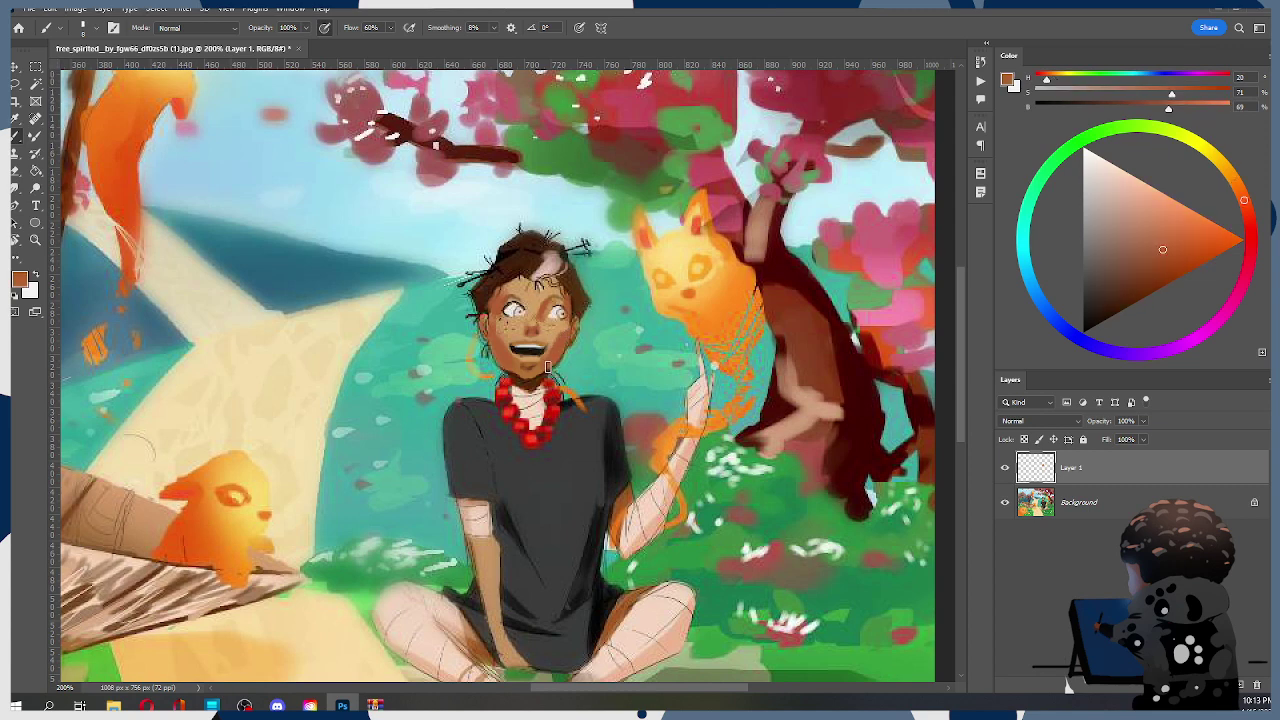
pyautogui.keyDown('alt'); pyautogui.click(507, 326); pyautogui.keyUp('alt')
pyautogui.keyDown('alt'); pyautogui.click(507, 328); pyautogui.keyUp('alt')
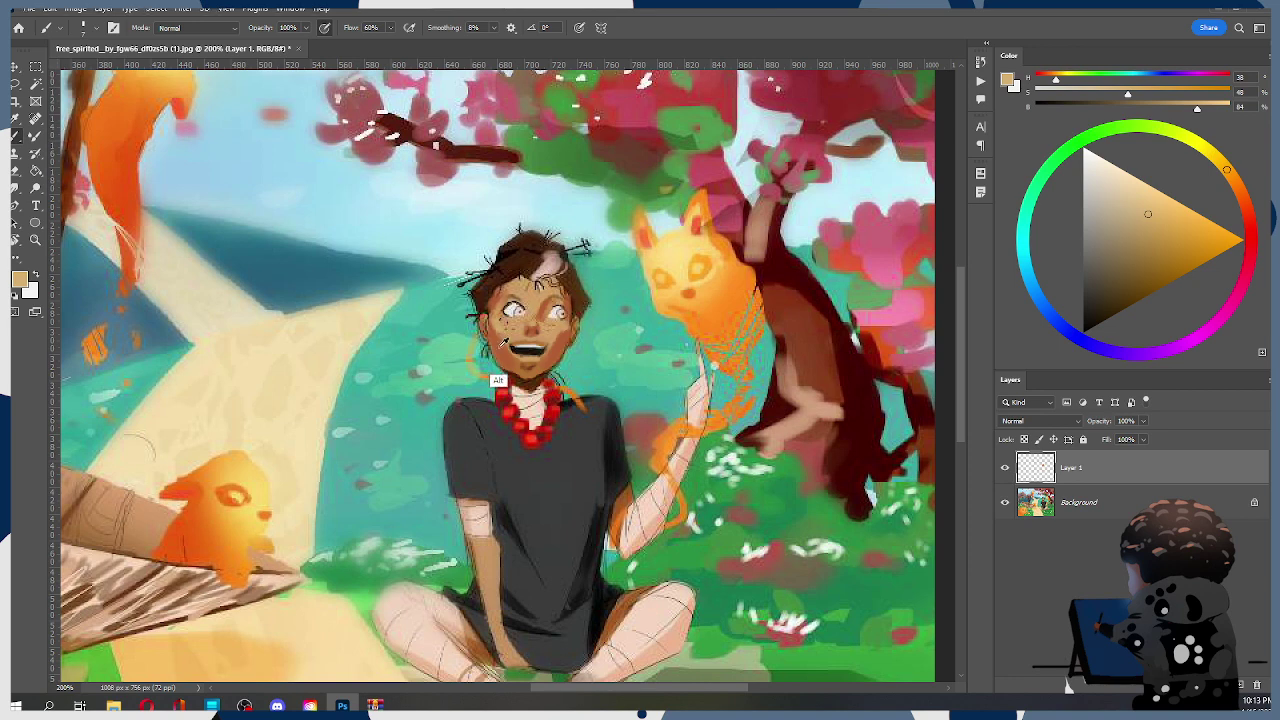
pyautogui.keyDown('alt'); pyautogui.click(499, 296); pyautogui.keyUp('alt')
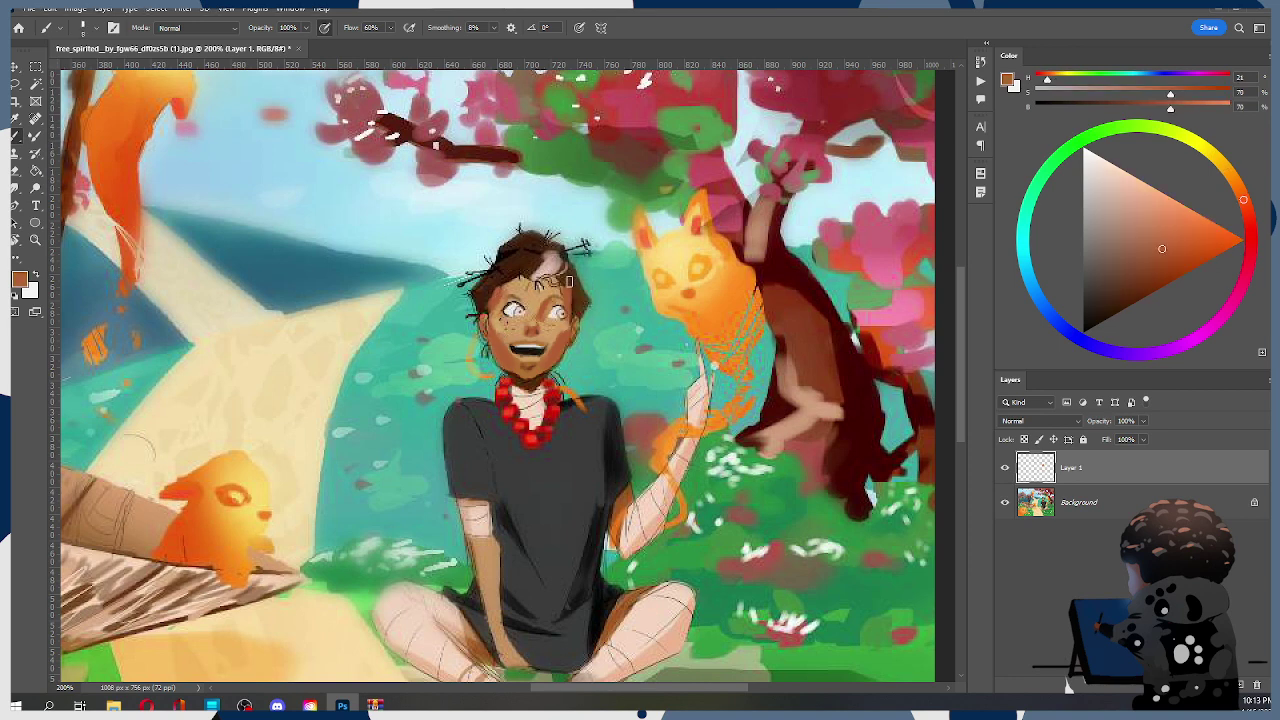
# Outline both eyes with the Lasso and unlock the Background layer for editing
pyautogui.press('l')
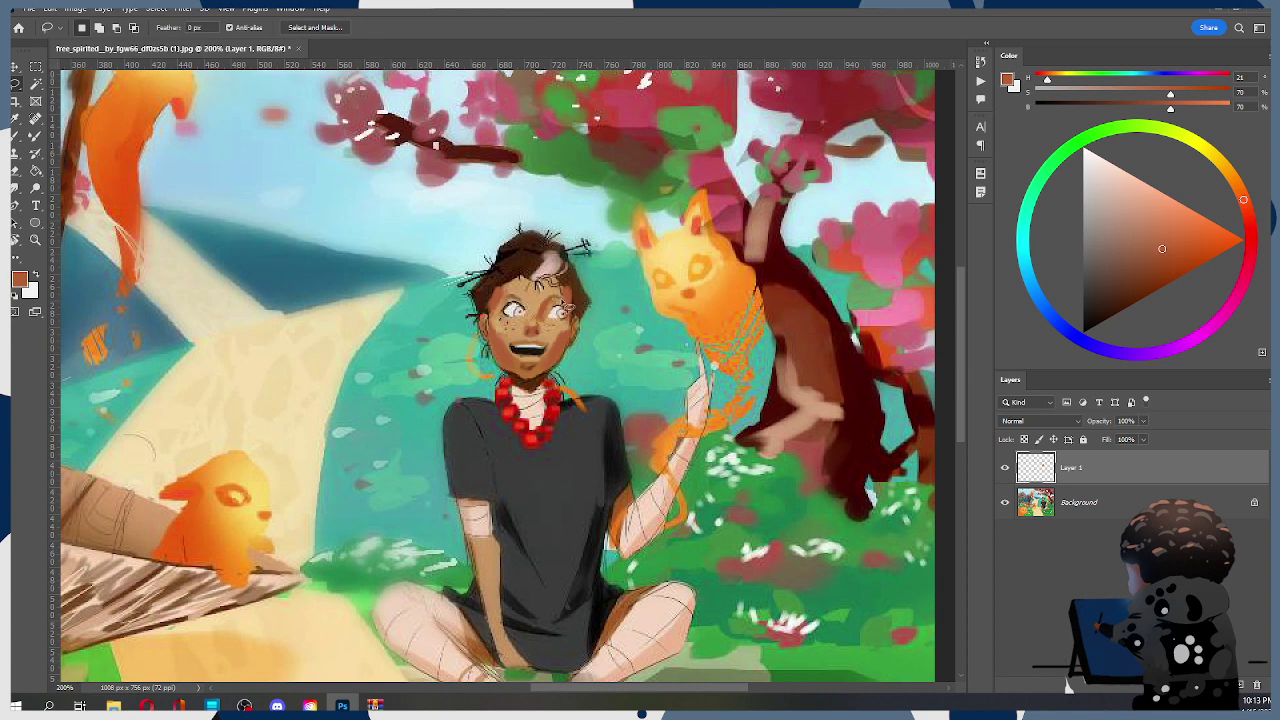
pyautogui.moveTo(568, 327)
pyautogui.mouseDown()
pyautogui.moveTo(526, 326)
pyautogui.moveTo(506, 306)
pyautogui.moveTo(580, 305)
pyautogui.moveTo(566, 326)
pyautogui.mouseUp()
pyautogui.click(1081, 500)
pyautogui.click(1254, 502)
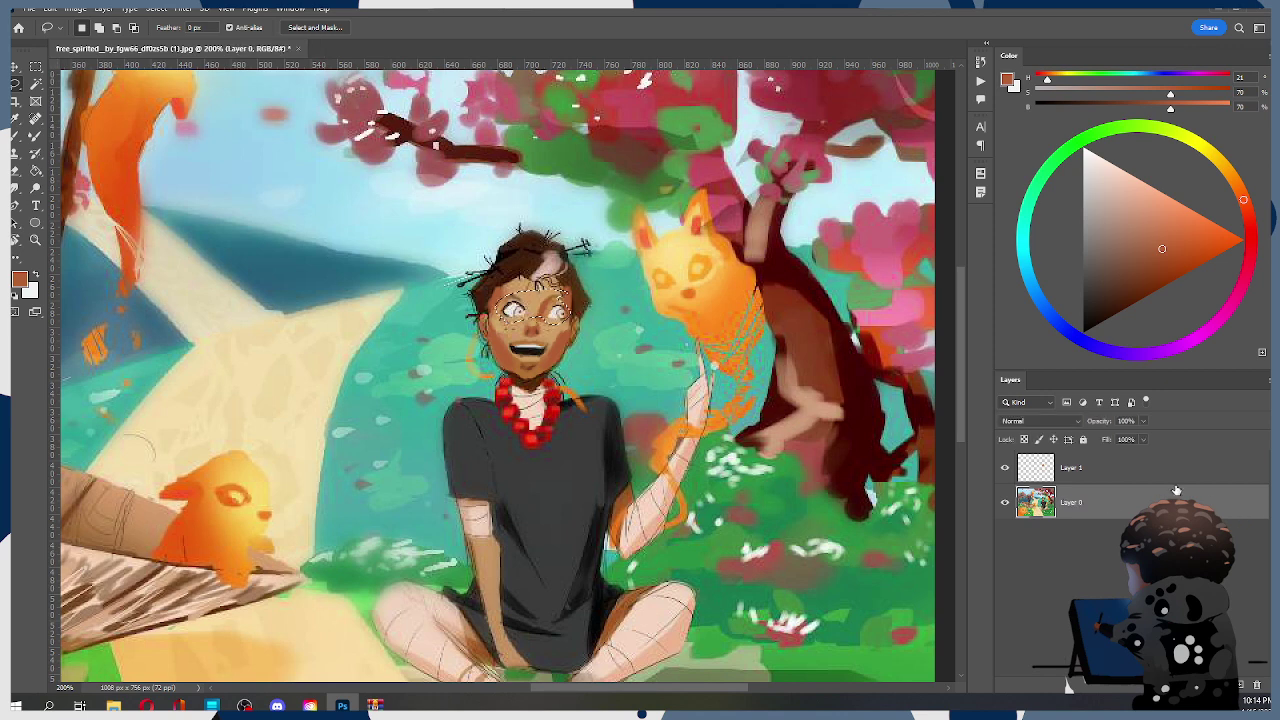
# Try to shift the selected eye area slightly toward the left side of the face on Layer 0
pyautogui.hotkey('ctrl', 't')
pyautogui.moveTo(571, 288); pyautogui.dragTo(566, 287)
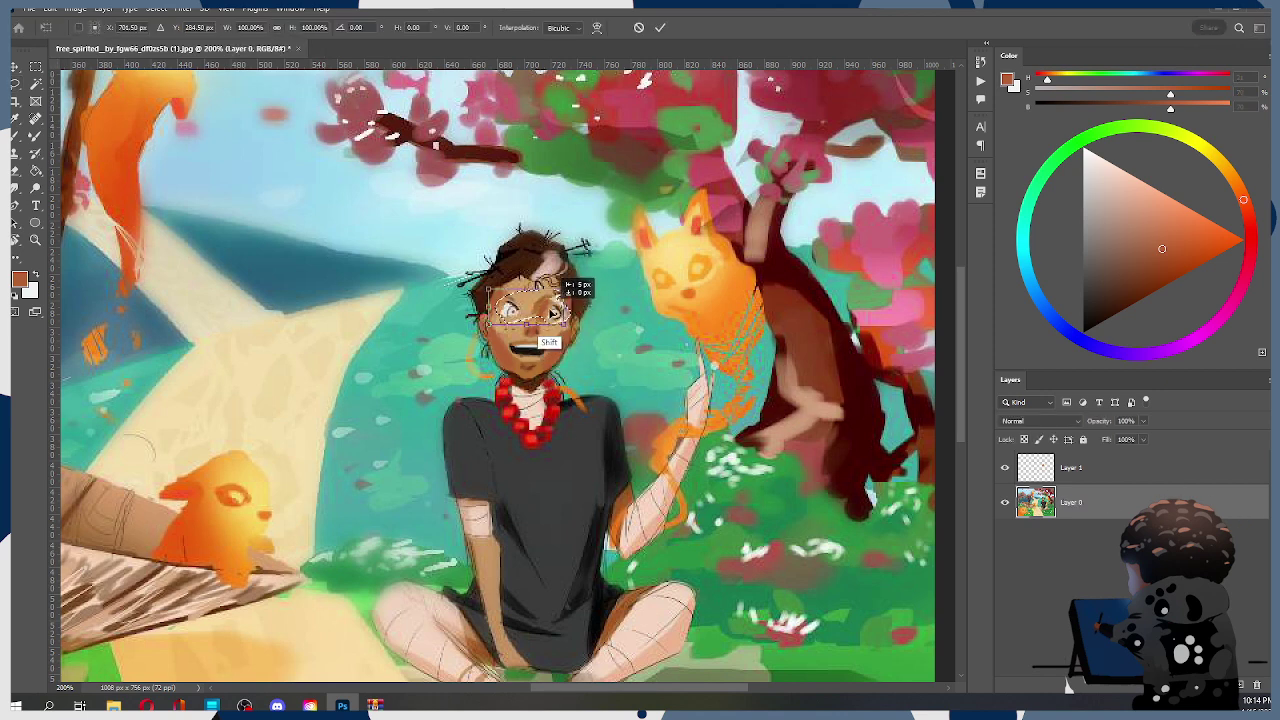
pyautogui.click(660, 27)
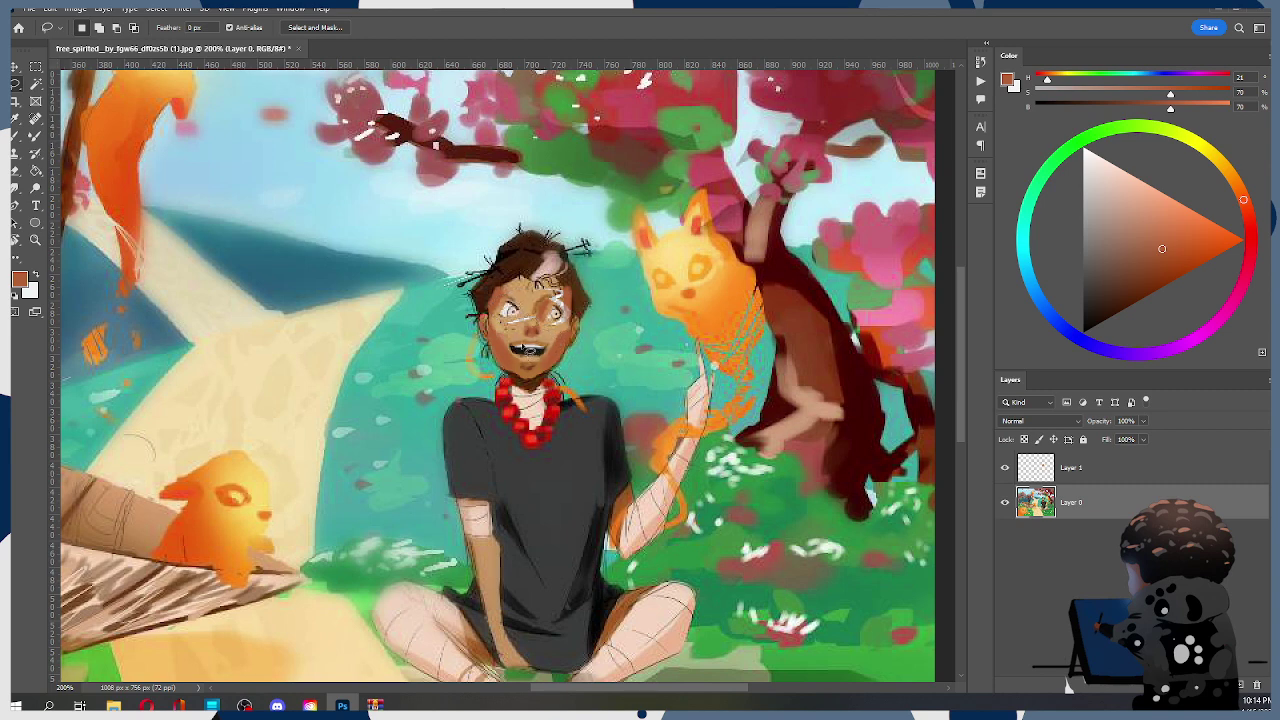
pyautogui.press('e')
# Merge Layer 1 and Layer 0 into a single layer
pyautogui.click(1088, 470)
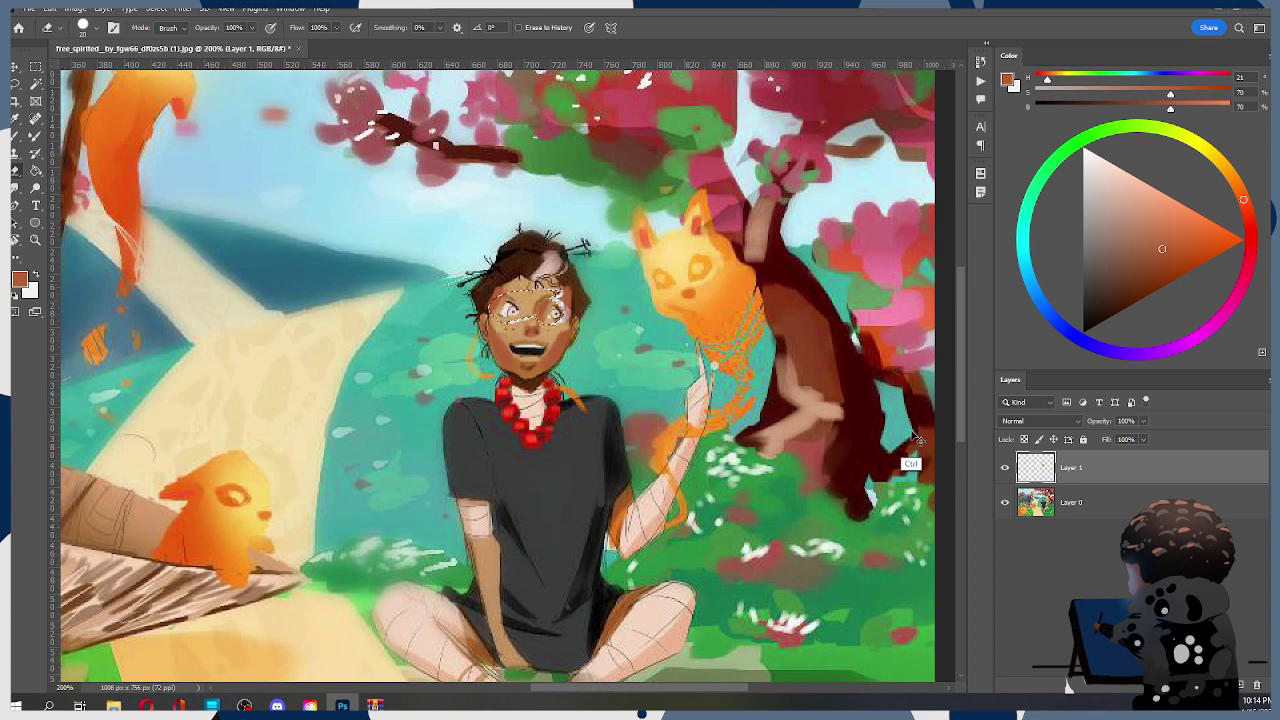
pyautogui.keyDown('shift'); pyautogui.click(1110, 495); pyautogui.keyUp('shift')
pyautogui.rightClick(1108, 500)
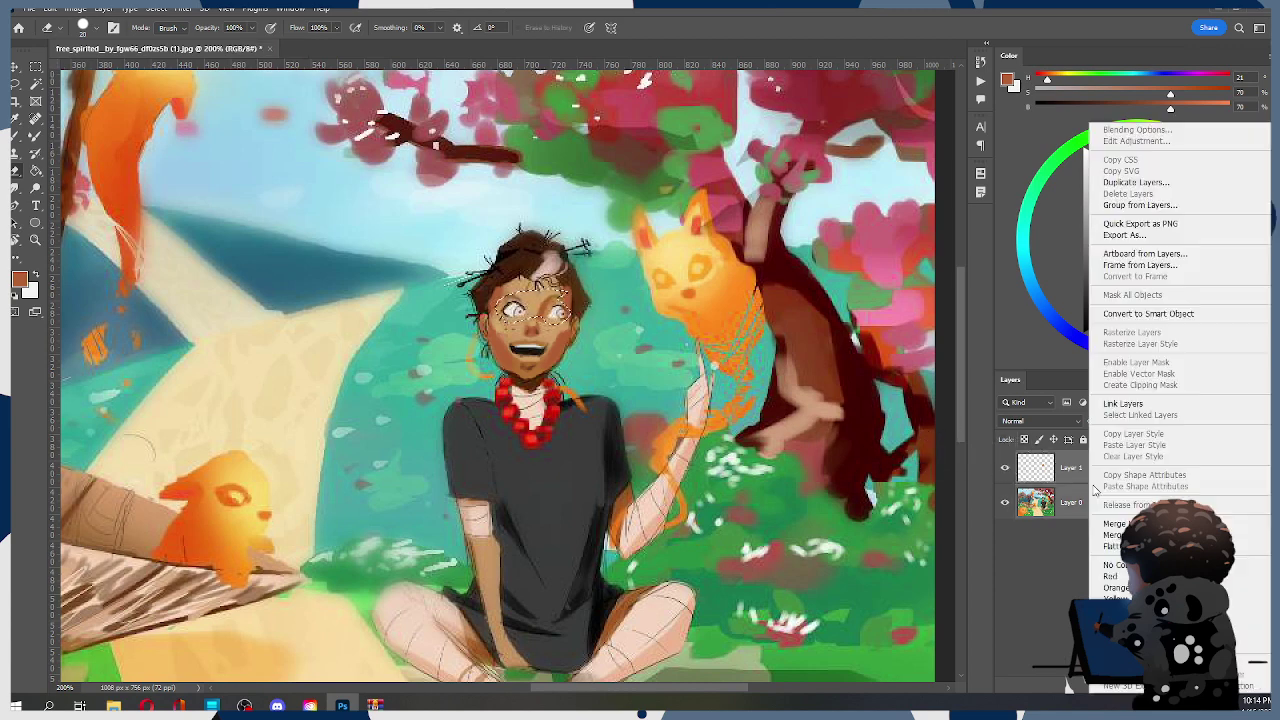
pyautogui.click(1112, 523)
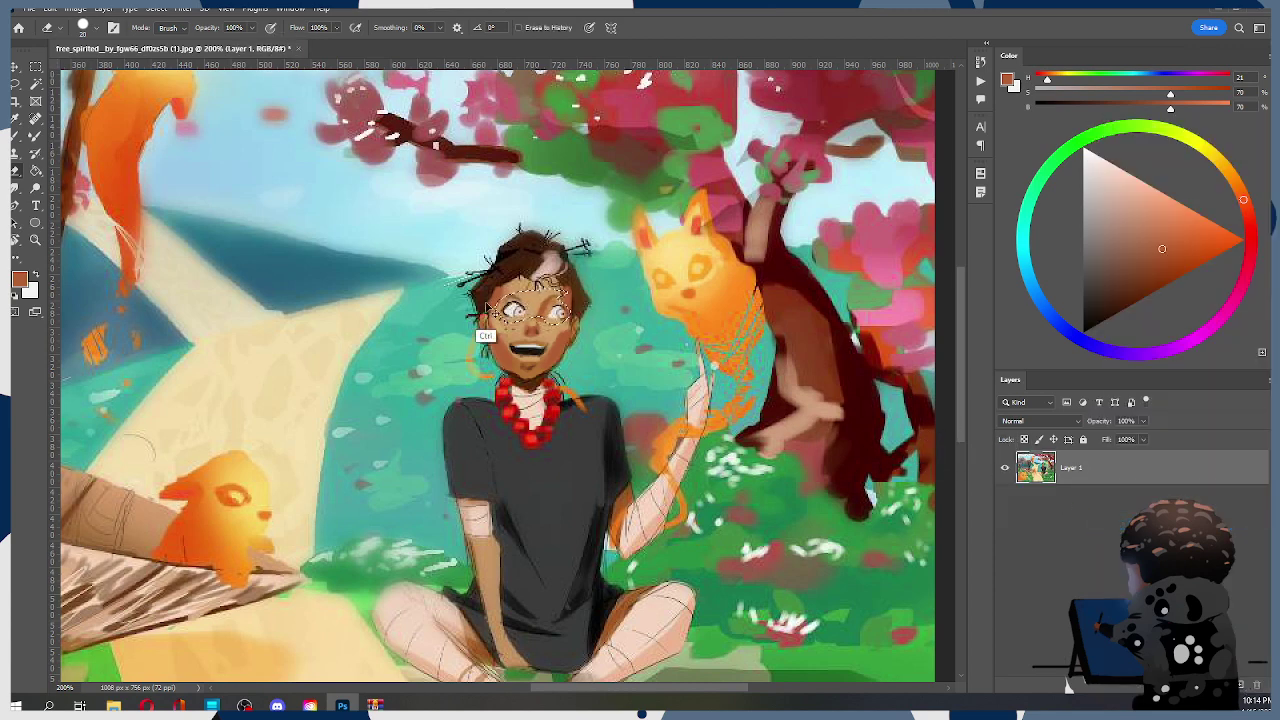
# Try to reposition the selected eyes on the merged layer with Free Transform, and undo the move
pyautogui.hotkey('ctrl', 't')
pyautogui.moveTo(541, 312)
pyautogui.mouseDown()
pyautogui.moveTo(553, 312)
pyautogui.moveTo(560, 280)
pyautogui.mouseUp()
pyautogui.press('Return')
pyautogui.press('e')
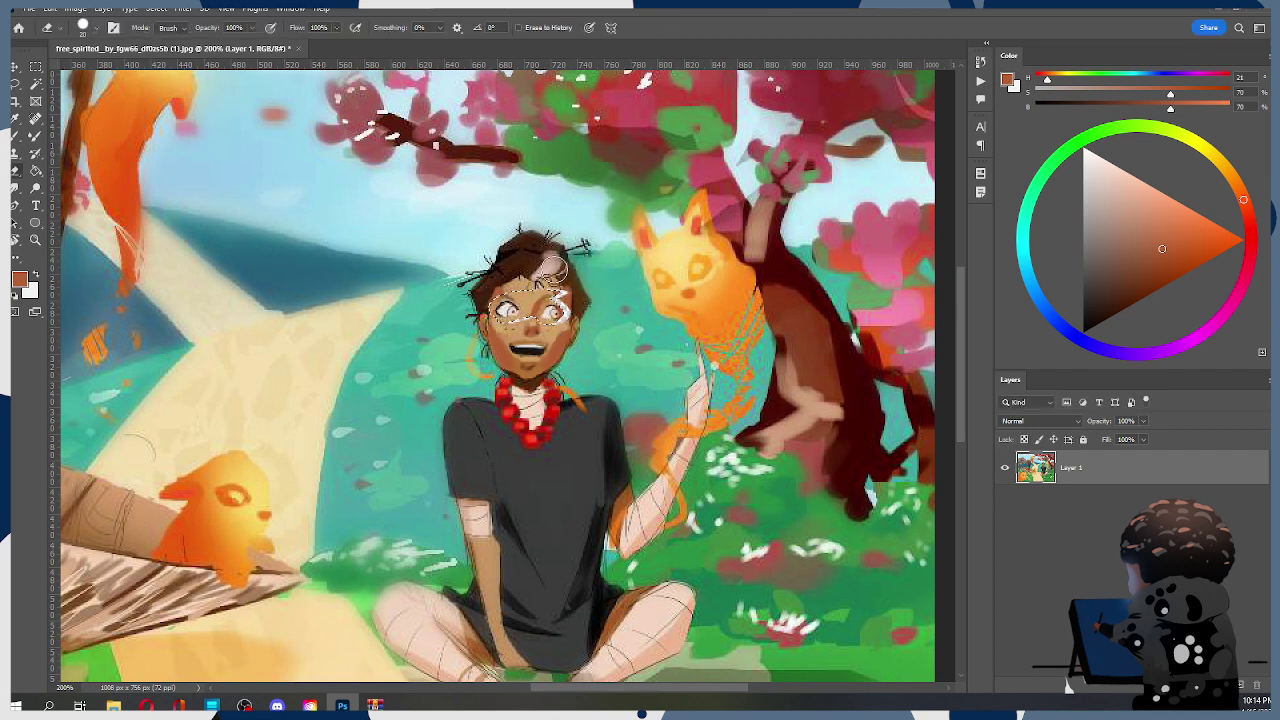
pyautogui.hotkey('ctrl', 'z')
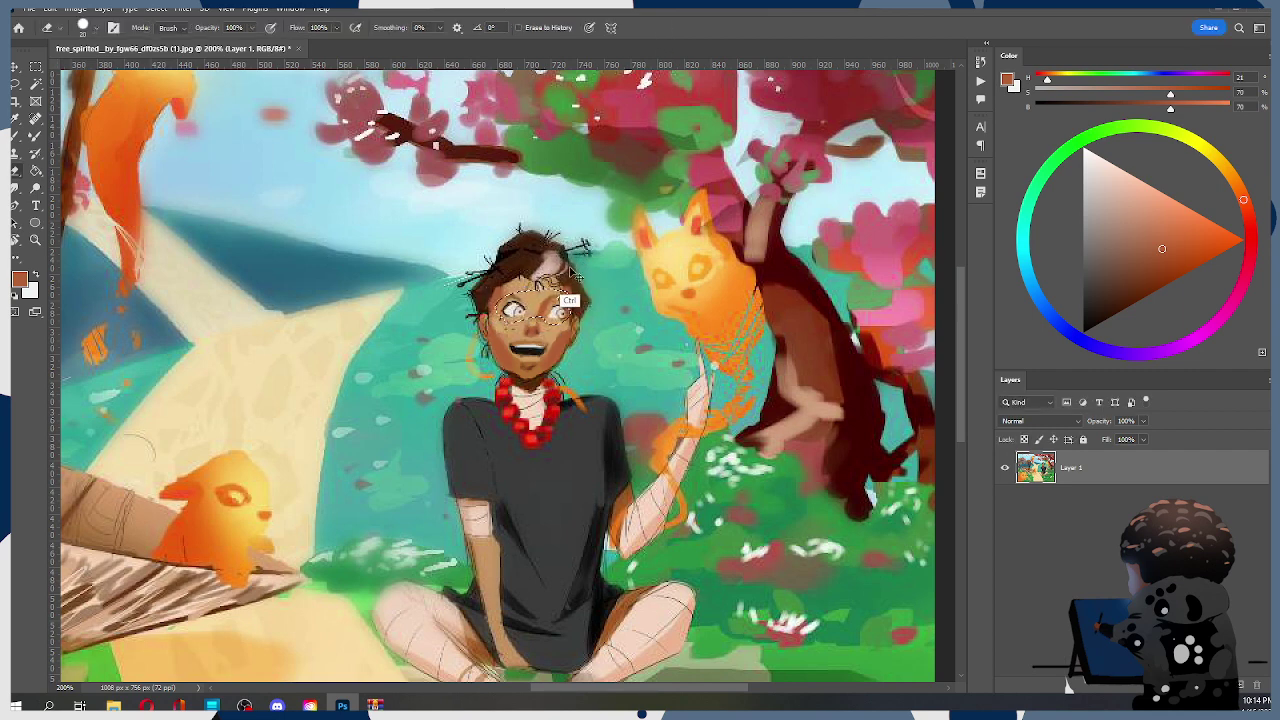
# Move the selected eyes slightly toward the left side of the face with Free Transform and clear the selection
pyautogui.hotkey('ctrl', 't')
pyautogui.moveTo(563, 284); pyautogui.dragTo(551, 313)
pyautogui.click(660, 27)
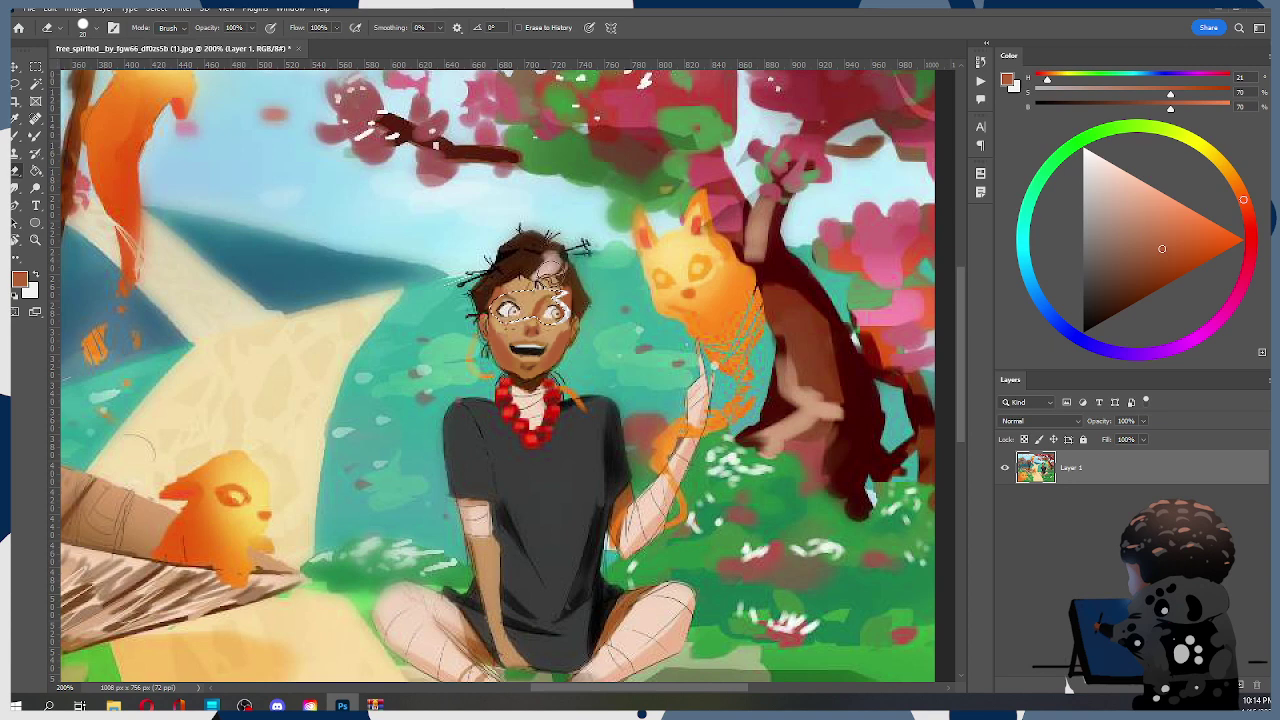
pyautogui.press('l')
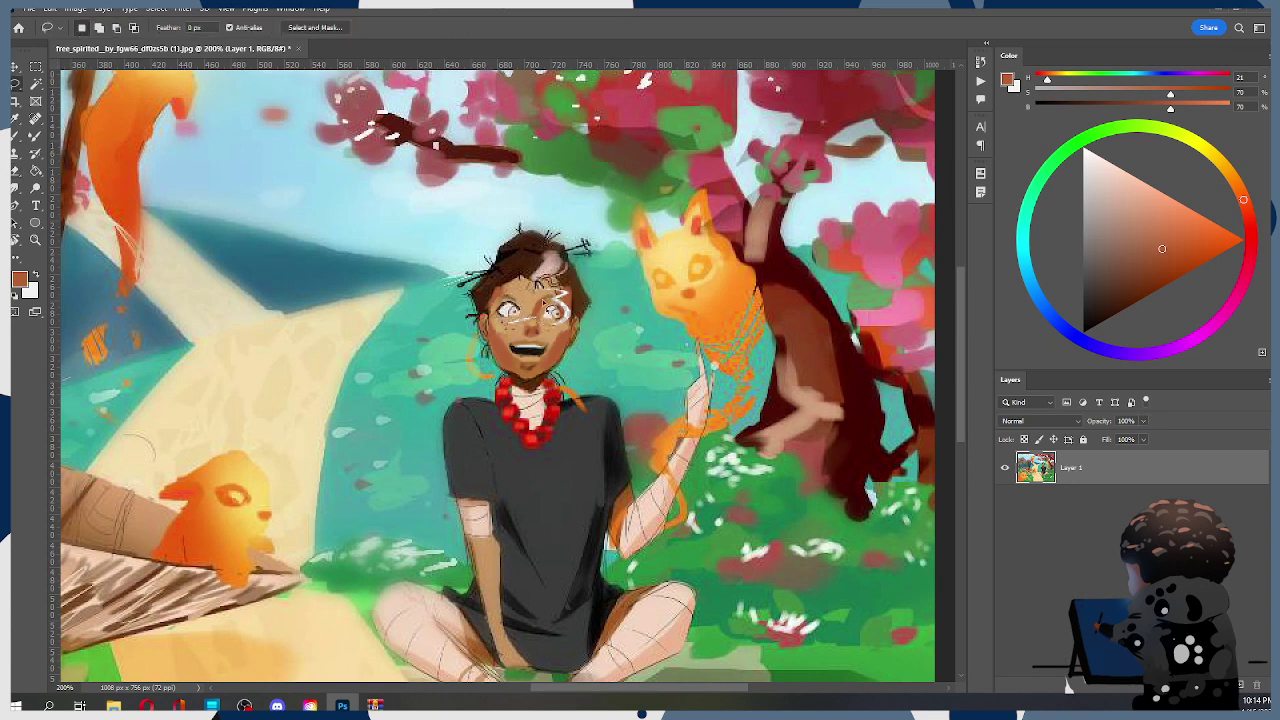
# Paint over the gaps around the moved eyes with skin tones sampled from the cheek and jaw
pyautogui.press('b')
pyautogui.keyDown('alt'); pyautogui.click(510, 323); pyautogui.keyUp('alt')
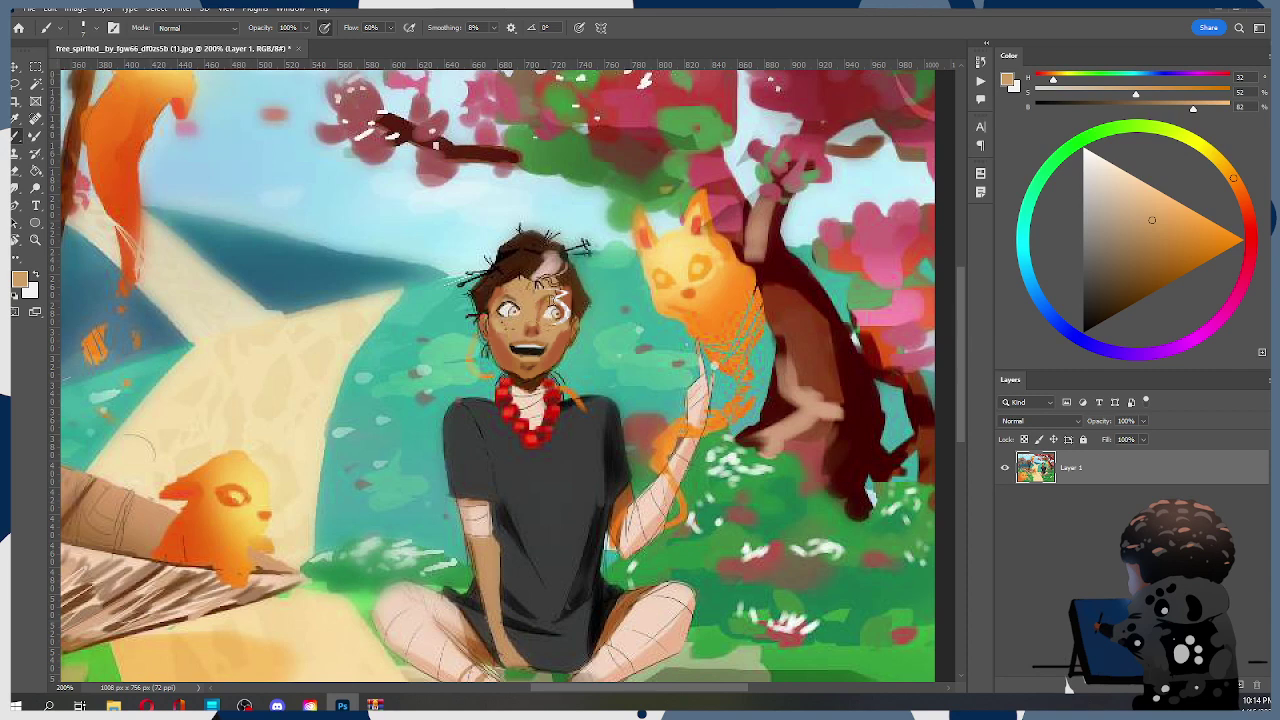
pyautogui.keyDown('alt'); pyautogui.click(561, 372); pyautogui.keyUp('alt')
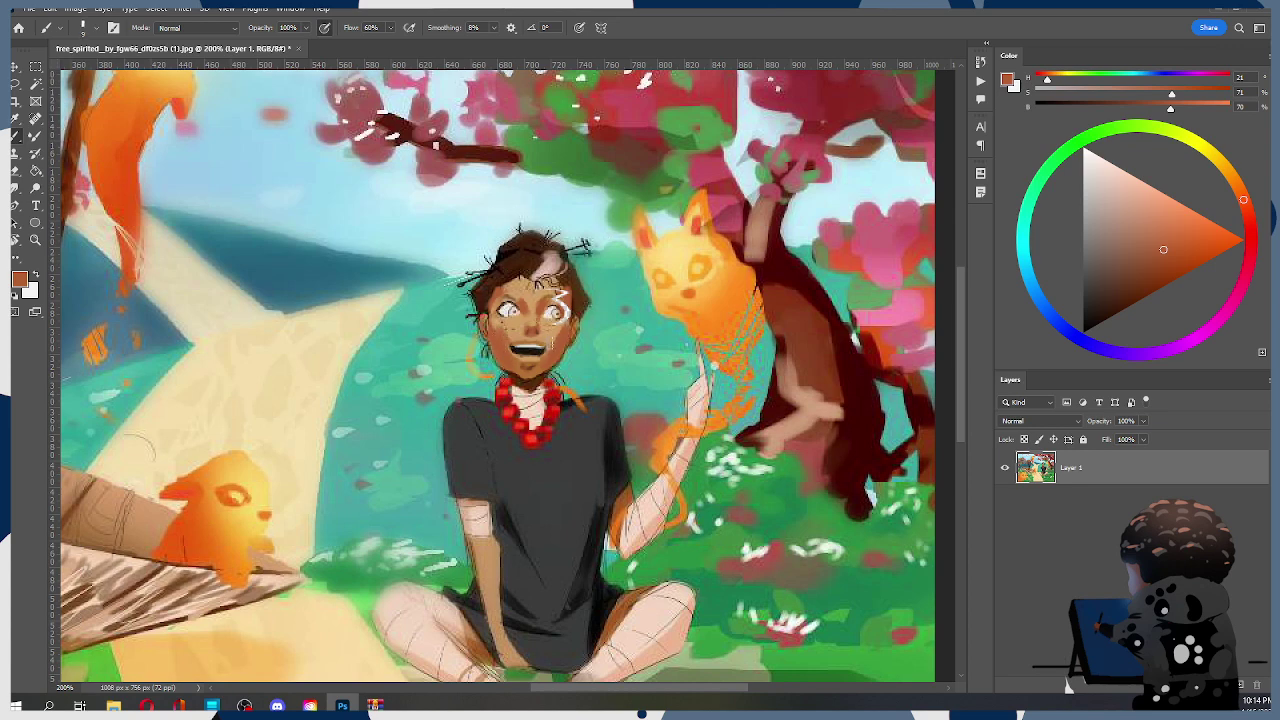
# Select the mouth area with the Lasso, nudge it a little with Free Transform and clear the selection
pyautogui.press('l')
pyautogui.moveTo(532, 368)
pyautogui.mouseDown()
pyautogui.moveTo(503, 362)
pyautogui.moveTo(512, 338)
pyautogui.moveTo(560, 340)
pyautogui.moveTo(535, 368)
pyautogui.moveTo(535, 352)
pyautogui.mouseUp()
pyautogui.hotkey('ctrl', 't')
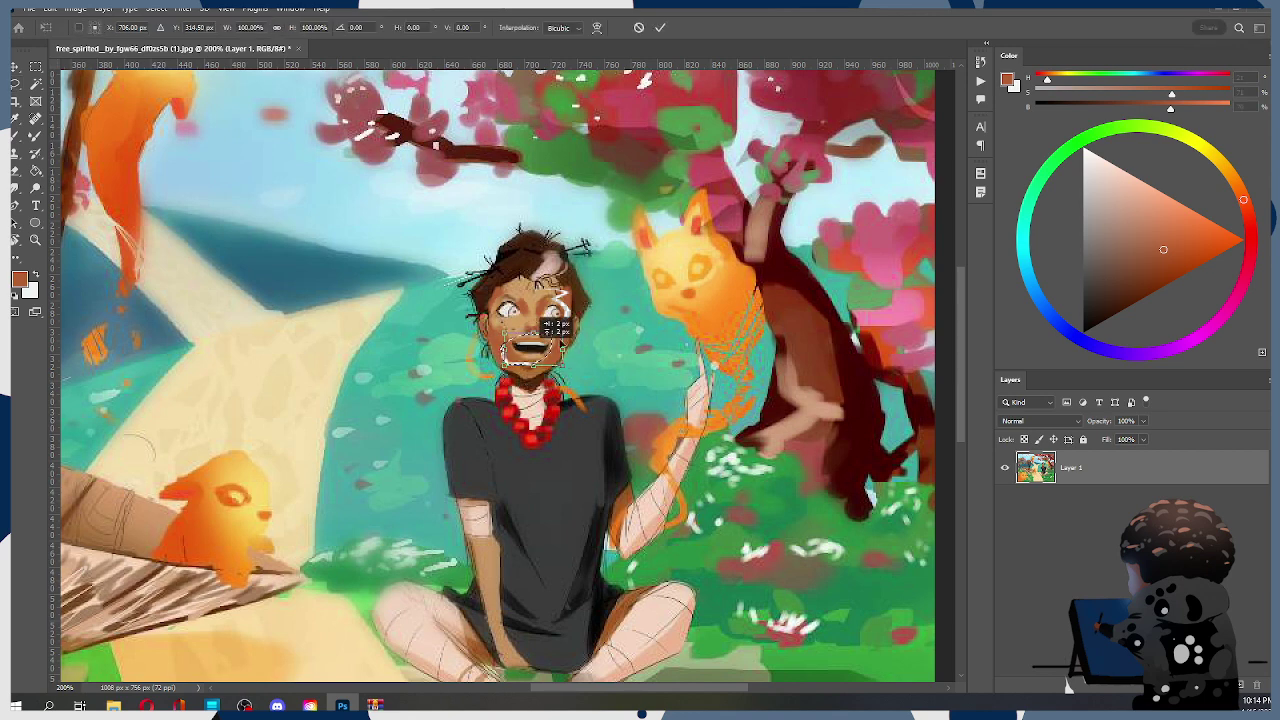
pyautogui.click(660, 27)
pyautogui.hotkey('ctrl', 'd')
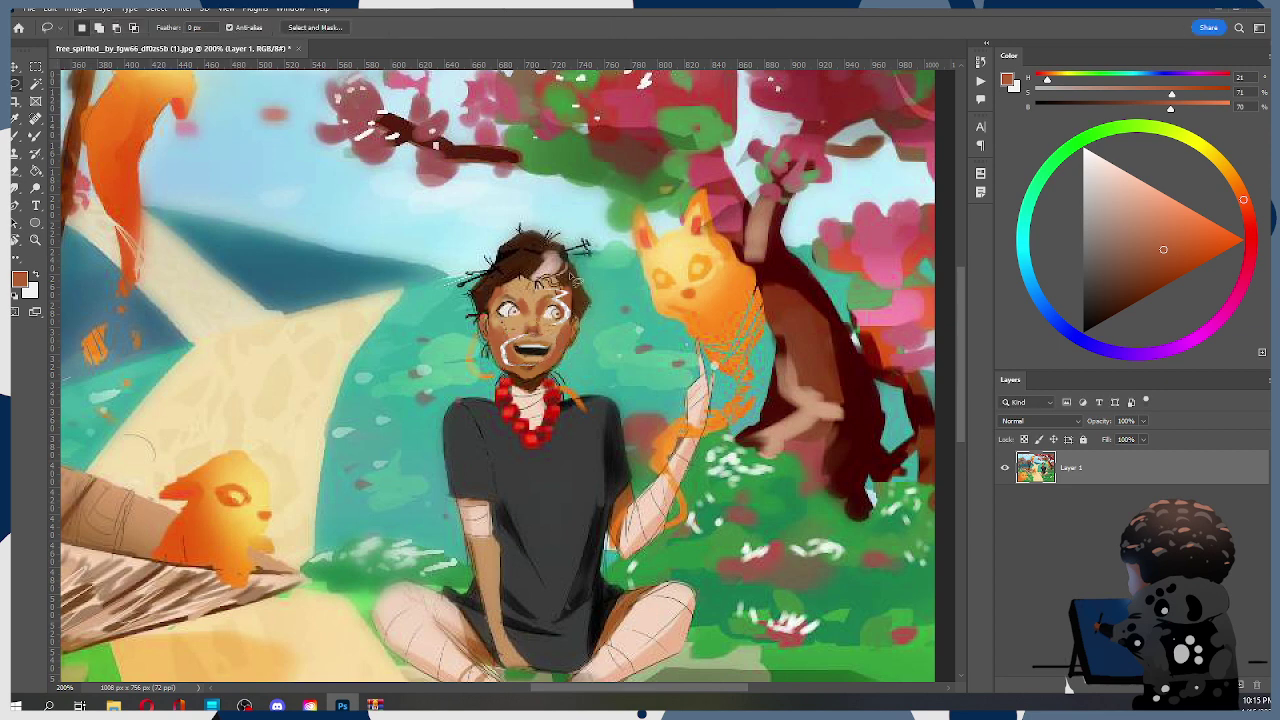
# Cover the empty gap around the moved mouth and blend the cheek and jaw with sampled skin tones
pyautogui.press('b')
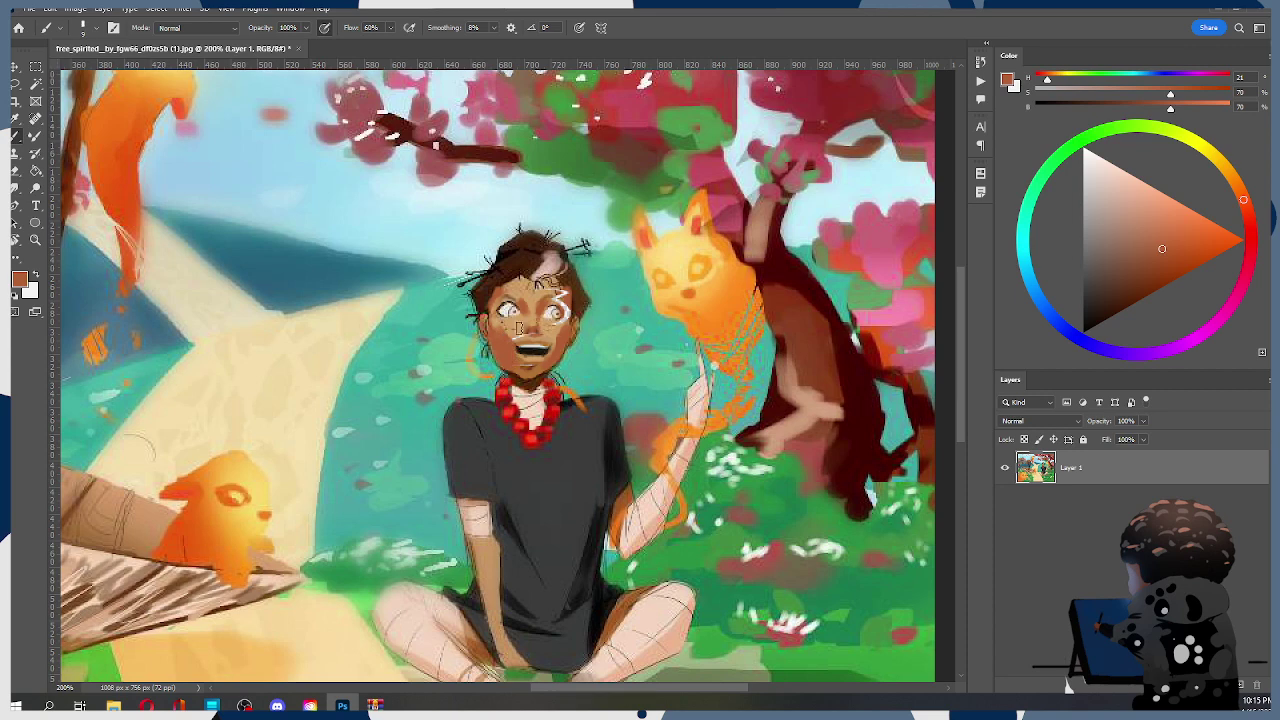
pyautogui.keyDown('alt'); pyautogui.click(505, 345); pyautogui.keyUp('alt')
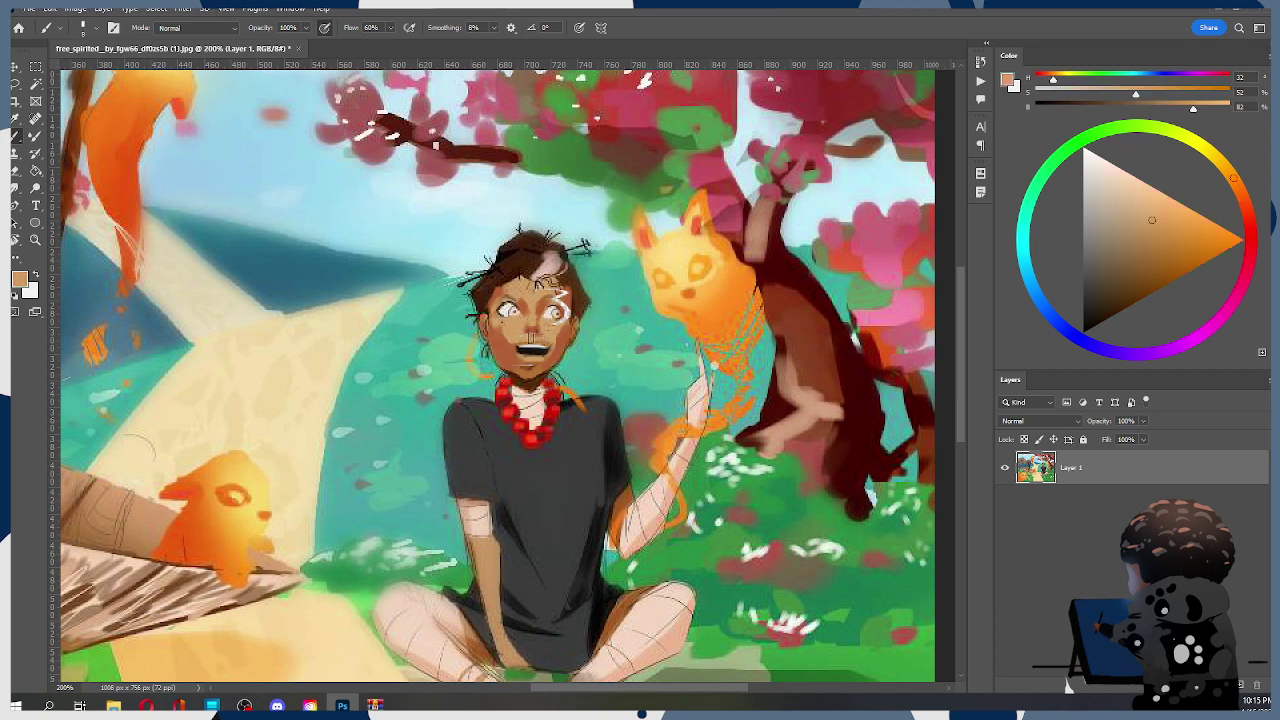
pyautogui.keyDown('alt'); pyautogui.click(540, 345); pyautogui.keyUp('alt')
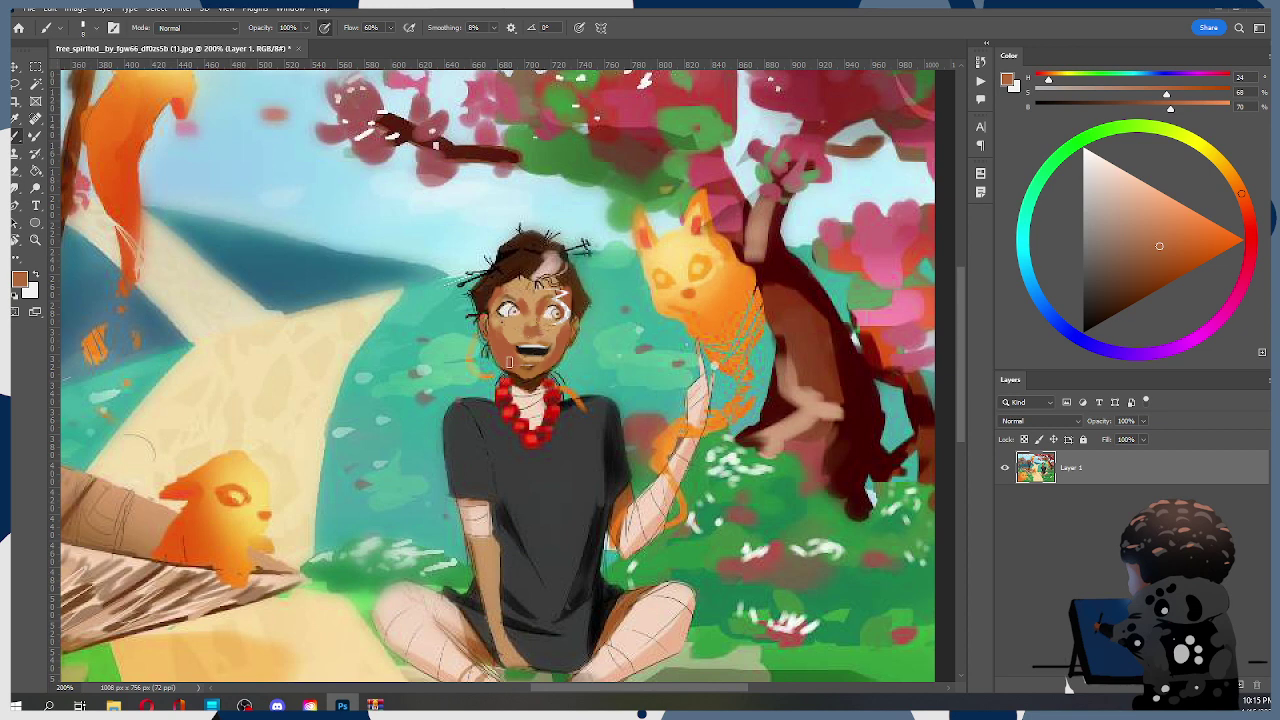
pyautogui.keyDown('alt'); pyautogui.click(512, 362); pyautogui.keyUp('alt')
pyautogui.keyDown('alt'); pyautogui.click(514, 360); pyautogui.keyUp('alt')
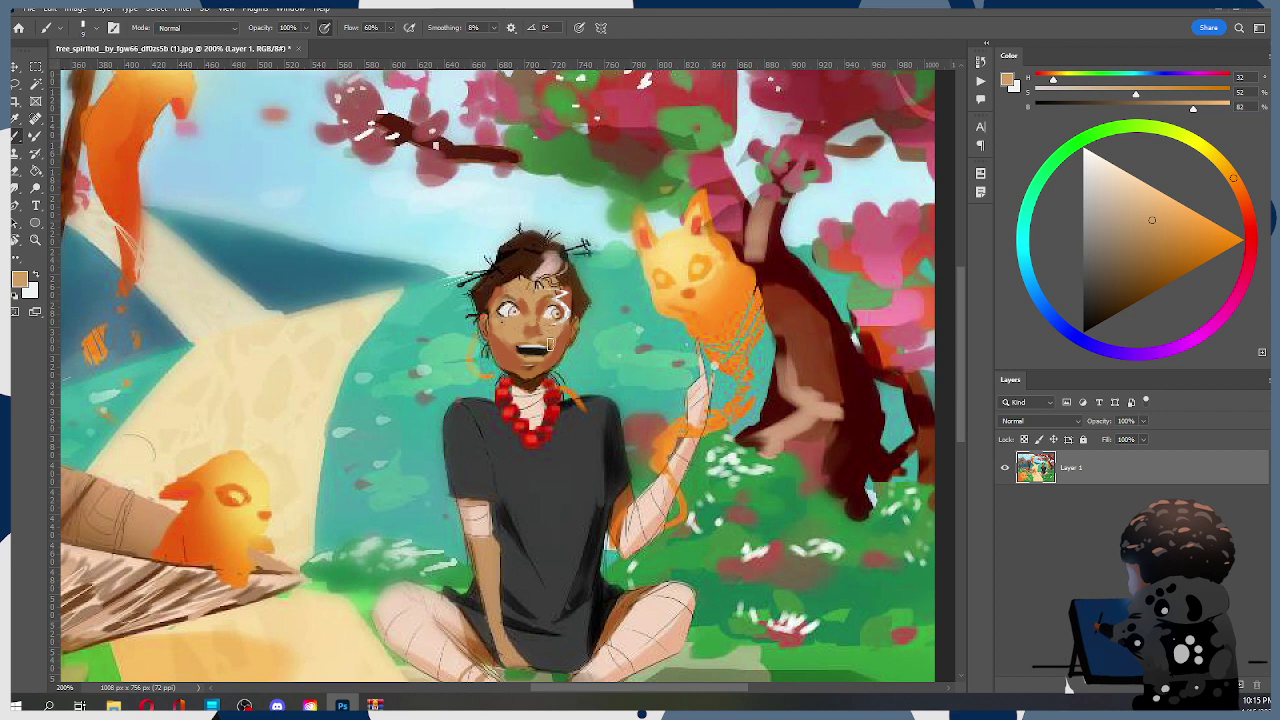
# Select the mouth and chin area with the Lasso, adjust its position with Free Transform and clear the selection
pyautogui.press('l')
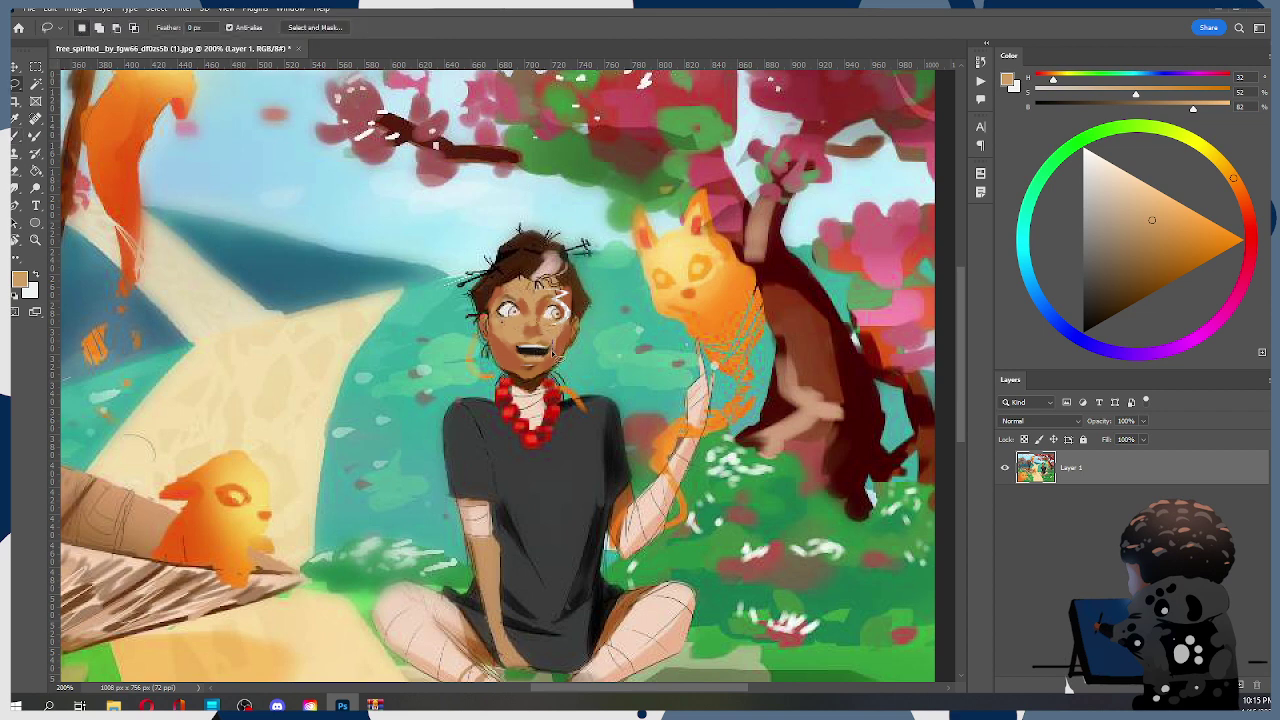
pyautogui.moveTo(548, 345)
pyautogui.mouseDown()
pyautogui.moveTo(556, 372)
pyautogui.moveTo(530, 380)
pyautogui.moveTo(508, 360)
pyautogui.moveTo(535, 350)
pyautogui.mouseUp()
pyautogui.press('ctrl')
pyautogui.hotkey('ctrl', 't')
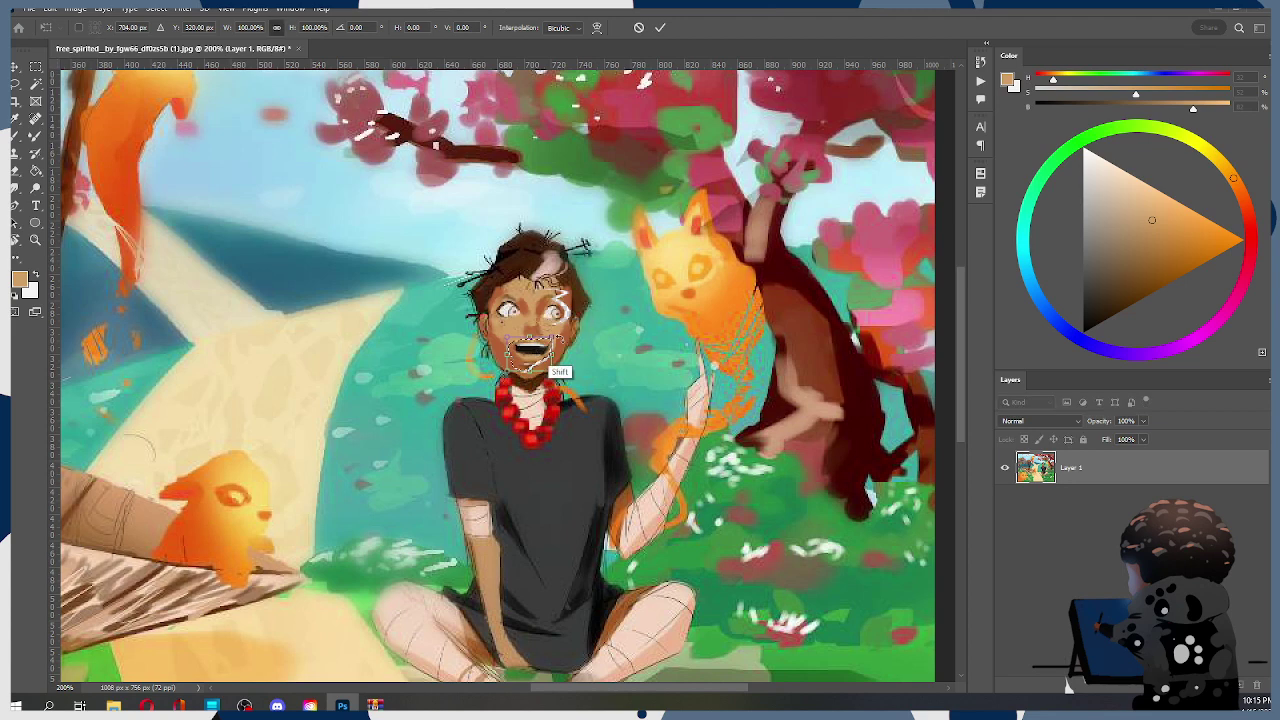
pyautogui.click(660, 27)
pyautogui.hotkey('ctrl', 'd')
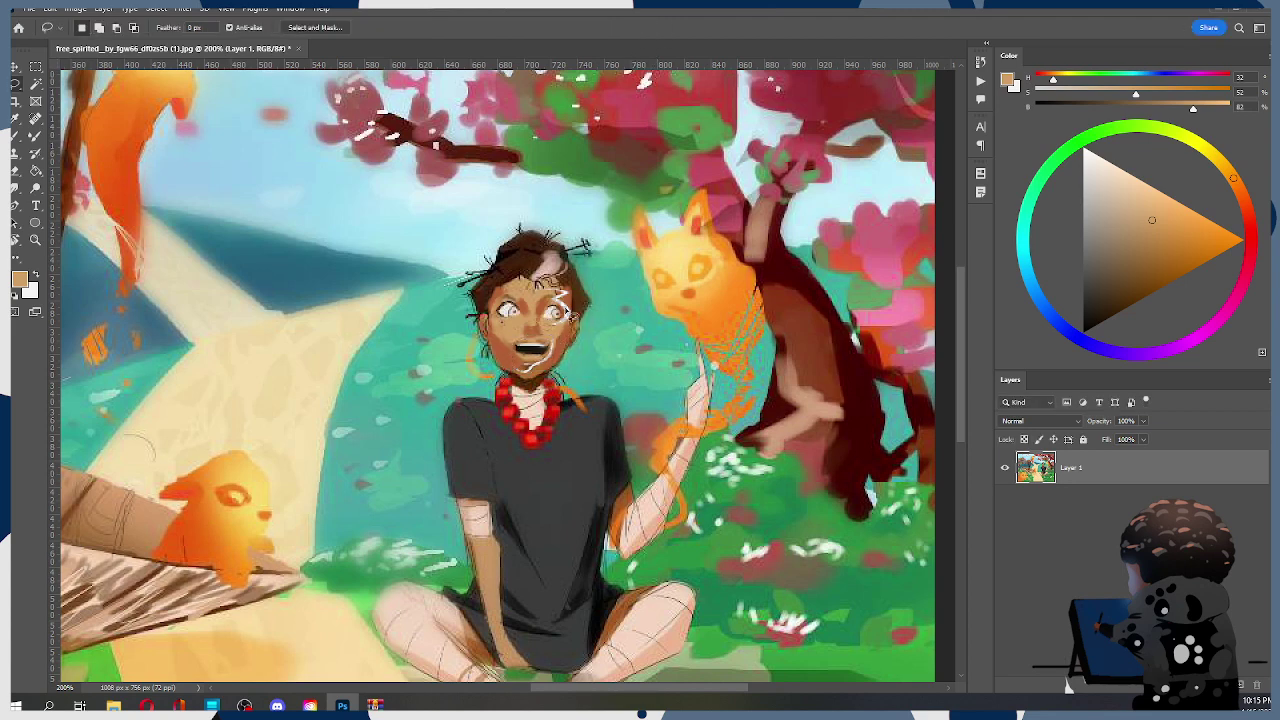
# Paint over the seated character's mouth with skin tones sampled from the jaw and the lower face
pyautogui.press('e')
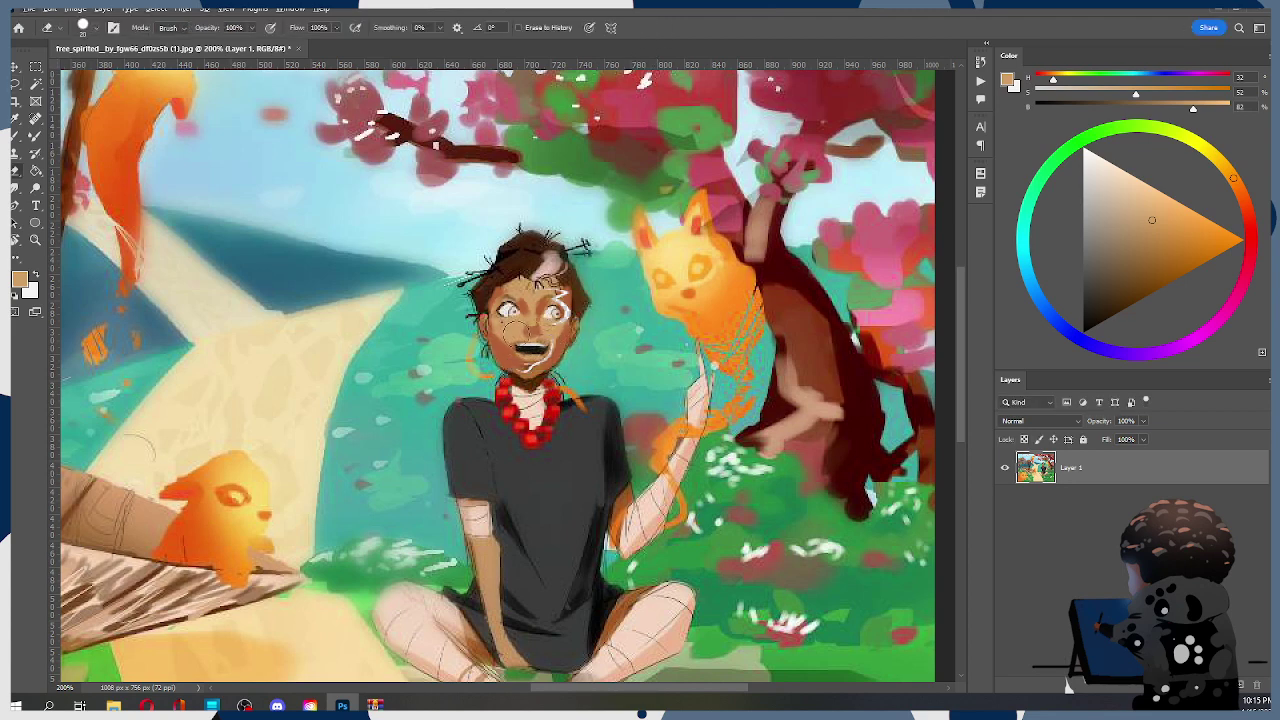
pyautogui.press('b')
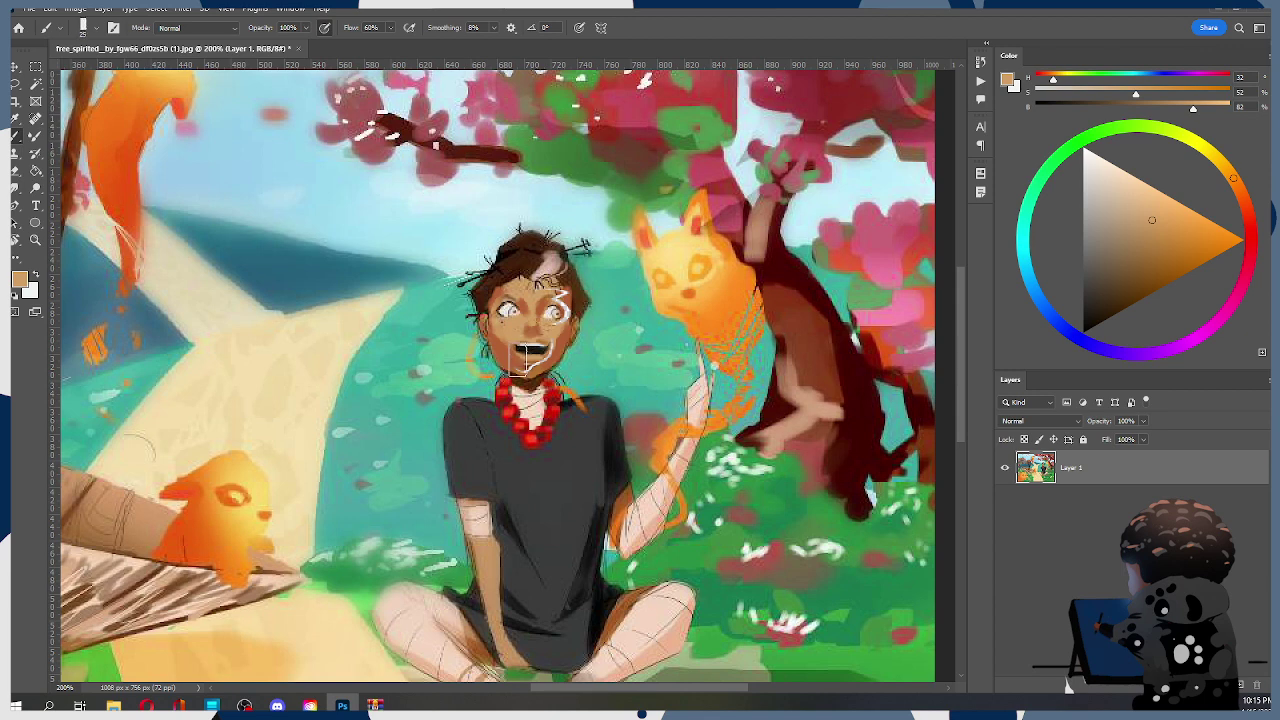
pyautogui.keyDown('alt'); pyautogui.click(506, 390); pyautogui.keyUp('alt')
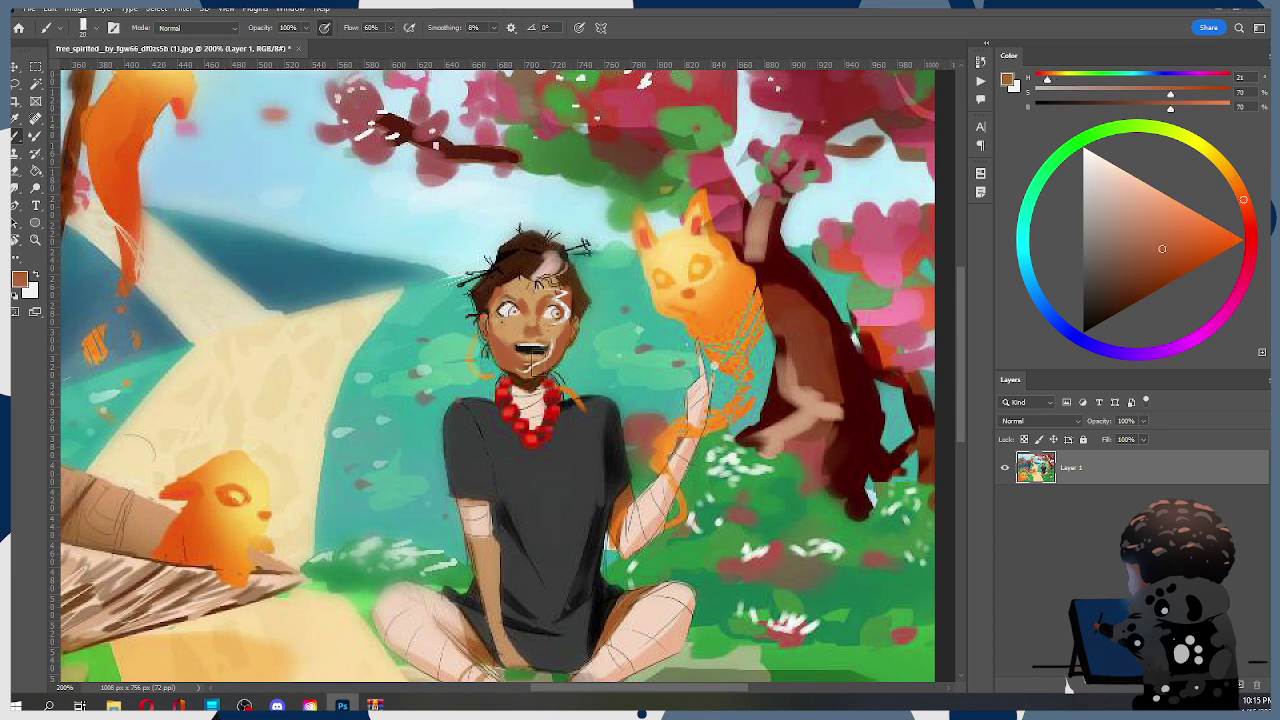
pyautogui.keyDown('alt'); pyautogui.click(530, 360); pyautogui.keyUp('alt')
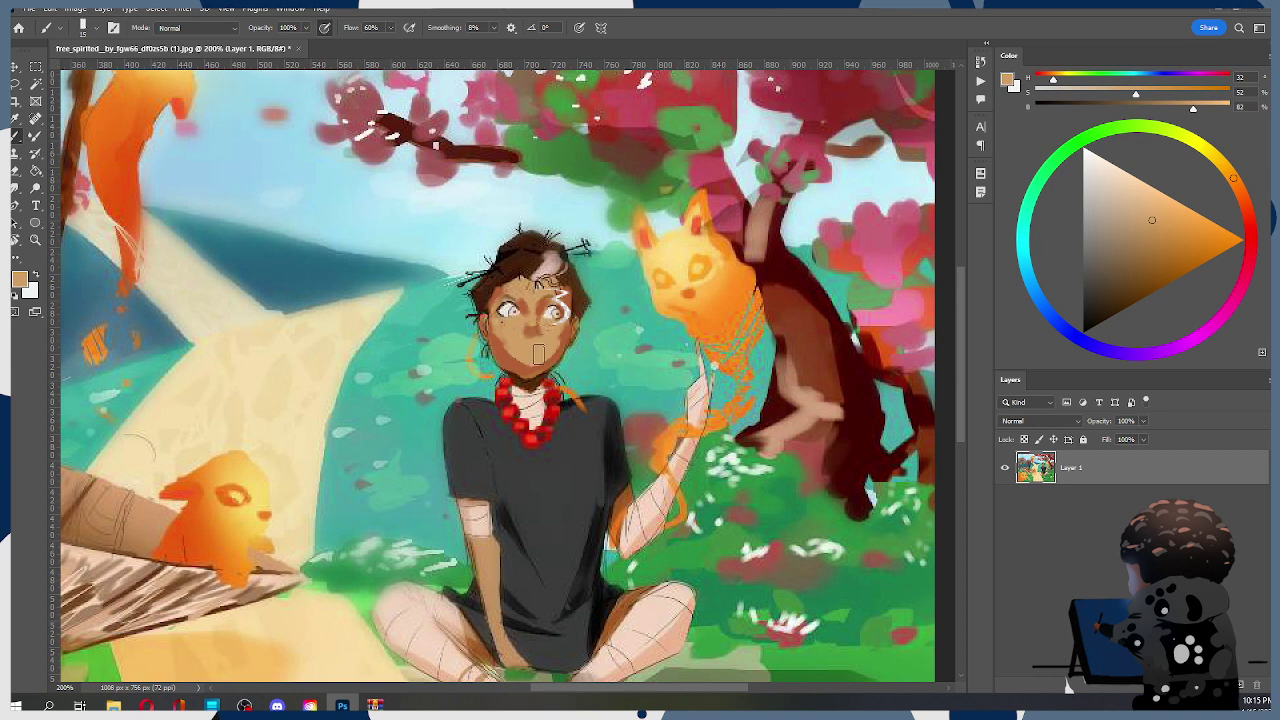
pyautogui.press('[')
# Paint a red bounce-light accent along the character's jaw with colour sampled from the bead necklace, reworking it with sampled skin tone
pyautogui.keyDown('alt'); pyautogui.click(503, 388); pyautogui.keyUp('alt')
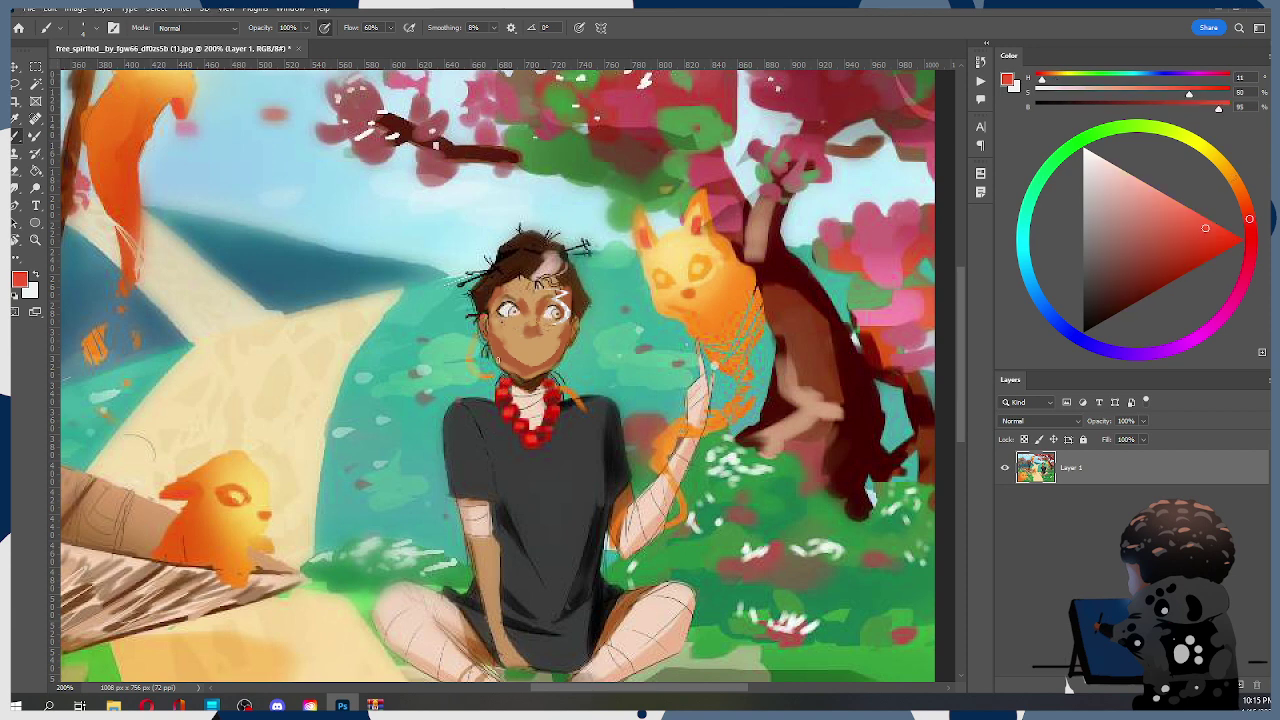
pyautogui.keyDown('alt'); pyautogui.click(508, 444); pyautogui.keyUp('alt')
pyautogui.click(506, 370)
pyautogui.hotkey('ctrl', 'z')
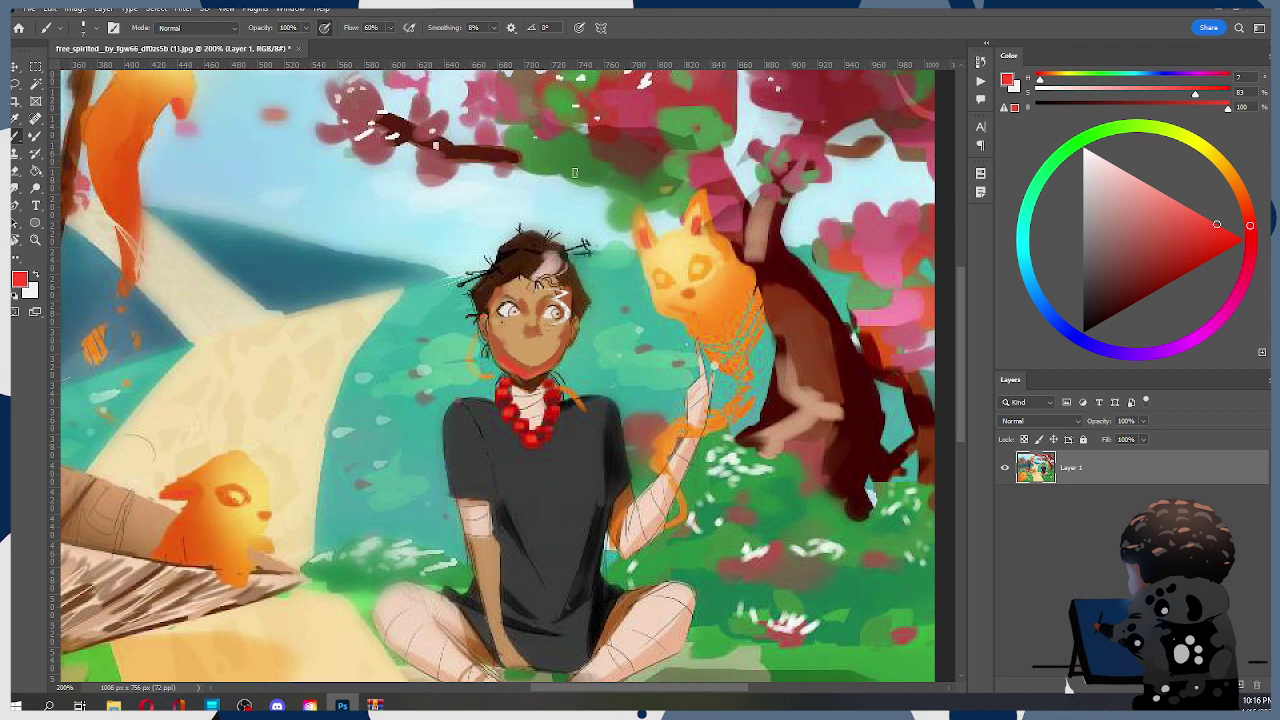
pyautogui.keyDown('alt'); pyautogui.click(503, 346); pyautogui.keyUp('alt')
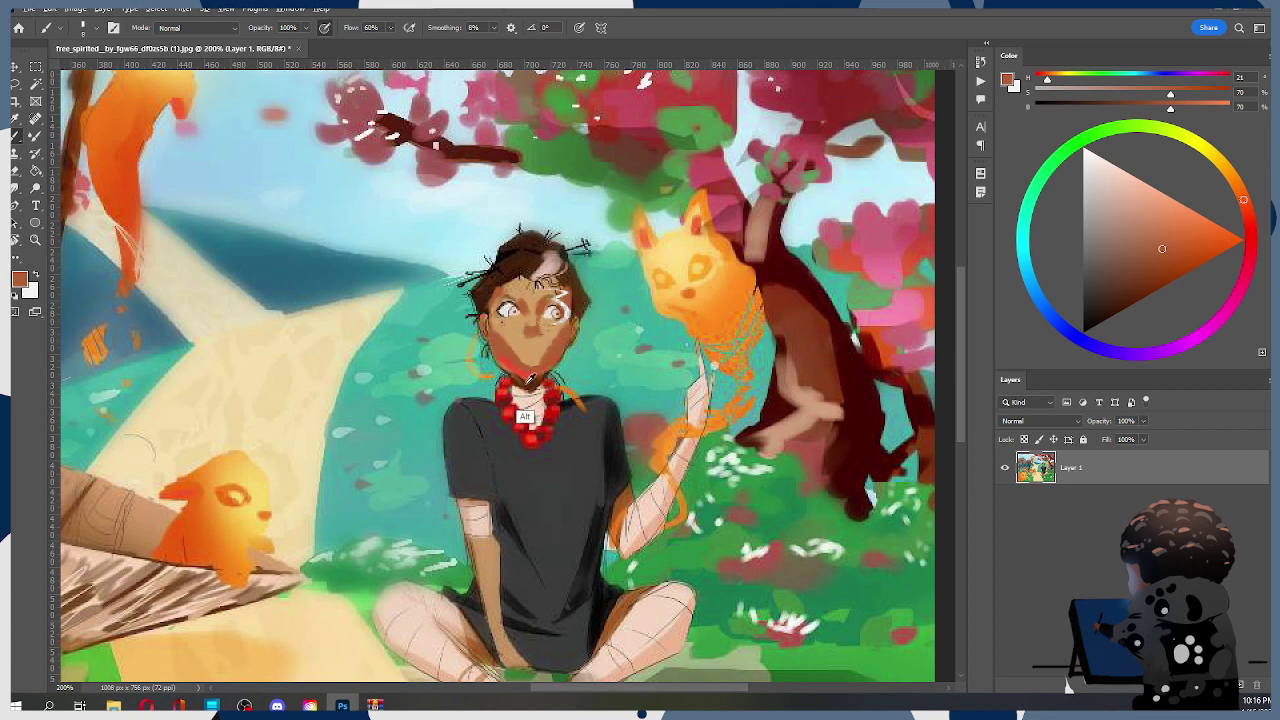
# Sample the dark brown under the chin and paint a new open mouth shape with a smaller brush
pyautogui.keyDown('alt'); pyautogui.click(525, 416); pyautogui.keyUp('alt')
pyautogui.press('[')
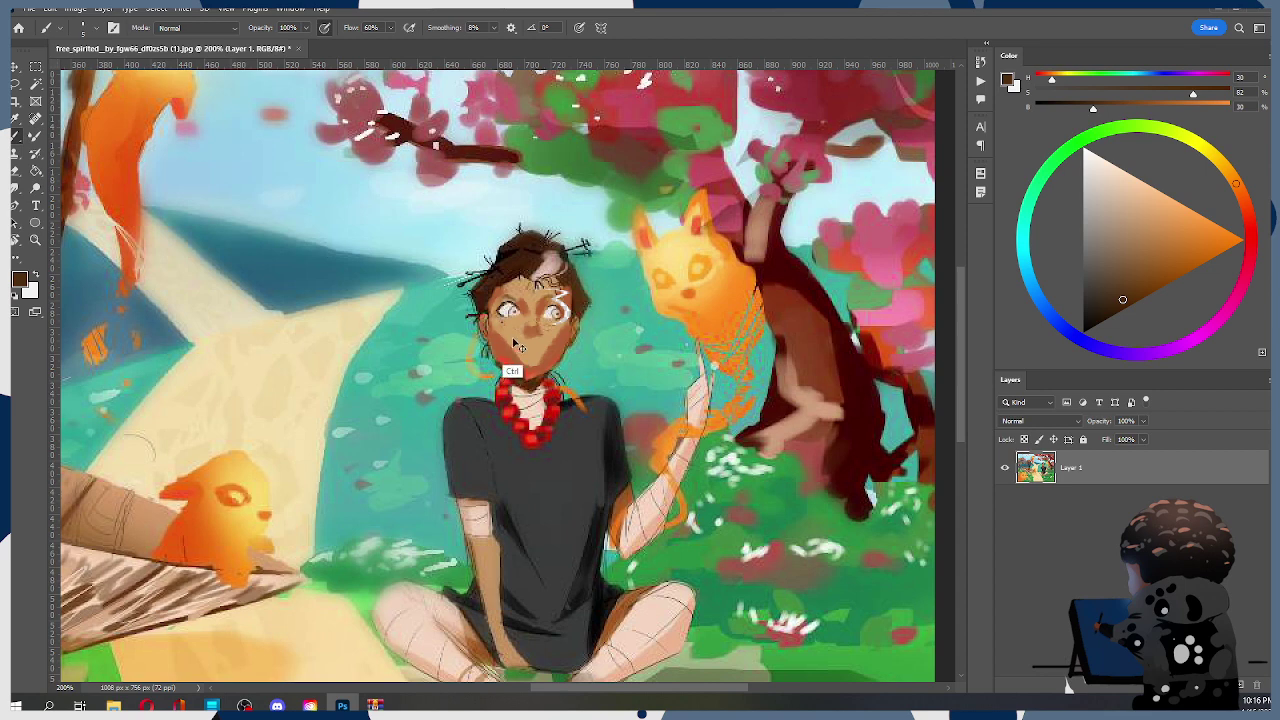
pyautogui.moveTo(528, 377); pyautogui.dragTo(539, 382)
pyautogui.moveTo(539, 350); pyautogui.dragTo(529, 357)
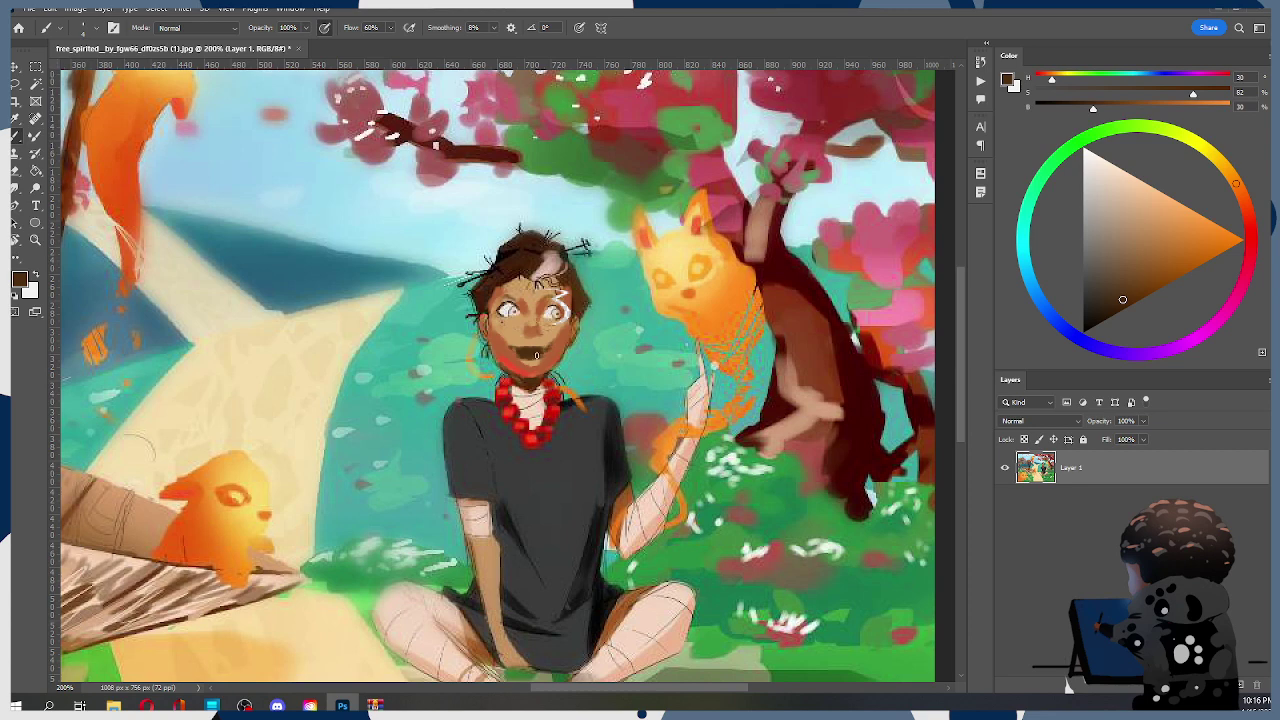
# Refine the lips and edges of the new mouth with sampled skin tones and the dark mouth colour
pyautogui.keyDown('alt'); pyautogui.click(530, 366); pyautogui.keyUp('alt')
pyautogui.keyDown('alt'); pyautogui.click(532, 342); pyautogui.keyUp('alt')
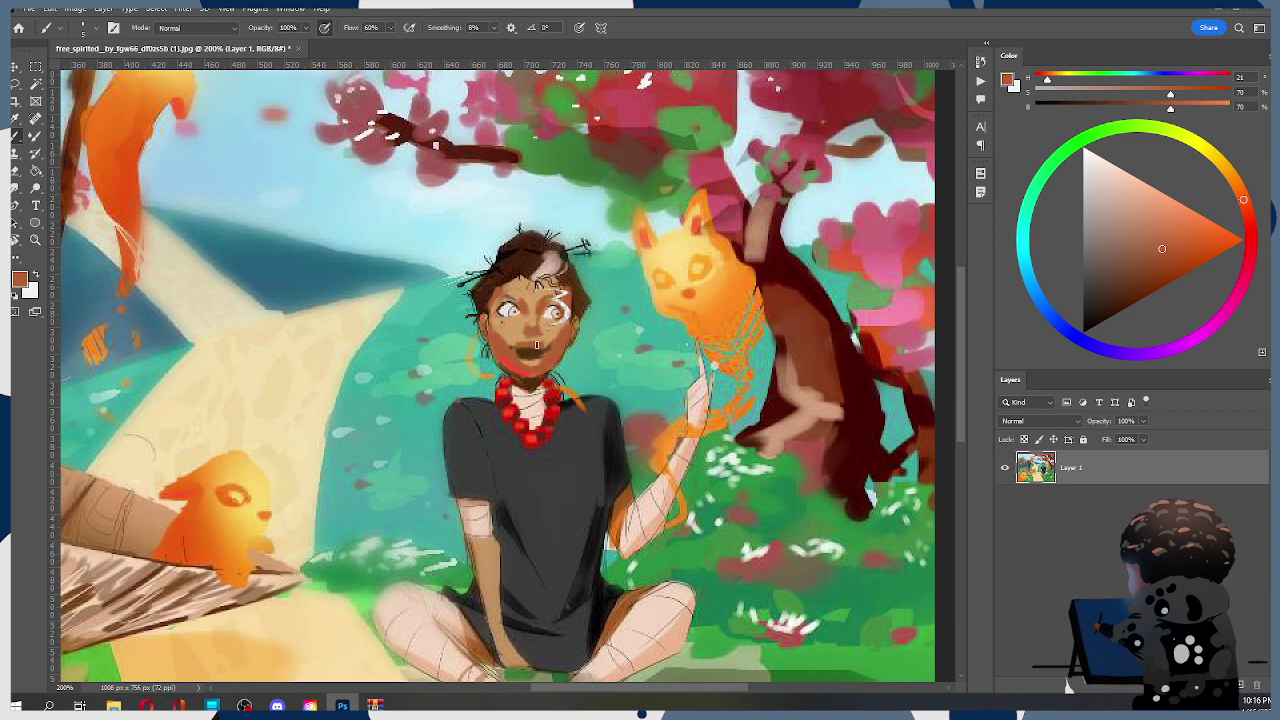
pyautogui.keyDown('alt'); pyautogui.click(548, 334); pyautogui.keyUp('alt')
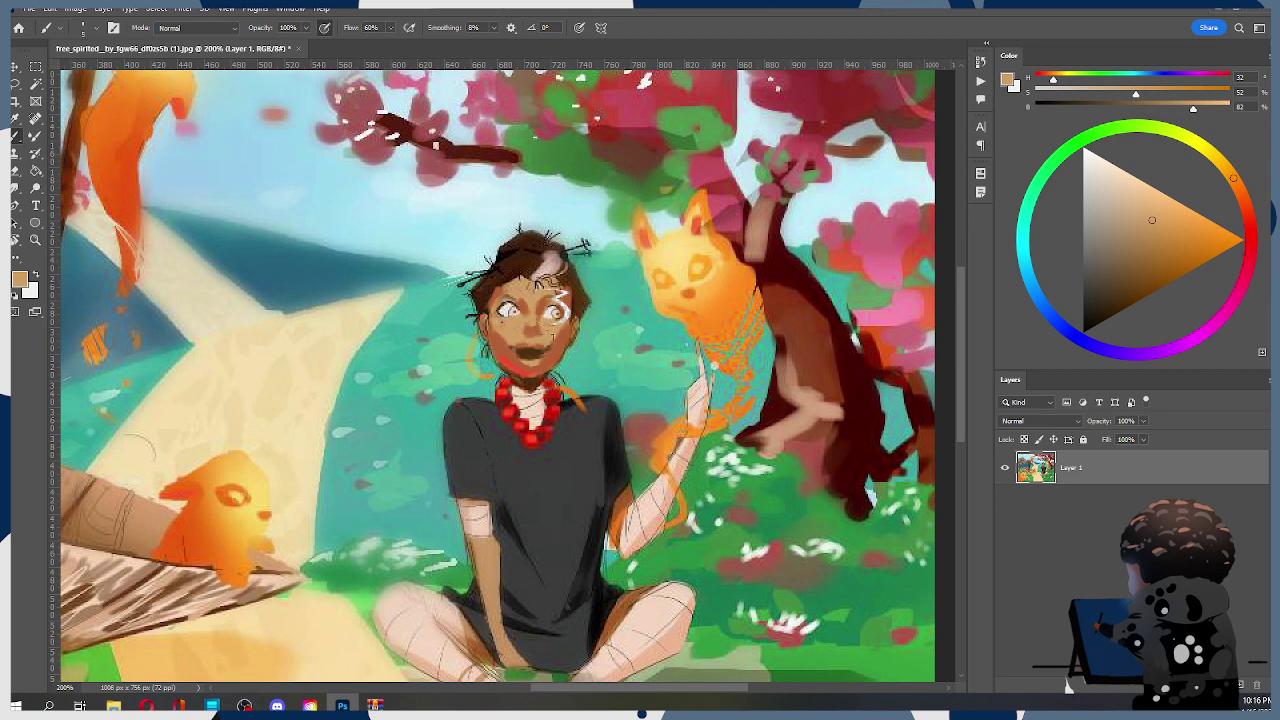
pyautogui.keyDown('alt'); pyautogui.click(562, 338); pyautogui.keyUp('alt')
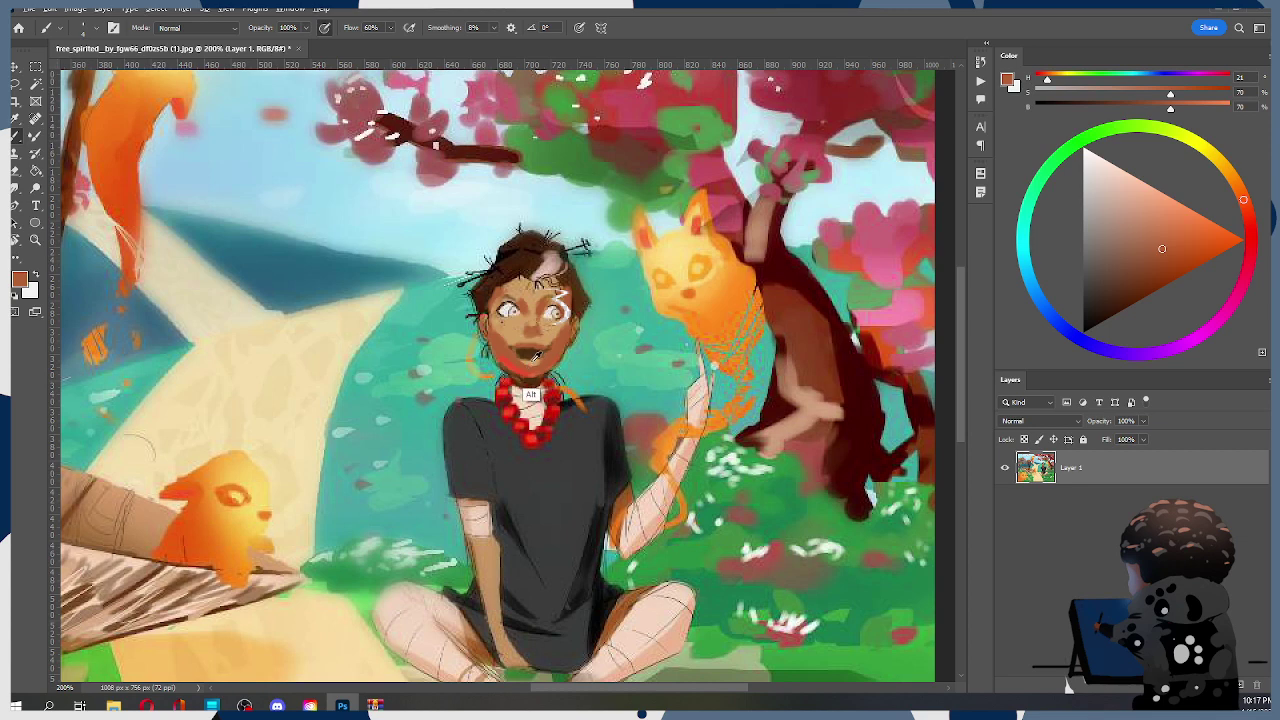
pyautogui.keyDown('alt'); pyautogui.click(532, 356); pyautogui.keyUp('alt')
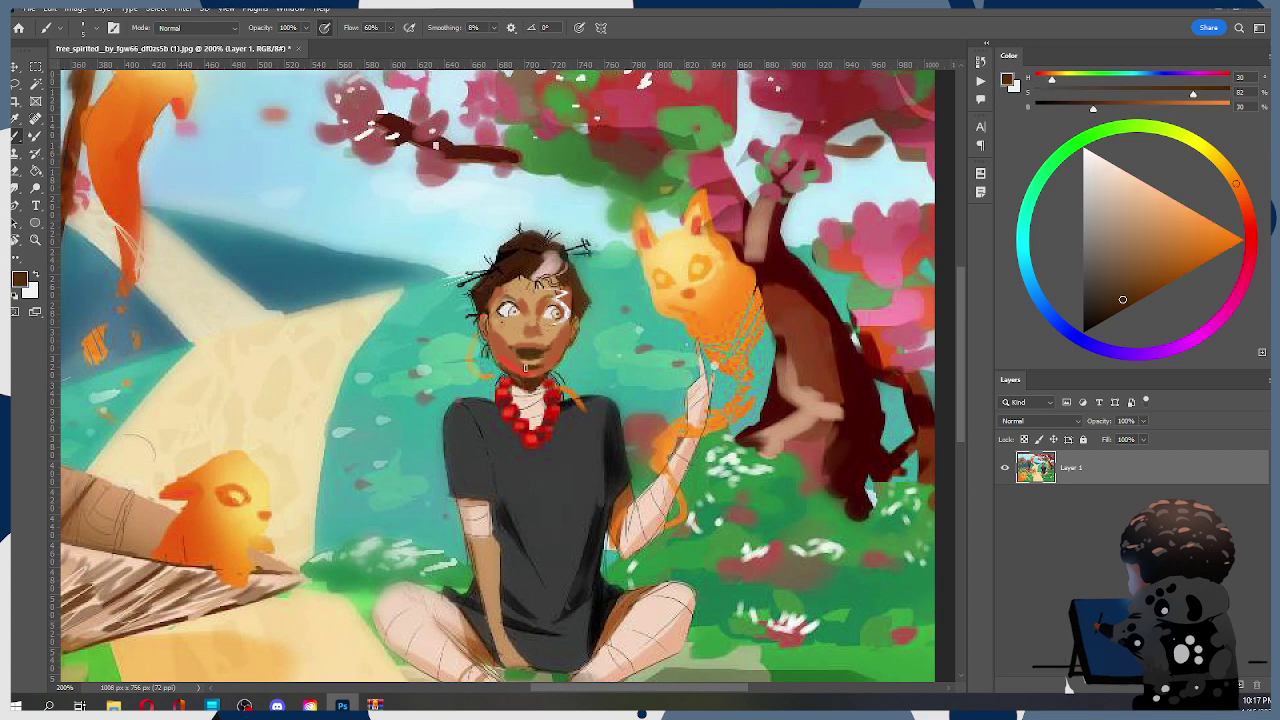
pyautogui.press('alt')
pyautogui.keyDown('alt'); pyautogui.click(533, 358); pyautogui.keyUp('alt')
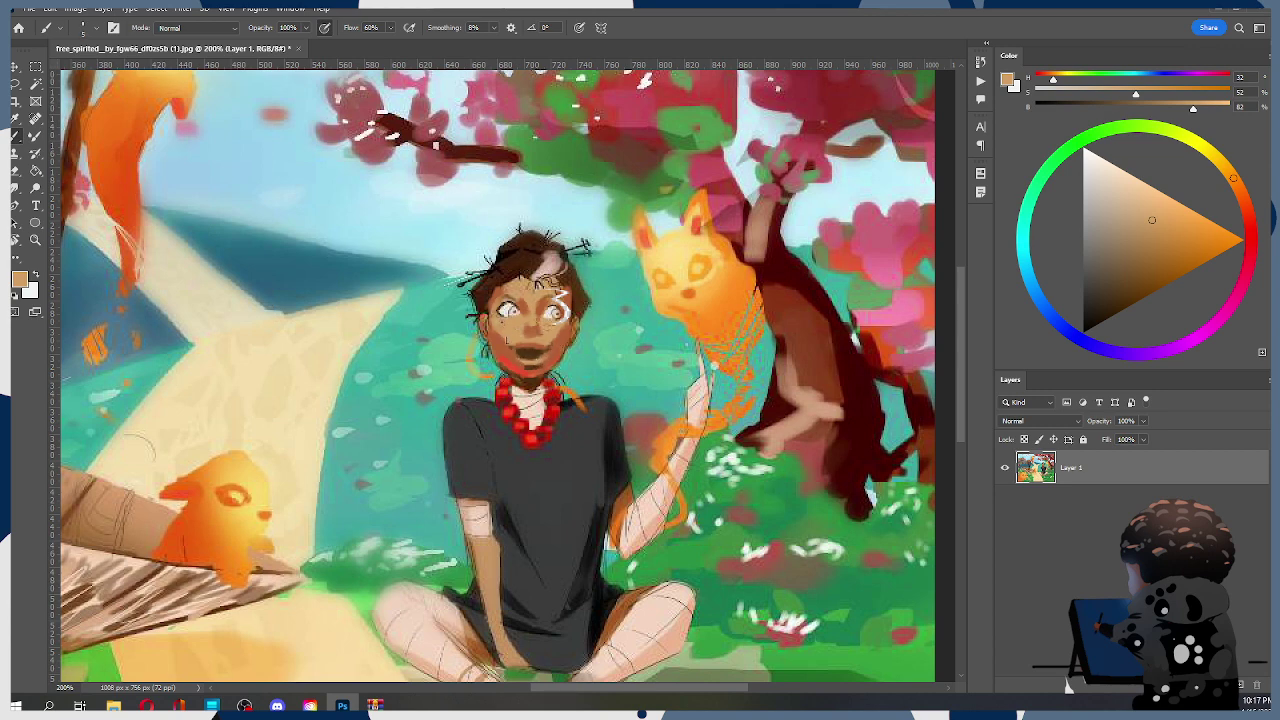
# Soften the painted skin around the cheek and mouth with the Smudge tool at a reduced tip size
pyautogui.press('e')
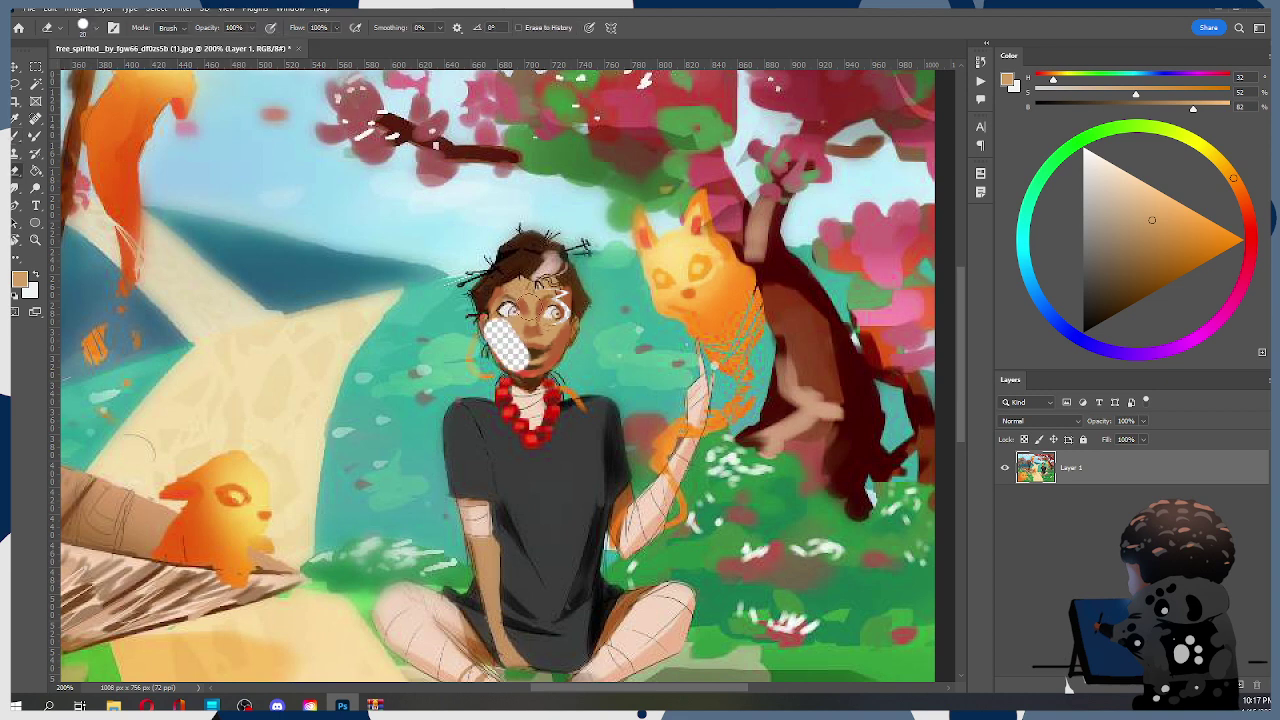
pyautogui.press('b')
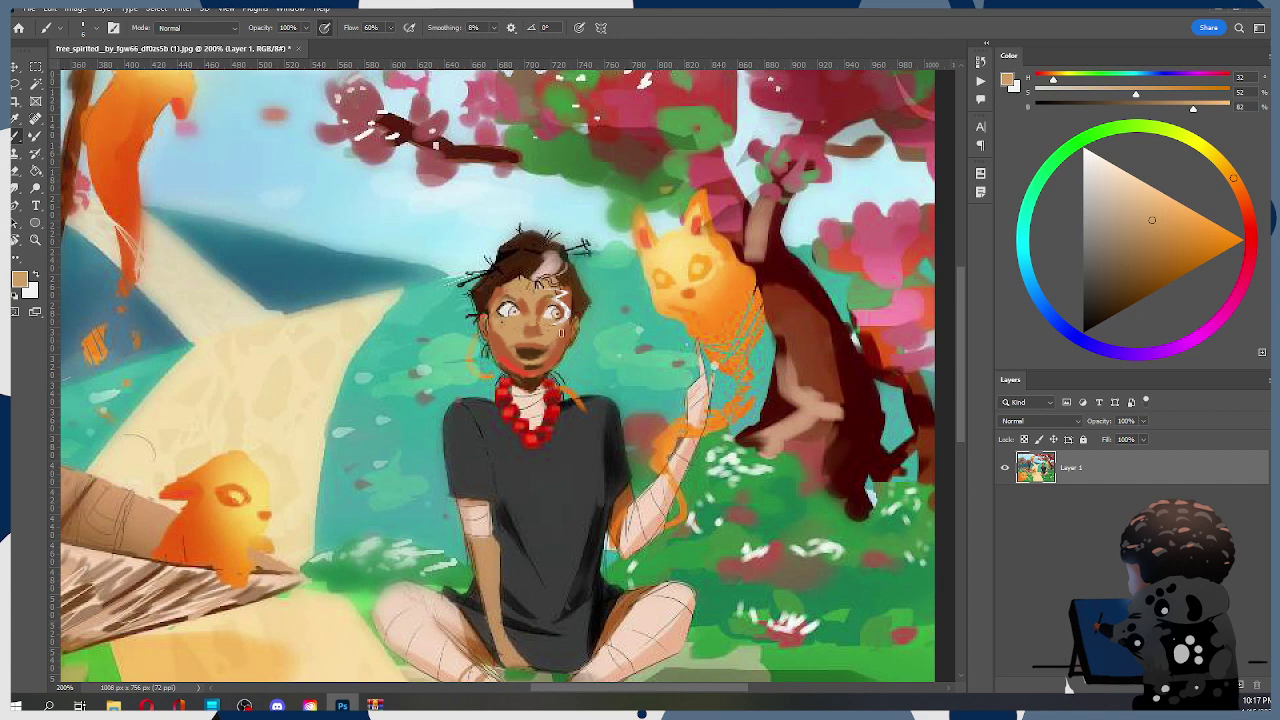
pyautogui.press('r')
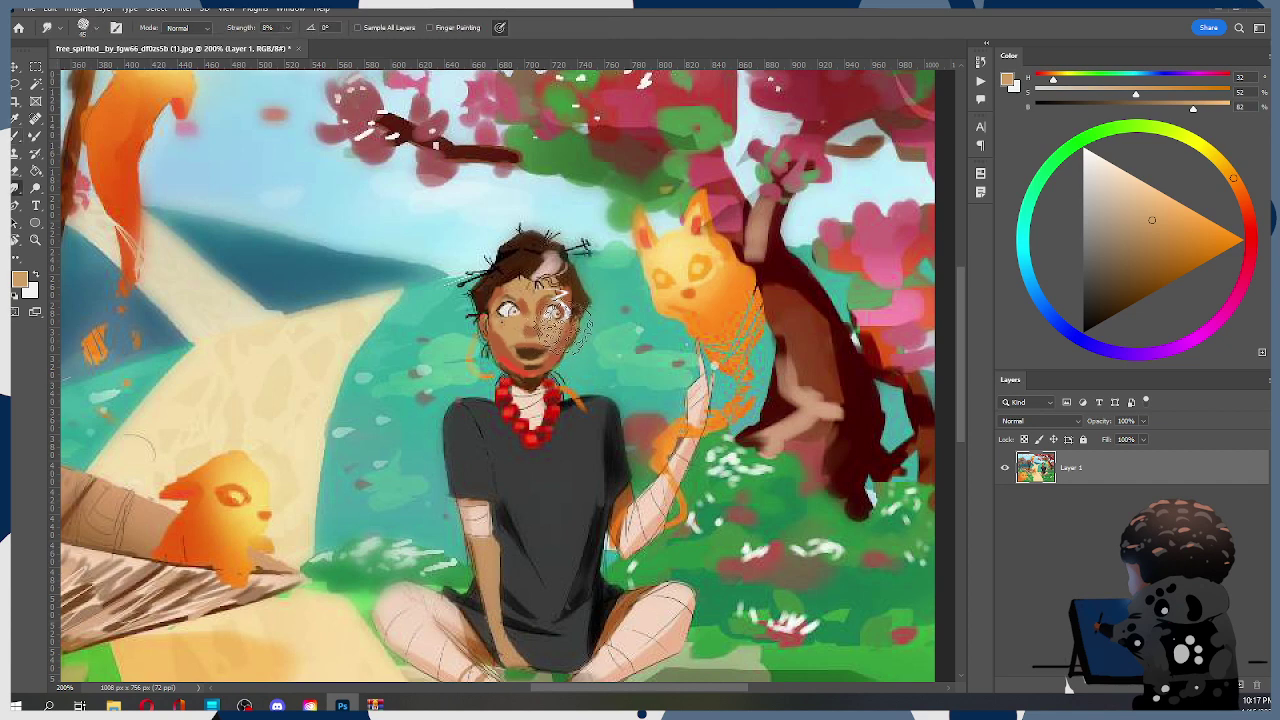
pyautogui.press('[')
pyautogui.press('[')
pyautogui.press('[')
pyautogui.press(']')
pyautogui.press('b')
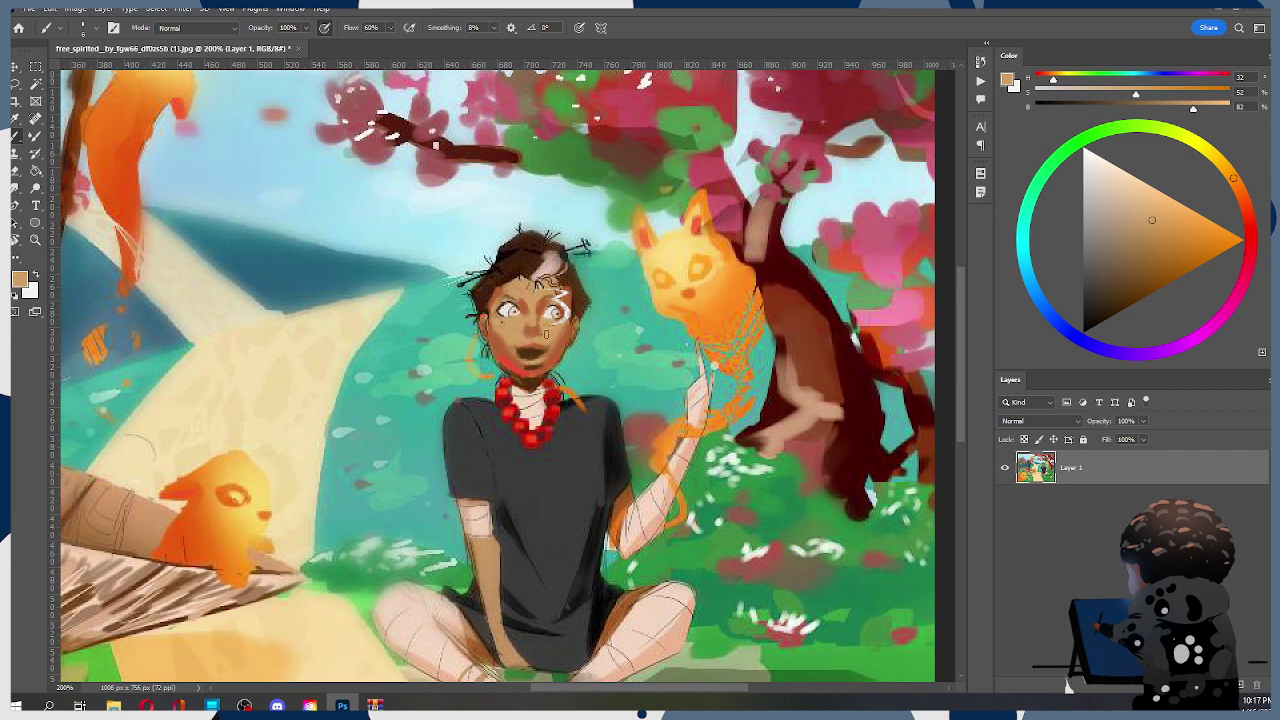
# Zoom in on the character's face down to single pixels to examine the illustration's resolution
pyautogui.press('z')
pyautogui.keyDown('alt'); pyautogui.click(536, 332); pyautogui.keyUp('alt')
pyautogui.keyDown('alt'); pyautogui.click(538, 332); pyautogui.keyUp('alt')
pyautogui.click(540, 330)
pyautogui.moveTo(538, 327); pyautogui.dragTo(546, 334)
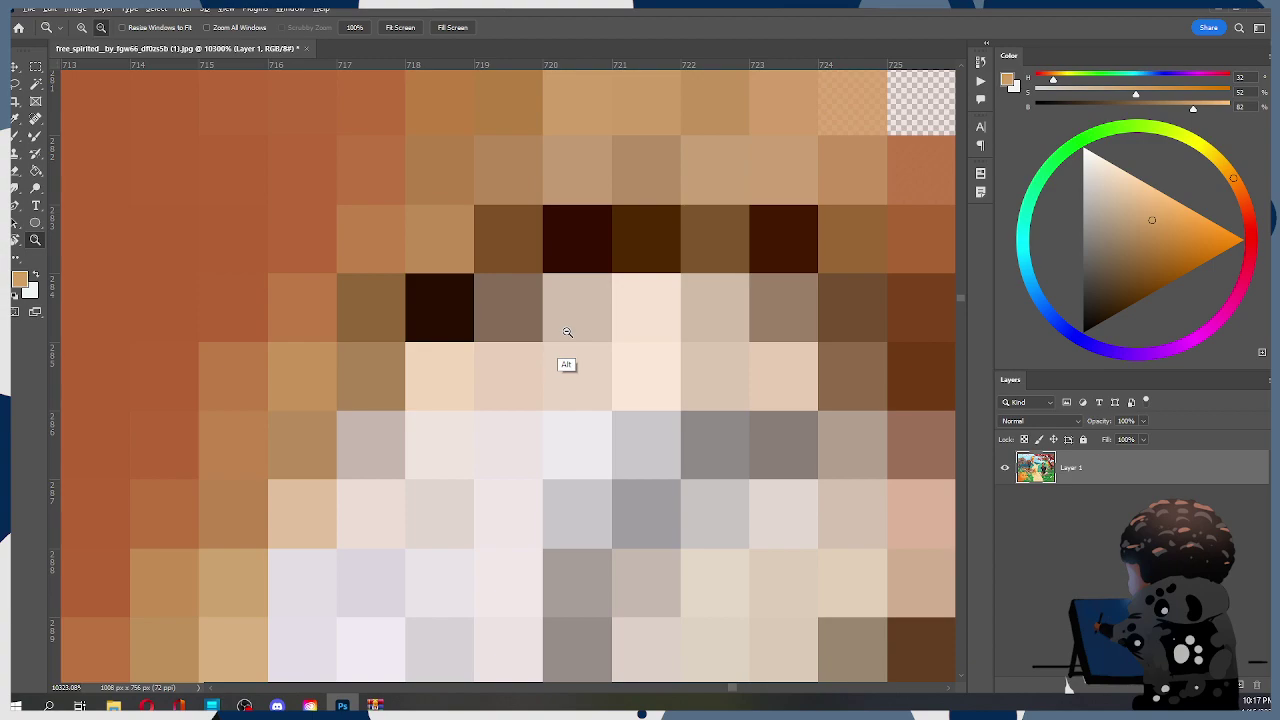
pyautogui.scroll(-8, 592, 326)
pyautogui.scroll(-8, 592, 348)
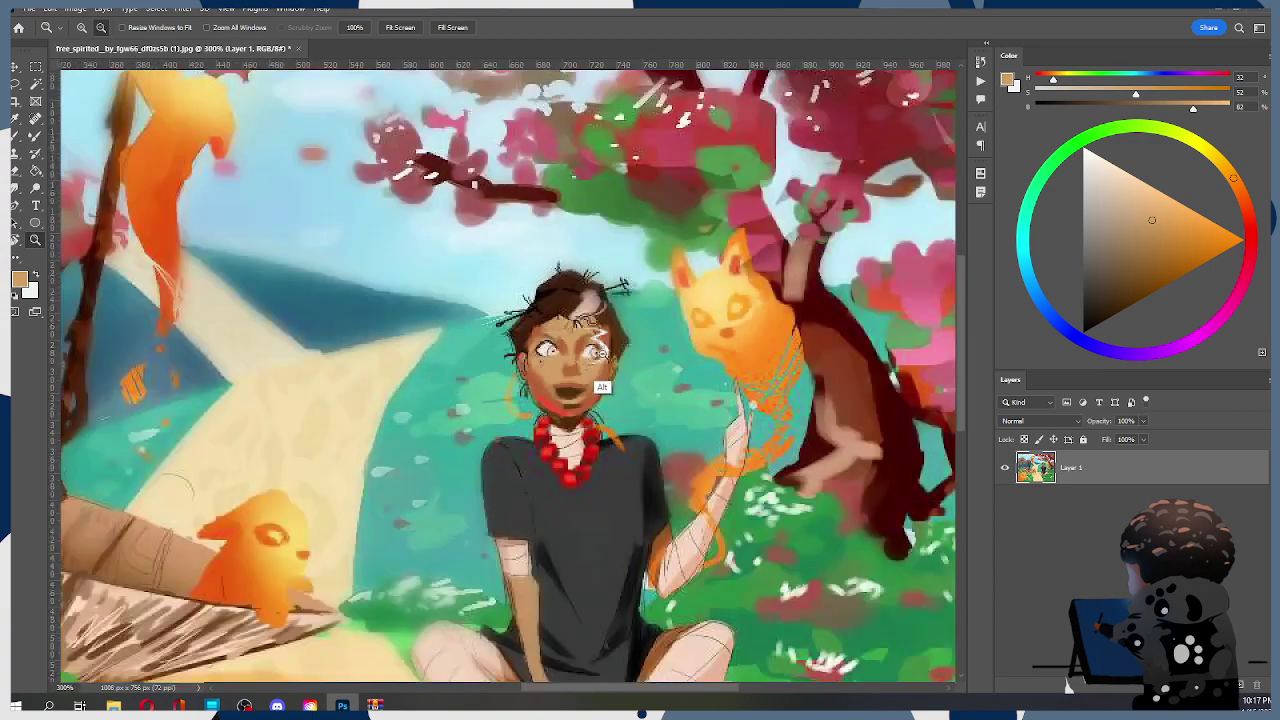
pyautogui.scroll(5, 600, 350)
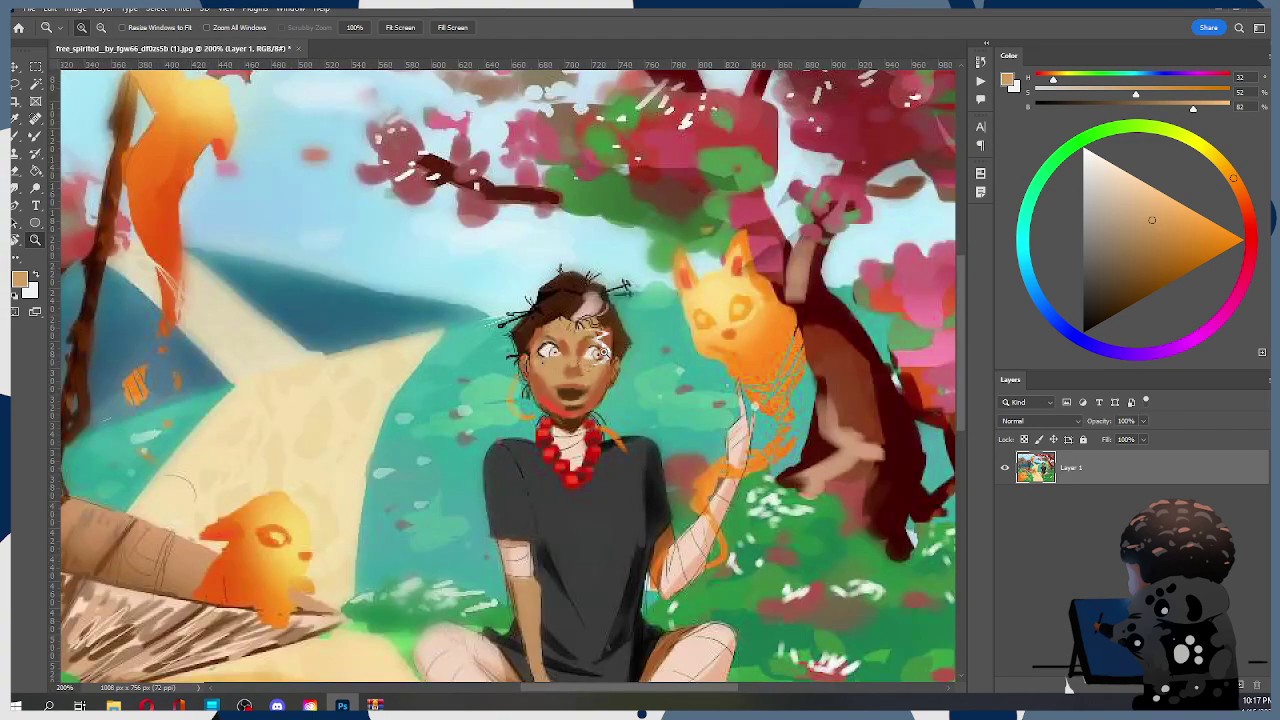
pyautogui.press('b')
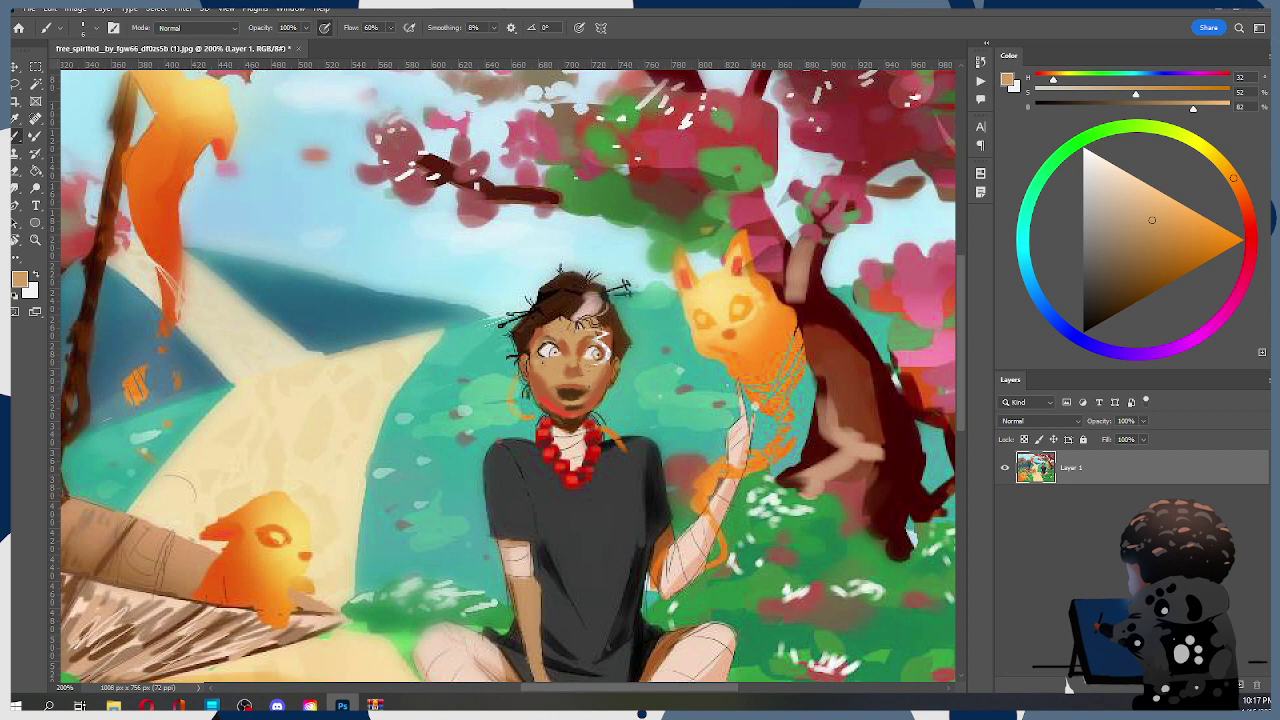
# Open the Image Size settings to check the document's dimensions and view the whole illustration
pyautogui.click(77, 9)
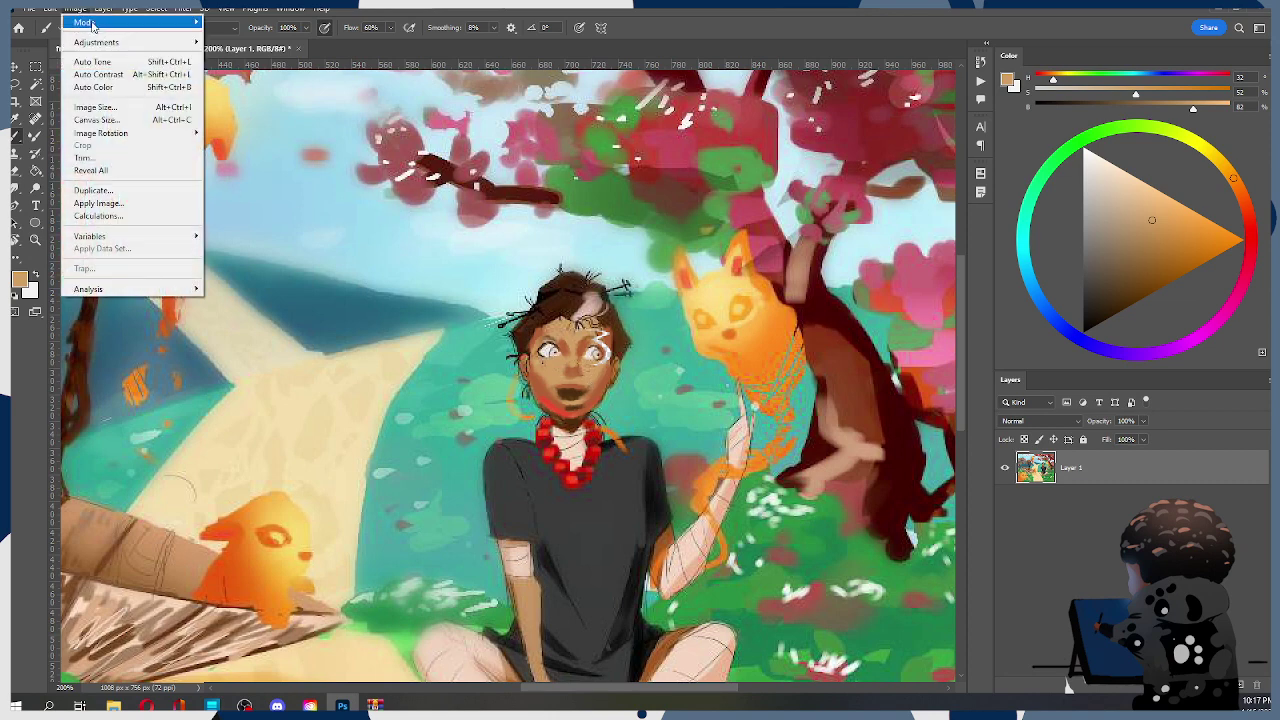
pyautogui.click(120, 109)
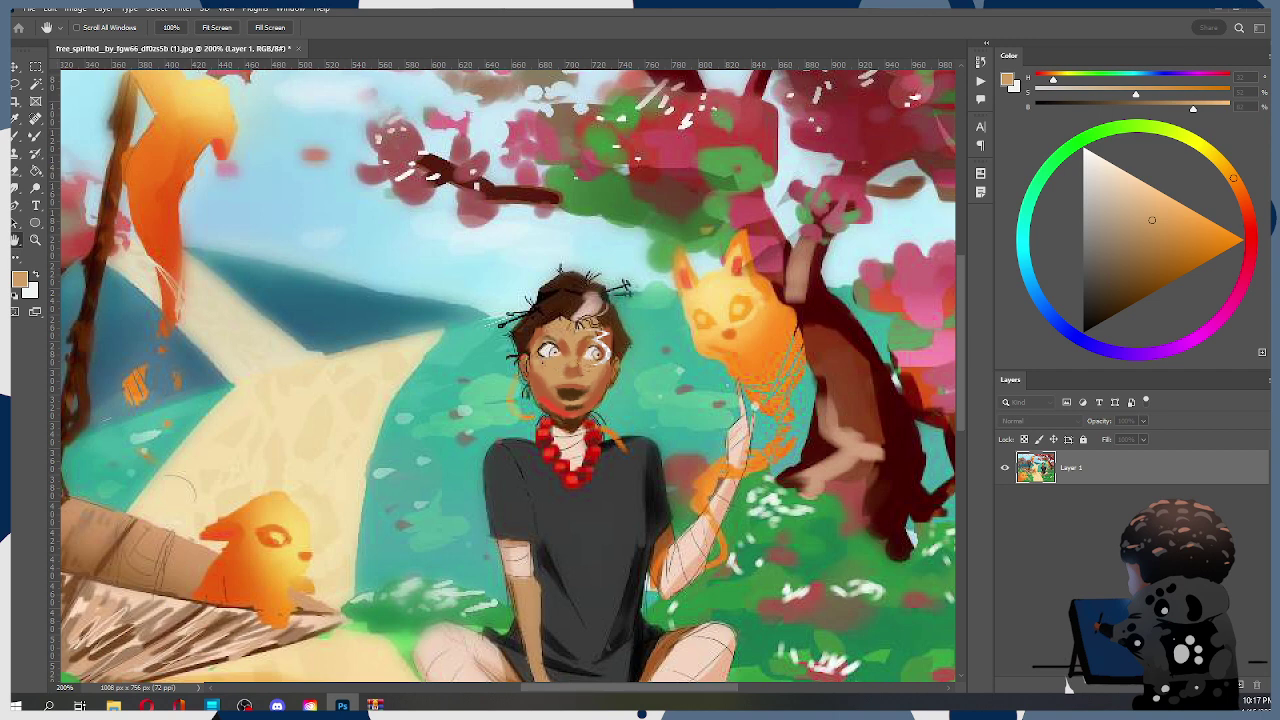
pyautogui.press('b')
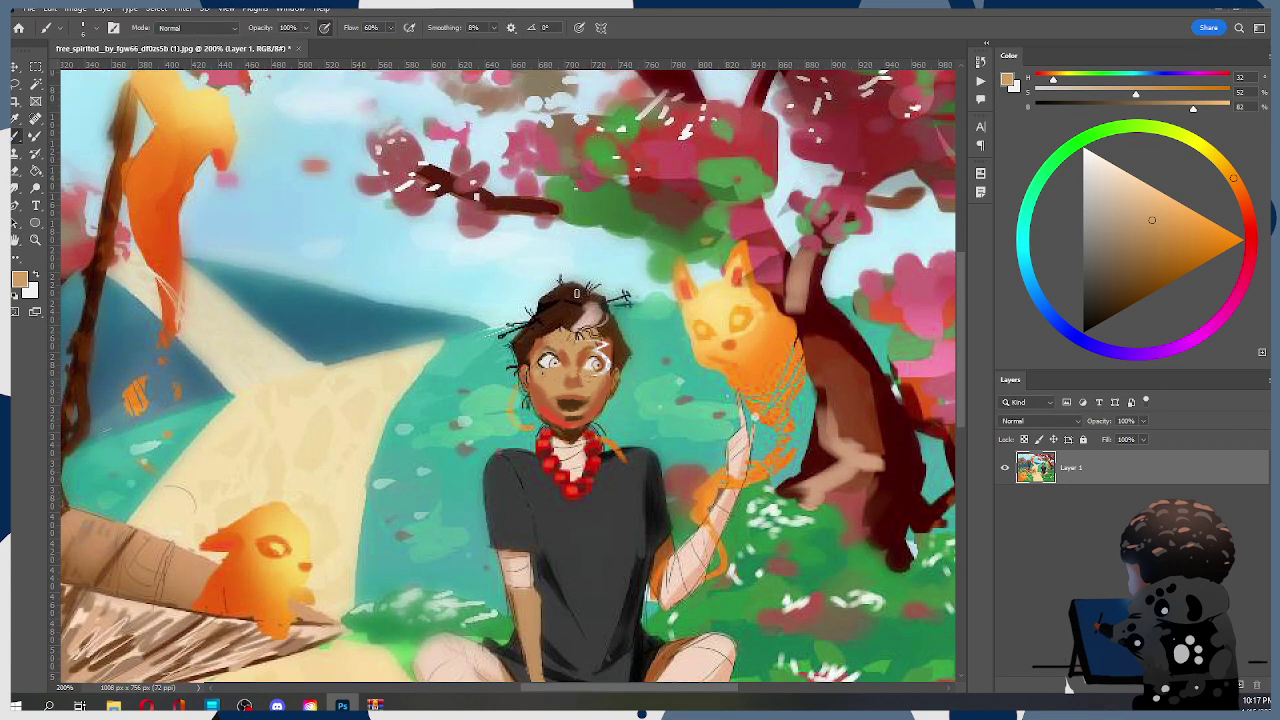
pyautogui.press('z')
pyautogui.keyDown('alt'); pyautogui.click(578, 294); pyautogui.keyUp('alt')
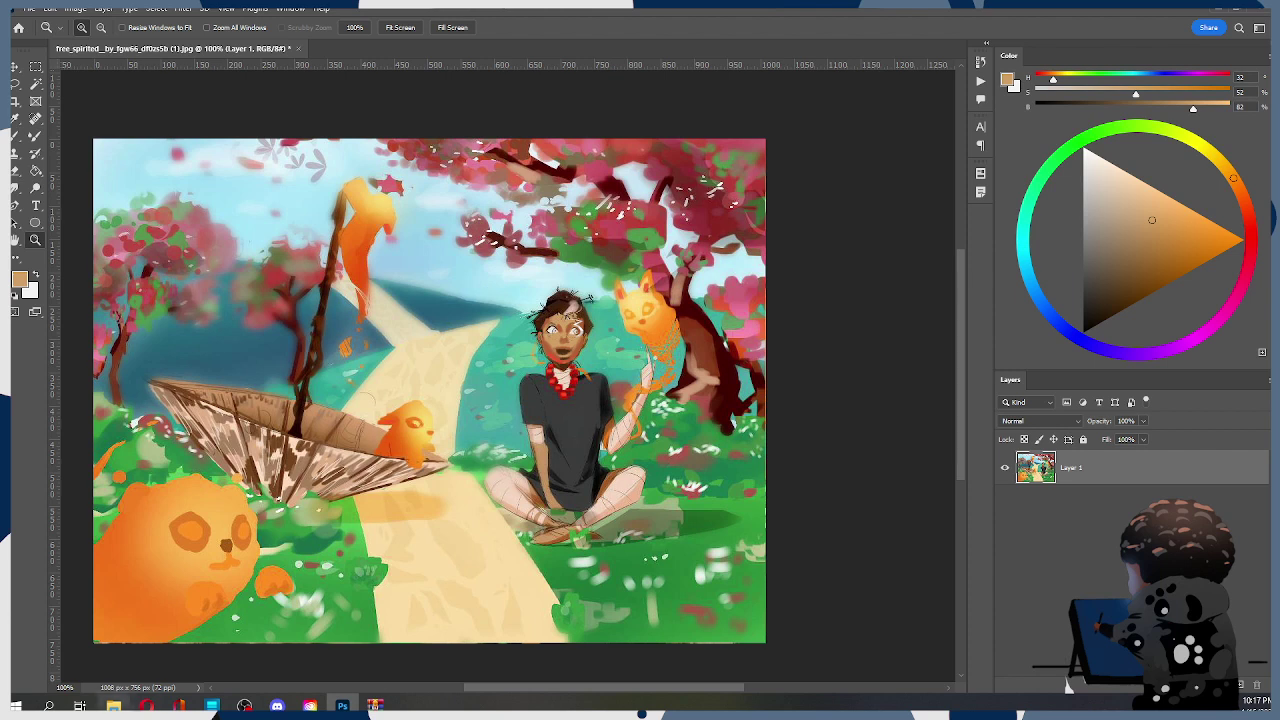
# Close the free_spirited illustration without saving its changes
pyautogui.moveTo(147, 705)
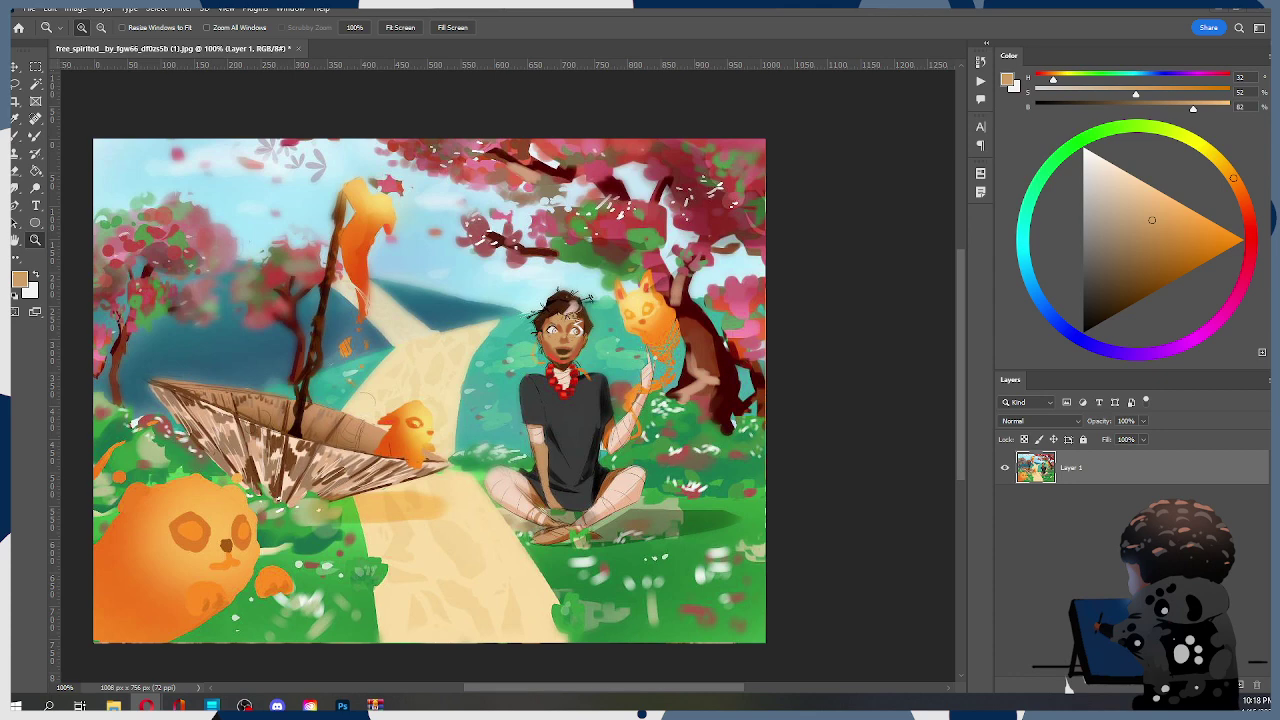
pyautogui.click(299, 49)
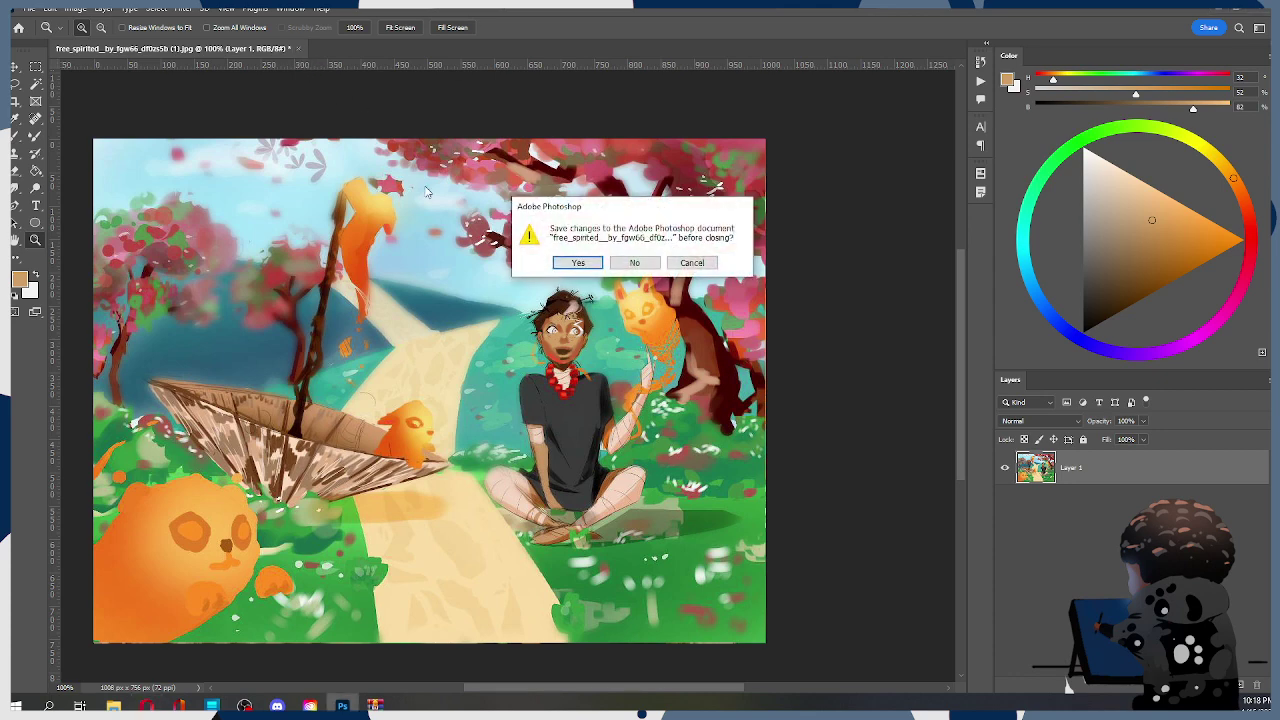
pyautogui.click(637, 263)
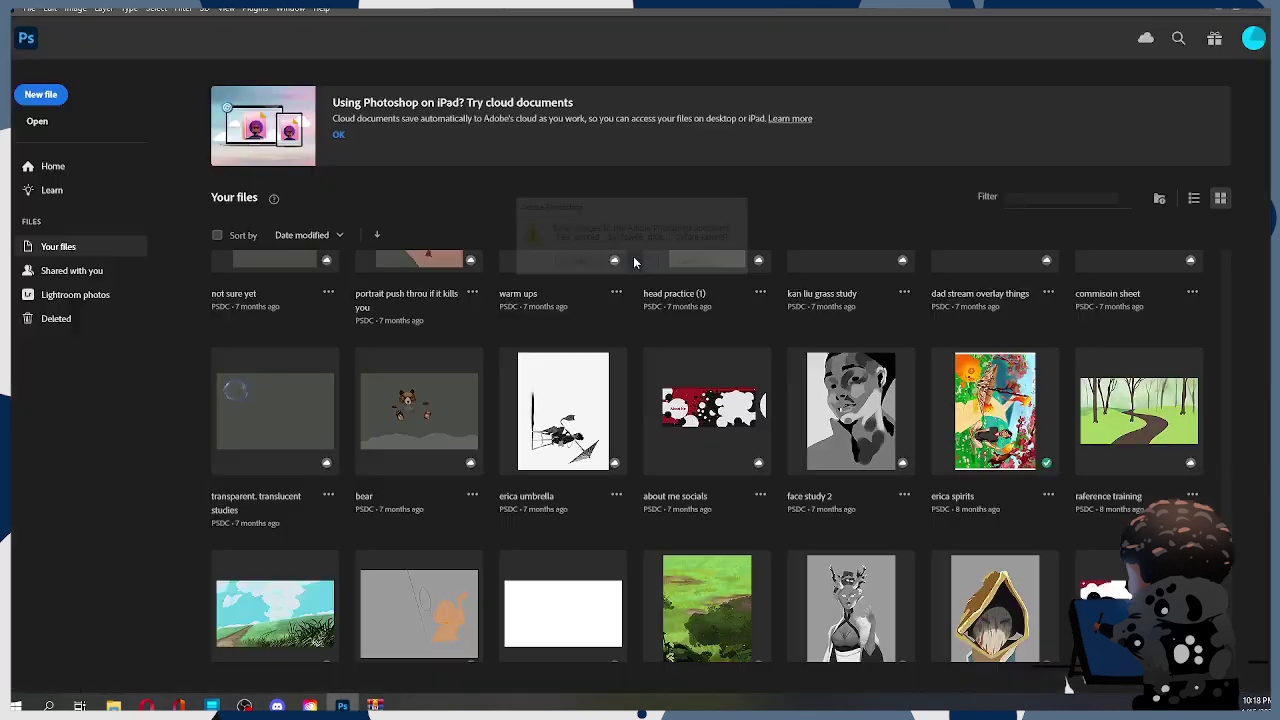
# Open be free spirited 3.png from the Downloads folder
pyautogui.click(35, 12)
pyautogui.click(55, 36)
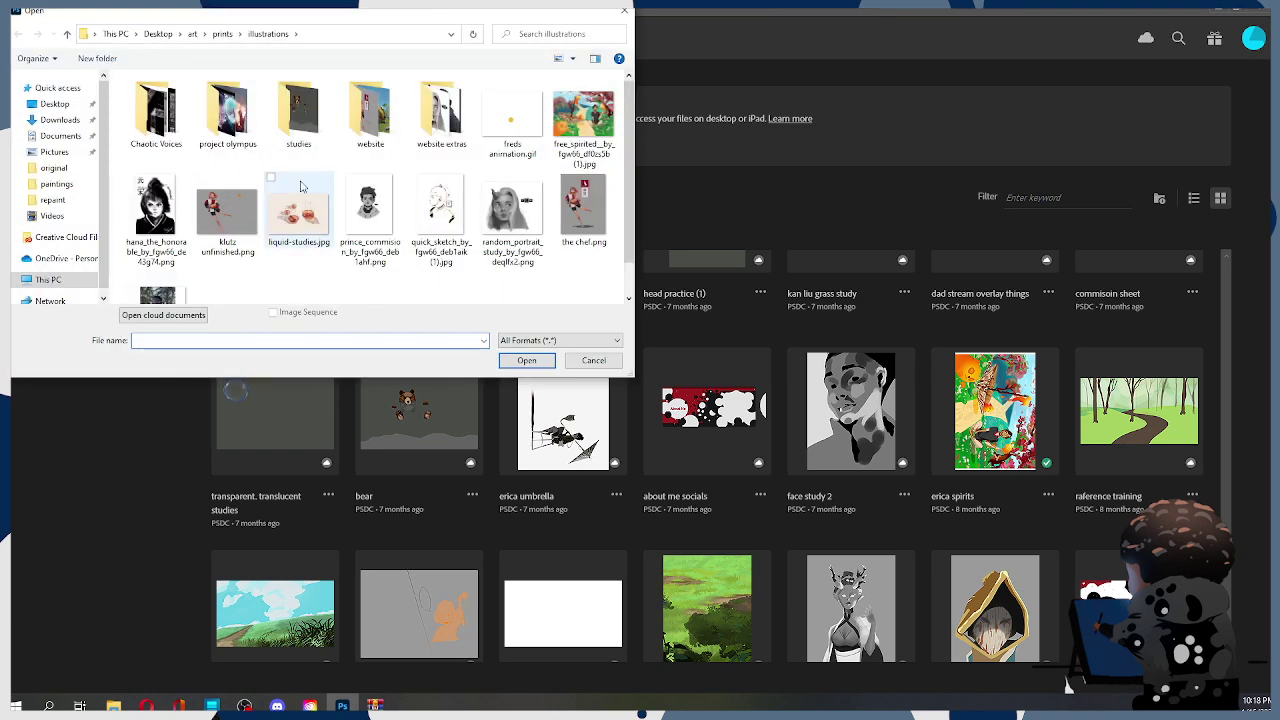
pyautogui.click(58, 120)
pyautogui.doubleClick(152, 130)
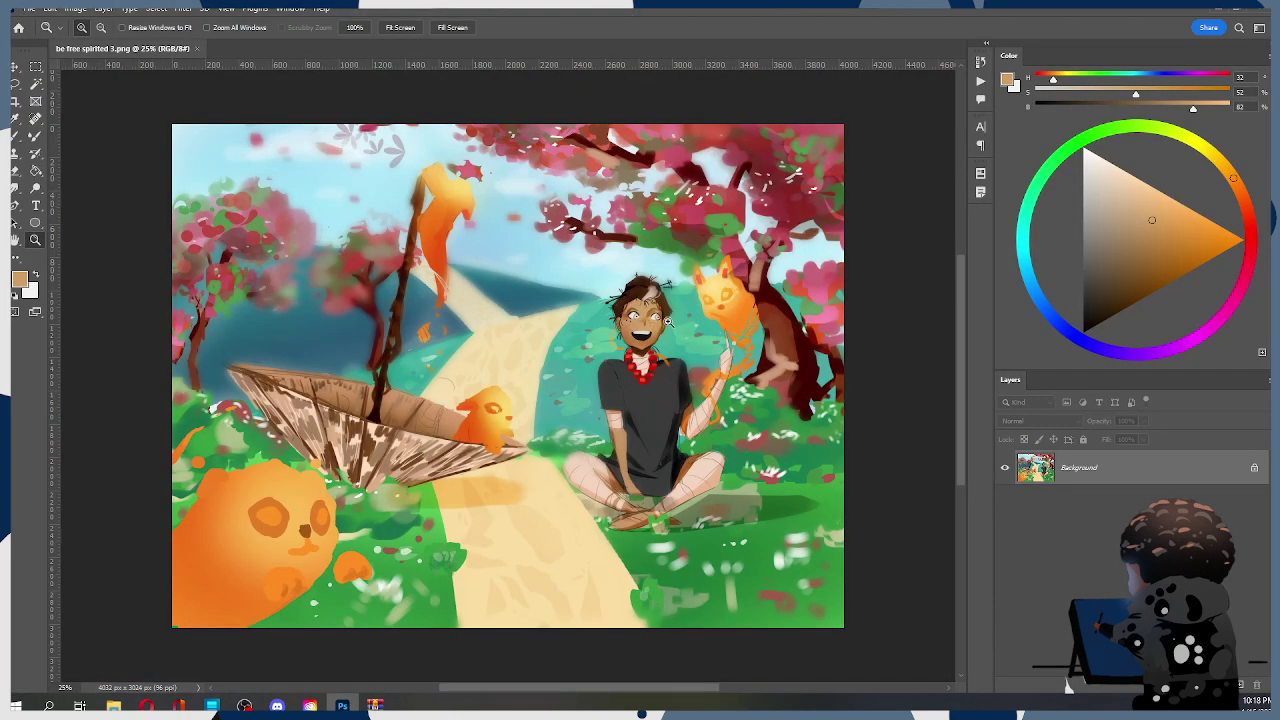
# Enlarge the brush tip and unlock the Background layer of the newly opened illustration for editing
pyautogui.click(668, 322)
pyautogui.click(660, 315)
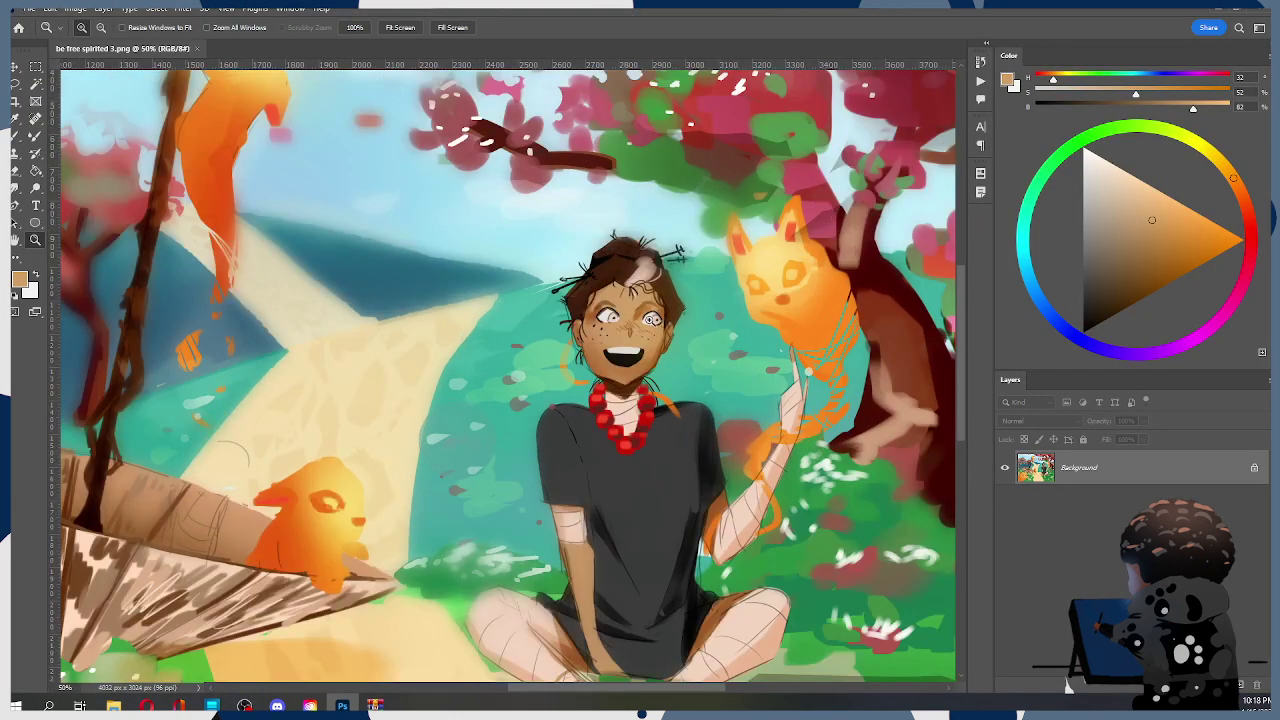
pyautogui.press('b')
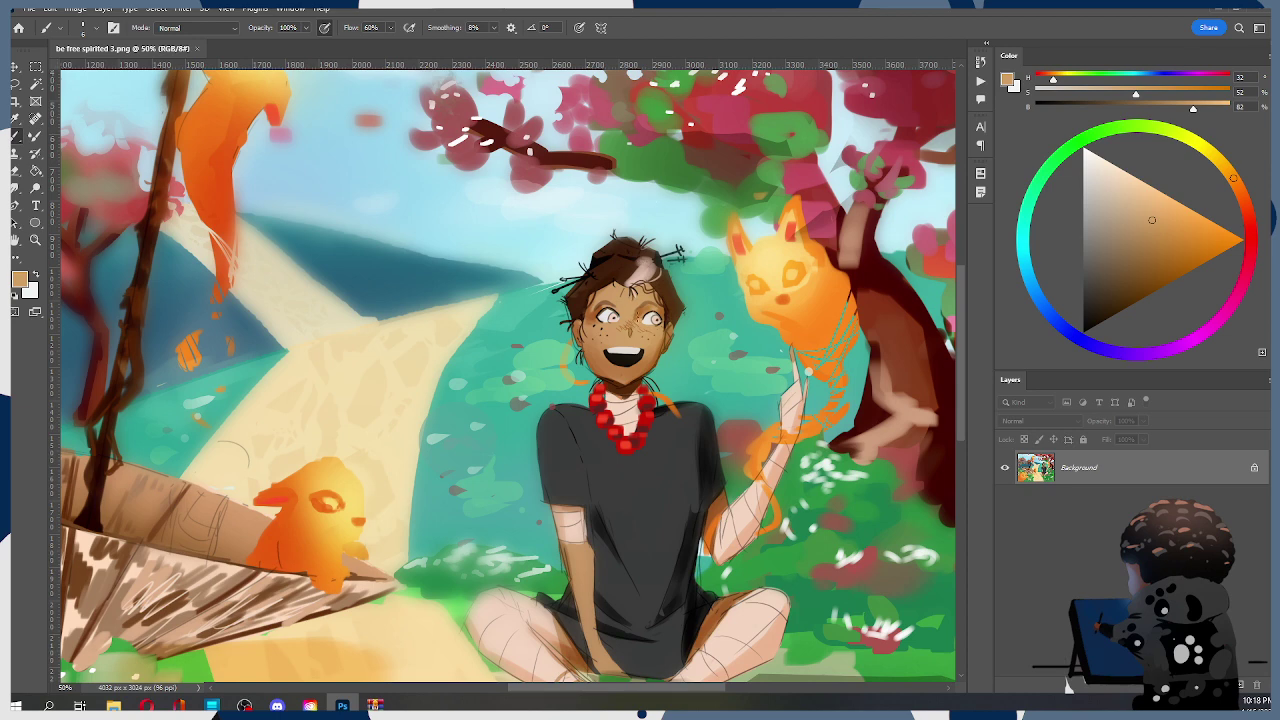
pyautogui.press(']')
pyautogui.press(']')
pyautogui.press(']')
pyautogui.press(']')
pyautogui.press(']')
pyautogui.press(']')
pyautogui.press(']')
pyautogui.press(']')
pyautogui.click(1254, 467)
# Lasso the character's eye area and transform it slightly lower with a rotation of about -3.2 degrees
pyautogui.press('l')
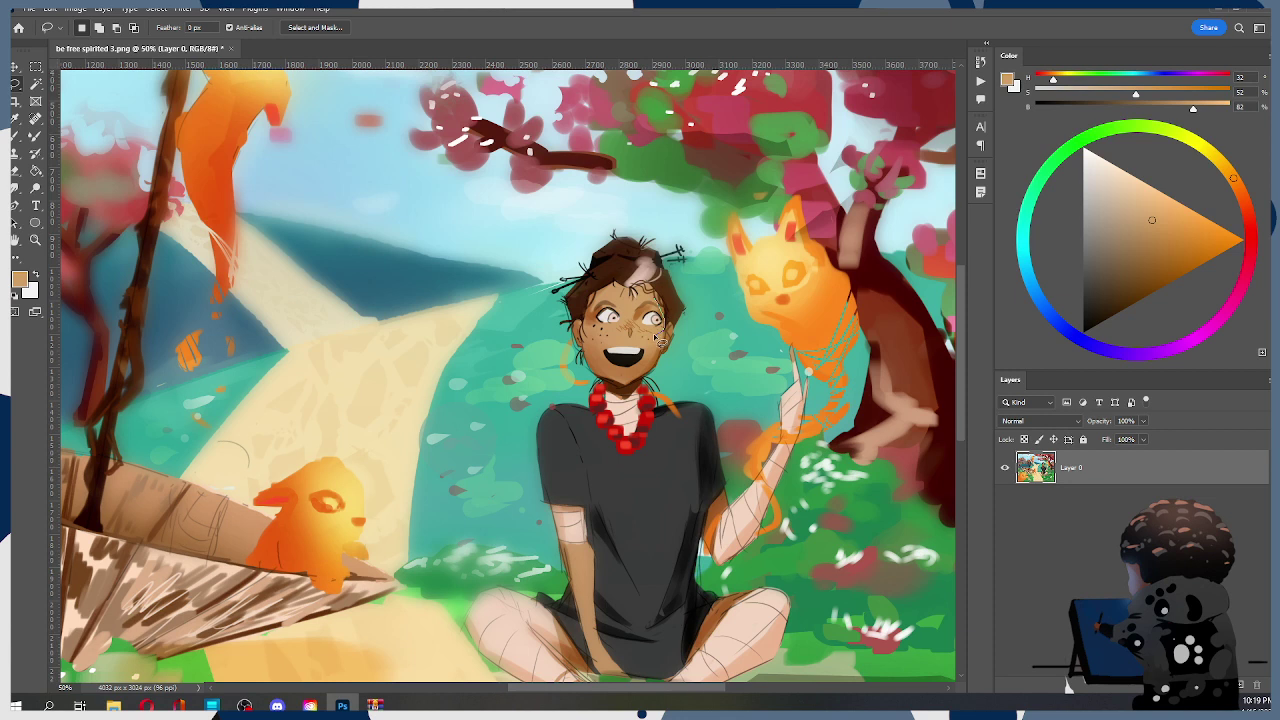
pyautogui.moveTo(643, 334)
pyautogui.mouseDown()
pyautogui.moveTo(587, 305)
pyautogui.moveTo(606, 293)
pyautogui.moveTo(674, 300)
pyautogui.moveTo(642, 318)
pyautogui.mouseUp()
pyautogui.hotkey('ctrl', 't')
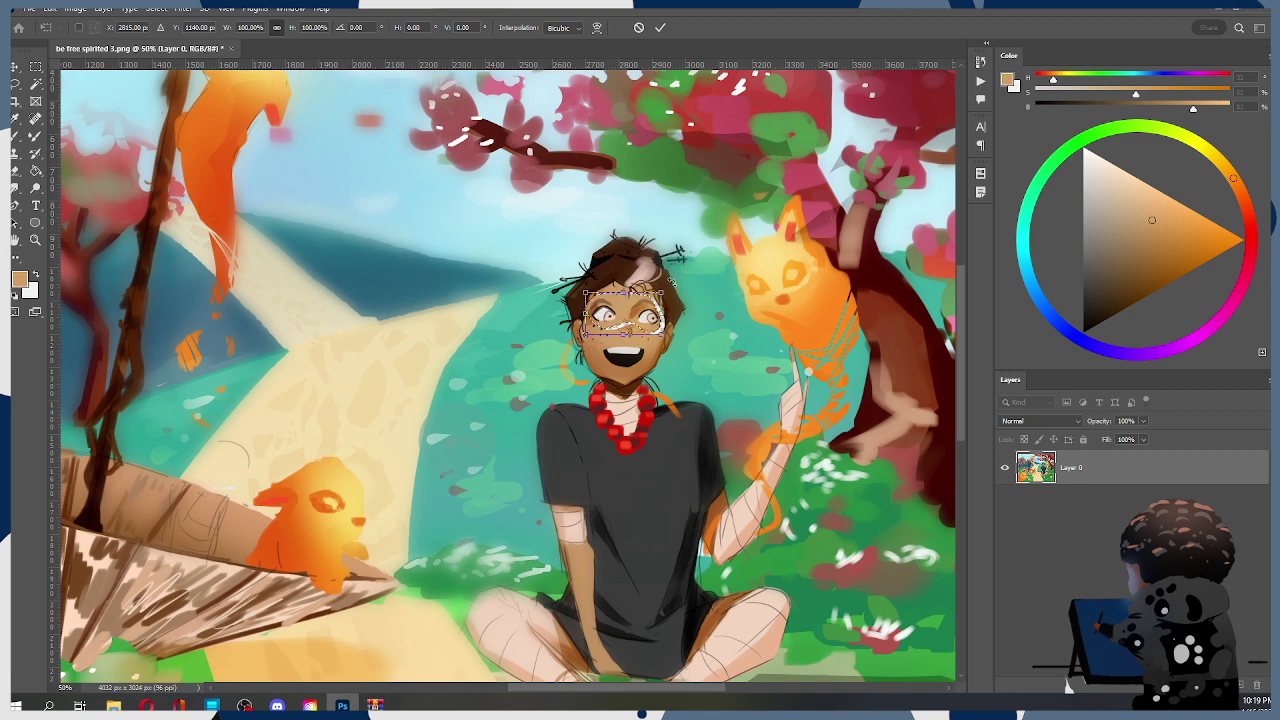
pyautogui.moveTo(672, 278); pyautogui.dragTo(638, 311)
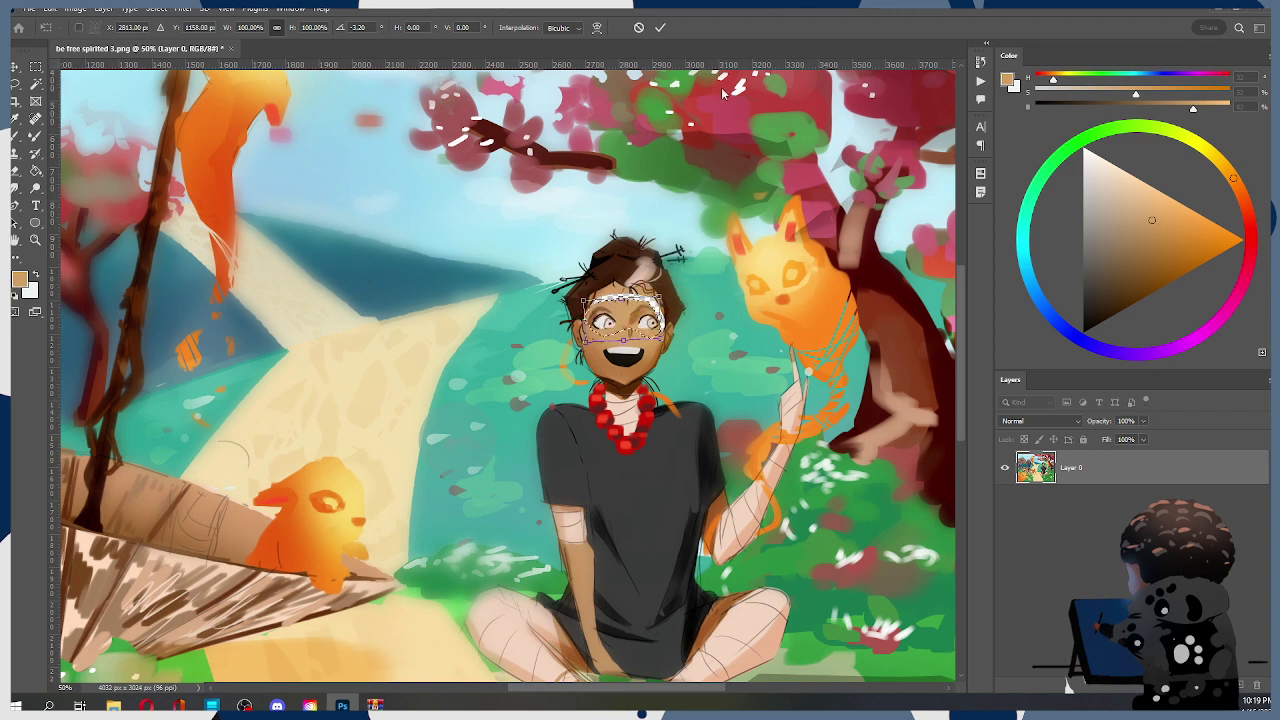
pyautogui.click(659, 29)
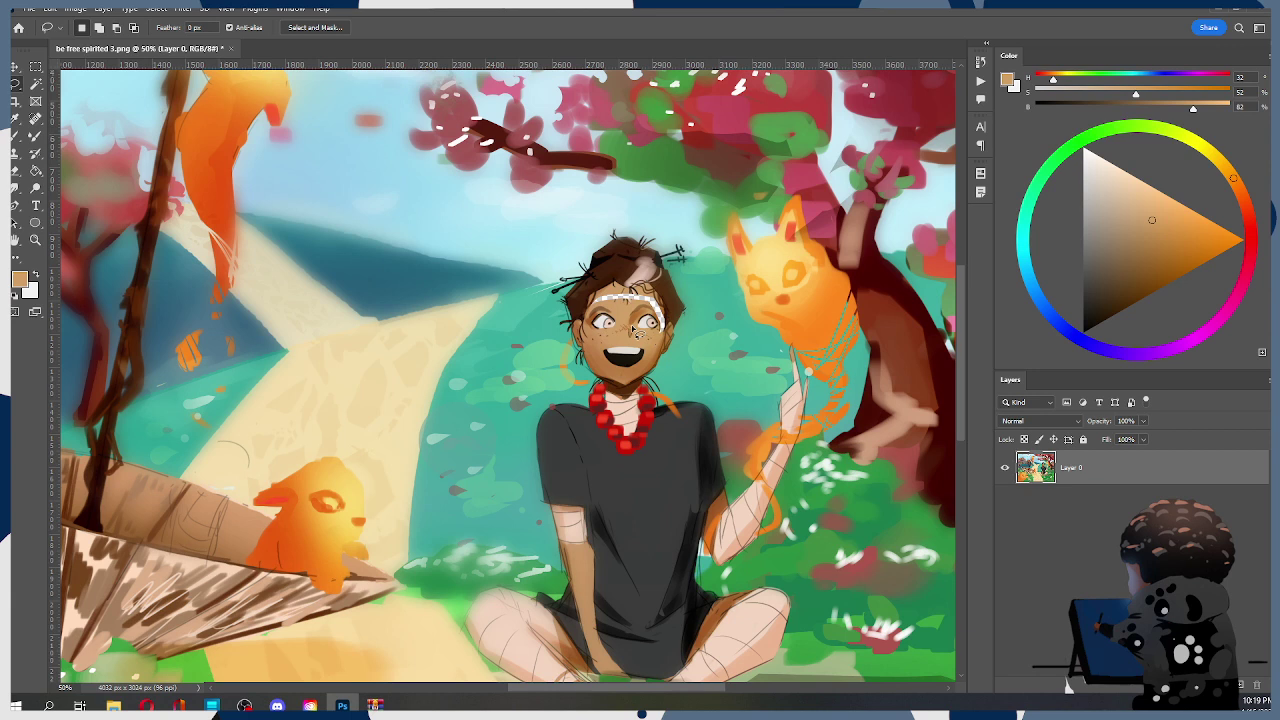
# Paint over the gap left across the forehead with the light skin tone, using the brush
pyautogui.press('b')
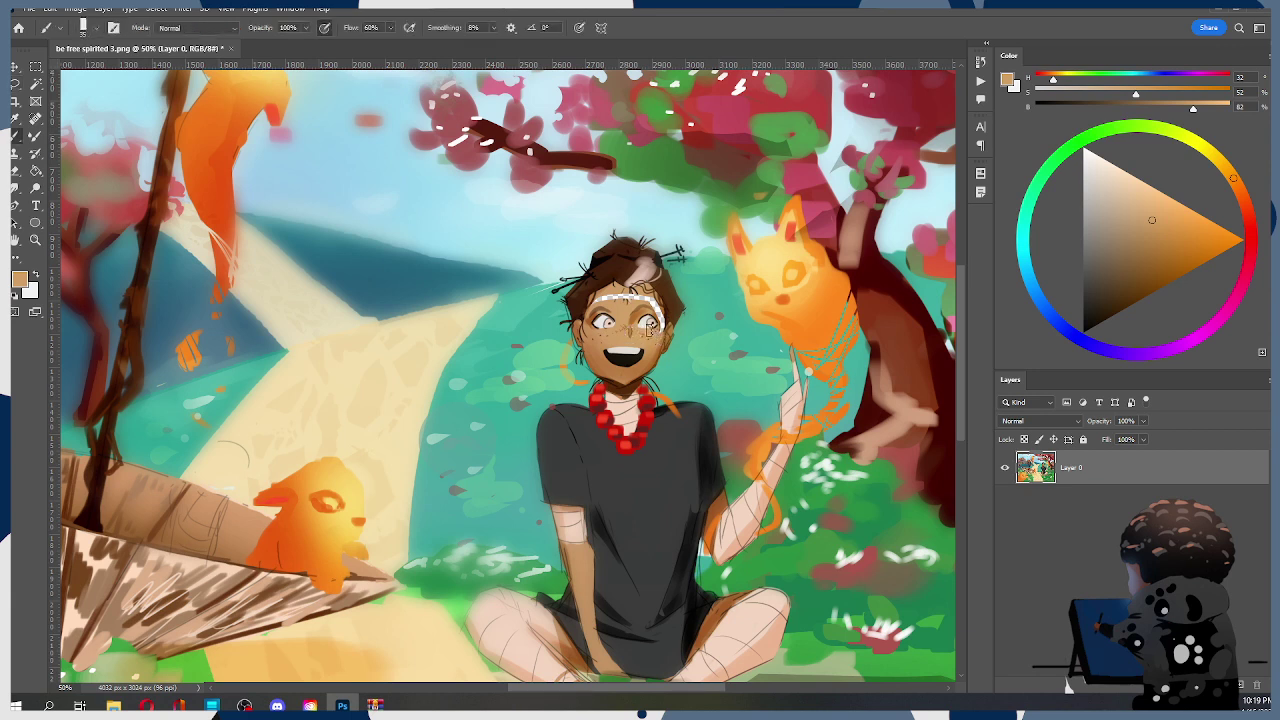
pyautogui.moveTo(598, 300); pyautogui.dragTo(658, 305)
pyautogui.press('ctrl')
pyautogui.press('alt')
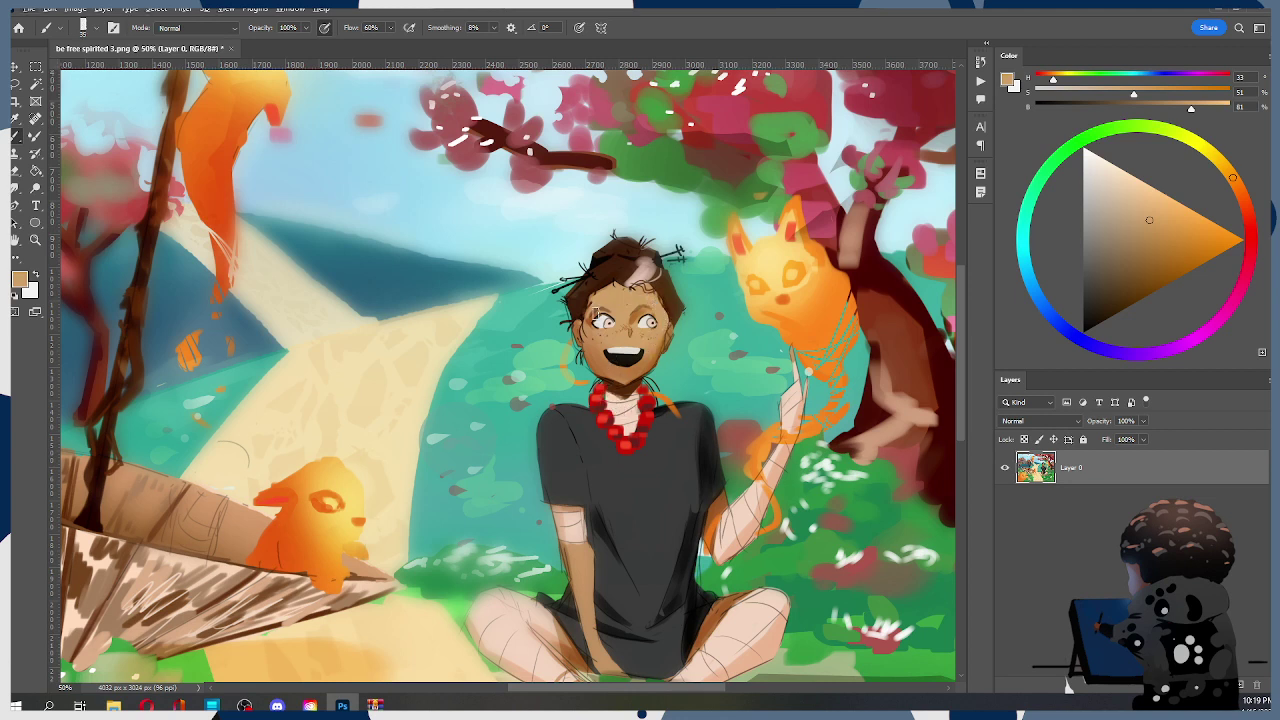
# Reshape the jawline and chin with brown skin tone, background teal and dark brown sampled from the painting
pyautogui.keyDown('alt'); pyautogui.click(603, 356); pyautogui.keyUp('alt')
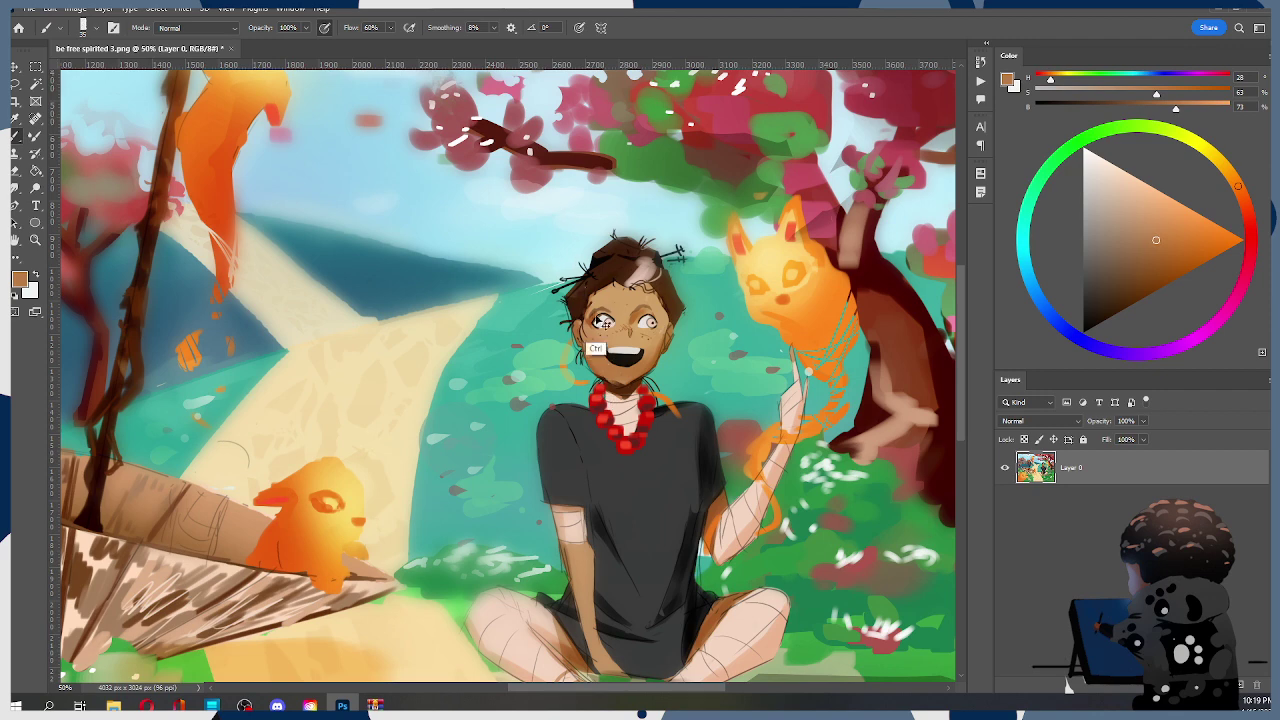
pyautogui.keyDown('alt'); pyautogui.click(586, 368); pyautogui.keyUp('alt')
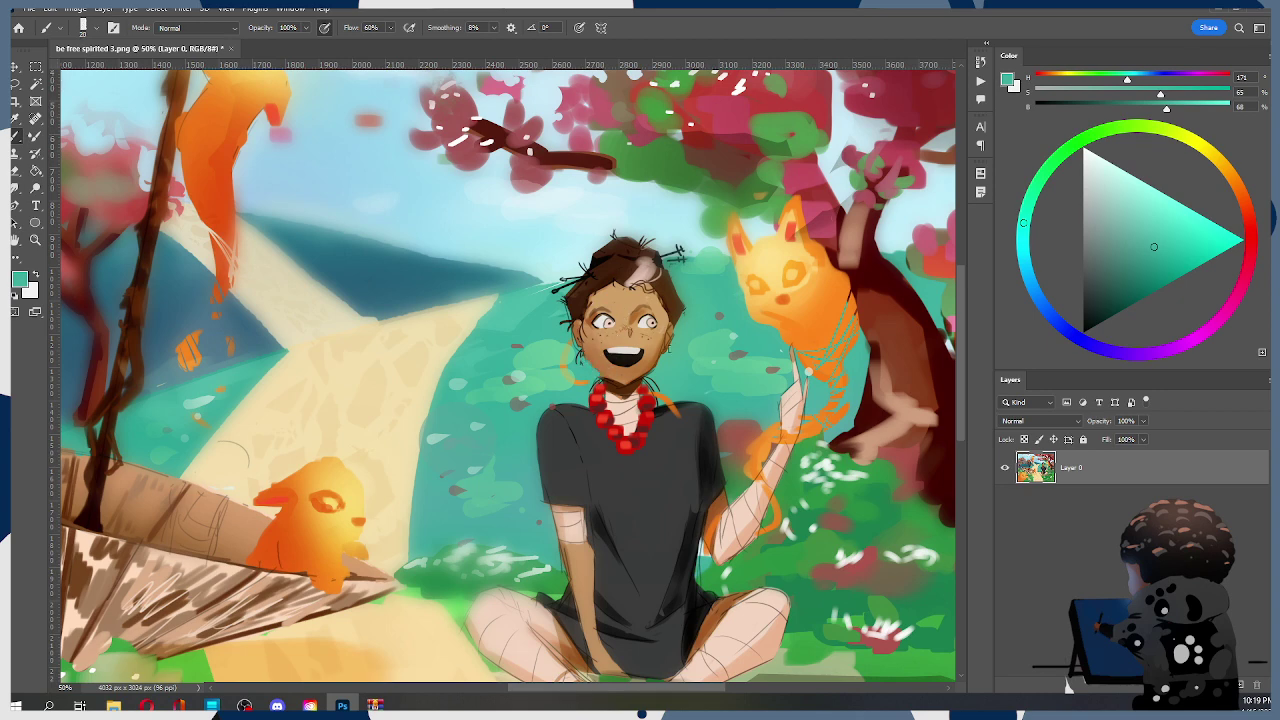
pyautogui.keyDown('alt'); pyautogui.click(638, 385); pyautogui.keyUp('alt')
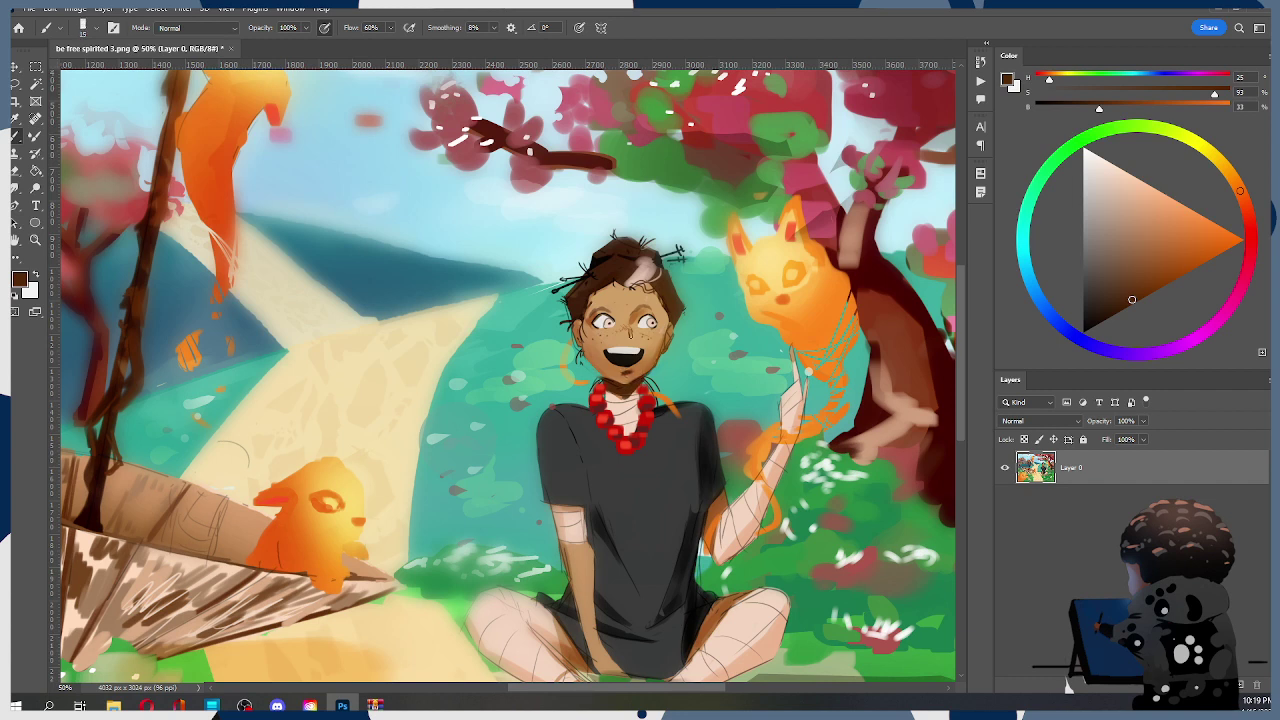
# Paint over the upper teeth and the area beneath the nose with sampled skin tones to reshape the mouth
pyautogui.keyDown('alt'); pyautogui.click(617, 366); pyautogui.keyUp('alt')
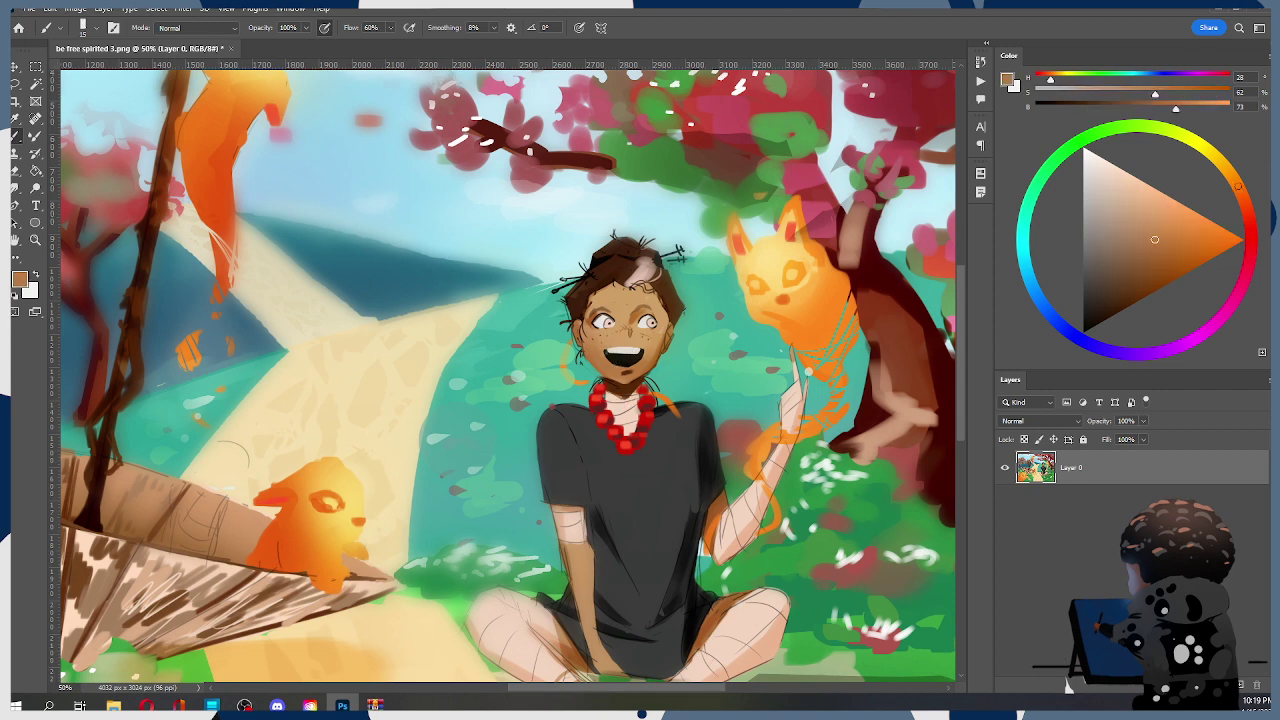
pyautogui.press(']')
pyautogui.moveTo(604, 349)
pyautogui.mouseDown()
pyautogui.moveTo(642, 344)
pyautogui.moveTo(628, 349)
pyautogui.mouseUp()
pyautogui.keyDown('alt'); pyautogui.click(623, 344); pyautogui.keyUp('alt')
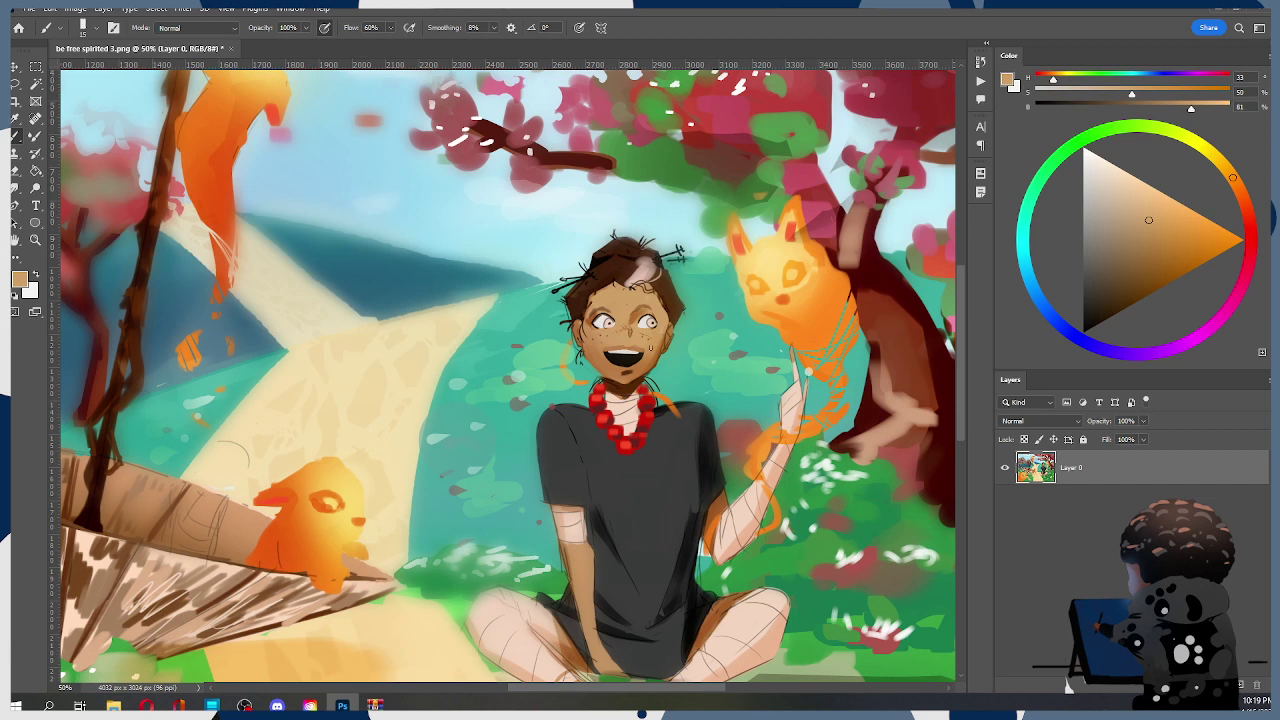
pyautogui.keyDown('alt'); pyautogui.click(626, 331); pyautogui.keyUp('alt')
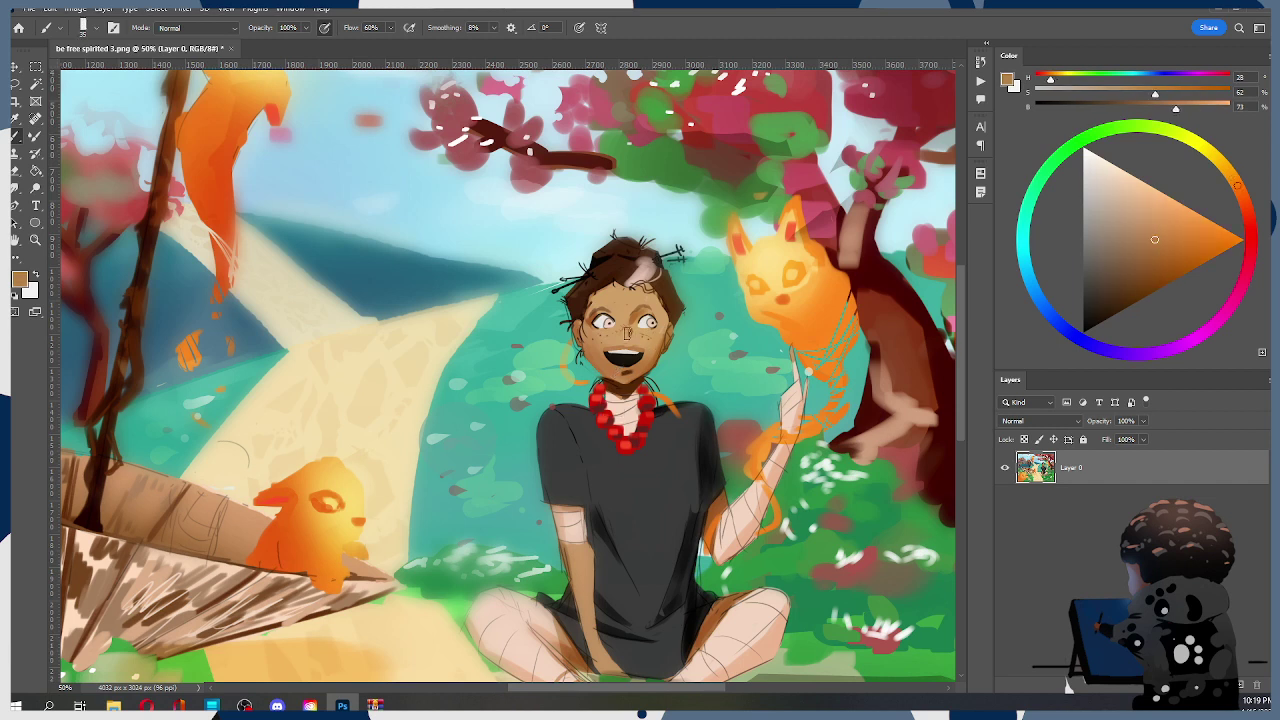
# Set the brush colour to reddish brown with hue 15, saturation 80, brightness 53, and shade the inner right eye socket and nose
pyautogui.click(1247, 210)
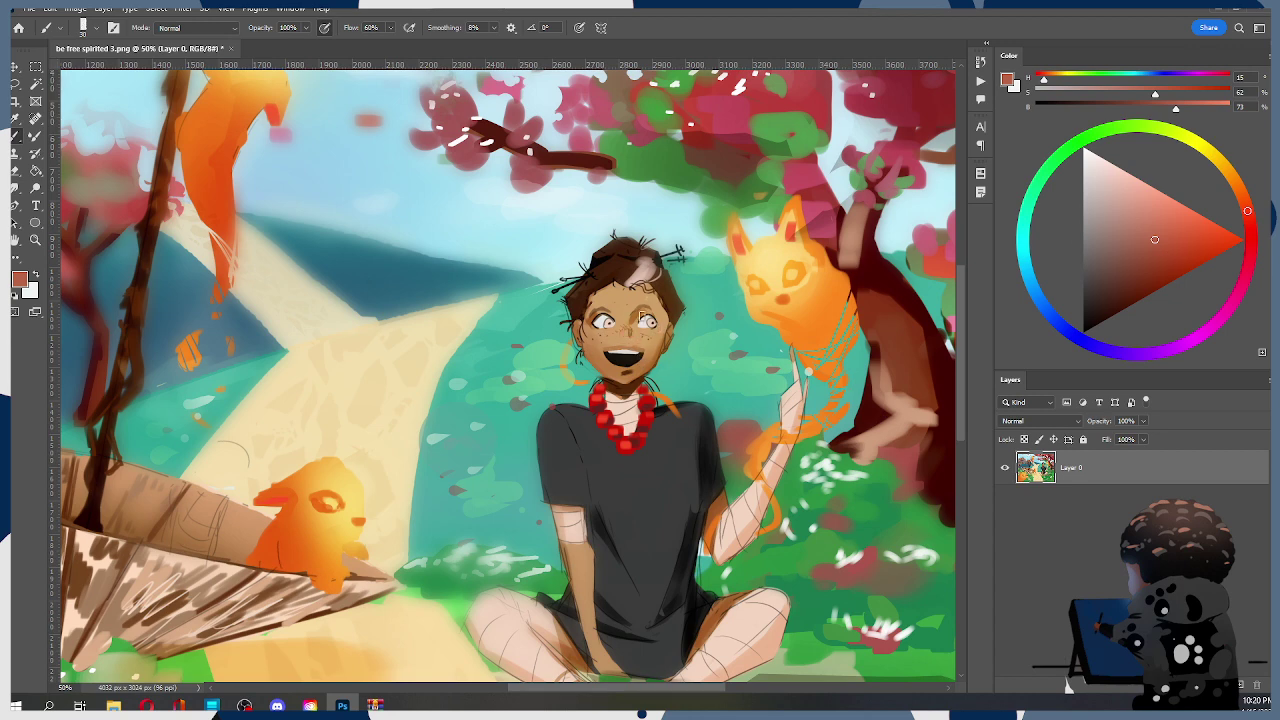
pyautogui.click(1151, 273)
pyautogui.moveTo(636, 310); pyautogui.dragTo(643, 325)
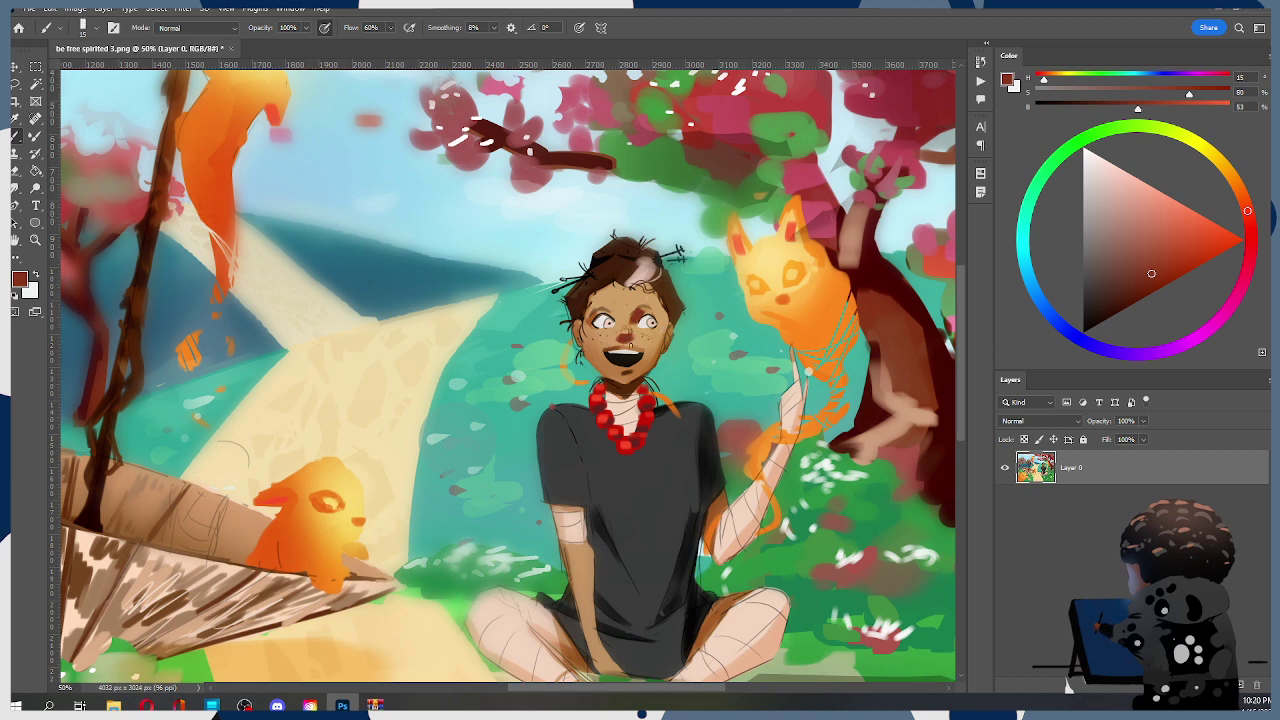
# Paint the upper lip in reddish brown, adjusting the brush size, and pick up the light skin tone
pyautogui.press(']')
pyautogui.moveTo(618, 348); pyautogui.dragTo(639, 348)
pyautogui.press('[')
pyautogui.press('[')
pyautogui.press(']')
pyautogui.press('[')
pyautogui.keyDown('alt'); pyautogui.click(645, 360); pyautogui.keyUp('alt')
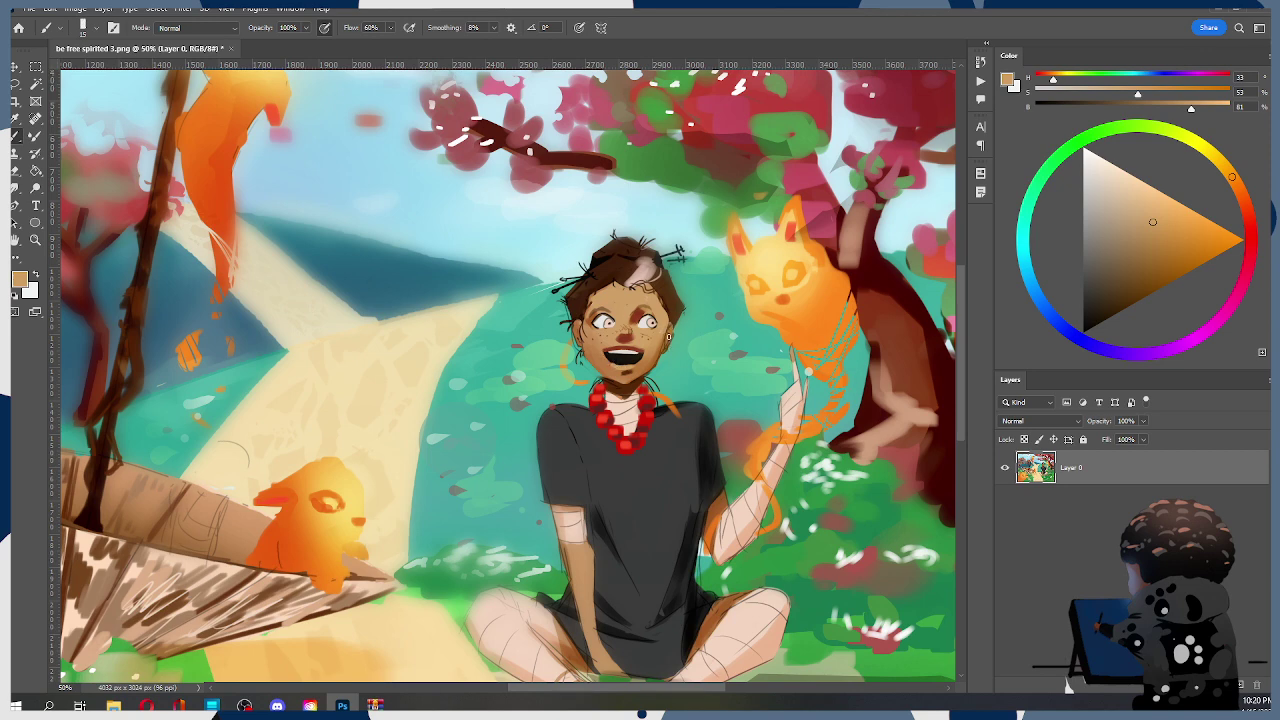
# Rework the teeth and the dark interior of the open mouth with sampled off-white, brown and near-black colours
pyautogui.press(']')
pyautogui.keyDown('alt'); pyautogui.click(610, 351); pyautogui.keyUp('alt')
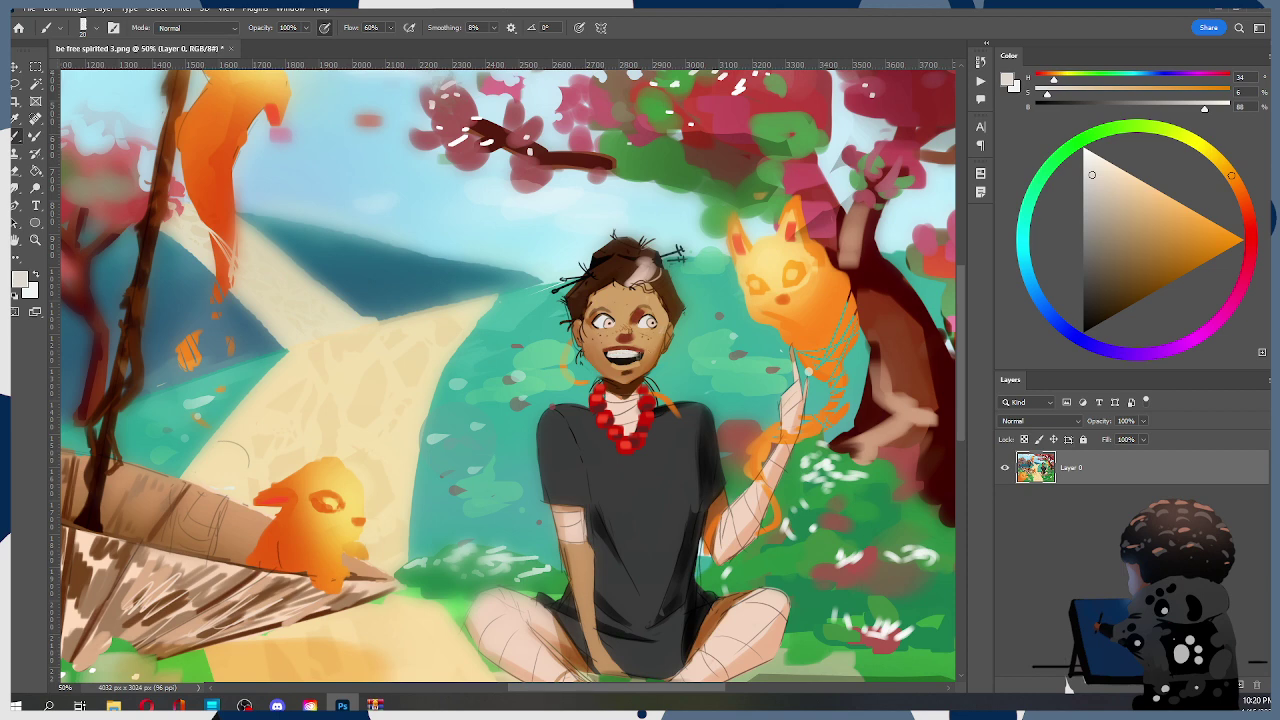
pyautogui.hotkey('ctrl', 'z')
pyautogui.keyDown('alt'); pyautogui.click(615, 366); pyautogui.keyUp('alt')
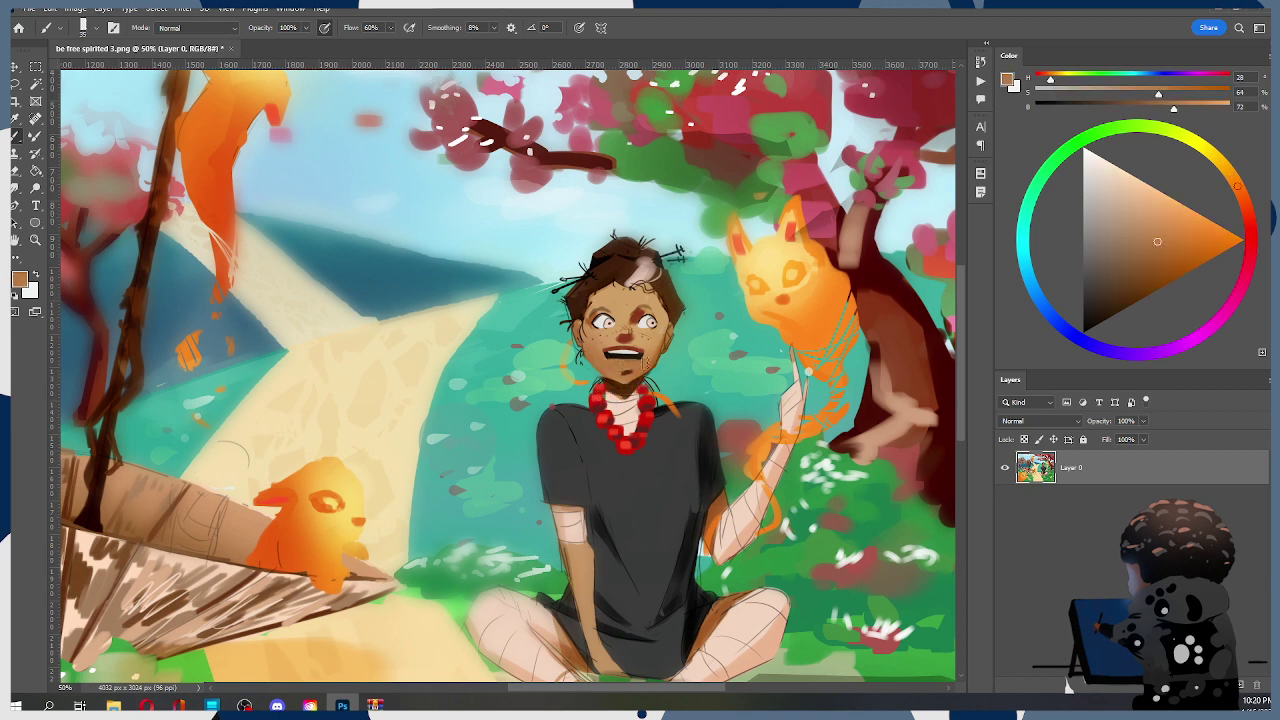
pyautogui.keyDown('alt'); pyautogui.click(622, 352); pyautogui.keyUp('alt')
pyautogui.moveTo(615, 357)
pyautogui.mouseDown()
pyautogui.moveTo(649, 356)
pyautogui.moveTo(637, 357)
pyautogui.mouseUp()
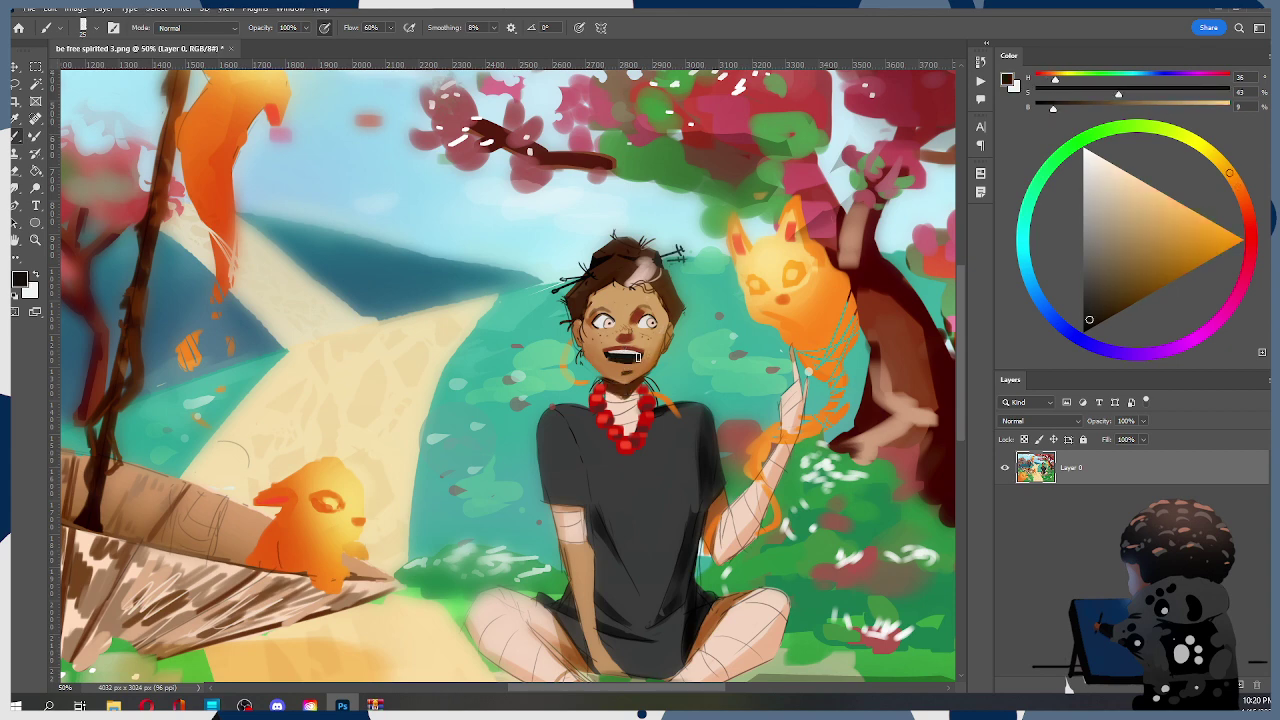
pyautogui.keyDown('alt'); pyautogui.click(632, 354); pyautogui.keyUp('alt')
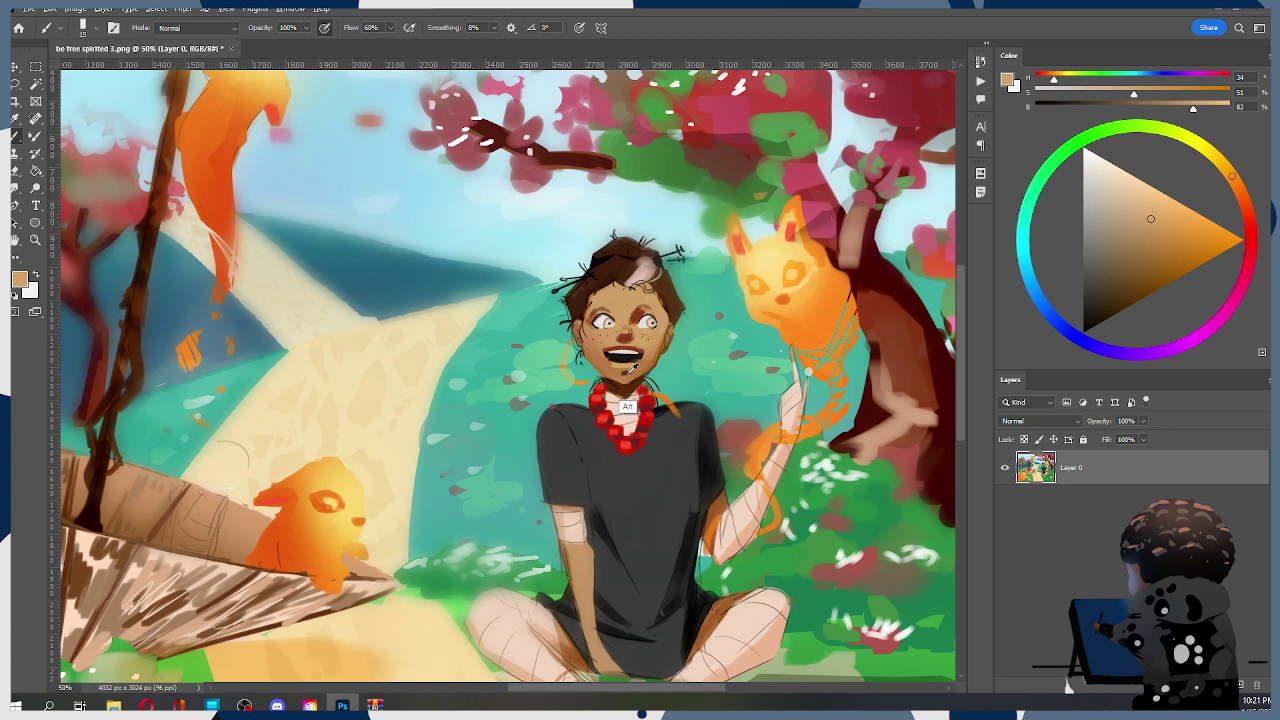
# Shade the area under the lower lip in dark brown and refine the chin with sampled skin tones
pyautogui.keyDown('alt'); pyautogui.click(630, 389); pyautogui.keyUp('alt')
pyautogui.hotkey('ctrl', 'z')
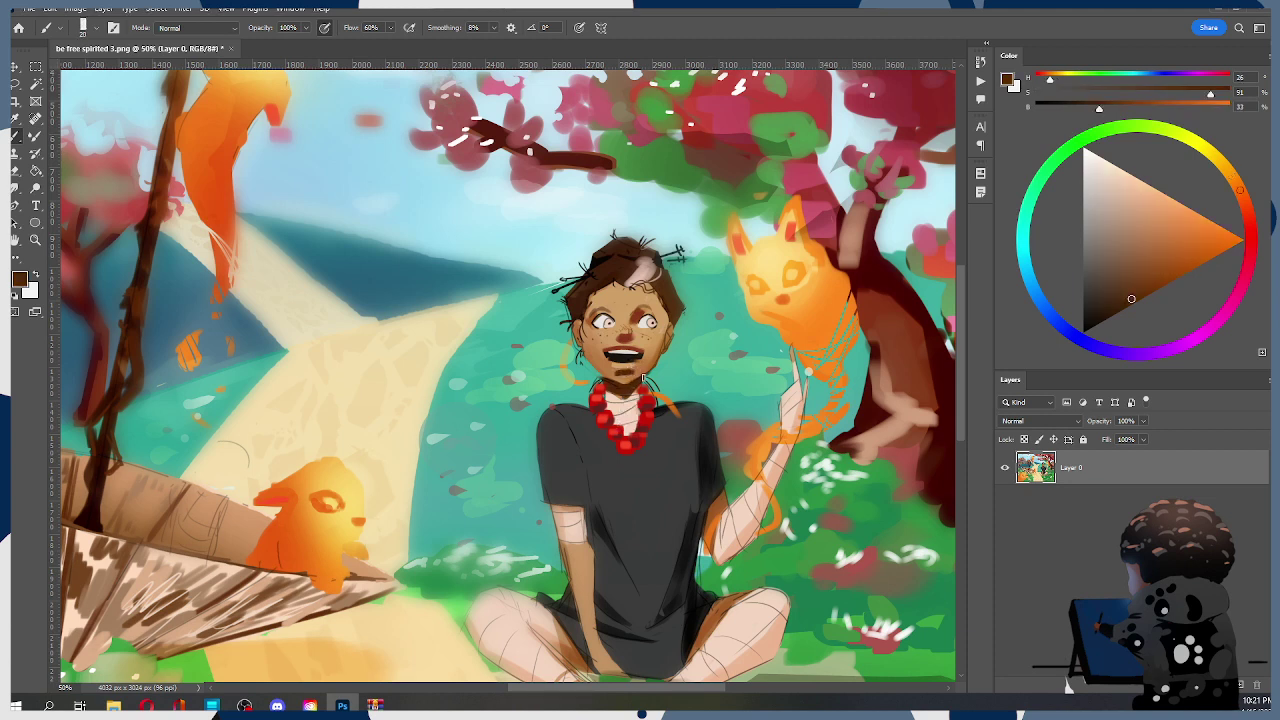
pyautogui.keyDown('alt'); pyautogui.click(617, 378); pyautogui.keyUp('alt')
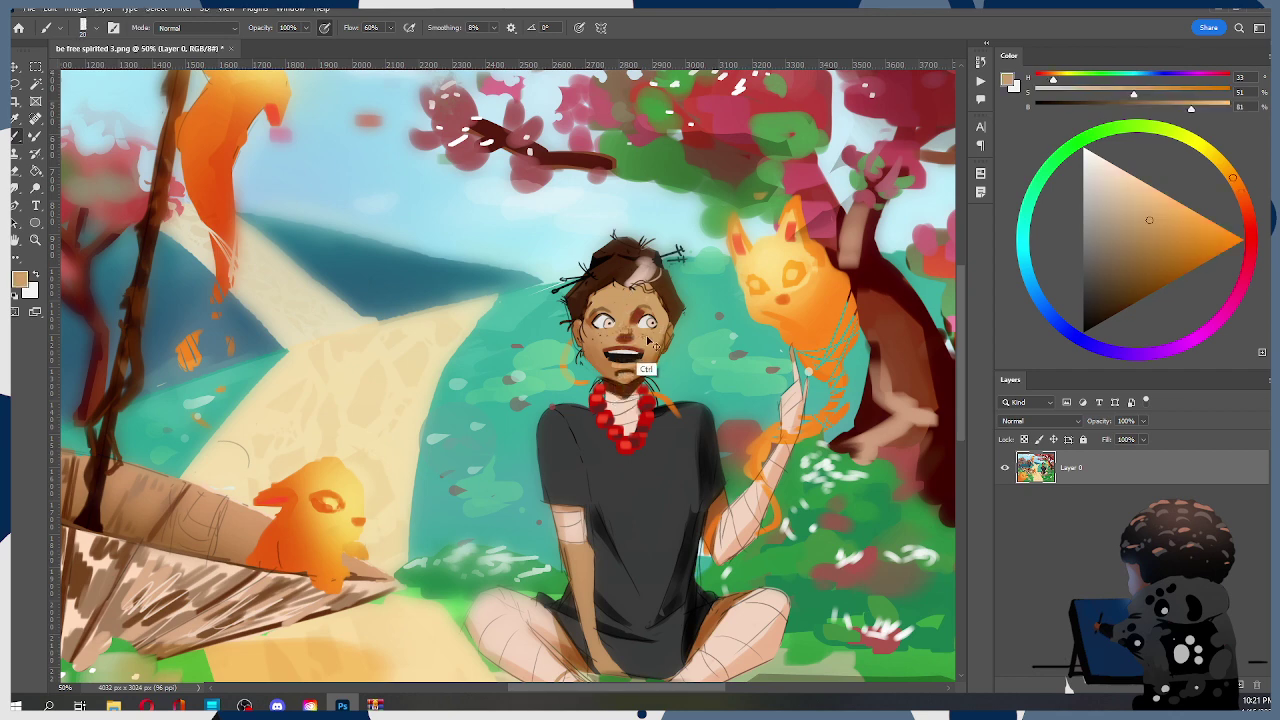
pyautogui.keyDown('alt'); pyautogui.click(625, 369); pyautogui.keyUp('alt')
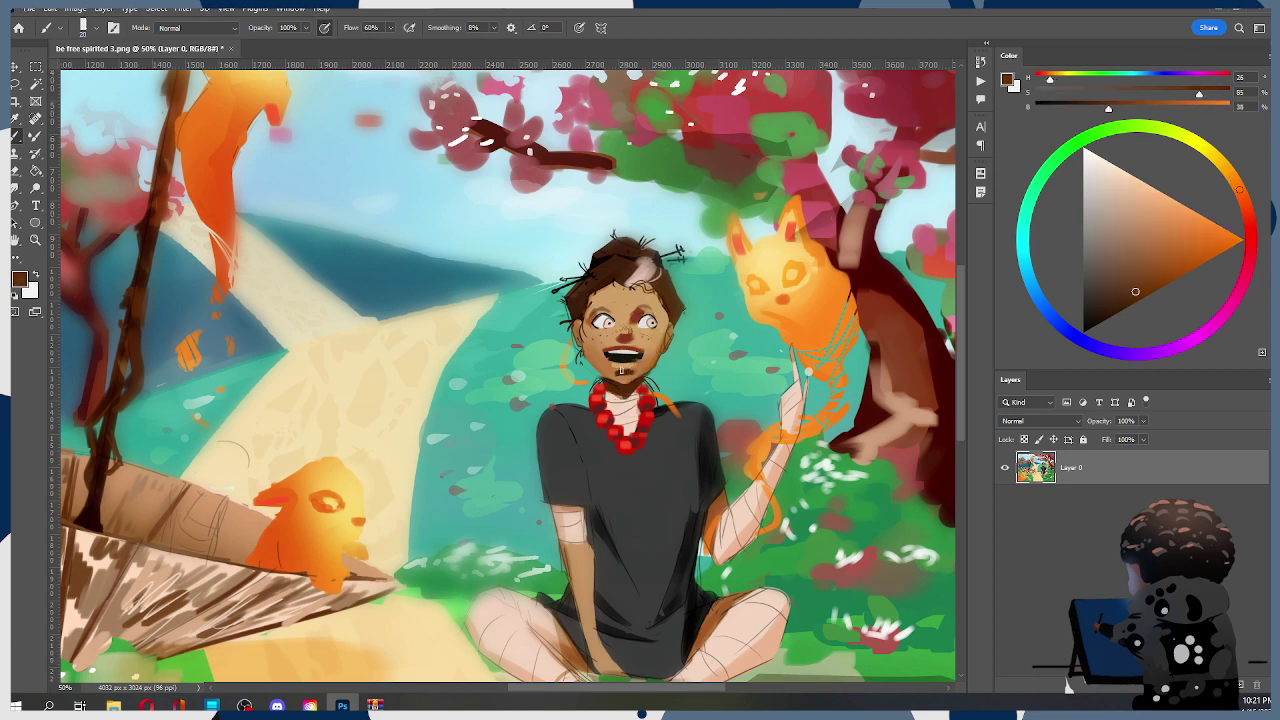
pyautogui.keyDown('alt'); pyautogui.click(615, 376); pyautogui.keyUp('alt')
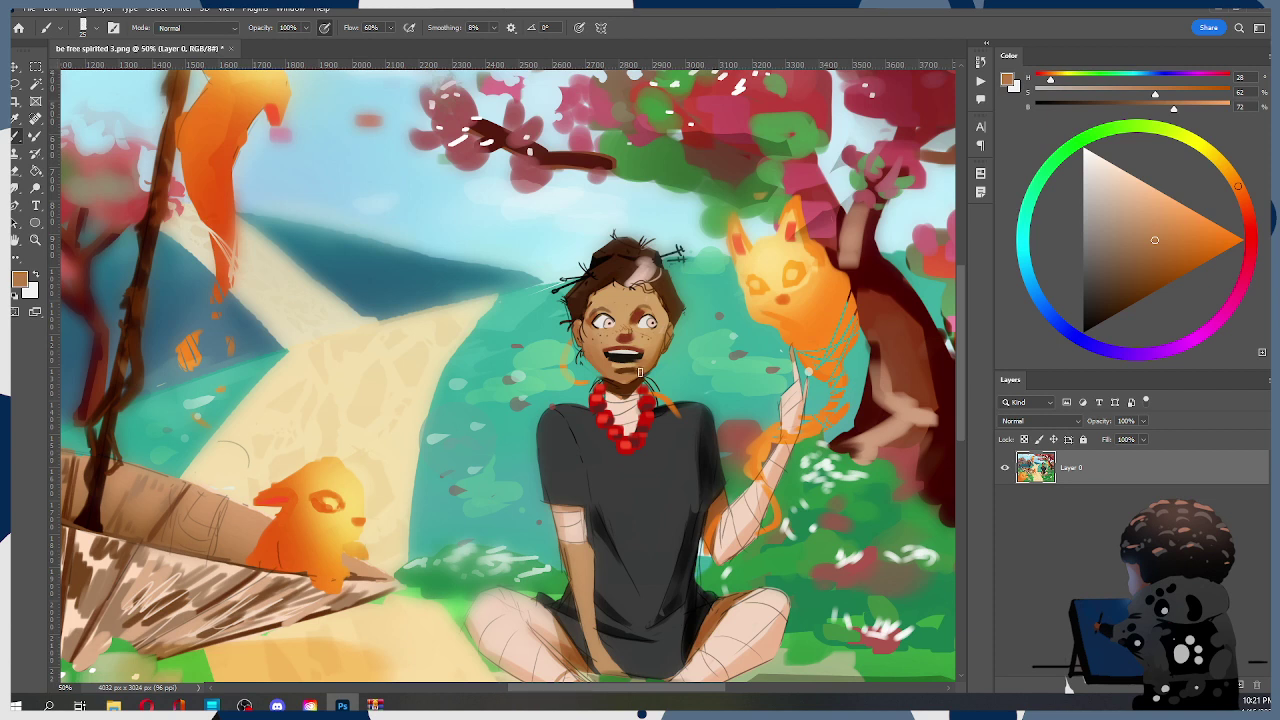
pyautogui.keyDown('alt'); pyautogui.click(634, 326); pyautogui.keyUp('alt')
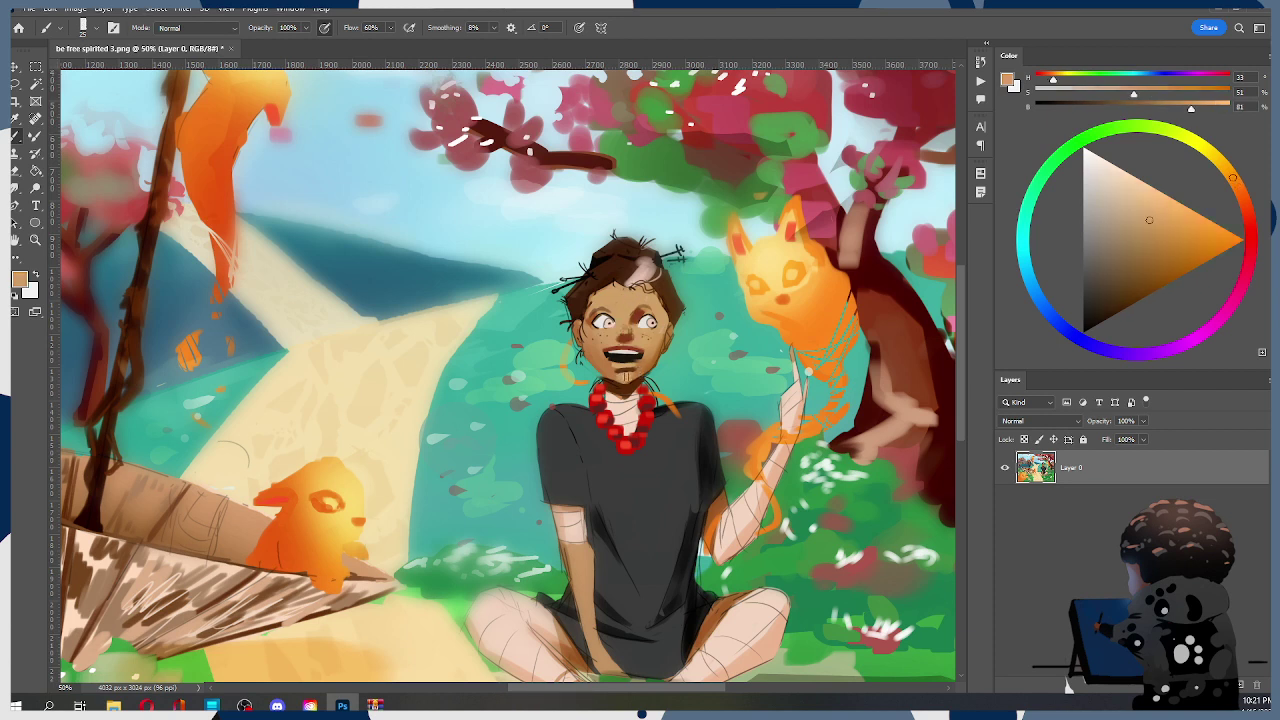
pyautogui.press(']')
# Add a new layer and draw a reddish-brown arrow between the fox and the head, pointing down towards the face
pyautogui.keyDown('alt'); pyautogui.click(638, 318); pyautogui.keyUp('alt')
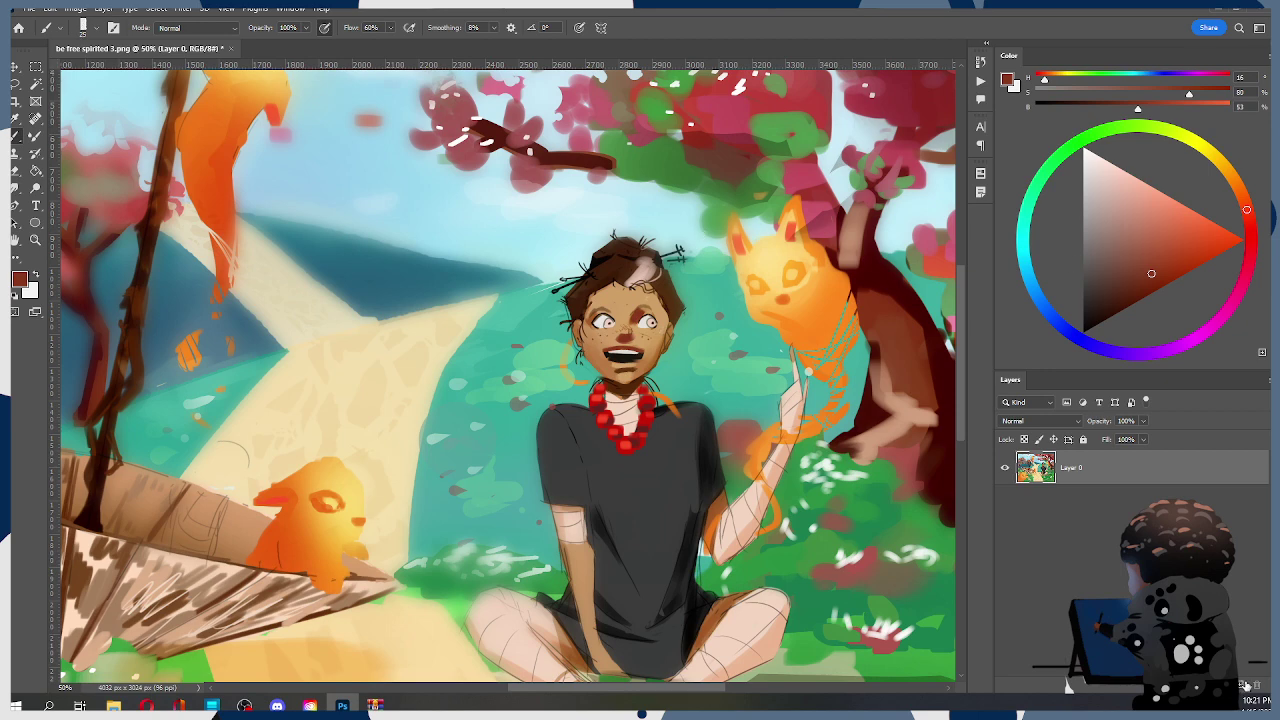
pyautogui.click(1241, 685)
pyautogui.moveTo(729, 229)
pyautogui.mouseDown()
pyautogui.moveTo(700, 264)
pyautogui.moveTo(711, 263)
pyautogui.mouseUp()
pyautogui.hotkey('ctrl', 'z')
pyautogui.press('[')
pyautogui.press('[')
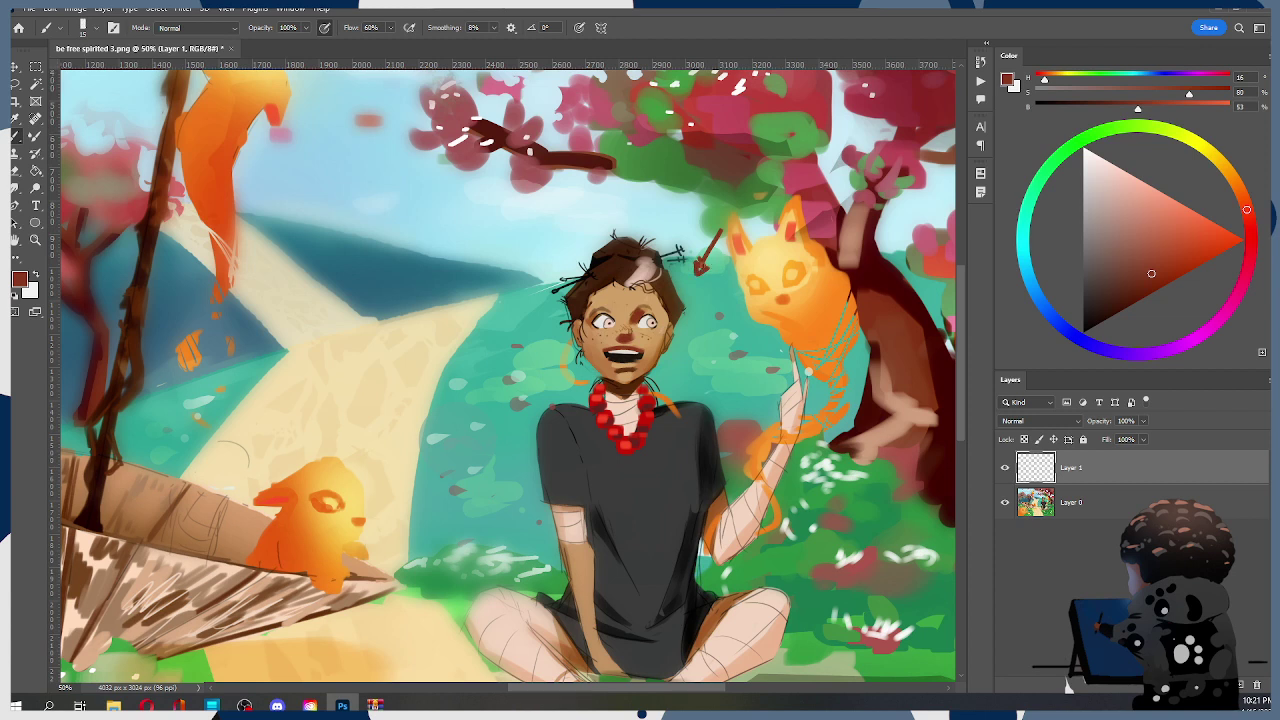
# Paint reddish-brown shading along both eyebrows and inner eye sockets on the new layer, cleaning the edges with skin tone
pyautogui.press('[')
pyautogui.keyDown('alt'); pyautogui.click(643, 303); pyautogui.keyUp('alt')
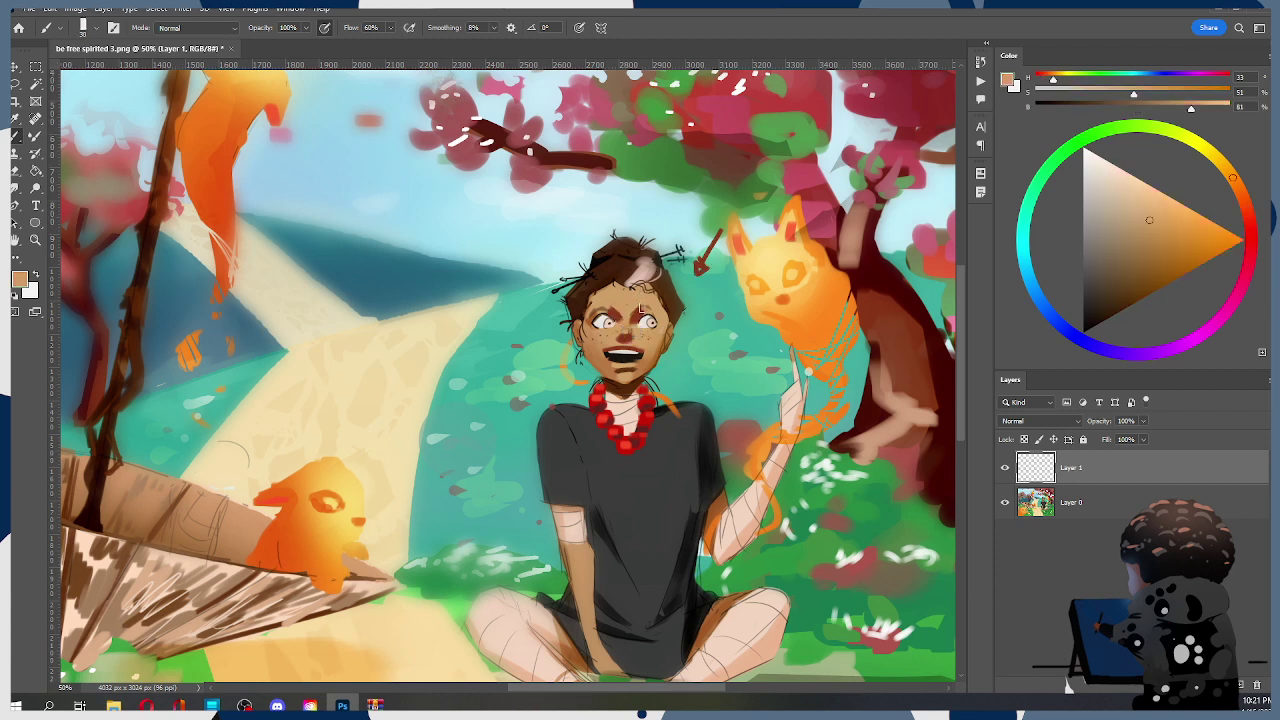
pyautogui.moveTo(662, 335)
pyautogui.mouseDown()
pyautogui.moveTo(638, 336)
pyautogui.moveTo(644, 321)
pyautogui.mouseUp()
pyautogui.keyDown('alt'); pyautogui.click(620, 373); pyautogui.keyUp('alt')
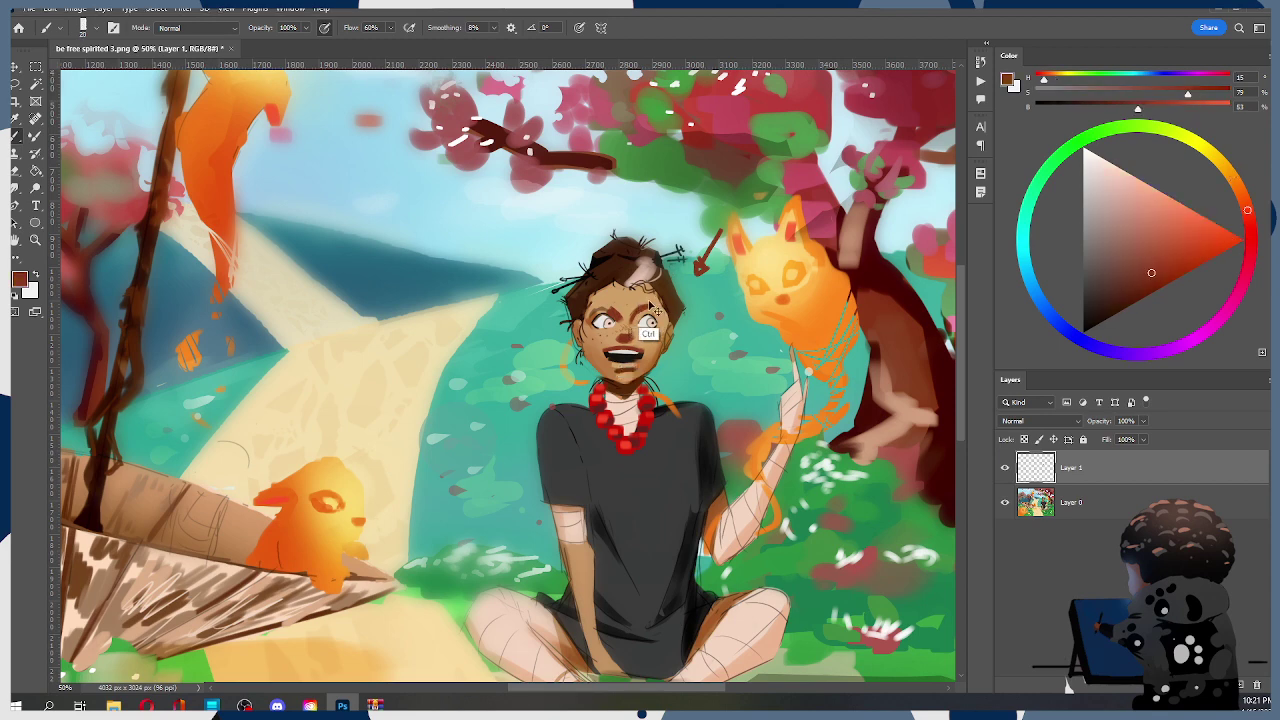
pyautogui.press(']')
pyautogui.press('[')
pyautogui.press(']')
pyautogui.moveTo(613, 306); pyautogui.dragTo(591, 305)
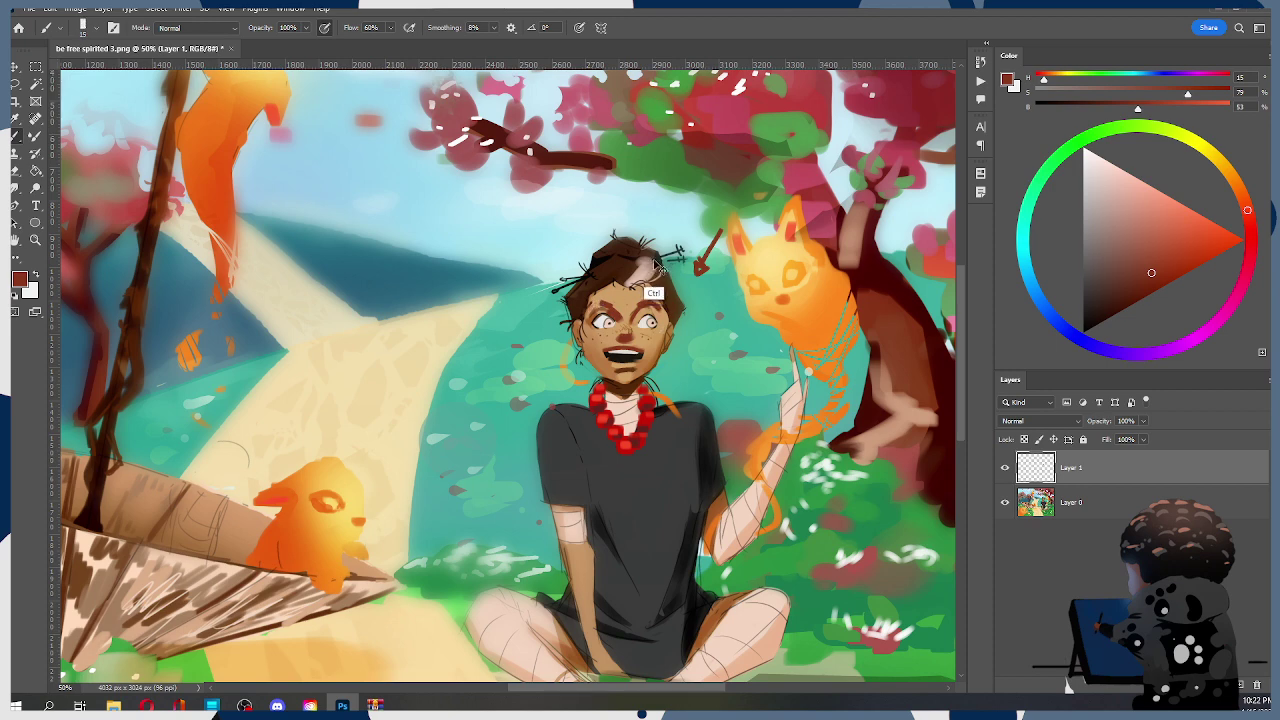
# Add small dark-brown details to the underside of the nose with a smaller brush tip
pyautogui.press('[')
pyautogui.keyDown('alt'); pyautogui.click(632, 384); pyautogui.keyUp('alt')
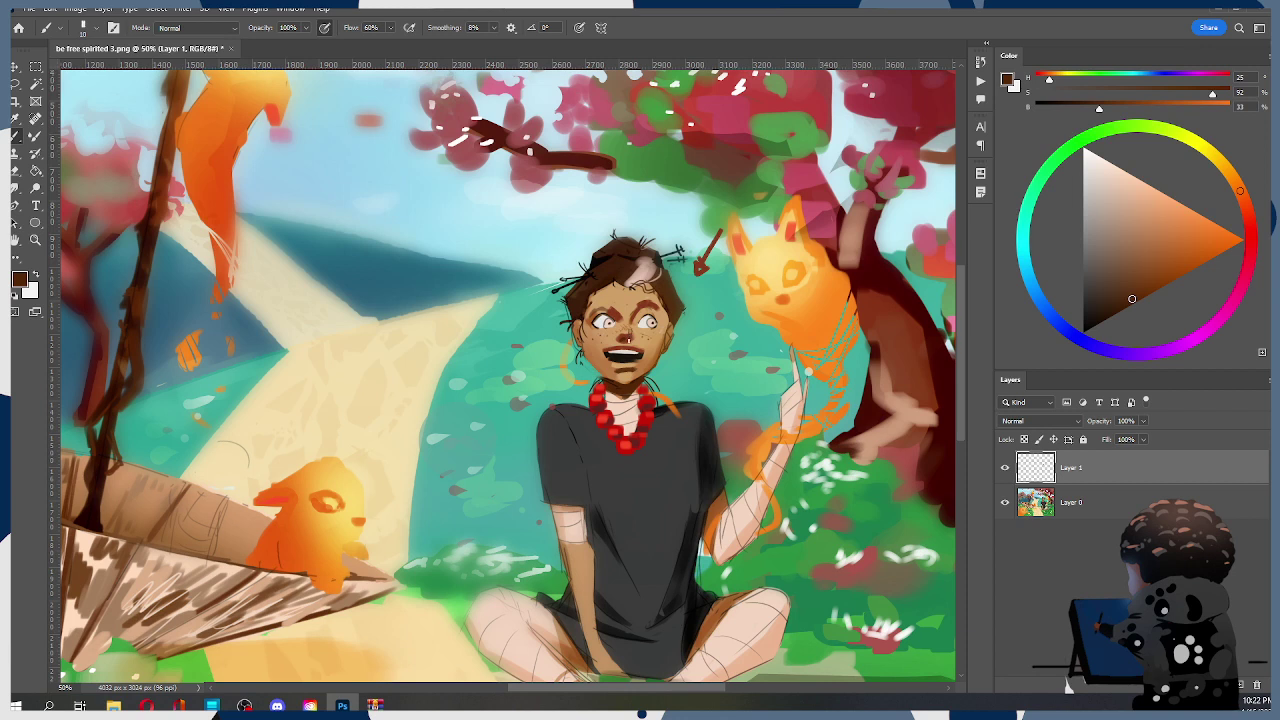
pyautogui.press(']')
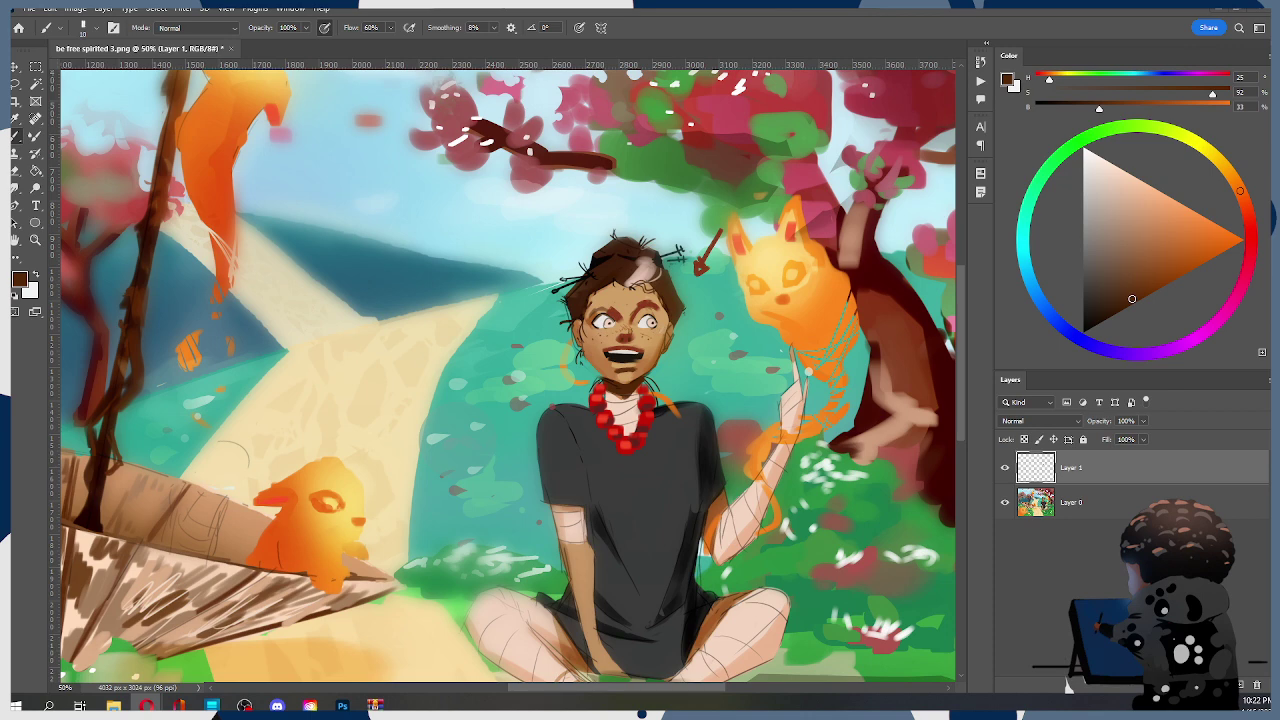
pyautogui.click(712, 30)
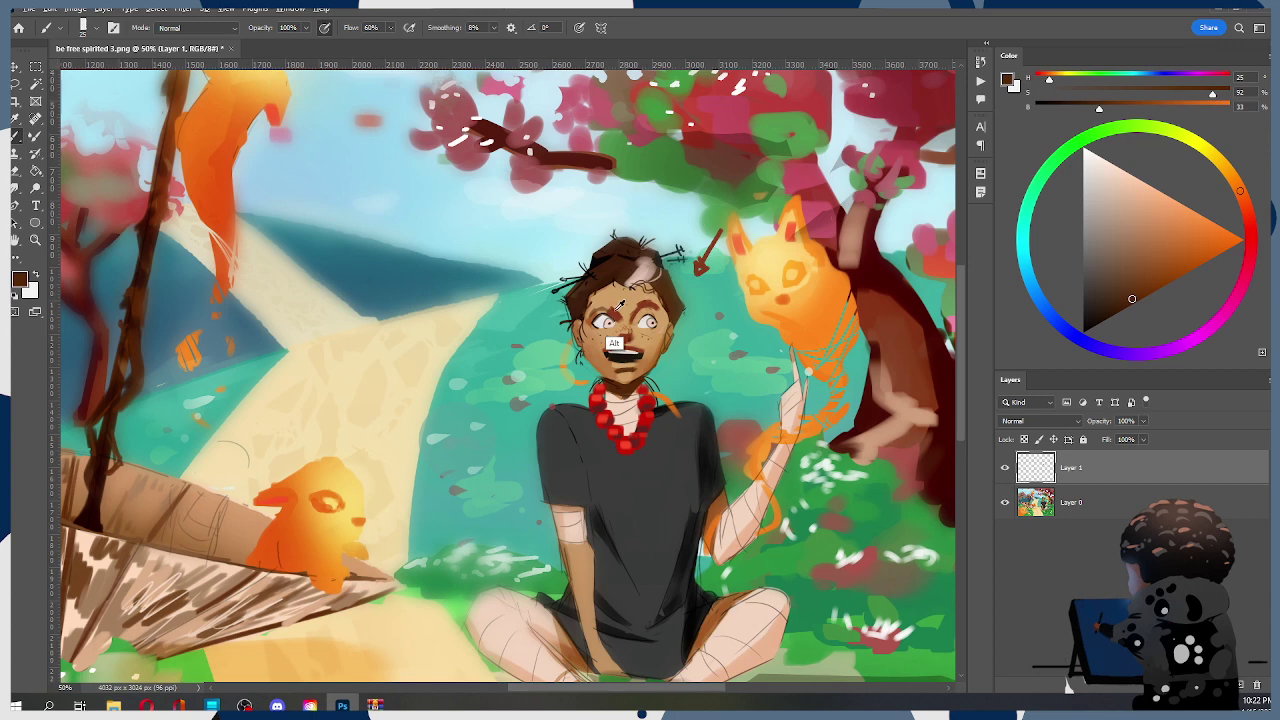
# Shade the left side of the face from temple to jaw in sampled reddish brown and pick up the skin tone
pyautogui.keyDown('alt'); pyautogui.click(603, 348); pyautogui.keyUp('alt')
pyautogui.press(']')
pyautogui.press(']')
pyautogui.moveTo(588, 336); pyautogui.dragTo(606, 372)
pyautogui.hotkey('ctrl', 'z')
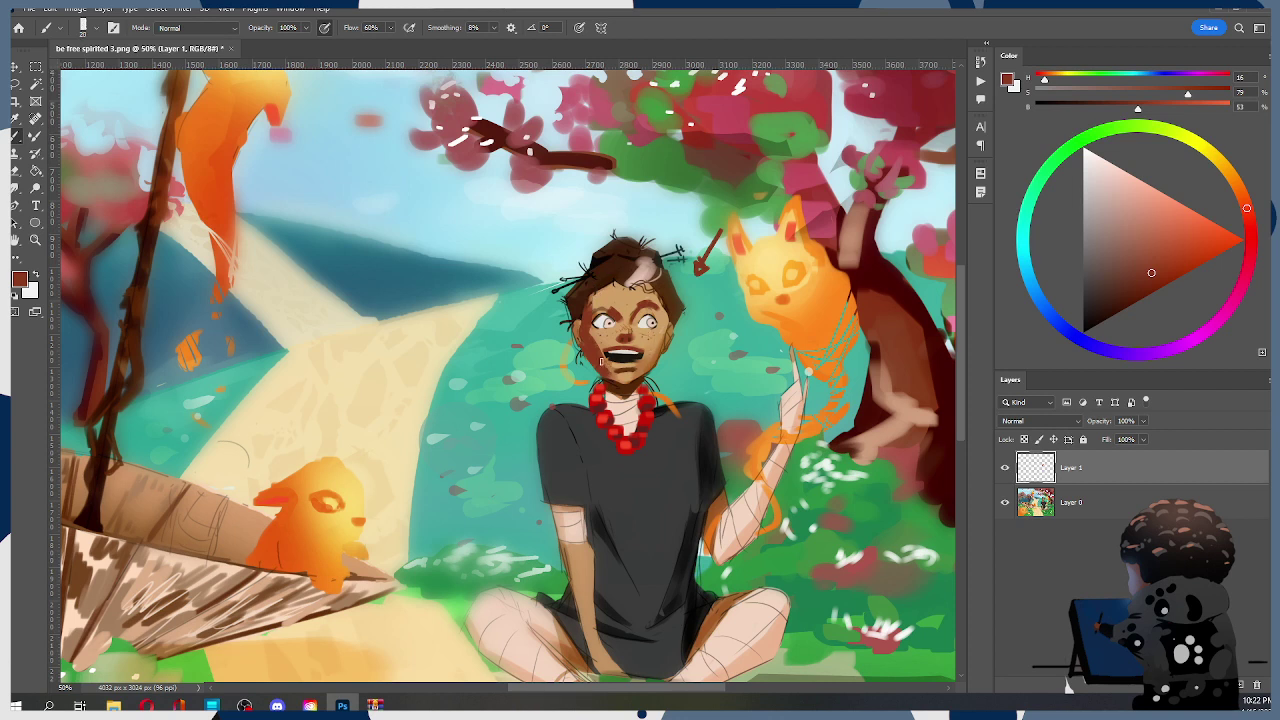
pyautogui.press('[')
pyautogui.press(']')
pyautogui.press('alt')
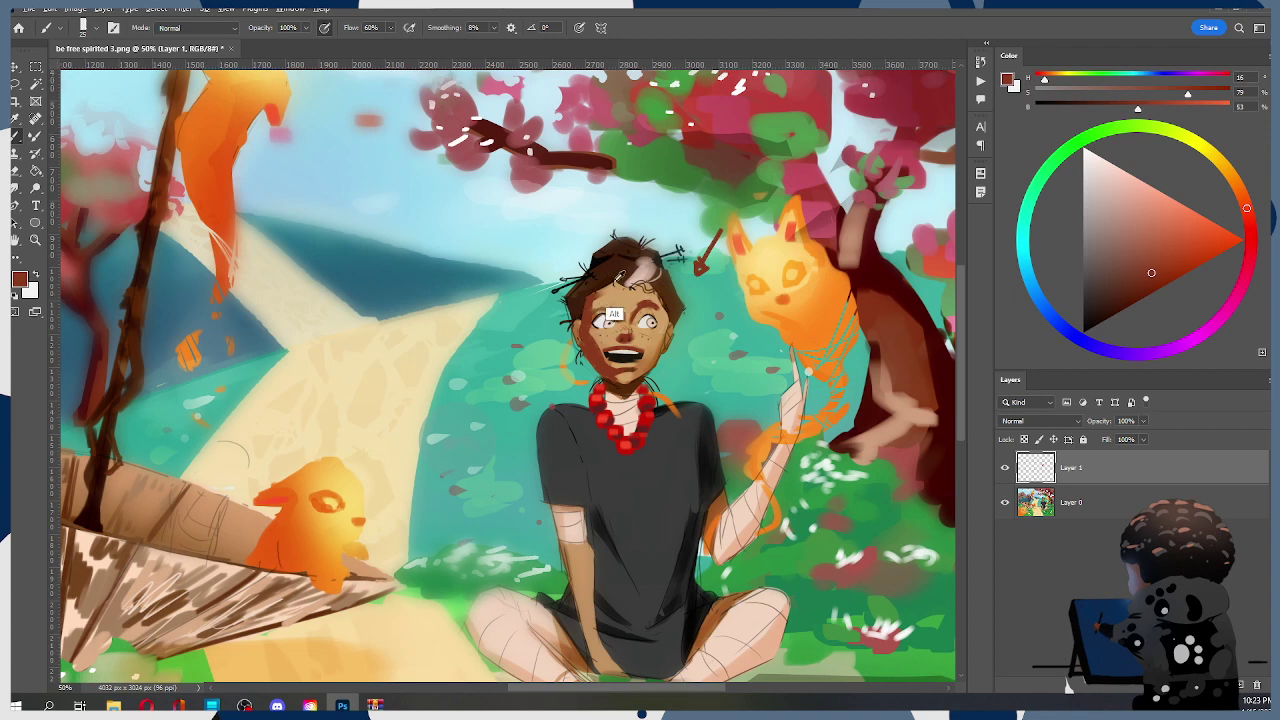
pyautogui.keyDown('alt'); pyautogui.click(620, 282); pyautogui.keyUp('alt')
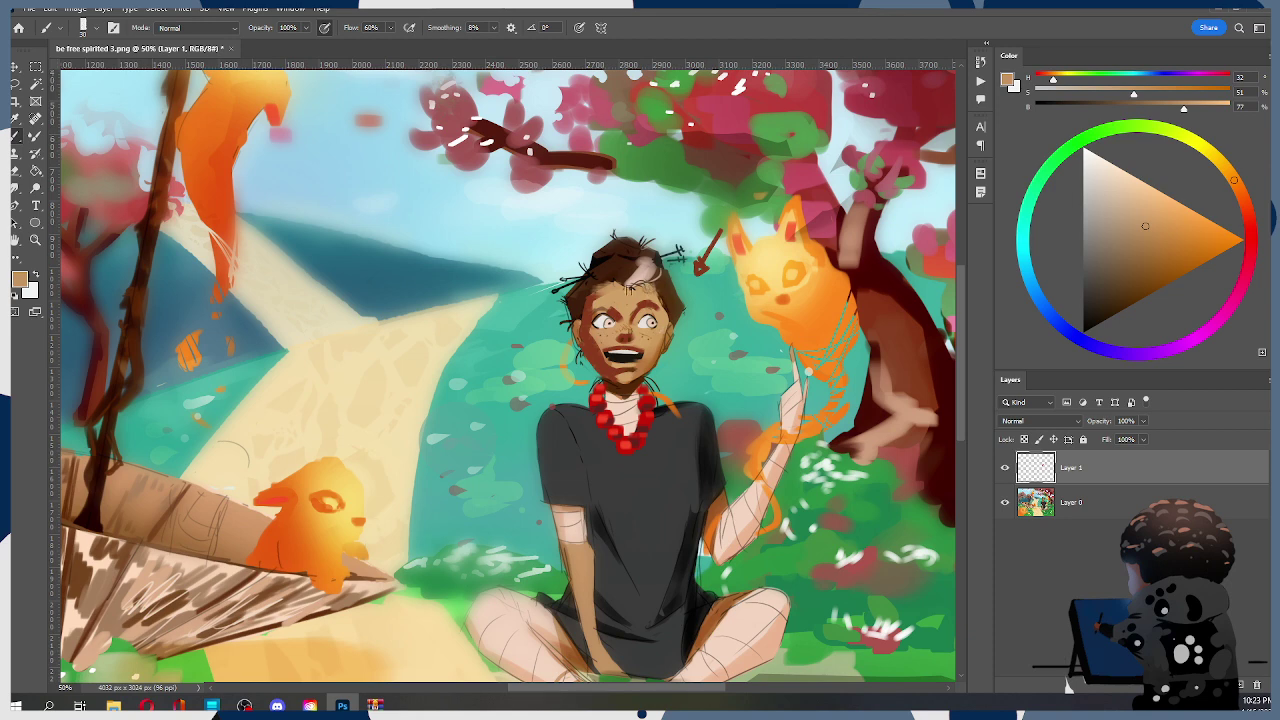
# Touch up the forehead and the shaded side of the face with sampled hair brown, skin tone and reddish brown
pyautogui.keyDown('alt'); pyautogui.click(604, 276); pyautogui.keyUp('alt')
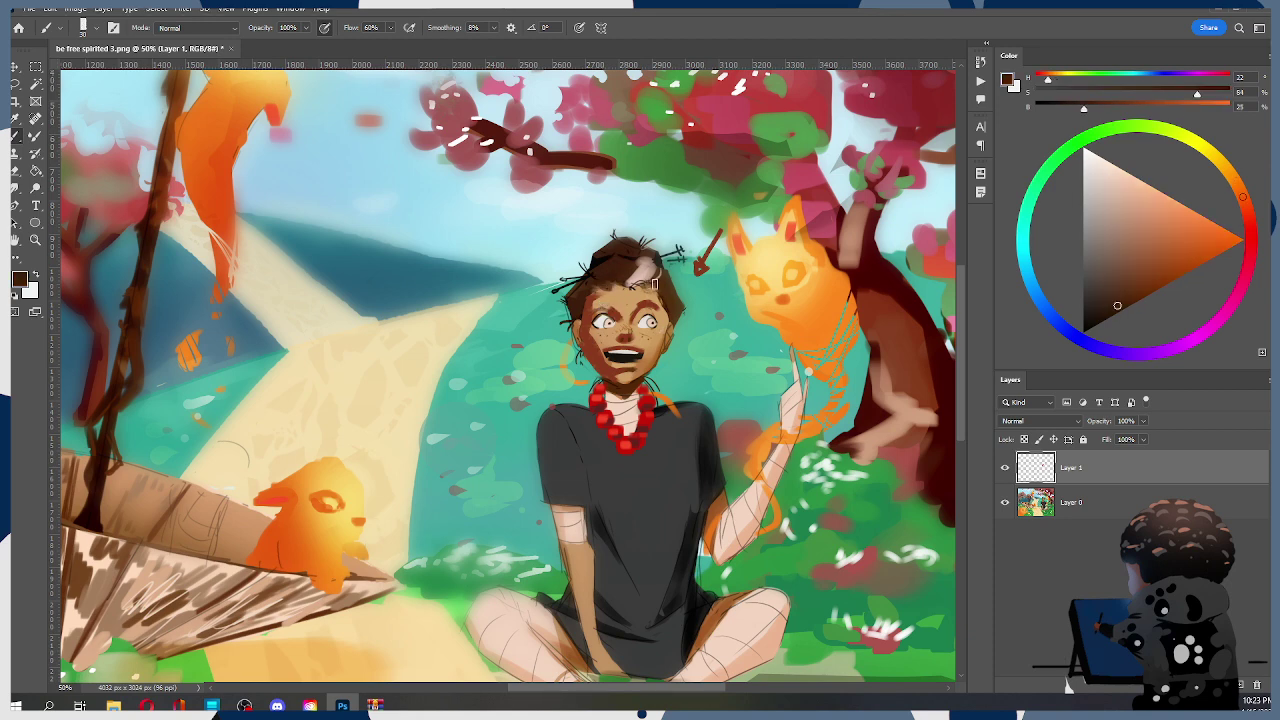
pyautogui.keyDown('alt'); pyautogui.click(614, 290); pyautogui.keyUp('alt')
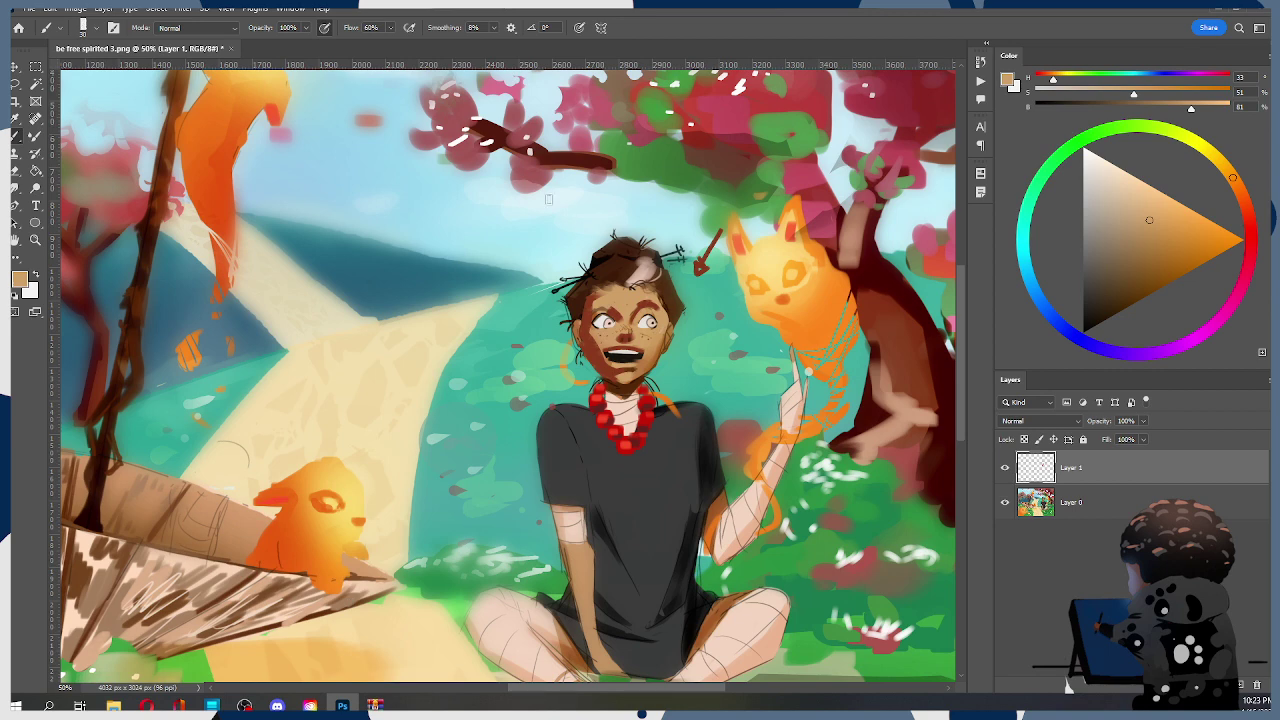
pyautogui.keyDown('alt'); pyautogui.click(604, 328); pyautogui.keyUp('alt')
pyautogui.press('alt')
pyautogui.keyDown('alt'); pyautogui.click(609, 367); pyautogui.keyUp('alt')
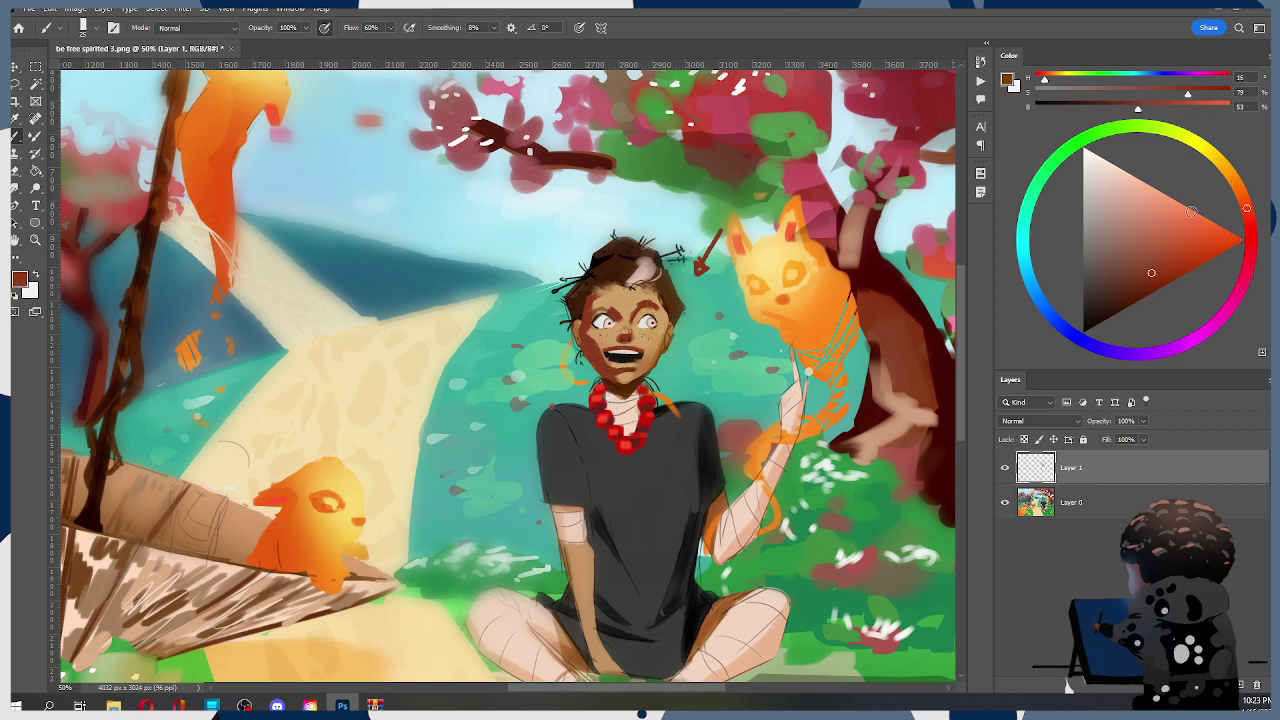
# Deepen the underside of the nose with dark red and near-black red details, using a small brush tip
pyautogui.click(1136, 300)
pyautogui.click(1249, 228)
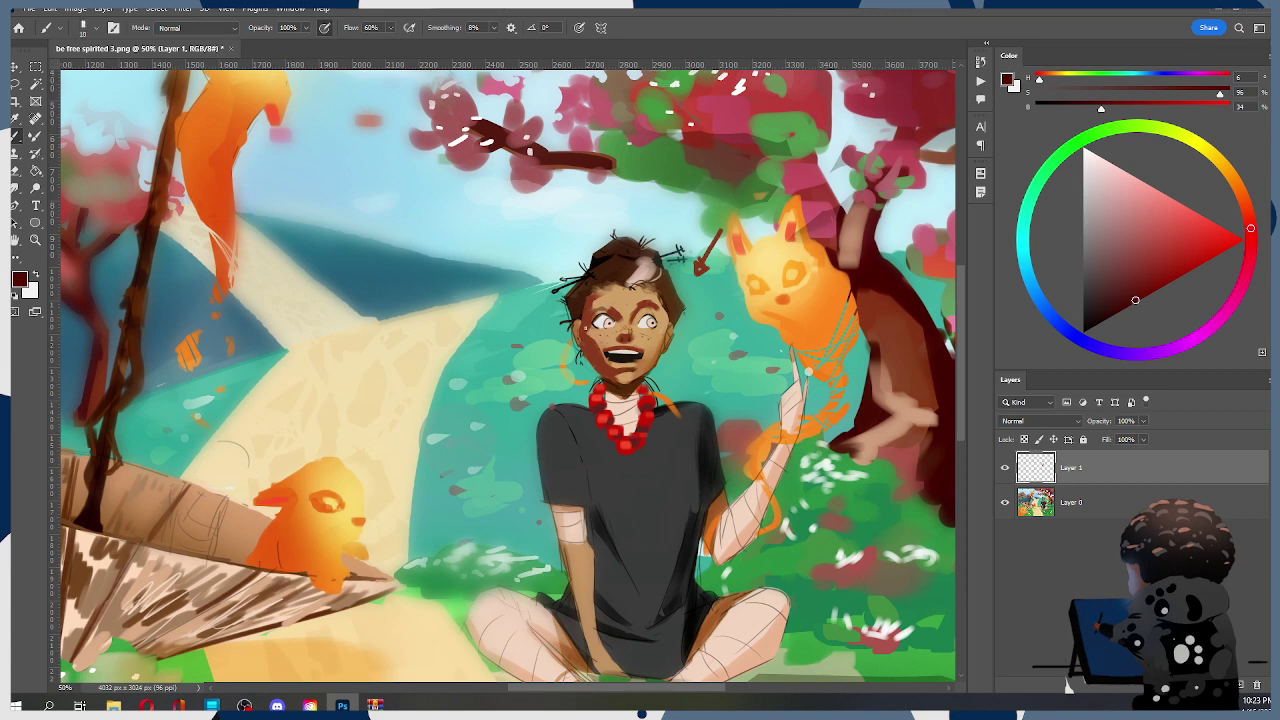
pyautogui.press(']')
pyautogui.press('[')
pyautogui.click(1107, 313)
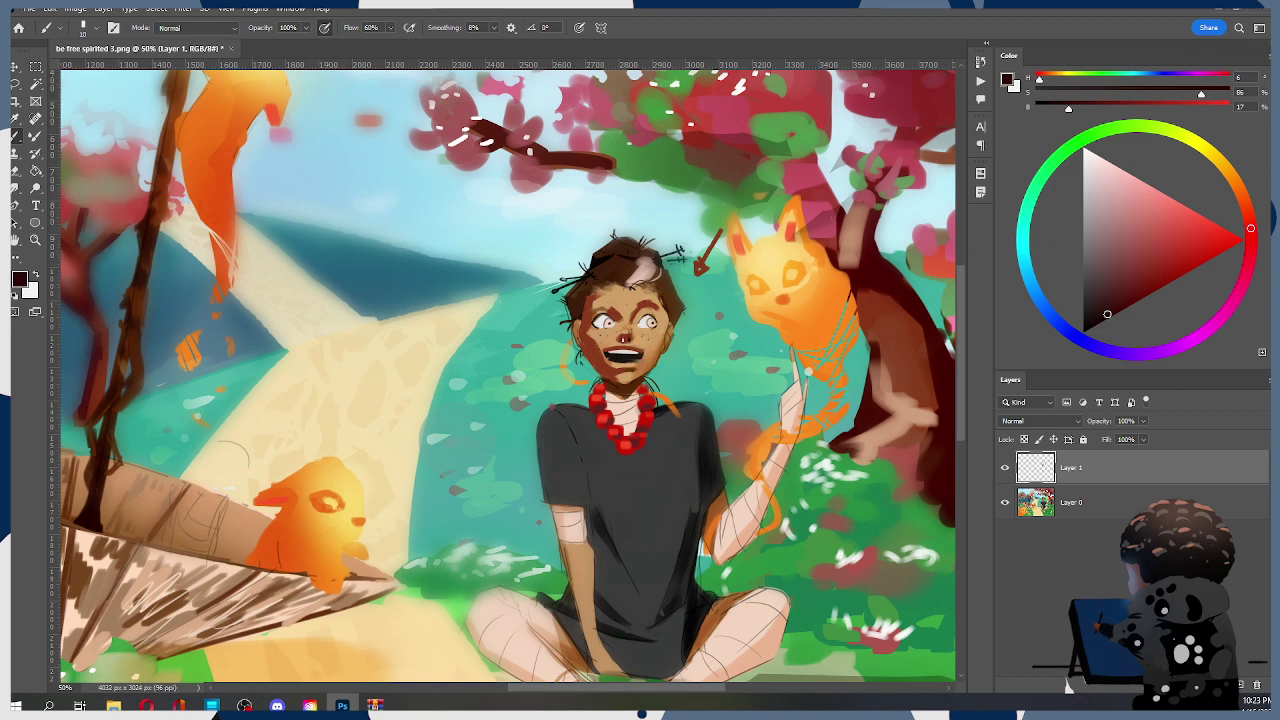
pyautogui.press(']')
# Refine the mouth, chin and cheek edges with sampled skin tone, near-black and reddish brown
pyautogui.keyDown('alt'); pyautogui.click(645, 378); pyautogui.keyUp('alt')
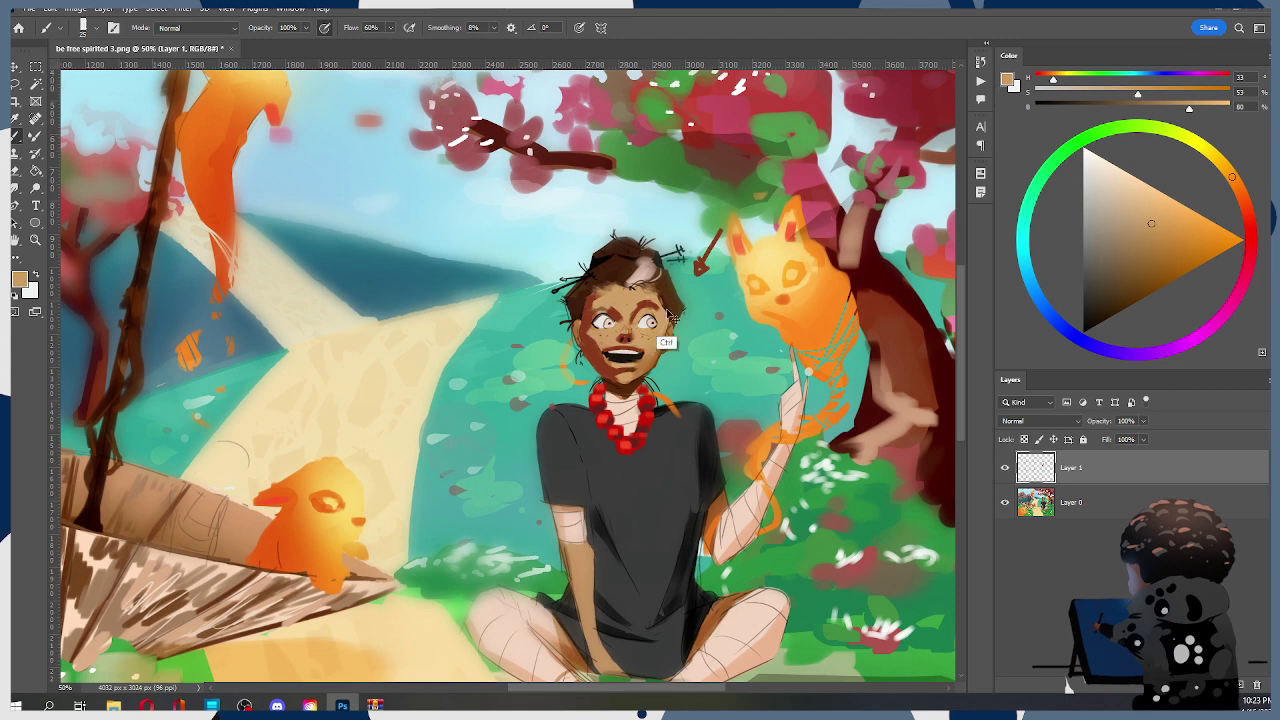
pyautogui.keyDown('alt'); pyautogui.click(640, 356); pyautogui.keyUp('alt')
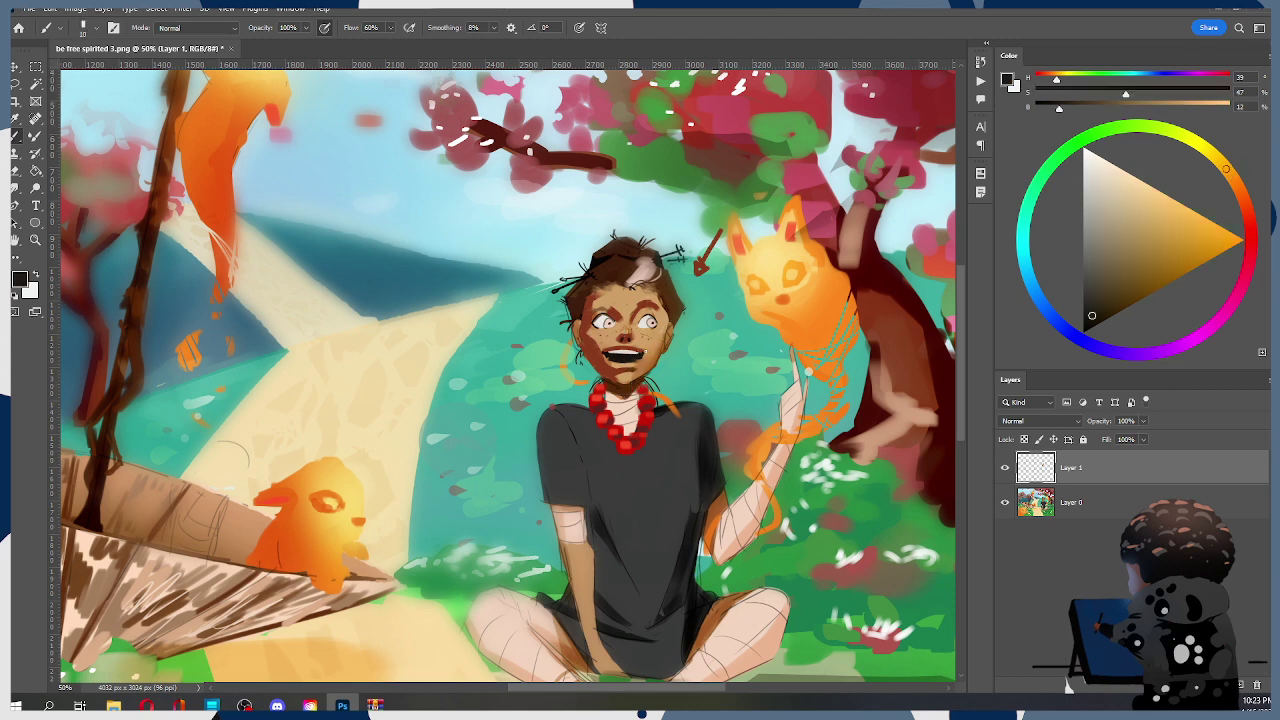
pyautogui.keyDown('alt'); pyautogui.click(648, 372); pyautogui.keyUp('alt')
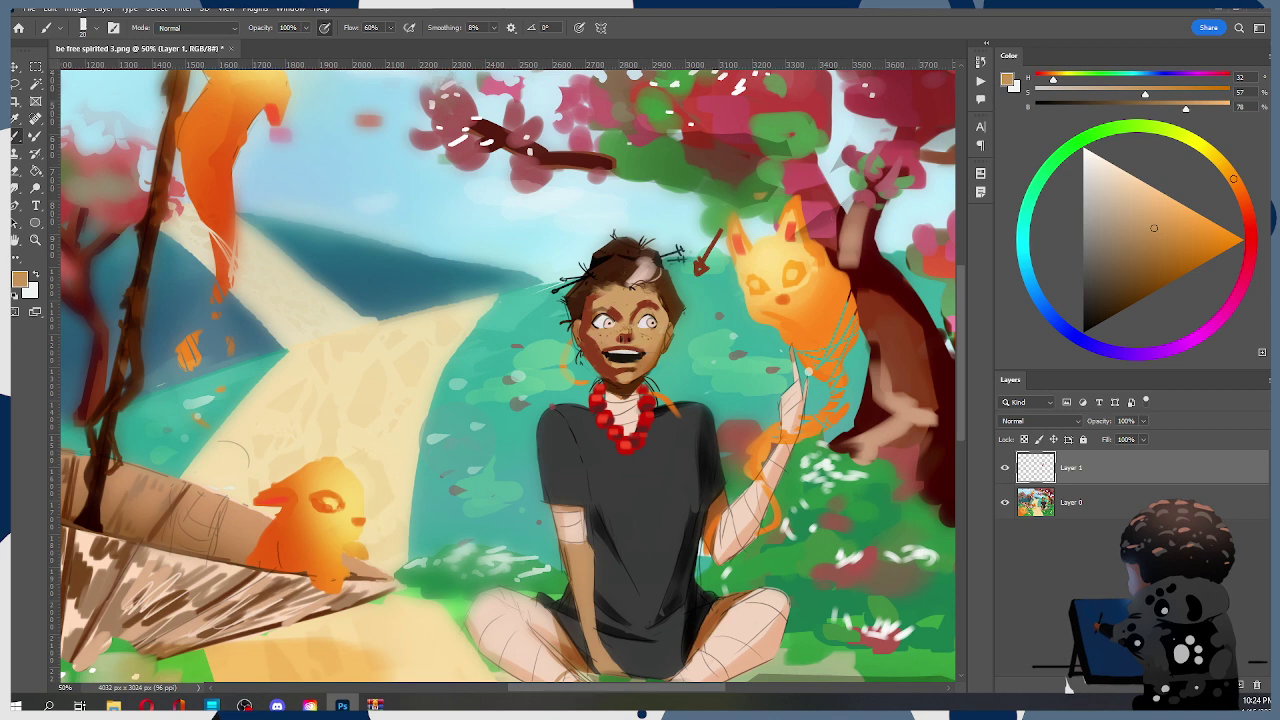
pyautogui.keyDown('alt'); pyautogui.click(600, 348); pyautogui.keyUp('alt')
pyautogui.moveTo(600, 347); pyautogui.dragTo(604, 346)
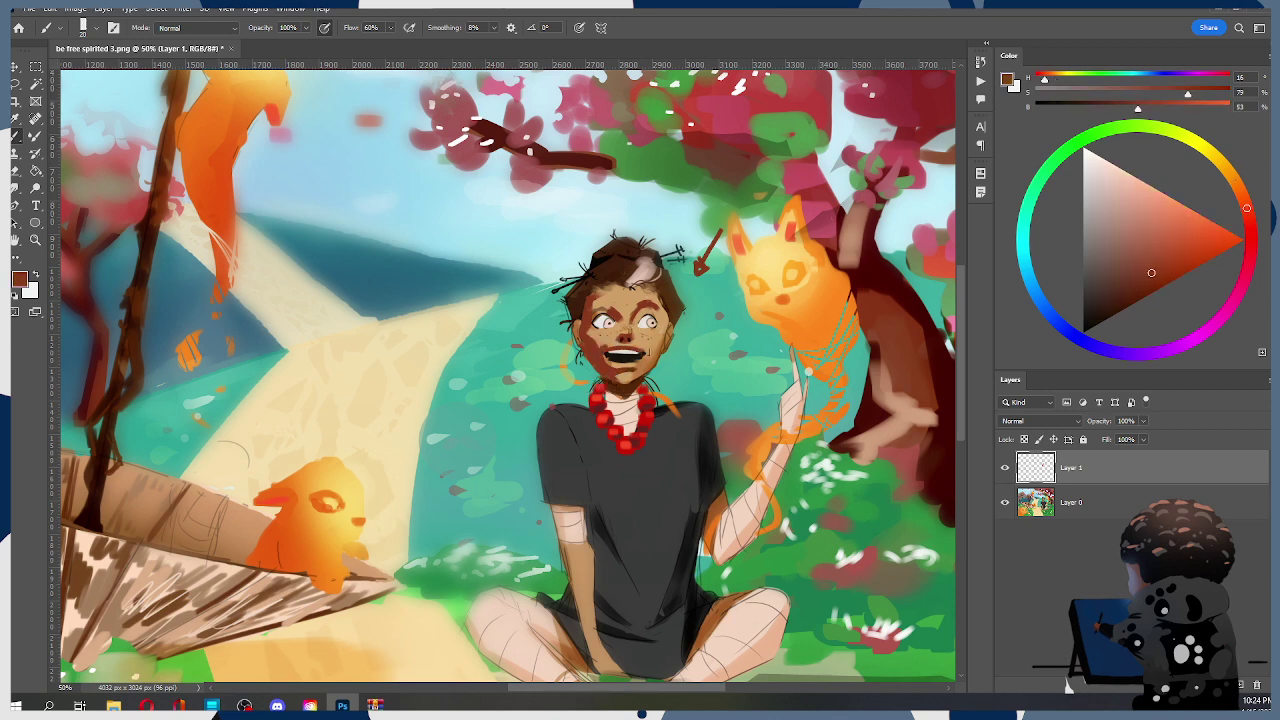
pyautogui.keyDown('alt'); pyautogui.click(651, 375); pyautogui.keyUp('alt')
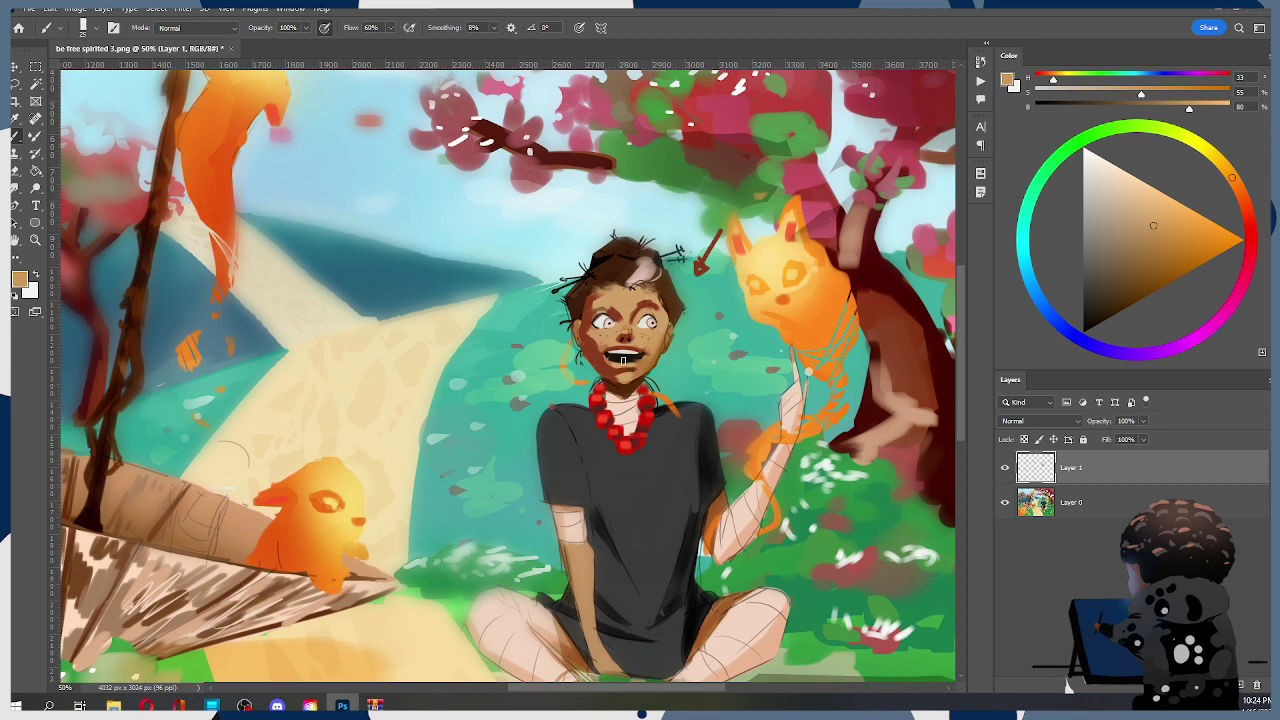
# Blend the shading edges across the face with the Smudge tool, alternating with small skin-tone Brush touch-ups
pyautogui.keyDown('alt'); pyautogui.click(621, 364); pyautogui.keyUp('alt')
pyautogui.press('[')
pyautogui.press('[')
pyautogui.press('r')
pyautogui.press(']')
pyautogui.press(']')
pyautogui.press(']')
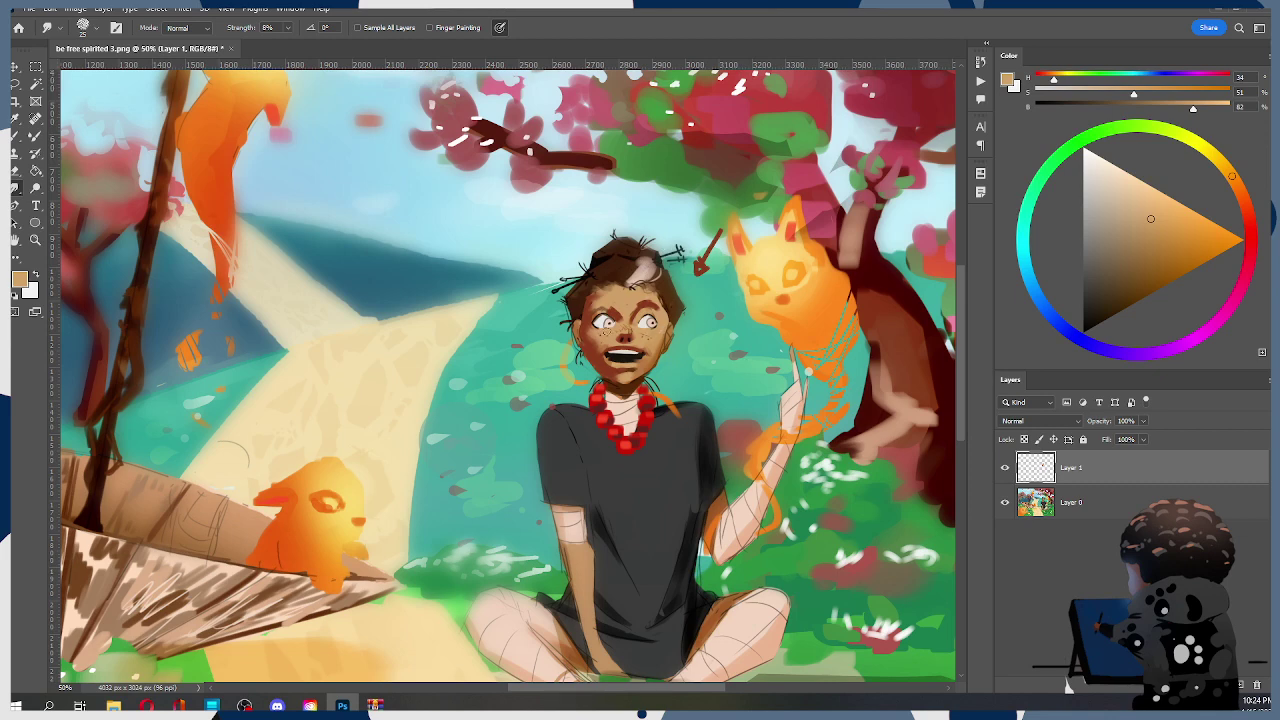
pyautogui.press('b')
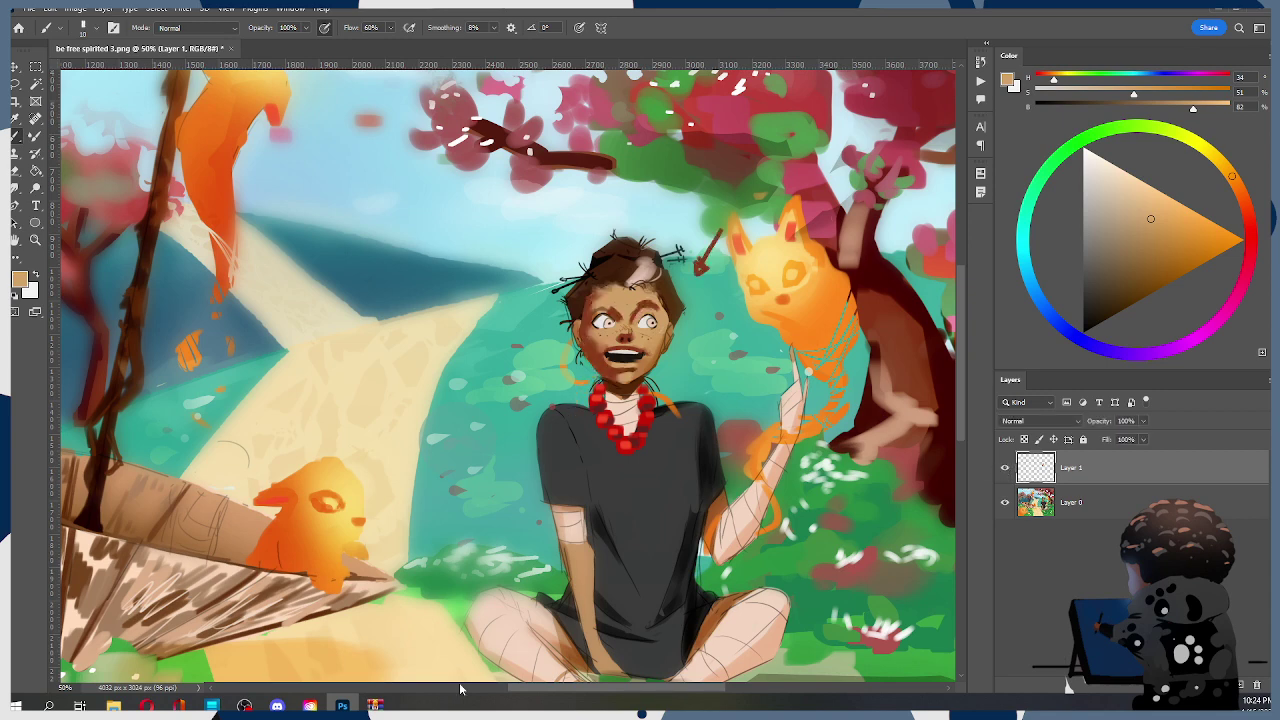
pyautogui.moveTo(463, 576); pyautogui.dragTo(549, 421)
pyautogui.press('r')
pyautogui.press(']')
pyautogui.press(']')
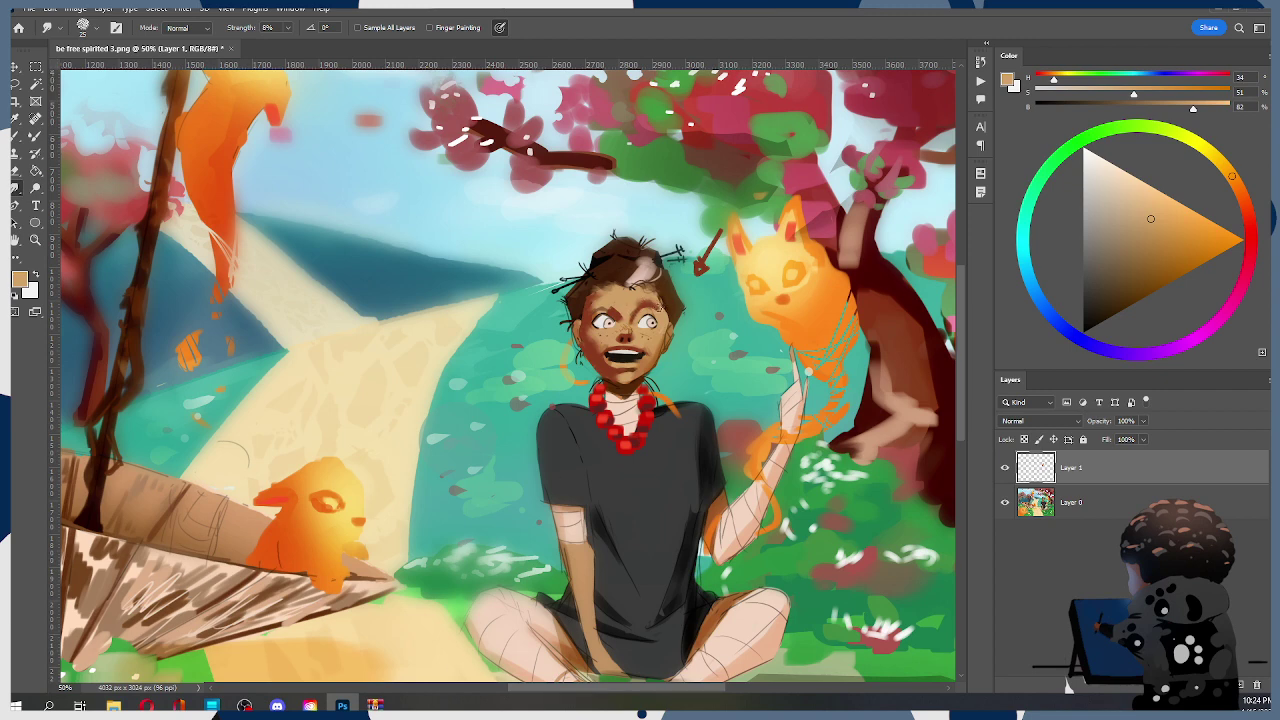
# Extend the reddish-brown shading around the brows and temple, correcting the edges with sampled skin tone
pyautogui.press('b')
pyautogui.keyDown('alt'); pyautogui.click(638, 300); pyautogui.keyUp('alt')
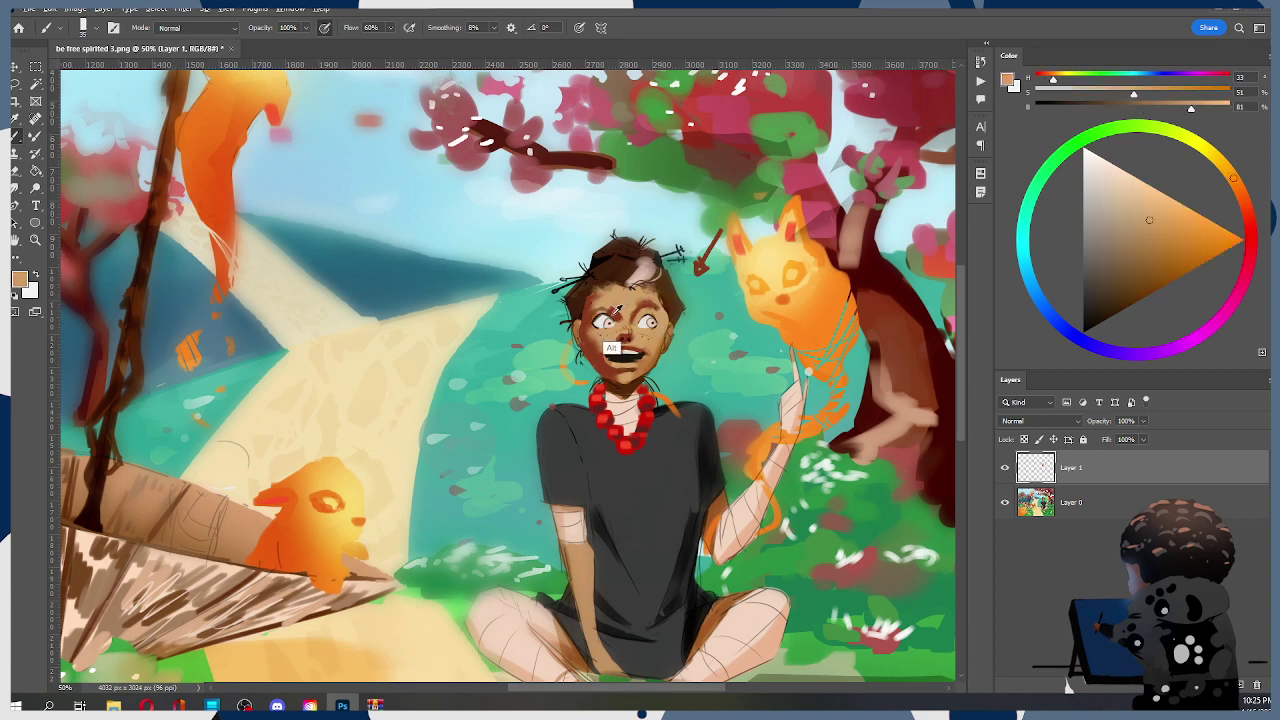
pyautogui.keyDown('alt'); pyautogui.click(659, 303); pyautogui.keyUp('alt')
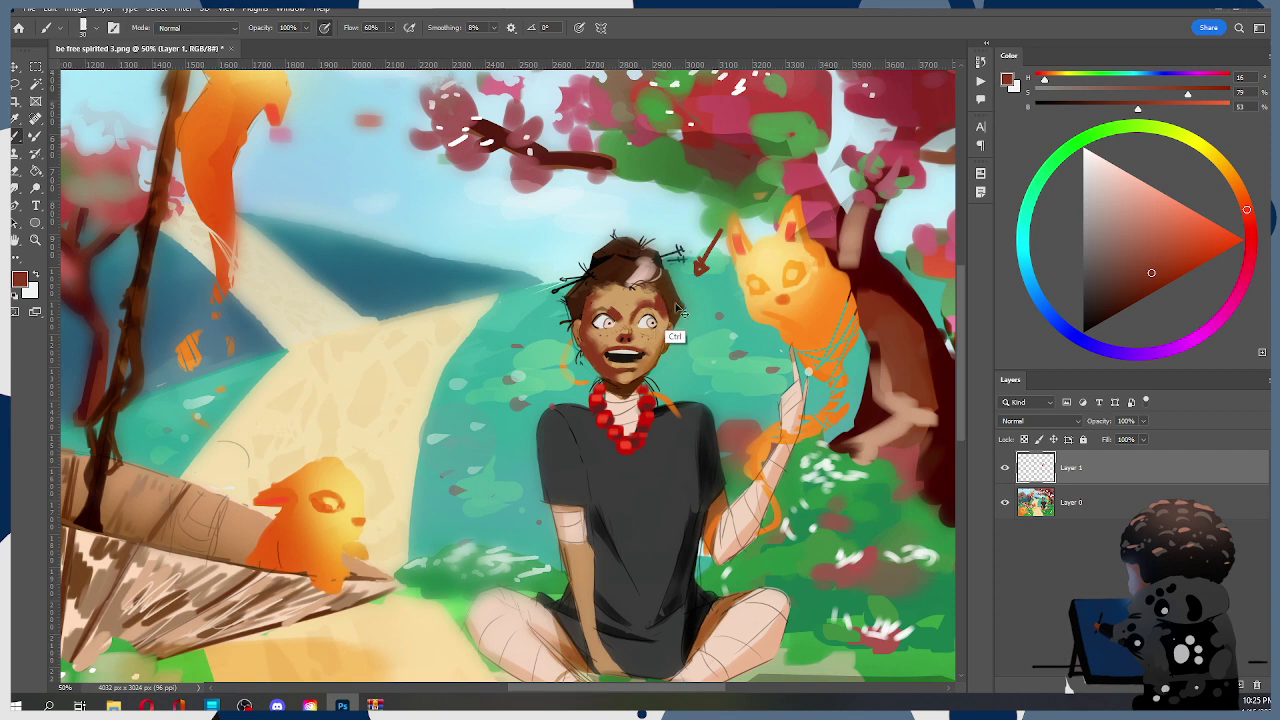
pyautogui.press('ctrl')
pyautogui.press('ctrl')
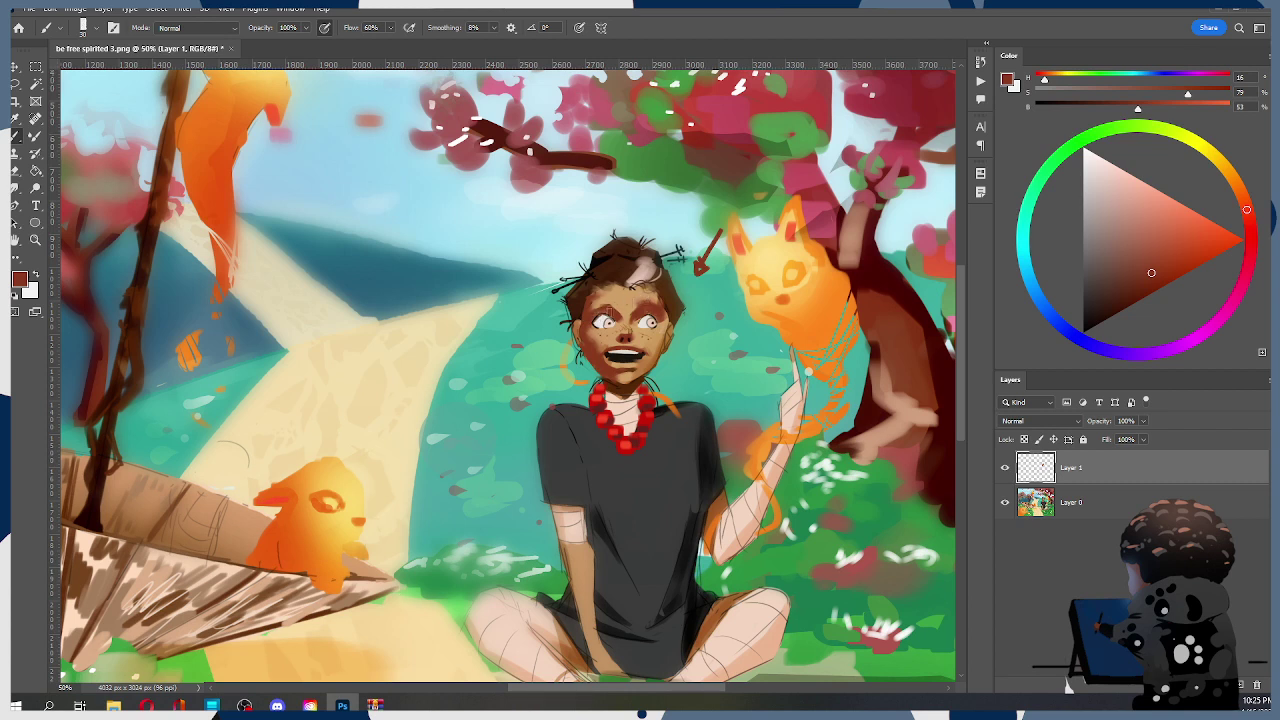
# Cover the whites of both eyes with a translucent reddish-brown wash using a larger brush, and sample the skin tone
pyautogui.press(']')
pyautogui.press(']')
pyautogui.press(']')
pyautogui.press(']')
pyautogui.moveTo(596, 322); pyautogui.dragTo(610, 322)
pyautogui.hotkey('ctrl', 'z')
pyautogui.moveTo(598, 322)
pyautogui.mouseDown()
pyautogui.moveTo(660, 318)
pyautogui.moveTo(612, 314)
pyautogui.mouseUp()
pyautogui.keyDown('alt'); pyautogui.click(598, 332); pyautogui.keyUp('alt')
pyautogui.press('[')
pyautogui.press('[')
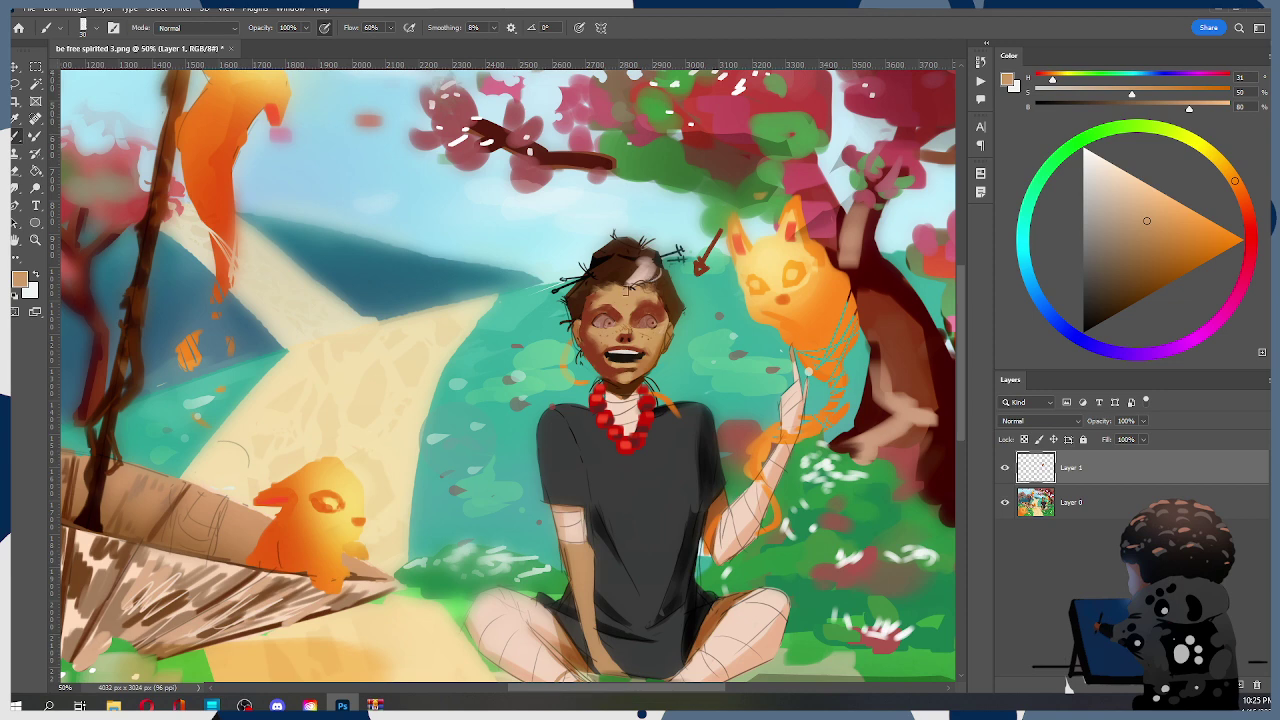
# Switch to the air brush 2.0 preset and mix a pale cyan of hue 189, saturation 36 and brightness 96
pyautogui.rightClick(626, 291)
pyautogui.click(711, 409)
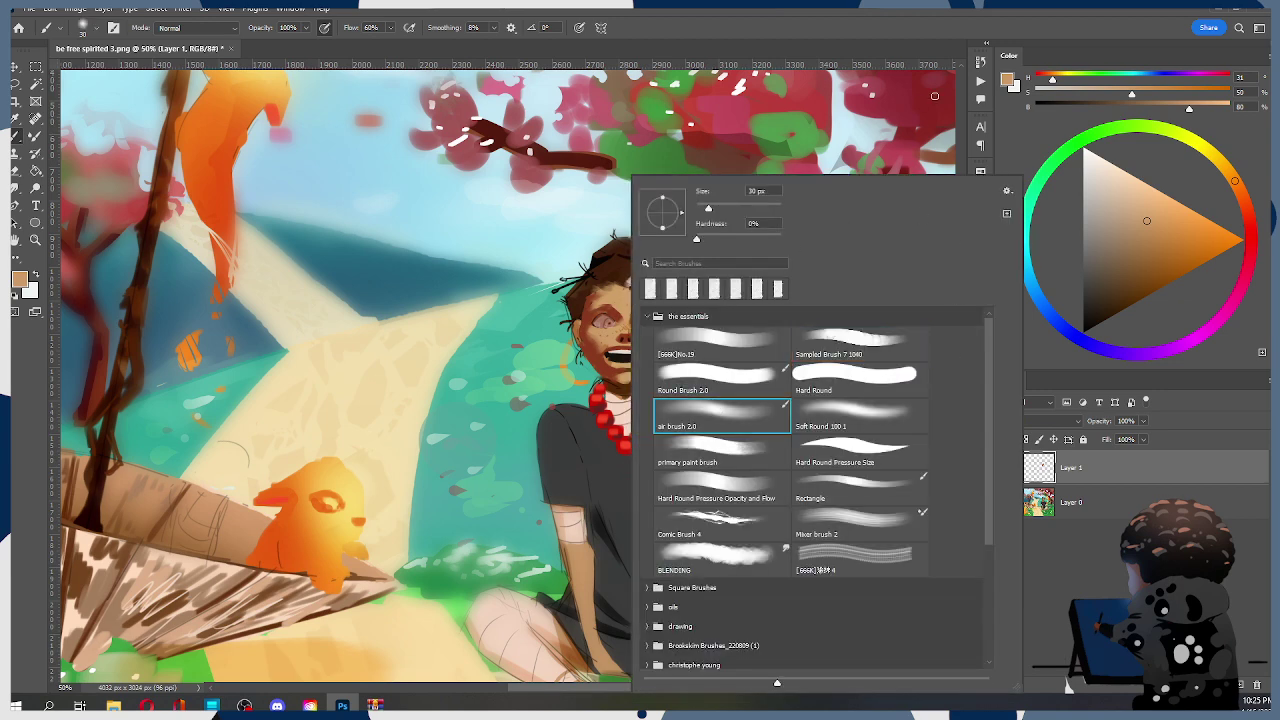
pyautogui.press('Return')
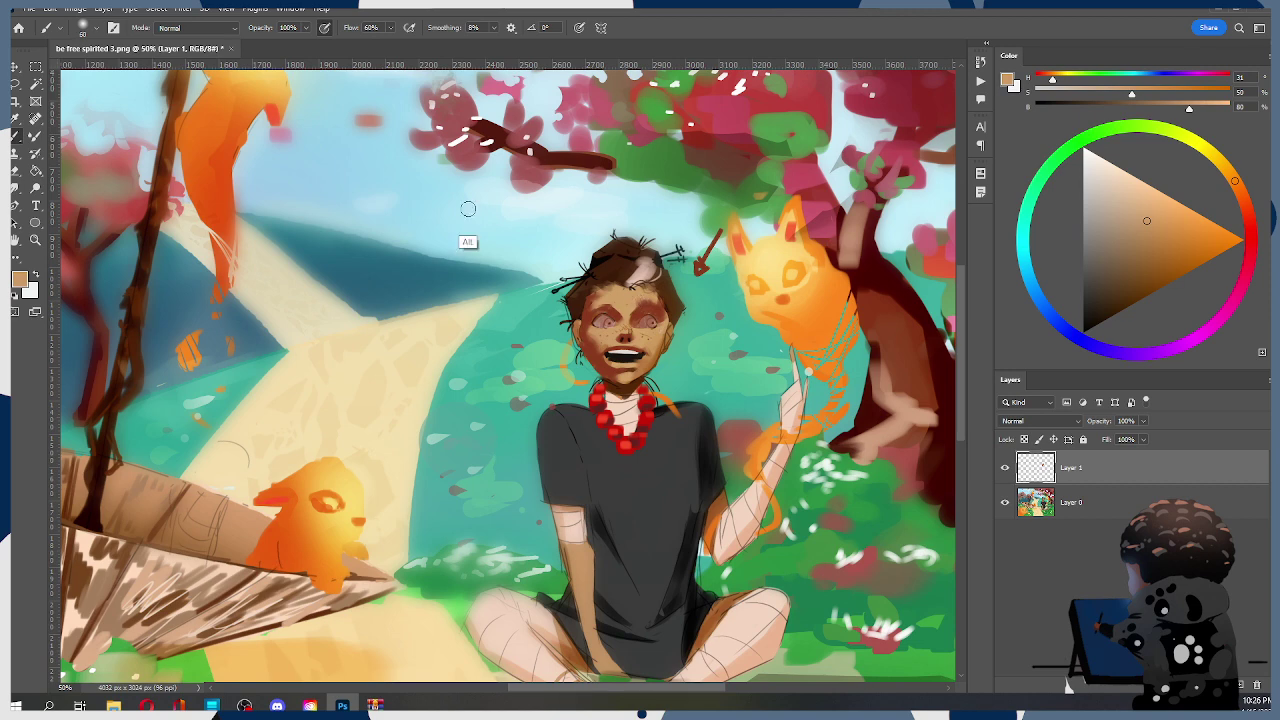
pyautogui.keyDown('alt'); pyautogui.click(550, 219); pyautogui.keyUp('alt')
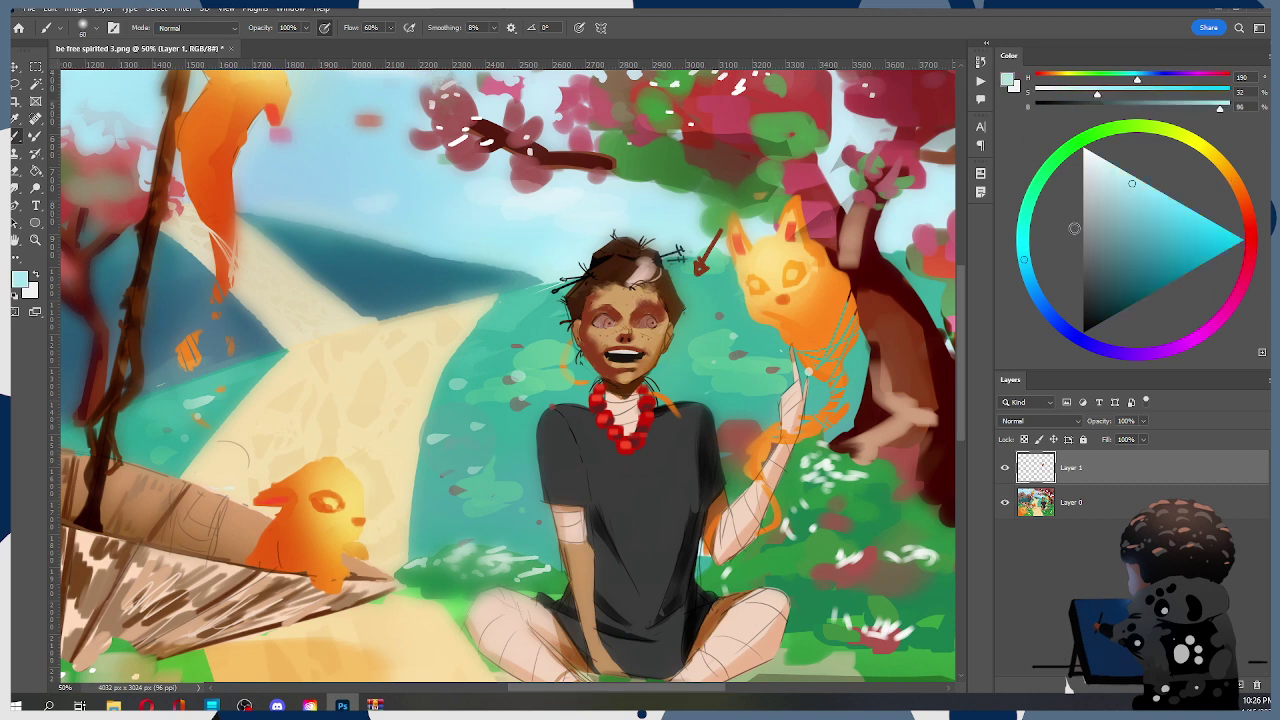
pyautogui.click(1031, 283)
pyautogui.click(1169, 206)
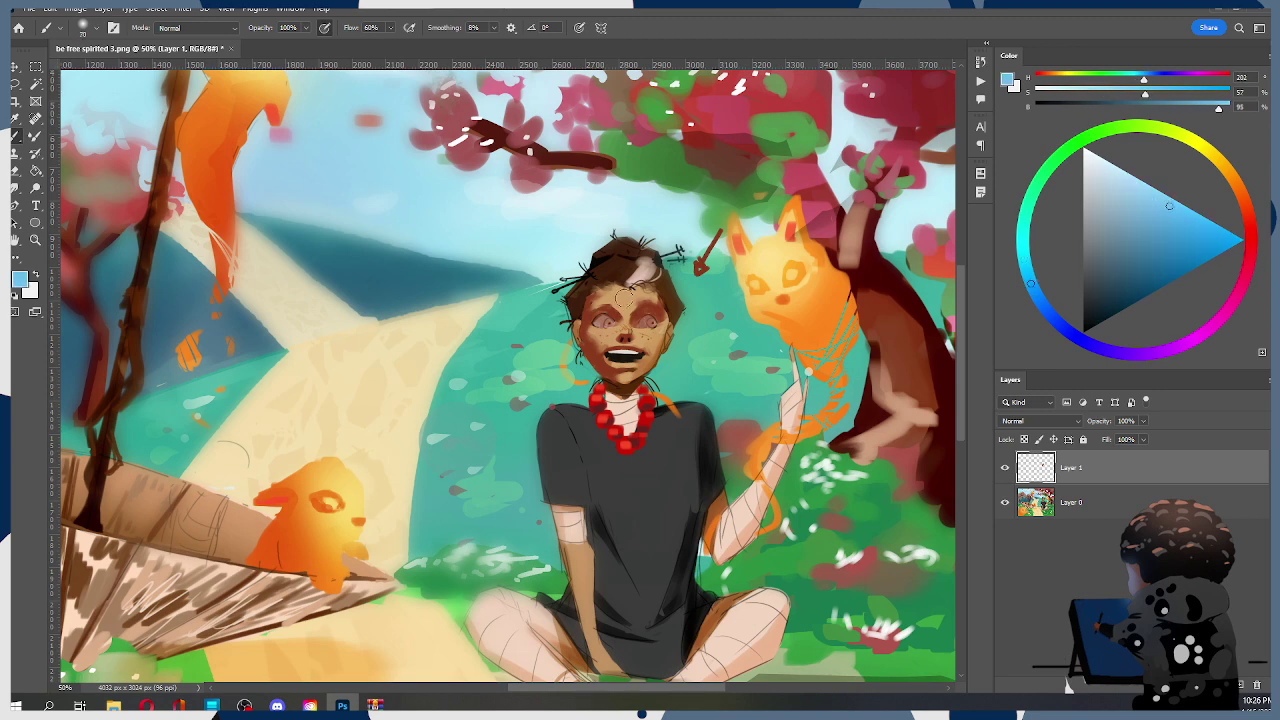
pyautogui.press('[')
pyautogui.click(1116, 180)
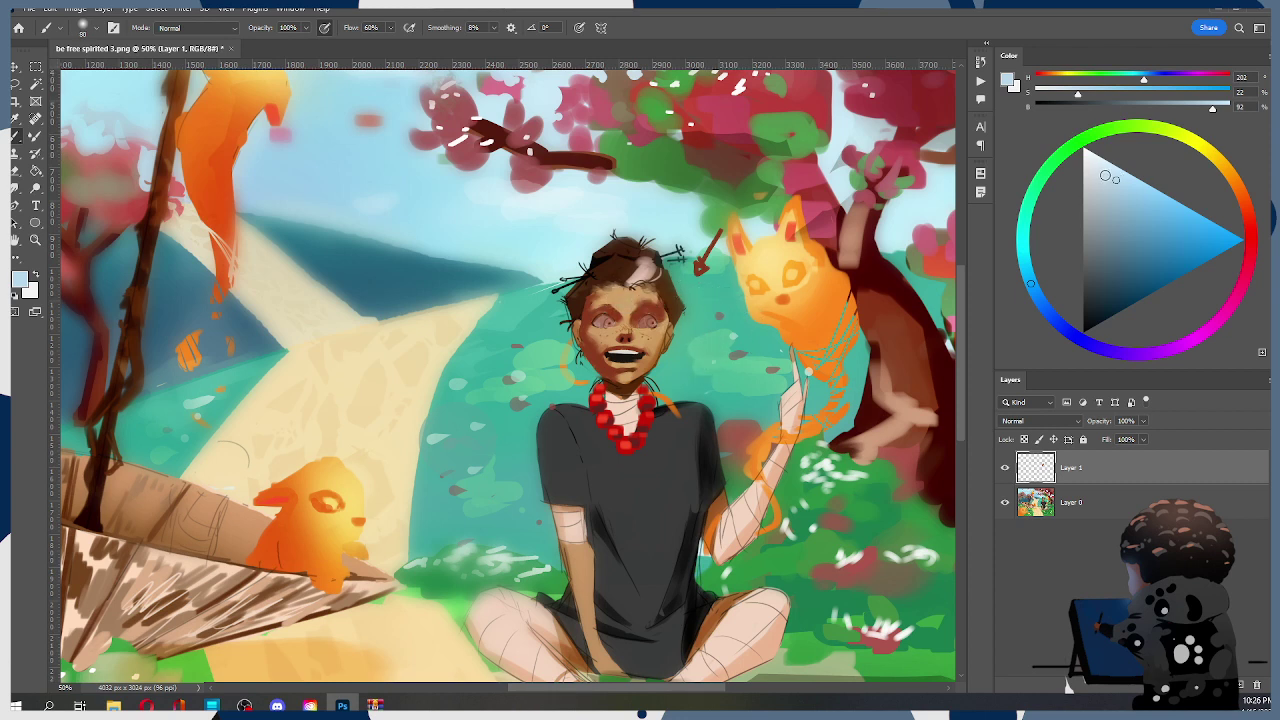
pyautogui.click(1028, 264)
pyautogui.click(1138, 188)
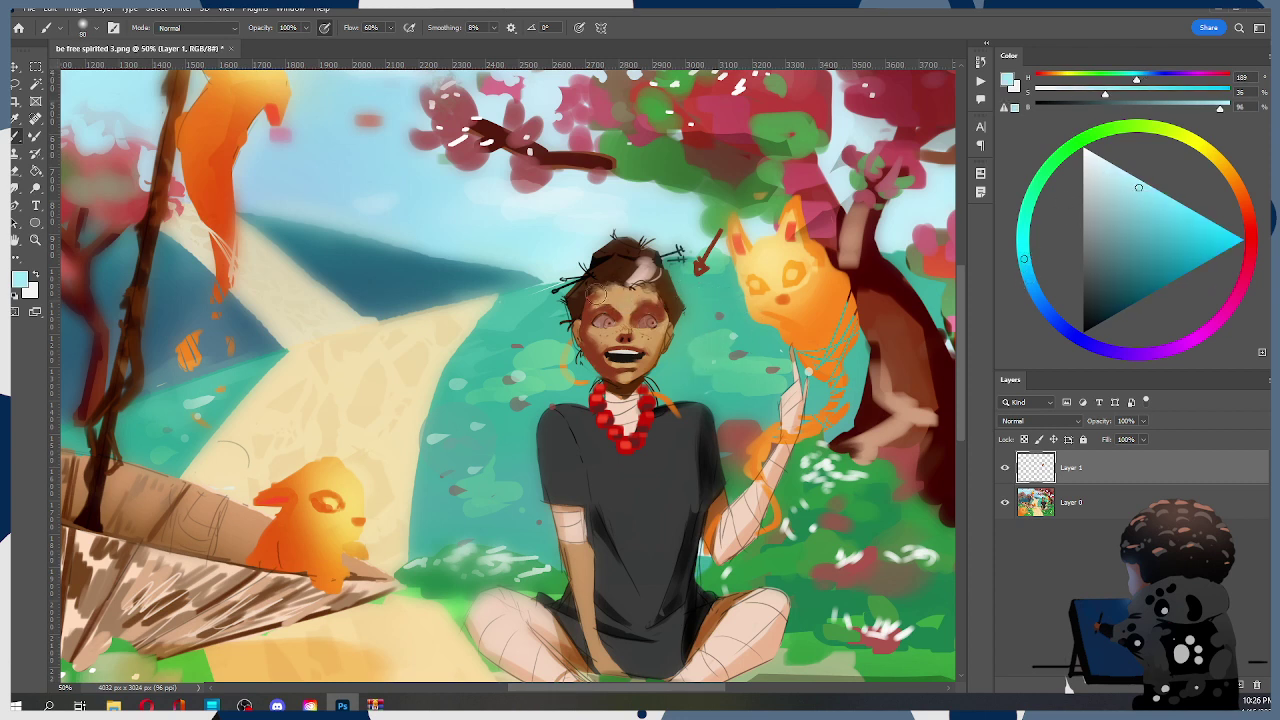
# Airbrush a soft cyan tint over the forehead and cheeks, undoing the excess strokes and reducing the brush size
pyautogui.moveTo(661, 289)
pyautogui.mouseDown()
pyautogui.moveTo(641, 340)
pyautogui.moveTo(692, 319)
pyautogui.moveTo(650, 350)
pyautogui.mouseUp()
pyautogui.hotkey('ctrl', 'z')
pyautogui.hotkey('ctrl', 'z')
pyautogui.press('[')
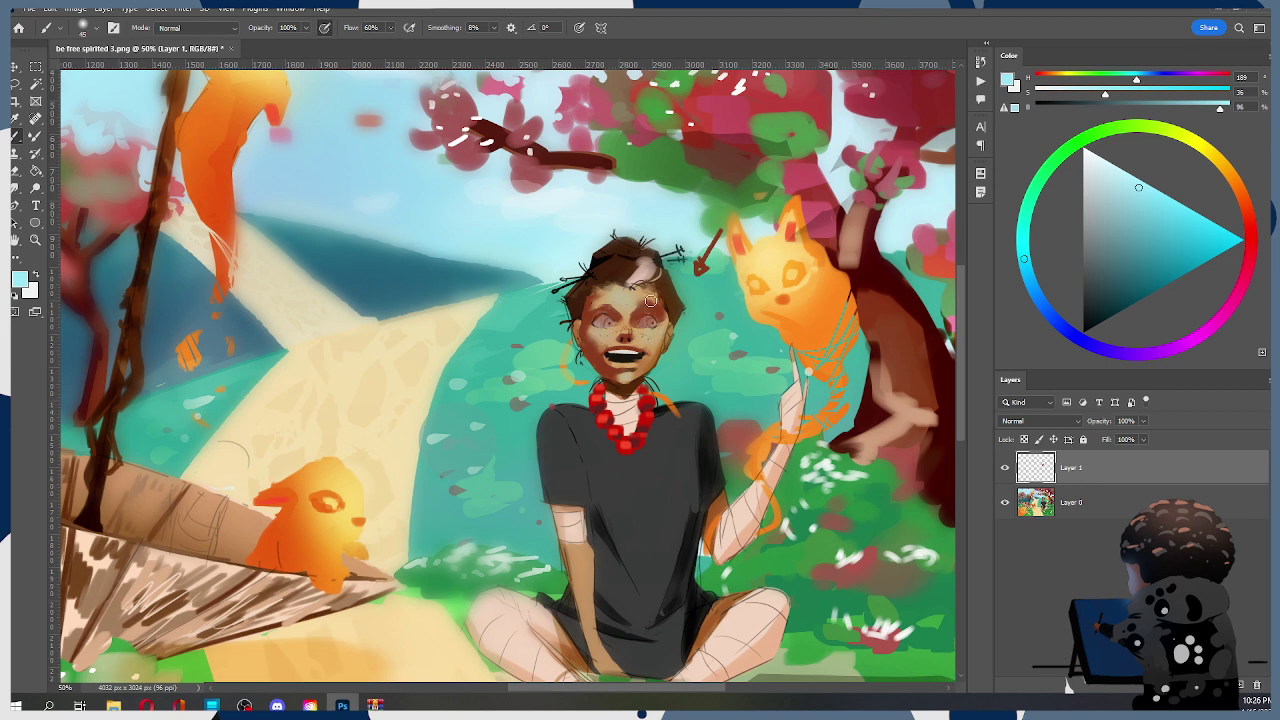
# Airbrush a coral-red blush over the nose and cheeks with hue 7, saturation 69 and brightness 92
pyautogui.click(1246, 209)
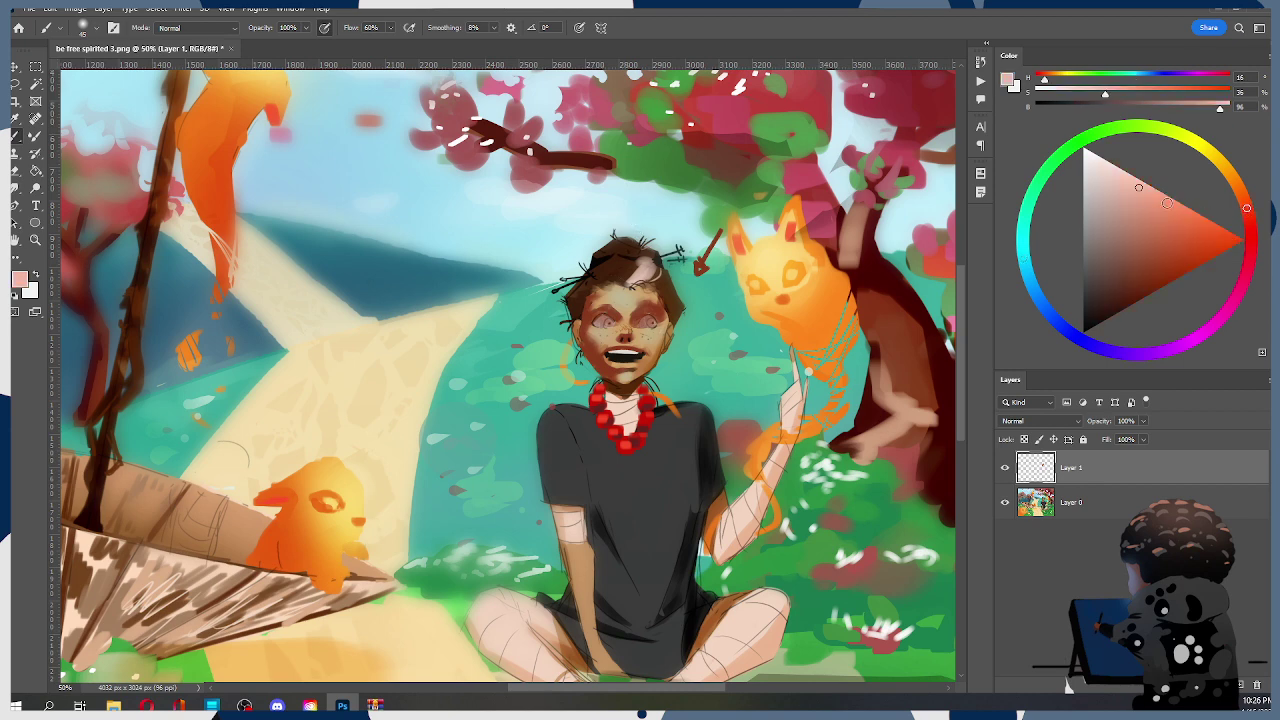
pyautogui.click(1251, 225)
pyautogui.moveTo(1200, 225)
pyautogui.mouseDown()
pyautogui.moveTo(1172, 209)
pyautogui.moveTo(1185, 220)
pyautogui.mouseUp()
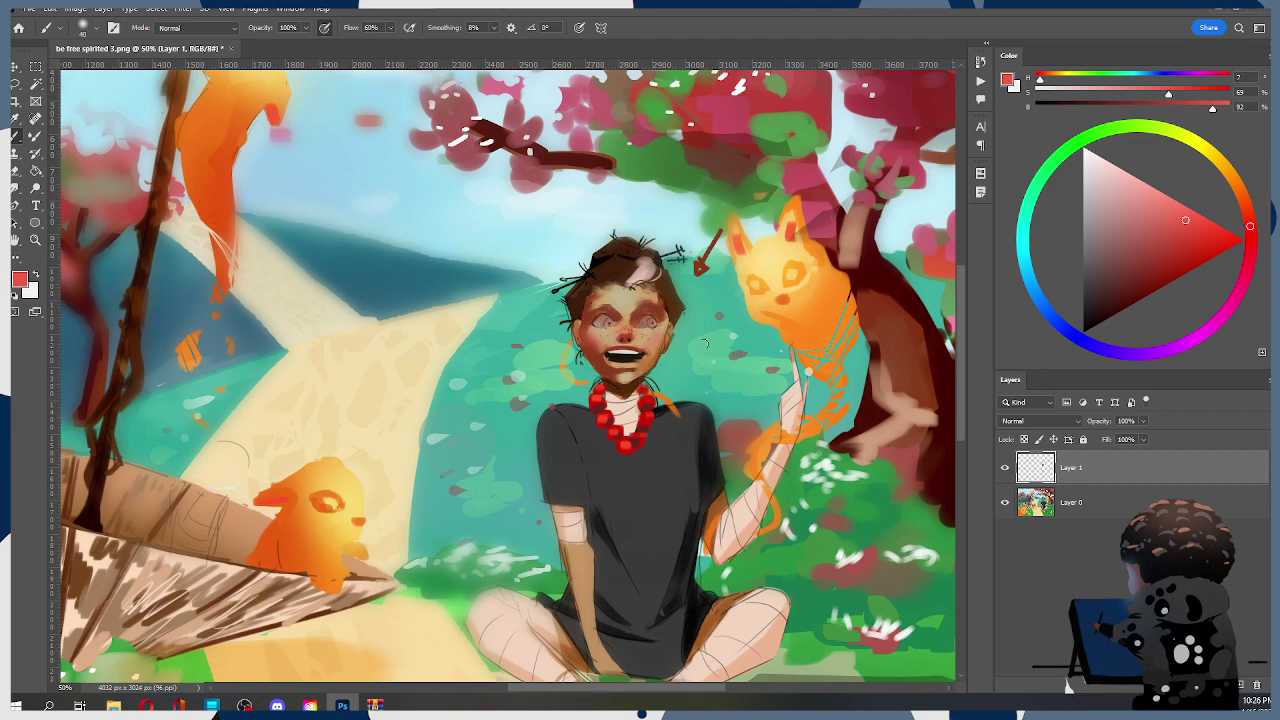
# Repaint both eyebrows in dark brown sampled from the hair, using a different brush preset with a small tip
pyautogui.press('z')
pyautogui.keyDown('alt'); pyautogui.click(631, 357); pyautogui.keyUp('alt')
pyautogui.click(659, 319)
pyautogui.click(656, 320)
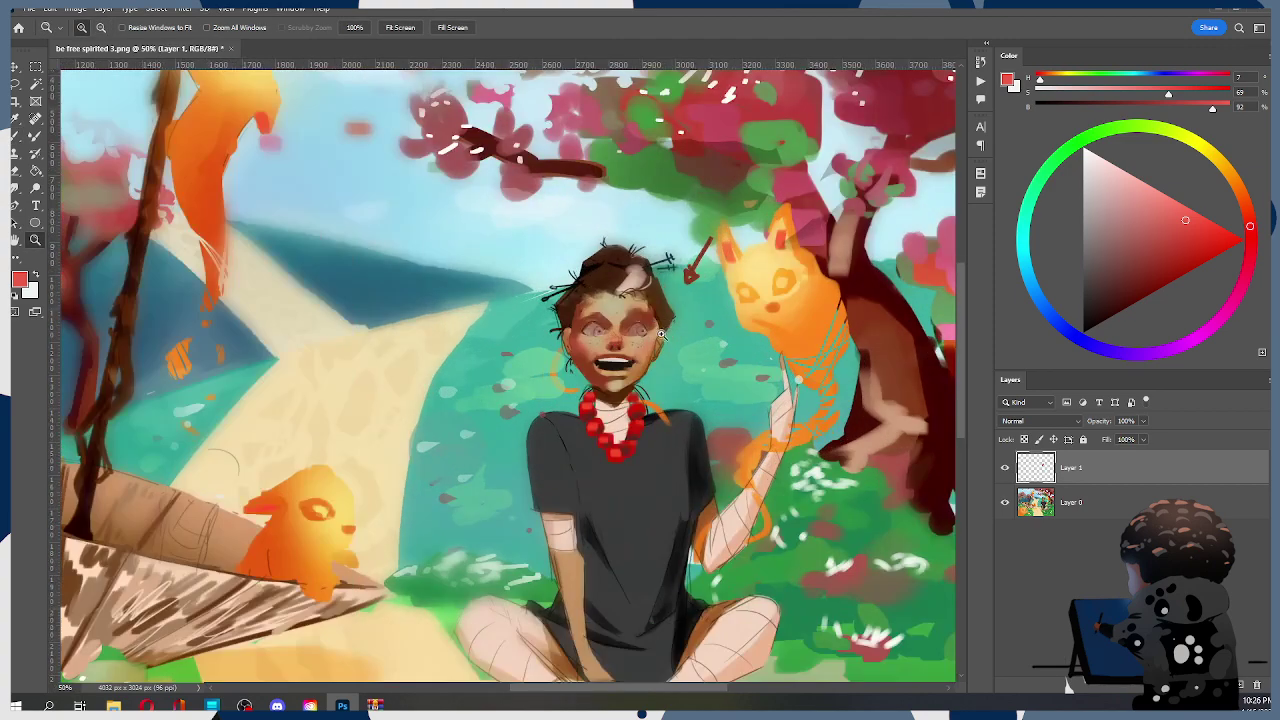
pyautogui.press('b')
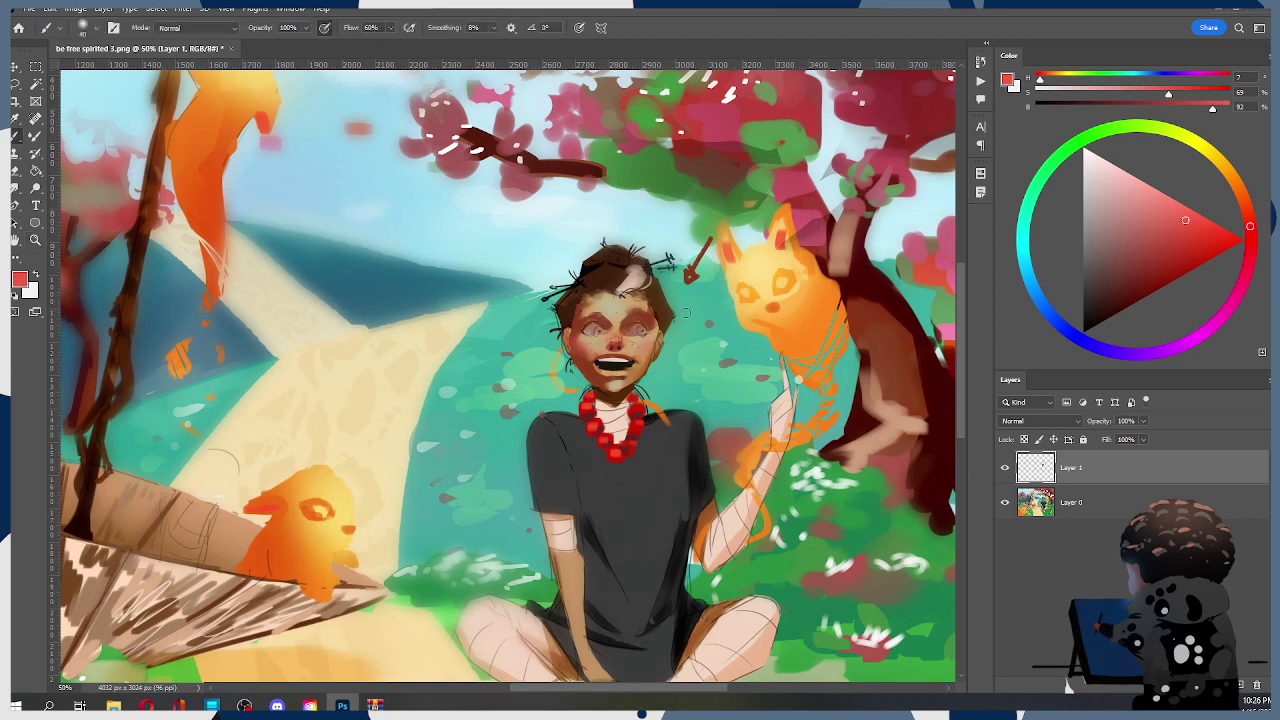
pyautogui.keyDown('alt'); pyautogui.click(609, 270); pyautogui.keyUp('alt')
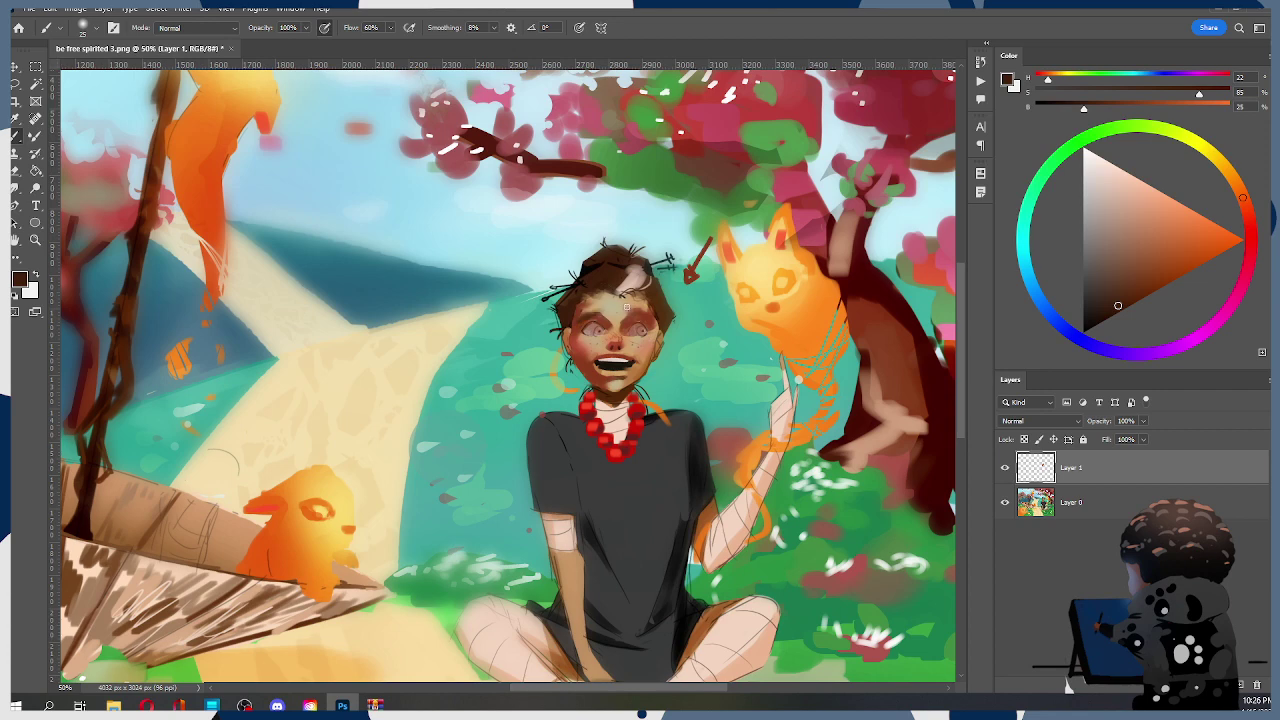
pyautogui.rightClick(610, 290)
pyautogui.click(675, 345)
pyautogui.click(492, 358)
pyautogui.press('[')
pyautogui.press('[')
pyautogui.moveTo(598, 313); pyautogui.dragTo(612, 321)
pyautogui.press('[')
pyautogui.press(']')
pyautogui.press(']')
pyautogui.press('[')
pyautogui.press('[')
# Redefine the eyelids and eye contours with fine dark-brown and reddish-brown strokes, undoing the misplaced ones
pyautogui.keyDown('alt'); pyautogui.click(575, 315); pyautogui.keyUp('alt')
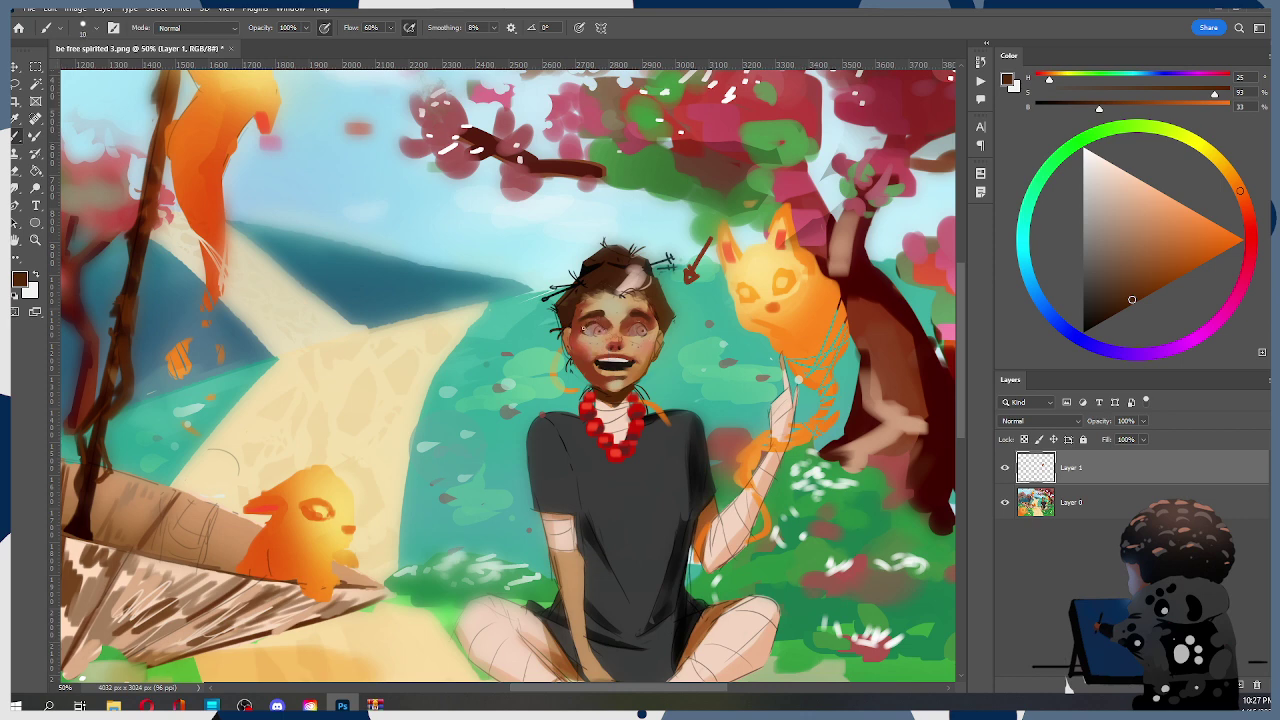
pyautogui.press('[')
pyautogui.press('alt')
pyautogui.keyDown('alt'); pyautogui.click(588, 410); pyautogui.keyUp('alt')
pyautogui.moveTo(584, 335); pyautogui.dragTo(601, 333)
pyautogui.hotkey('ctrl', 'z')
pyautogui.press('[')
pyautogui.hotkey('ctrl', 'z')
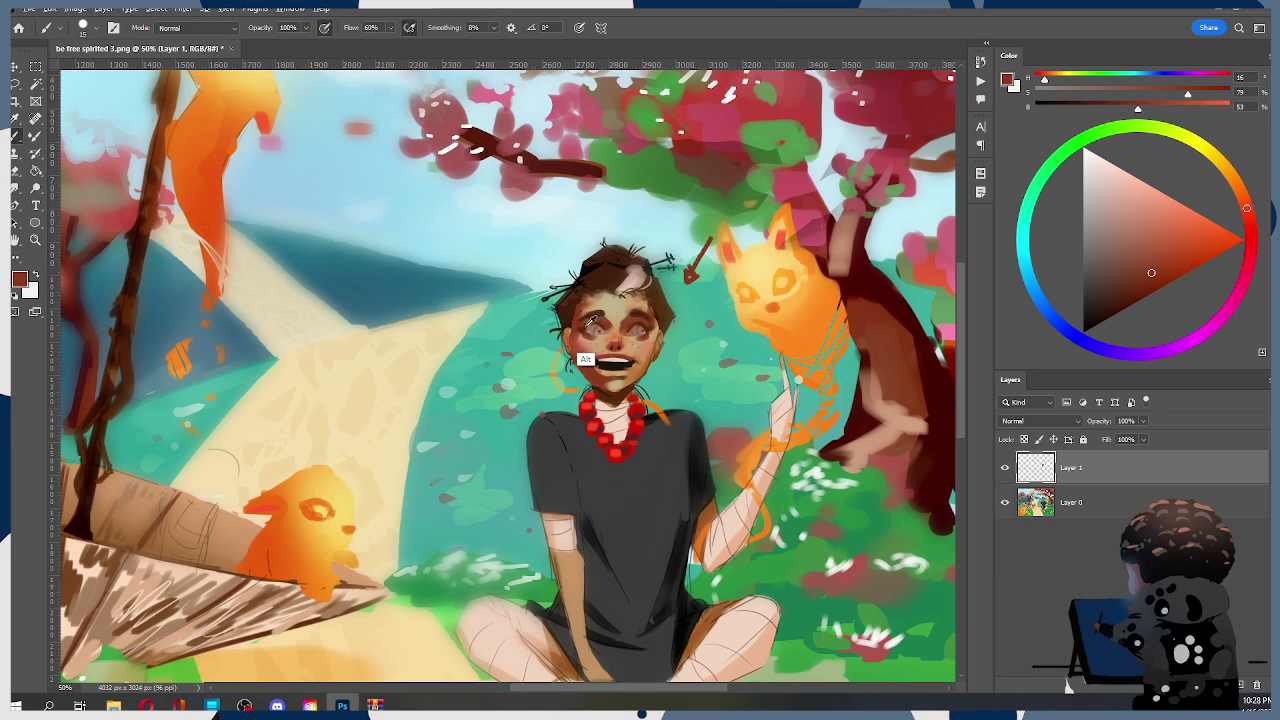
# Paint the irises of both eyes in sampled dark brown, looking towards the fox
pyautogui.keyDown('alt'); pyautogui.click(597, 326); pyautogui.keyUp('alt')
pyautogui.press('[')
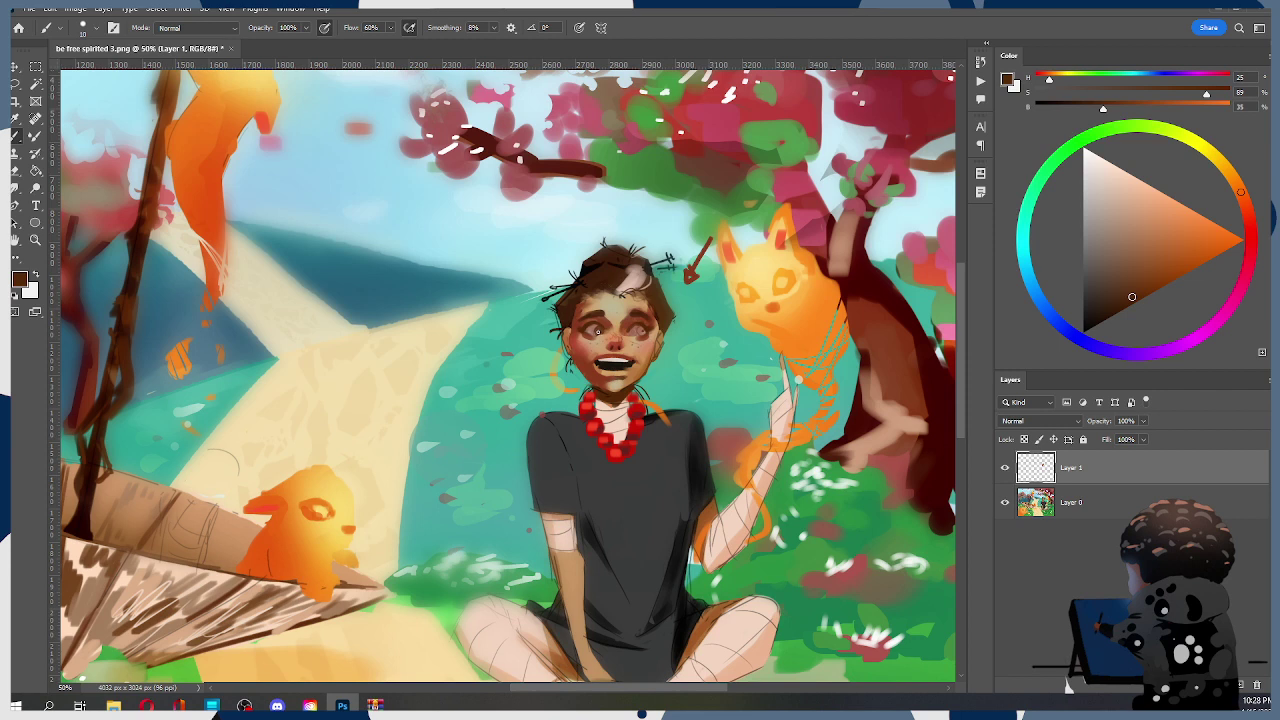
pyautogui.press(']')
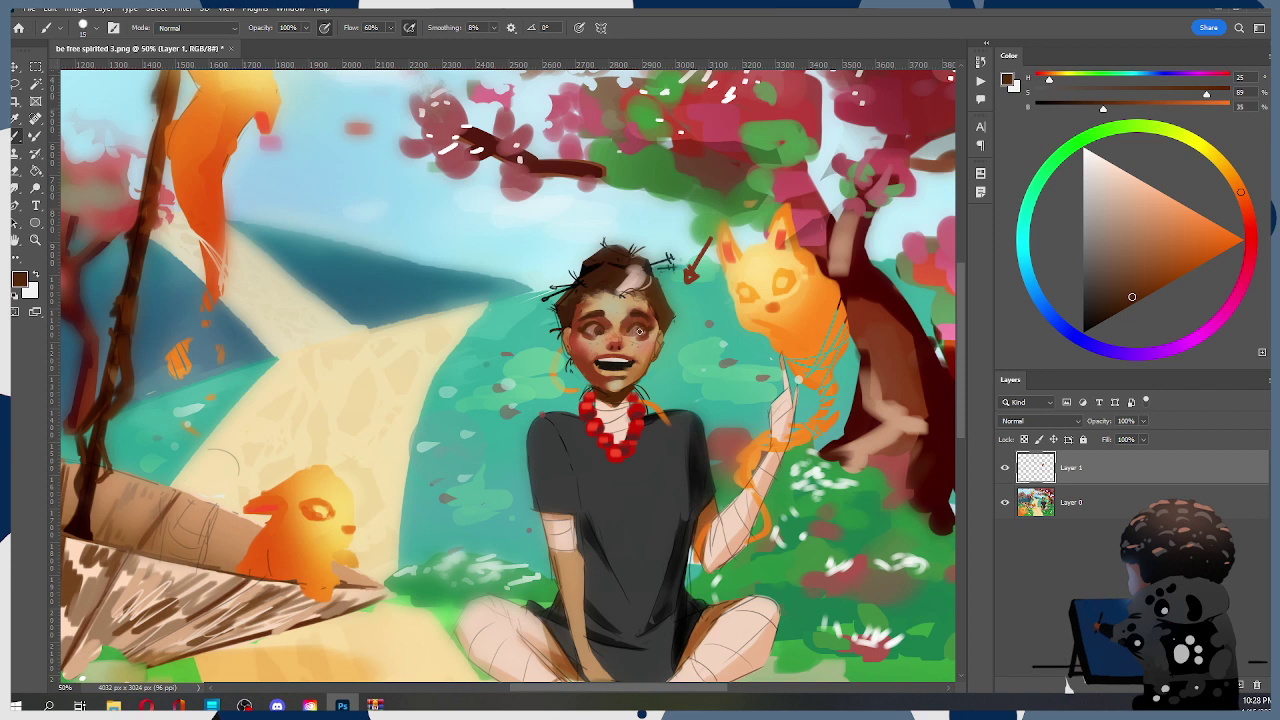
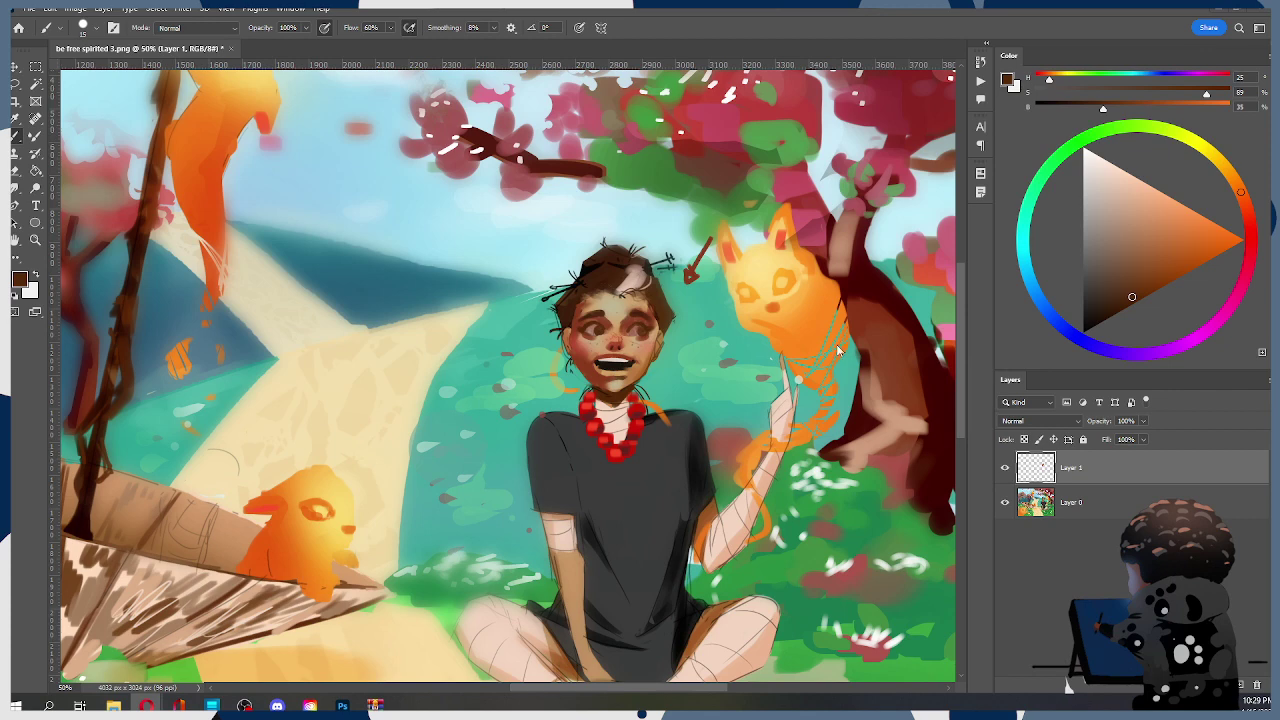
pyautogui.click(660, 322)
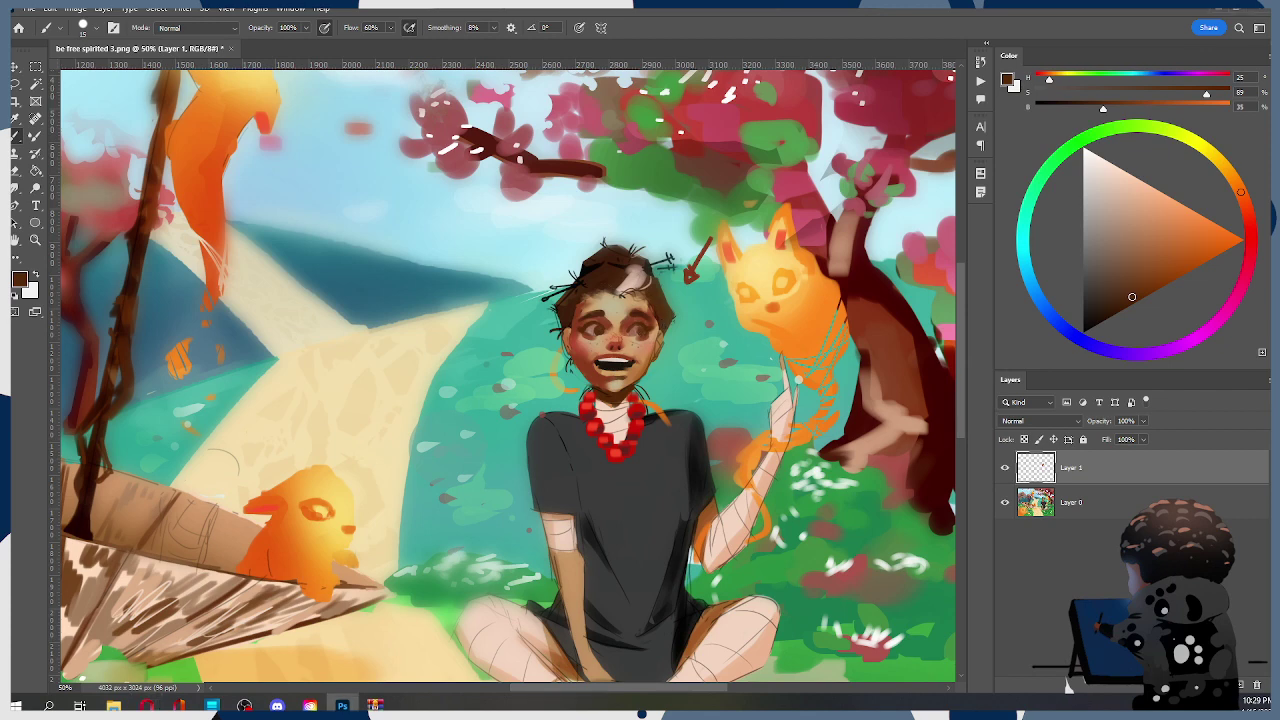
# Refine the skin between the brows and eyelids with small strokes of sampled tan and reddish brown
pyautogui.moveTo(620, 335)
pyautogui.mouseDown()
pyautogui.moveTo(578, 311)
pyautogui.moveTo(484, 341)
pyautogui.mouseUp()
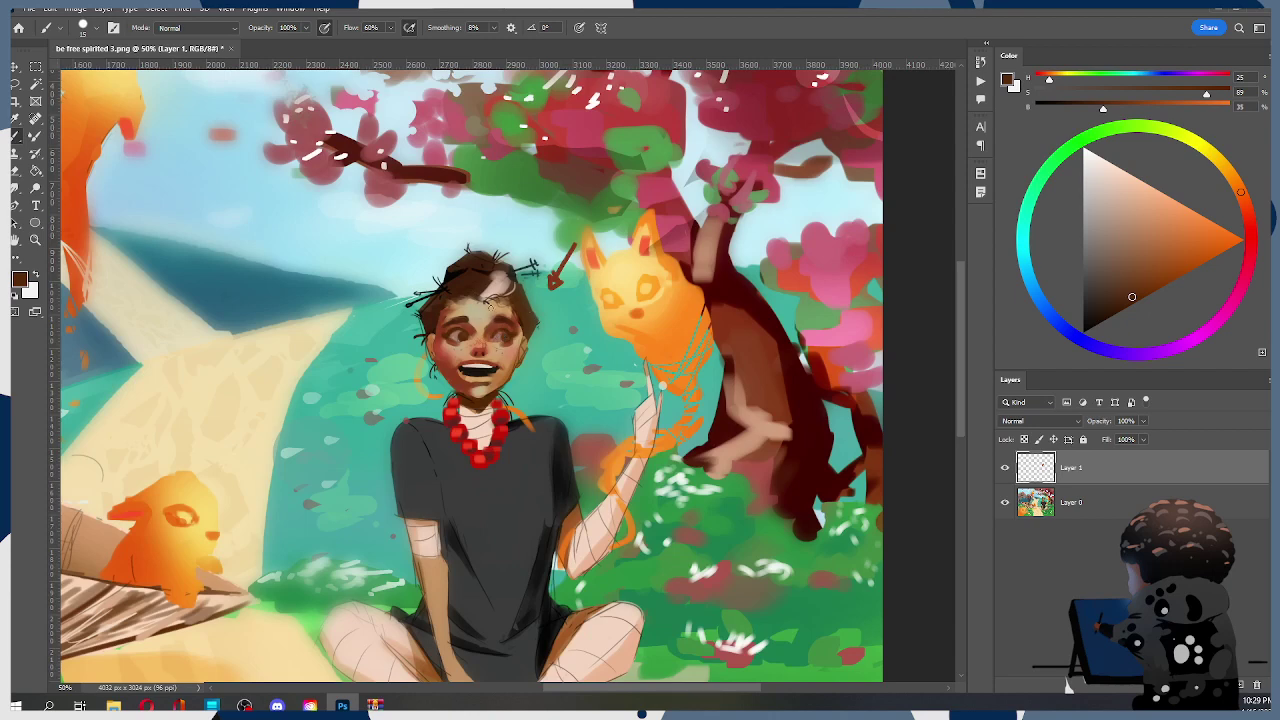
pyautogui.moveTo(502, 345); pyautogui.dragTo(542, 334)
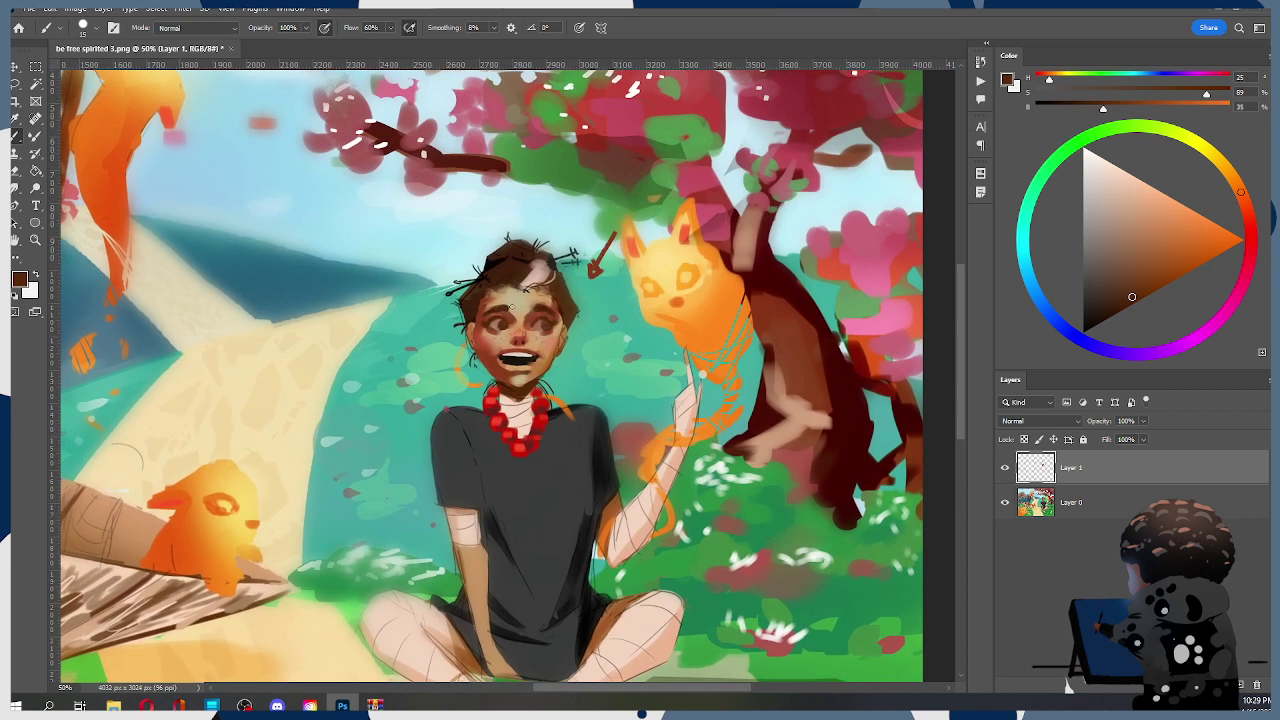
pyautogui.keyDown('alt'); pyautogui.click(520, 345); pyautogui.keyUp('alt')
pyautogui.press(']')
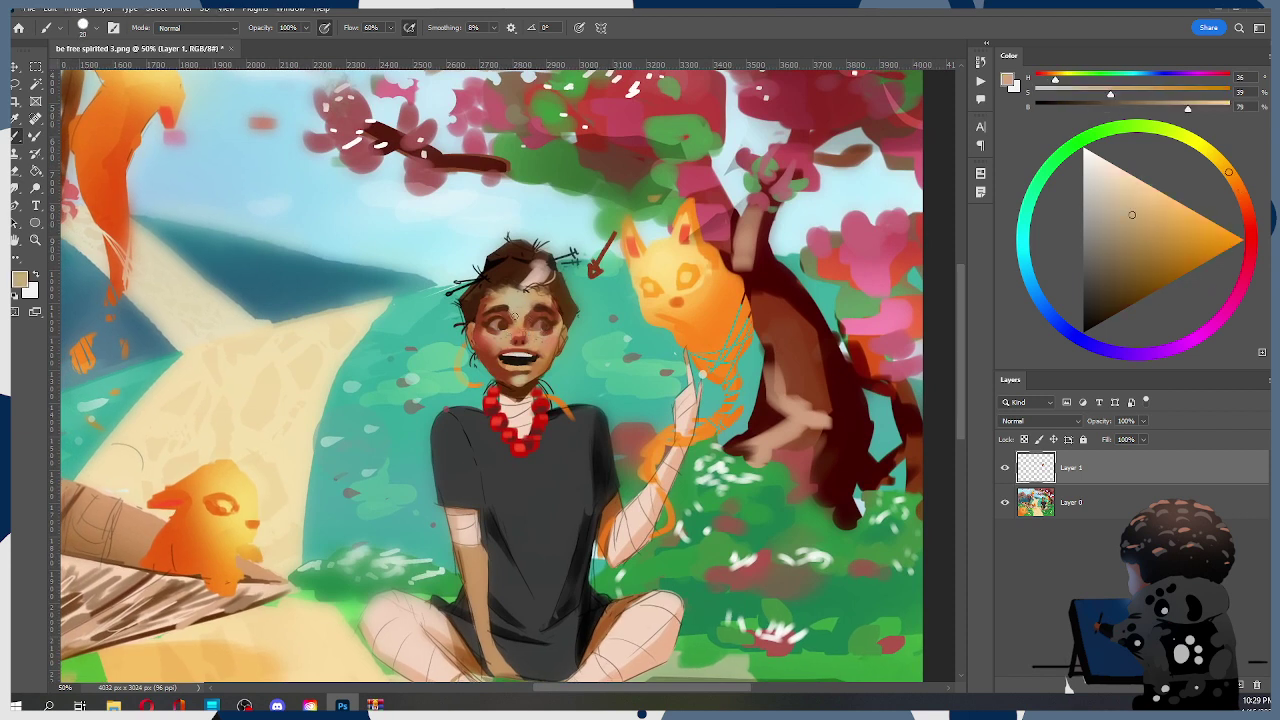
pyautogui.press('[')
pyautogui.keyDown('alt'); pyautogui.click(508, 316); pyautogui.keyUp('alt')
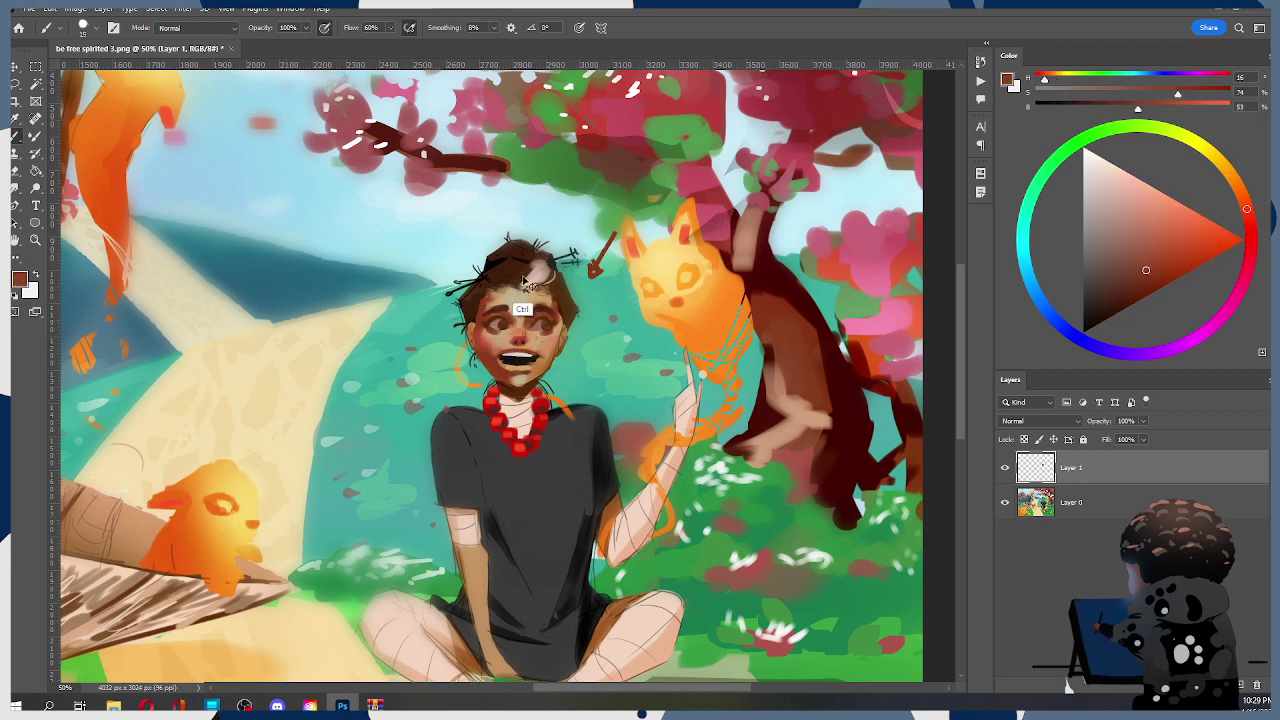
pyautogui.press(']')
pyautogui.keyDown('alt'); pyautogui.click(520, 315); pyautogui.keyUp('alt')
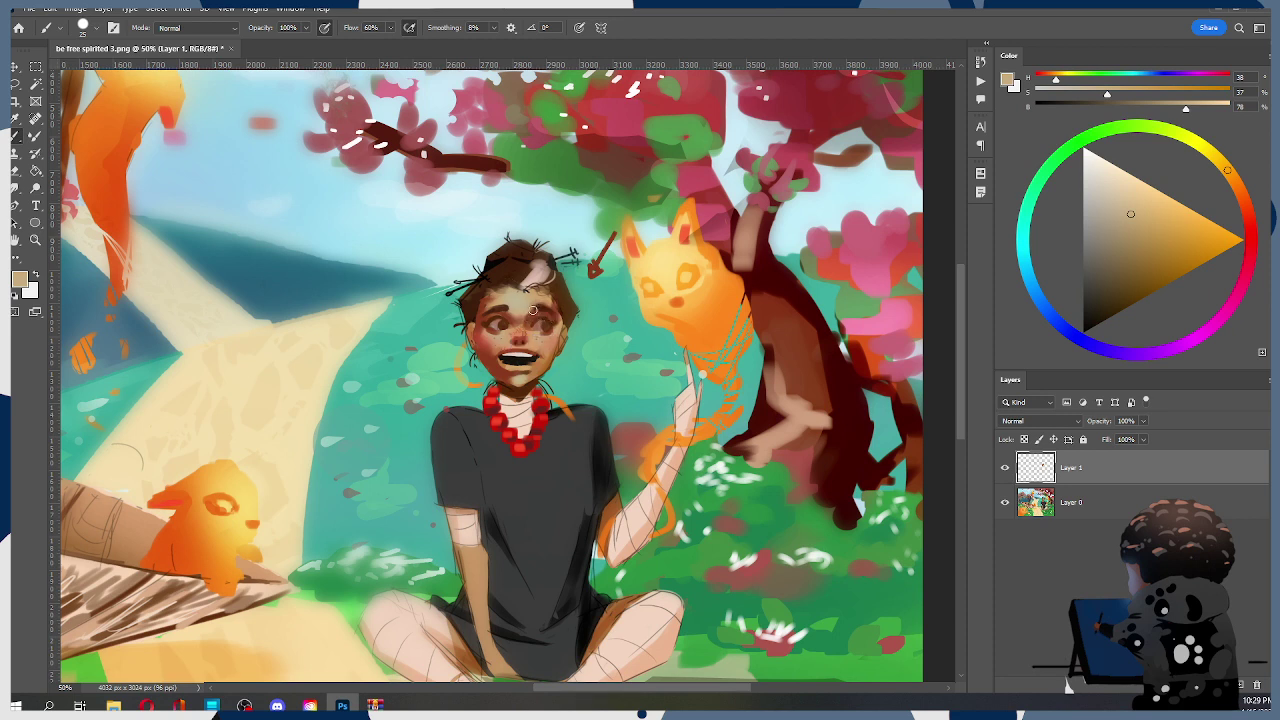
# Rework the skin around the eye farther from the fox with a small brush, using sampled light tan and reddish brown
pyautogui.press('r')
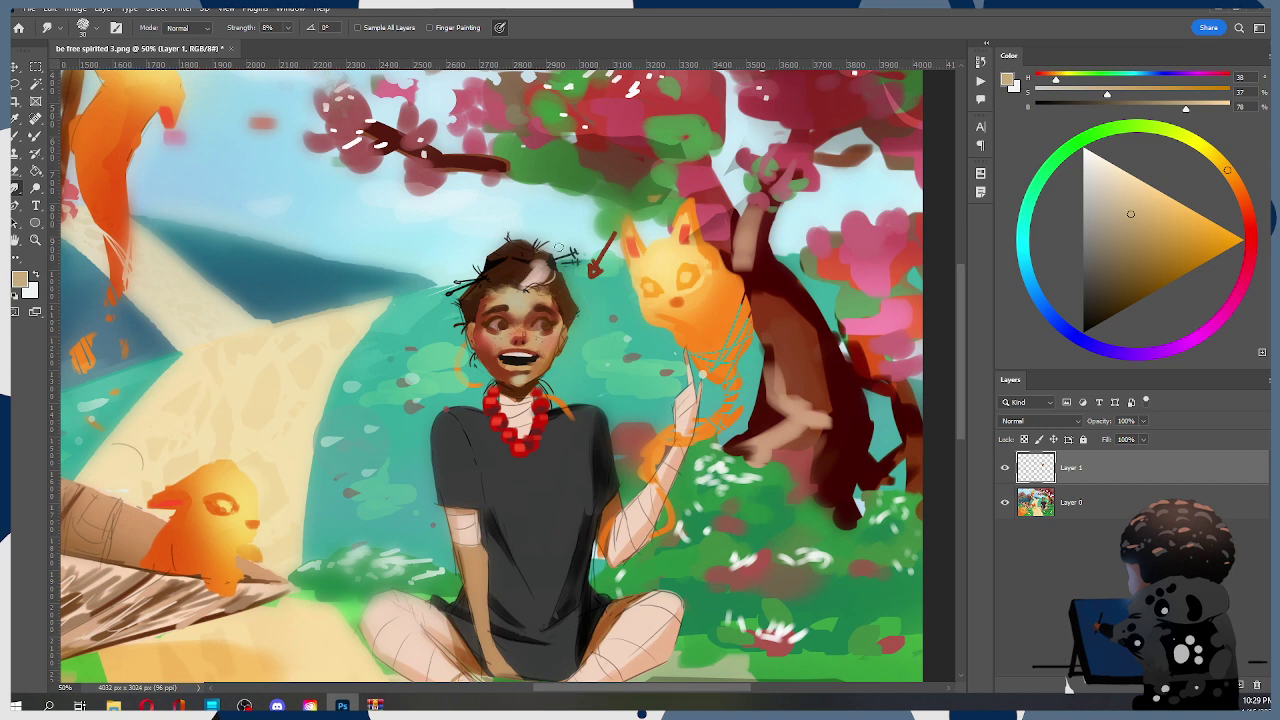
pyautogui.press('b')
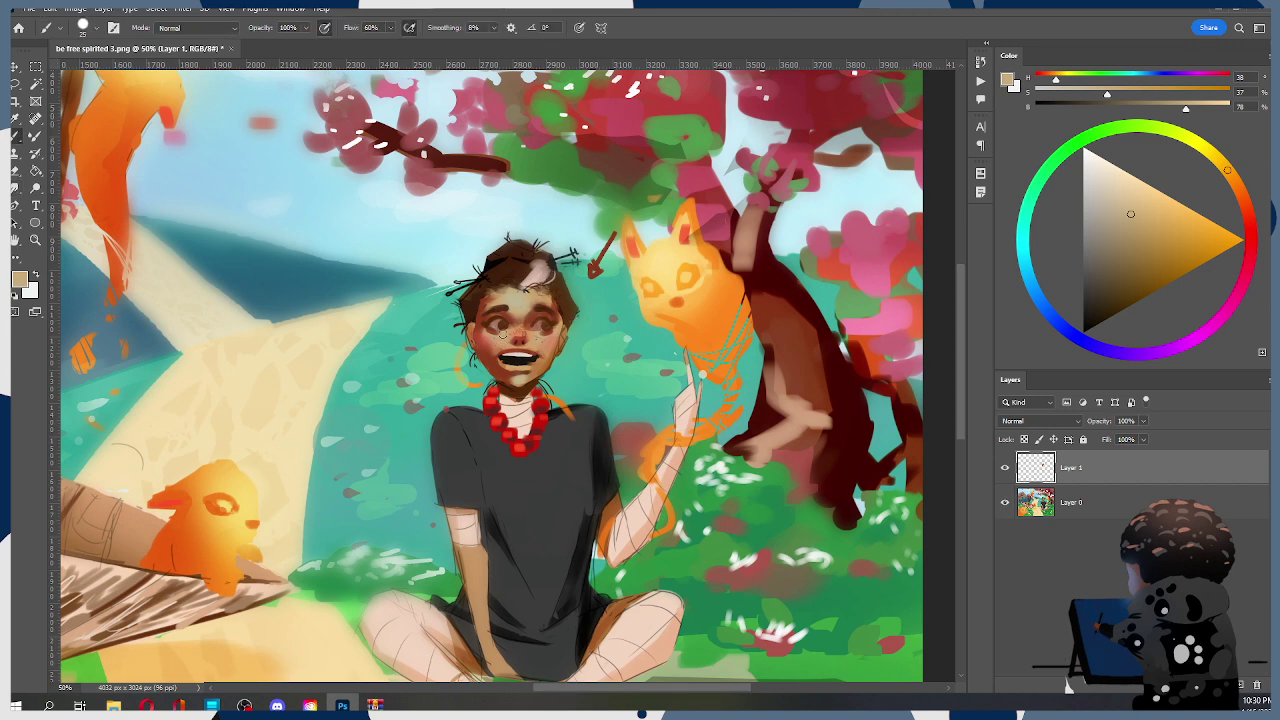
pyautogui.keyDown('alt'); pyautogui.click(502, 375); pyautogui.keyUp('alt')
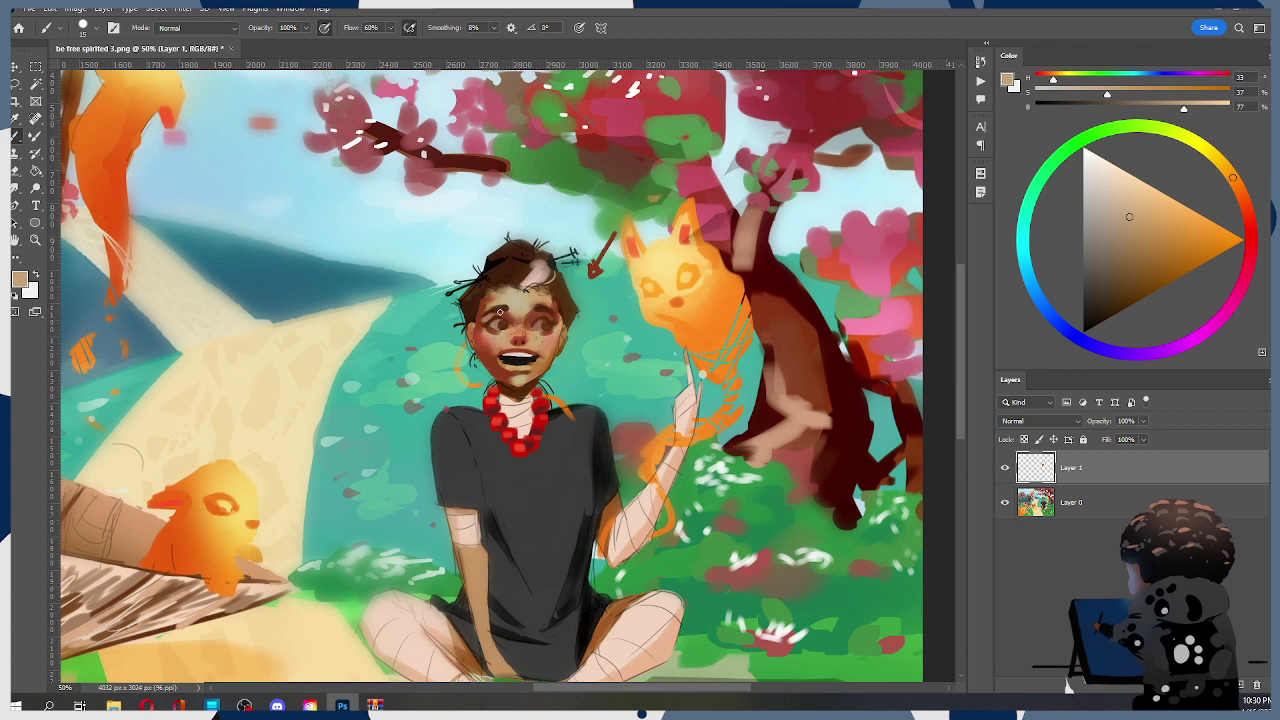
pyautogui.press('[')
pyautogui.press(']')
pyautogui.press('ctrl')
pyautogui.keyDown('alt'); pyautogui.click(500, 314); pyautogui.keyUp('alt')
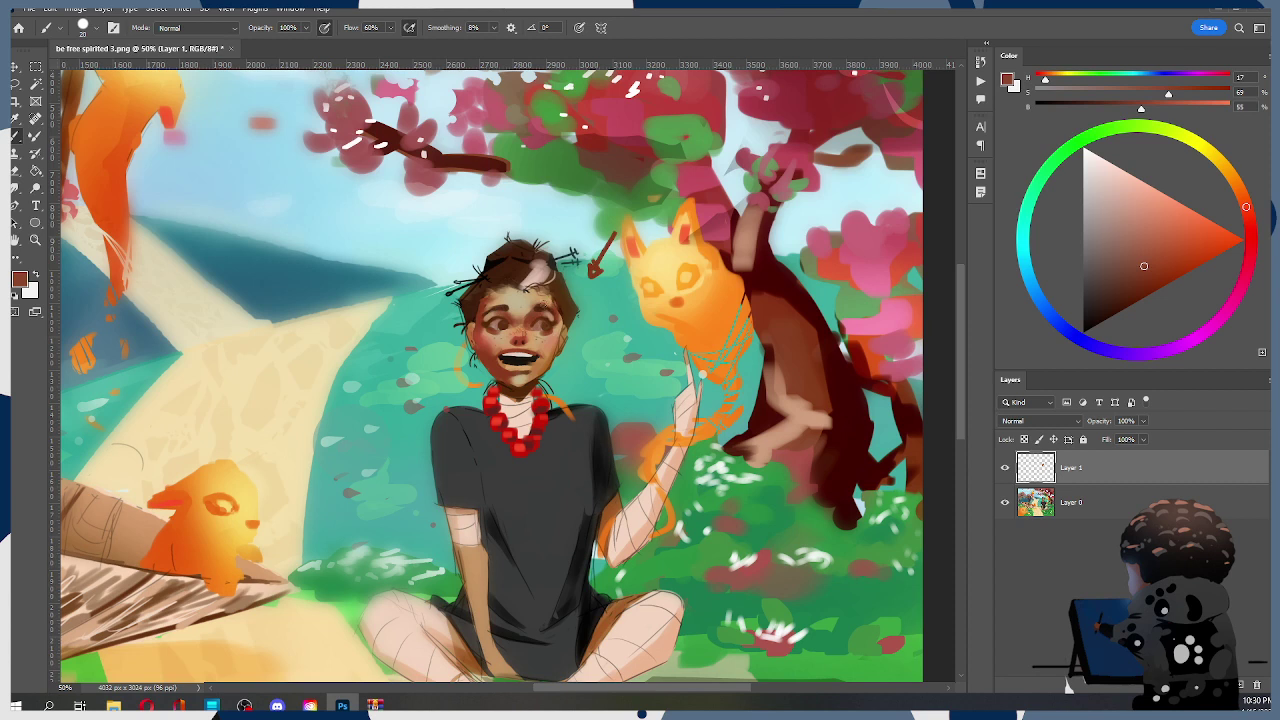
# Refine the eyelid of the eye nearer the fox with sampled light brown and reddish brown
pyautogui.keyDown('alt'); pyautogui.click(549, 311); pyautogui.keyUp('alt')
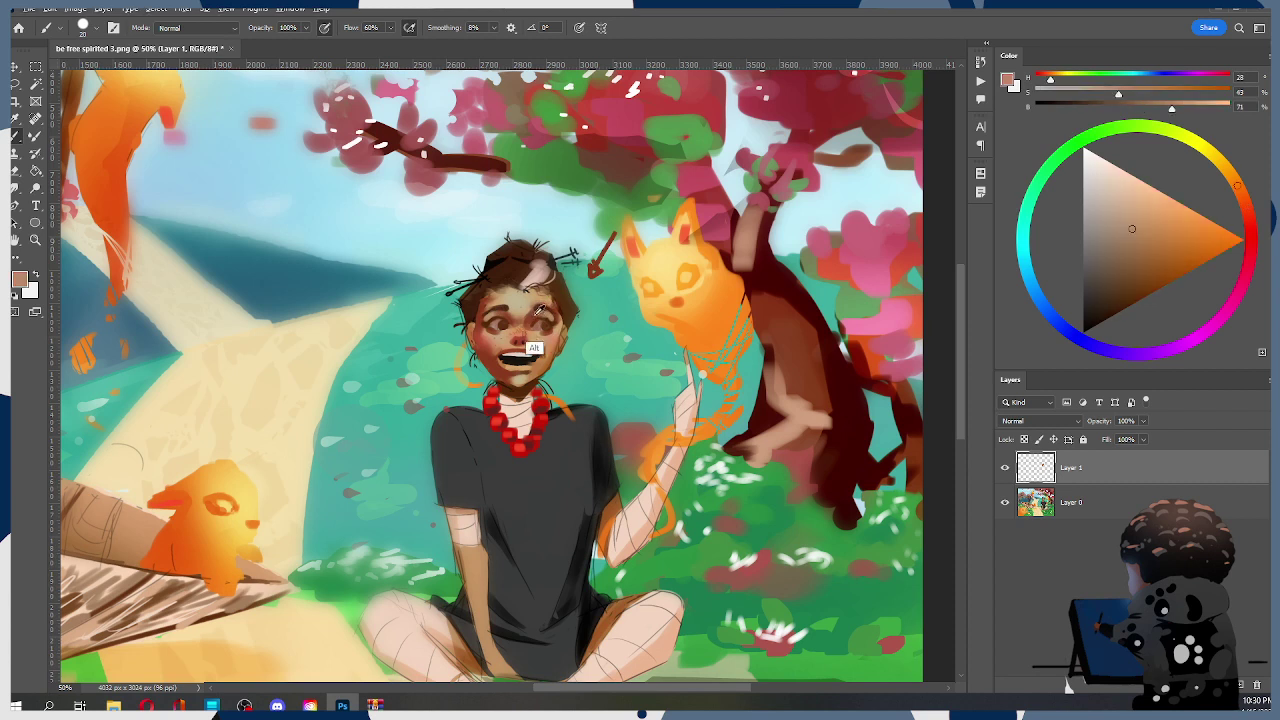
pyautogui.press('[')
pyautogui.keyDown('alt'); pyautogui.click(538, 312); pyautogui.keyUp('alt')
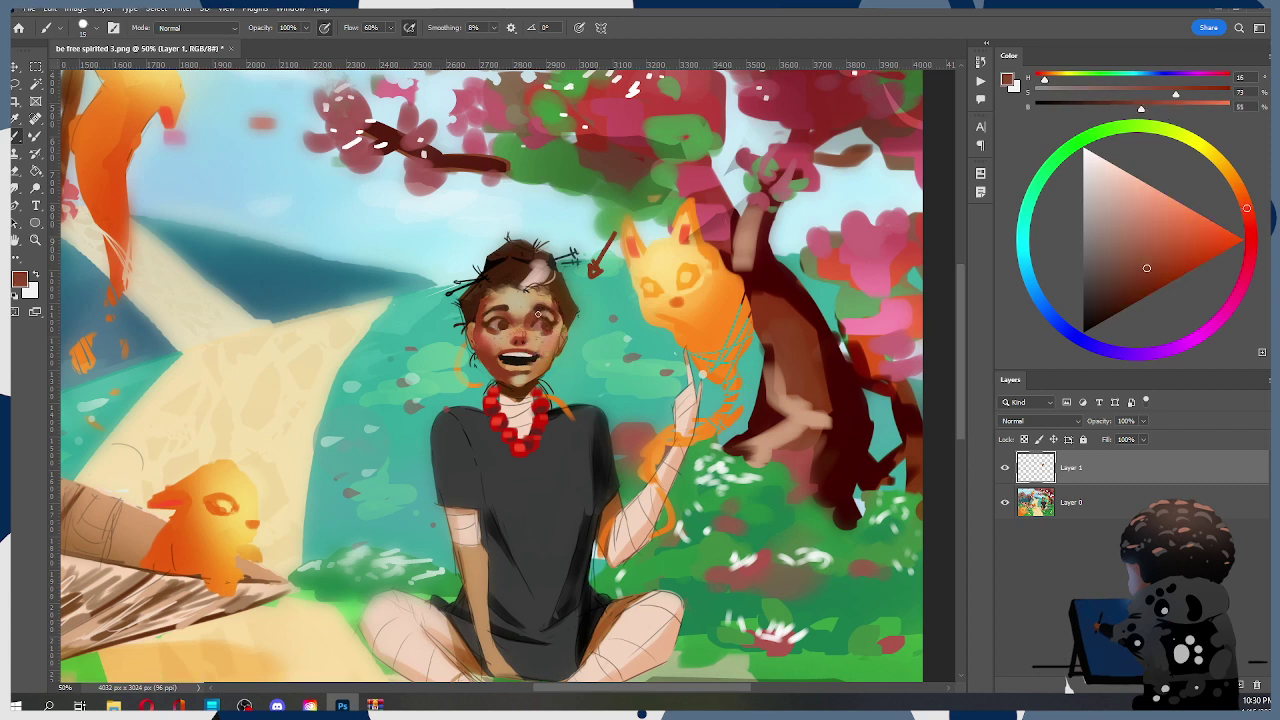
pyautogui.moveTo(570, 309)
pyautogui.mouseDown()
pyautogui.moveTo(621, 283)
pyautogui.moveTo(590, 291)
pyautogui.mouseUp()
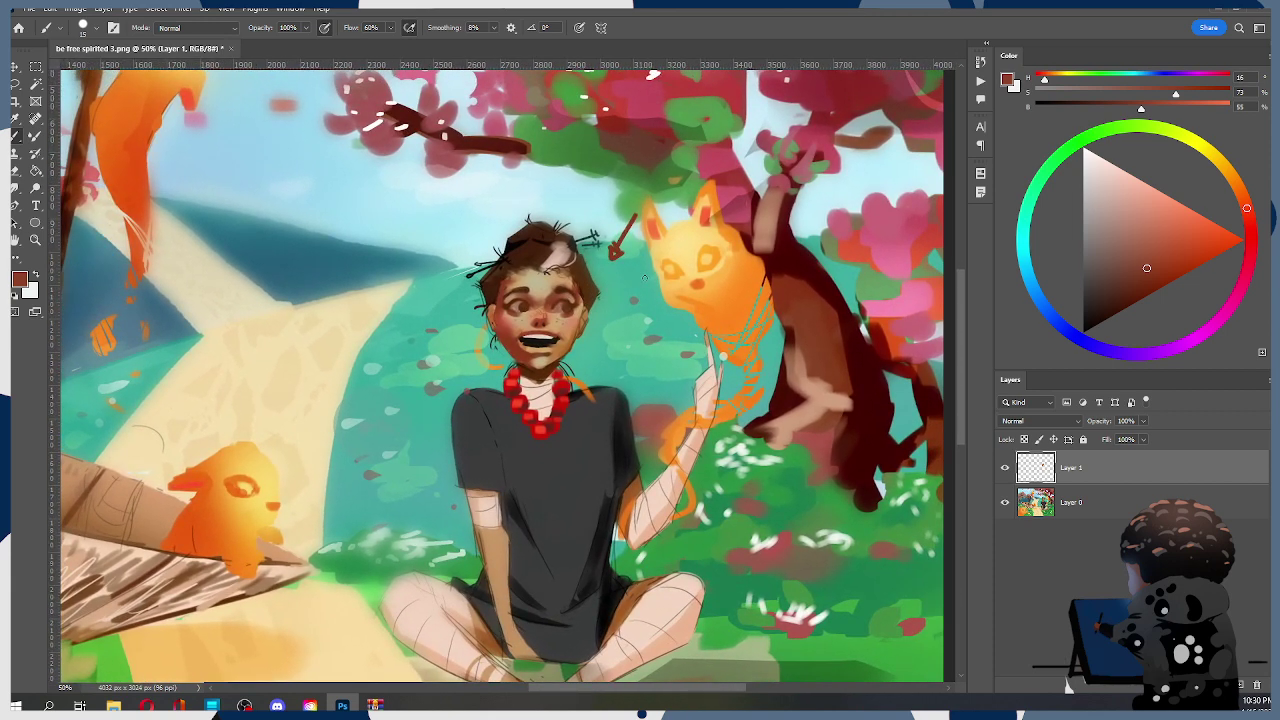
# Brighten the skin beside the mouth on the shadowed cheek with sampled warm tan
pyautogui.keyDown('alt'); pyautogui.click(521, 345); pyautogui.keyUp('alt')
pyautogui.press(']')
pyautogui.keyDown('alt'); pyautogui.click(525, 347); pyautogui.keyUp('alt')
pyautogui.press('[')
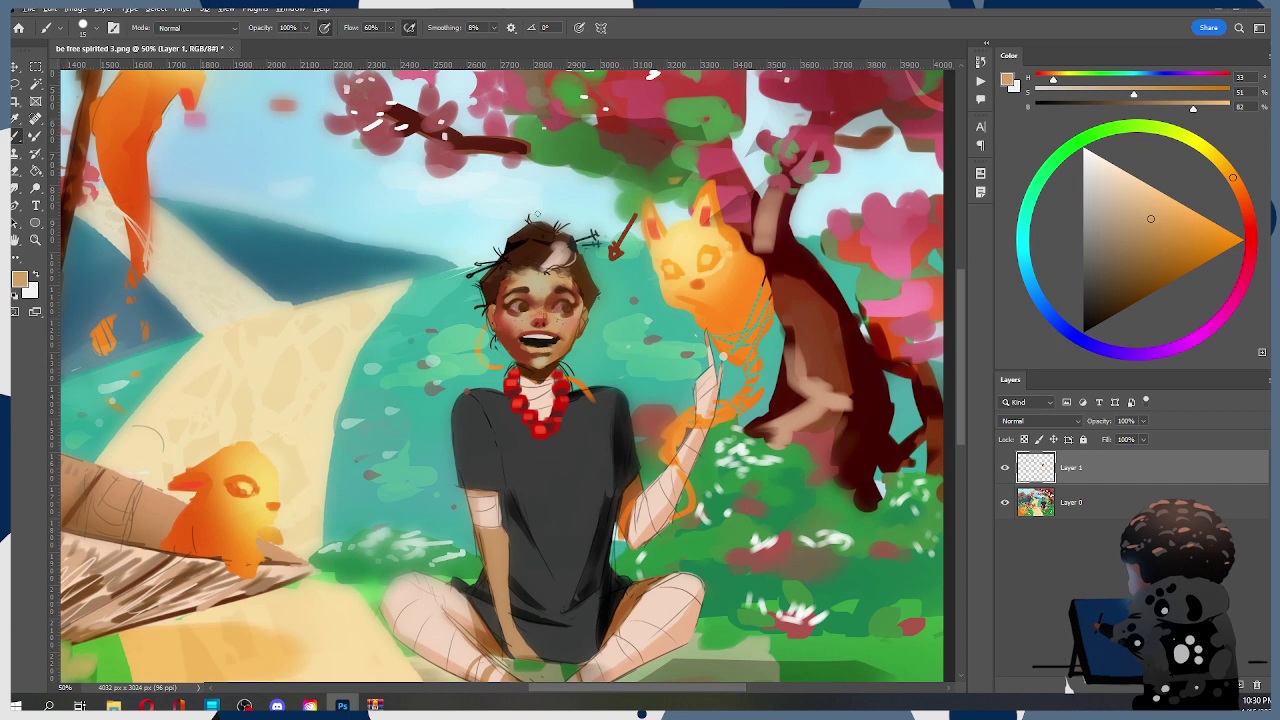
# Paint teeth in the open mouth in sampled pale beige, using the Sampled Brush 7 1040 preset
pyautogui.keyDown('alt'); pyautogui.click(539, 370); pyautogui.keyUp('alt')
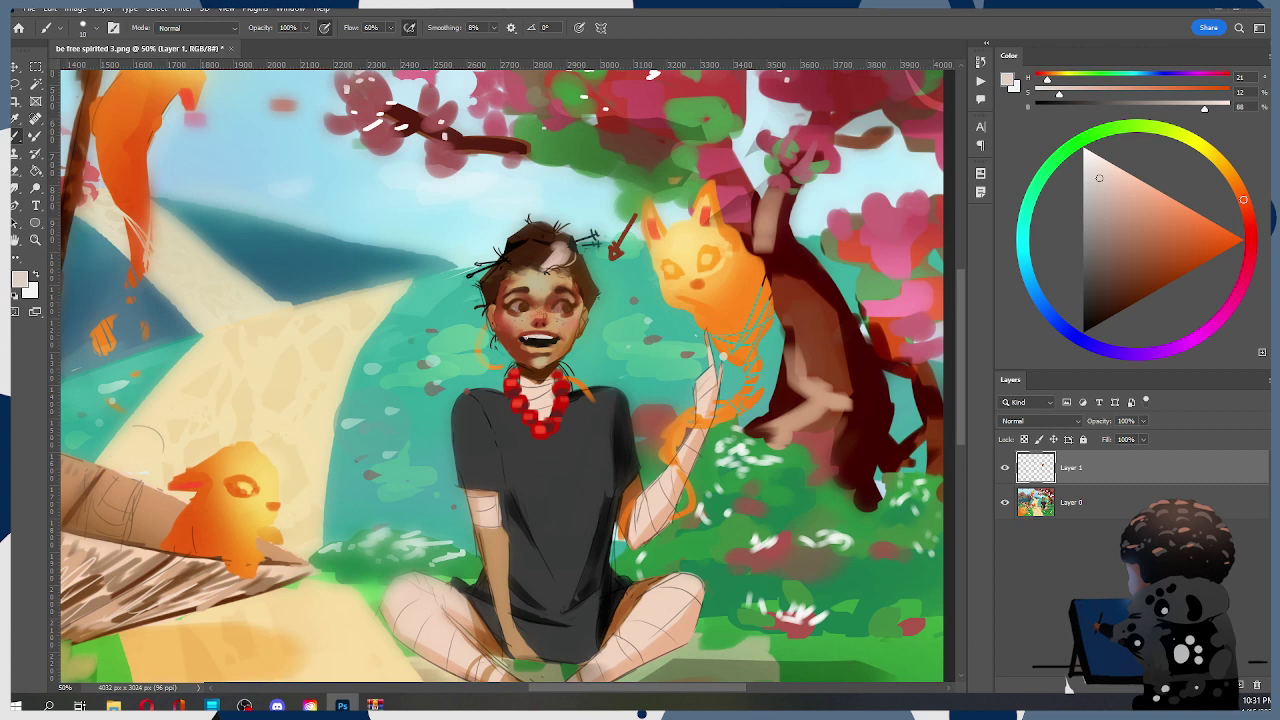
pyautogui.press('[')
pyautogui.hotkey('ctrl', 'z')
pyautogui.rightClick(541, 370)
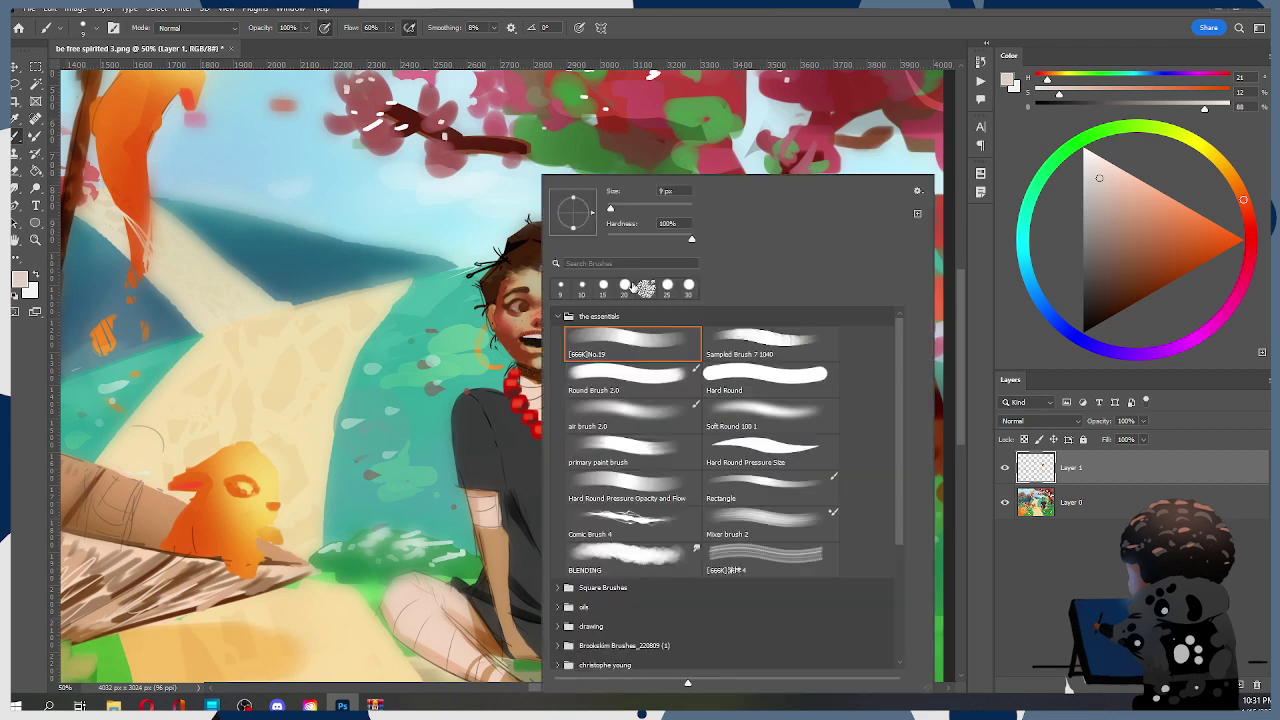
pyautogui.doubleClick(760, 340)
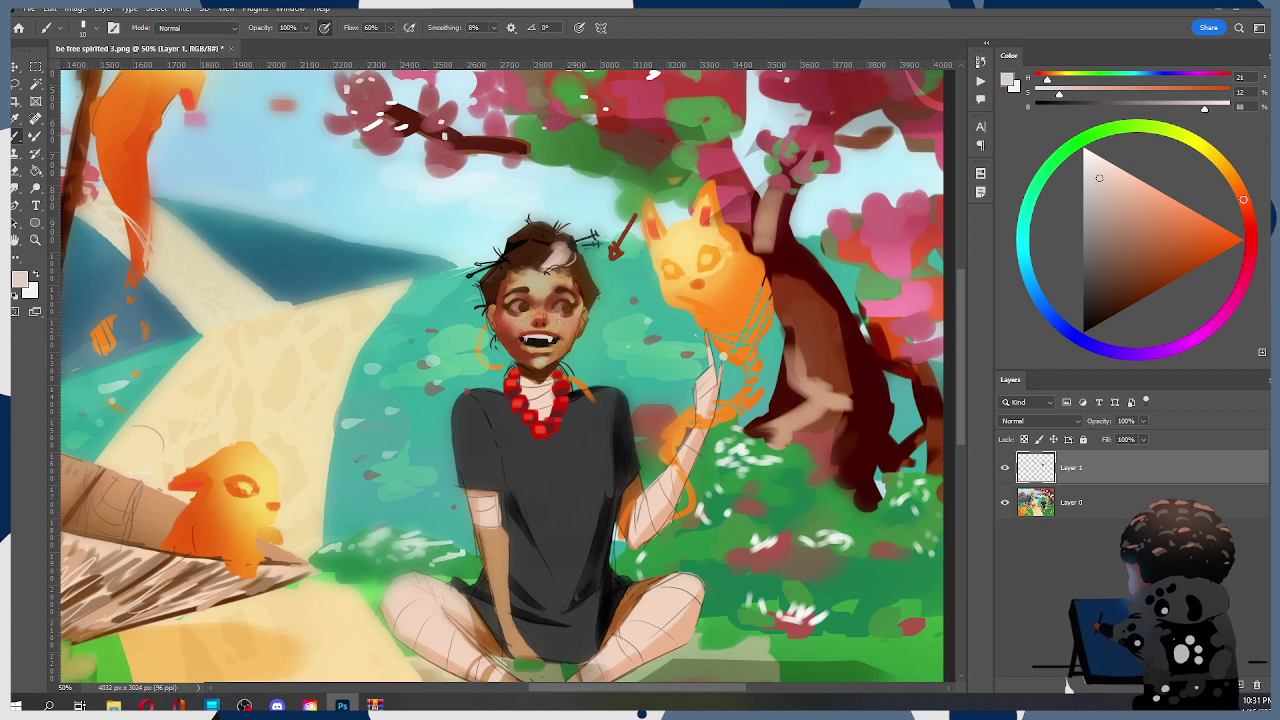
# Rework the row of teeth in the open mouth, undoing and restoring strokes to compare versions
pyautogui.hotkey('ctrl', 'z')
pyautogui.hotkey('ctrl', 'z')
pyautogui.hotkey('ctrl', 'z')
pyautogui.hotkey('ctrl', 'z')
pyautogui.hotkey('ctrl', 'shift', 'z')
pyautogui.hotkey('ctrl', 'shift', 'z')
pyautogui.hotkey('ctrl', 'z')
pyautogui.hotkey('ctrl', 'z')
pyautogui.hotkey('ctrl', 'shift', 'z')
pyautogui.hotkey('ctrl', 'shift', 'z')
pyautogui.hotkey('ctrl', 'shift', 'z')
# Clean up the teeth edges with near-black sampled from the mouth and retouch them in sampled off-white, undoing the misplaced stroke
pyautogui.keyDown('alt'); pyautogui.click(548, 338); pyautogui.keyUp('alt')
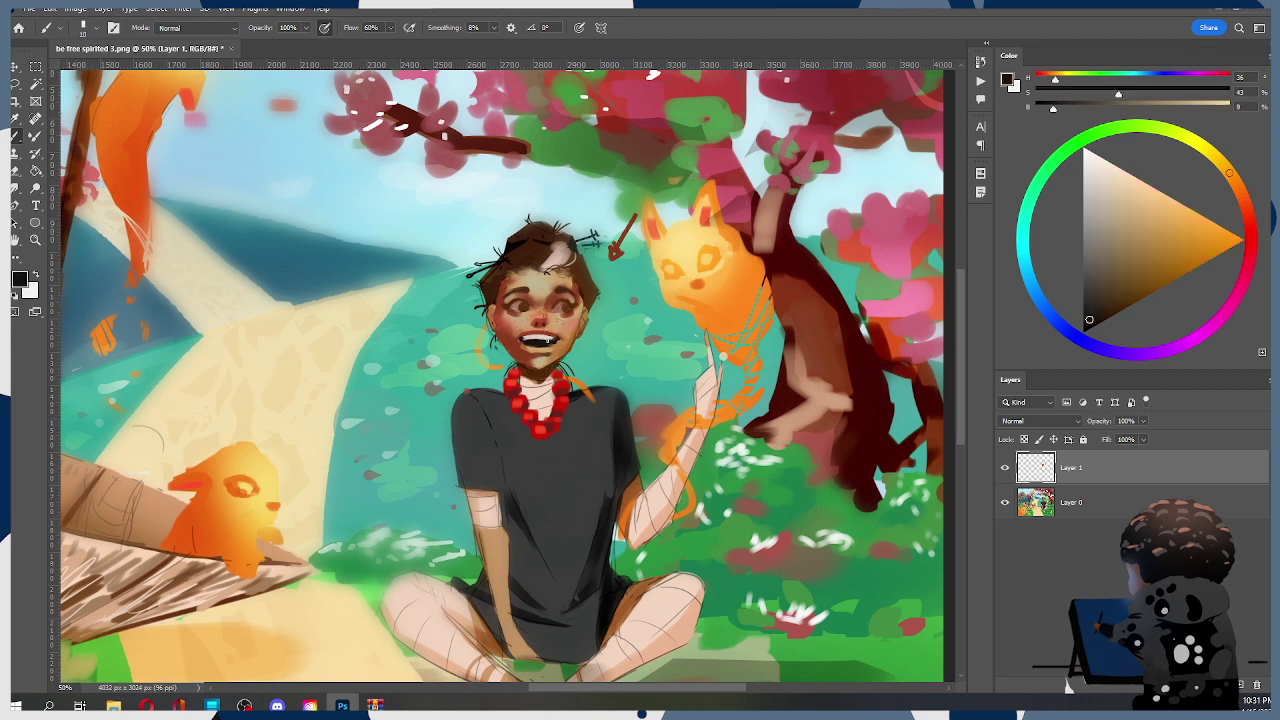
pyautogui.moveTo(523, 339); pyautogui.dragTo(543, 339)
pyautogui.keyDown('alt'); pyautogui.click(538, 346); pyautogui.keyUp('alt')
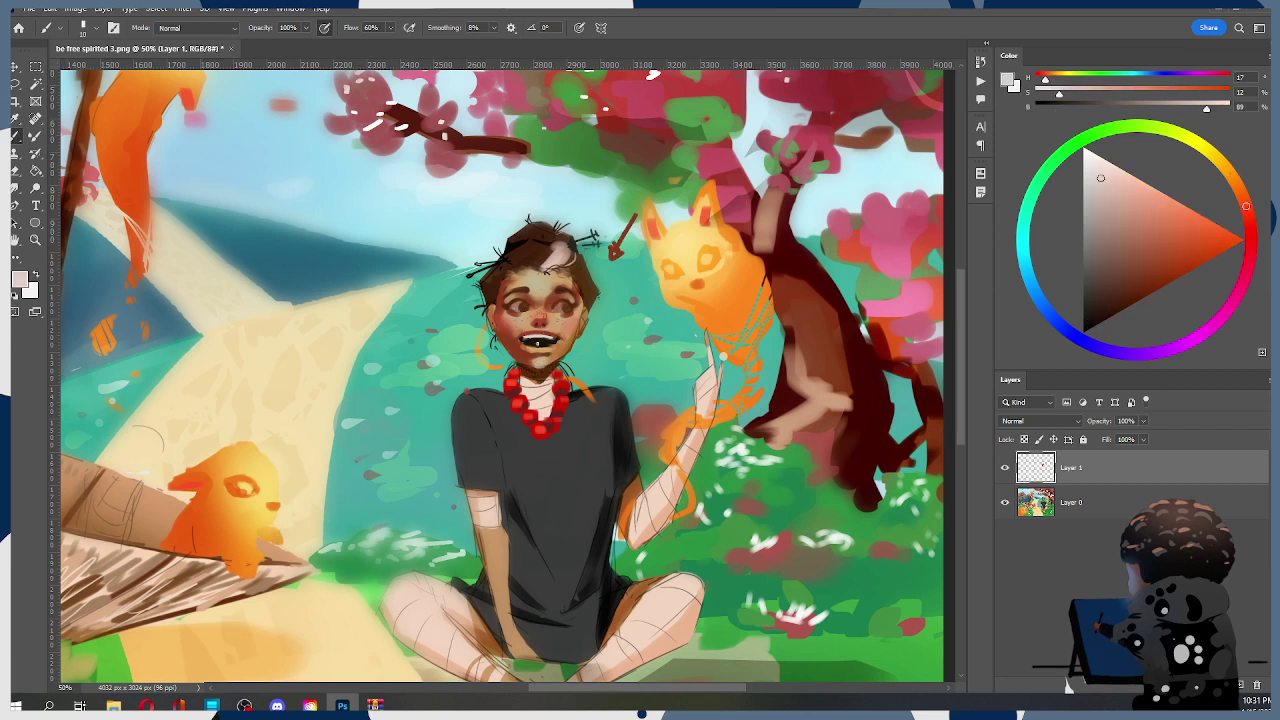
pyautogui.moveTo(531, 343); pyautogui.dragTo(555, 342)
pyautogui.hotkey('ctrl', 'z')
pyautogui.press('[')
pyautogui.press(']')
# Paint the whites of both eyes in pale cyan with saturation 11 and brightness 96, using the [666K]No.19 brush at a small size
pyautogui.click(1022, 240)
pyautogui.click(1101, 165)
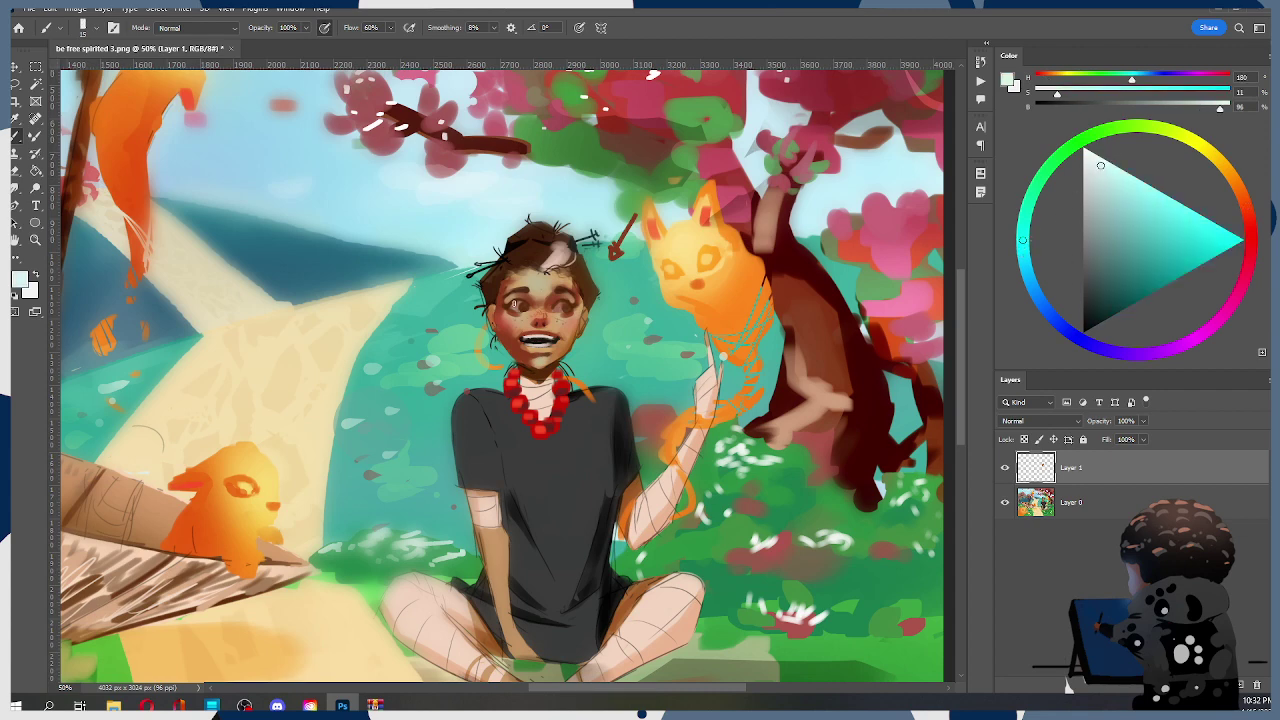
pyautogui.rightClick(514, 303)
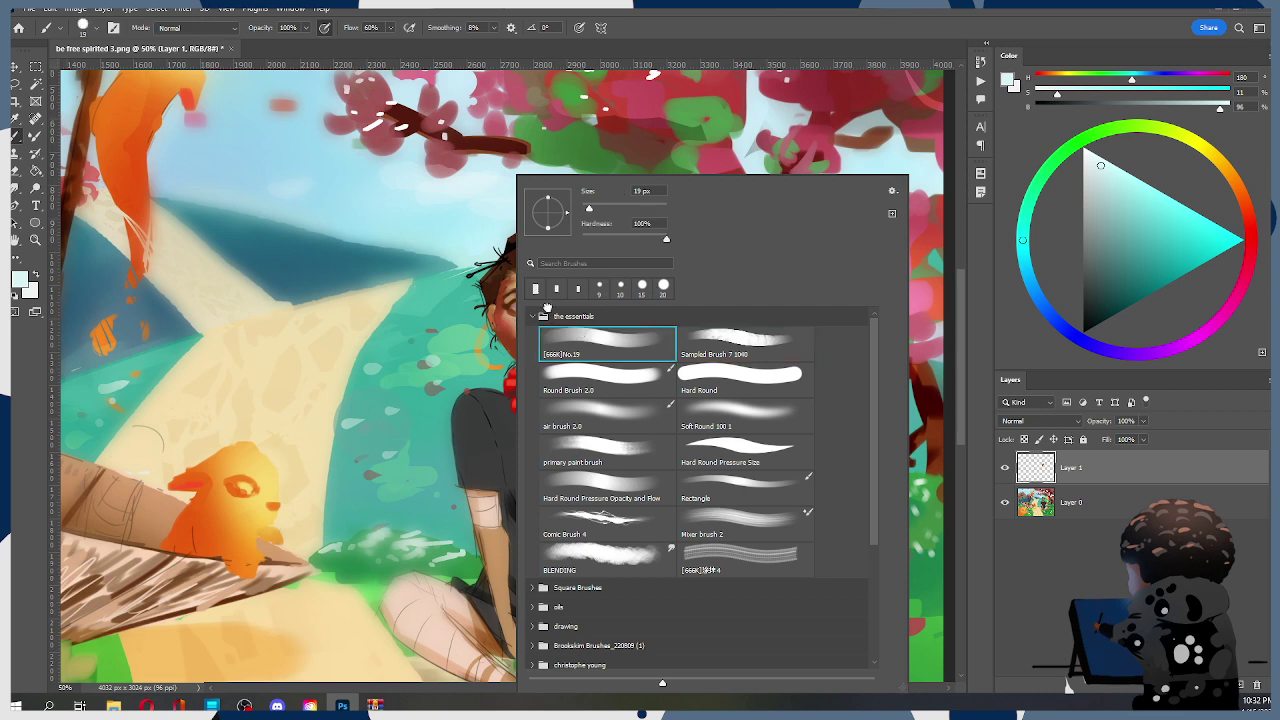
pyautogui.doubleClick(585, 340)
pyautogui.press('[')
pyautogui.press('[')
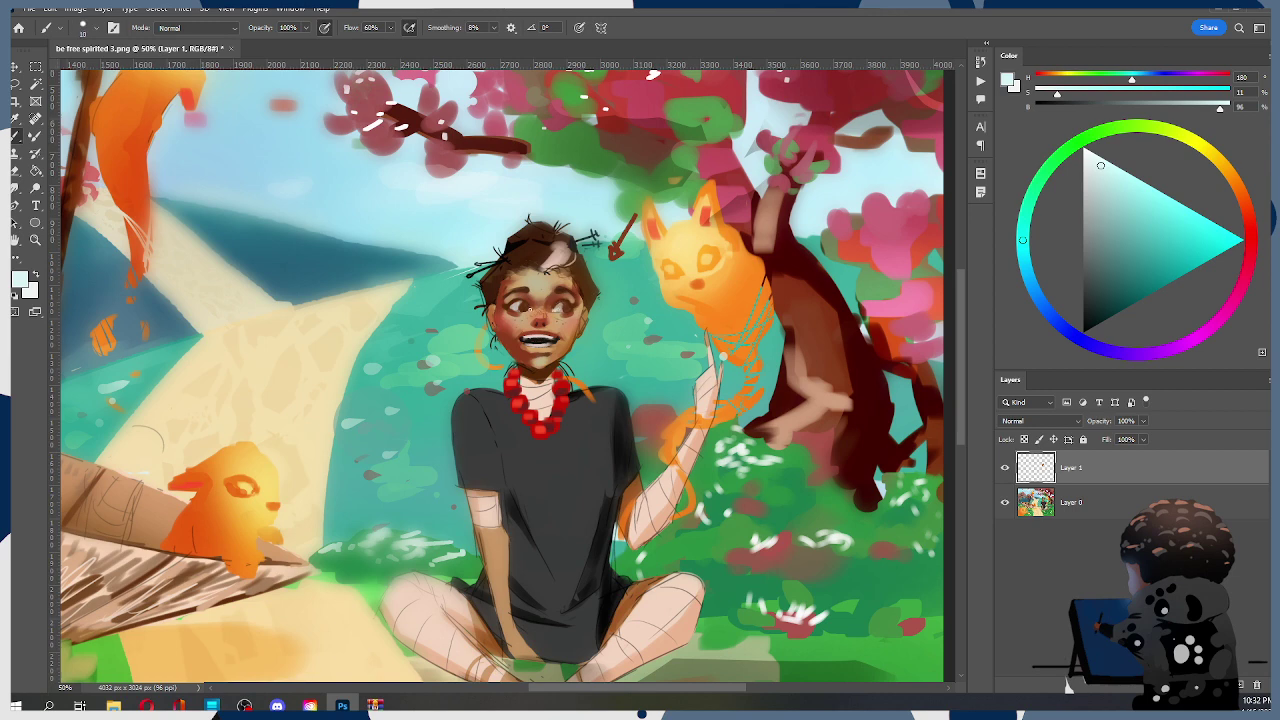
# Touch up the irises and eye contours with dark brown sampled from the face
pyautogui.keyDown('alt'); pyautogui.click(530, 300); pyautogui.keyUp('alt')
pyautogui.press('ctrl')
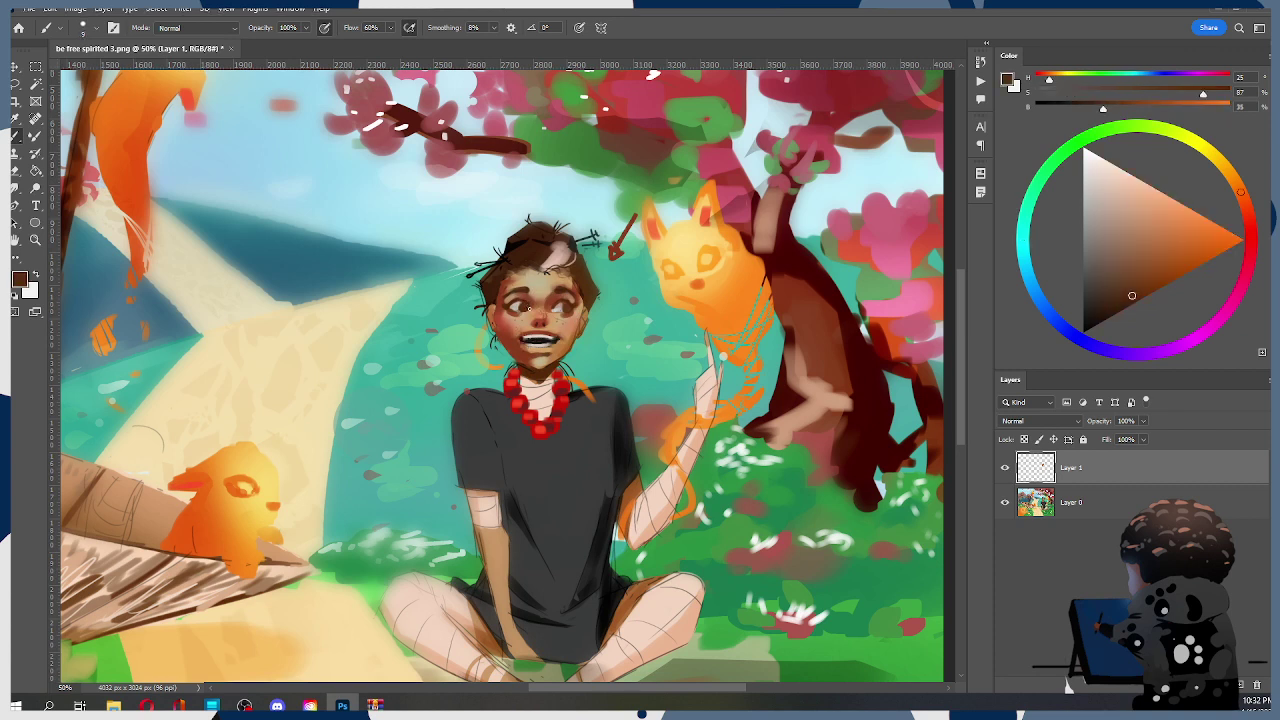
pyautogui.press('ctrl')
# Add cream highlights to the face with hue 43, saturation 28 and brightness 93, undoing the misplaced strokes
pyautogui.keyDown('alt'); pyautogui.click(540, 316); pyautogui.keyUp('alt')
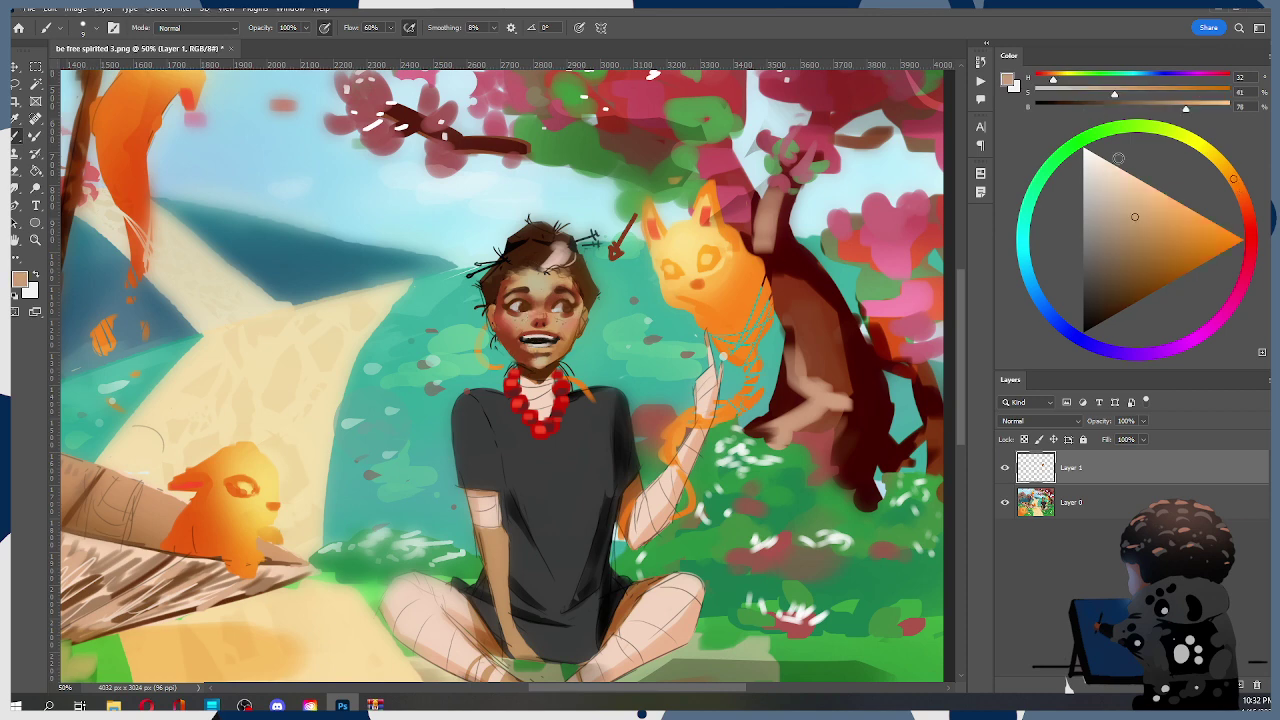
pyautogui.click(1126, 184)
pyautogui.click(1221, 161)
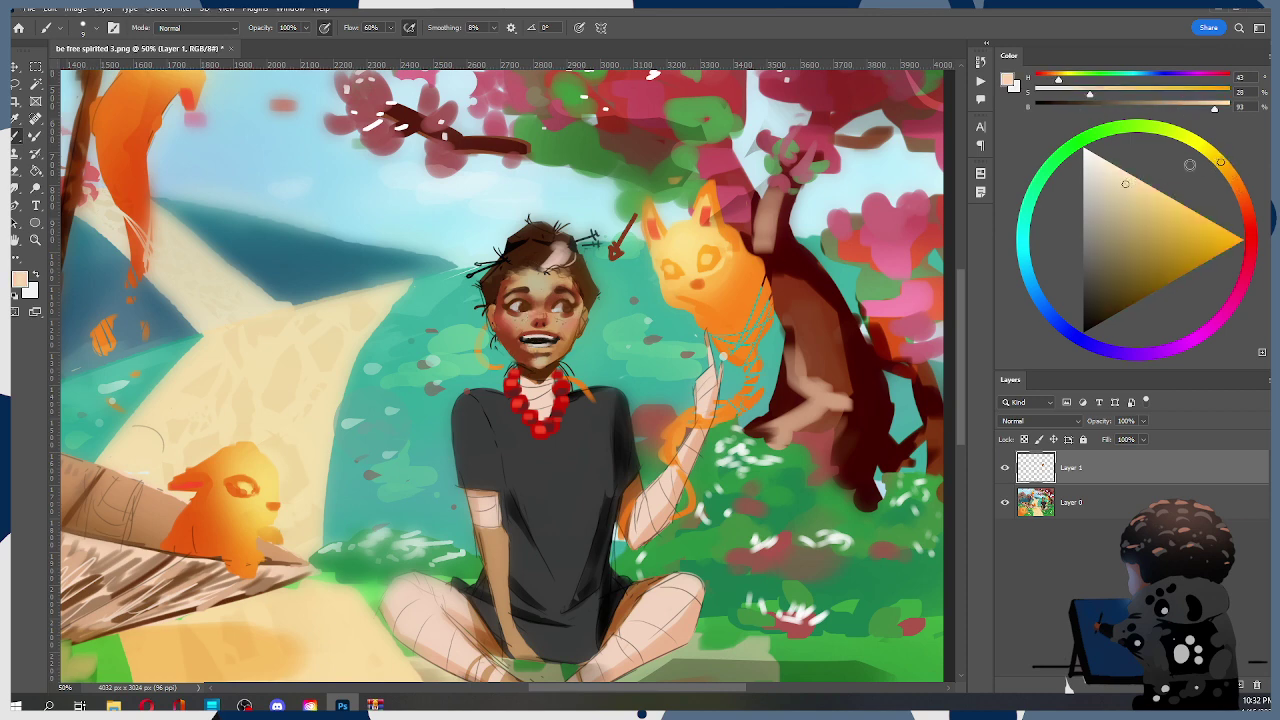
pyautogui.press(']')
pyautogui.press(']')
pyautogui.press(']')
pyautogui.hotkey('ctrl', 'z')
pyautogui.hotkey('ctrl', 'z')
# Continue the cream highlights on the lit side of the face with varying brush sizes, undoing the stroke beside the mouth
pyautogui.press('[')
pyautogui.press(']')
pyautogui.press('[')
pyautogui.press('[')
pyautogui.press(']')
pyautogui.press('[')
pyautogui.moveTo(562, 340); pyautogui.dragTo(548, 354)
pyautogui.hotkey('ctrl', 'z')
pyautogui.press(']')
pyautogui.press('[')
pyautogui.press('[')
pyautogui.press(']')
pyautogui.press('[')
pyautogui.press(']')
pyautogui.press(']')
pyautogui.press('[')
# Rework the shading of the cheek and jaw facing the fox with sampled reddish brown, orange-brown and light orange
pyautogui.keyDown('alt'); pyautogui.click(577, 312); pyautogui.keyUp('alt')
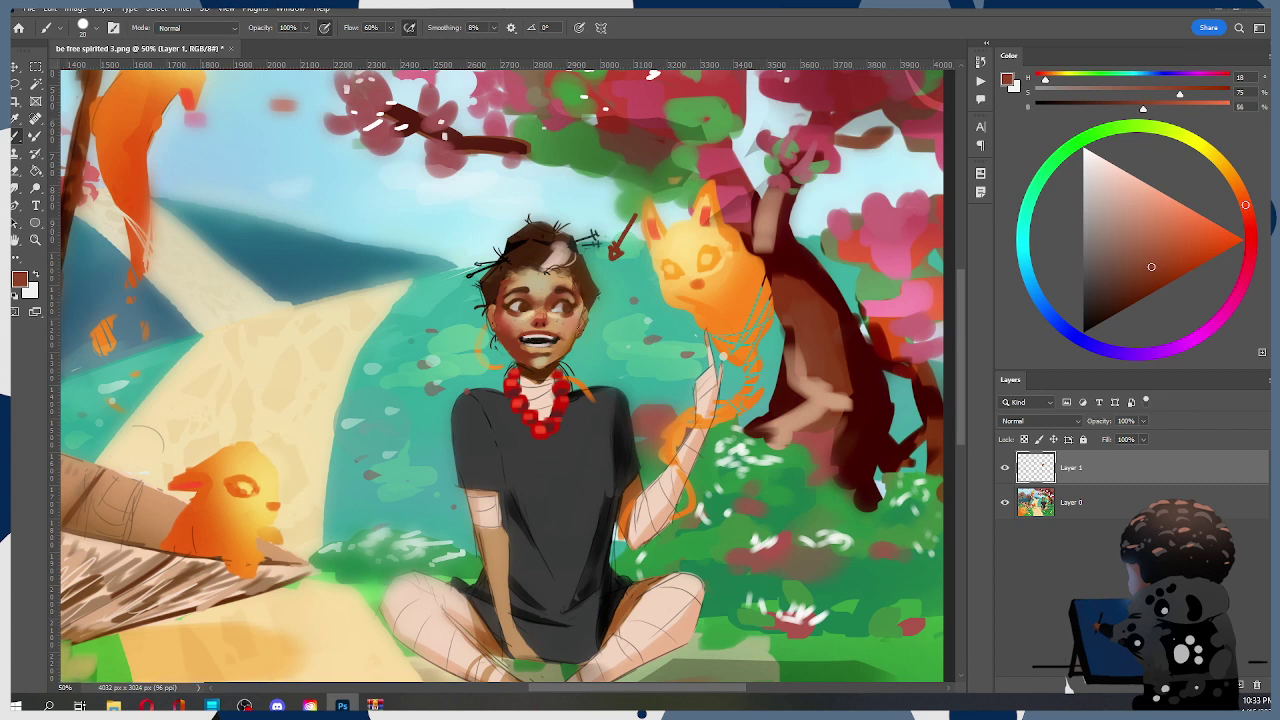
pyautogui.keyDown('alt'); pyautogui.click(574, 338); pyautogui.keyUp('alt')
pyautogui.press('[')
pyautogui.press('[')
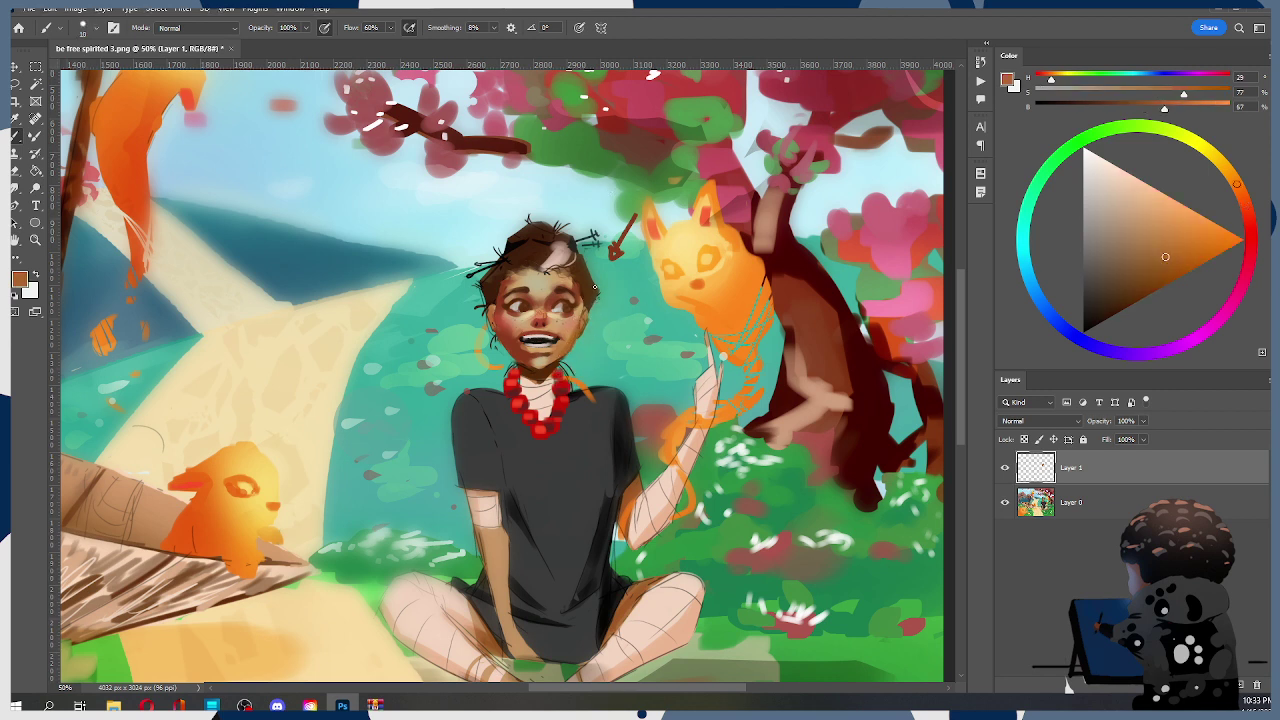
pyautogui.keyDown('alt'); pyautogui.click(572, 342); pyautogui.keyUp('alt')
pyautogui.press(']')
pyautogui.press(']')
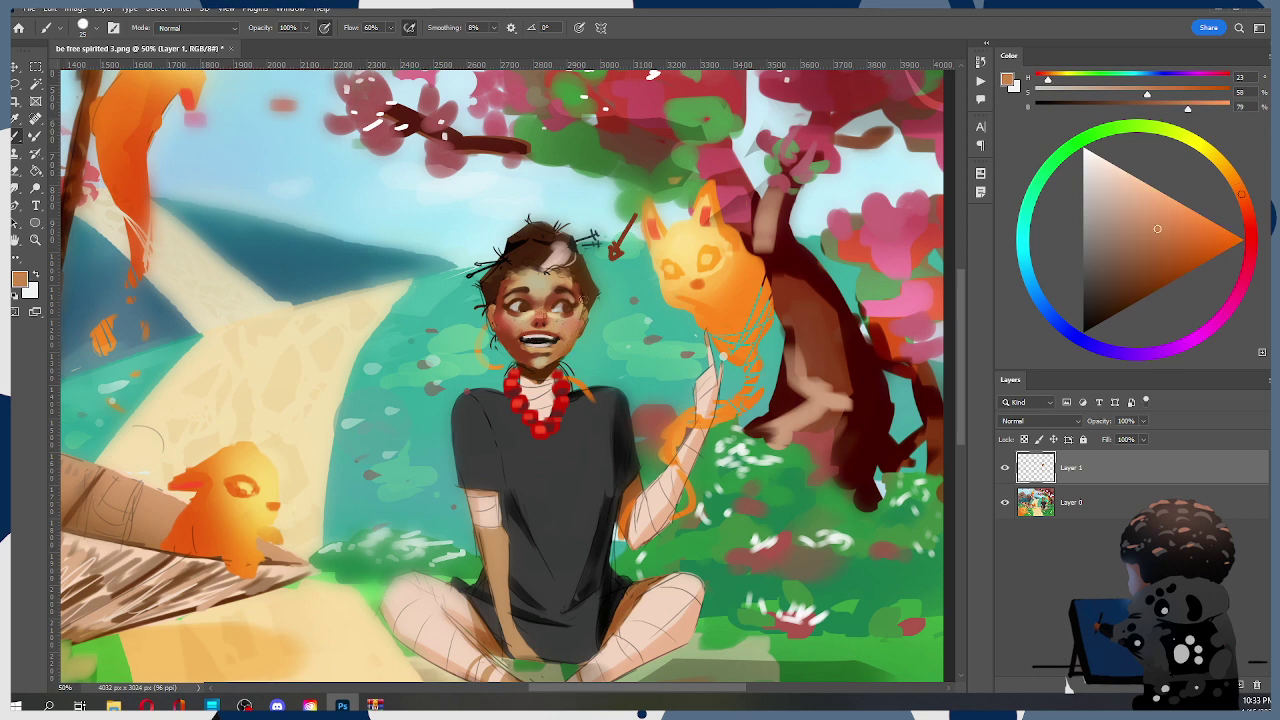
# Soften the new facial strokes into the surrounding skin with the Smudge tool
pyautogui.press('r')
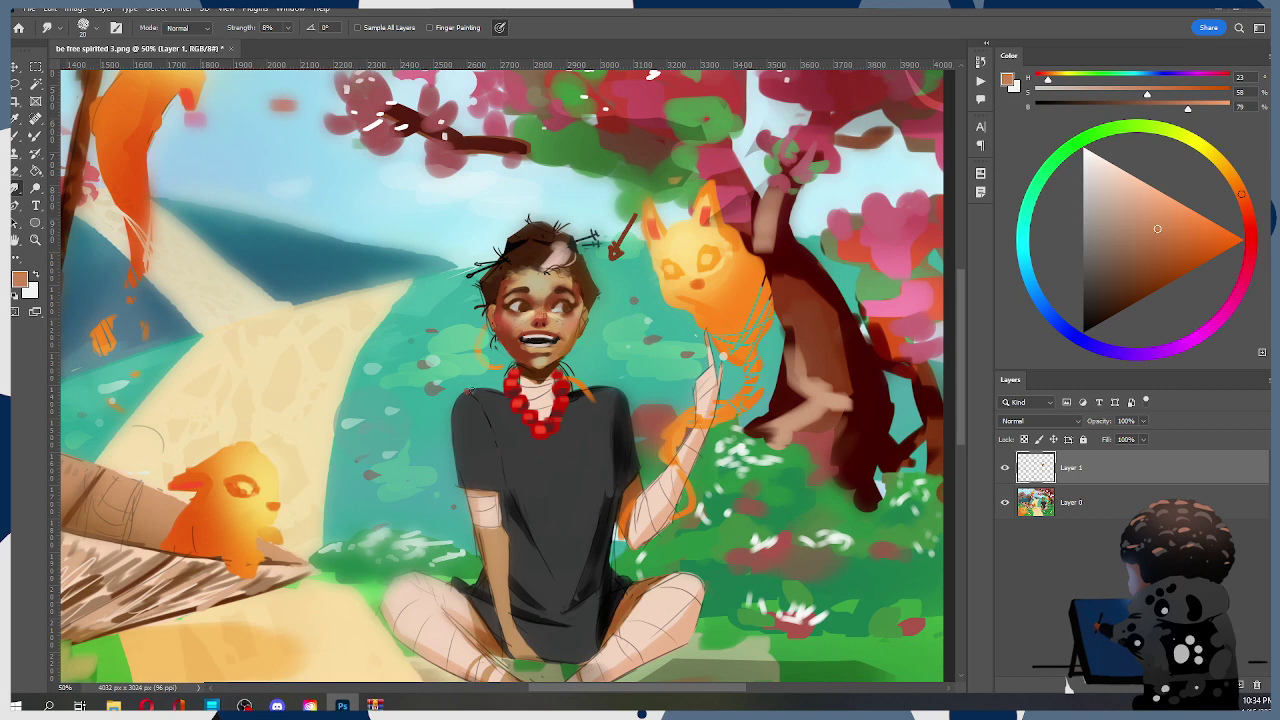
pyautogui.press('ctrl')
pyautogui.press('[')
pyautogui.press(']')
# Blend the eyes and surrounding skin with the Mixer Brush at a reduced size
pyautogui.press('m')
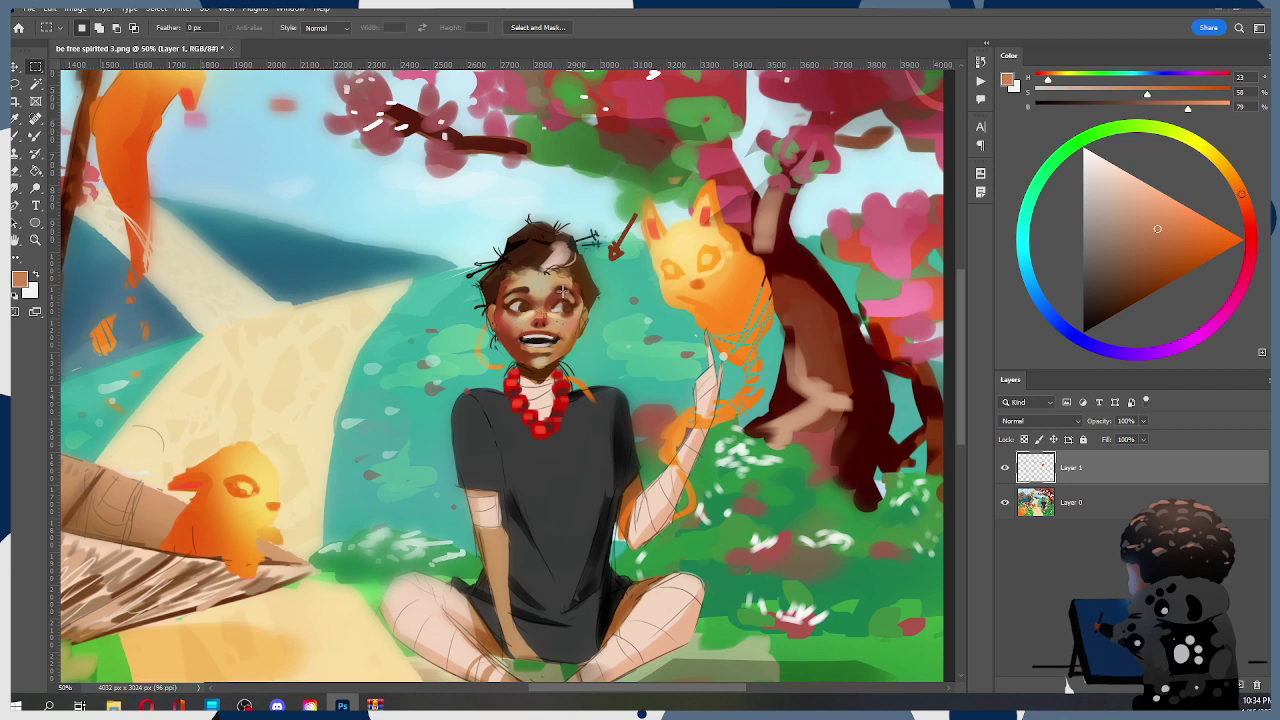
pyautogui.press('b')
pyautogui.press('[')
pyautogui.press('[')
pyautogui.press('[')
pyautogui.press('[')
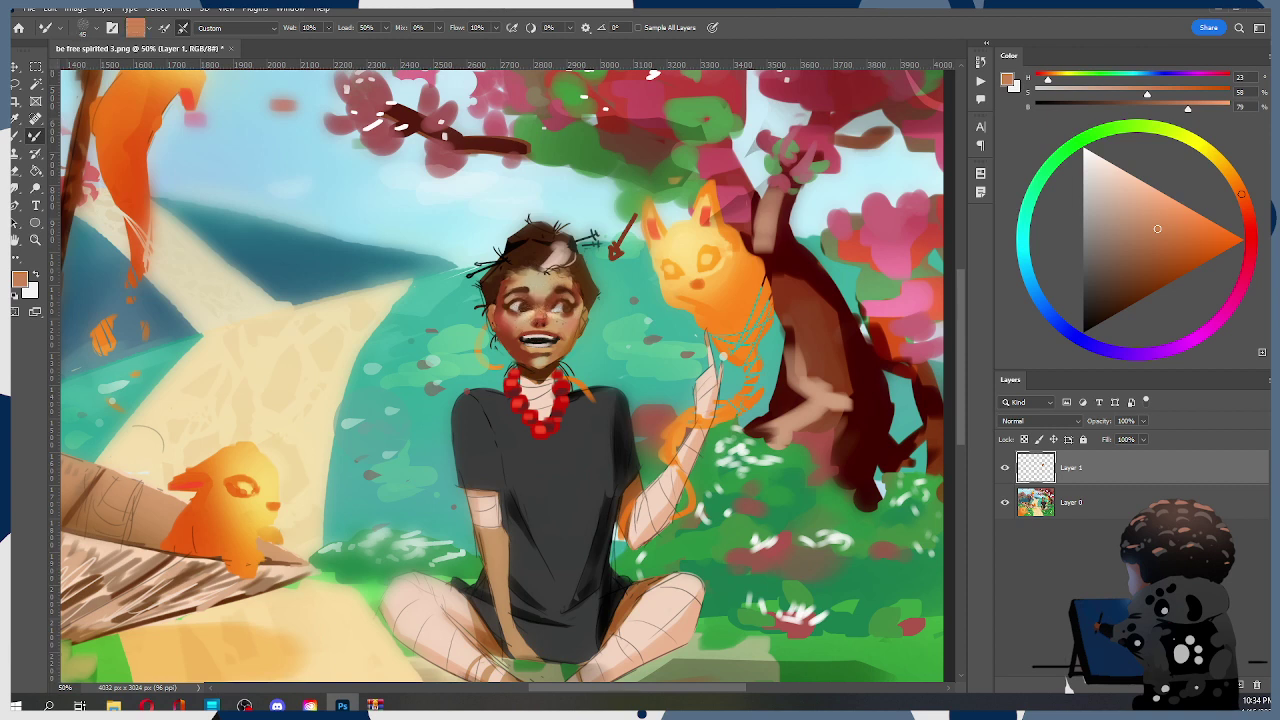
pyautogui.click(523, 308)
pyautogui.press('ctrl')
pyautogui.moveTo(568, 277)
pyautogui.mouseDown()
pyautogui.moveTo(636, 283)
pyautogui.moveTo(625, 270)
pyautogui.moveTo(582, 275)
pyautogui.moveTo(635, 293)
pyautogui.mouseUp()
# Retouch the skin between the nose and upper lip with sampled tan, using the regular brush
pyautogui.hotkey('shift', 'b')
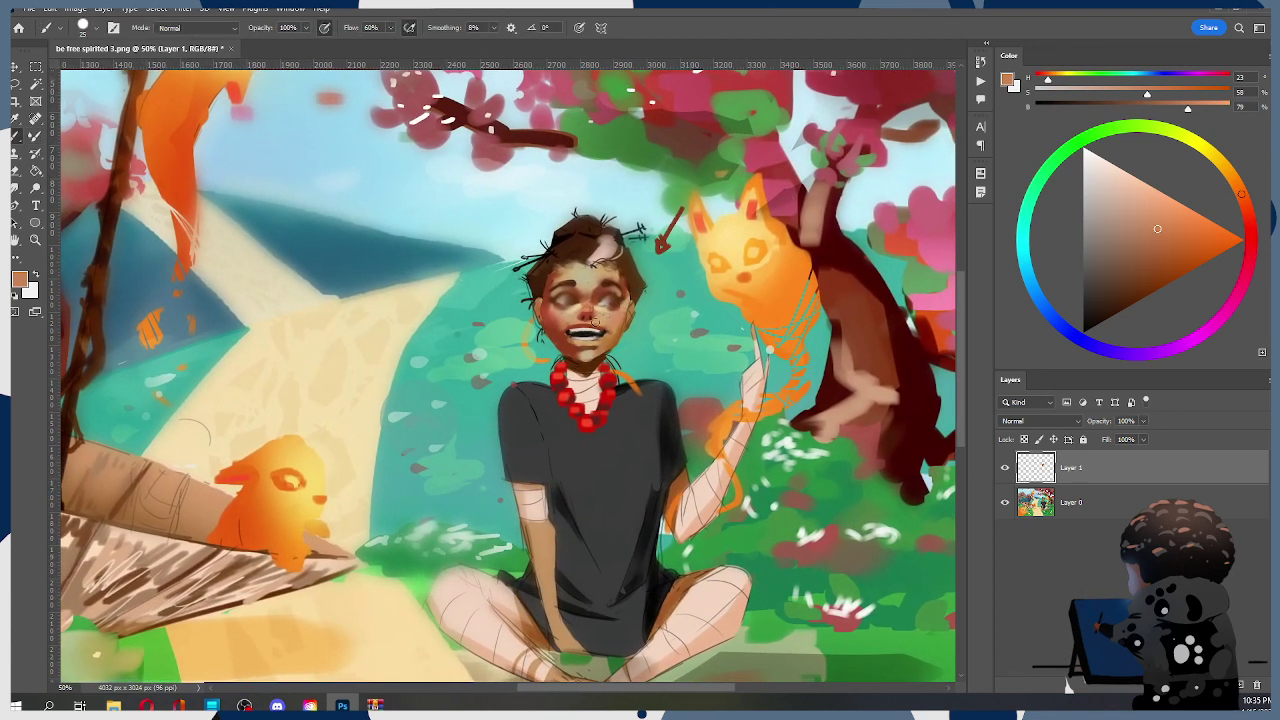
pyautogui.keyDown('alt'); pyautogui.click(584, 320); pyautogui.keyUp('alt')
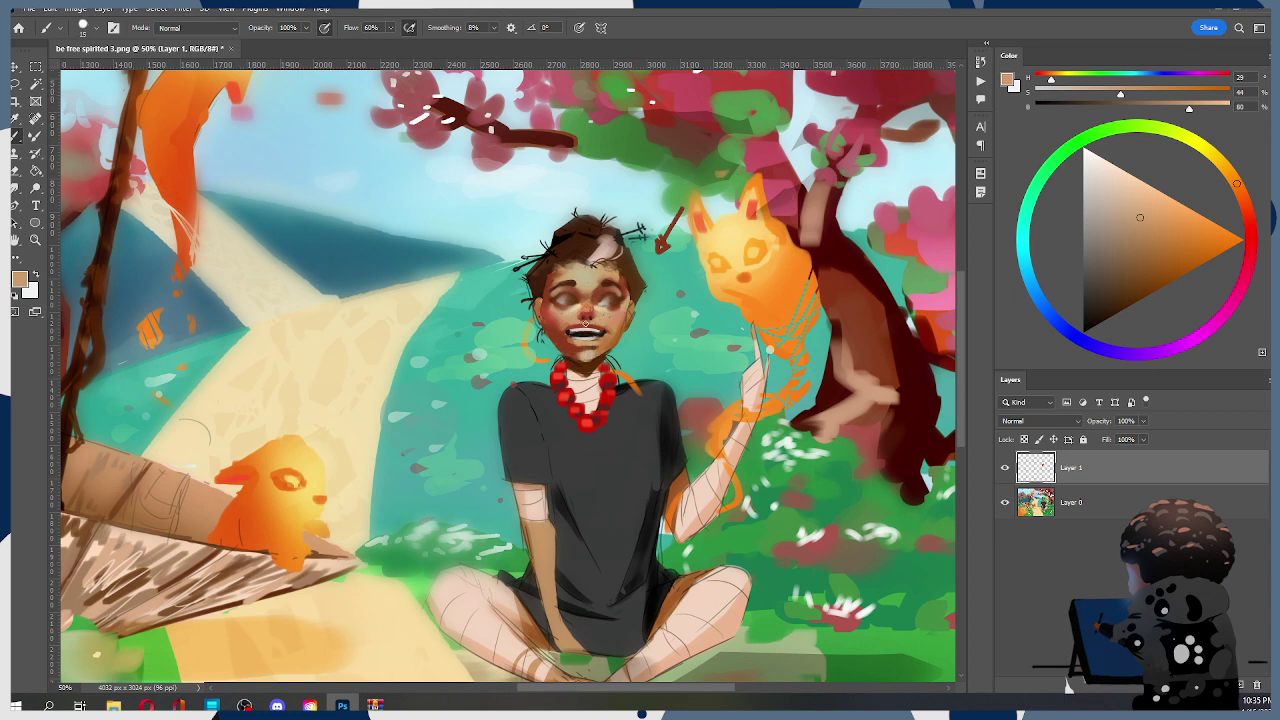
pyautogui.press('[')
# Add bright red bounce light sampled from the necklace along the shadowed jaw and soften it with the Smudge tool
pyautogui.keyDown('alt'); pyautogui.click(566, 378); pyautogui.keyUp('alt')
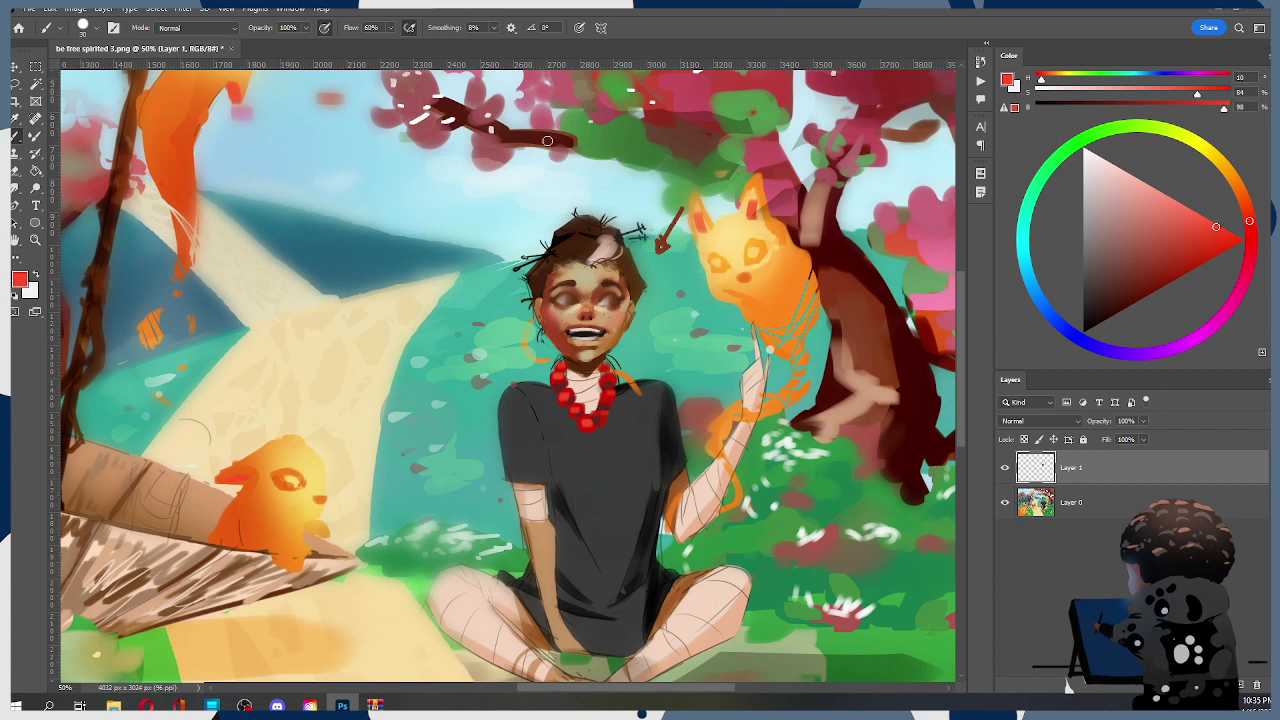
pyautogui.keyDown('alt'); pyautogui.click(558, 368); pyautogui.keyUp('alt')
pyautogui.press('r')
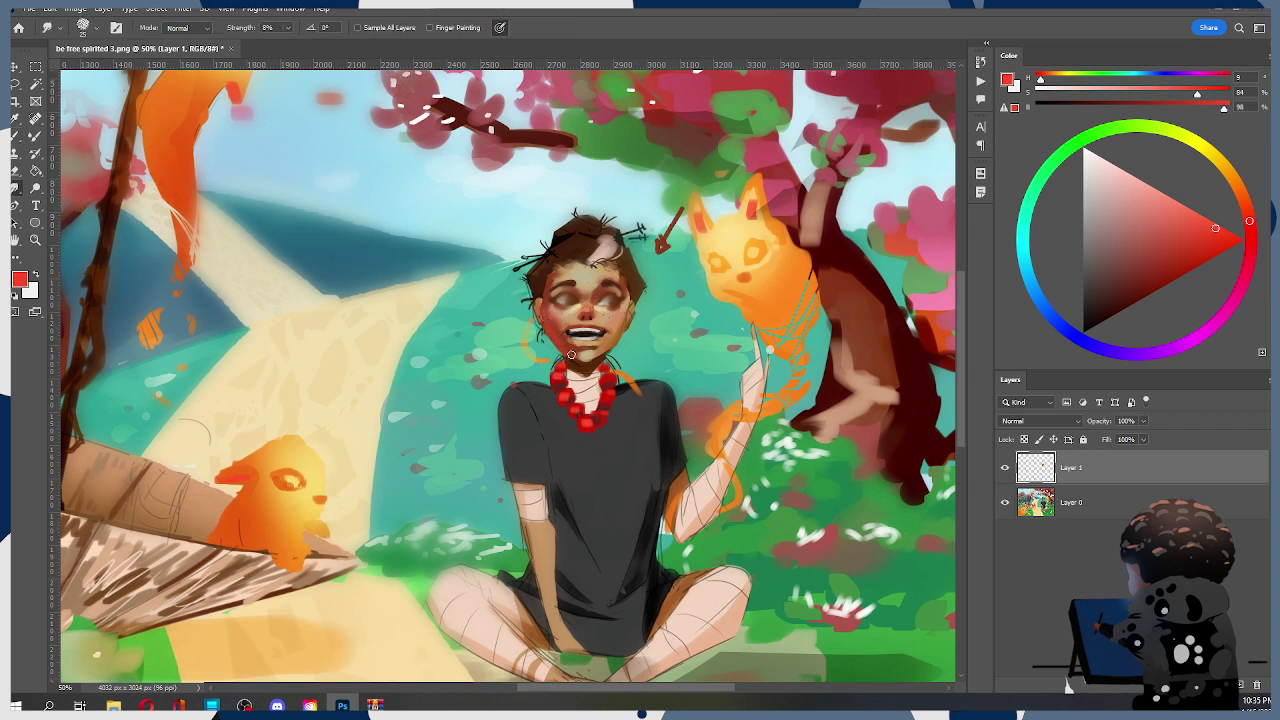
# Switch the regular brush to a flat rectangular tip, retouch the red bounce light beside the mouth, and smudge it
pyautogui.press('ctrl')
pyautogui.press('b')
pyautogui.rightClick(551, 326)
pyautogui.click(790, 342)
pyautogui.click(700, 140)
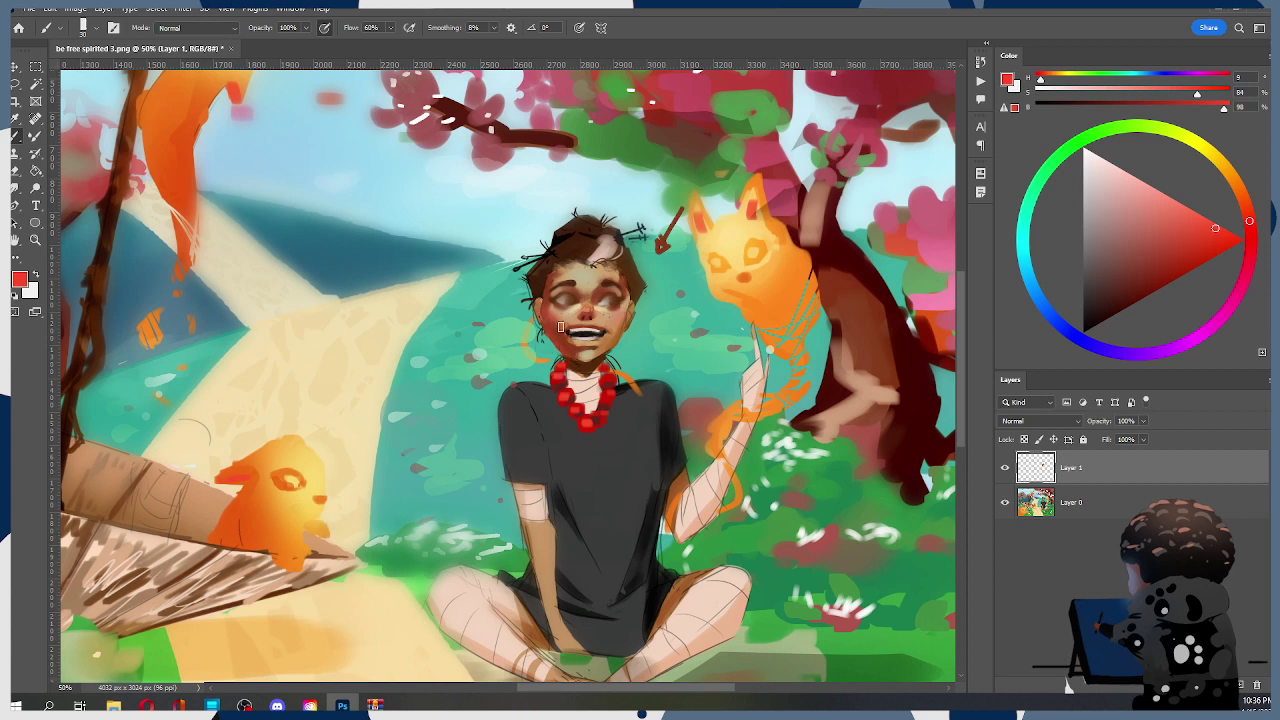
pyautogui.press('r')
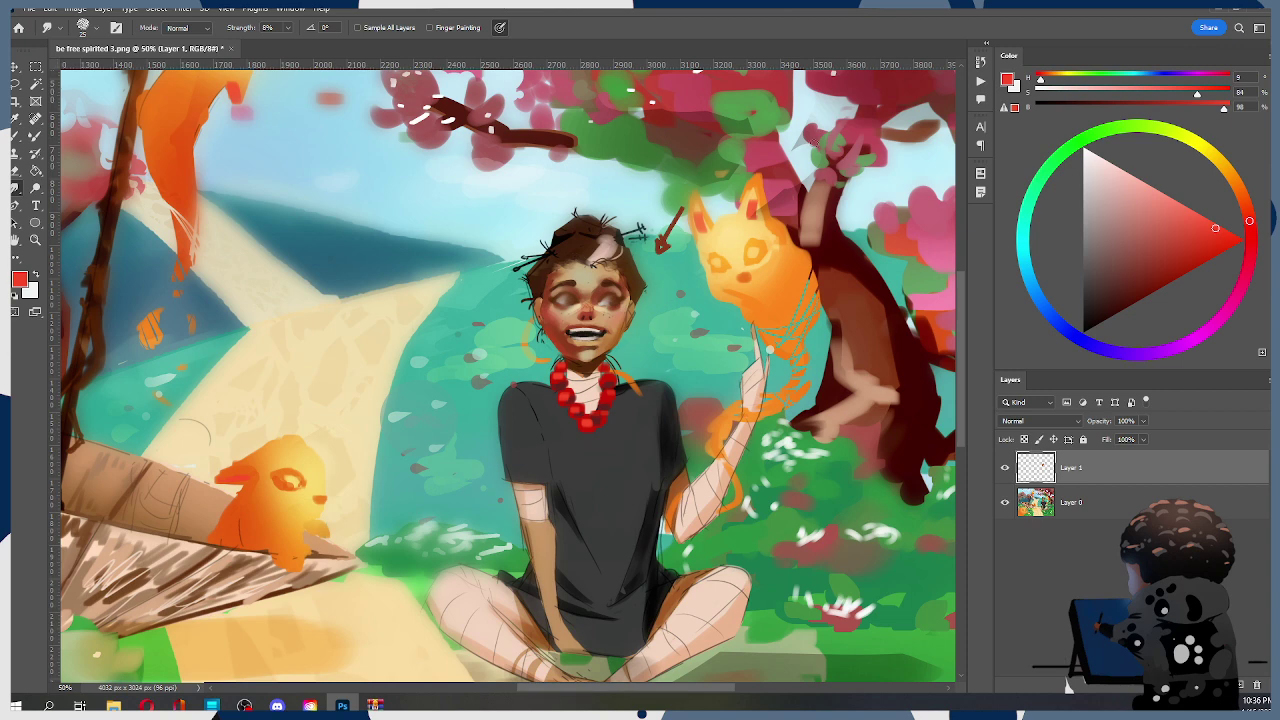
# Paint pale yellow light sampled from the fox along the facing cheek and jaw, then blend it with the Smudge tool
pyautogui.press('b')
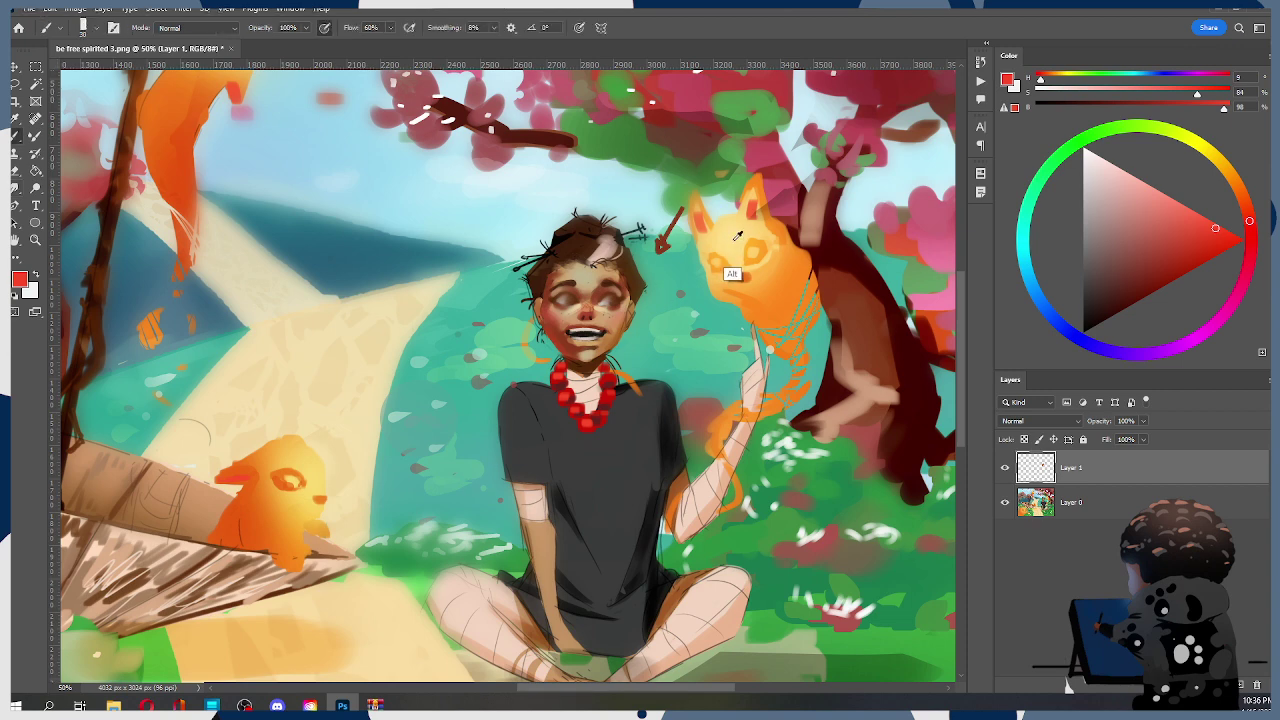
pyautogui.keyDown('alt'); pyautogui.click(730, 276); pyautogui.keyUp('alt')
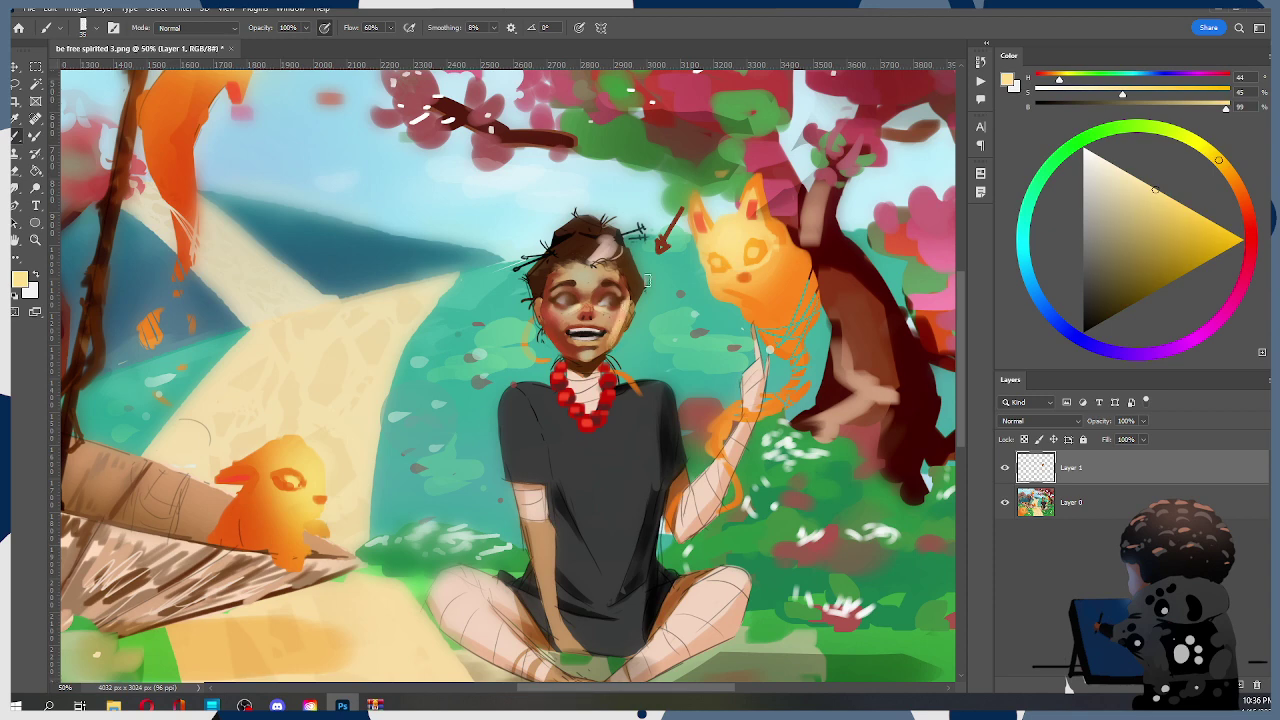
pyautogui.press(']')
pyautogui.moveTo(611, 310); pyautogui.dragTo(609, 350)
pyautogui.hotkey('ctrl', 'z')
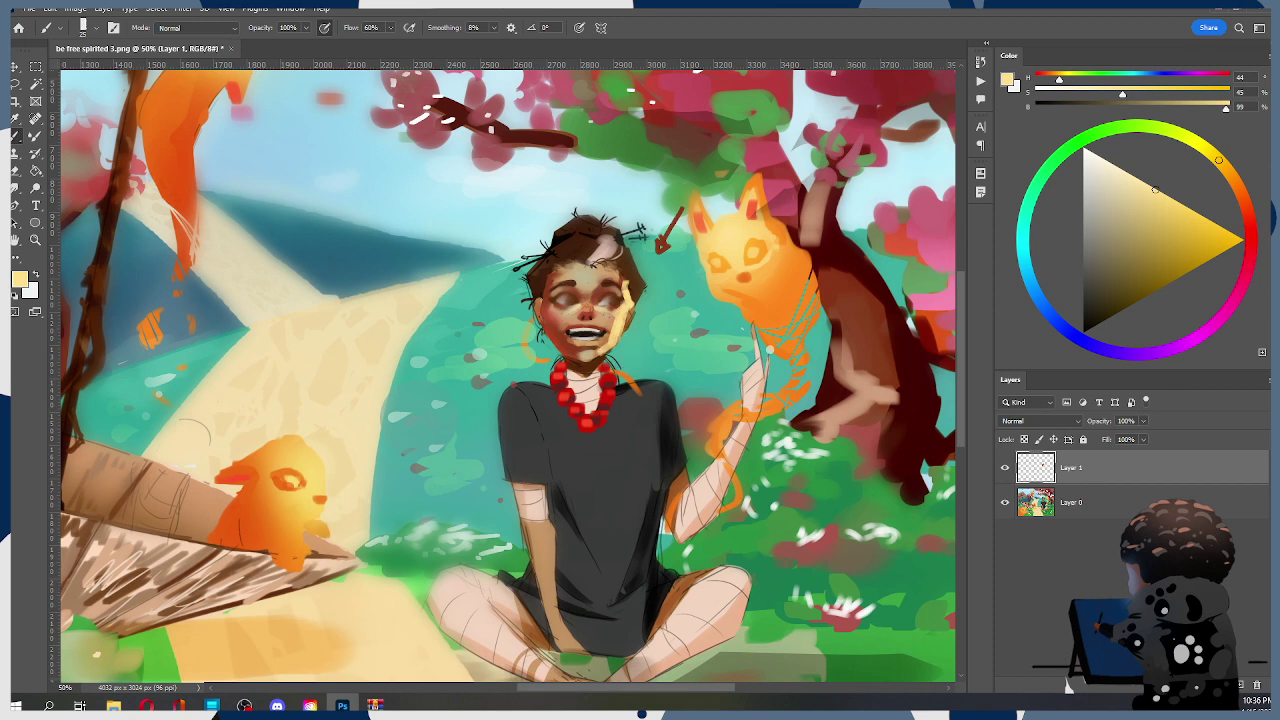
pyautogui.press('r')
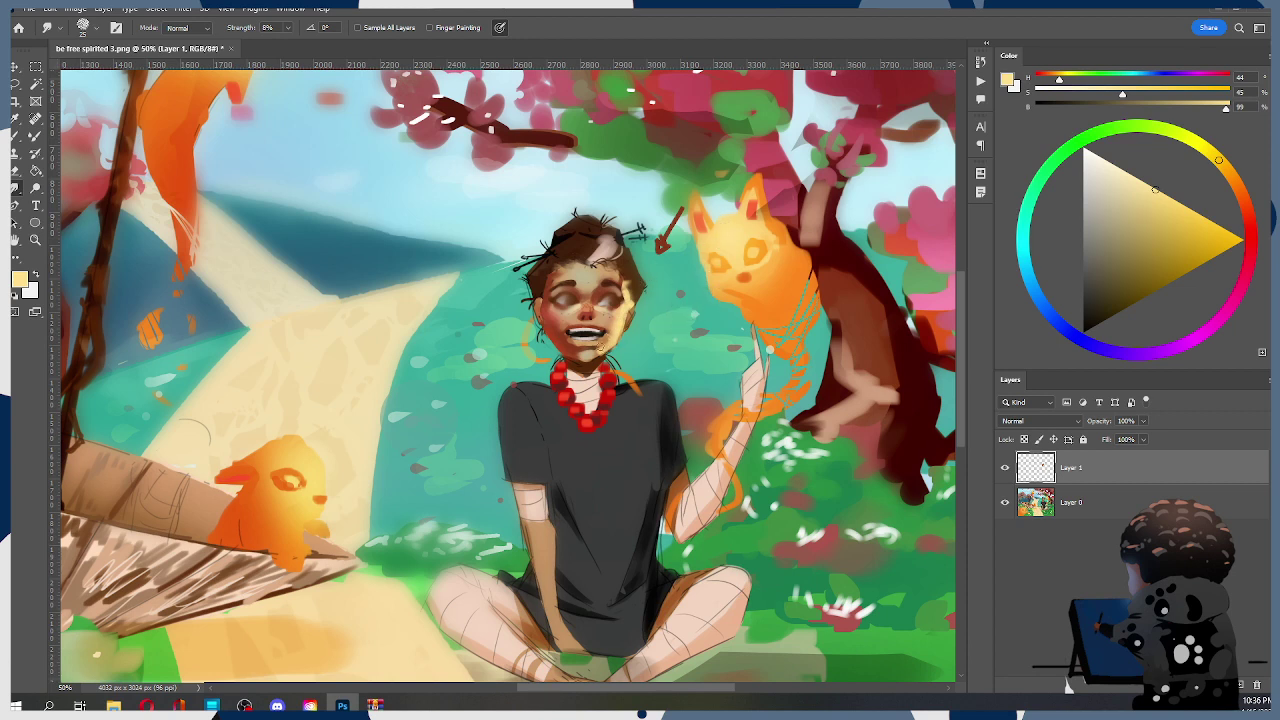
# Shade the lower lip and chin with sampled dark brown and reddish brown, shifting the dark brown's hue to 12°
pyautogui.press('b')
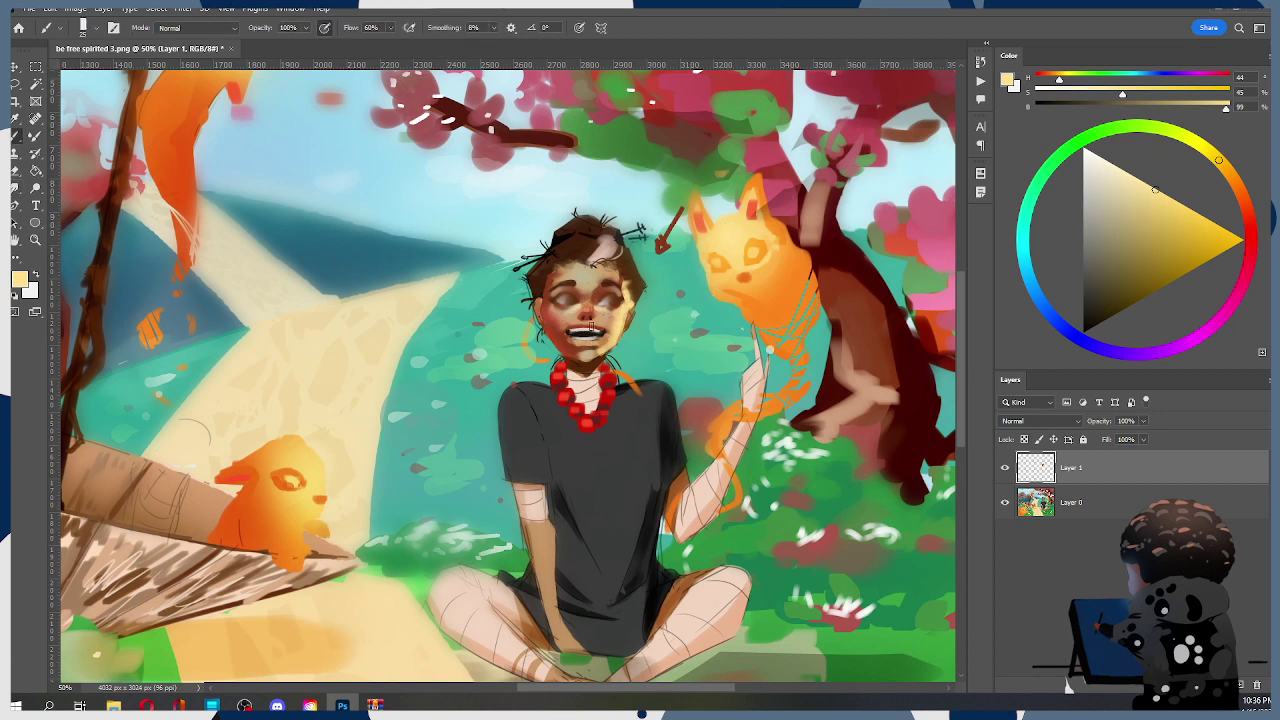
pyautogui.keyDown('alt'); pyautogui.click(590, 345); pyautogui.keyUp('alt')
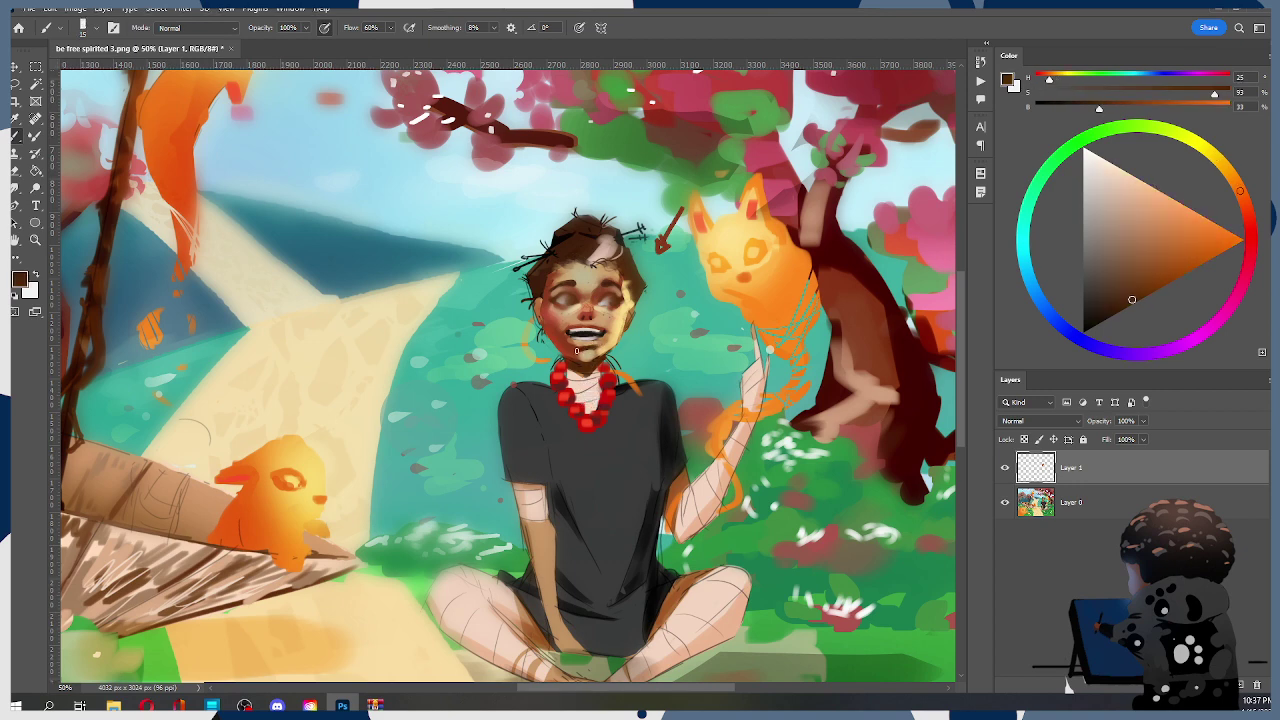
pyautogui.keyDown('alt'); pyautogui.click(590, 341); pyautogui.keyUp('alt')
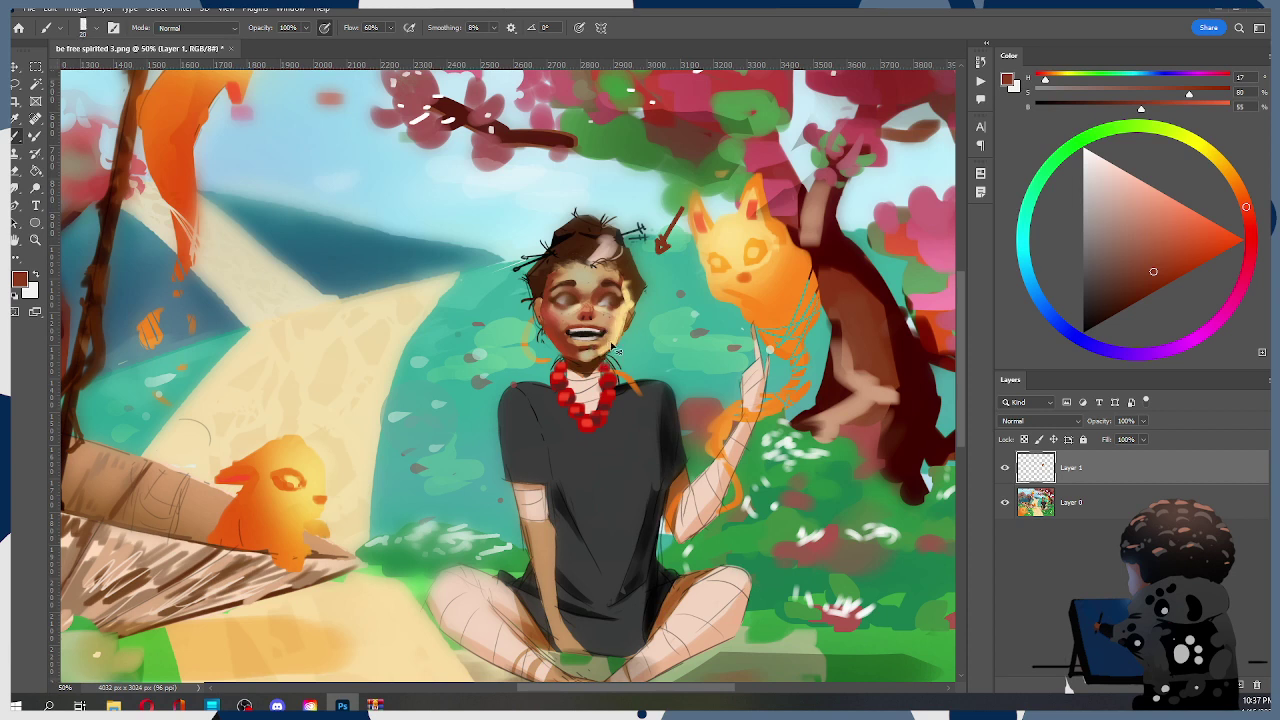
pyautogui.keyDown('alt'); pyautogui.click(604, 351); pyautogui.keyUp('alt')
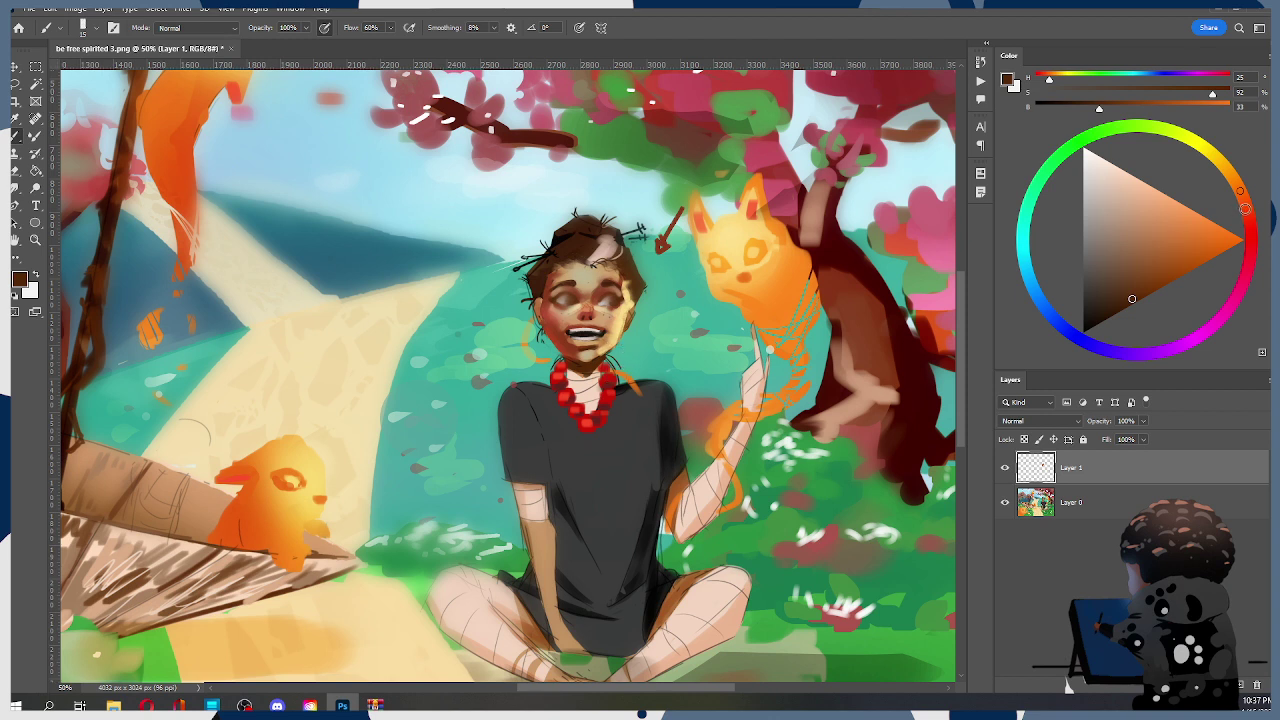
pyautogui.click(1247, 214)
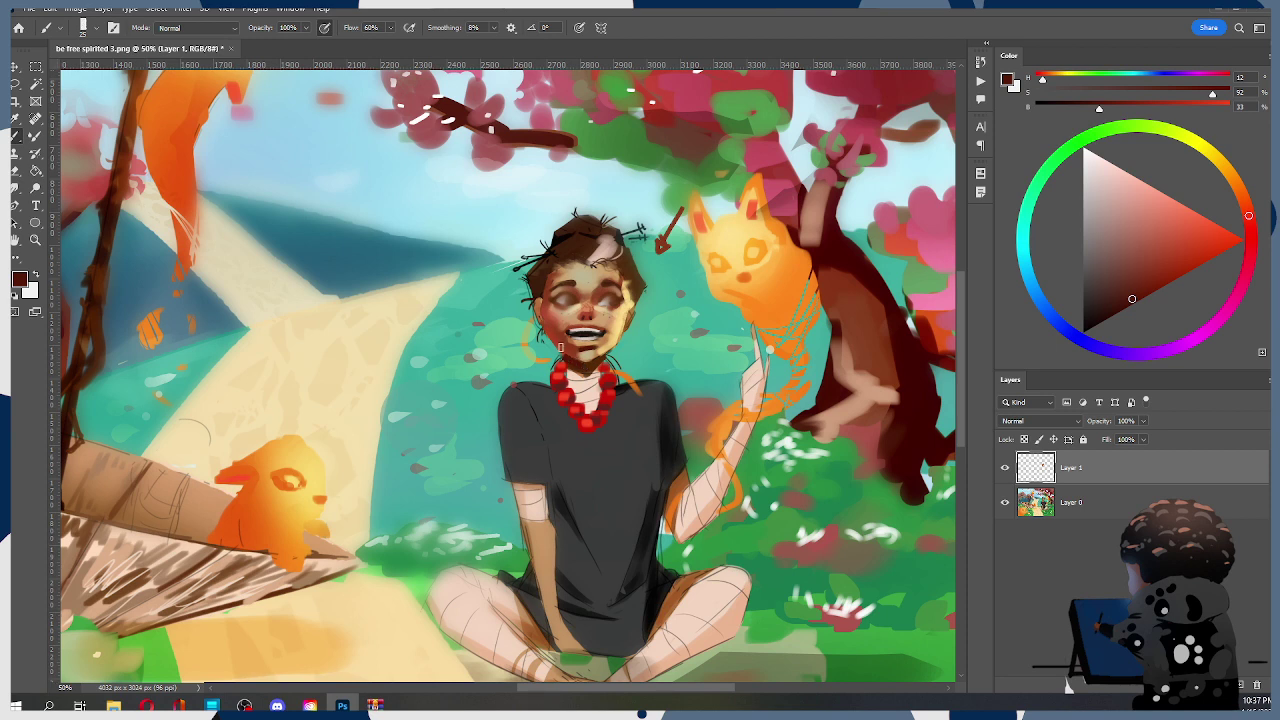
# Trim the jaw and neck contour with sampled background teal and restate the shadow edge in dark reddish brown
pyautogui.keyDown('alt'); pyautogui.click(556, 346); pyautogui.keyUp('alt')
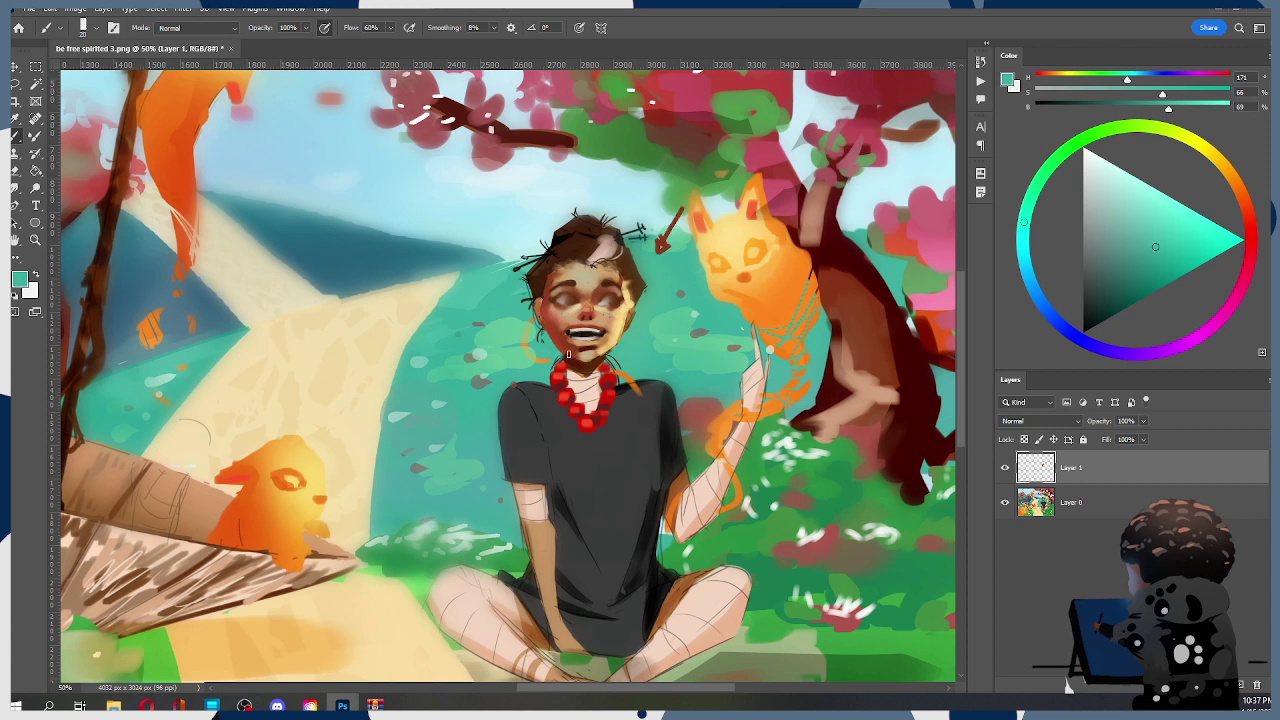
pyautogui.press('ctrl')
pyautogui.keyDown('alt'); pyautogui.click(578, 352); pyautogui.keyUp('alt')
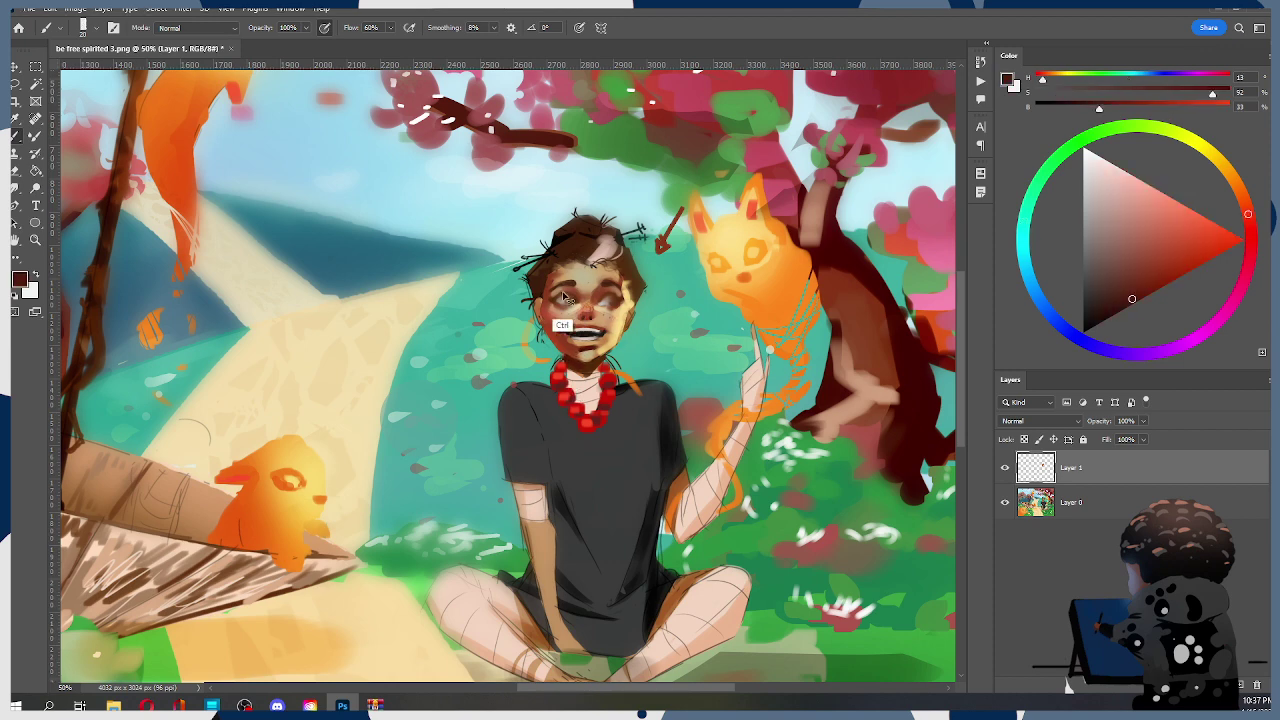
pyautogui.keyDown('alt'); pyautogui.click(545, 384); pyautogui.keyUp('alt')
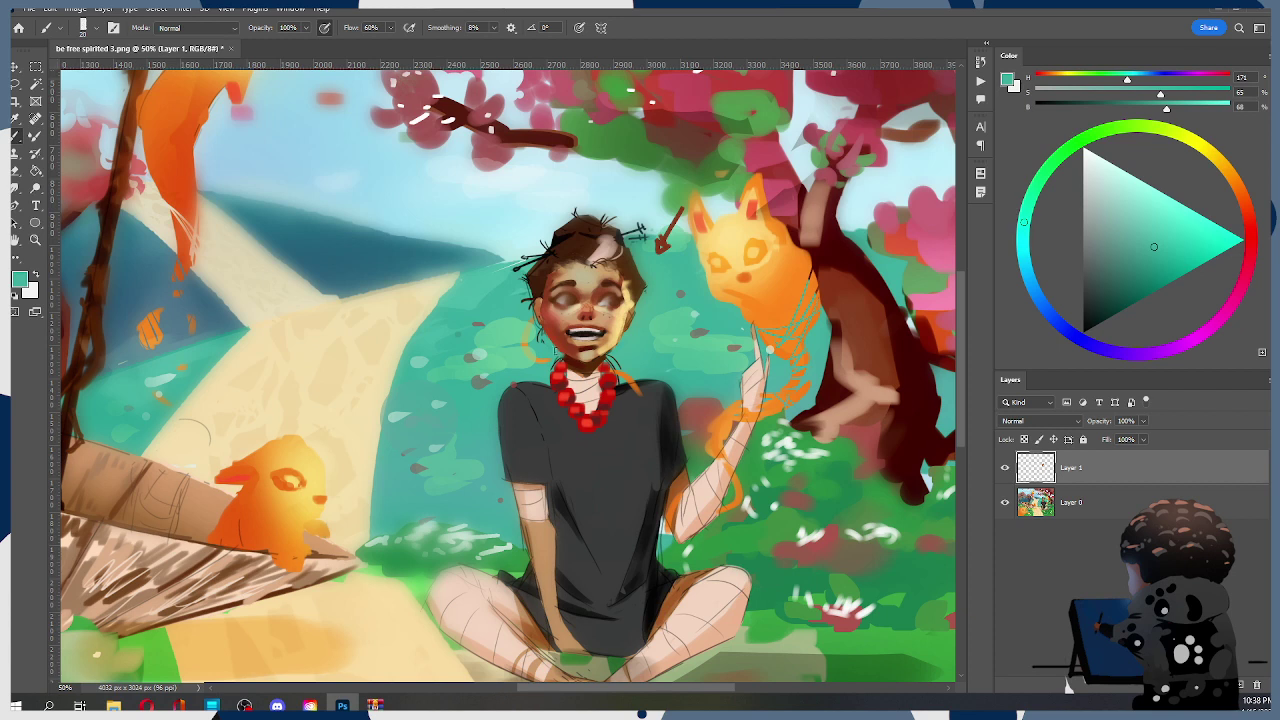
pyautogui.keyDown('alt'); pyautogui.click(582, 360); pyautogui.keyUp('alt')
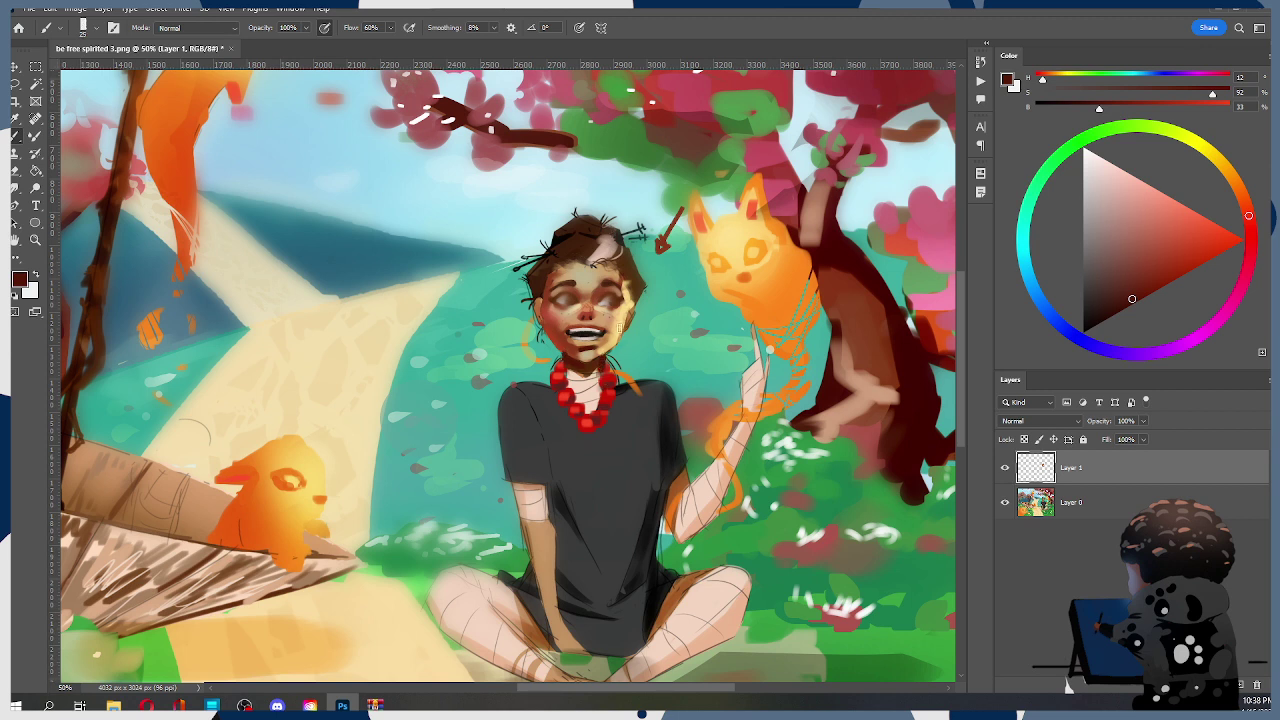
# Paint a dark reddish-brown cast shadow on the neck beneath the chin, redoing the first stroke
pyautogui.keyDown('alt'); pyautogui.click(600, 313); pyautogui.keyUp('alt')
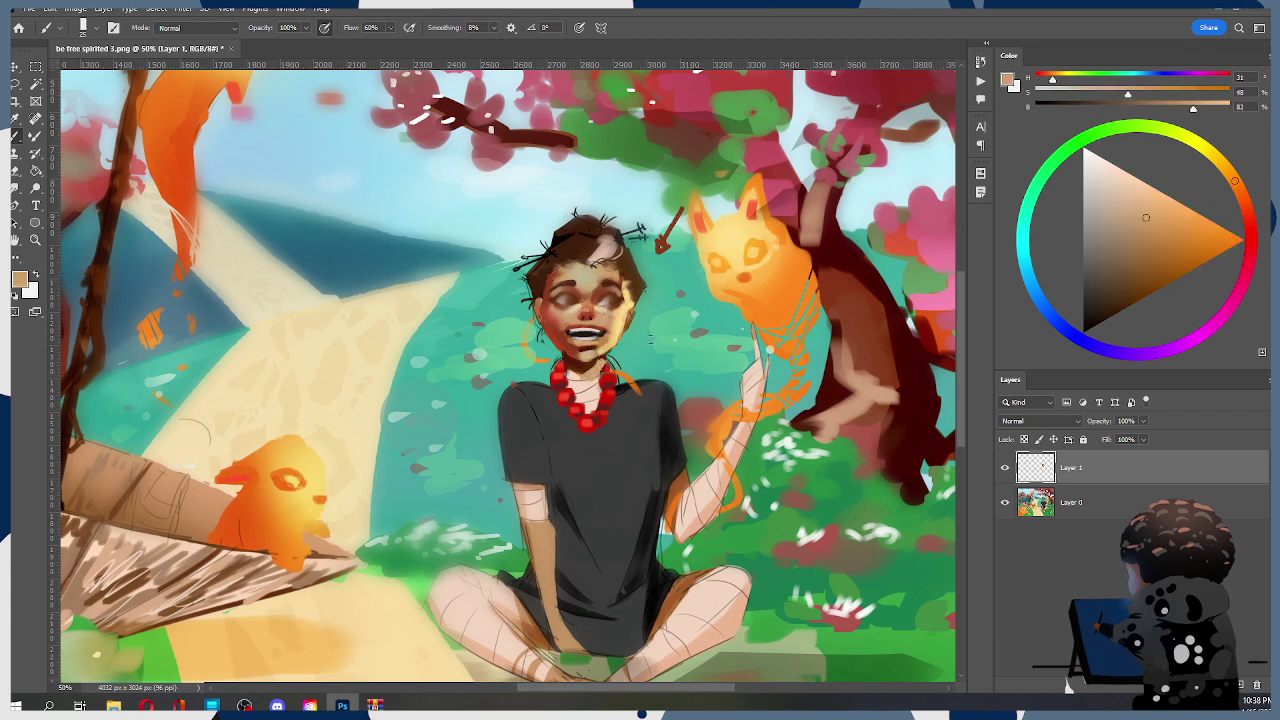
pyautogui.press('ctrl')
pyautogui.keyDown('alt'); pyautogui.click(586, 398); pyautogui.keyUp('alt')
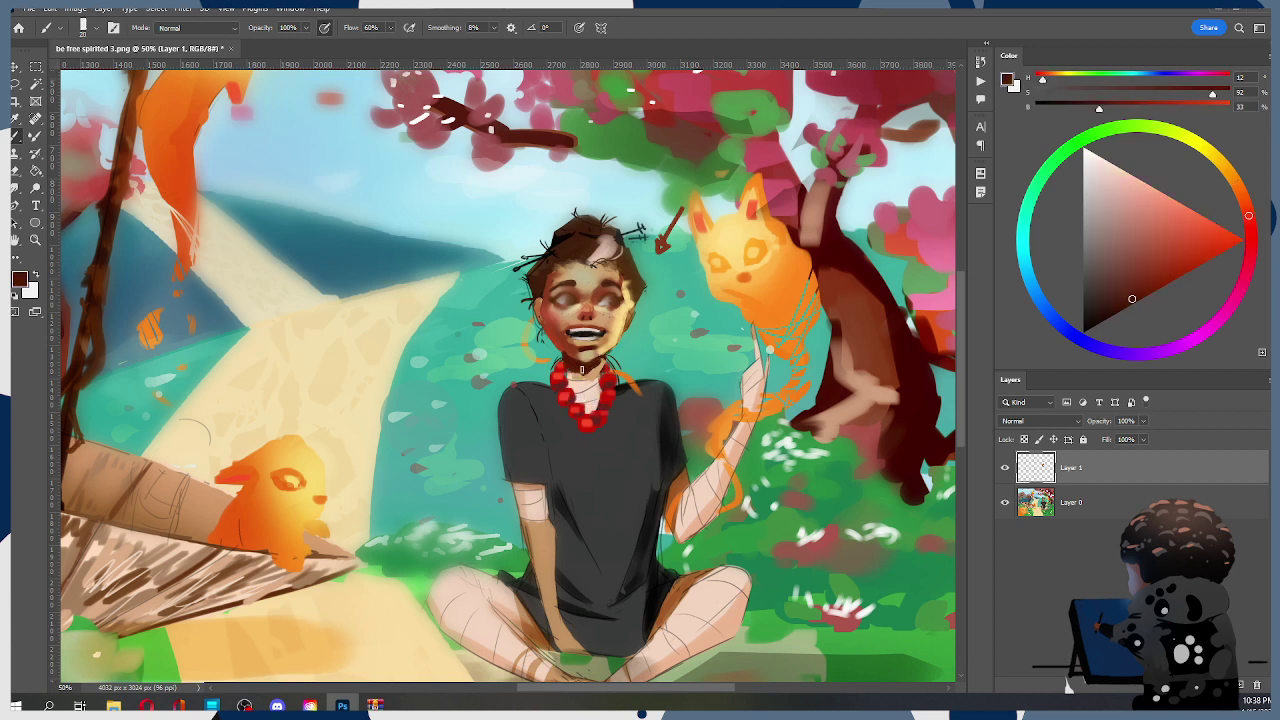
pyautogui.hotkey('ctrl', 'z')
pyautogui.moveTo(604, 358); pyautogui.dragTo(612, 372)
pyautogui.press('[')
# Retouch the chin with sampled beige and orange-brown, and extend the fox's pale yellow light onto the forehead
pyautogui.keyDown('alt'); pyautogui.click(590, 358); pyautogui.keyUp('alt')
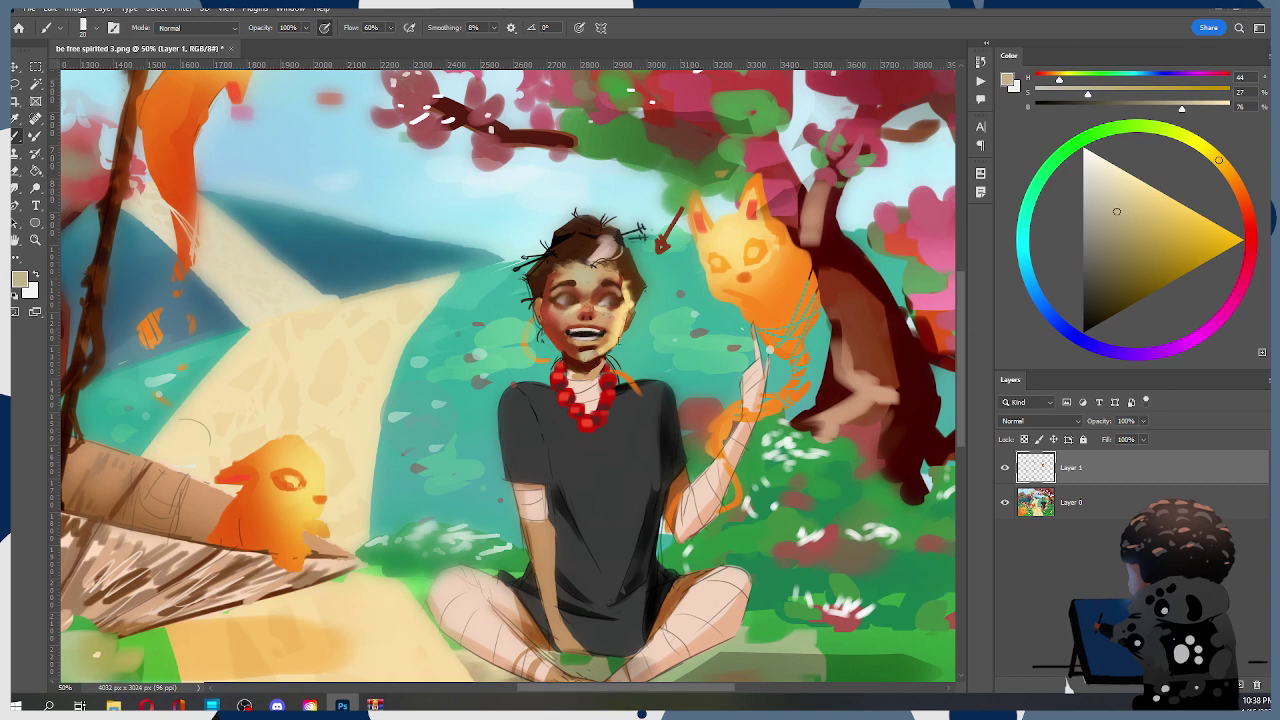
pyautogui.press('alt')
pyautogui.keyDown('alt'); pyautogui.click(604, 344); pyautogui.keyUp('alt')
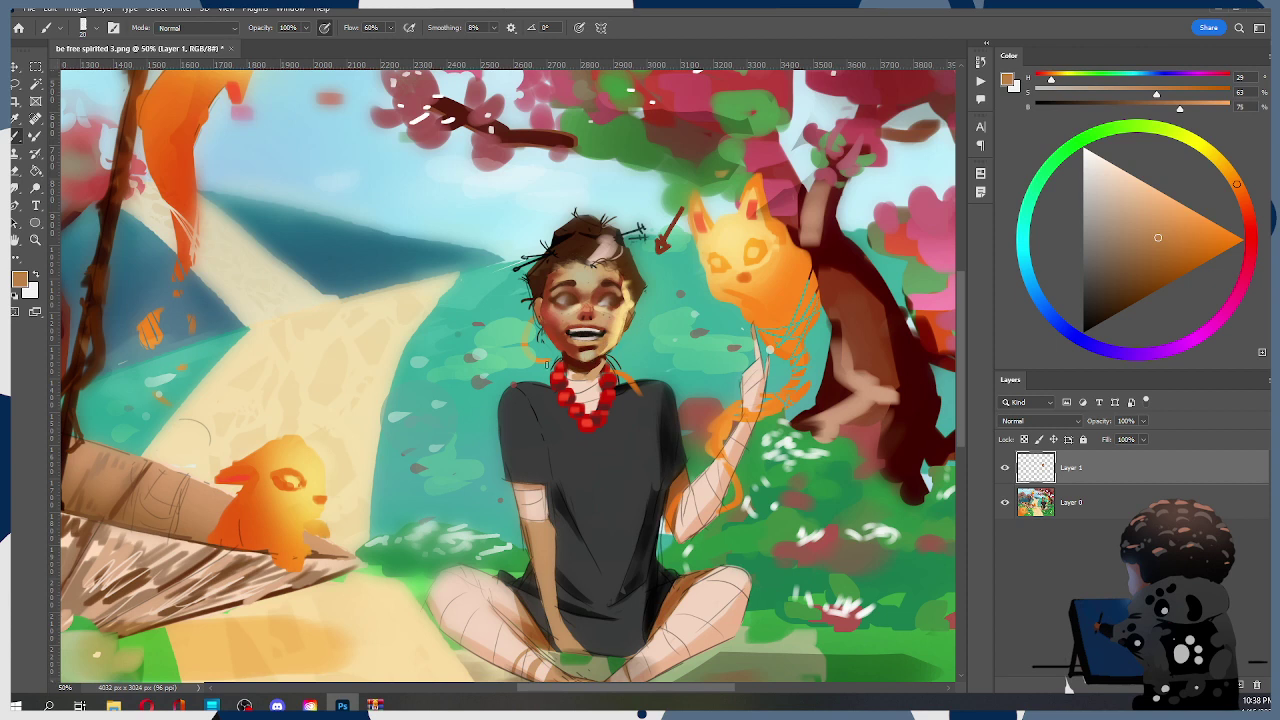
pyautogui.keyDown('alt'); pyautogui.click(617, 313); pyautogui.keyUp('alt')
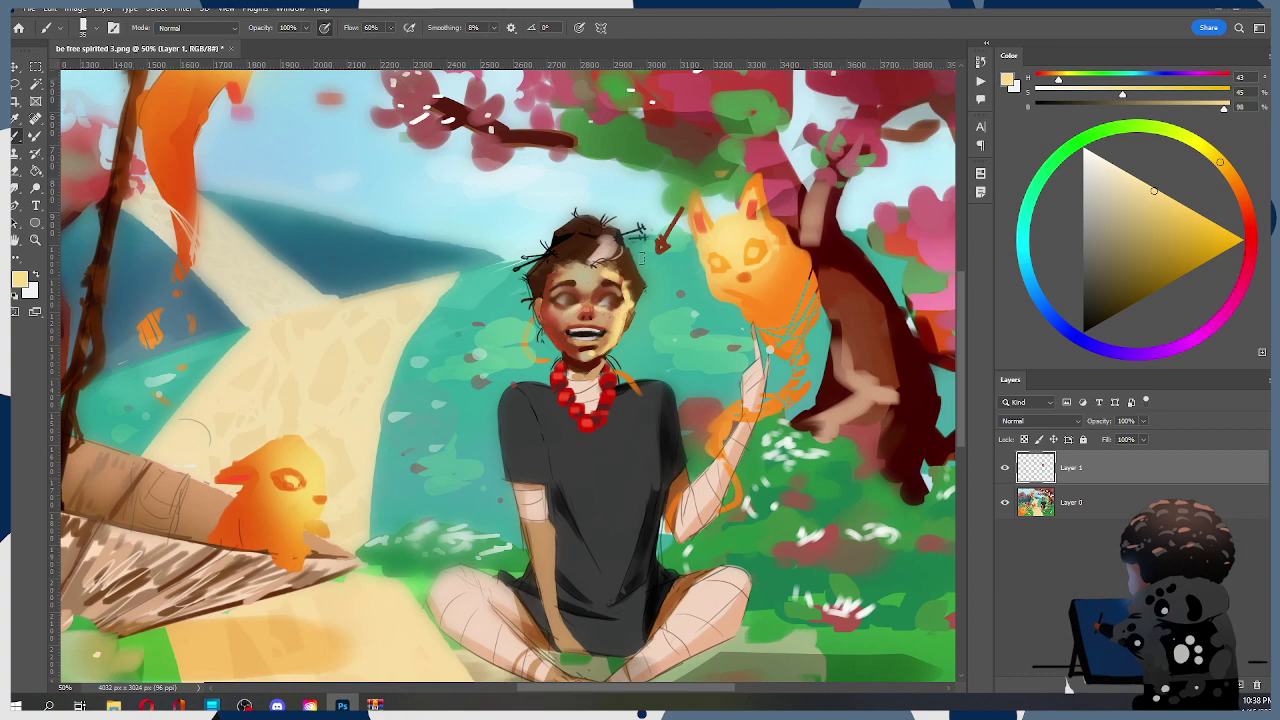
# Refine the mouth edges with sampled dark reddish brown and tan using a fine brush, then smudge the facial details
pyautogui.press('z')
pyautogui.keyDown('alt'); pyautogui.click(618, 313); pyautogui.keyUp('alt')
pyautogui.keyDown('alt'); pyautogui.click(669, 304); pyautogui.keyUp('alt')
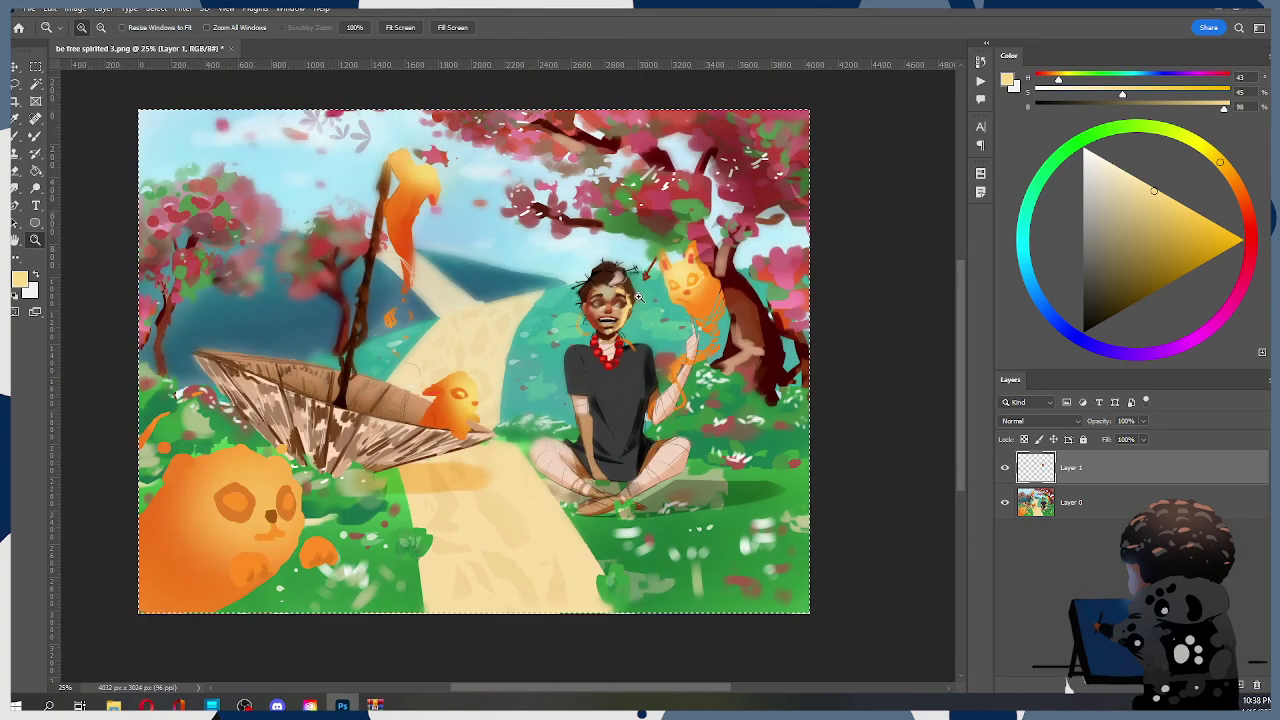
pyautogui.click(639, 297)
pyautogui.click(640, 294)
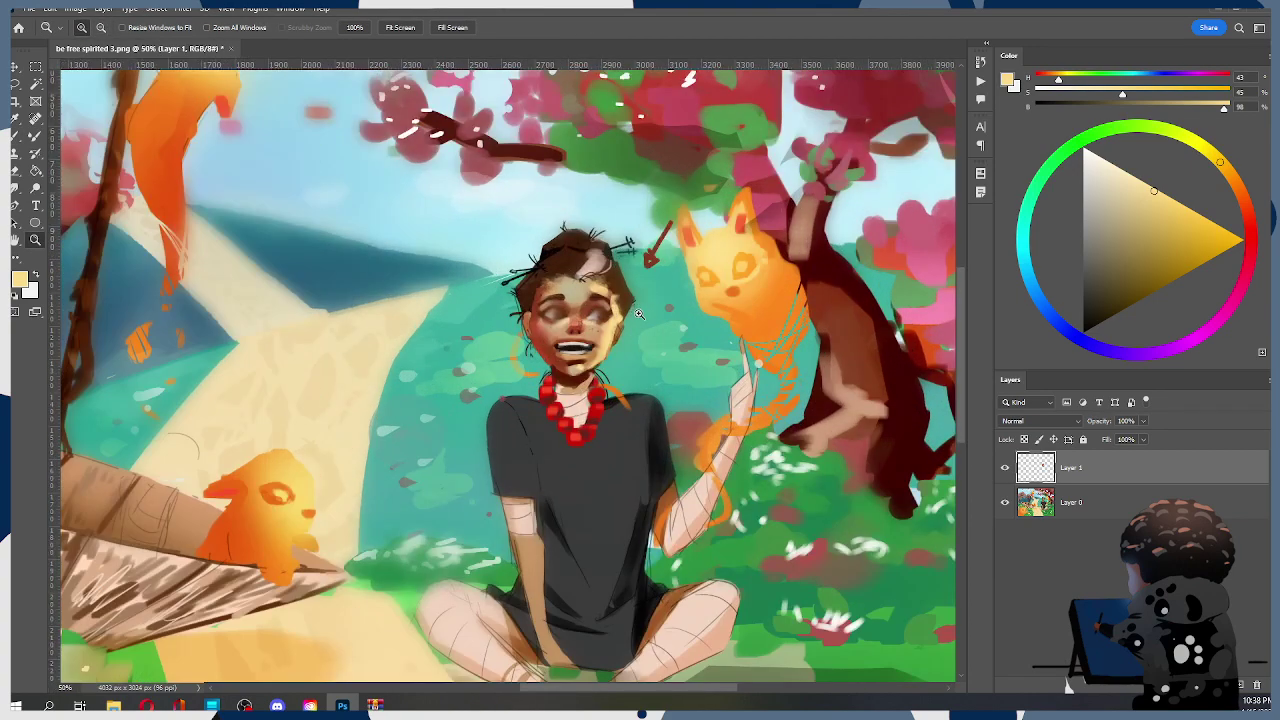
pyautogui.click(634, 313)
pyautogui.press('b')
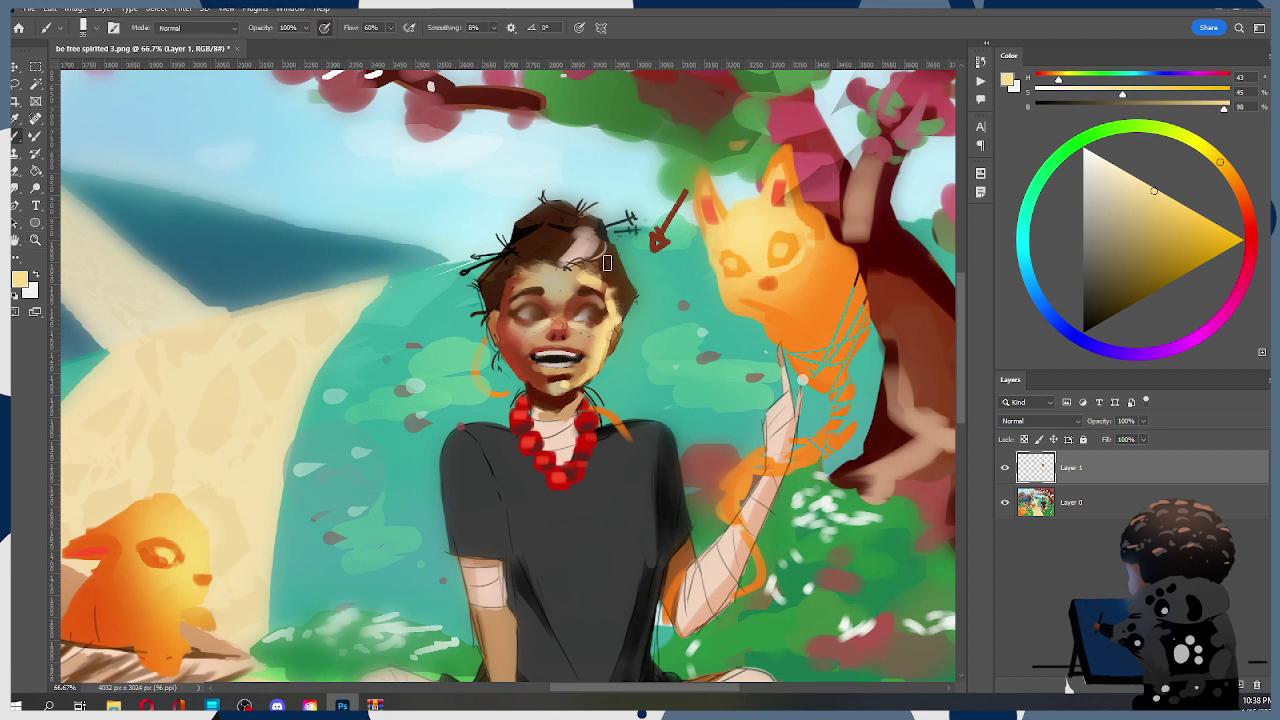
pyautogui.keyDown('alt'); pyautogui.click(557, 379); pyautogui.keyUp('alt')
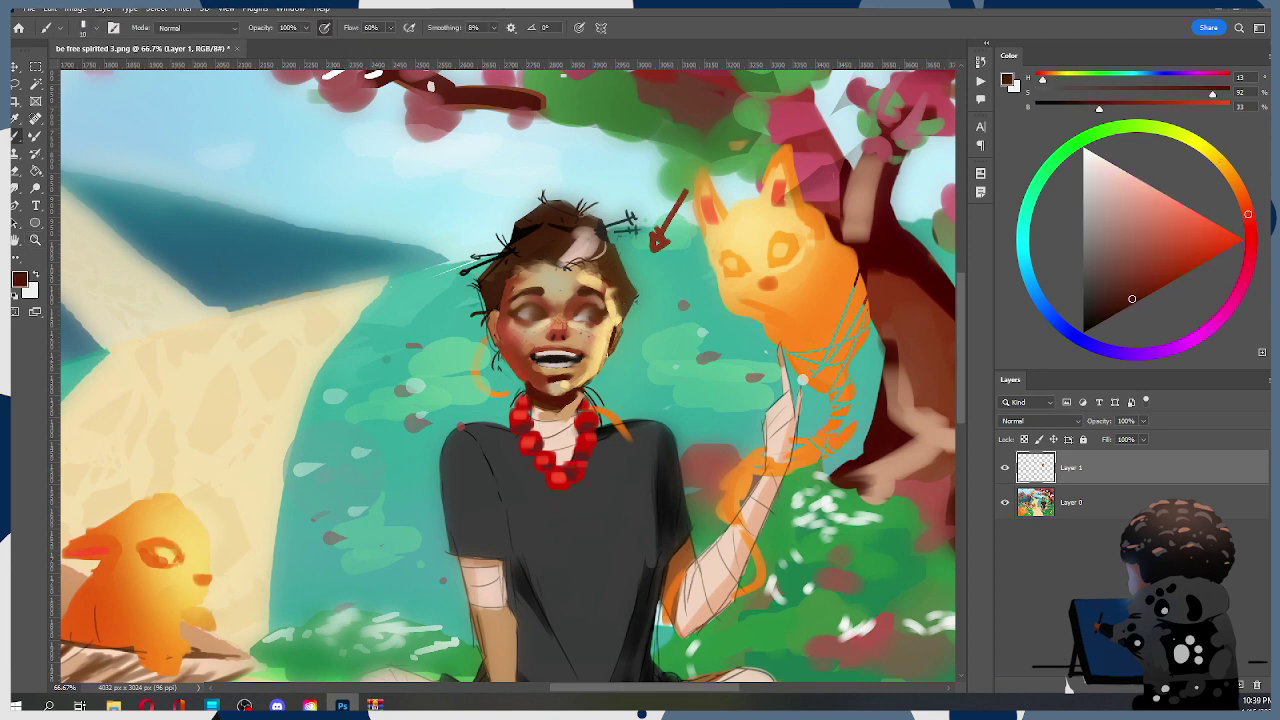
pyautogui.keyDown('alt'); pyautogui.click(580, 370); pyautogui.keyUp('alt')
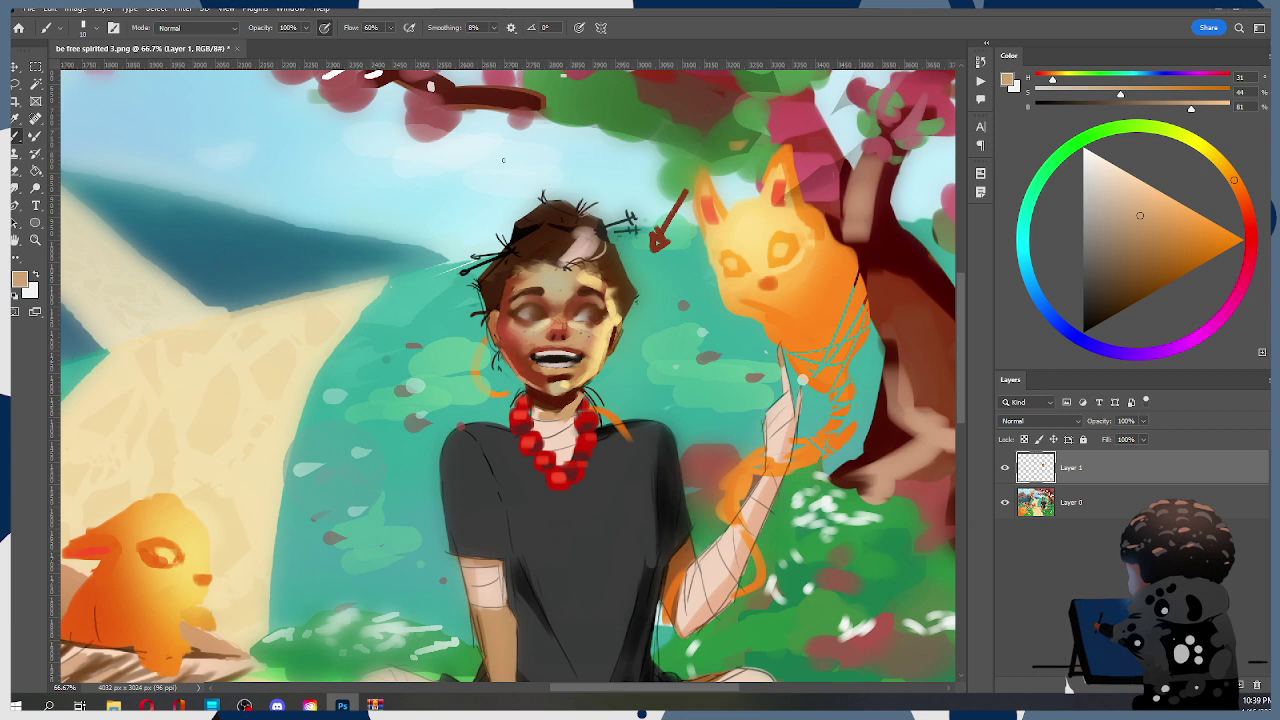
pyautogui.press('r')
pyautogui.press('[')
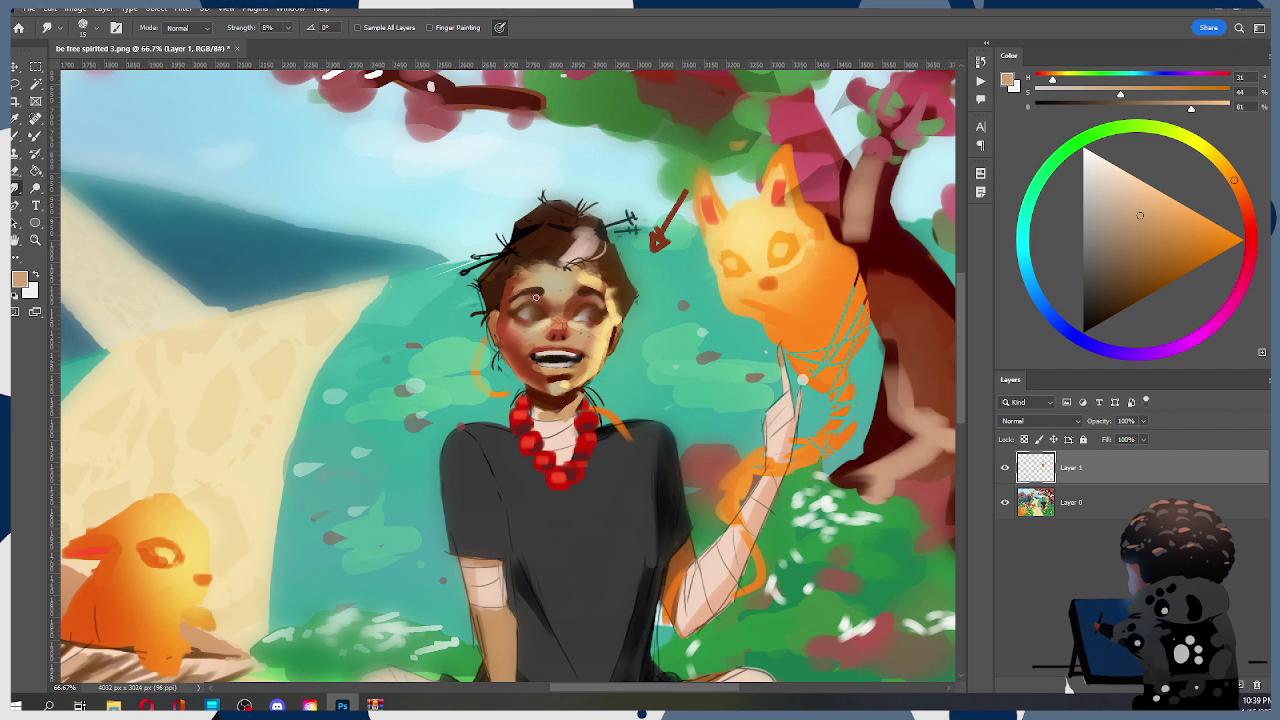
# Deepen the shadowed cheek and jaw away from the fox with sampled reddish brown, using a larger brush
pyautogui.press('b')
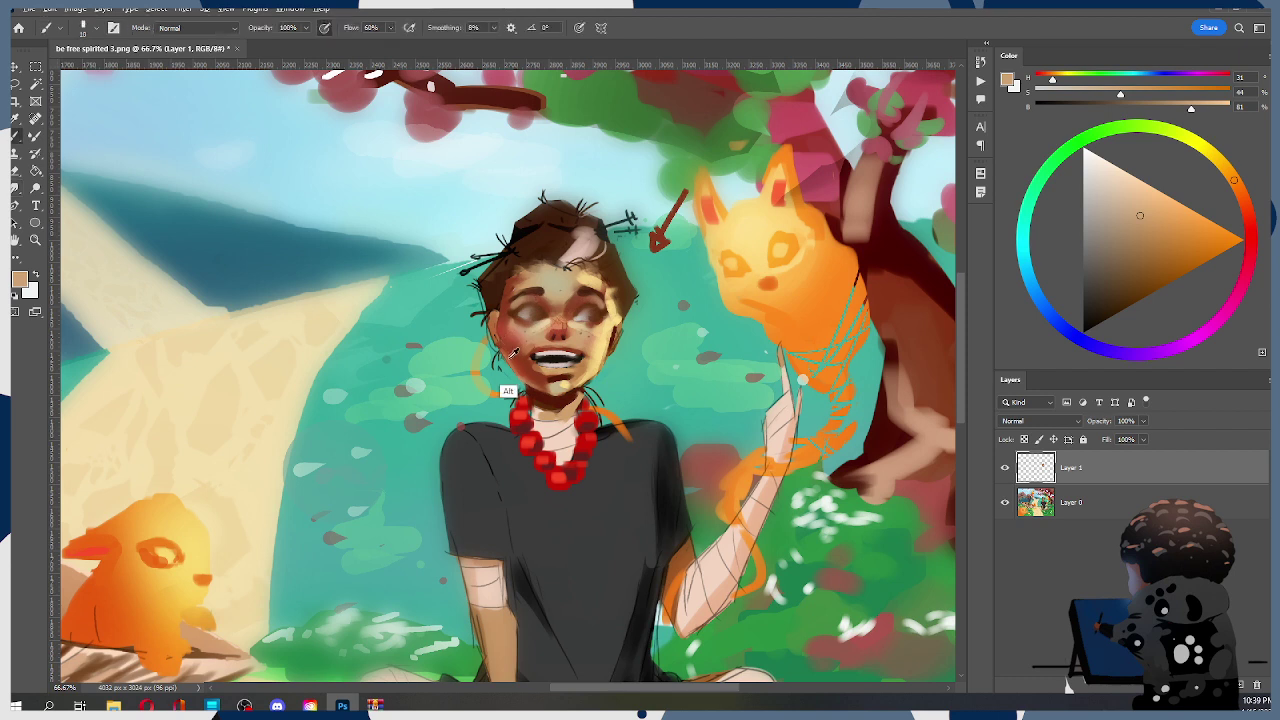
pyautogui.keyDown('alt'); pyautogui.click(515, 352); pyautogui.keyUp('alt')
pyautogui.keyDown('alt'); pyautogui.click(512, 356); pyautogui.keyUp('alt')
pyautogui.press(']')
pyautogui.press(']')
pyautogui.moveTo(506, 348); pyautogui.dragTo(527, 378)
pyautogui.press('[')
pyautogui.keyDown('alt'); pyautogui.click(512, 390); pyautogui.keyUp('alt')
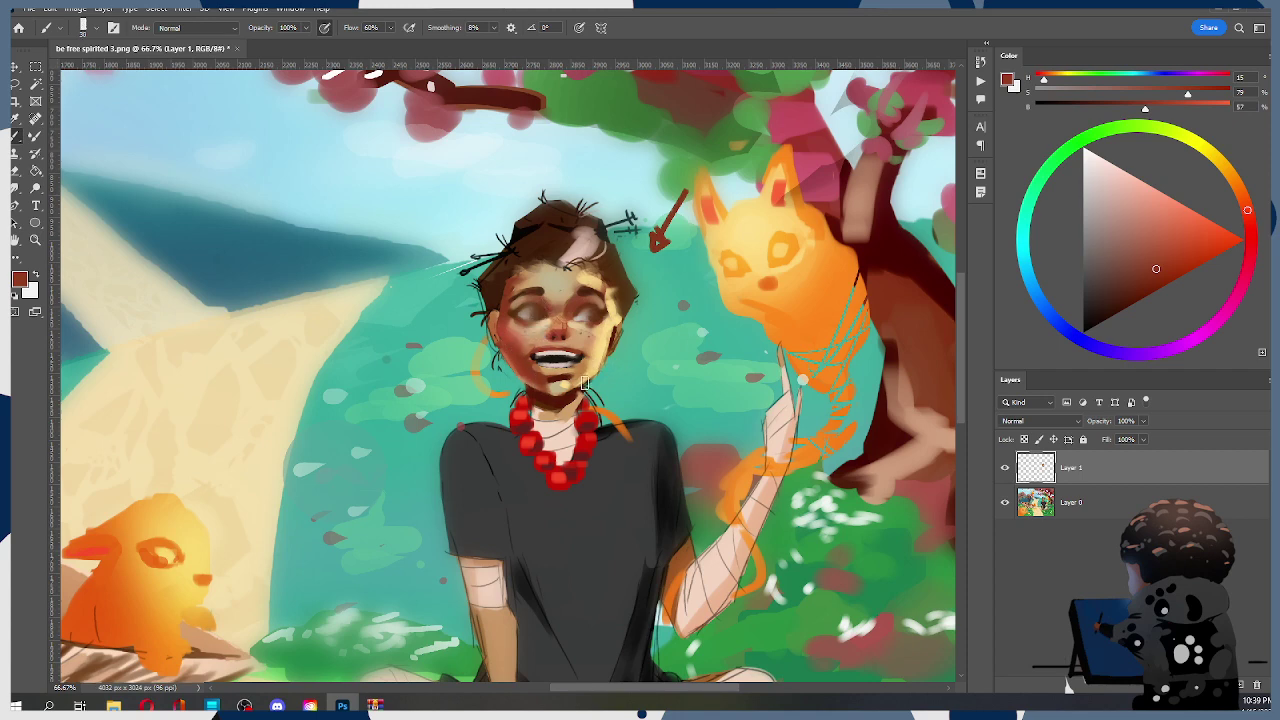
# Rework the chin and upper neck with sampled skin tones, dark reddish brown and reddish brown at a reduced brush size
pyautogui.press('z')
pyautogui.keyDown('alt'); pyautogui.click(573, 365); pyautogui.keyUp('alt')
pyautogui.keyDown('alt'); pyautogui.click(573, 365); pyautogui.keyUp('alt')
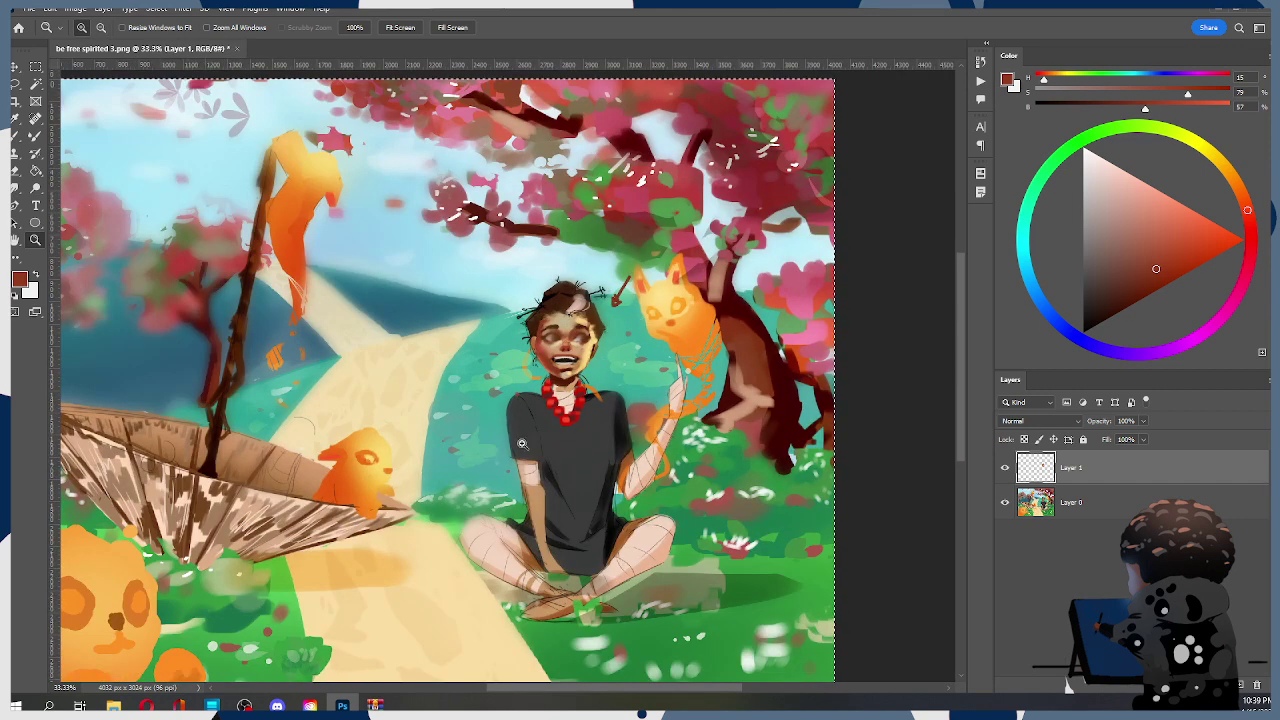
pyautogui.click(594, 370)
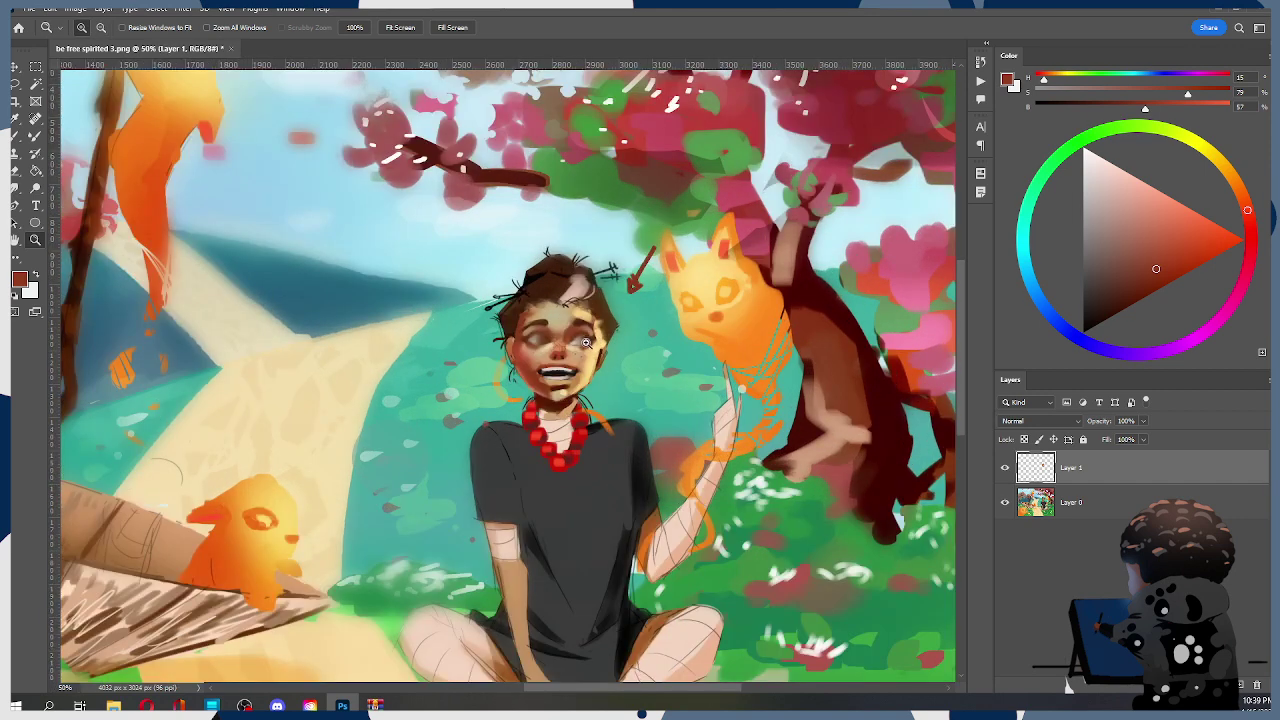
pyautogui.press('b')
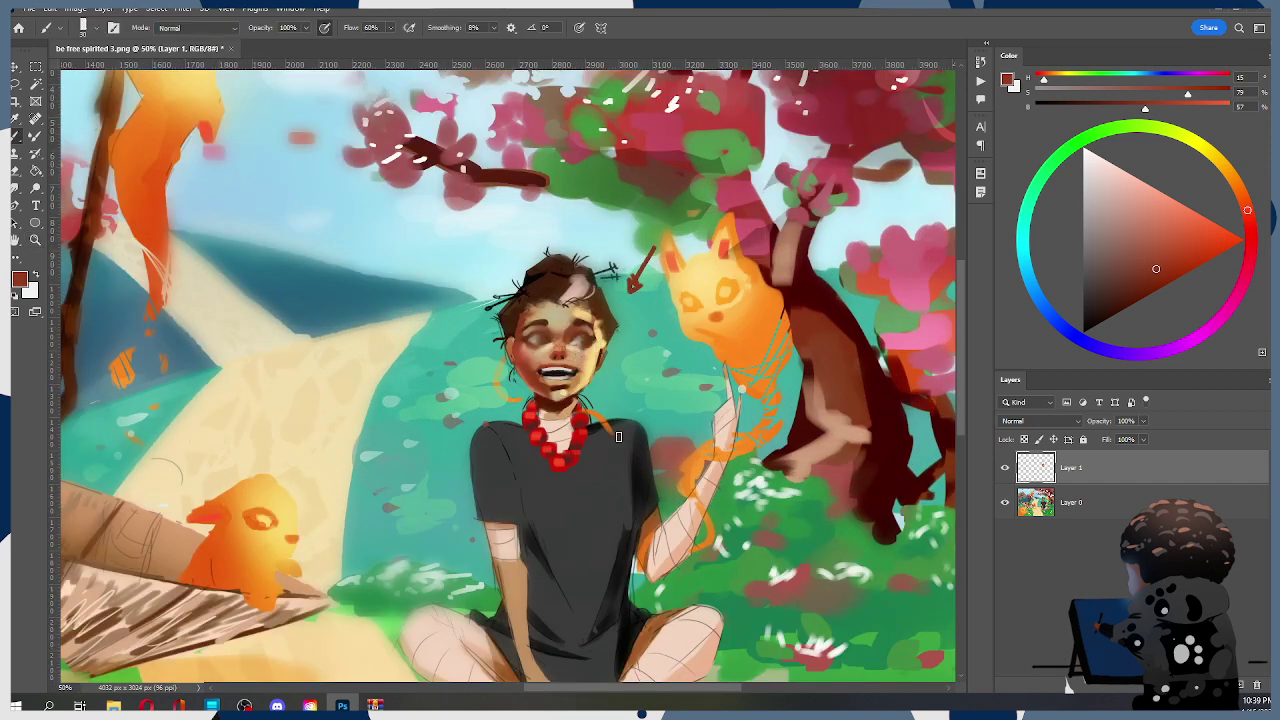
pyautogui.keyDown('alt'); pyautogui.click(558, 440); pyautogui.keyUp('alt')
pyautogui.press('[')
pyautogui.keyDown('alt'); pyautogui.click(556, 420); pyautogui.keyUp('alt')
pyautogui.keyDown('alt'); pyautogui.click(547, 388); pyautogui.keyUp('alt')
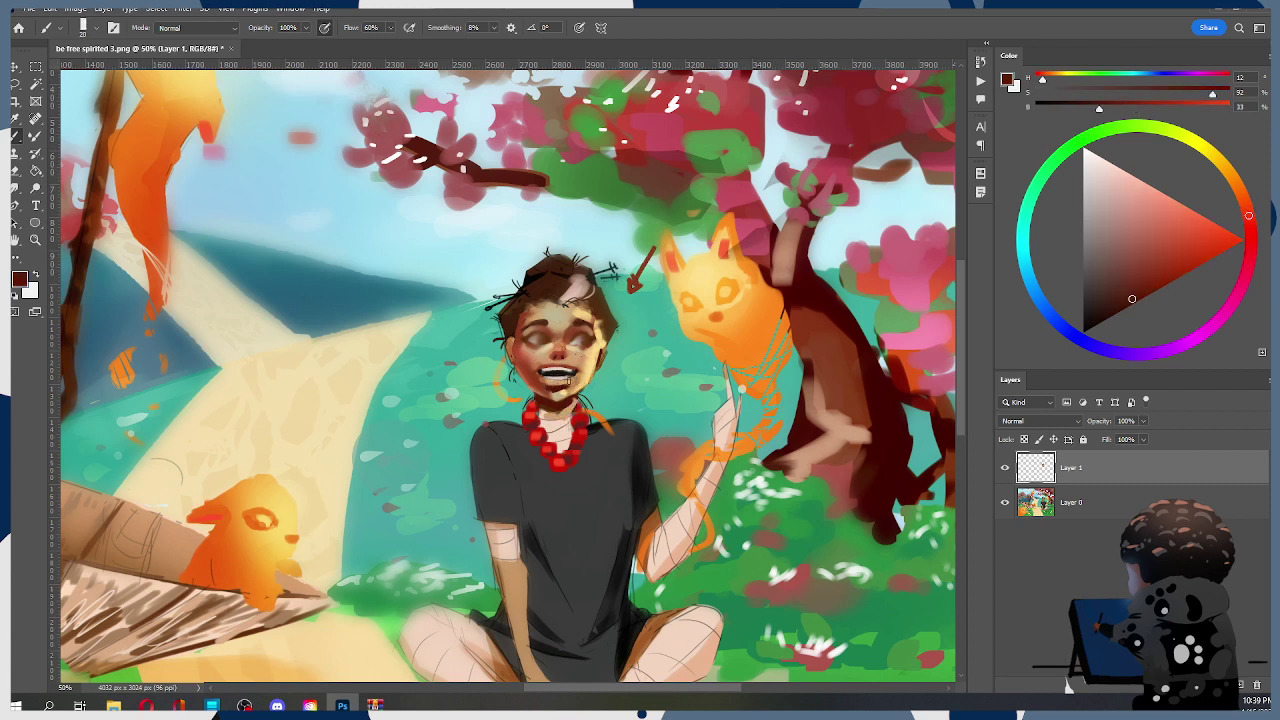
pyautogui.keyDown('alt'); pyautogui.click(545, 423); pyautogui.keyUp('alt')
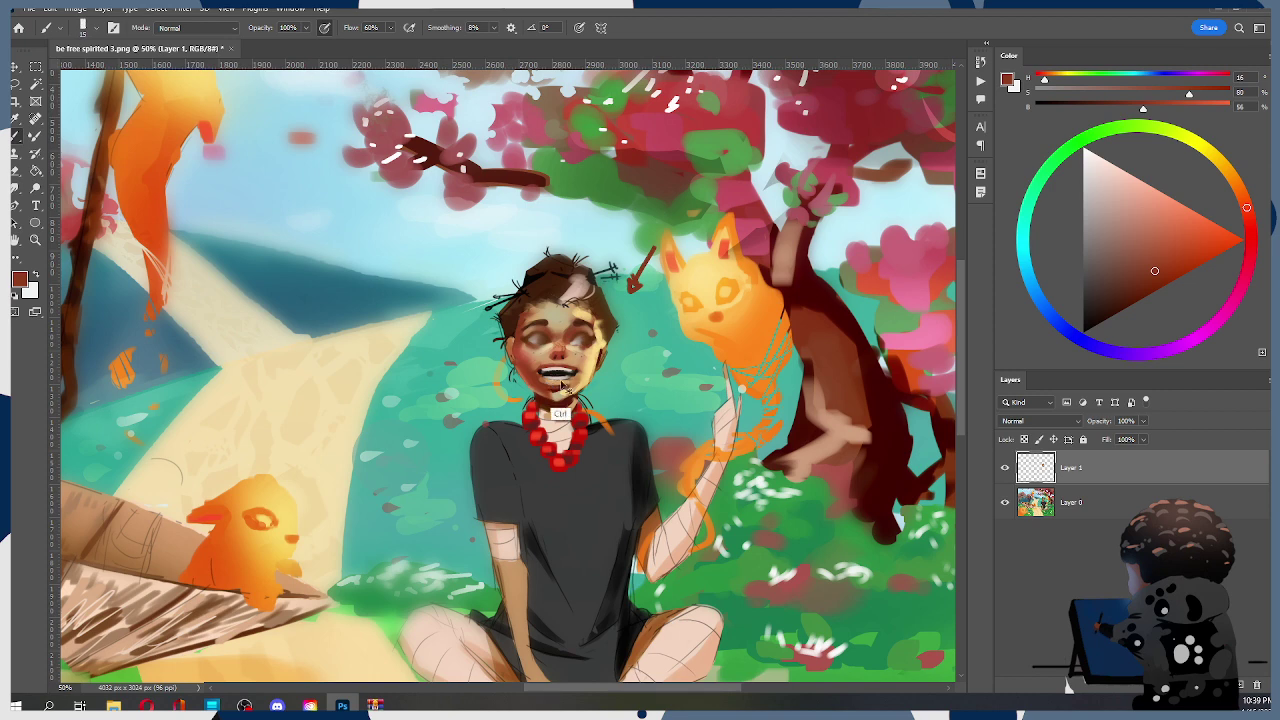
# Refine the chin and lower mouth shading with reddish brown and sampled tan, using a small brush
pyautogui.press('[')
pyautogui.press(']')
pyautogui.press(']')
pyautogui.press('[')
pyautogui.press('[')
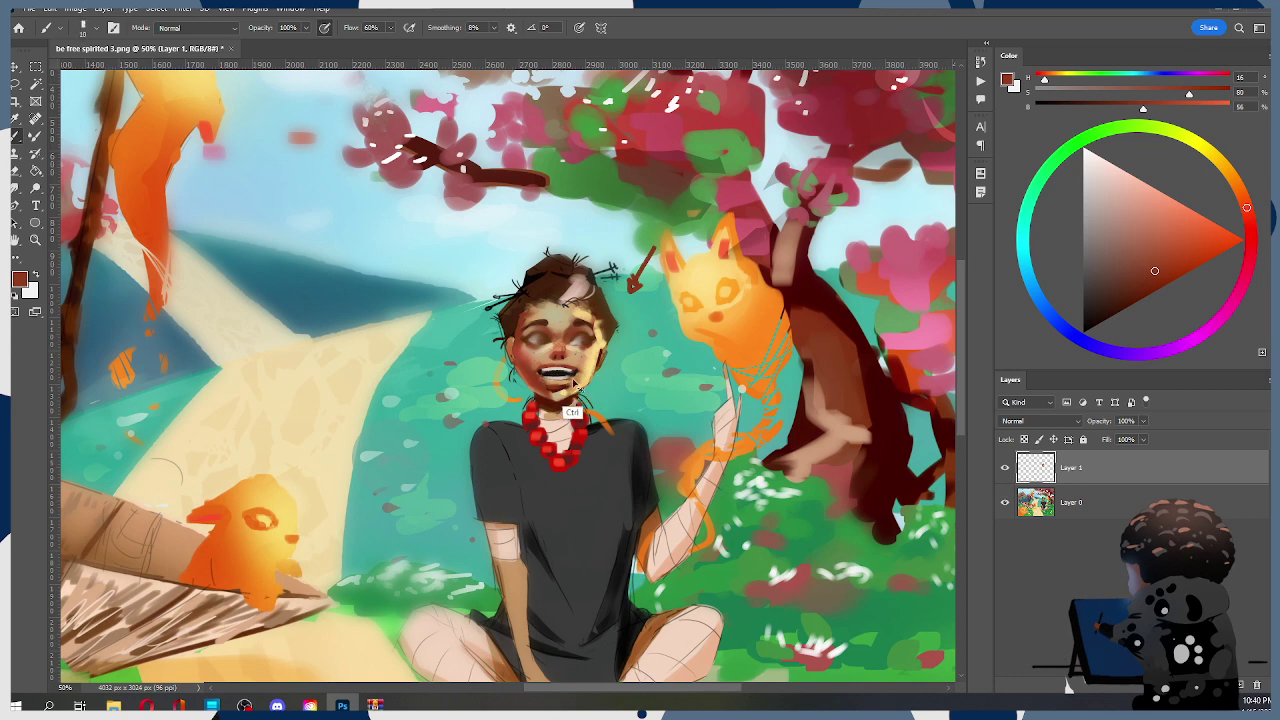
pyautogui.press(']')
pyautogui.keyDown('alt'); pyautogui.click(566, 378); pyautogui.keyUp('alt')
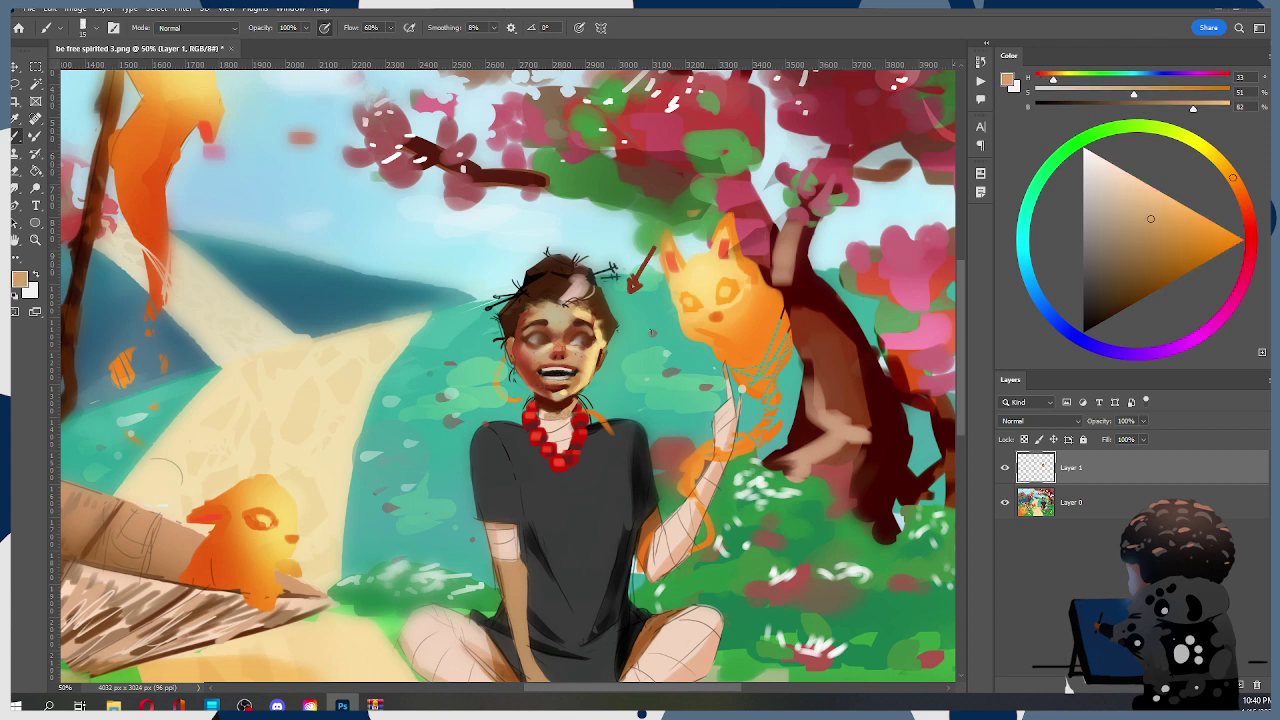
pyautogui.keyDown('alt'); pyautogui.click(576, 357); pyautogui.keyUp('alt')
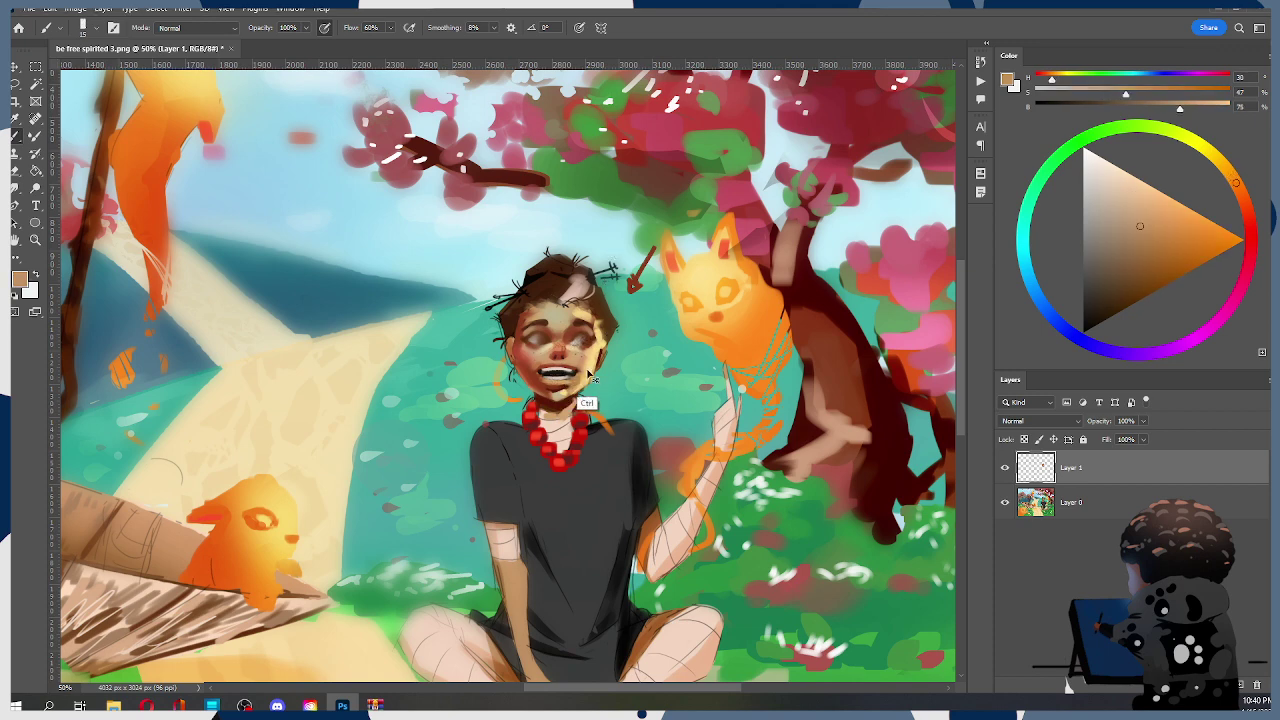
# Touch up the fox-lit jaw and cheek with sampled pale yellow at a finer brush size
pyautogui.keyDown('alt'); pyautogui.click(559, 420); pyautogui.keyUp('alt')
pyautogui.keyDown('alt'); pyautogui.click(577, 372); pyautogui.keyUp('alt')
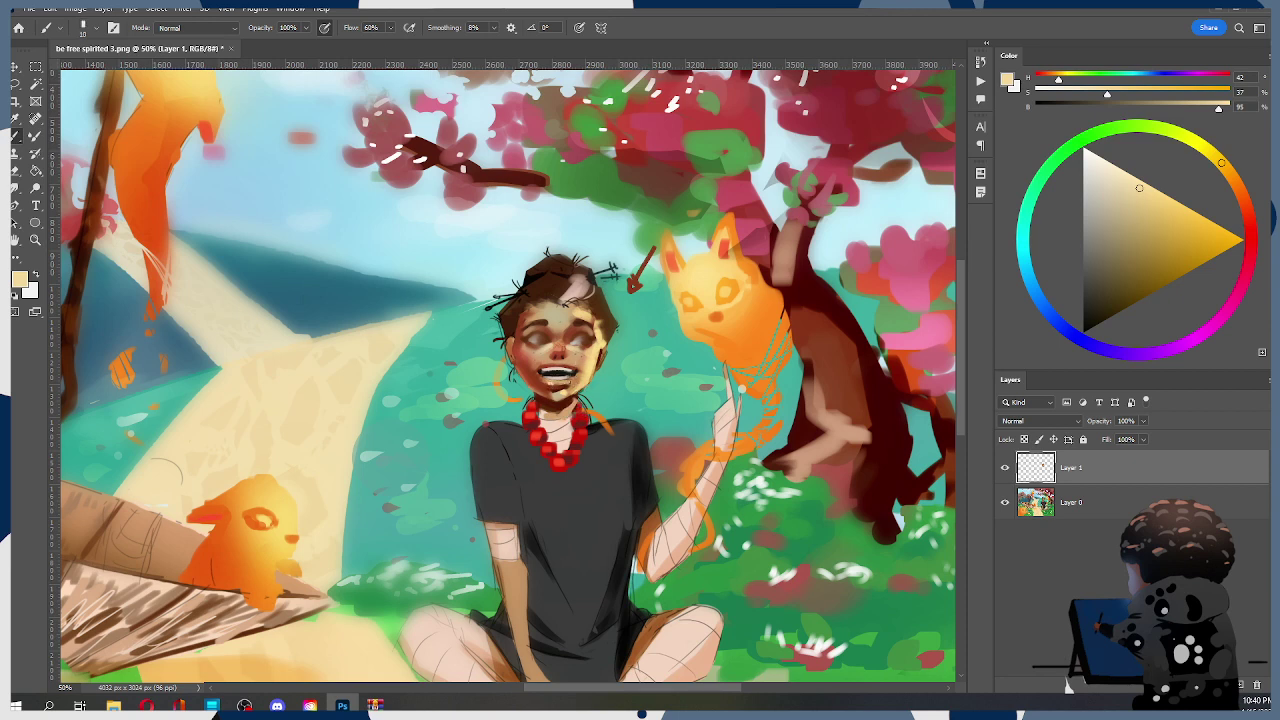
pyautogui.press('[')
pyautogui.press('[')
pyautogui.press('ctrl')
pyautogui.hotkey('alt', 'd')
pyautogui.press('Escape')
pyautogui.press(']')
# Reshape the nose with sampled tan, orange-red brown and dark reddish brown at a reduced brush size
pyautogui.keyDown('alt'); pyautogui.click(560, 340); pyautogui.keyUp('alt')
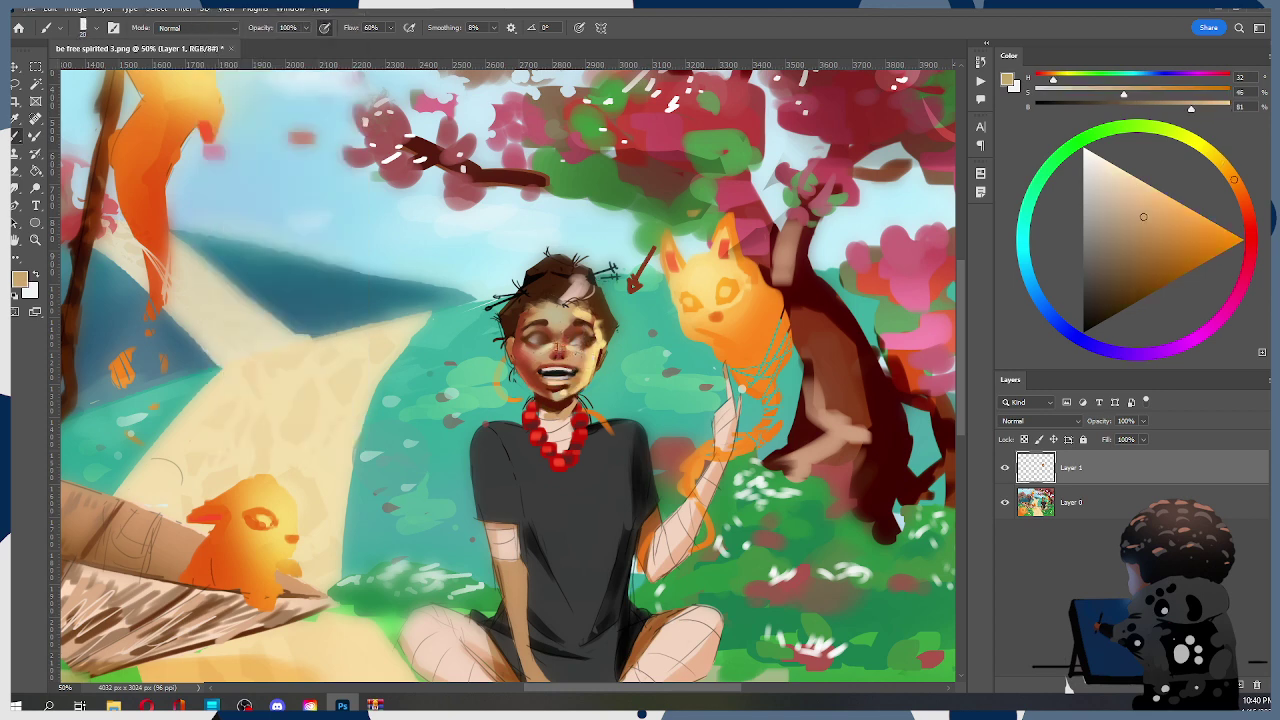
pyautogui.press('[')
pyautogui.keyDown('alt'); pyautogui.click(553, 353); pyautogui.keyUp('alt')
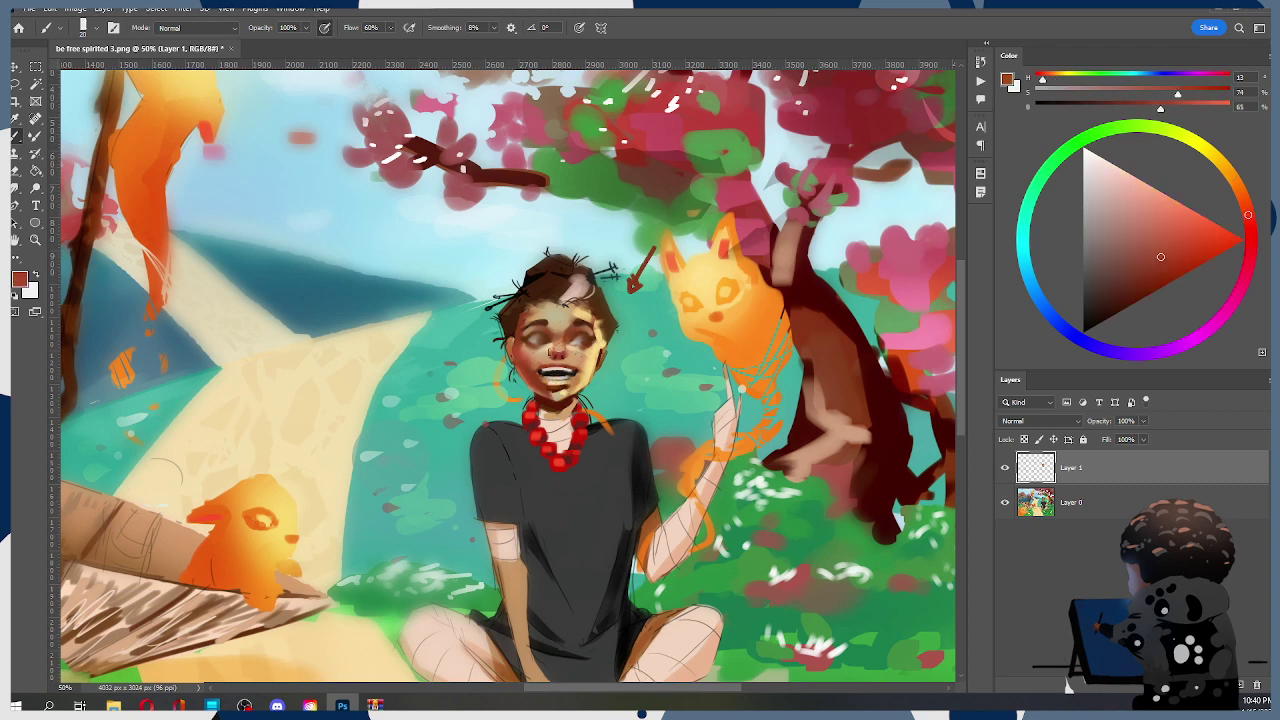
pyautogui.press('[')
pyautogui.keyDown('alt'); pyautogui.click(549, 358); pyautogui.keyUp('alt')
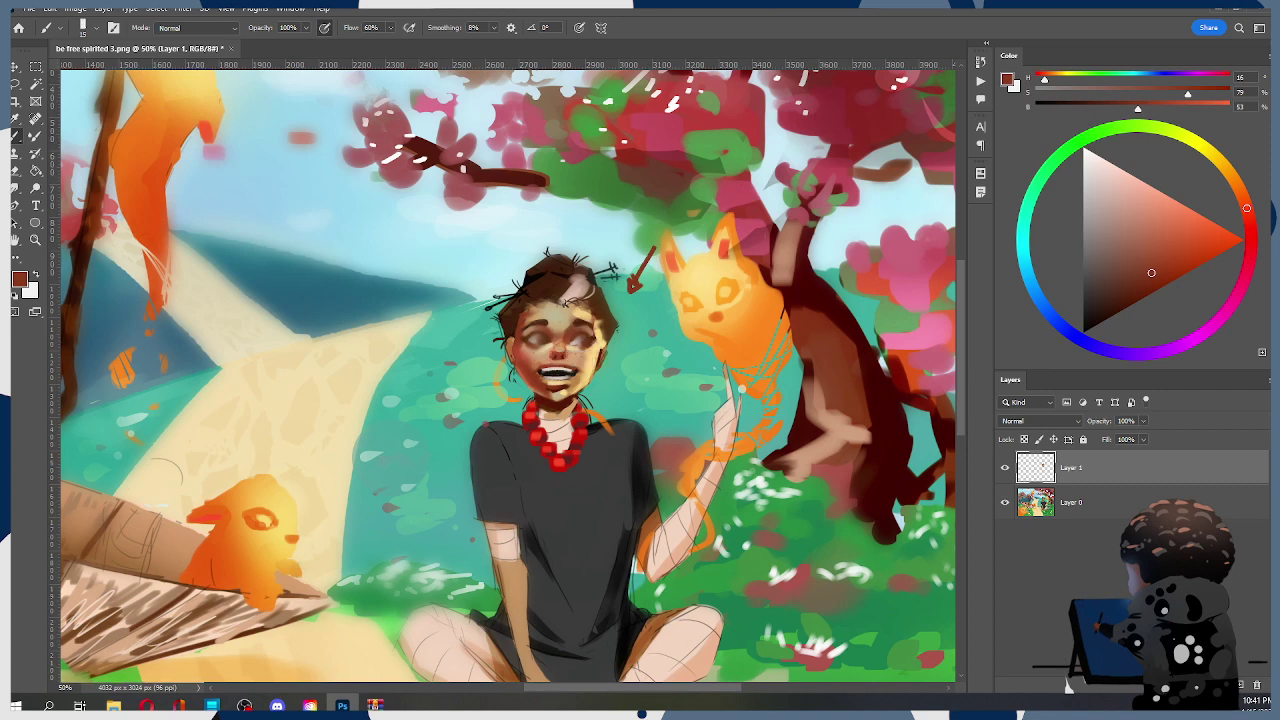
# Rework the inner eye sockets and nose bridge with sampled reddish browns, warm red, tan and pale beige
pyautogui.keyDown('alt'); pyautogui.click(555, 334); pyautogui.keyUp('alt')
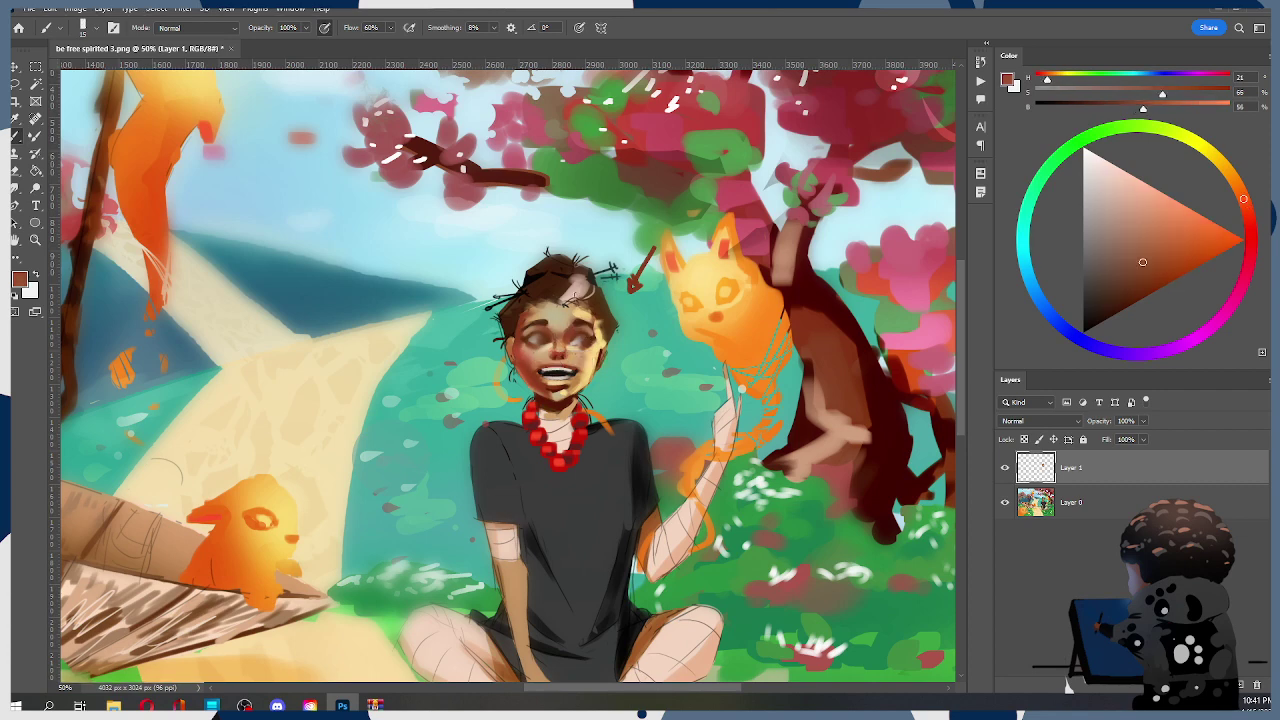
pyautogui.keyDown('alt'); pyautogui.click(550, 335); pyautogui.keyUp('alt')
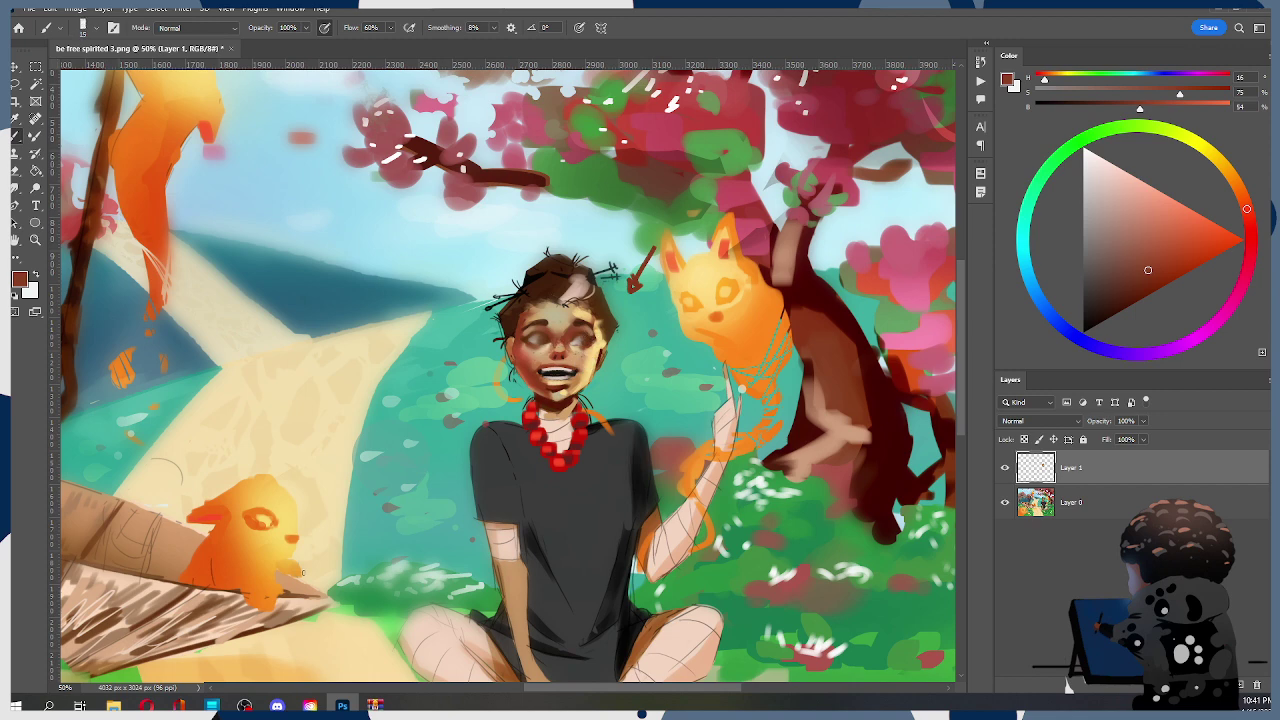
pyautogui.keyDown('alt'); pyautogui.click(562, 380); pyautogui.keyUp('alt')
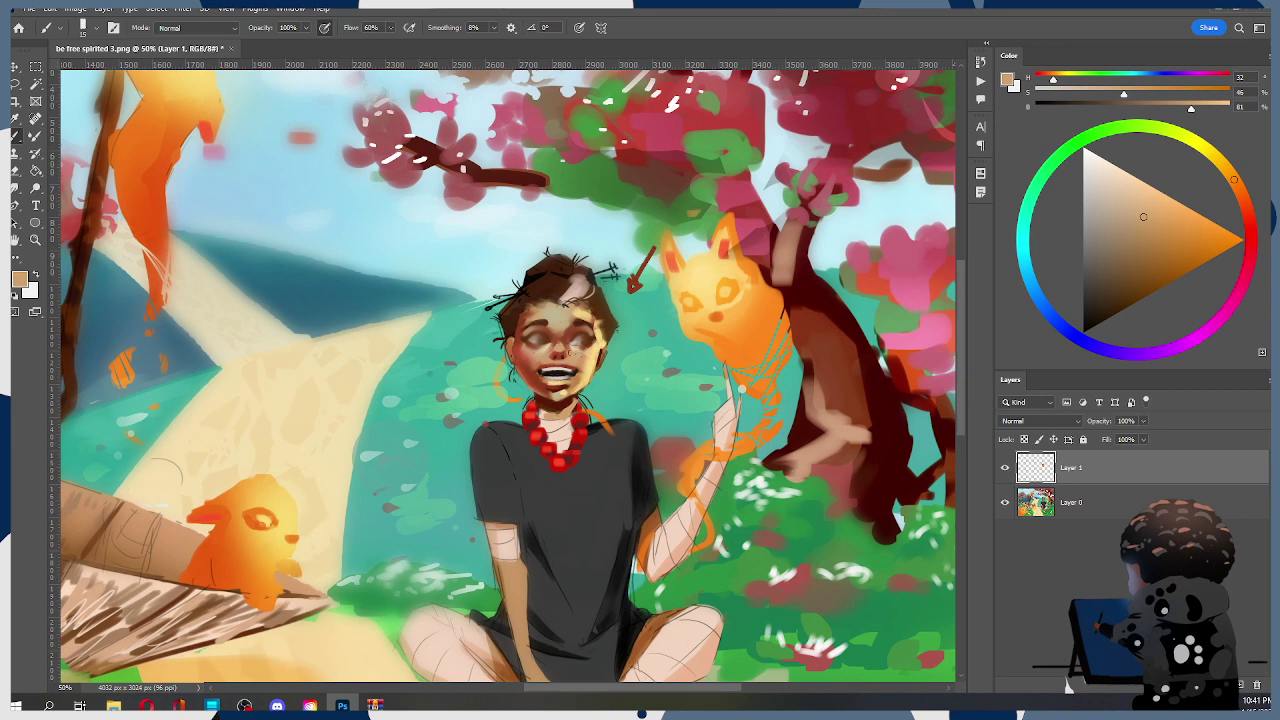
pyautogui.keyDown('alt'); pyautogui.click(563, 385); pyautogui.keyUp('alt')
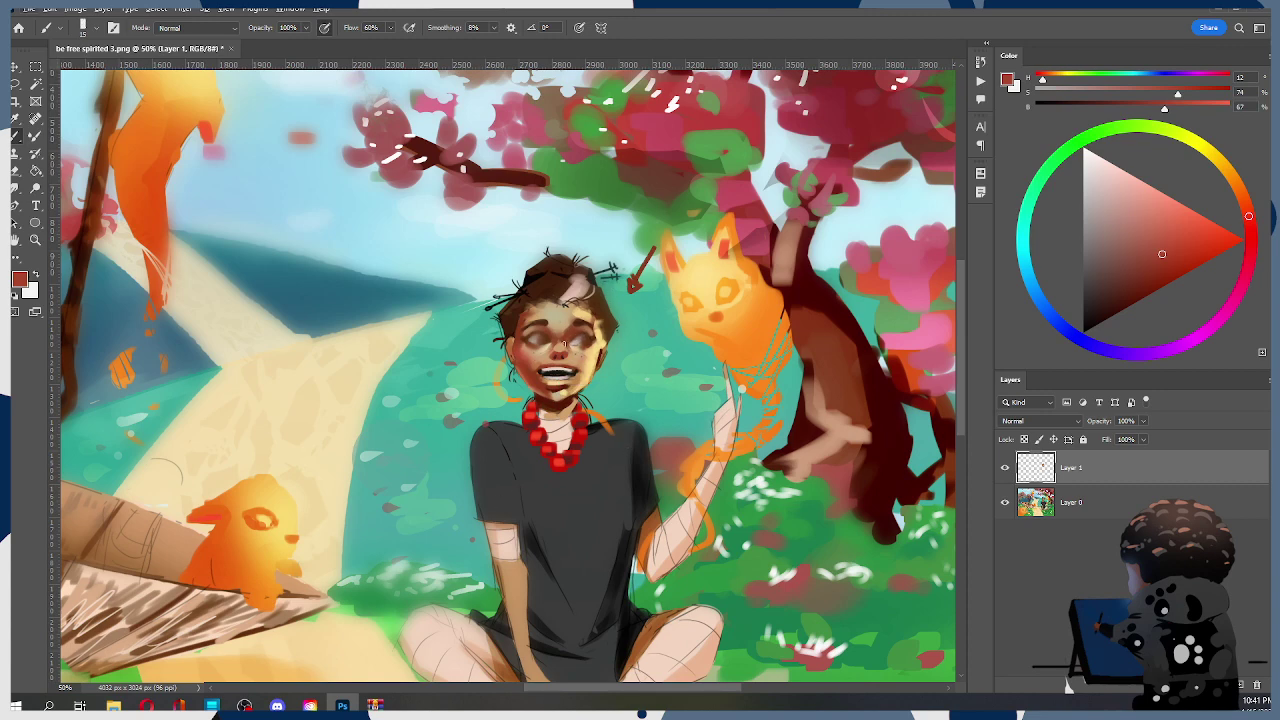
pyautogui.keyDown('alt'); pyautogui.click(560, 378); pyautogui.keyUp('alt')
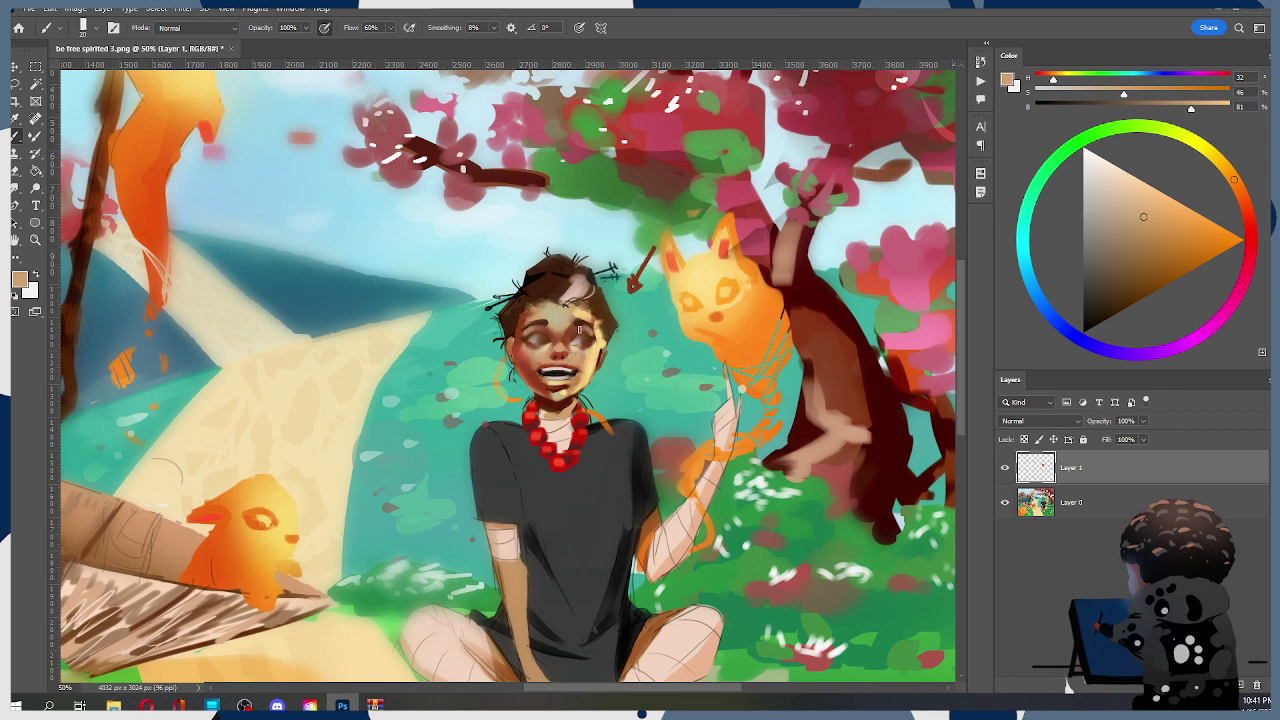
pyautogui.keyDown('alt'); pyautogui.click(558, 366); pyautogui.keyUp('alt')
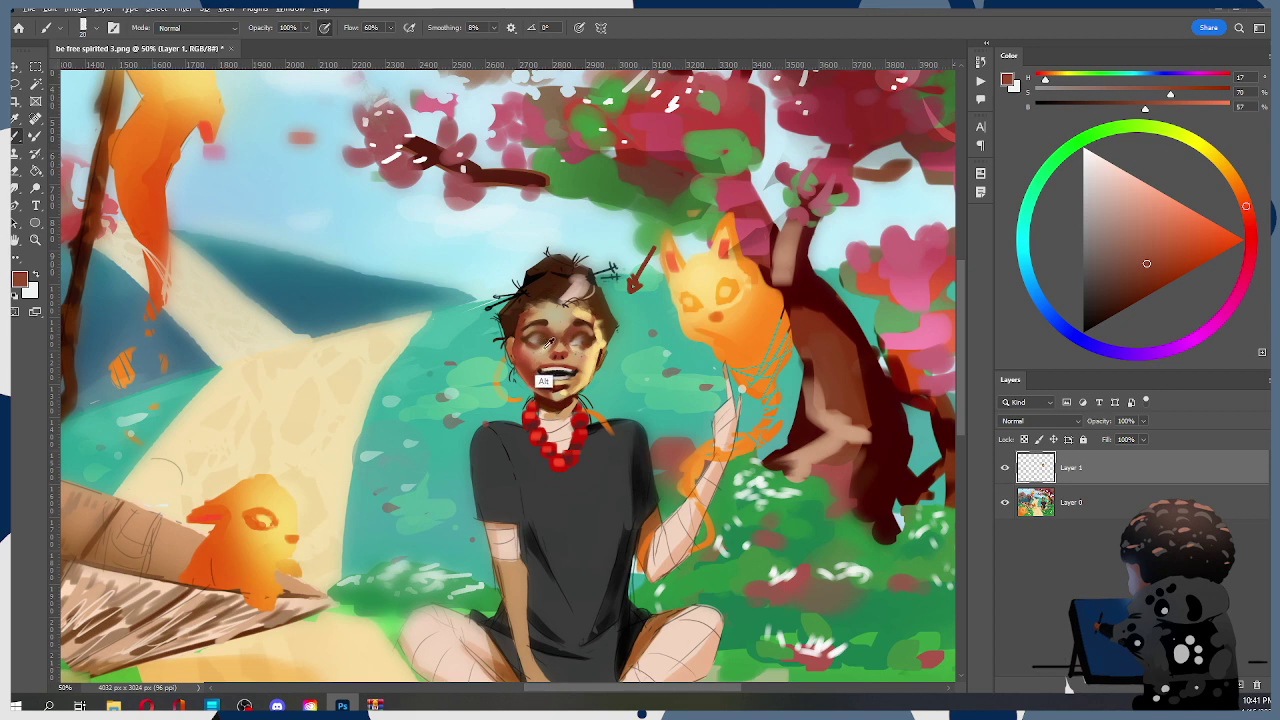
pyautogui.keyDown('alt'); pyautogui.click(530, 352); pyautogui.keyUp('alt')
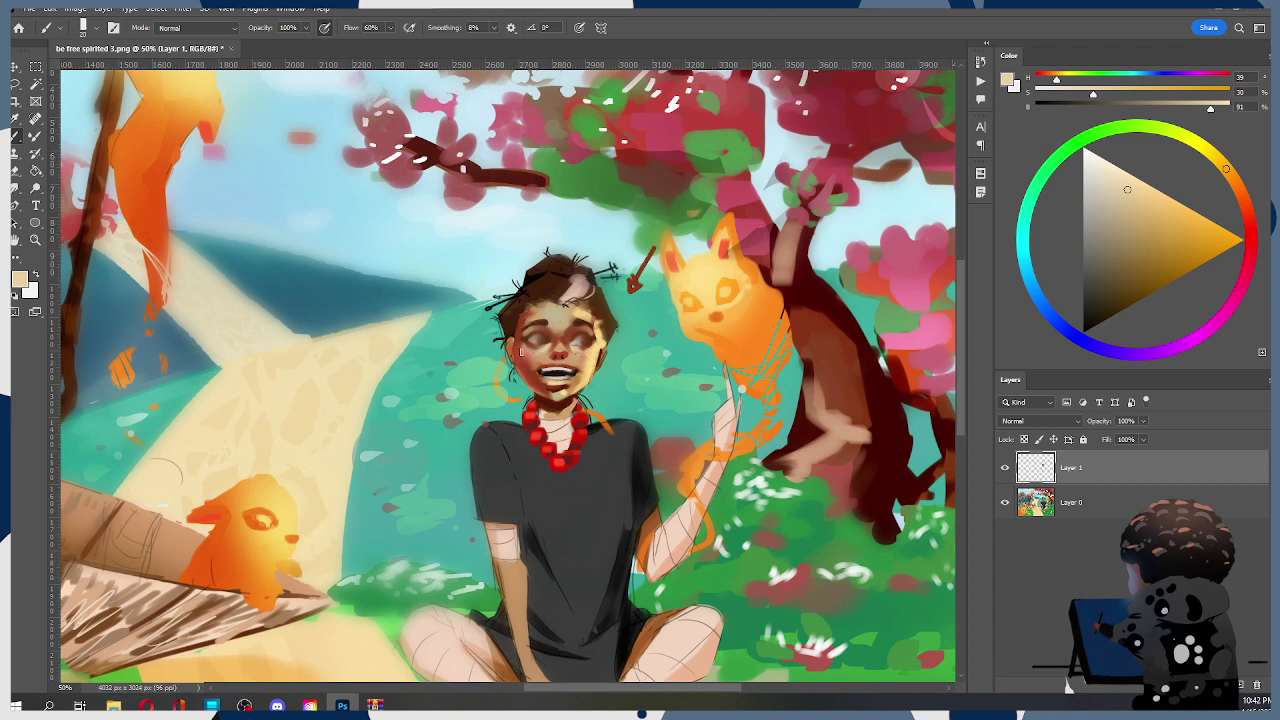
# Blend sampled pale yellow and tan into the fox-lit cheek, then soften the transition with the Smudge tool
pyautogui.press('[')
pyautogui.keyDown('alt'); pyautogui.click(594, 366); pyautogui.keyUp('alt')
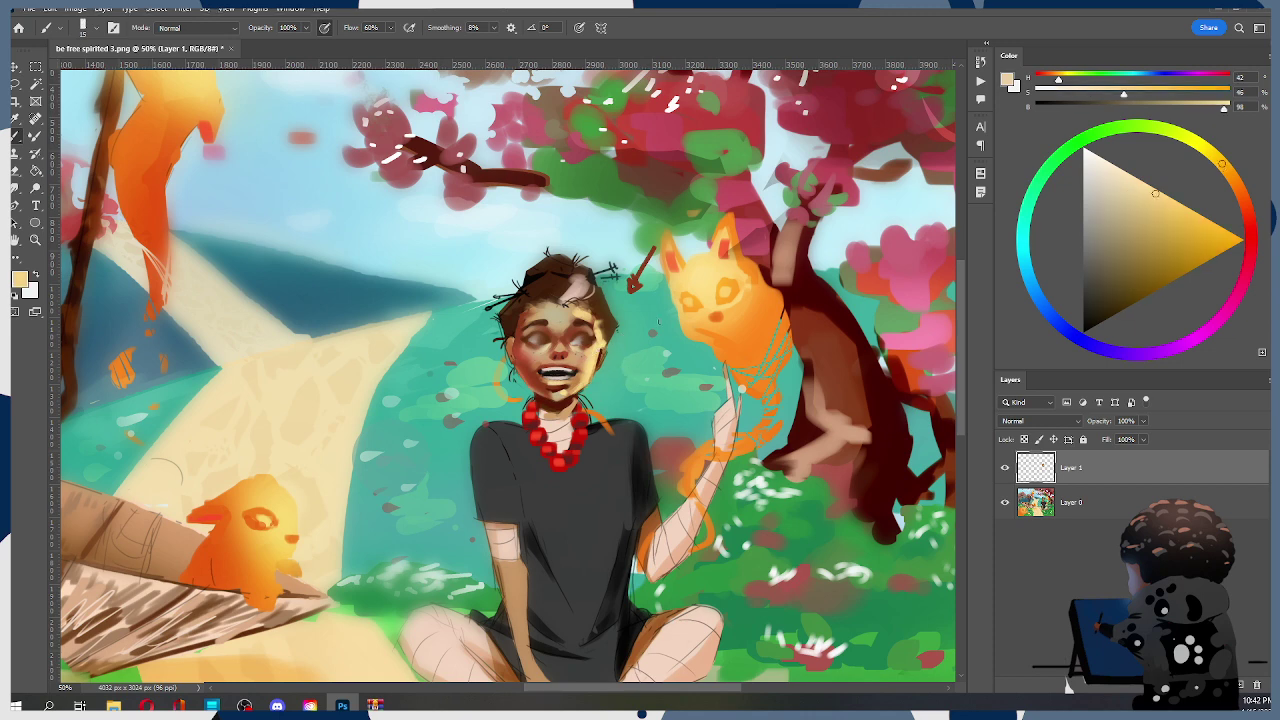
pyautogui.keyDown('alt'); pyautogui.click(592, 353); pyautogui.keyUp('alt')
pyautogui.press(']')
pyautogui.keyDown('alt'); pyautogui.click(589, 355); pyautogui.keyUp('alt')
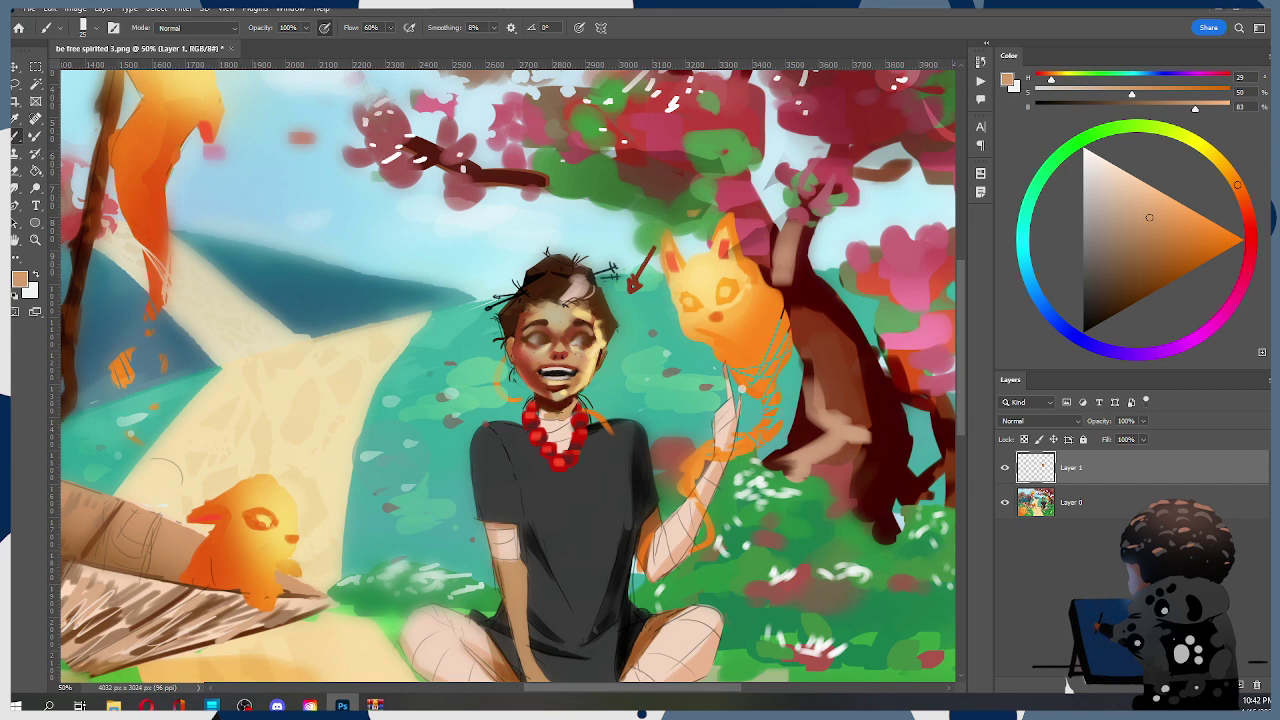
pyautogui.press('r')
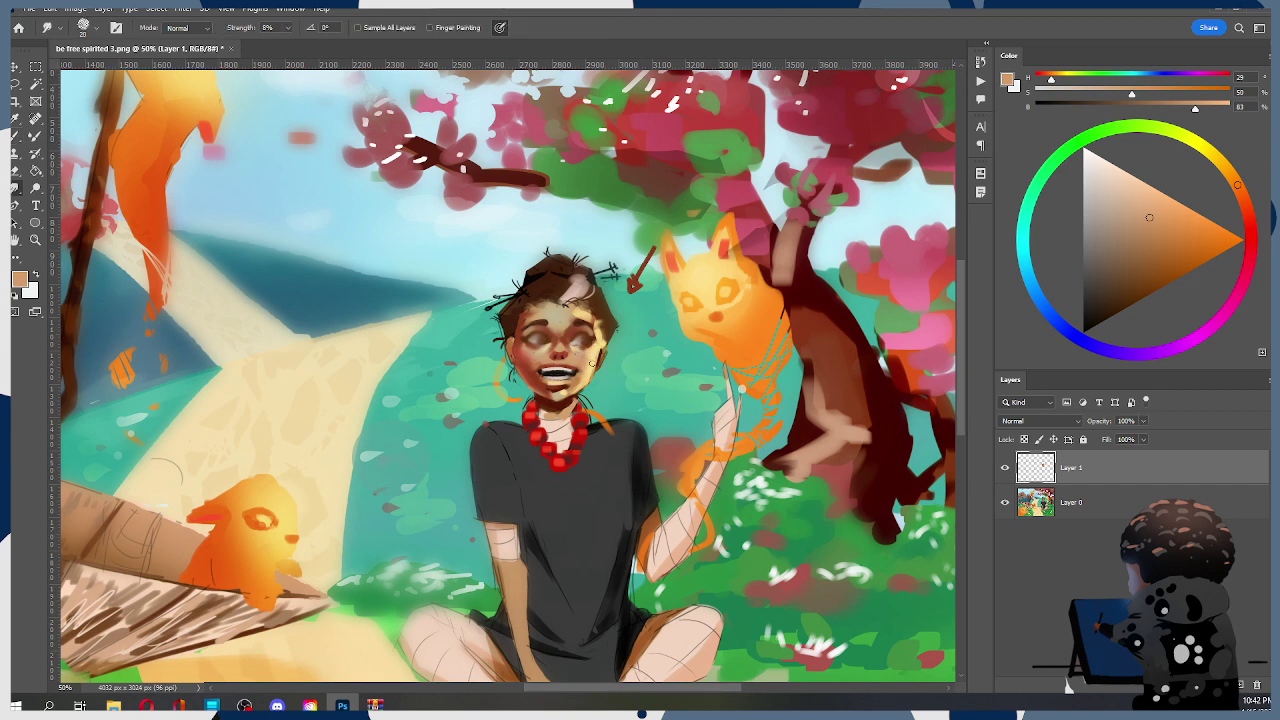
pyautogui.press(']')
# Clean the jaw outline with sampled background teal and shade both ears with sampled dark reddish brown
pyautogui.moveTo(626, 358)
pyautogui.mouseDown()
pyautogui.moveTo(676, 303)
pyautogui.moveTo(642, 255)
pyautogui.moveTo(648, 230)
pyautogui.mouseUp()
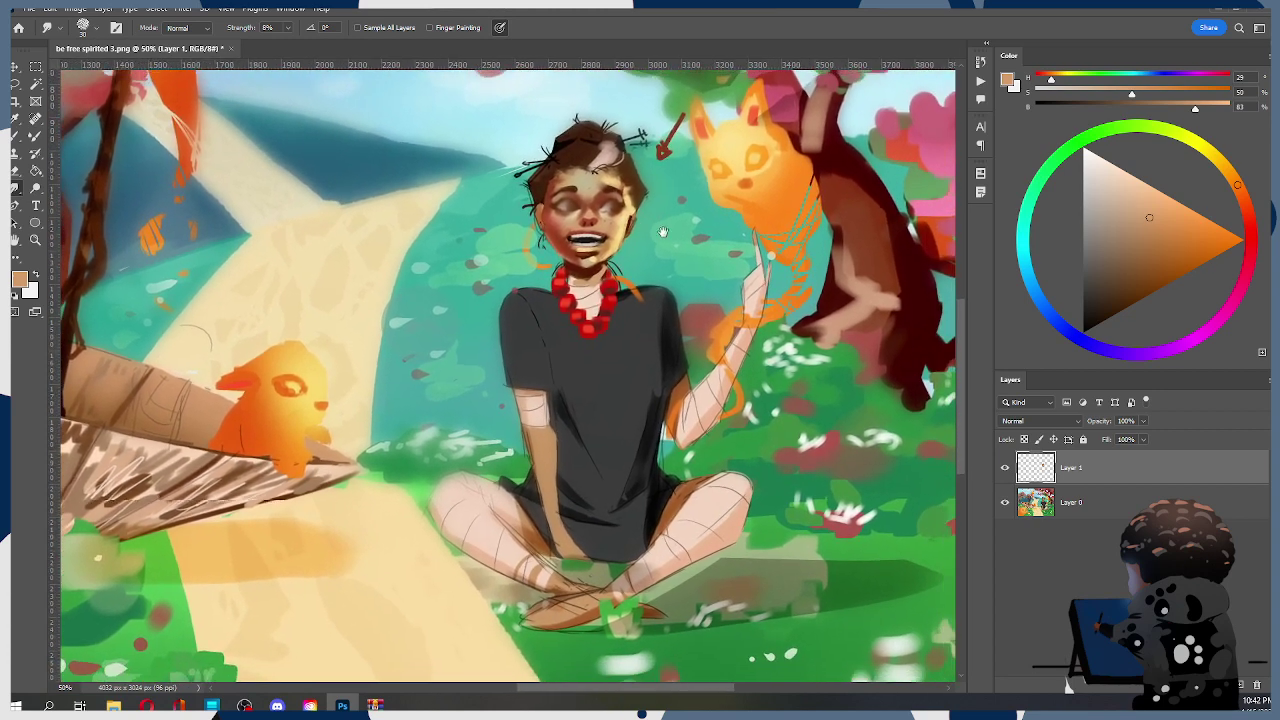
pyautogui.moveTo(622, 248); pyautogui.dragTo(597, 295)
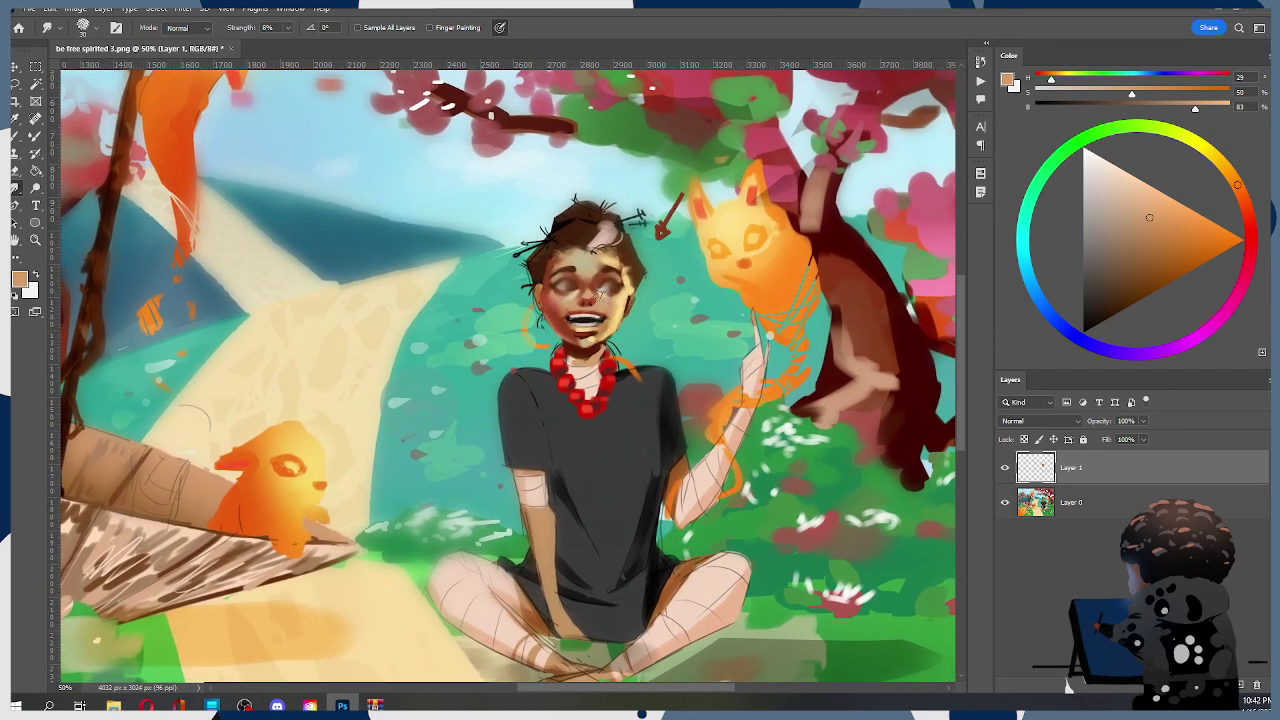
pyautogui.press('z')
pyautogui.click(600, 292)
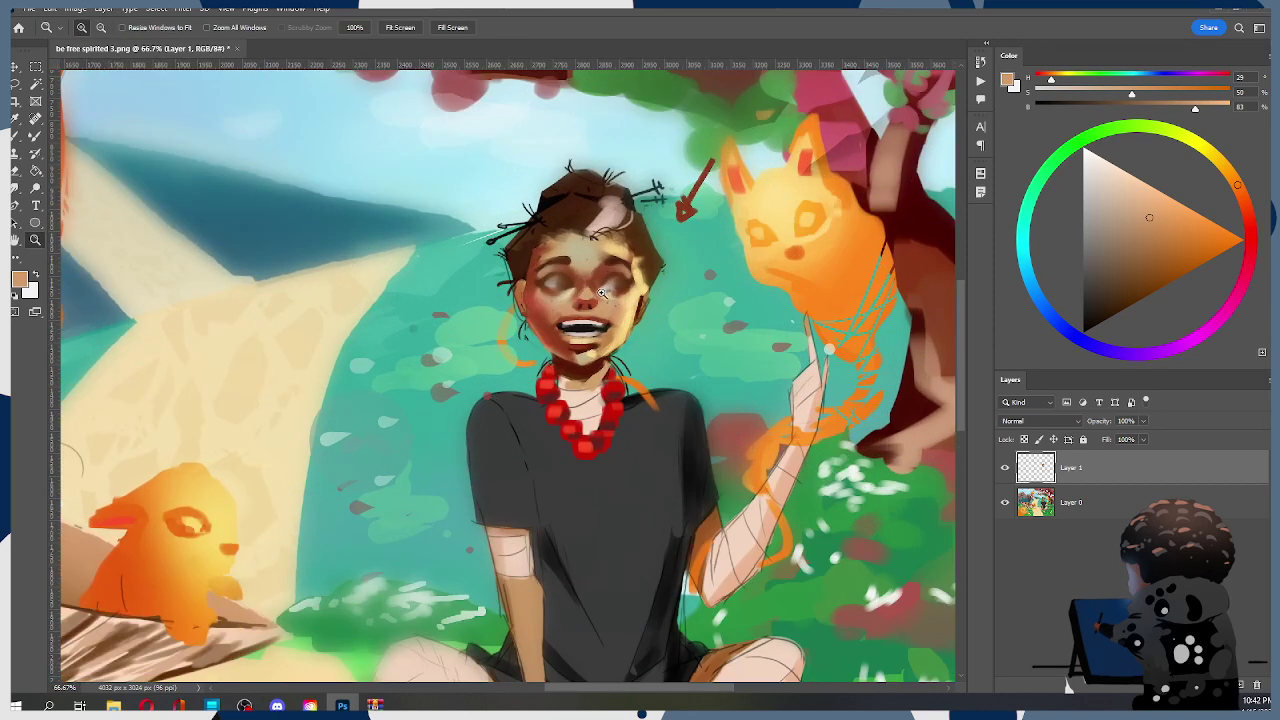
pyautogui.click(605, 178)
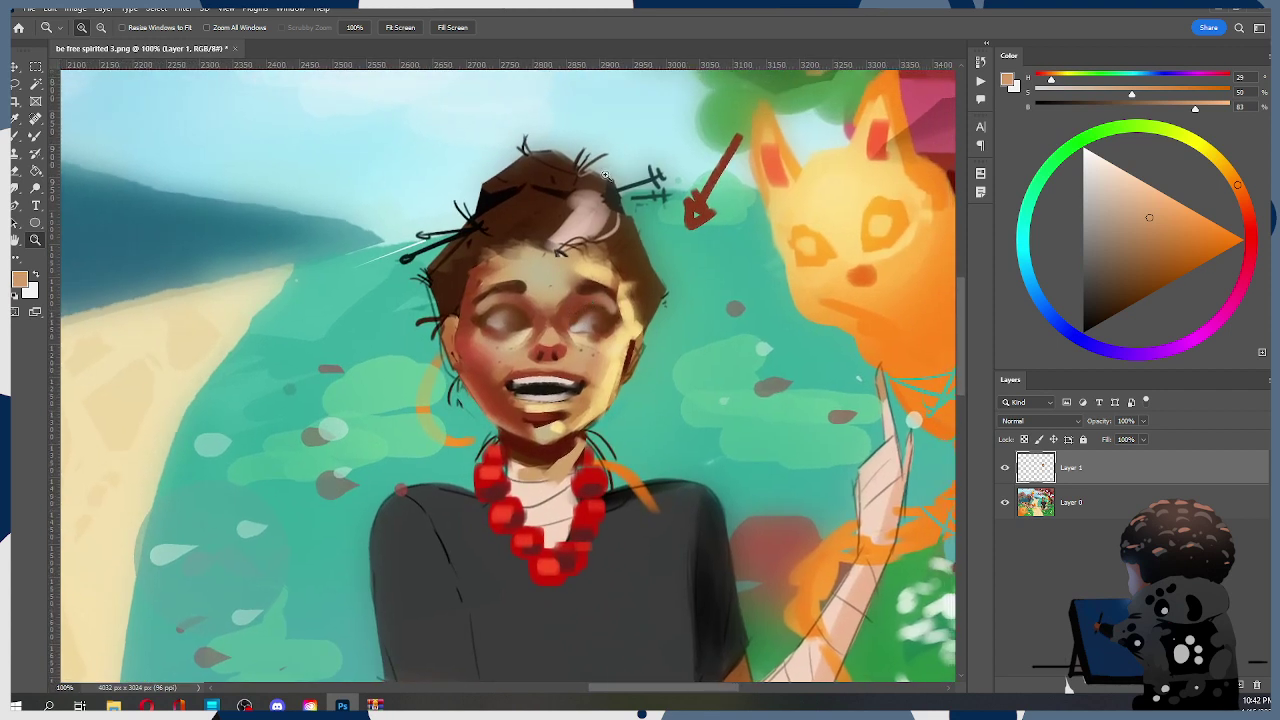
pyautogui.press('b')
pyautogui.keyDown('alt'); pyautogui.click(634, 446); pyautogui.keyUp('alt')
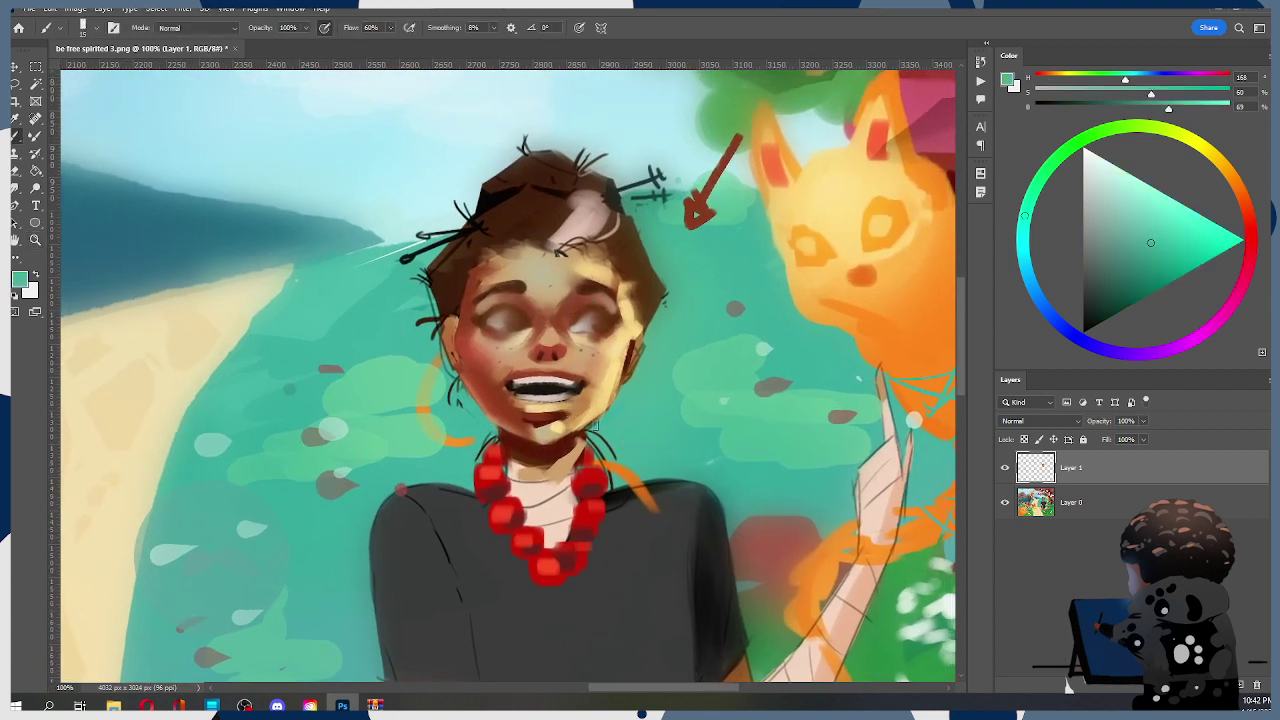
pyautogui.keyDown('alt'); pyautogui.click(641, 340); pyautogui.keyUp('alt')
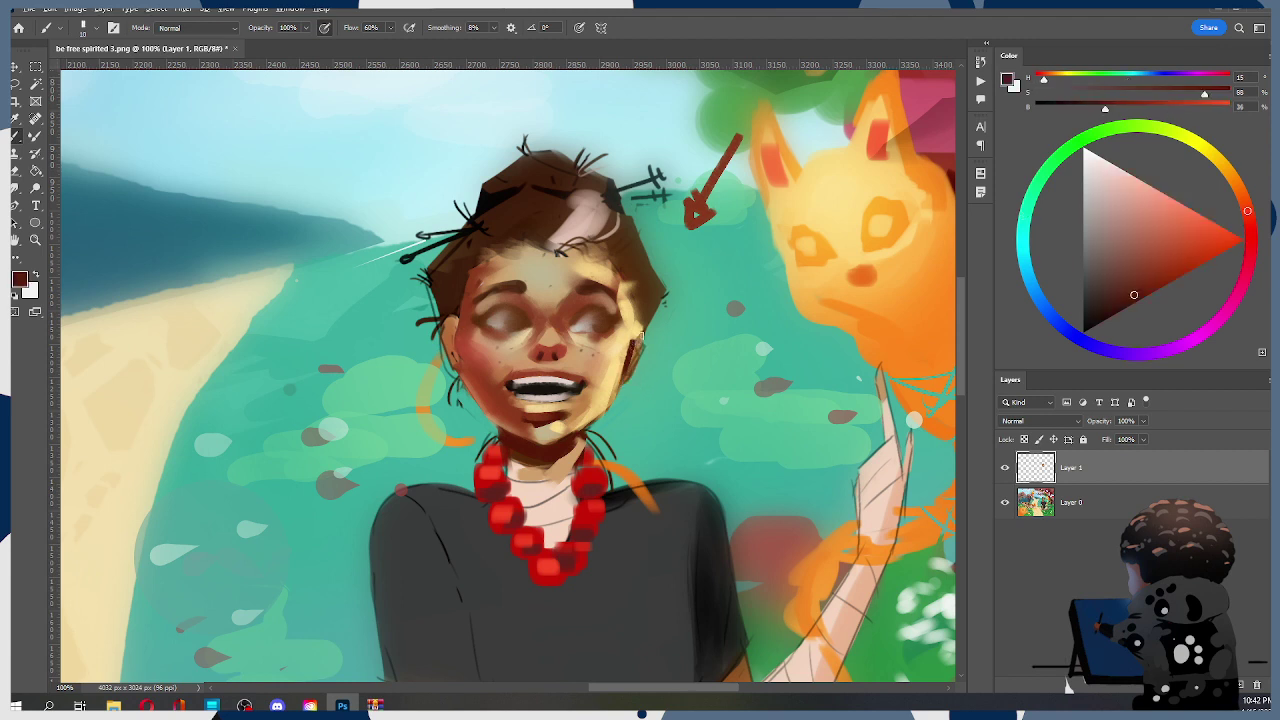
pyautogui.press(']')
pyautogui.moveTo(450, 330); pyautogui.dragTo(455, 360)
pyautogui.keyDown('alt'); pyautogui.click(465, 278); pyautogui.keyUp('alt')
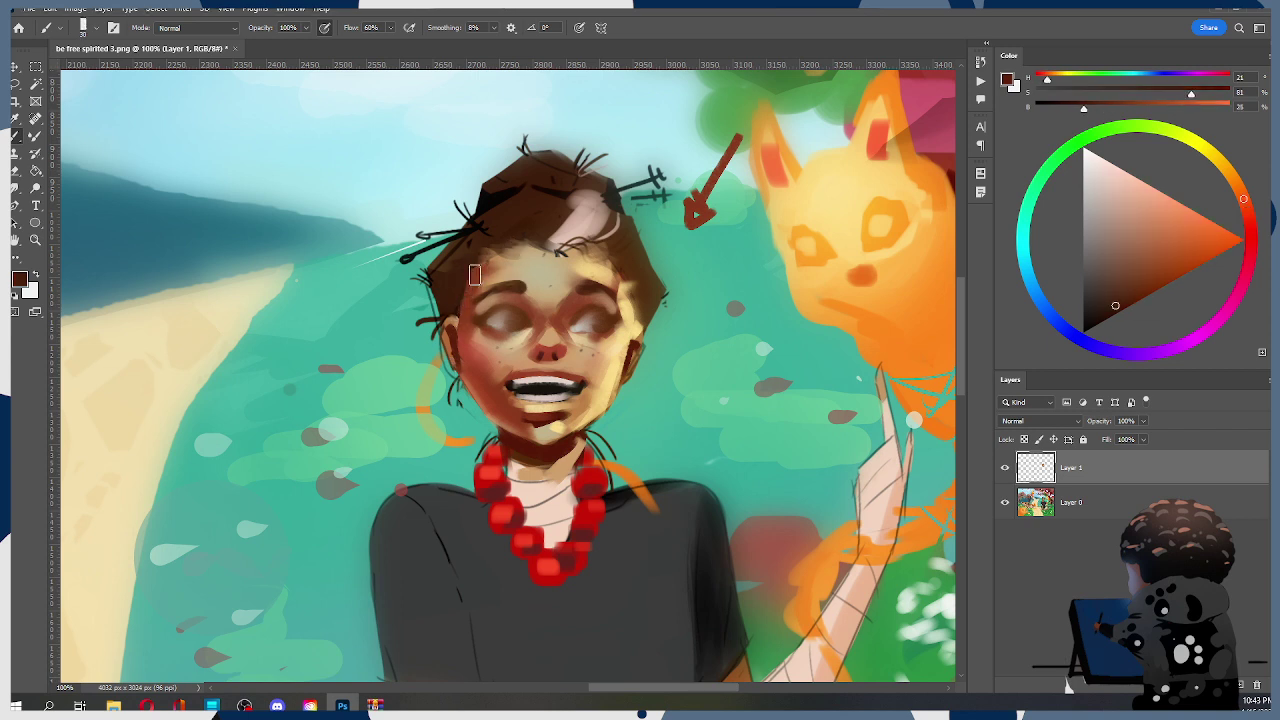
pyautogui.press('[')
pyautogui.moveTo(460, 312); pyautogui.dragTo(465, 424)
pyautogui.hotkey('ctrl', 'z')
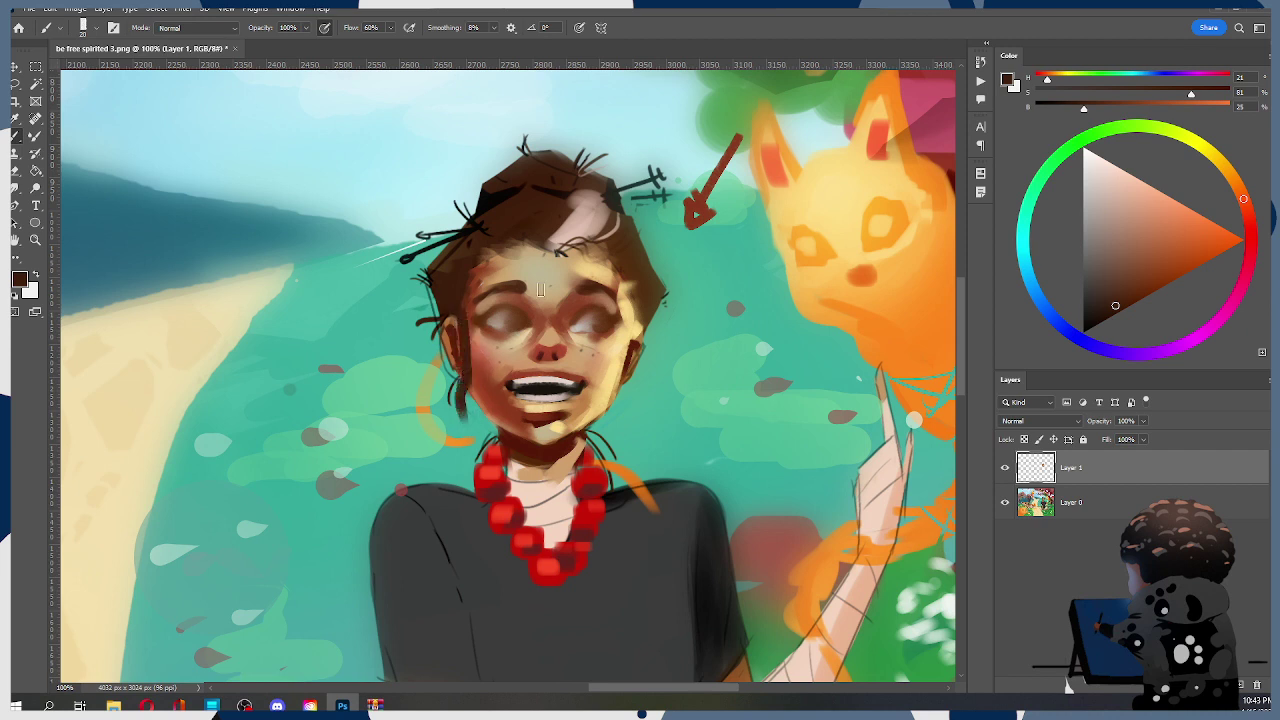
pyautogui.hotkey('ctrl', 'z')
pyautogui.hotkey('ctrl', 'z')
# Define the edge between the shadowed cheek and ear with fine dark brown and sampled reddish brown strokes
pyautogui.moveTo(464, 305); pyautogui.dragTo(460, 386)
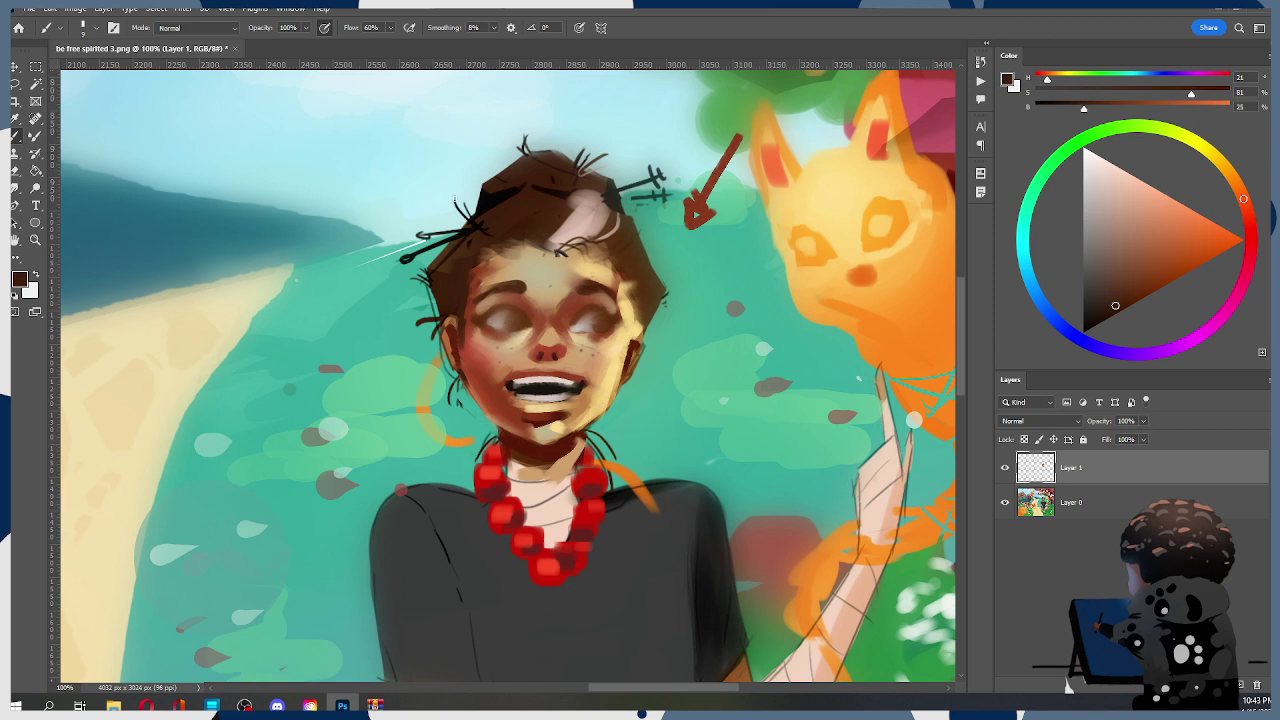
pyautogui.keyDown('alt'); pyautogui.click(458, 362); pyautogui.keyUp('alt')
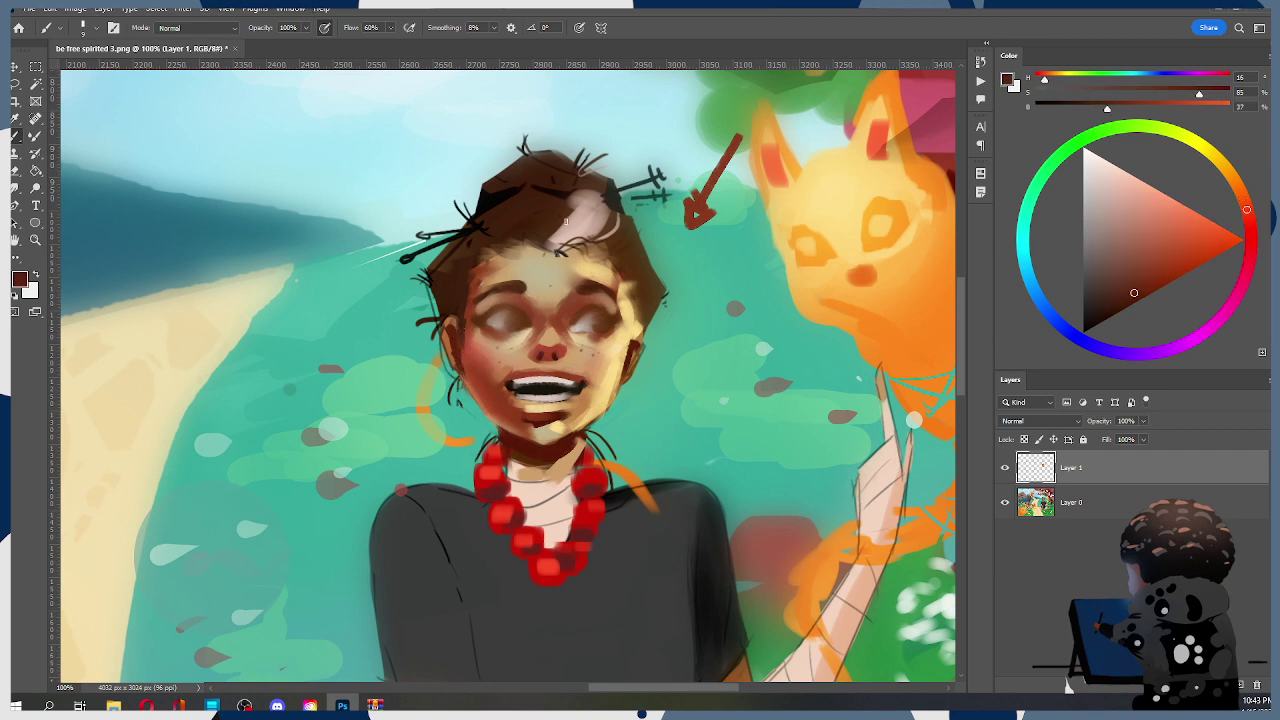
# Rework the eye socket on the shadowed side of the face with sampled brown tones and a larger brush
pyautogui.press('z')
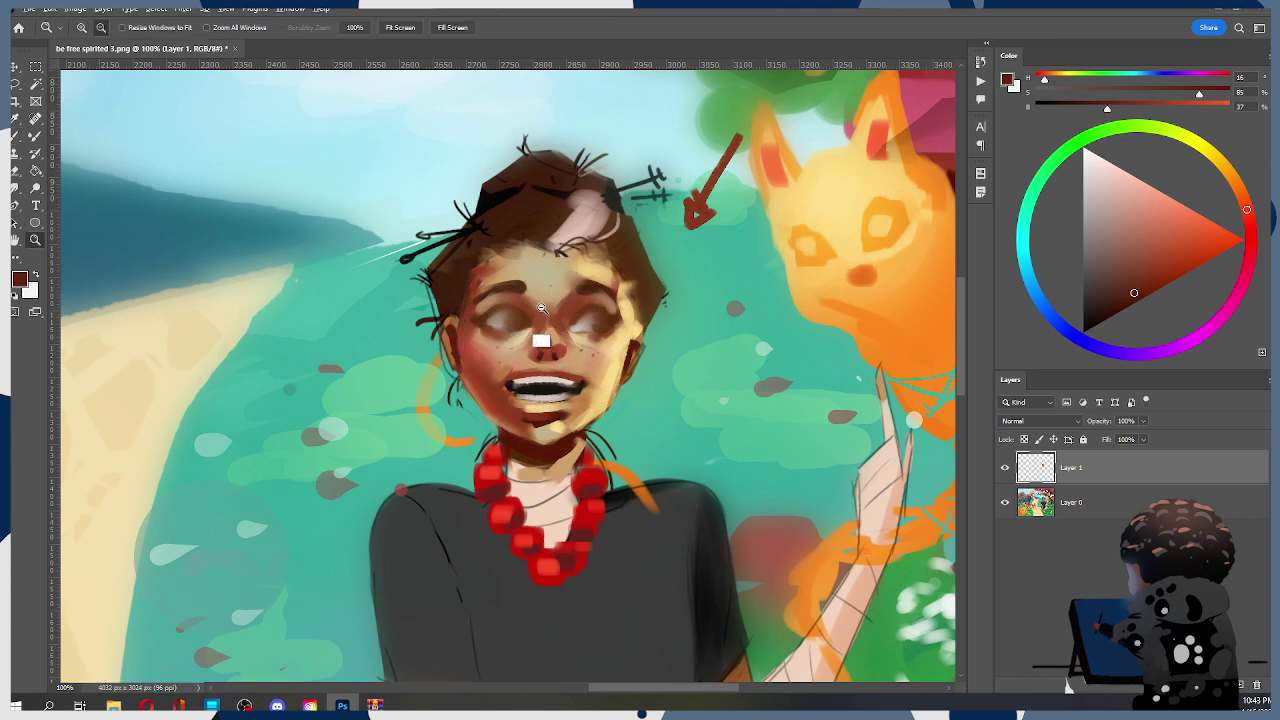
pyautogui.keyDown('alt'); pyautogui.click(541, 308); pyautogui.keyUp('alt')
pyautogui.keyDown('alt'); pyautogui.click(504, 295); pyautogui.keyUp('alt')
pyautogui.keyDown('alt'); pyautogui.click(501, 318); pyautogui.keyUp('alt')
pyautogui.press(']')
pyautogui.press(']')
pyautogui.keyDown('alt'); pyautogui.click(505, 311); pyautogui.keyUp('alt')
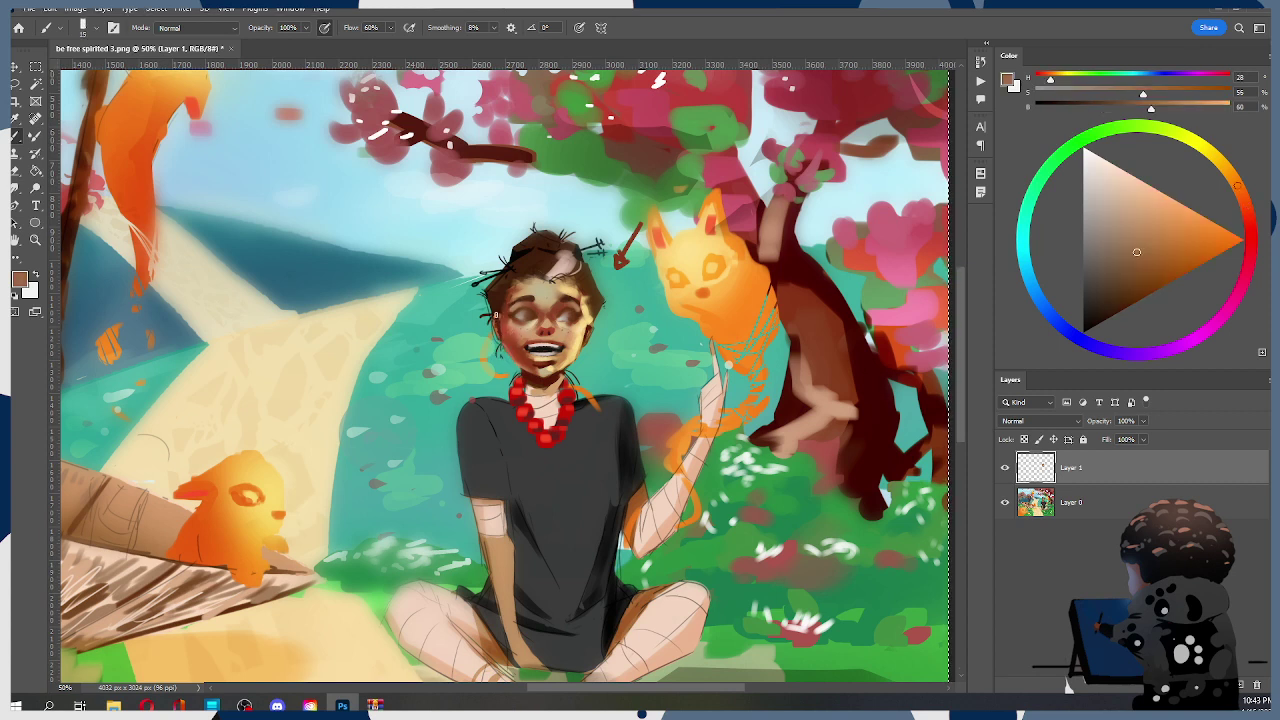
# Paint the shadowed-side eye with sampled greyish beige and near-black from the mouth, using a fine brush
pyautogui.keyDown('alt'); pyautogui.click(498, 314); pyautogui.keyUp('alt')
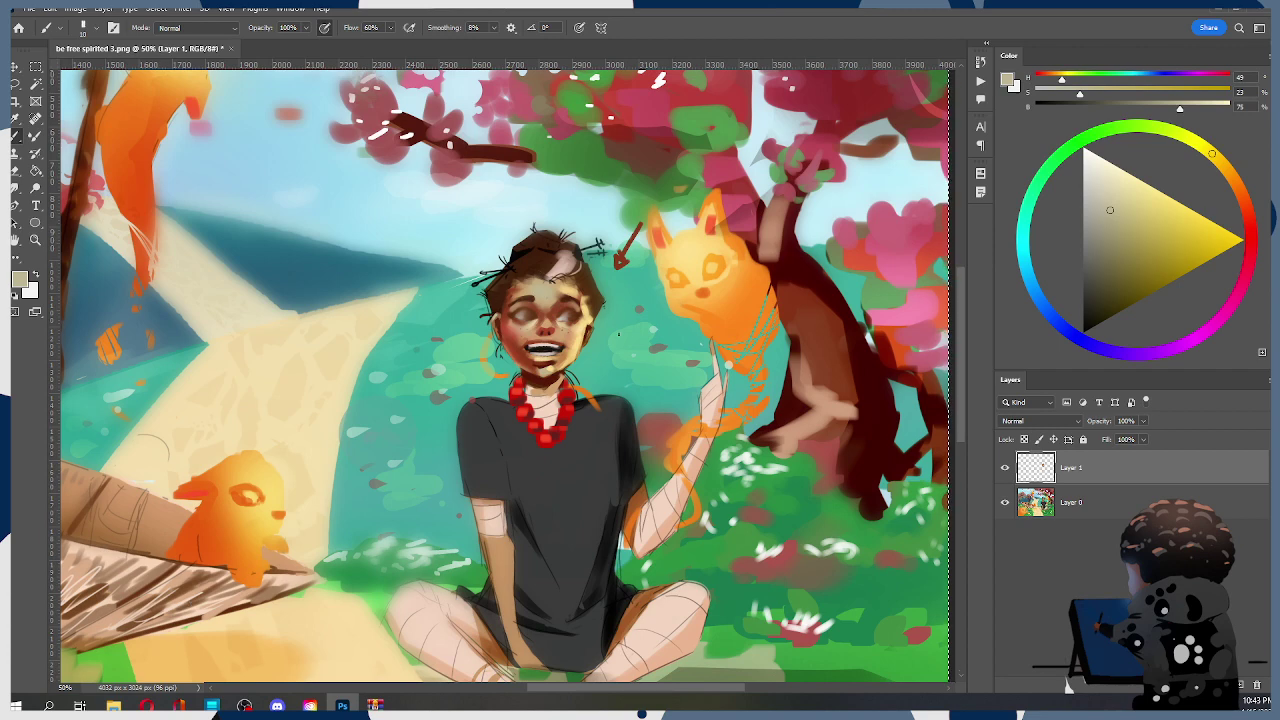
pyautogui.moveTo(594, 332); pyautogui.dragTo(617, 365)
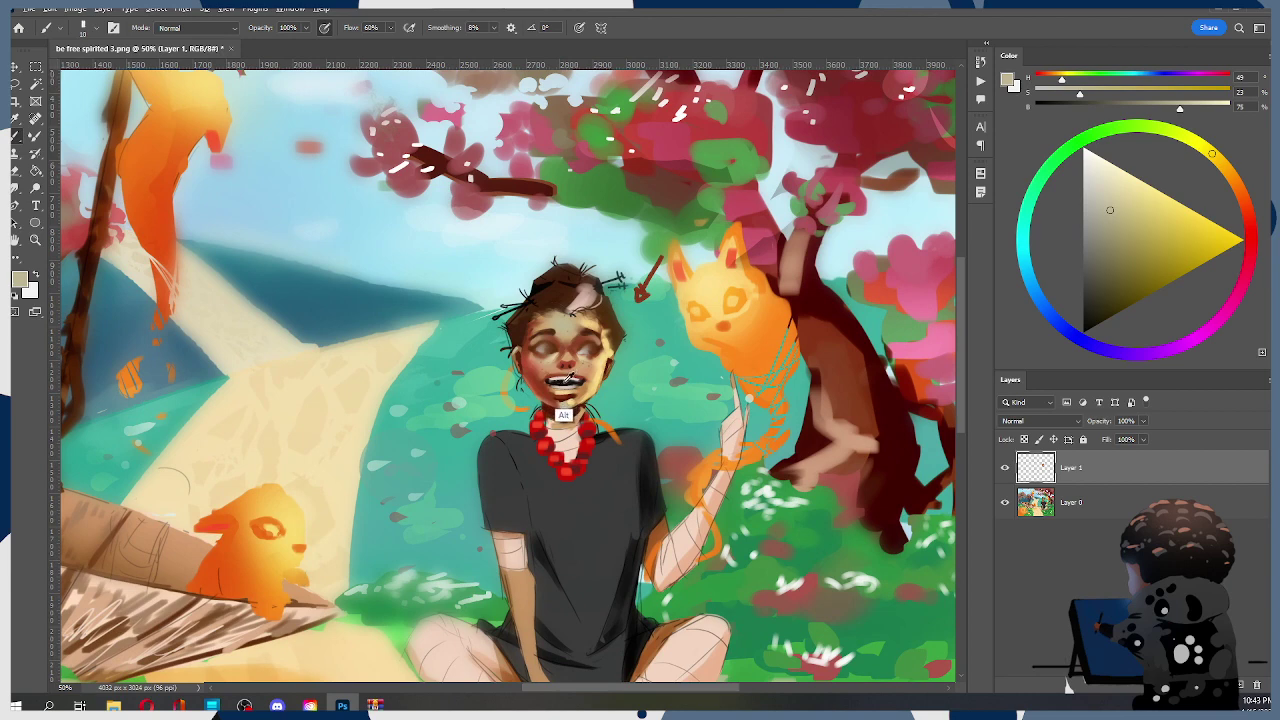
pyautogui.keyDown('alt'); pyautogui.click(567, 378); pyautogui.keyUp('alt')
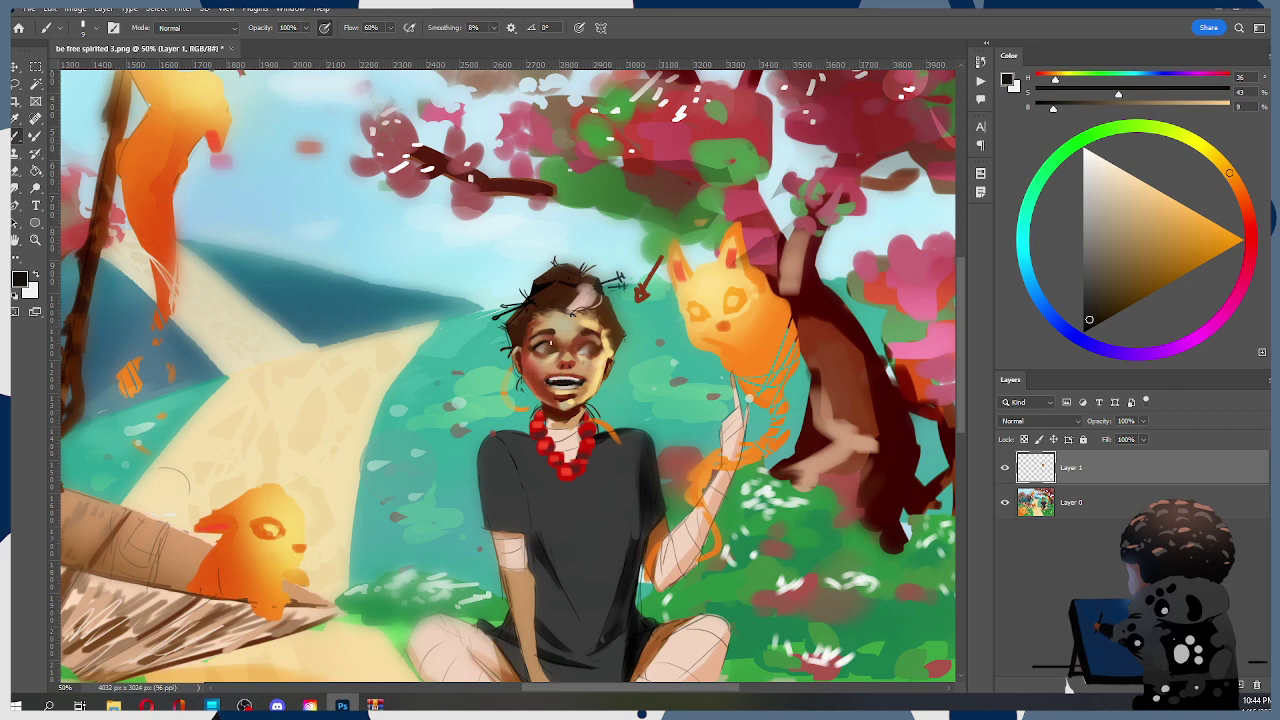
# Retouch the seated character's eyes with fine near-black brush strokes, varying the brush size and undoing unwanted strokes
pyautogui.press(']')
pyautogui.press(']')
pyautogui.press('[')
pyautogui.press(']')
pyautogui.press('[')
pyautogui.hotkey('ctrl', 'z')
pyautogui.hotkey('ctrl', 'z')
pyautogui.press('[')
pyautogui.hotkey('ctrl', 'z')
pyautogui.hotkey('ctrl', 'z')
pyautogui.press(']')
pyautogui.press('[')
pyautogui.press('[')
# Switch to Sampled Brush 7 1040 and tint the areas around the eyes with dark red (saturation 94%, brightness 59%)
pyautogui.rightClick(748, 397)
pyautogui.click(776, 344)
pyautogui.press('Return')
pyautogui.click(1247, 222)
pyautogui.moveTo(1195, 240); pyautogui.dragTo(1182, 265)
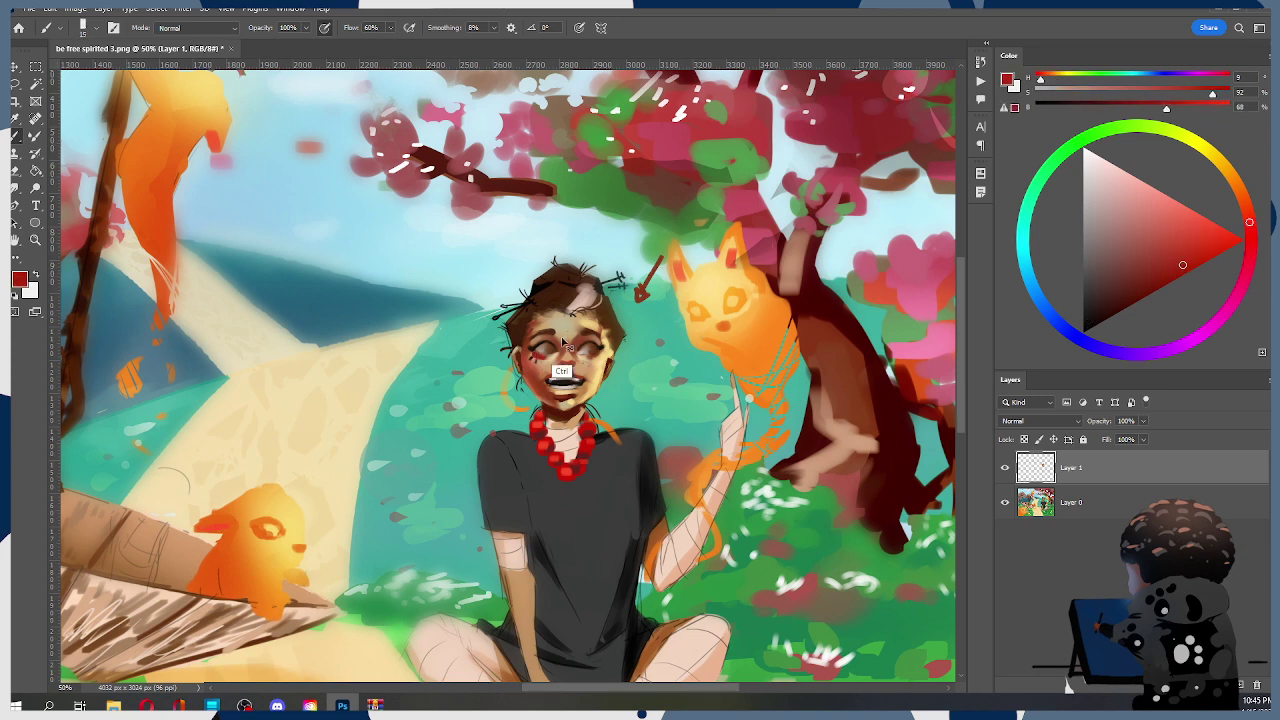
pyautogui.click(1172, 275)
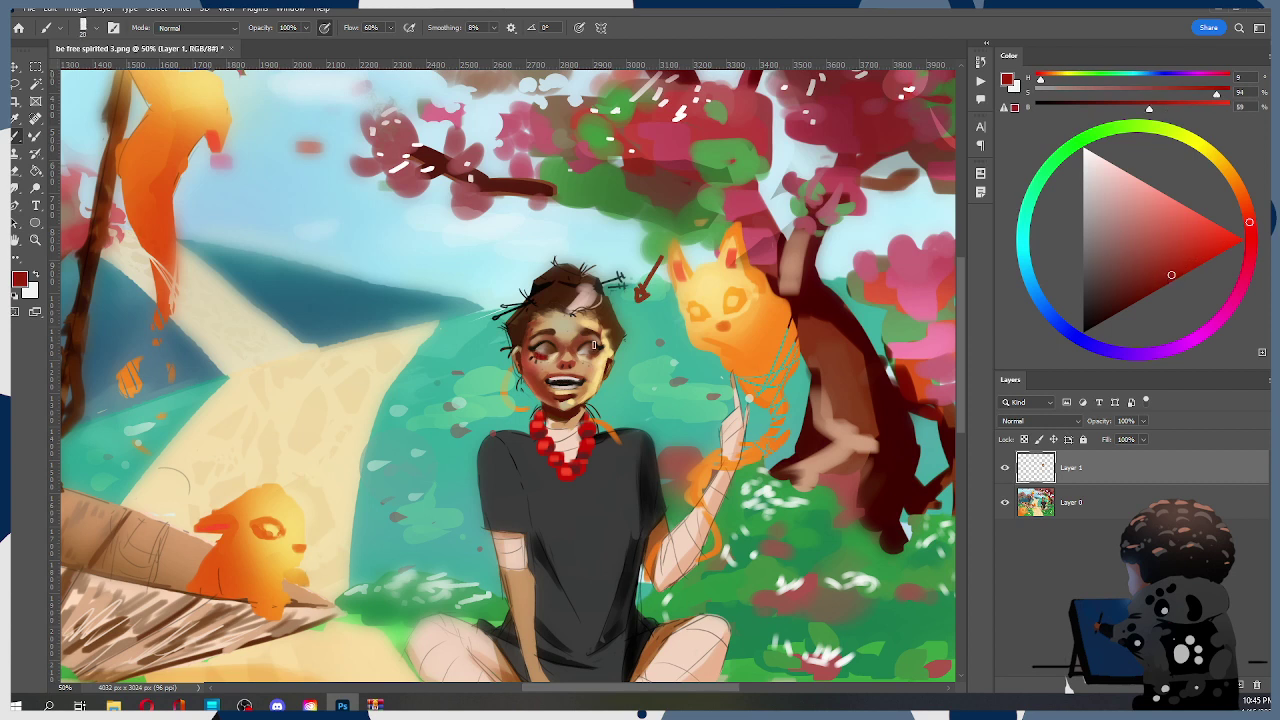
# Retouch the eye with small strokes, undo the last two, and sample a light tan skin tone with a smaller brush
pyautogui.moveTo(536, 354); pyautogui.dragTo(552, 355)
pyautogui.hotkey('ctrl', 'z')
pyautogui.hotkey('ctrl', 'z')
pyautogui.press('[')
pyautogui.keyDown('alt'); pyautogui.click(556, 390); pyautogui.keyUp('alt')
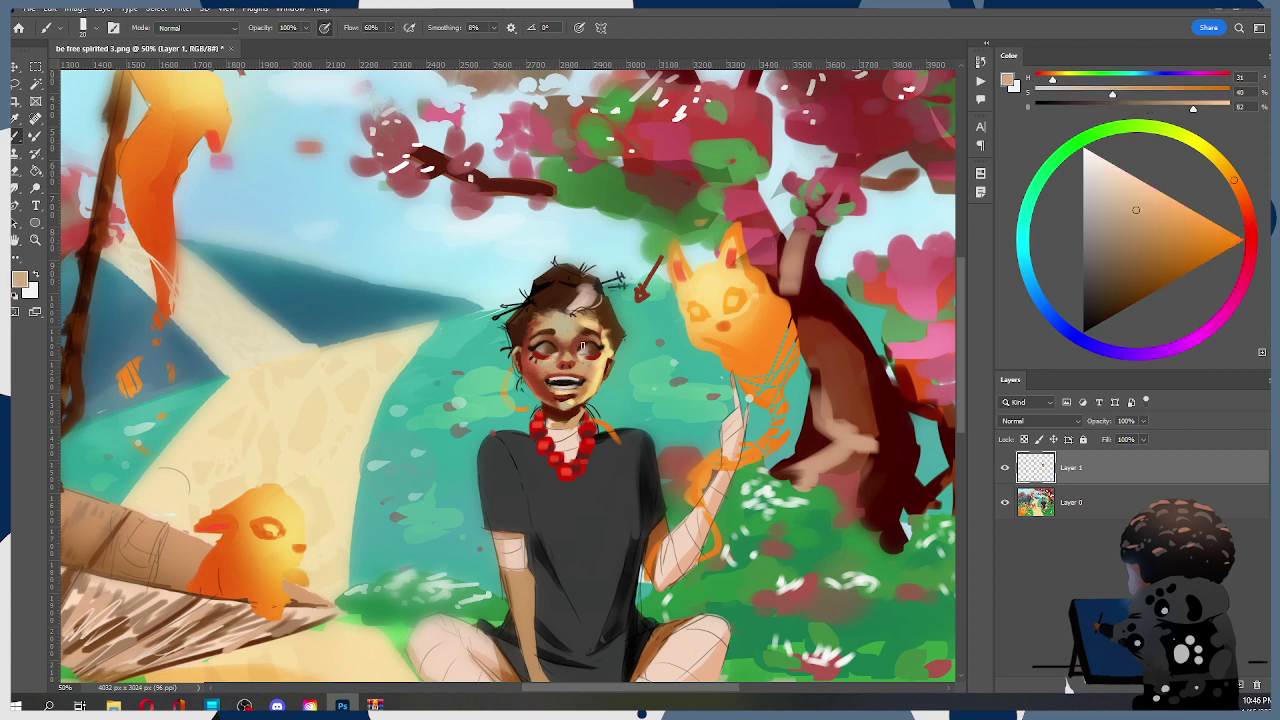
pyautogui.press('[')
# Open the Liquify filter, reduce its brush size, pucker the character's upper face, and apply the result
pyautogui.click(183, 8)
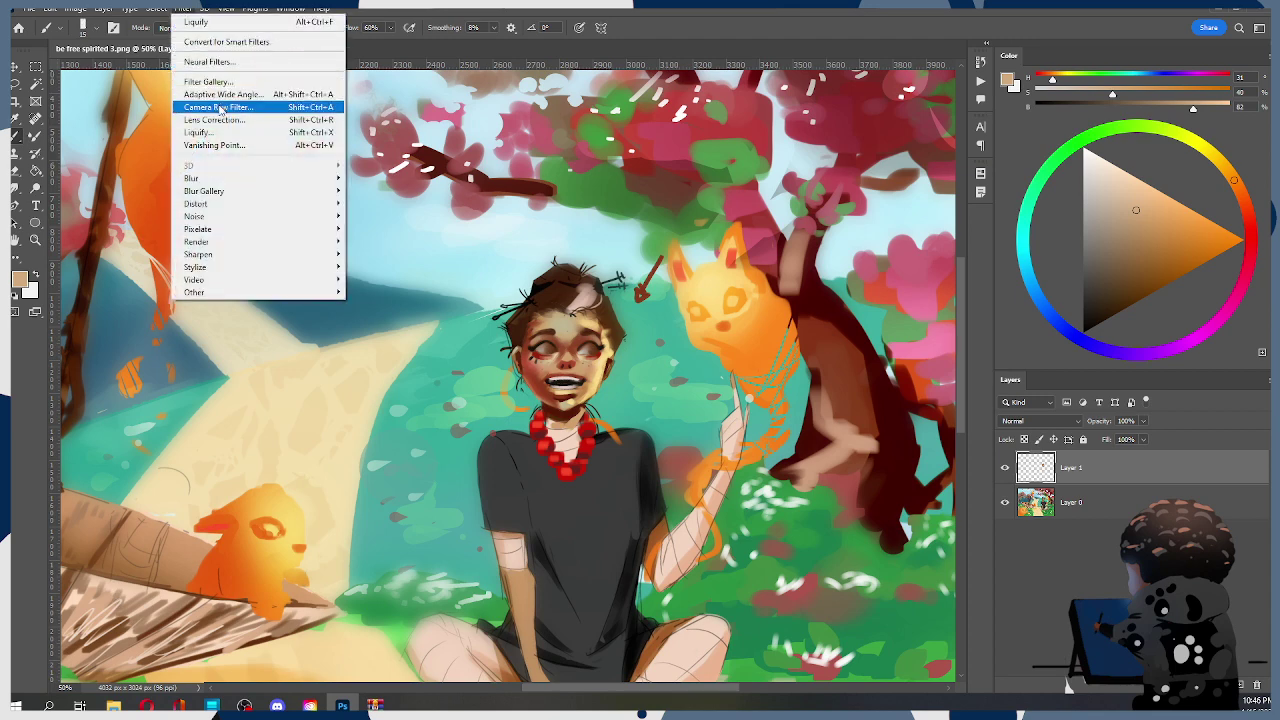
pyautogui.click(240, 134)
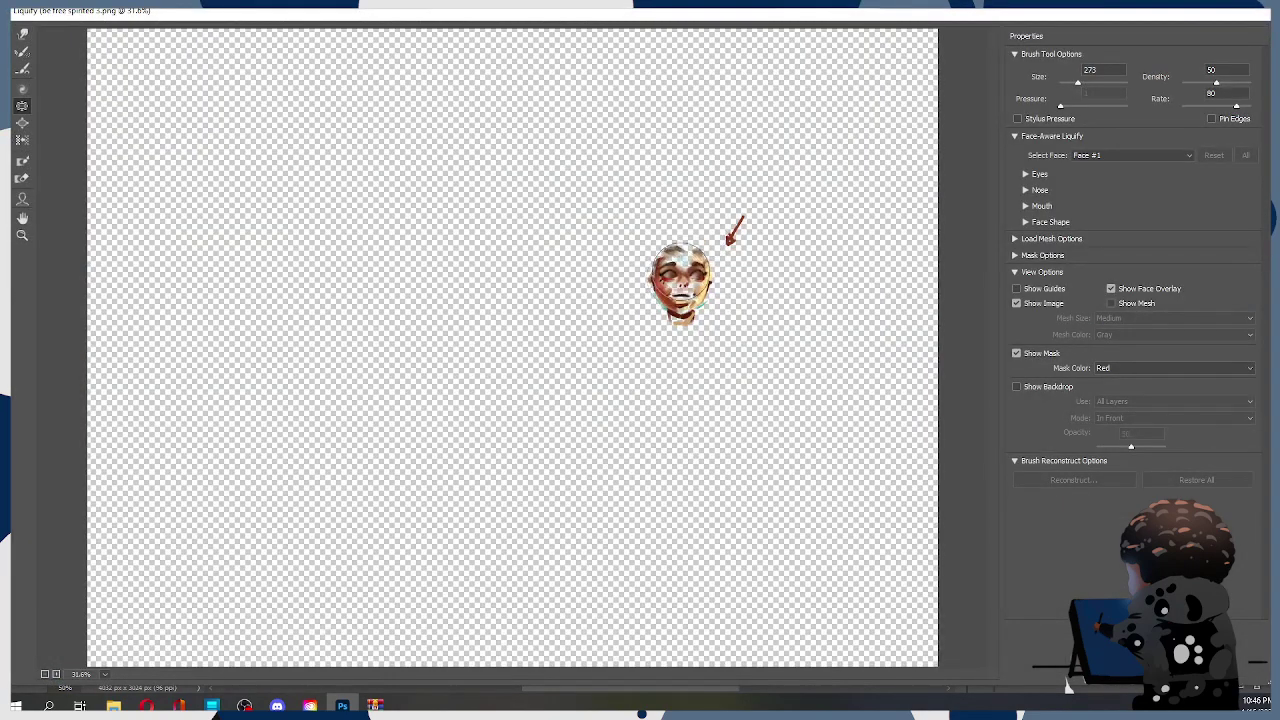
pyautogui.moveTo(1077, 83); pyautogui.dragTo(1075, 85)
pyautogui.moveTo(651, 267); pyautogui.dragTo(696, 274)
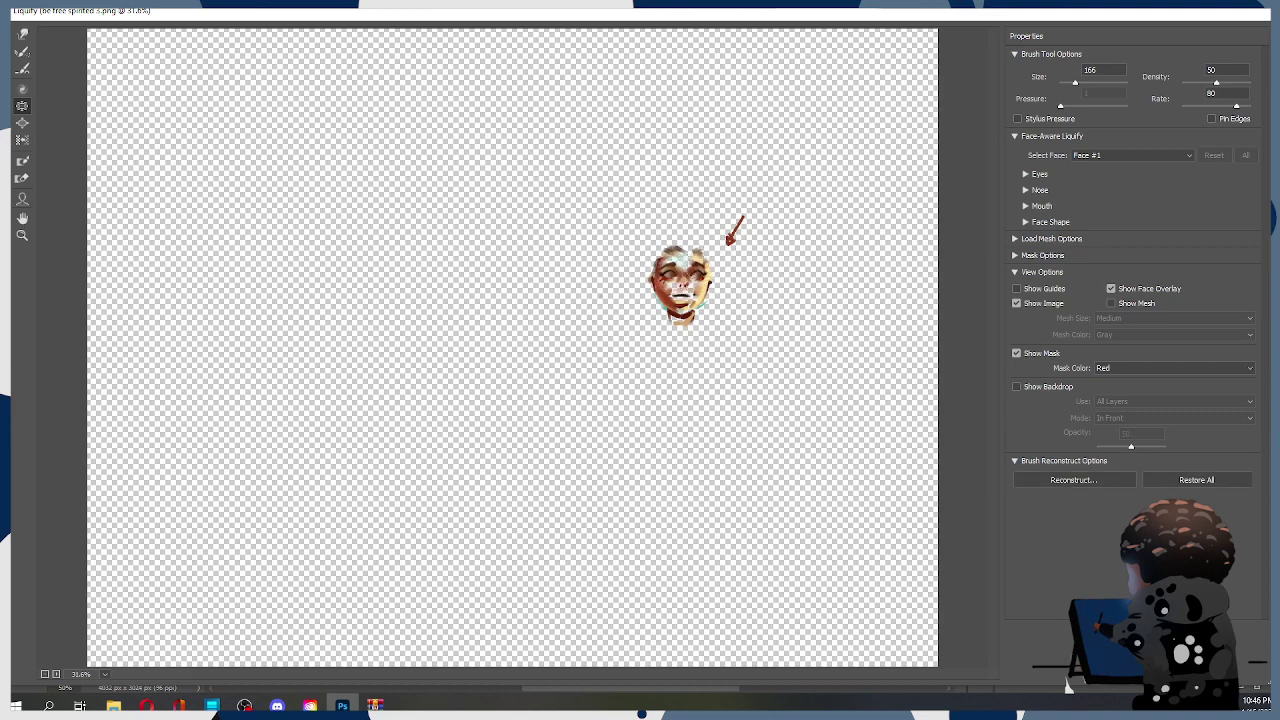
pyautogui.press('Return')
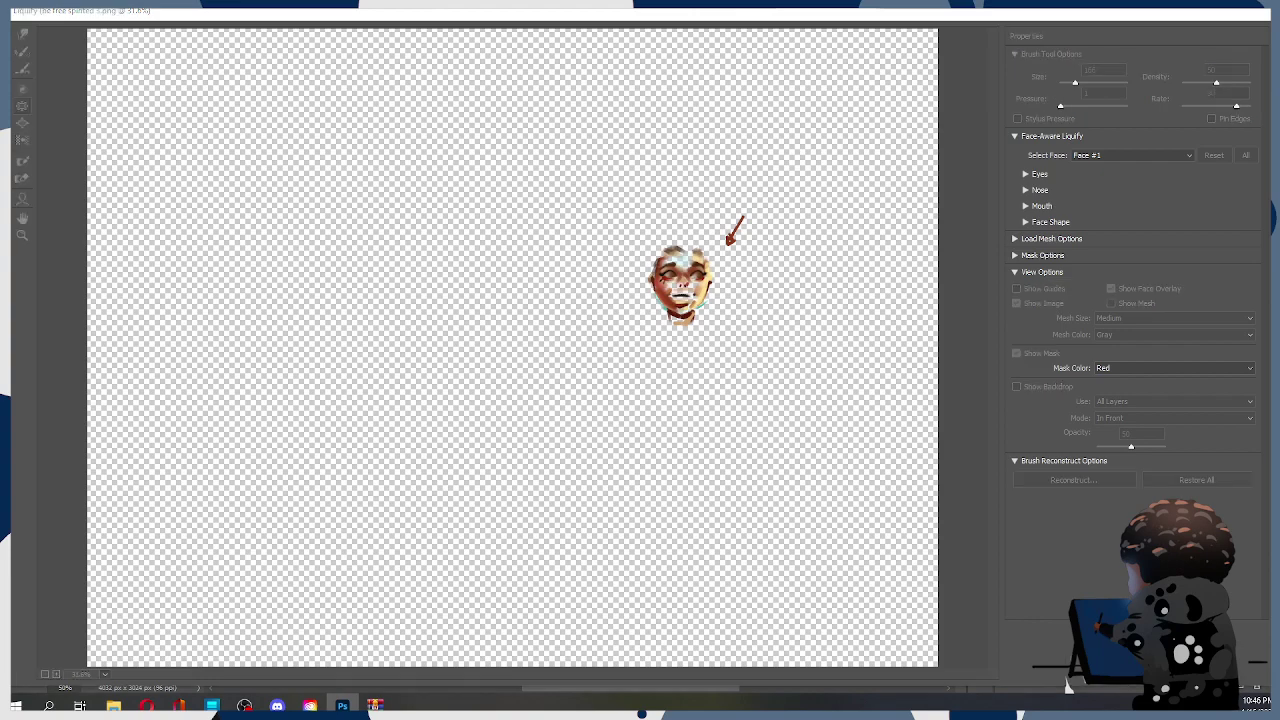
# Choose the [666K]No.19 brush and paint the character's eyes light pink (hue 324, saturation 24%, brightness 96%)
pyautogui.moveTo(579, 340)
pyautogui.mouseDown()
pyautogui.moveTo(536, 302)
pyautogui.moveTo(542, 293)
pyautogui.mouseUp()
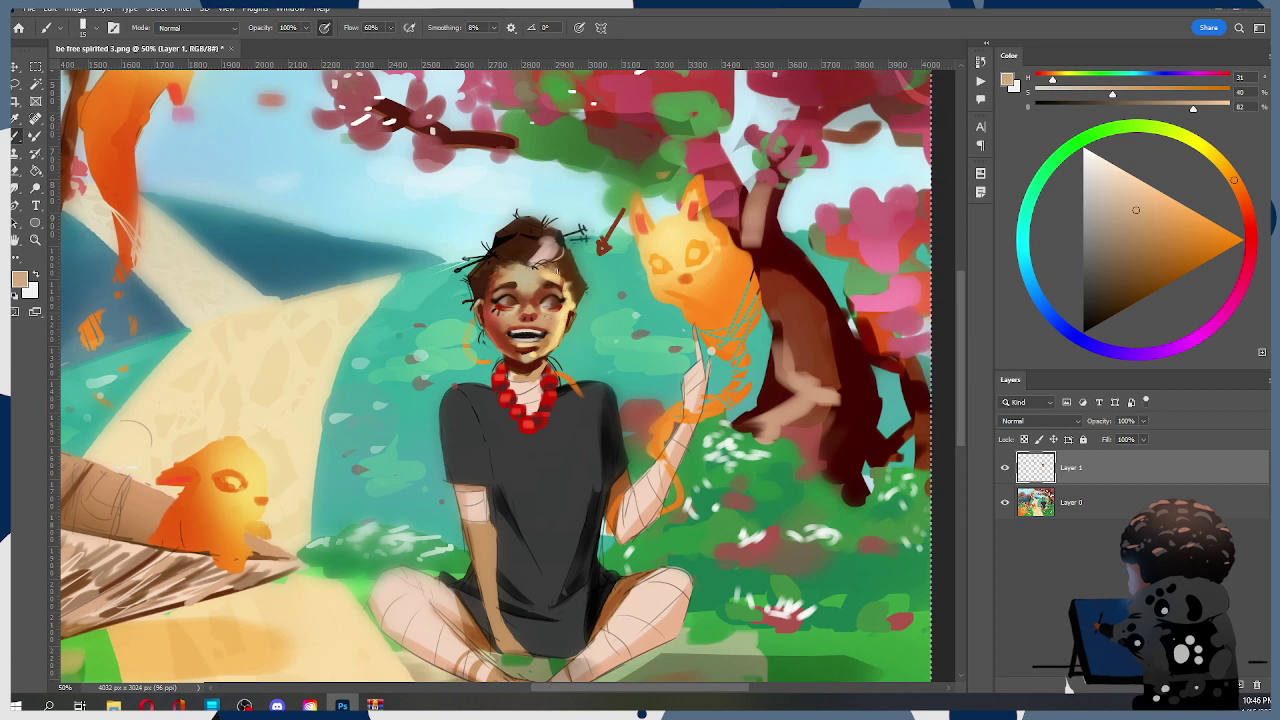
pyautogui.rightClick(513, 261)
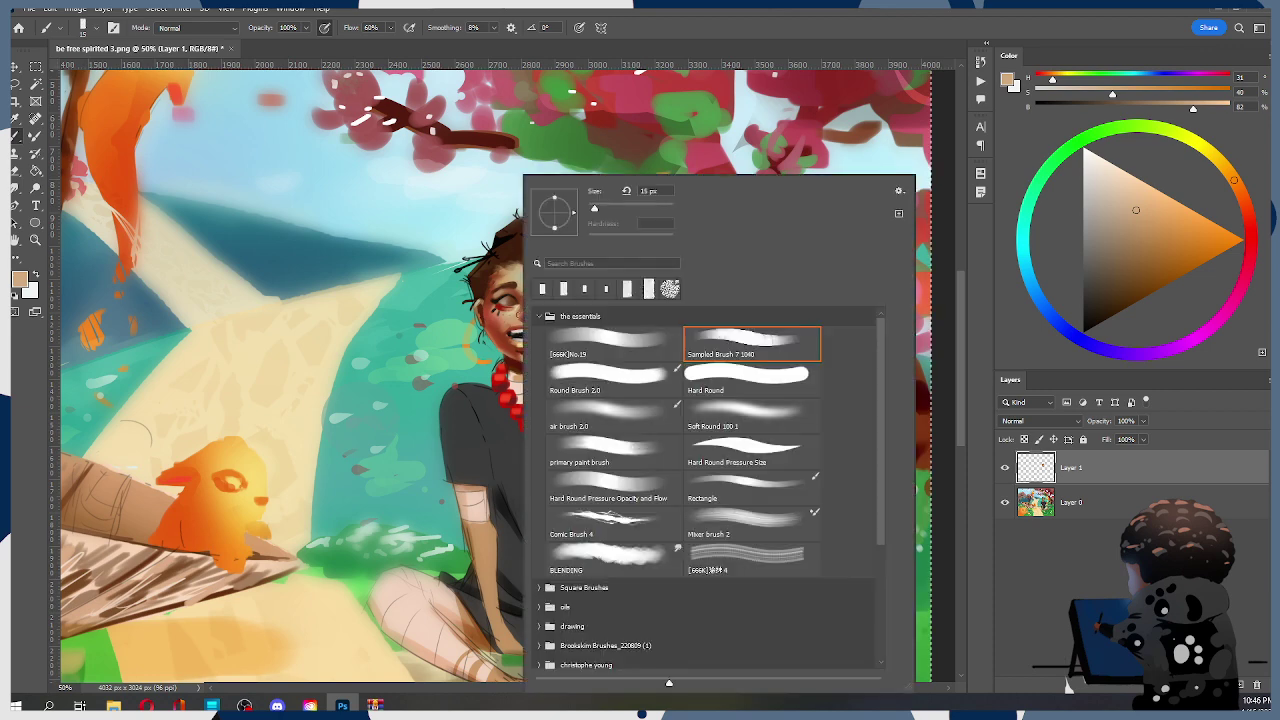
pyautogui.doubleClick(612, 345)
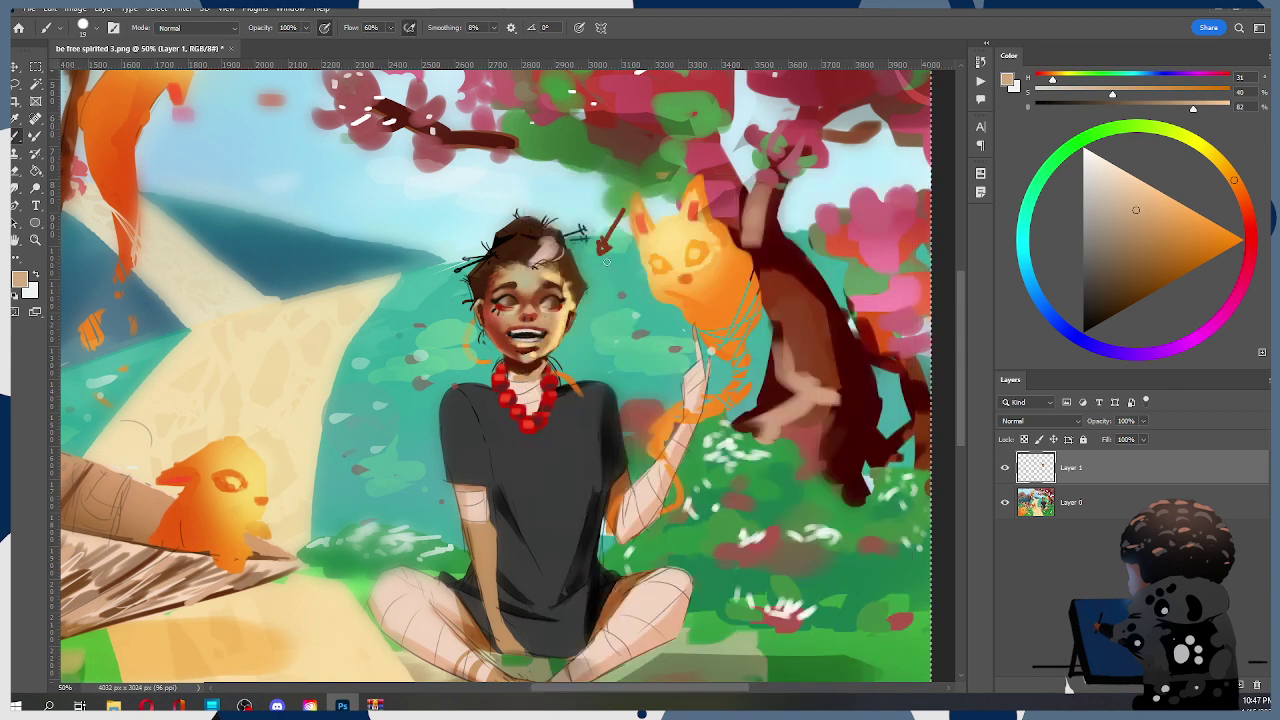
pyautogui.keyDown('alt'); pyautogui.click(556, 336); pyautogui.keyUp('alt')
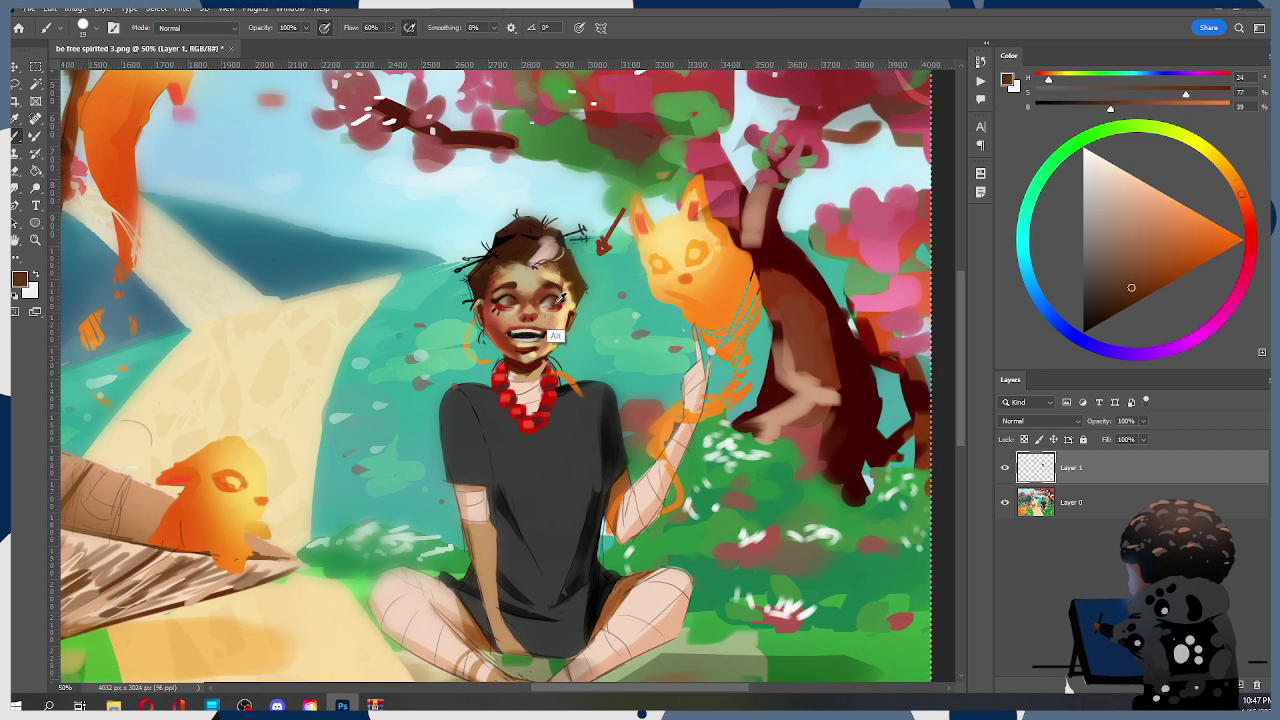
pyautogui.click(1112, 167)
pyautogui.click(1123, 207)
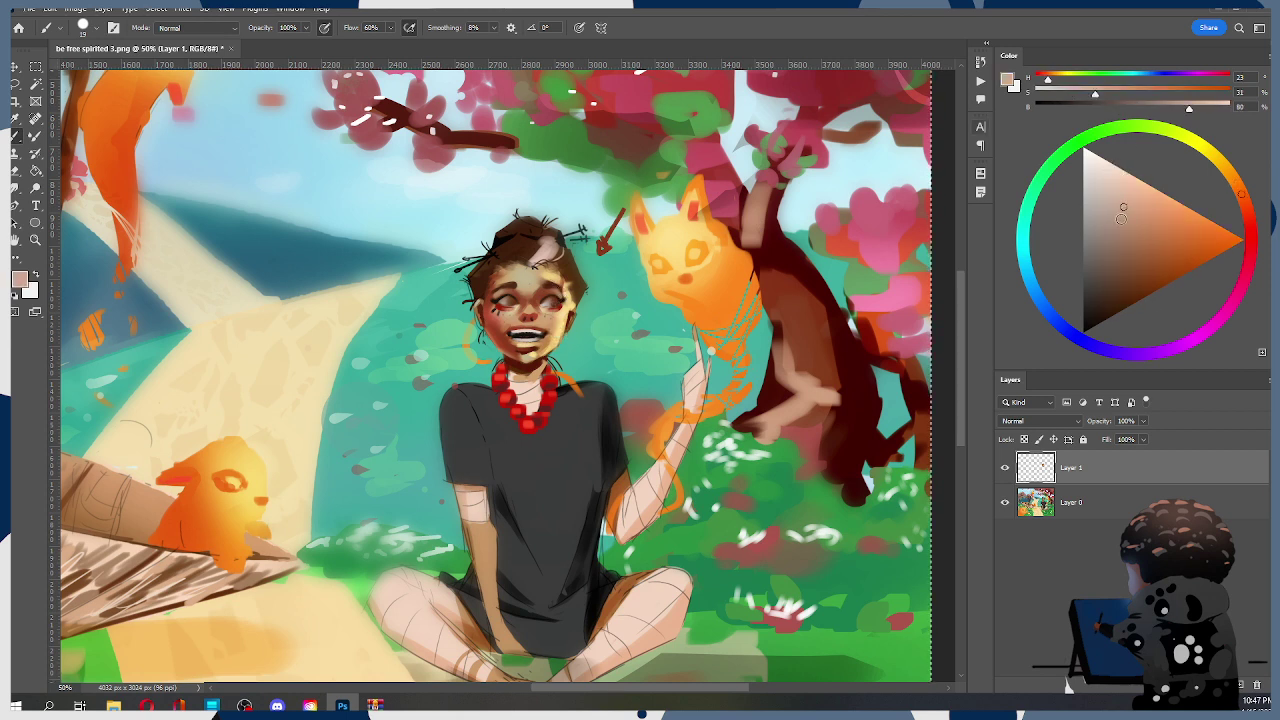
pyautogui.keyDown('alt'); pyautogui.click(558, 336); pyautogui.keyUp('alt')
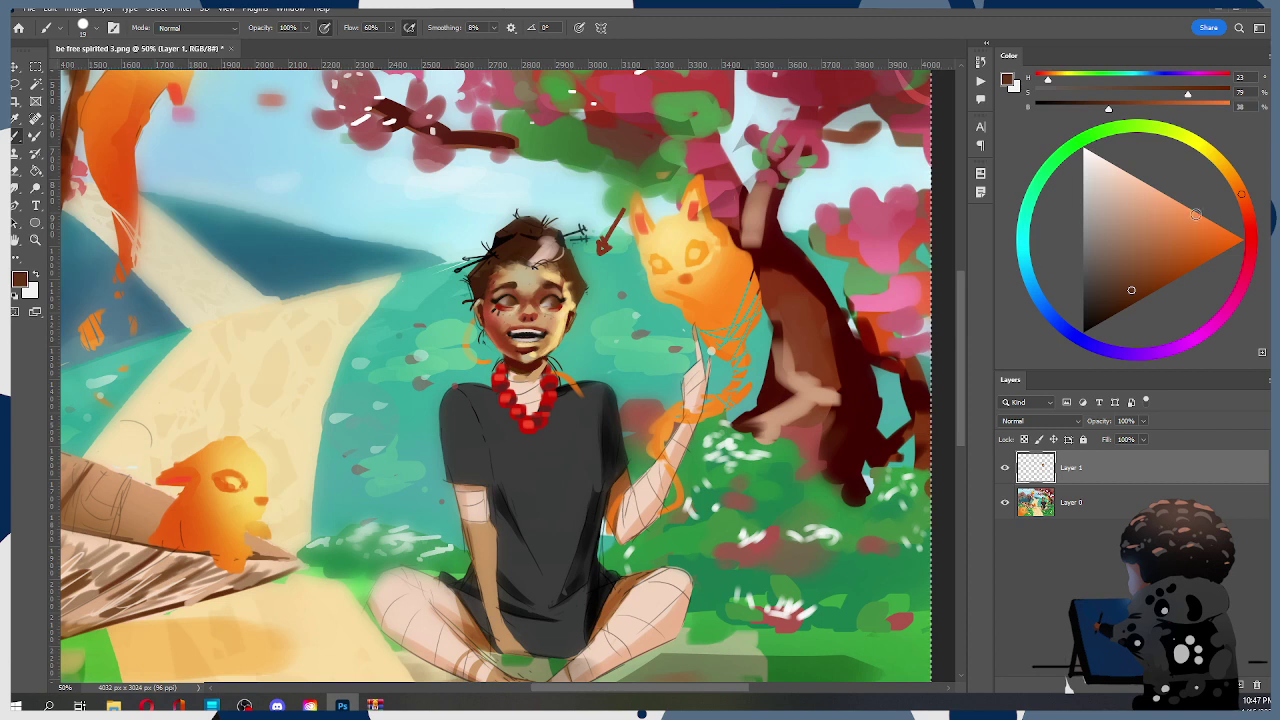
pyautogui.click(1232, 307)
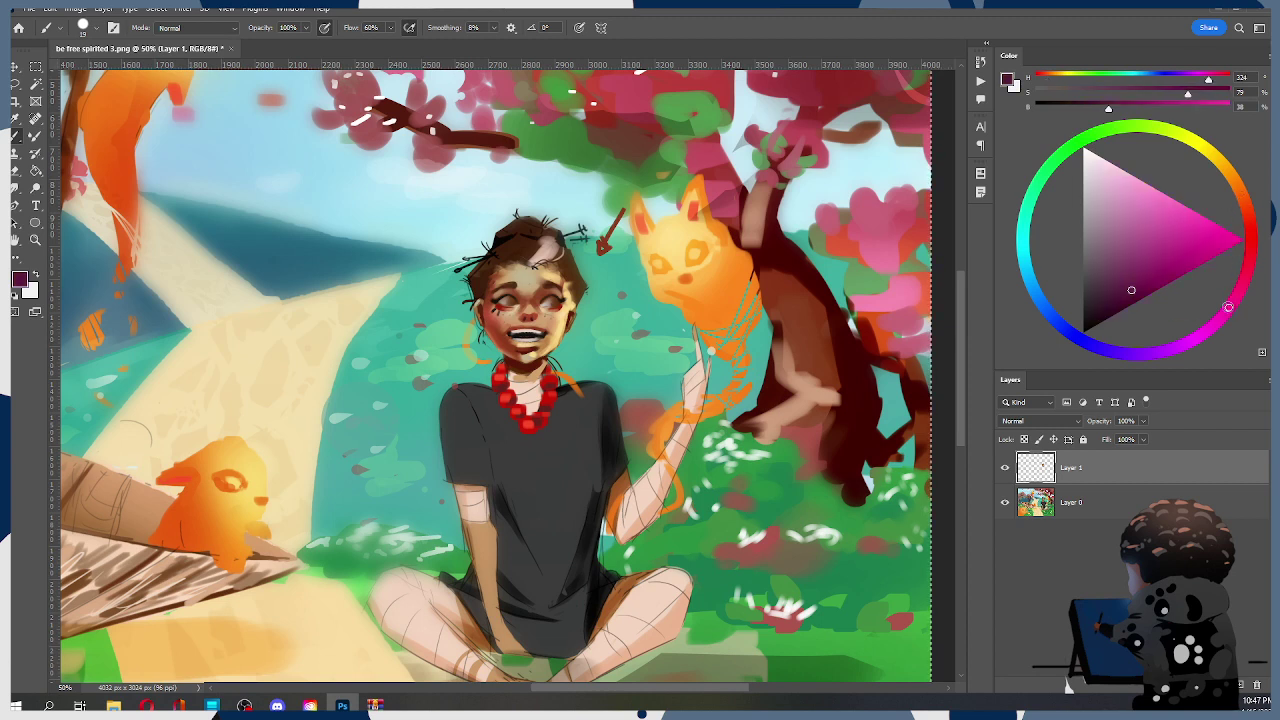
pyautogui.click(1120, 176)
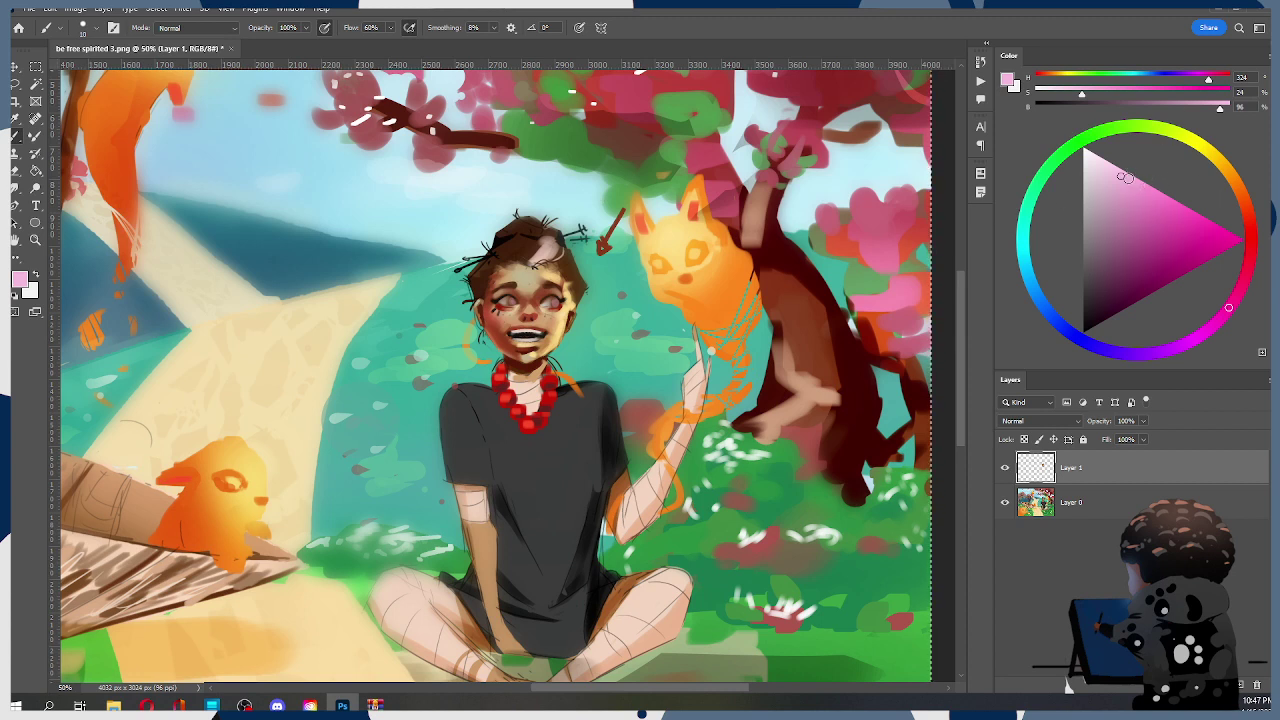
# Rework the eyes with pink (324, 46%, 97%) and pale pink (324, 13%, 99%), and sample near-black from the lash line
pyautogui.click(1155, 193)
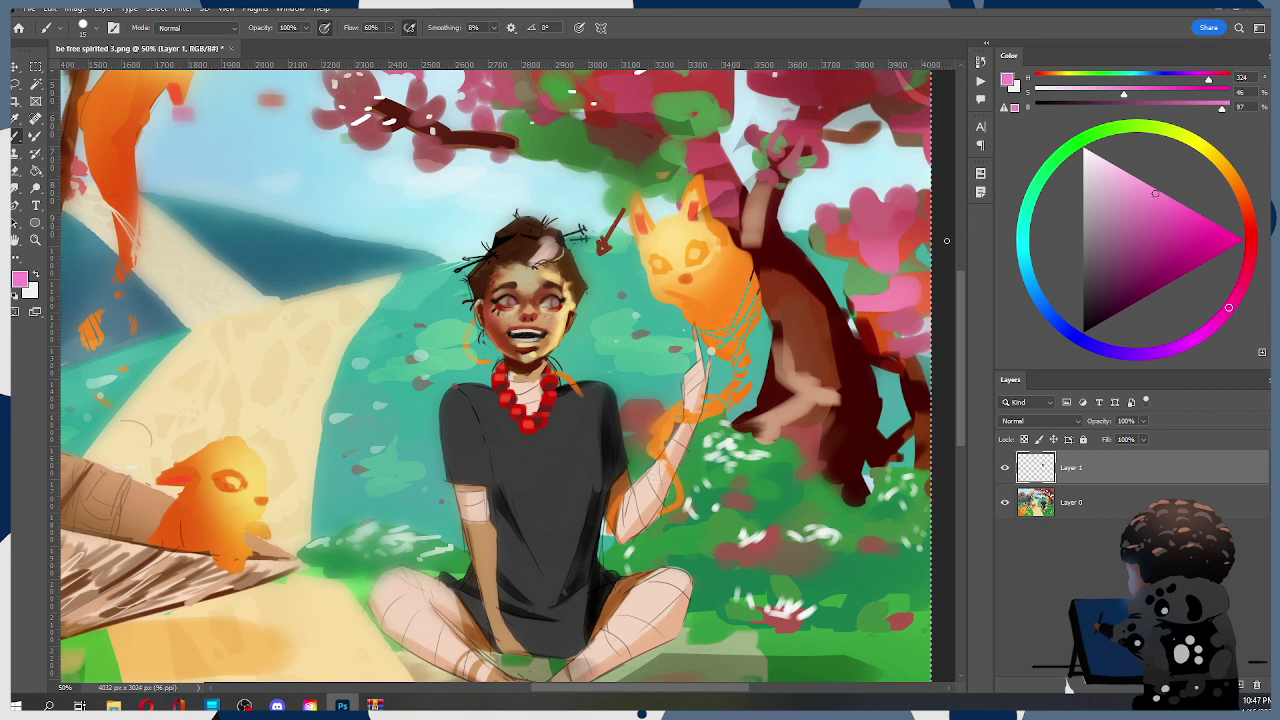
pyautogui.click(1104, 160)
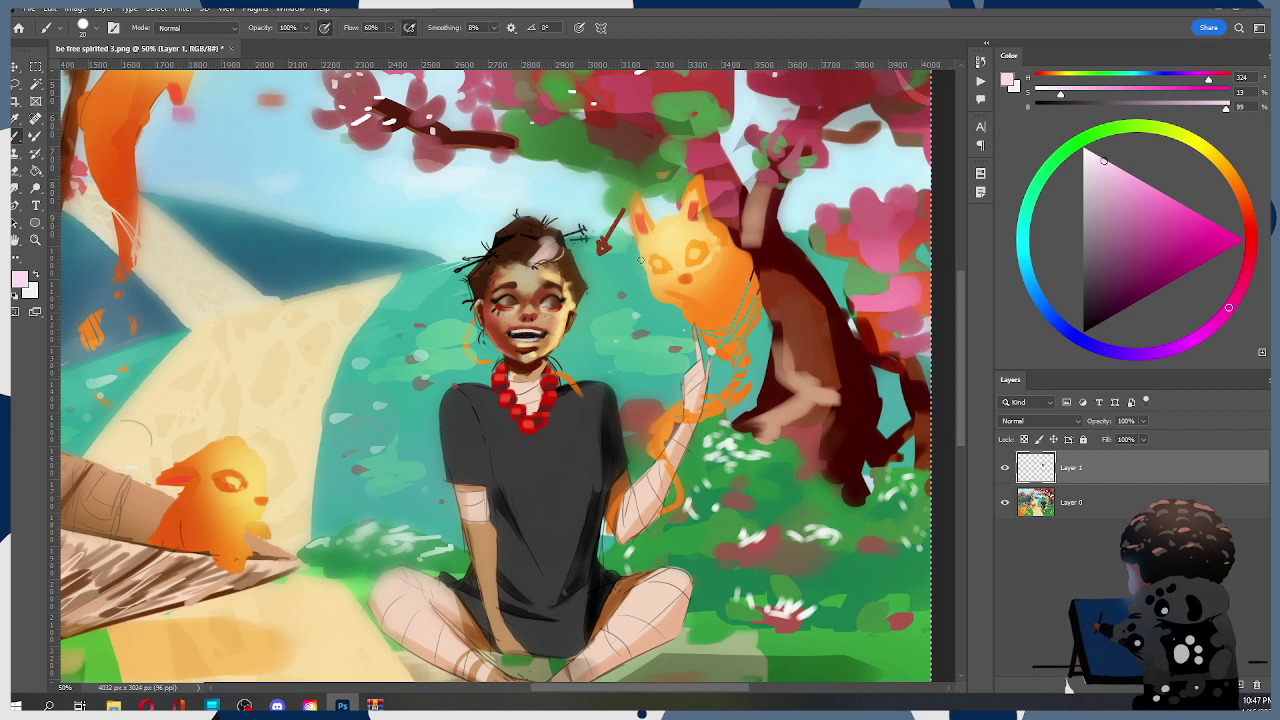
pyautogui.keyDown('alt'); pyautogui.click(499, 296); pyautogui.keyUp('alt')
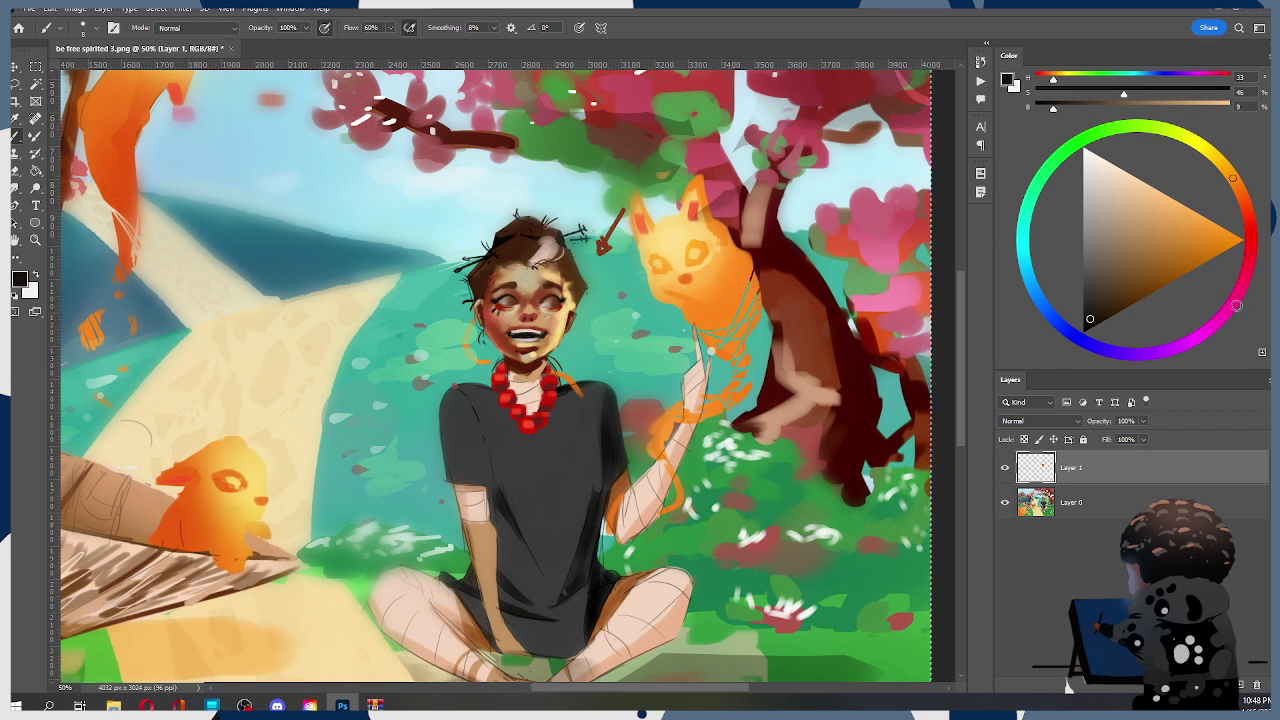
# Airbrush stronger pink (hue 326, saturation 57%, brightness 95%) onto the irises with air brush 2.0 at 30 px
pyautogui.click(1234, 304)
pyautogui.click(1175, 208)
pyautogui.rightClick(526, 304)
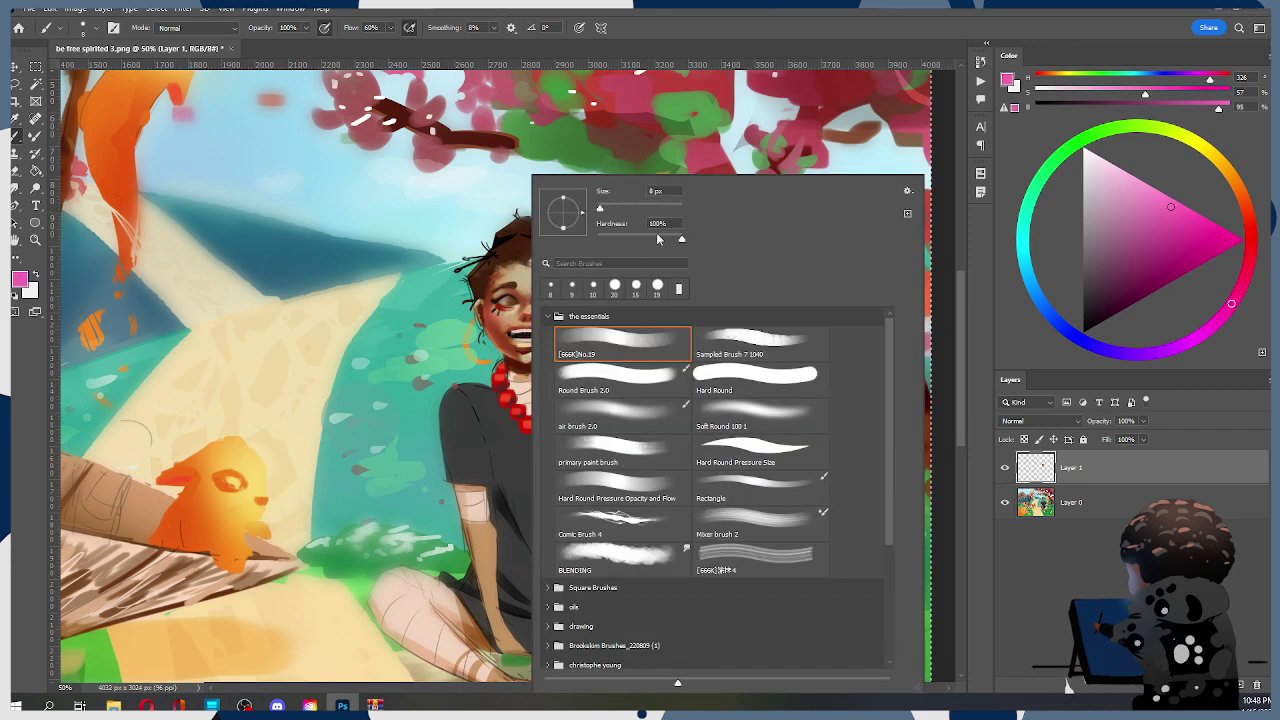
pyautogui.doubleClick(600, 408)
pyautogui.press(']')
pyautogui.press(']')
pyautogui.press(']')
pyautogui.press(']')
pyautogui.press(']')
pyautogui.moveTo(555, 300); pyautogui.dragTo(561, 300)
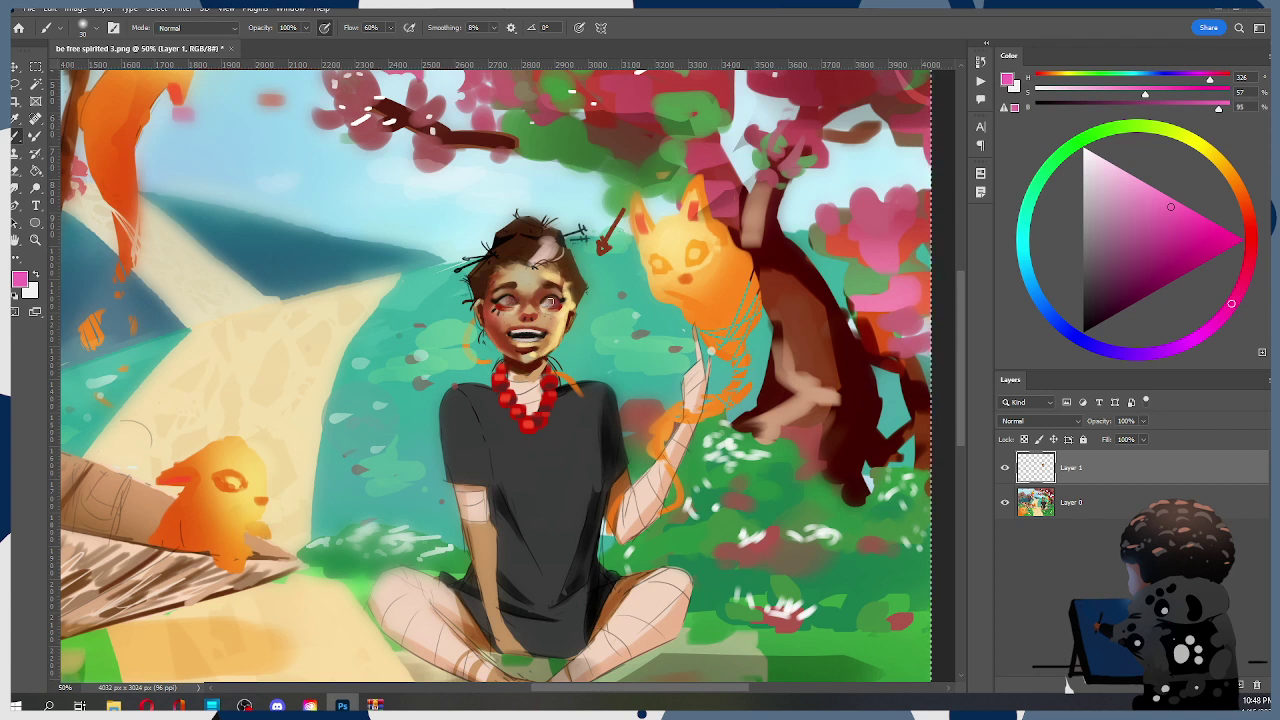
# Lighten the irises with light pink (hue 326, saturation 24%, brightness 99%) and switch to a hard 10 px brush
pyautogui.click(1121, 170)
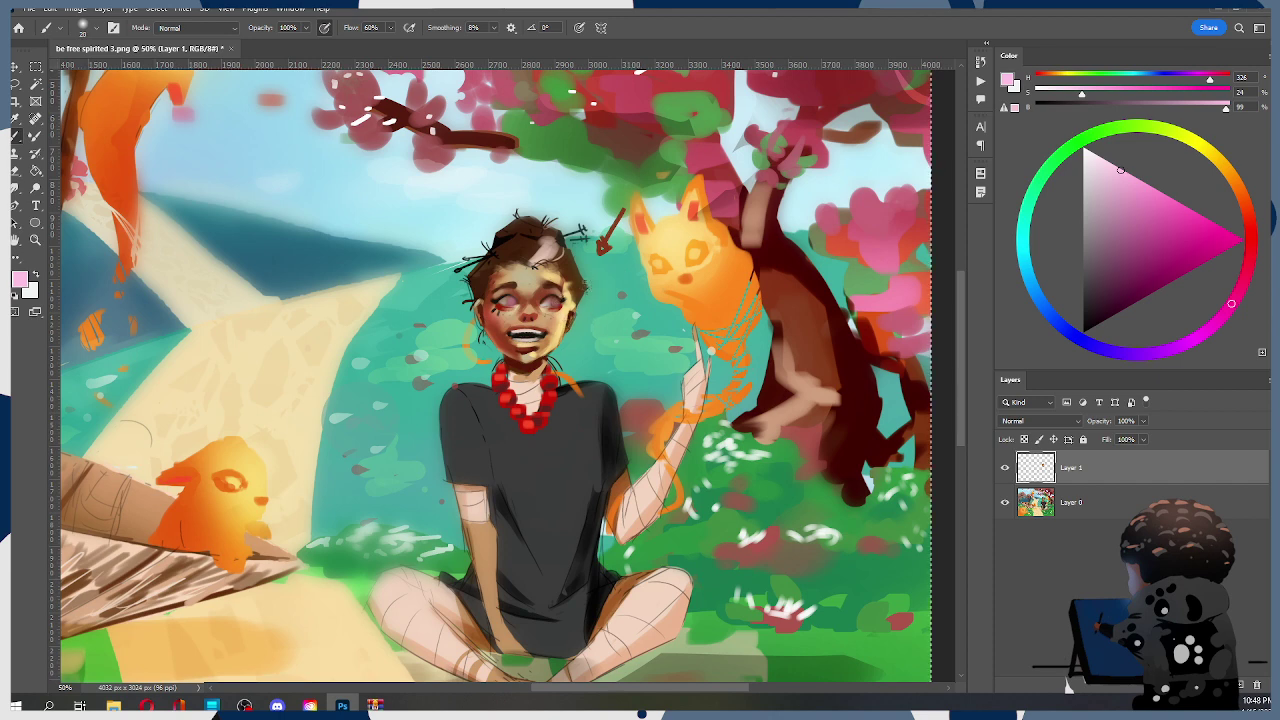
pyautogui.rightClick(552, 320)
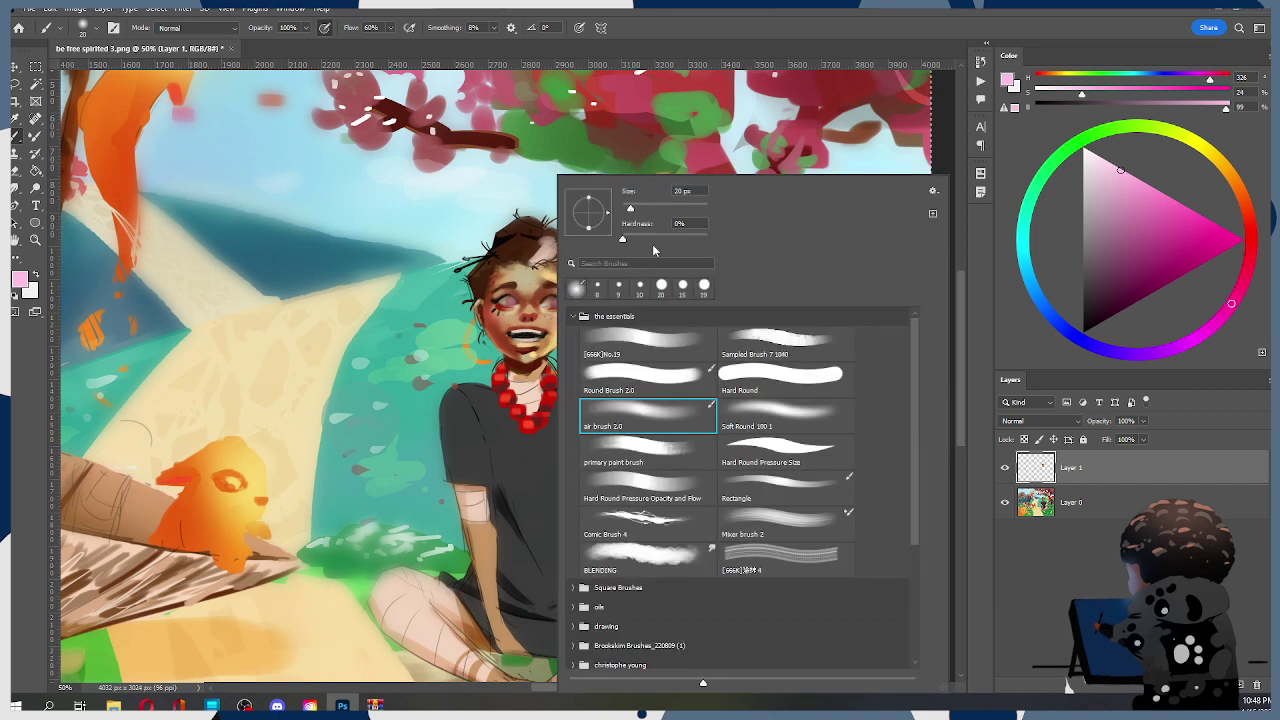
pyautogui.click(359, 256)
pyautogui.press('[')
pyautogui.press('[')
pyautogui.press('[')
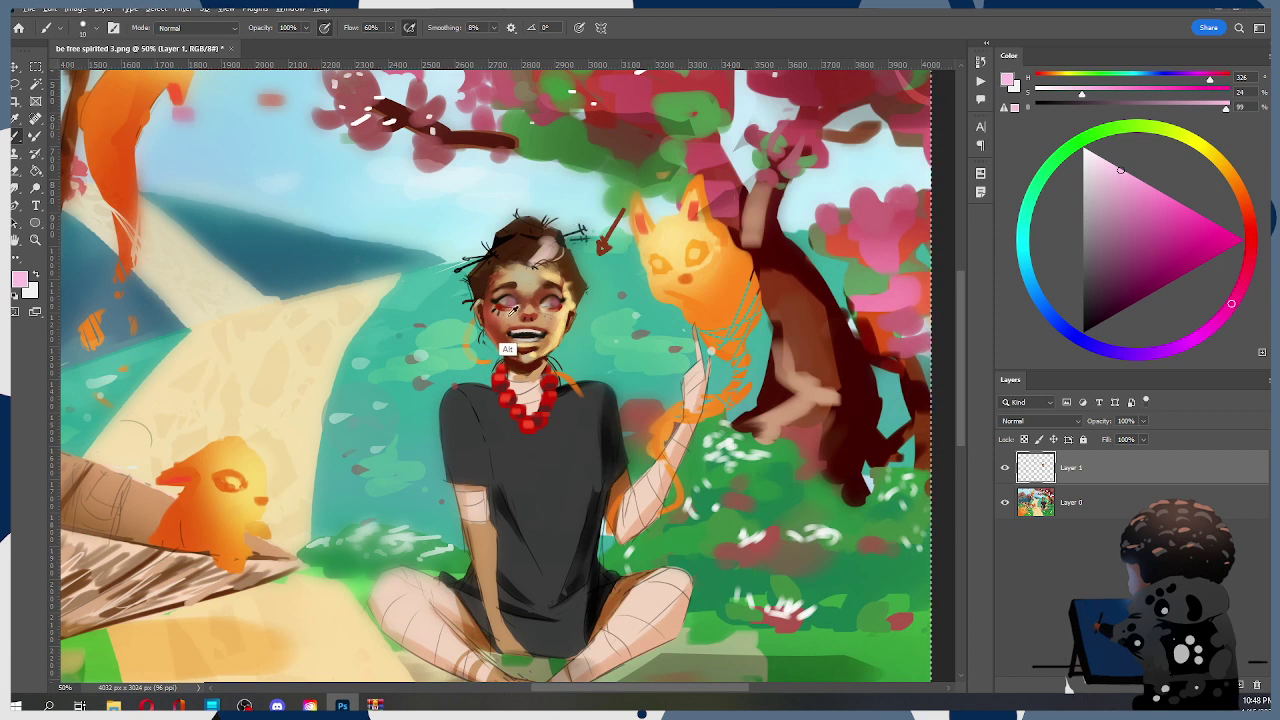
# Sample tones beneath the eye, shift to pale pink (hue 339, saturation 18%, brightness 92%), and touch up the eyes
pyautogui.keyDown('alt'); pyautogui.click(514, 312); pyautogui.keyUp('alt')
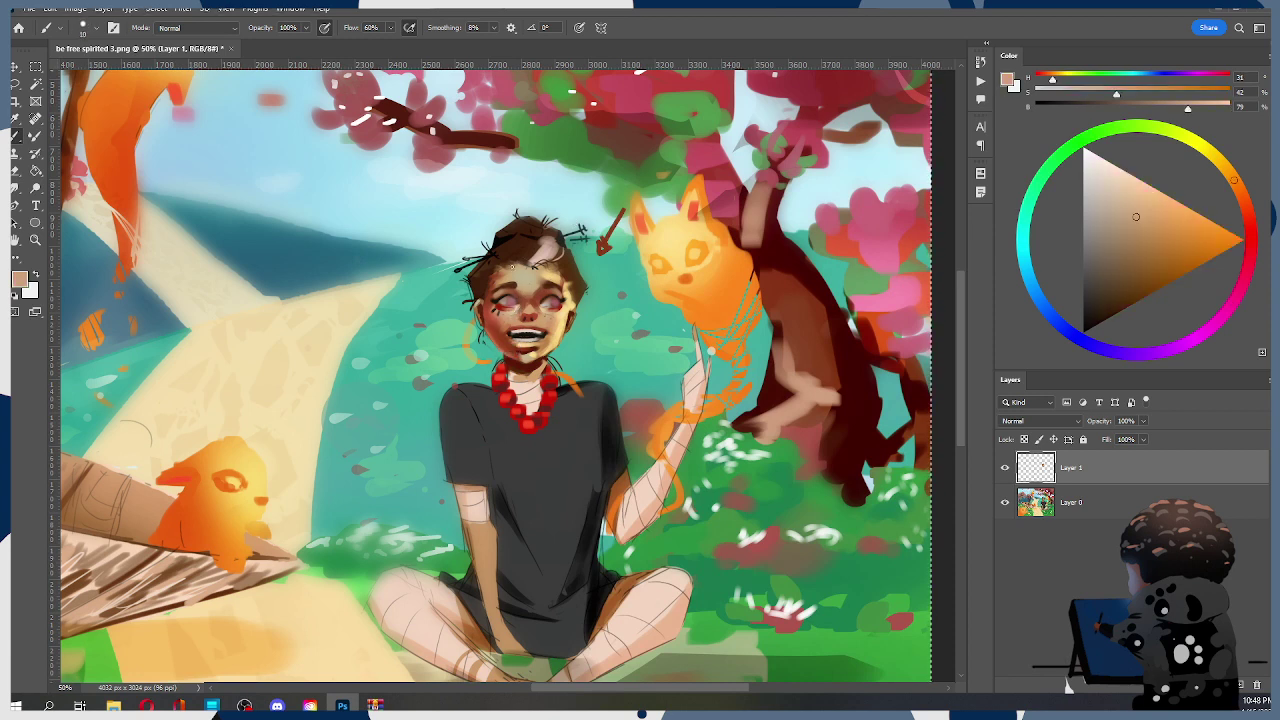
pyautogui.keyDown('alt'); pyautogui.click(511, 309); pyautogui.keyUp('alt')
pyautogui.keyDown('alt'); pyautogui.click(509, 312); pyautogui.keyUp('alt')
pyautogui.click(1244, 280)
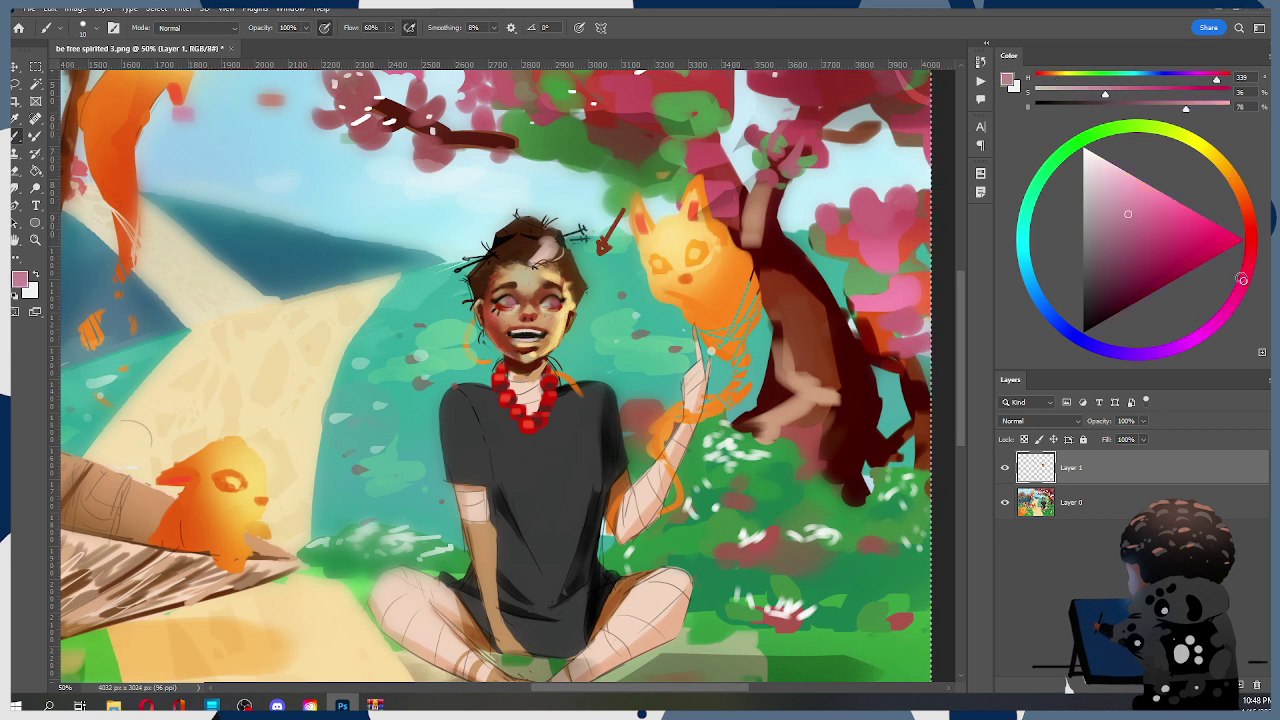
pyautogui.click(1108, 180)
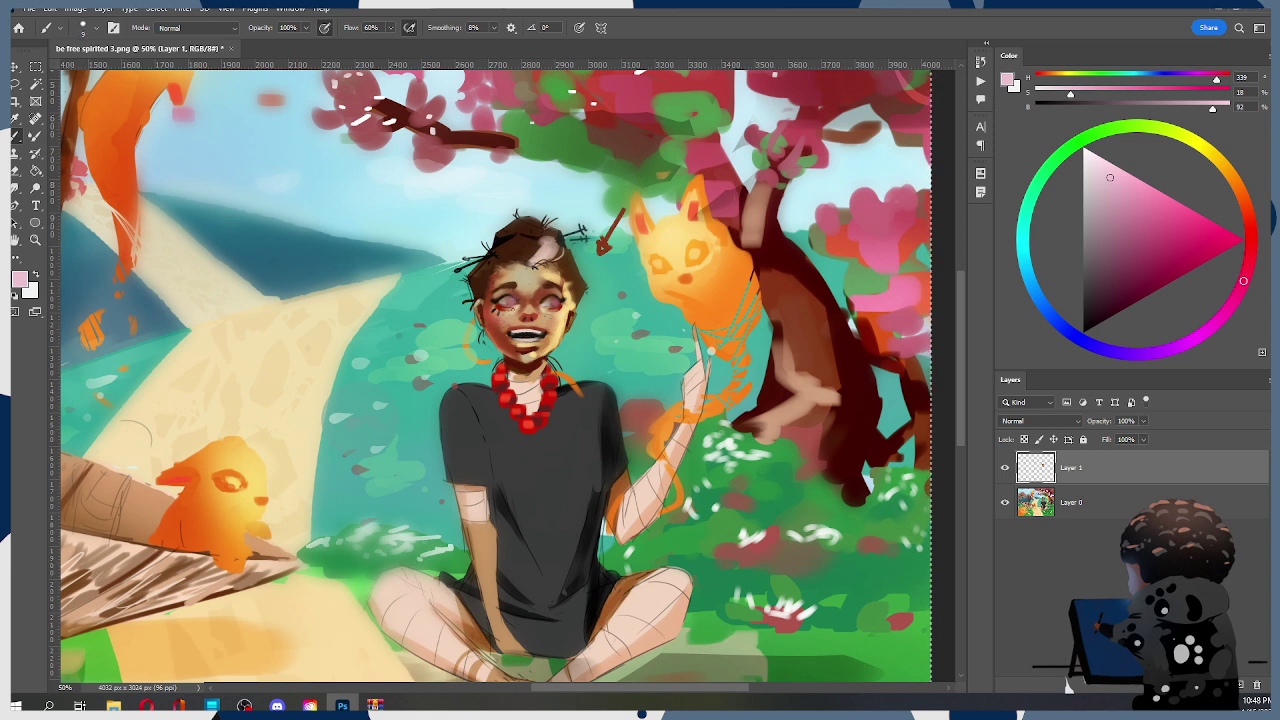
# Try painting a fine off-white highlight on the eye at 100% zoom, and undo the stroke
pyautogui.keyDown('alt'); pyautogui.click(494, 300); pyautogui.keyUp('alt')
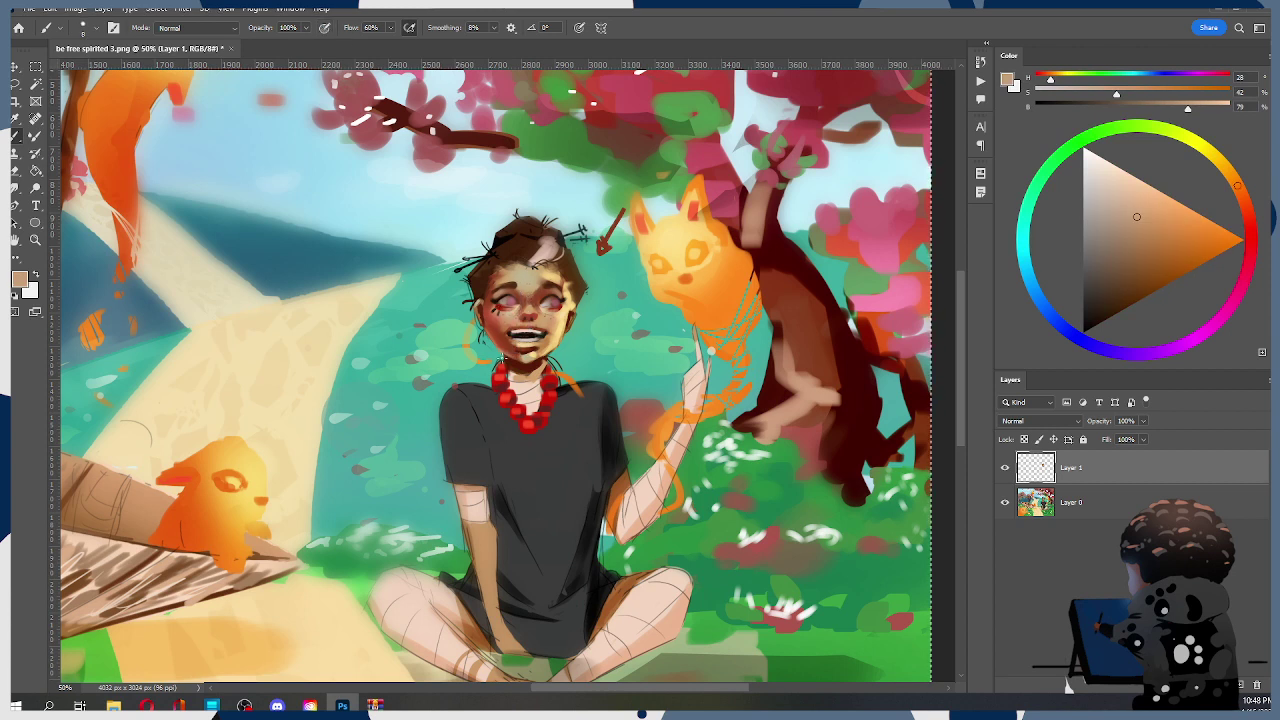
pyautogui.press('x')
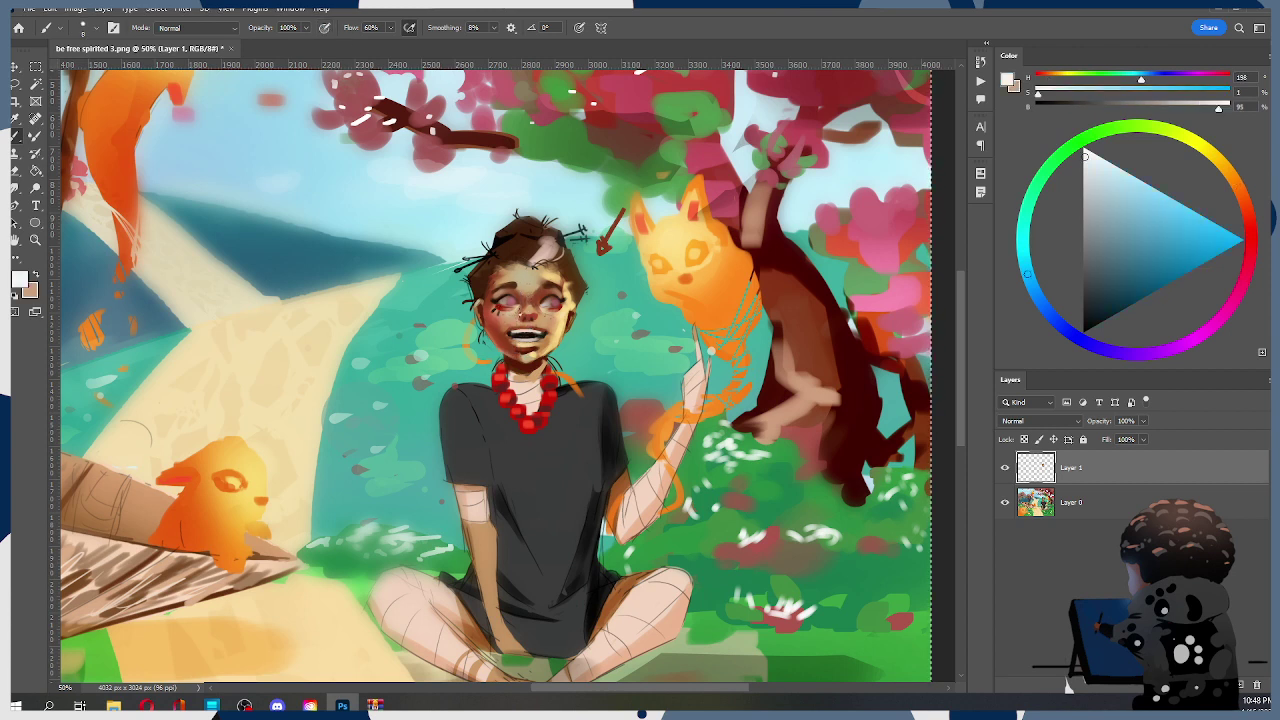
pyautogui.press('z')
pyautogui.click(521, 305)
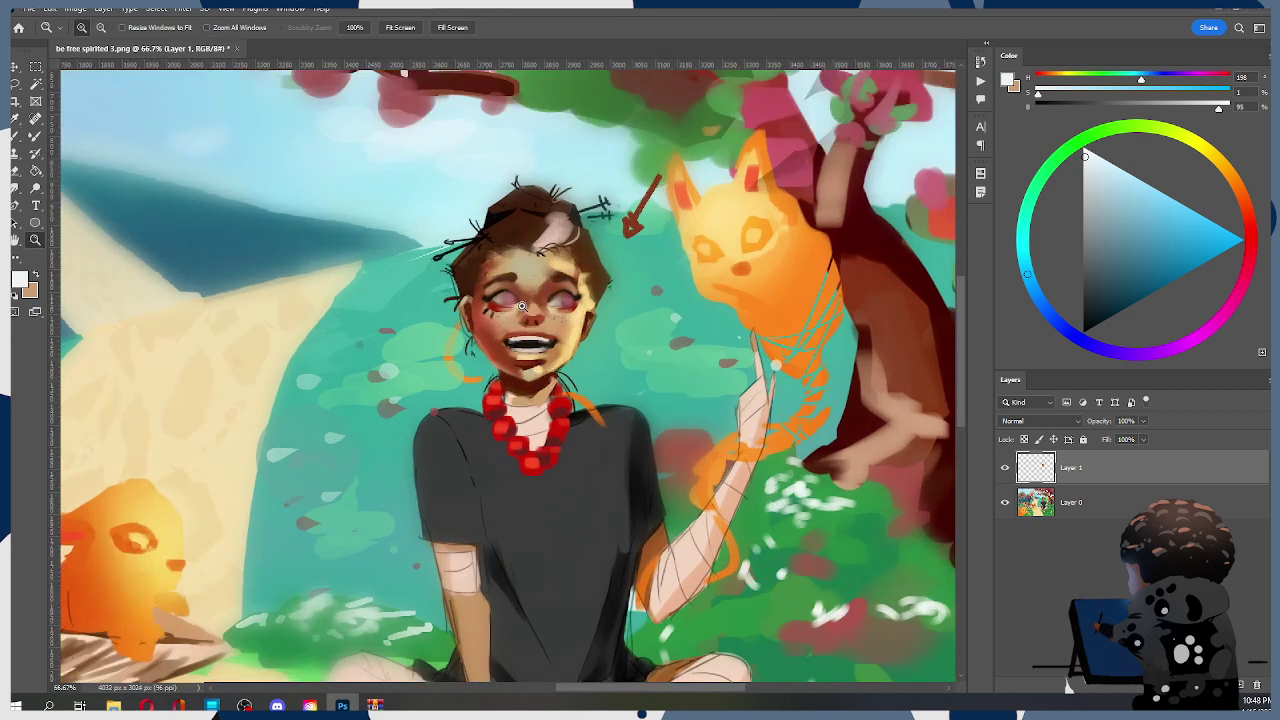
pyautogui.click(521, 305)
pyautogui.press('b')
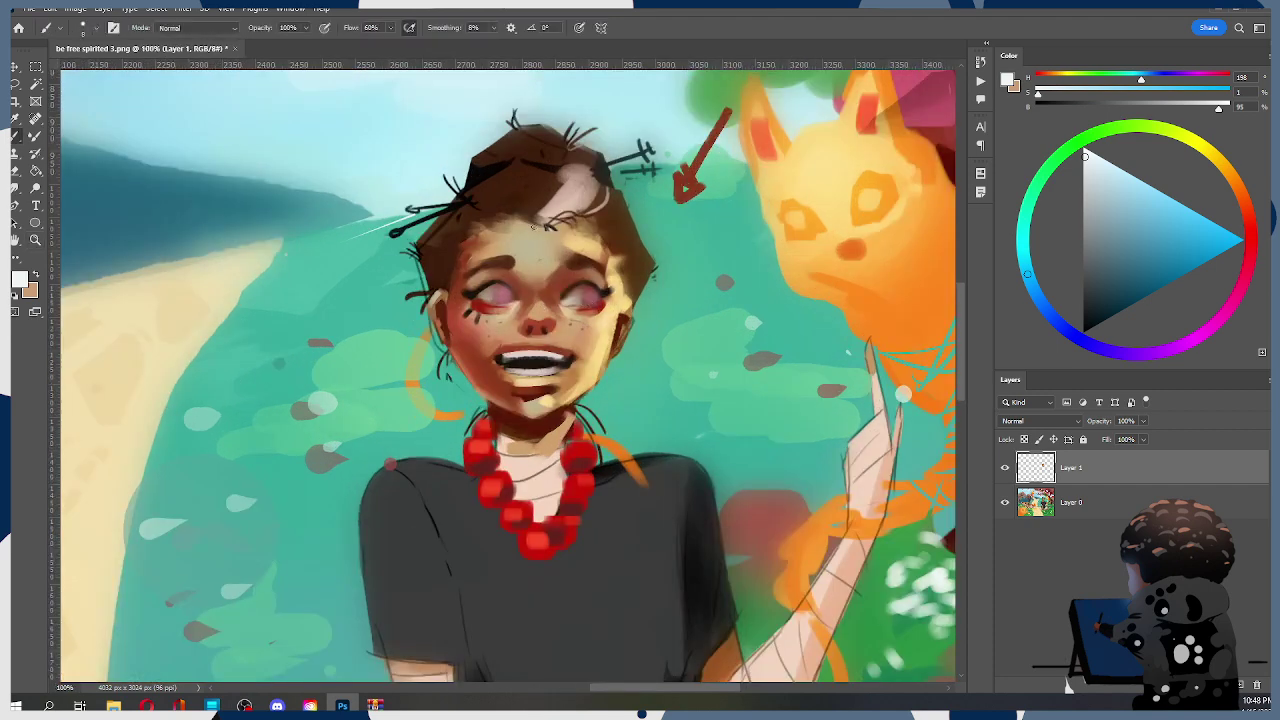
pyautogui.moveTo(482, 297); pyautogui.dragTo(495, 303)
pyautogui.hotkey('ctrl', 'z')
pyautogui.press('[')
# Reset the colours to black and white, sample the reddish skin tone under the eye, and paint along the lower eyelid
pyautogui.click(18, 294)
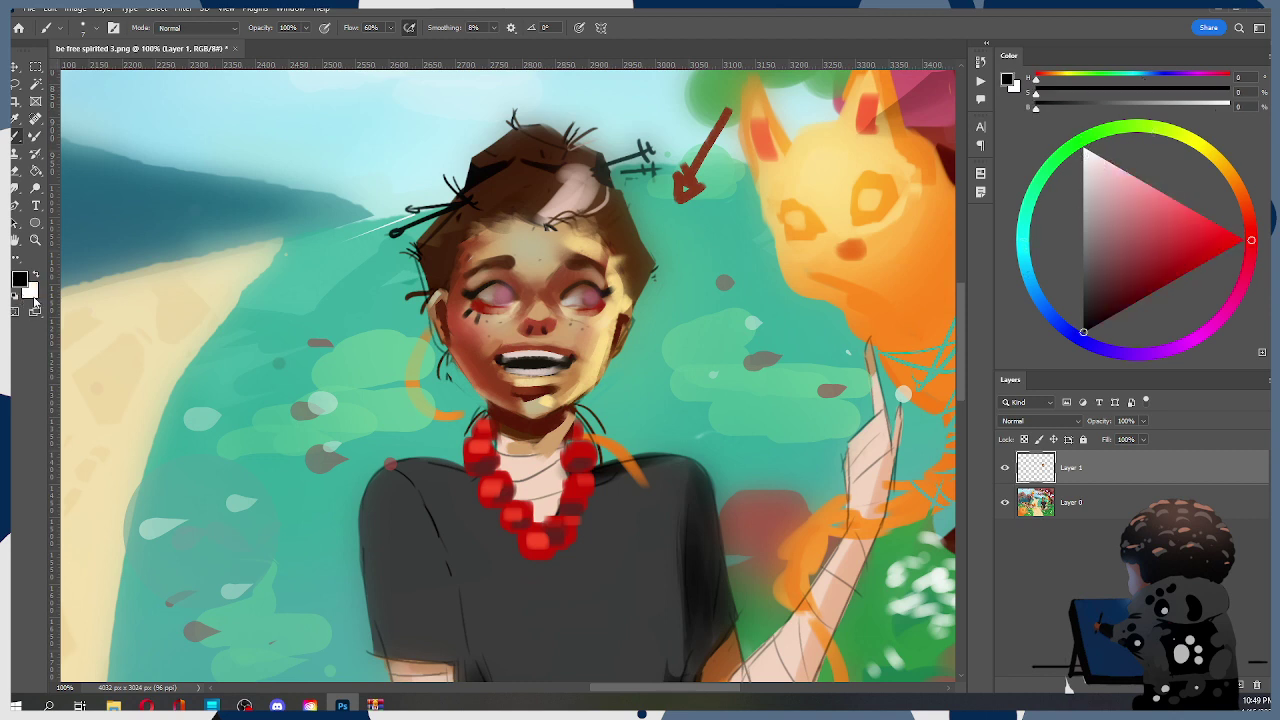
pyautogui.press('alt')
pyautogui.keyDown('alt'); pyautogui.click(491, 323); pyautogui.keyUp('alt')
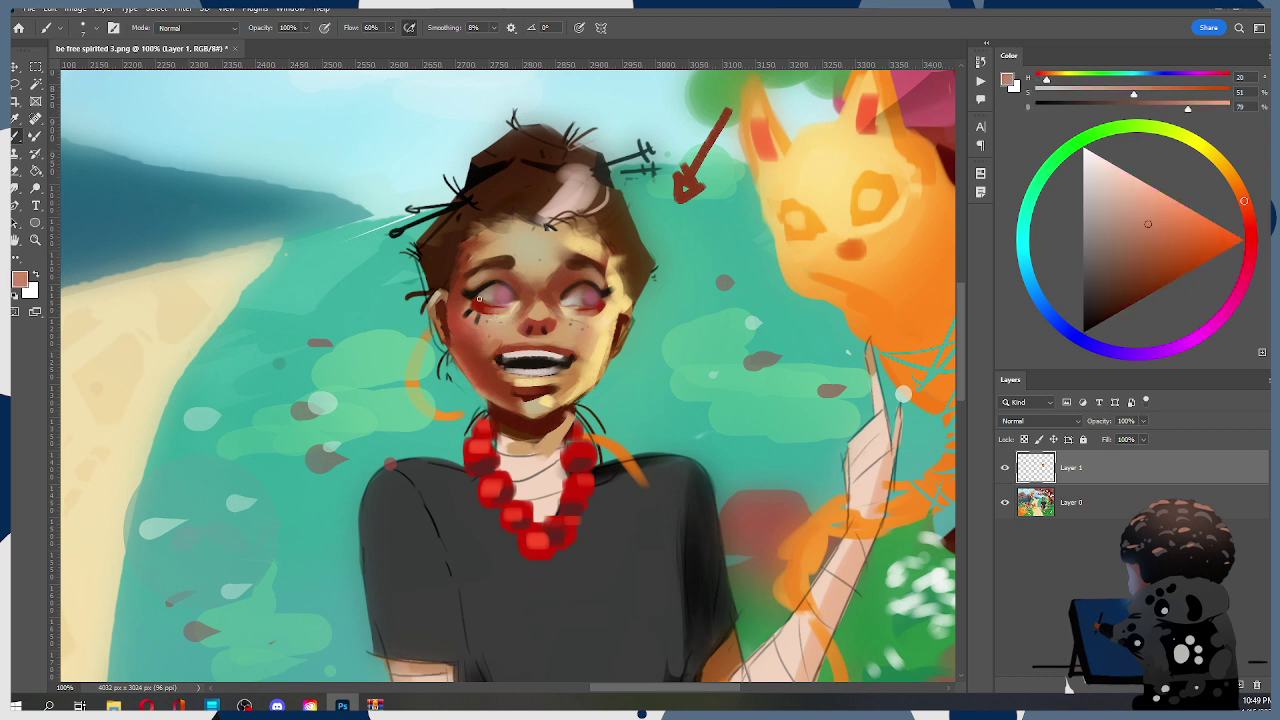
pyautogui.moveTo(478, 300); pyautogui.dragTo(506, 302)
# Paint pale pink highlights (hue 332, saturation 12%, brightness 93%) on both eyes with pressure-controlled opacity, undoing unwanted strokes
pyautogui.click(1237, 294)
pyautogui.moveTo(1169, 218); pyautogui.dragTo(1101, 171)
pyautogui.moveTo(478, 300); pyautogui.dragTo(518, 303)
pyautogui.hotkey('ctrl', 'z')
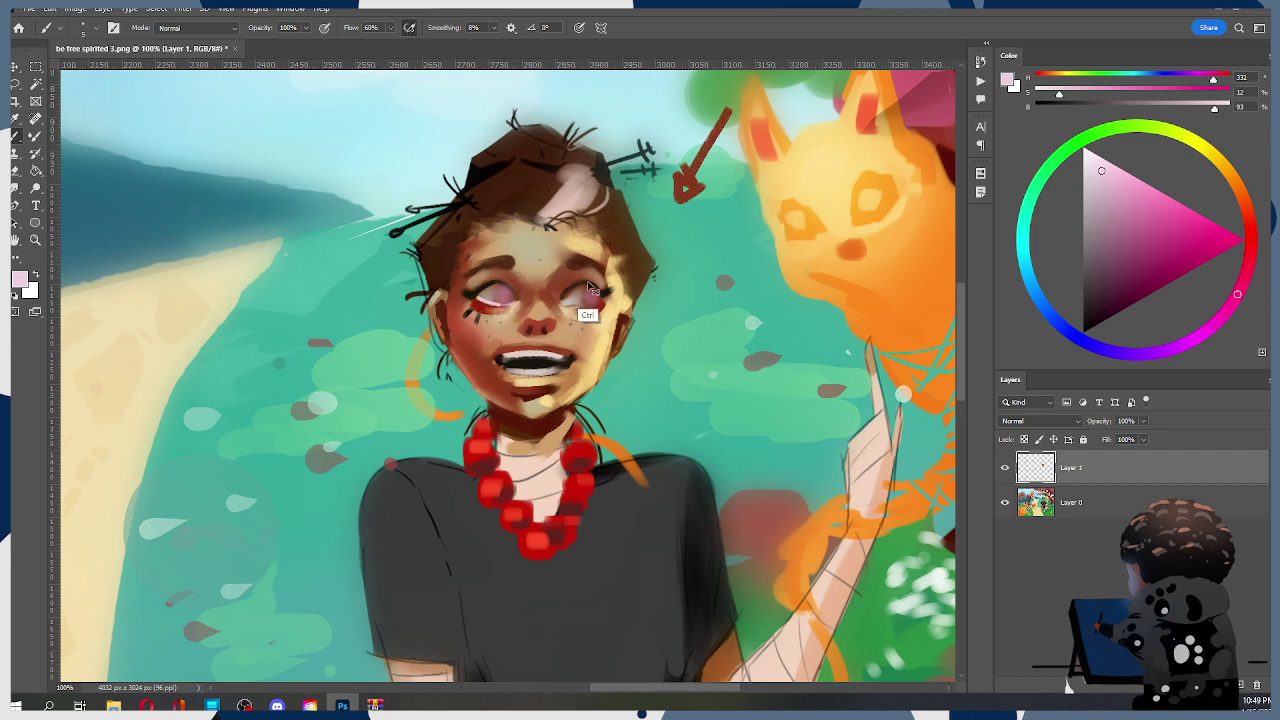
pyautogui.click(322, 29)
pyautogui.moveTo(480, 299)
pyautogui.mouseDown()
pyautogui.moveTo(510, 302)
pyautogui.moveTo(519, 286)
pyautogui.mouseUp()
pyautogui.moveTo(601, 299); pyautogui.dragTo(569, 305)
pyautogui.hotkey('ctrl', 'z')
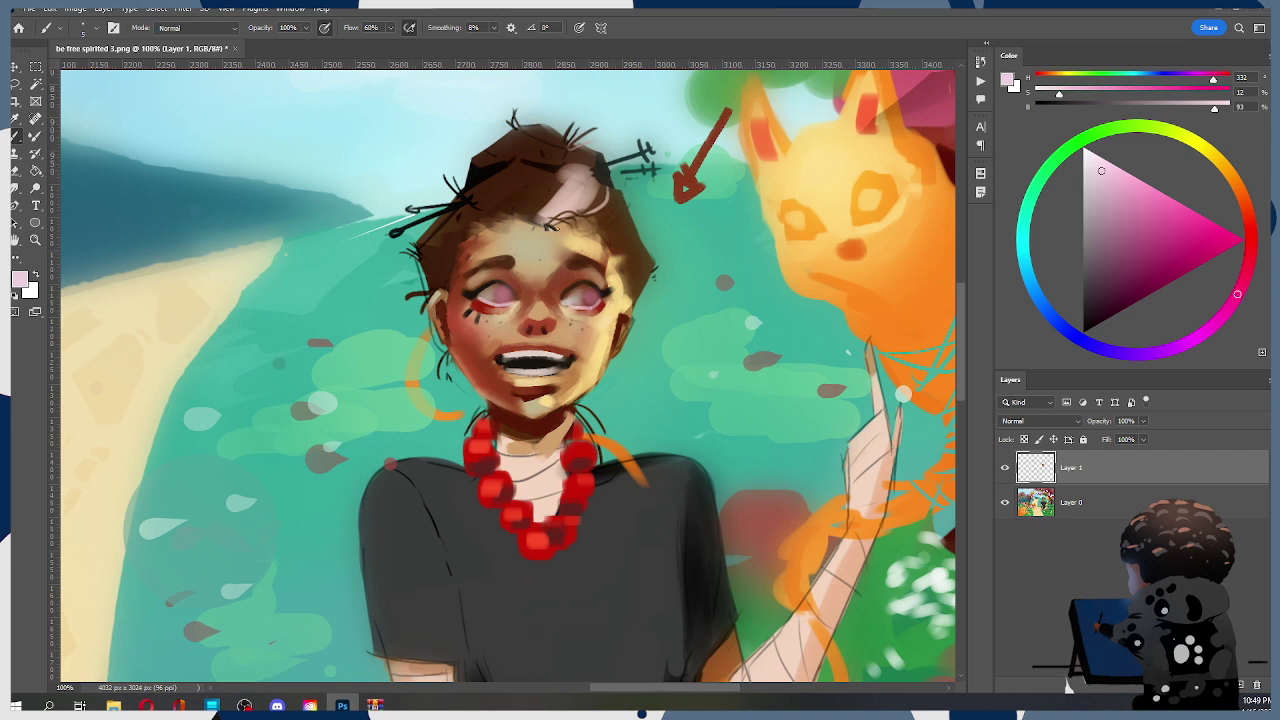
# Try a near-black lash stroke at one eye, undo it, and paint sampled dark red at the other eye's outer corner
pyautogui.keyDown('alt'); pyautogui.click(475, 296); pyautogui.keyUp('alt')
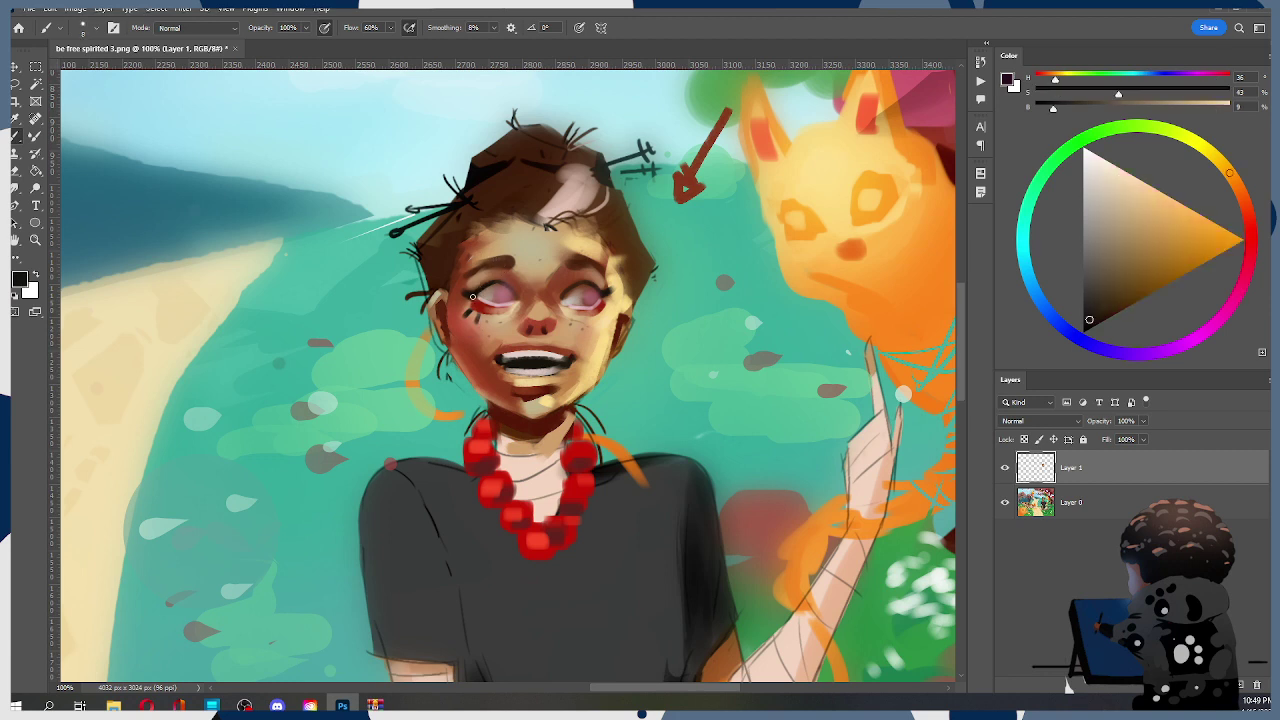
pyautogui.moveTo(472, 297); pyautogui.dragTo(486, 301)
pyautogui.hotkey('ctrl', 'z')
pyautogui.keyDown('alt'); pyautogui.click(480, 303); pyautogui.keyUp('alt')
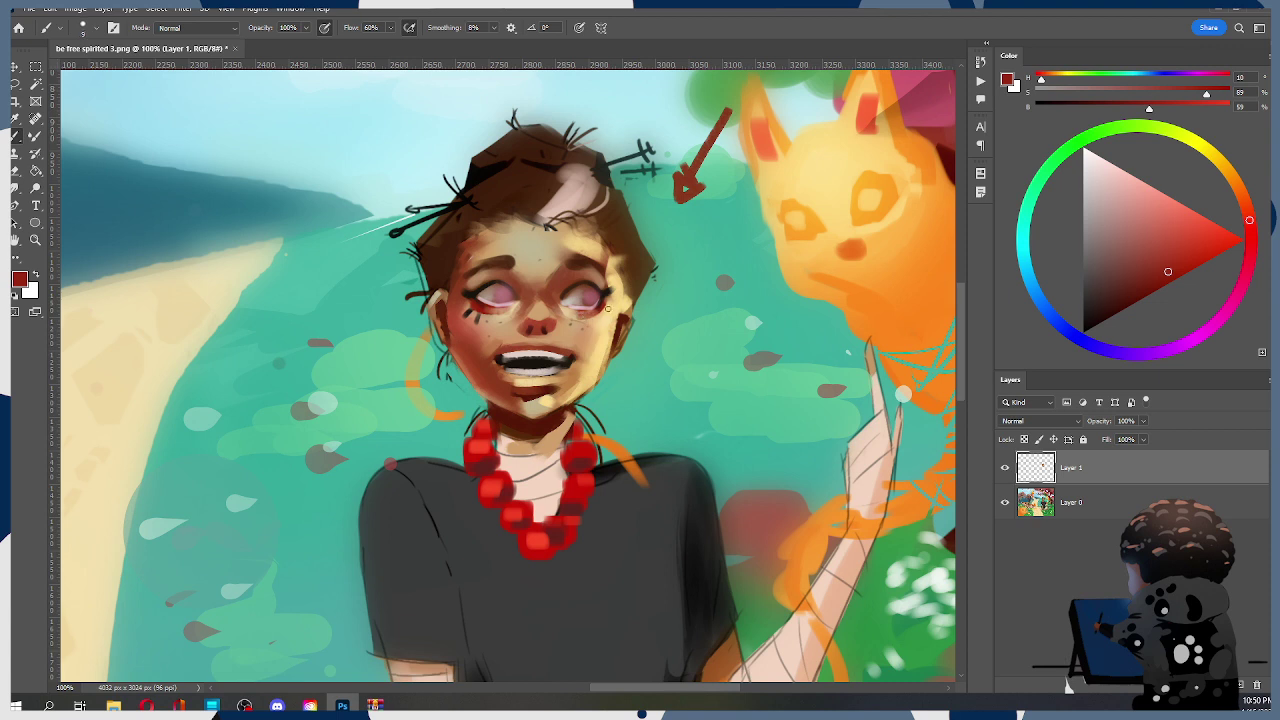
pyautogui.moveTo(604, 304); pyautogui.dragTo(605, 310)
# Sample brown from the eyebrow and tan from the forehead, and paint fine hair-like strokes to reshape the inner ends of the eyebrows
pyautogui.keyDown('alt'); pyautogui.click(512, 256); pyautogui.keyUp('alt')
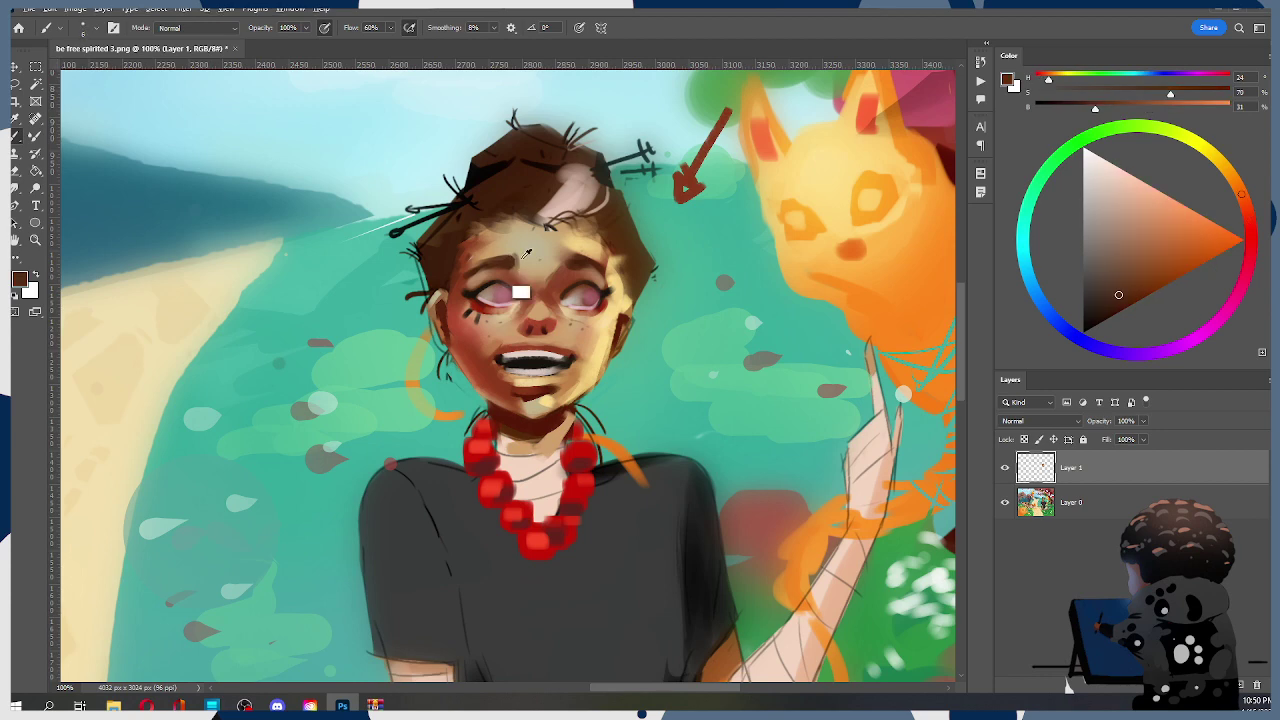
pyautogui.keyDown('alt'); pyautogui.click(513, 256); pyautogui.keyUp('alt')
pyautogui.rightClick(508, 218)
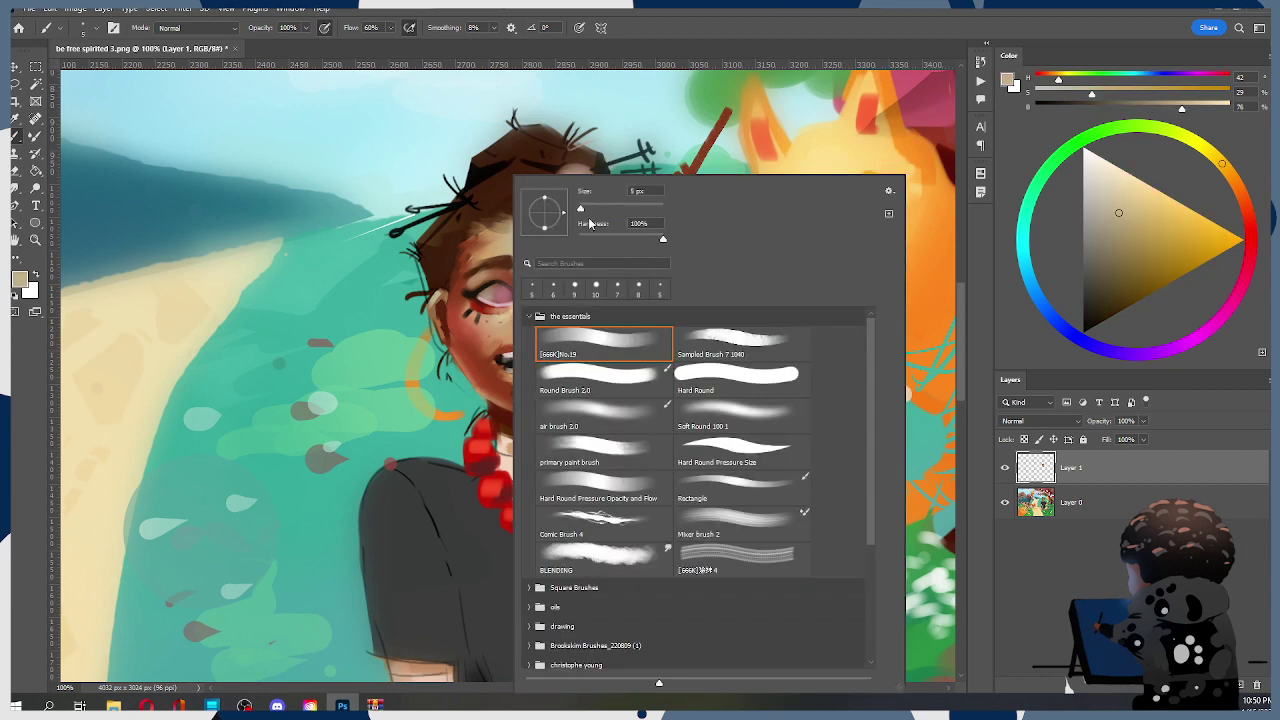
pyautogui.click(604, 114)
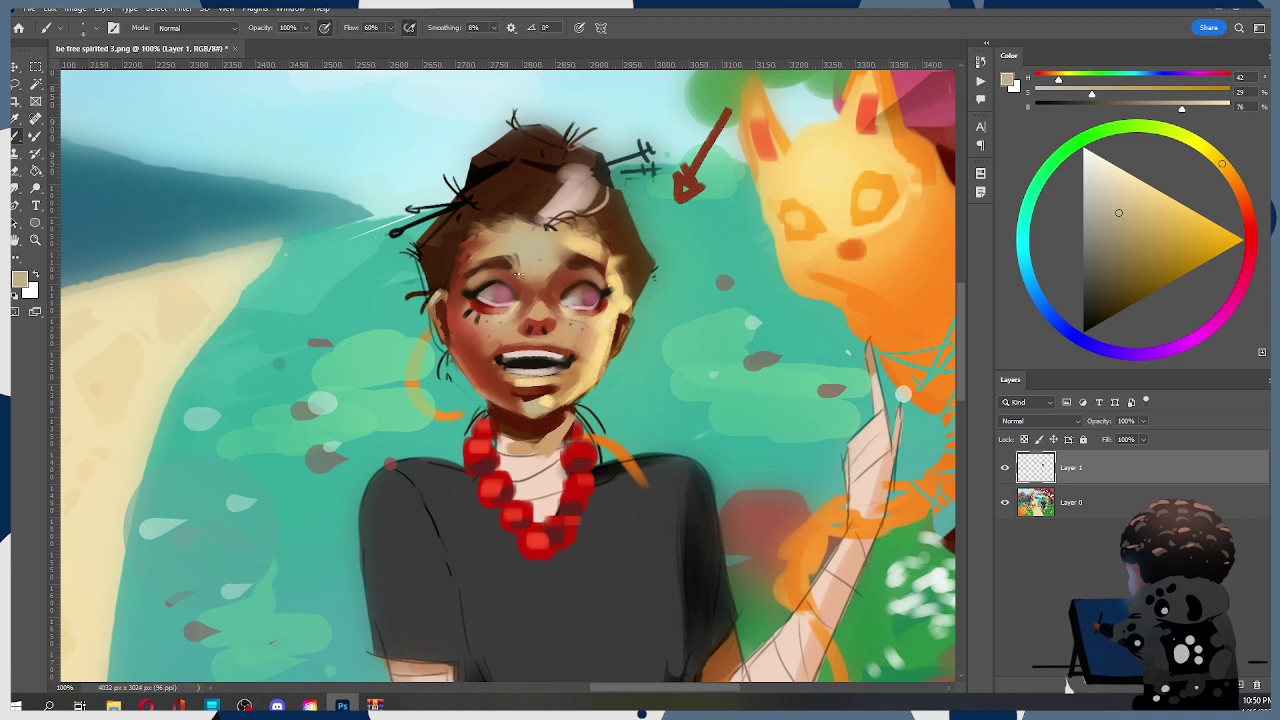
pyautogui.keyDown('alt'); pyautogui.click(506, 260); pyautogui.keyUp('alt')
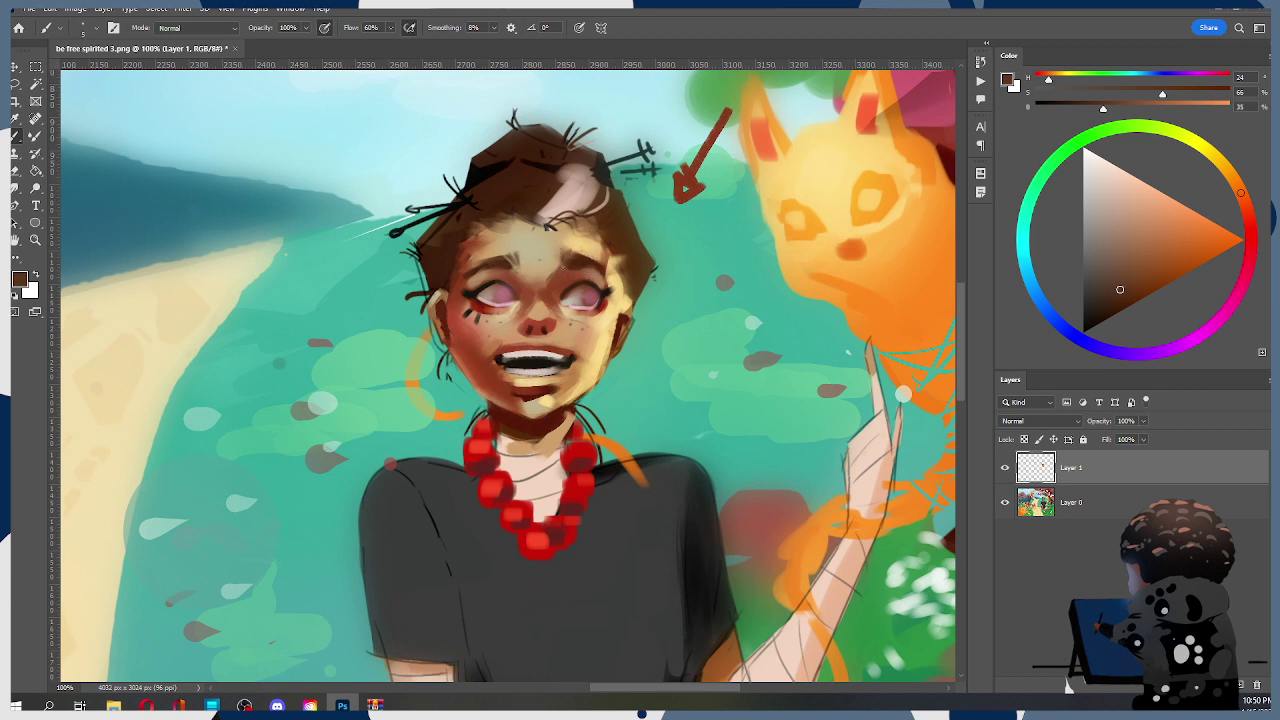
pyautogui.keyDown('alt'); pyautogui.click(487, 322); pyautogui.keyUp('alt')
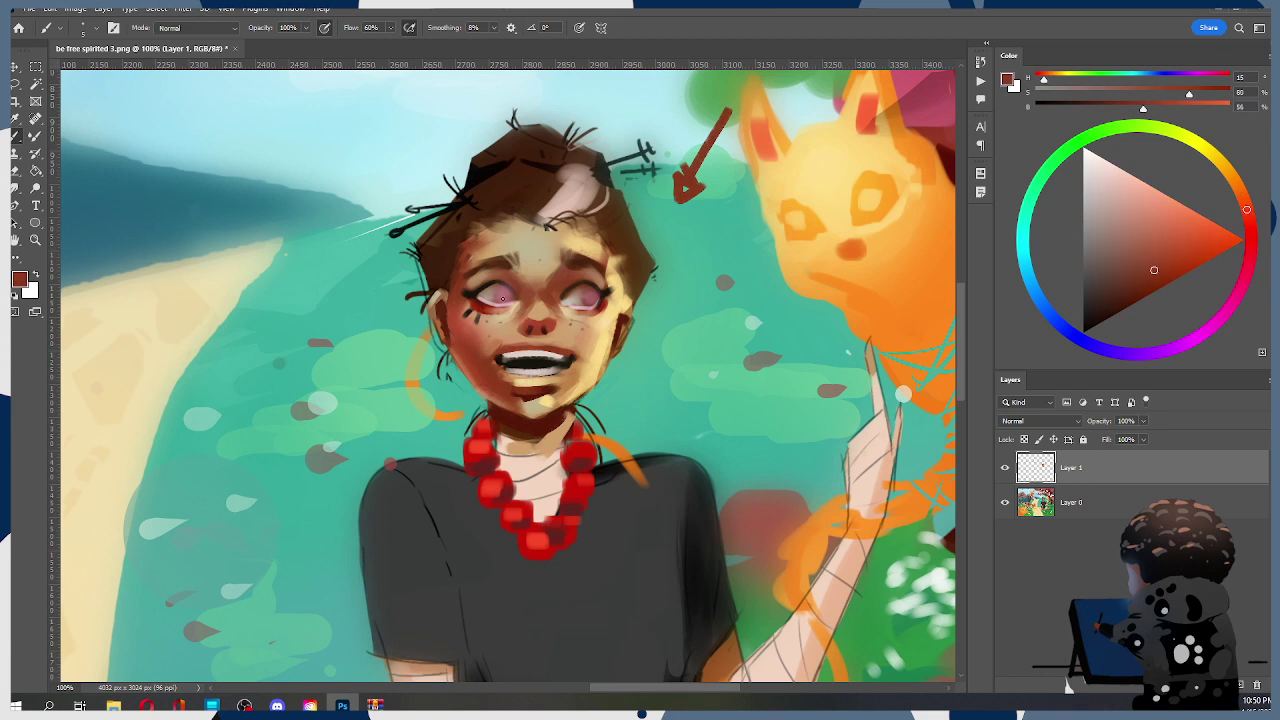
pyautogui.moveTo(524, 249); pyautogui.dragTo(557, 270)
pyautogui.press('alt')
pyautogui.keyDown('alt'); pyautogui.click(559, 256); pyautogui.keyUp('alt')
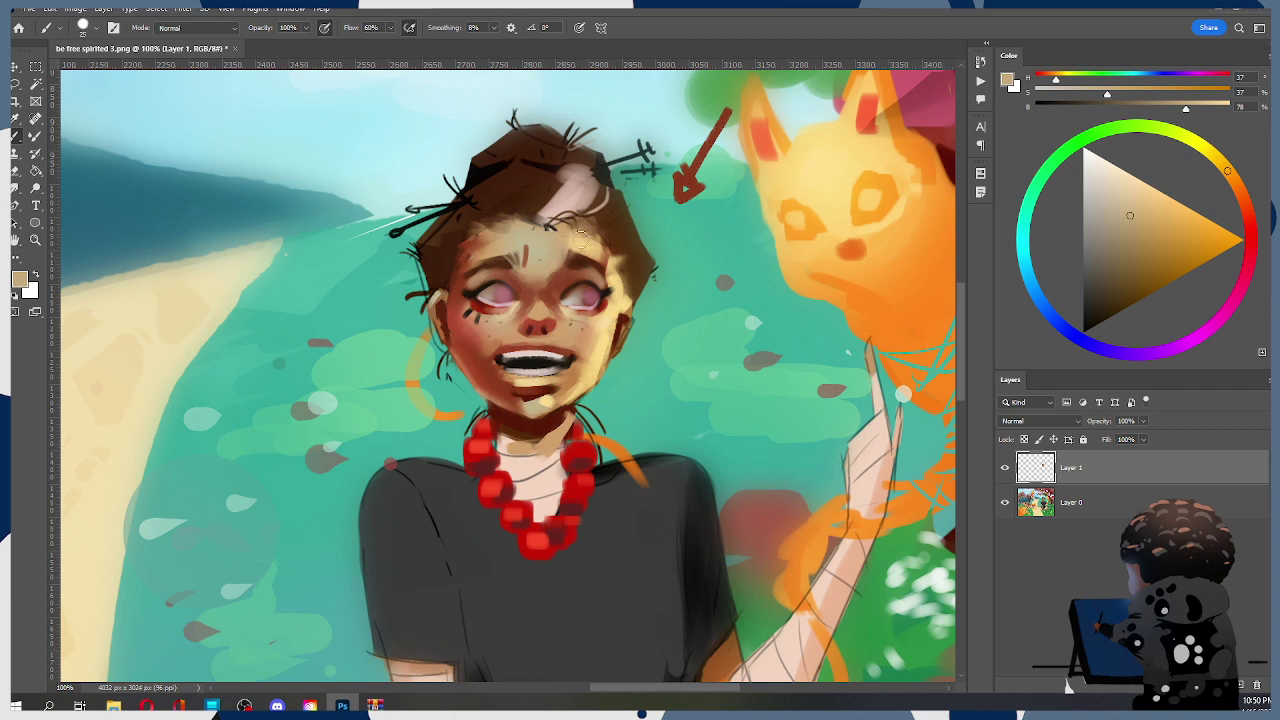
# Examine the face against the rest of the painting at zoom levels between 33.3% and 66.7%
pyautogui.press('ctrl')
pyautogui.press('alt')
pyautogui.press('z')
pyautogui.keyDown('alt'); pyautogui.click(567, 261); pyautogui.keyUp('alt')
pyautogui.press('ctrl')
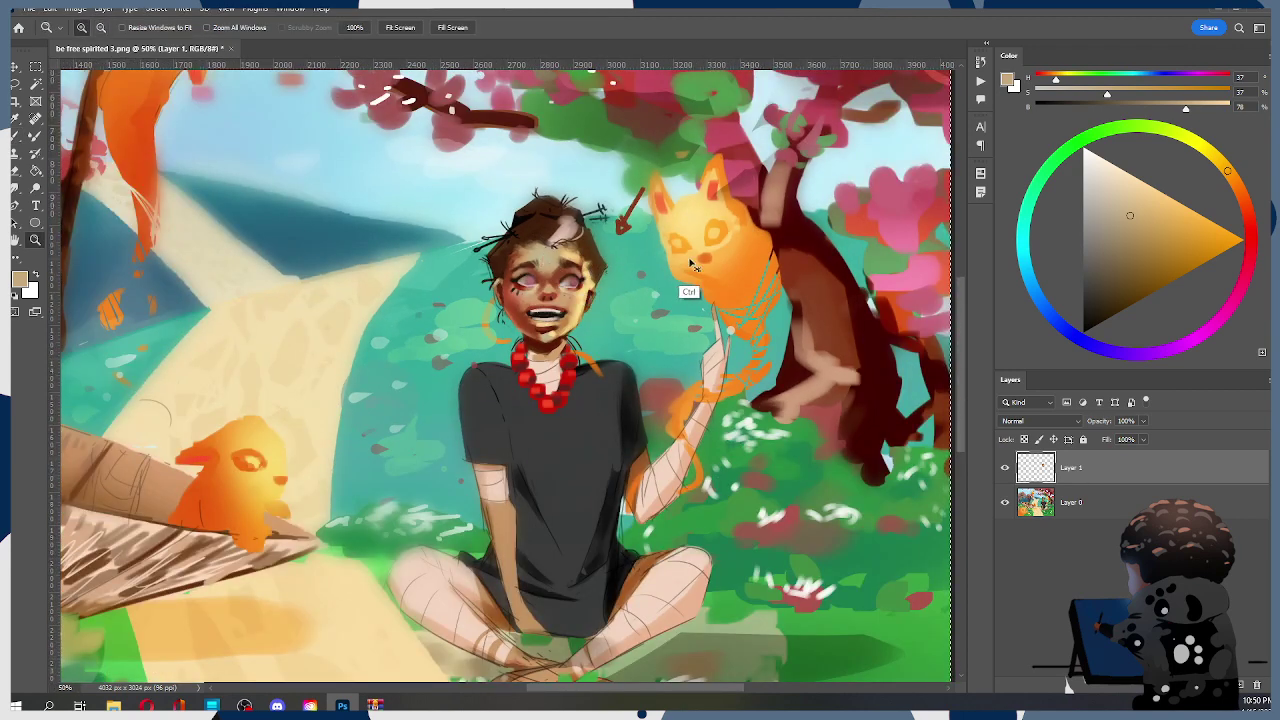
pyautogui.press('alt')
pyautogui.keyDown('alt'); pyautogui.click(560, 266); pyautogui.keyUp('alt')
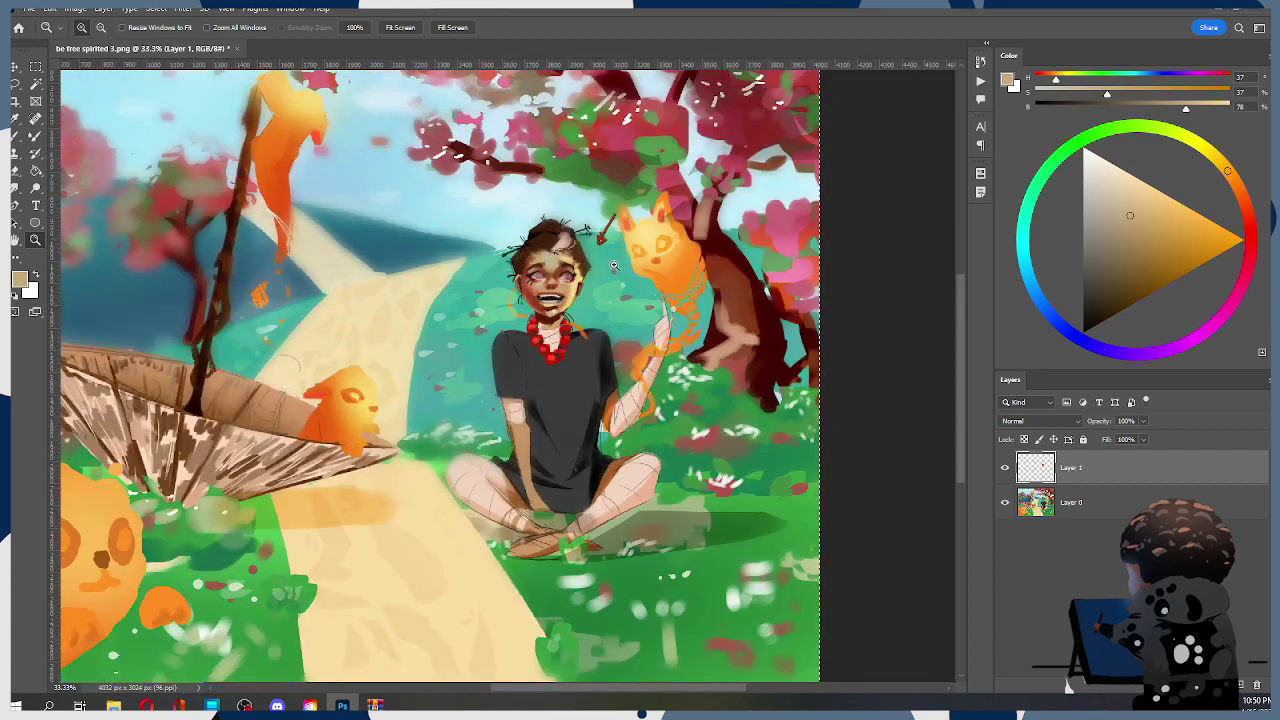
pyautogui.click(561, 265)
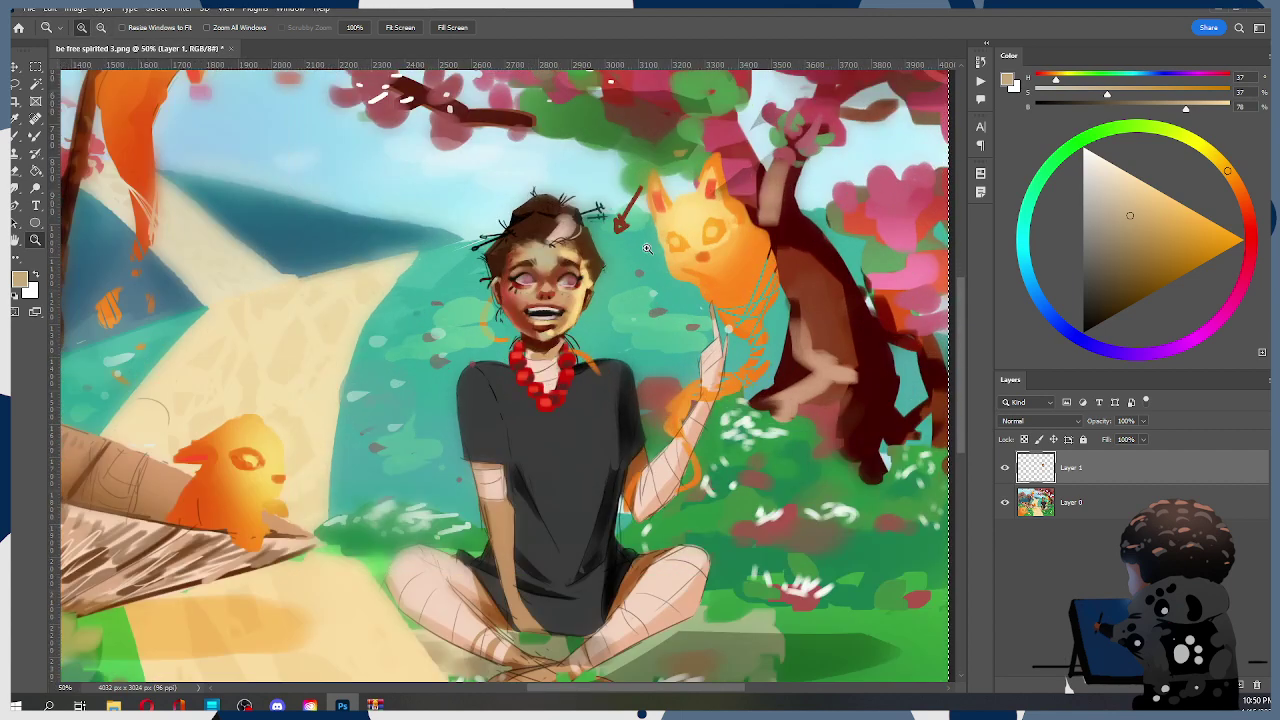
pyautogui.click(559, 252)
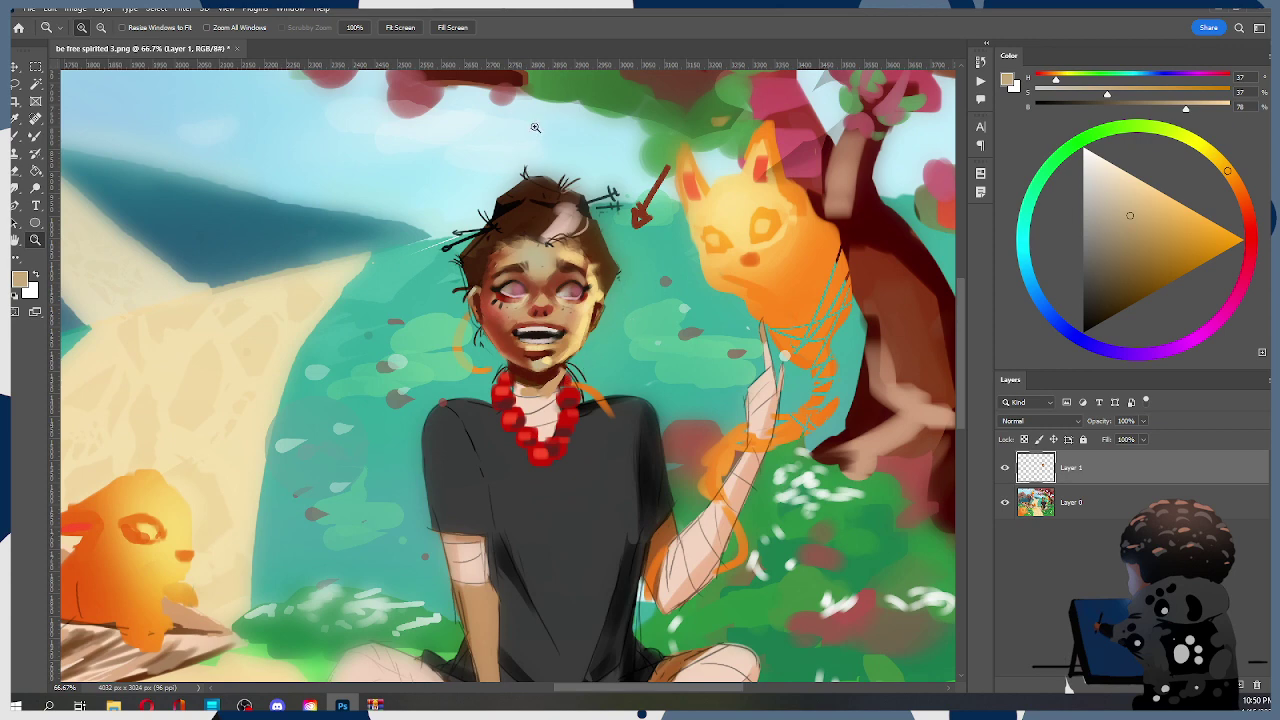
pyautogui.keyDown('alt'); pyautogui.click(589, 354); pyautogui.keyUp('alt')
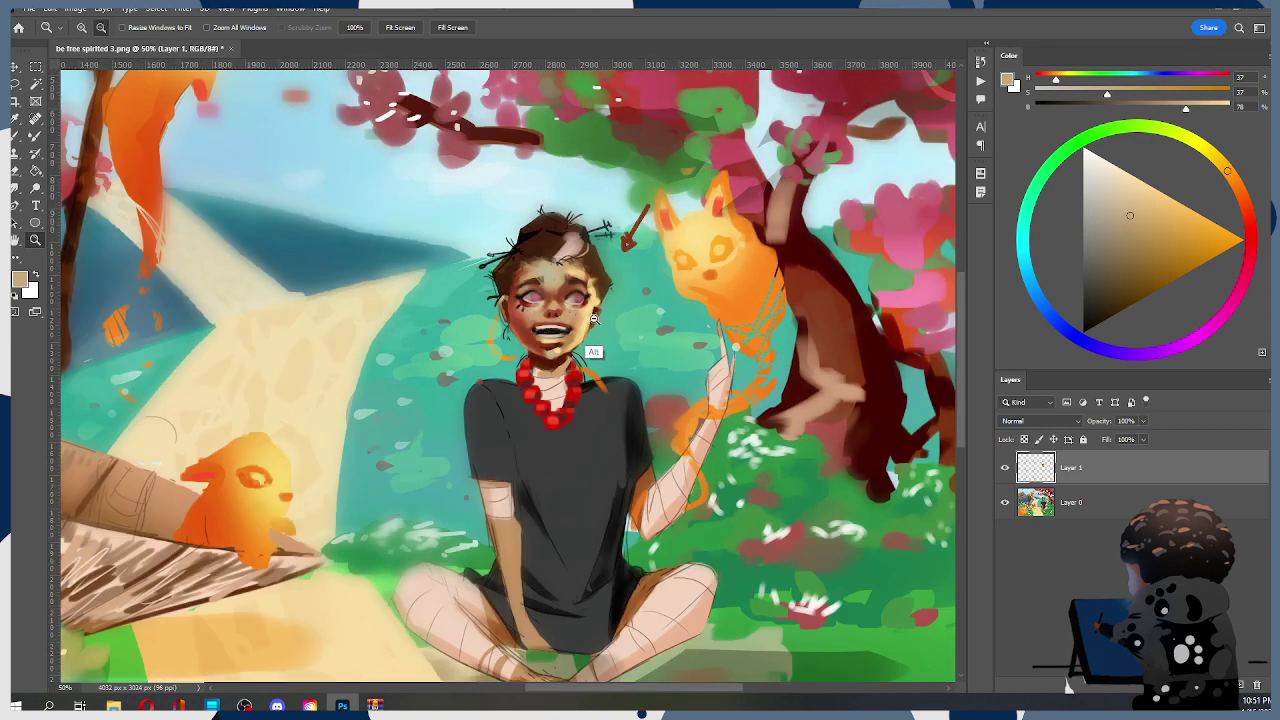
pyautogui.keyDown('alt'); pyautogui.click(591, 351); pyautogui.keyUp('alt')
pyautogui.click(586, 348)
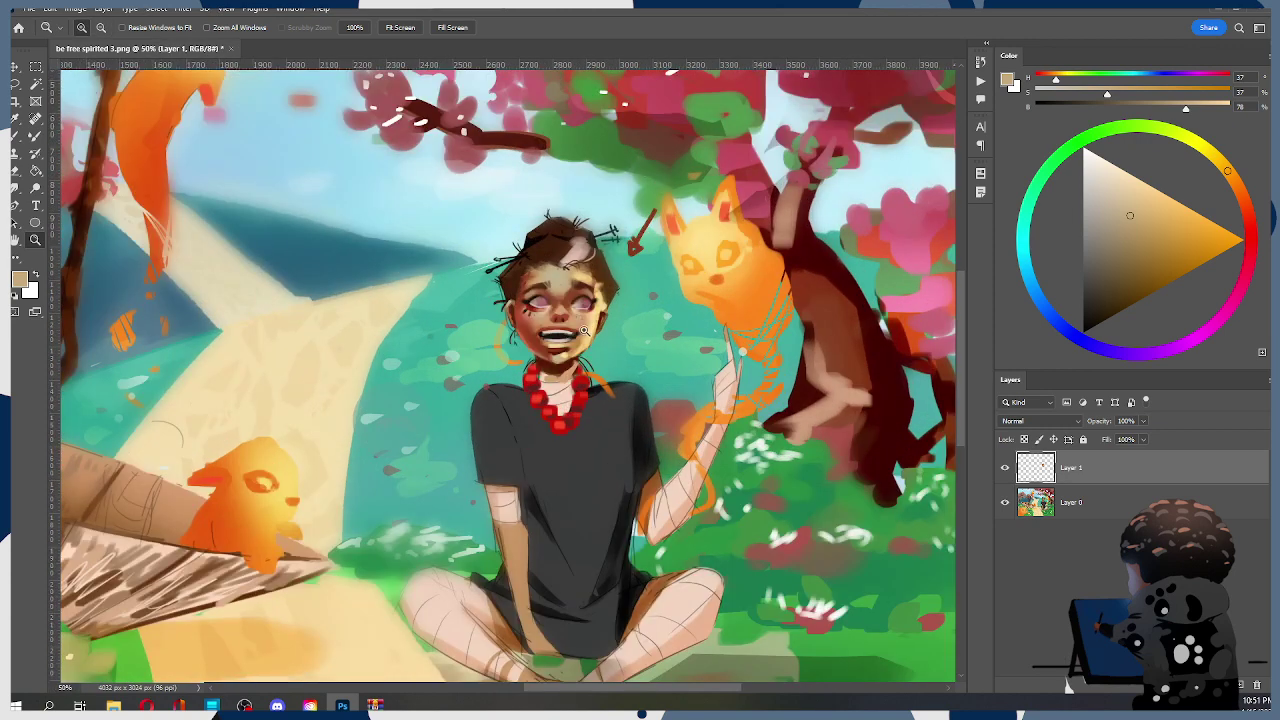
# Sample the dark lash tones with a smaller brush and shift to neutral near-black (hue 36, saturation 5%, brightness 10%) for the eye details
pyautogui.press('b')
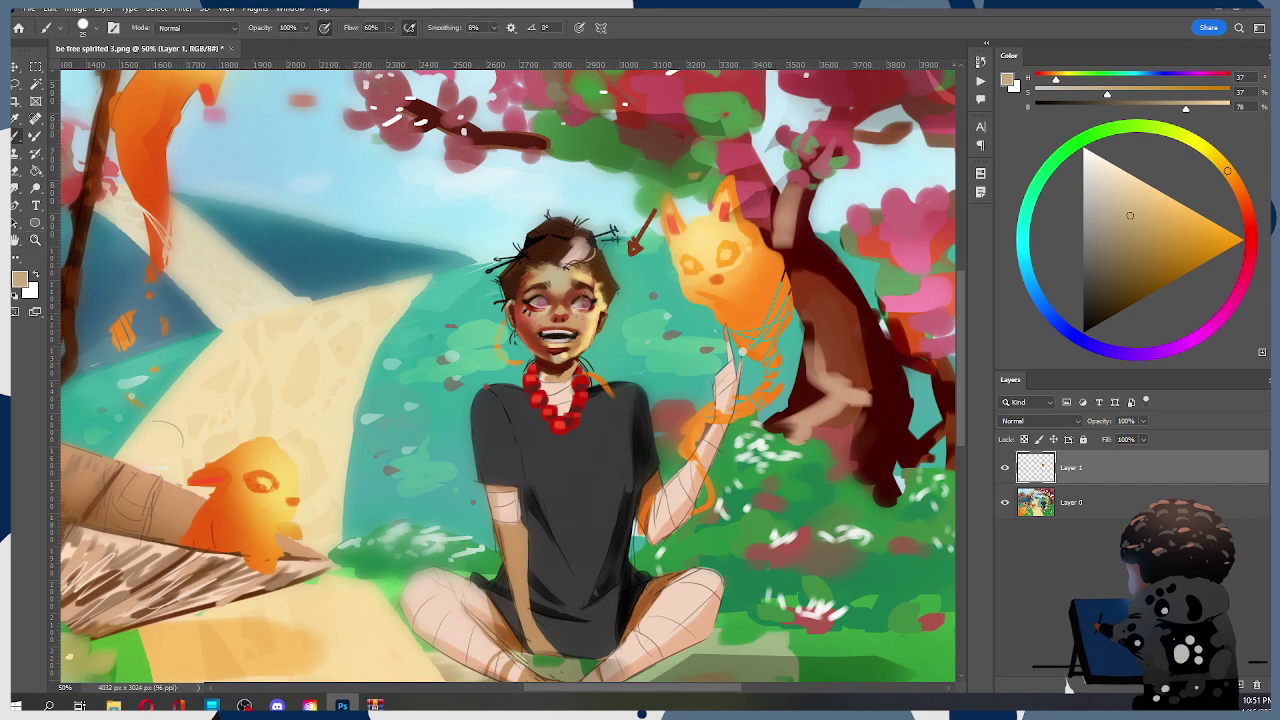
pyautogui.keyDown('alt'); pyautogui.click(545, 291); pyautogui.keyUp('alt')
pyautogui.press('[')
pyautogui.press('[')
pyautogui.press('[')
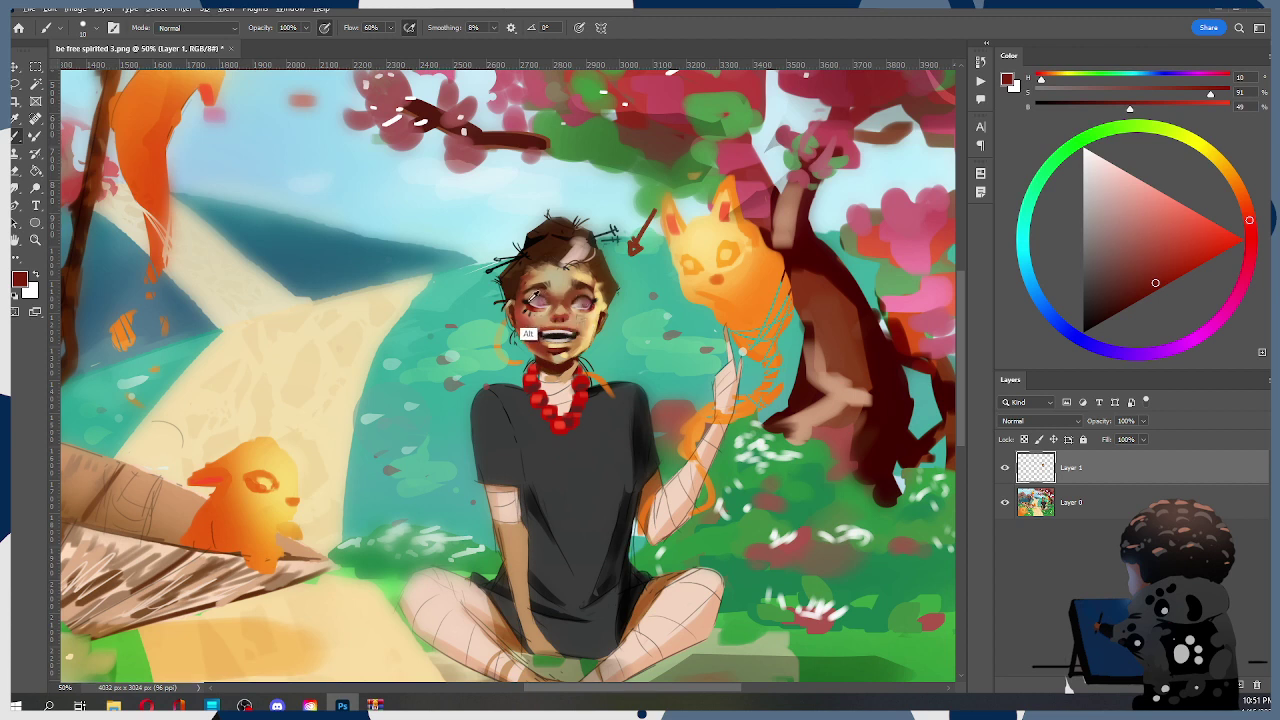
pyautogui.keyDown('alt'); pyautogui.click(542, 296); pyautogui.keyUp('alt')
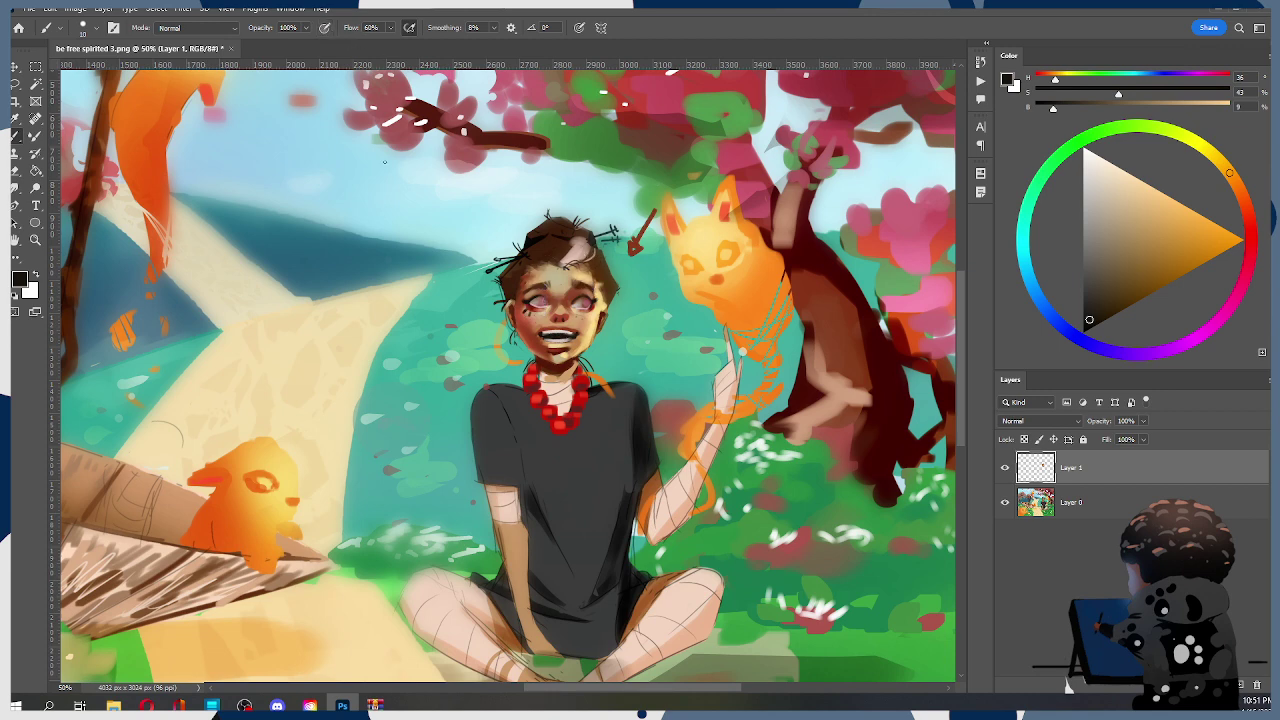
pyautogui.click(1083, 314)
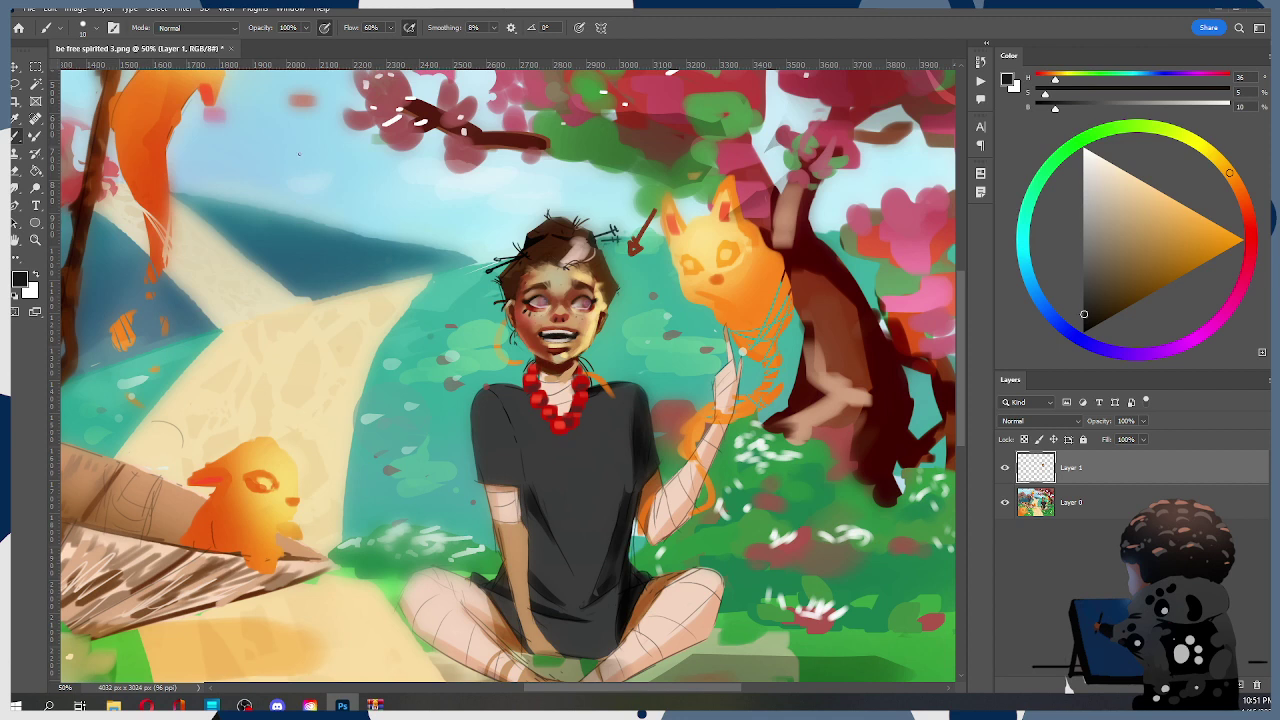
# Mix a pale cyan (hue 191, saturation 15%, brightness 96%) and paint small highlights on both eyes with a finer brush
pyautogui.press('x')
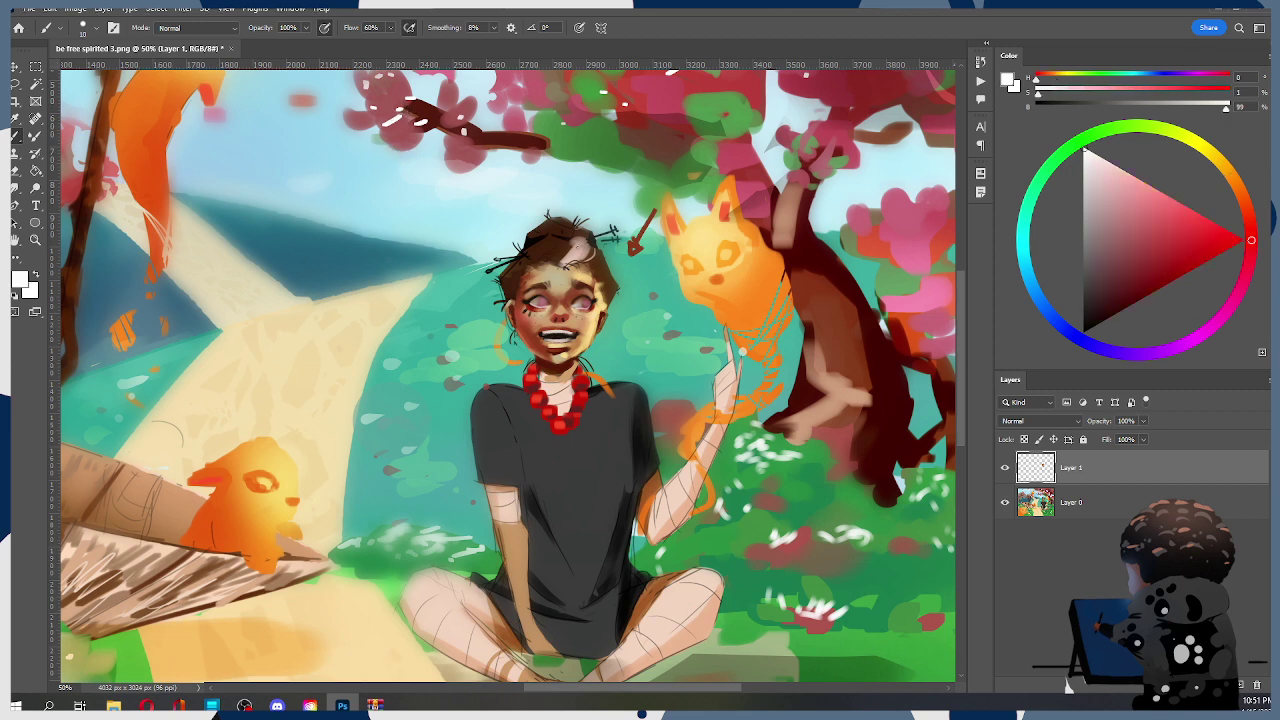
pyautogui.moveTo(1084, 150); pyautogui.dragTo(1089, 168)
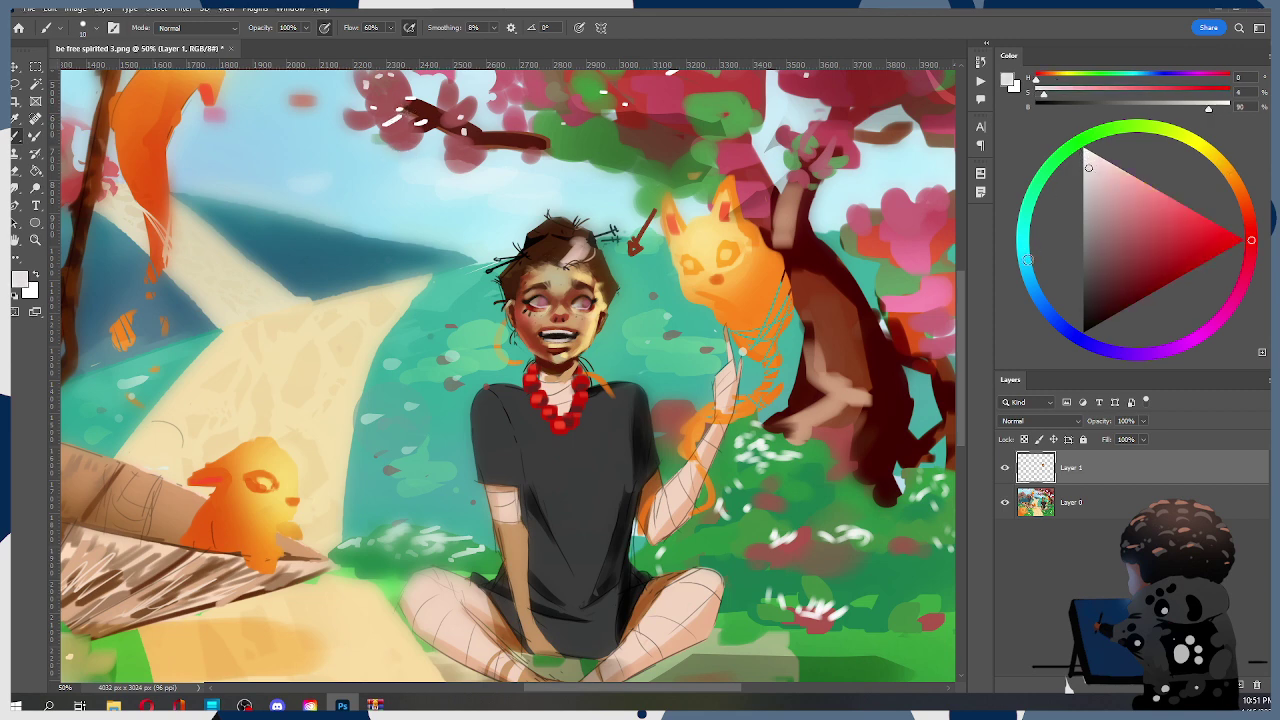
pyautogui.click(1024, 261)
pyautogui.click(1106, 168)
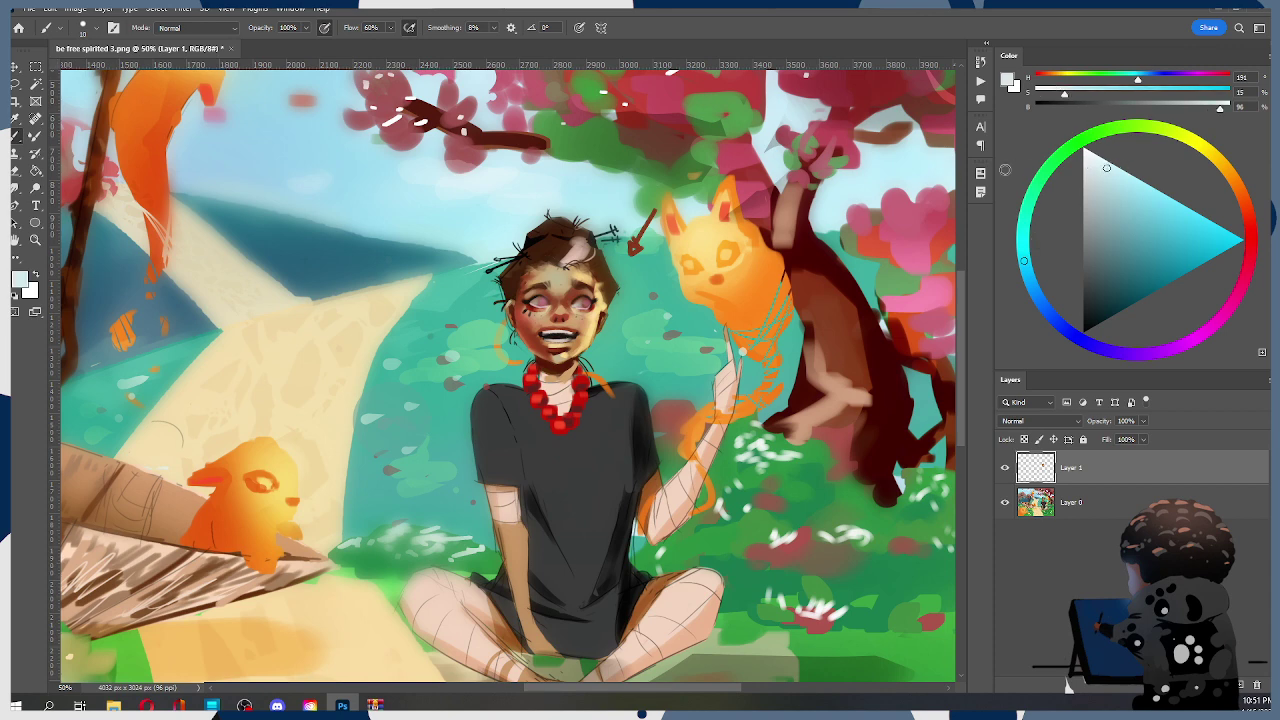
pyautogui.press('[')
pyautogui.moveTo(584, 292); pyautogui.dragTo(590, 302)
pyautogui.moveTo(543, 298); pyautogui.dragTo(552, 302)
# Sample the pale yellow light beside the eye (hue 44, saturation 46%, brightness 96%) and enlarge the brush with pressure-controlled opacity
pyautogui.keyDown('alt'); pyautogui.click(600, 305); pyautogui.keyUp('alt')
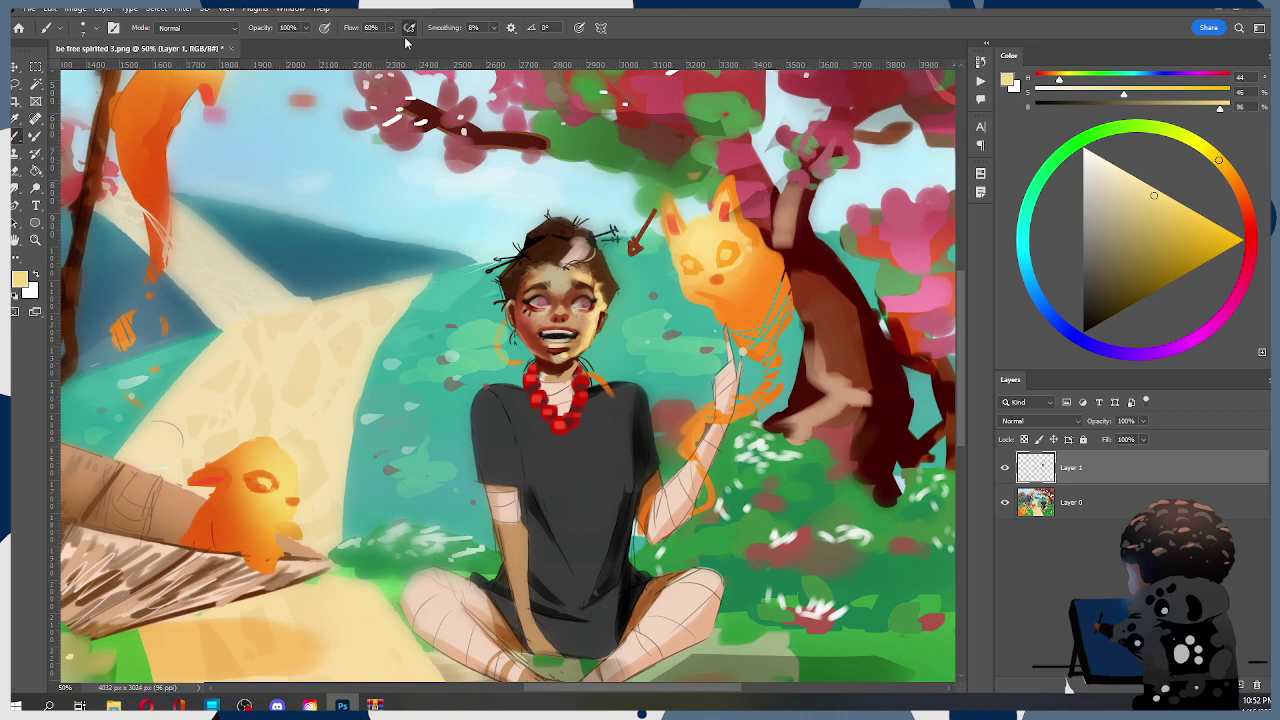
pyautogui.click(325, 30)
pyautogui.press(']')
pyautogui.press('ctrl')
pyautogui.hotkey('ctrl', 'a')
# Examine the face in the whole composition at 25% zoom and close up at 100%
pyautogui.press('z')
pyautogui.keyDown('alt'); pyautogui.click(587, 298); pyautogui.keyUp('alt')
pyautogui.keyDown('alt'); pyautogui.click(587, 298); pyautogui.keyUp('alt')
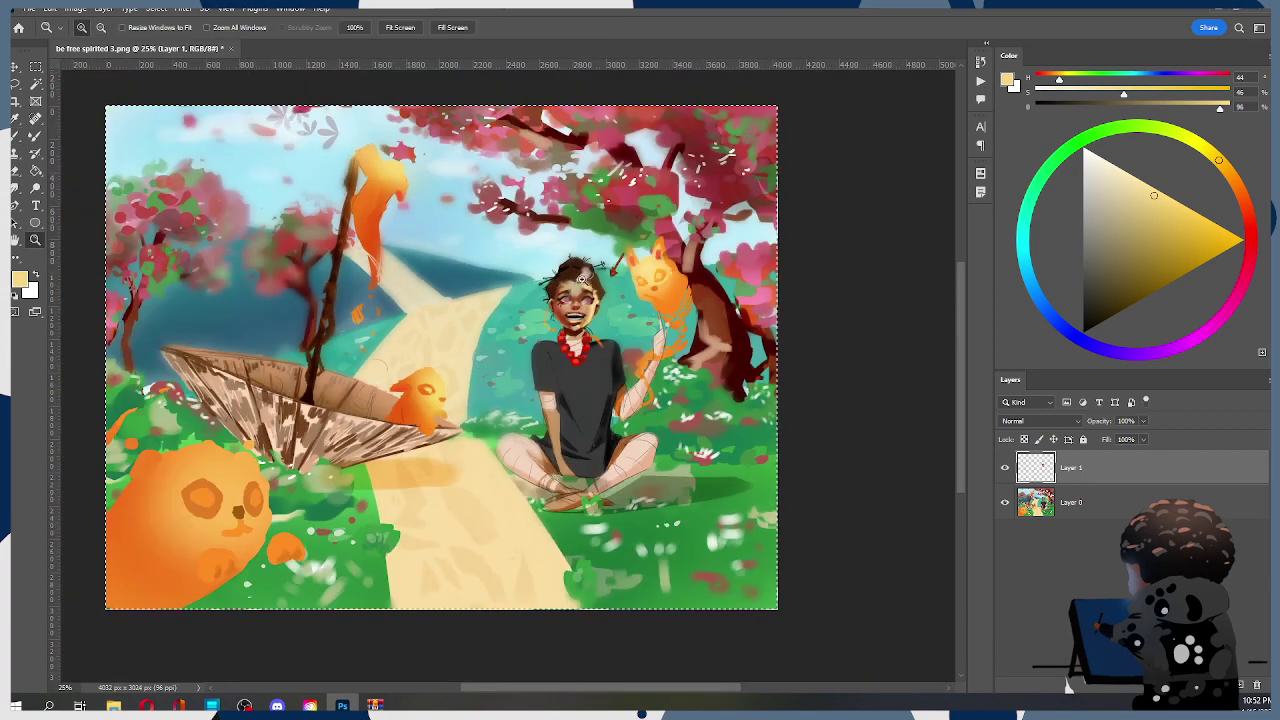
pyautogui.click(585, 278)
pyautogui.keyDown('alt'); pyautogui.click(586, 309); pyautogui.keyUp('alt')
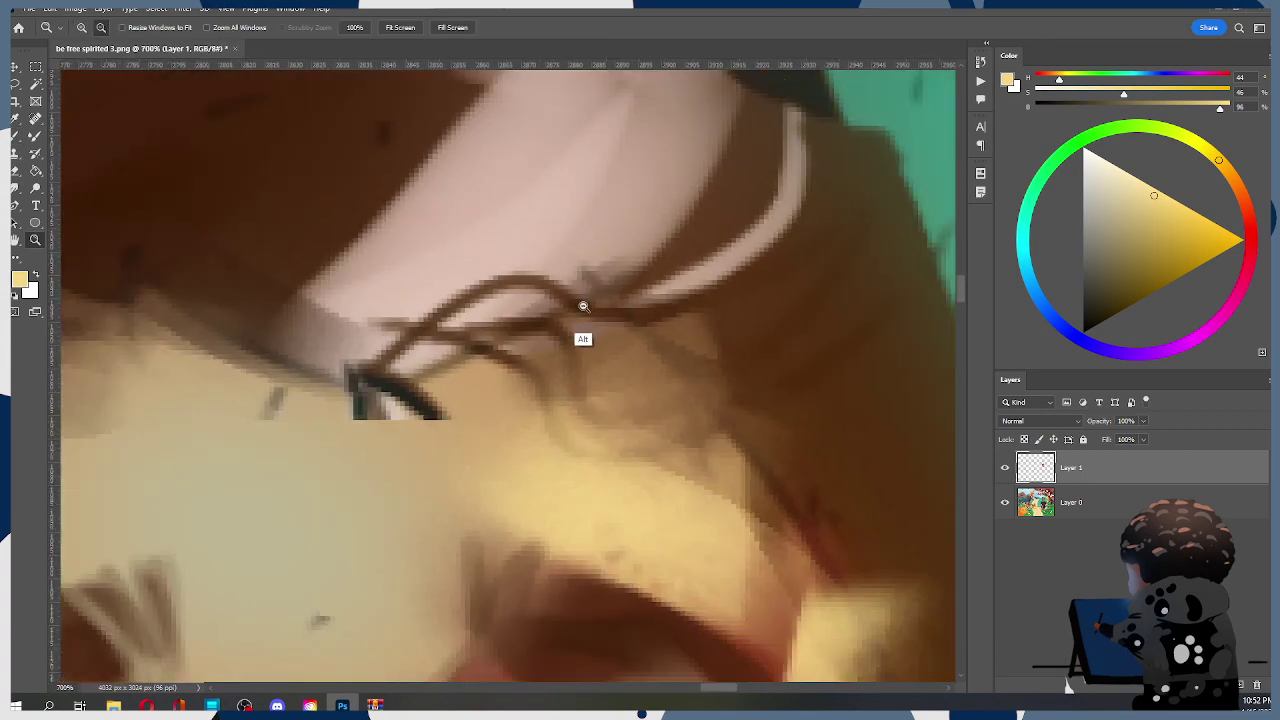
pyautogui.keyDown('alt'); pyautogui.click(585, 306); pyautogui.keyUp('alt')
pyautogui.keyDown('alt'); pyautogui.click(586, 310); pyautogui.keyUp('alt')
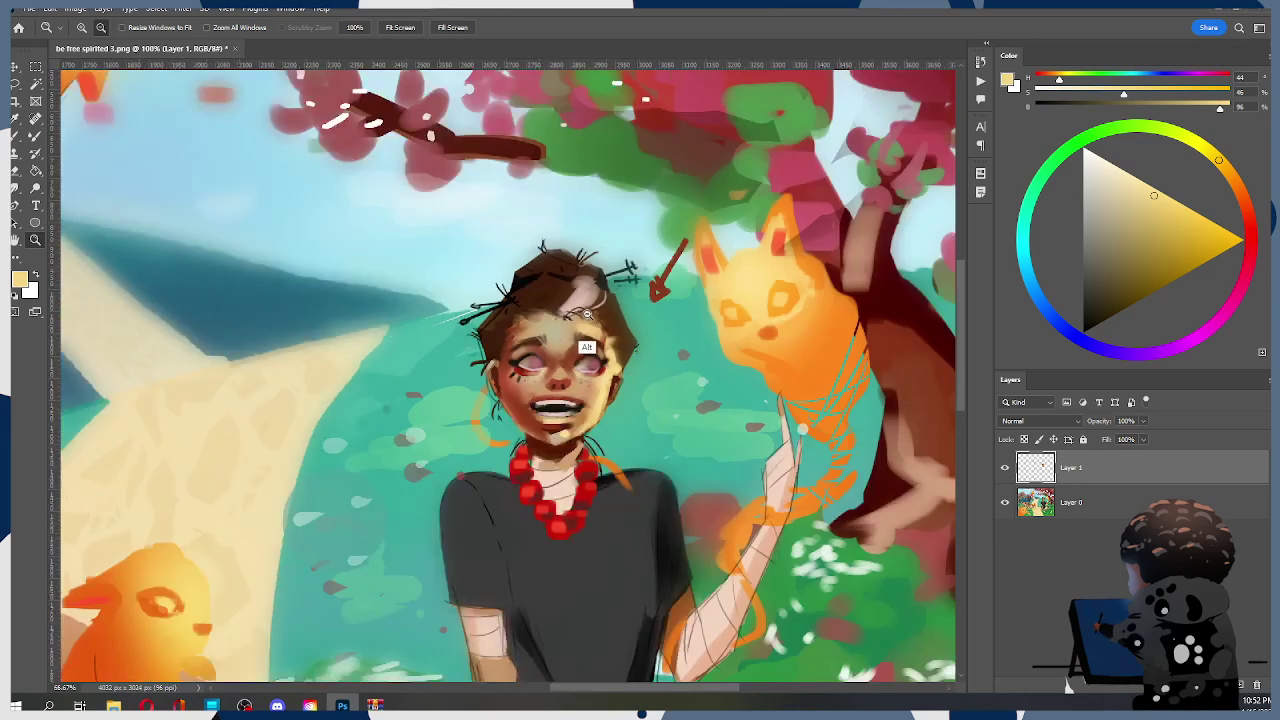
pyautogui.click(572, 364)
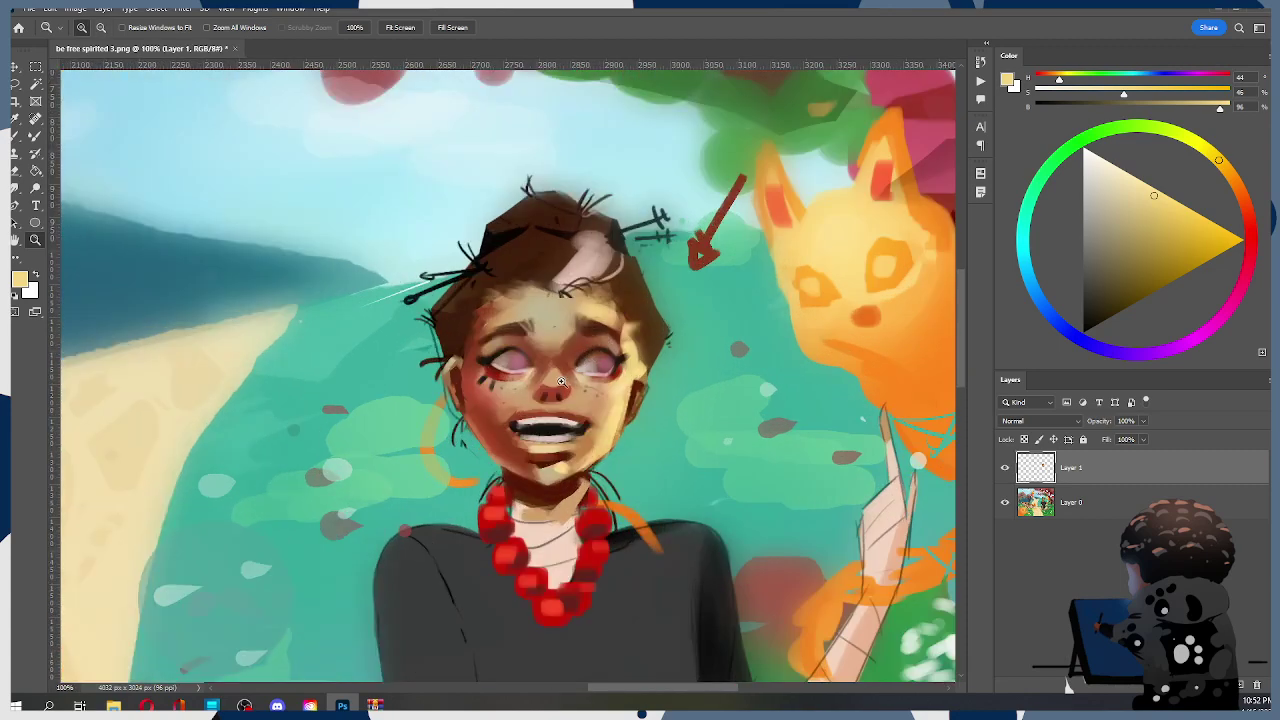
# Compare the face with Layer 1 hidden and shown, and make Layer 1 active again
pyautogui.press('l')
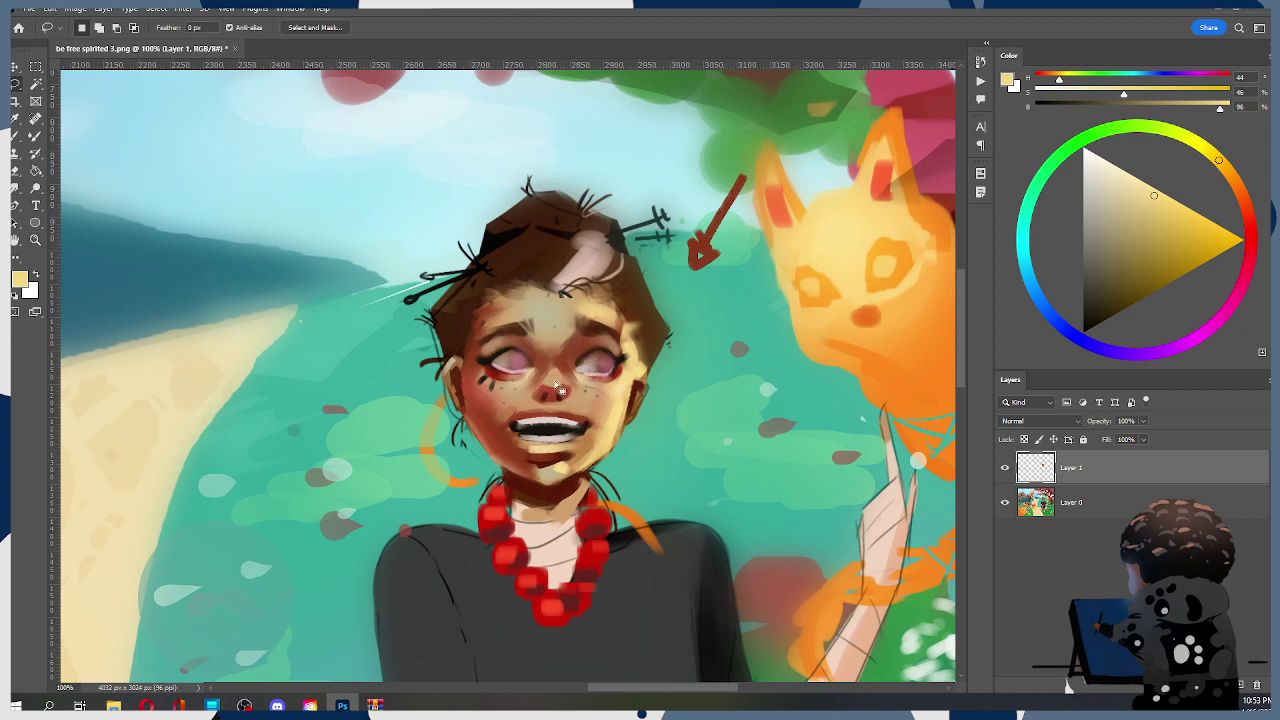
pyautogui.click(1088, 502)
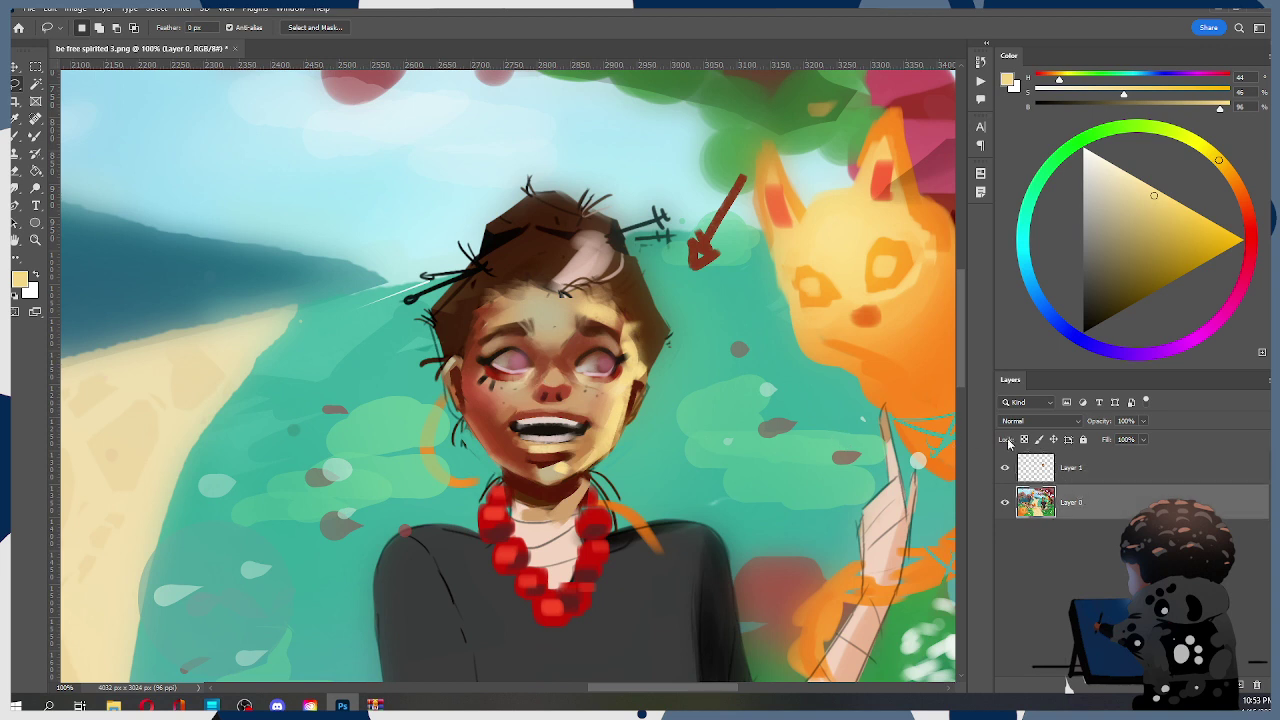
pyautogui.click(1005, 467)
pyautogui.click(1005, 467)
pyautogui.click(1066, 470)
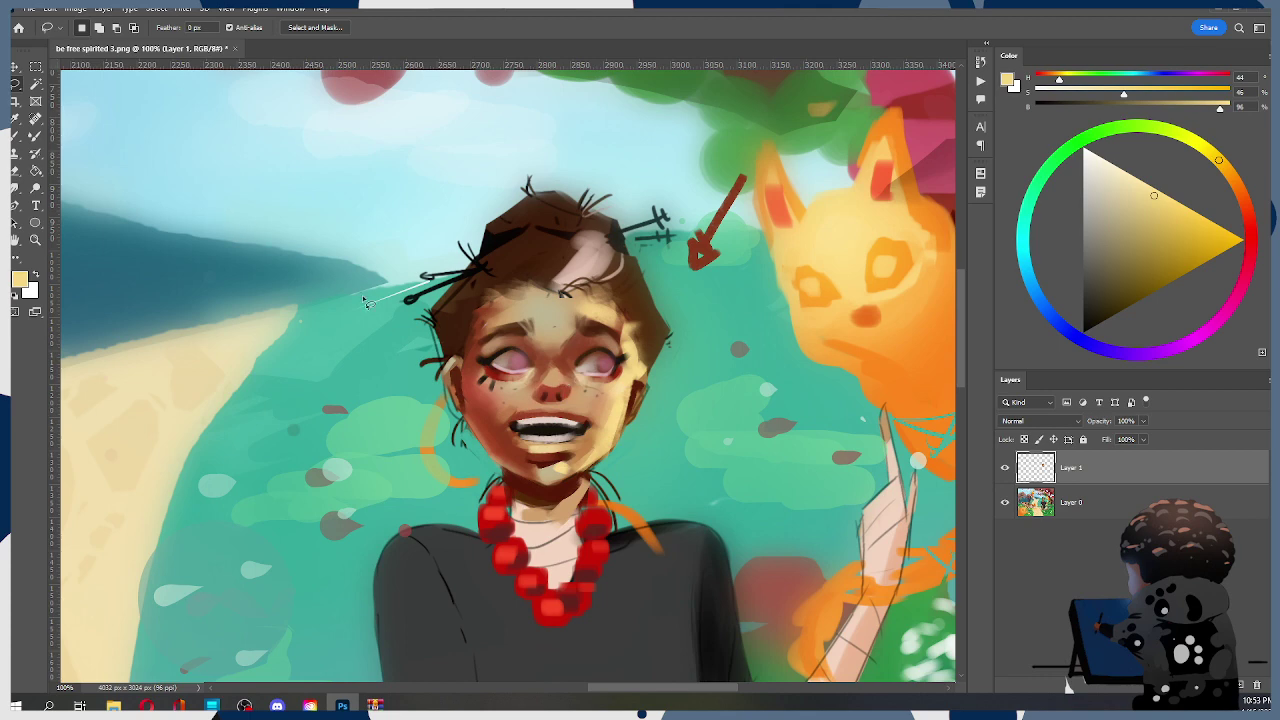
# Lasso the character's nose on Layer 1 and adjust it with Free Transform at 50% zoom
pyautogui.press('z')
pyautogui.keyDown('alt'); pyautogui.click(578, 349); pyautogui.keyUp('alt')
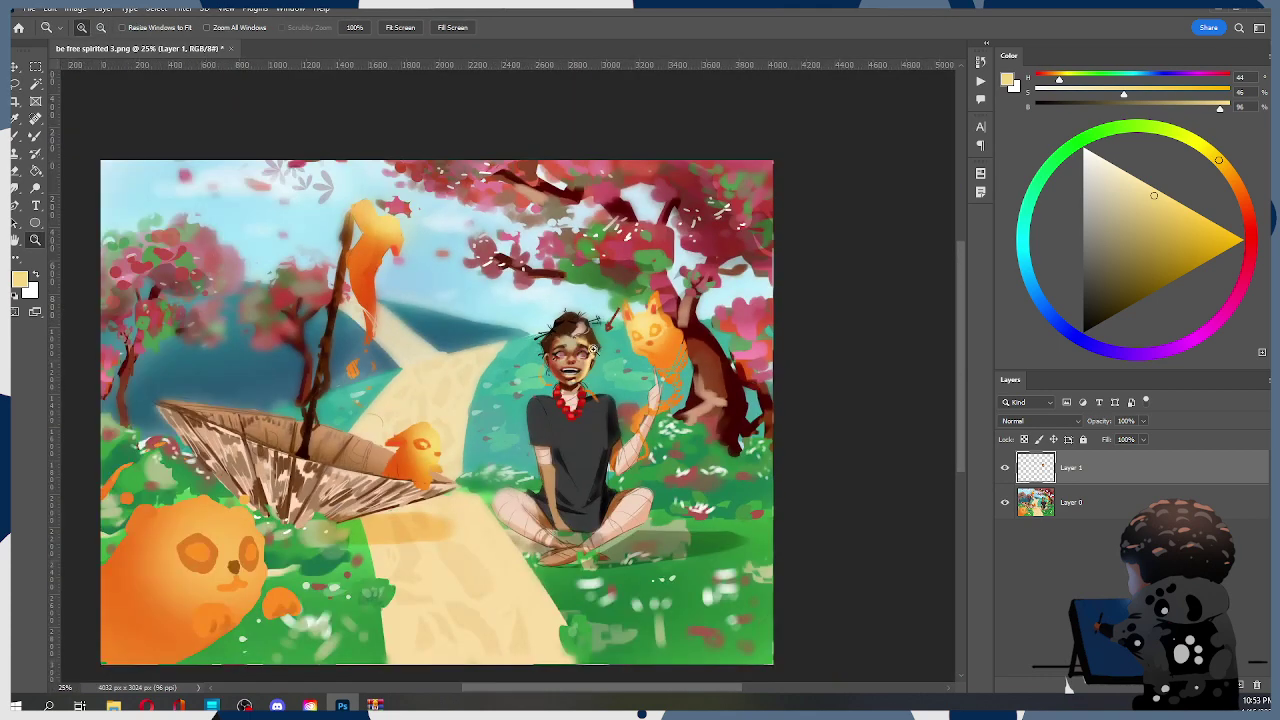
pyautogui.press('l')
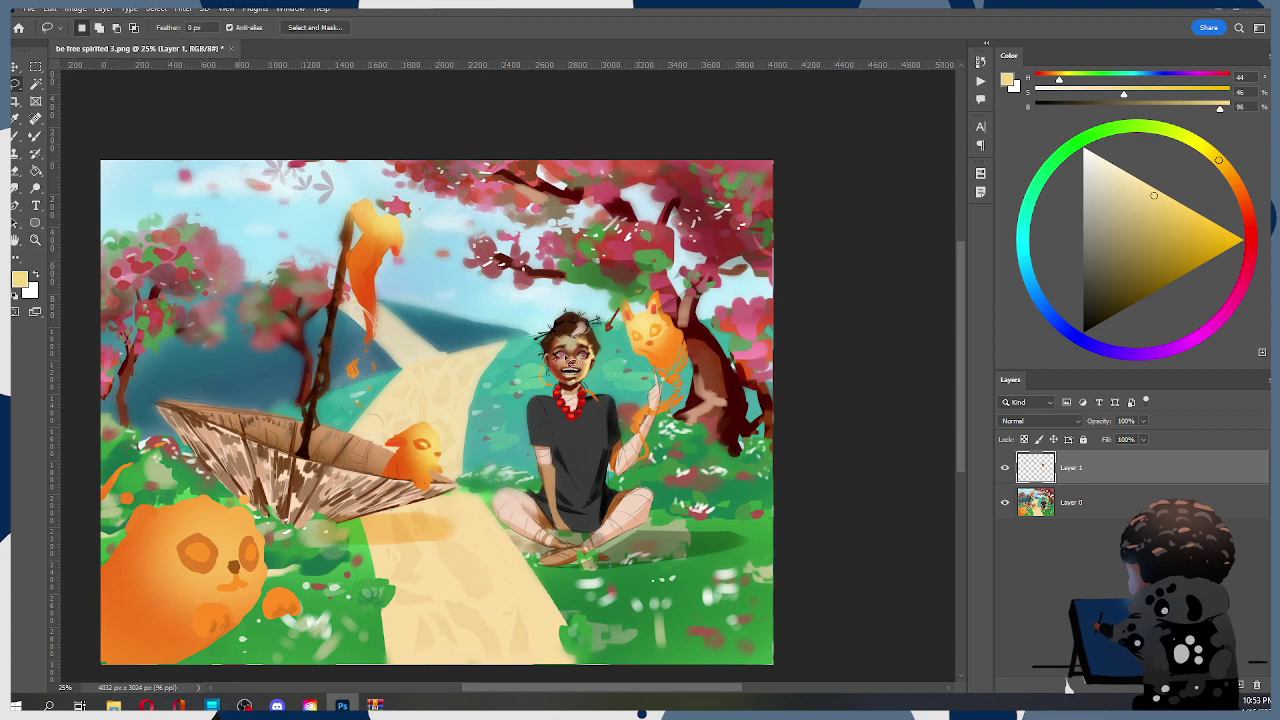
pyautogui.press('z')
pyautogui.click(579, 350)
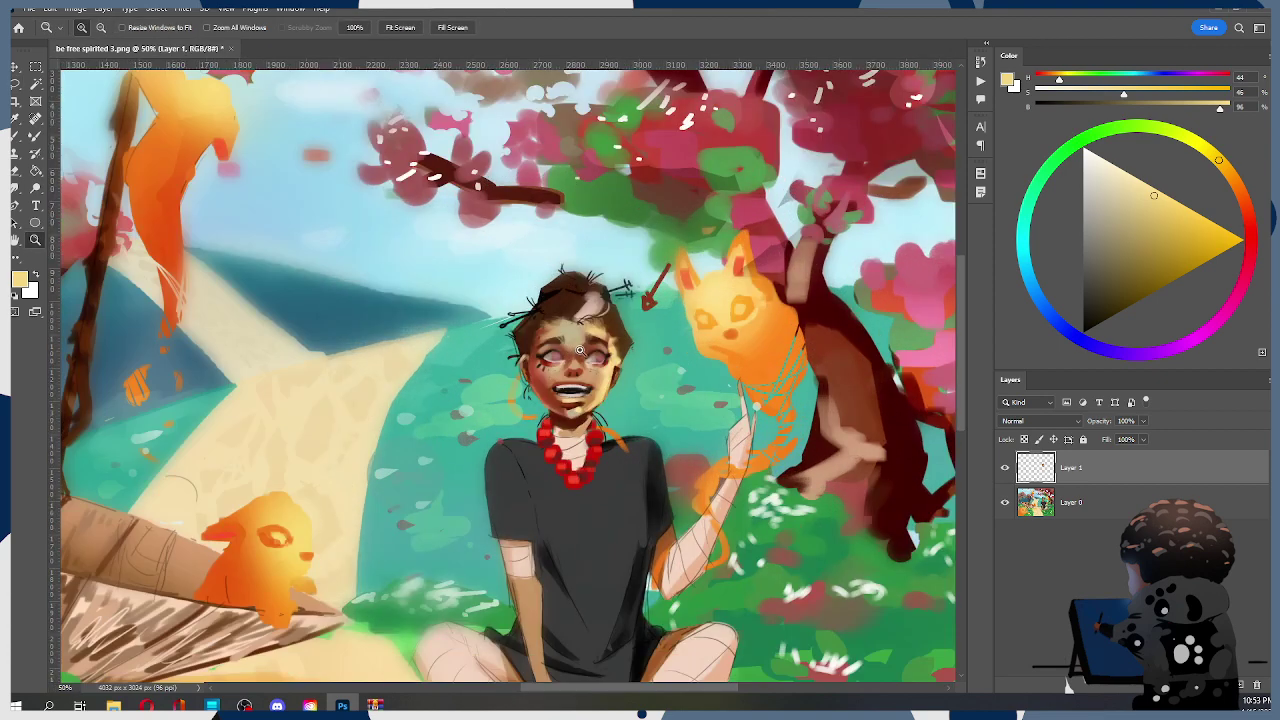
pyautogui.press('l')
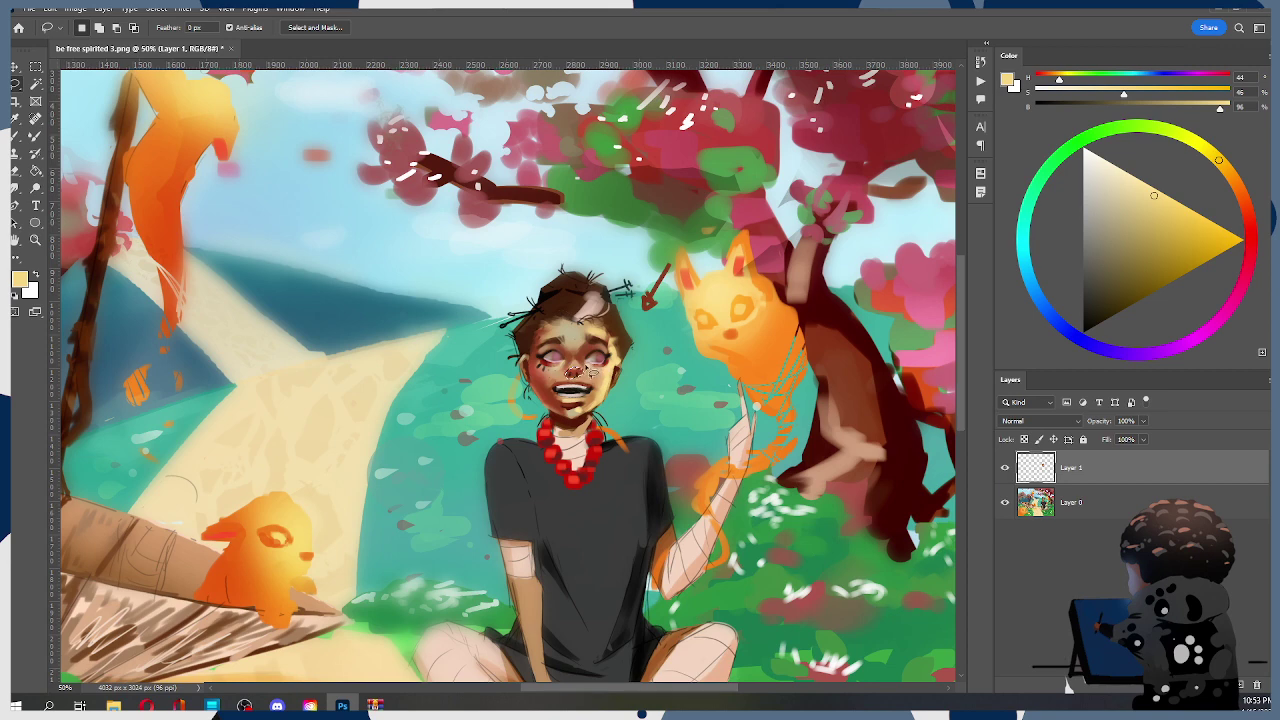
pyautogui.hotkey('ctrl', 't')
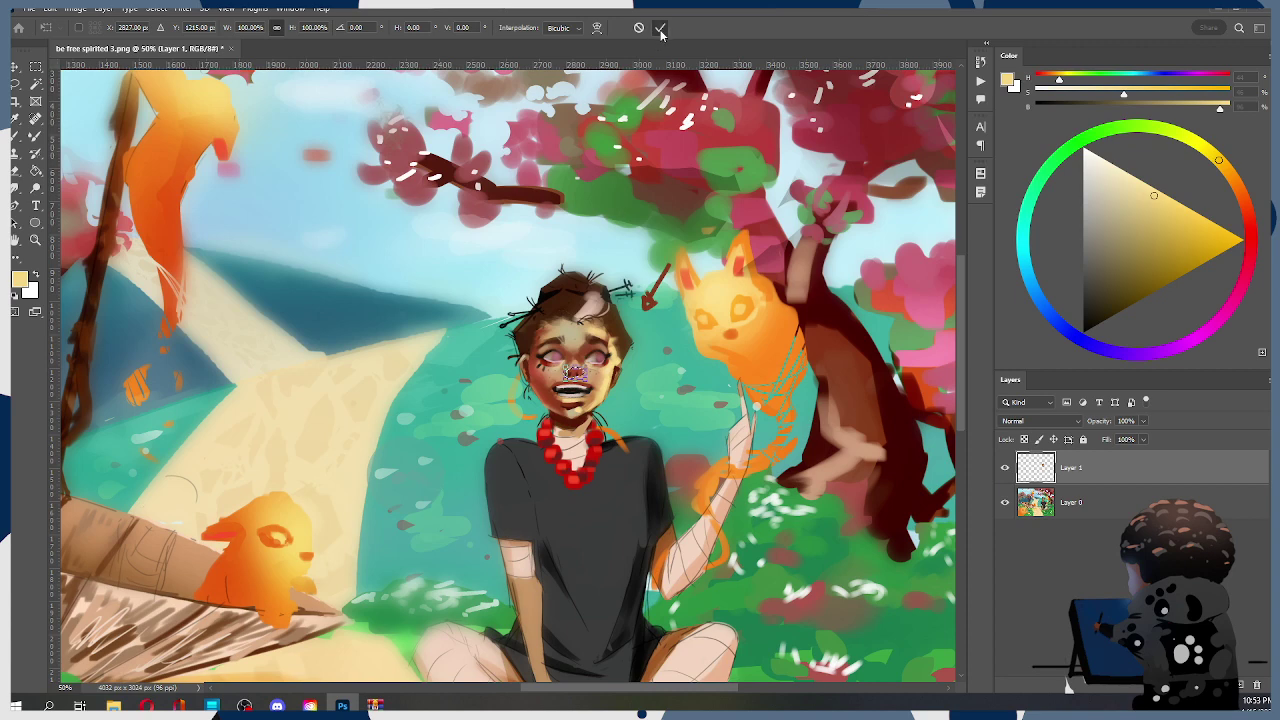
pyautogui.press('Return')
pyautogui.press('z')
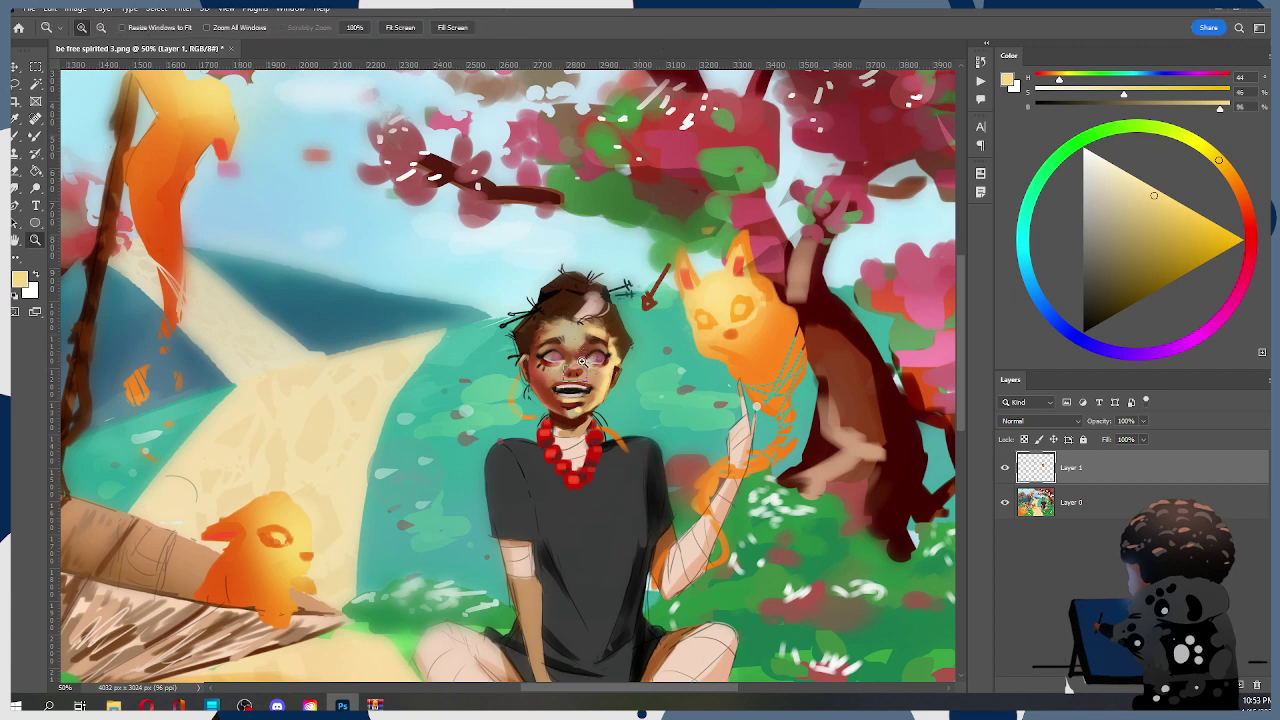
# Lasso the character's nose on Layer 1 at 100% zoom and reposition it with Free Transform
pyautogui.click(585, 358)
pyautogui.click(580, 360)
pyautogui.press('l')
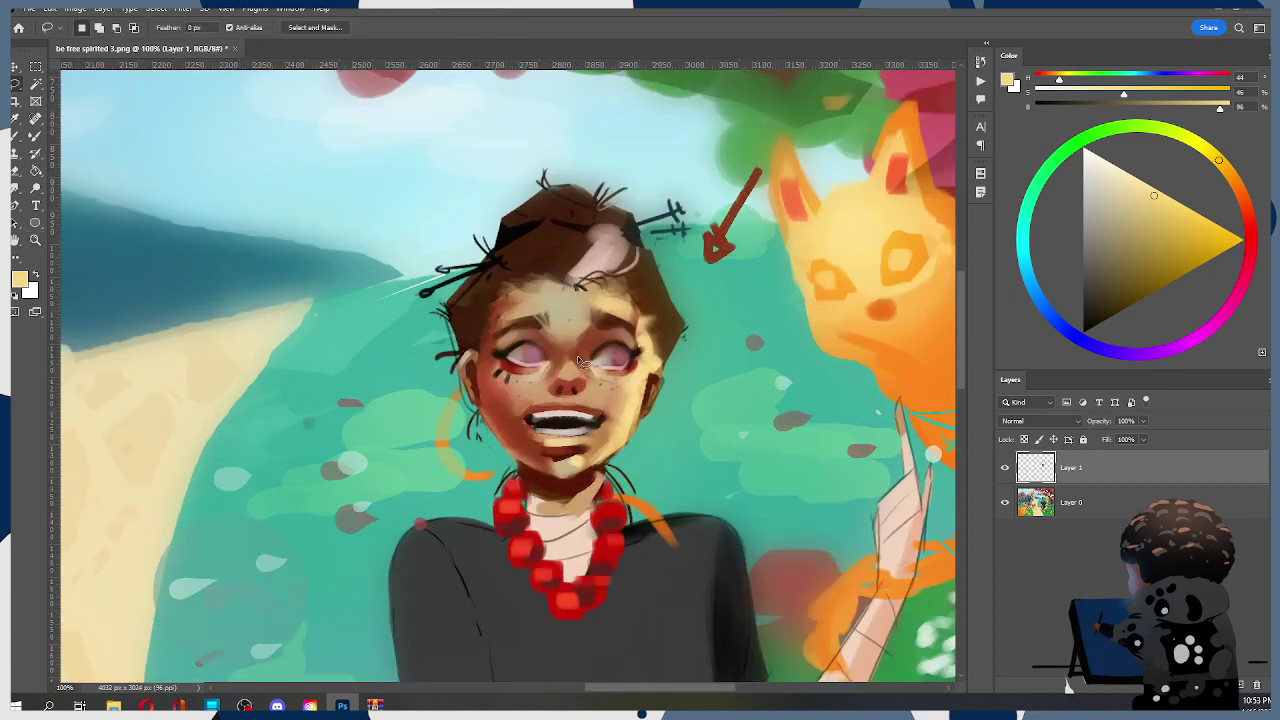
pyautogui.moveTo(585, 388)
pyautogui.mouseDown()
pyautogui.moveTo(552, 385)
pyautogui.moveTo(562, 399)
pyautogui.moveTo(578, 389)
pyautogui.mouseUp()
pyautogui.hotkey('ctrl', 't')
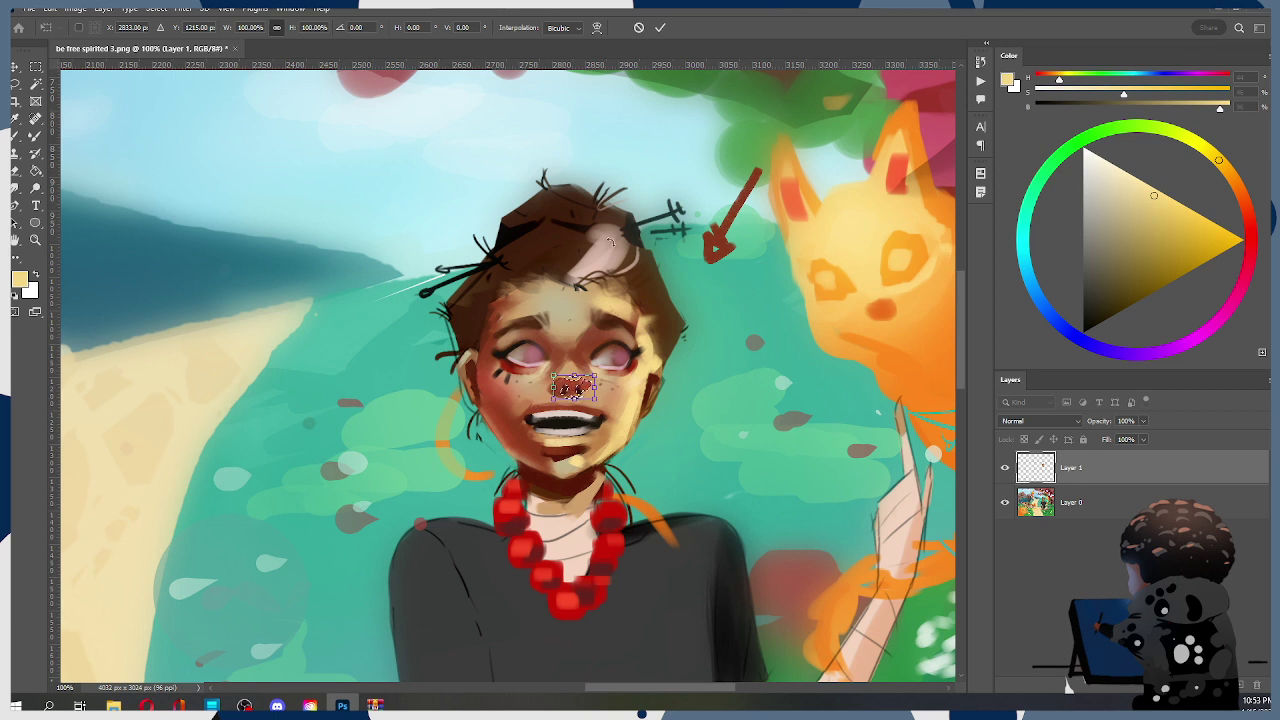
pyautogui.click(660, 27)
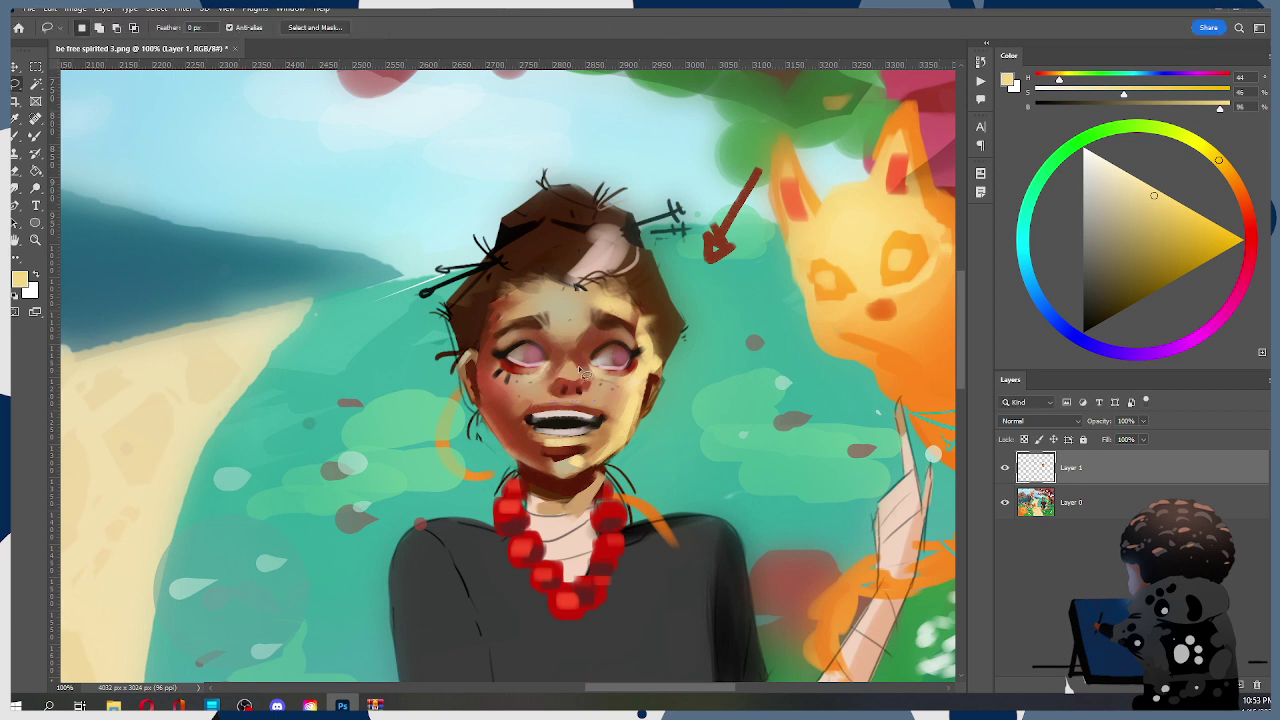
# Brush the nose tip in sampled red (hue 12, saturation 76%, brightness 63%) and the nostrils in dark red (12, 92%, 33%)
pyautogui.press('b')
pyautogui.keyDown('alt'); pyautogui.click(578, 378); pyautogui.keyUp('alt')
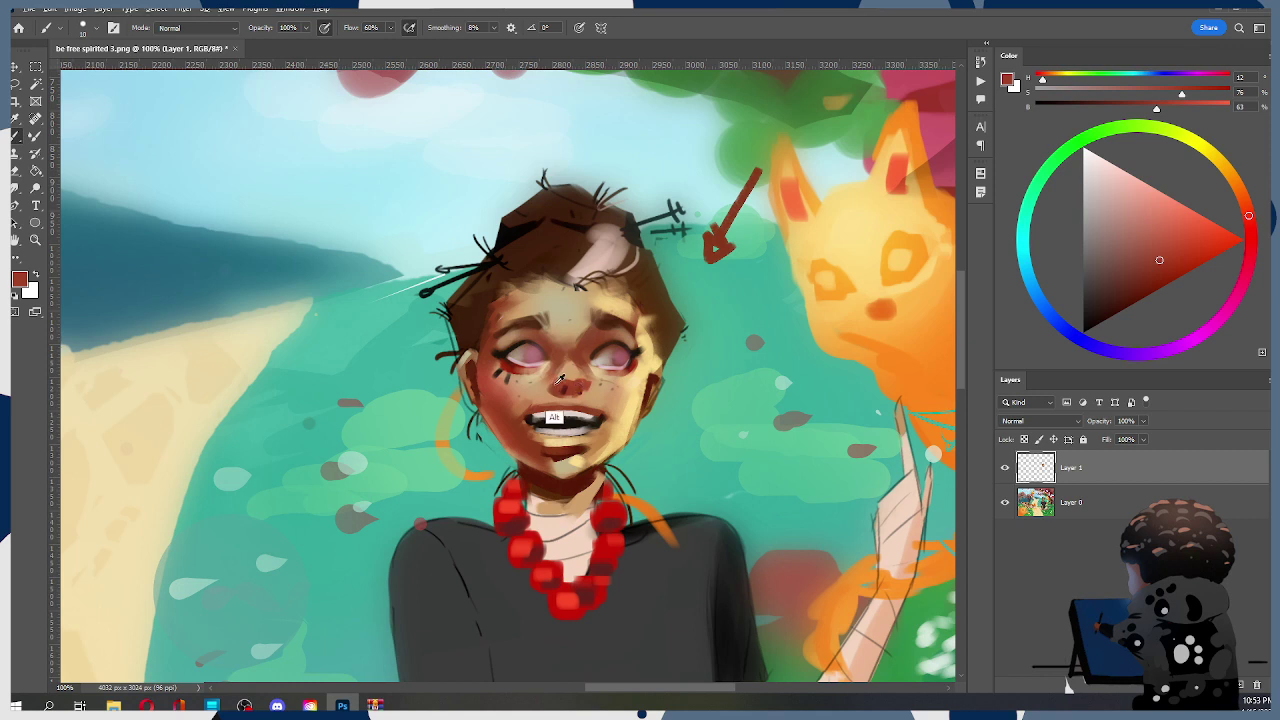
pyautogui.keyDown('alt'); pyautogui.click(577, 386); pyautogui.keyUp('alt')
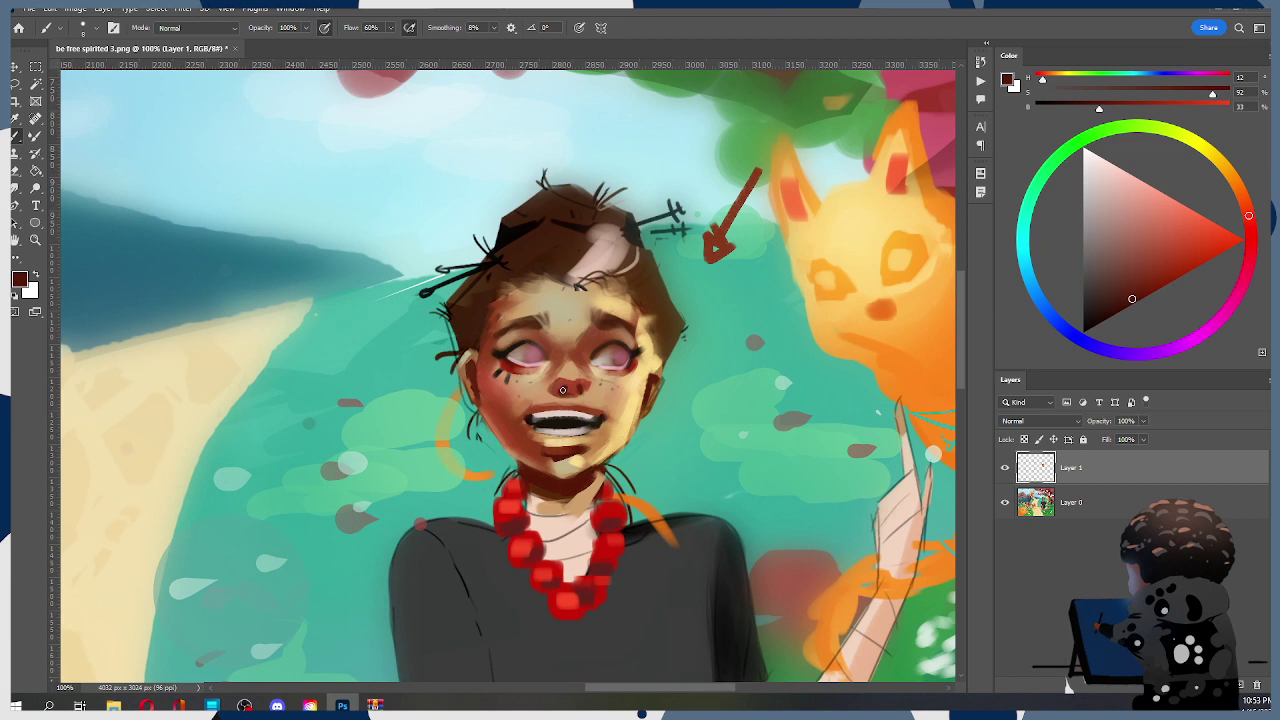
# Paint light on the nose bridge in sampled tan (hue 32, saturation 46%, brightness 81%) and touch up the nose with red (12, 74%, 65%)
pyautogui.keyDown('alt'); pyautogui.click(570, 378); pyautogui.keyUp('alt')
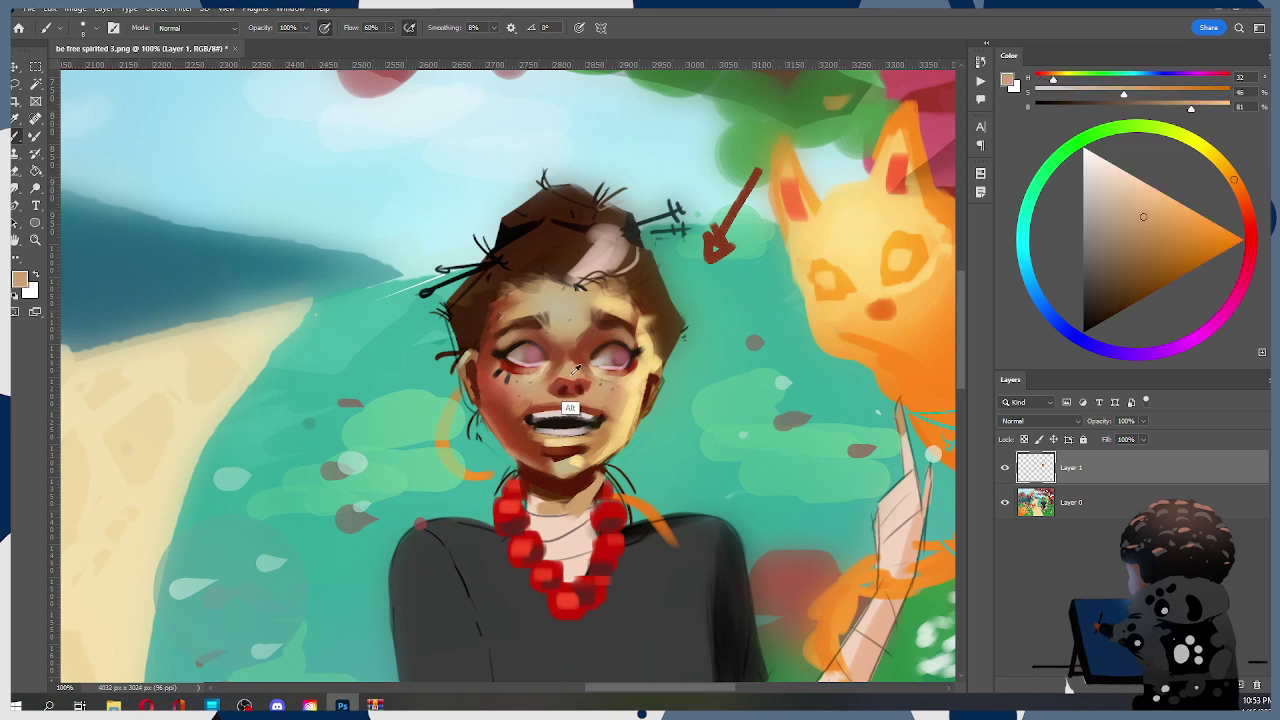
pyautogui.press(']')
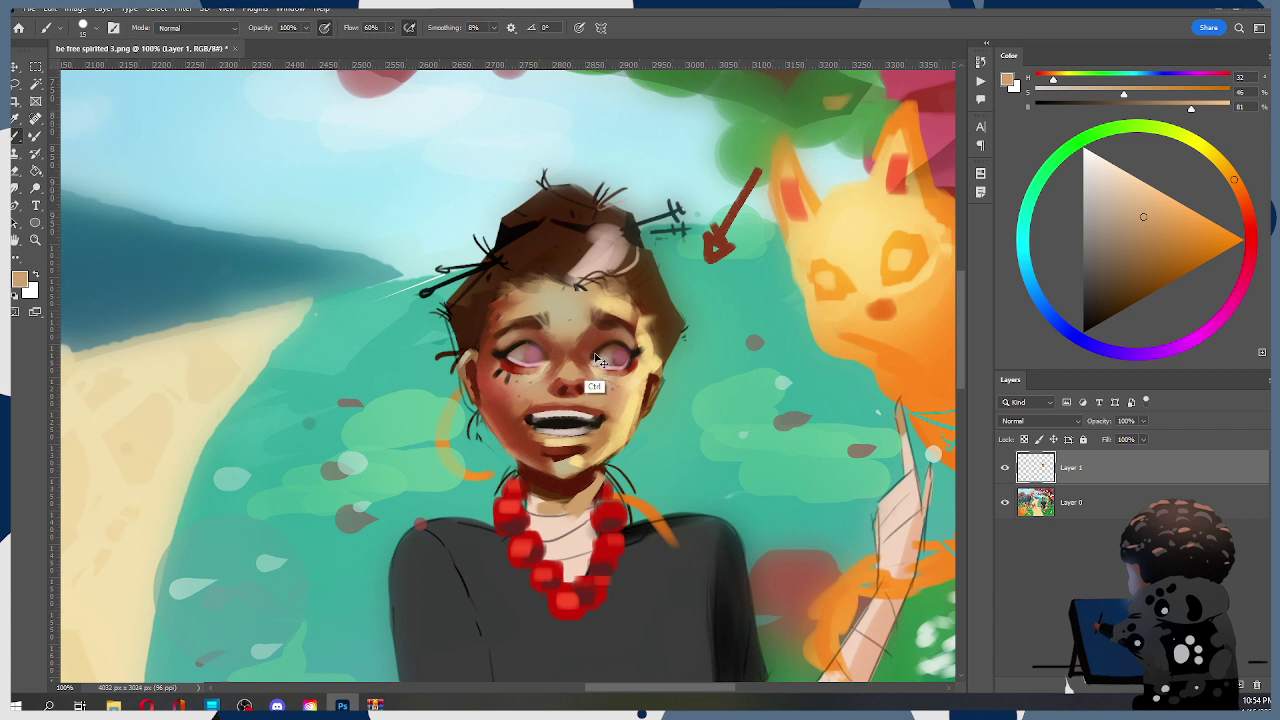
pyautogui.press('[')
pyautogui.press('ctrl')
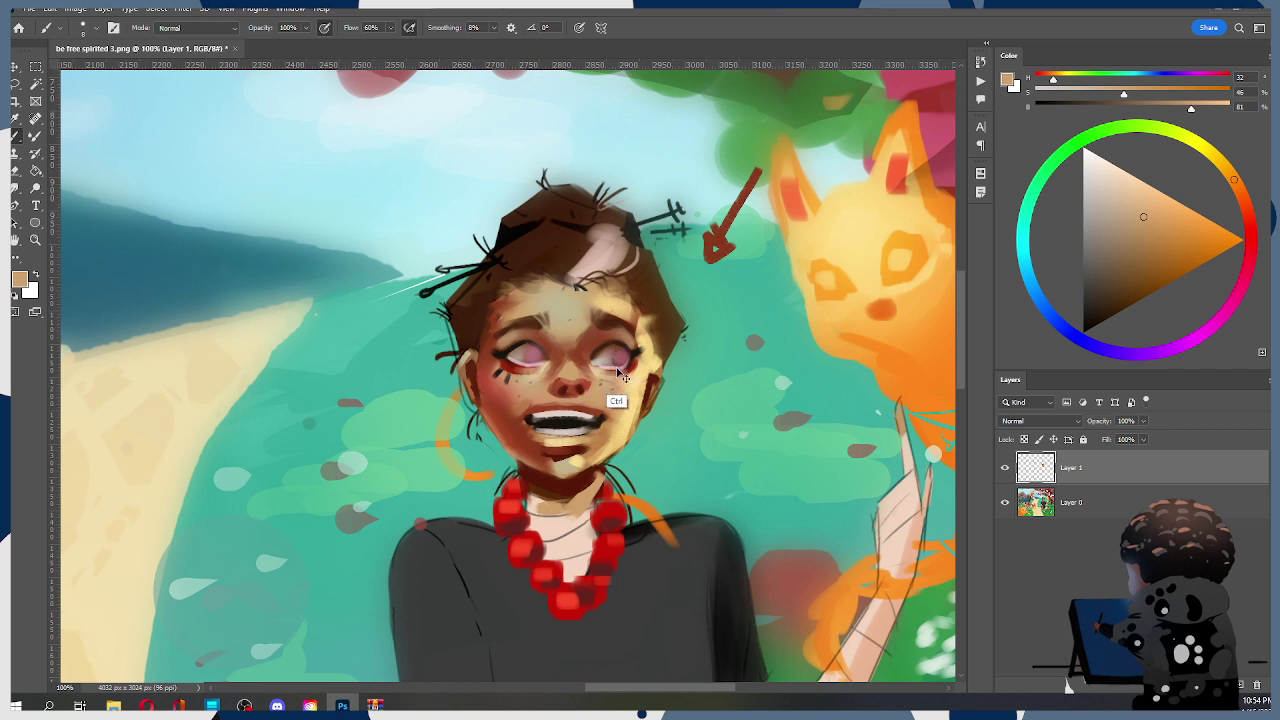
pyautogui.keyDown('alt'); pyautogui.click(564, 382); pyautogui.keyUp('alt')
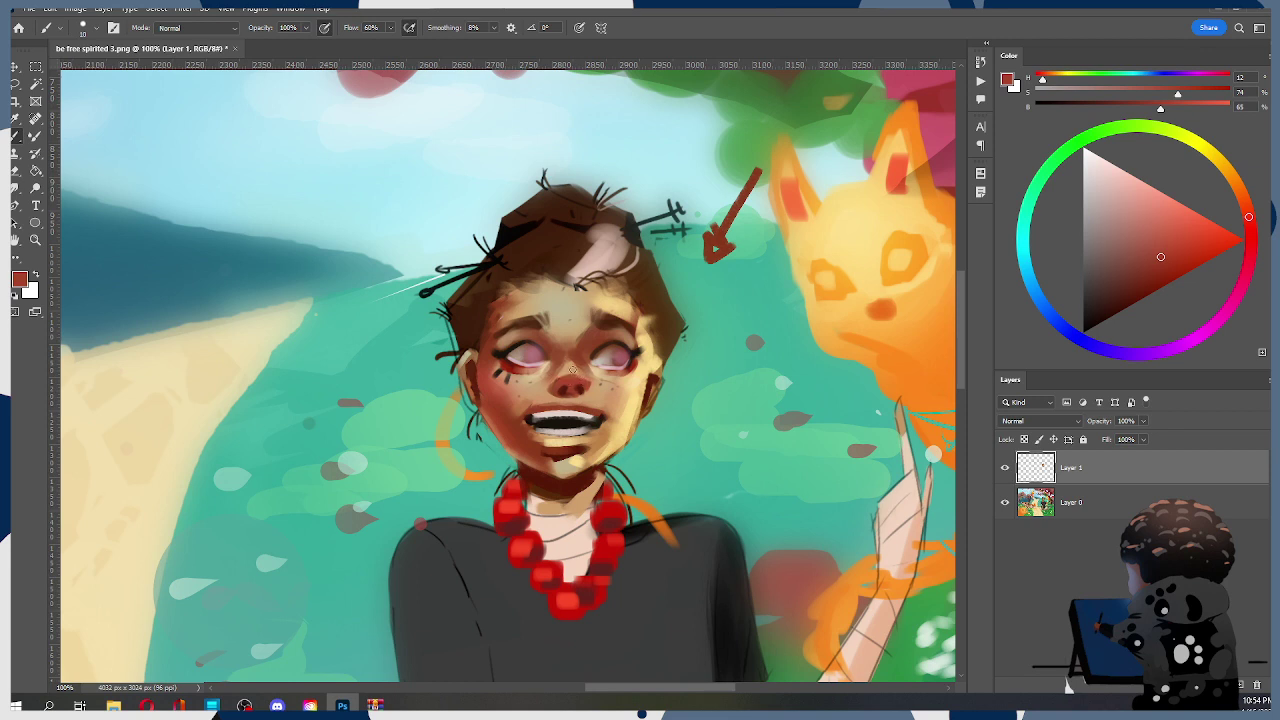
# Blend the paint on the nose and its bridge with a reduced Smudge brush
pyautogui.press('r')
pyautogui.press('[')
pyautogui.press('[')
pyautogui.press('[')
pyautogui.press(']')
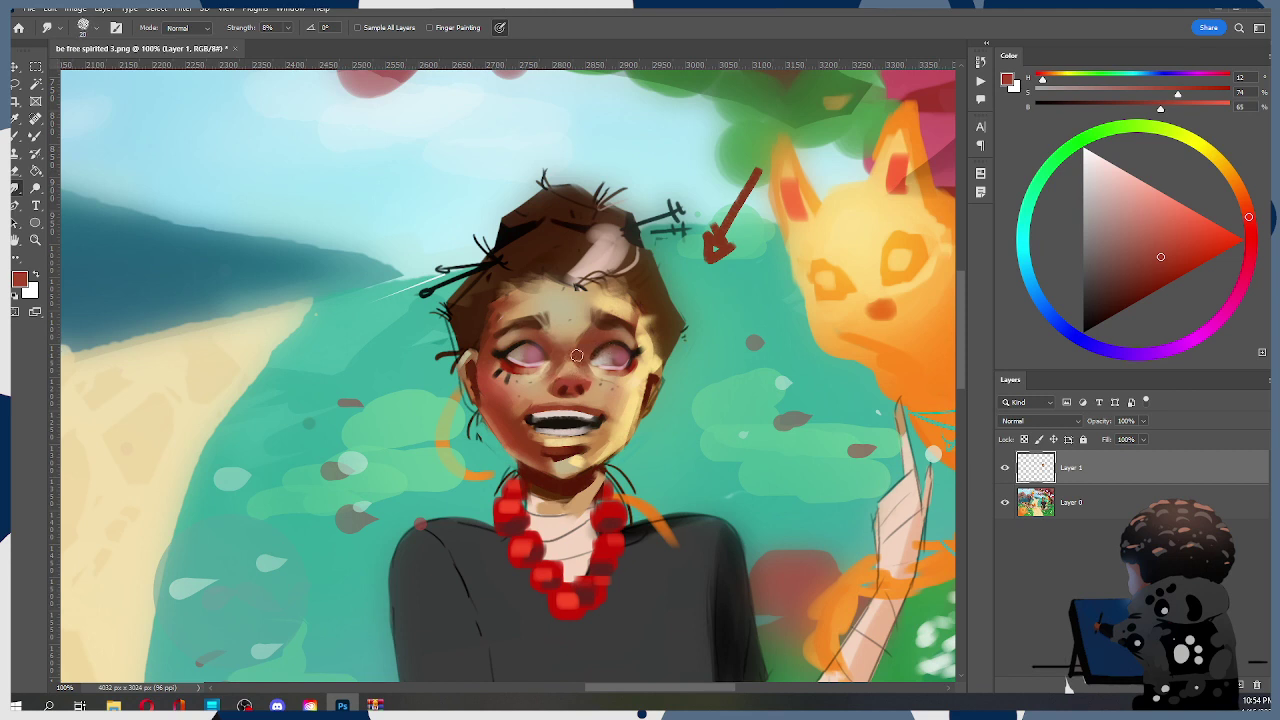
# Refine the nose with the Brush in sampled dark red (hue 11, saturation 88%, brightness 33%), red (12, 73%, 67%) and tan (29, 50%, 79%)
pyautogui.press('b')
pyautogui.keyDown('alt'); pyautogui.click(553, 390); pyautogui.keyUp('alt')
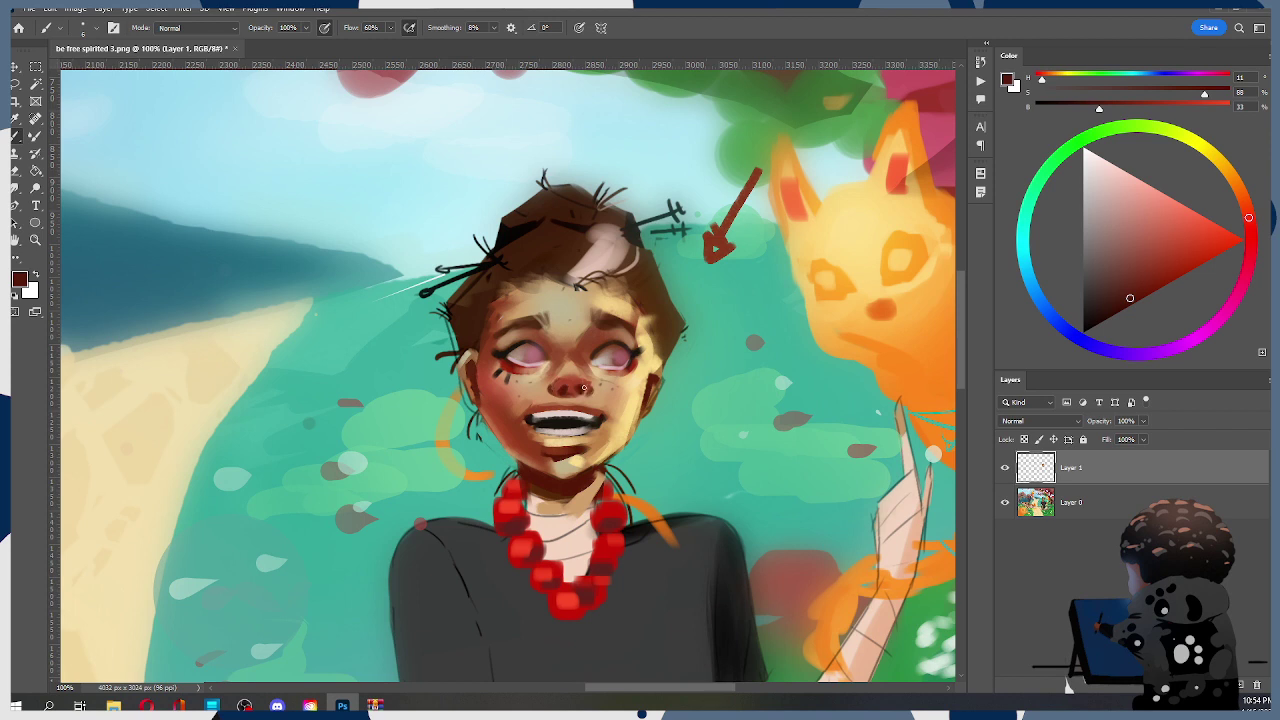
pyautogui.keyDown('alt'); pyautogui.click(588, 386); pyautogui.keyUp('alt')
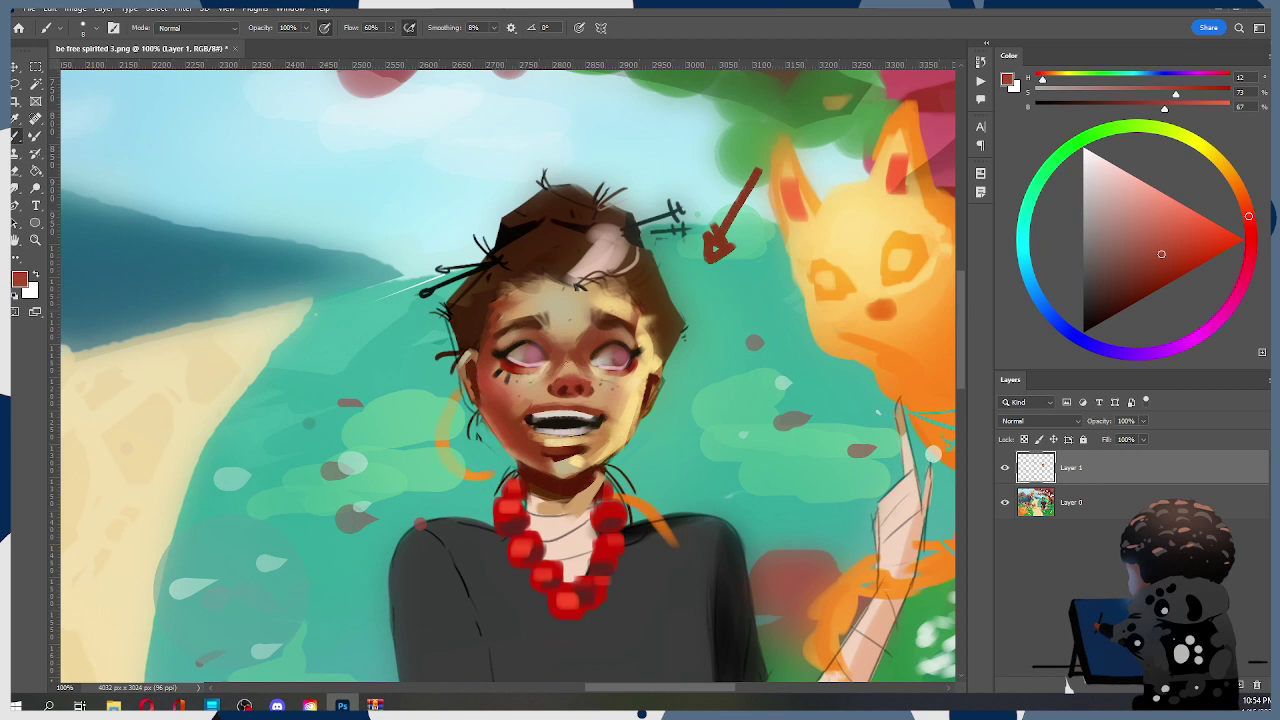
pyautogui.keyDown('alt'); pyautogui.click(563, 374); pyautogui.keyUp('alt')
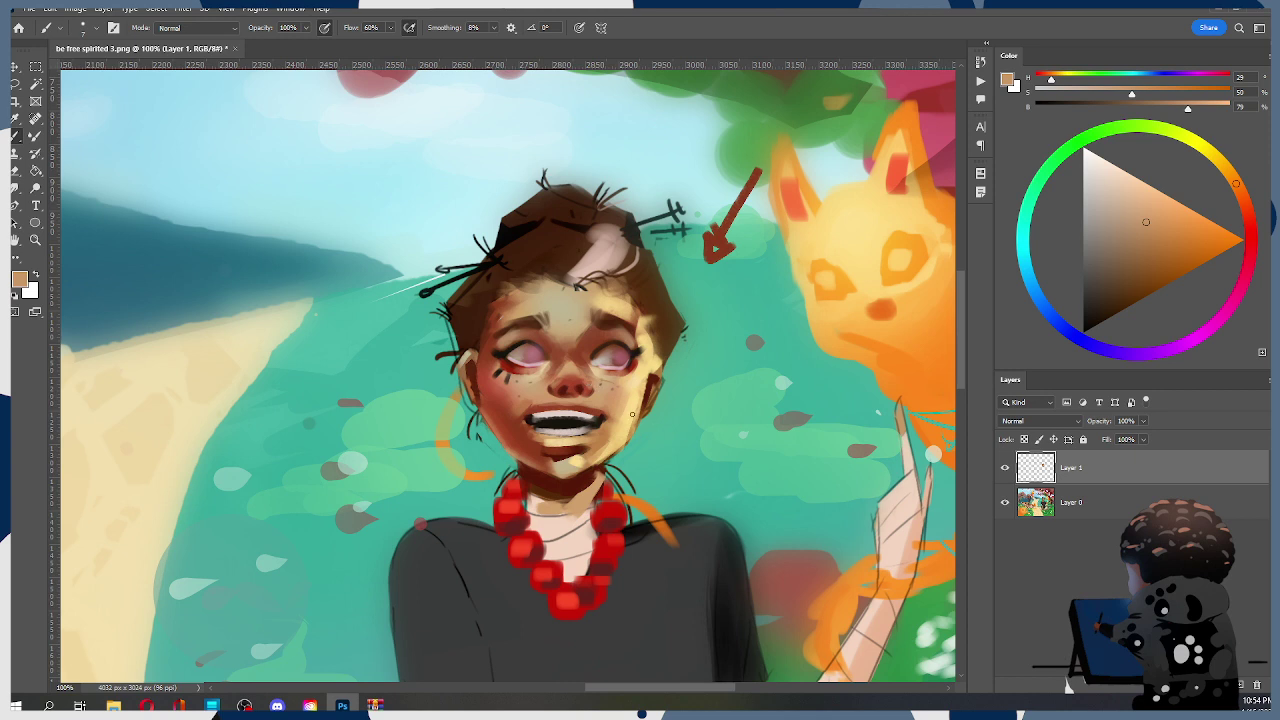
# Touch up the nostrils in dark red (hue 11, saturation 88%, brightness 33%) and the nose tip in red (12, 75%, 64%)
pyautogui.keyDown('alt'); pyautogui.click(562, 391); pyautogui.keyUp('alt')
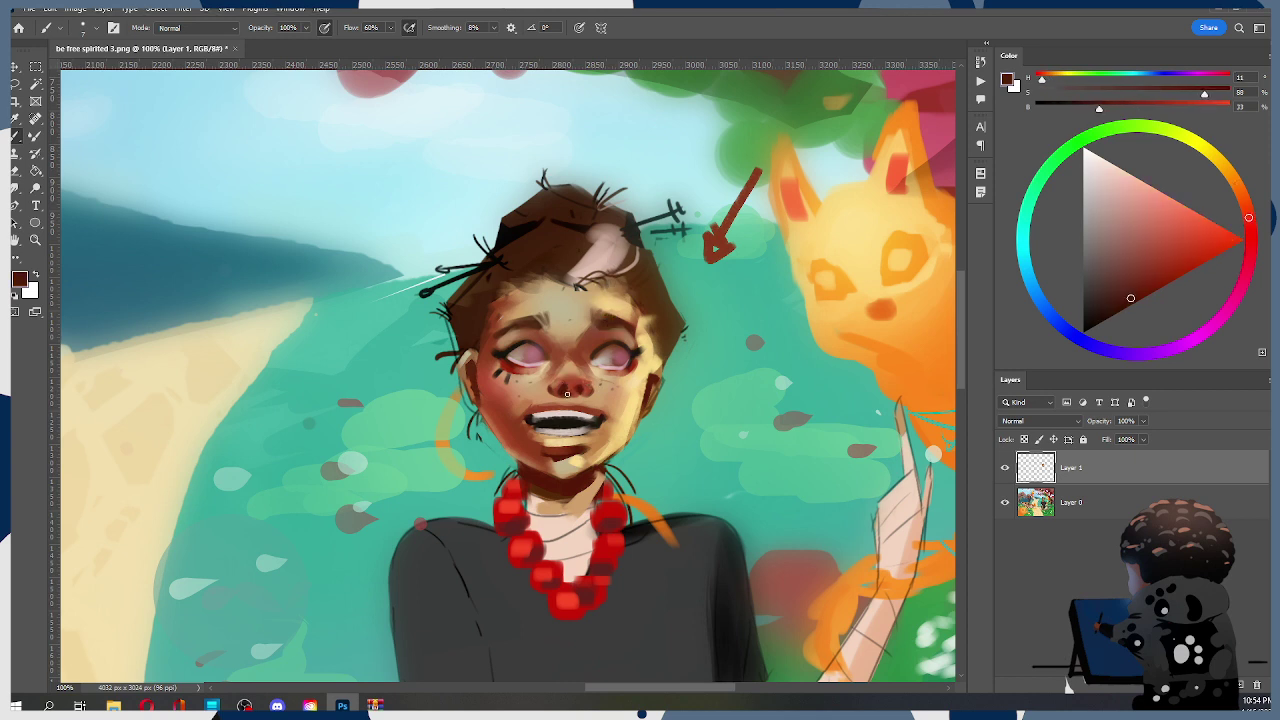
pyautogui.keyDown('alt'); pyautogui.click(568, 386); pyautogui.keyUp('alt')
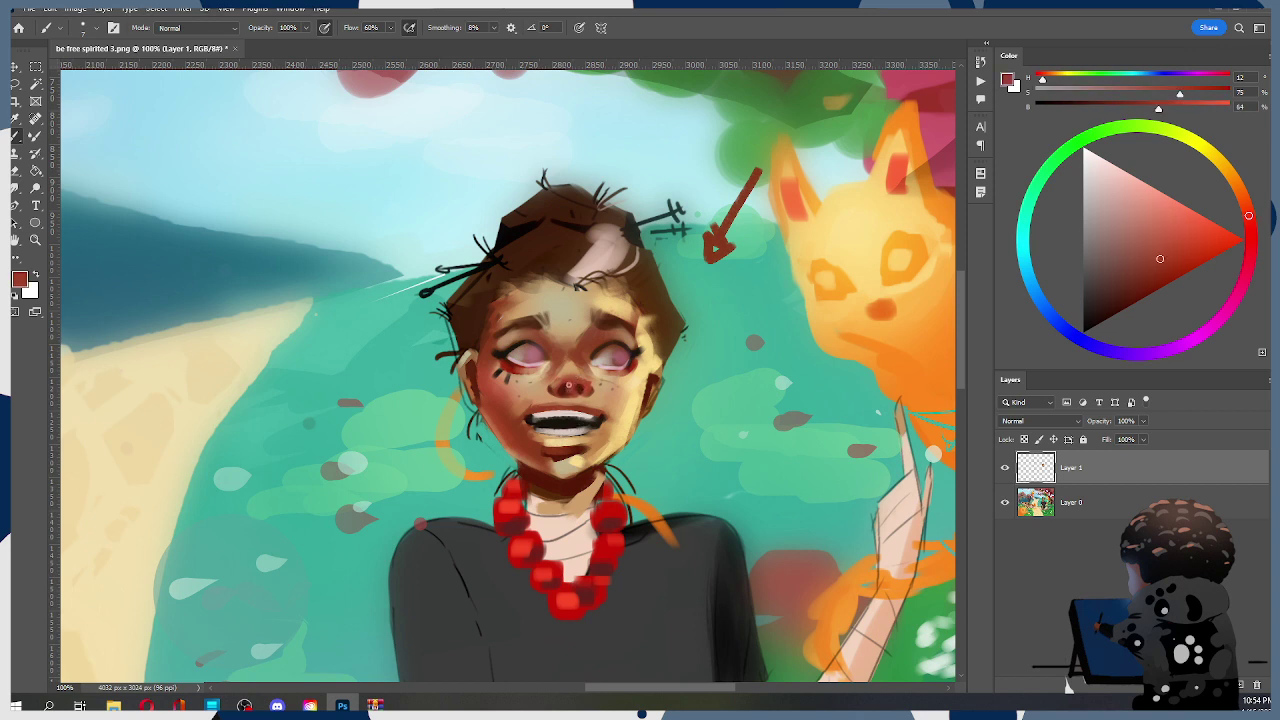
pyautogui.press('ctrl')
pyautogui.press('ctrl')
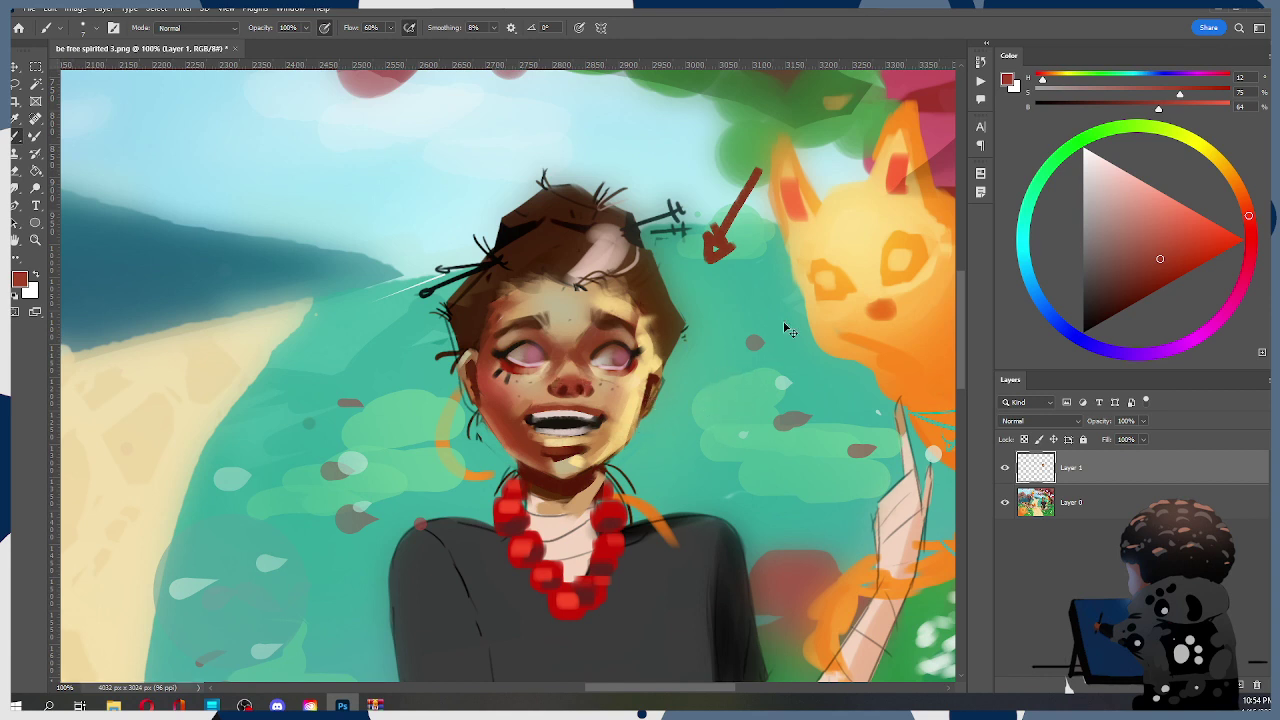
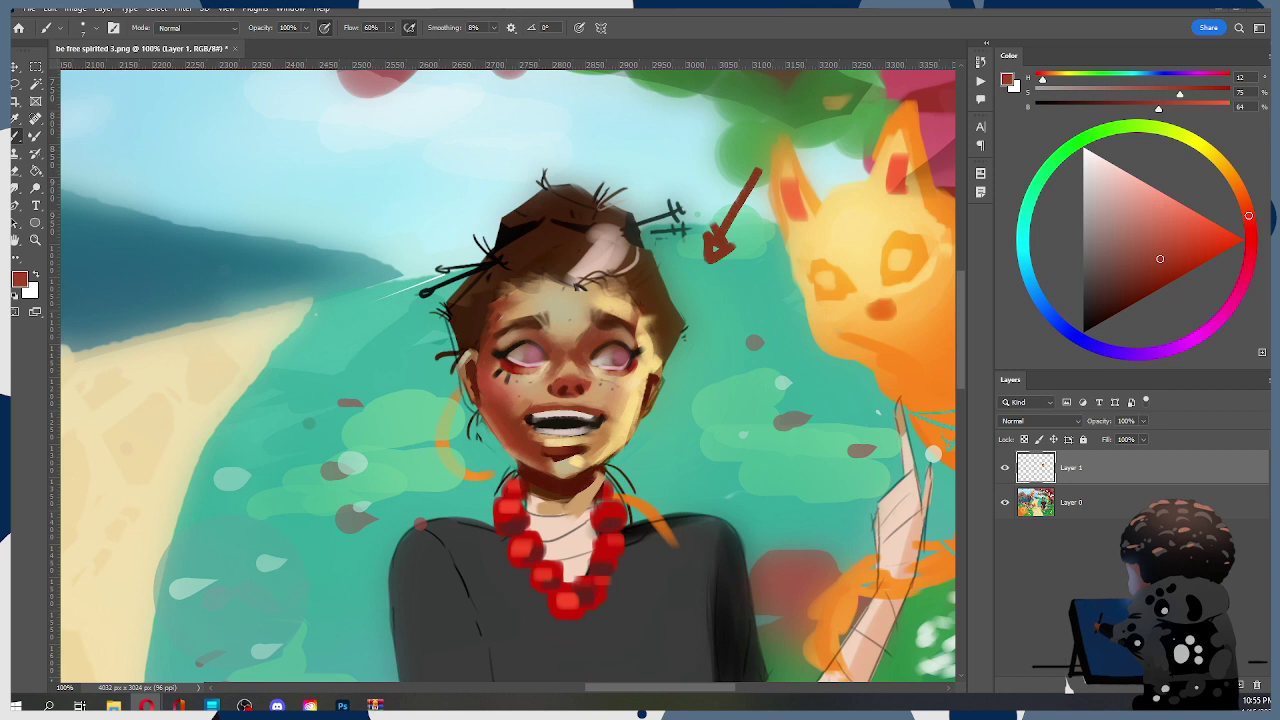
# Paint over the nostrils and broaden the nose with sampled skin tones using a 25 px brush
pyautogui.click(573, 385)
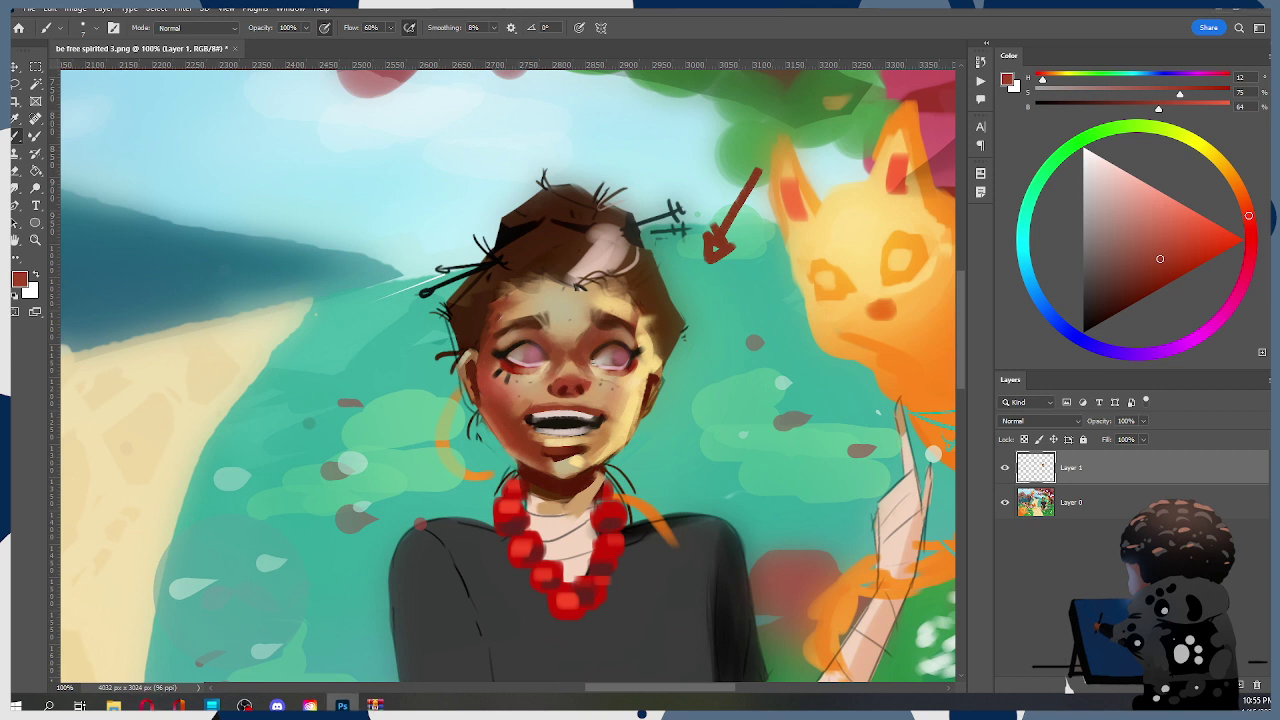
pyautogui.keyDown('alt'); pyautogui.click(571, 410); pyautogui.keyUp('alt')
pyautogui.keyDown('alt'); pyautogui.click(579, 371); pyautogui.keyUp('alt')
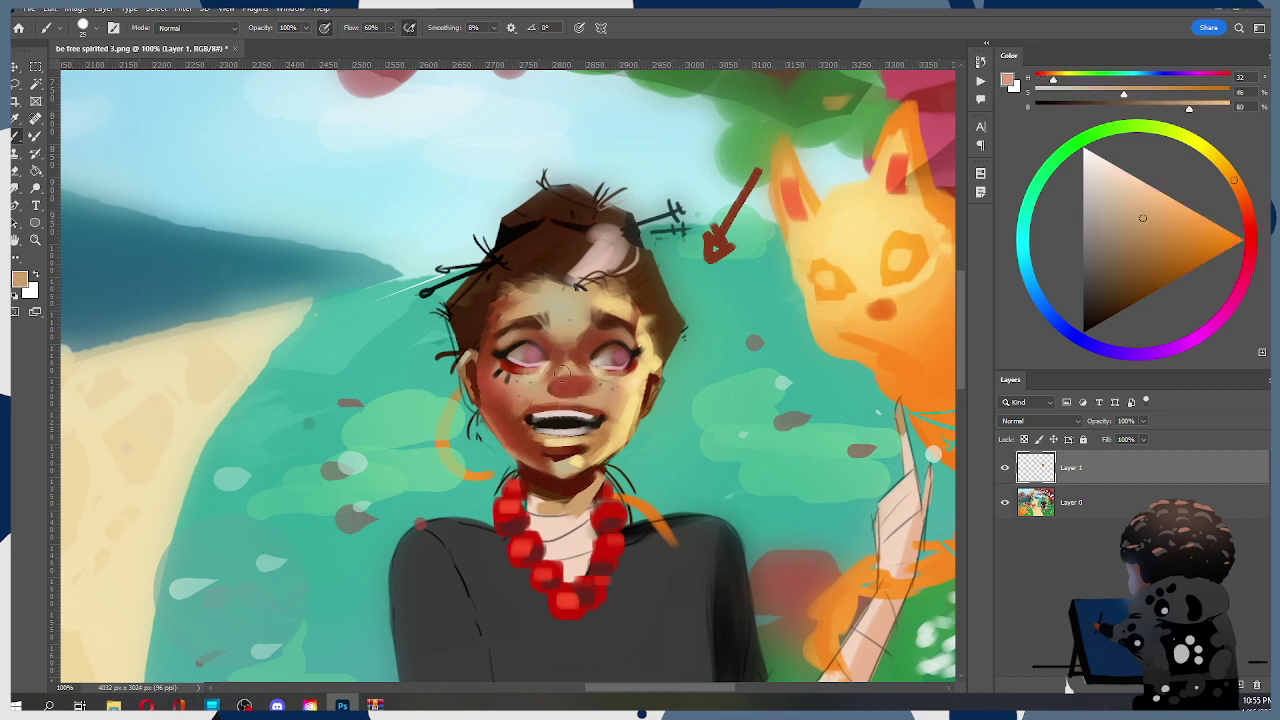
pyautogui.moveTo(566, 381); pyautogui.dragTo(569, 381)
# Draw new nostrils with a smaller brush in dark red sampled from the chin shadow (hue 13, saturation 87%, brightness 35%)
pyautogui.keyDown('alt'); pyautogui.click(563, 484); pyautogui.keyUp('alt')
pyautogui.press('[')
pyautogui.press('[')
pyautogui.press('[')
pyautogui.moveTo(557, 393)
pyautogui.mouseDown()
pyautogui.moveTo(574, 394)
pyautogui.moveTo(561, 394)
pyautogui.mouseUp()
pyautogui.press('[')
pyautogui.click(588, 382)
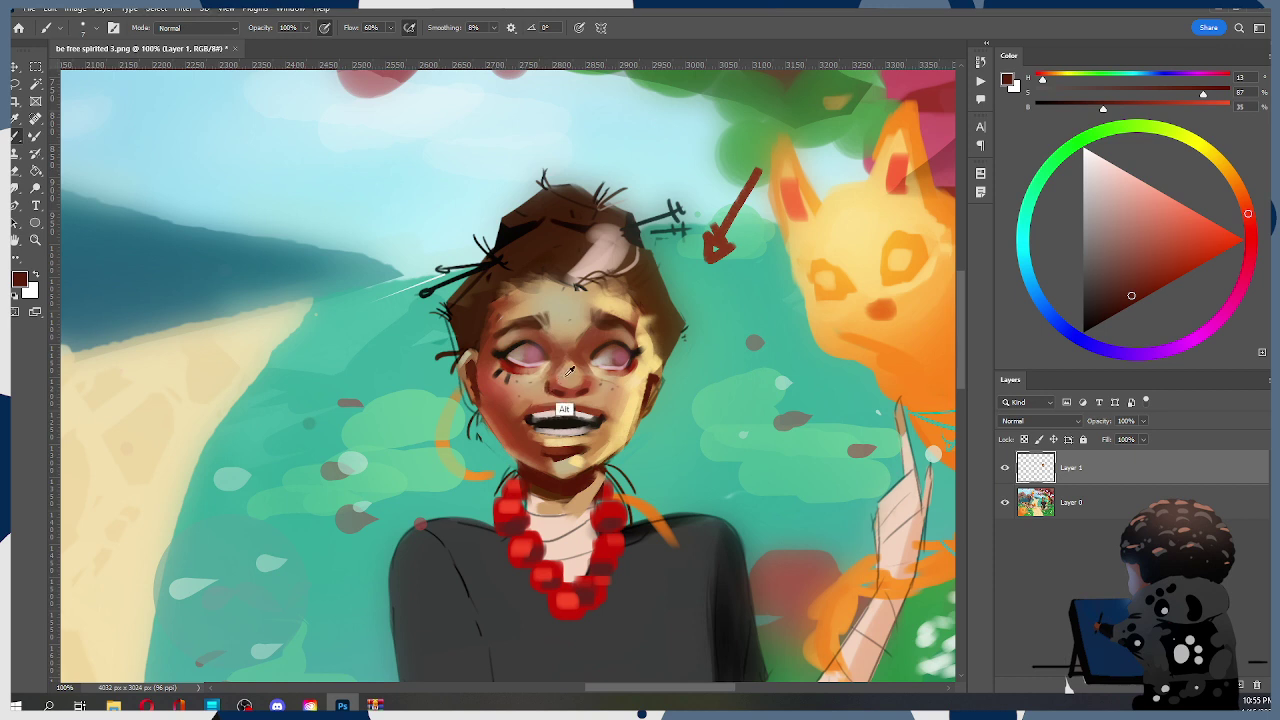
# Model the nose bridge with sampled tan (hue 30, saturation 48%, brightness 79%), red (13, 72%, 60%) and reddish brown
pyautogui.keyDown('alt'); pyautogui.click(558, 380); pyautogui.keyUp('alt')
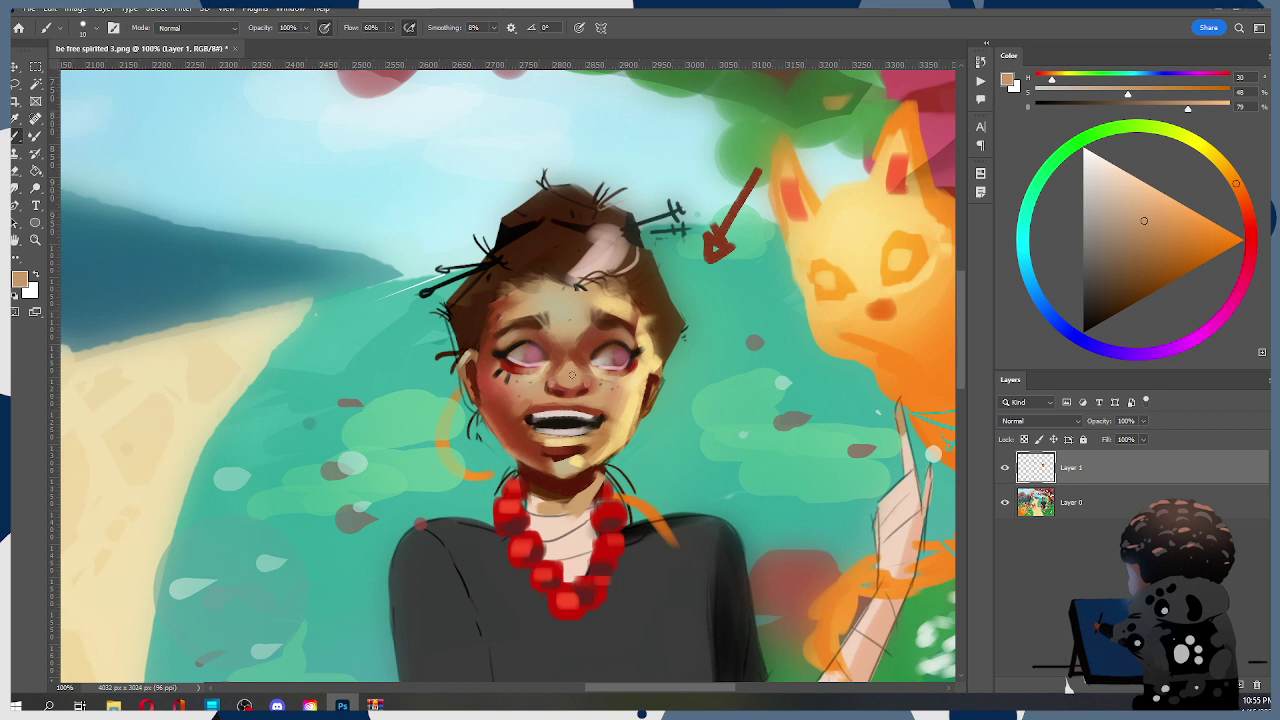
pyautogui.keyDown('alt'); pyautogui.click(560, 378); pyautogui.keyUp('alt')
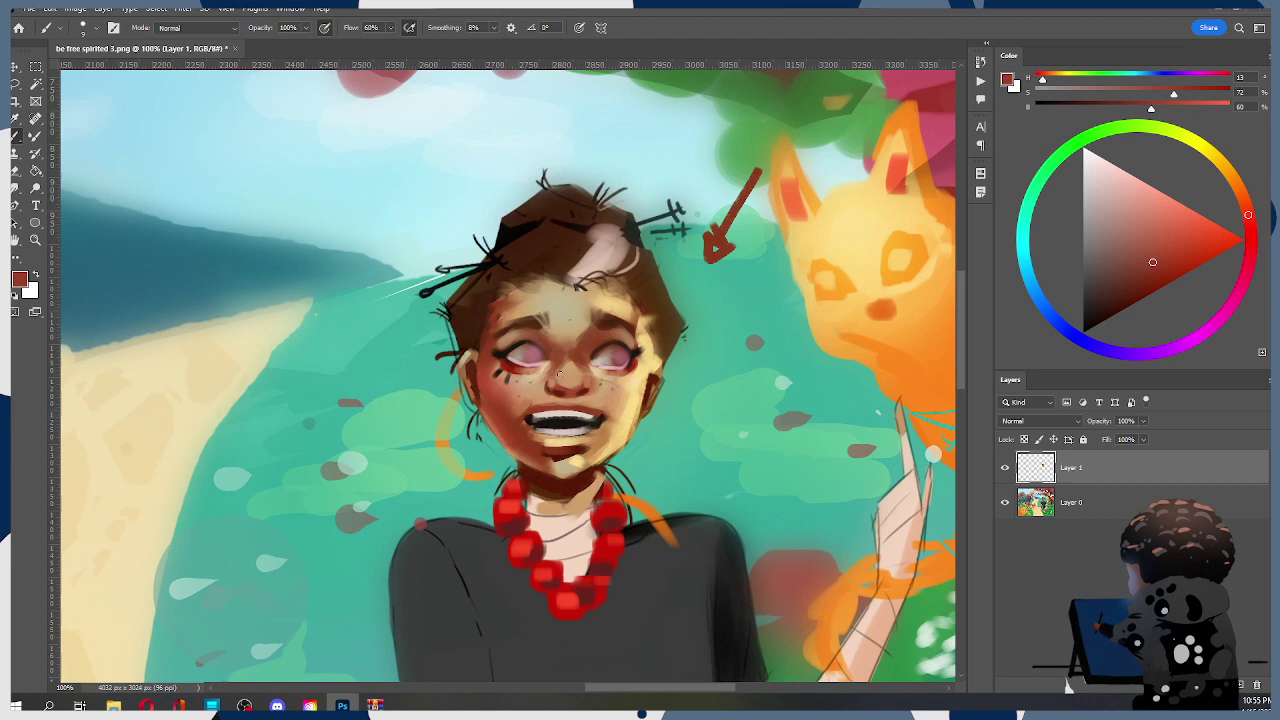
pyautogui.press(']')
pyautogui.keyDown('alt'); pyautogui.click(562, 362); pyautogui.keyUp('alt')
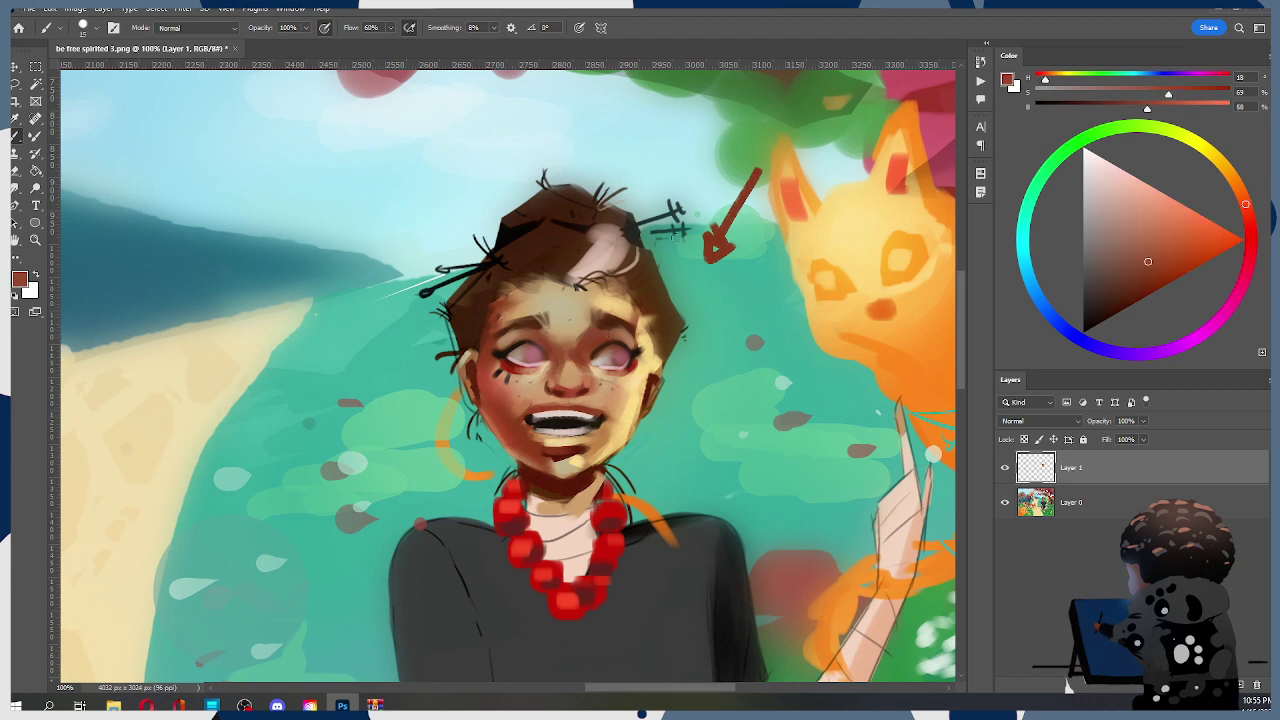
# Examine the repainted nose within the whole face, zooming out and in up to 200%
pyautogui.press('z')
pyautogui.keyDown('alt'); pyautogui.click(578, 360); pyautogui.keyUp('alt')
pyautogui.keyDown('alt'); pyautogui.click(578, 360); pyautogui.keyUp('alt')
pyautogui.keyDown('alt'); pyautogui.click(586, 349); pyautogui.keyUp('alt')
pyautogui.click(581, 354)
pyautogui.click(581, 354)
pyautogui.click(583, 358)
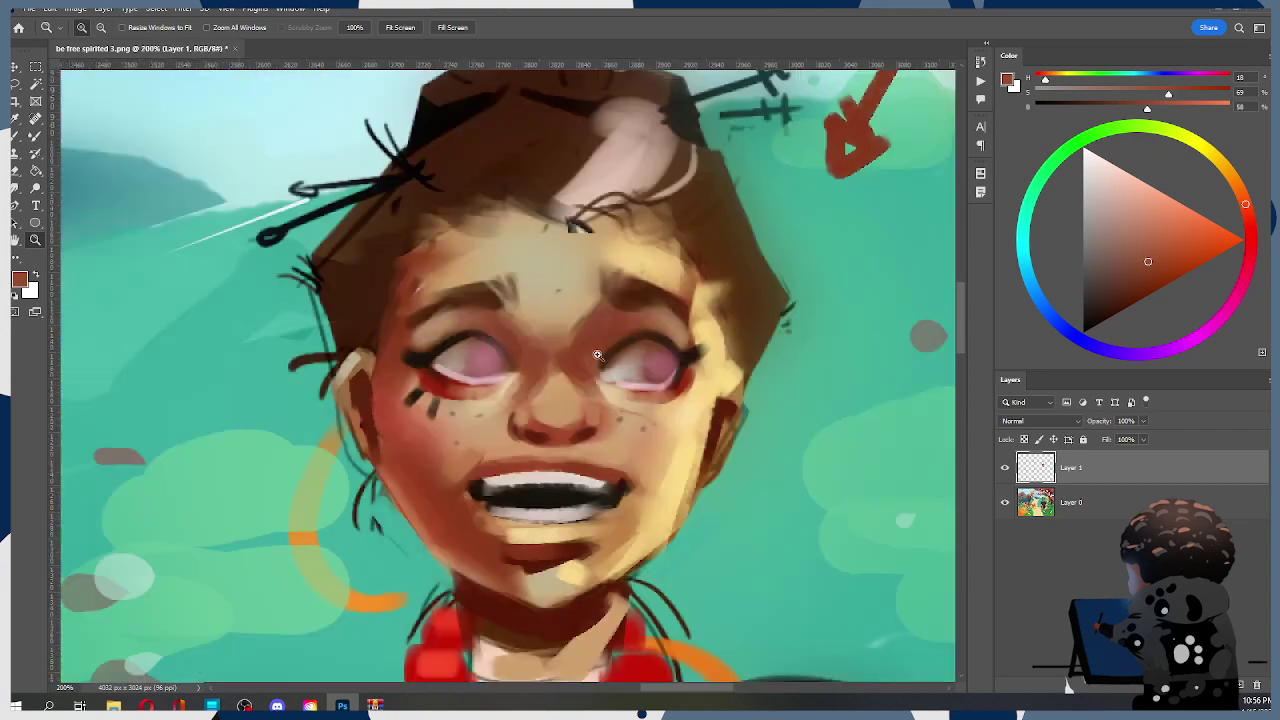
pyautogui.keyDown('alt'); pyautogui.click(570, 381); pyautogui.keyUp('alt')
pyautogui.keyDown('alt'); pyautogui.click(570, 381); pyautogui.keyUp('alt')
pyautogui.keyDown('alt'); pyautogui.click(586, 369); pyautogui.keyUp('alt')
pyautogui.click(571, 380)
pyautogui.click(586, 371)
# Sample the nose's tan (hue 30, saturation 48%, brightness 79%) and switch to a 30 px square-tipped brush
pyautogui.press('b')
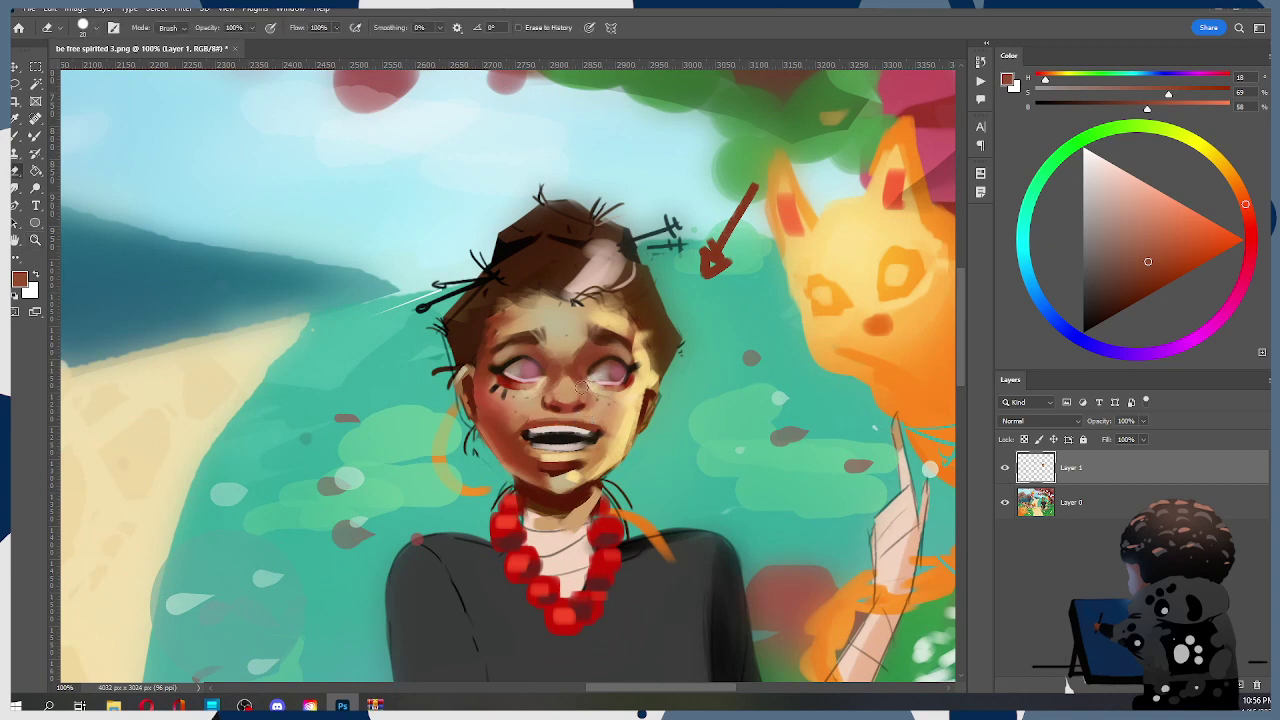
pyautogui.press('b')
pyautogui.keyDown('alt'); pyautogui.click(556, 397); pyautogui.keyUp('alt')
pyautogui.press(']')
pyautogui.press(']')
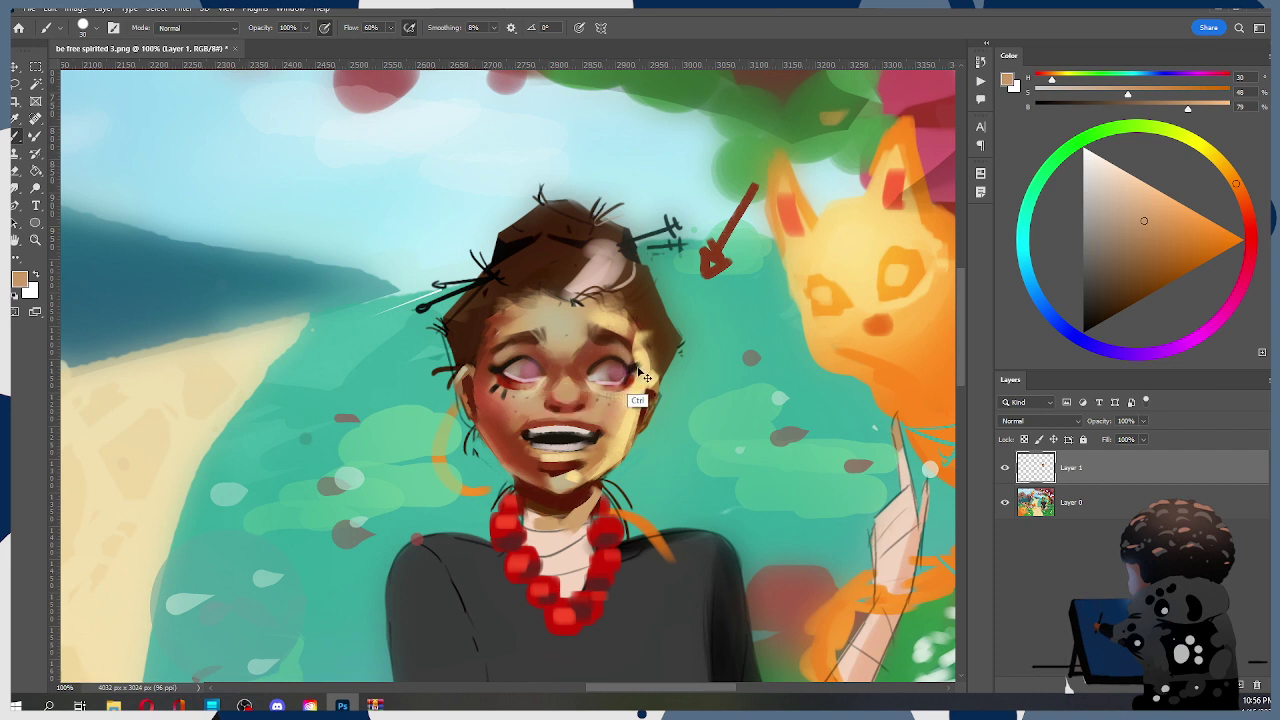
pyautogui.rightClick(548, 378)
pyautogui.doubleClick(750, 354)
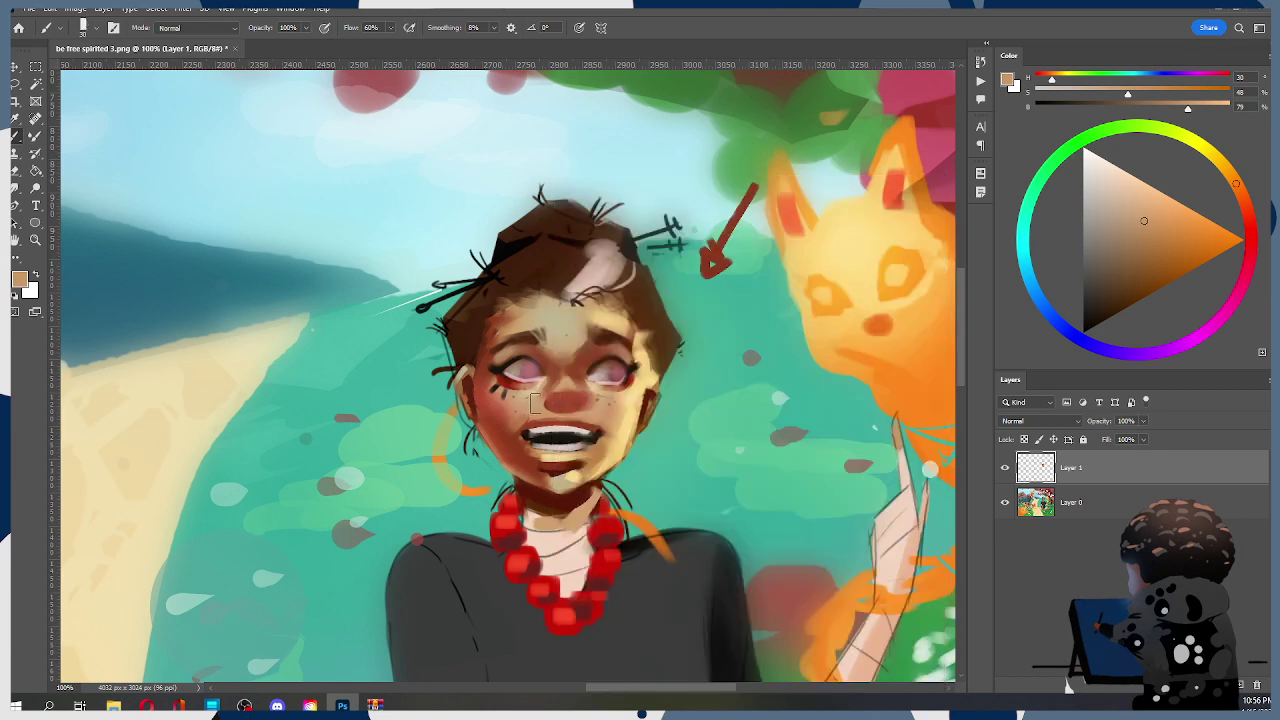
# Reshape the nose with the square brush in red (hue 13, saturation 71%, brightness 65%) and tan (31, 46%, 81%)
pyautogui.keyDown('alt'); pyautogui.click(571, 401); pyautogui.keyUp('alt')
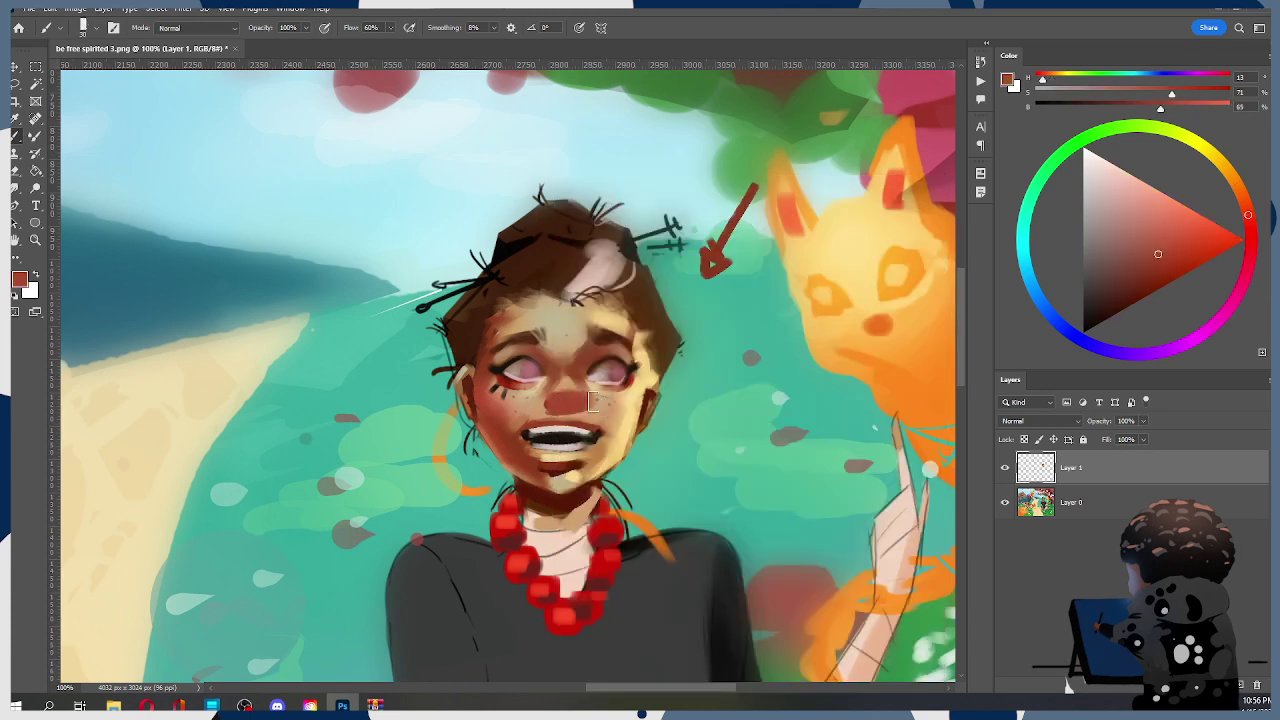
pyautogui.keyDown('alt'); pyautogui.click(556, 391); pyautogui.keyUp('alt')
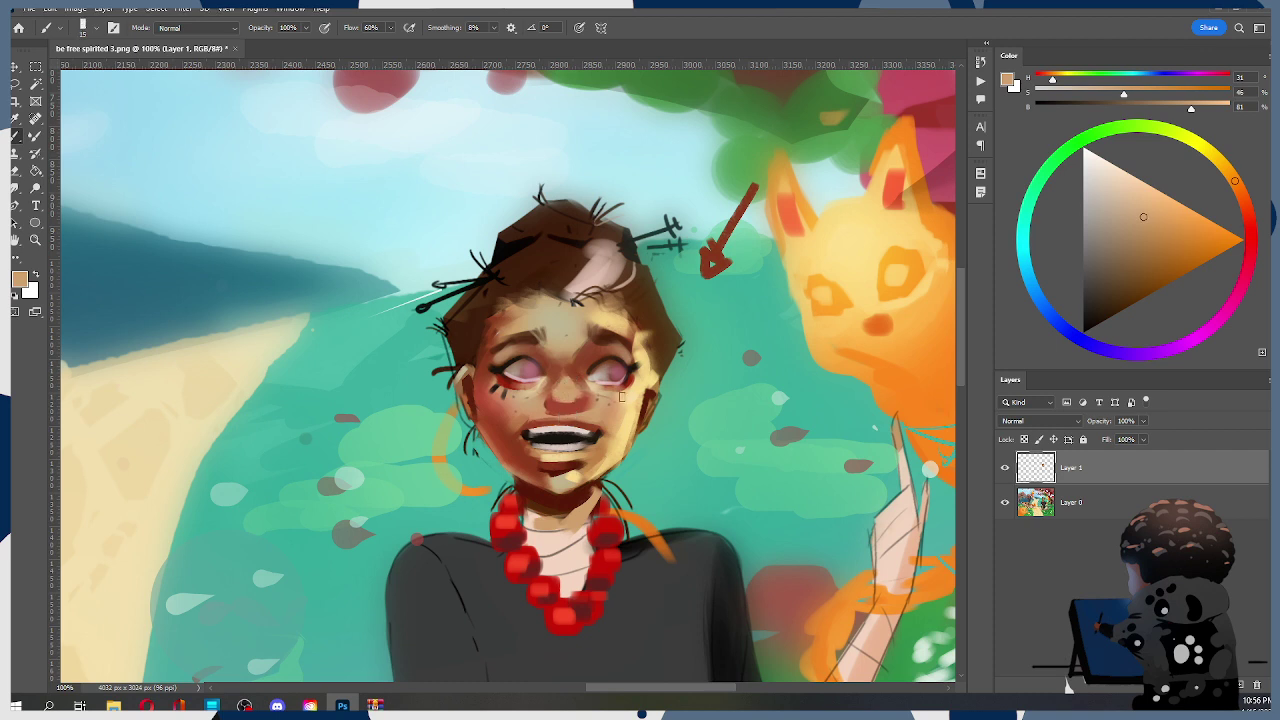
pyautogui.press('ctrl')
# Shade the nose bridge in sampled brown (hue 20, brightness 61%), highlight it in tan (30, 48%, 81%) and rework the tip in red
pyautogui.keyDown('alt'); pyautogui.click(558, 380); pyautogui.keyUp('alt')
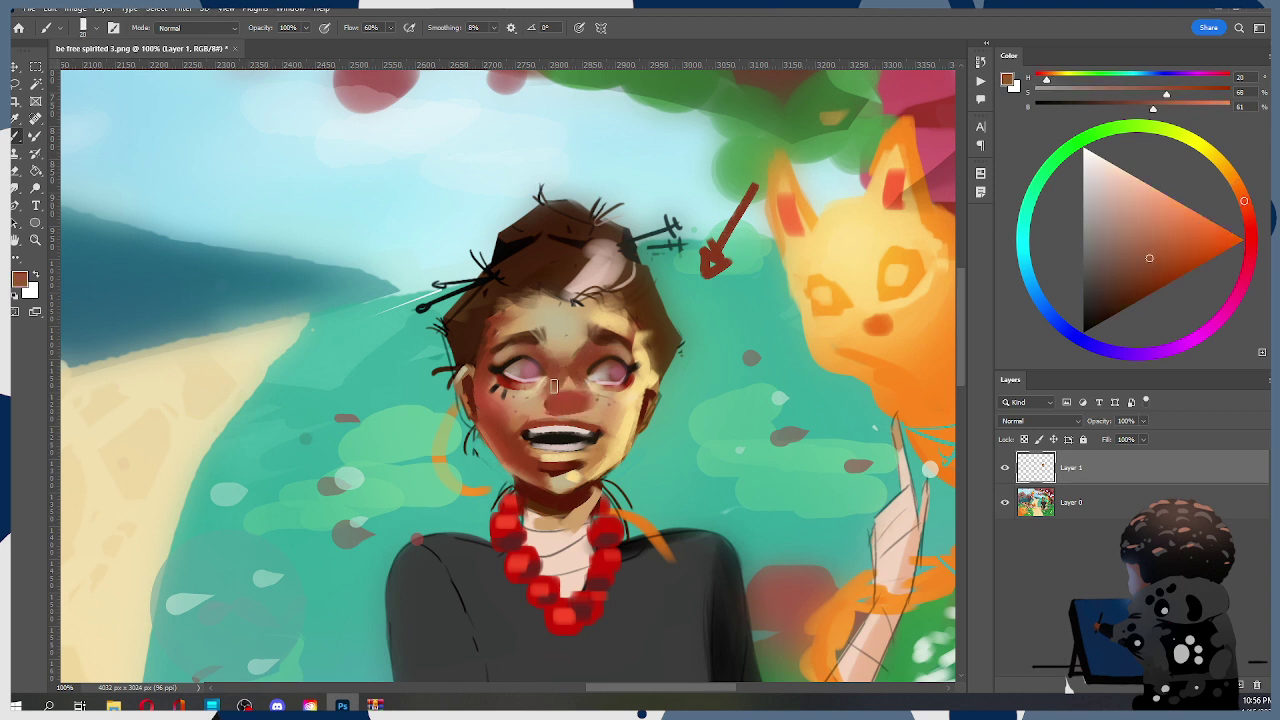
pyautogui.keyDown('alt'); pyautogui.click(571, 418); pyautogui.keyUp('alt')
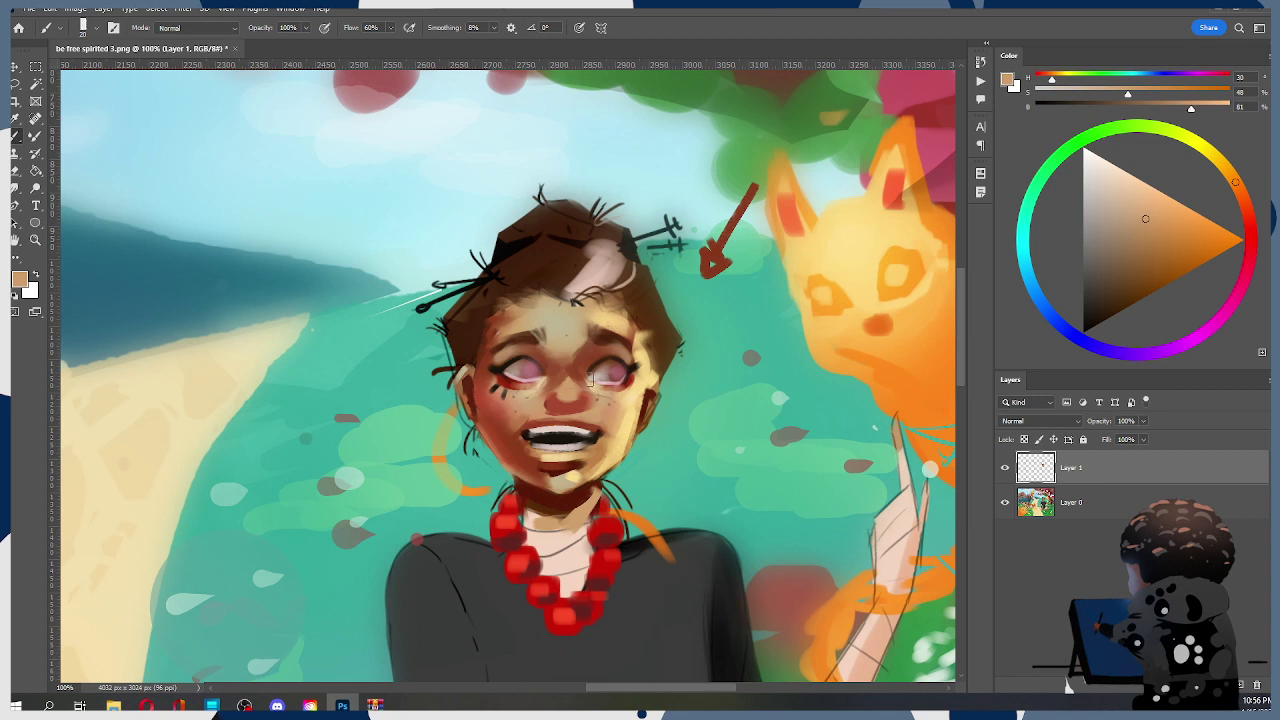
pyautogui.keyDown('alt'); pyautogui.click(575, 398); pyautogui.keyUp('alt')
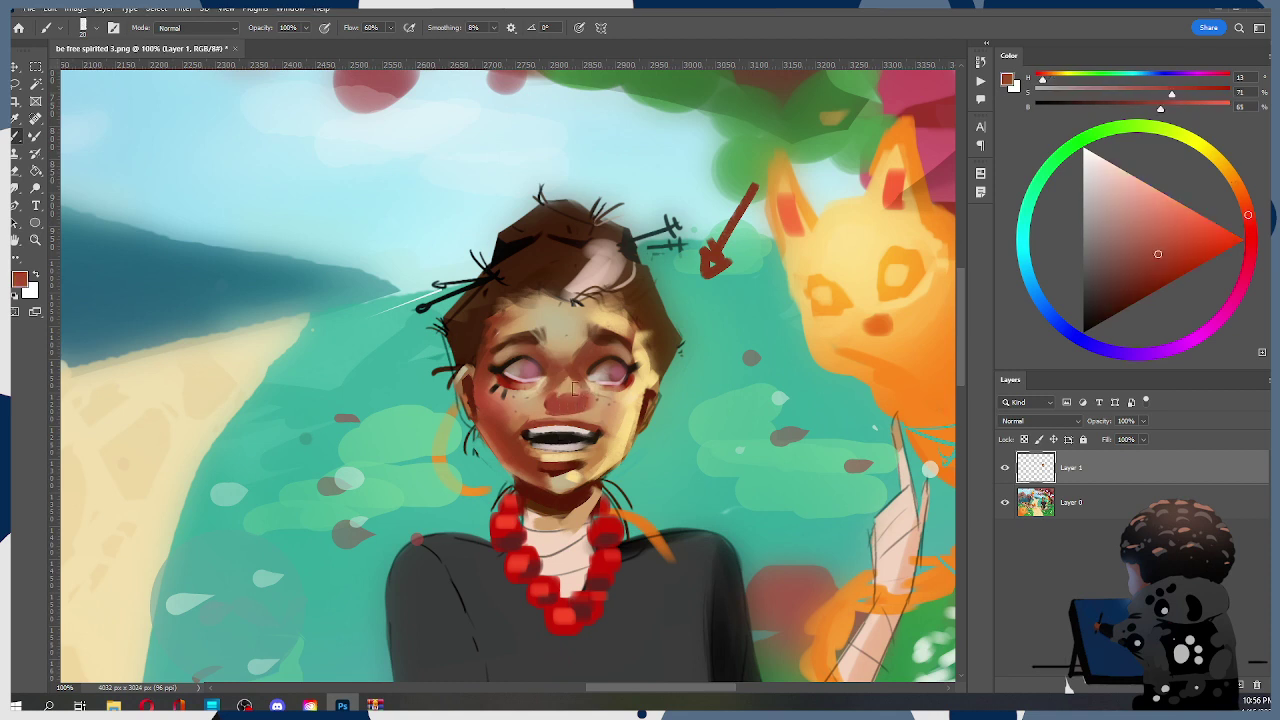
# Paint the nostrils with a 10 px brush in dark red (hue 12, saturation 92%, brightness 33%) and refine the nose in red (14, 68%, 67%)
pyautogui.keyDown('alt'); pyautogui.click(575, 422); pyautogui.keyUp('alt')
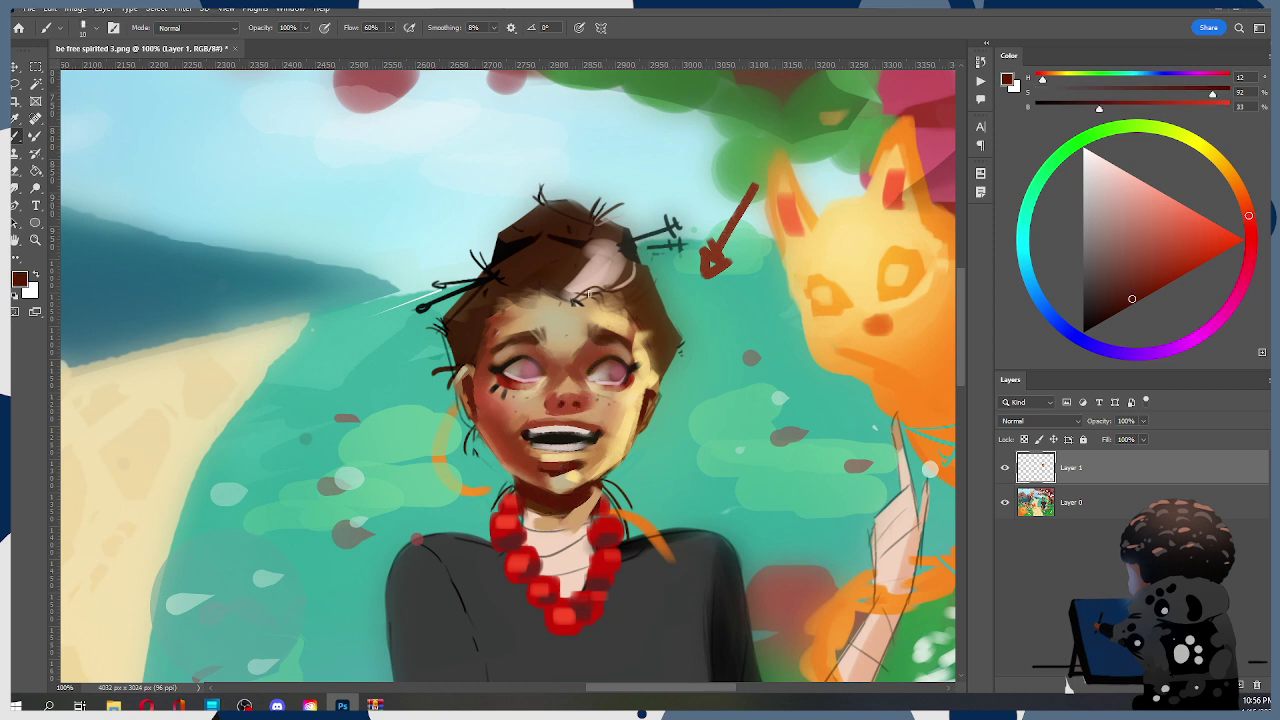
pyautogui.press('ctrl')
pyautogui.keyDown('alt'); pyautogui.click(573, 397); pyautogui.keyUp('alt')
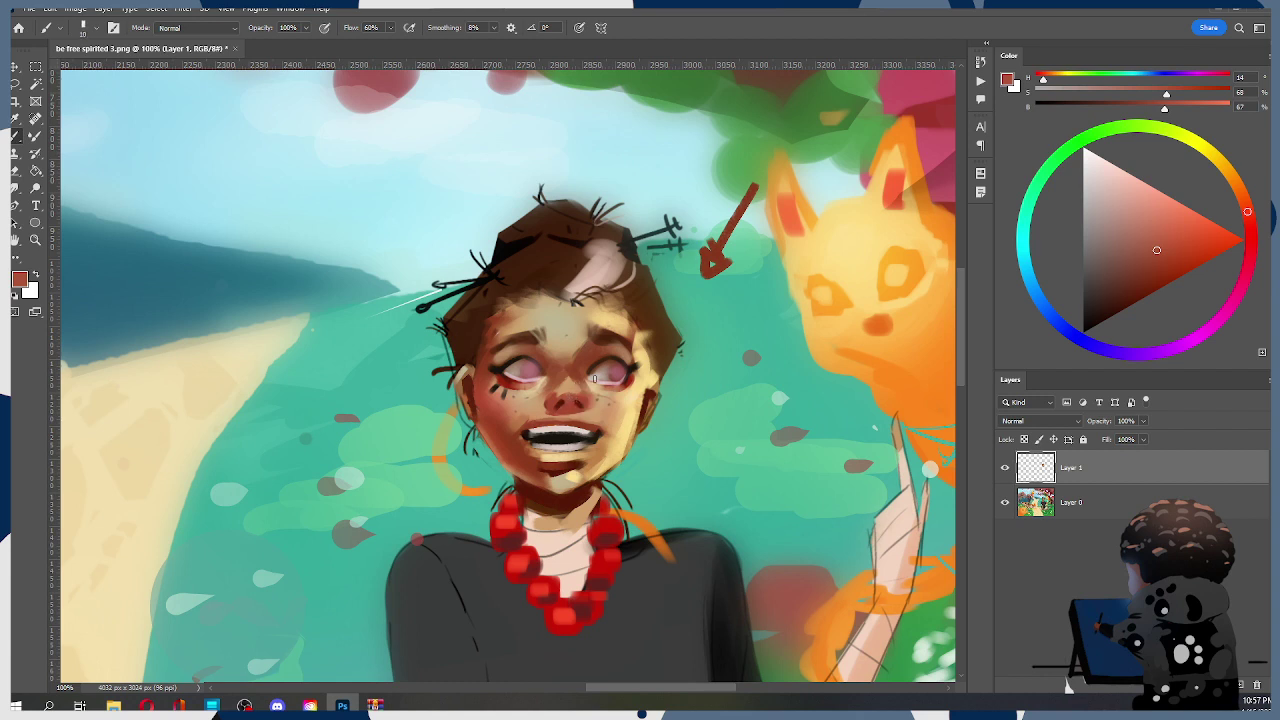
pyautogui.keyDown('alt'); pyautogui.click(563, 401); pyautogui.keyUp('alt')
pyautogui.keyDown('alt'); pyautogui.click(565, 400); pyautogui.keyUp('alt')
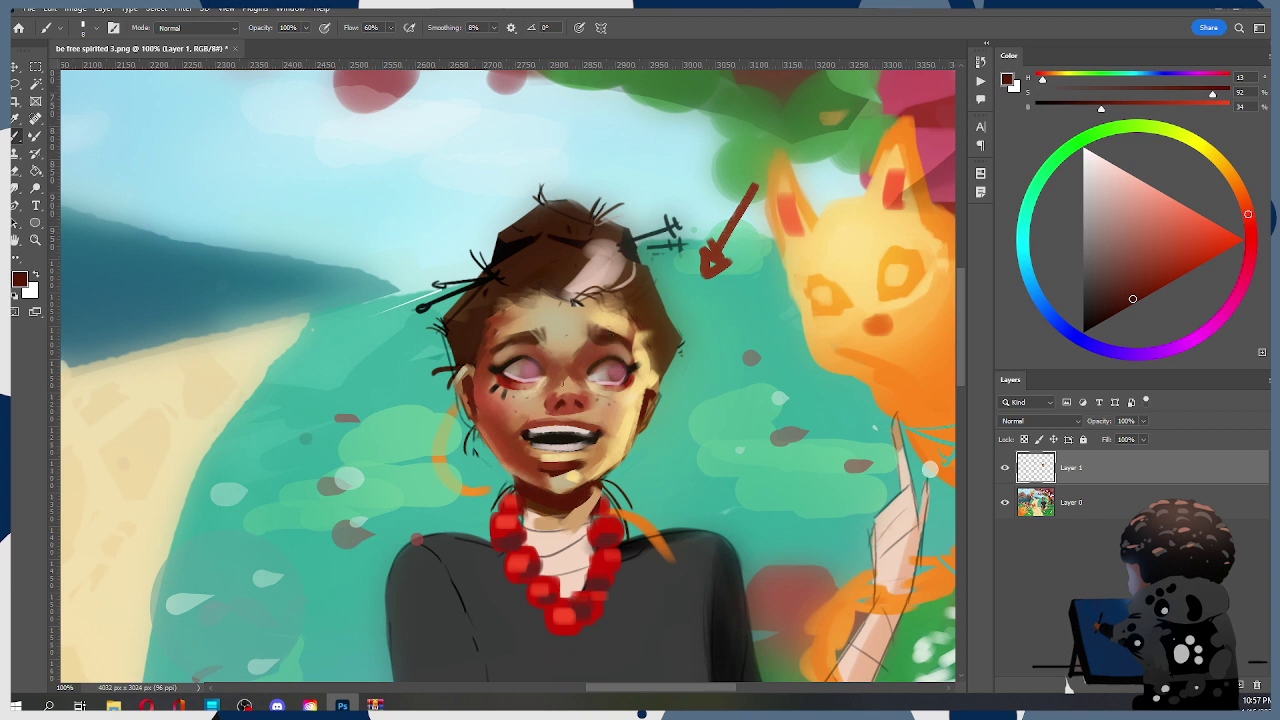
# Repaint the nose bridge in sampled tan (hue 30, saturation 48%, brightness 80%) and brown (21, 68%, 61%)
pyautogui.keyDown('alt'); pyautogui.click(563, 383); pyautogui.keyUp('alt')
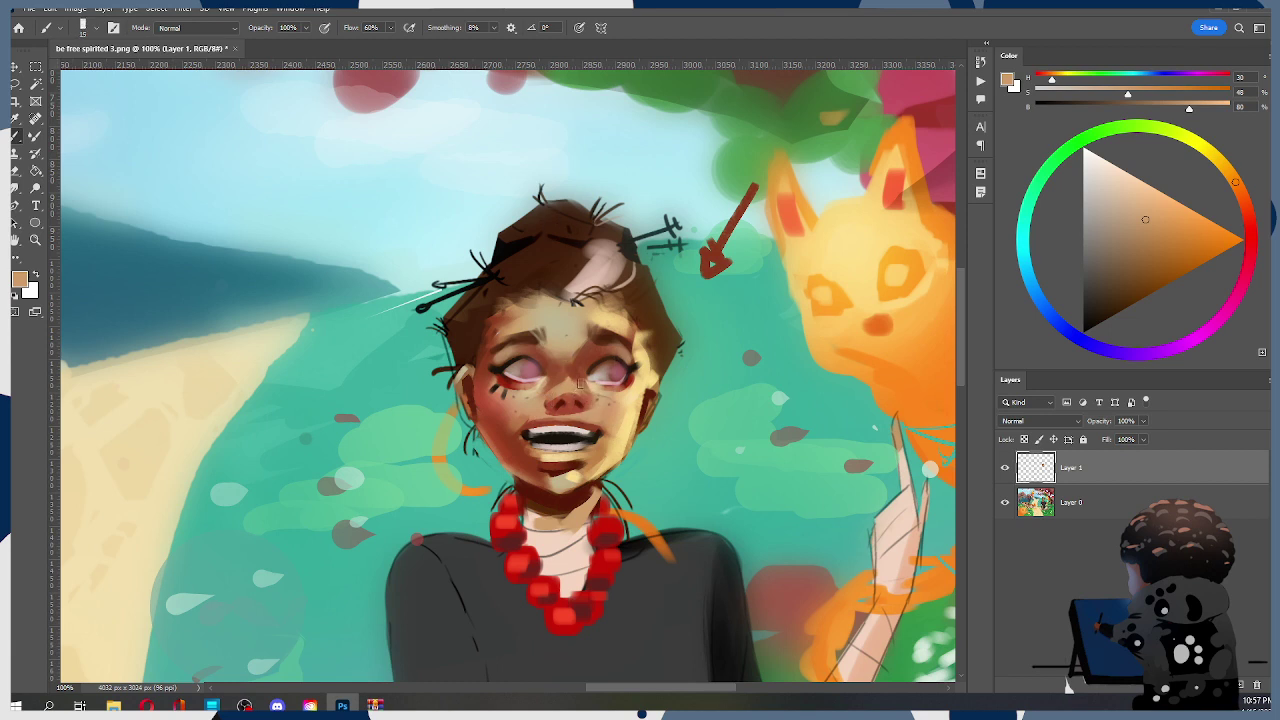
pyautogui.keyDown('alt'); pyautogui.click(560, 385); pyautogui.keyUp('alt')
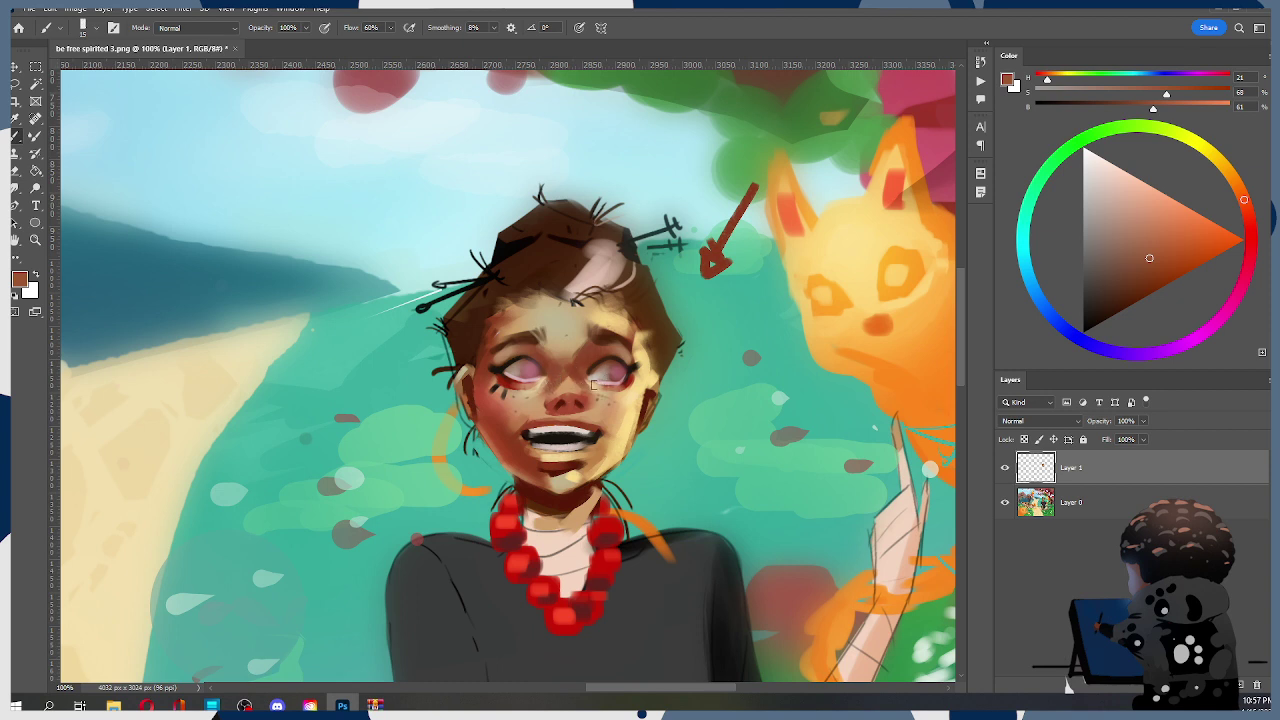
pyautogui.keyDown('alt'); pyautogui.click(573, 381); pyautogui.keyUp('alt')
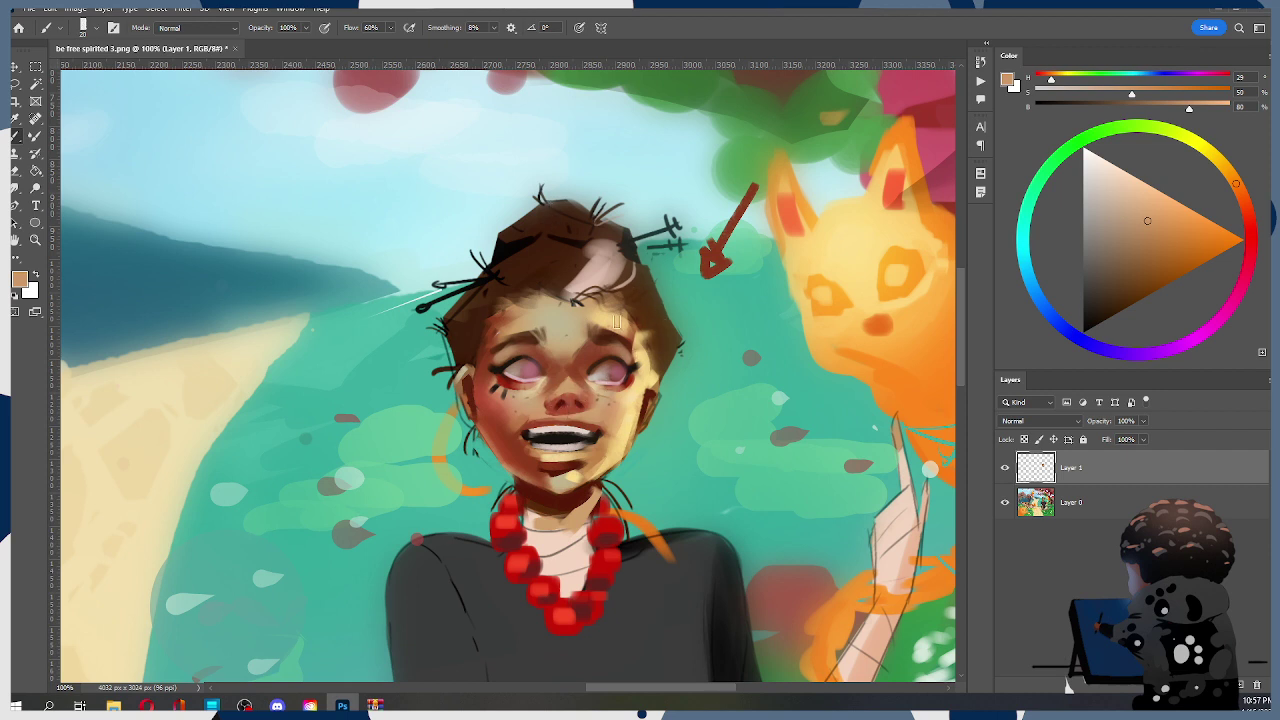
# Lasso the nose and rotate it about 5 degrees with Free Transform
pyautogui.press('l')
pyautogui.moveTo(578, 390)
pyautogui.mouseDown()
pyautogui.moveTo(600, 425)
pyautogui.moveTo(550, 427)
pyautogui.moveTo(578, 384)
pyautogui.moveTo(609, 385)
pyautogui.moveTo(562, 410)
pyautogui.moveTo(573, 401)
pyautogui.mouseUp()
pyautogui.hotkey('ctrl', 't')
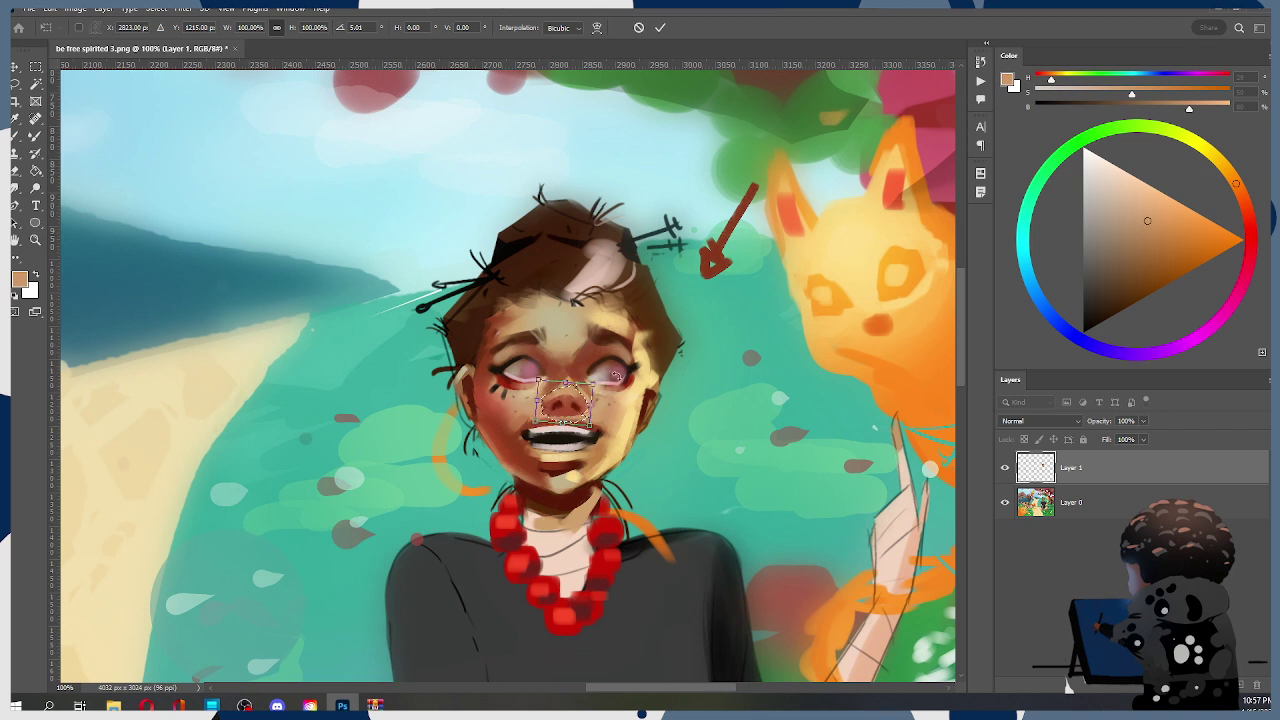
pyautogui.click(659, 30)
# Blend the nose into the surrounding skin with sampled tan (31, 47%, 80%), red-brown (17, 74%, 55%) and light tan (32, 46%, 81%)
pyautogui.press('b')
pyautogui.moveTo(582, 418); pyautogui.dragTo(566, 422)
pyautogui.keyDown('alt'); pyautogui.click(573, 382); pyautogui.keyUp('alt')
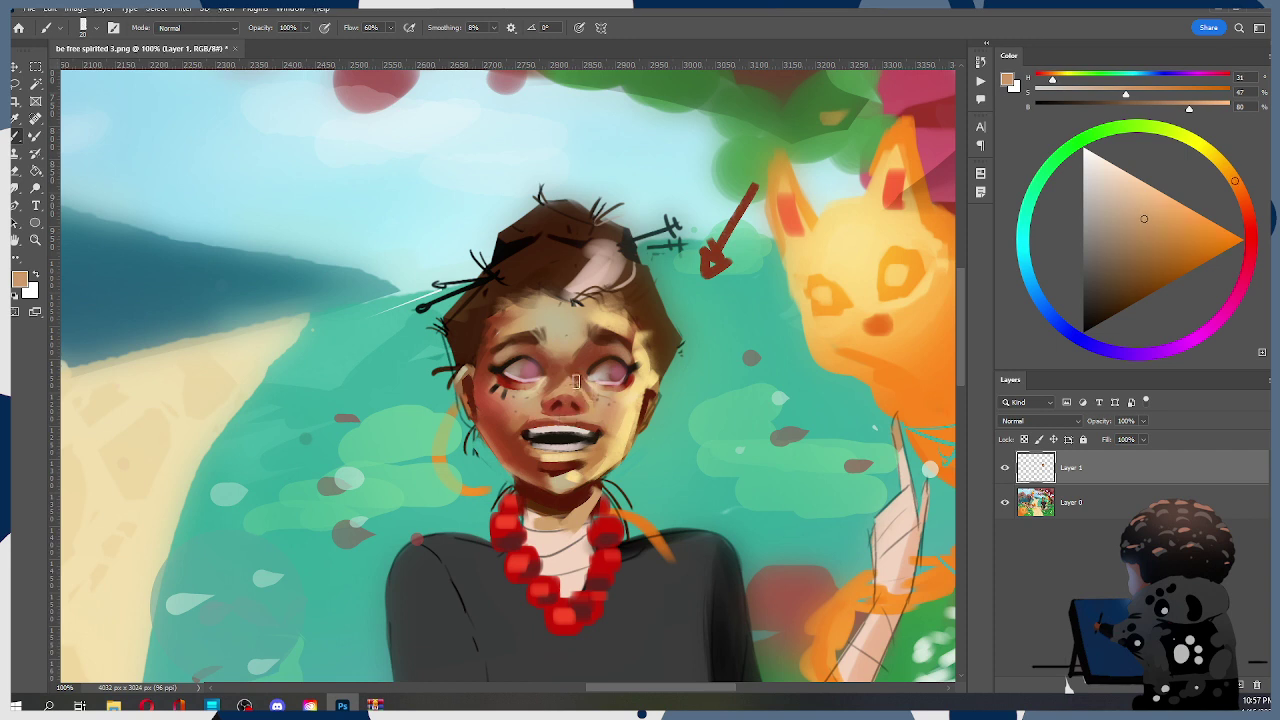
pyautogui.keyDown('alt'); pyautogui.click(580, 386); pyautogui.keyUp('alt')
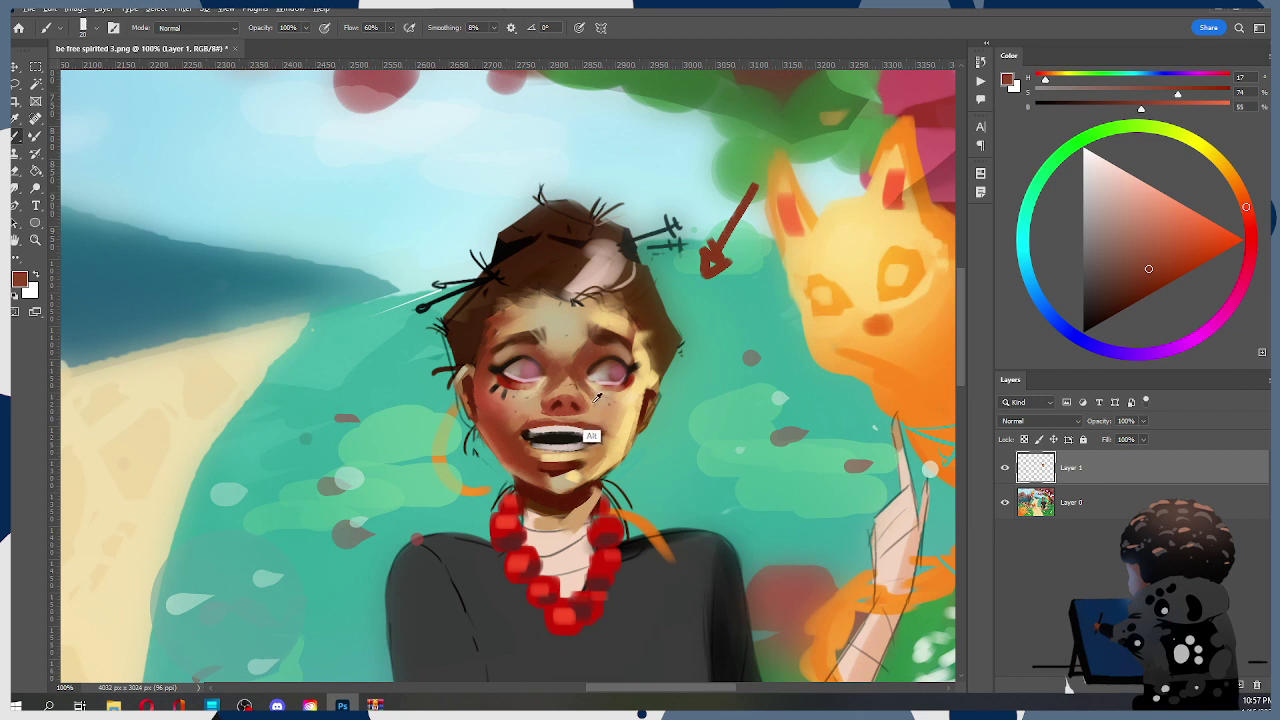
pyautogui.keyDown('alt'); pyautogui.click(596, 398); pyautogui.keyUp('alt')
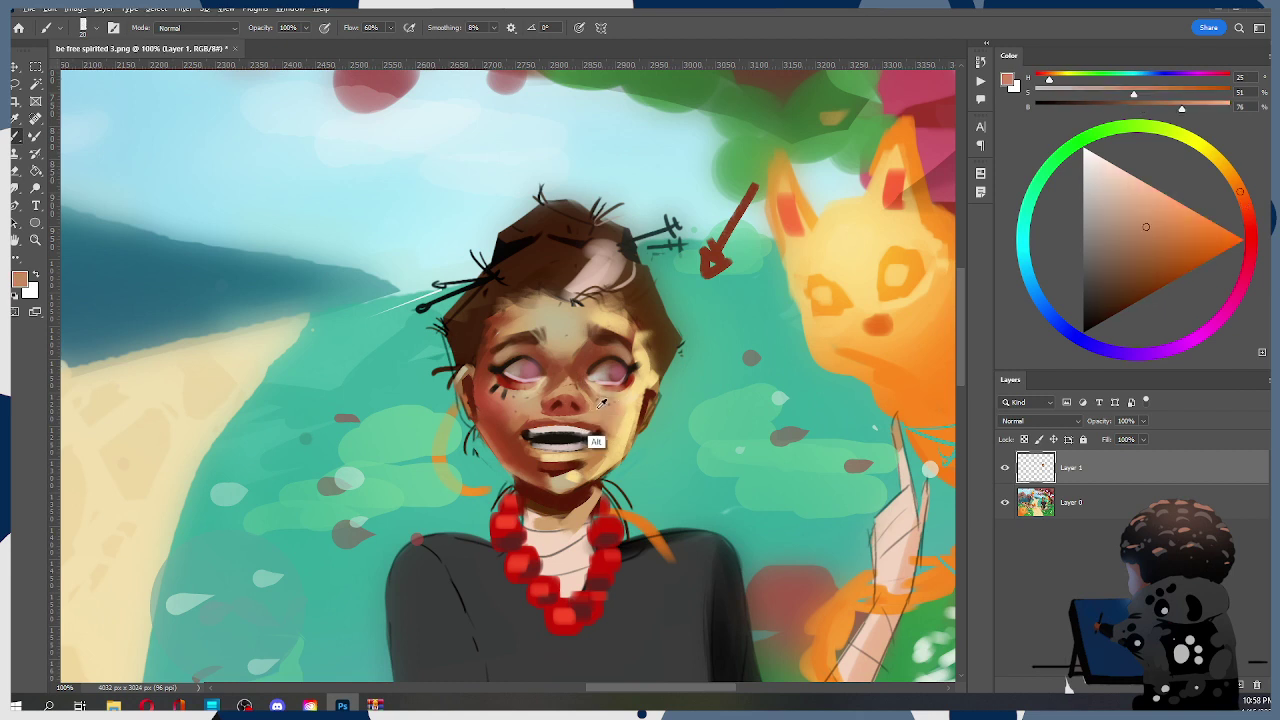
pyautogui.keyDown('alt'); pyautogui.click(602, 402); pyautogui.keyUp('alt')
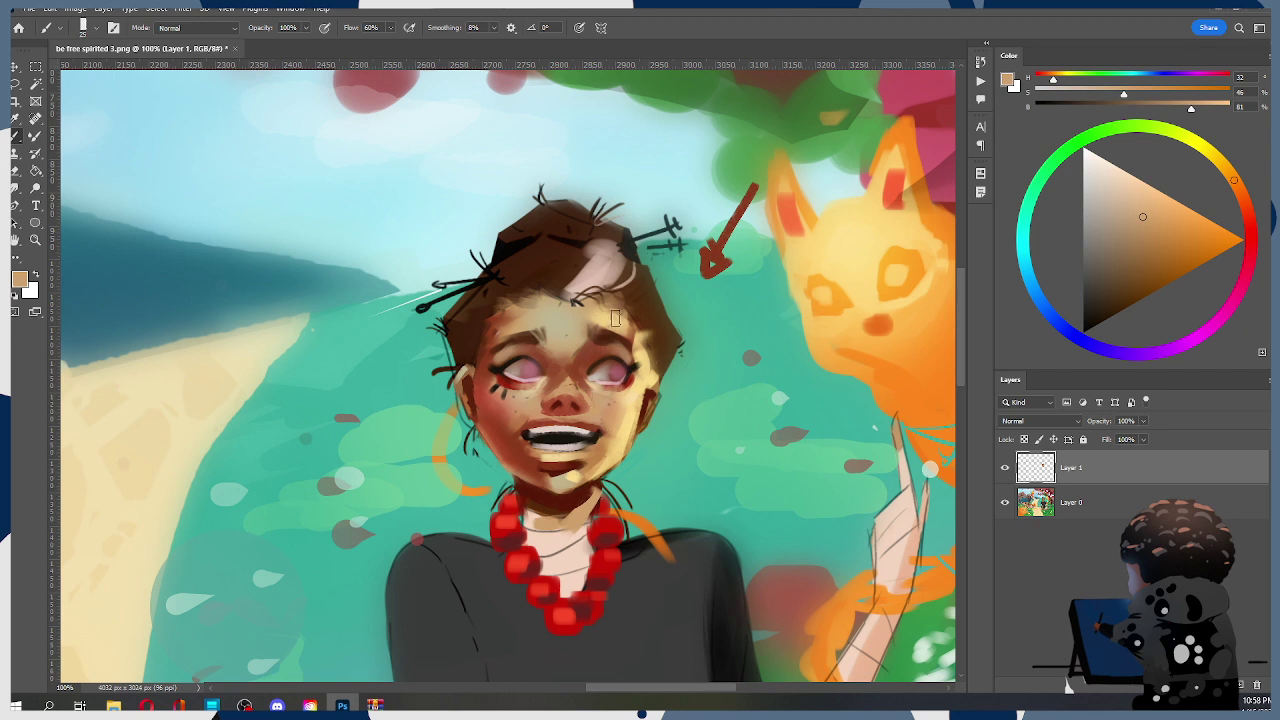
# Refine the nose bridge with a 15 px brush in tan (29, 50%, 80%) and a 20 px brush in brown (21, 67%, 61%)
pyautogui.press('[')
pyautogui.keyDown('alt'); pyautogui.click(572, 391); pyautogui.keyUp('alt')
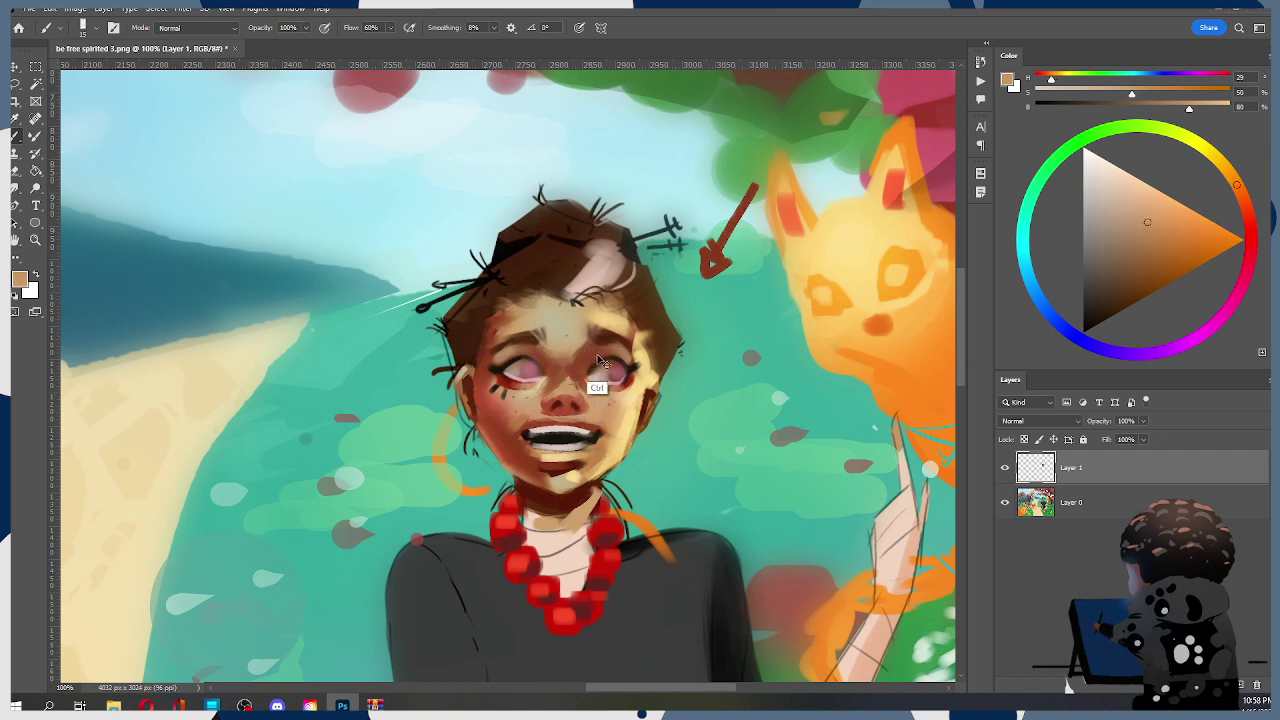
pyautogui.keyDown('alt'); pyautogui.click(574, 382); pyautogui.keyUp('alt')
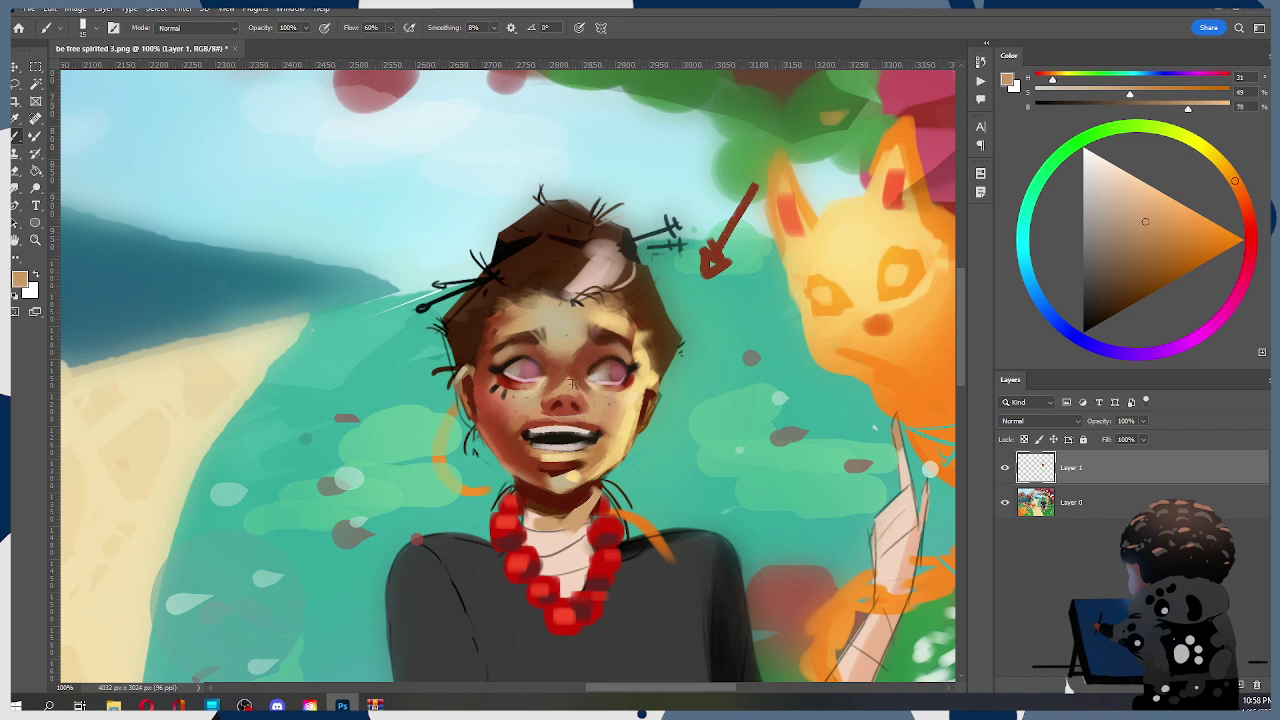
pyautogui.press('alt')
pyautogui.keyDown('alt'); pyautogui.click(574, 379); pyautogui.keyUp('alt')
pyautogui.keyDown('alt'); pyautogui.click(563, 369); pyautogui.keyUp('alt')
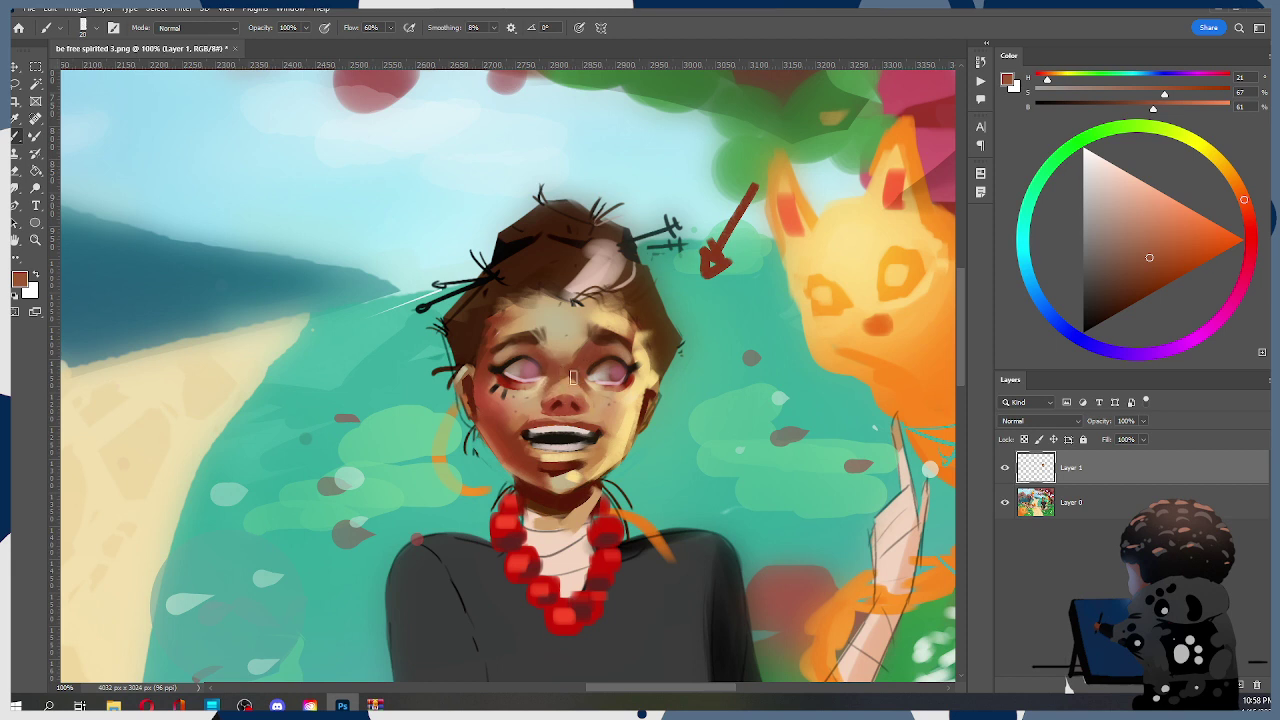
# Highlight the nose bridge in tan (30, 48%, 80%) and soften the nostril's edge with a 10 px brush in sampled orange-brown (saturation 61%, brightness 73%)
pyautogui.keyDown('alt'); pyautogui.click(576, 378); pyautogui.keyUp('alt')
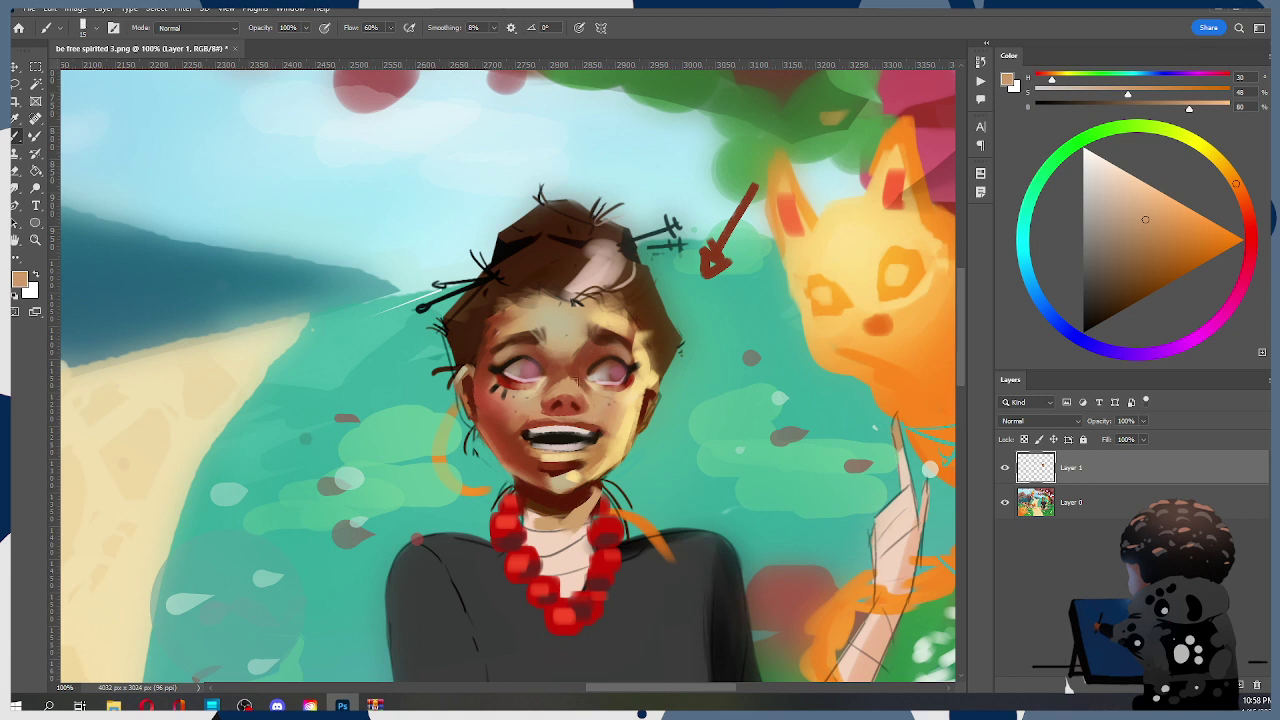
pyautogui.keyDown('alt'); pyautogui.click(577, 372); pyautogui.keyUp('alt')
pyautogui.keyDown('alt'); pyautogui.click(574, 388); pyautogui.keyUp('alt')
pyautogui.keyDown('alt'); pyautogui.click(587, 403); pyautogui.keyUp('alt')
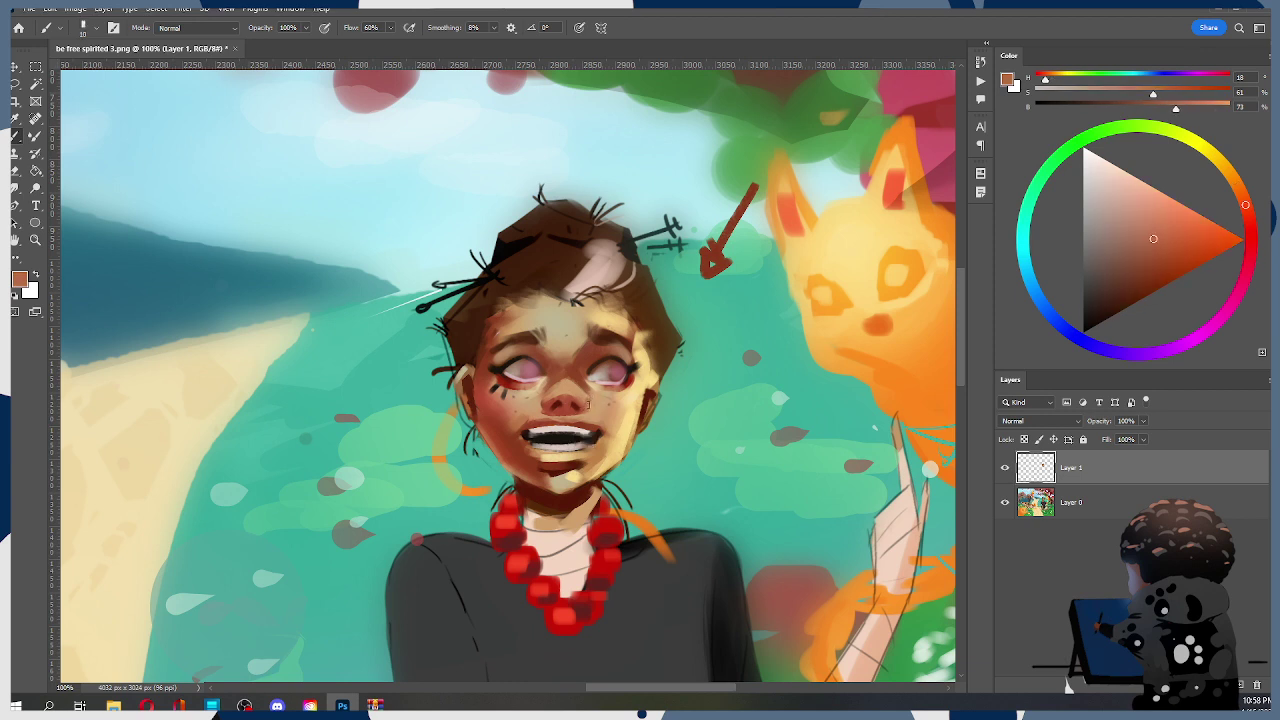
pyautogui.press('ctrl')
pyautogui.keyDown('alt'); pyautogui.click(560, 388); pyautogui.keyUp('alt')
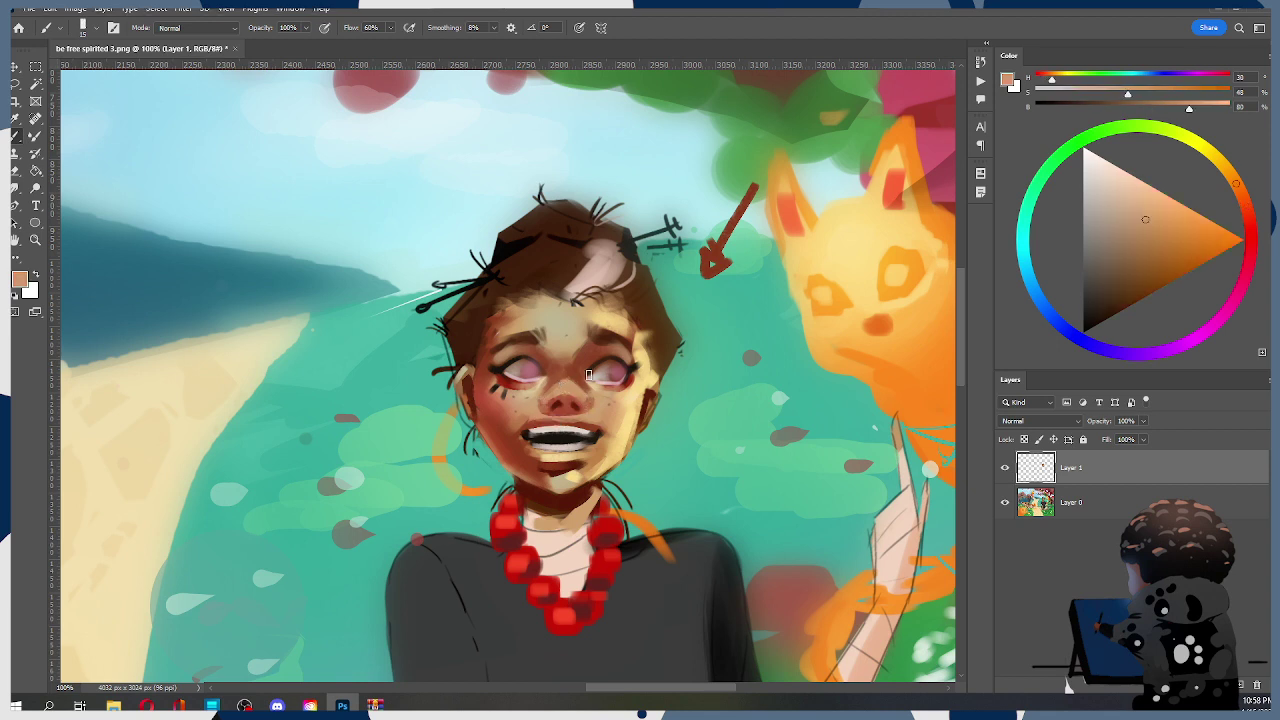
# Redefine the nostrils in dark red (13, 91%, 35%) and touch up the nose around them in tan (29, 49%, 80%)
pyautogui.keyDown('alt'); pyautogui.click(540, 403); pyautogui.keyUp('alt')
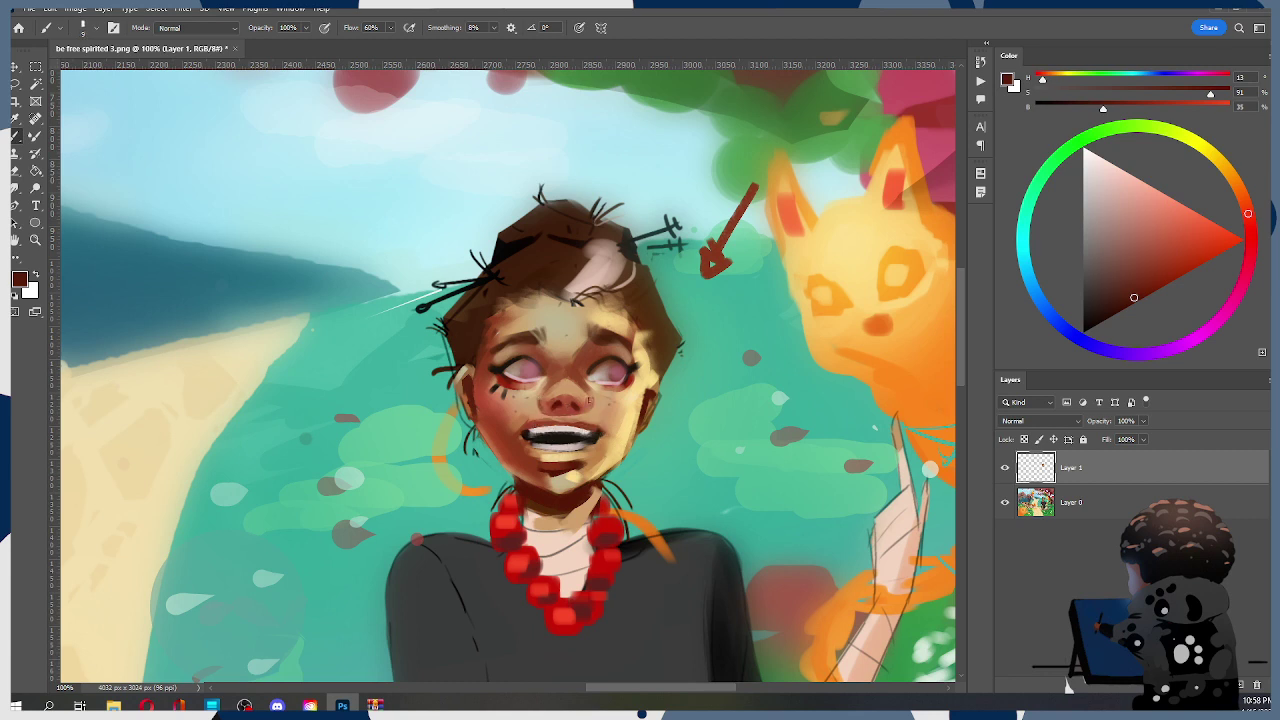
pyautogui.click(586, 403)
pyautogui.keyDown('alt'); pyautogui.click(582, 395); pyautogui.keyUp('alt')
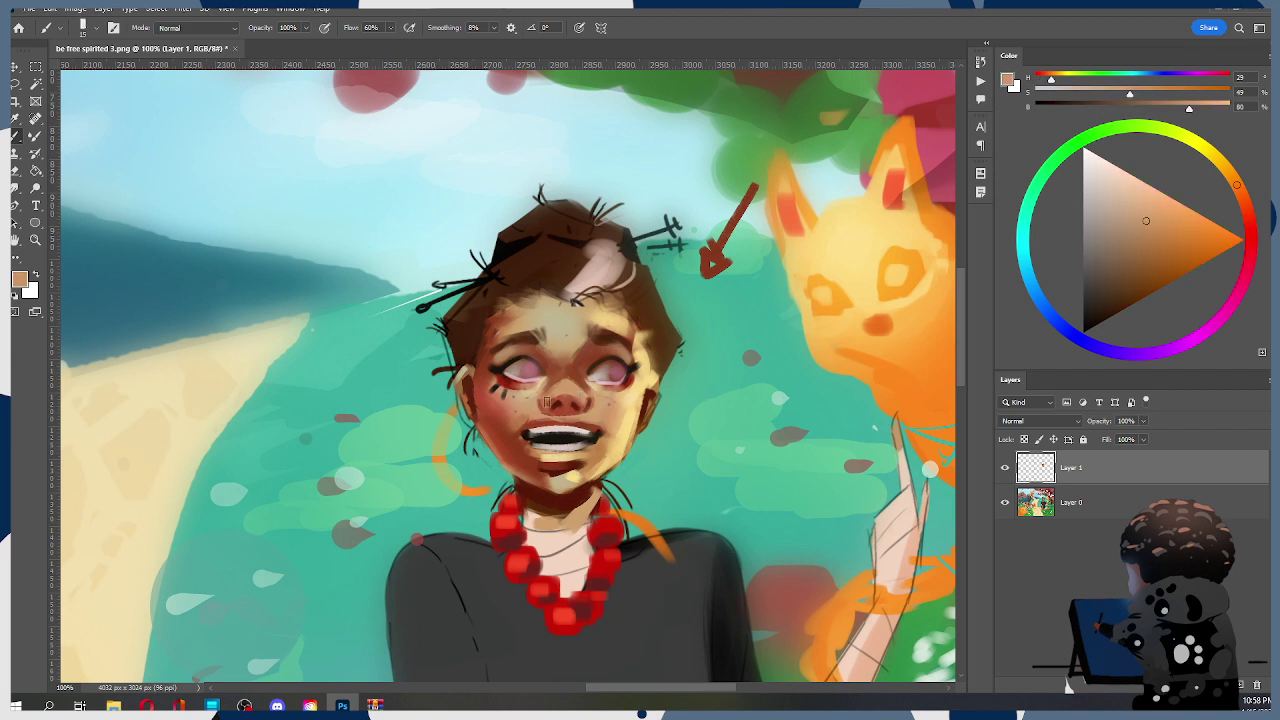
pyautogui.keyDown('alt'); pyautogui.click(543, 401); pyautogui.keyUp('alt')
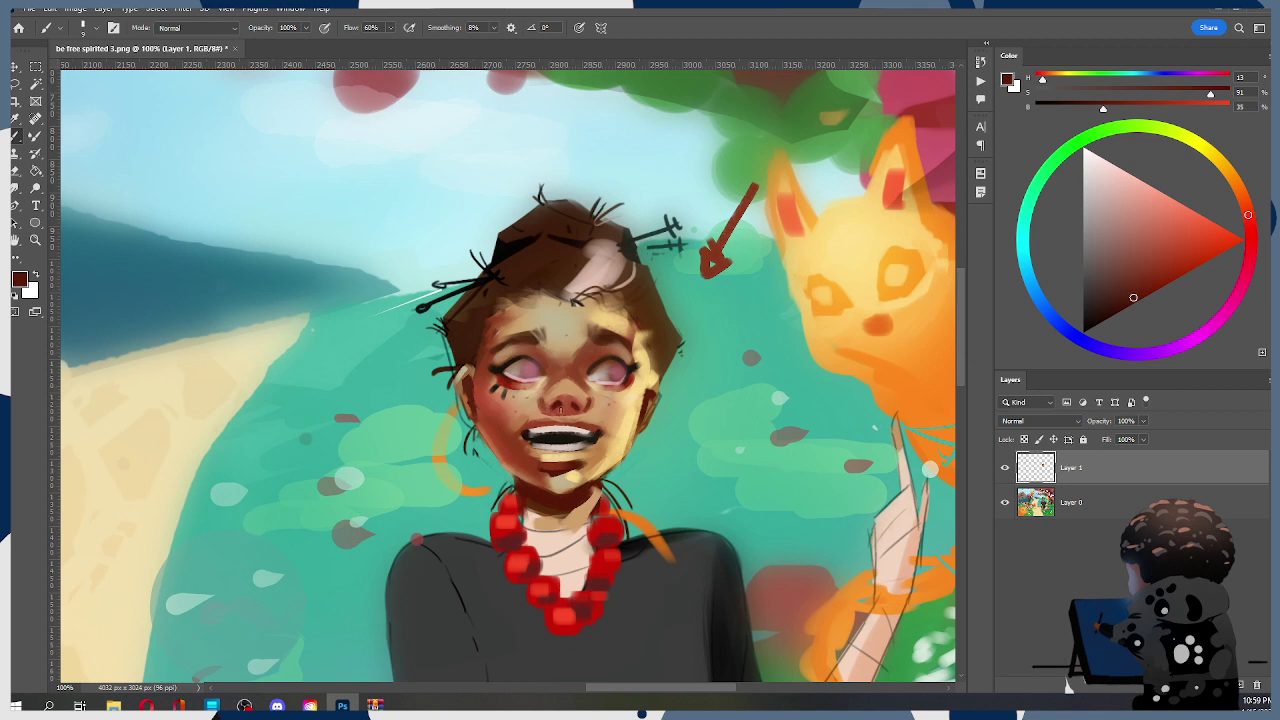
pyautogui.keyDown('alt'); pyautogui.click(538, 404); pyautogui.keyUp('alt')
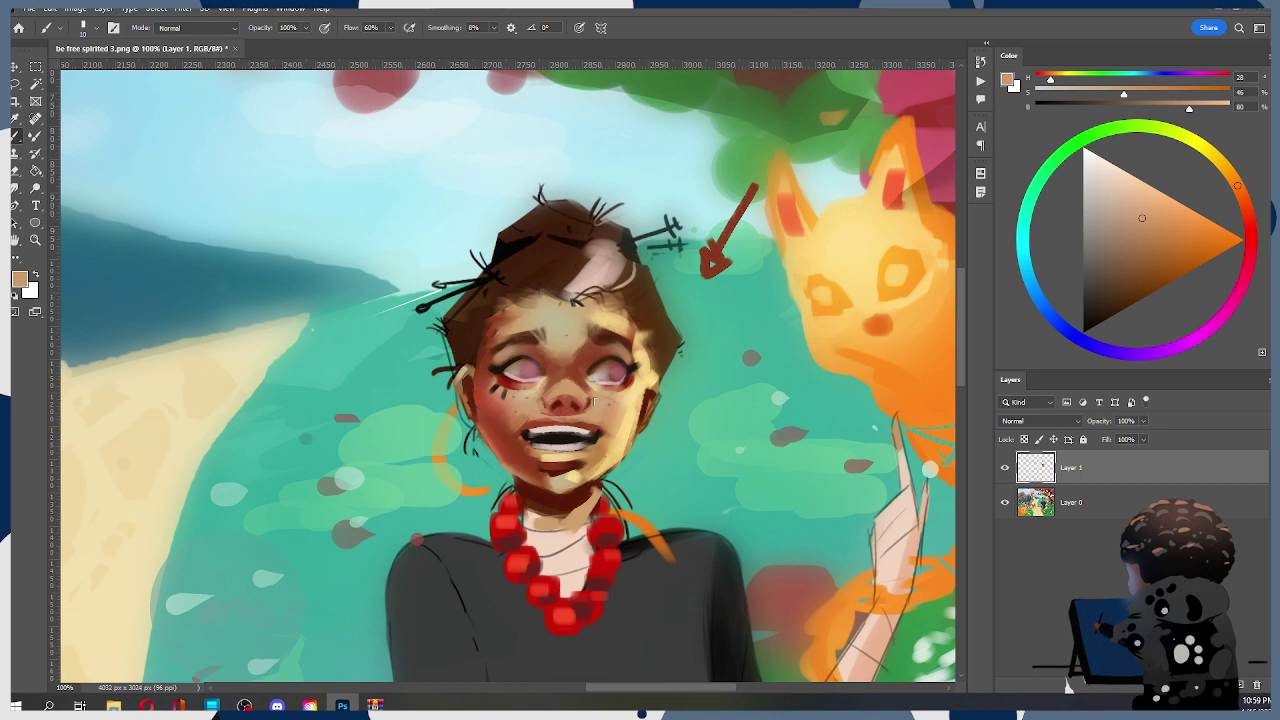
# Rework the nose at 50% zoom in light tan (32, 45%, 81%) and sampled brown (20, 70%, 58%), reducing the brush to 20 px
pyautogui.press('z')
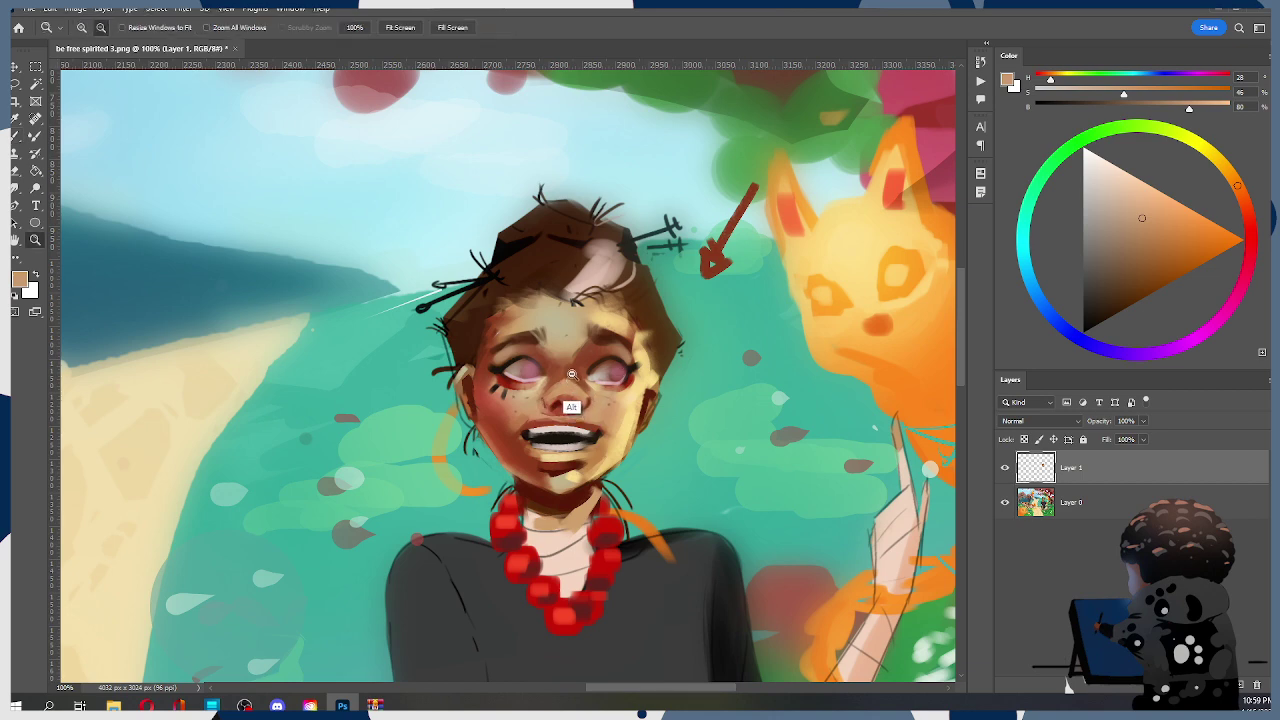
pyautogui.keyDown('alt'); pyautogui.click(574, 375); pyautogui.keyUp('alt')
pyautogui.keyDown('alt'); pyautogui.click(574, 375); pyautogui.keyUp('alt')
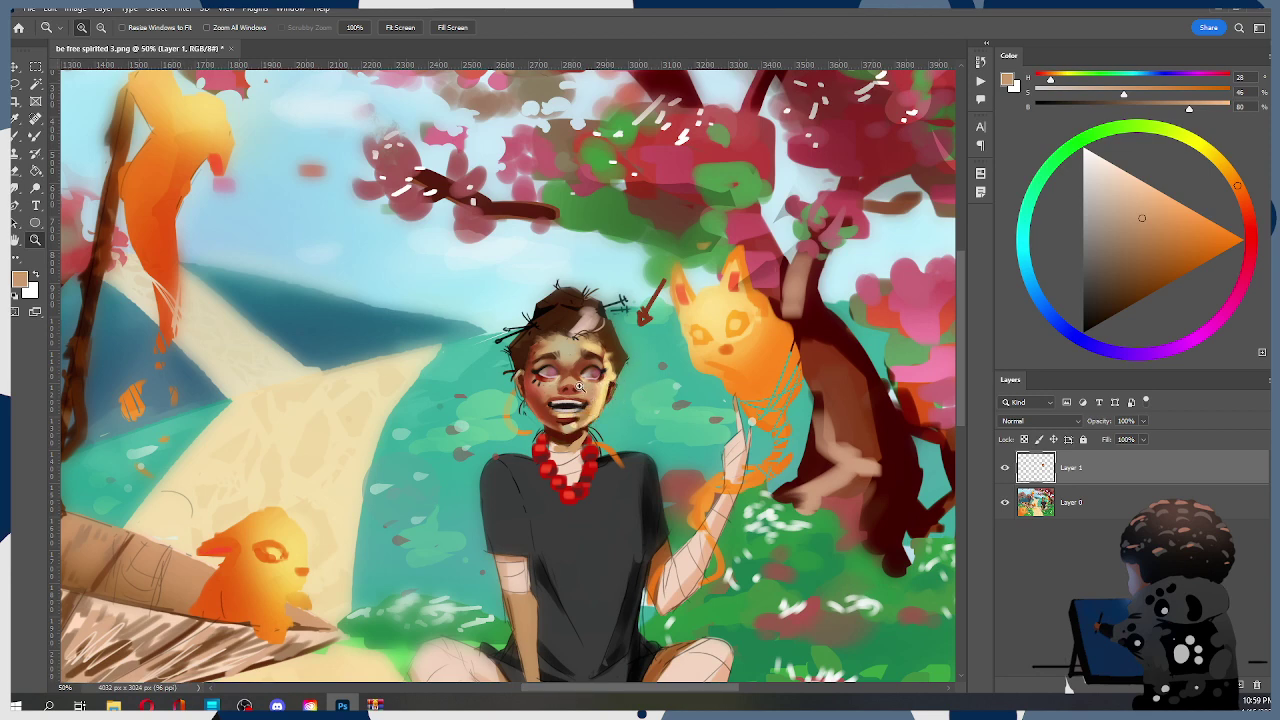
pyautogui.press('b')
pyautogui.keyDown('alt'); pyautogui.click(588, 424); pyautogui.keyUp('alt')
pyautogui.press('[')
pyautogui.press('[')
pyautogui.press('[')
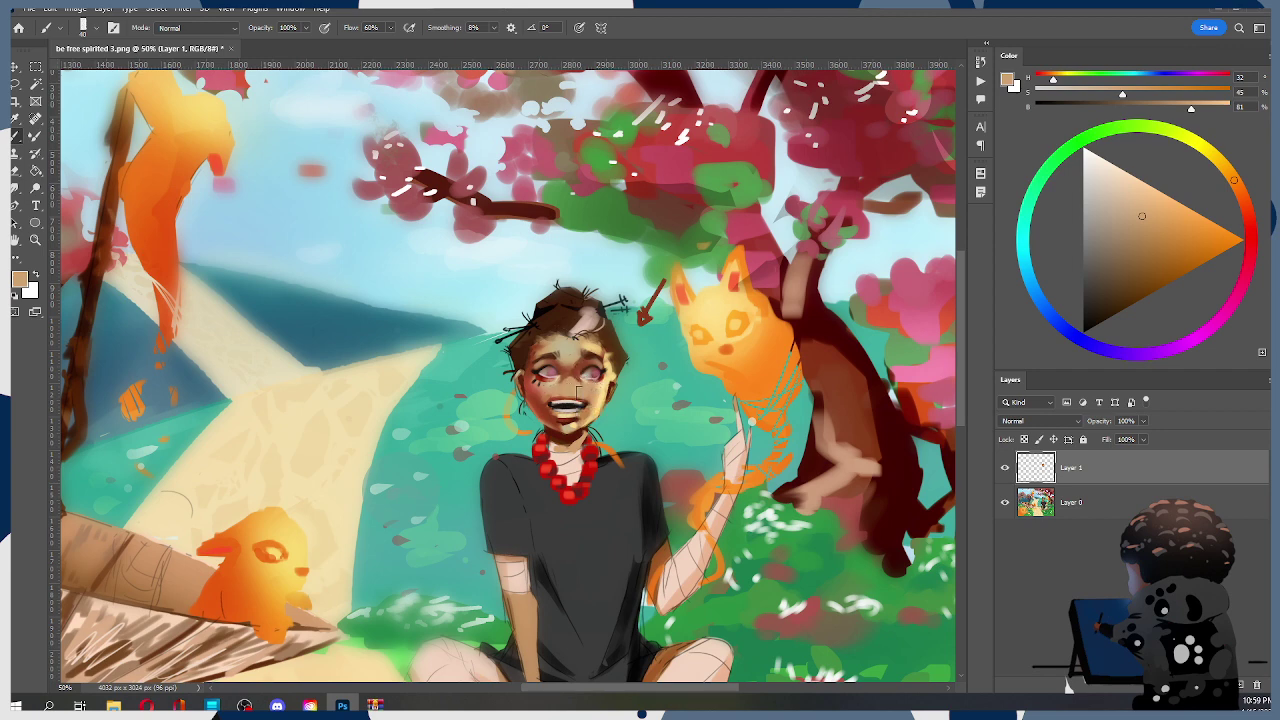
pyautogui.keyDown('alt'); pyautogui.click(578, 372); pyautogui.keyUp('alt')
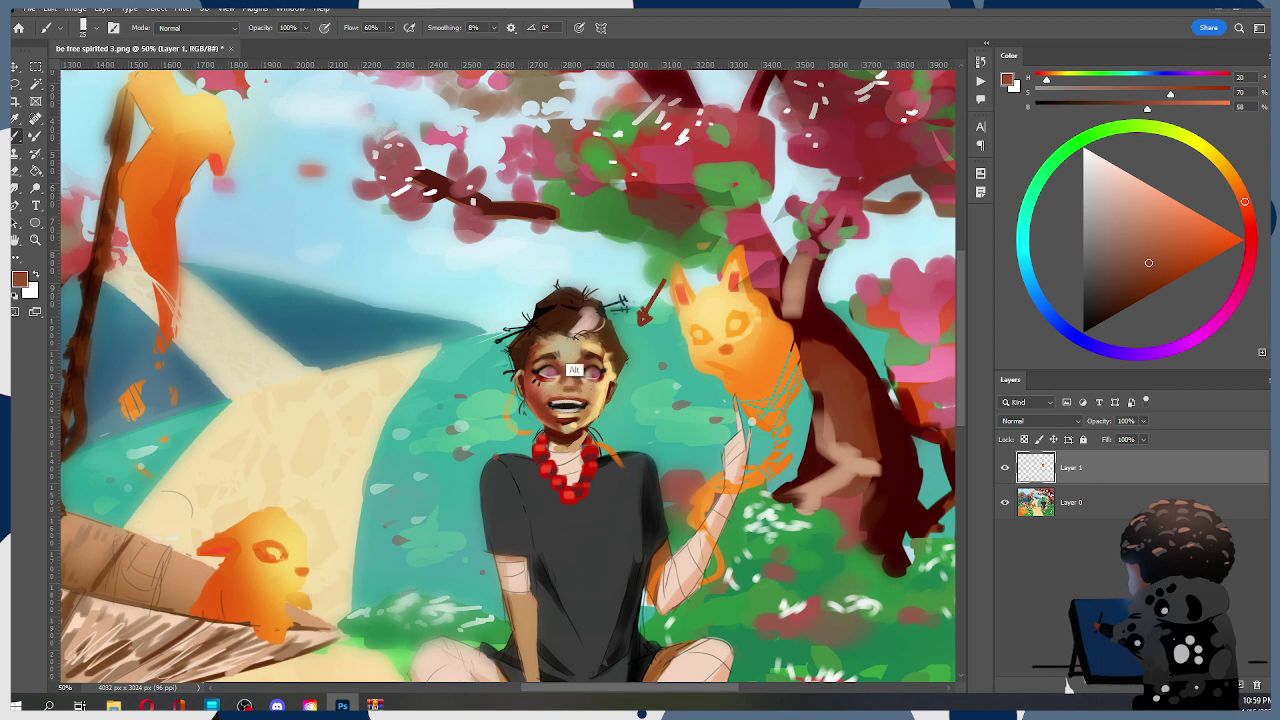
pyautogui.keyDown('alt'); pyautogui.click(572, 372); pyautogui.keyUp('alt')
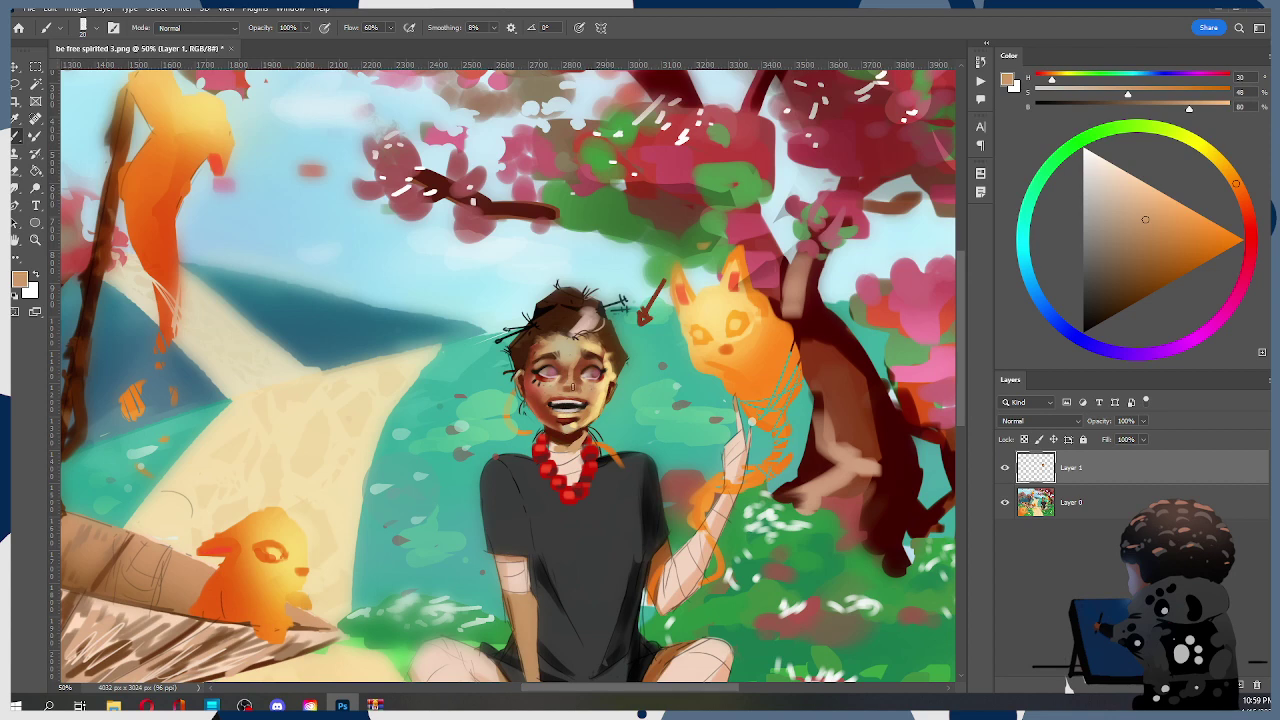
pyautogui.keyDown('alt'); pyautogui.click(567, 389); pyautogui.keyUp('alt')
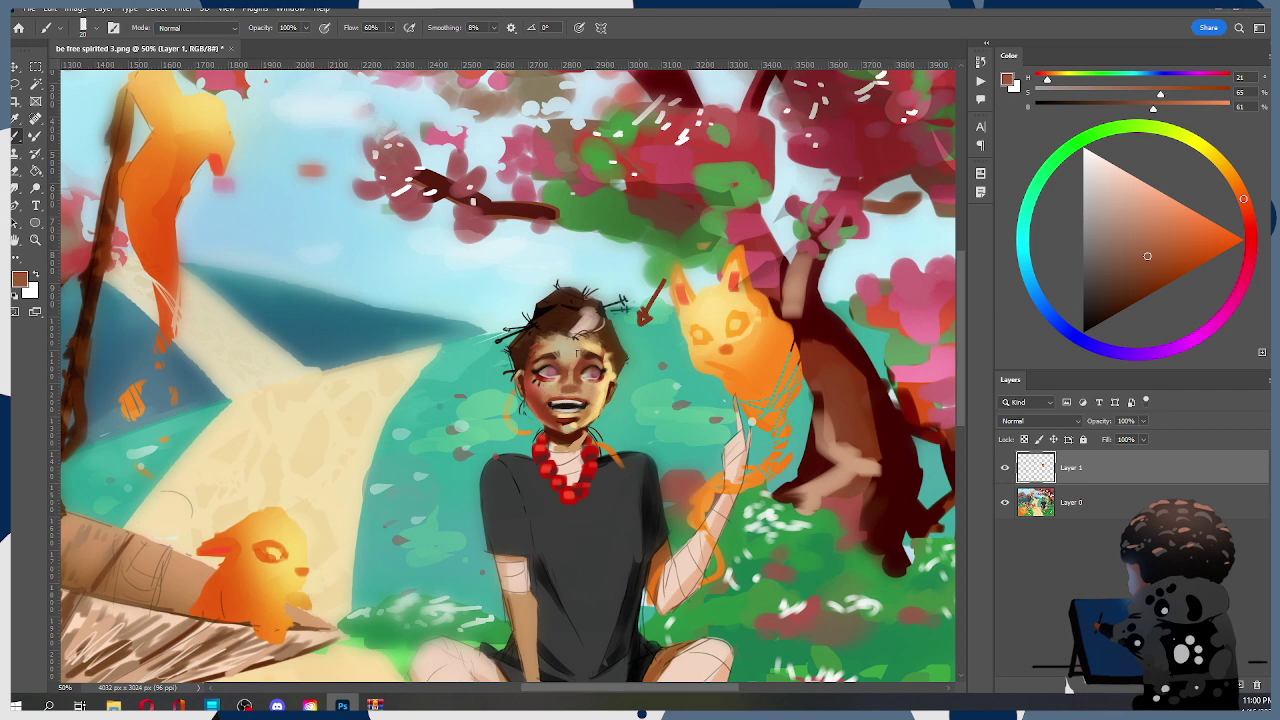
# Highlight the nose in tan (28, 50%, 78%) and paint its nostrils with a 10 px brush in dark red (12, 92%, 33%)
pyautogui.press('z')
pyautogui.click(581, 376)
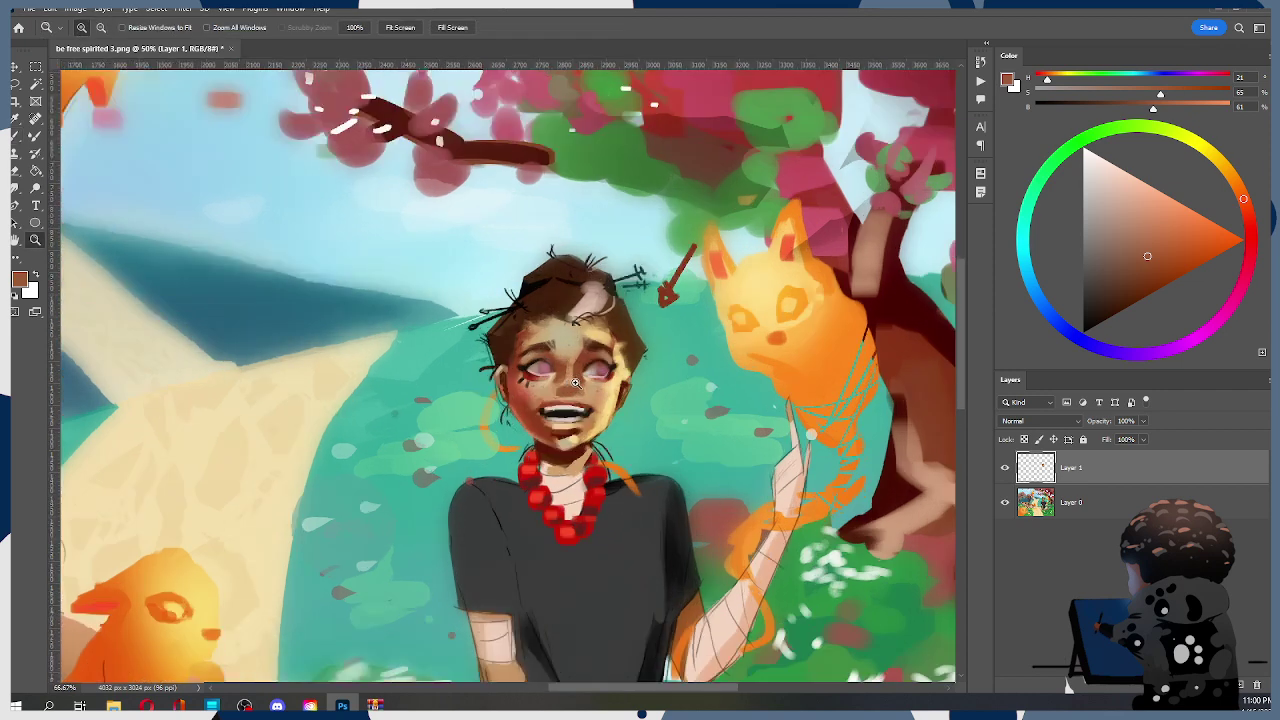
pyautogui.press('b')
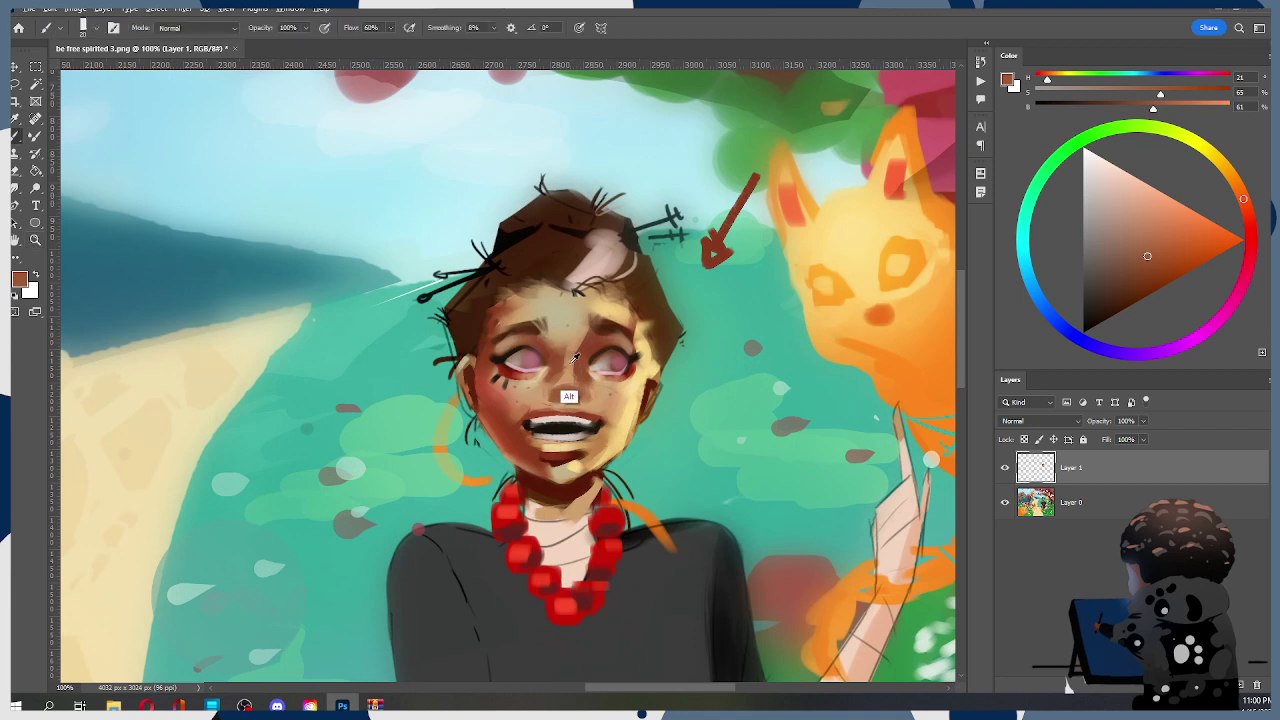
pyautogui.keyDown('alt'); pyautogui.click(570, 398); pyautogui.keyUp('alt')
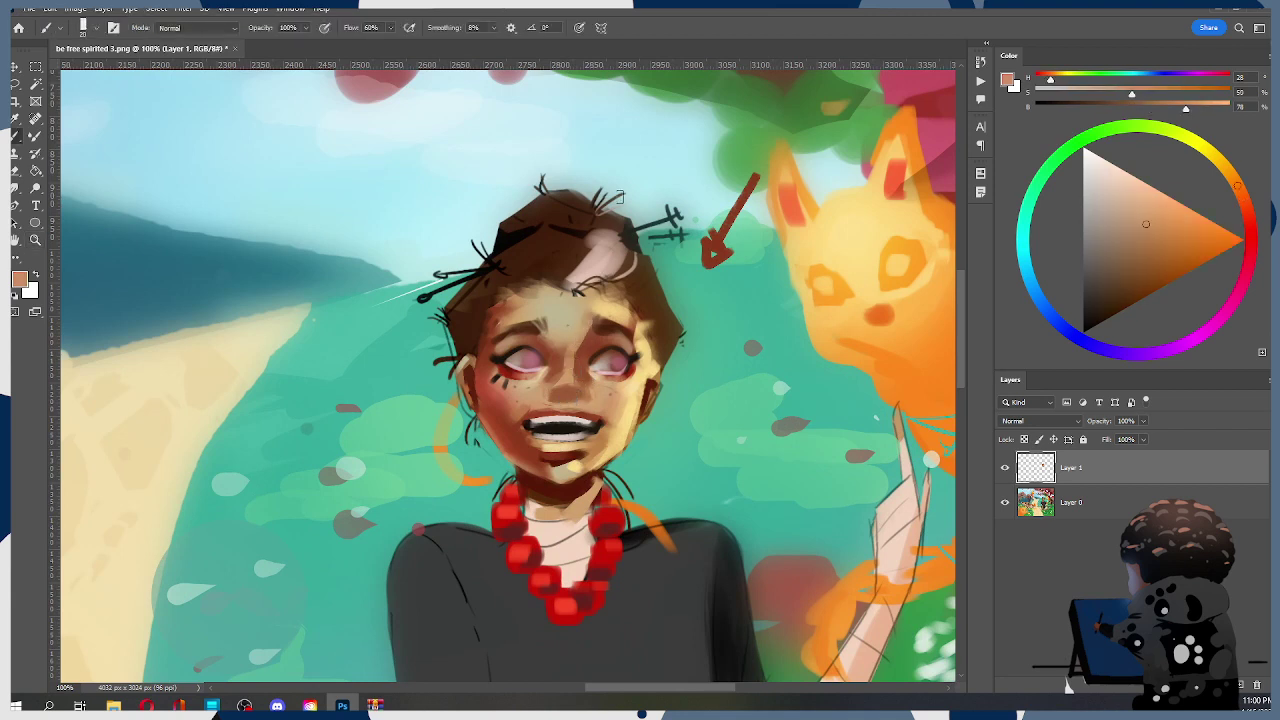
pyautogui.press('[')
pyautogui.keyDown('alt'); pyautogui.click(561, 457); pyautogui.keyUp('alt')
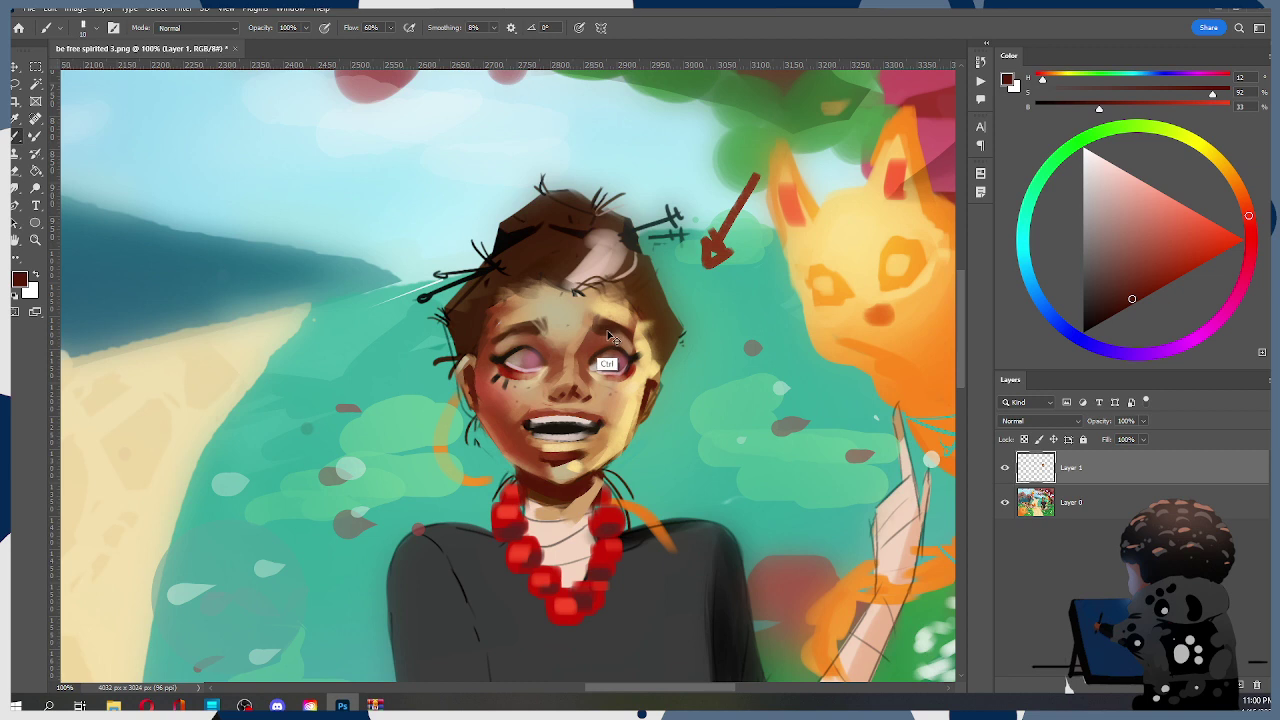
pyautogui.keyDown('alt'); pyautogui.click(570, 362); pyautogui.keyUp('alt')
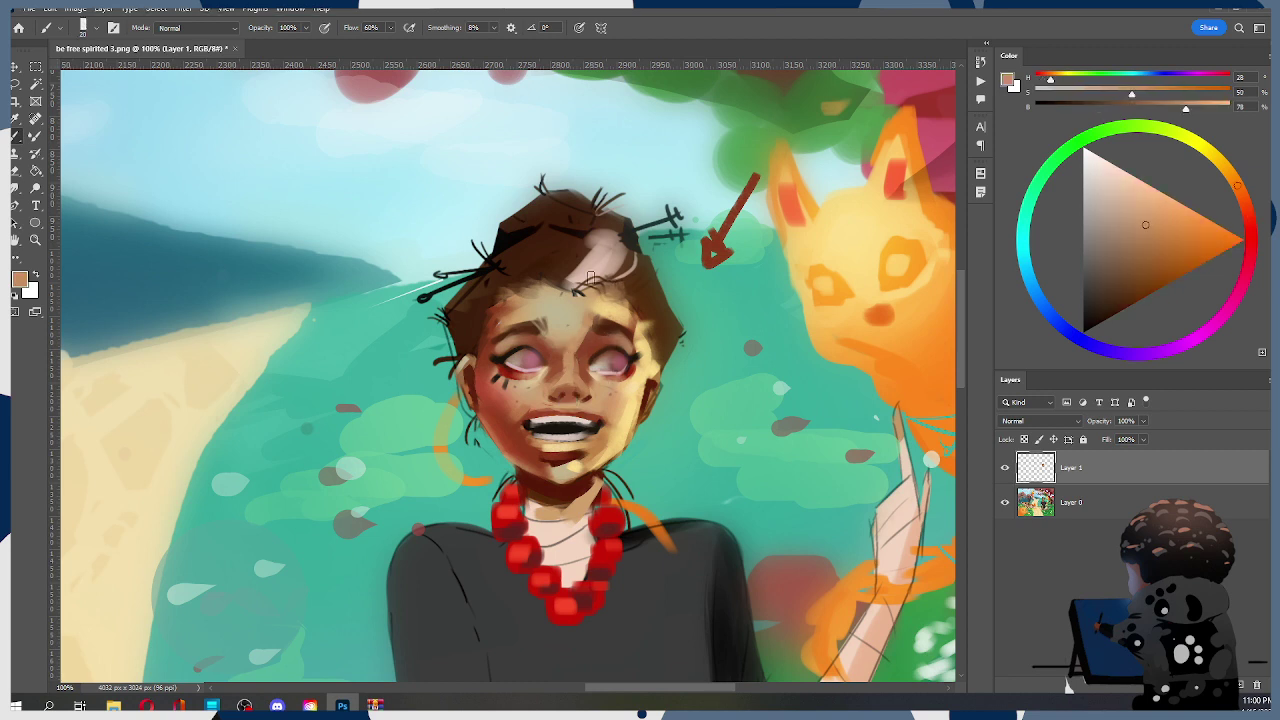
# Blend the paint around the nose with a 15 px Smudge tool
pyautogui.press('r')
pyautogui.press('[')
pyautogui.press('[')
pyautogui.press(']')
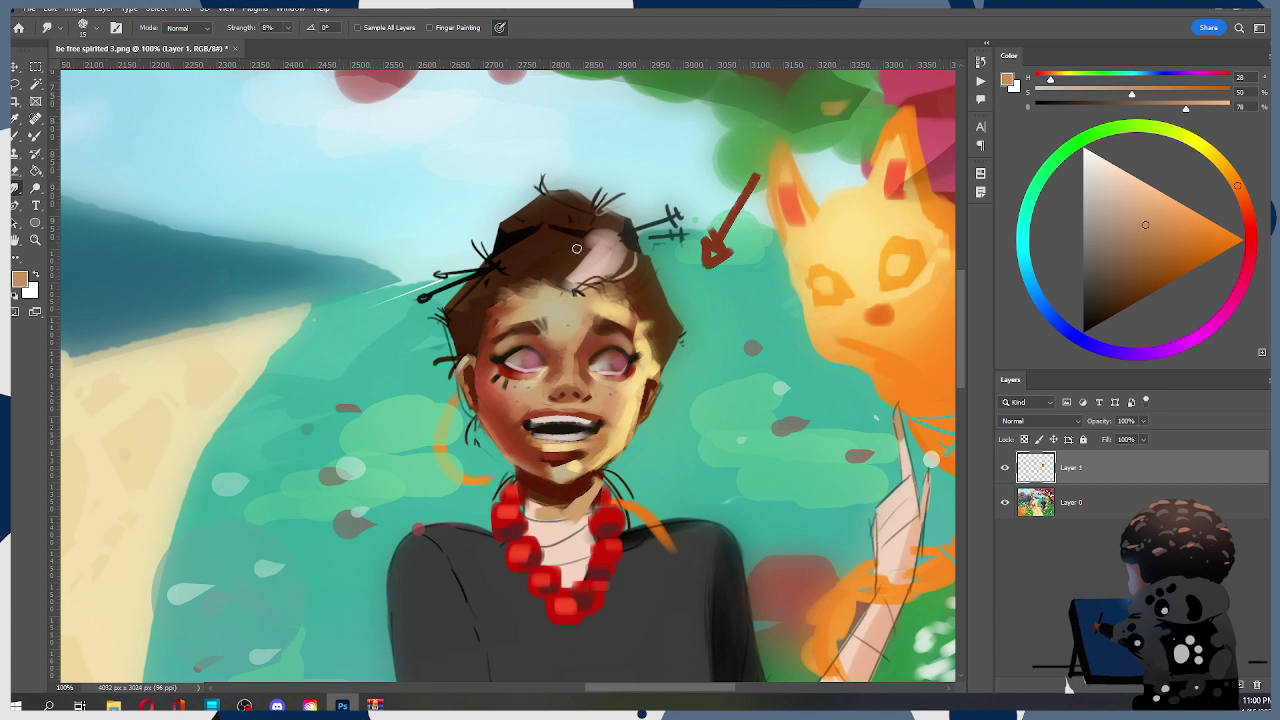
pyautogui.press(']')
pyautogui.press('[')
# Lasso the mouth and chin, adjust their placement with Free Transform, and clear the selection
pyautogui.press('z')
pyautogui.keyDown('alt'); pyautogui.click(595, 354); pyautogui.keyUp('alt')
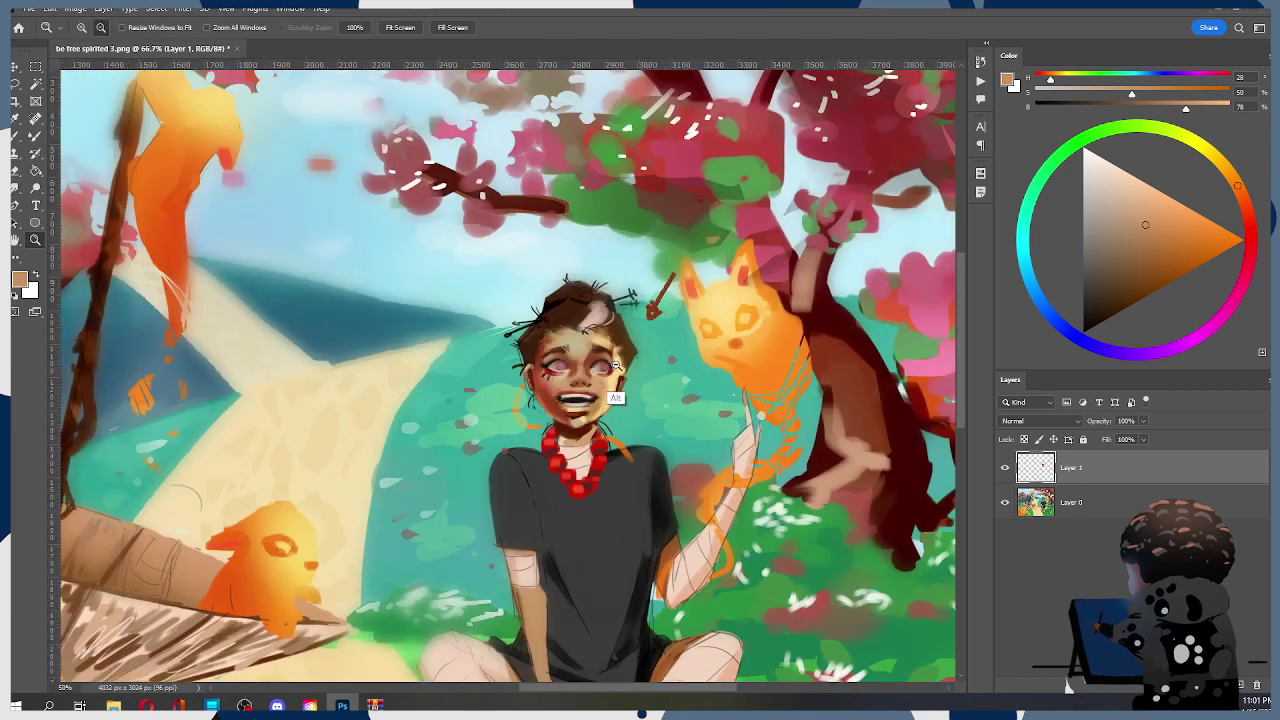
pyautogui.keyDown('alt'); pyautogui.click(595, 354); pyautogui.keyUp('alt')
pyautogui.click(590, 360)
pyautogui.click(592, 362)
pyautogui.click(600, 364)
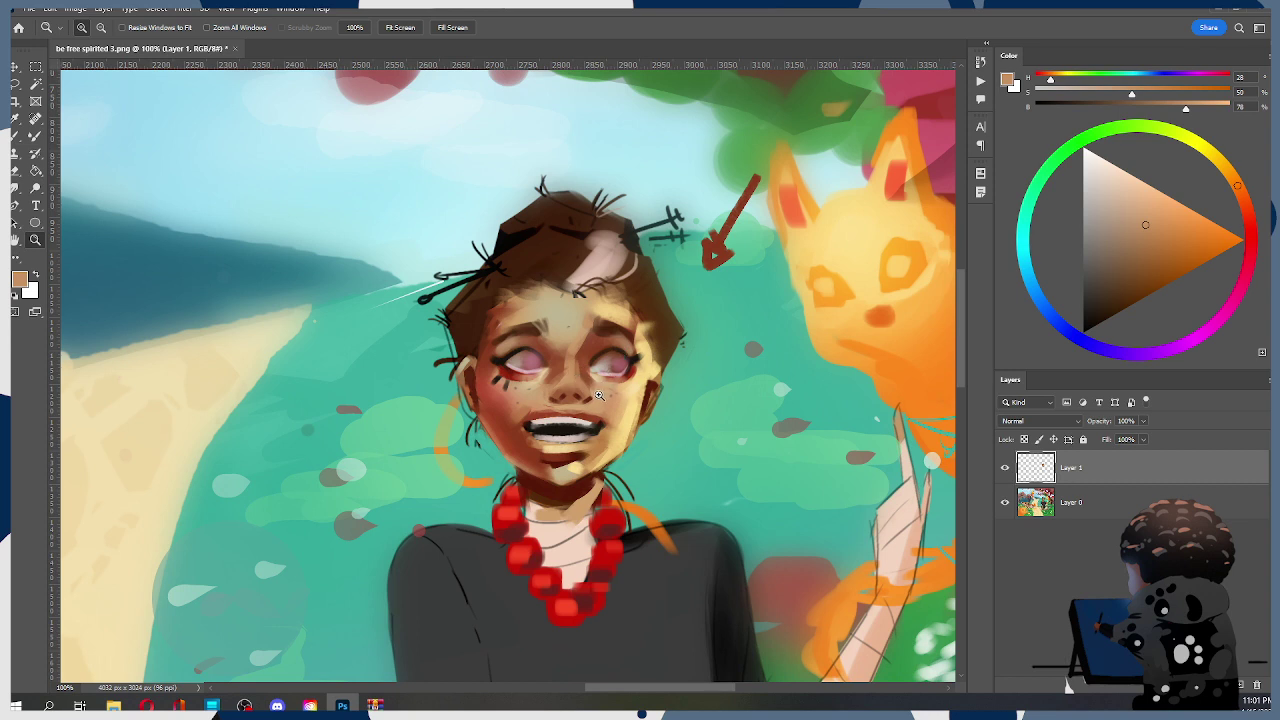
pyautogui.press('l')
pyautogui.moveTo(612, 440)
pyautogui.mouseDown()
pyautogui.moveTo(550, 472)
pyautogui.moveTo(517, 434)
pyautogui.moveTo(534, 412)
pyautogui.moveTo(625, 417)
pyautogui.moveTo(567, 429)
pyautogui.mouseUp()
pyautogui.hotkey('ctrl', 't')
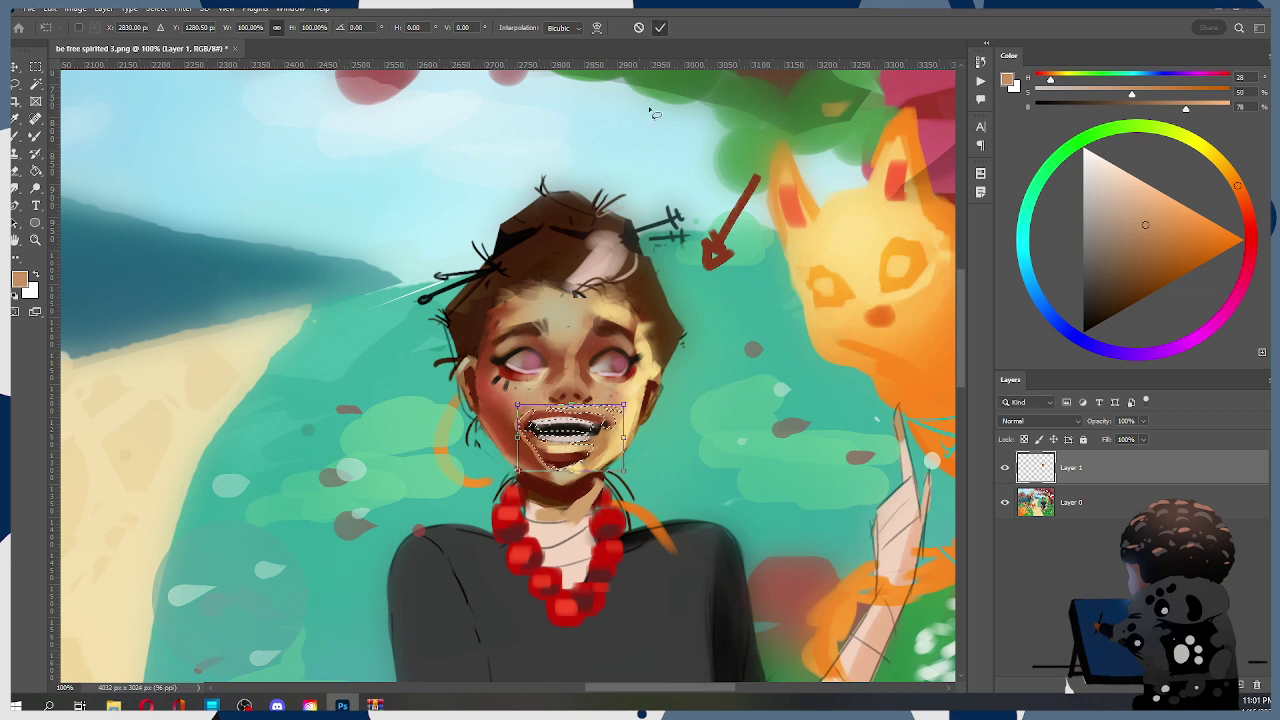
pyautogui.click(660, 27)
pyautogui.hotkey('ctrl', 'd')
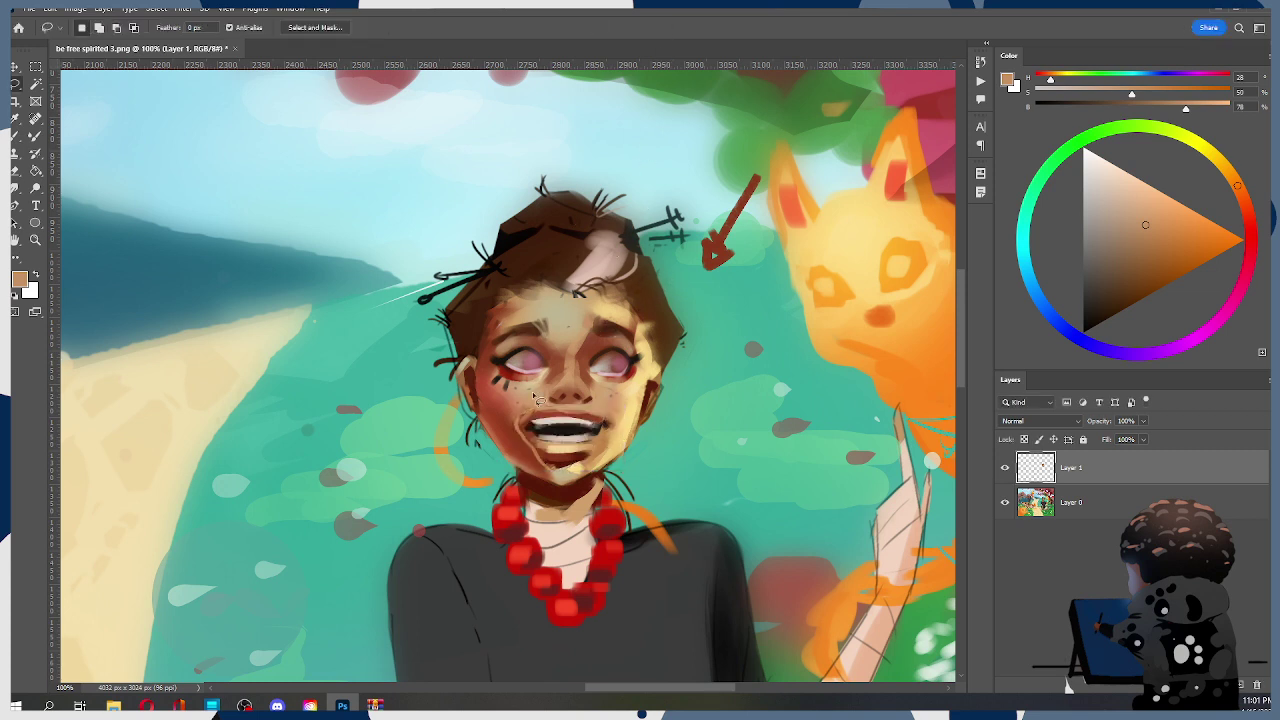
# Paint the skin between nose and mouth in sampled reddish brown (17, 80%, 54%) and tan (25, 59%, 73%), and smudge the paint
pyautogui.press('b')
pyautogui.keyDown('alt'); pyautogui.click(520, 426); pyautogui.keyUp('alt')
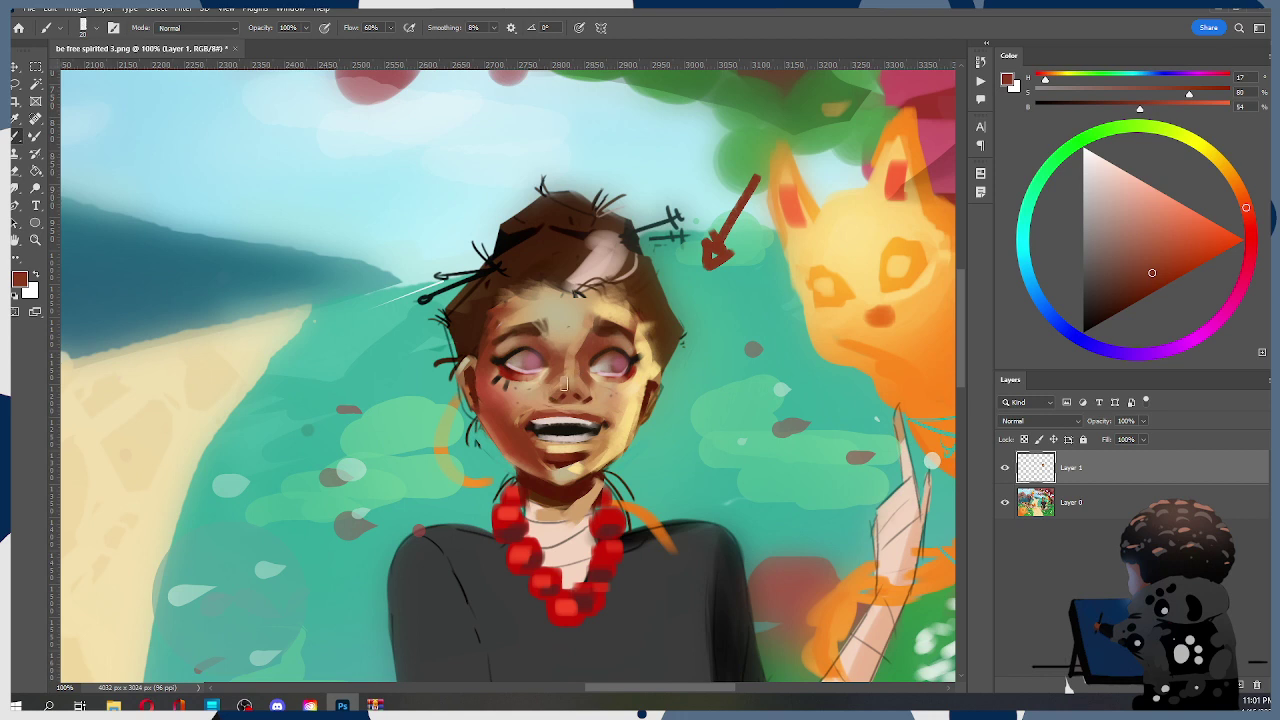
pyautogui.keyDown('alt'); pyautogui.click(535, 400); pyautogui.keyUp('alt')
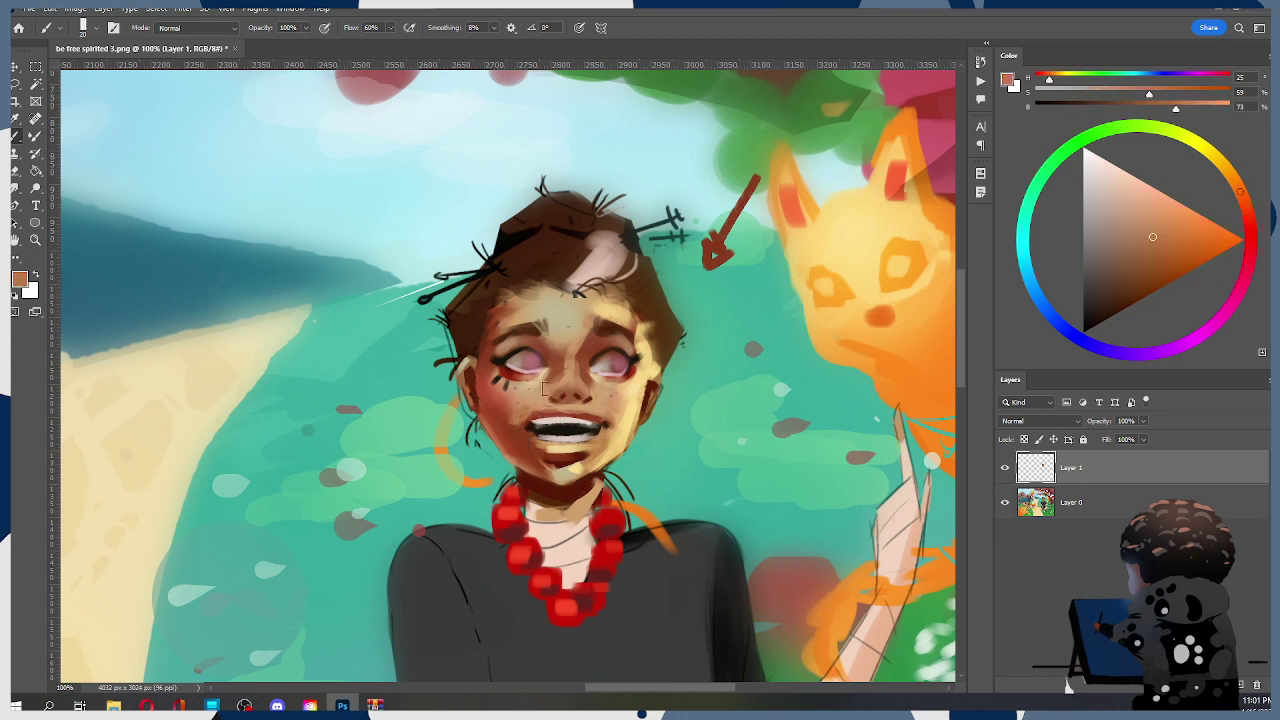
pyautogui.press('r')
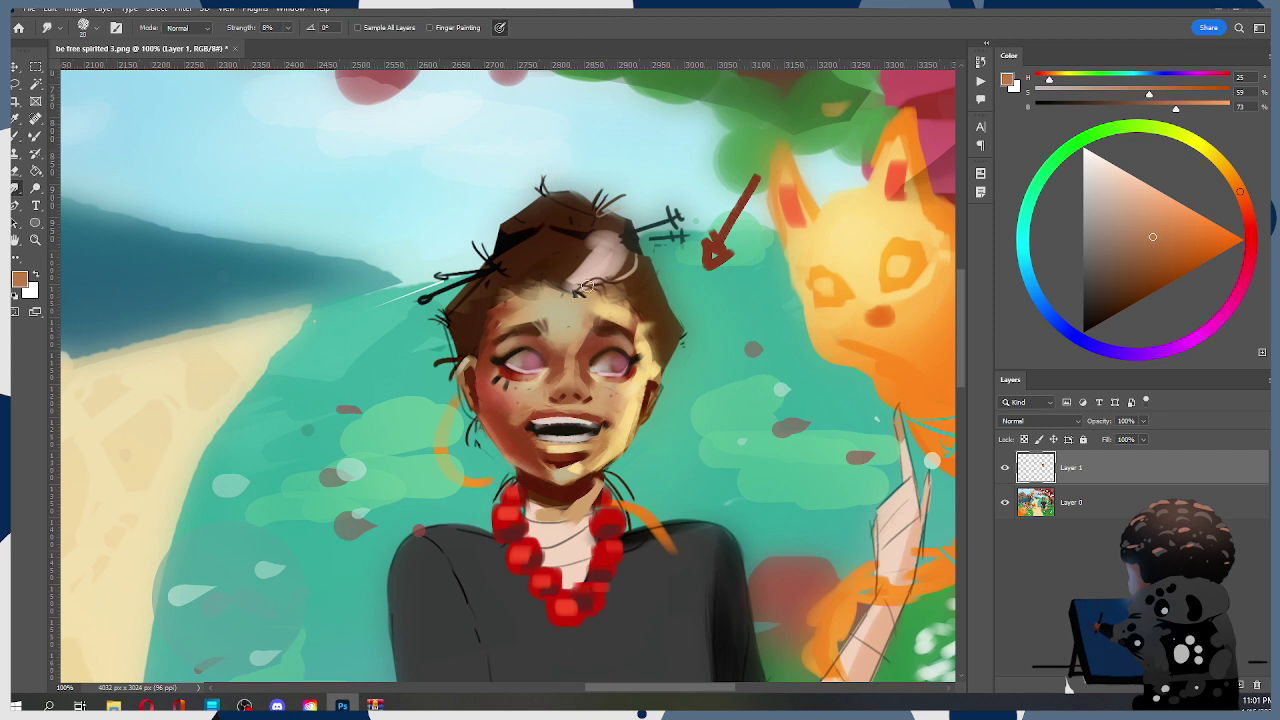
pyautogui.press('b')
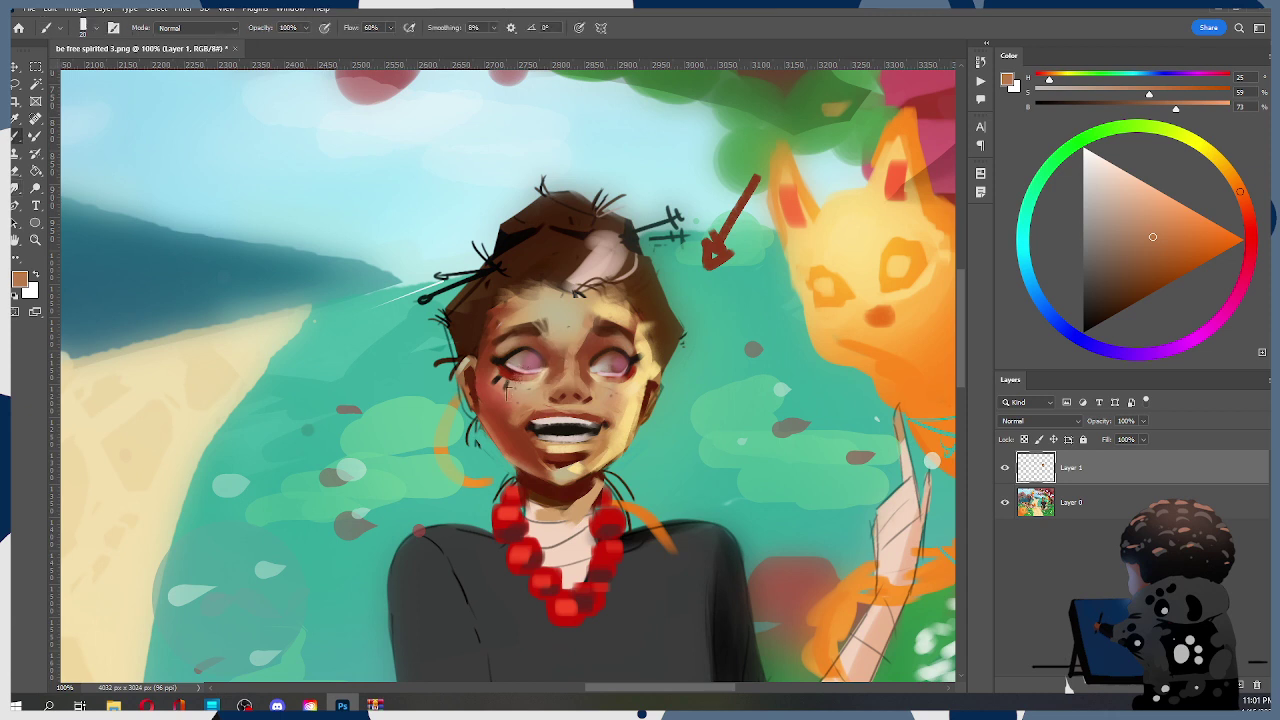
# Shade the cheek and jaw on the shadow side in sampled browns (22, 72%, 60%), (16, 68%, 66%) and (16, 80%, 54%)
pyautogui.keyDown('alt'); pyautogui.click(512, 455); pyautogui.keyUp('alt')
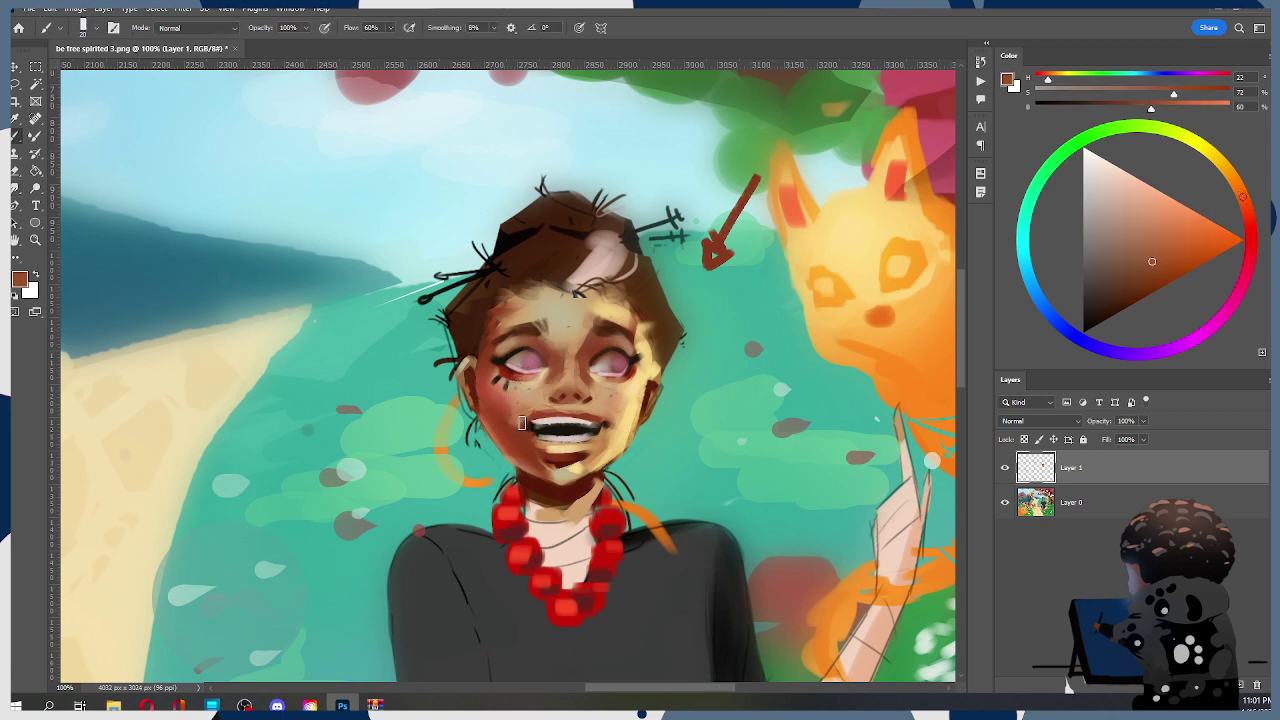
pyautogui.keyDown('alt'); pyautogui.click(508, 446); pyautogui.keyUp('alt')
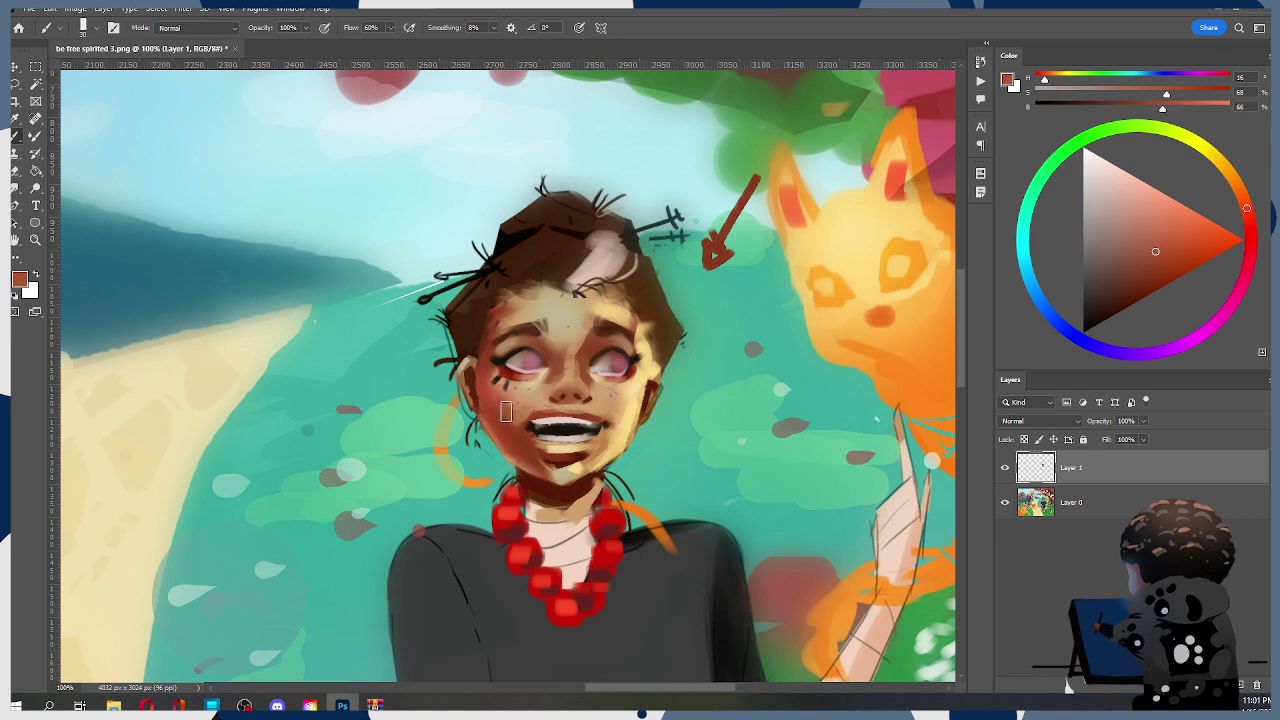
pyautogui.keyDown('alt'); pyautogui.click(512, 466); pyautogui.keyUp('alt')
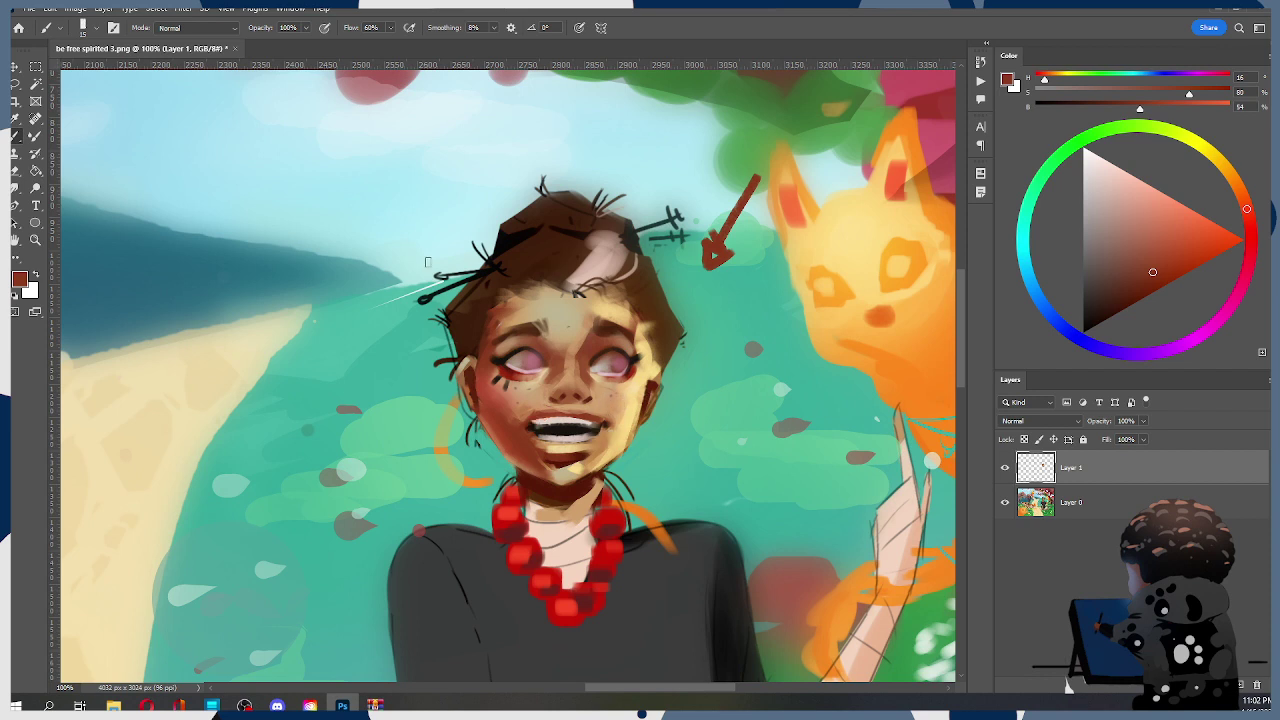
# Refine the mouth corners and upper lip in sampled near-black (12, 68%, 15%), brown (17, 78%, 47%) and light brown (24, 63%, 61%)
pyautogui.keyDown('alt'); pyautogui.click(527, 424); pyautogui.keyUp('alt')
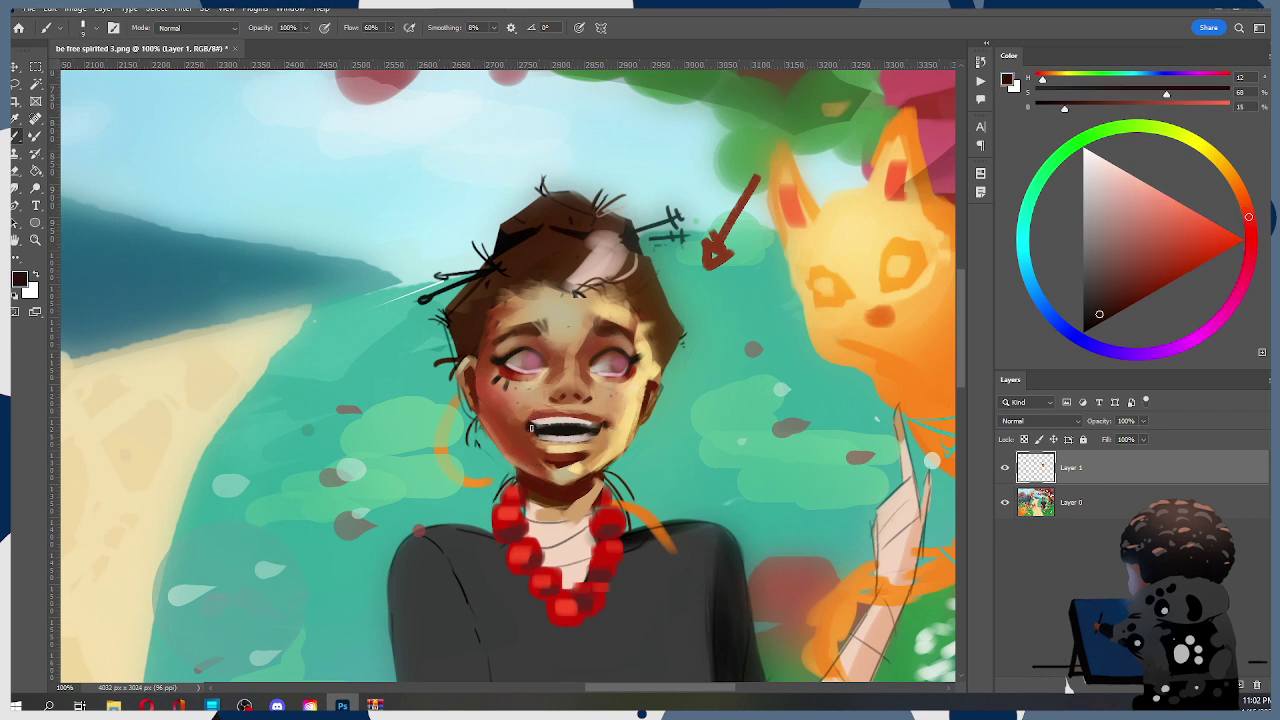
pyautogui.keyDown('alt'); pyautogui.click(521, 427); pyautogui.keyUp('alt')
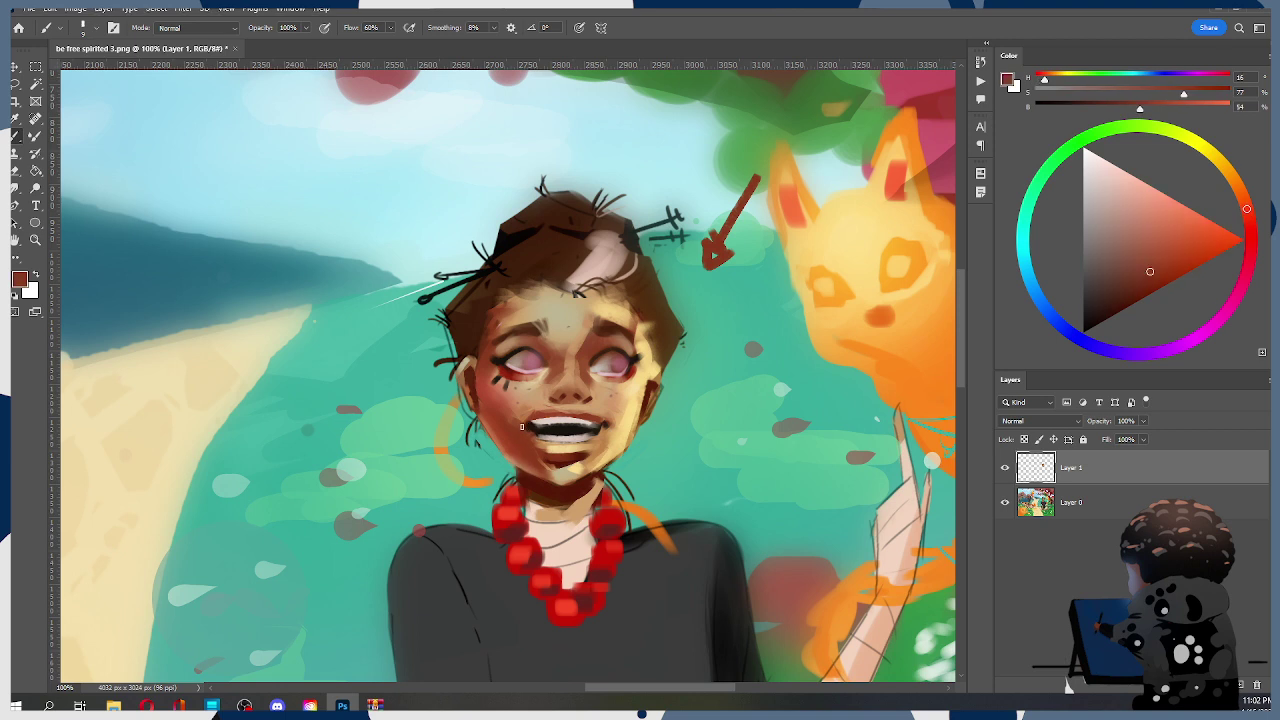
pyautogui.keyDown('alt'); pyautogui.click(553, 478); pyautogui.keyUp('alt')
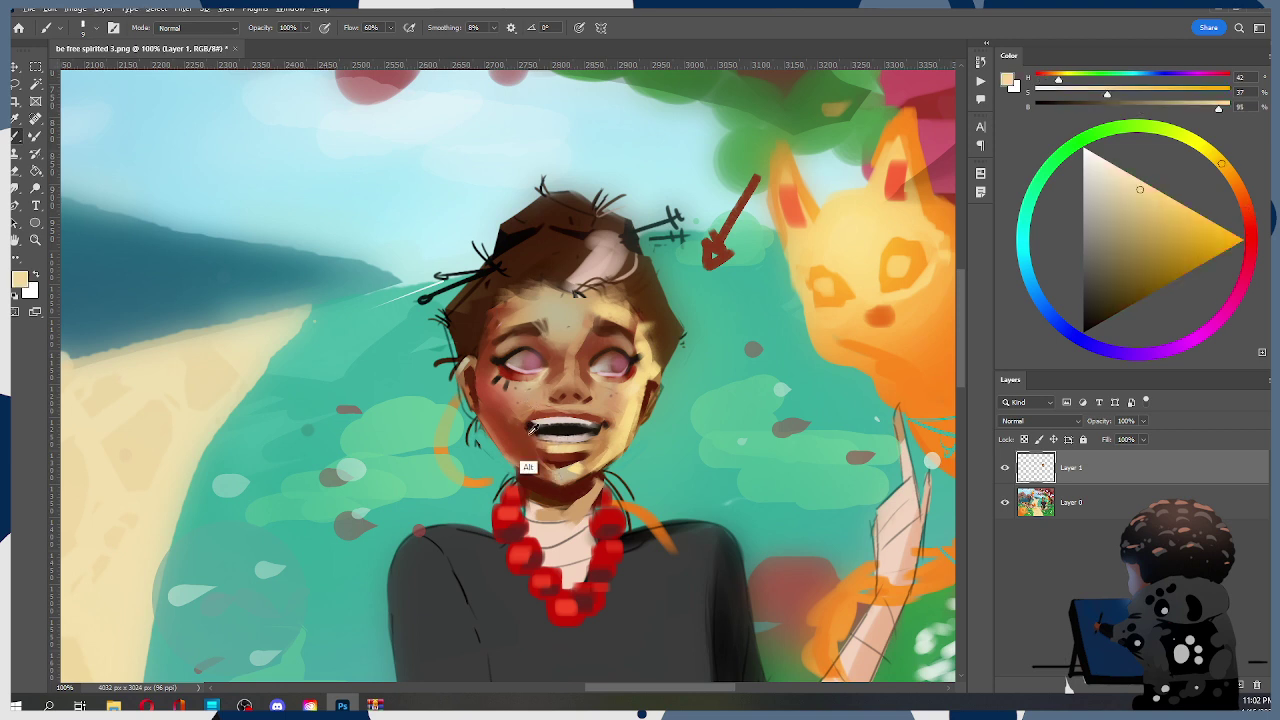
pyautogui.keyDown('alt'); pyautogui.click(527, 432); pyautogui.keyUp('alt')
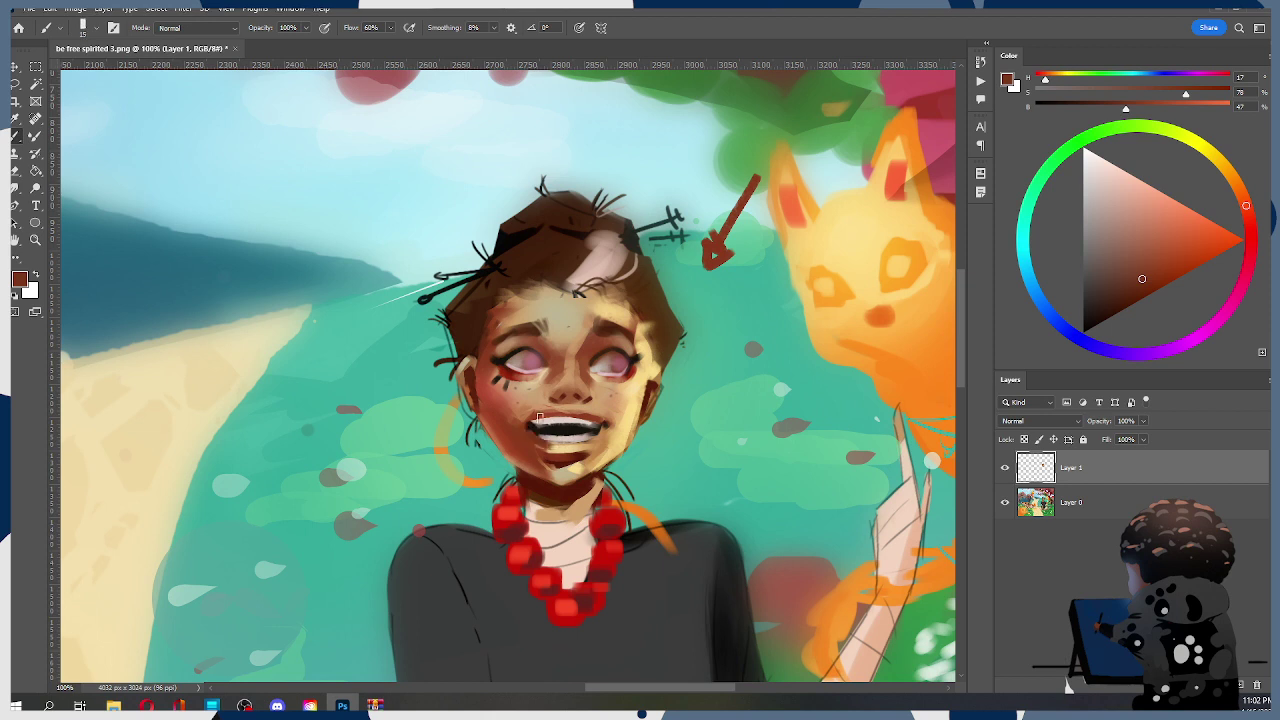
pyautogui.keyDown('alt'); pyautogui.click(534, 428); pyautogui.keyUp('alt')
pyautogui.keyDown('alt'); pyautogui.click(537, 433); pyautogui.keyUp('alt')
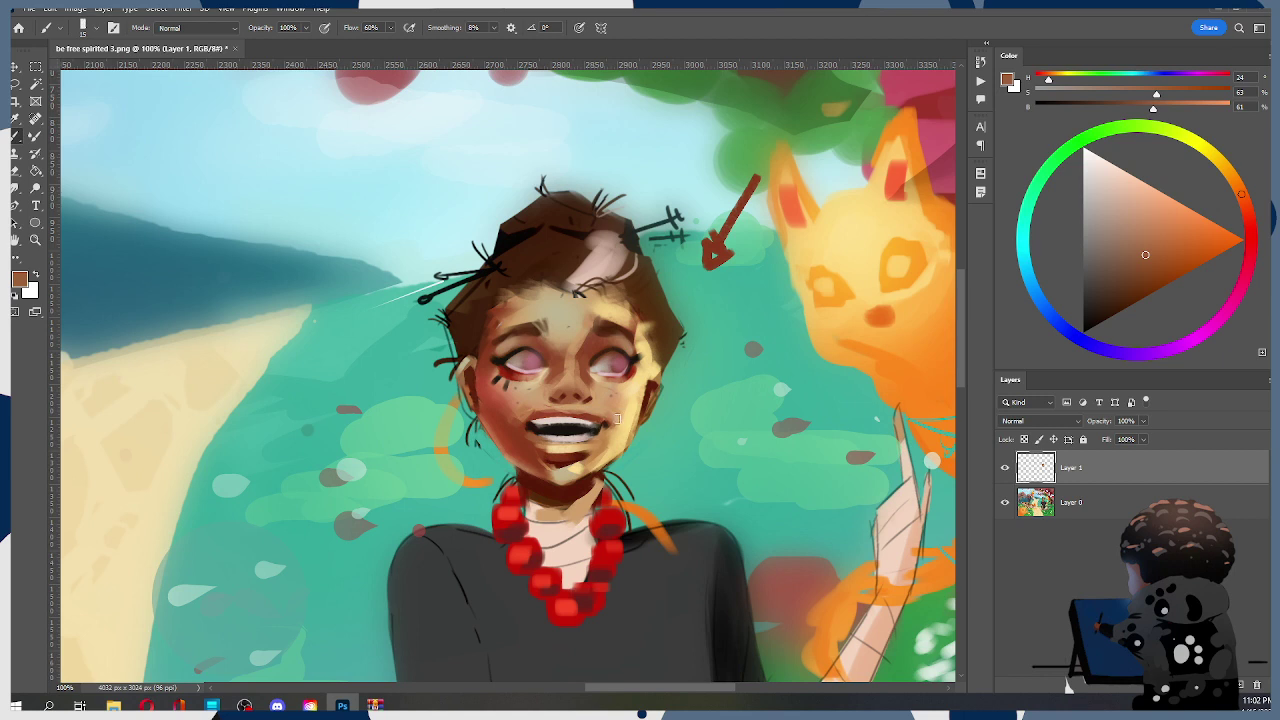
pyautogui.keyDown('alt'); pyautogui.click(588, 414); pyautogui.keyUp('alt')
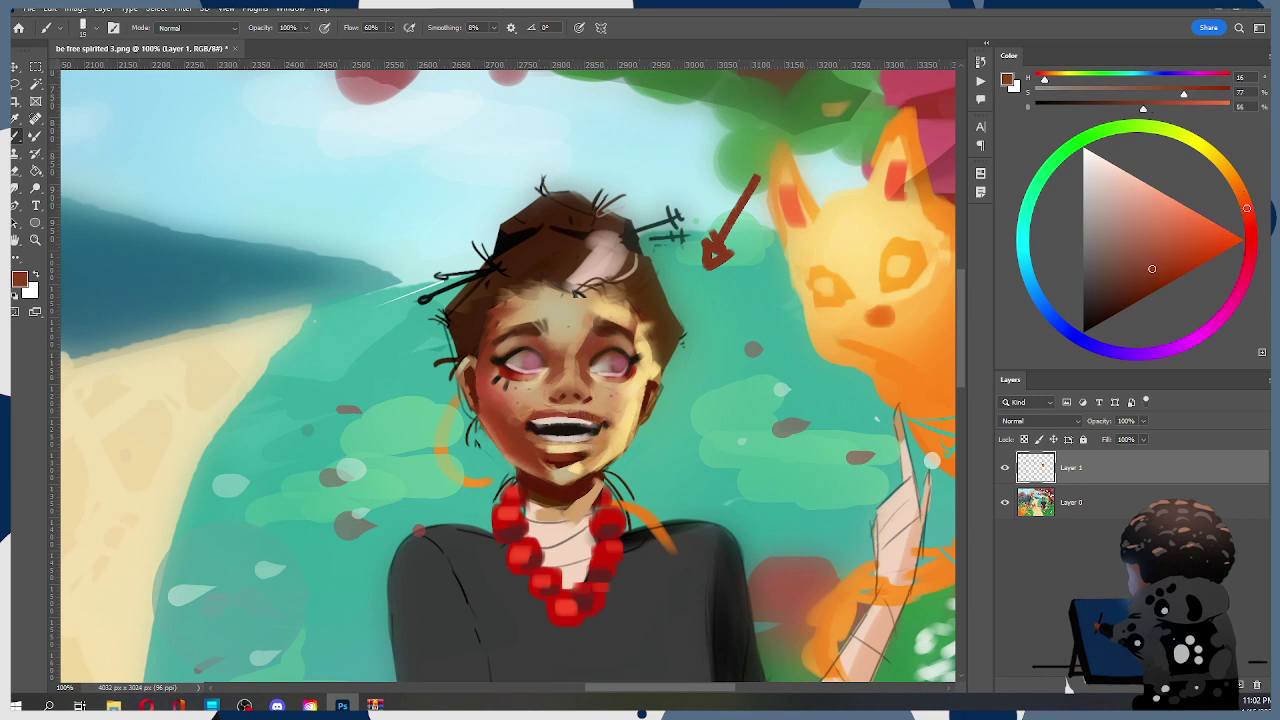
pyautogui.hotkey('alt', 'Tab')
pyautogui.hotkey('alt', 'Tab')
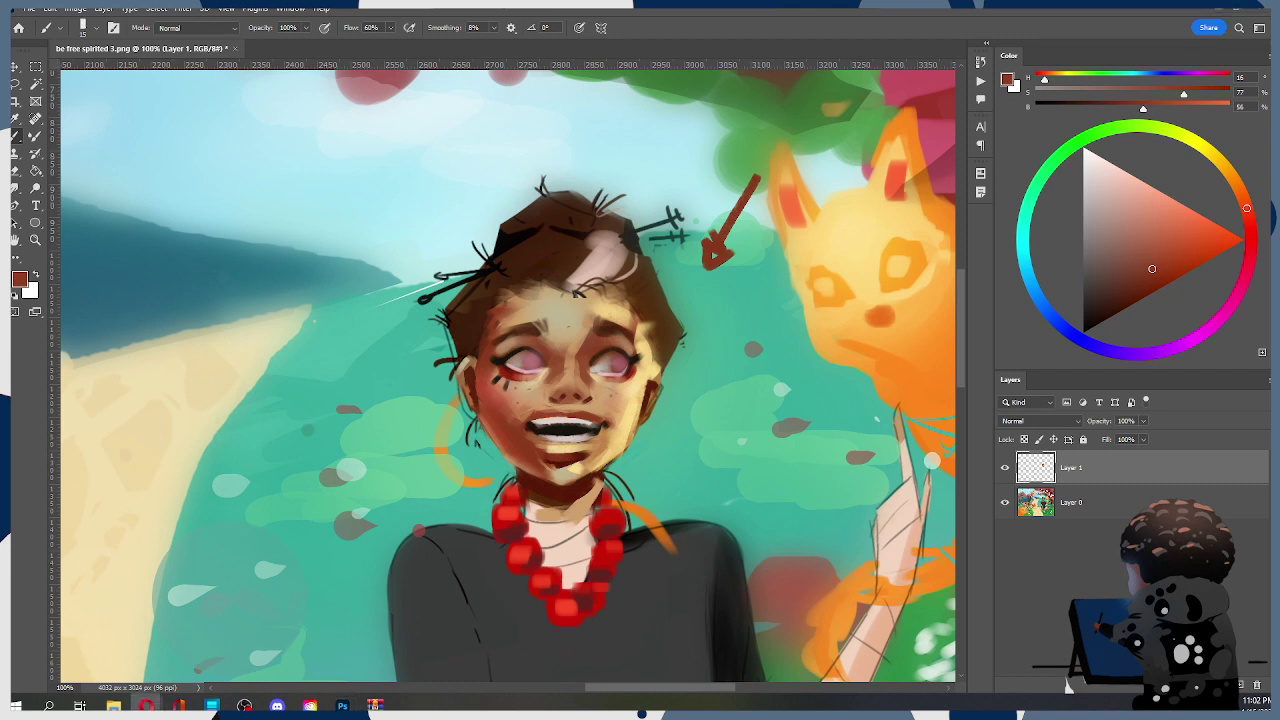
pyautogui.click(631, 370)
# Redefine the eyelid lines and eyes with a small brush in near-black (30, 48%, 11%) and sampled reddish brown (19, 77%, 53%)
pyautogui.moveTo(604, 377); pyautogui.dragTo(572, 368)
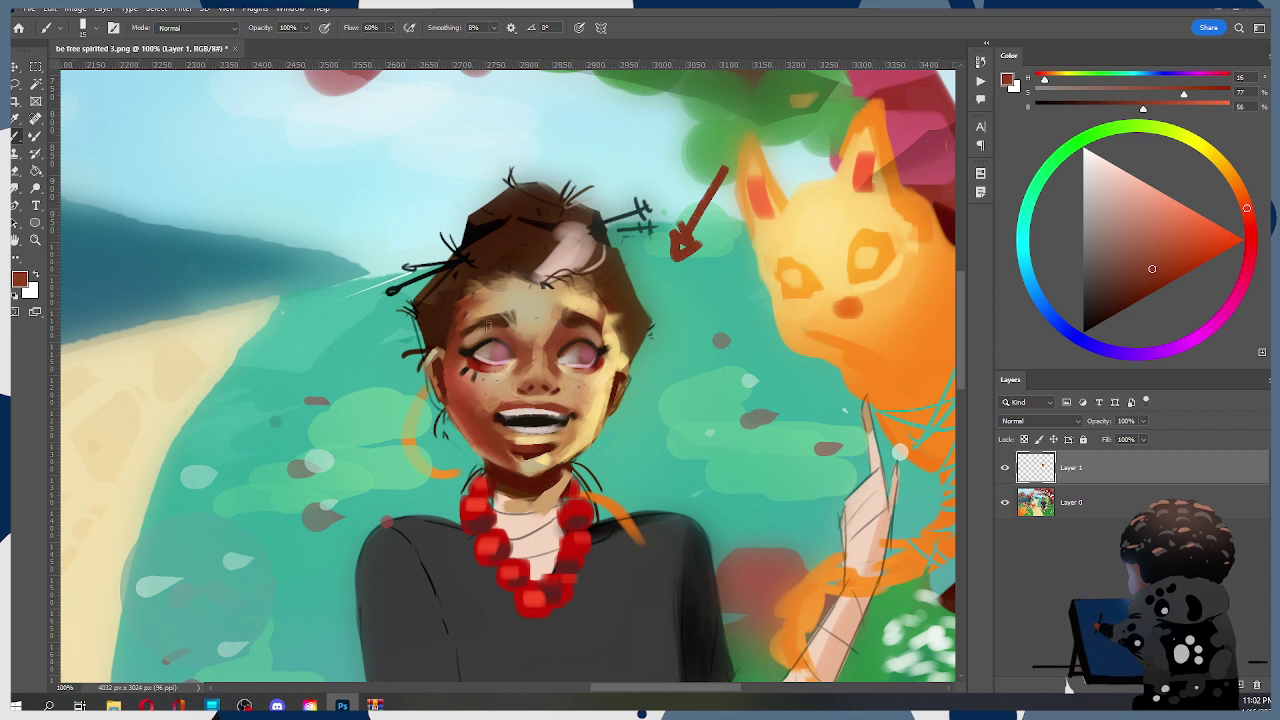
pyautogui.keyDown('alt'); pyautogui.click(495, 338); pyautogui.keyUp('alt')
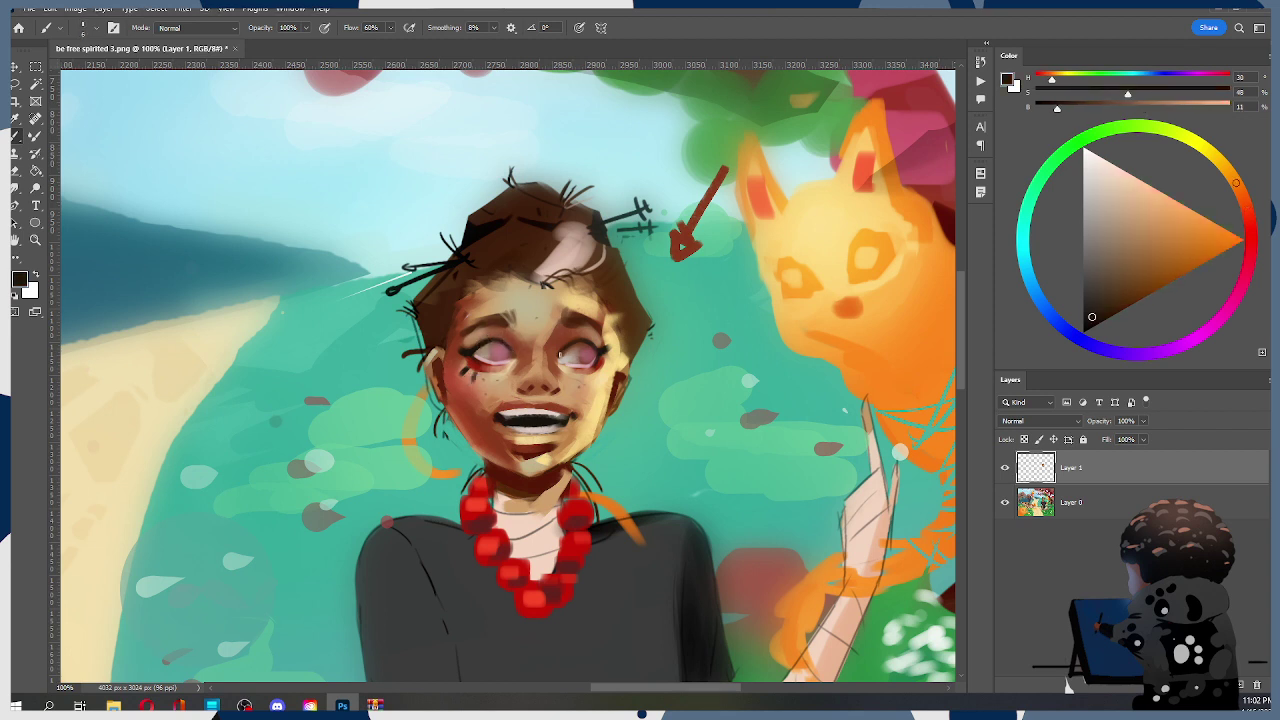
pyautogui.keyDown('alt'); pyautogui.click(555, 353); pyautogui.keyUp('alt')
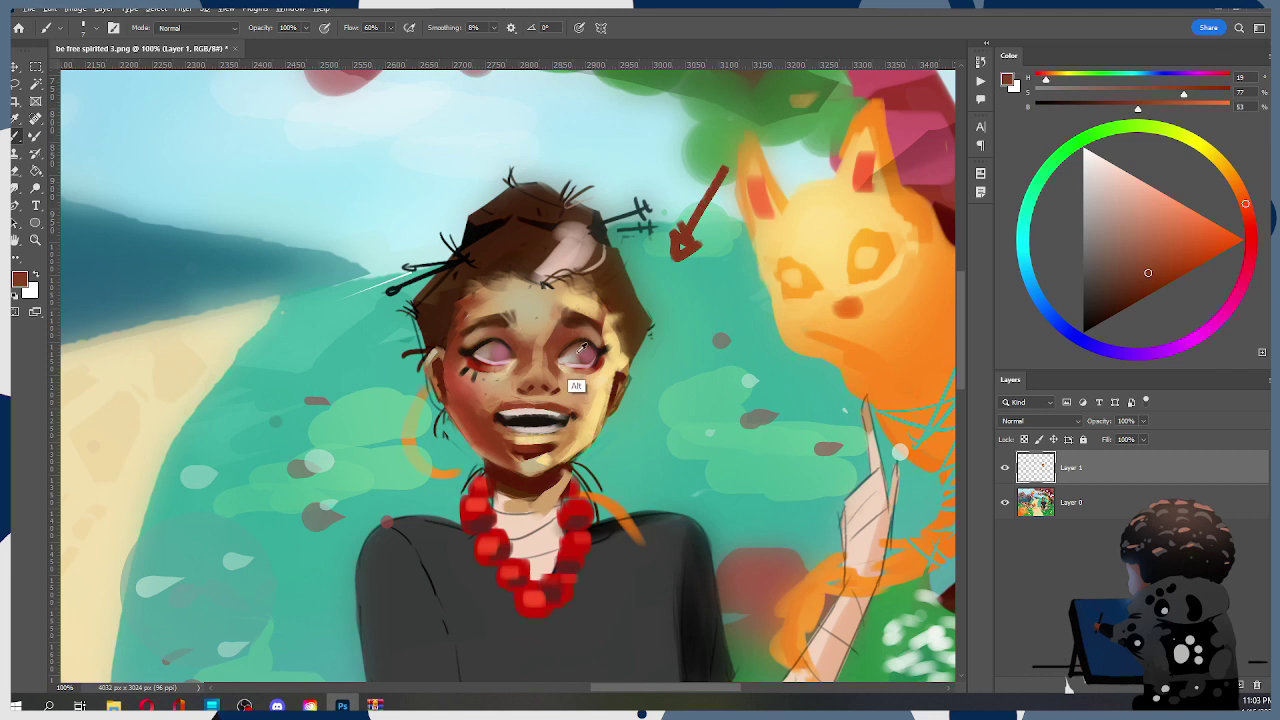
pyautogui.keyDown('alt'); pyautogui.click(584, 355); pyautogui.keyUp('alt')
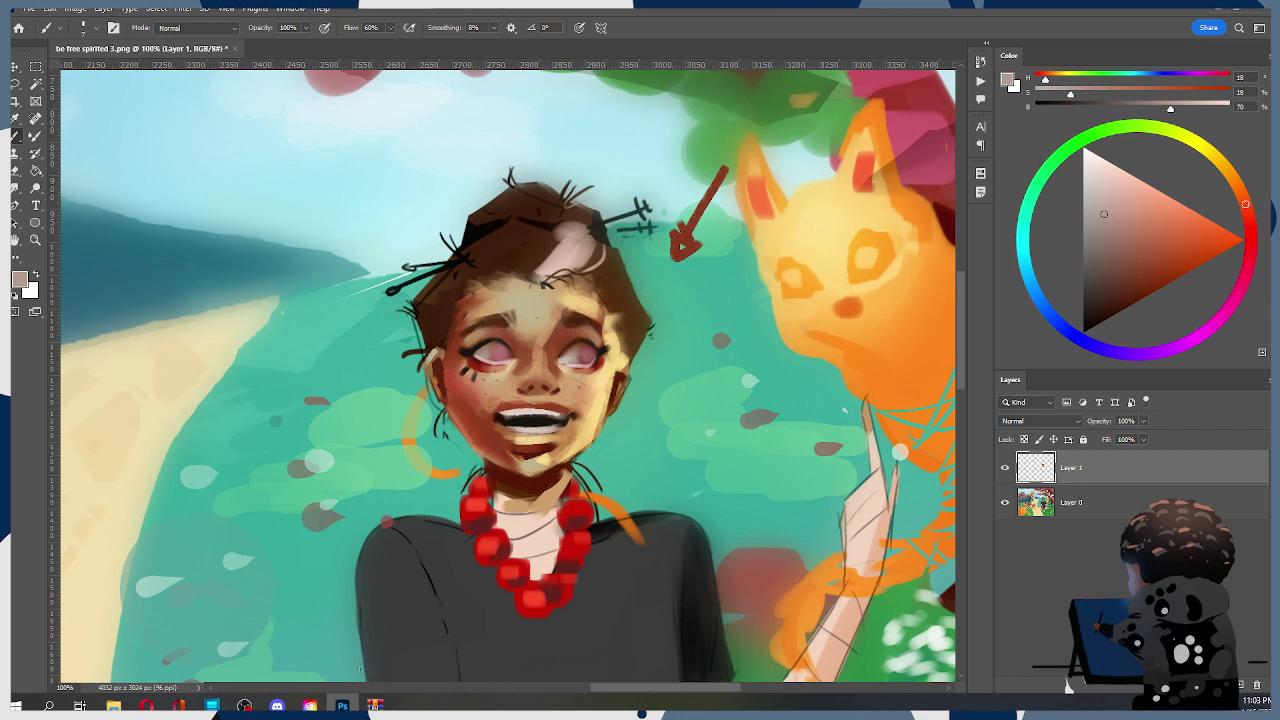
# Refine the lower lip and the mouth's lower edge in sampled cream (41, 38%, 94%) and tan (29, 59%, 76%)
pyautogui.keyDown('alt'); pyautogui.click(570, 446); pyautogui.keyUp('alt')
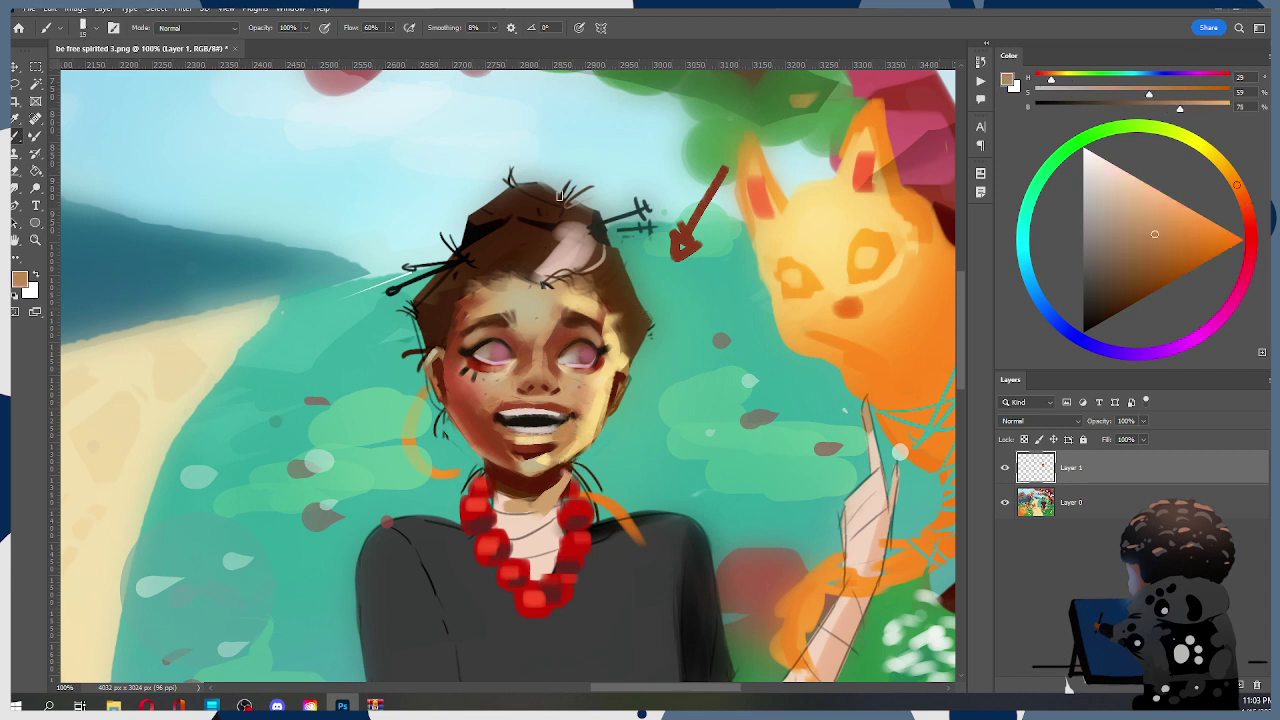
pyautogui.press('alt')
pyautogui.keyDown('alt'); pyautogui.click(530, 436); pyautogui.keyUp('alt')
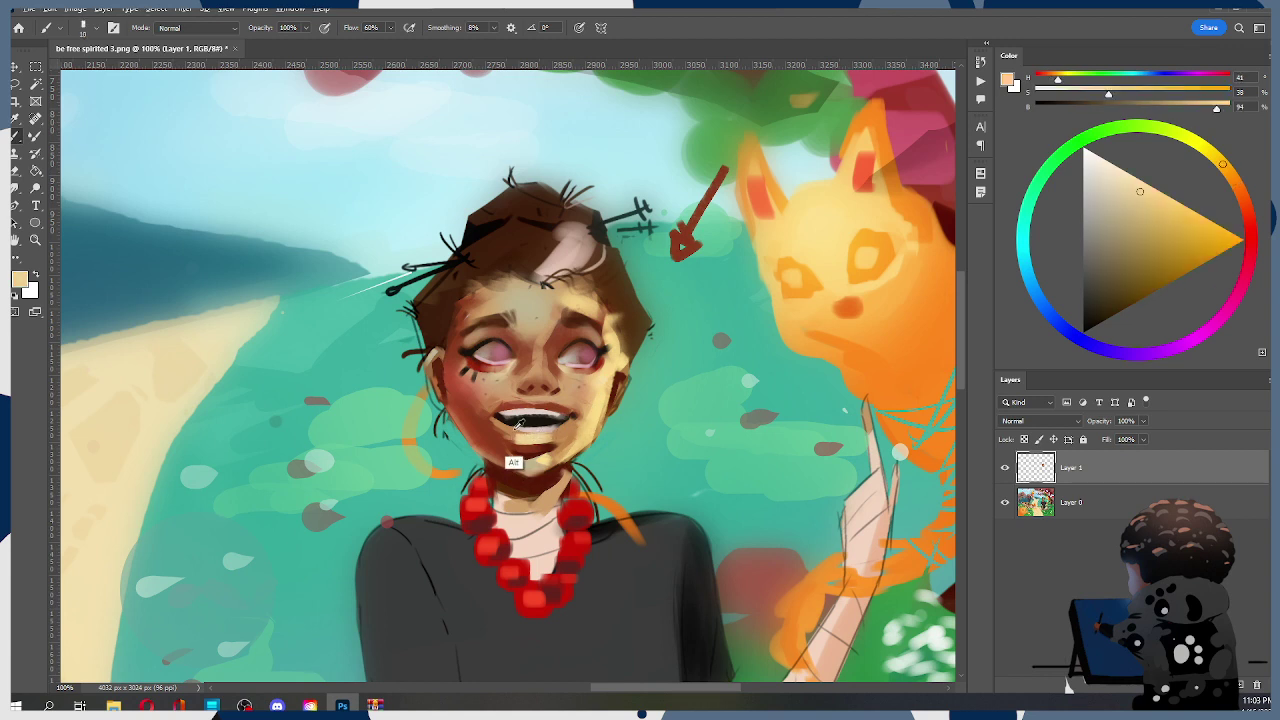
pyautogui.keyDown('alt'); pyautogui.click(520, 432); pyautogui.keyUp('alt')
pyautogui.moveTo(520, 432); pyautogui.dragTo(546, 434)
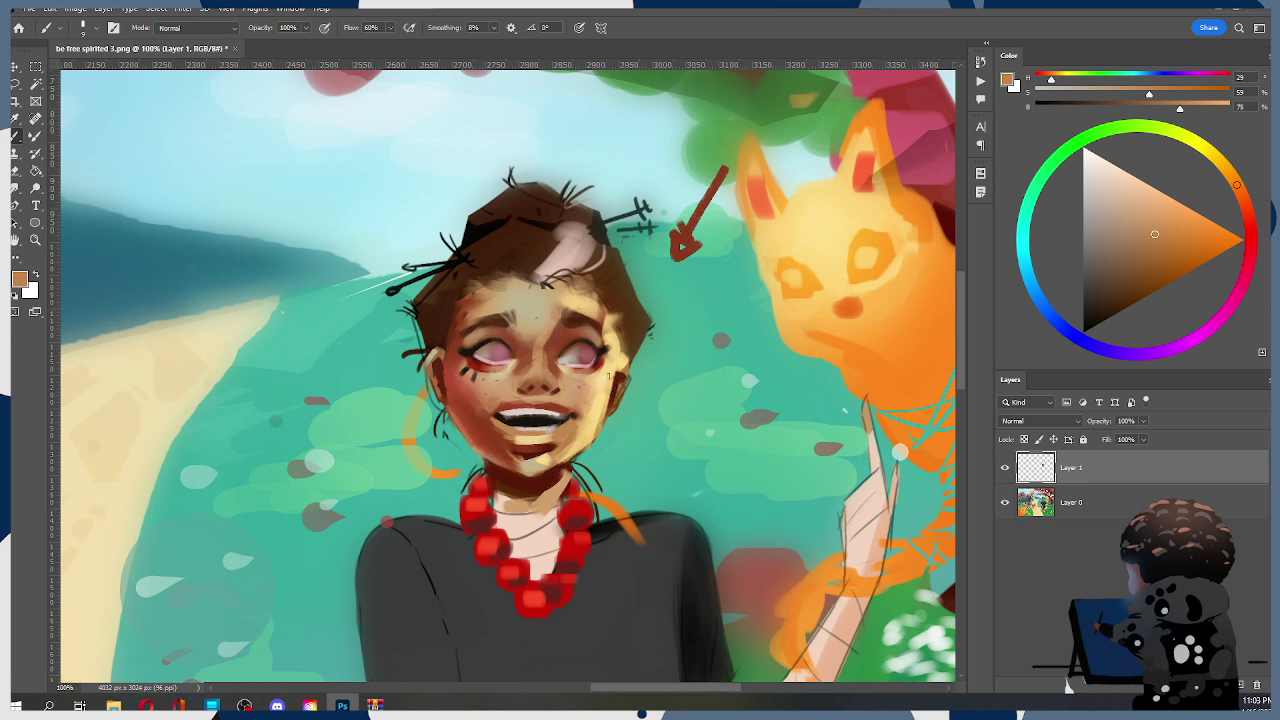
# Check how the face reads within the whole composition at 50% zoom and return to 100%
pyautogui.press('z')
pyautogui.keyDown('alt'); pyautogui.click(566, 397); pyautogui.keyUp('alt')
pyautogui.keyDown('alt'); pyautogui.click(568, 398); pyautogui.keyUp('alt')
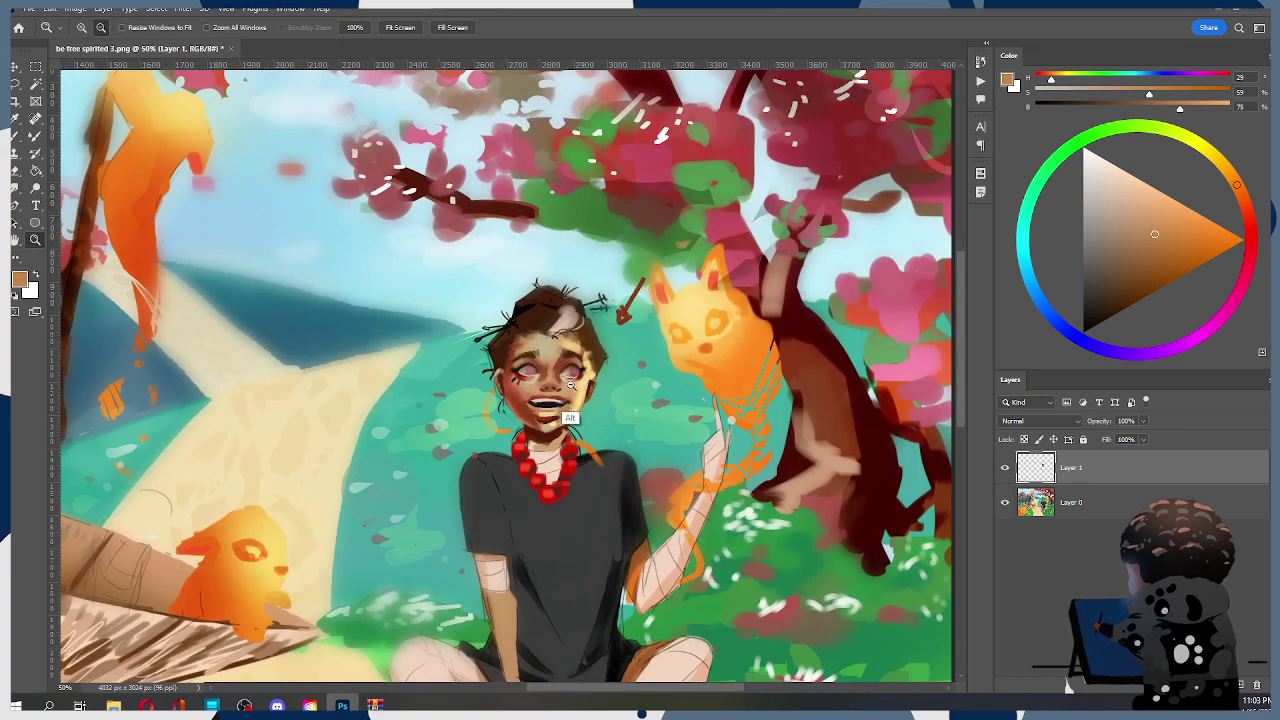
pyautogui.keyDown('alt'); pyautogui.click(572, 400); pyautogui.keyUp('alt')
pyautogui.keyDown('alt'); pyautogui.click(572, 376); pyautogui.keyUp('alt')
pyautogui.click(570, 374)
pyautogui.click(570, 376)
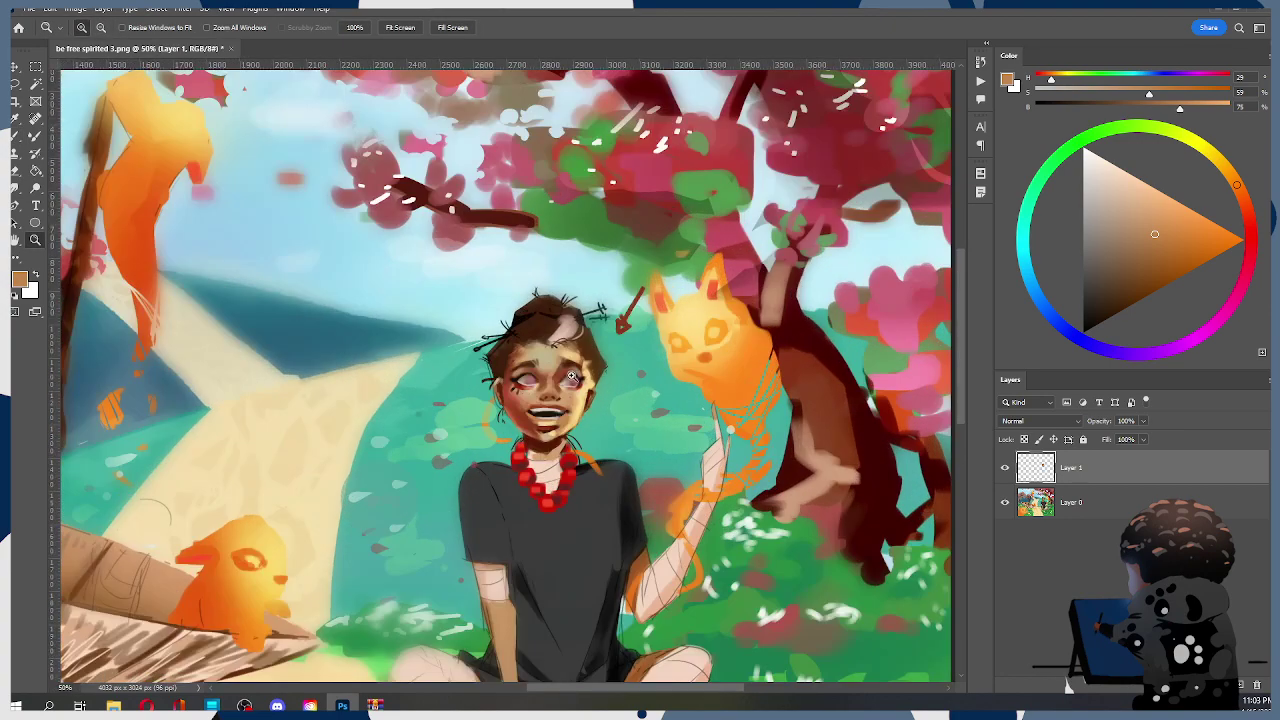
pyautogui.click(569, 378)
pyautogui.click(569, 378)
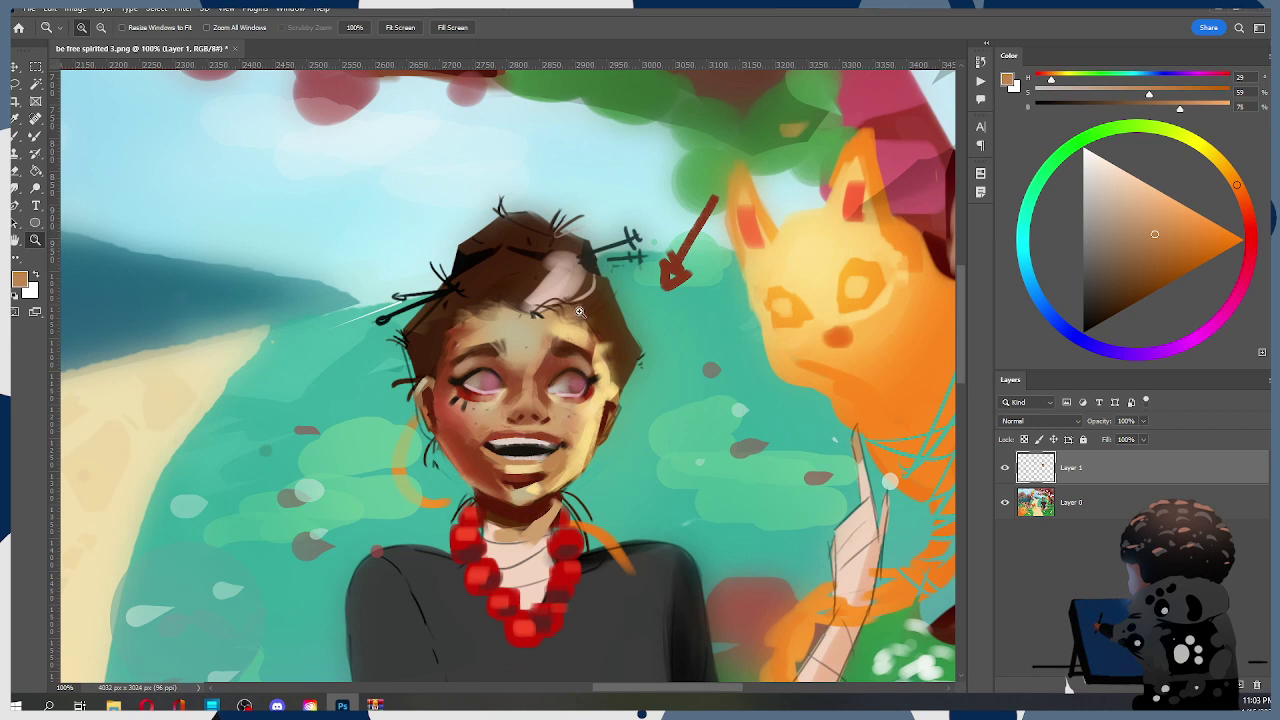
# Lasso the mouth half nearest the lit cheek, rotate it about -2.1° with Free Transform, and apply the change
pyautogui.press('l')
pyautogui.moveTo(572, 452)
pyautogui.mouseDown()
pyautogui.moveTo(505, 450)
pyautogui.moveTo(578, 438)
pyautogui.moveTo(583, 418)
pyautogui.moveTo(559, 434)
pyautogui.mouseUp()
pyautogui.hotkey('ctrl', 't')
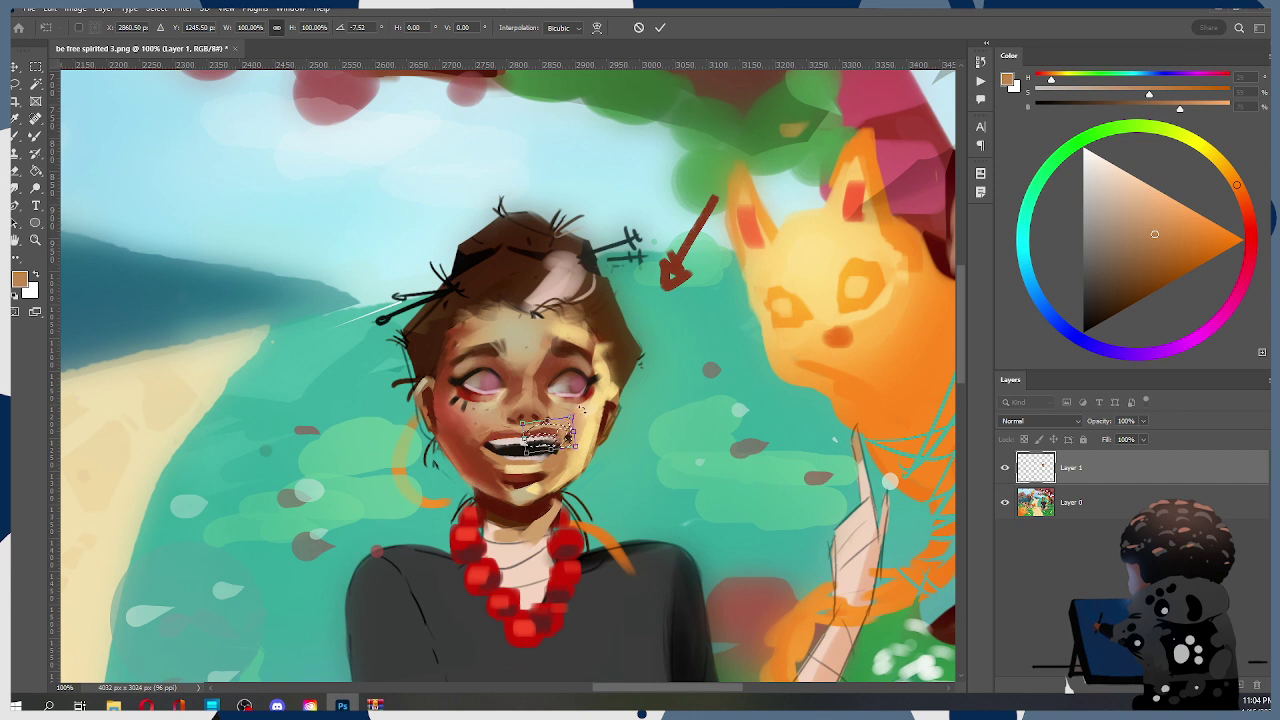
pyautogui.moveTo(588, 415); pyautogui.dragTo(557, 428)
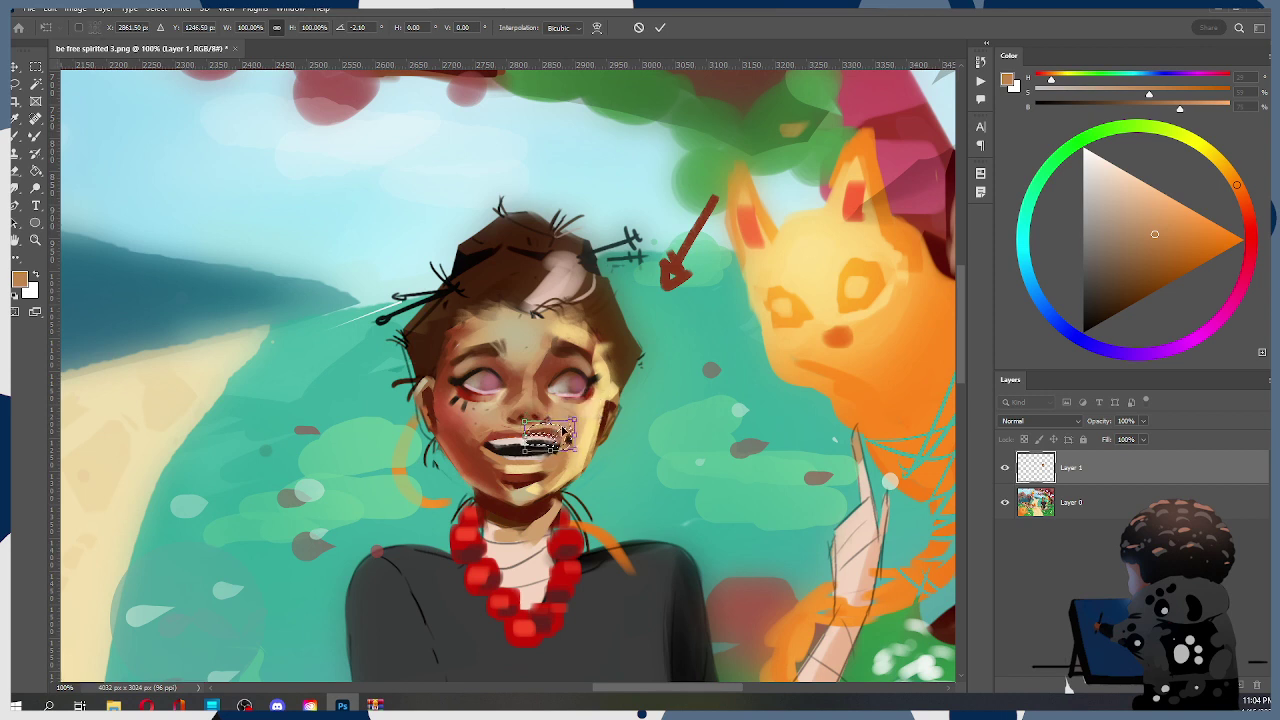
pyautogui.click(660, 27)
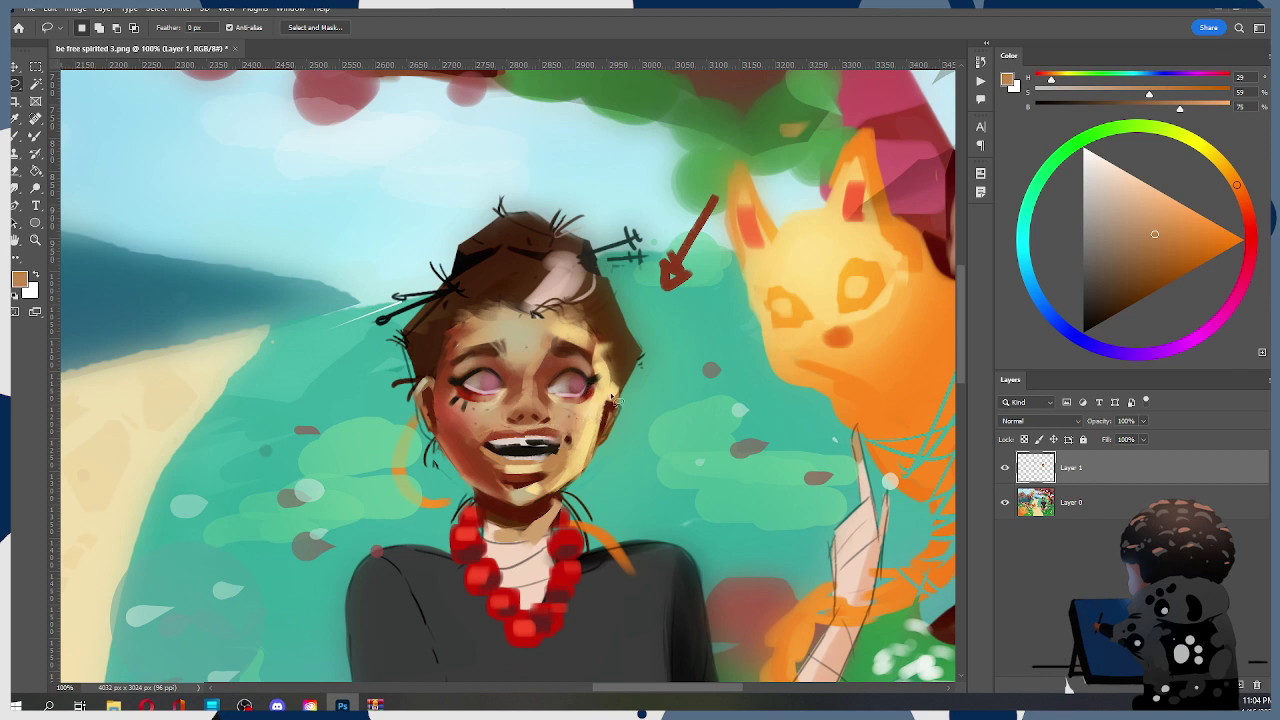
# Repaint the upper lip and the shadow-side mouth corner in sampled reddish brown (16, 77%, 56%) with a smaller brush, undoing one stroke
pyautogui.press('b')
pyautogui.keyDown('alt'); pyautogui.click(565, 436); pyautogui.keyUp('alt')
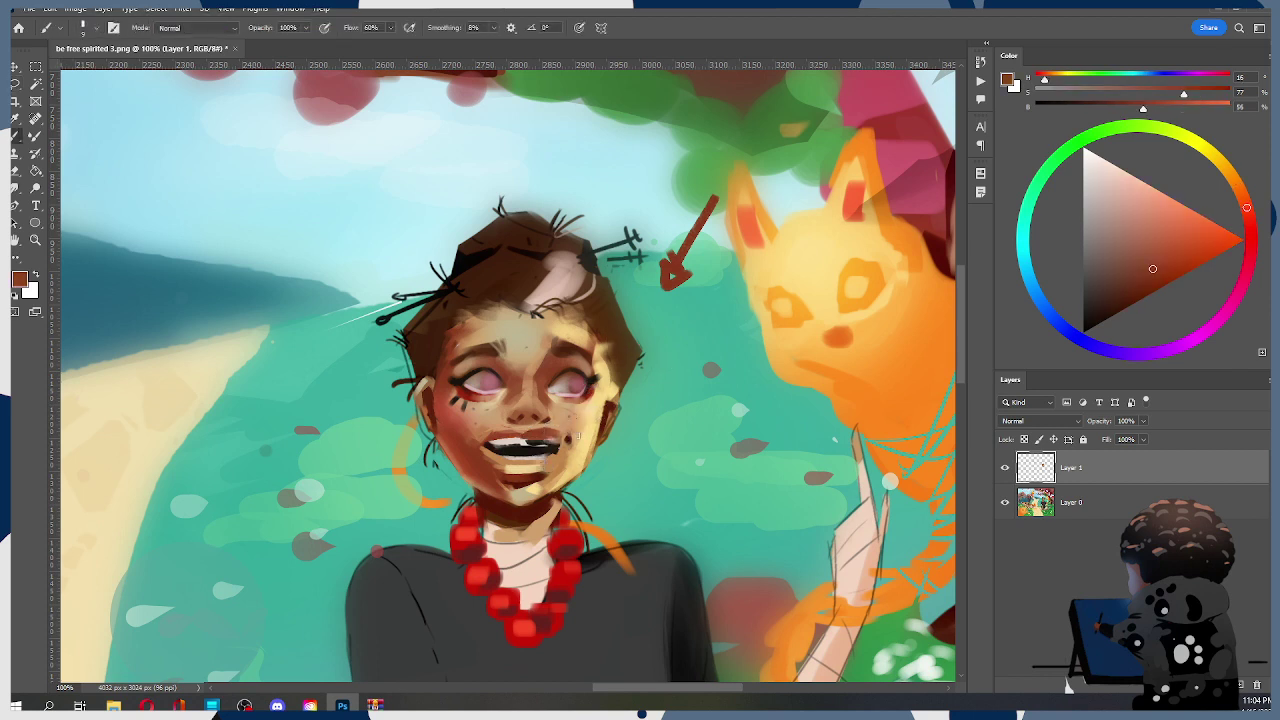
pyautogui.moveTo(497, 437); pyautogui.dragTo(551, 435)
pyautogui.hotkey('ctrl', 'z')
pyautogui.press('[')
pyautogui.moveTo(485, 444); pyautogui.dragTo(495, 453)
# Reshape the upper lip's edge in sampled tan (27, 48%, 81%) and reddish brown (16, 77%, 56%), and the mouth corner in dark red (12, 92%, 33%)
pyautogui.keyDown('alt'); pyautogui.click(495, 457); pyautogui.keyUp('alt')
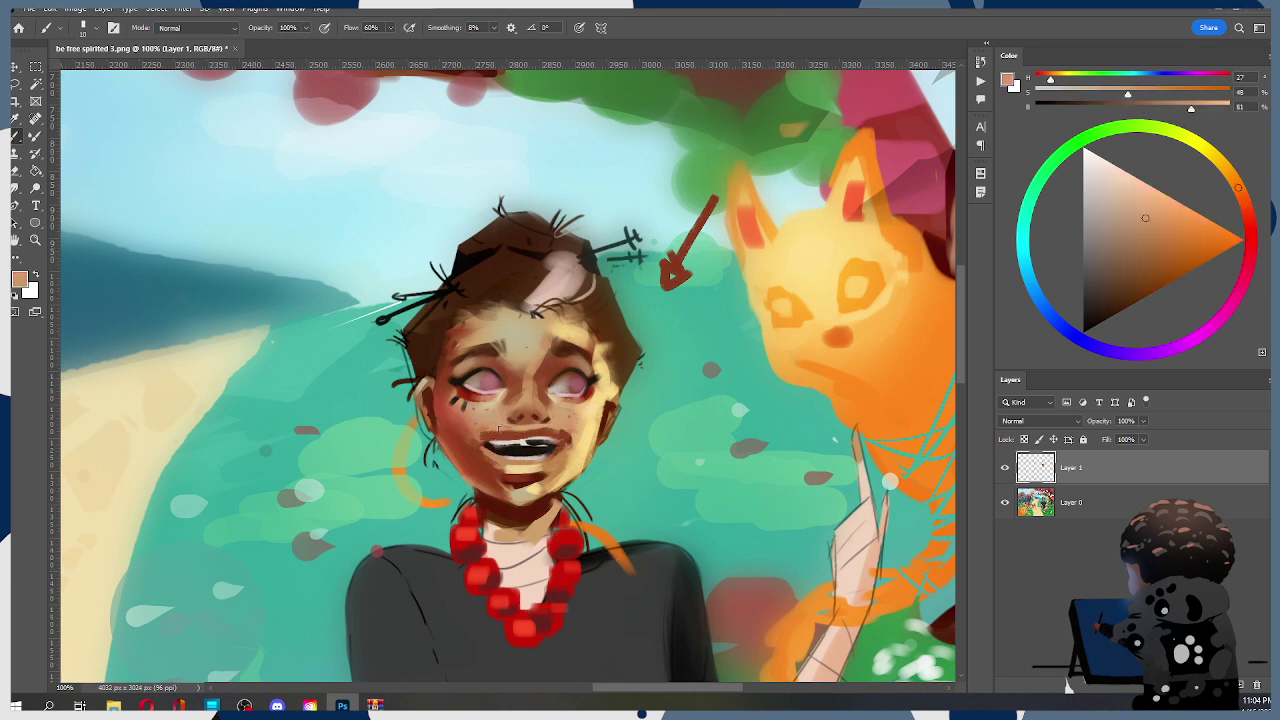
pyautogui.moveTo(508, 431); pyautogui.dragTo(556, 429)
pyautogui.keyDown('alt'); pyautogui.click(513, 428); pyautogui.keyUp('alt')
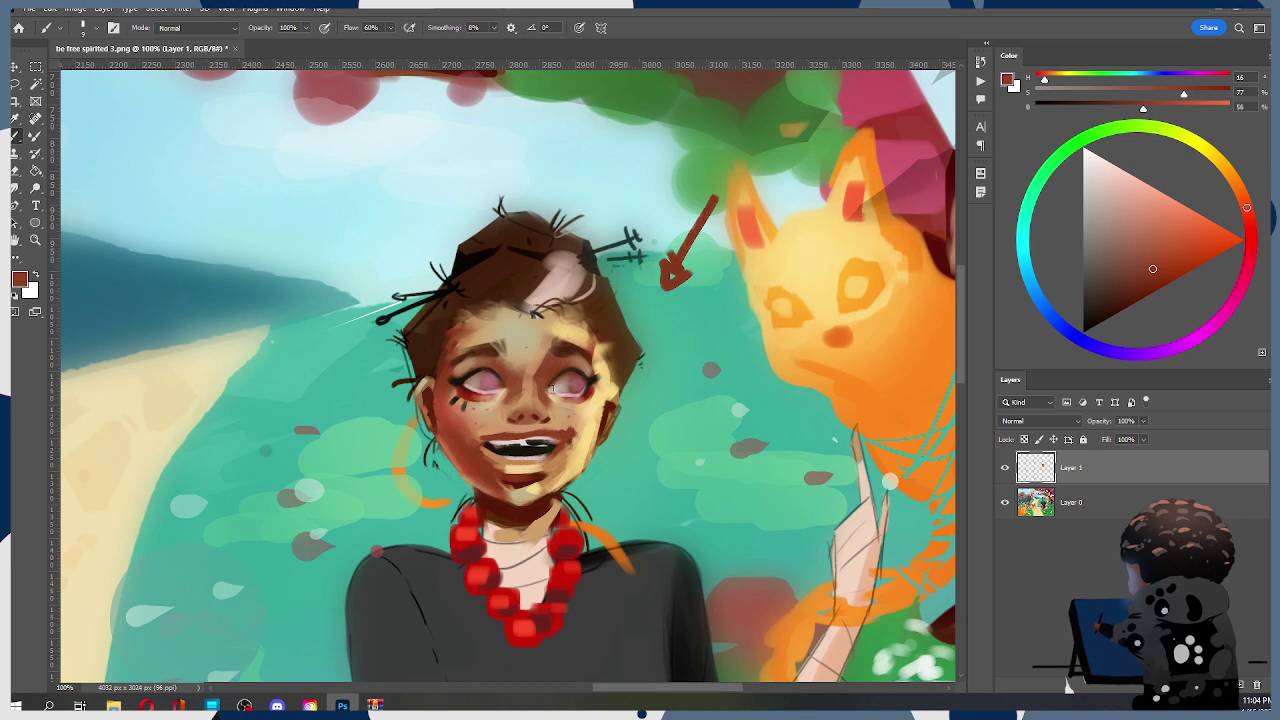
pyautogui.keyDown('alt'); pyautogui.click(570, 441); pyautogui.keyUp('alt')
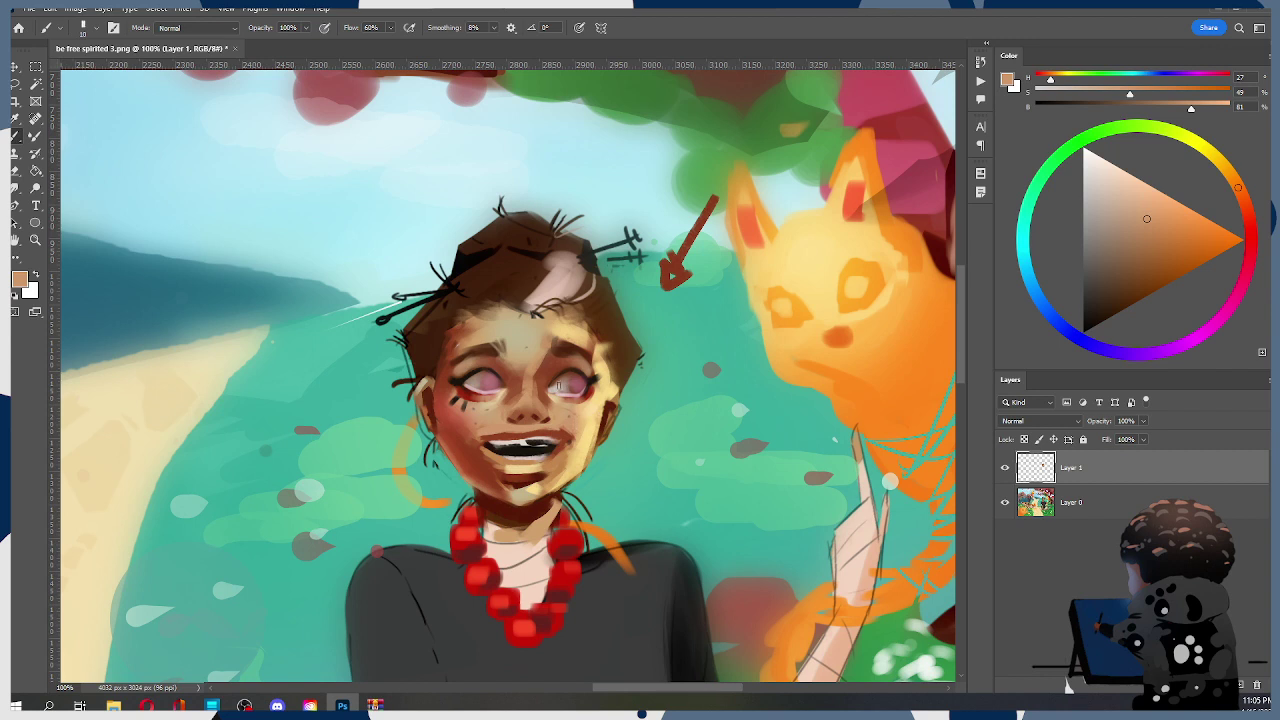
pyautogui.keyDown('alt'); pyautogui.click(561, 434); pyautogui.keyUp('alt')
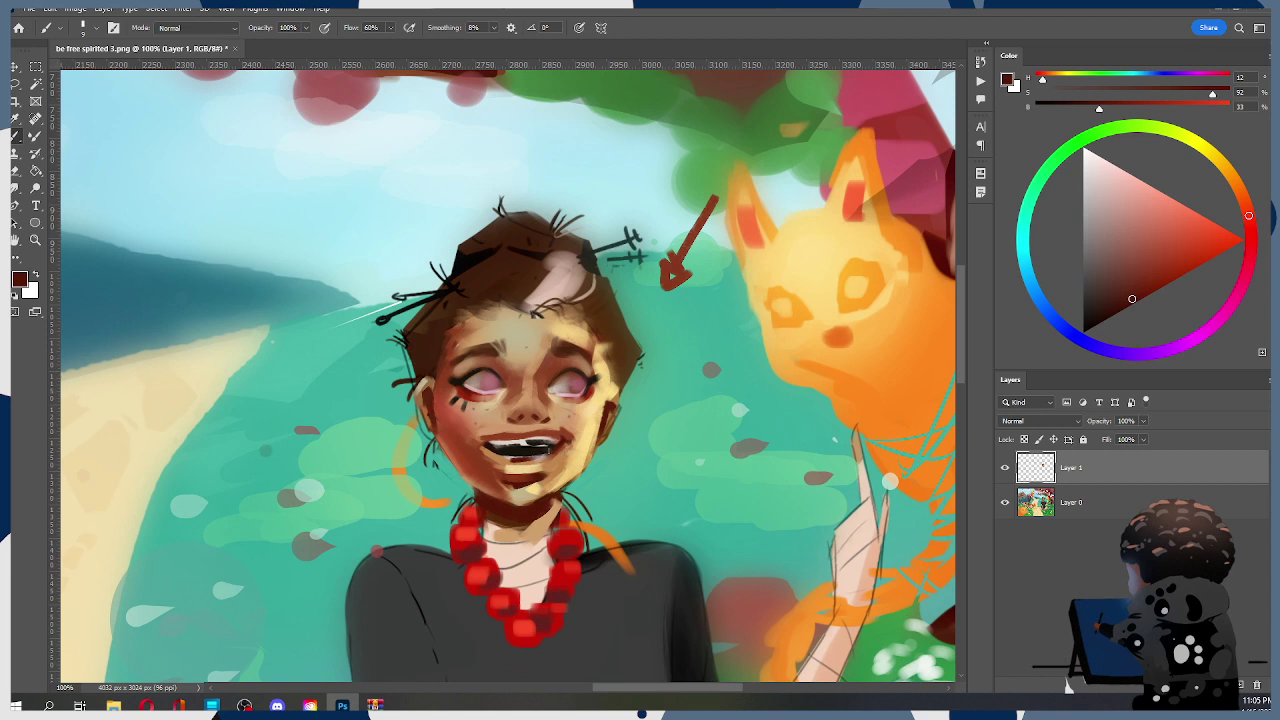
# Rework the lower lip and chin in sampled browns (27, 61%, 69%) and (29, 59%, 76%), and view the whole painting at 33.3% zoom
pyautogui.keyDown('alt'); pyautogui.click(529, 463); pyautogui.keyUp('alt')
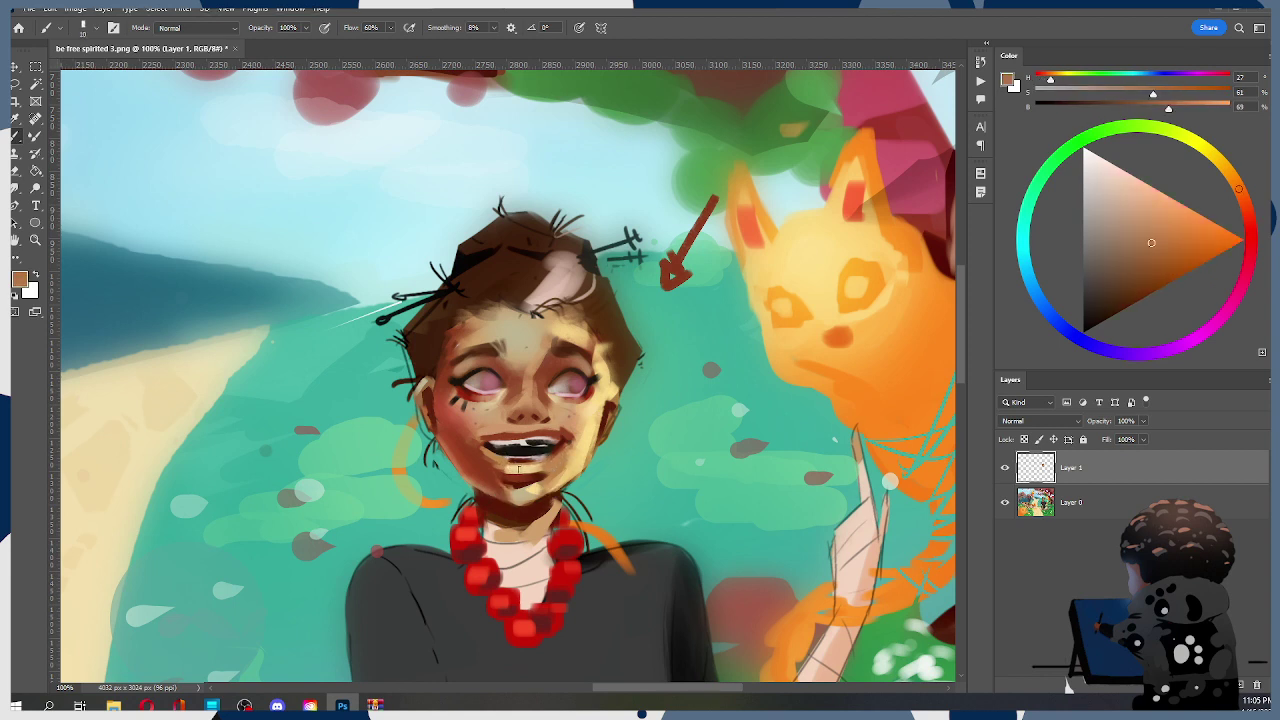
pyautogui.keyDown('alt'); pyautogui.click(519, 500); pyautogui.keyUp('alt')
pyautogui.keyDown('alt'); pyautogui.click(505, 470); pyautogui.keyUp('alt')
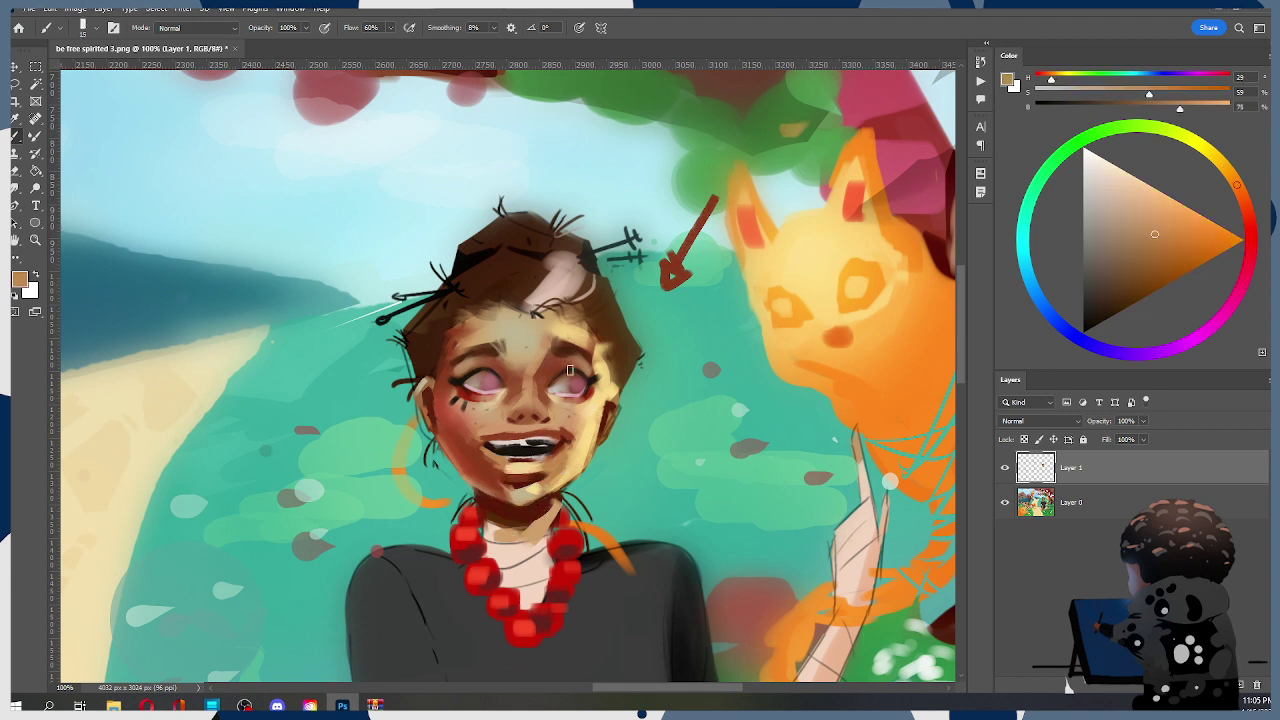
pyautogui.press('z')
pyautogui.keyDown('alt'); pyautogui.click(601, 390); pyautogui.keyUp('alt')
pyautogui.keyDown('alt'); pyautogui.click(601, 390); pyautogui.keyUp('alt')
pyautogui.keyDown('alt'); pyautogui.click(601, 390); pyautogui.keyUp('alt')
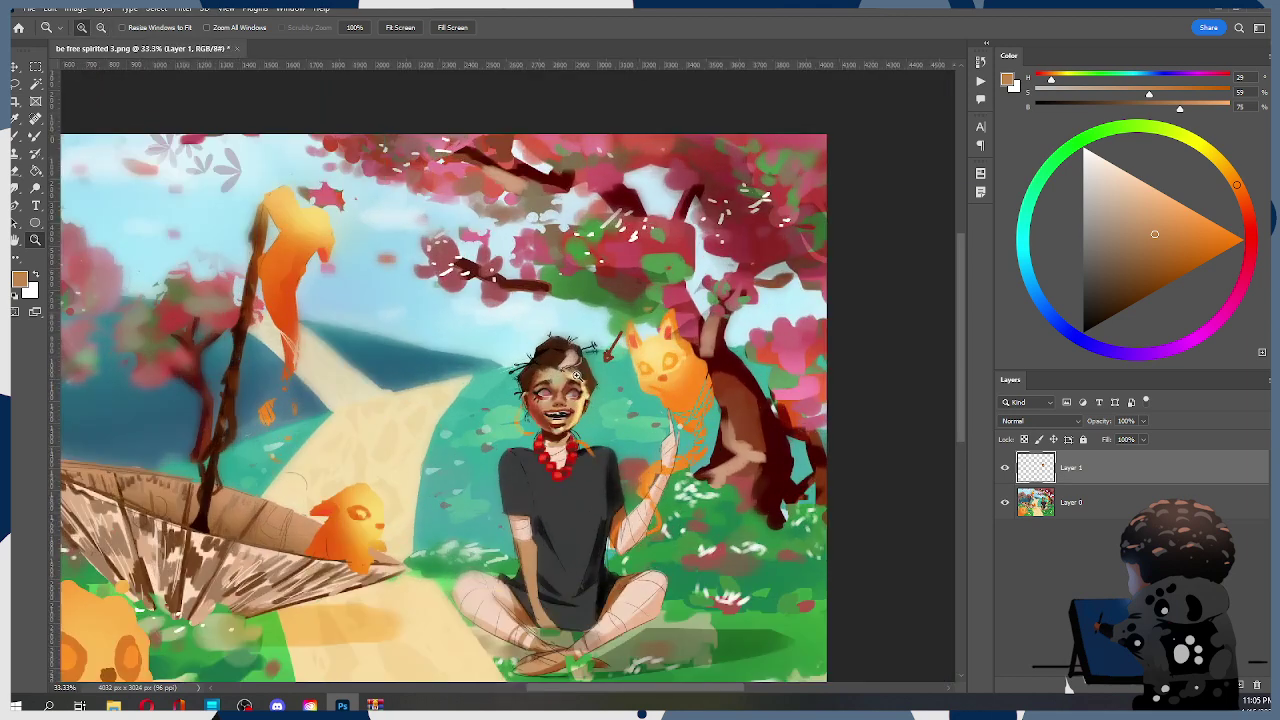
# At 100% zoom, rework the lower lip with the brush in sampled cream (41, 38%, 94%) and reddish brown (17, 79%, 55%)
pyautogui.click(575, 372)
pyautogui.click(575, 372)
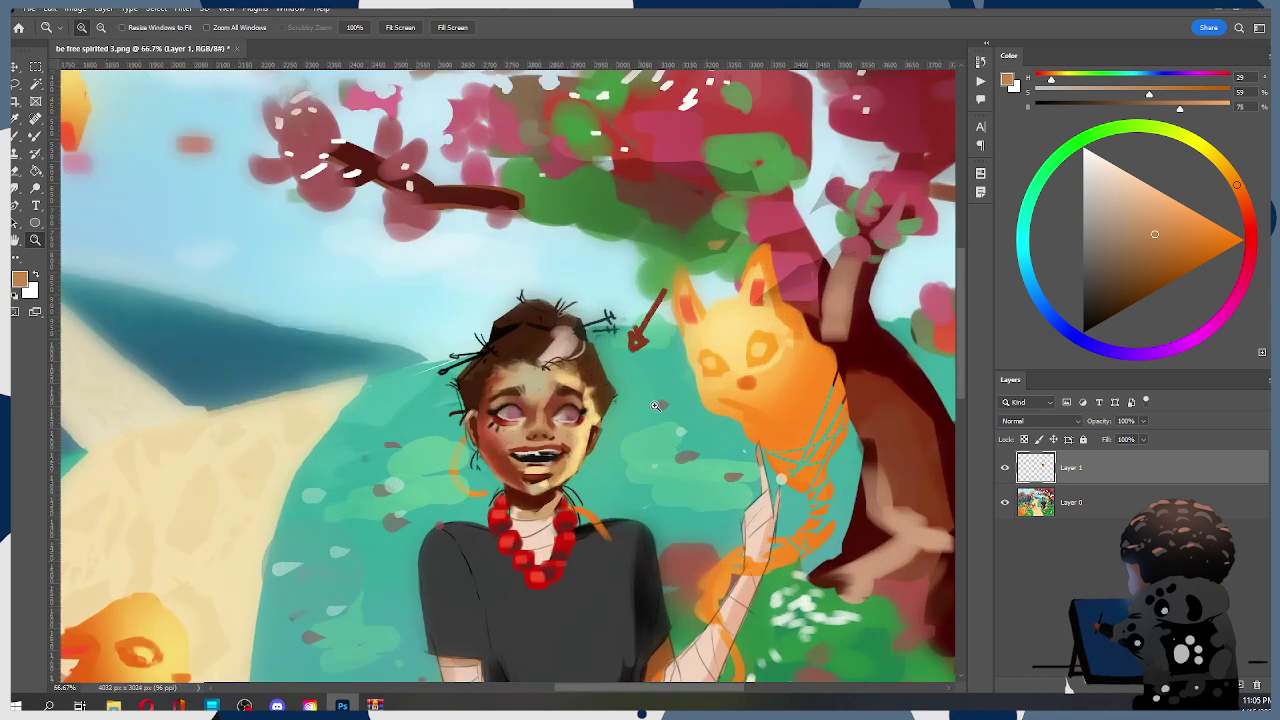
pyautogui.click(561, 436)
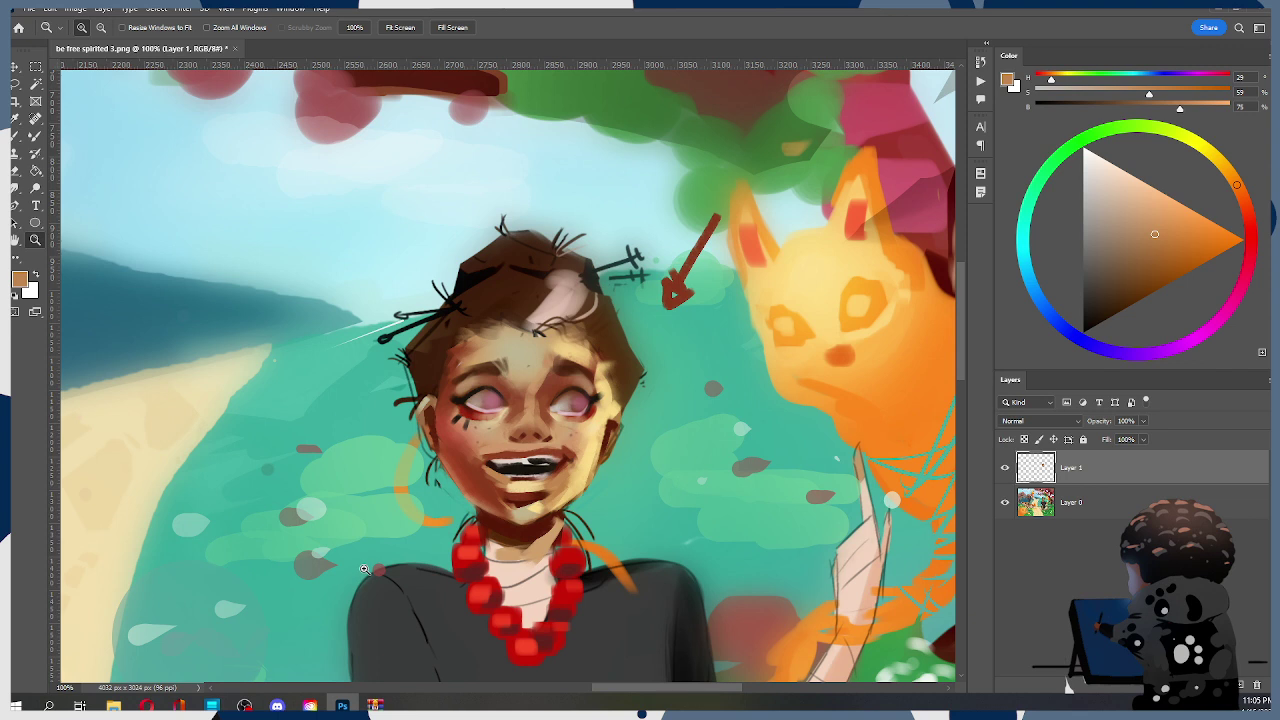
pyautogui.press('b')
pyautogui.keyDown('alt'); pyautogui.click(532, 476); pyautogui.keyUp('alt')
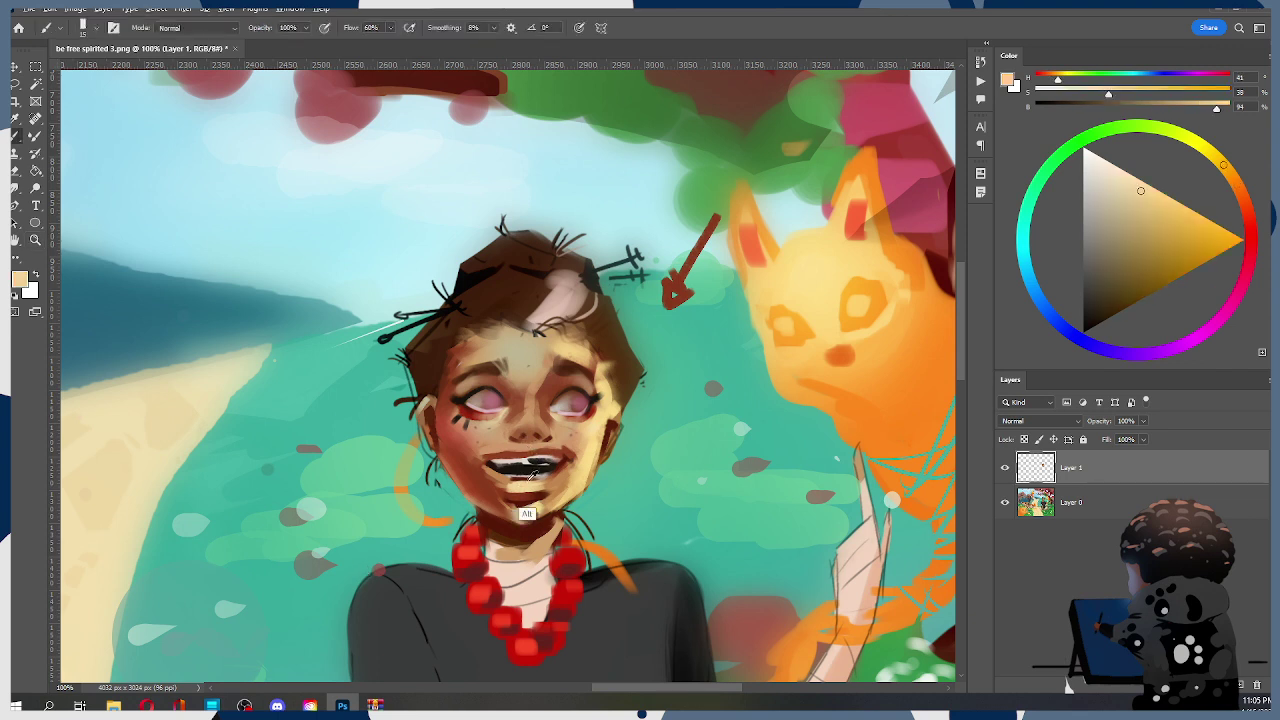
pyautogui.keyDown('alt'); pyautogui.click(487, 478); pyautogui.keyUp('alt')
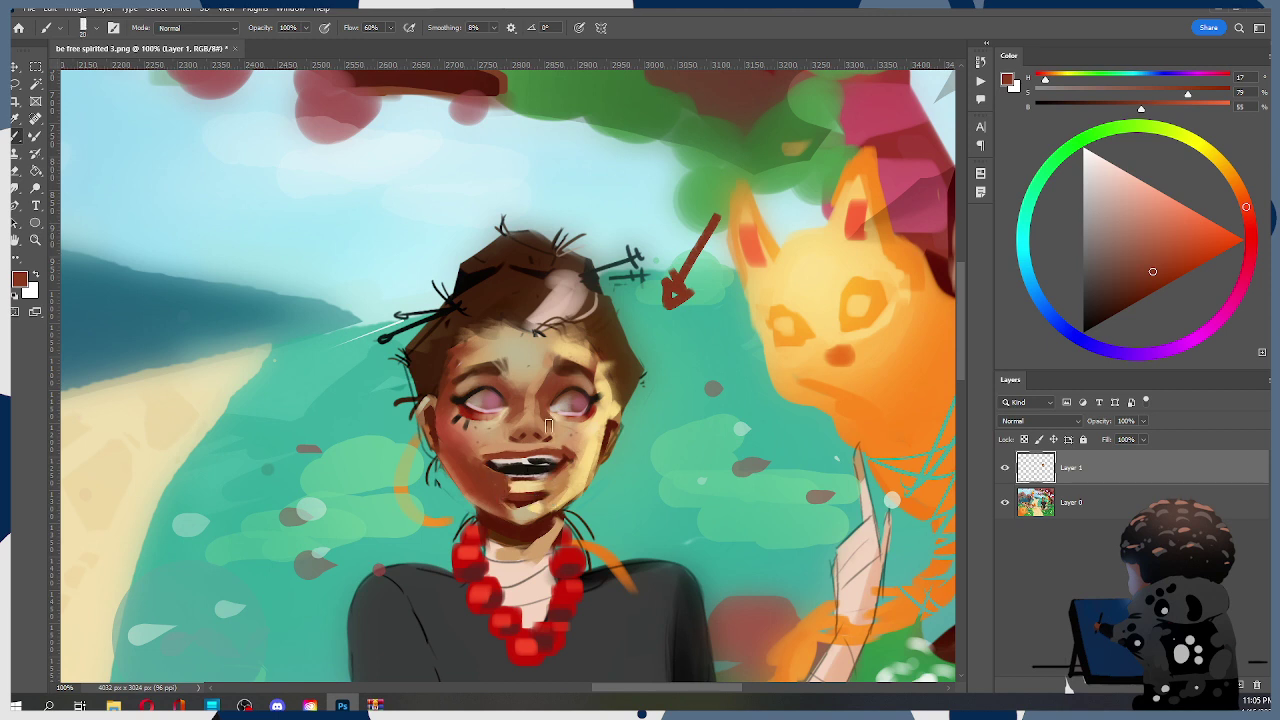
pyautogui.keyDown('alt'); pyautogui.click(510, 484); pyautogui.keyUp('alt')
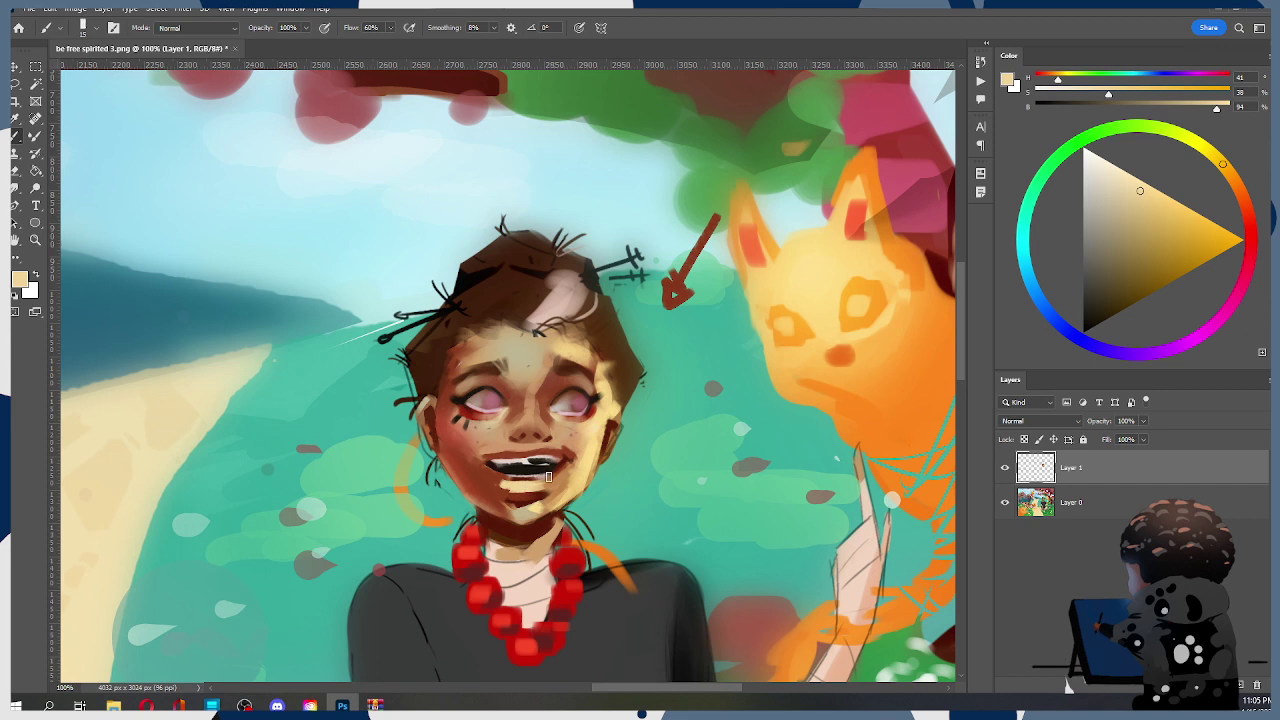
pyautogui.press('ctrl')
# Try a stroke below the lower lip in sampled brown (30, 62%, 75%) with different brush sizes, and undo it
pyautogui.keyDown('alt'); pyautogui.click(489, 479); pyautogui.keyUp('alt')
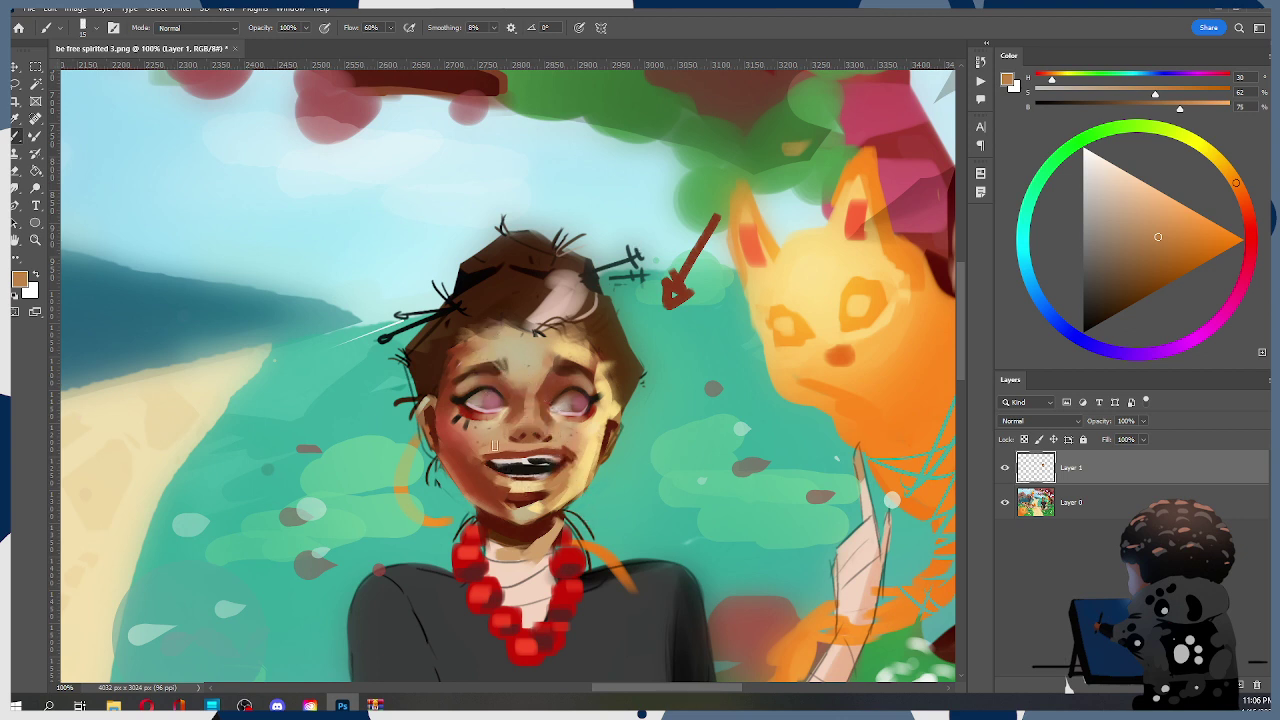
pyautogui.press('[')
pyautogui.press(']')
pyautogui.press(']')
pyautogui.moveTo(500, 489)
pyautogui.mouseDown()
pyautogui.moveTo(546, 488)
pyautogui.moveTo(516, 495)
pyautogui.mouseUp()
pyautogui.hotkey('ctrl', 'z')
pyautogui.press('[')
pyautogui.hotkey('ctrl', 'z')
pyautogui.keyDown('alt'); pyautogui.click(558, 520); pyautogui.keyUp('alt')
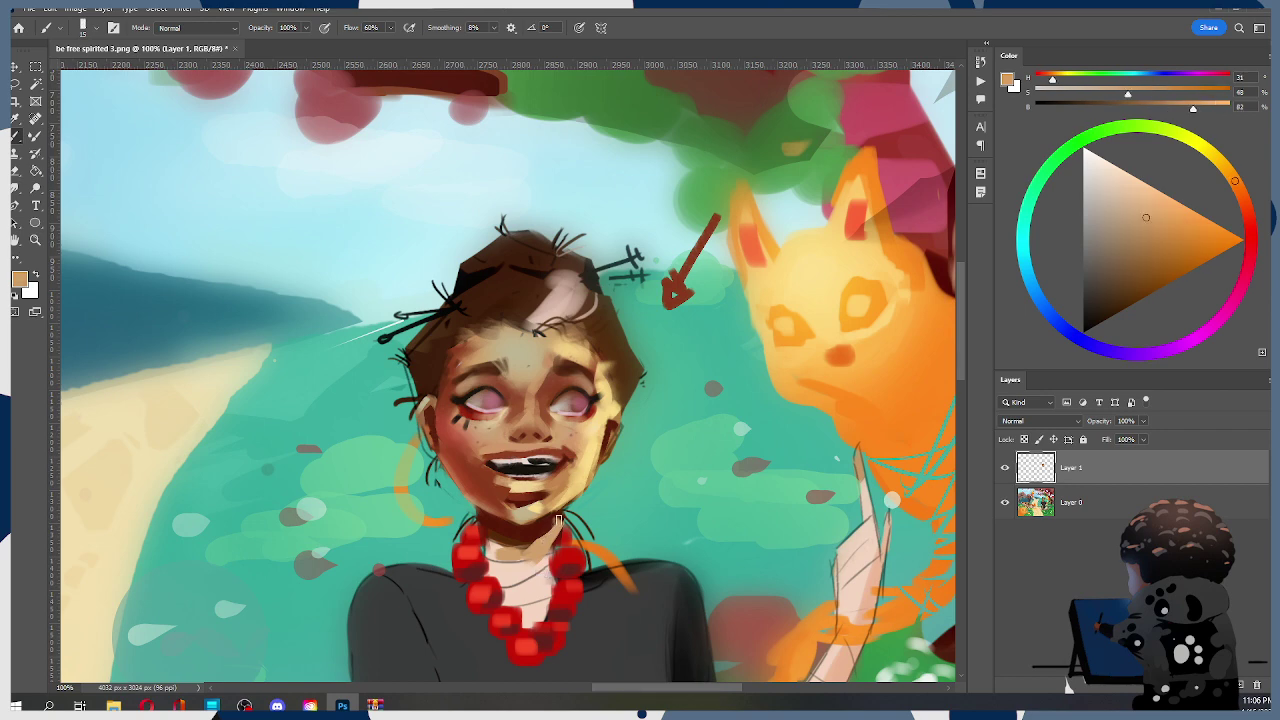
# Try erasing the paint across the mouth opening and teeth, and undo the erasing
pyautogui.press('z')
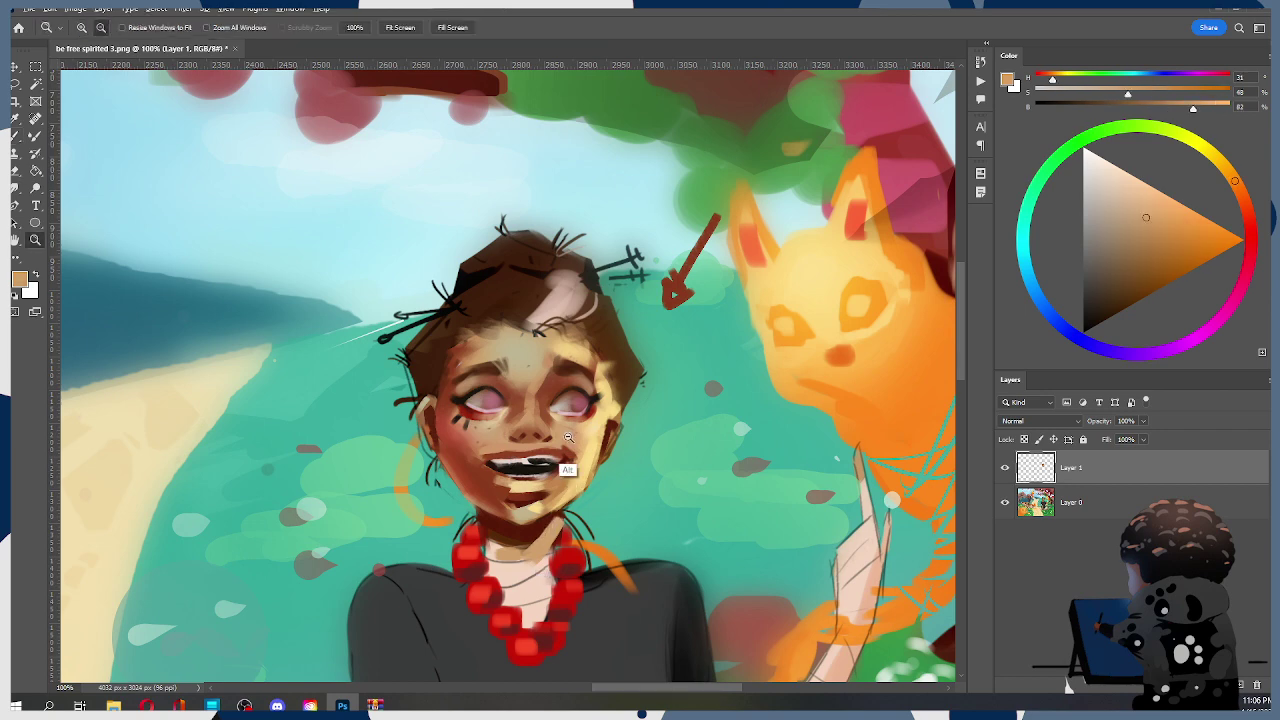
pyautogui.keyDown('alt'); pyautogui.click(568, 437); pyautogui.keyUp('alt')
pyautogui.click(590, 436)
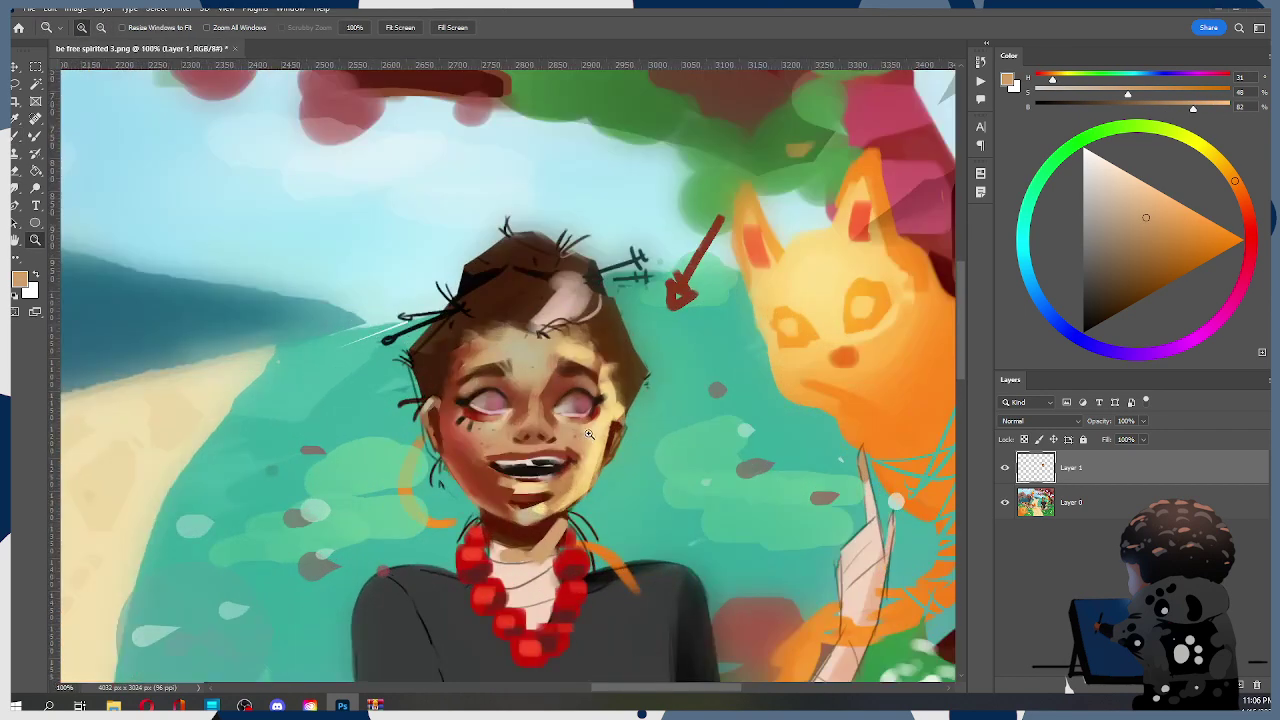
pyautogui.press('b')
pyautogui.moveTo(507, 455)
pyautogui.mouseDown()
pyautogui.moveTo(492, 460)
pyautogui.moveTo(545, 466)
pyautogui.moveTo(515, 488)
pyautogui.moveTo(492, 458)
pyautogui.mouseUp()
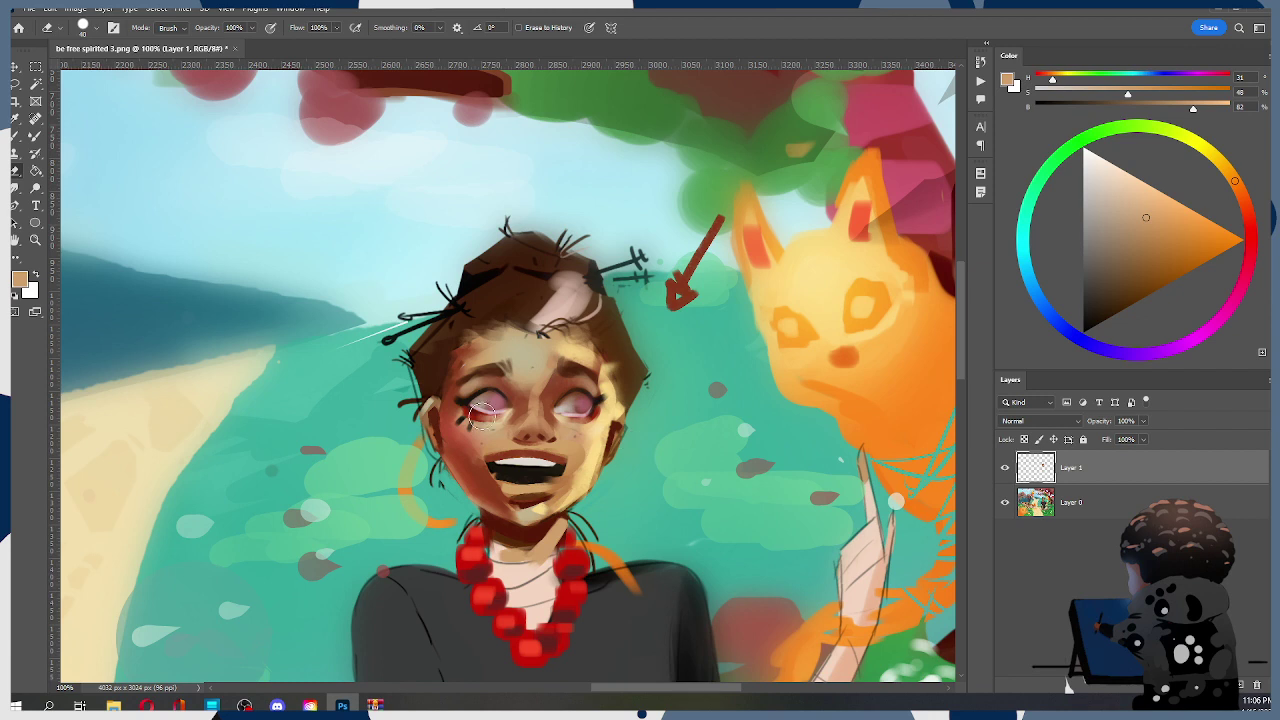
pyautogui.hotkey('ctrl', 'z')
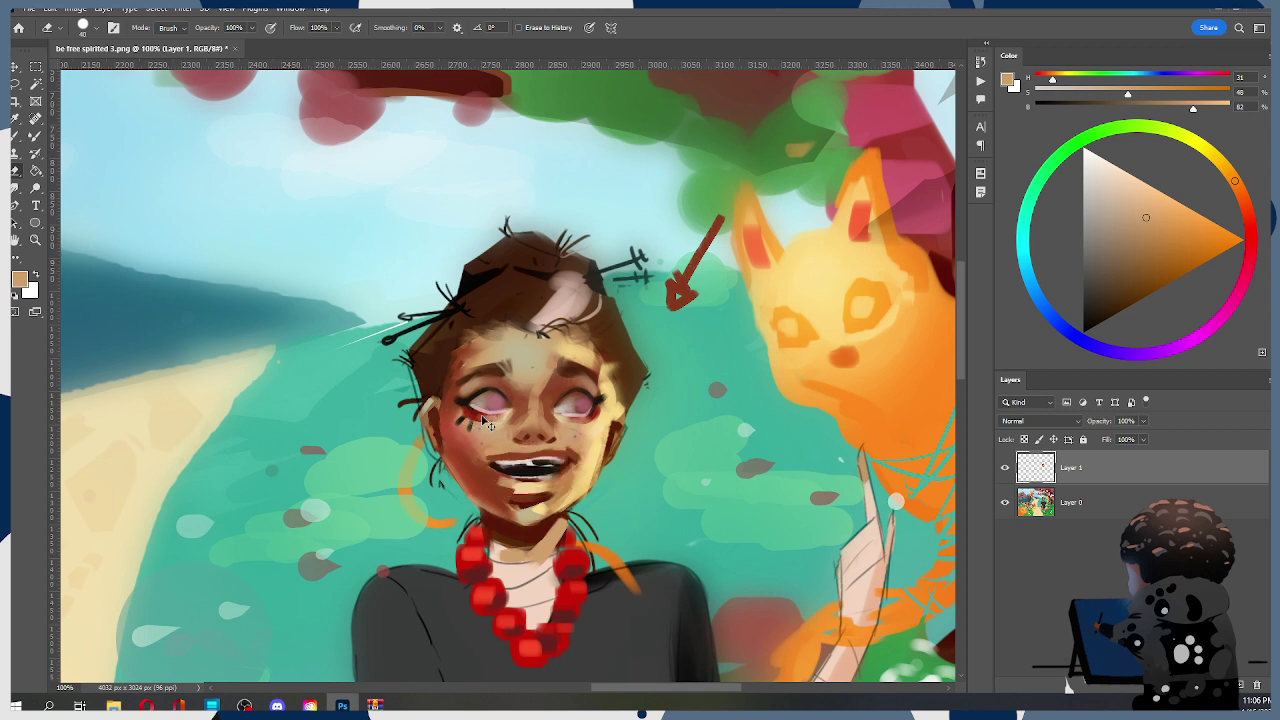
# Repaint the full width of the upper lip in sampled reddish brown (16, 77%, 56%) with a smaller brush
pyautogui.press('b')
pyautogui.keyDown('alt'); pyautogui.click(521, 456); pyautogui.keyUp('alt')
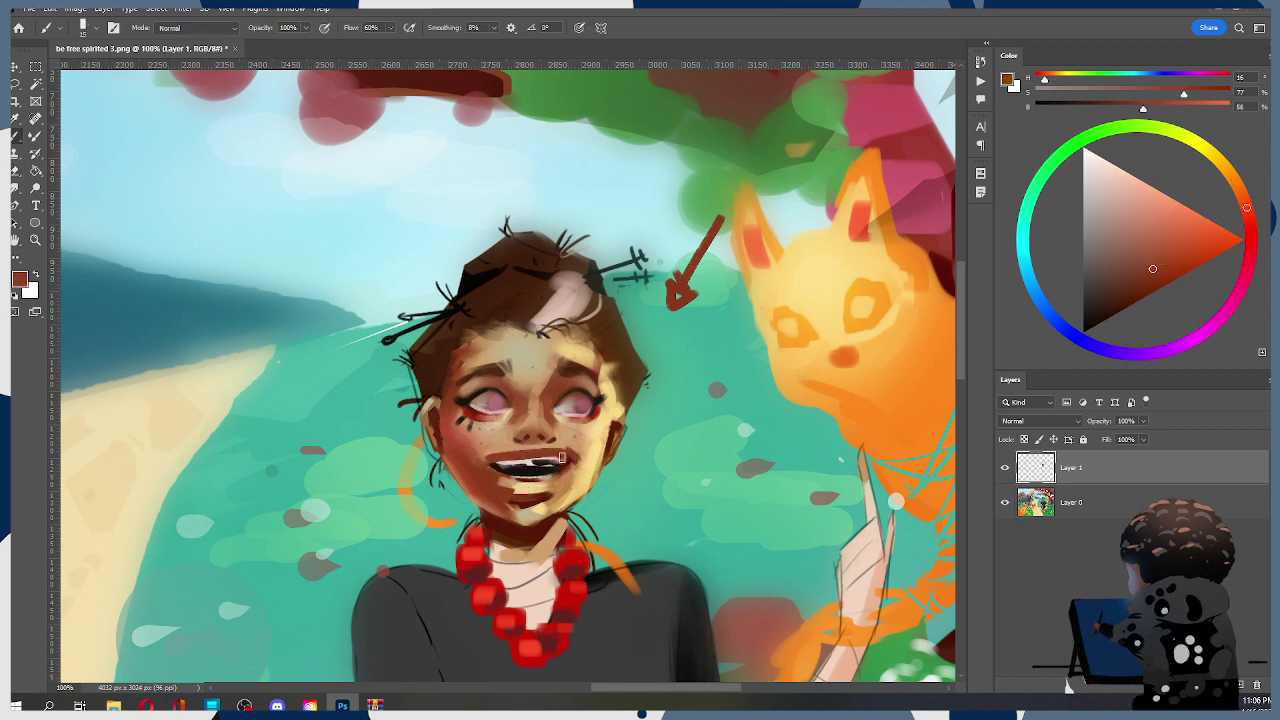
pyautogui.press('[')
pyautogui.press('[')
pyautogui.moveTo(484, 456); pyautogui.dragTo(566, 451)
# Darken the upper lip's lower edge in sampled dark red (13, 92%, 33%) with a finer brush, undoing one stroke
pyautogui.keyDown('alt'); pyautogui.click(525, 541); pyautogui.keyUp('alt')
pyautogui.moveTo(508, 458); pyautogui.dragTo(565, 458)
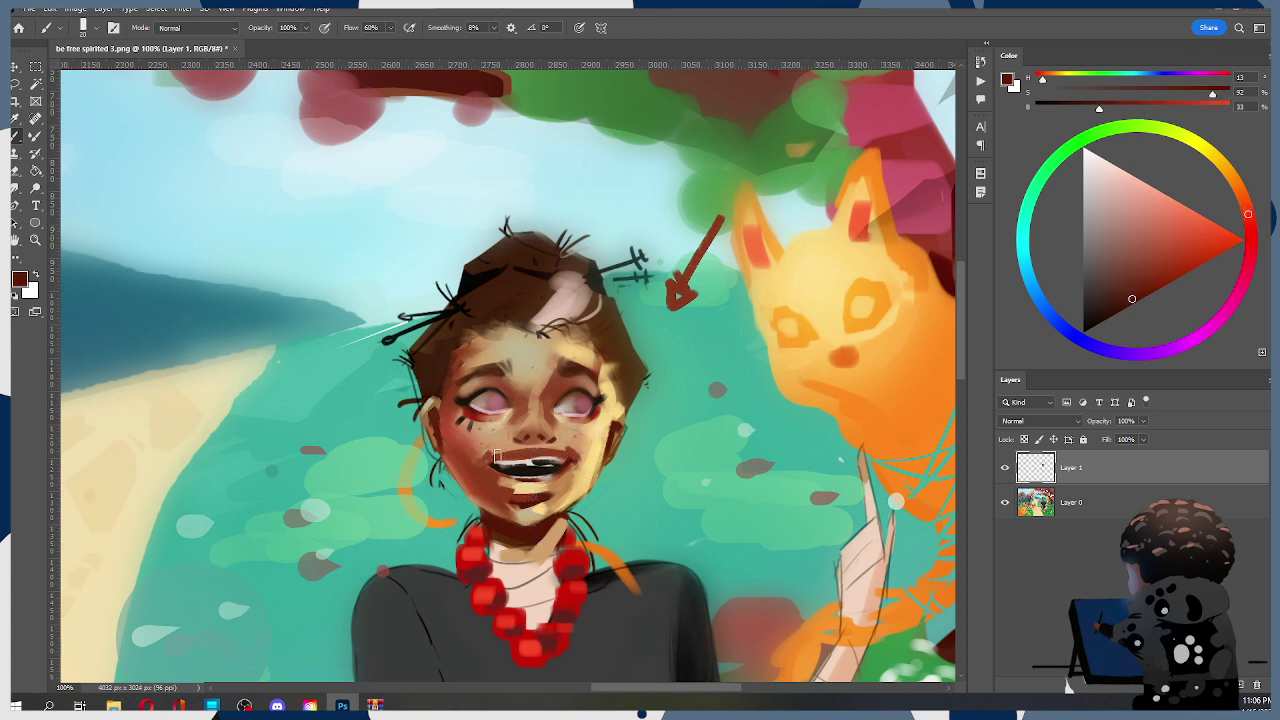
pyautogui.press('[')
pyautogui.moveTo(503, 456)
pyautogui.mouseDown()
pyautogui.moveTo(571, 453)
pyautogui.moveTo(487, 460)
pyautogui.moveTo(573, 456)
pyautogui.mouseUp()
pyautogui.hotkey('ctrl', 'z')
pyautogui.press('[')
# Repaint the upper teeth in sampled pale pink (21, 32%, 88%) with a finer brush, undoing the stray strokes
pyautogui.keyDown('alt'); pyautogui.click(522, 460); pyautogui.keyUp('alt')
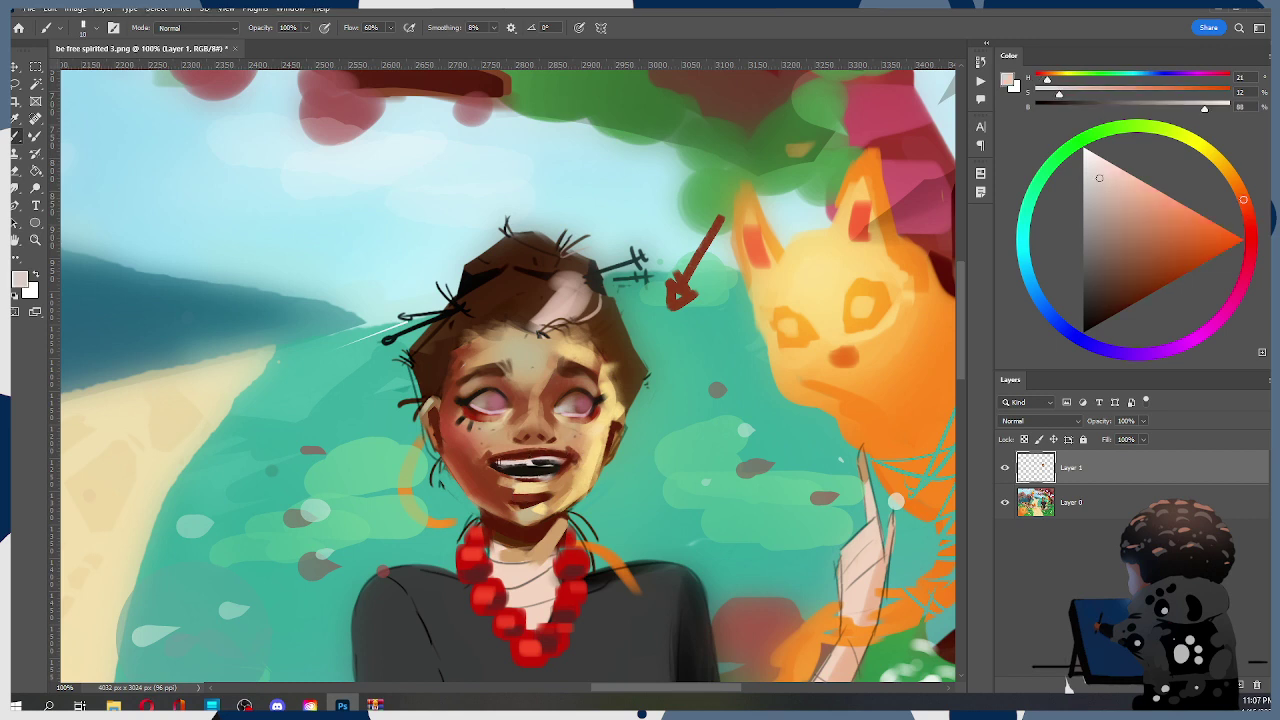
pyautogui.moveTo(510, 461); pyautogui.dragTo(504, 461)
pyautogui.hotkey('ctrl', 'z')
pyautogui.hotkey('ctrl', 'z')
pyautogui.press('[')
pyautogui.moveTo(525, 464); pyautogui.dragTo(506, 459)
pyautogui.hotkey('ctrl', 'z')
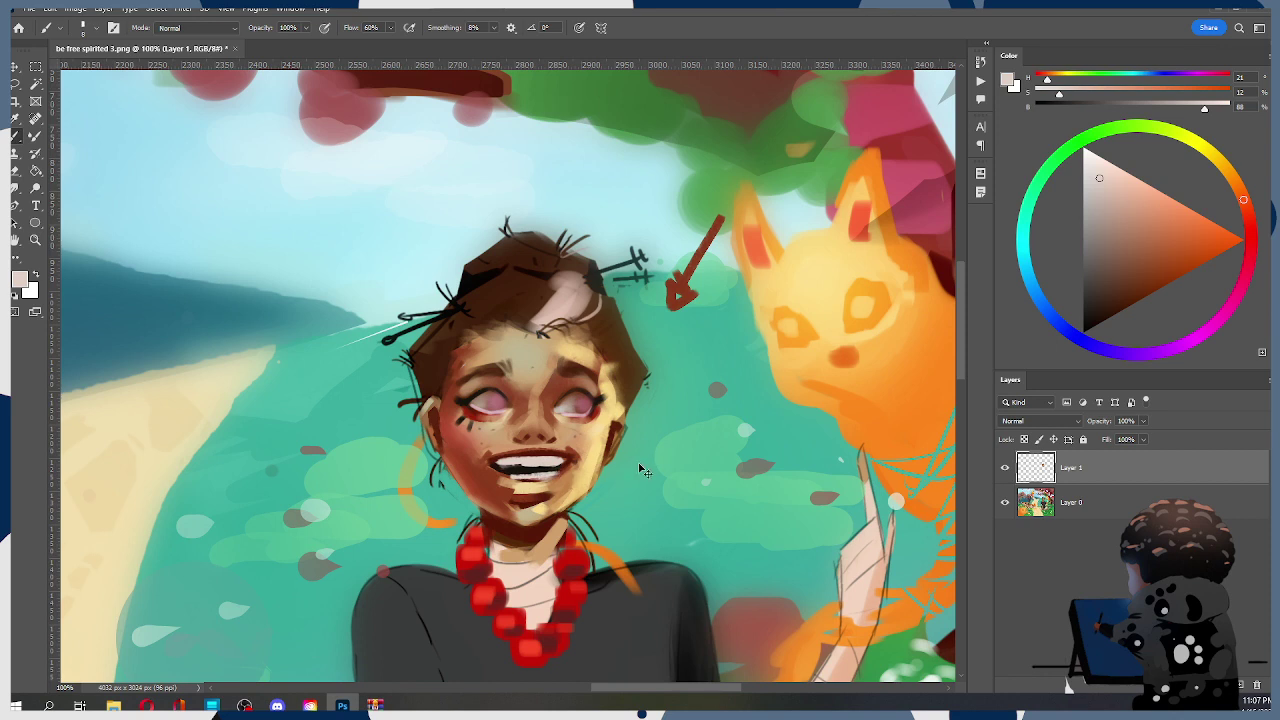
# Fill the mouth opening below the teeth in sampled near-black (36, 43%, 9%), and undo an extra stroke
pyautogui.keyDown('alt'); pyautogui.click(527, 468); pyautogui.keyUp('alt')
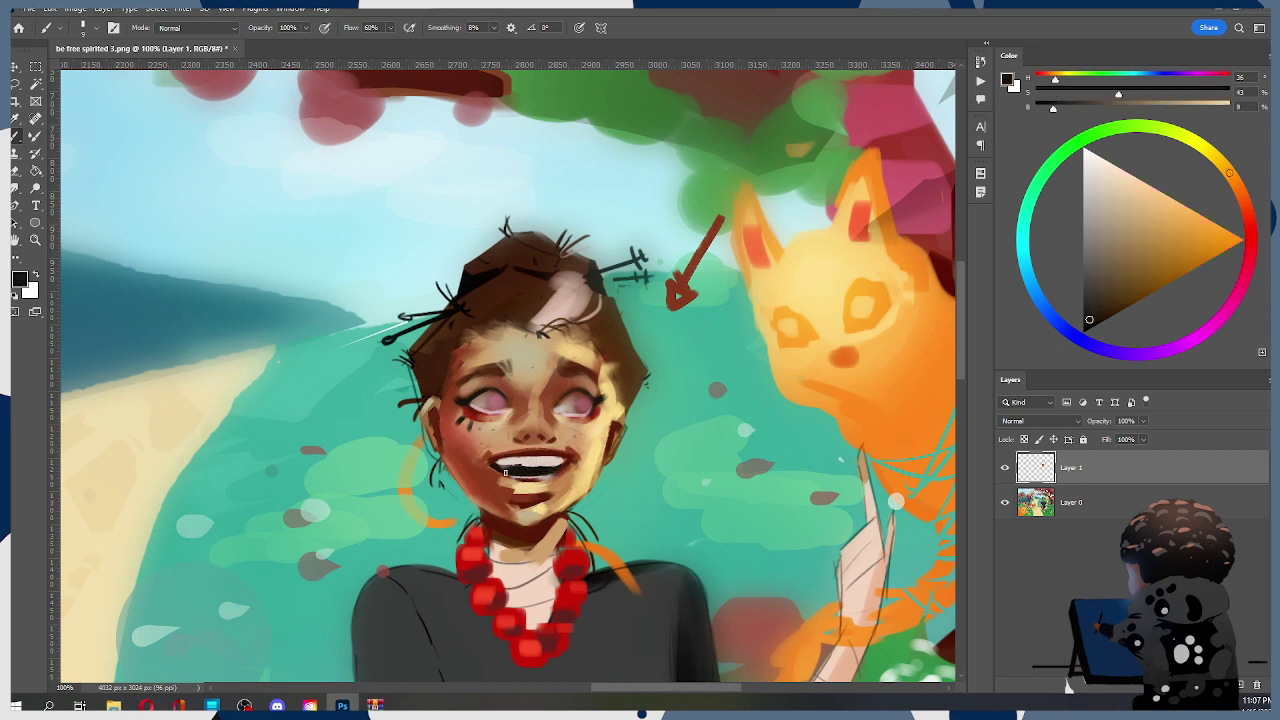
pyautogui.moveTo(520, 476); pyautogui.dragTo(550, 478)
pyautogui.press(']')
pyautogui.keyDown('alt'); pyautogui.click(519, 518); pyautogui.keyUp('alt')
pyautogui.hotkey('ctrl', 'z')
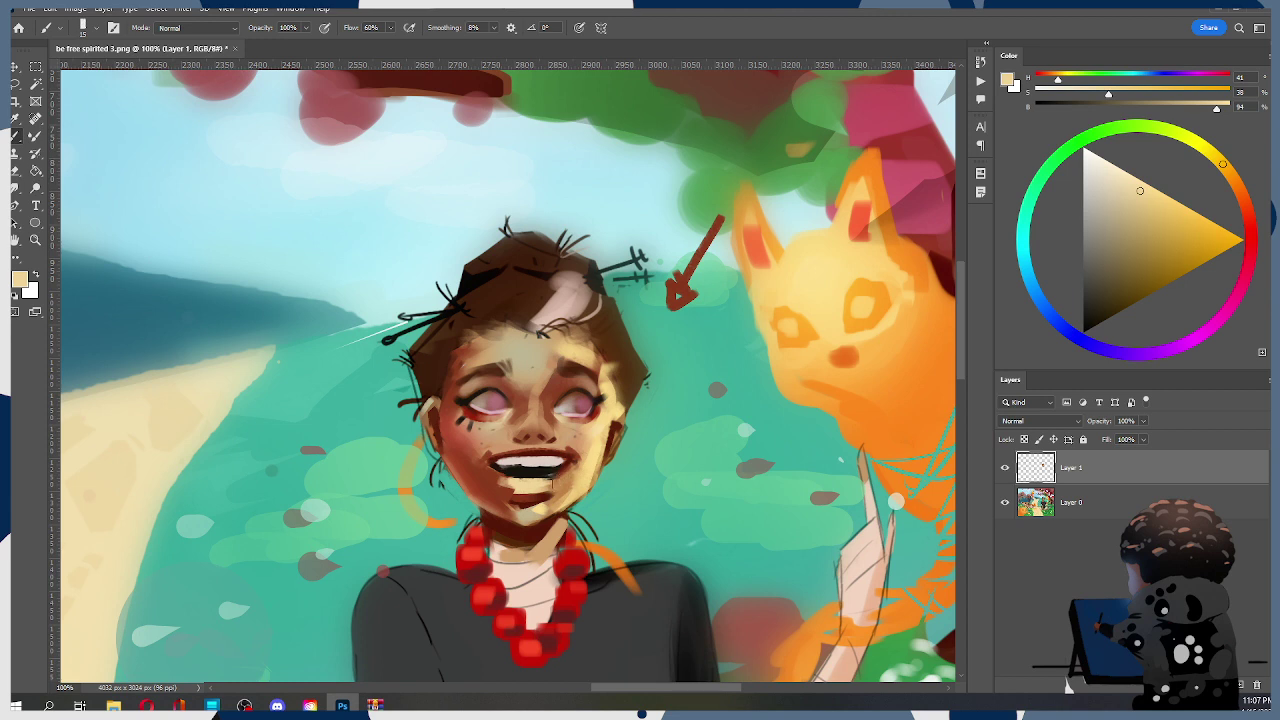
# Redefine the lower lip's upper edge in sampled reddish browns (17, 79%, 55%) and (17, 80%, 54%) and light brown (29, 59%, 75%)
pyautogui.keyDown('alt'); pyautogui.click(502, 468); pyautogui.keyUp('alt')
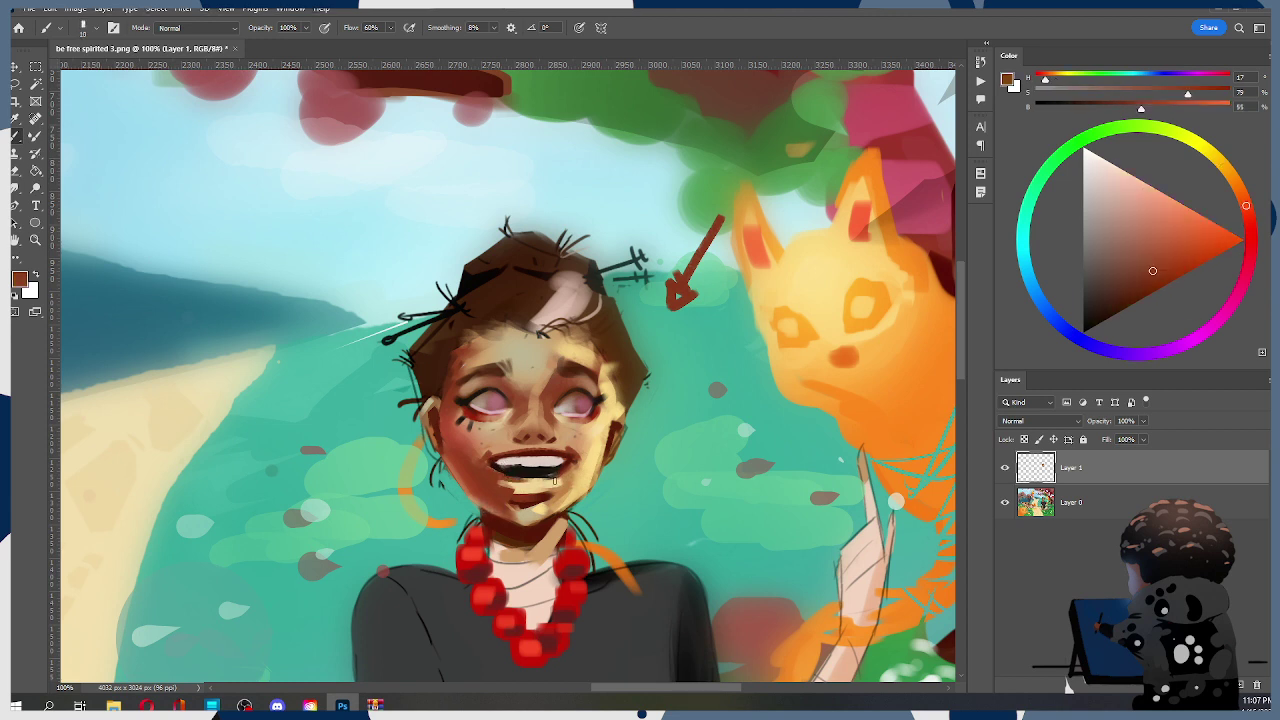
pyautogui.moveTo(520, 478); pyautogui.dragTo(543, 479)
pyautogui.keyDown('alt'); pyautogui.click(561, 480); pyautogui.keyUp('alt')
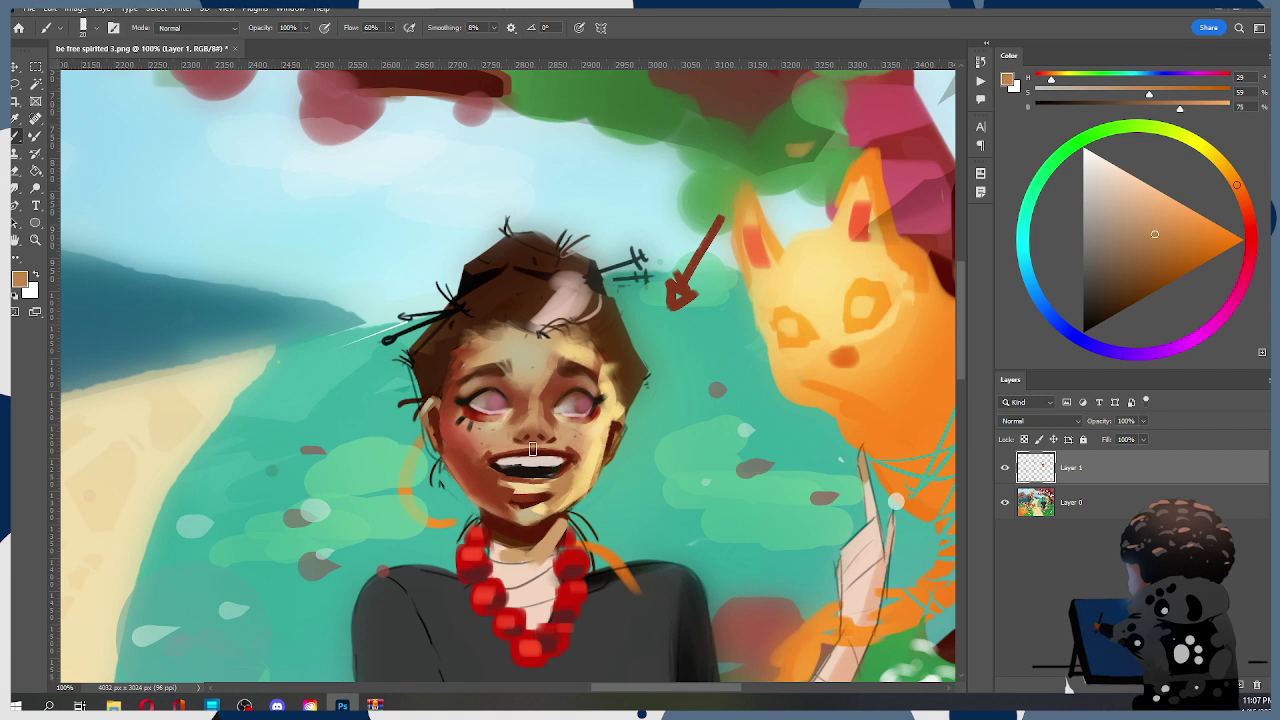
pyautogui.keyDown('alt'); pyautogui.click(502, 480); pyautogui.keyUp('alt')
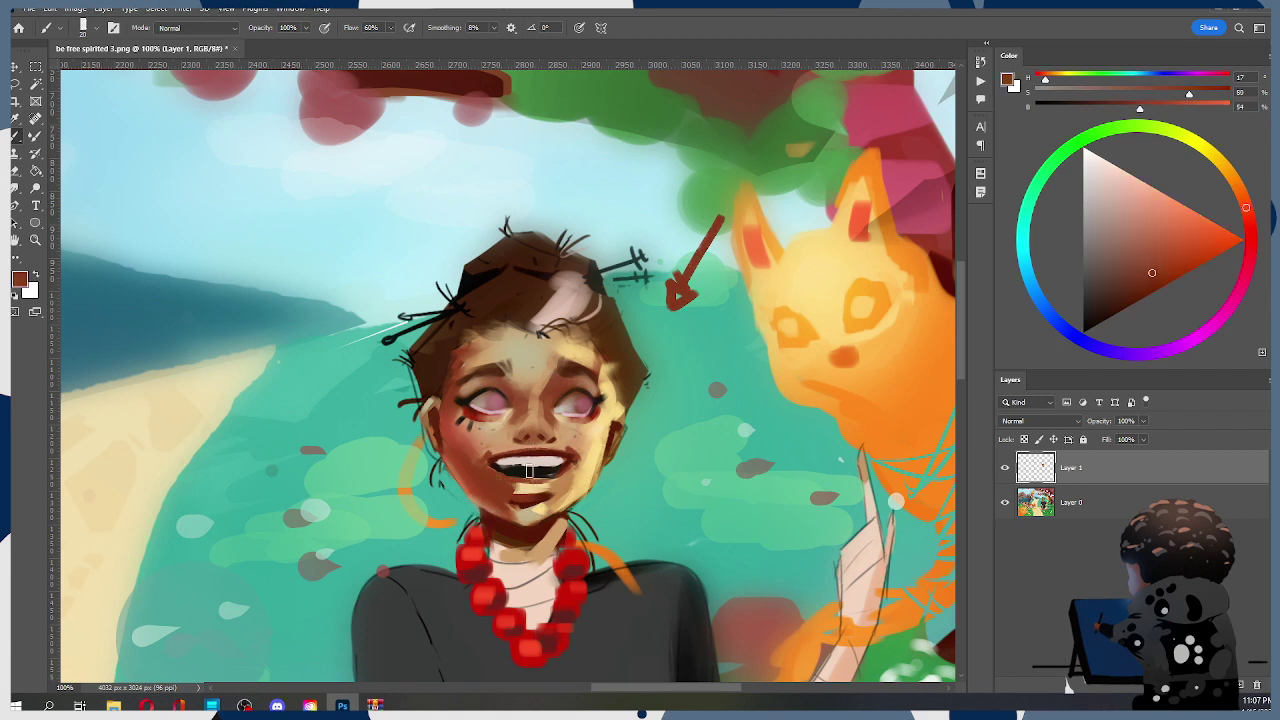
# Touch up the lower lip's highlight in sampled cream (41, 38%, 94%) with a larger brush, undoing a chin stroke
pyautogui.keyDown('alt'); pyautogui.click(516, 484); pyautogui.keyUp('alt')
pyautogui.moveTo(538, 514); pyautogui.dragTo(518, 516)
pyautogui.hotkey('ctrl', 'z')
pyautogui.press(']')
pyautogui.press(']')
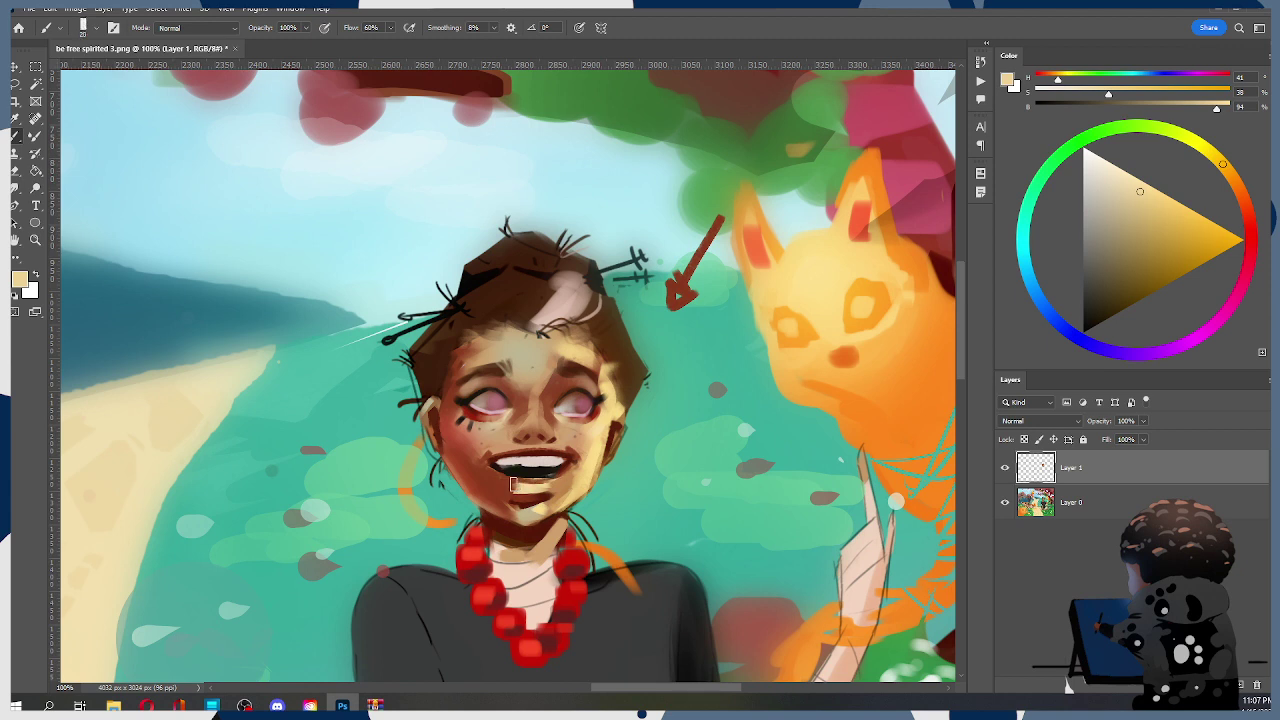
# Reshape the shadow beneath the lower lip in sampled reddish brown (16, 81%, 55%), dark red (12, 92%, 33%) and light brown (29, 58%, 76%)
pyautogui.keyDown('alt'); pyautogui.click(550, 482); pyautogui.keyUp('alt')
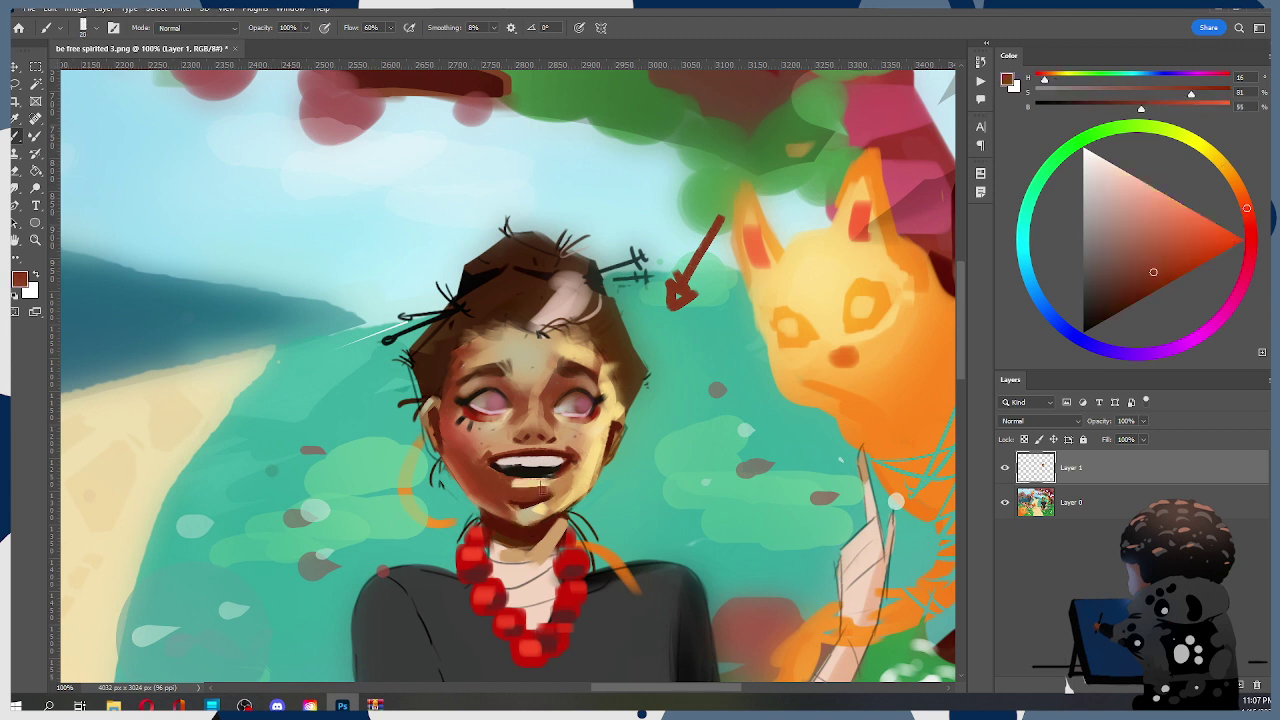
pyautogui.keyDown('alt'); pyautogui.click(548, 491); pyautogui.keyUp('alt')
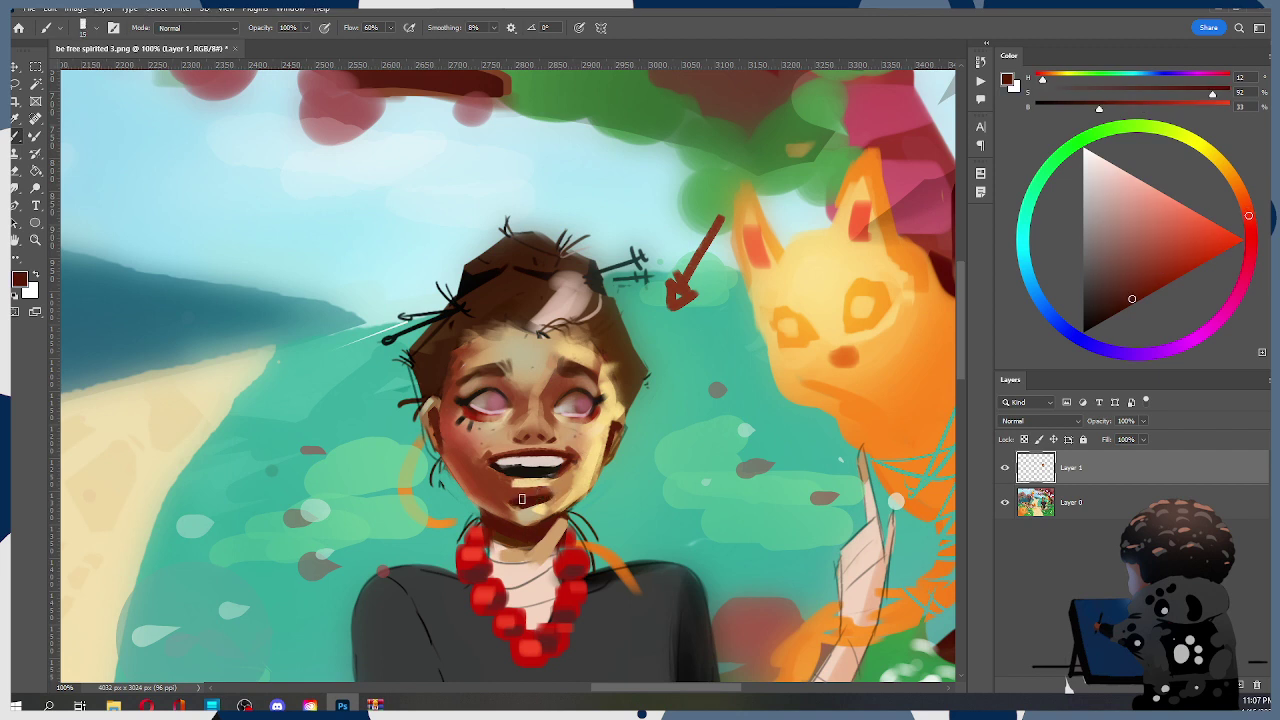
pyautogui.keyDown('alt'); pyautogui.click(517, 526); pyautogui.keyUp('alt')
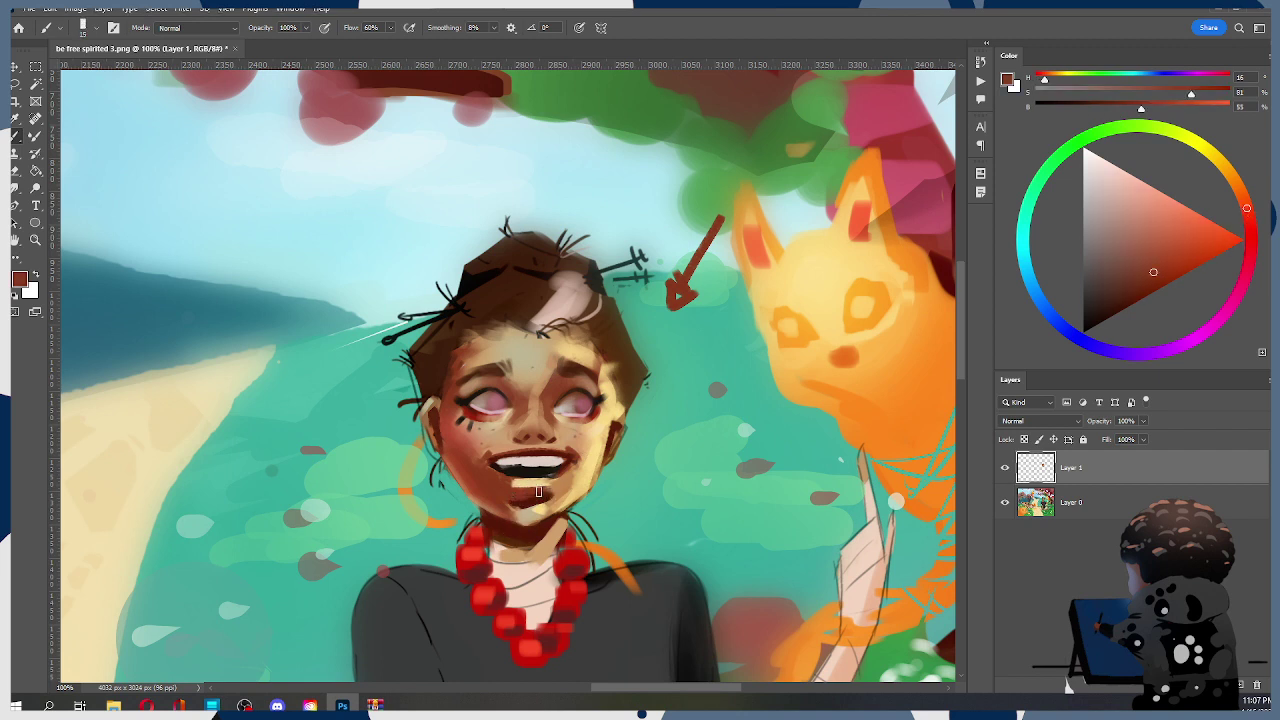
pyautogui.keyDown('alt'); pyautogui.click(532, 497); pyautogui.keyUp('alt')
pyautogui.keyDown('alt'); pyautogui.click(508, 520); pyautogui.keyUp('alt')
pyautogui.keyDown('alt'); pyautogui.click(553, 520); pyautogui.keyUp('alt')
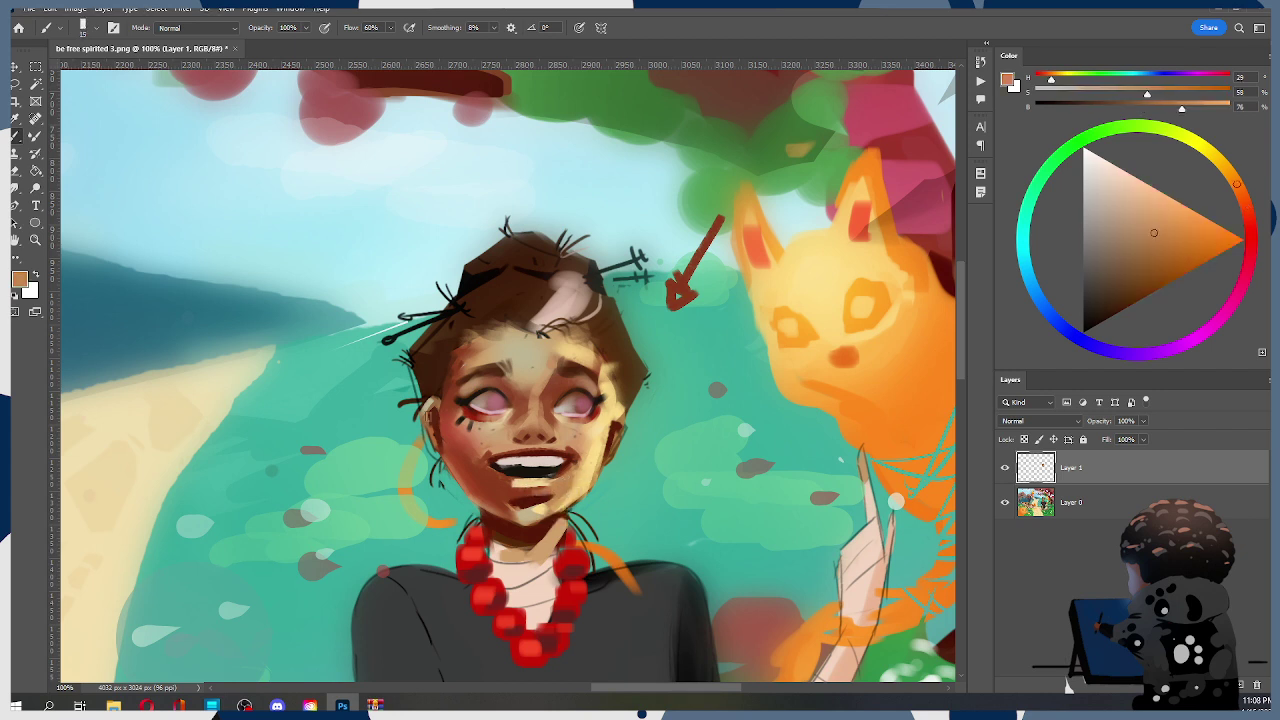
# Repaint the lower lip in sampled reddish brown (16, 80%, 55%), cream (40, 35%, 92%) and light brown (29, 59%, 75%)
pyautogui.keyDown('alt'); pyautogui.click(516, 524); pyautogui.keyUp('alt')
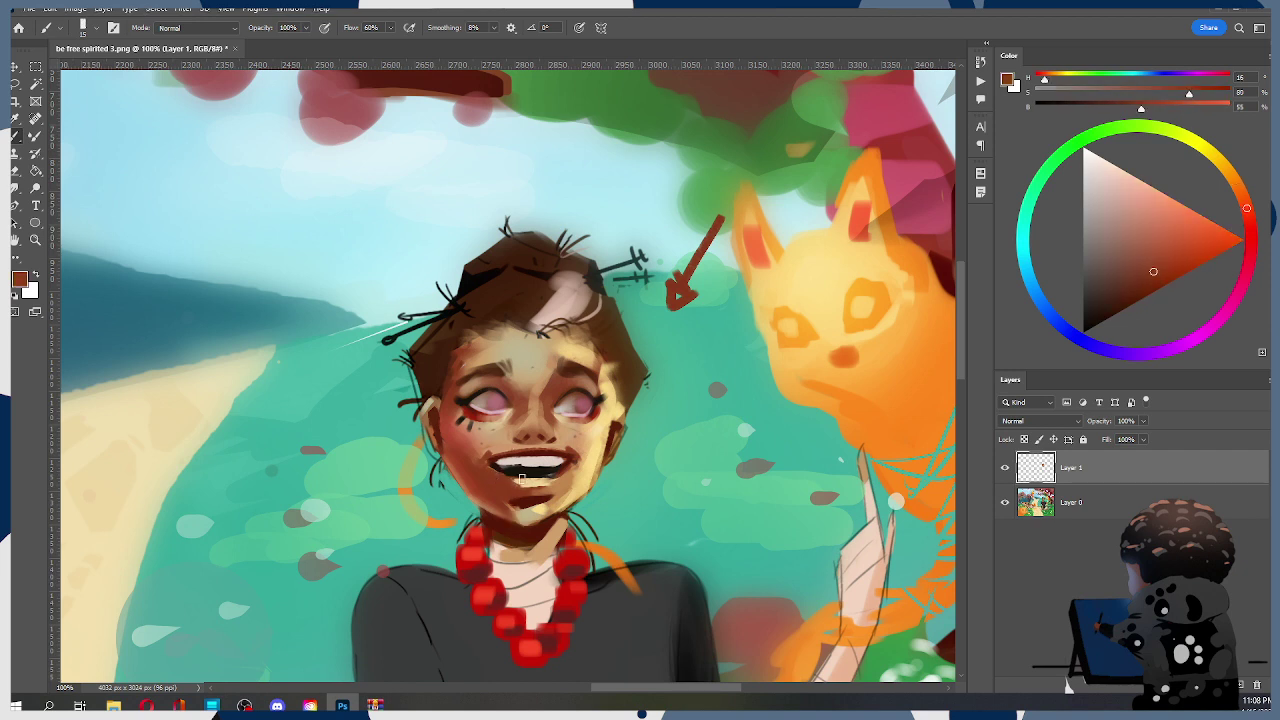
pyautogui.keyDown('alt'); pyautogui.click(513, 481); pyautogui.keyUp('alt')
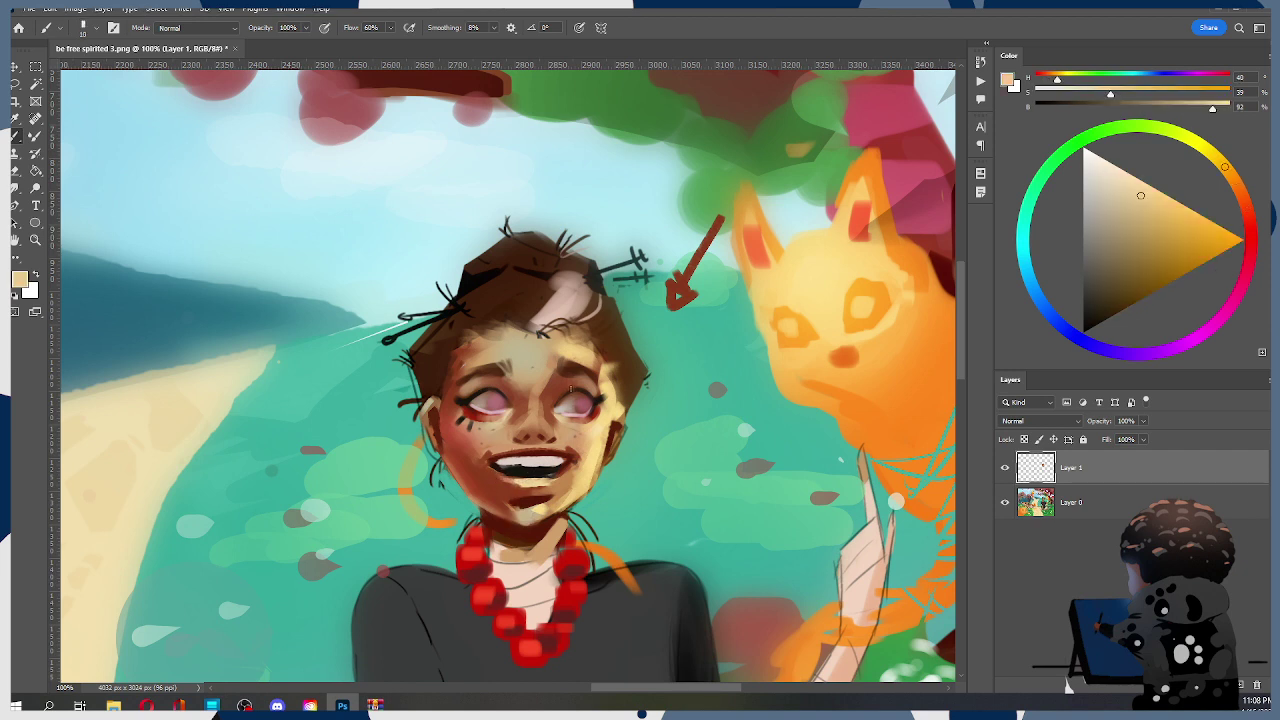
pyautogui.keyDown('alt'); pyautogui.click(560, 515); pyautogui.keyUp('alt')
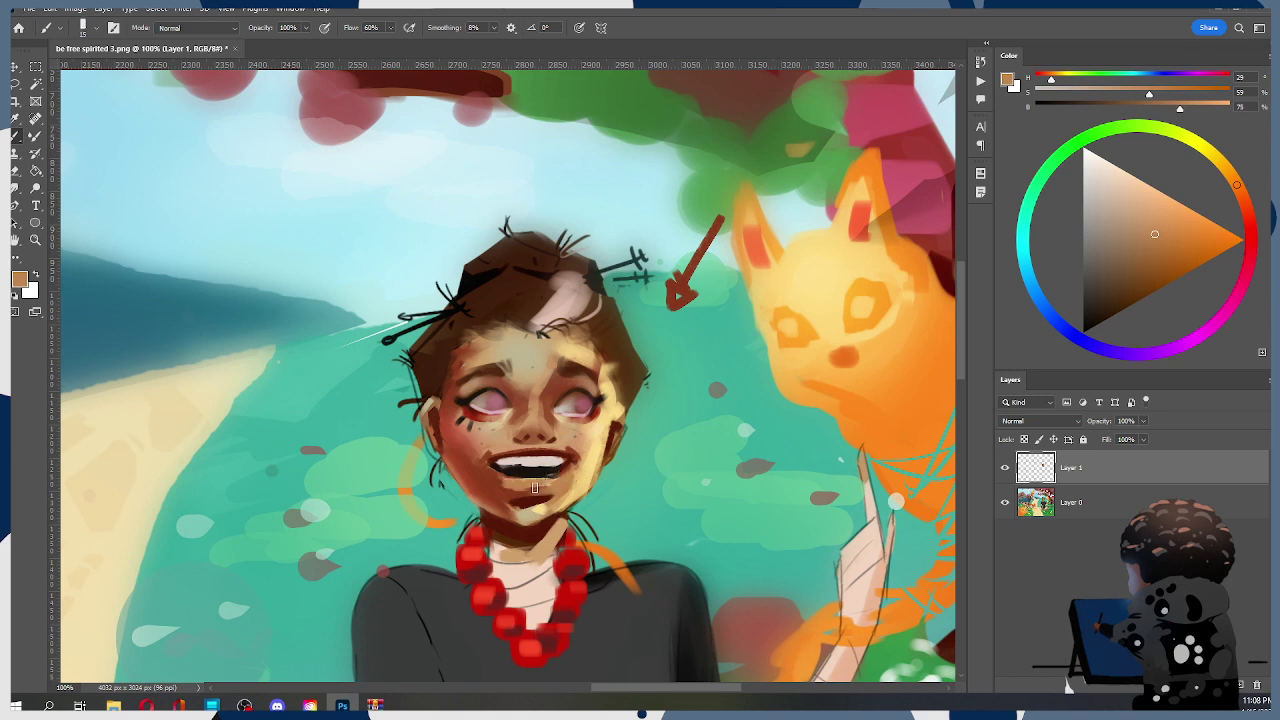
pyautogui.hotkey('ctrl', 'z')
pyautogui.hotkey('ctrl', 'shift', 'z')
pyautogui.moveTo(505, 481); pyautogui.dragTo(546, 482)
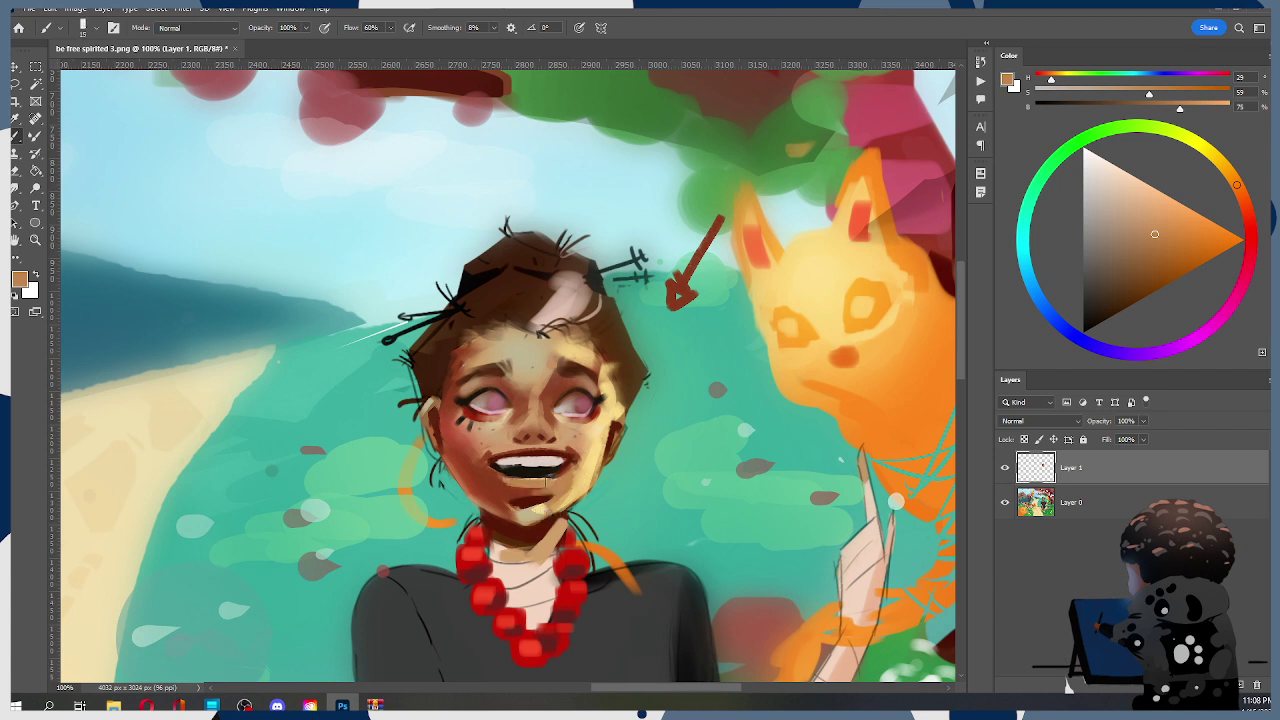
# Adjust the lower lip in sampled pale cream (42, 37%, 97%) and deepen the shadow beneath it in dark red (12, 92%, 33%)
pyautogui.press('alt')
pyautogui.keyDown('alt'); pyautogui.click(596, 464); pyautogui.keyUp('alt')
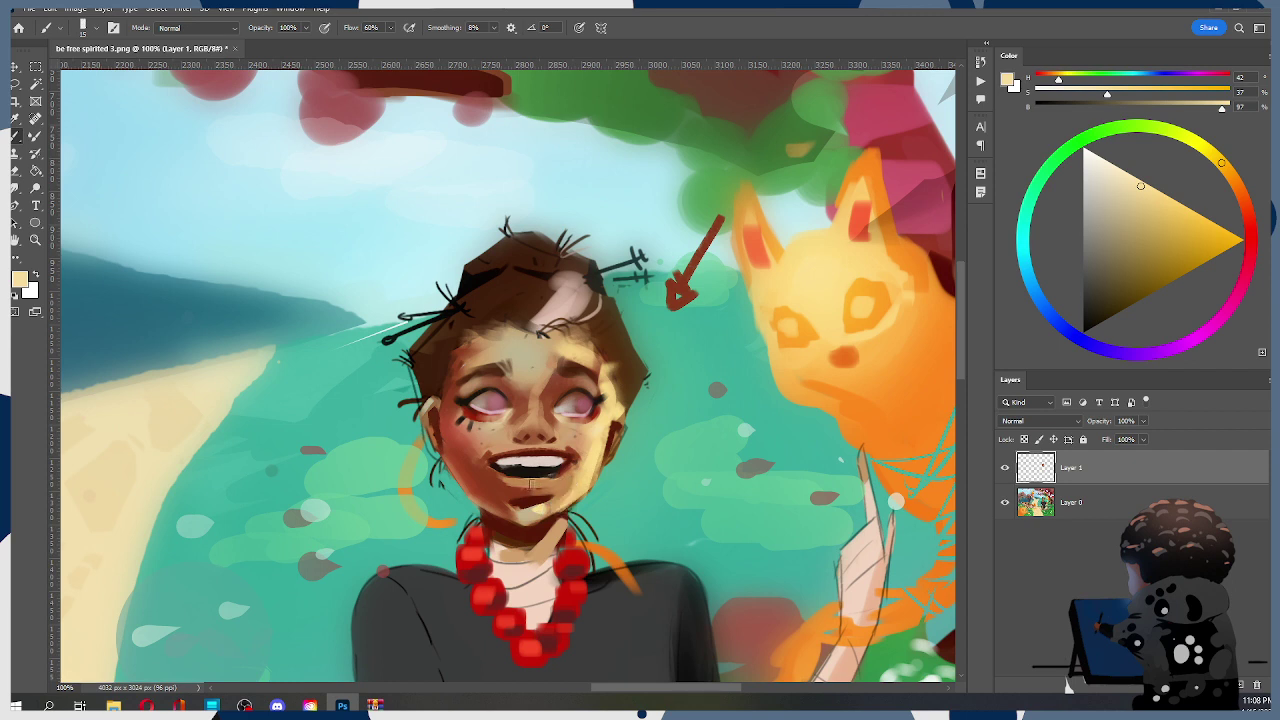
pyautogui.keyDown('alt'); pyautogui.click(519, 498); pyautogui.keyUp('alt')
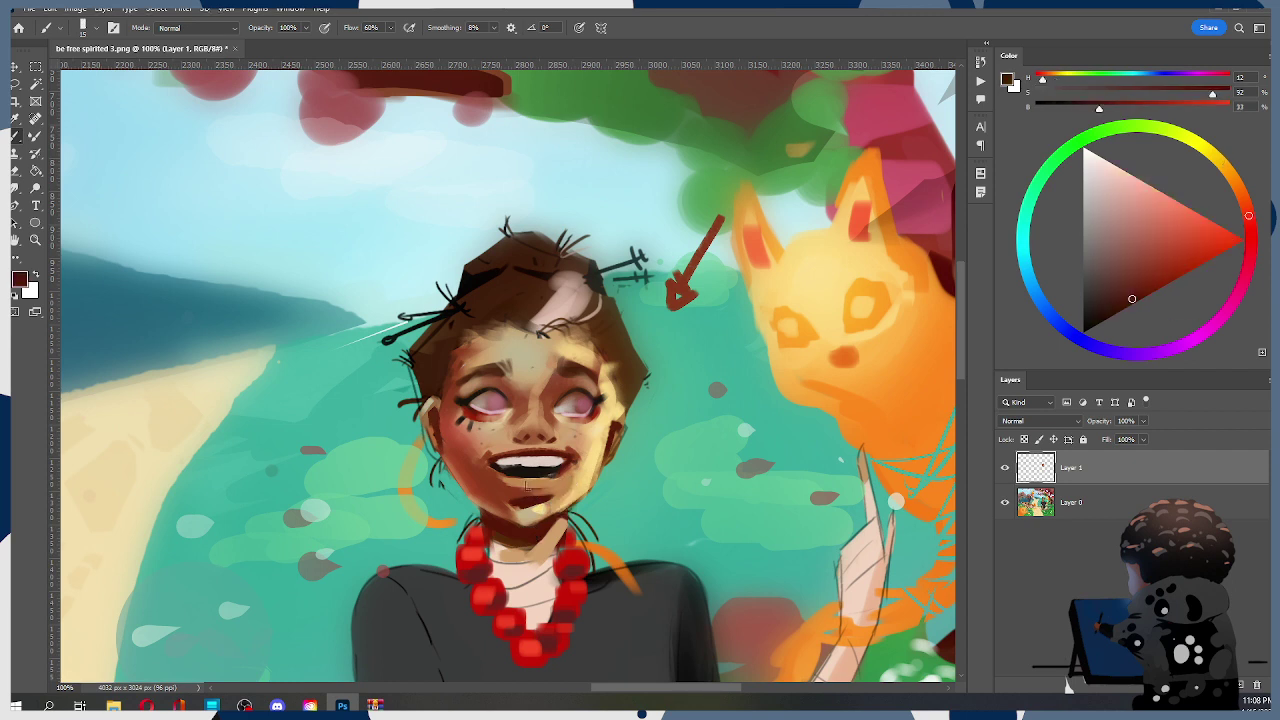
pyautogui.moveTo(516, 497); pyautogui.dragTo(534, 496)
# Extend the mouth opening's lower edge in sampled near-black (36, 43%, 9%) with a smaller brush
pyautogui.keyDown('alt'); pyautogui.click(521, 472); pyautogui.keyUp('alt')
pyautogui.press('[')
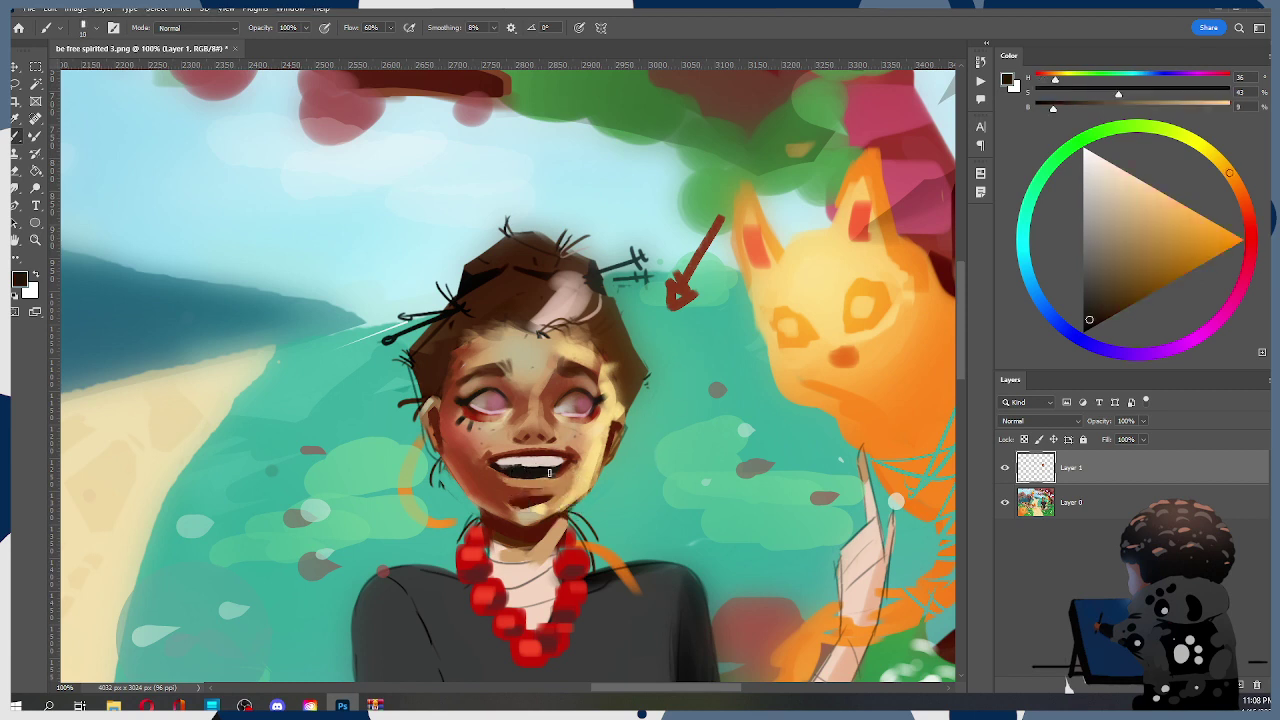
pyautogui.moveTo(510, 475); pyautogui.dragTo(531, 476)
# Adjust the lower lip and chin shadow in sampled light brown (29, 59%, 75%), reddish brown (16, 81%, 55%) and dark red (12, 92%, 33%)
pyautogui.keyDown('alt'); pyautogui.click(520, 520); pyautogui.keyUp('alt')
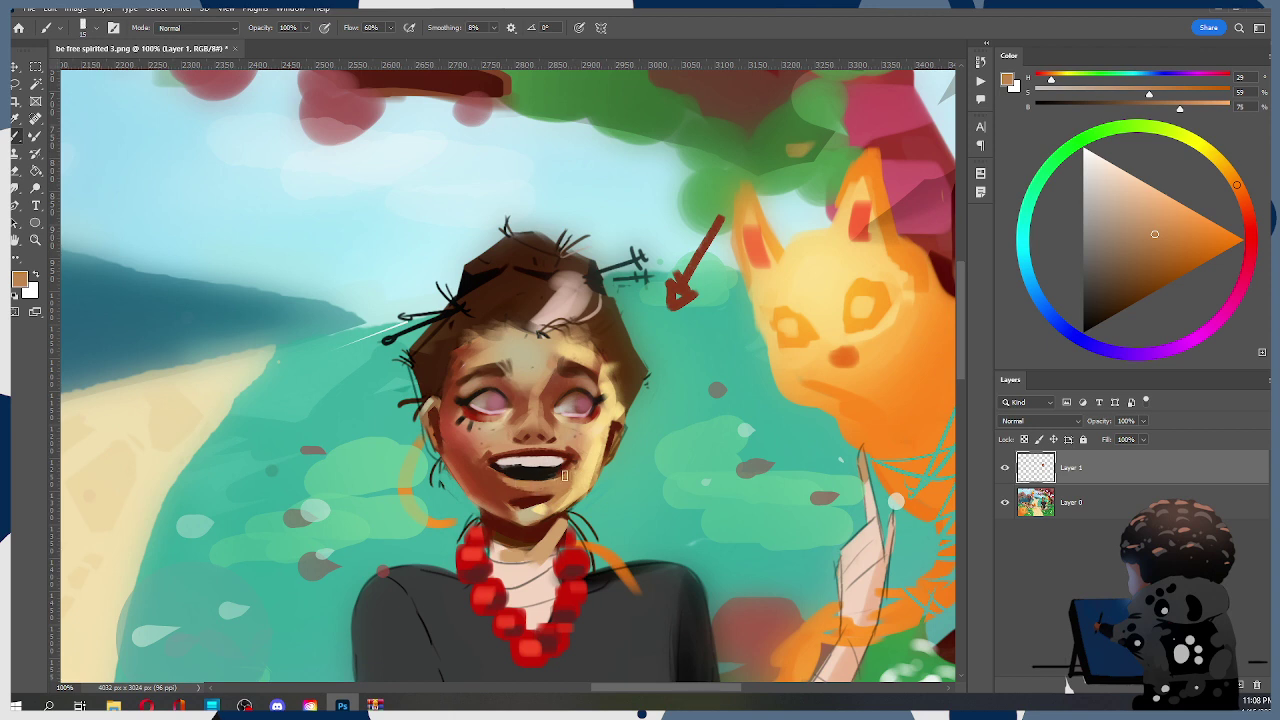
pyautogui.keyDown('alt'); pyautogui.click(525, 493); pyautogui.keyUp('alt')
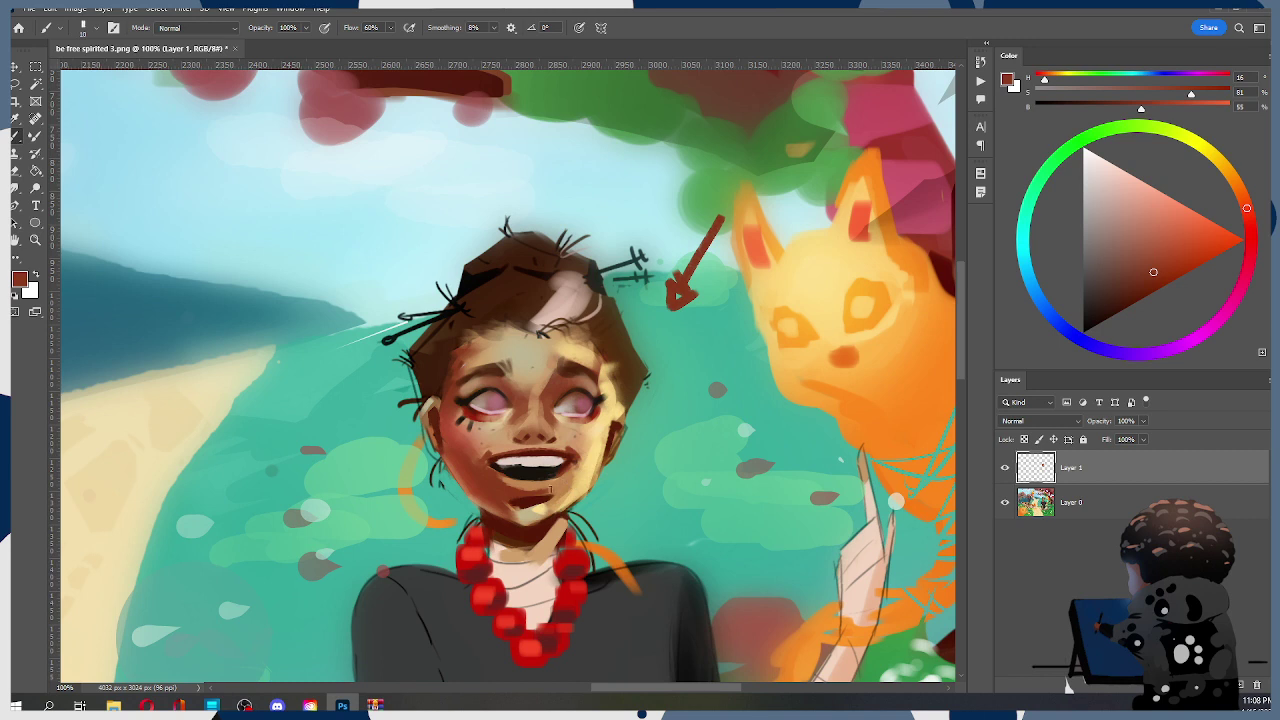
pyautogui.keyDown('alt'); pyautogui.click(538, 494); pyautogui.keyUp('alt')
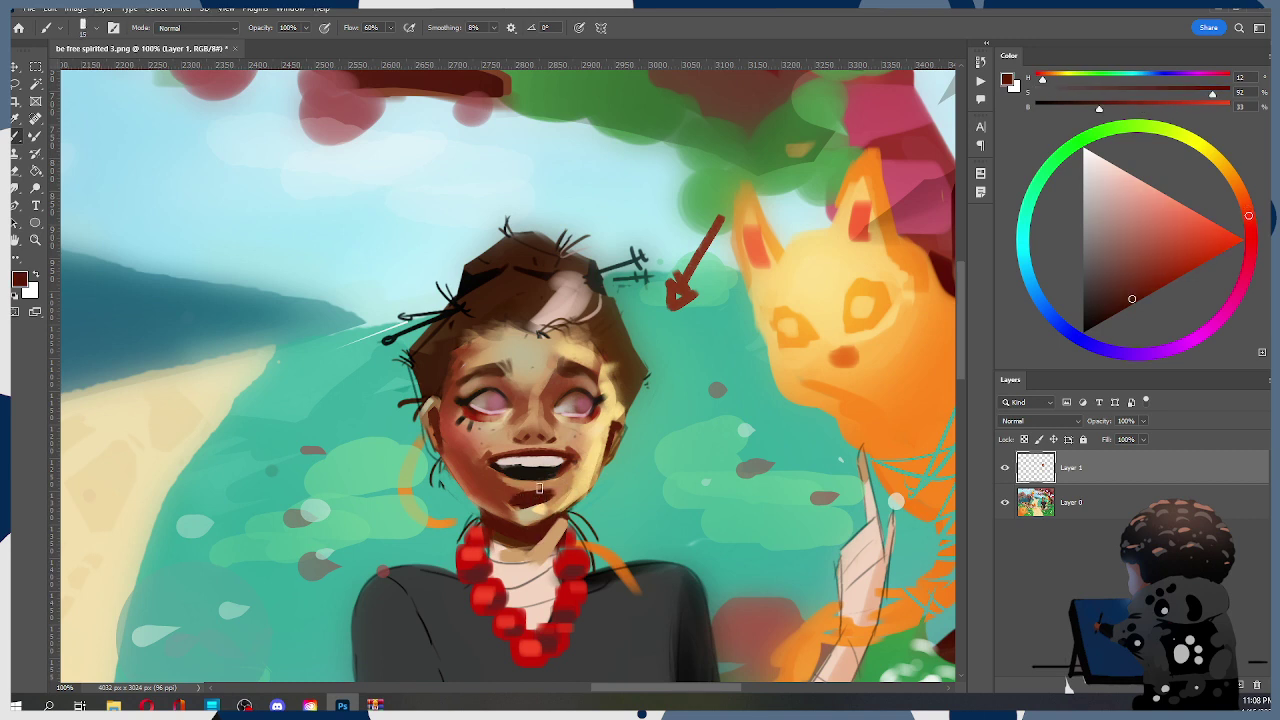
pyautogui.keyDown('alt'); pyautogui.click(531, 518); pyautogui.keyUp('alt')
pyautogui.keyDown('alt'); pyautogui.click(516, 517); pyautogui.keyUp('alt')
pyautogui.press('[')
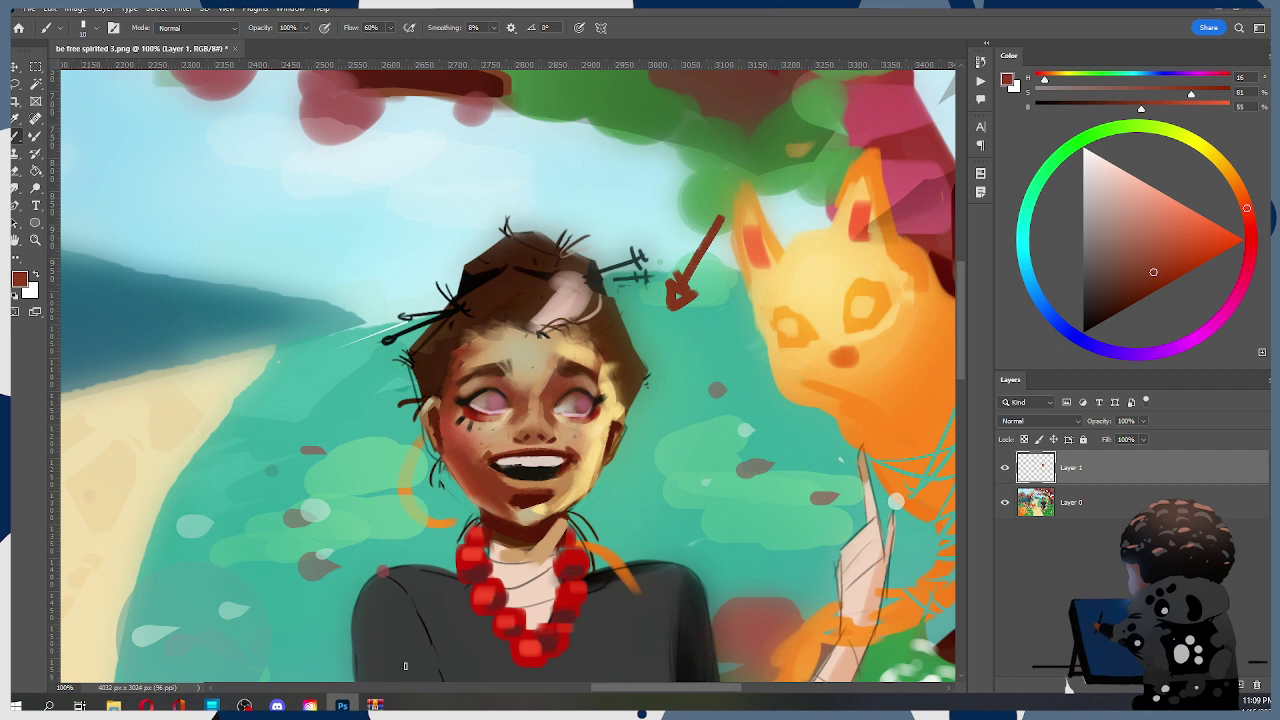
# Soften the paint around the mouth corners and the lit cheek with the Smudge tool
pyautogui.press('r')
pyautogui.press('[')
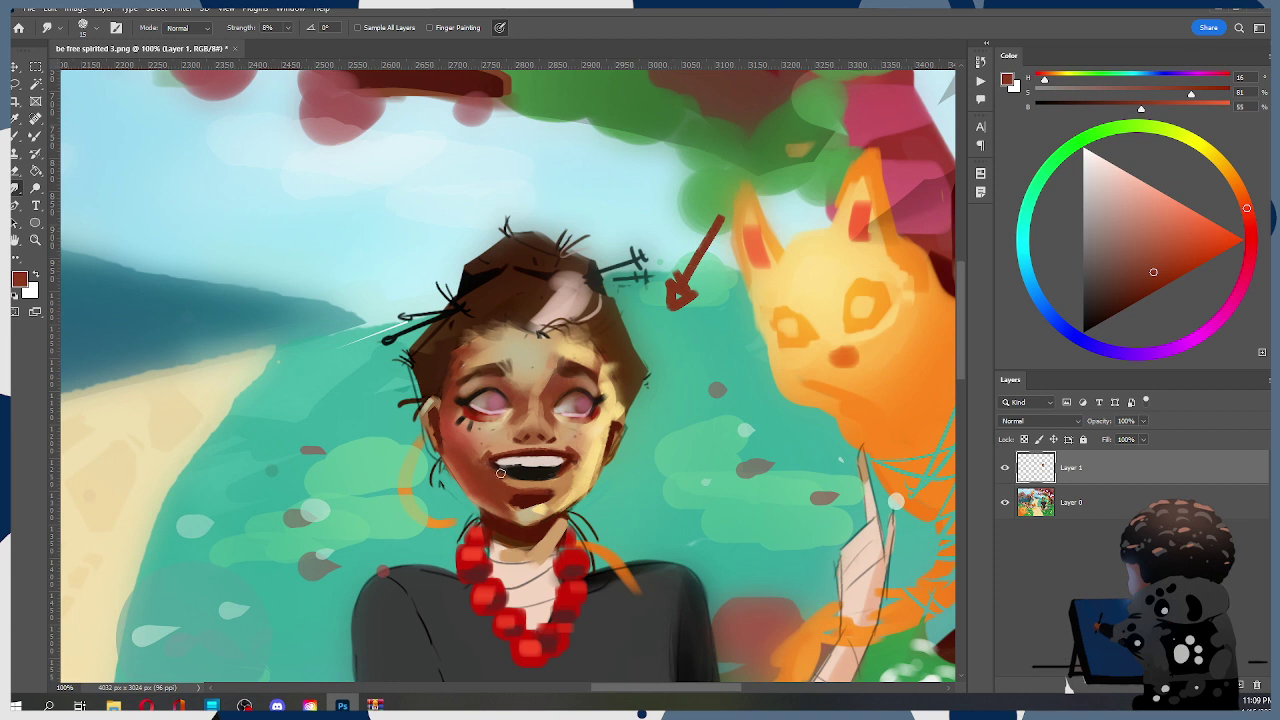
pyautogui.press(']')
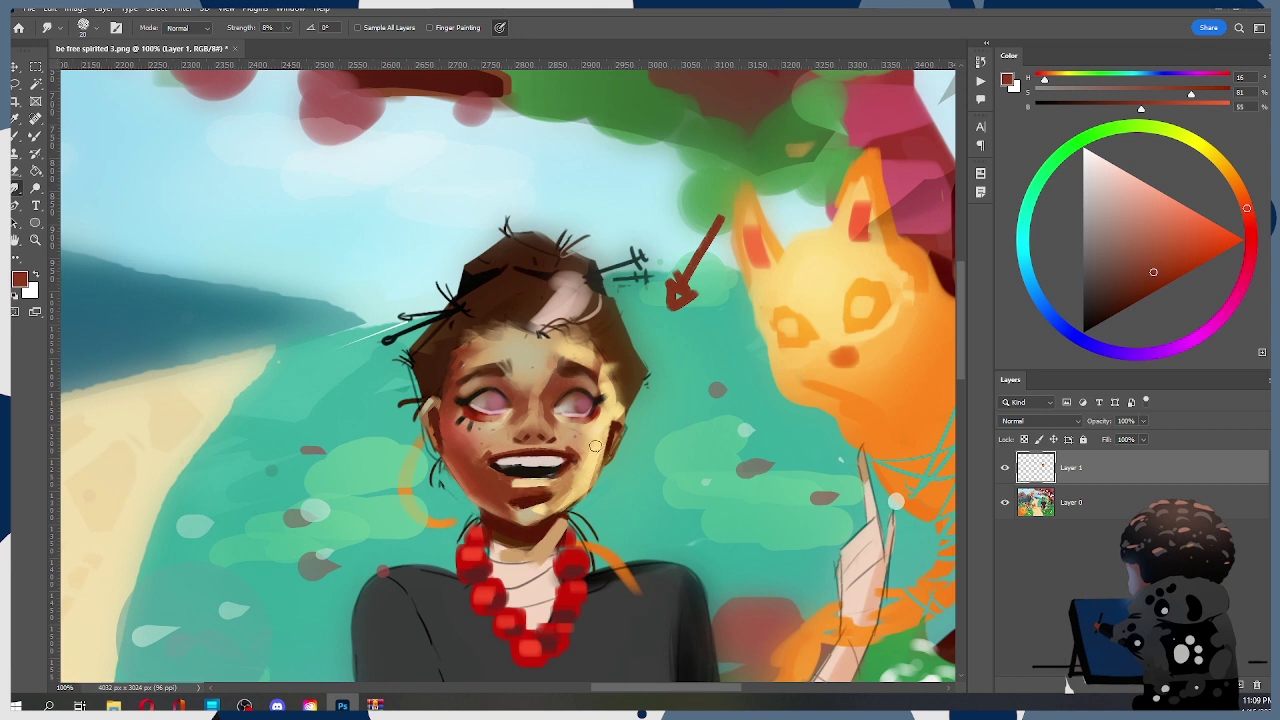
# Cover the whole open mouth with skin tone sampled from beside the nose (31, 44%, 80%) and blend the patch
pyautogui.press('b')
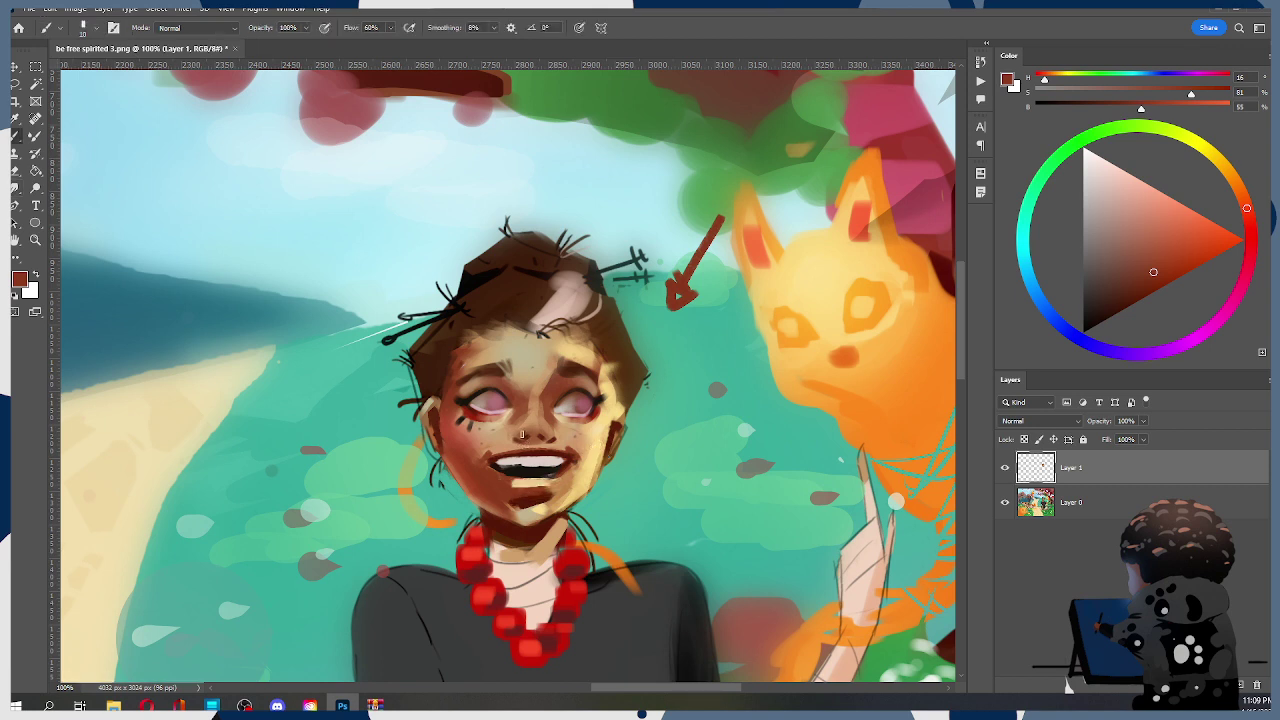
pyautogui.keyDown('alt'); pyautogui.click(504, 437); pyautogui.keyUp('alt')
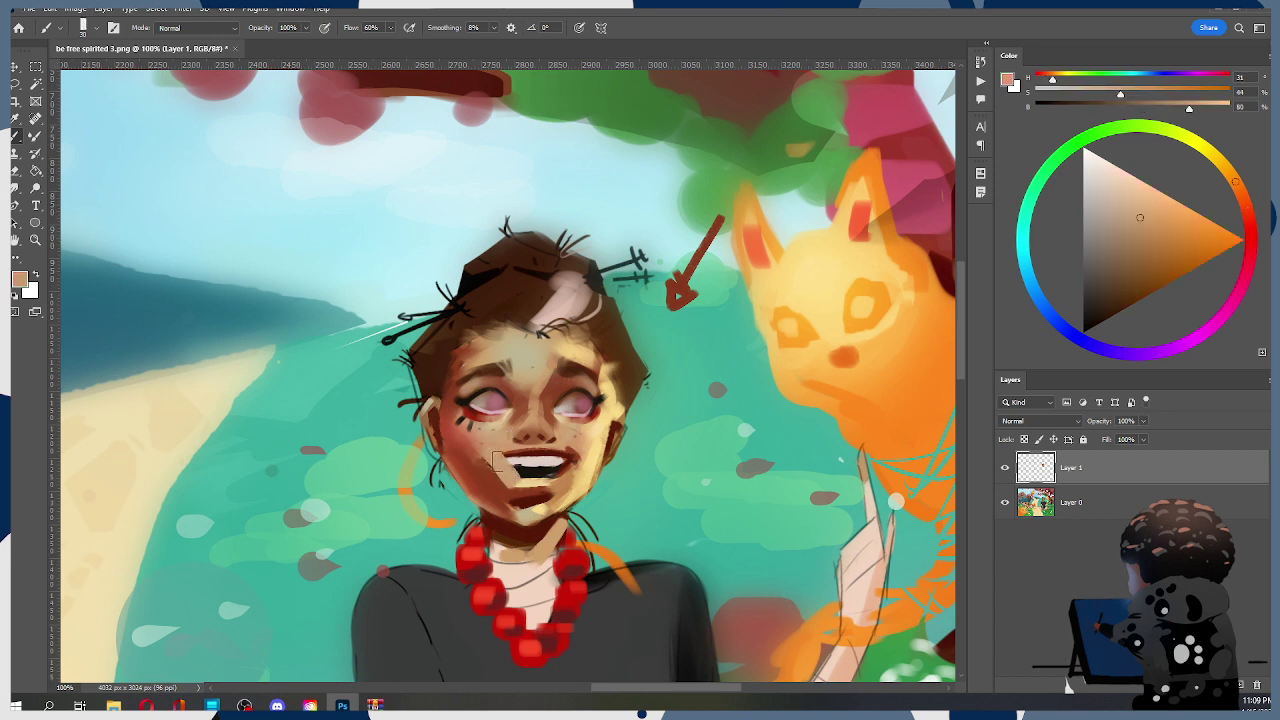
pyautogui.moveTo(514, 470)
pyautogui.mouseDown()
pyautogui.moveTo(582, 399)
pyautogui.moveTo(574, 414)
pyautogui.moveTo(609, 434)
pyautogui.moveTo(526, 454)
pyautogui.moveTo(574, 451)
pyautogui.moveTo(541, 469)
pyautogui.moveTo(555, 470)
pyautogui.moveTo(597, 414)
pyautogui.moveTo(605, 367)
pyautogui.moveTo(545, 474)
pyautogui.moveTo(560, 470)
pyautogui.moveTo(530, 492)
pyautogui.mouseUp()
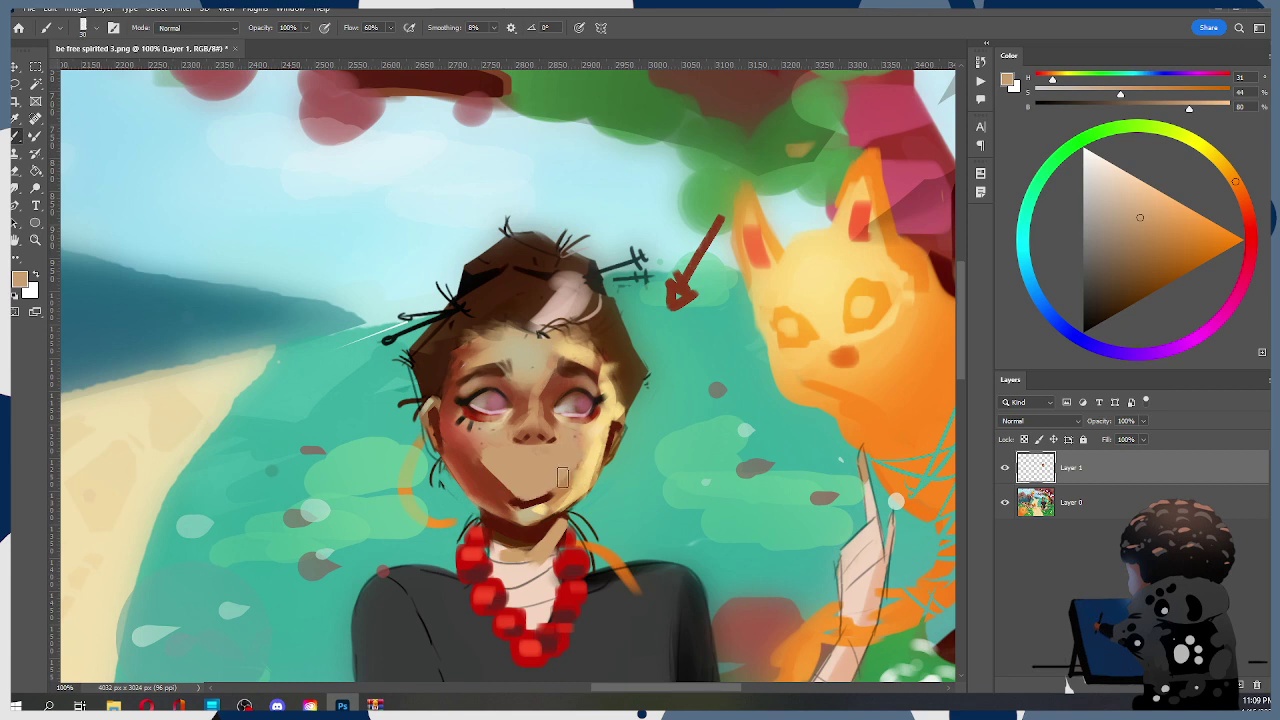
pyautogui.moveTo(575, 442); pyautogui.dragTo(573, 452)
pyautogui.press('r')
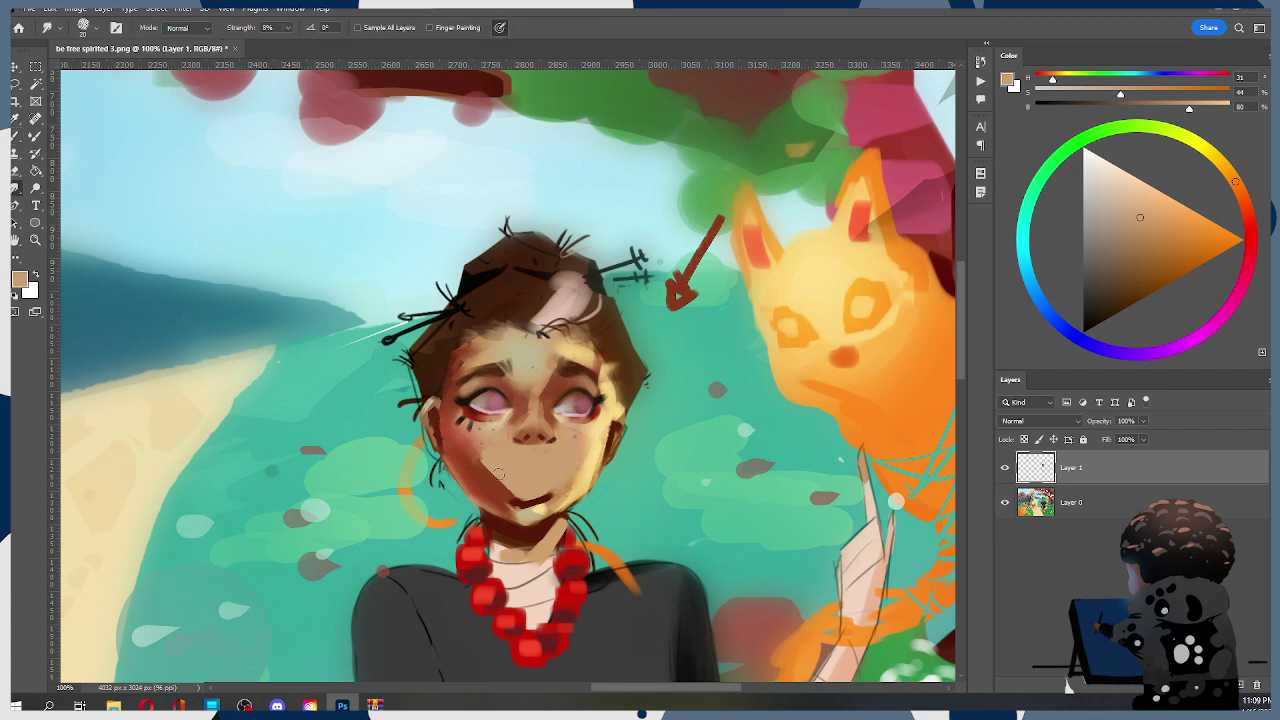
# Rebuild the jaw shadow in sampled reddish brown (17, 80%, 54%) and cover the dark chin mark in greyish beige (44, 28%, 76%)
pyautogui.press('b')
pyautogui.keyDown('alt'); pyautogui.click(489, 513); pyautogui.keyUp('alt')
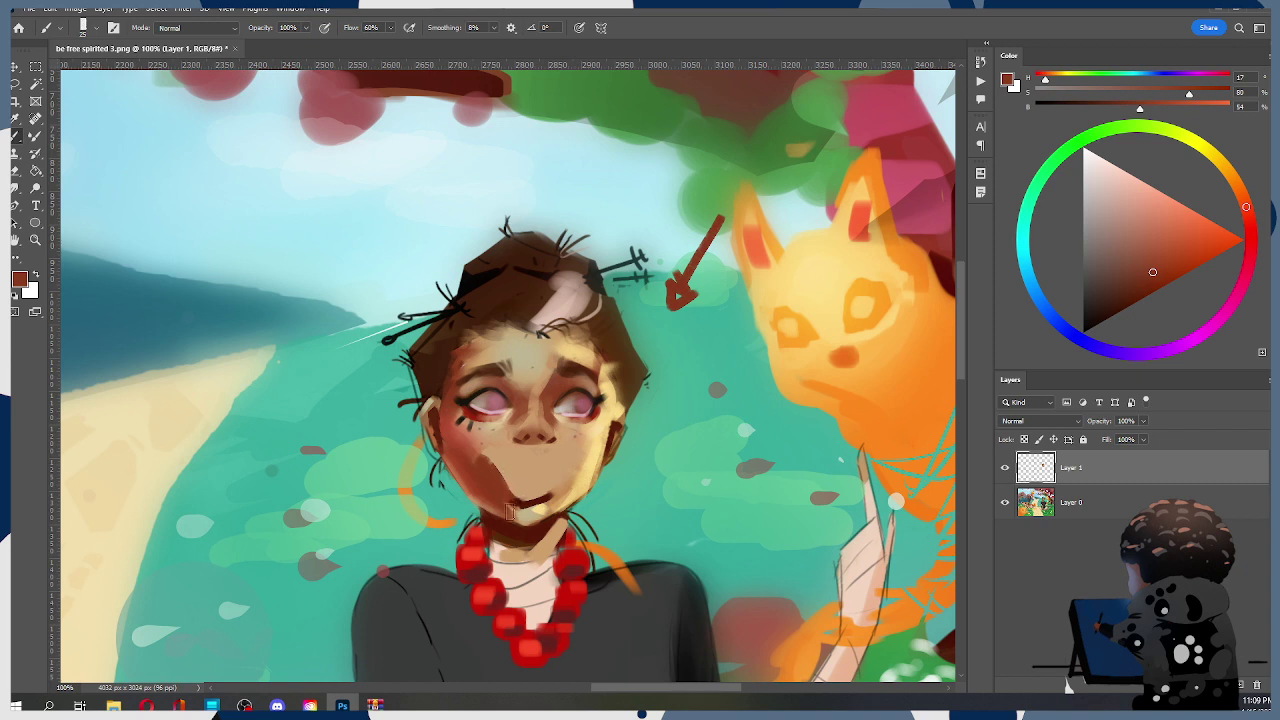
pyautogui.moveTo(512, 502); pyautogui.dragTo(542, 494)
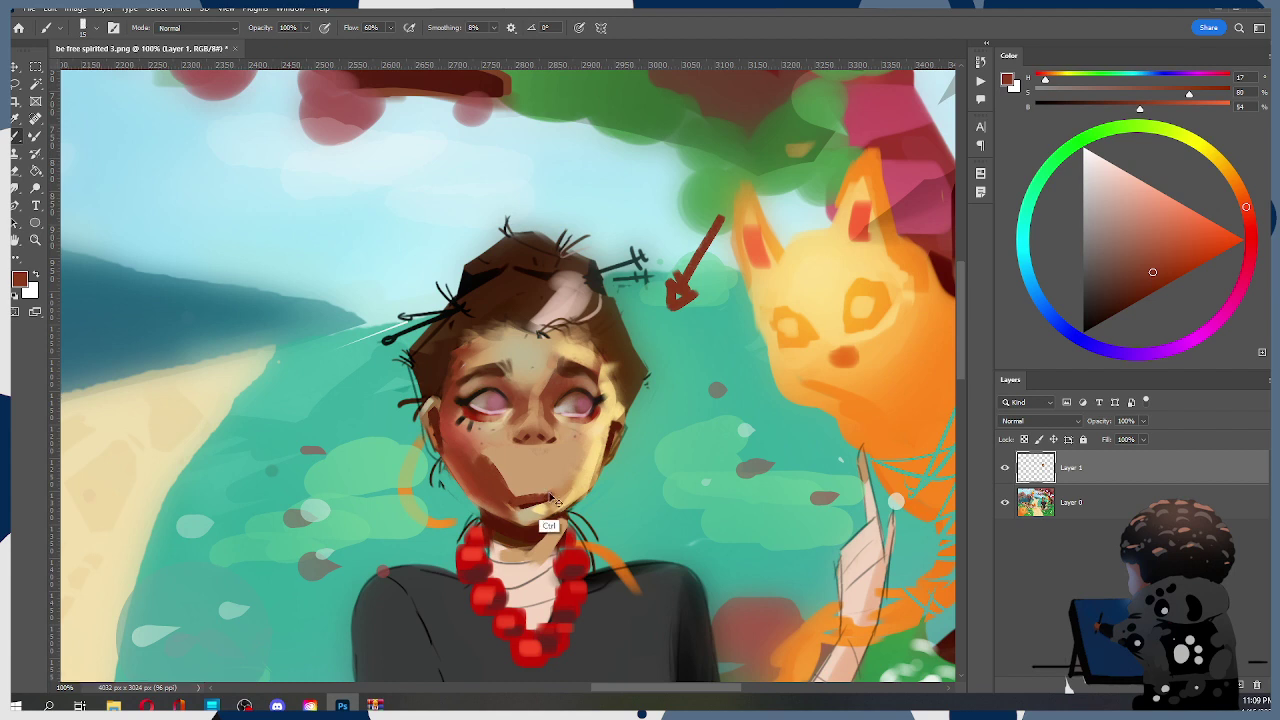
pyautogui.keyDown('alt'); pyautogui.click(530, 502); pyautogui.keyUp('alt')
pyautogui.hotkey('ctrl', 'z')
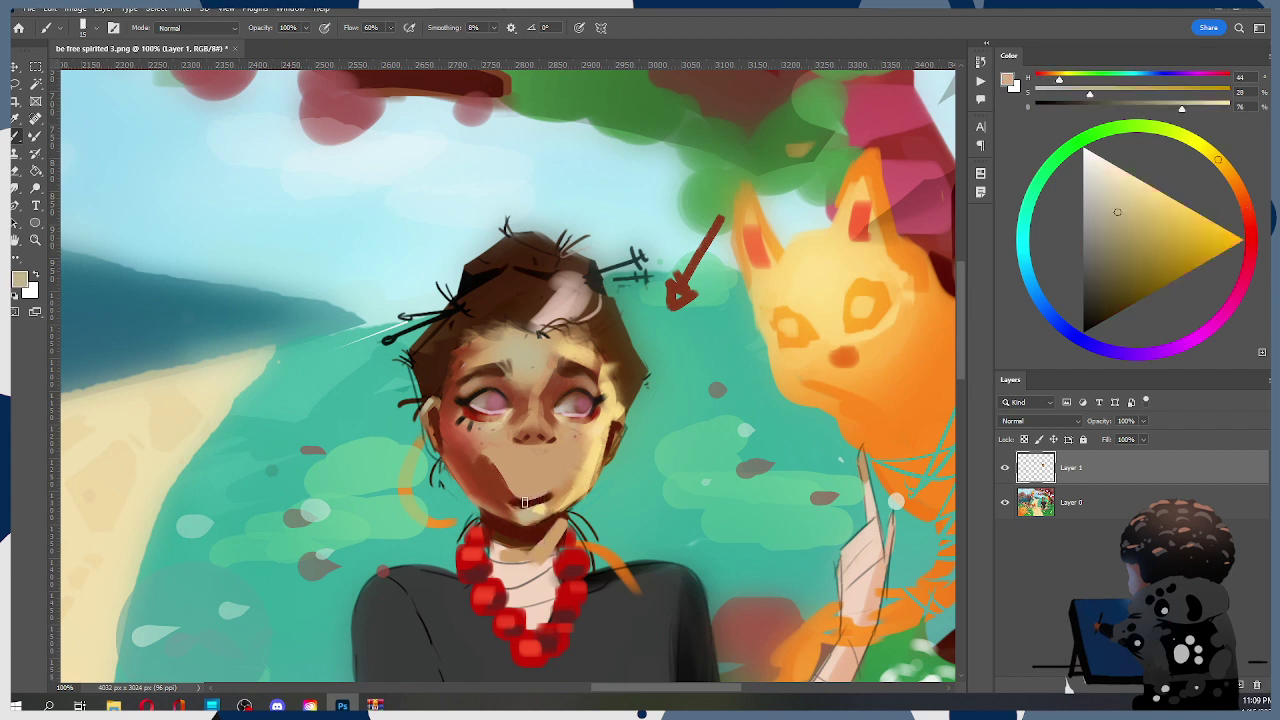
pyautogui.moveTo(524, 504); pyautogui.dragTo(548, 497)
# Touch up the chin and shaded cheek in sampled reddish brown (17, 78%, 55%) and blend the shadow edges with the Smudge tool
pyautogui.keyDown('alt'); pyautogui.click(505, 500); pyautogui.keyUp('alt')
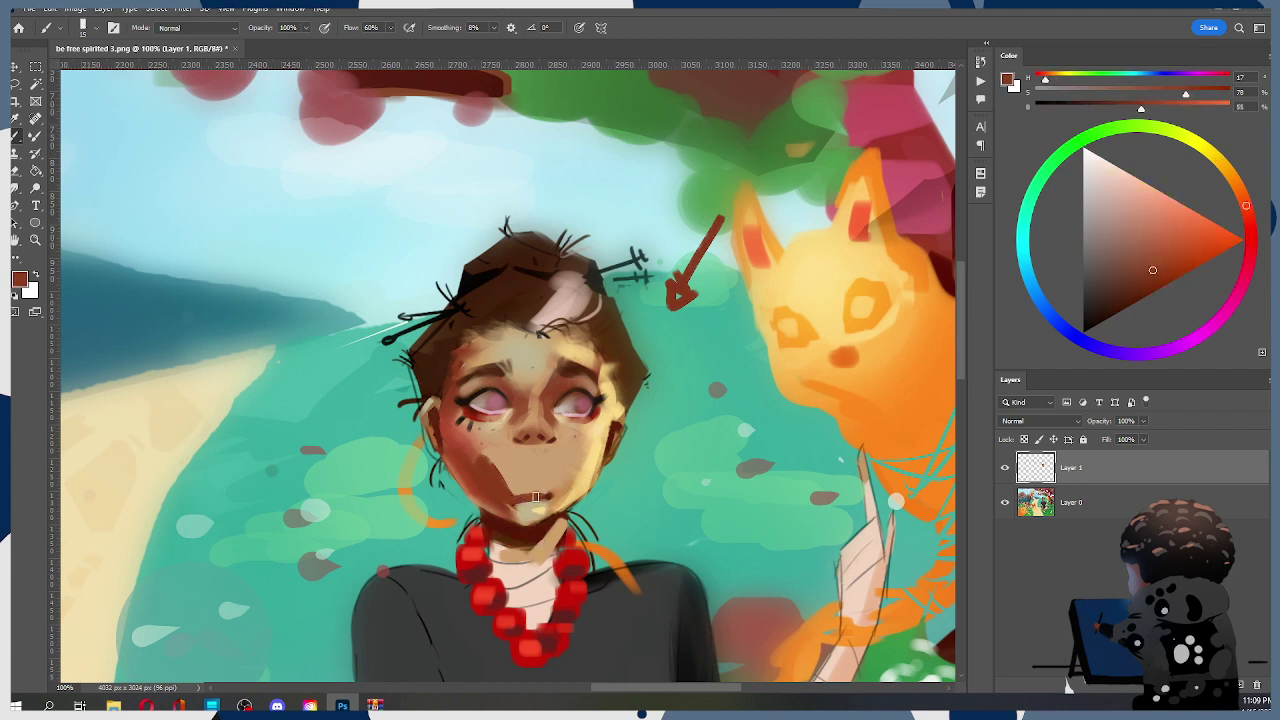
pyautogui.press('r')
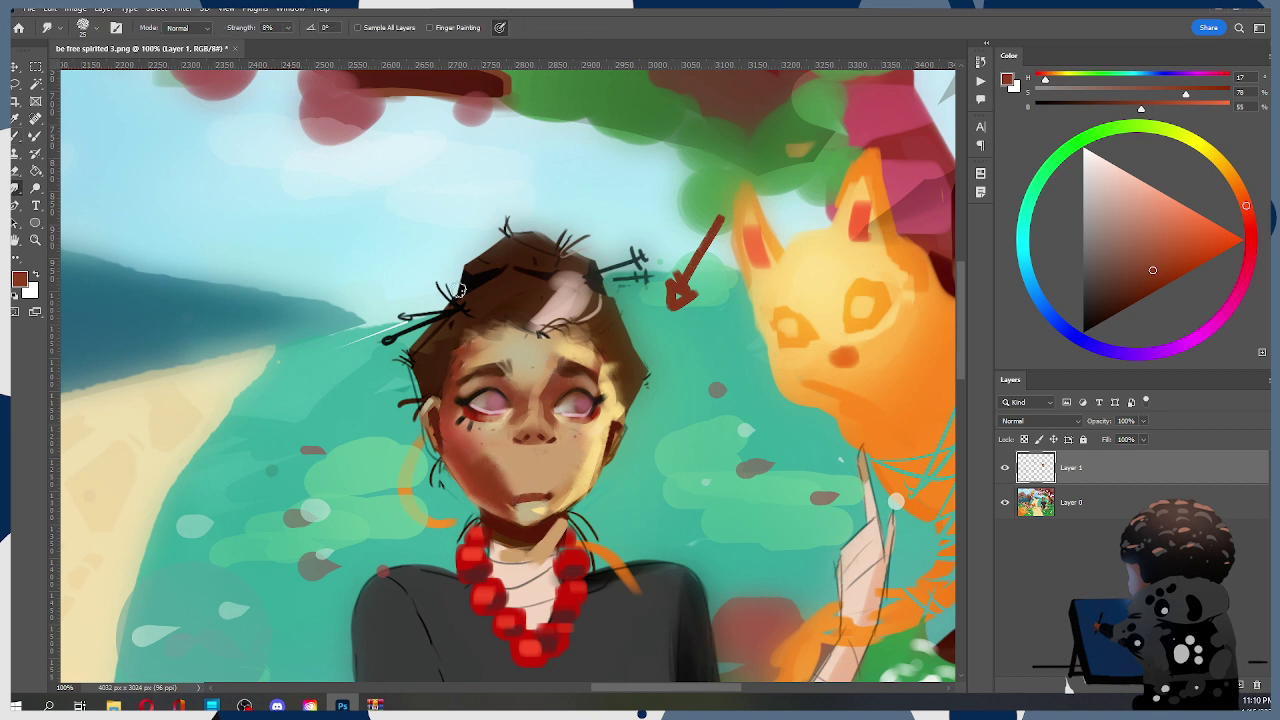
pyautogui.press('b')
pyautogui.keyDown('alt'); pyautogui.click(474, 441); pyautogui.keyUp('alt')
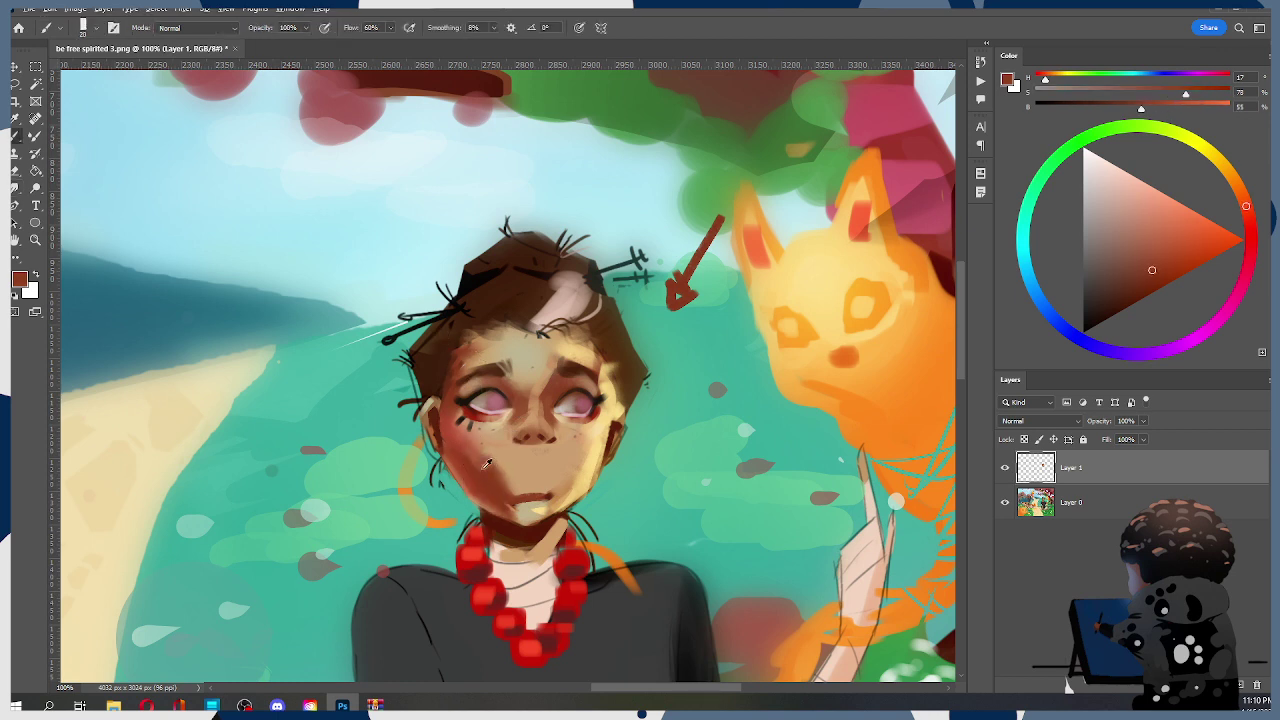
pyautogui.press('r')
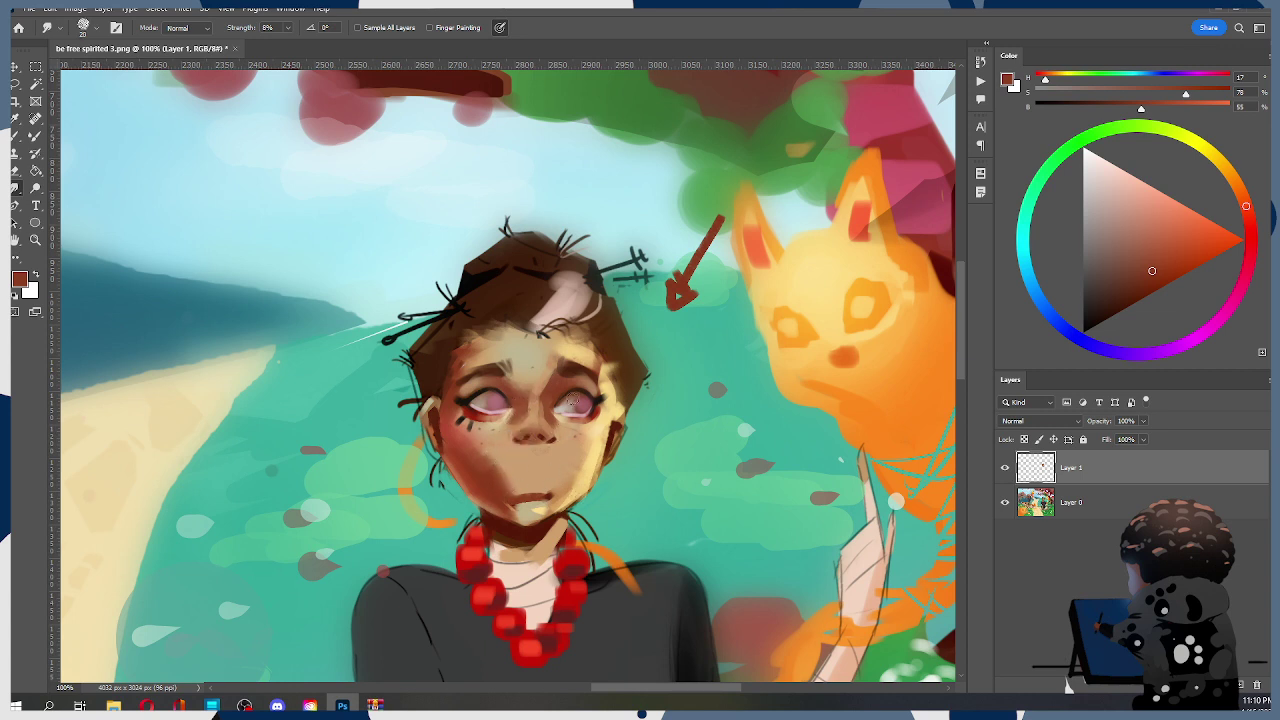
# Undo the last smudge and blend the remaining chin mark into the skin with a smaller Smudge brush
pyautogui.press('[')
pyautogui.hotkey('ctrl', 'z')
pyautogui.moveTo(540, 493); pyautogui.dragTo(512, 497)
pyautogui.press('b')
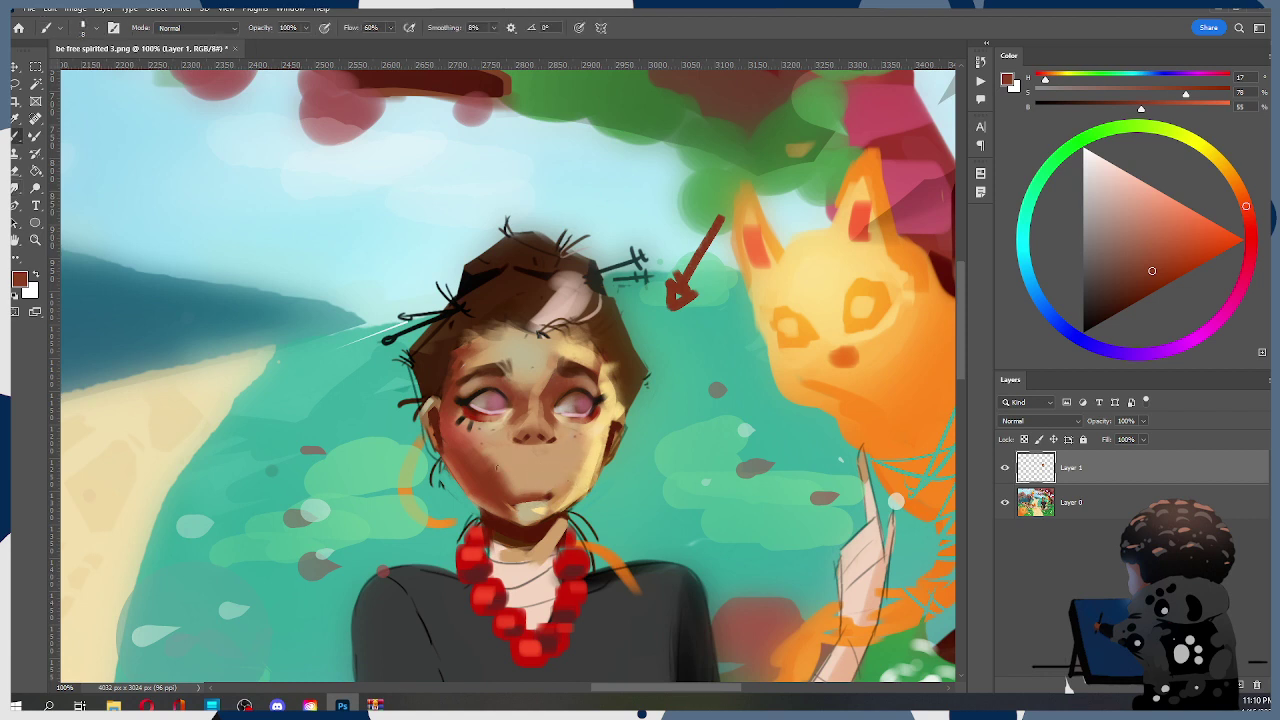
# Compare the face with and without the paint on Layer 1
pyautogui.click(1005, 468)
pyautogui.click(1005, 468)
pyautogui.click(1005, 468)
pyautogui.click(1006, 469)
pyautogui.click(1006, 469)
pyautogui.click(1005, 468)
pyautogui.click(1005, 468)
pyautogui.click(1006, 467)
pyautogui.click(1006, 468)
pyautogui.click(1006, 468)
pyautogui.click(1006, 468)
pyautogui.click(1006, 468)
# Check how the mouthless face reads within the whole composition
pyautogui.press('z')
pyautogui.keyDown('alt'); pyautogui.click(596, 390); pyautogui.keyUp('alt')
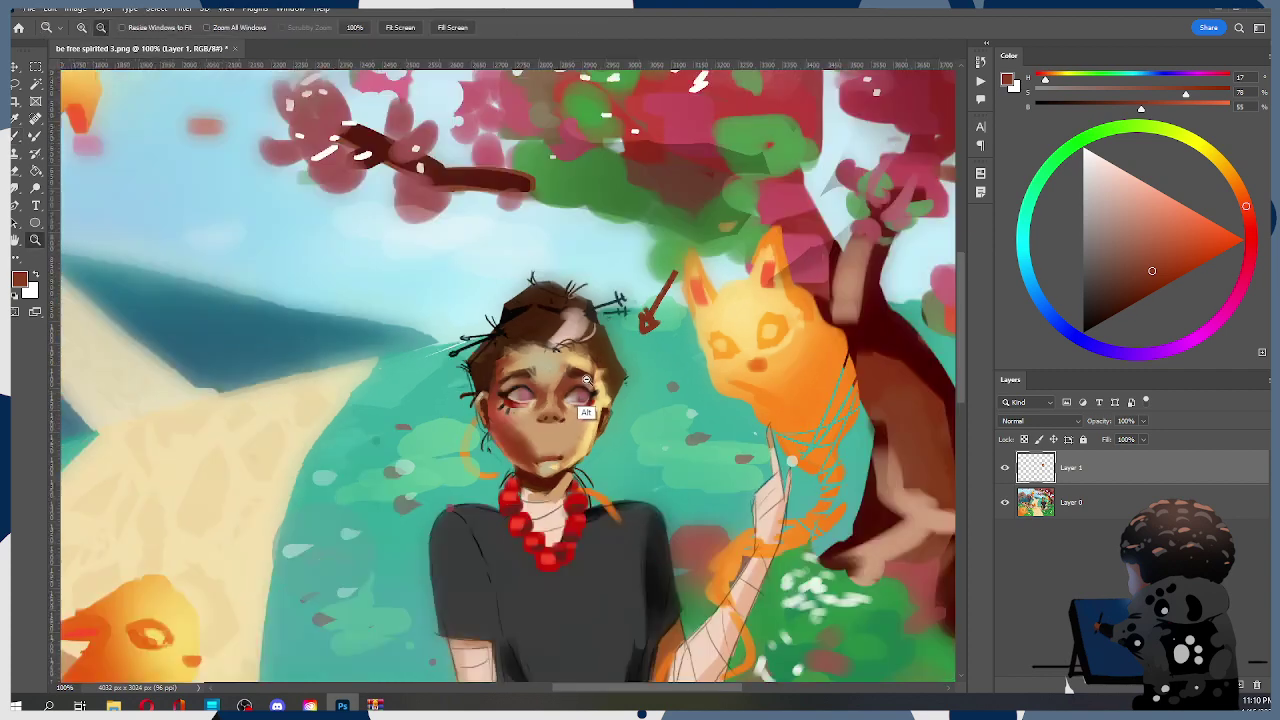
pyautogui.keyDown('alt'); pyautogui.click(603, 384); pyautogui.keyUp('alt')
pyautogui.keyDown('alt'); pyautogui.click(610, 378); pyautogui.keyUp('alt')
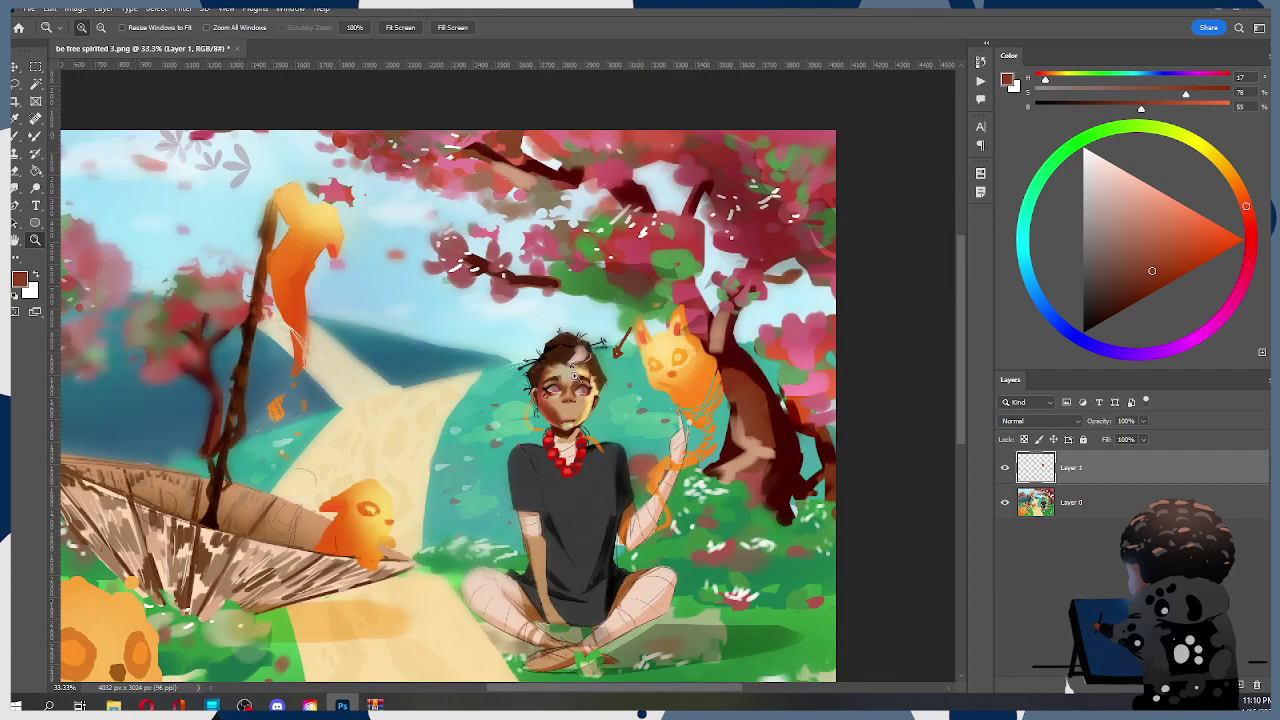
pyautogui.click(580, 380)
pyautogui.click(581, 382)
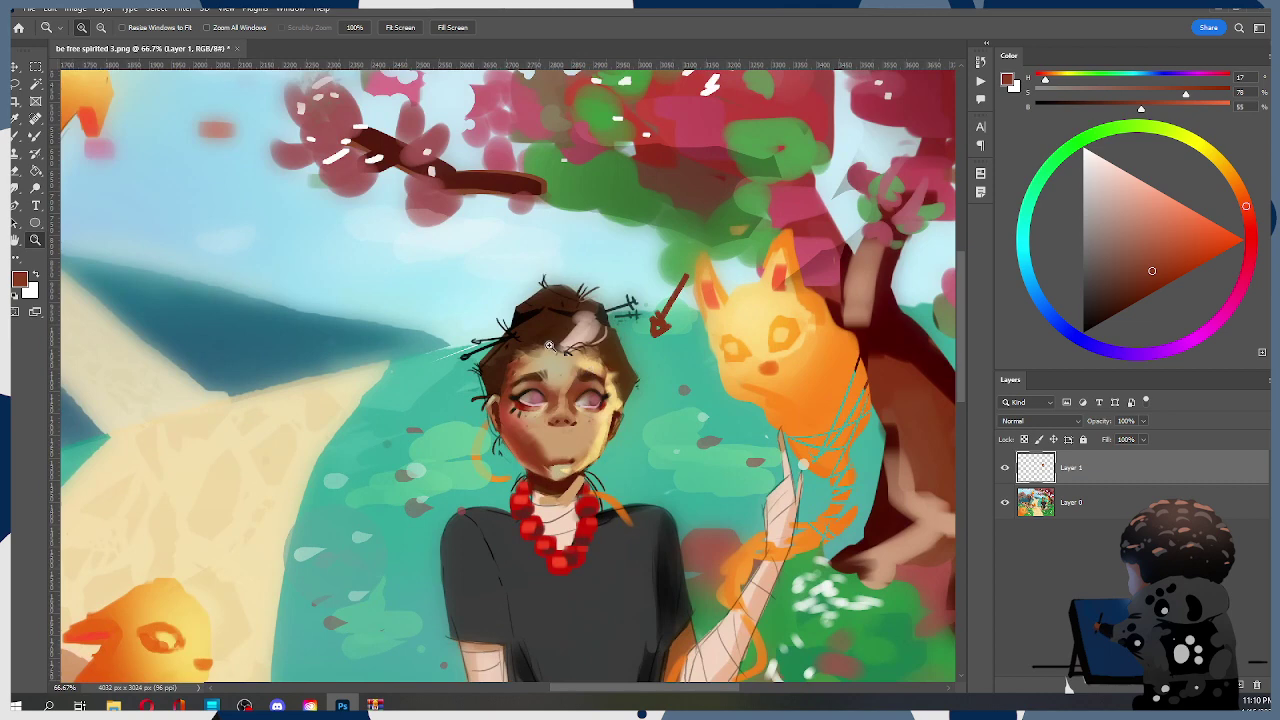
pyautogui.click(580, 443)
# Paint a small shadow on the chin in sampled dark red (13, 92%, 34%) and reddish brown (19, 74%, 52%)
pyautogui.press('b')
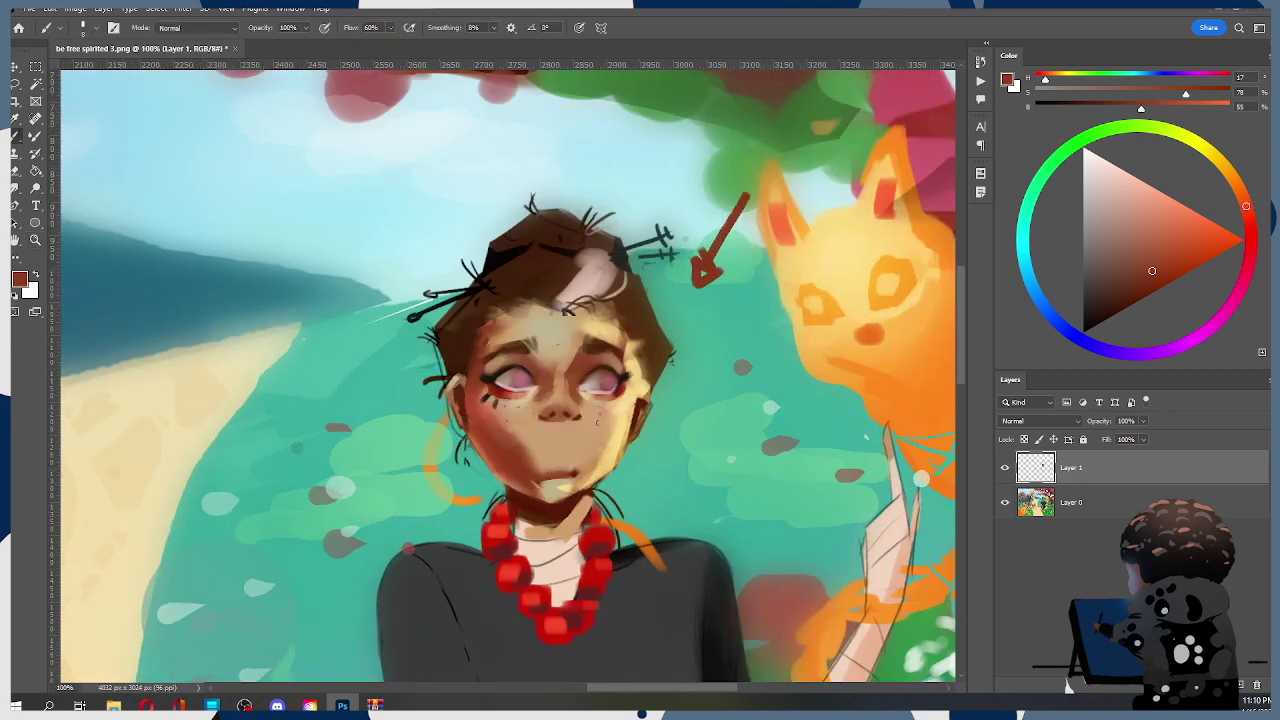
pyautogui.keyDown('alt'); pyautogui.click(575, 495); pyautogui.keyUp('alt')
pyautogui.press('[')
pyautogui.moveTo(540, 482)
pyautogui.mouseDown()
pyautogui.moveTo(572, 478)
pyautogui.moveTo(541, 484)
pyautogui.mouseUp()
pyautogui.hotkey('ctrl', 'z')
pyautogui.keyDown('alt'); pyautogui.click(543, 477); pyautogui.keyUp('alt')
pyautogui.press('ctrl')
pyautogui.keyDown('alt'); pyautogui.click(549, 478); pyautogui.keyUp('alt')
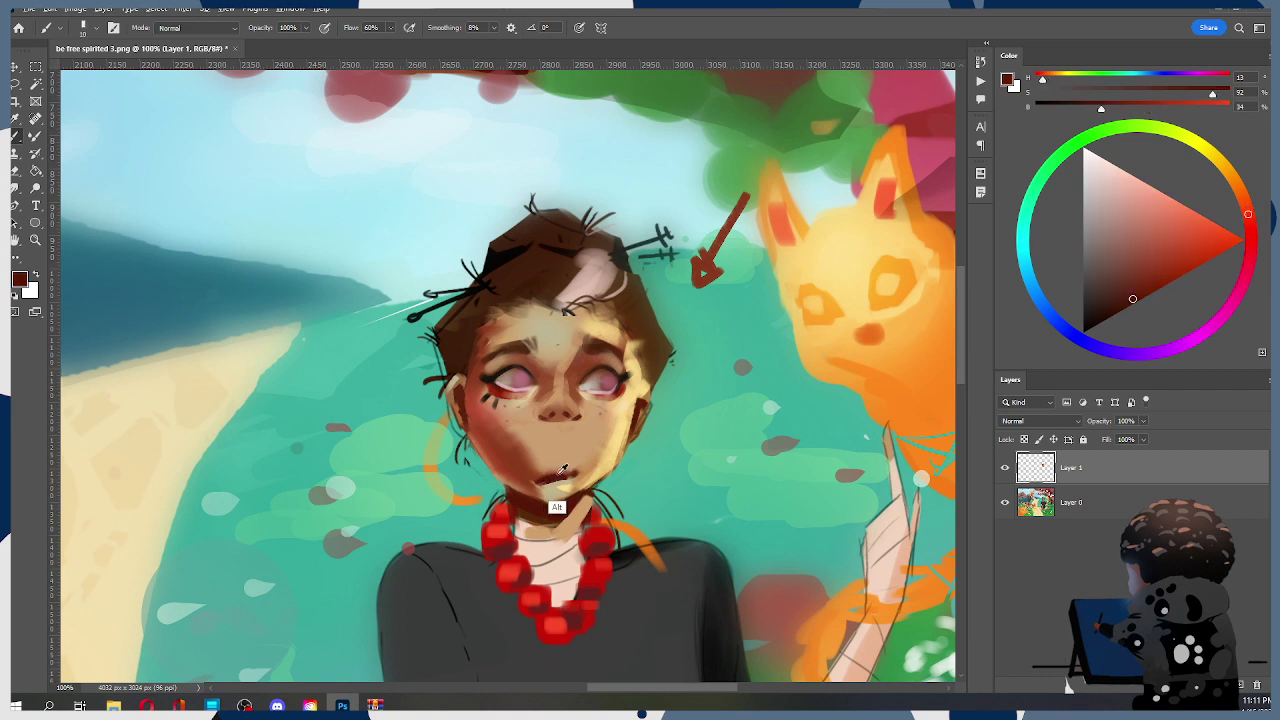
pyautogui.keyDown('alt'); pyautogui.click(543, 476); pyautogui.keyUp('alt')
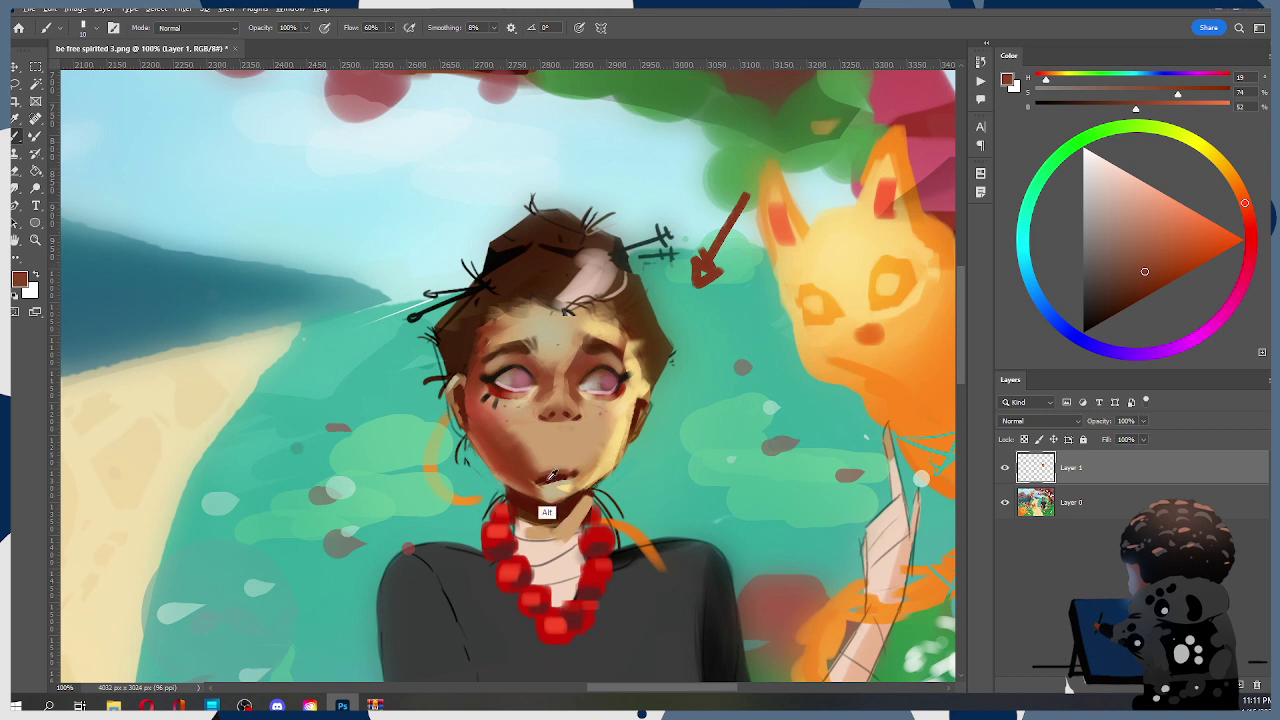
# Mark a closed mouth line and corner in sampled dark red (12, 92%, 33%), undoing the oversized stroke across it
pyautogui.keyDown('alt'); pyautogui.click(550, 512); pyautogui.keyUp('alt')
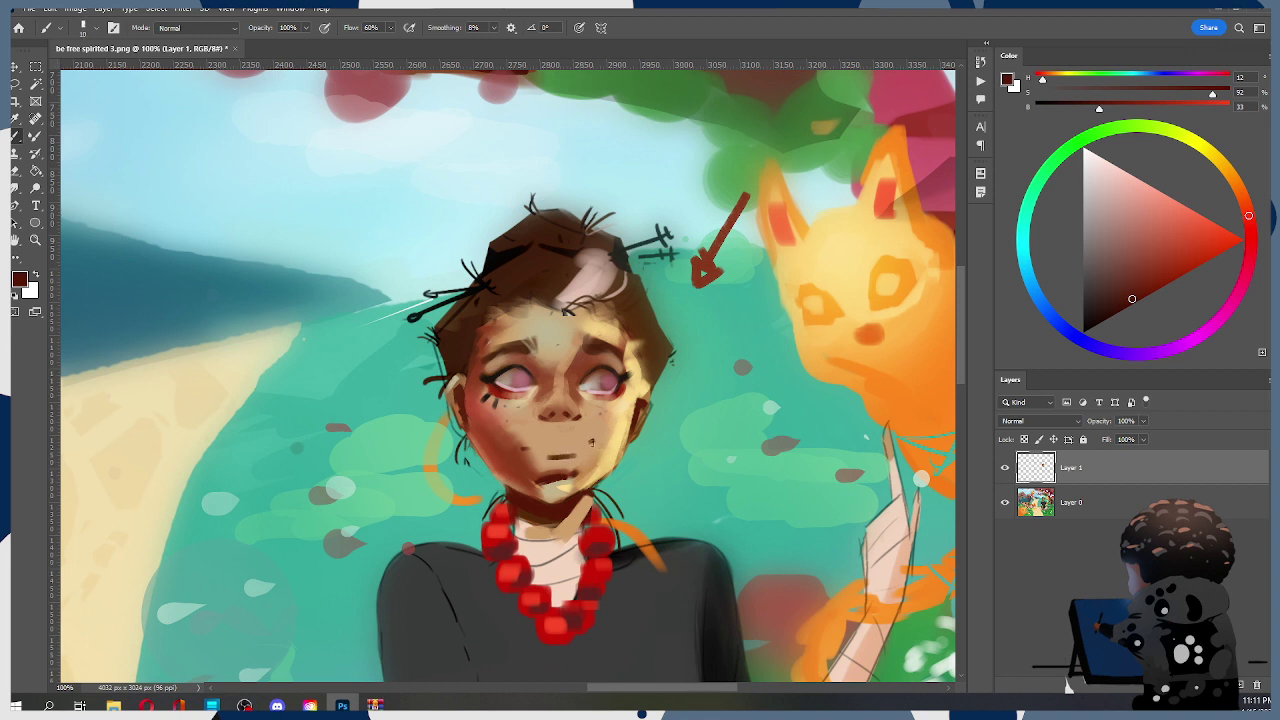
pyautogui.moveTo(537, 447); pyautogui.dragTo(578, 447)
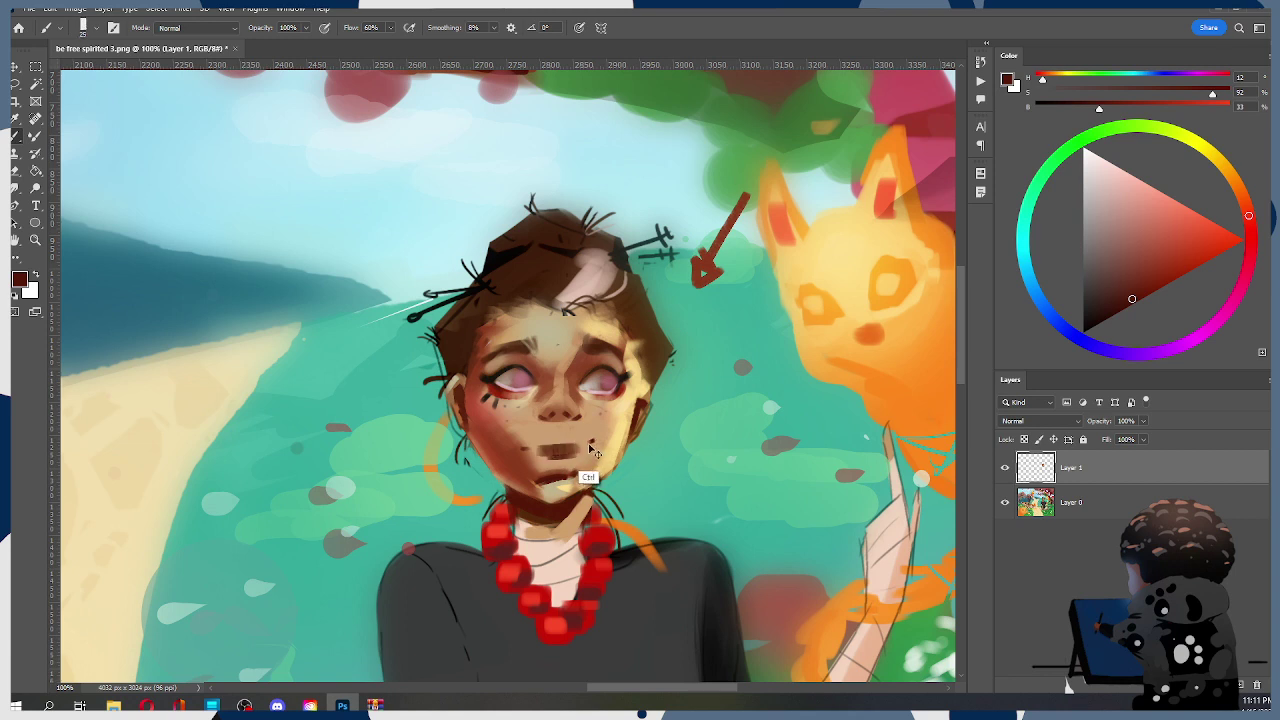
pyautogui.hotkey('ctrl', 'z')
# Block in closed lips below the nose in sampled reddish brown (17, 80%, 54%)
pyautogui.keyDown('alt'); pyautogui.click(522, 462); pyautogui.keyUp('alt')
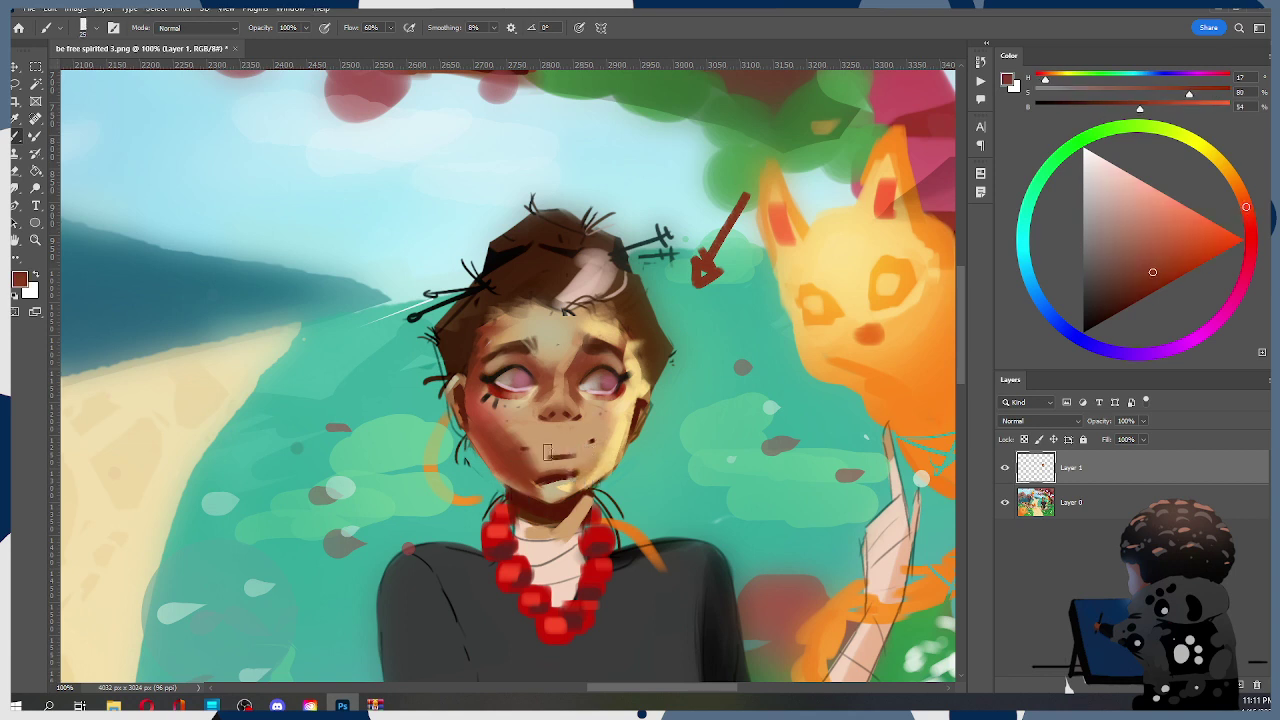
pyautogui.moveTo(545, 450); pyautogui.dragTo(574, 450)
pyautogui.press('[')
pyautogui.moveTo(540, 450); pyautogui.dragTo(572, 448)
pyautogui.moveTo(541, 447); pyautogui.dragTo(604, 441)
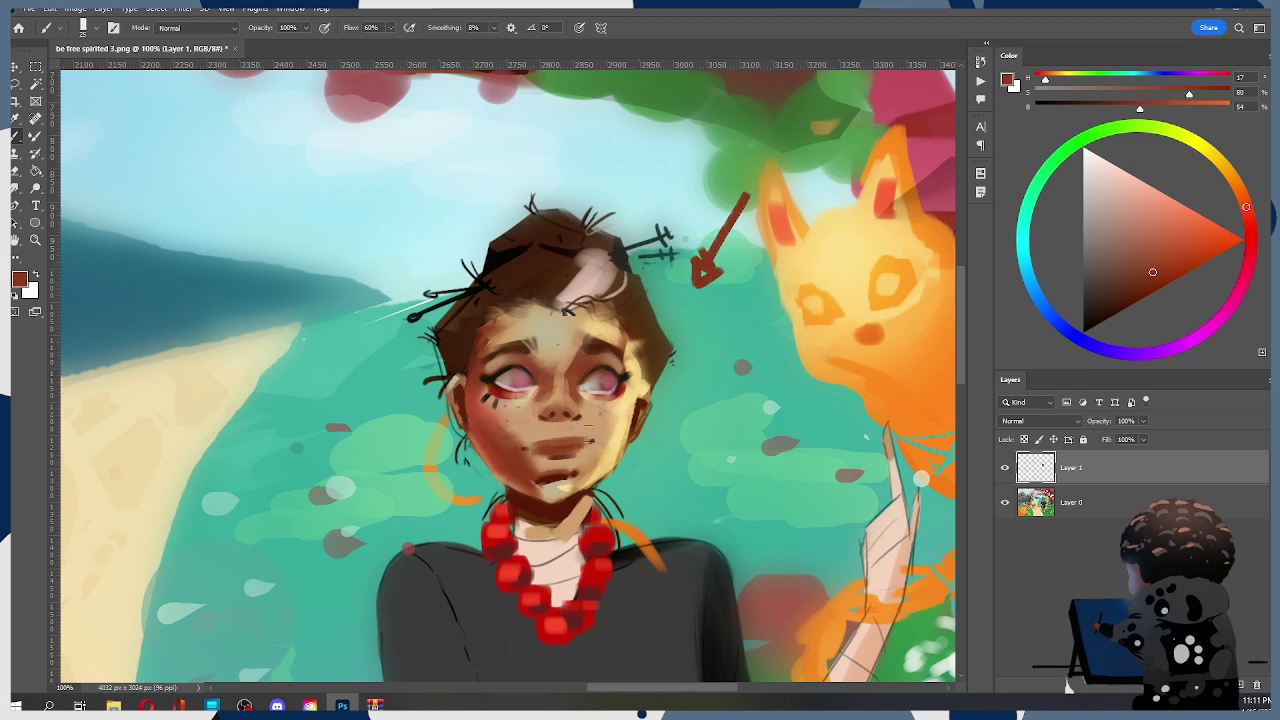
# Define the line between the lips in sampled dark red (13, 91%, 34%) with a smaller brush and trim the mouth corner in light tan (30, 46%, 81%)
pyautogui.press('[')
pyautogui.press('[')
pyautogui.press('[')
pyautogui.keyDown('alt'); pyautogui.click(556, 506); pyautogui.keyUp('alt')
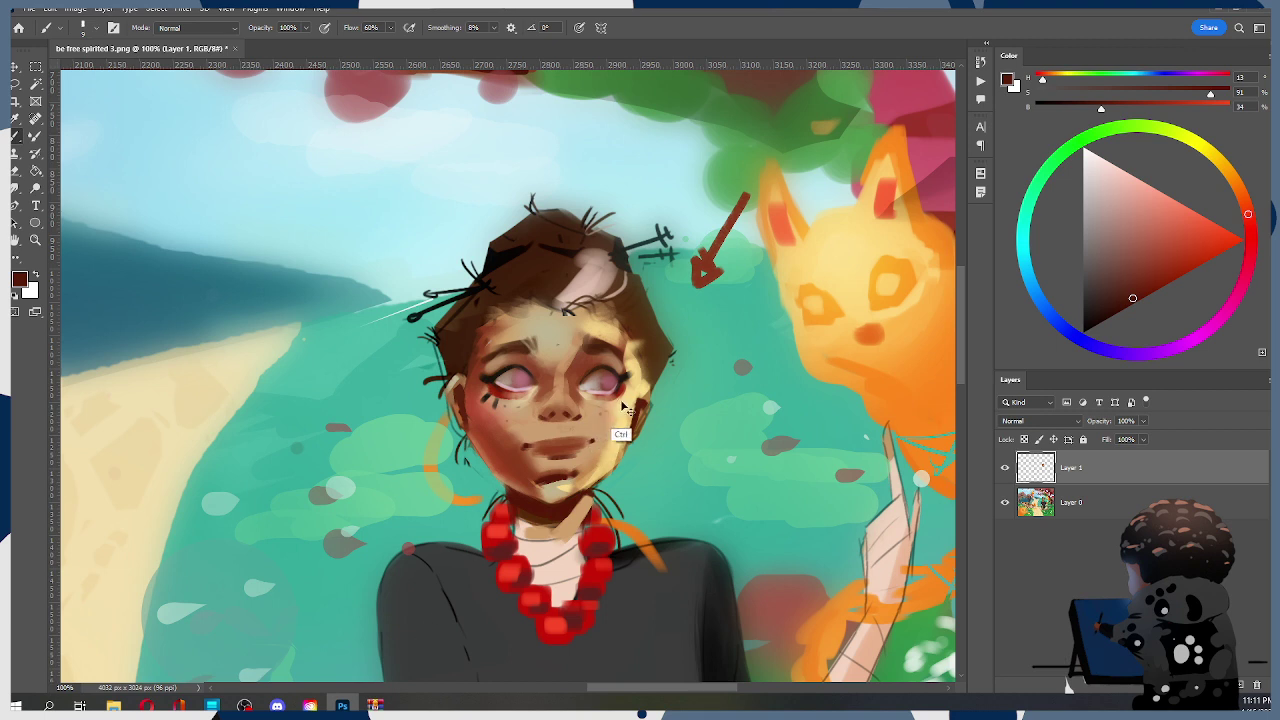
pyautogui.press('alt')
pyautogui.keyDown('alt'); pyautogui.click(595, 438); pyautogui.keyUp('alt')
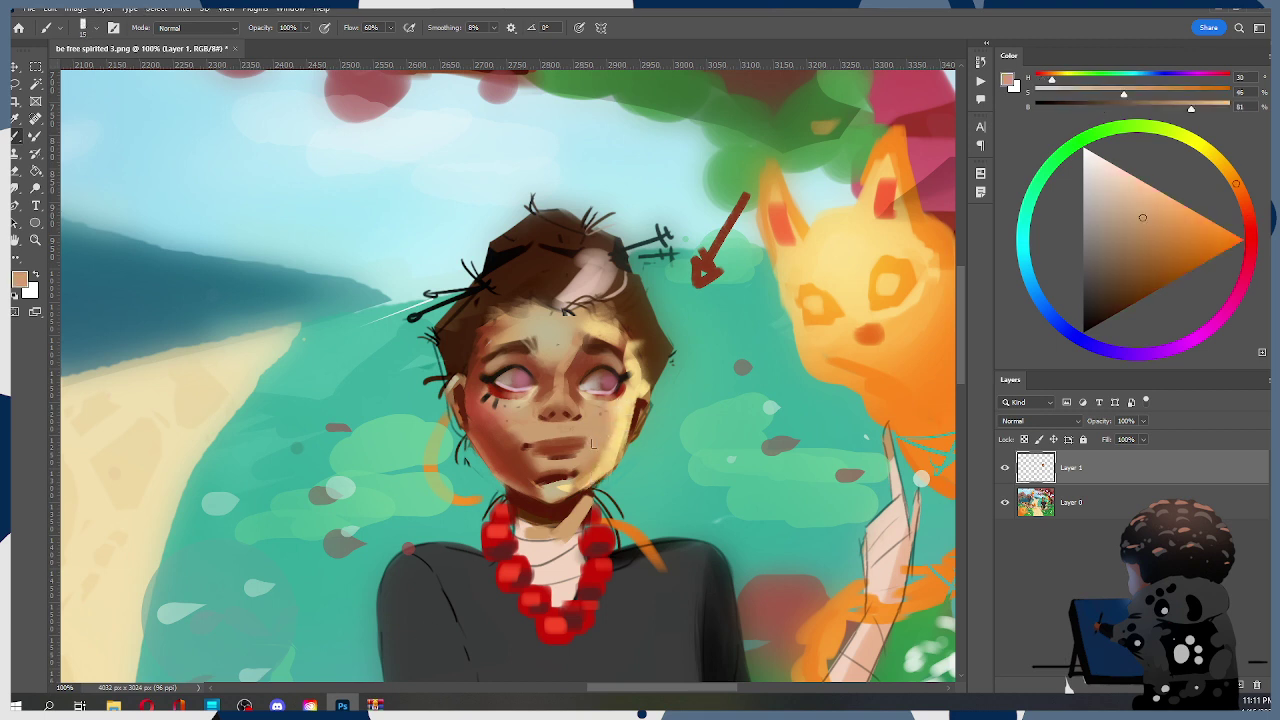
# Paint and soften the crease beside the mouth corner in sampled dark red (12, 92%, 33%), brown (21, 61%, 54%), red (12, 72%, 69%) and tan (30, 45%, 80%)
pyautogui.keyDown('alt'); pyautogui.click(587, 439); pyautogui.keyUp('alt')
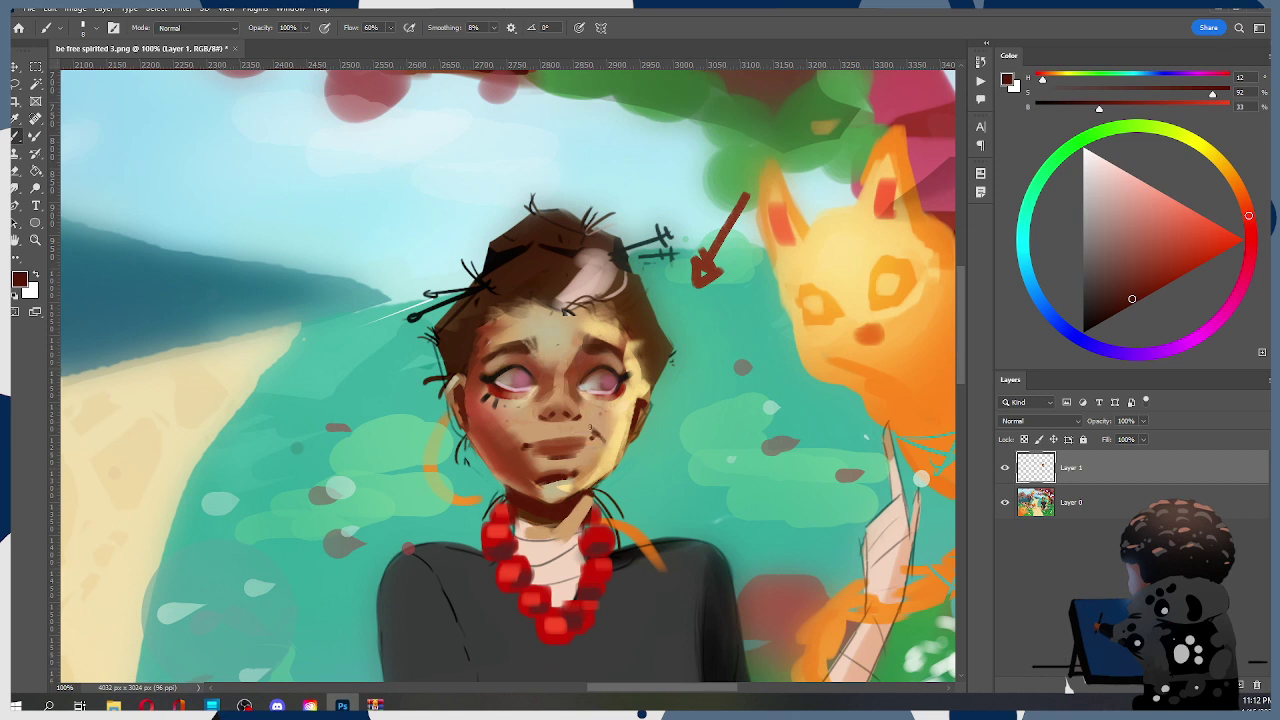
pyautogui.keyDown('alt'); pyautogui.click(592, 430); pyautogui.keyUp('alt')
pyautogui.keyDown('alt'); pyautogui.click(594, 429); pyautogui.keyUp('alt')
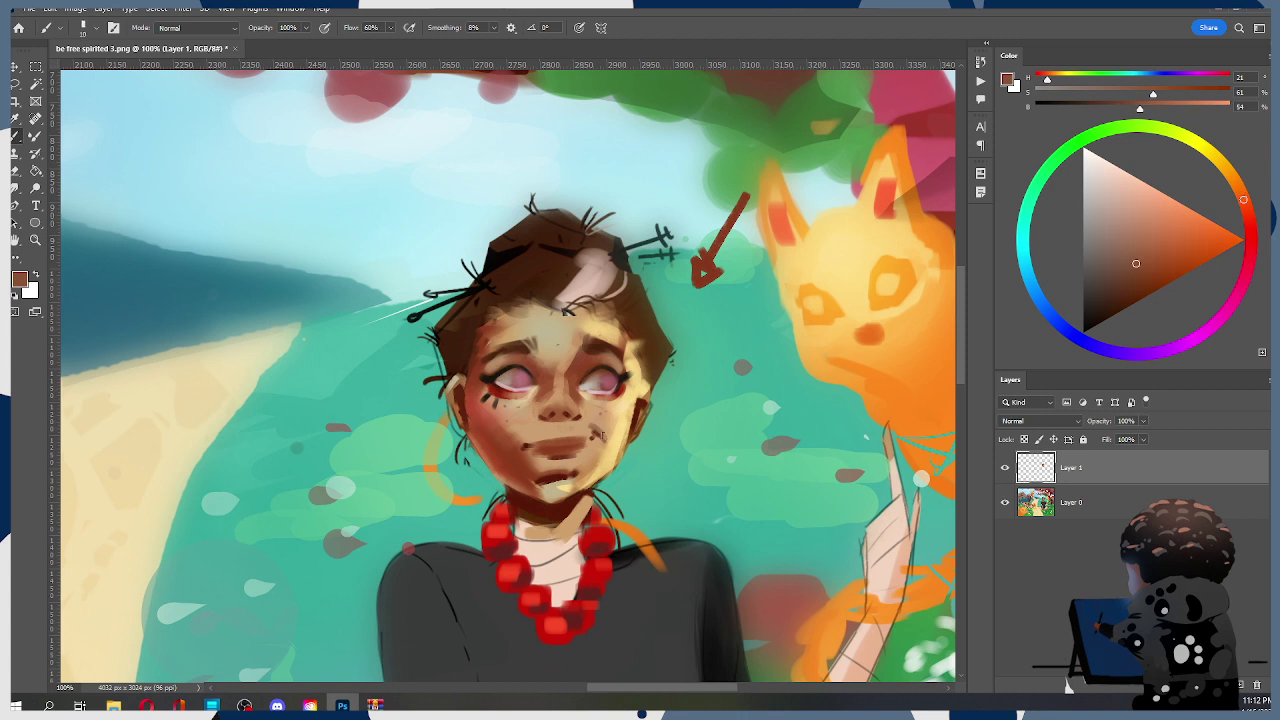
pyautogui.keyDown('alt'); pyautogui.click(509, 465); pyautogui.keyUp('alt')
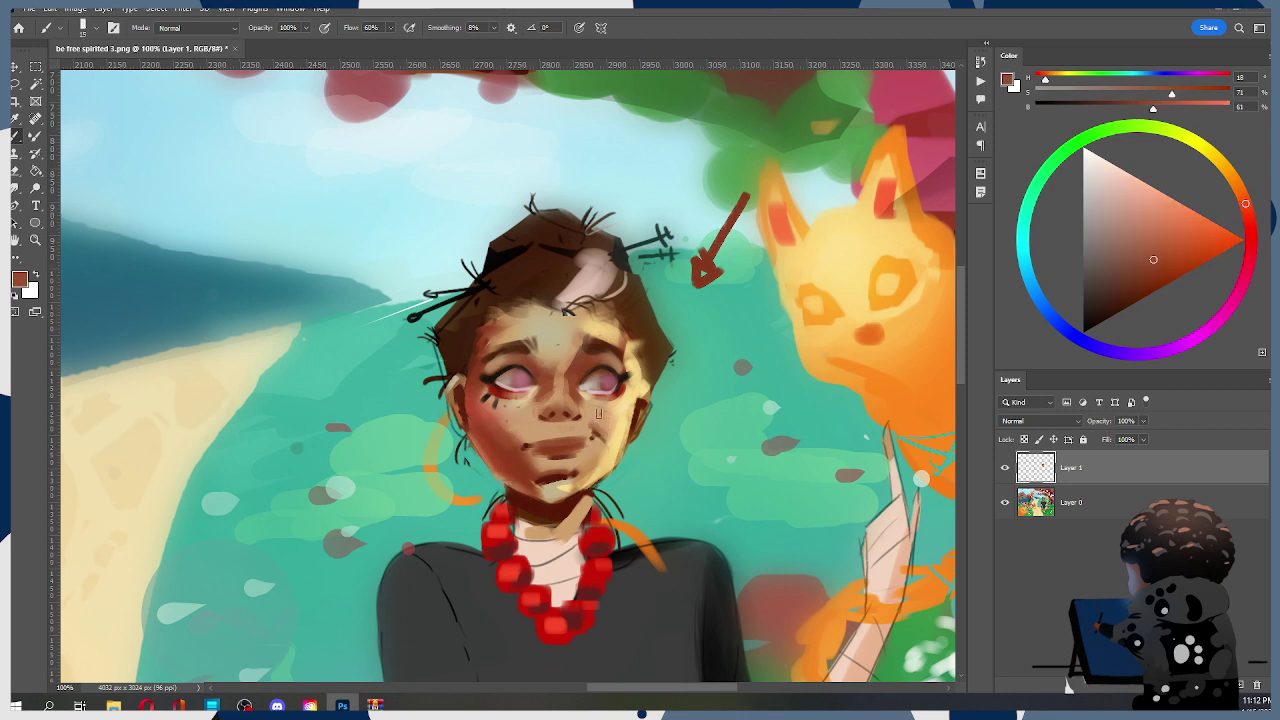
pyautogui.keyDown('alt'); pyautogui.click(519, 442); pyautogui.keyUp('alt')
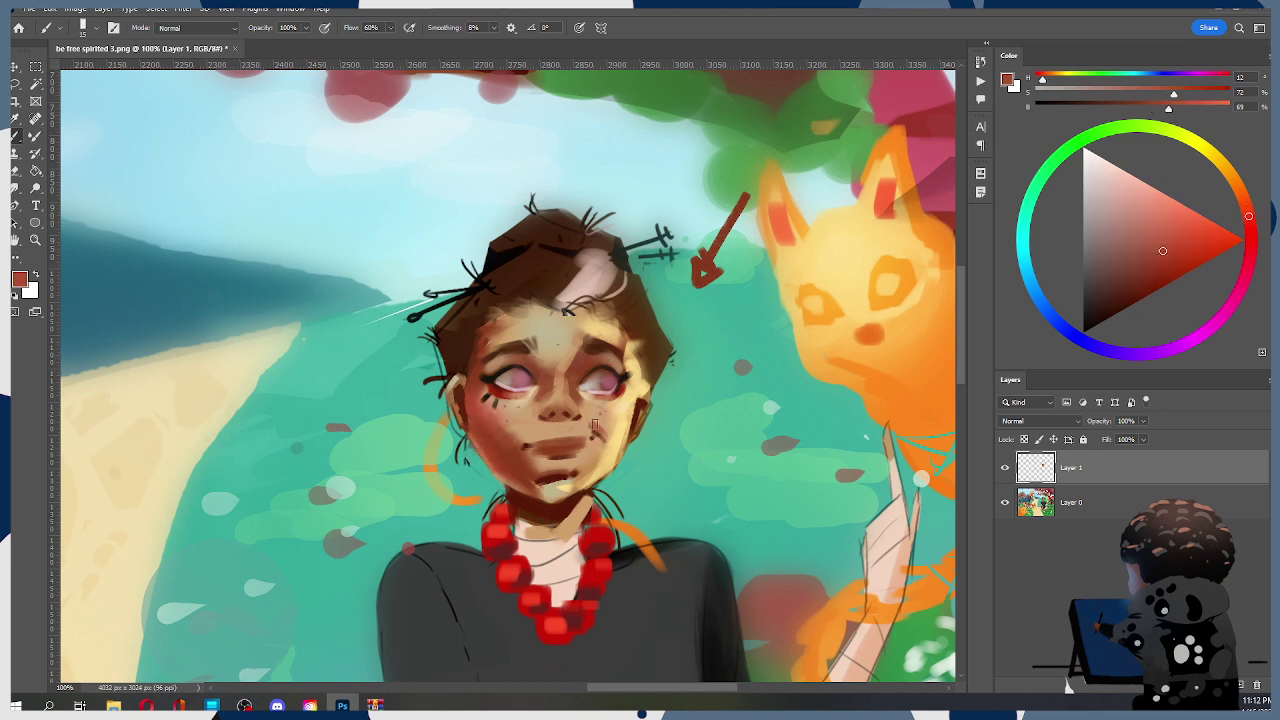
pyautogui.keyDown('alt'); pyautogui.click(596, 440); pyautogui.keyUp('alt')
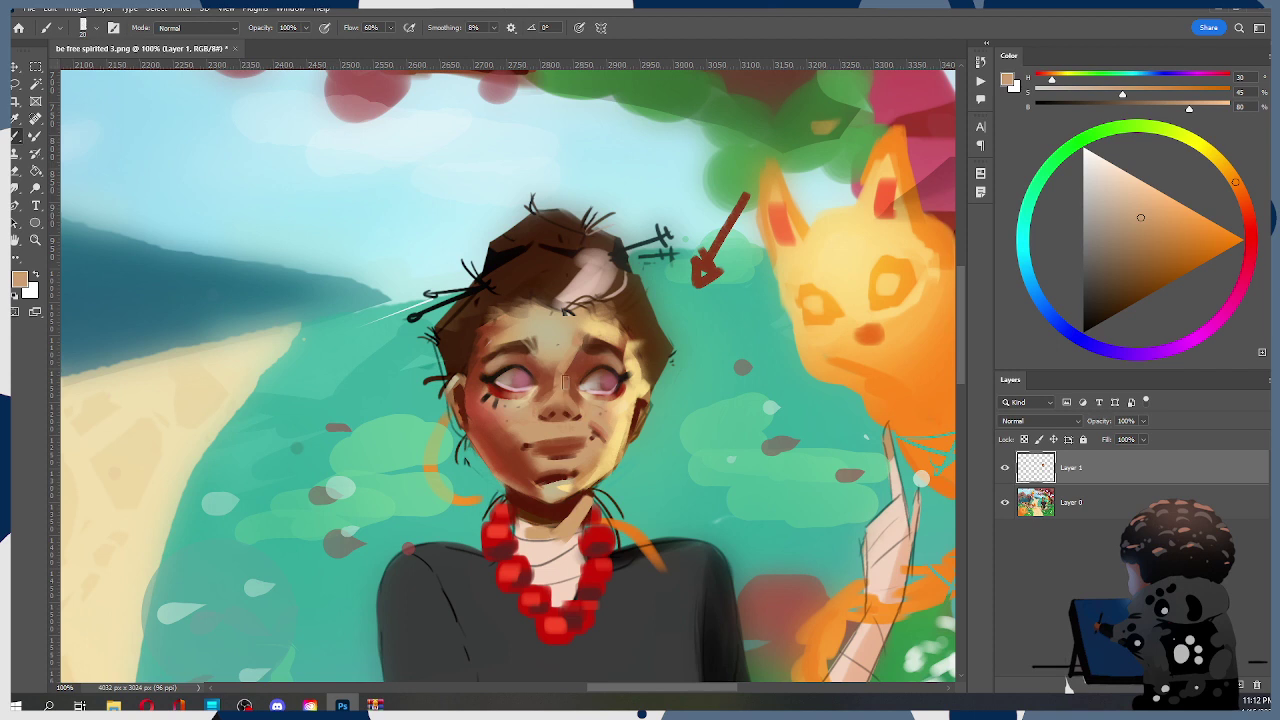
# Refine the cheek crease and mouth corner in sampled brown (18, 60%, 73%), tan (27, 48%, 82%), dark red (12, 92%, 34%) and pale orange (35, 46%, 90%)
pyautogui.keyDown('alt'); pyautogui.click(588, 415); pyautogui.keyUp('alt')
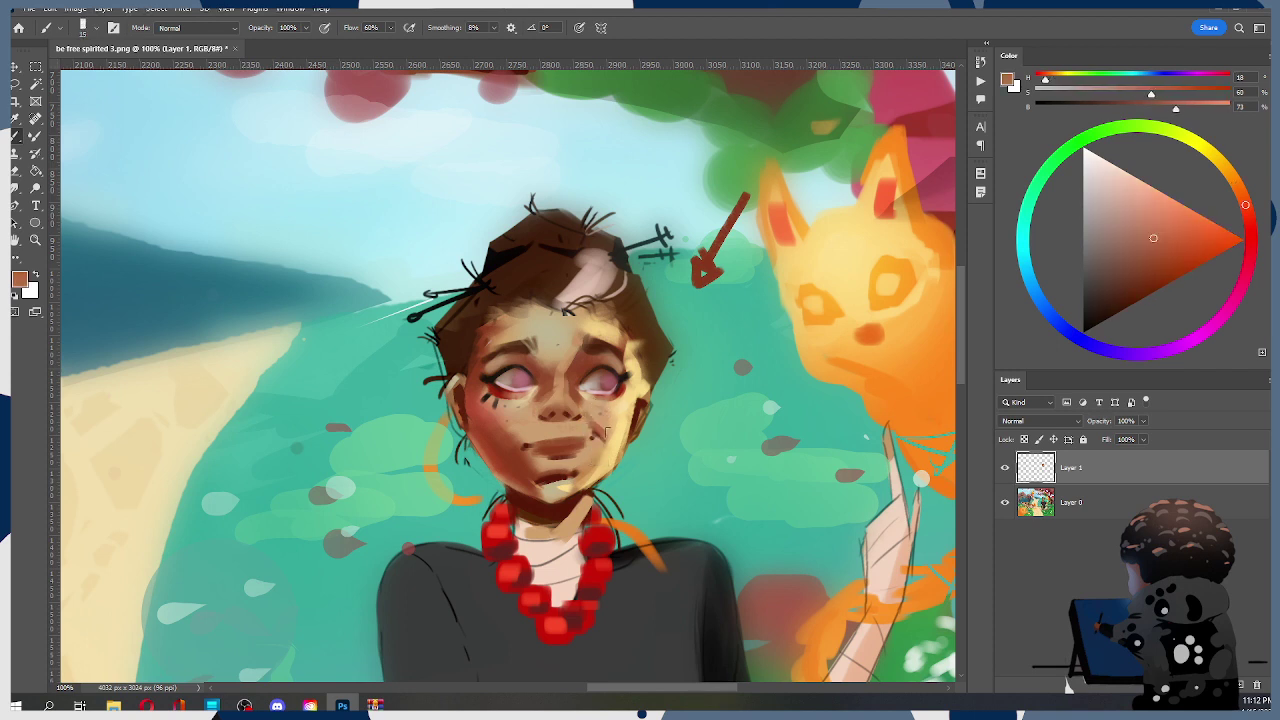
pyautogui.keyDown('alt'); pyautogui.click(601, 428); pyautogui.keyUp('alt')
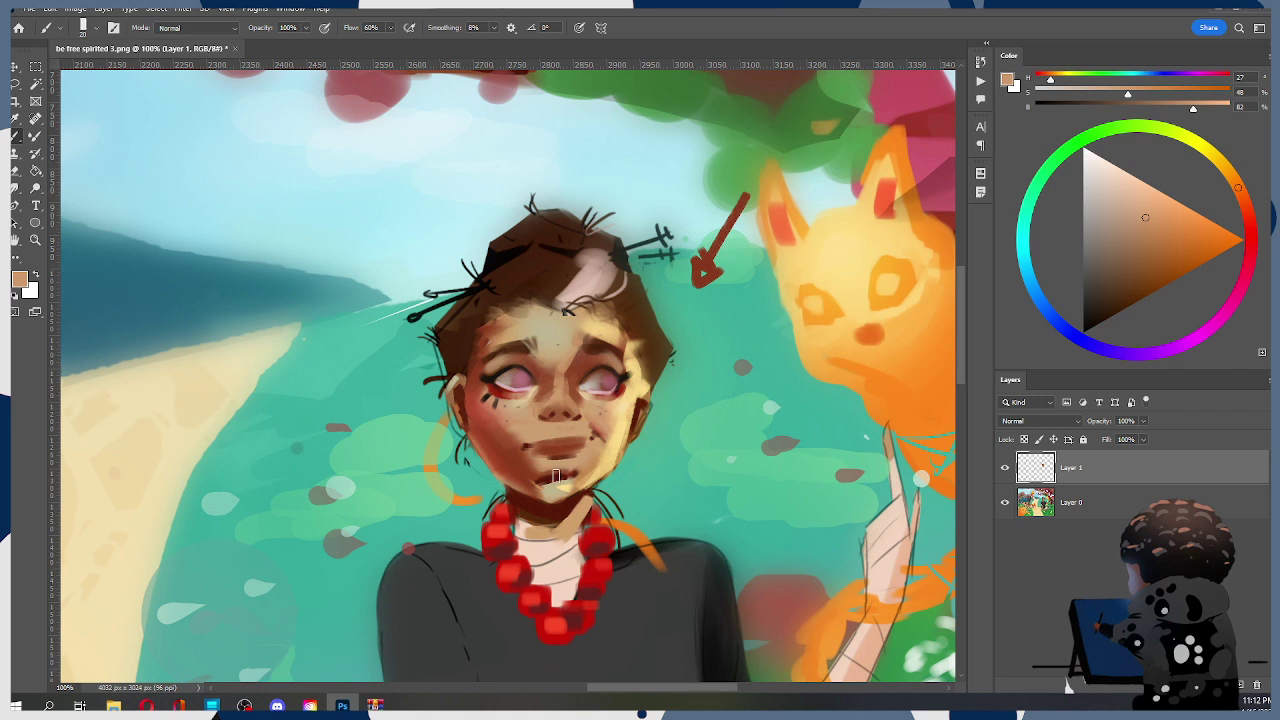
pyautogui.keyDown('alt'); pyautogui.click(557, 500); pyautogui.keyUp('alt')
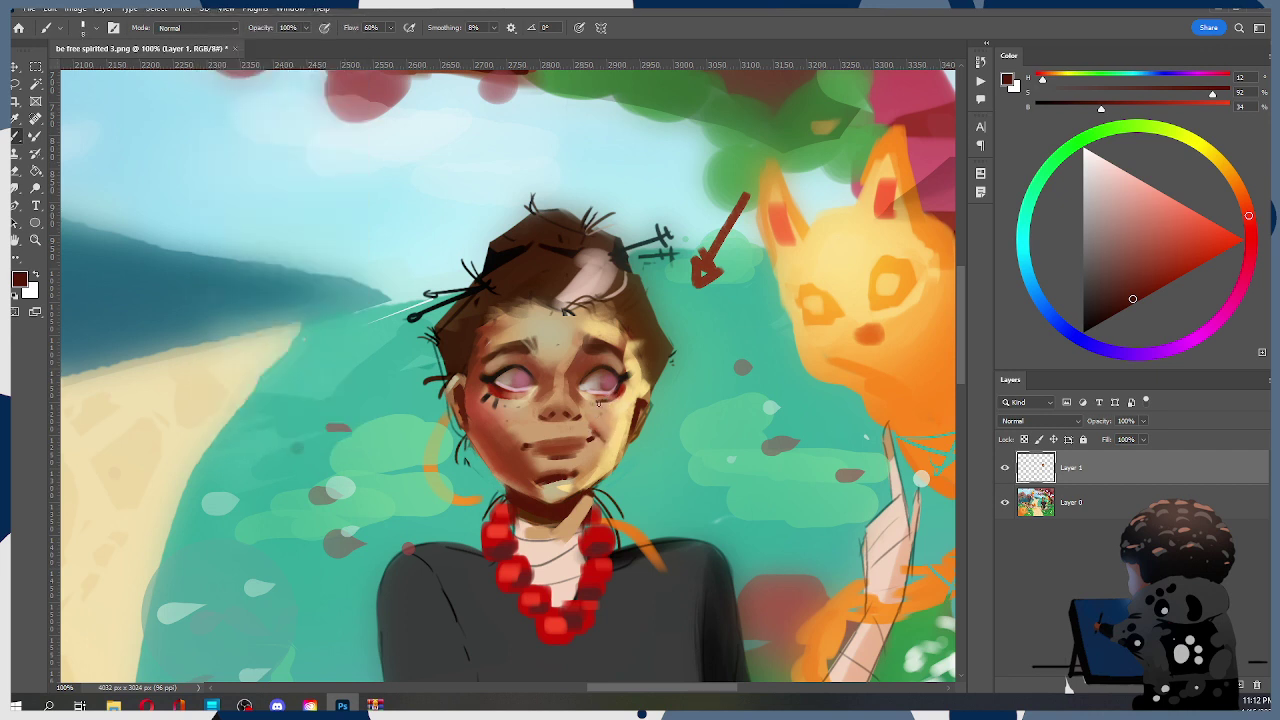
pyautogui.keyDown('alt'); pyautogui.click(592, 406); pyautogui.keyUp('alt')
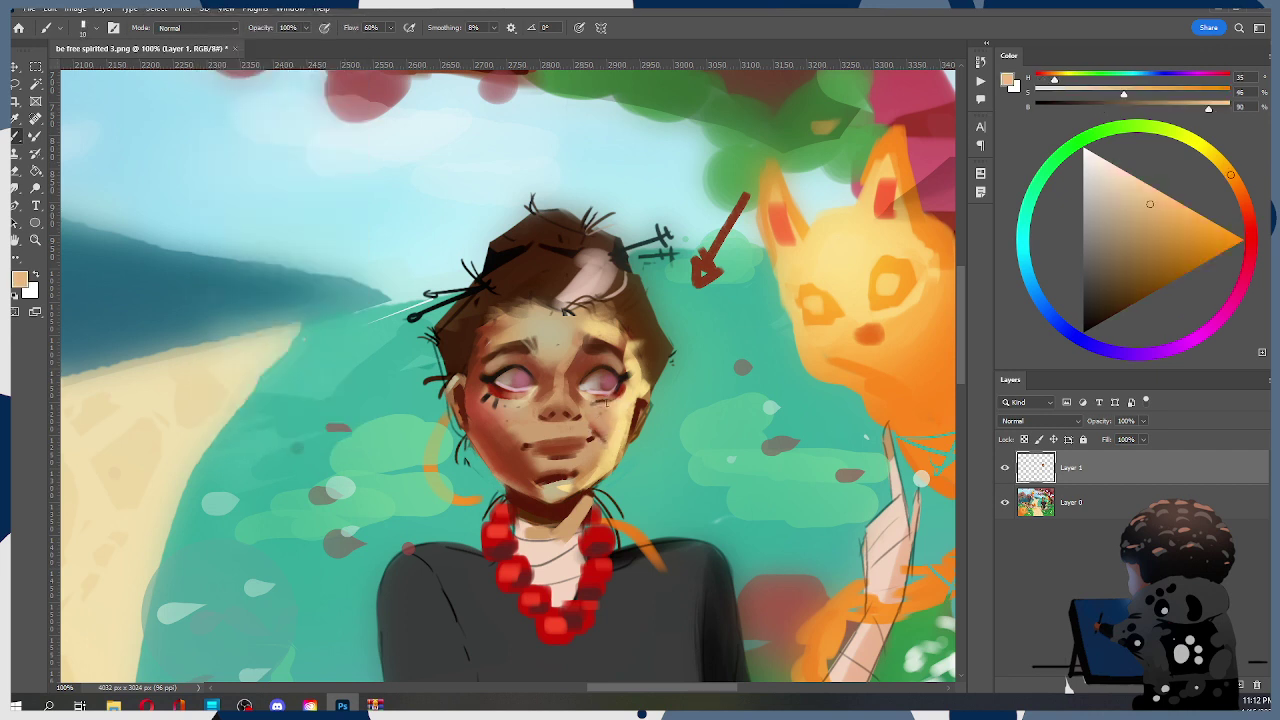
# Touch up the mouth line and surrounding cheek in sampled dark red (12, 92%, 33%) and light tans (30, 42%, 79%) and (31, 45%, 80%)
pyautogui.press('z')
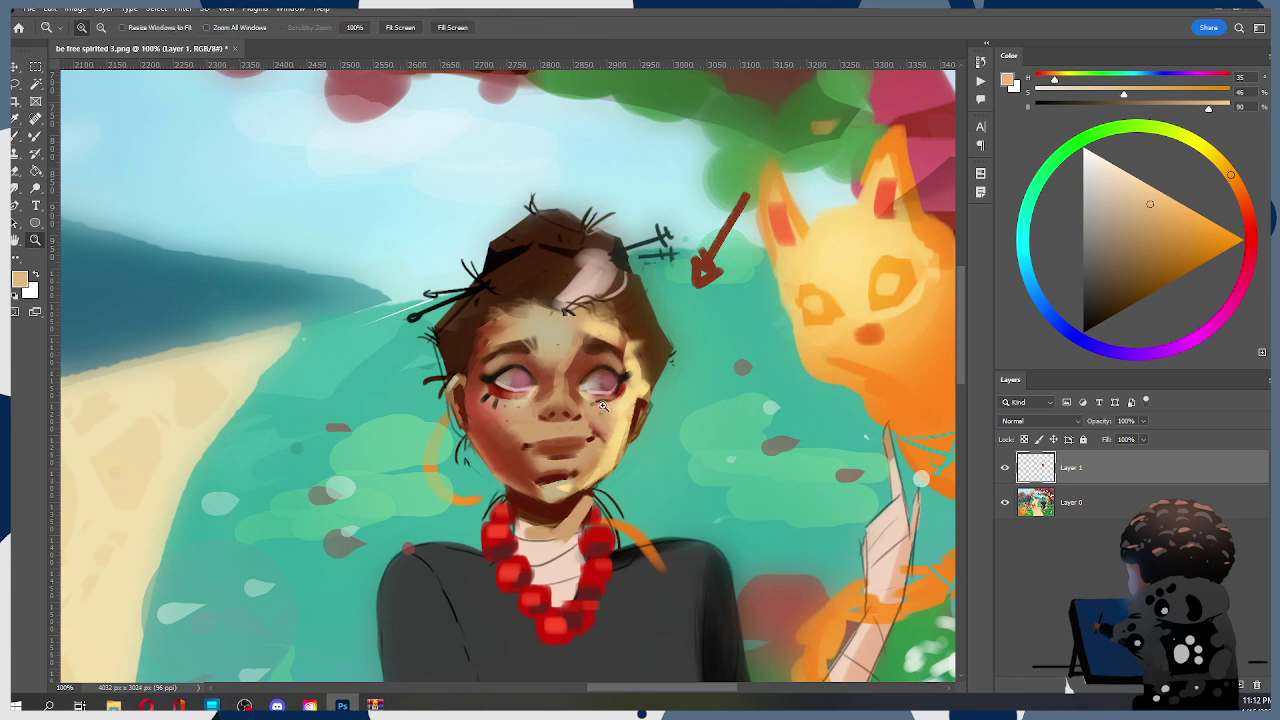
pyautogui.keyDown('alt'); pyautogui.click(599, 426); pyautogui.keyUp('alt')
pyautogui.keyDown('alt'); pyautogui.click(697, 421); pyautogui.keyUp('alt')
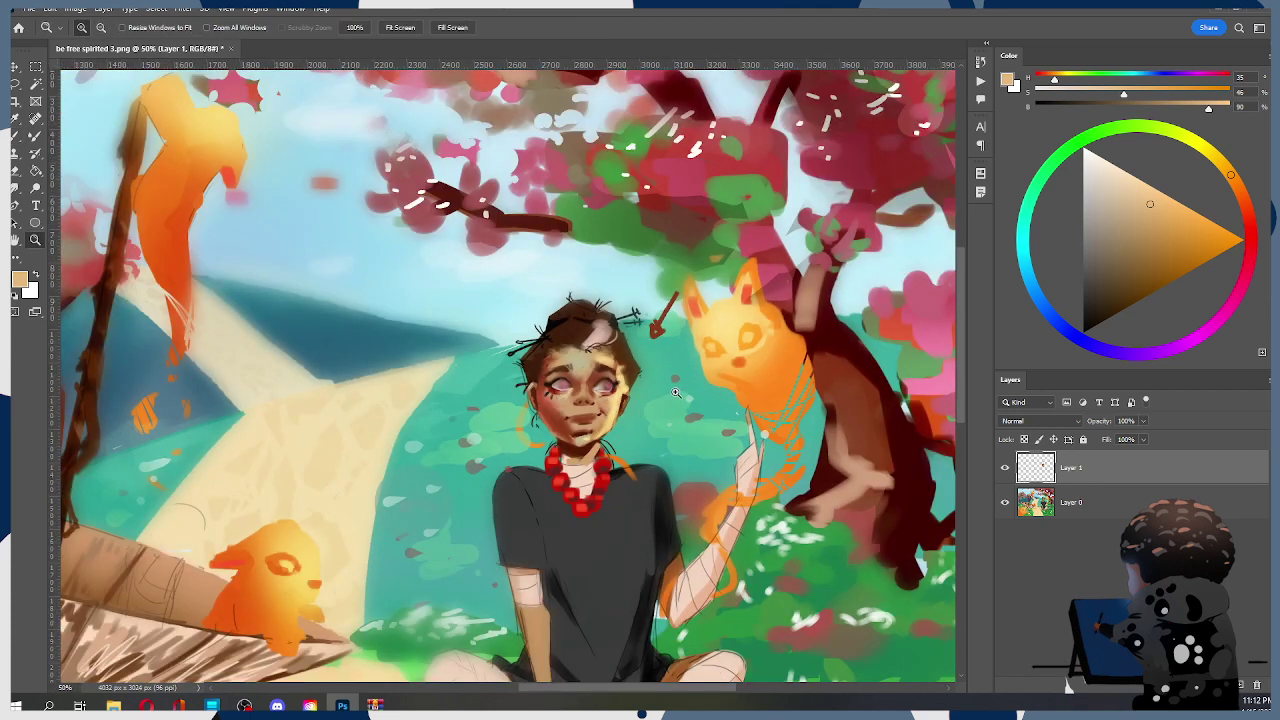
pyautogui.keyDown('alt'); pyautogui.click(620, 380); pyautogui.keyUp('alt')
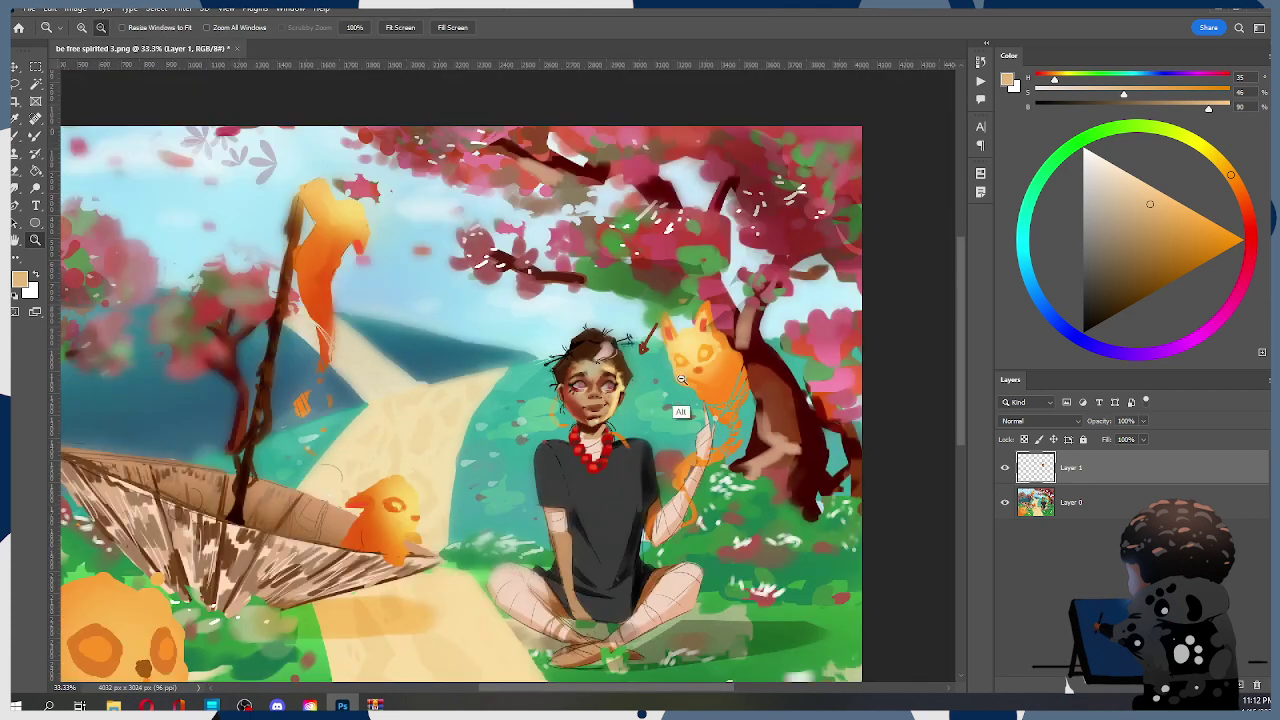
pyautogui.click(614, 380)
pyautogui.click(626, 387)
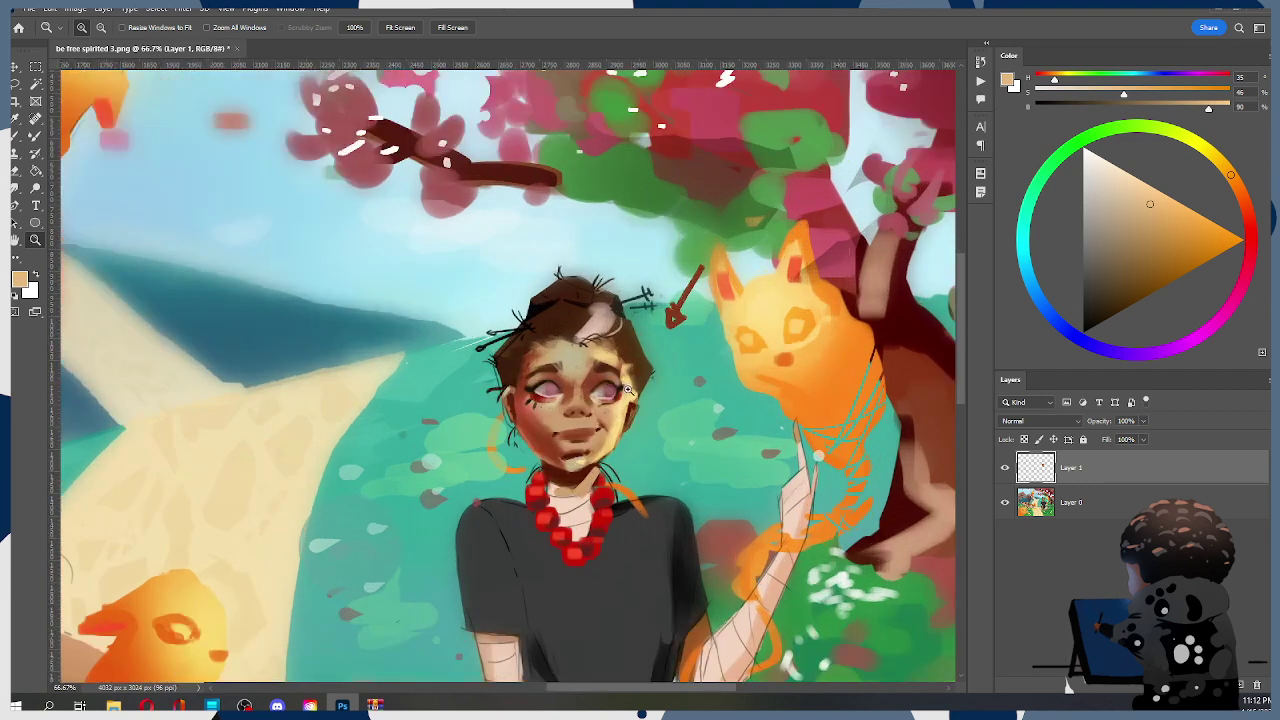
pyautogui.press('b')
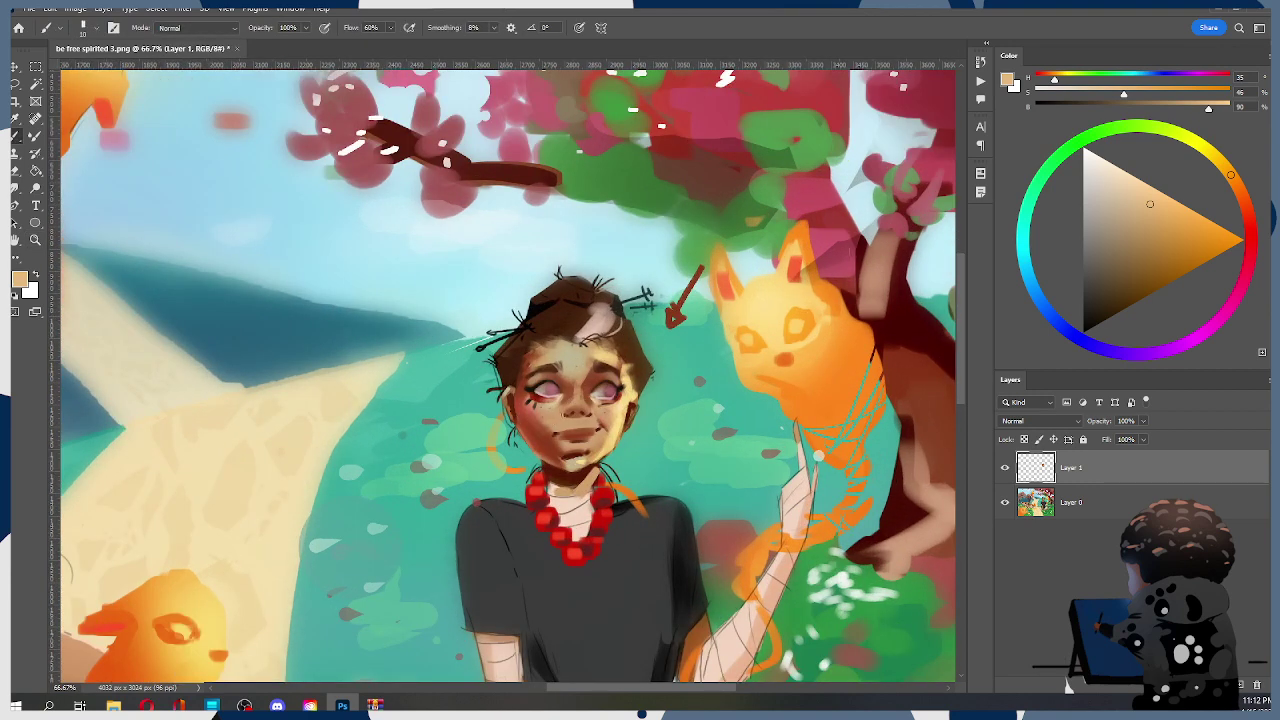
pyautogui.keyDown('alt'); pyautogui.click(576, 436); pyautogui.keyUp('alt')
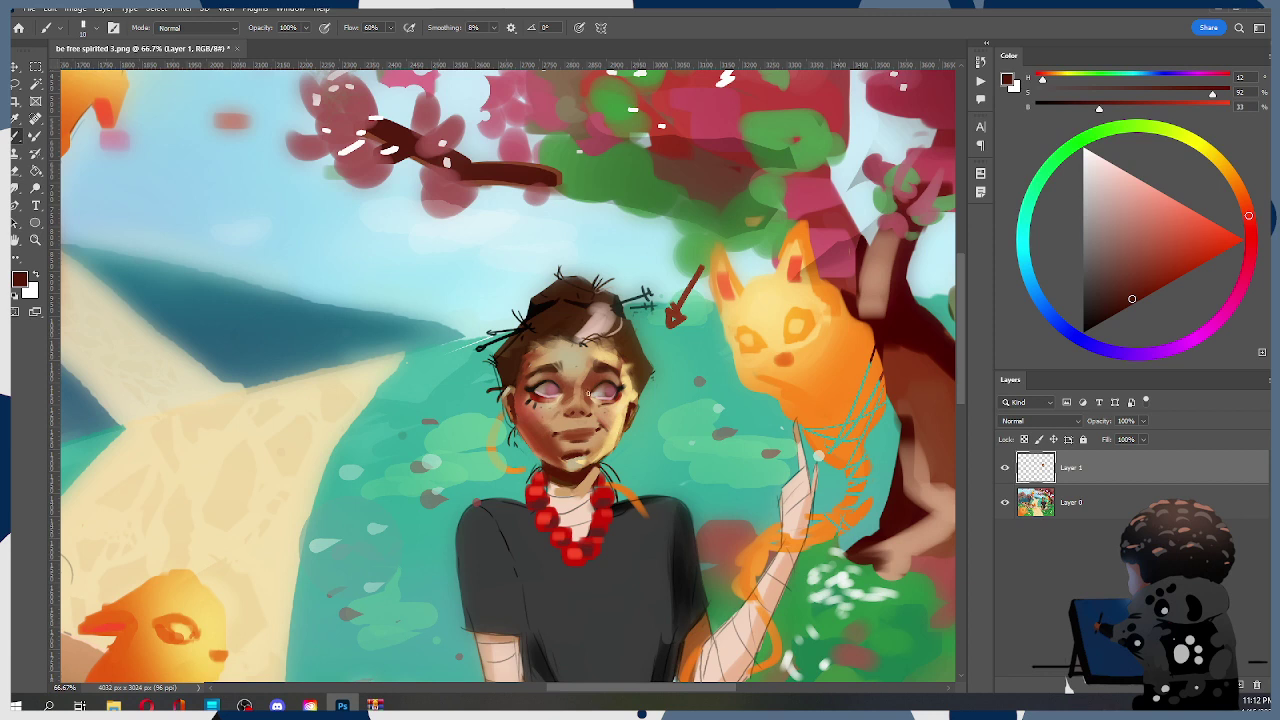
pyautogui.keyDown('alt'); pyautogui.click(549, 416); pyautogui.keyUp('alt')
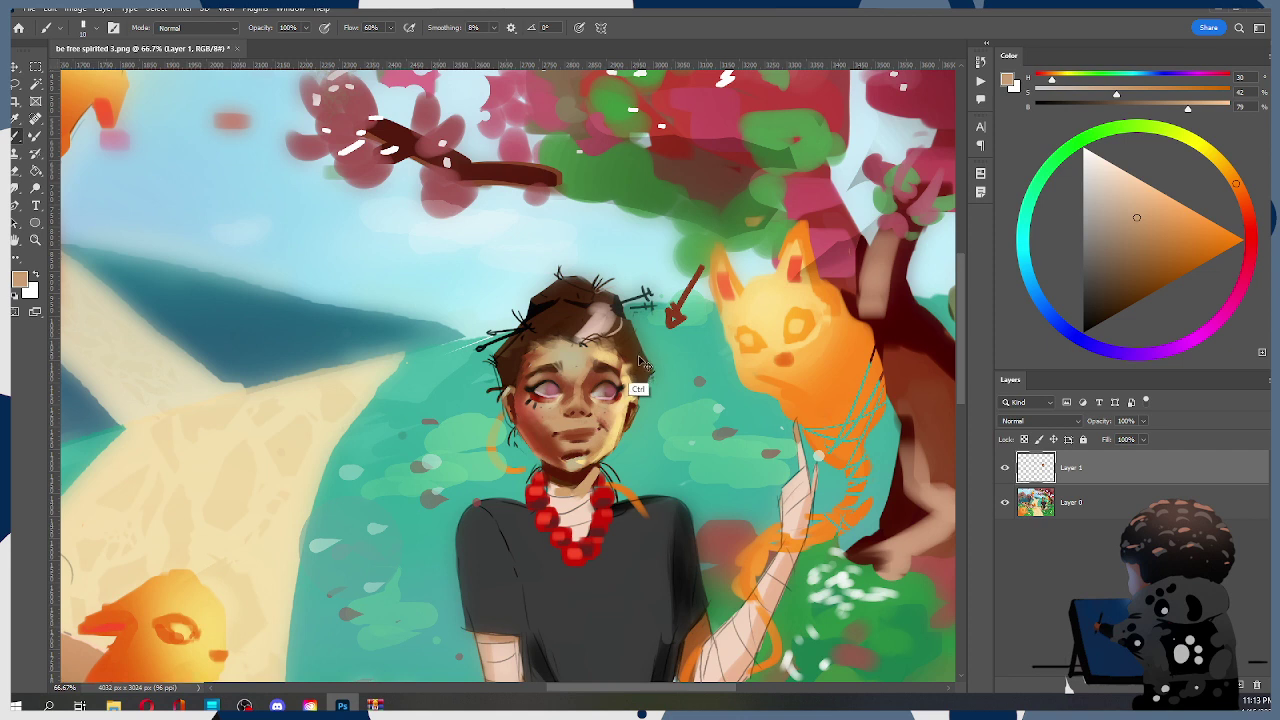
pyautogui.keyDown('alt'); pyautogui.click(607, 410); pyautogui.keyUp('alt')
pyautogui.press('[')
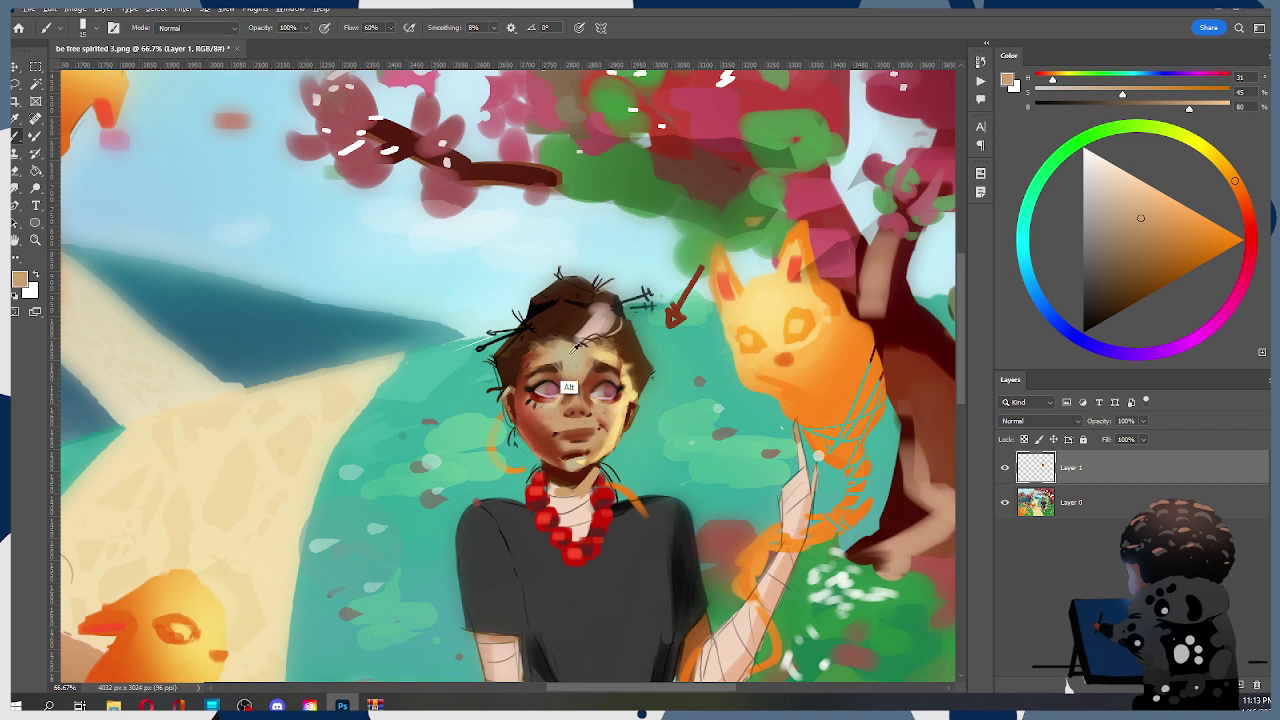
# Sample pale khaki (47, 24%, 76%) from the face and smudge the lit cheek edge beside the eye with a smaller brush
pyautogui.keyDown('alt'); pyautogui.click(575, 386); pyautogui.keyUp('alt')
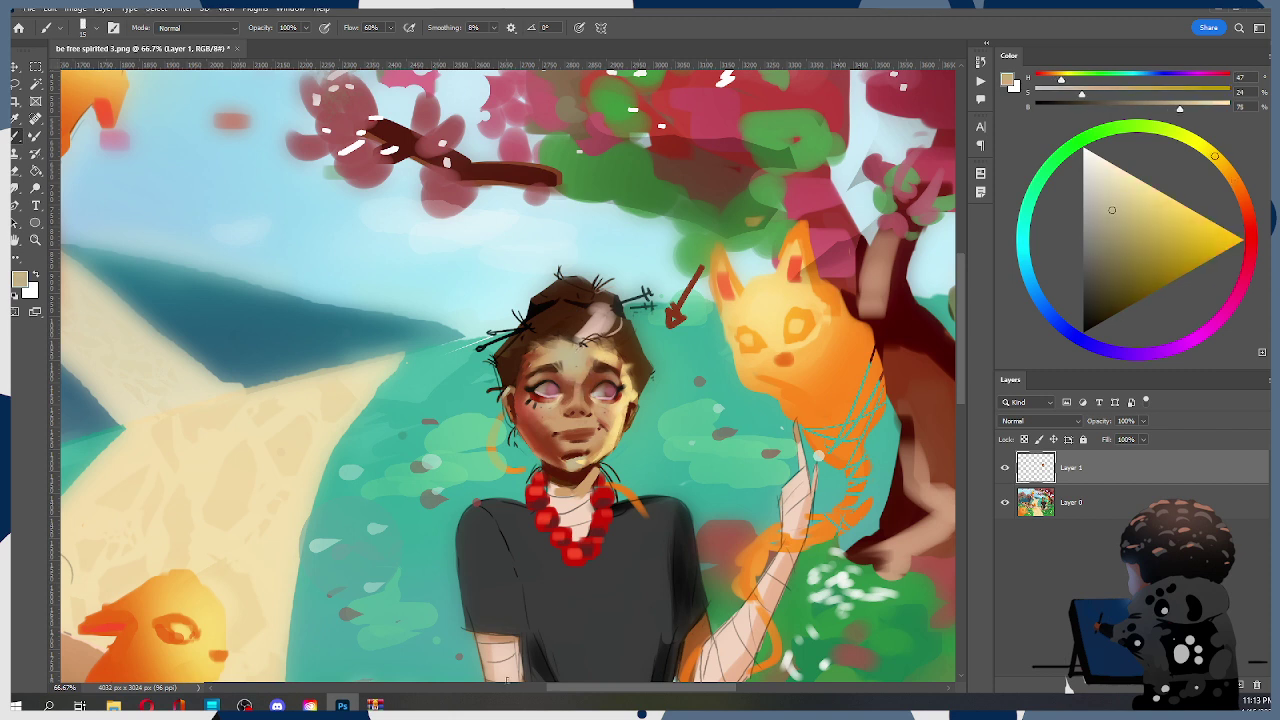
pyautogui.press('r')
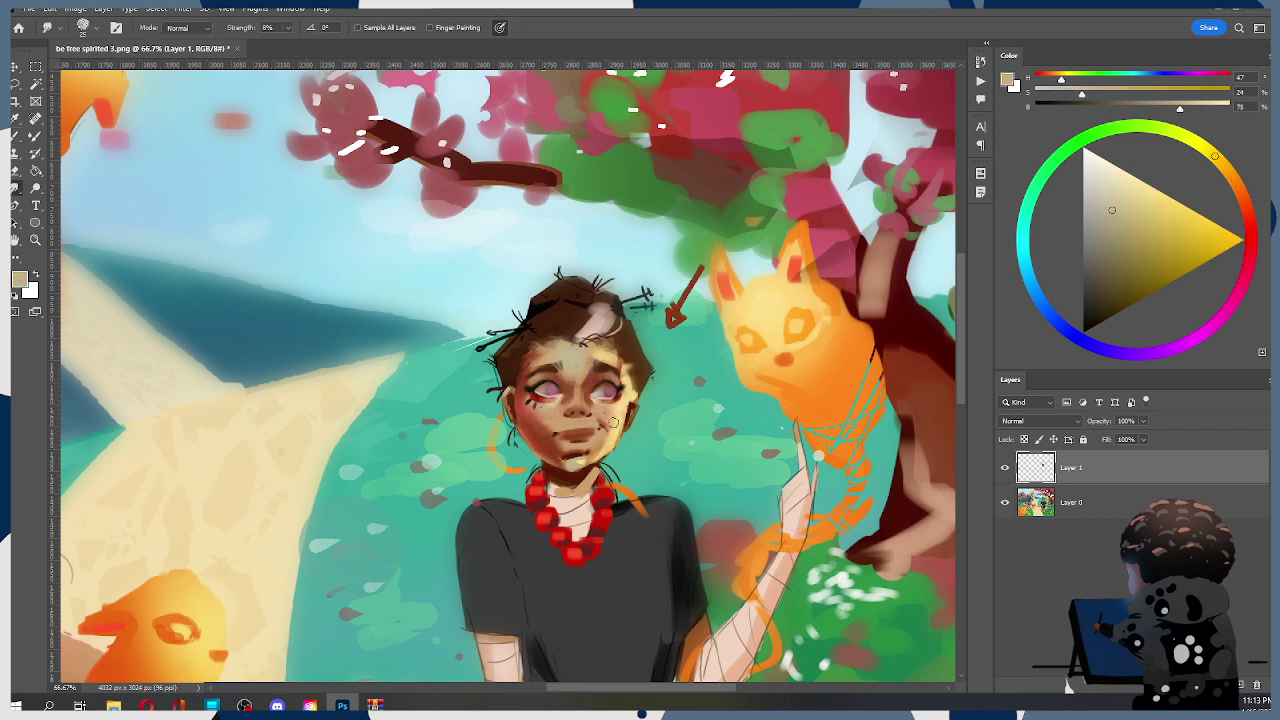
pyautogui.moveTo(623, 385)
pyautogui.mouseDown()
pyautogui.moveTo(635, 396)
pyautogui.moveTo(636, 385)
pyautogui.mouseUp()
pyautogui.press('[')
# Examine the repainted face against the whole composition
pyautogui.moveTo(628, 378); pyautogui.dragTo(686, 259)
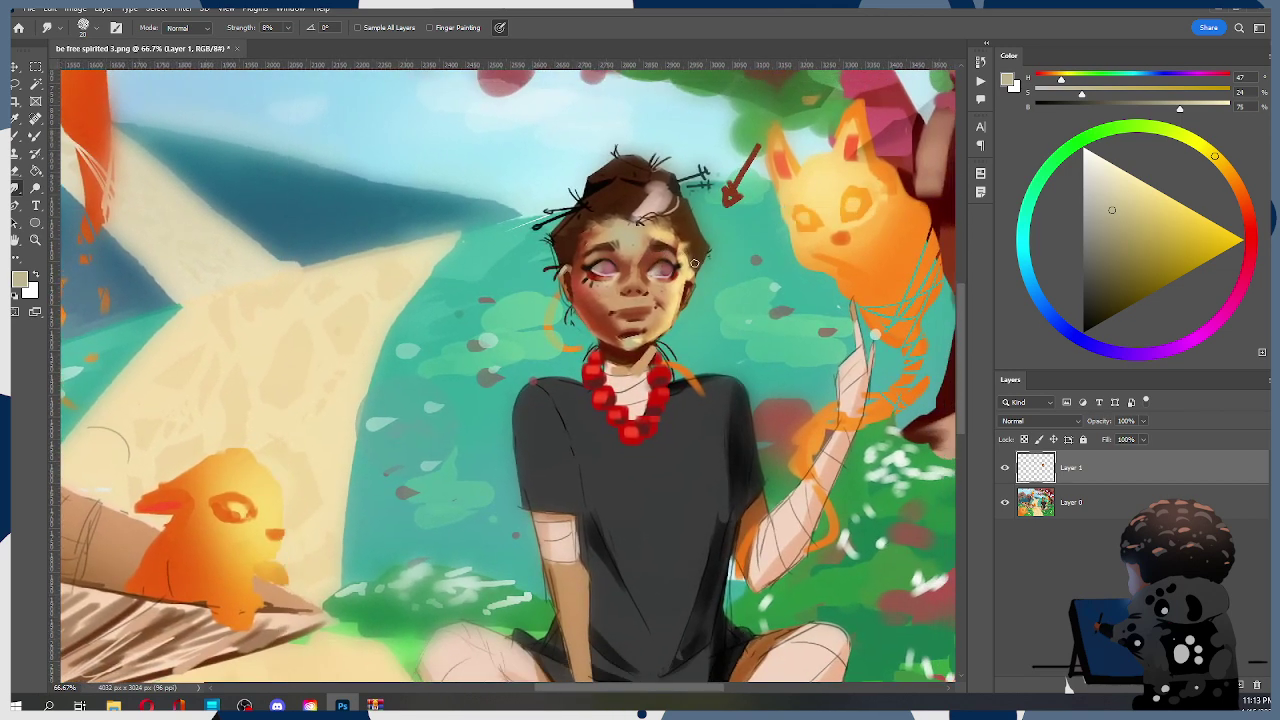
pyautogui.press('z')
pyautogui.keyDown('alt'); pyautogui.click(660, 305); pyautogui.keyUp('alt')
pyautogui.keyDown('alt'); pyautogui.click(660, 305); pyautogui.keyUp('alt')
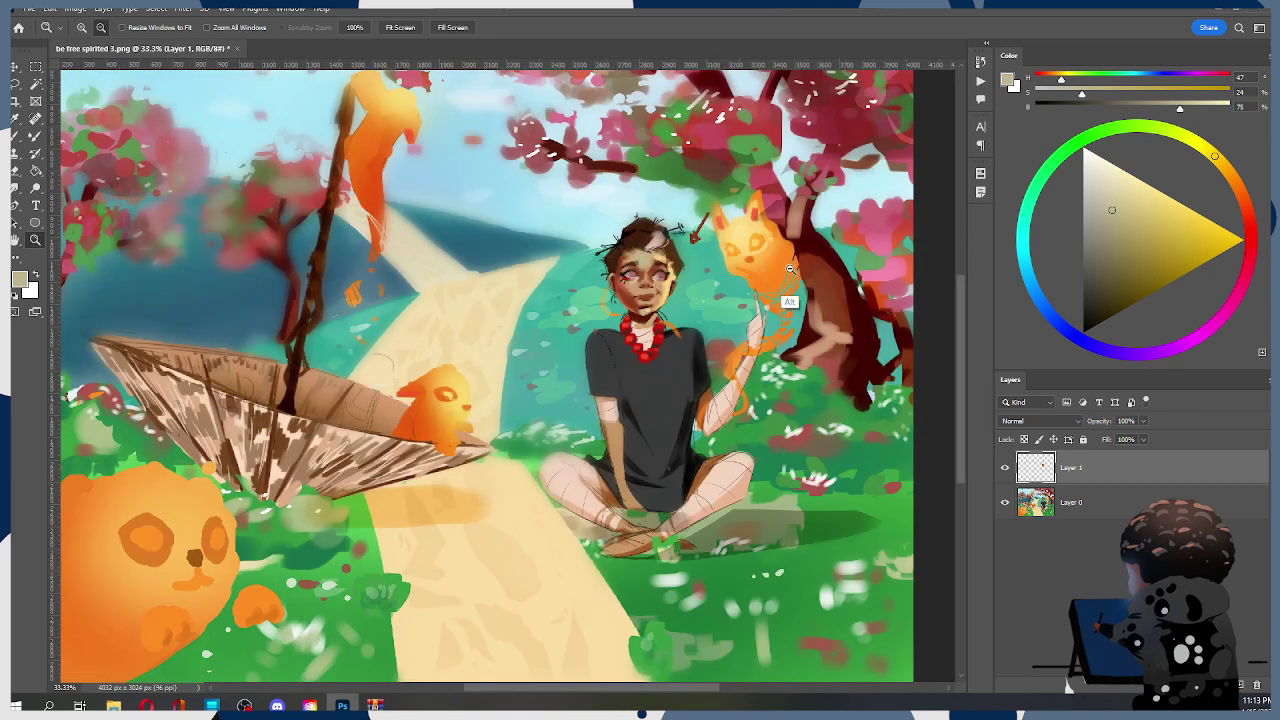
pyautogui.keyDown('alt'); pyautogui.click(690, 290); pyautogui.keyUp('alt')
pyautogui.moveTo(688, 280)
pyautogui.mouseDown()
pyautogui.moveTo(666, 341)
pyautogui.moveTo(599, 352)
pyautogui.mouseUp()
pyautogui.click(652, 326)
pyautogui.click(649, 325)
pyautogui.click(599, 352)
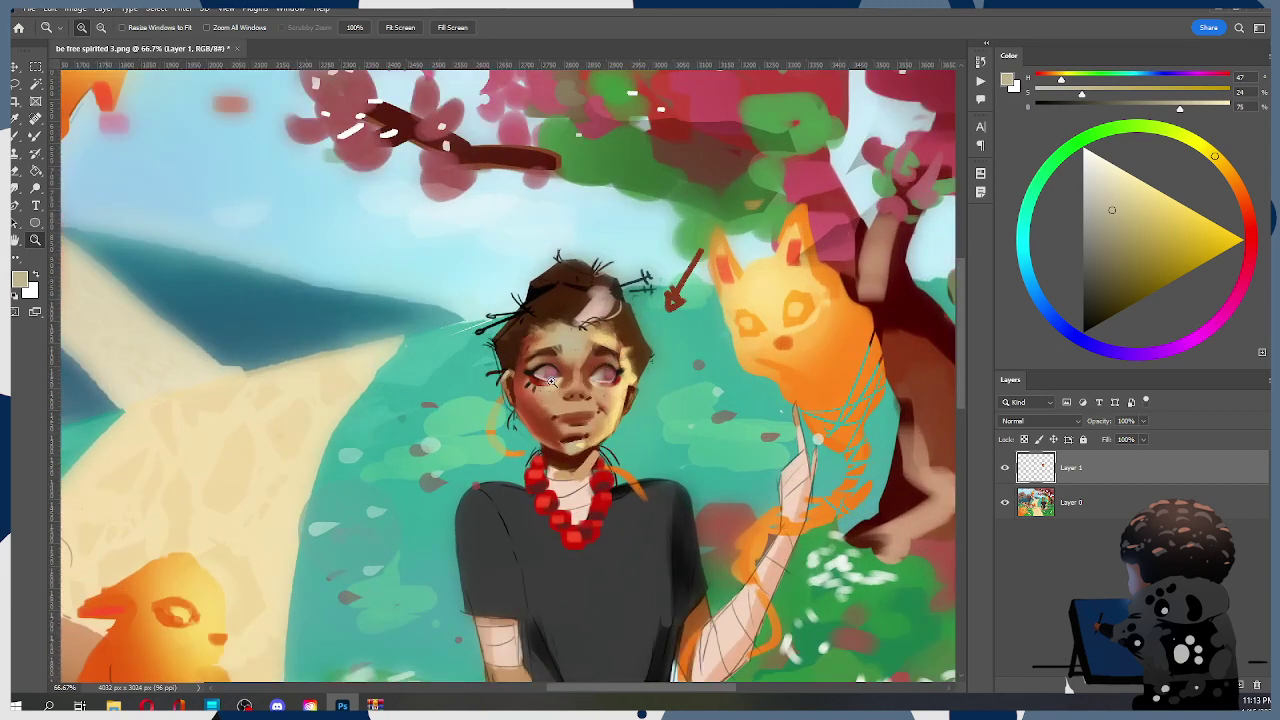
# Repaint the chin below the lips in sampled reddish brown (15, 79%, 55%) and light tan (30, 46%, 79%)
pyautogui.press('b')
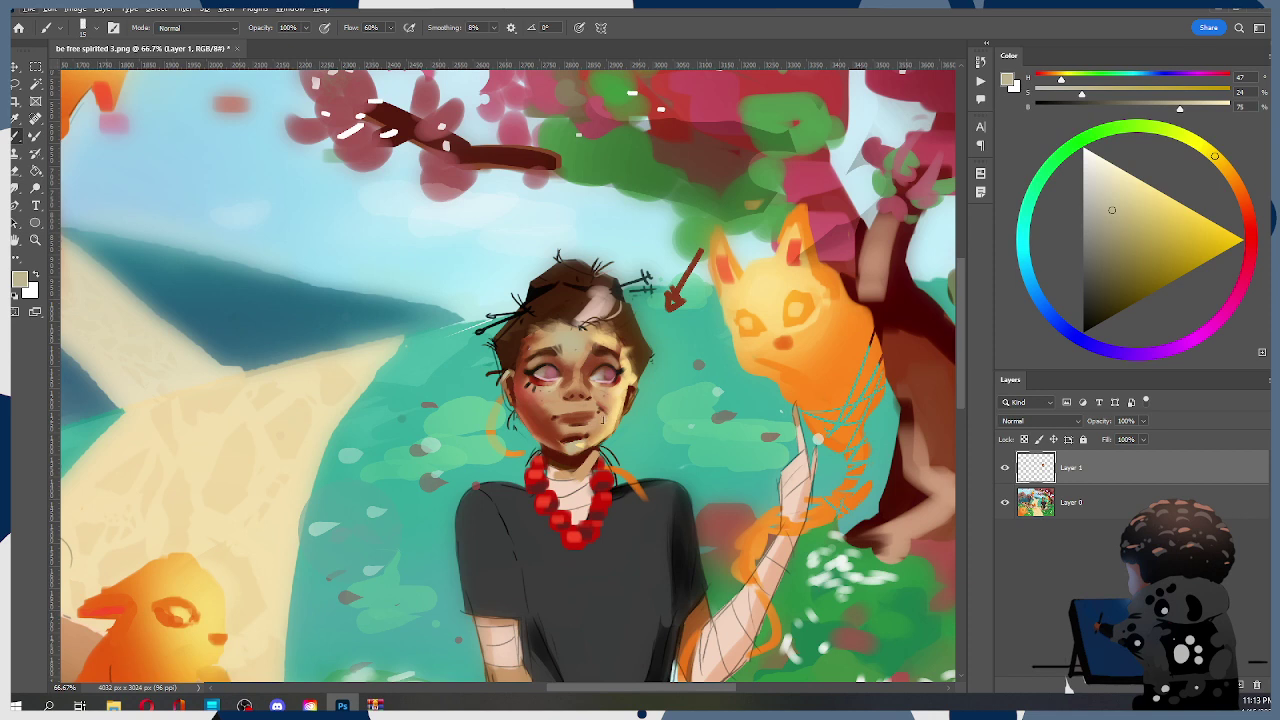
pyautogui.keyDown('alt'); pyautogui.click(578, 424); pyautogui.keyUp('alt')
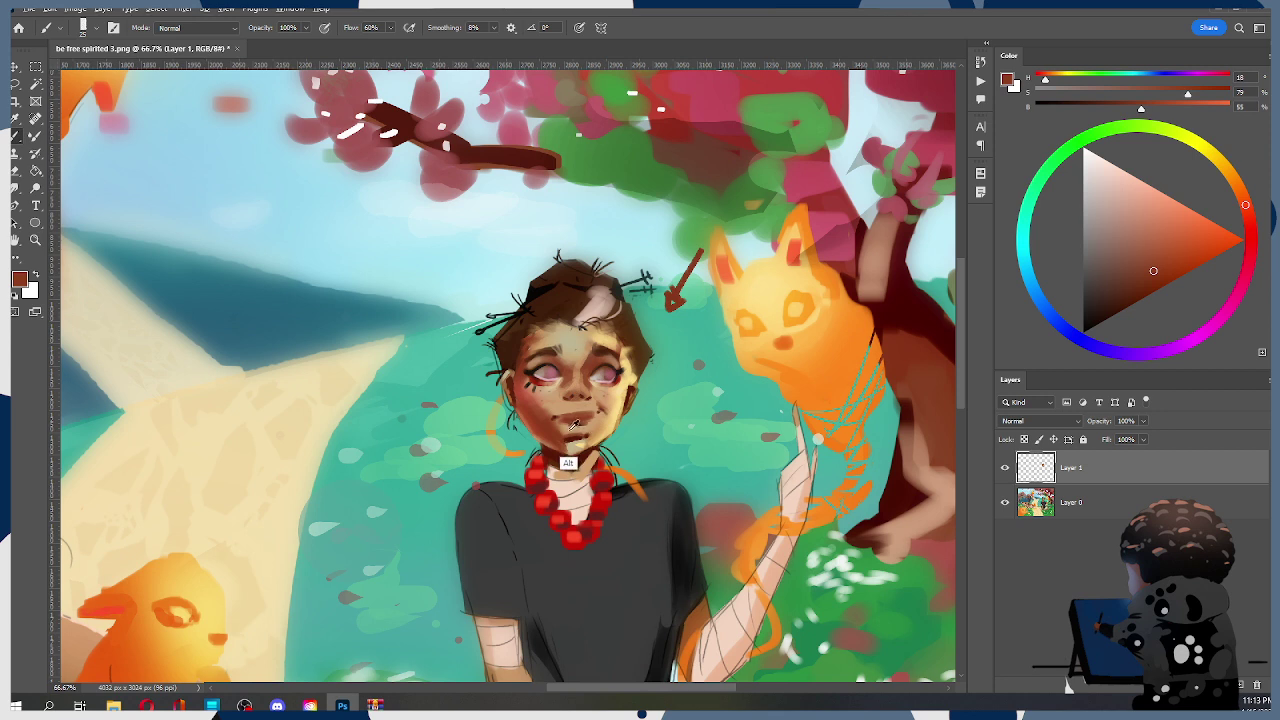
pyautogui.keyDown('alt'); pyautogui.click(571, 458); pyautogui.keyUp('alt')
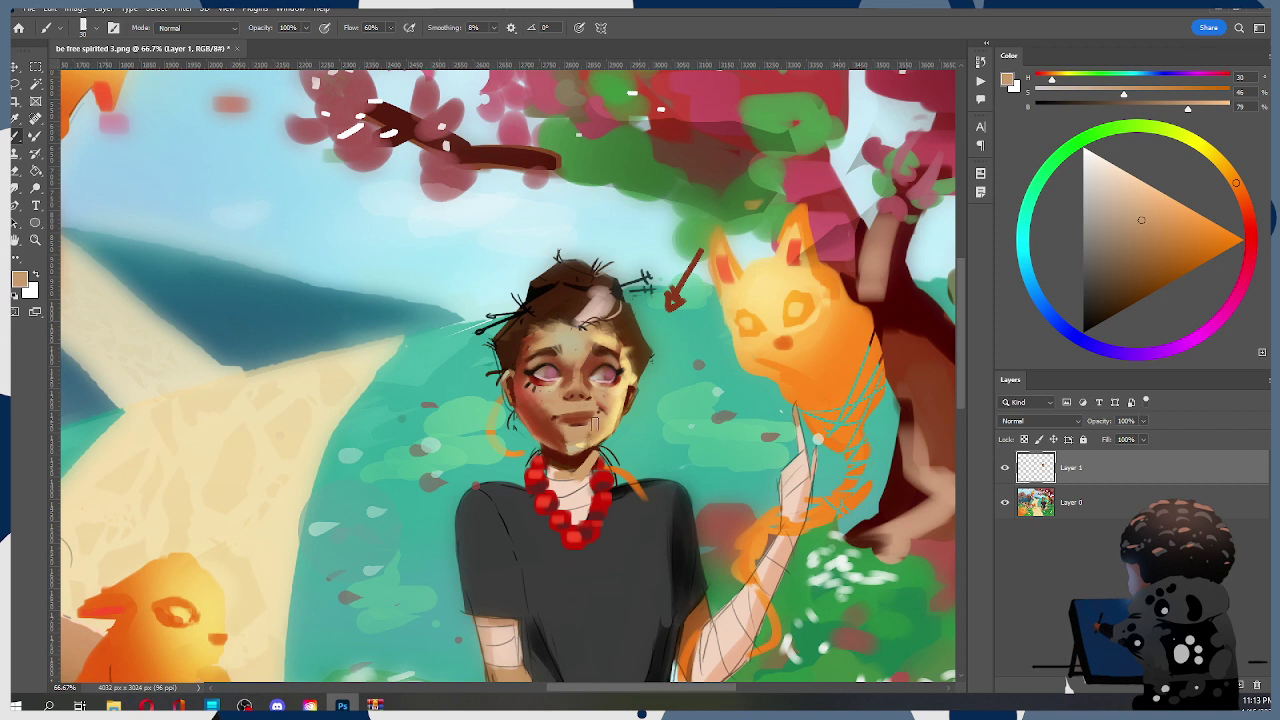
# Lasso the face above the chin on Layer 1 and nudge it slightly downward with Free Transform
pyautogui.press('l')
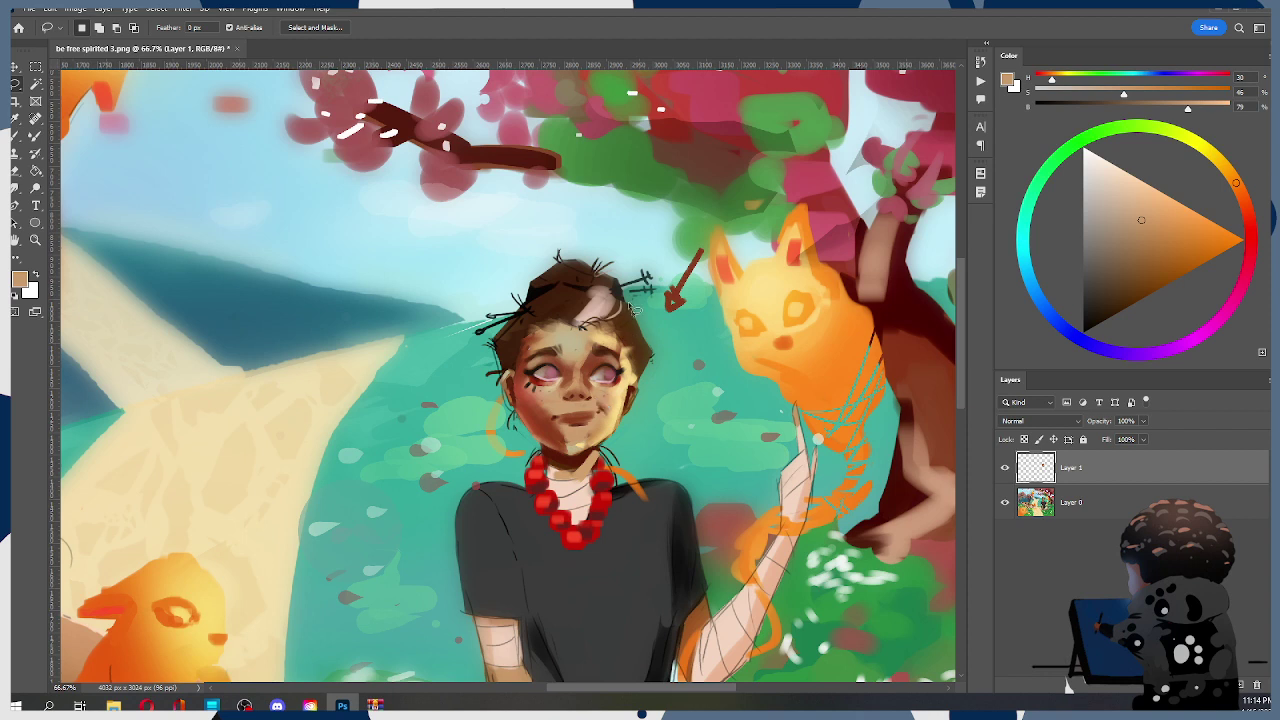
pyautogui.moveTo(655, 313)
pyautogui.mouseDown()
pyautogui.moveTo(676, 397)
pyautogui.moveTo(645, 432)
pyautogui.moveTo(520, 440)
pyautogui.moveTo(460, 415)
pyautogui.moveTo(645, 285)
pyautogui.moveTo(658, 325)
pyautogui.mouseUp()
pyautogui.hotkey('ctrl', 't')
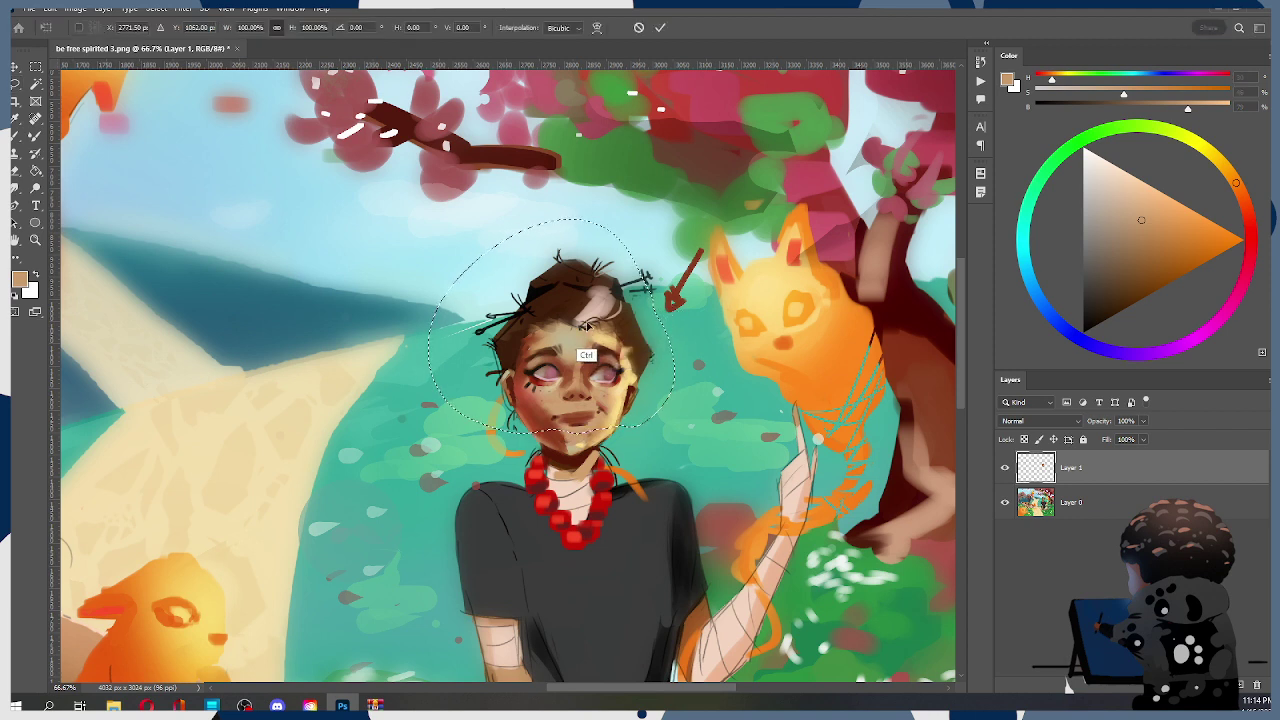
pyautogui.moveTo(590, 303); pyautogui.dragTo(589, 312)
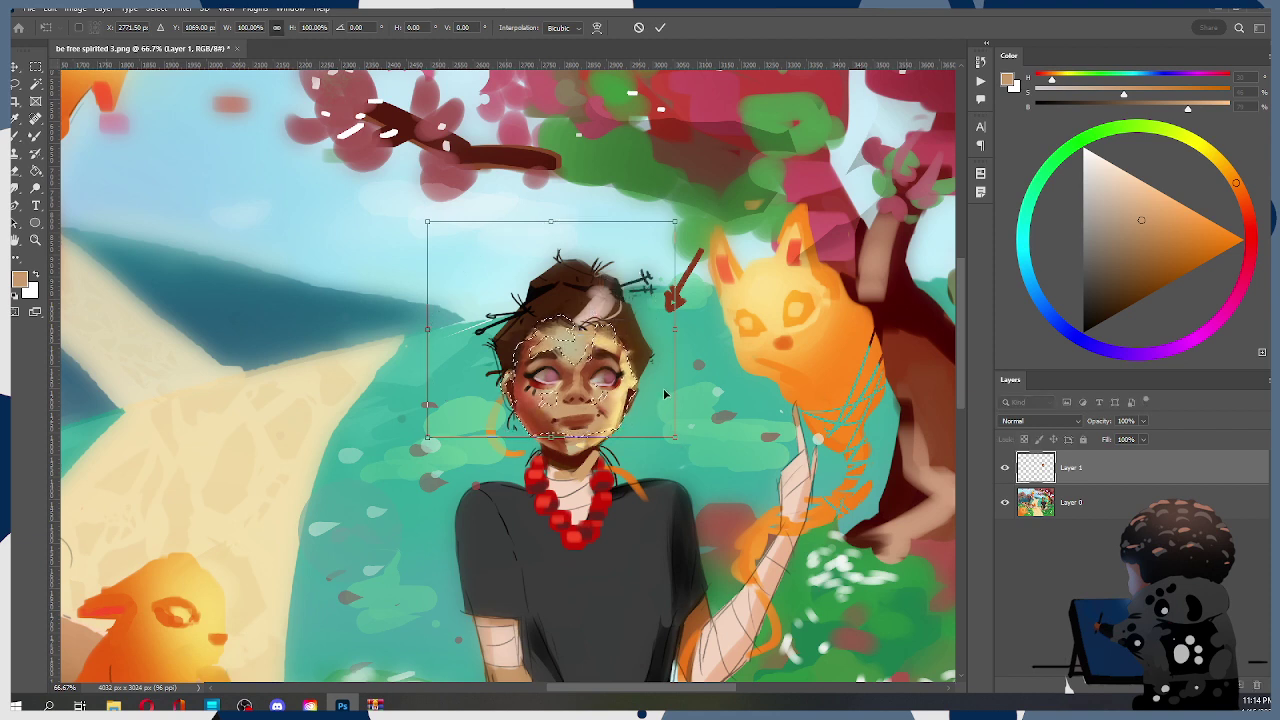
pyautogui.click(660, 27)
pyautogui.hotkey('ctrl', 'd')
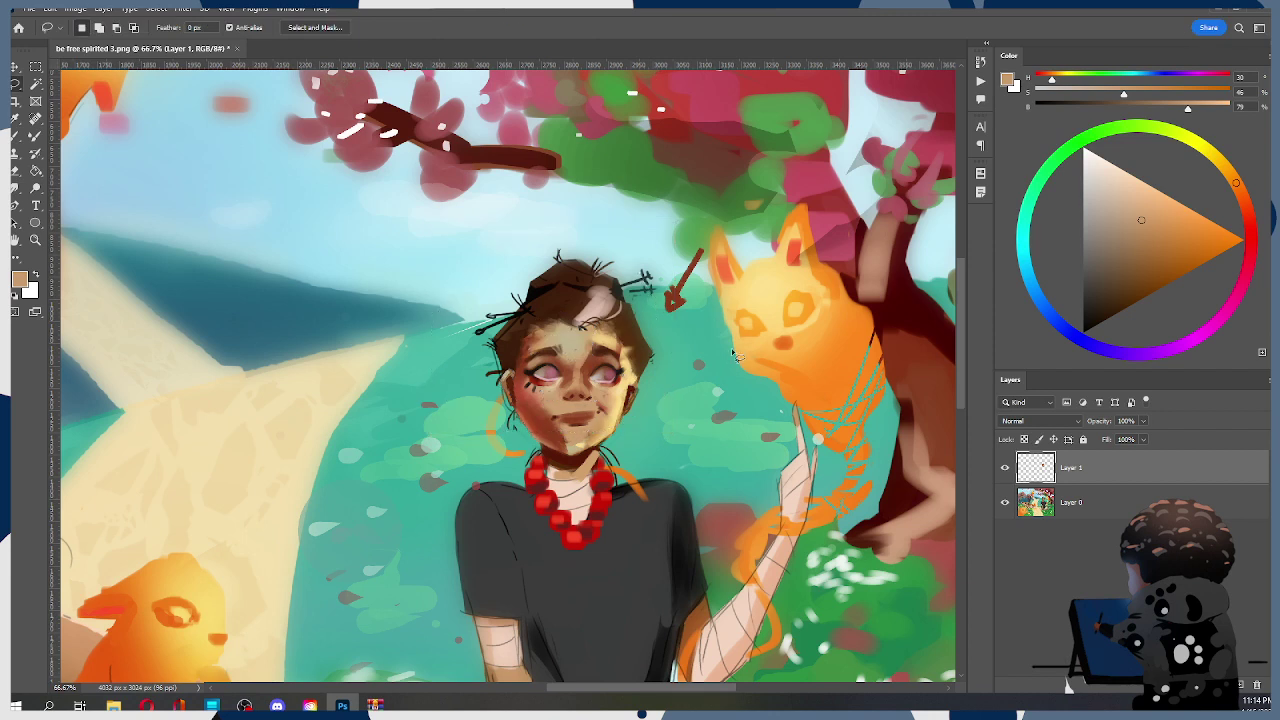
# Lighten the chin with sampled pale khaki (44, 27%, 76%) and light tan (30, 46%, 79%)
pyautogui.press('b')
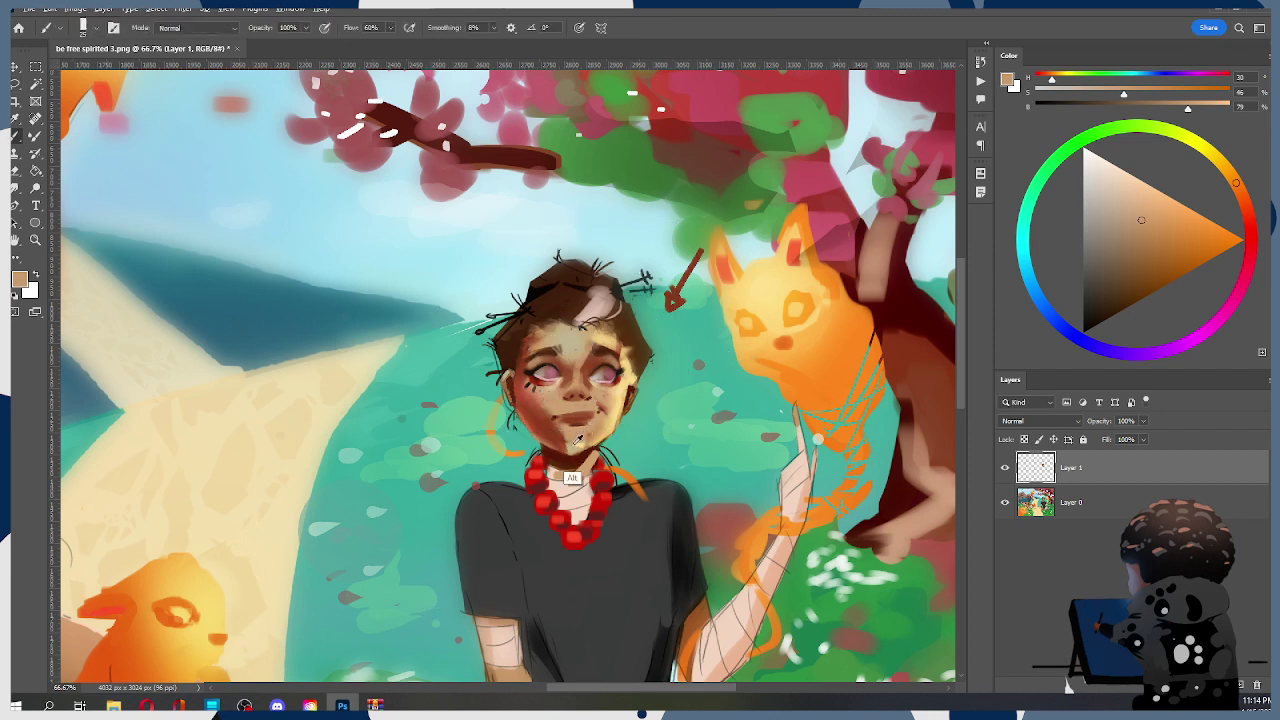
pyautogui.keyDown('alt'); pyautogui.click(573, 445); pyautogui.keyUp('alt')
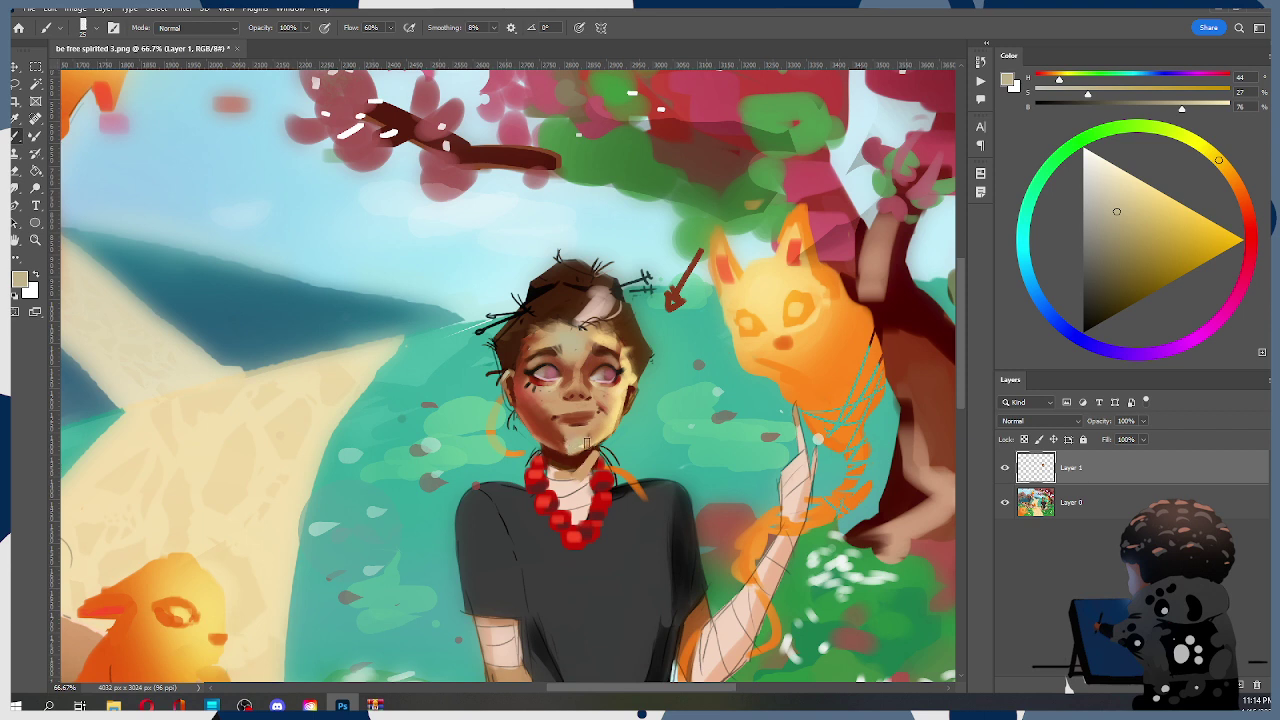
pyautogui.keyDown('alt'); pyautogui.click(577, 436); pyautogui.keyUp('alt')
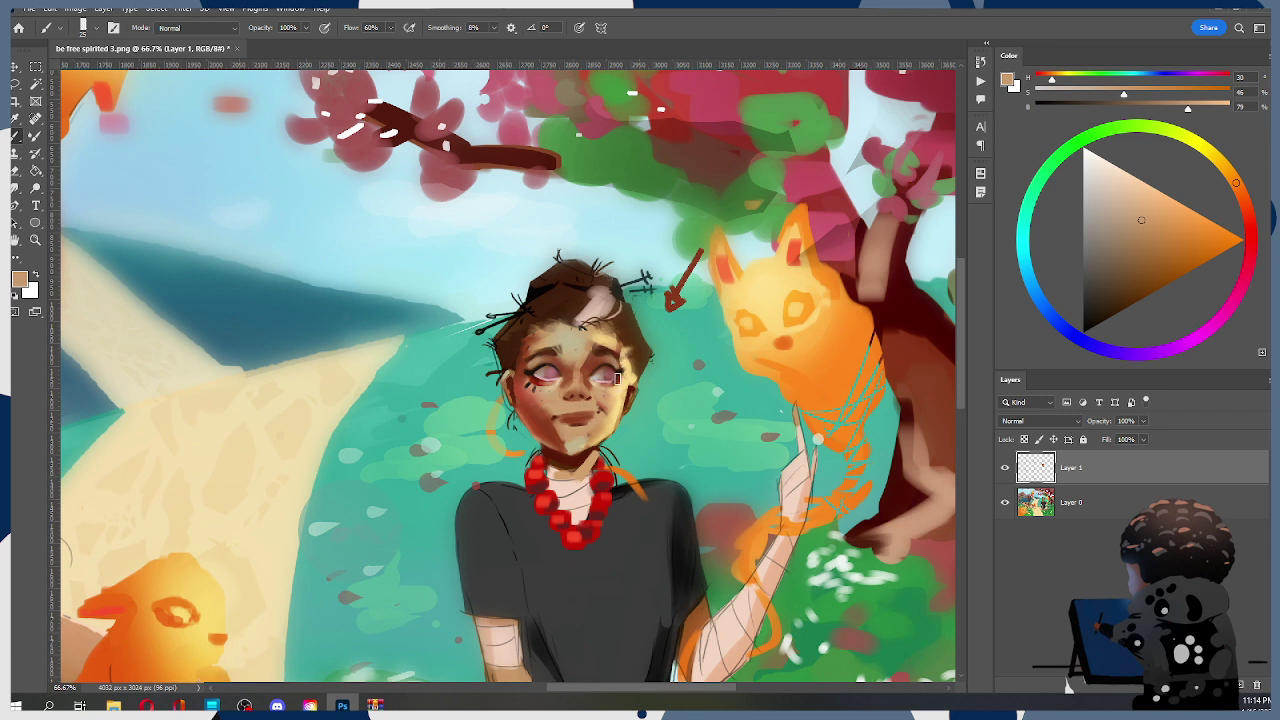
# Try a dark red (12, 92%, 33%) shadow beneath the lower lip and undo the strokes
pyautogui.keyDown('alt'); pyautogui.click(578, 430); pyautogui.keyUp('alt')
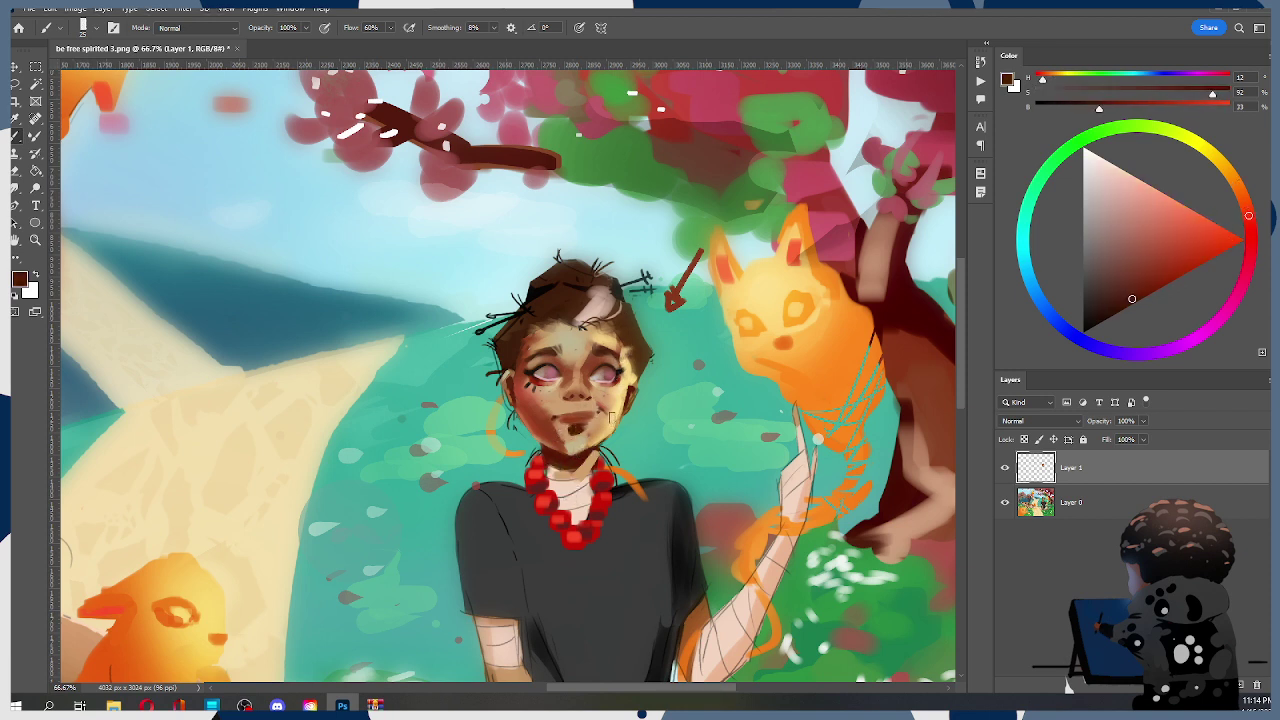
pyautogui.hotkey('ctrl', 'z')
pyautogui.keyDown('alt'); pyautogui.click(588, 428); pyautogui.keyUp('alt')
pyautogui.hotkey('ctrl', 'z')
# Rework the lower lip in light tan (29, 46%, 78%), reddish brown (15, 76%, 56%) and dark red (13, 92%, 33%), undoing the last two strokes
pyautogui.press('[')
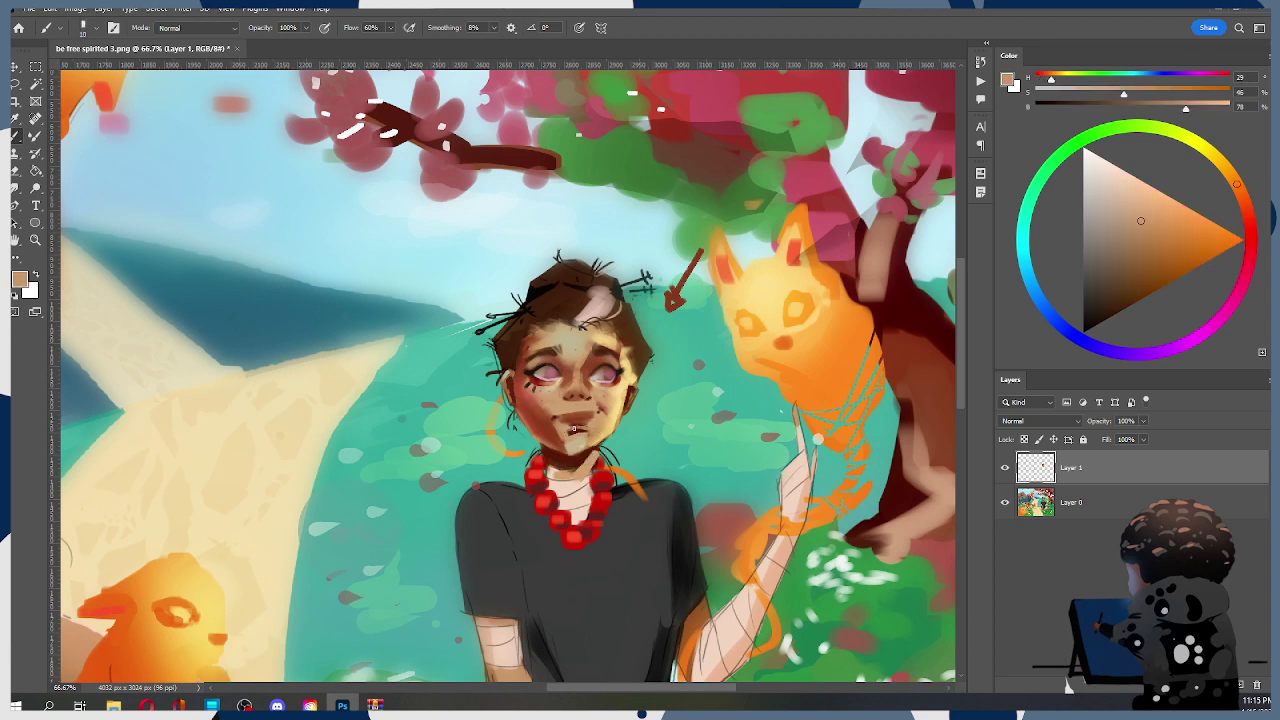
pyautogui.keyDown('alt'); pyautogui.click(572, 450); pyautogui.keyUp('alt')
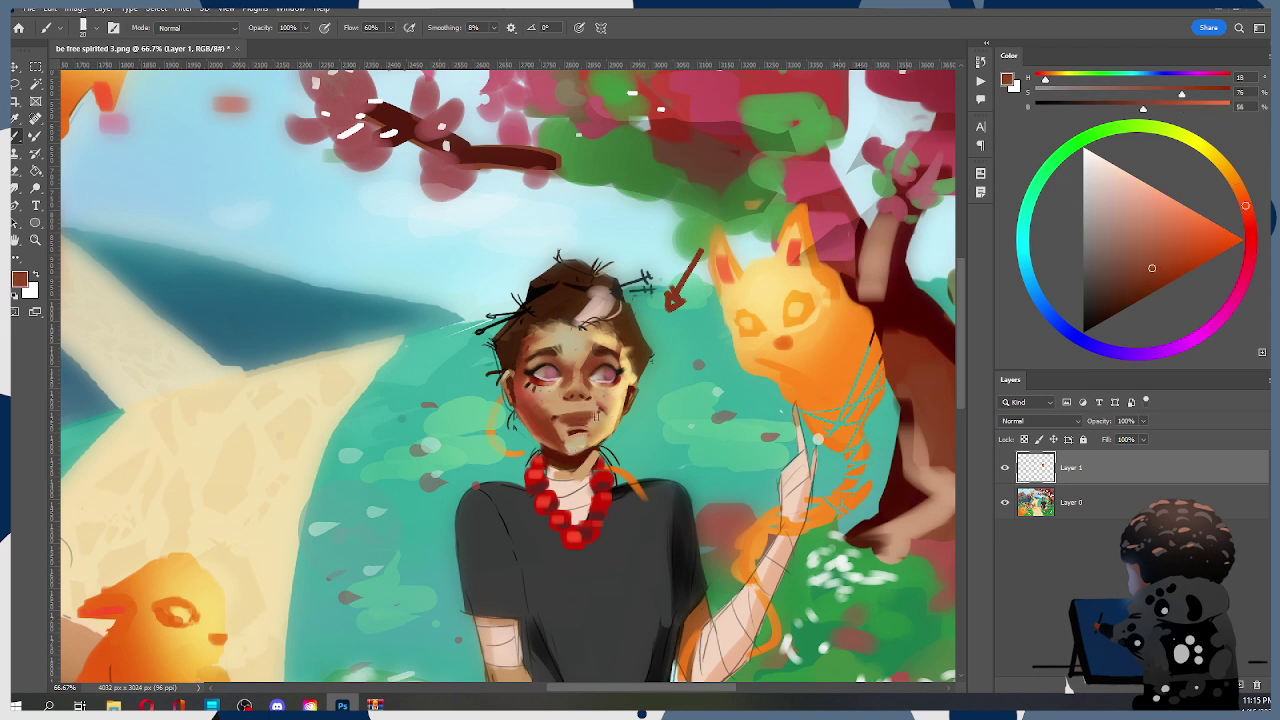
pyautogui.keyDown('alt'); pyautogui.click(572, 420); pyautogui.keyUp('alt')
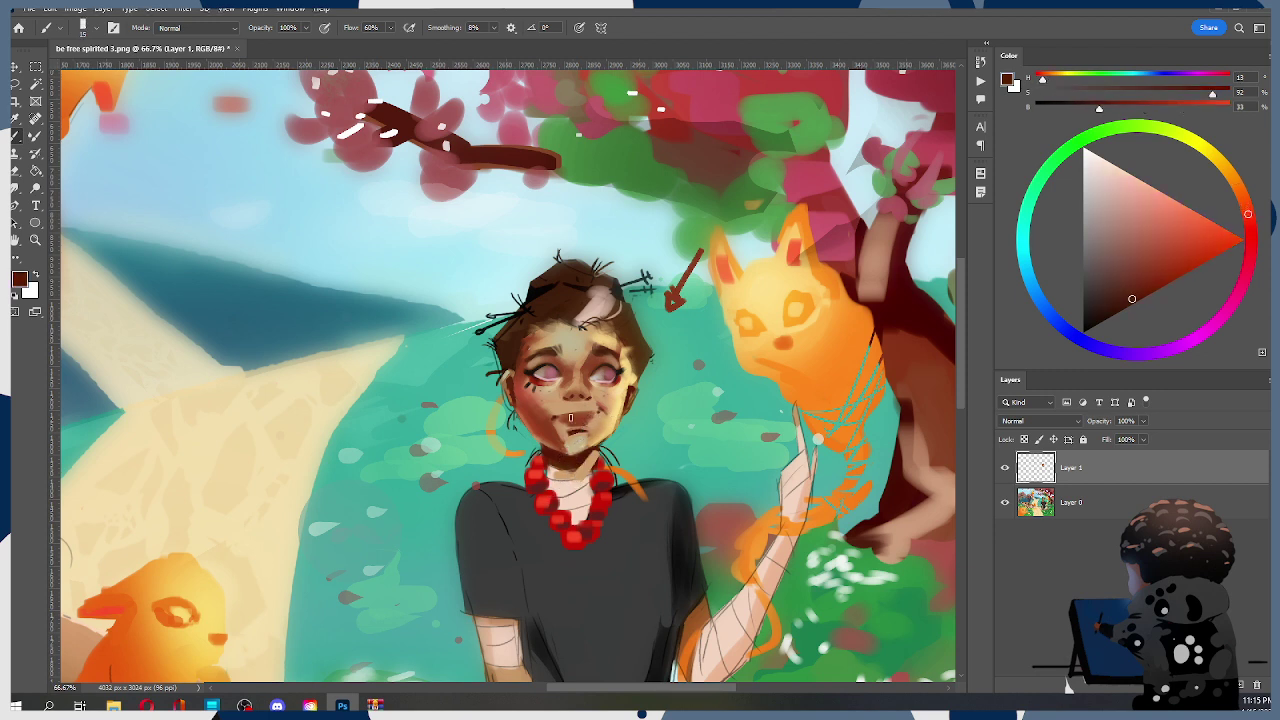
pyautogui.hotkey('ctrl', 'z')
pyautogui.hotkey('ctrl', 'z')
# Paint the shadow around the chin highlight in sampled reddish brown (15, 79%, 55%) with a larger brush
pyautogui.keyDown('alt'); pyautogui.click(560, 437); pyautogui.keyUp('alt')
pyautogui.press(']')
pyautogui.press(']')
pyautogui.press(']')
pyautogui.press(']')
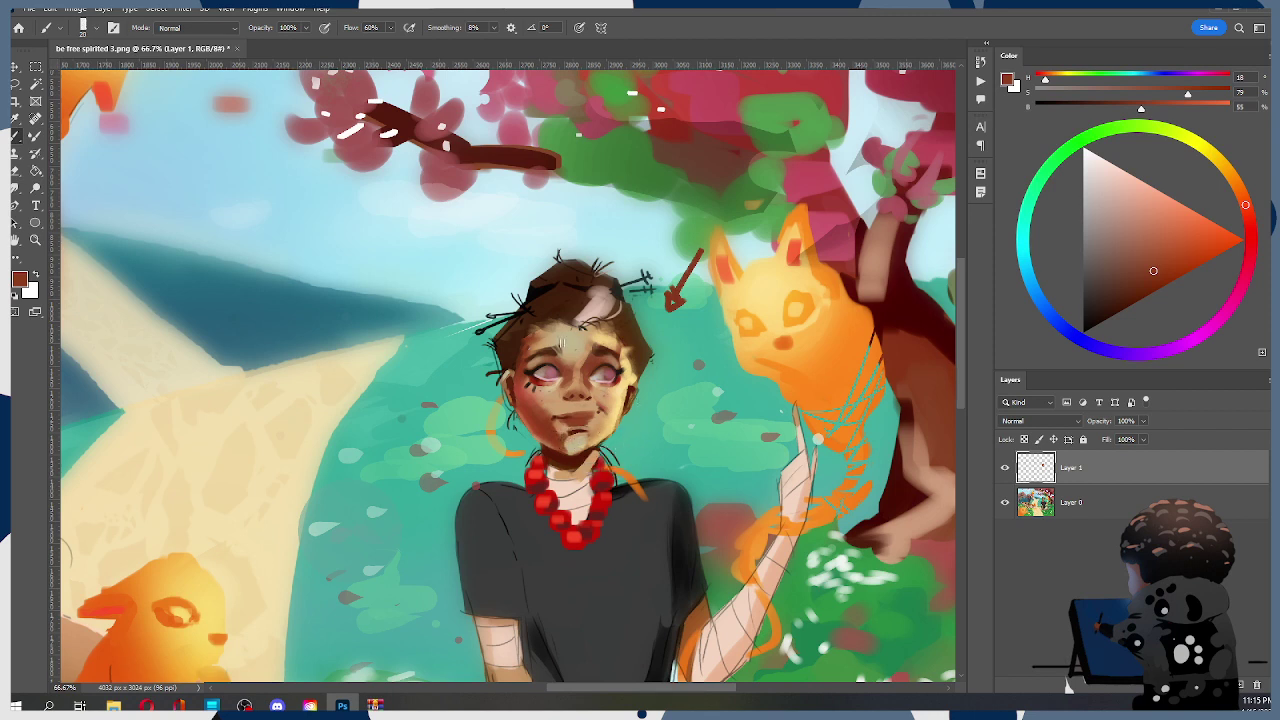
# Smudge the shadow beside the mouth down into the chin with an adjusted brush size
pyautogui.press('r')
pyautogui.press('[')
pyautogui.press(']')
pyautogui.press(']')
pyautogui.moveTo(553, 427); pyautogui.dragTo(565, 454)
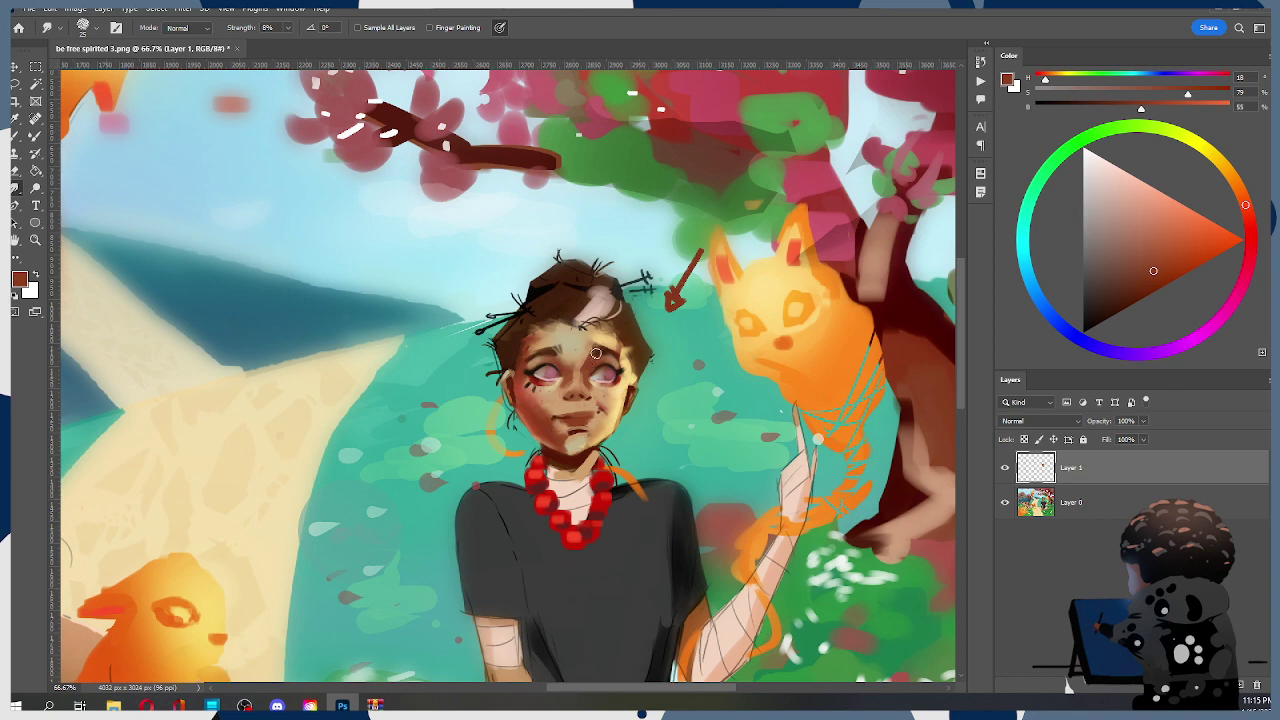
# Examine the reworked mouth and chin from a wider view of the seated figure
pyautogui.moveTo(622, 380)
pyautogui.mouseDown()
pyautogui.moveTo(594, 362)
pyautogui.moveTo(607, 270)
pyautogui.moveTo(615, 291)
pyautogui.mouseUp()
pyautogui.press('z')
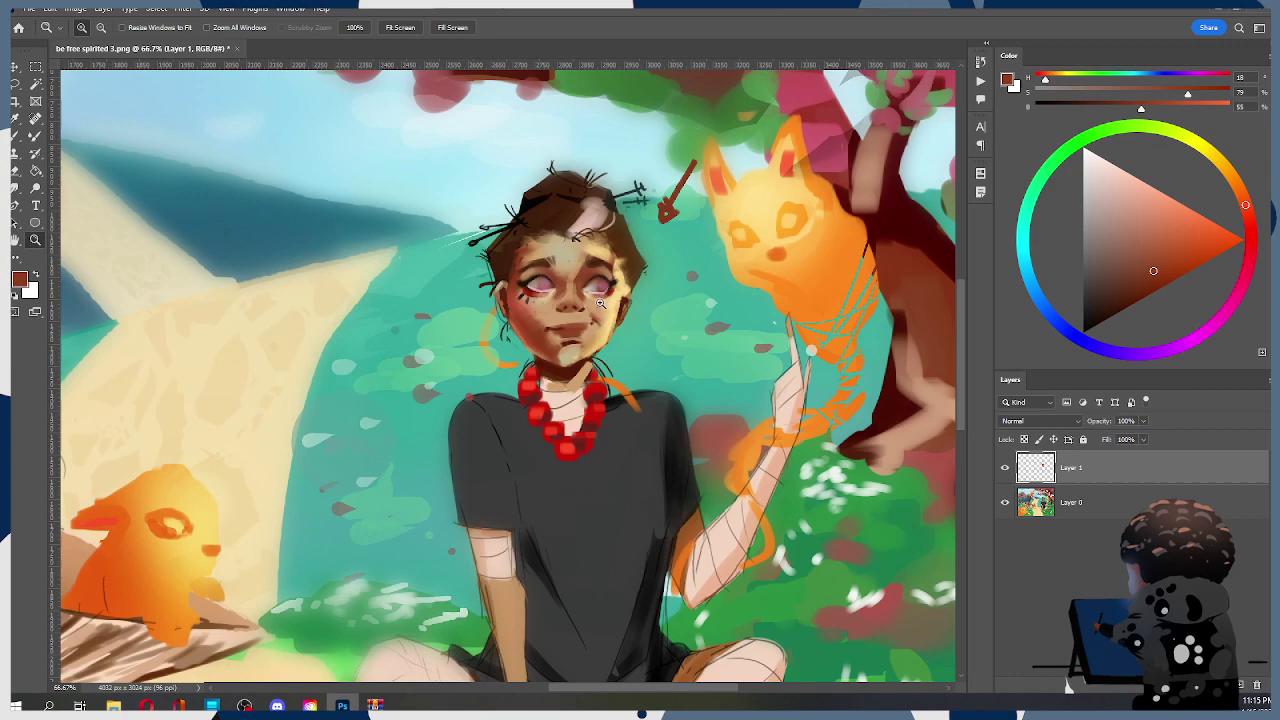
pyautogui.keyDown('alt'); pyautogui.click(598, 310); pyautogui.keyUp('alt')
pyautogui.keyDown('alt'); pyautogui.click(604, 310); pyautogui.keyUp('alt')
pyautogui.keyDown('alt'); pyautogui.click(614, 312); pyautogui.keyUp('alt')
pyautogui.moveTo(618, 243); pyautogui.dragTo(600, 271)
pyautogui.click(587, 301)
pyautogui.click(590, 303)
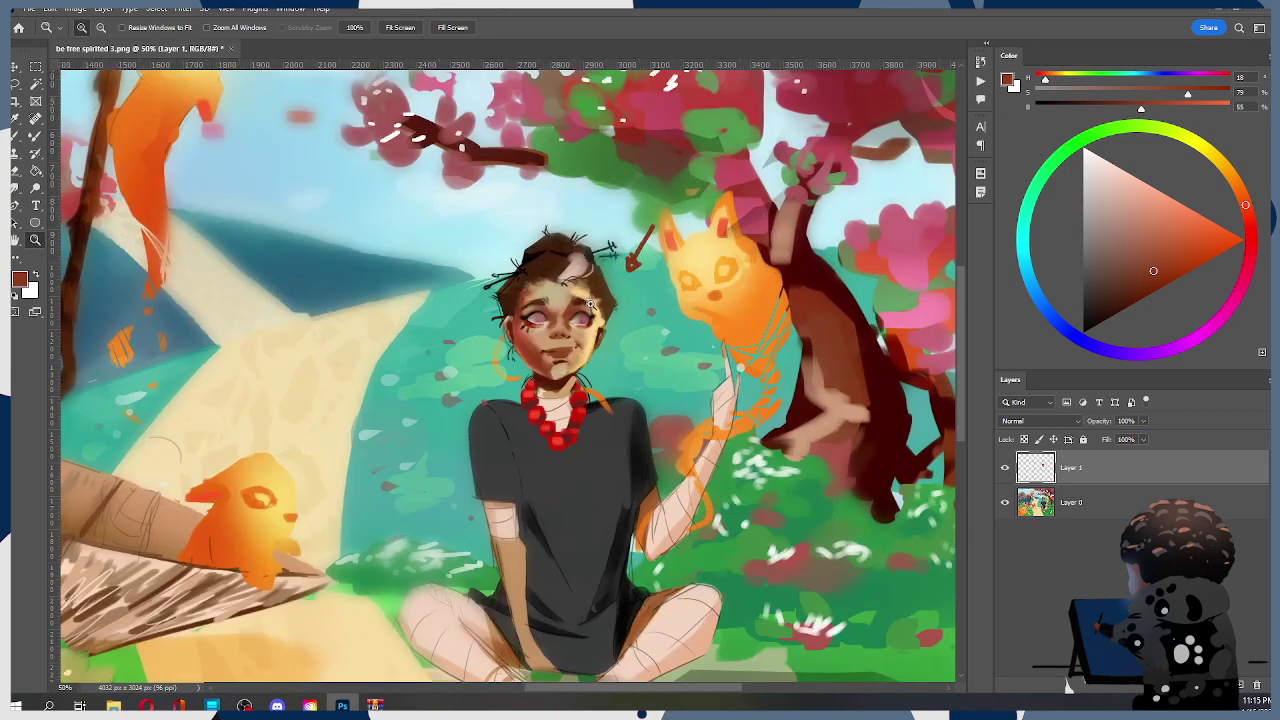
# Repaint the chin highlight and the shadow beside it in sampled light tan (30, 46%, 79%) and reddish brown (20, 76%, 56%)
pyautogui.click(578, 338)
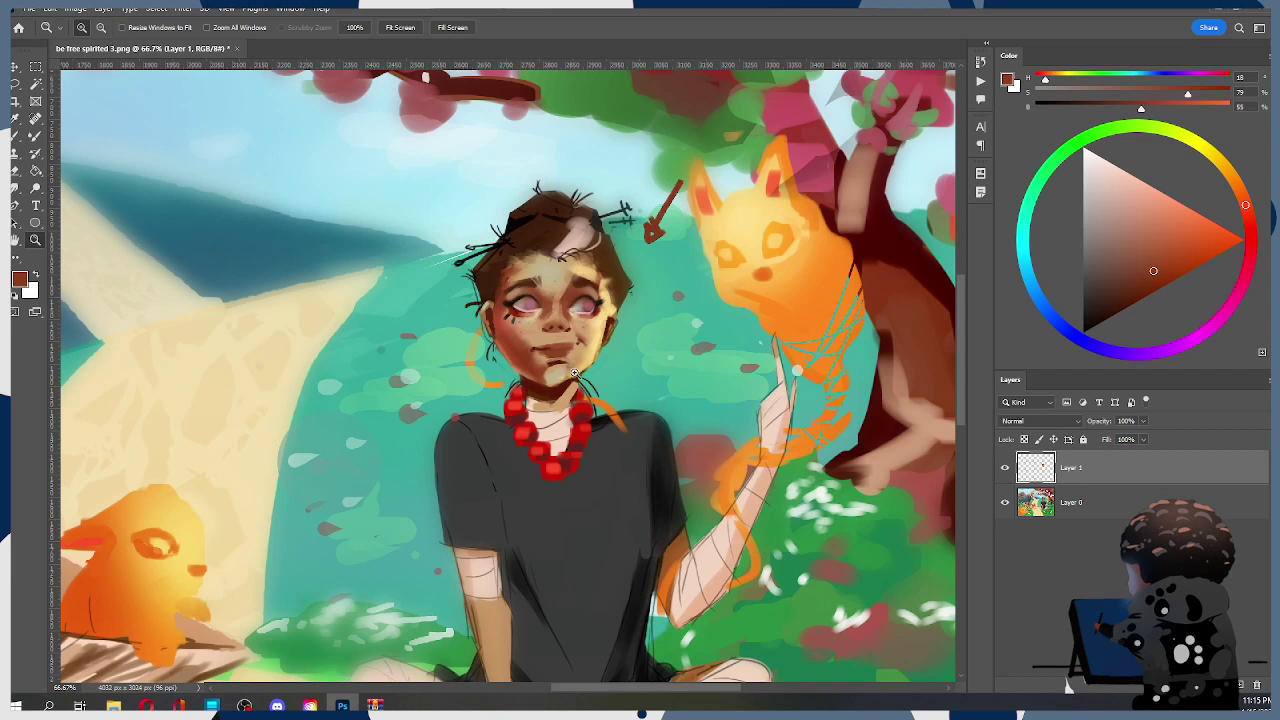
pyautogui.press('b')
pyautogui.keyDown('alt'); pyautogui.click(556, 372); pyautogui.keyUp('alt')
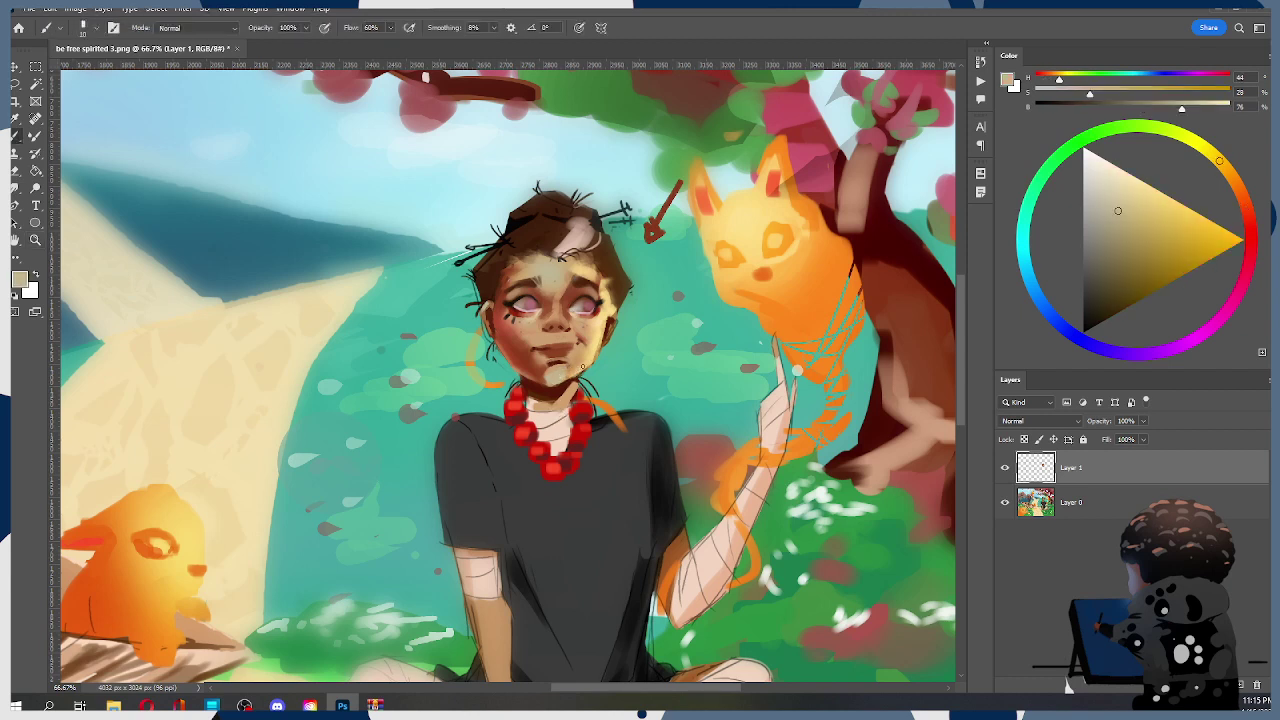
pyautogui.keyDown('alt'); pyautogui.click(553, 372); pyautogui.keyUp('alt')
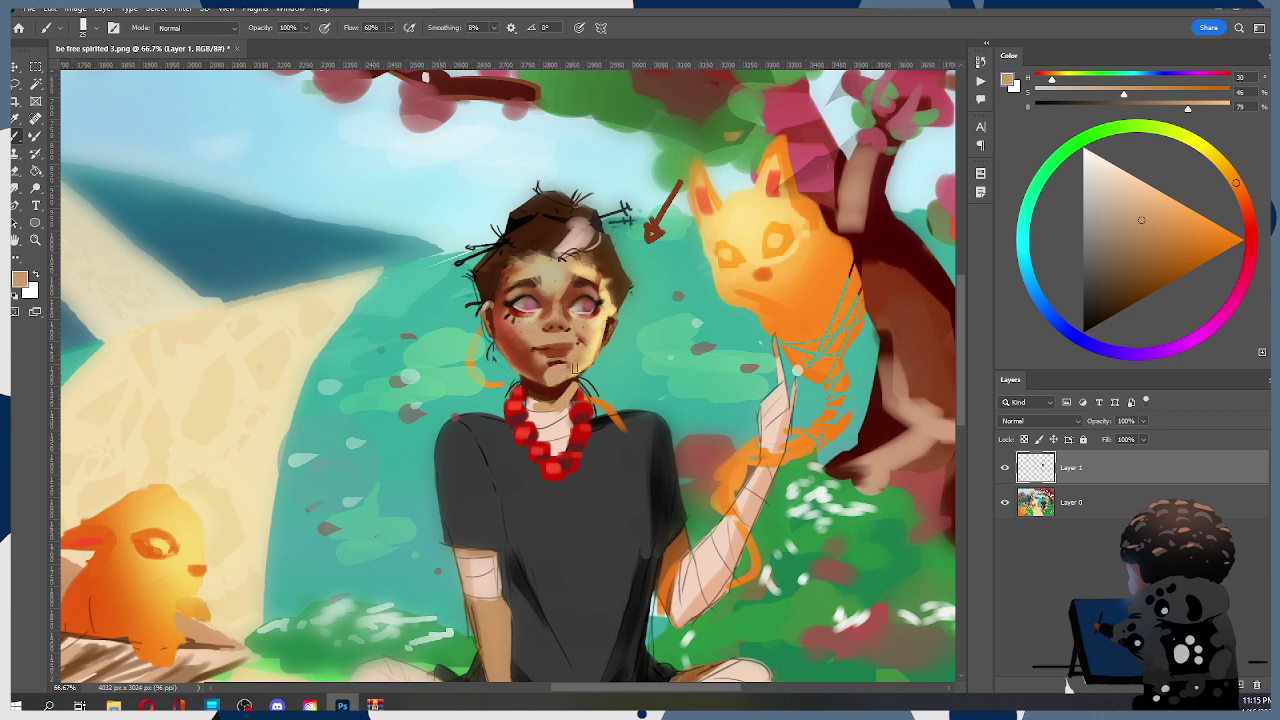
pyautogui.keyDown('alt'); pyautogui.click(545, 398); pyautogui.keyUp('alt')
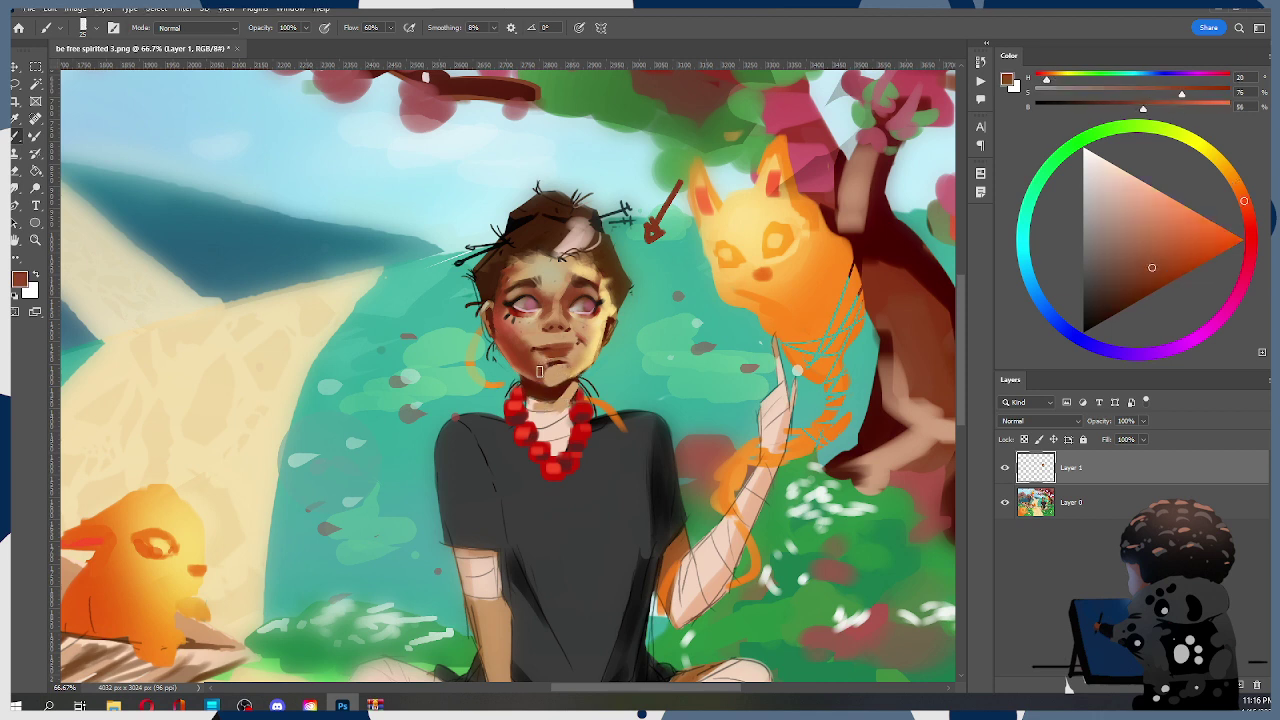
pyautogui.press('[')
# Smudge the chin shading with a smaller brush and touch it up in reddish brown (20, 75%, 56%) and light tan
pyautogui.press('r')
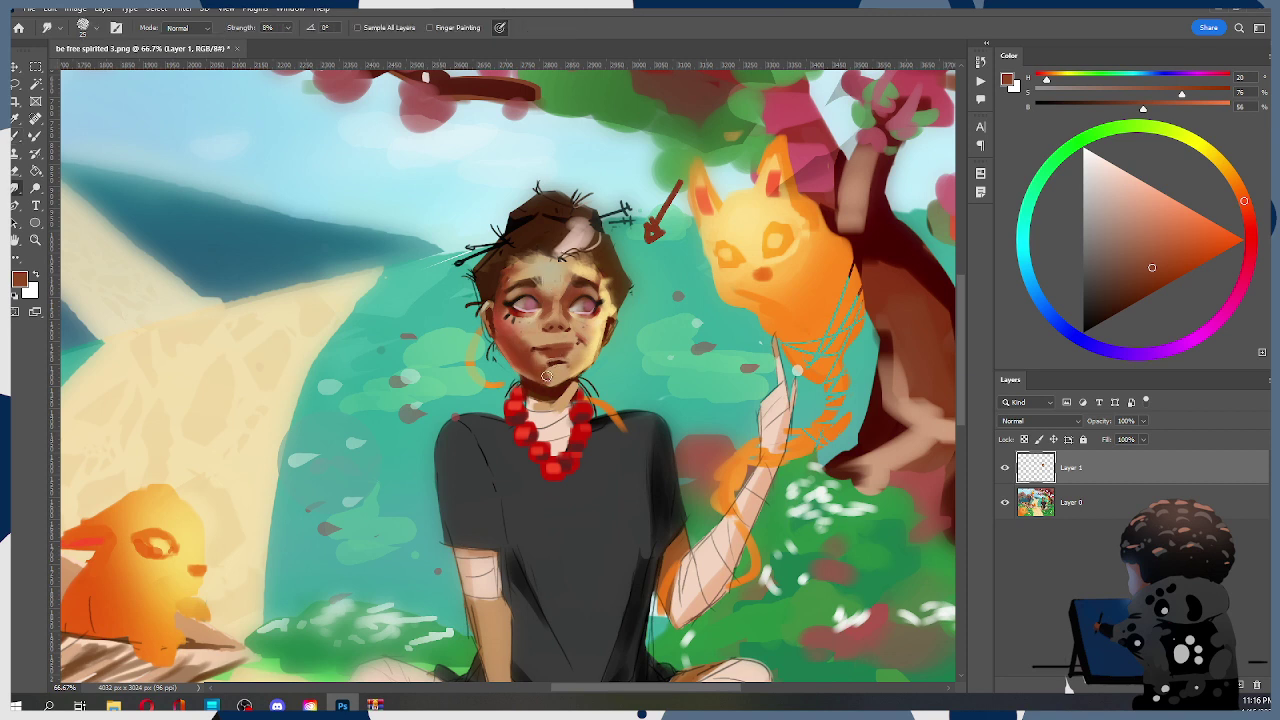
pyautogui.press('[')
pyautogui.press('[')
pyautogui.press('b')
pyautogui.keyDown('alt'); pyautogui.click(553, 375); pyautogui.keyUp('alt')
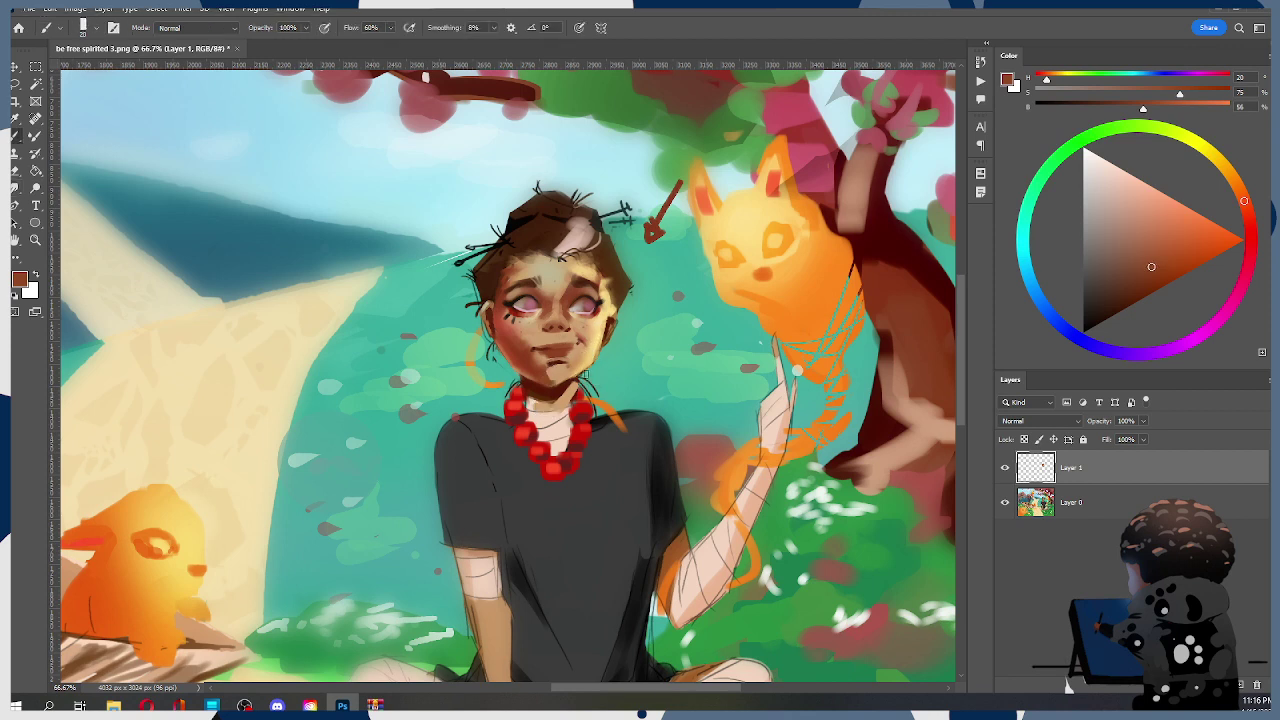
pyautogui.press('[')
pyautogui.keyDown('alt'); pyautogui.click(567, 370); pyautogui.keyUp('alt')
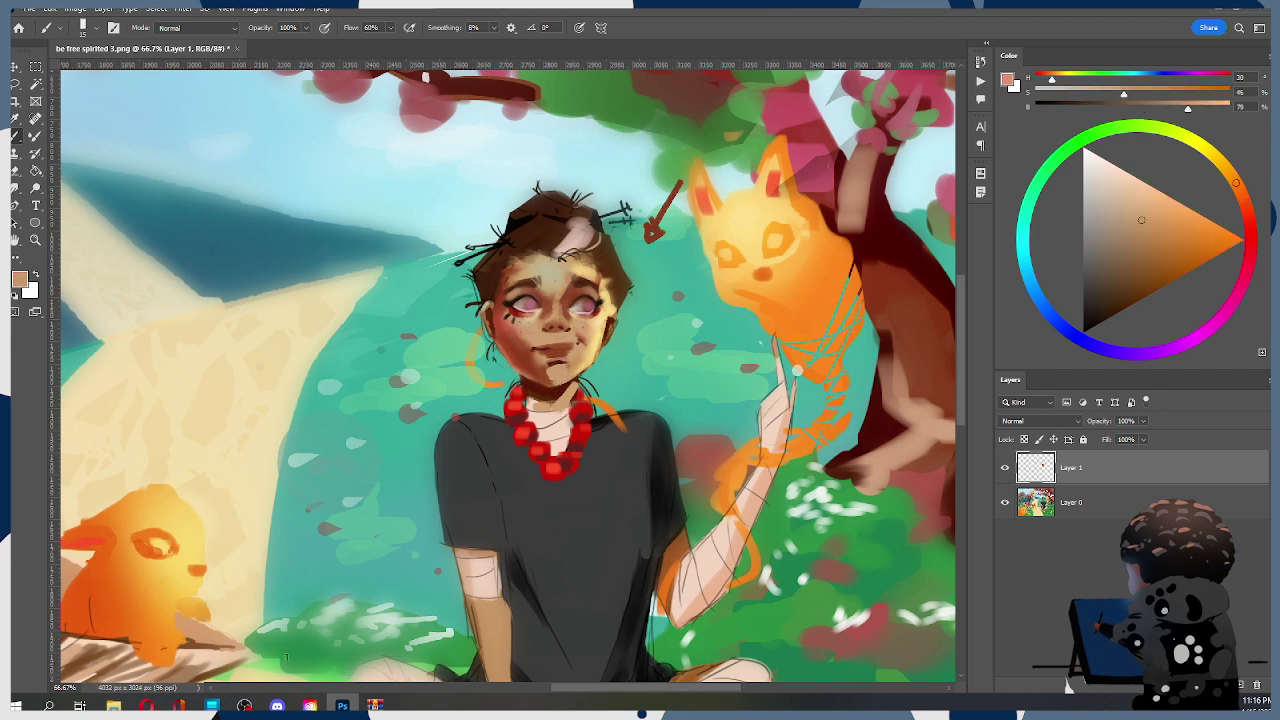
# Clean up the lit side of the jawline with sampled background green, dark brown (15, 82%, 39%) and light tan (30, 46%, 79%)
pyautogui.press('alt')
pyautogui.keyDown('alt'); pyautogui.click(602, 360); pyautogui.keyUp('alt')
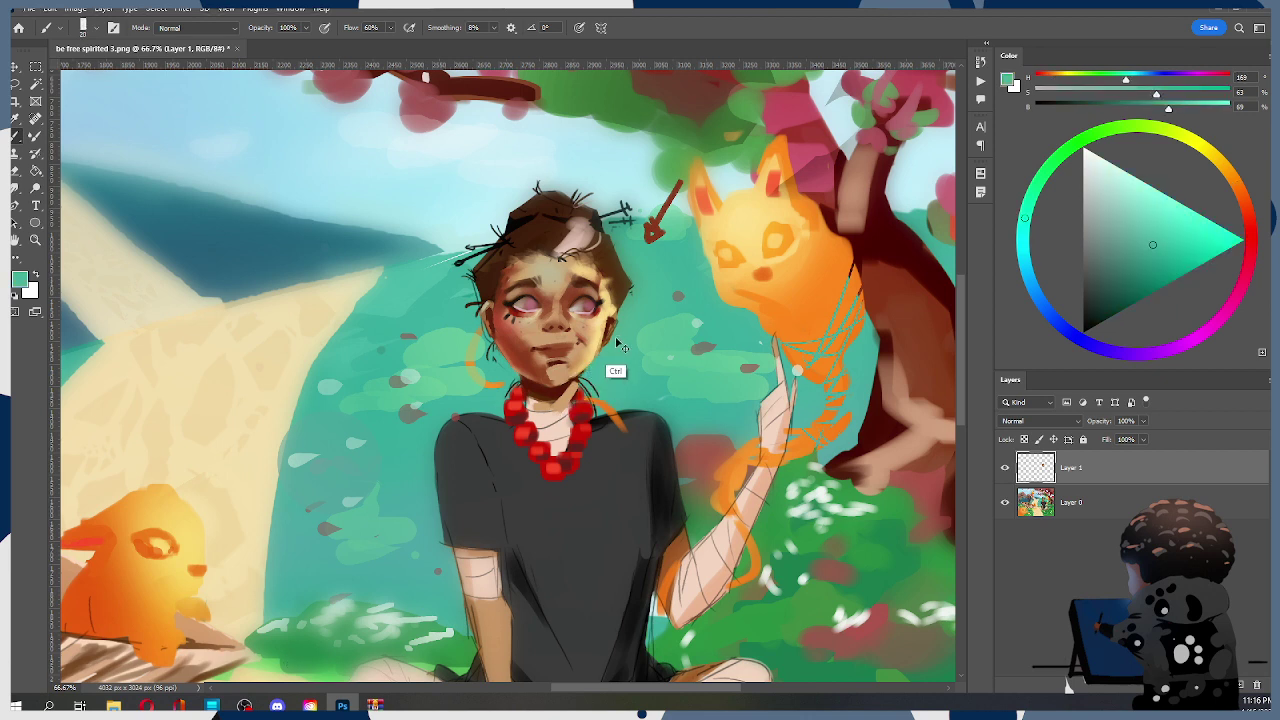
pyautogui.keyDown('alt'); pyautogui.click(601, 365); pyautogui.keyUp('alt')
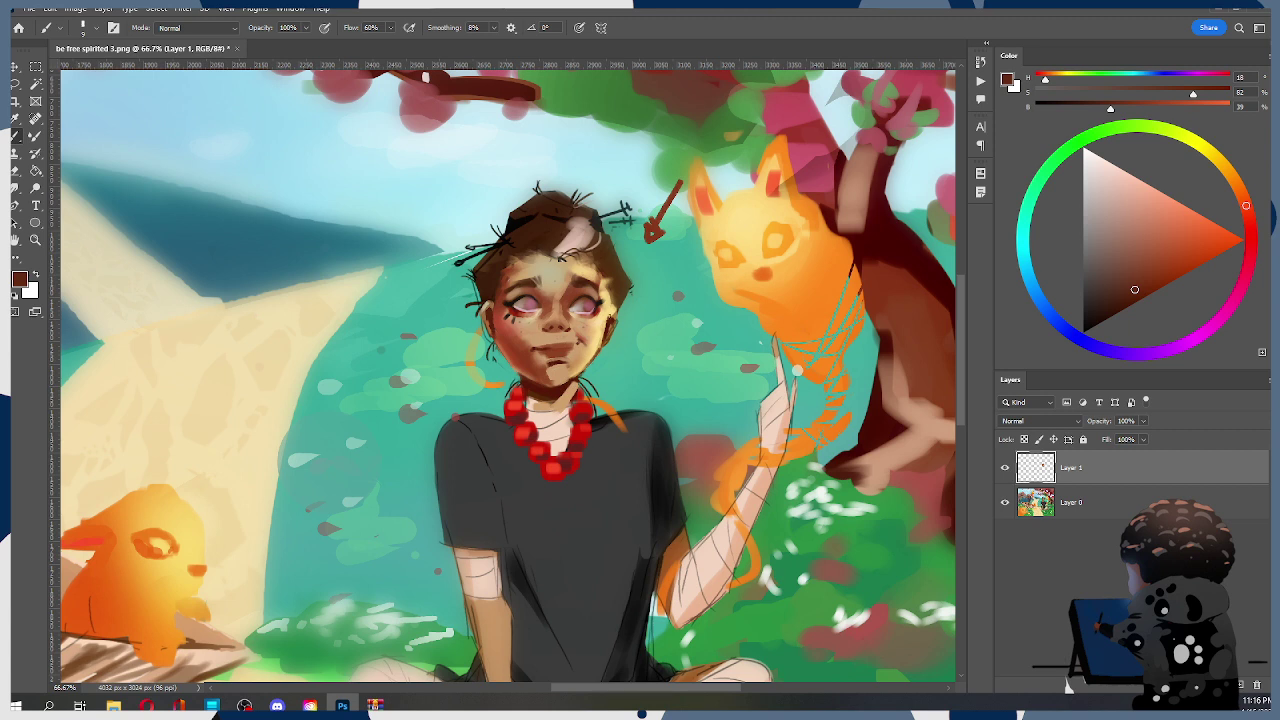
pyautogui.keyDown('alt'); pyautogui.click(568, 374); pyautogui.keyUp('alt')
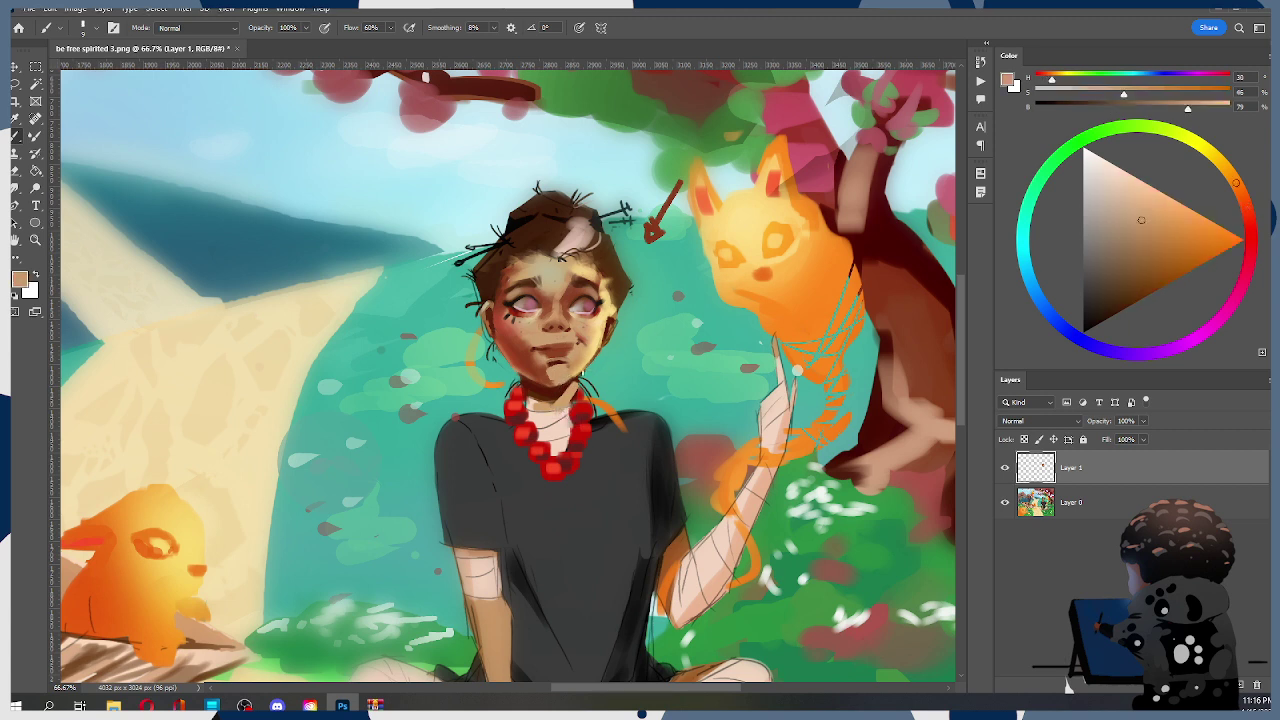
# Try a dark red (13, 92%, 33%) shadow stroke under the jaw beside the neck, and undo it
pyautogui.keyDown('alt'); pyautogui.click(548, 388); pyautogui.keyUp('alt')
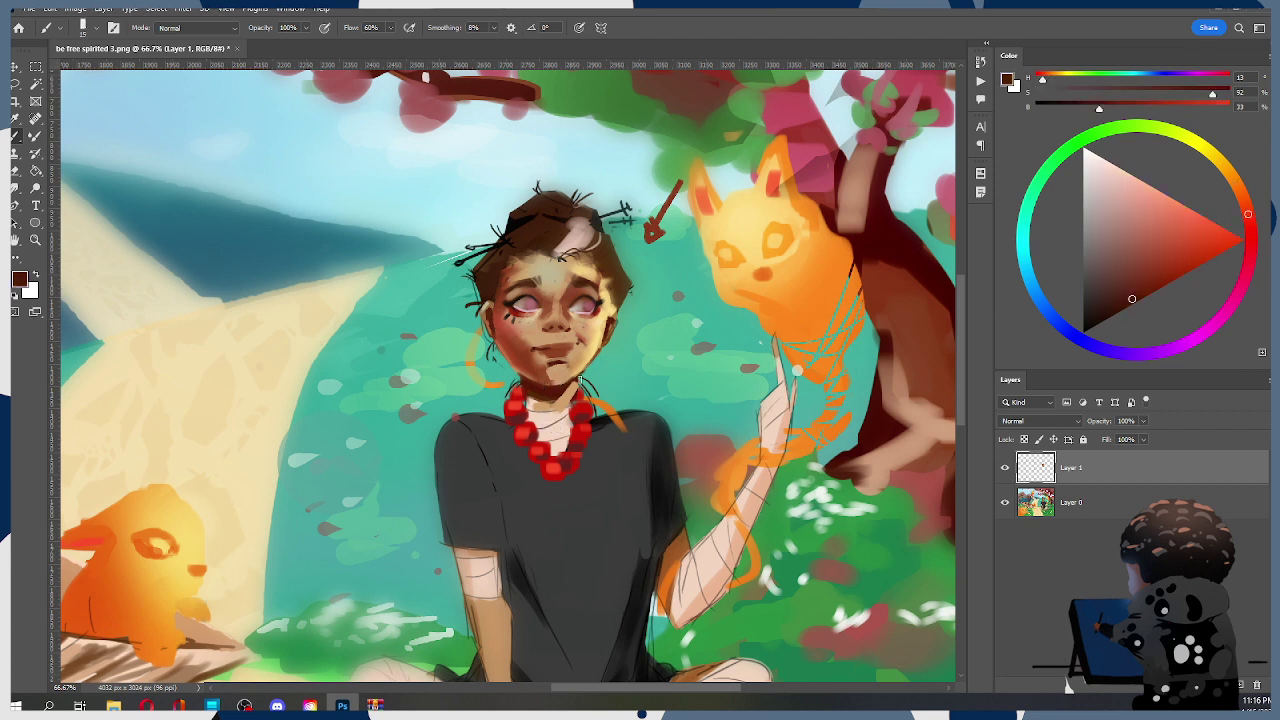
pyautogui.moveTo(574, 390)
pyautogui.mouseDown()
pyautogui.moveTo(552, 398)
pyautogui.moveTo(574, 390)
pyautogui.mouseUp()
pyautogui.press(']')
pyautogui.press(']')
pyautogui.hotkey('ctrl', 'z')
pyautogui.press('ctrl')
# Touch up the chin in light tan and redraw the line between the lips in dark red (13, 88%, 35%)
pyautogui.keyDown('alt'); pyautogui.click(558, 368); pyautogui.keyUp('alt')
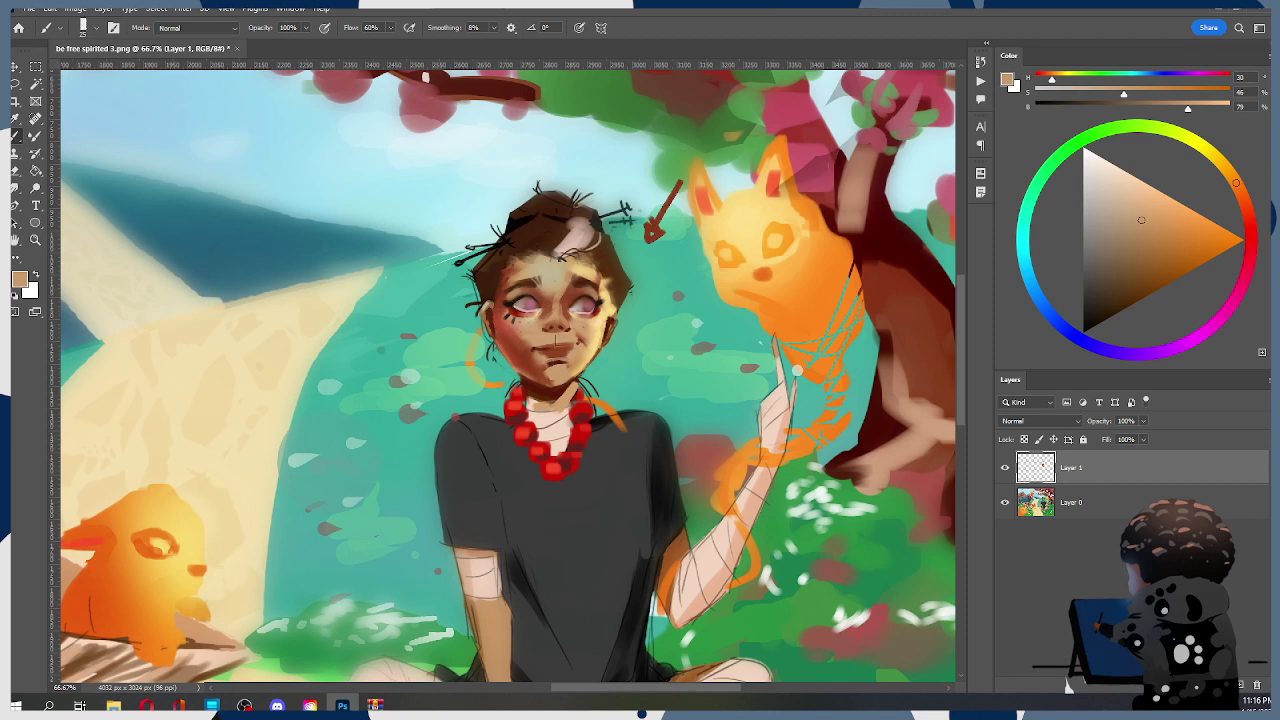
pyautogui.keyDown('alt'); pyautogui.click(556, 350); pyautogui.keyUp('alt')
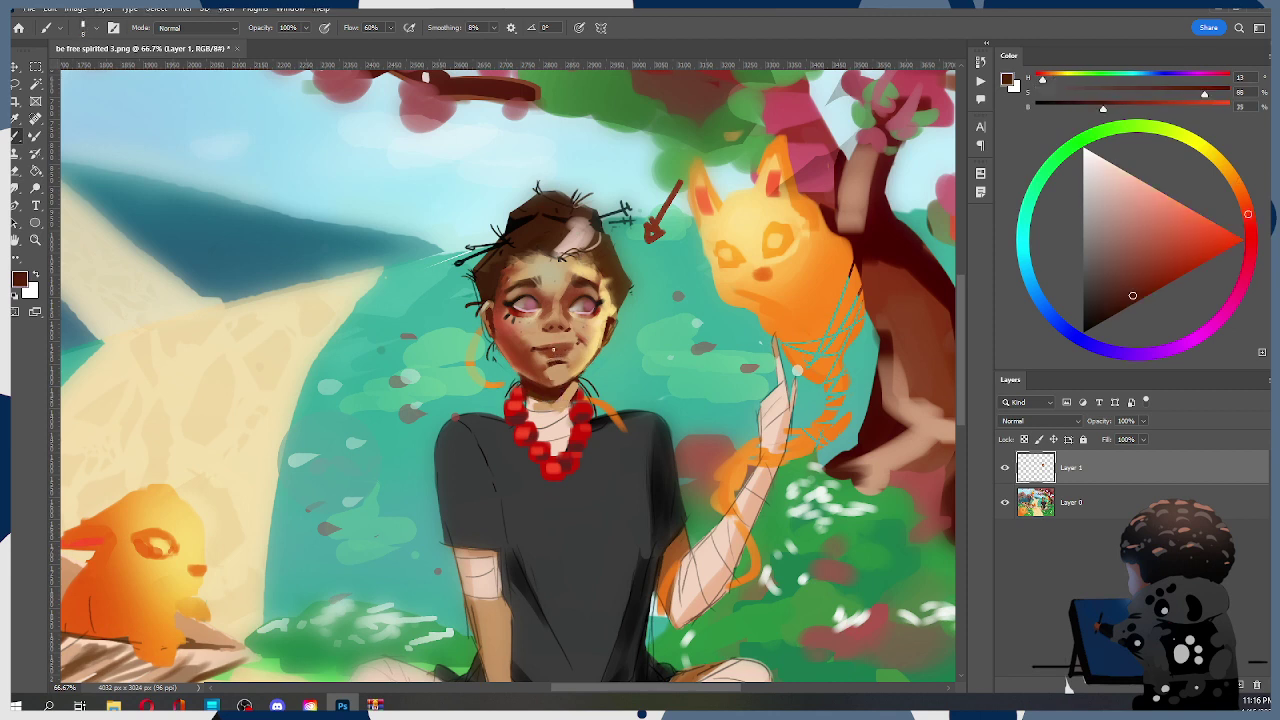
pyautogui.moveTo(553, 347); pyautogui.dragTo(576, 342)
# Paint the lower lip and the skin around the mouth in sampled light tans with a larger brush
pyautogui.keyDown('alt'); pyautogui.click(565, 370); pyautogui.keyUp('alt')
pyautogui.press(']')
pyautogui.moveTo(553, 343); pyautogui.dragTo(565, 342)
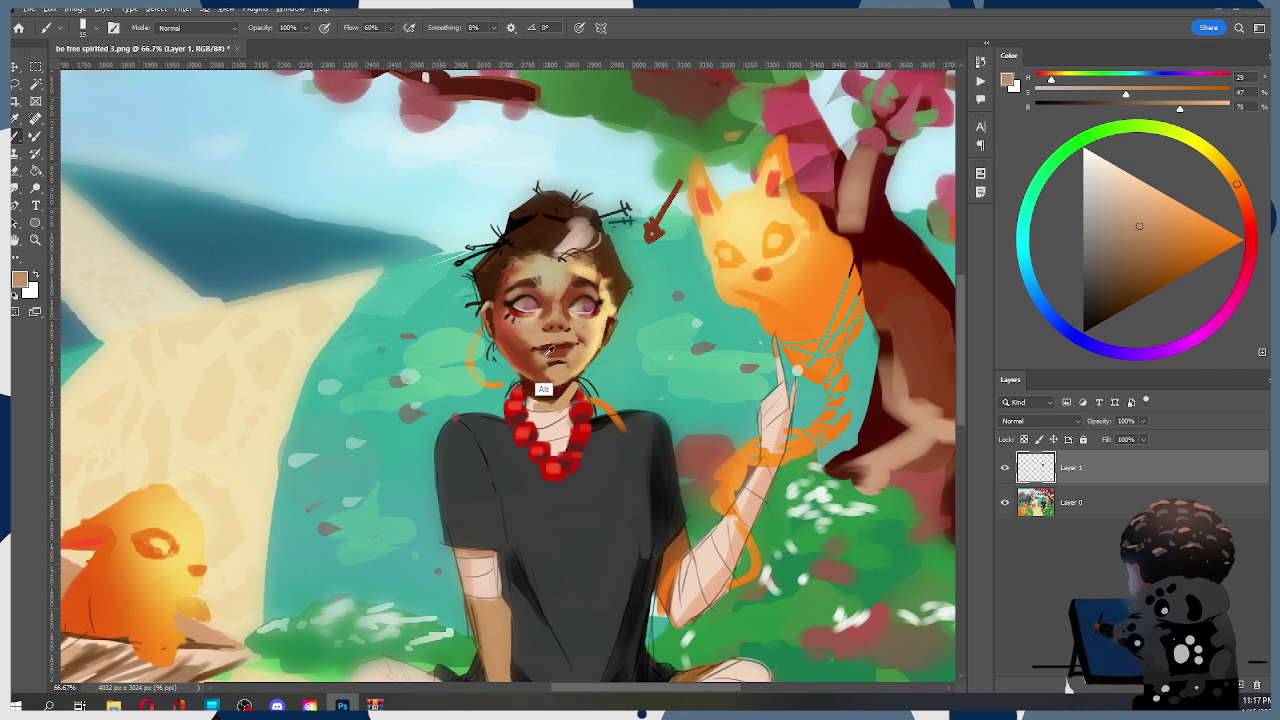
pyautogui.keyDown('alt'); pyautogui.click(577, 350); pyautogui.keyUp('alt')
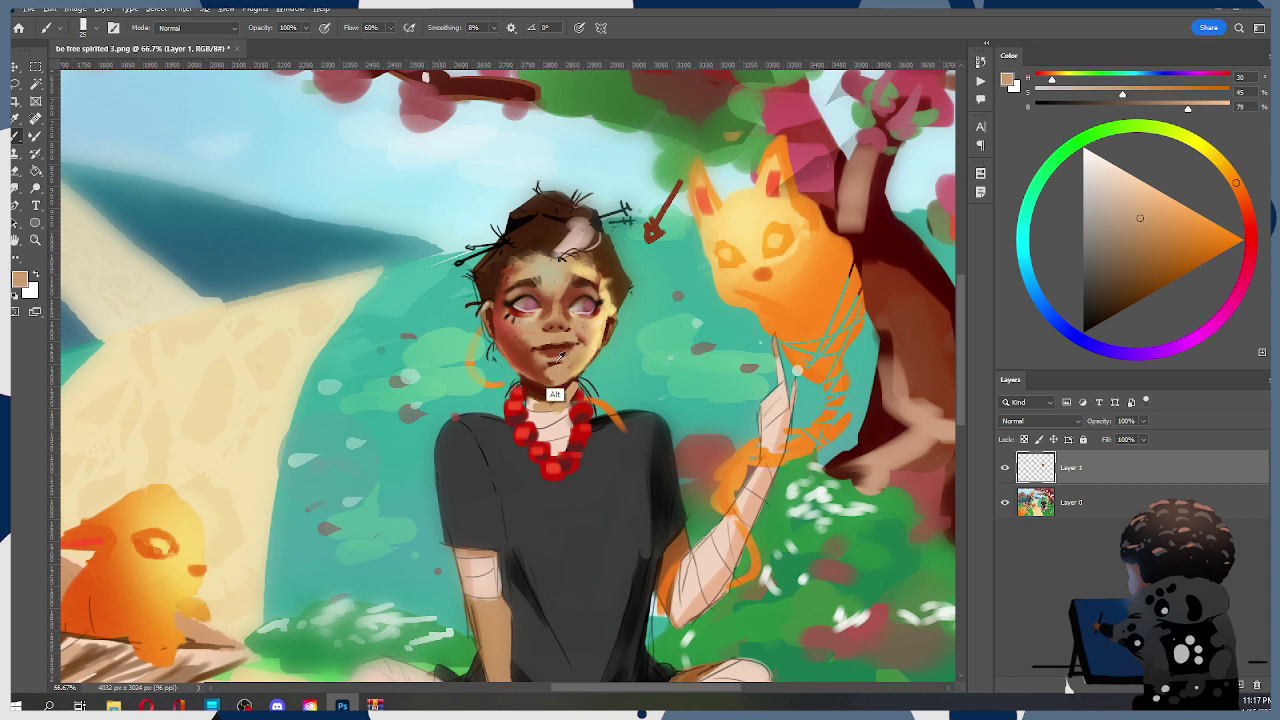
# Rework the shading below the lower lip in dark reddish brown (16, 78%, 40%) and tan (28, 47%, 74%)
pyautogui.keyDown('alt'); pyautogui.click(558, 362); pyautogui.keyUp('alt')
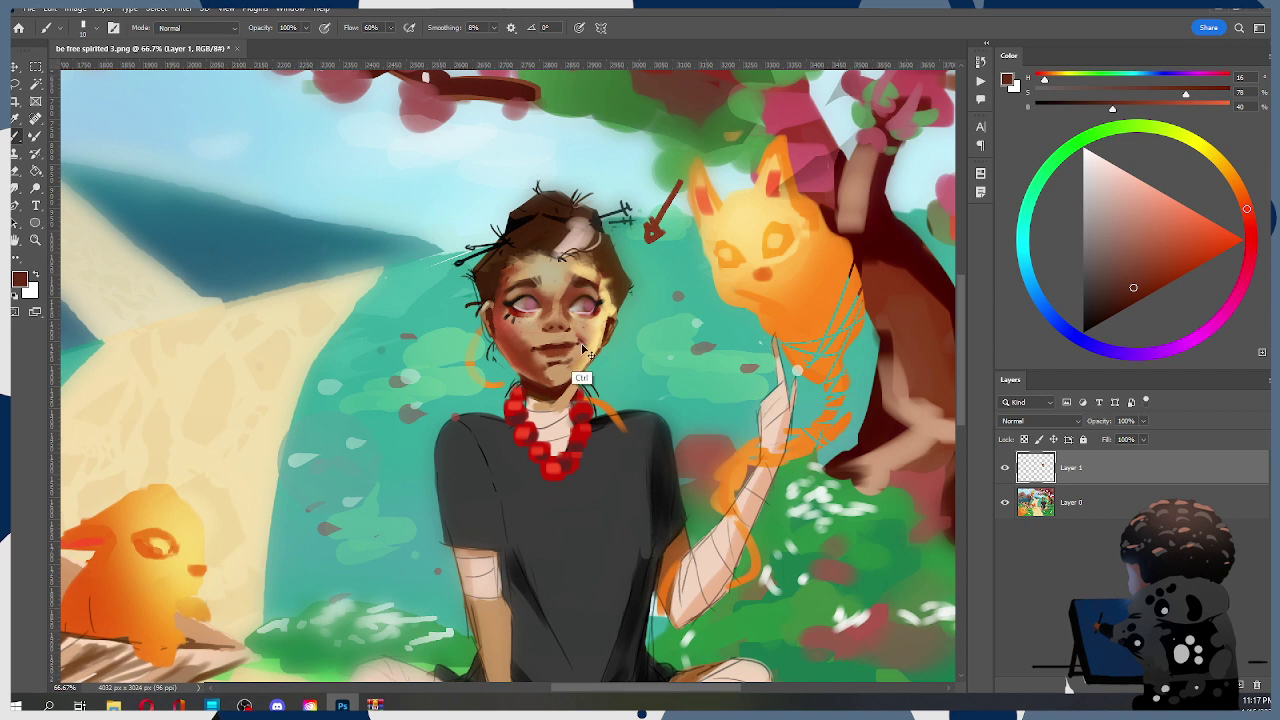
pyautogui.press(']')
pyautogui.keyDown('alt'); pyautogui.click(548, 360); pyautogui.keyUp('alt')
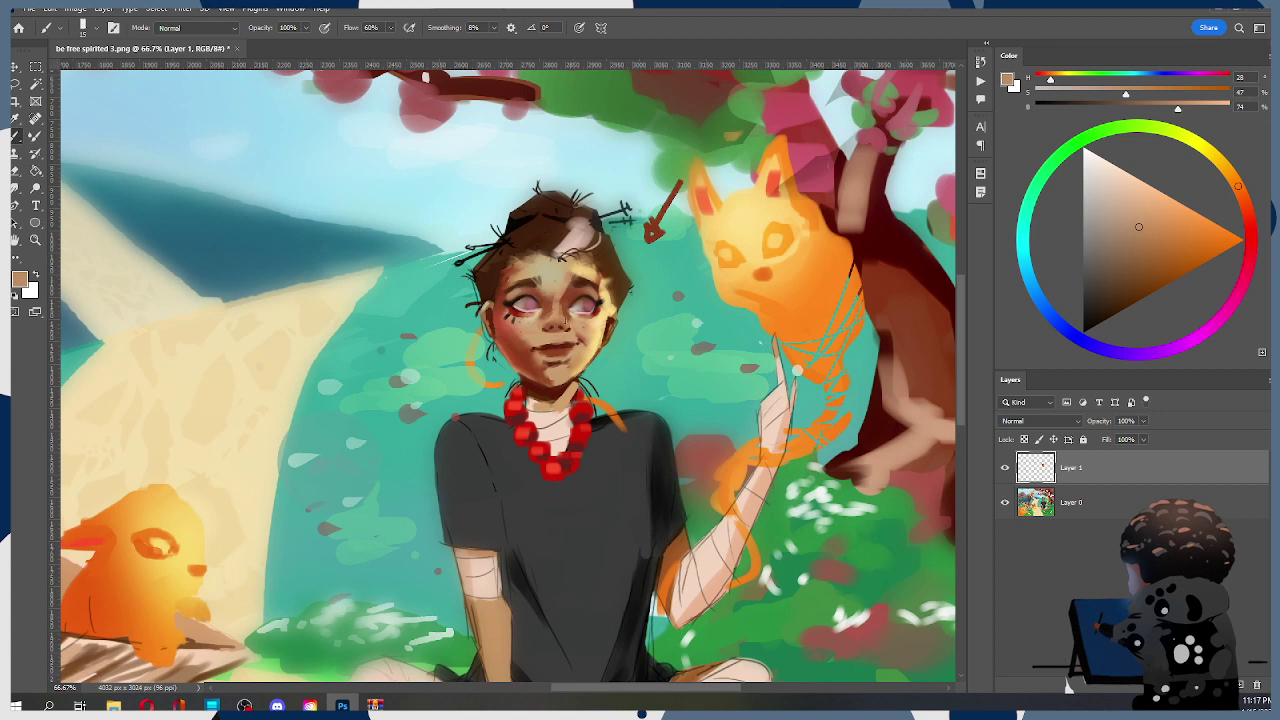
# Touch up the mouth with a smaller brush in sampled light yellow (43, 45%, 98%) and reddish brown (77% saturation, 56% brightness)
pyautogui.keyDown('alt'); pyautogui.click(587, 381); pyautogui.keyUp('alt')
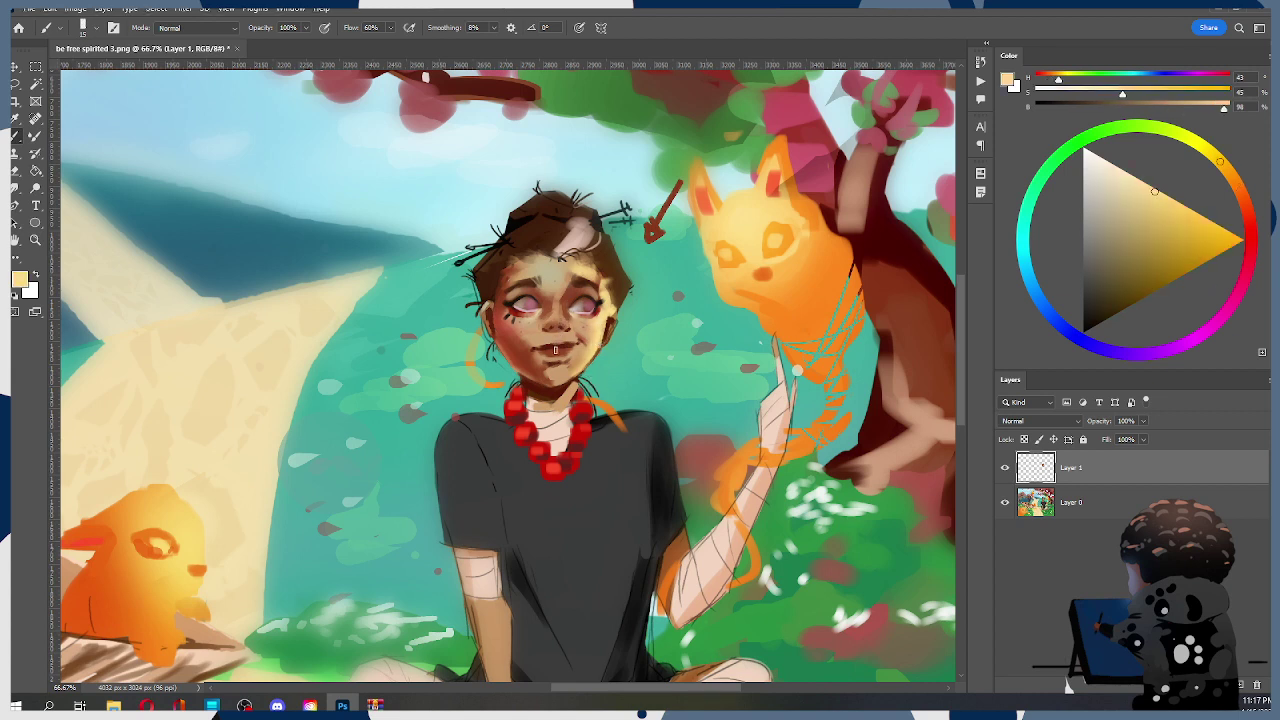
pyautogui.press('[')
pyautogui.keyDown('alt'); pyautogui.click(577, 381); pyautogui.keyUp('alt')
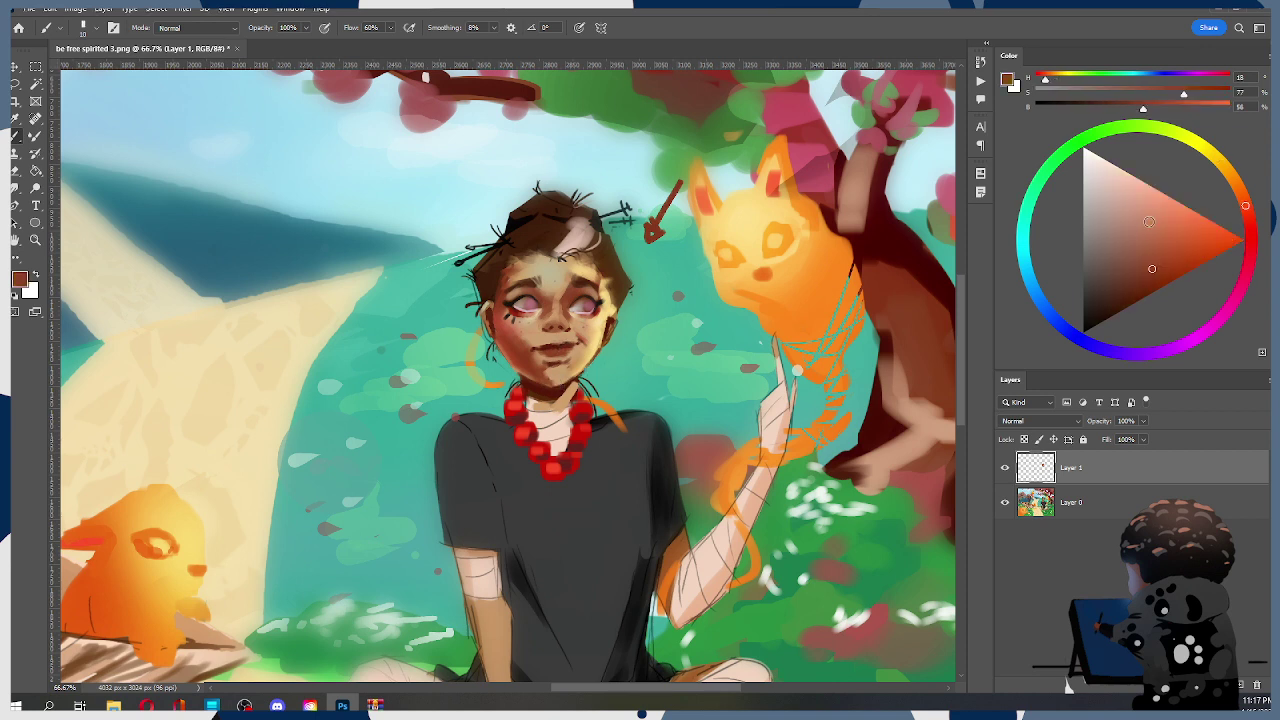
# Paint a highlight on the lower lip in light peach (26, 44%, 85%), undoing two strokes and redoing it with a smaller brush
pyautogui.click(1143, 210)
pyautogui.click(1240, 189)
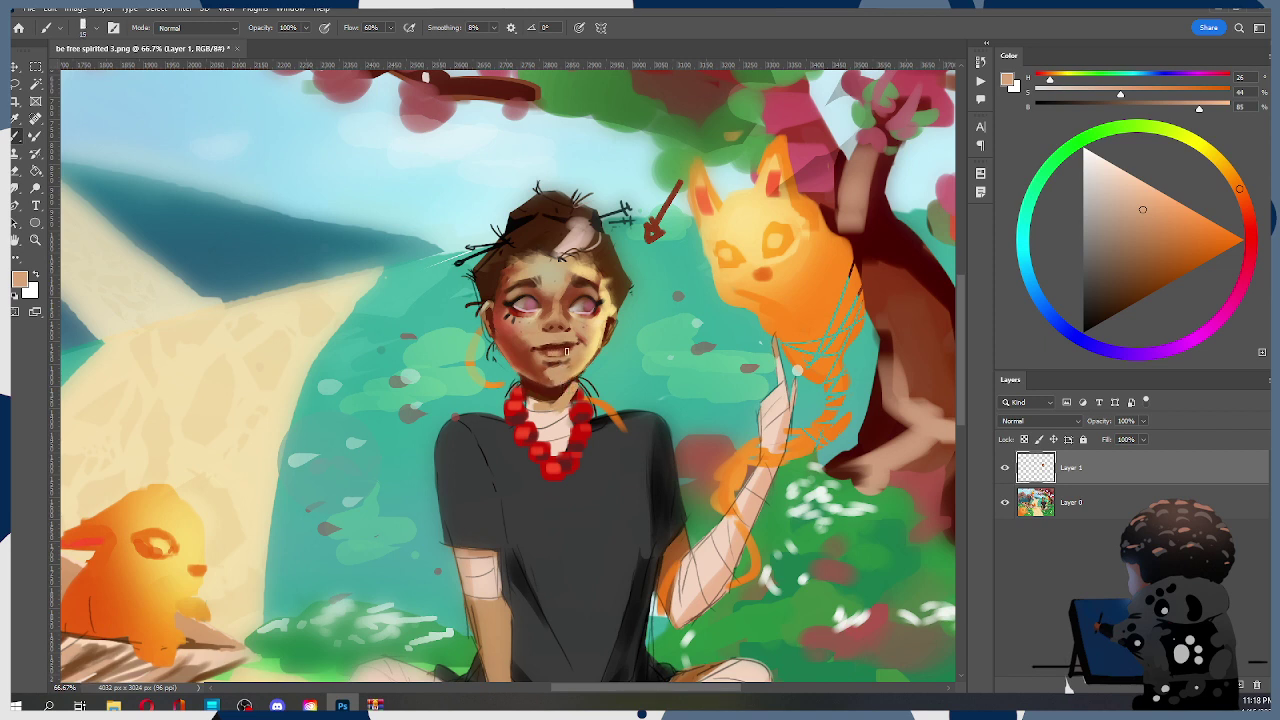
pyautogui.press('[')
pyautogui.hotkey('ctrl', 'z')
pyautogui.moveTo(546, 357); pyautogui.dragTo(568, 350)
pyautogui.hotkey('ctrl', 'z')
pyautogui.press('[')
pyautogui.moveTo(565, 347); pyautogui.dragTo(566, 354)
# Repaint the lower lip in light tan (29, 45%, 79%) sampled from the chin
pyautogui.press('z')
pyautogui.keyDown('alt'); pyautogui.click(570, 321); pyautogui.keyUp('alt')
pyautogui.keyDown('alt'); pyautogui.click(570, 321); pyautogui.keyUp('alt')
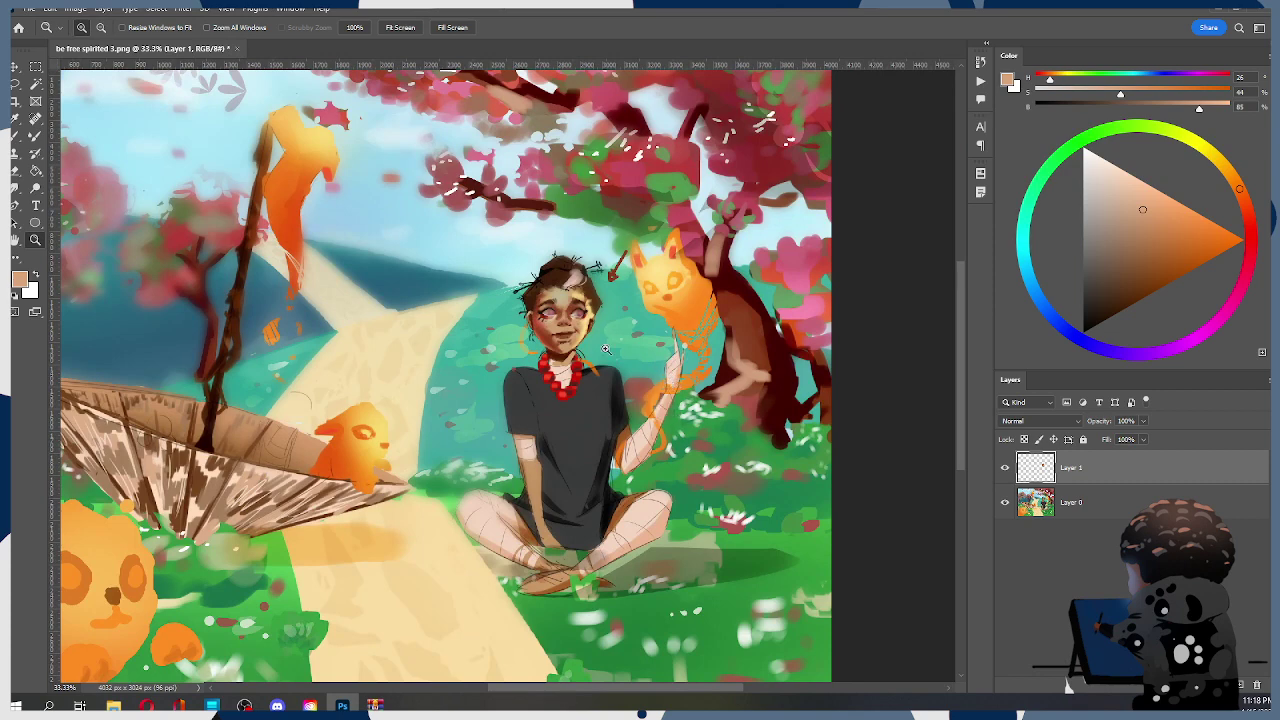
pyautogui.click(583, 322)
pyautogui.click(584, 324)
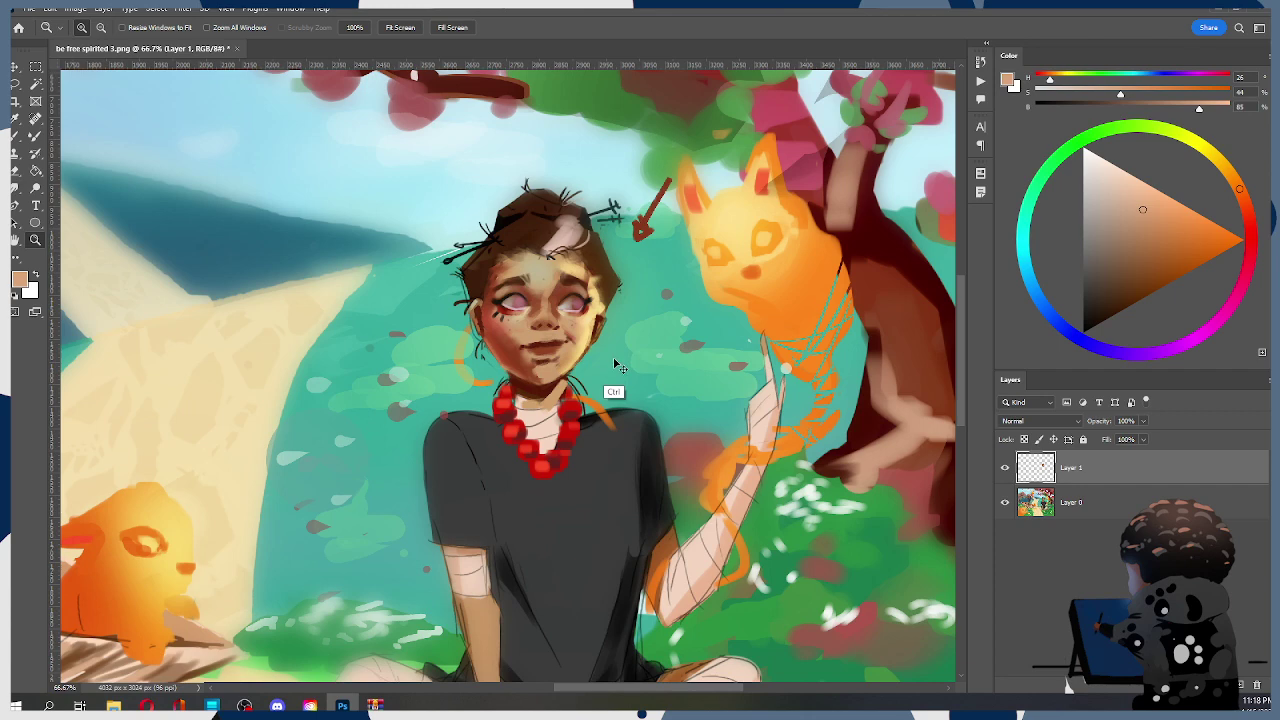
pyautogui.click(585, 344)
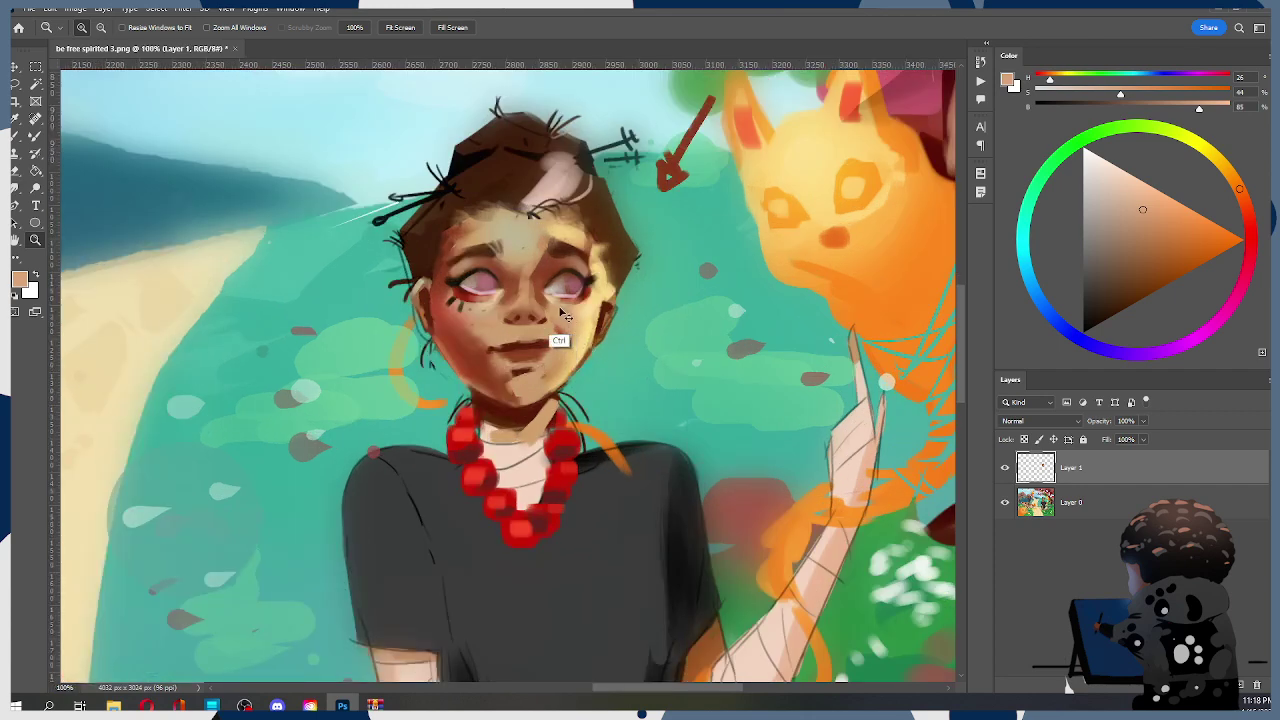
pyautogui.press('b')
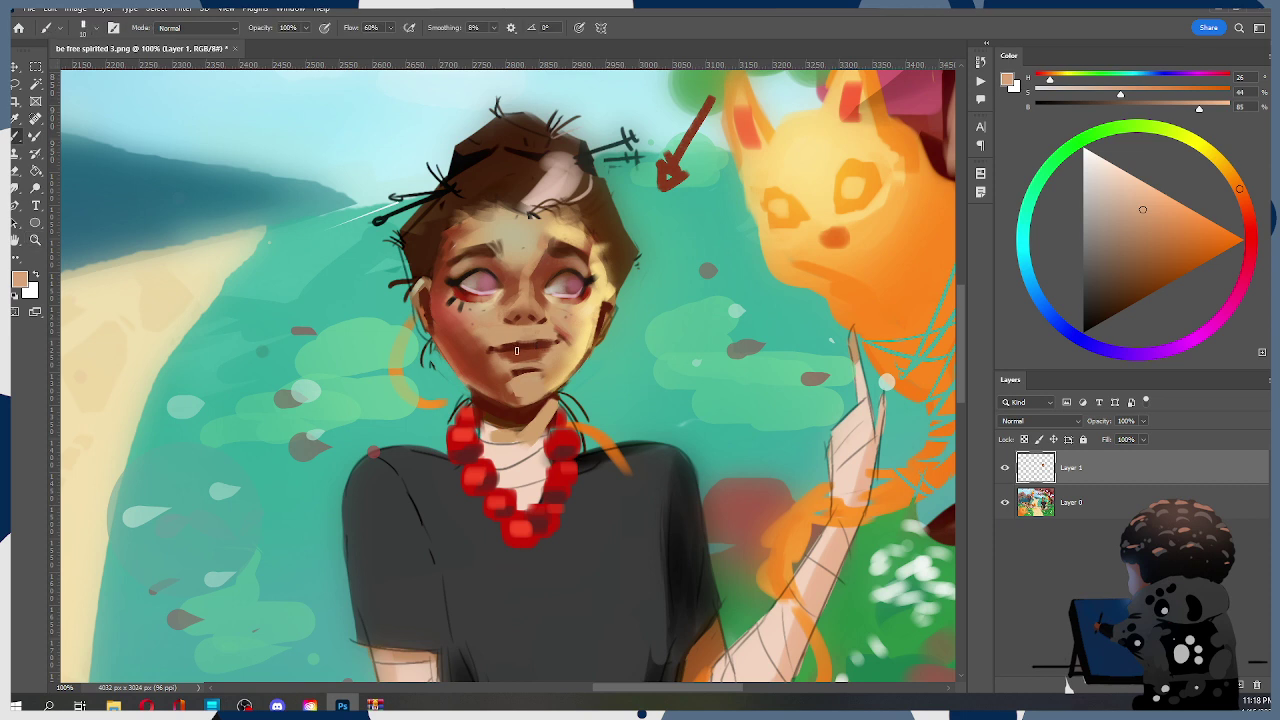
pyautogui.keyDown('alt'); pyautogui.click(508, 396); pyautogui.keyUp('alt')
pyautogui.moveTo(500, 357); pyautogui.dragTo(530, 355)
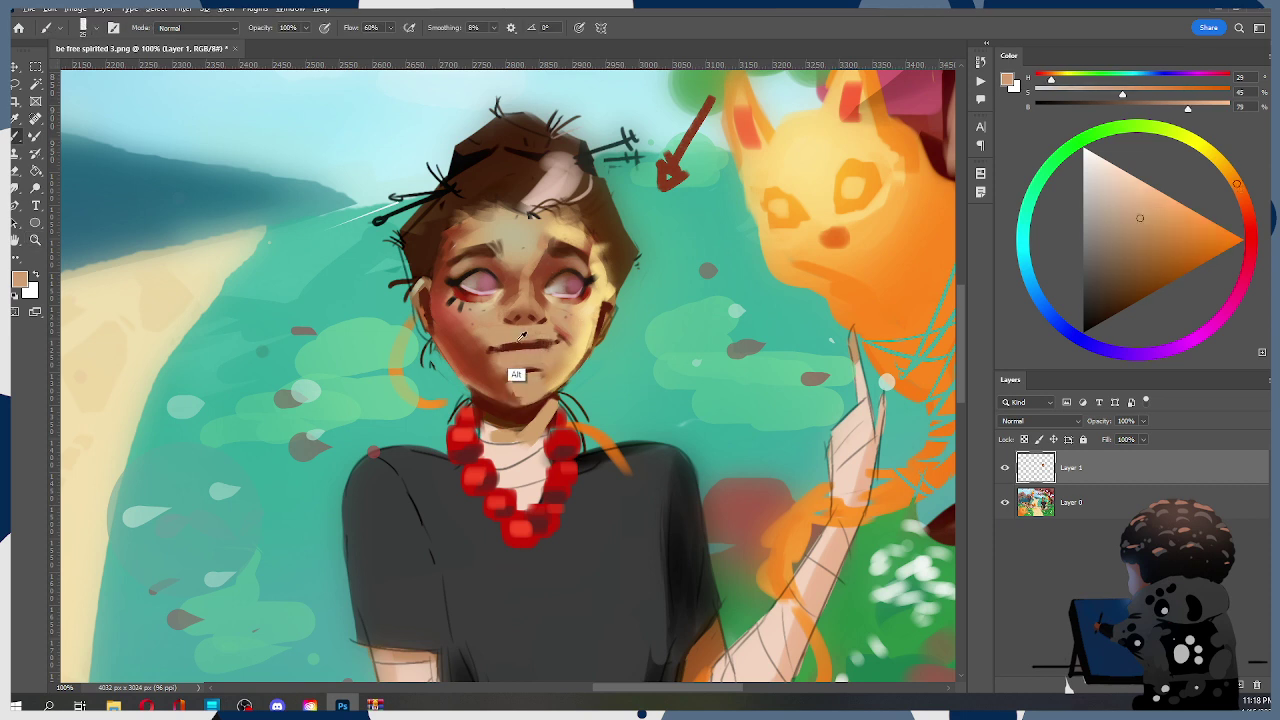
# Try to fill the woman's mouth with dark reddish-brown and near-black red strokes for fuller lips
pyautogui.keyDown('alt'); pyautogui.click(510, 378); pyautogui.keyUp('alt')
pyautogui.moveTo(499, 354)
pyautogui.mouseDown()
pyautogui.moveTo(558, 352)
pyautogui.moveTo(505, 356)
pyautogui.moveTo(552, 352)
pyautogui.moveTo(540, 354)
pyautogui.mouseUp()
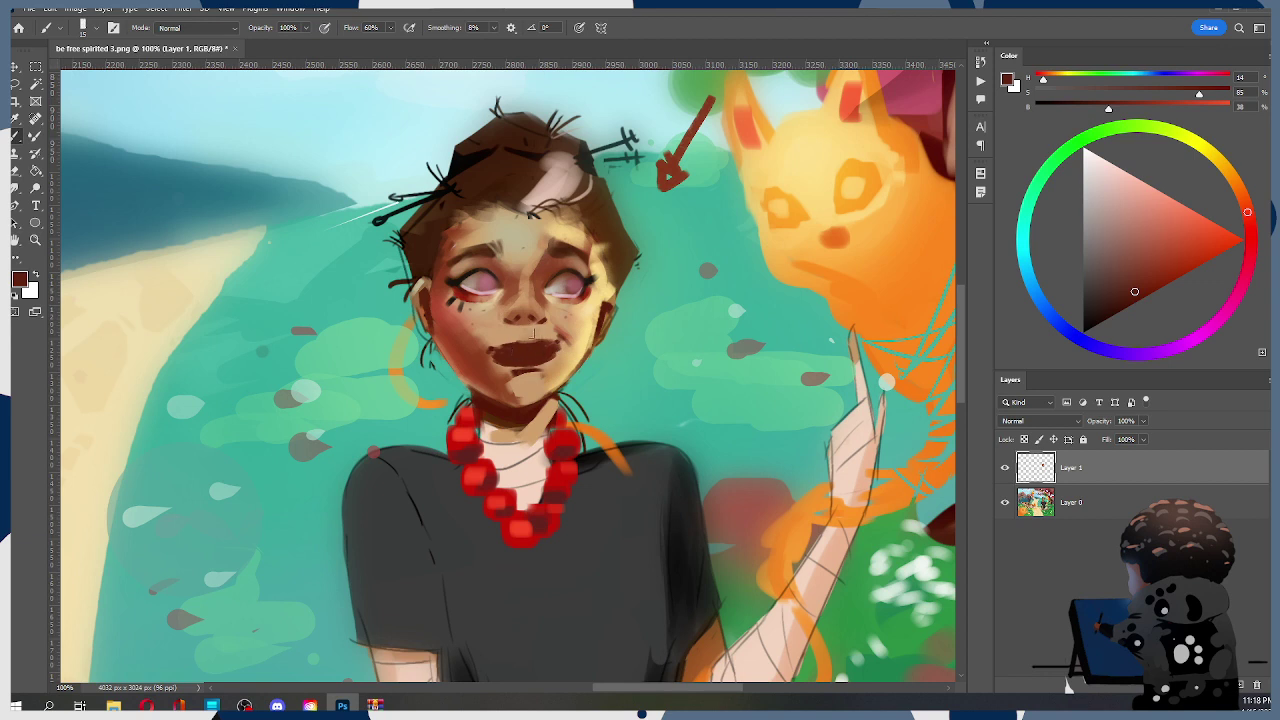
pyautogui.click(1100, 303)
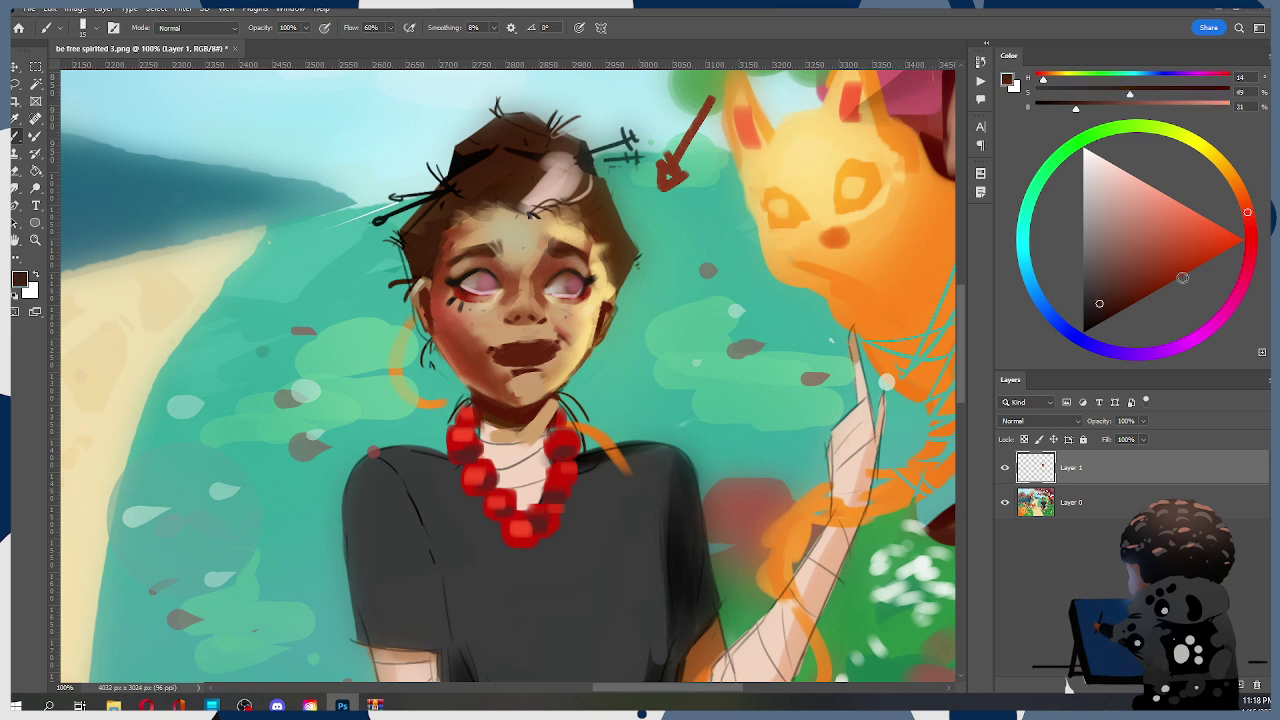
pyautogui.click(1252, 237)
pyautogui.moveTo(503, 344)
pyautogui.mouseDown()
pyautogui.moveTo(535, 351)
pyautogui.moveTo(508, 356)
pyautogui.moveTo(547, 352)
pyautogui.moveTo(516, 358)
pyautogui.moveTo(559, 350)
pyautogui.mouseUp()
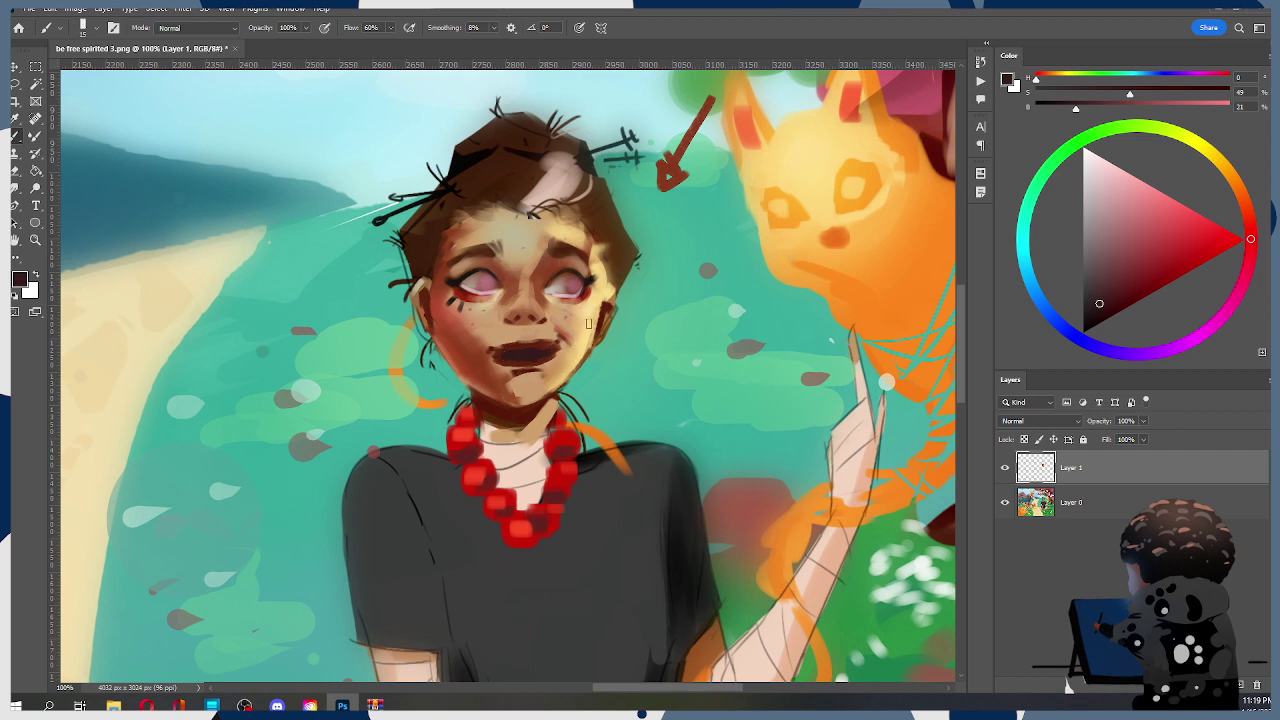
pyautogui.keyDown('alt'); pyautogui.click(502, 400); pyautogui.keyUp('alt')
pyautogui.press('[')
pyautogui.moveTo(519, 359); pyautogui.dragTo(529, 360)
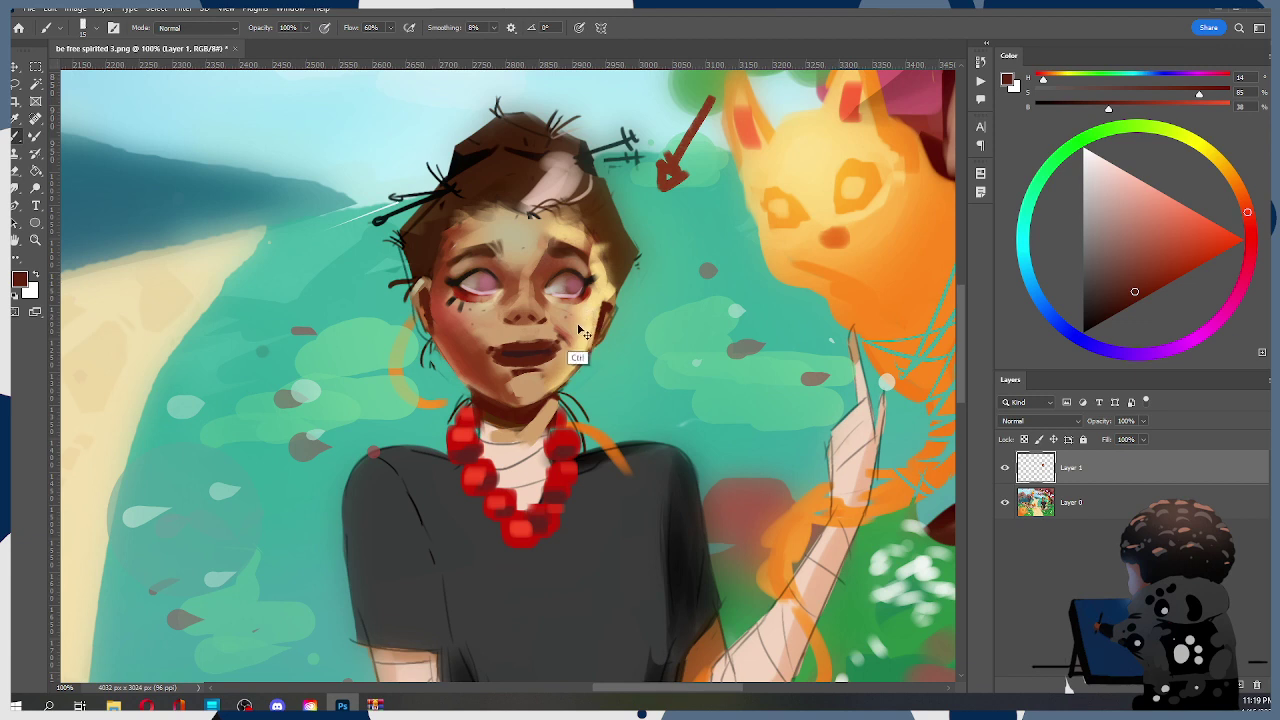
# Undo the dark lip strokes back to the original thin mouth line
pyautogui.hotkey('ctrl', 'z')
pyautogui.hotkey('ctrl', 'z')
pyautogui.hotkey('ctrl', 'z')
pyautogui.hotkey('ctrl', 'z')
pyautogui.hotkey('ctrl', 'z')
pyautogui.hotkey('ctrl', 'shift', 'z')
pyautogui.hotkey('ctrl', 'shift', 'z')
pyautogui.hotkey('ctrl', 'z')
pyautogui.hotkey('ctrl', 'z')
pyautogui.hotkey('ctrl', 'shift', 'z')
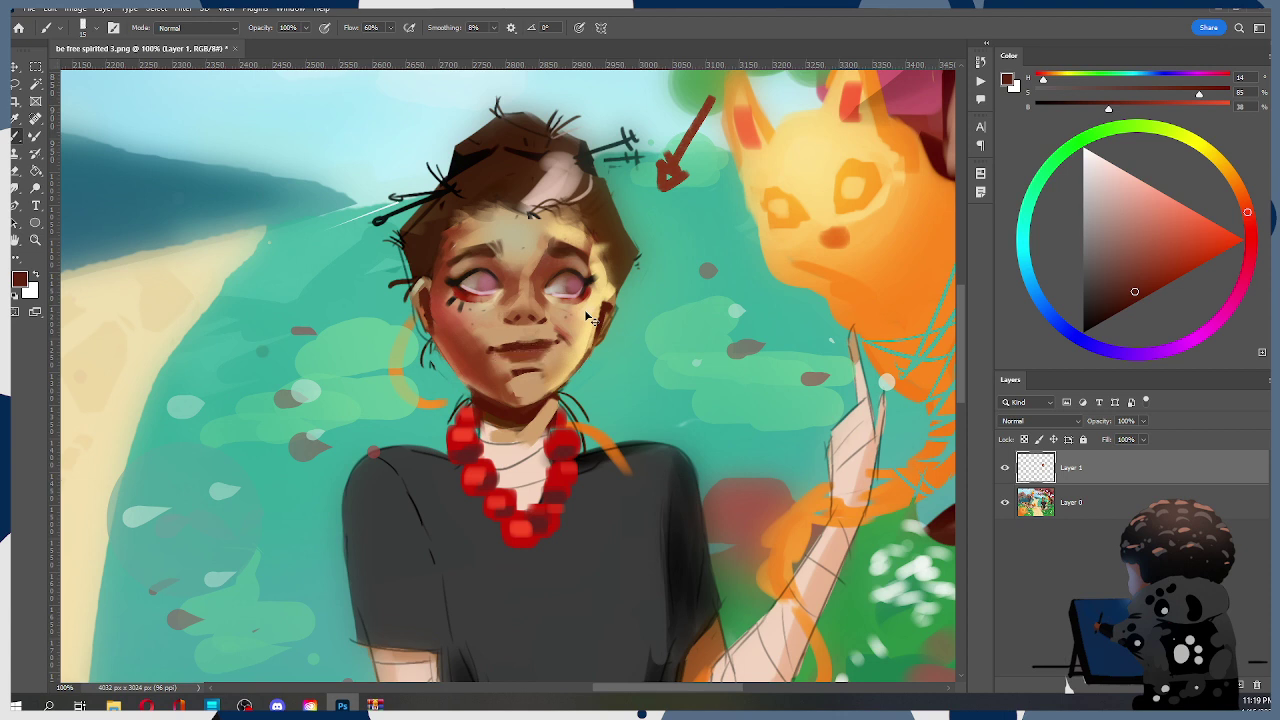
pyautogui.hotkey('ctrl', 'z')
# Paint a dark reddish-brown stroke beneath the mouth line to form the lower lip
pyautogui.press('[')
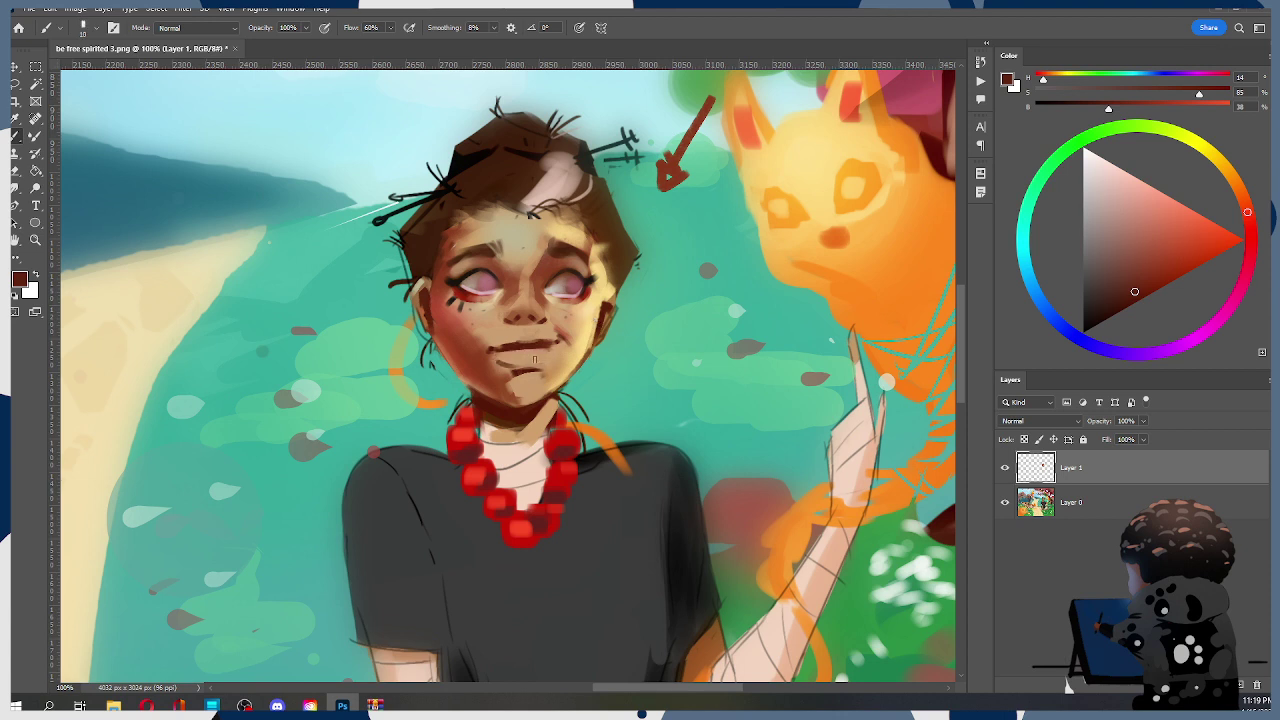
pyautogui.press(']')
pyautogui.press(']')
pyautogui.moveTo(509, 365); pyautogui.dragTo(545, 364)
# Examine the whole illustration to judge how the face reads, and return to a close view of it
pyautogui.press('z')
pyautogui.keyDown('alt'); pyautogui.click(547, 301); pyautogui.keyUp('alt')
pyautogui.keyDown('alt'); pyautogui.click(547, 301); pyautogui.keyUp('alt')
pyautogui.keyDown('alt'); pyautogui.click(557, 312); pyautogui.keyUp('alt')
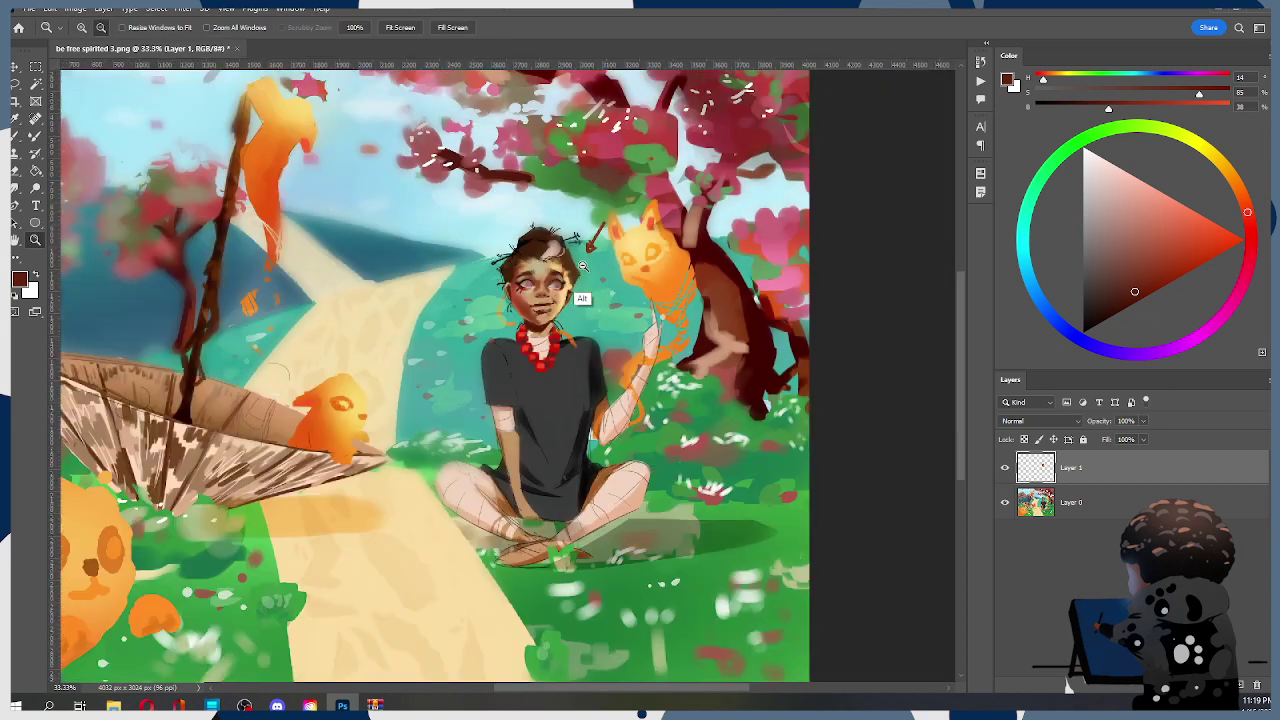
pyautogui.keyDown('alt'); pyautogui.click(563, 319); pyautogui.keyUp('alt')
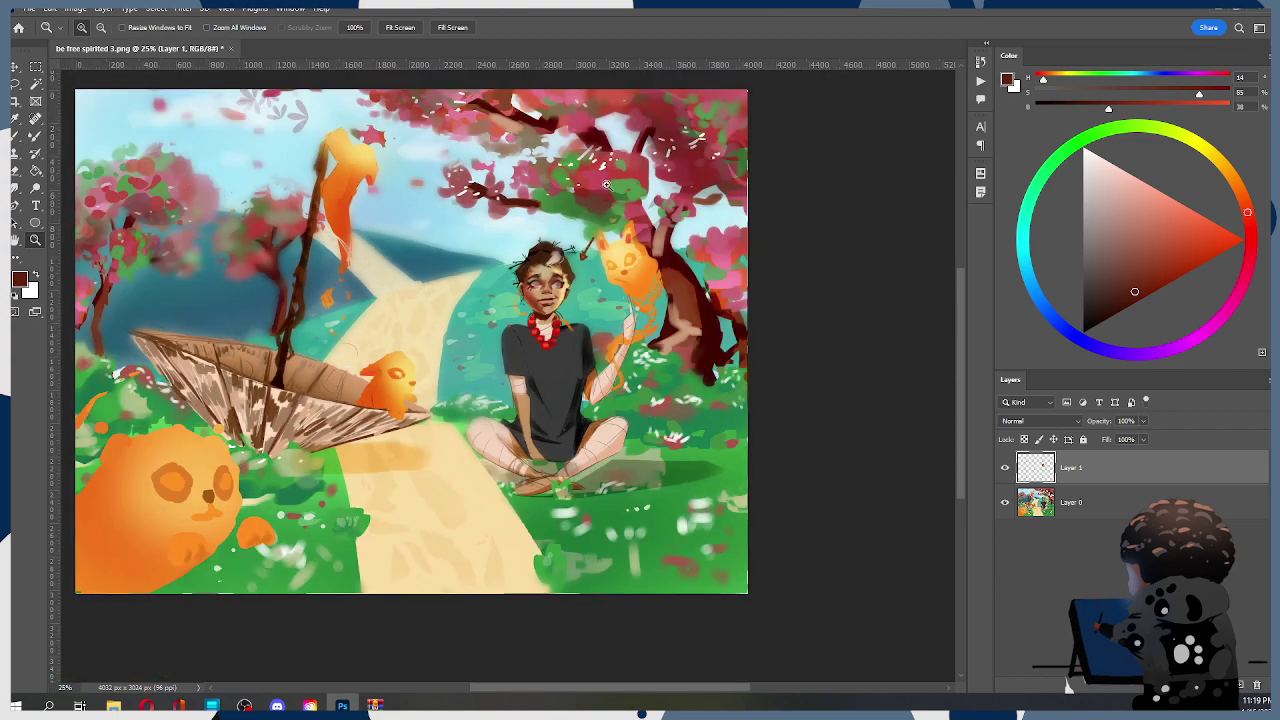
pyautogui.click(561, 277)
pyautogui.keyDown('alt'); pyautogui.click(564, 279); pyautogui.keyUp('alt')
pyautogui.click(566, 279)
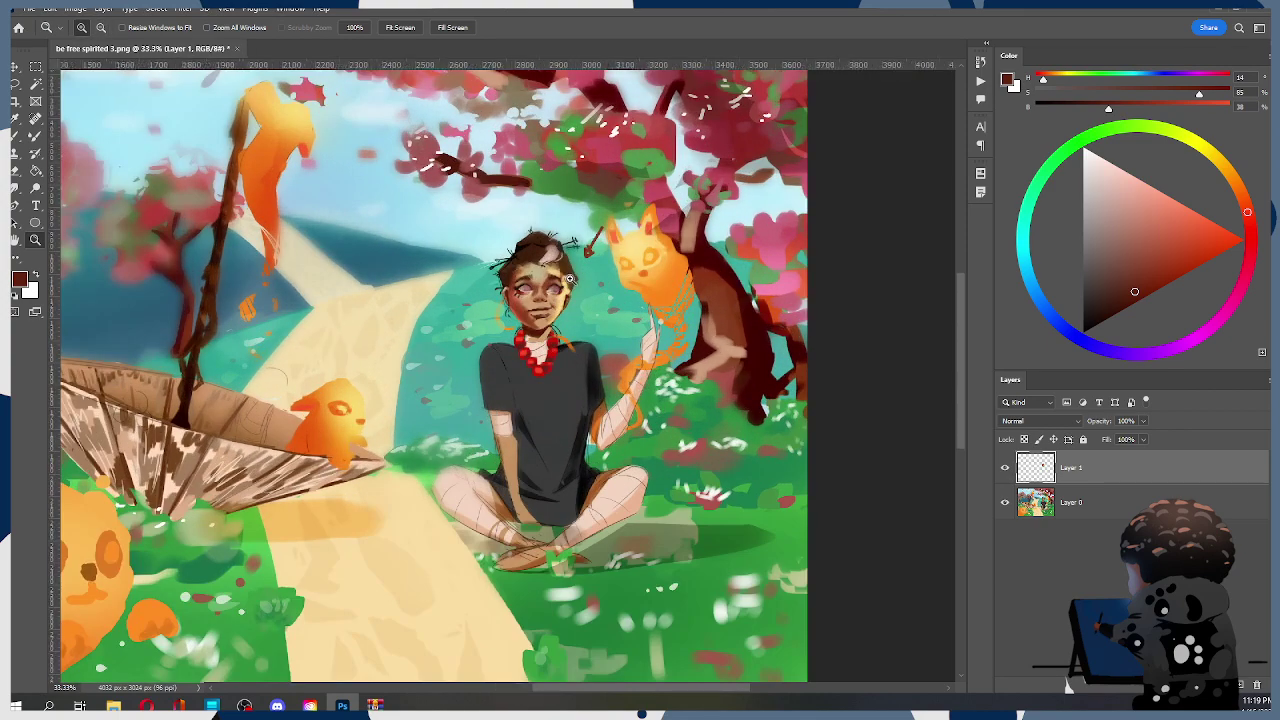
pyautogui.click(570, 280)
pyautogui.click(573, 280)
pyautogui.click(572, 281)
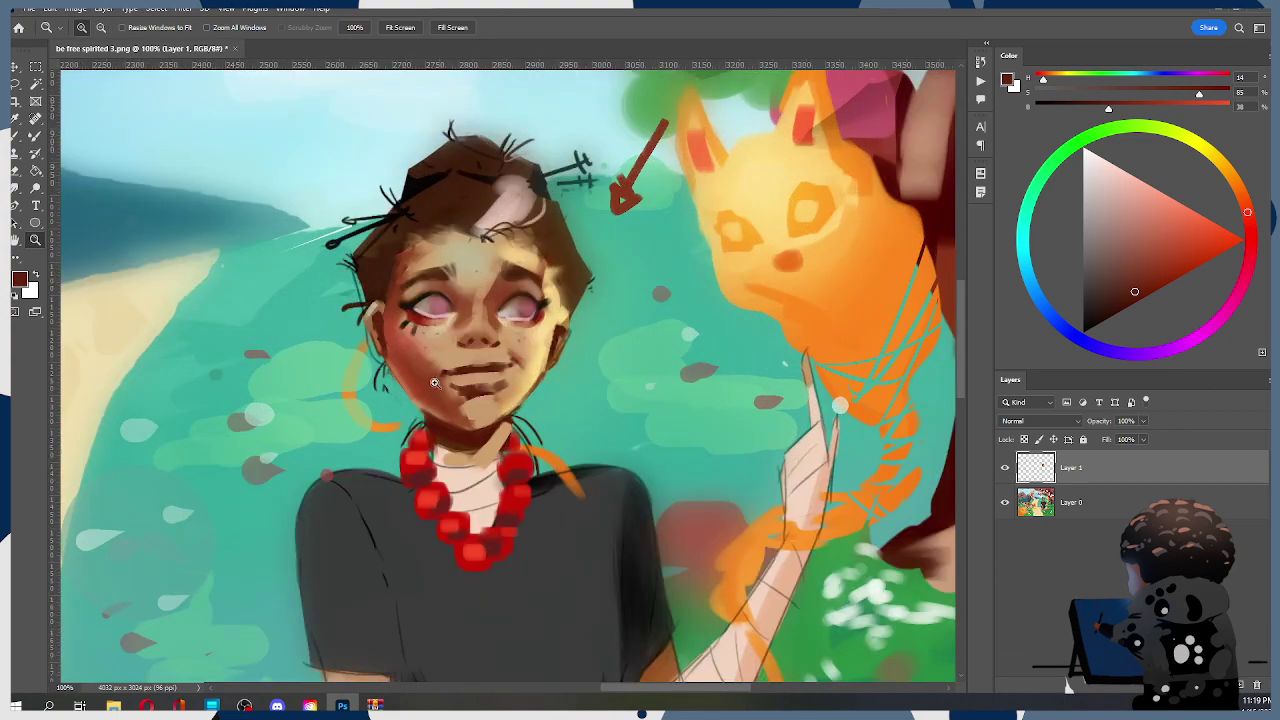
# Refine the lower edge of the bottom lip with reddish brown sampled from the mouth, using a smaller brush
pyautogui.press('b')
pyautogui.press('alt')
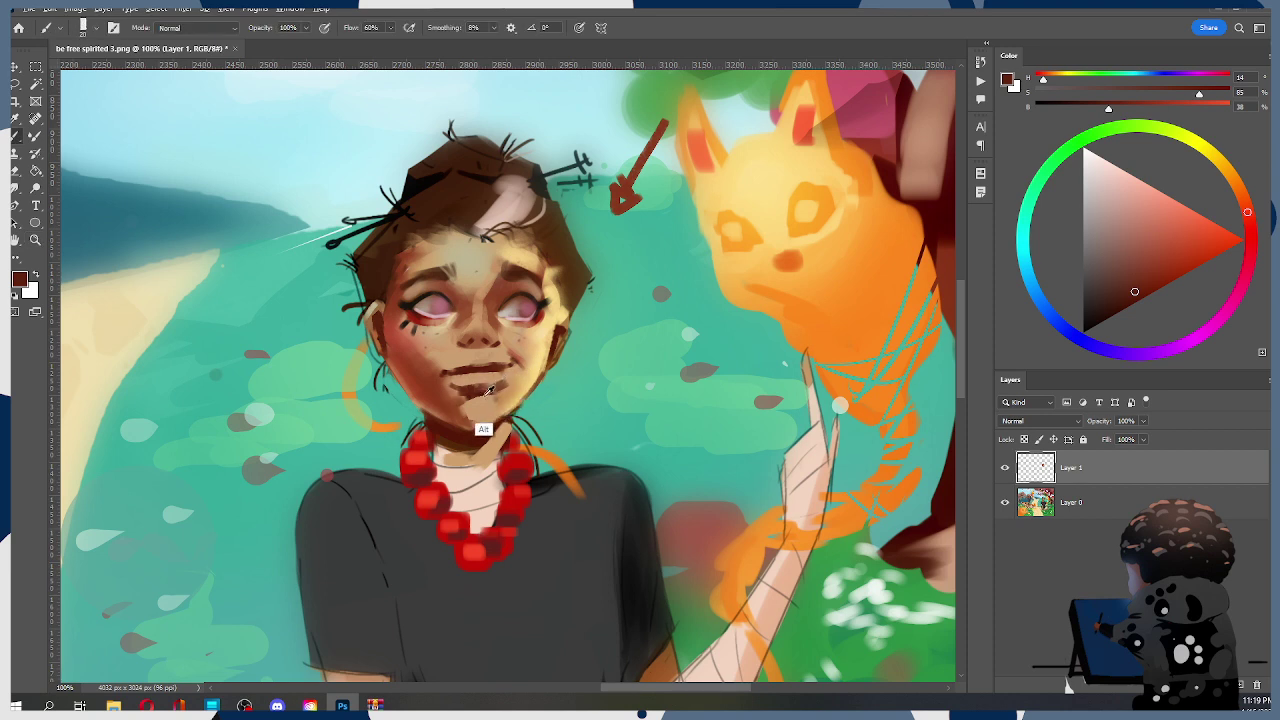
pyautogui.keyDown('alt'); pyautogui.click(476, 394); pyautogui.keyUp('alt')
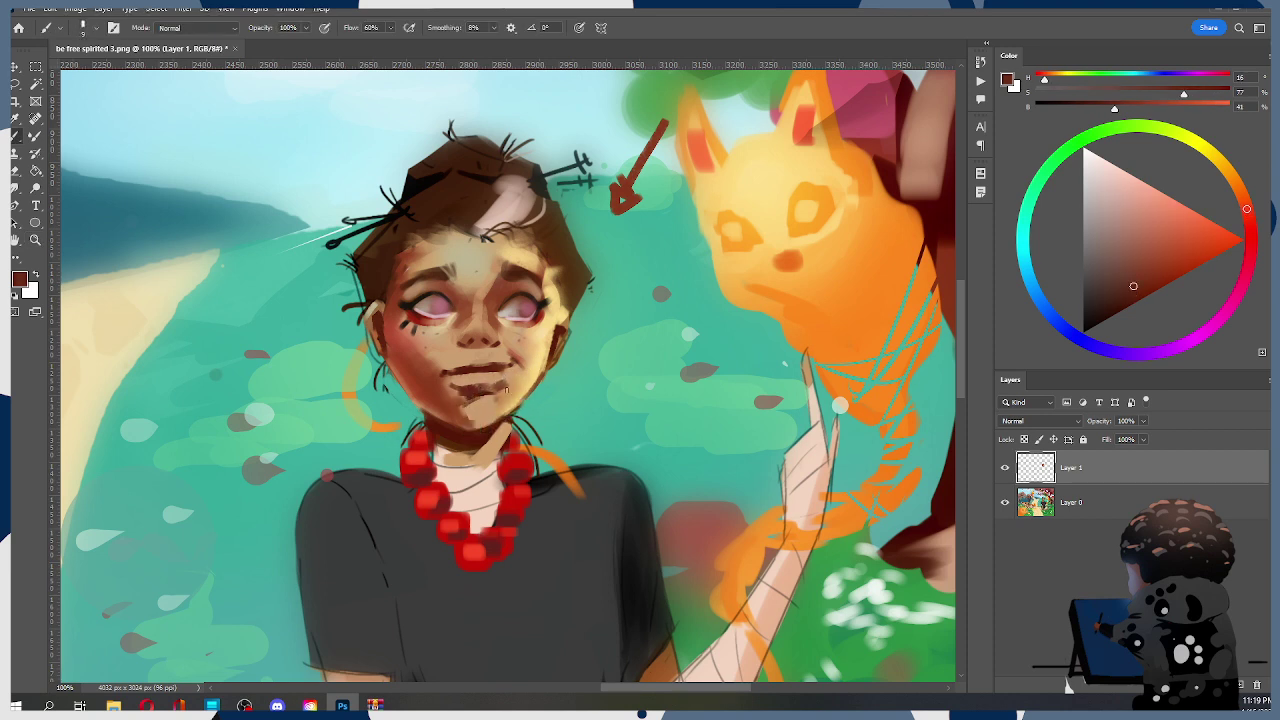
pyautogui.moveTo(465, 399); pyautogui.dragTo(498, 393)
# Soften the lower lip and chin shading with skin tones sampled from around the mouth and jaw
pyautogui.keyDown('alt'); pyautogui.click(470, 393); pyautogui.keyUp('alt')
pyautogui.keyDown('alt'); pyautogui.click(478, 392); pyautogui.keyUp('alt')
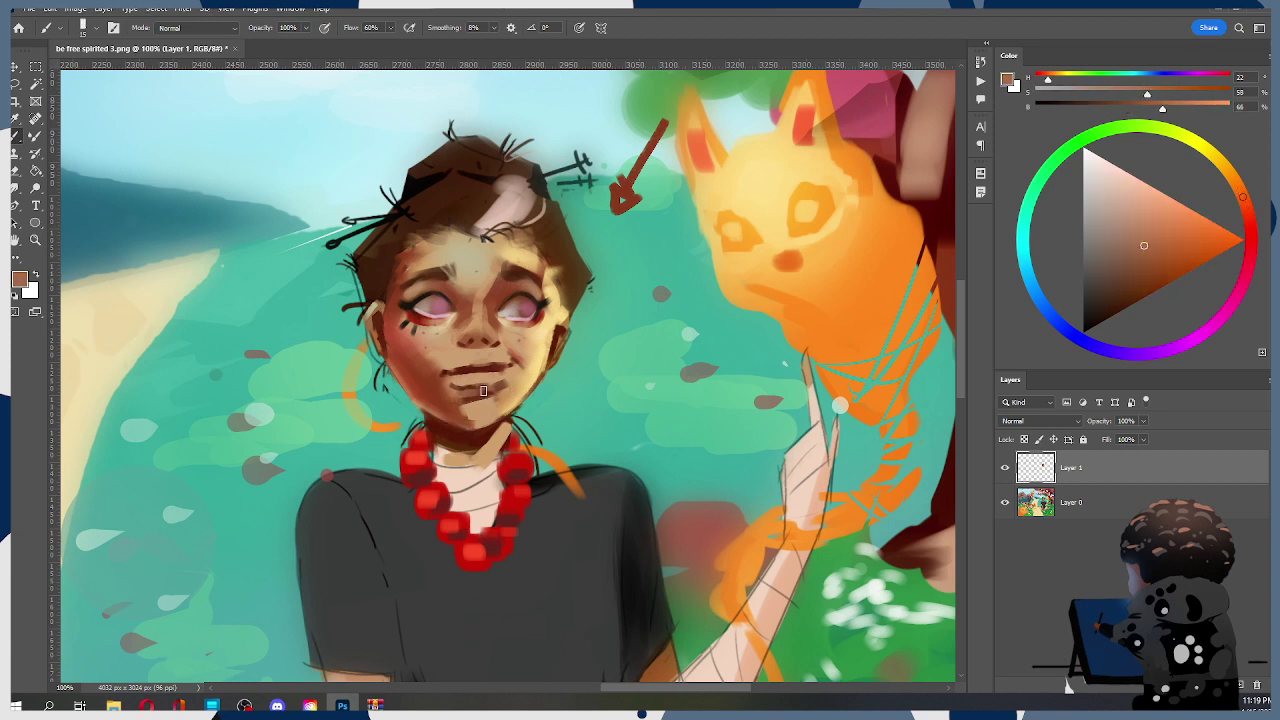
pyautogui.keyDown('alt'); pyautogui.click(444, 395); pyautogui.keyUp('alt')
pyautogui.press('[')
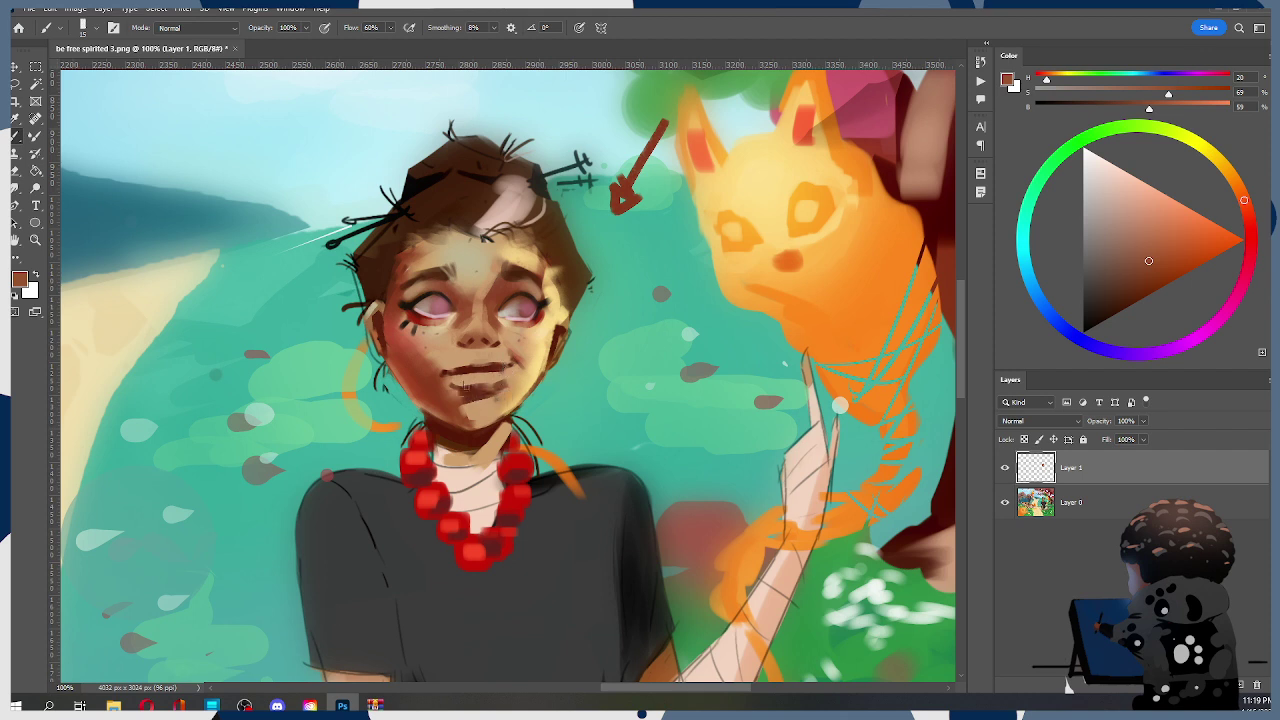
pyautogui.keyDown('alt'); pyautogui.click(450, 425); pyautogui.keyUp('alt')
pyautogui.keyDown('alt'); pyautogui.click(461, 389); pyautogui.keyUp('alt')
pyautogui.keyDown('alt'); pyautogui.click(478, 436); pyautogui.keyUp('alt')
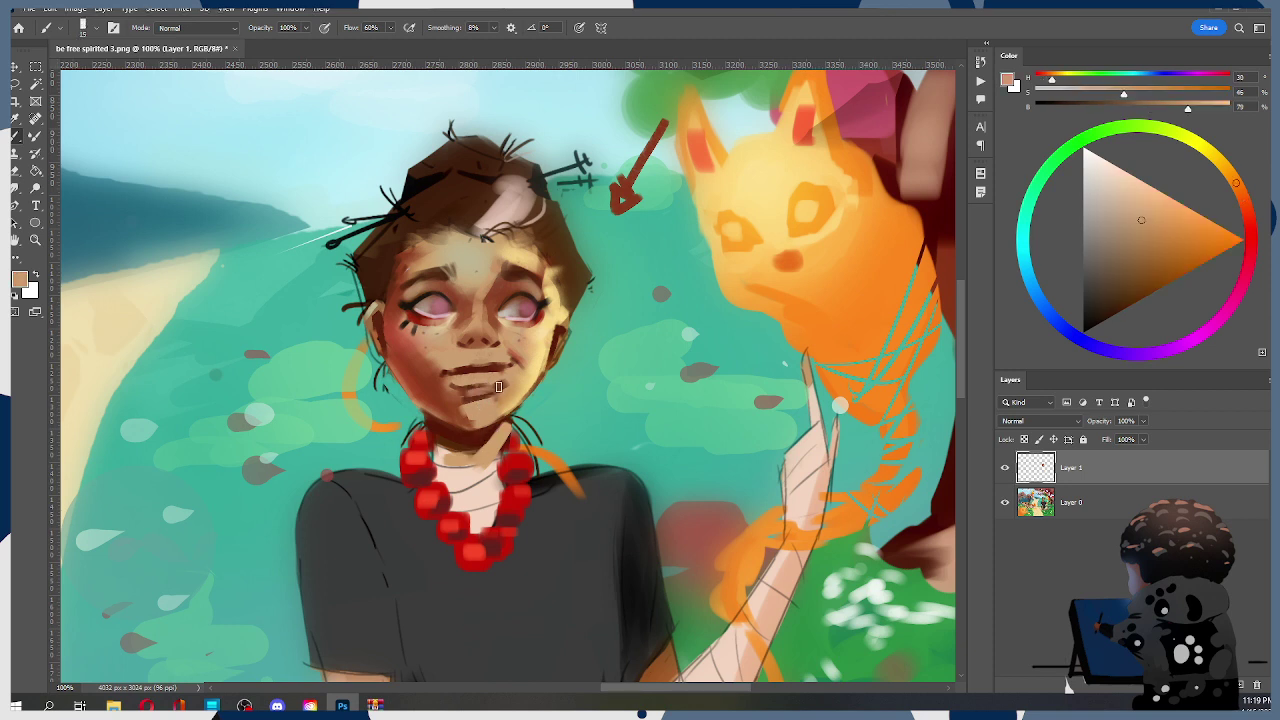
# Blend the lower lip and the shading below it with the Smudge tool
pyautogui.press('[')
pyautogui.press('r')
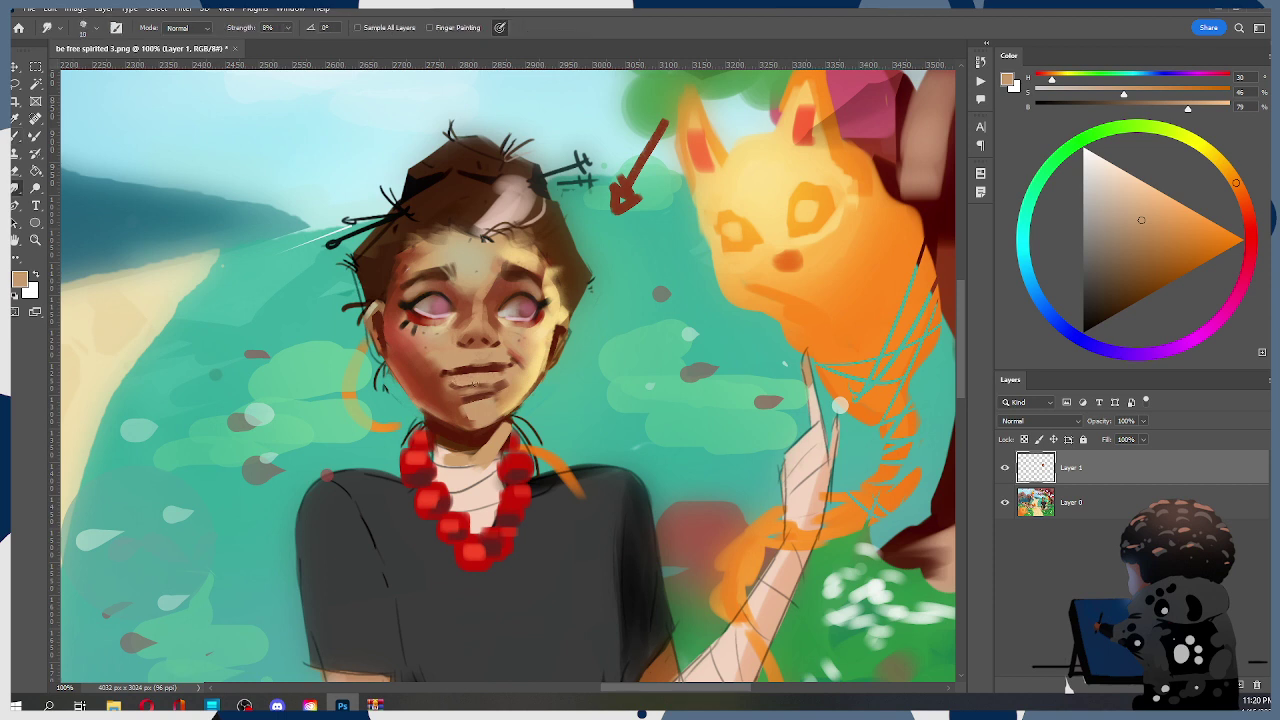
pyautogui.hotkey('ctrl', 'z')
pyautogui.hotkey('ctrl', 'z')
pyautogui.press(']')
pyautogui.moveTo(458, 384); pyautogui.dragTo(487, 382)
pyautogui.press('ctrl')
# Paint the ear on the shaded side of the face with light skin tones sampled from the lit cheek
pyautogui.press('b')
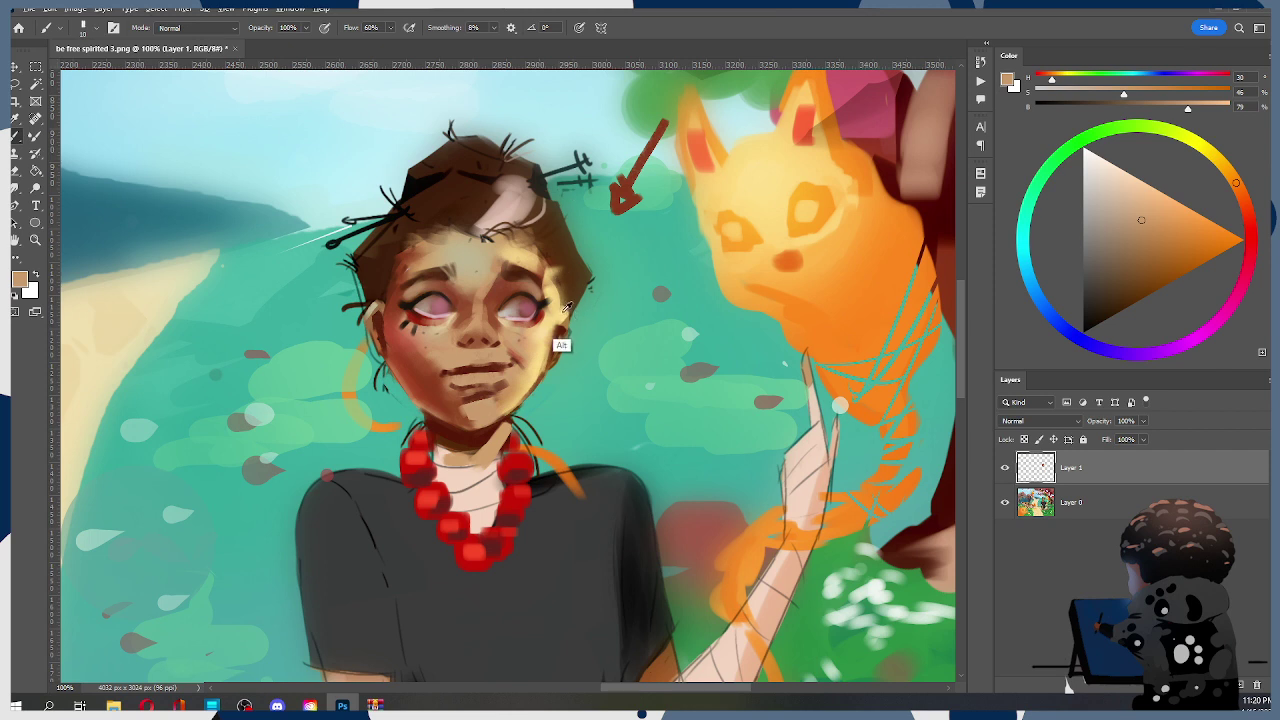
pyautogui.keyDown('alt'); pyautogui.click(561, 315); pyautogui.keyUp('alt')
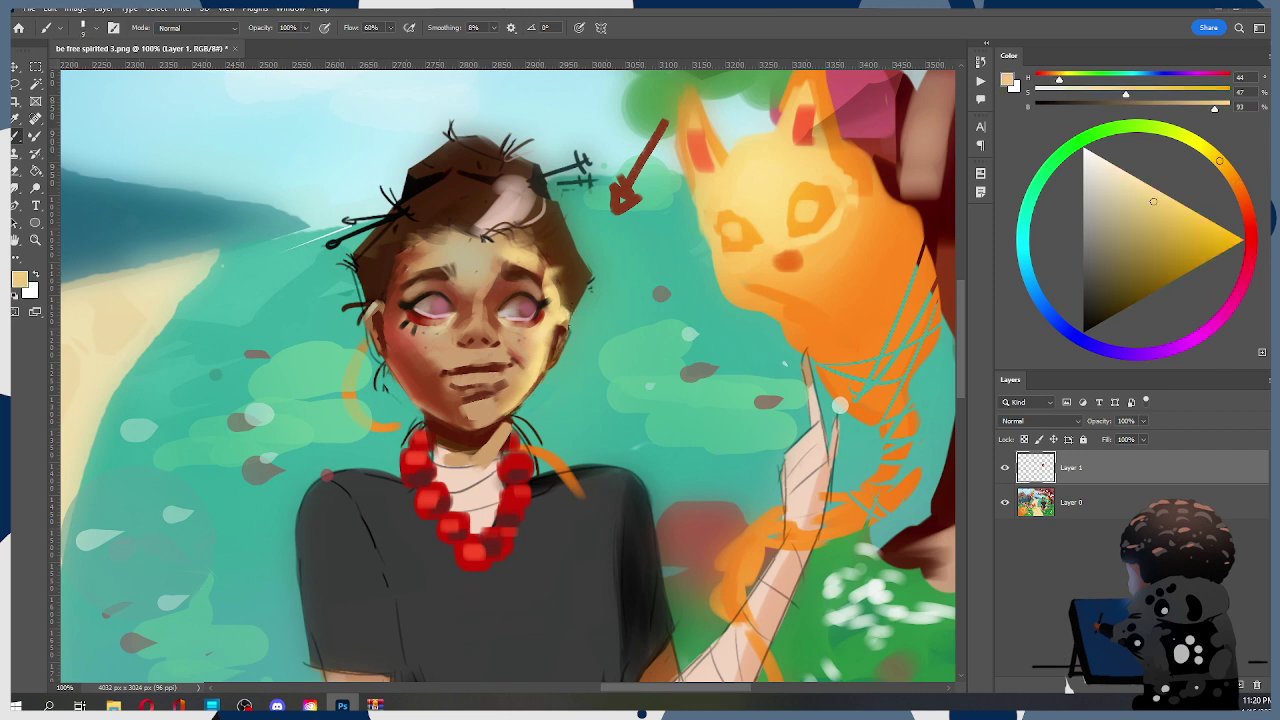
pyautogui.keyDown('alt'); pyautogui.click(561, 326); pyautogui.keyUp('alt')
pyautogui.keyDown('alt'); pyautogui.click(520, 366); pyautogui.keyUp('alt')
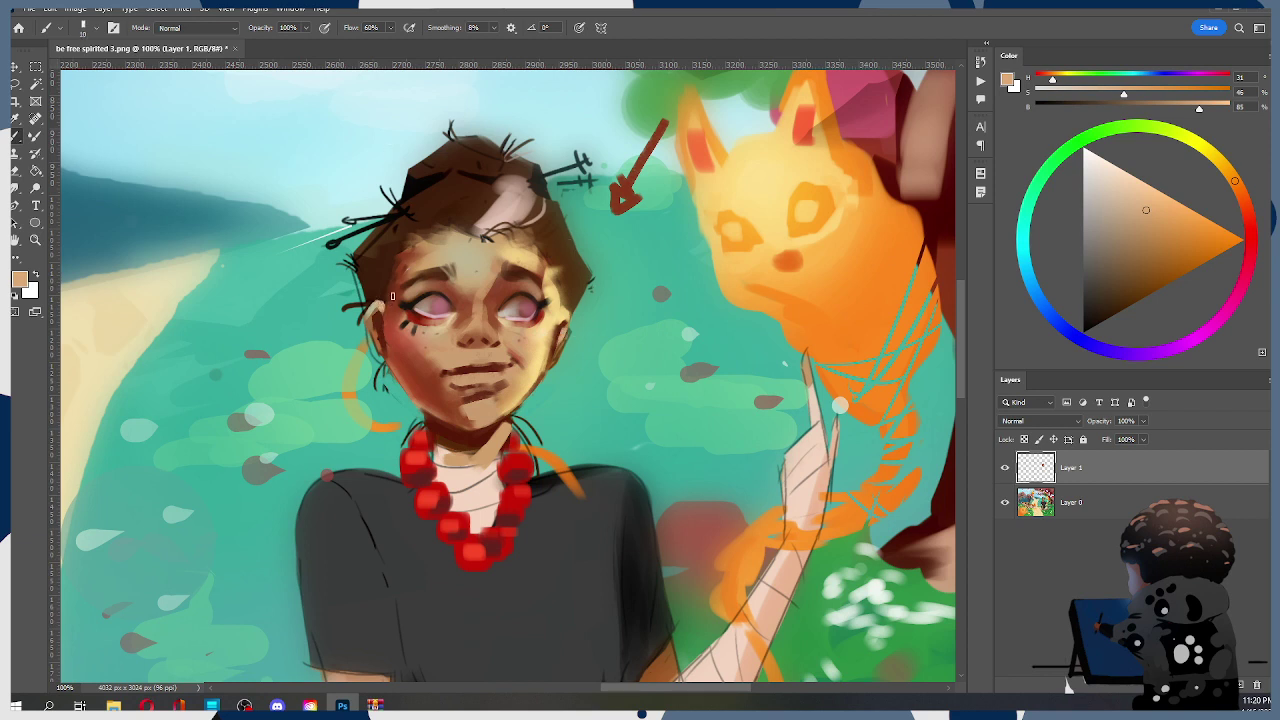
pyautogui.moveTo(382, 310); pyautogui.dragTo(390, 366)
pyautogui.moveTo(382, 312); pyautogui.dragTo(383, 342)
pyautogui.moveTo(367, 321); pyautogui.dragTo(378, 347)
pyautogui.keyDown('alt'); pyautogui.click(367, 312); pyautogui.keyUp('alt')
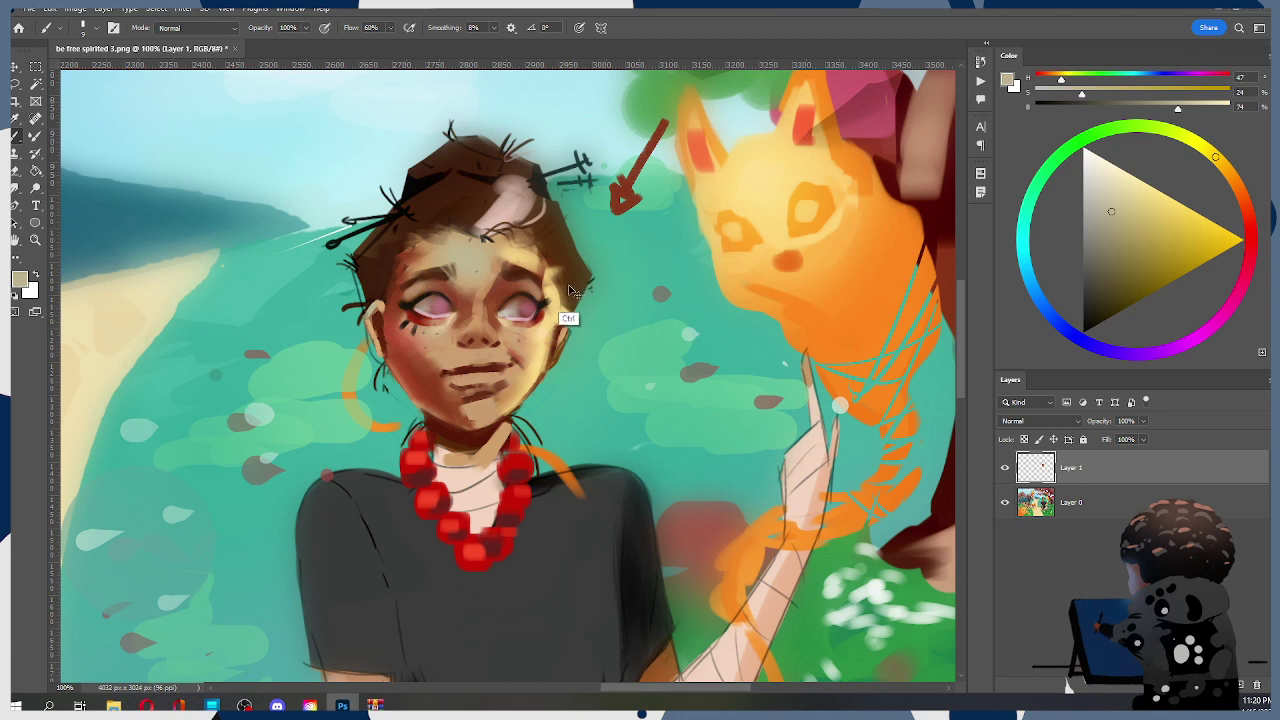
# Try to extend the shaded-side ear outward with light skin strokes, and undo them
pyautogui.keyDown('alt'); pyautogui.click(378, 300); pyautogui.keyUp('alt')
pyautogui.moveTo(368, 324); pyautogui.dragTo(360, 306)
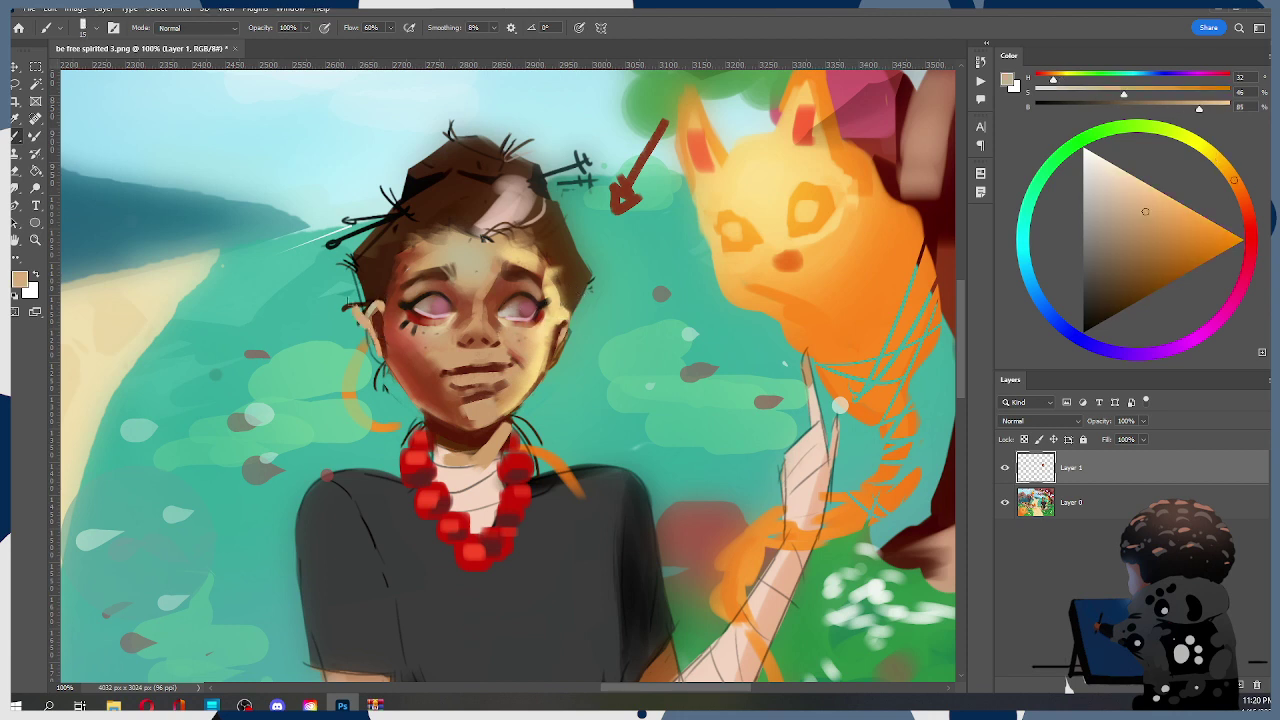
pyautogui.hotkey('ctrl', 'z')
pyautogui.press('[')
pyautogui.moveTo(362, 320)
pyautogui.mouseDown()
pyautogui.moveTo(352, 282)
pyautogui.moveTo(378, 300)
pyautogui.moveTo(352, 302)
pyautogui.moveTo(366, 310)
pyautogui.moveTo(372, 296)
pyautogui.moveTo(352, 290)
pyautogui.mouseUp()
pyautogui.hotkey('ctrl', 'z')
pyautogui.hotkey('ctrl', 'z')
pyautogui.hotkey('ctrl', 'z')
pyautogui.hotkey('ctrl', 'z')
pyautogui.hotkey('ctrl', 'shift', 'z')
# Switch to the air brush 2.0 preset and tint the nose bridge with a soft pale cyan highlight
pyautogui.keyDown('alt'); pyautogui.click(476, 300); pyautogui.keyUp('alt')
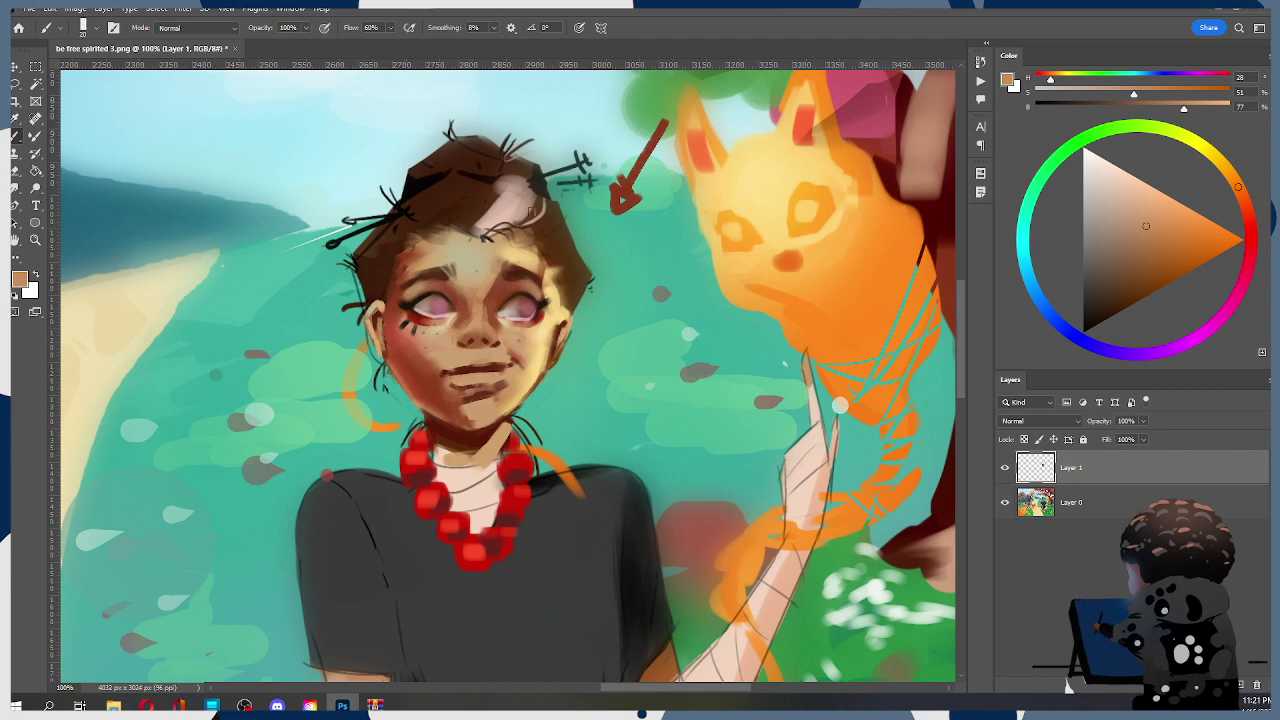
pyautogui.rightClick(461, 288)
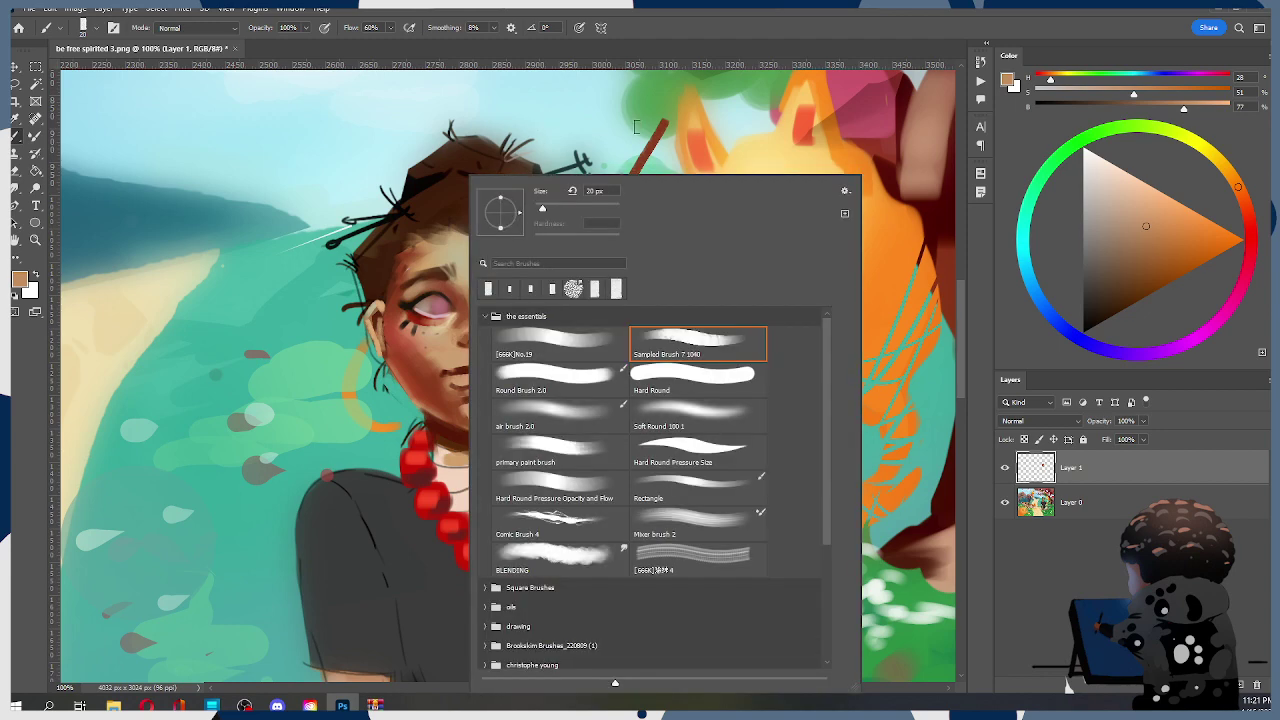
pyautogui.click(299, 433)
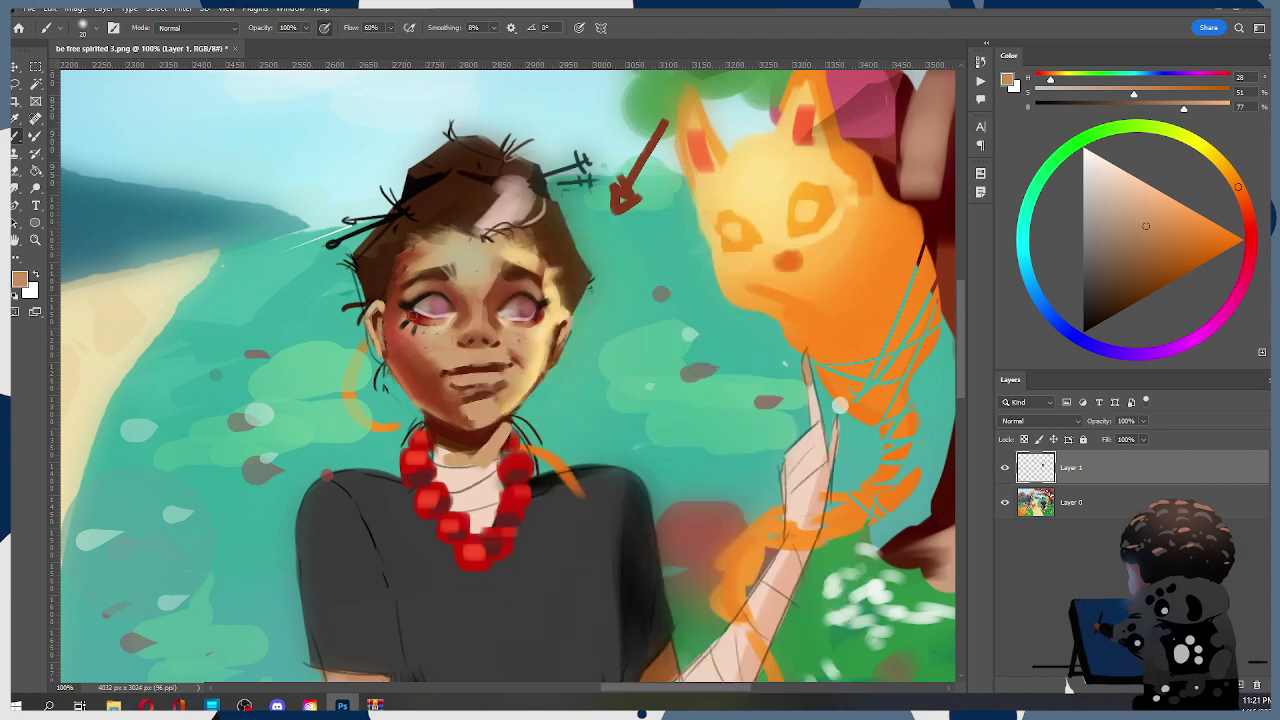
pyautogui.click(1025, 258)
pyautogui.click(1119, 172)
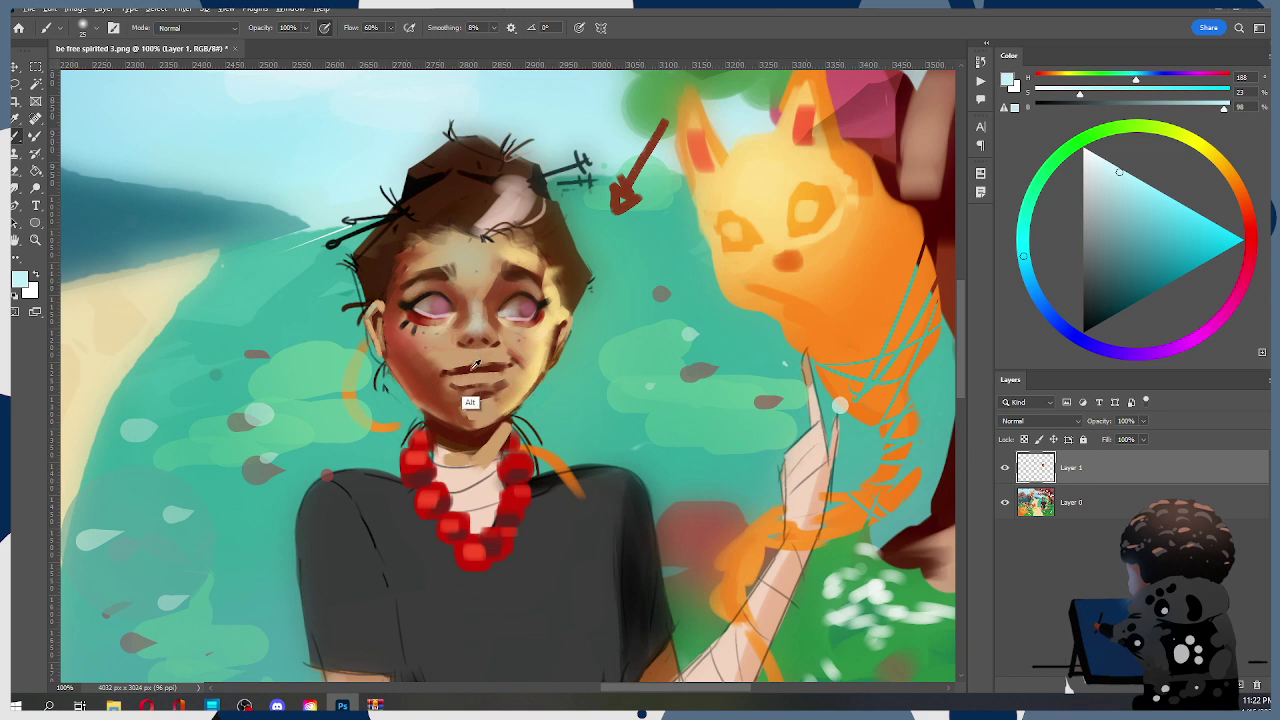
# Define the underside of the nose with Round Brush 2.0 in dark reddish-brown and sampled skin tone
pyautogui.press('x')
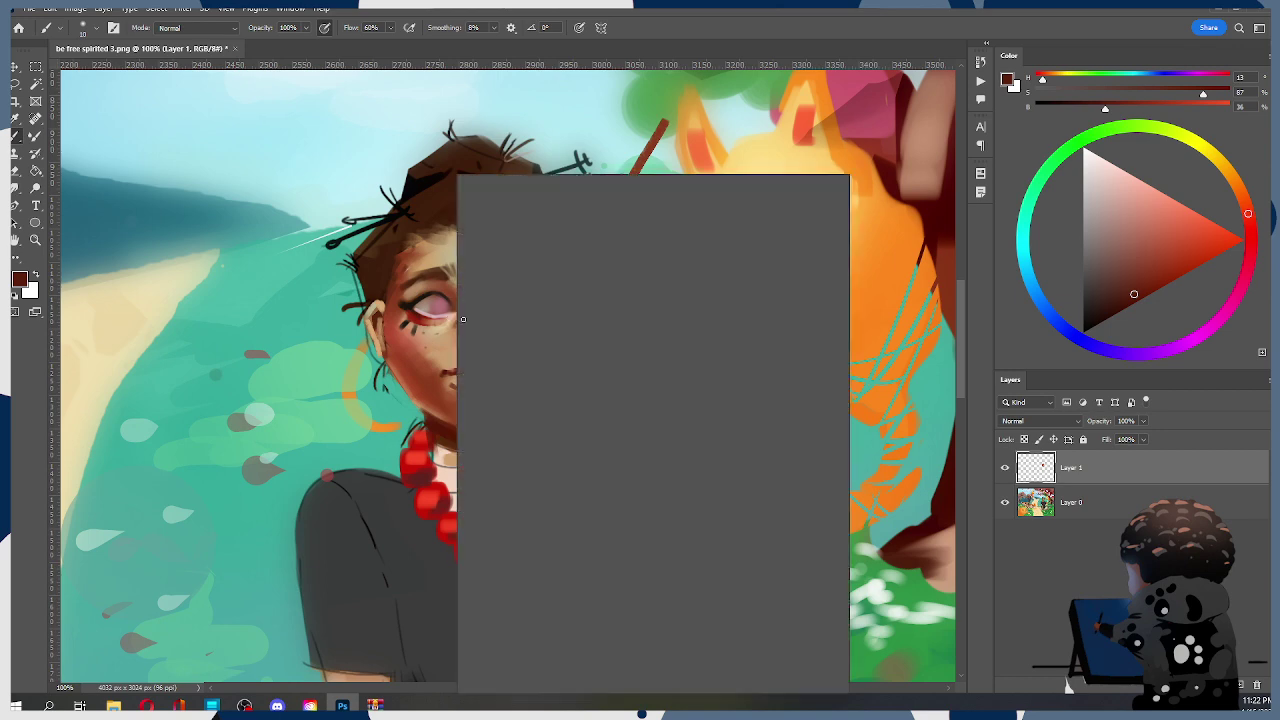
pyautogui.rightClick(462, 324)
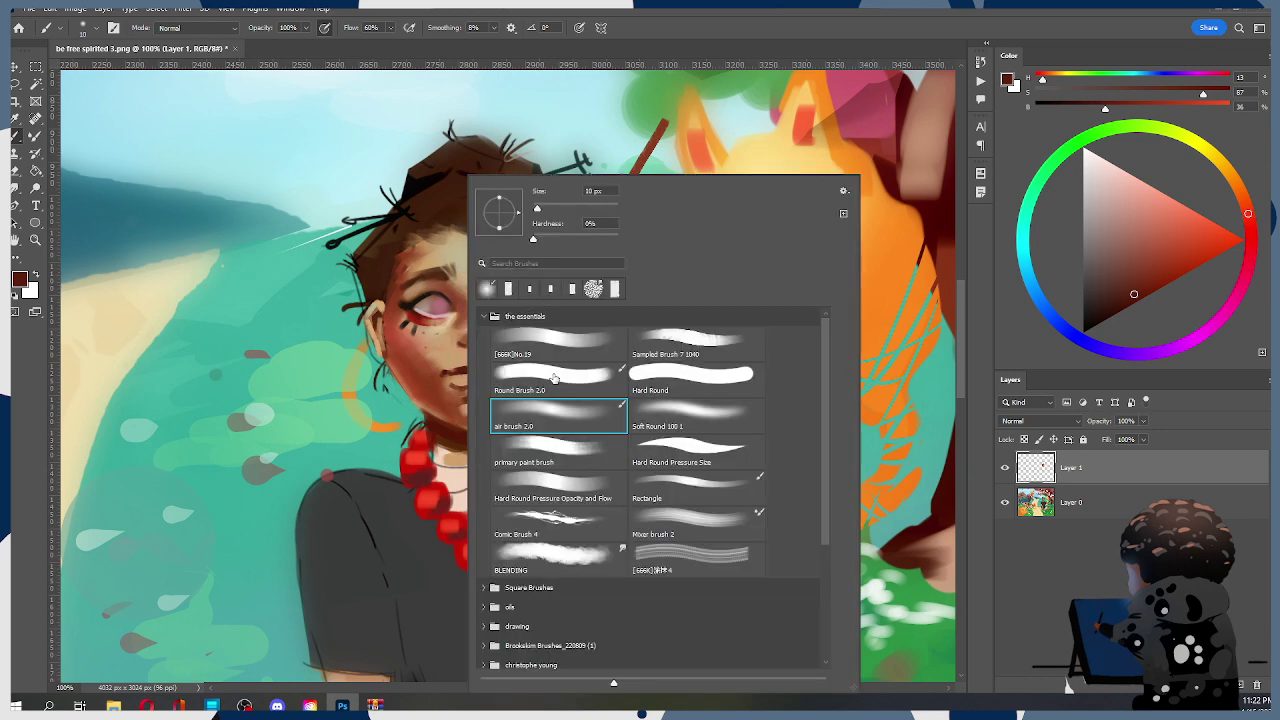
pyautogui.click(552, 376)
pyautogui.click(360, 405)
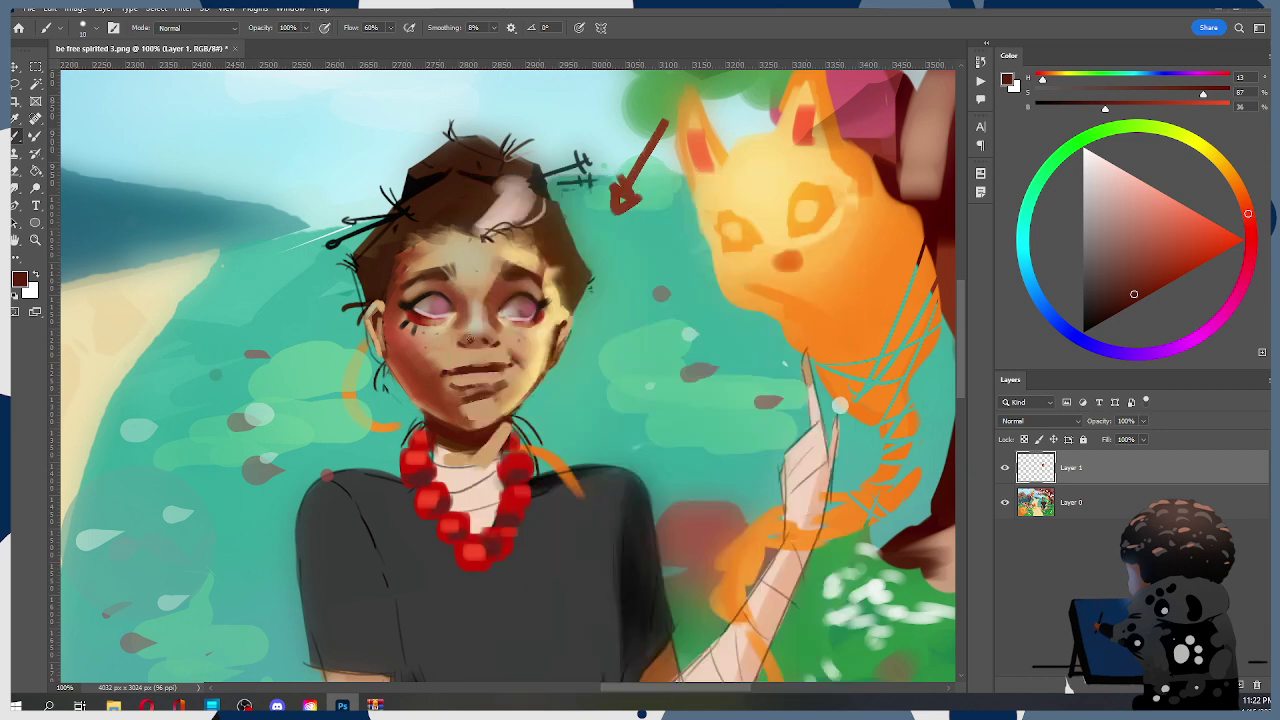
pyautogui.press('[')
pyautogui.keyDown('alt'); pyautogui.click(474, 341); pyautogui.keyUp('alt')
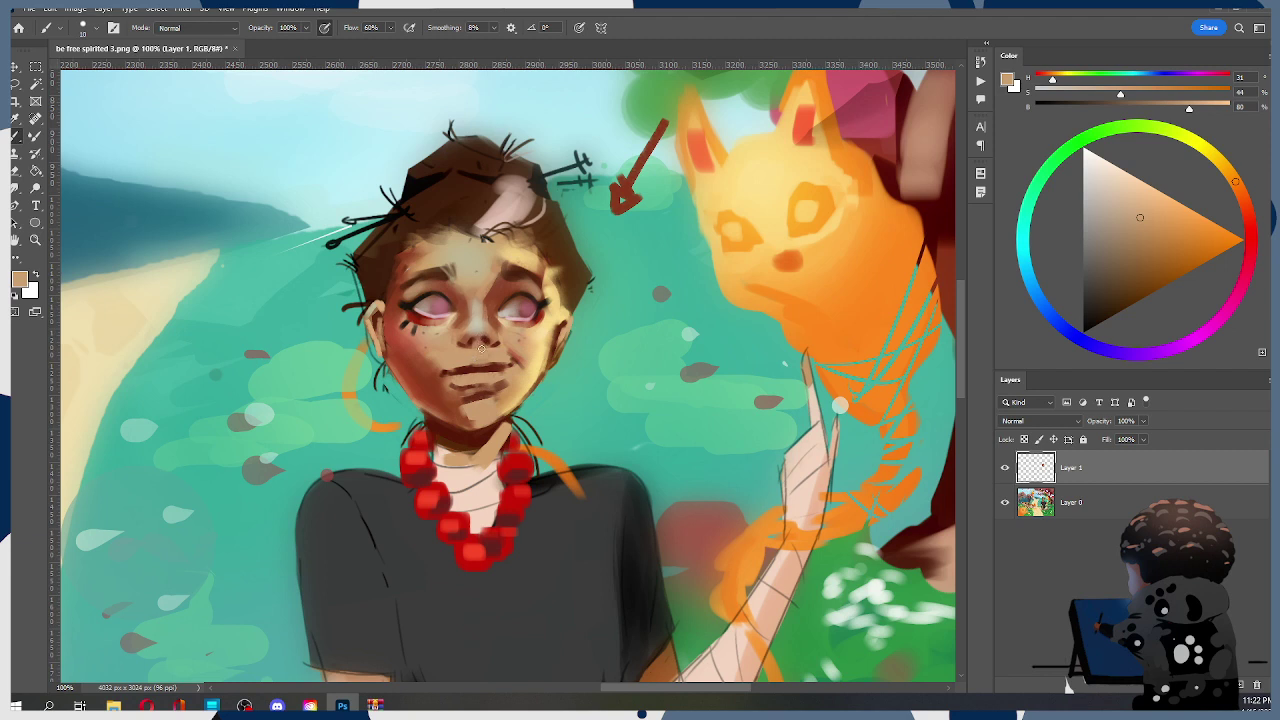
# Soften the nose tip and nostril shading with a smaller brush and colors sampled from the face
pyautogui.press('ctrl')
pyautogui.press('[')
pyautogui.keyDown('alt'); pyautogui.click(479, 372); pyautogui.keyUp('alt')
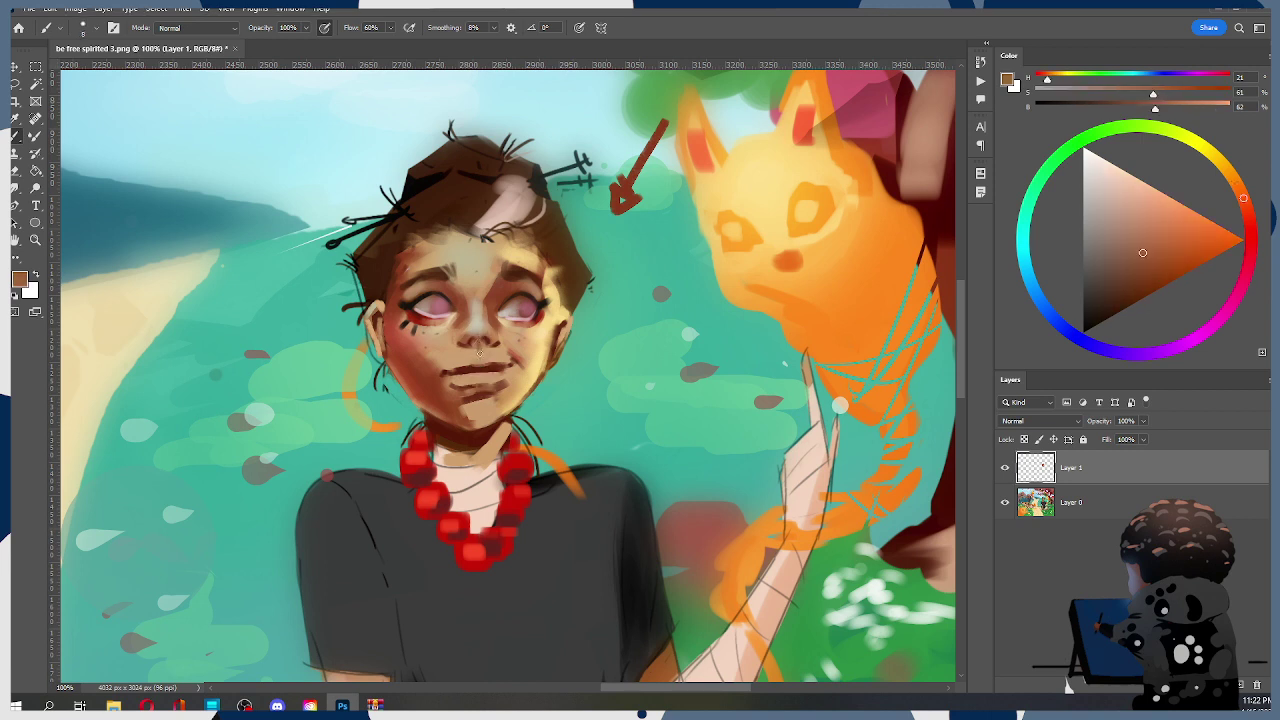
pyautogui.hotkey('ctrl', 'z')
pyautogui.keyDown('alt'); pyautogui.click(476, 343); pyautogui.keyUp('alt')
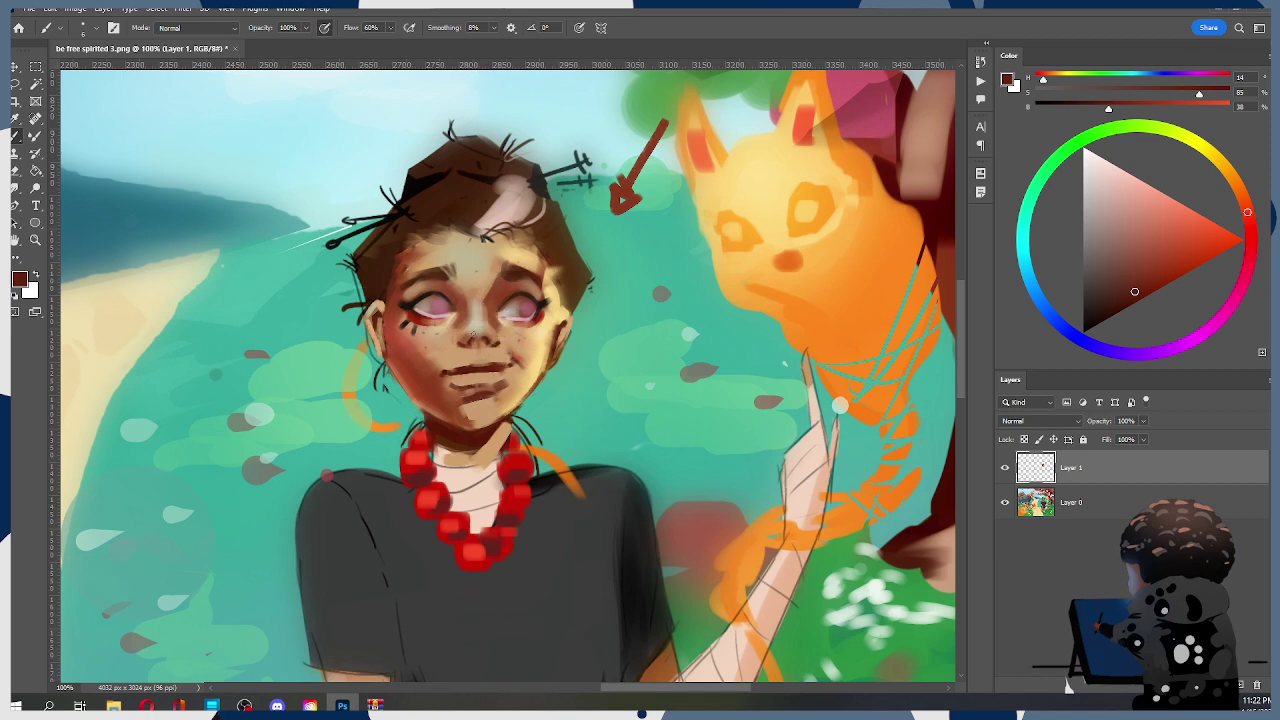
# Switch back to Round Brush 2.0 and touch up the nose with the light skin tone sampled beside it
pyautogui.rightClick(489, 332)
pyautogui.doubleClick(572, 380)
pyautogui.moveTo(511, 335); pyautogui.dragTo(552, 332)
pyautogui.press('alt')
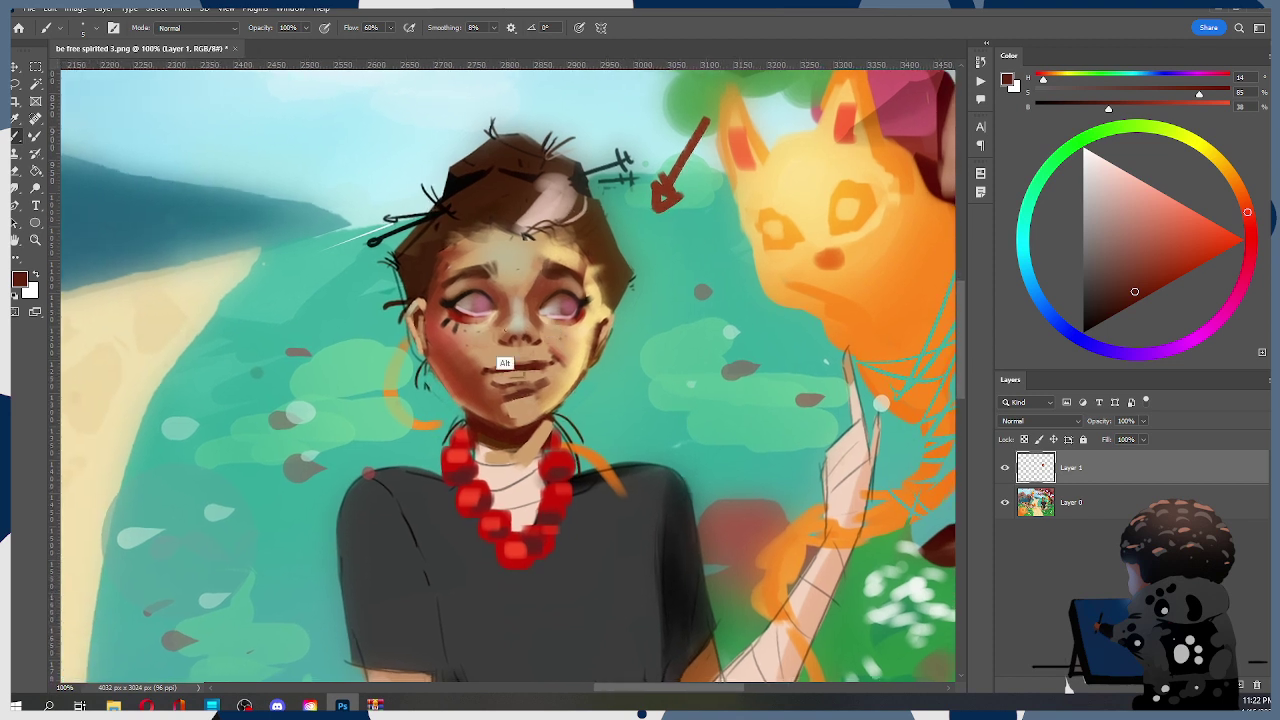
pyautogui.keyDown('alt'); pyautogui.click(494, 334); pyautogui.keyUp('alt')
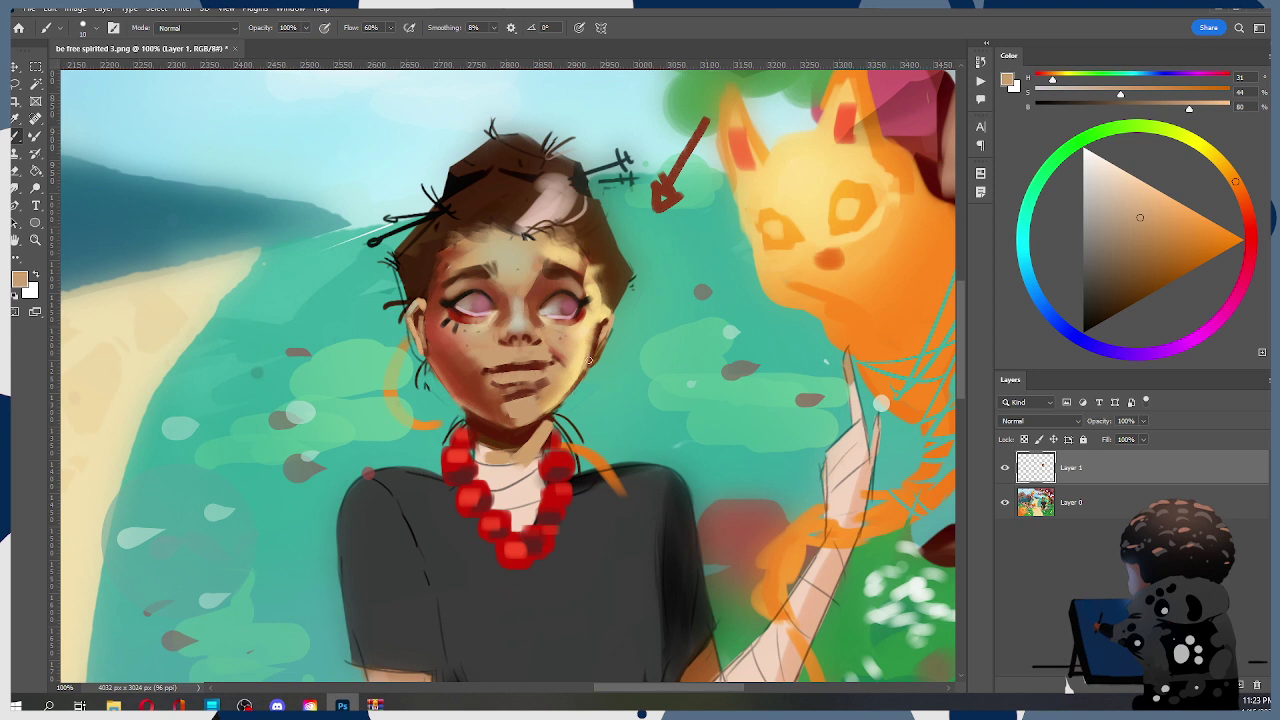
# Refine the nostrils and base of the nose with dark and mid-brown tones sampled from the nose area
pyautogui.press('alt')
pyautogui.keyDown('alt'); pyautogui.click(540, 343); pyautogui.keyUp('alt')
pyautogui.press('alt')
pyautogui.keyDown('alt'); pyautogui.click(522, 340); pyautogui.keyUp('alt')
pyautogui.keyDown('alt'); pyautogui.click(518, 340); pyautogui.keyUp('alt')
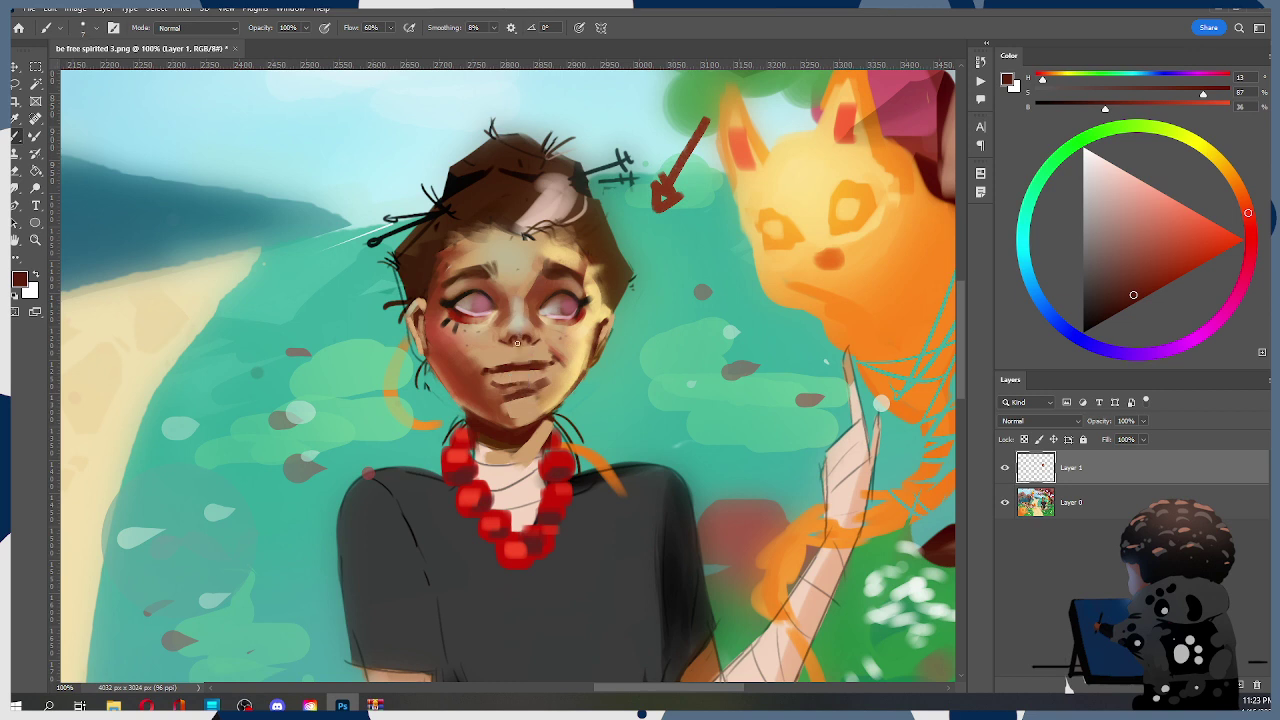
pyautogui.press('alt')
pyautogui.keyDown('alt'); pyautogui.click(521, 333); pyautogui.keyUp('alt')
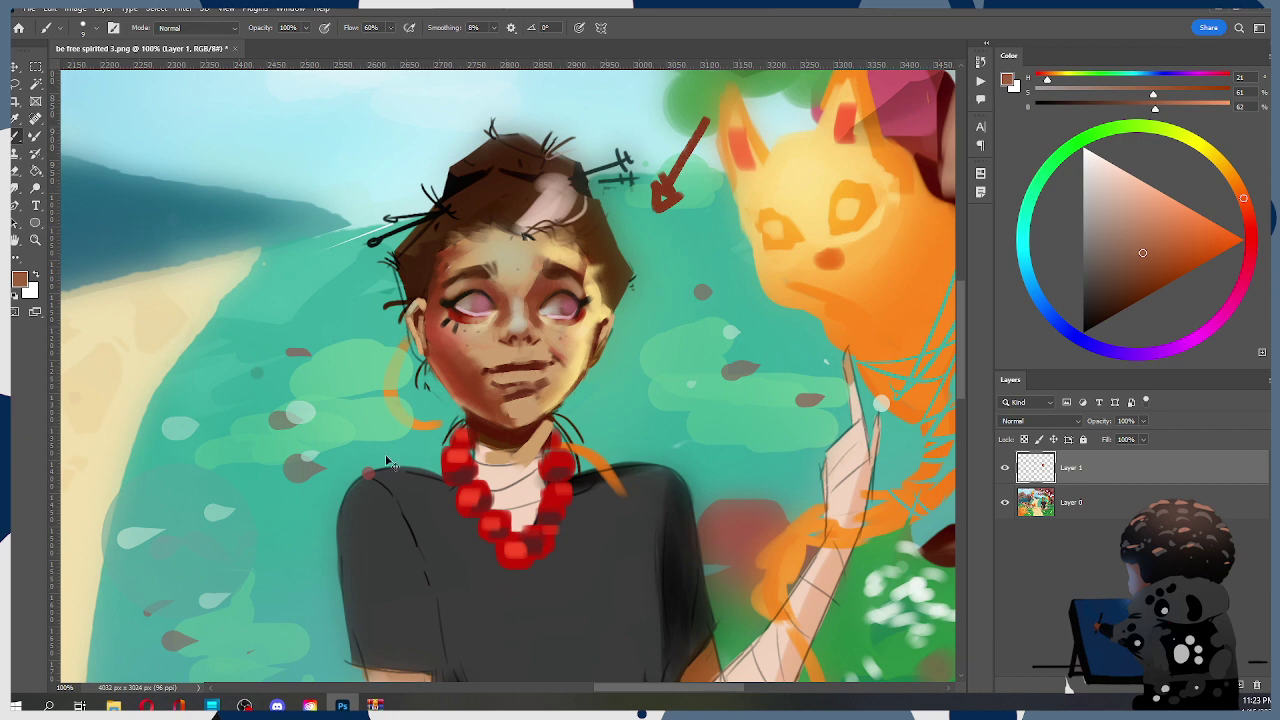
# Examine the painted face and its nose, eyes and lips from close up and from farther away
pyautogui.press('z')
pyautogui.keyDown('alt'); pyautogui.click(552, 258); pyautogui.keyUp('alt')
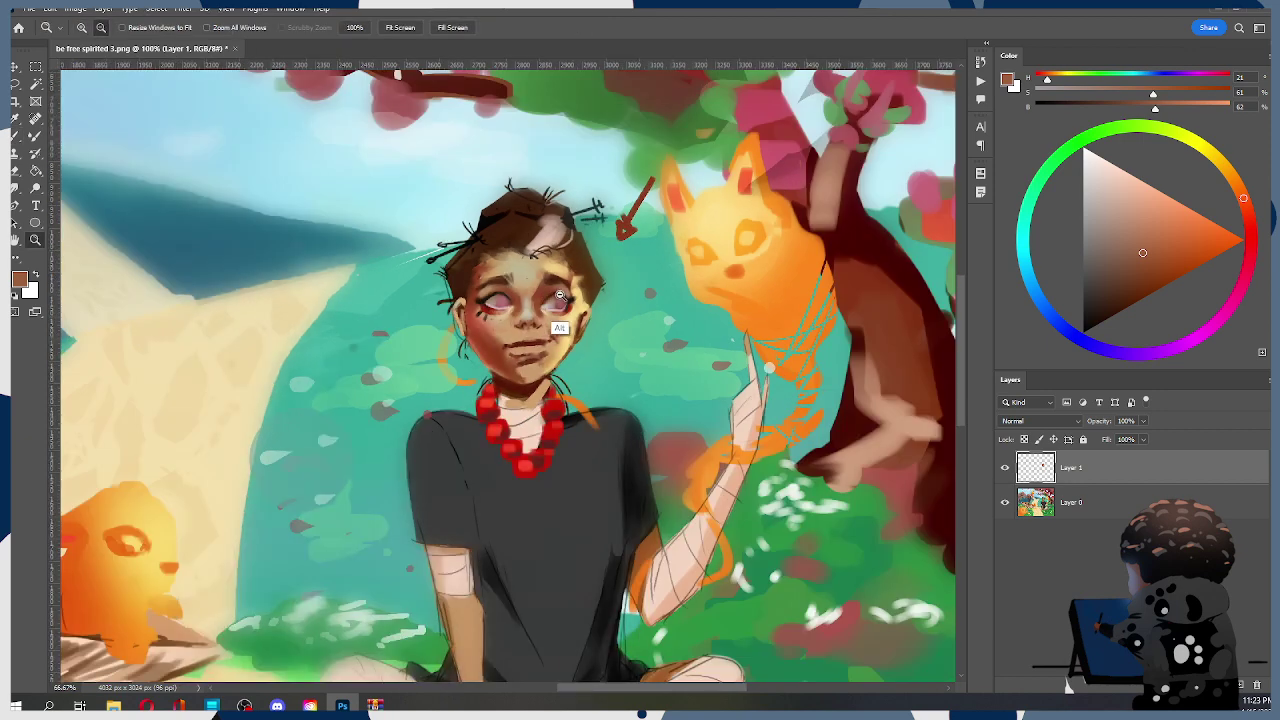
pyautogui.keyDown('alt'); pyautogui.click(570, 340); pyautogui.keyUp('alt')
pyautogui.keyDown('alt'); pyautogui.click(560, 294); pyautogui.keyUp('alt')
pyautogui.click(558, 295)
pyautogui.click(558, 295)
pyautogui.click(558, 295)
pyautogui.click(556, 297)
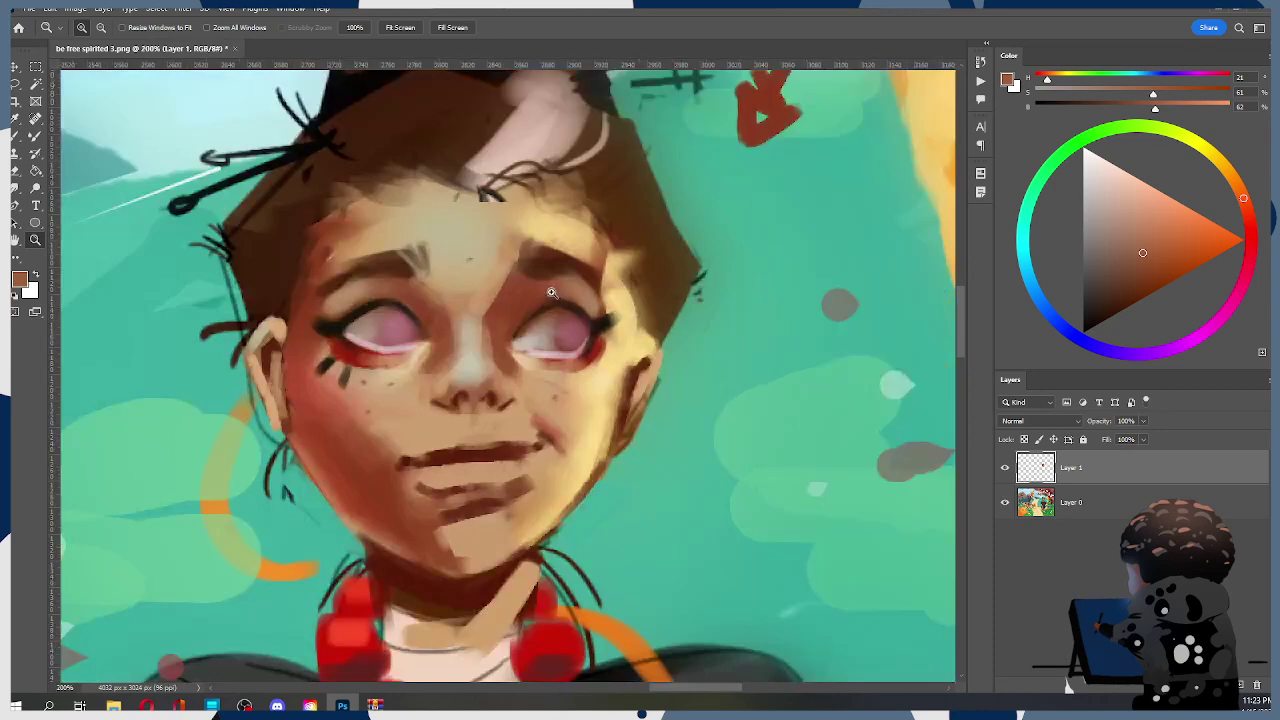
pyautogui.keyDown('alt'); pyautogui.click(499, 336); pyautogui.keyUp('alt')
pyautogui.keyDown('alt'); pyautogui.click(499, 336); pyautogui.keyUp('alt')
pyautogui.keyDown('alt'); pyautogui.click(499, 336); pyautogui.keyUp('alt')
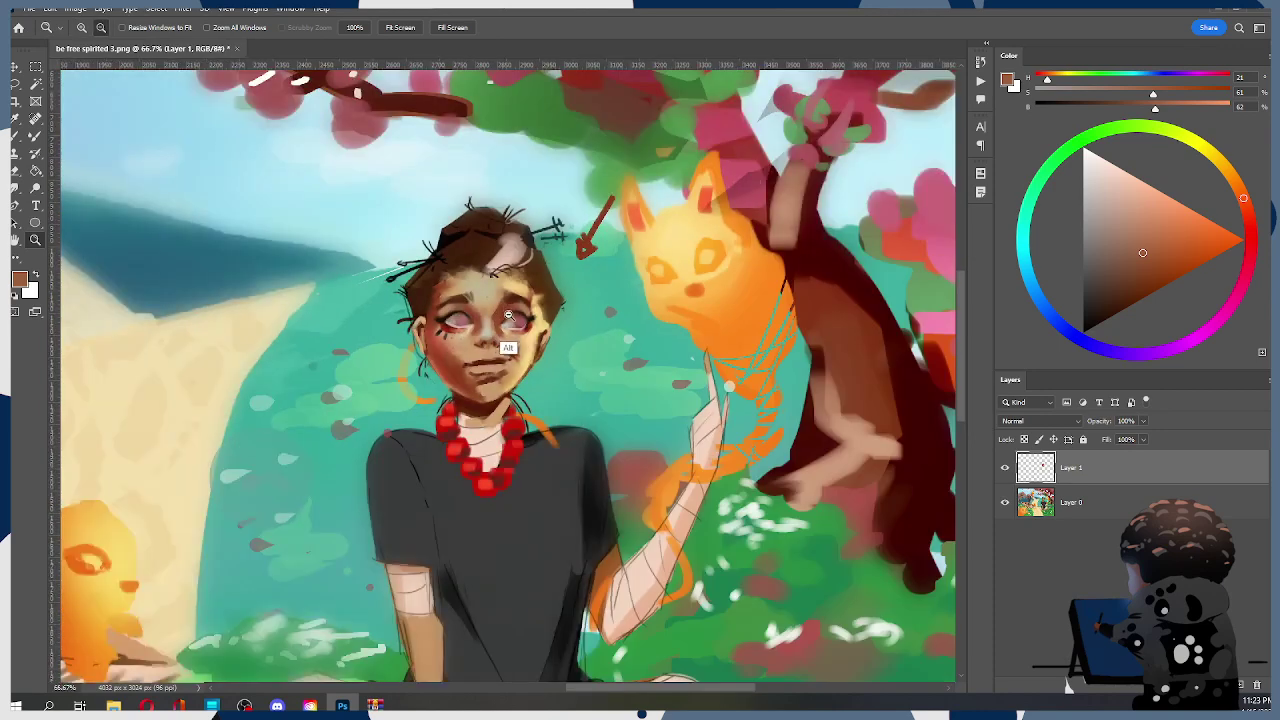
# Touch up and blend the face with tan and reddish-brown tones sampled from it, letting pen pressure control the brush opacity
pyautogui.press('b')
pyautogui.keyDown('alt'); pyautogui.click(472, 372); pyautogui.keyUp('alt')
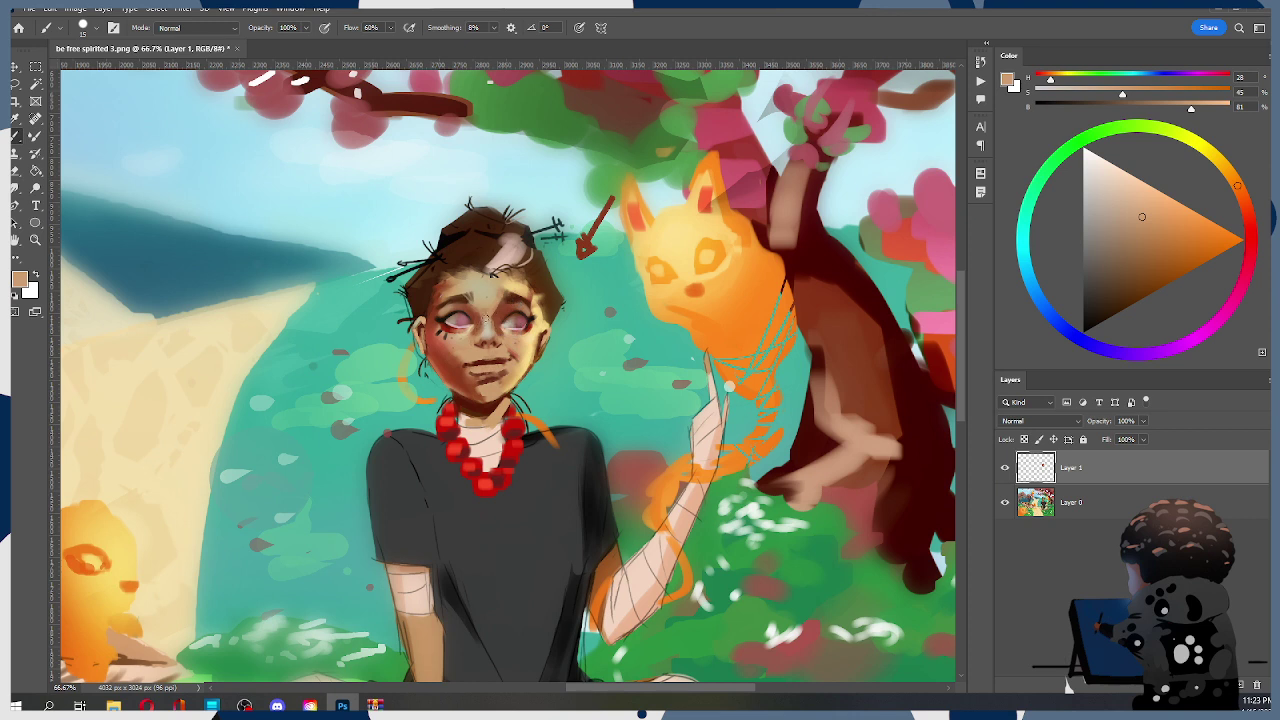
pyautogui.keyDown('alt'); pyautogui.click(478, 324); pyautogui.keyUp('alt')
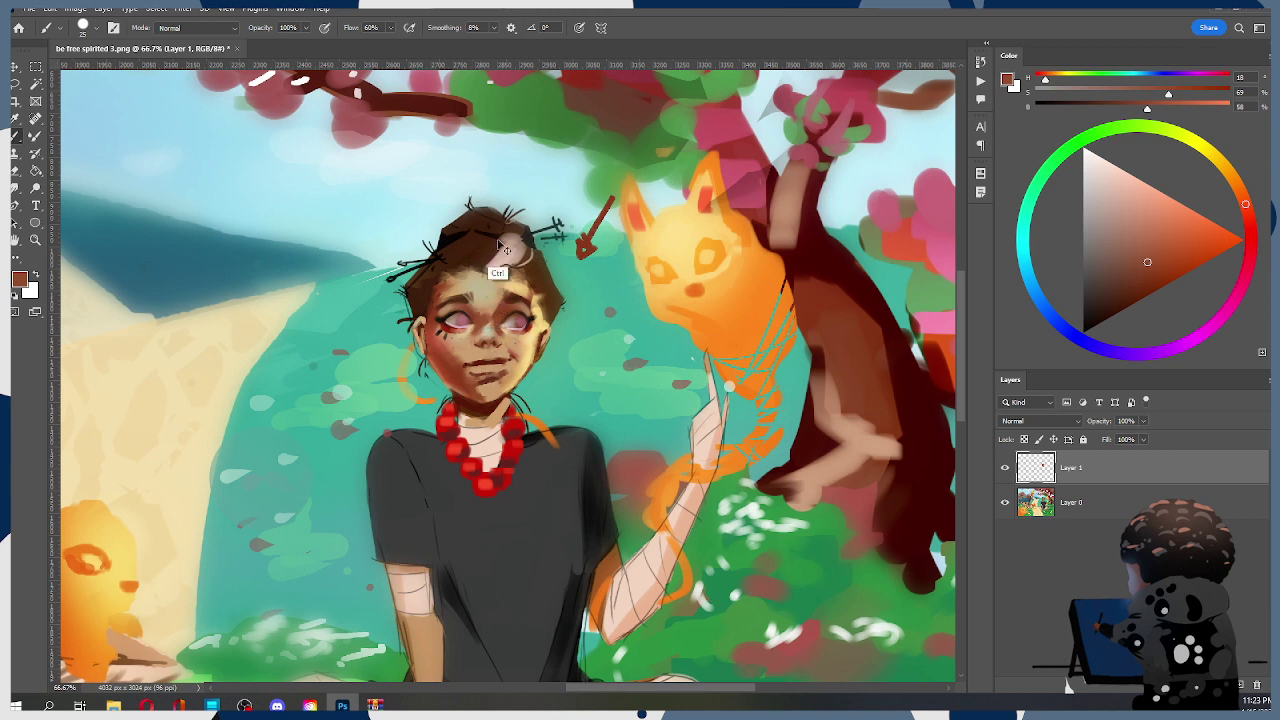
pyautogui.click(325, 28)
pyautogui.press('r')
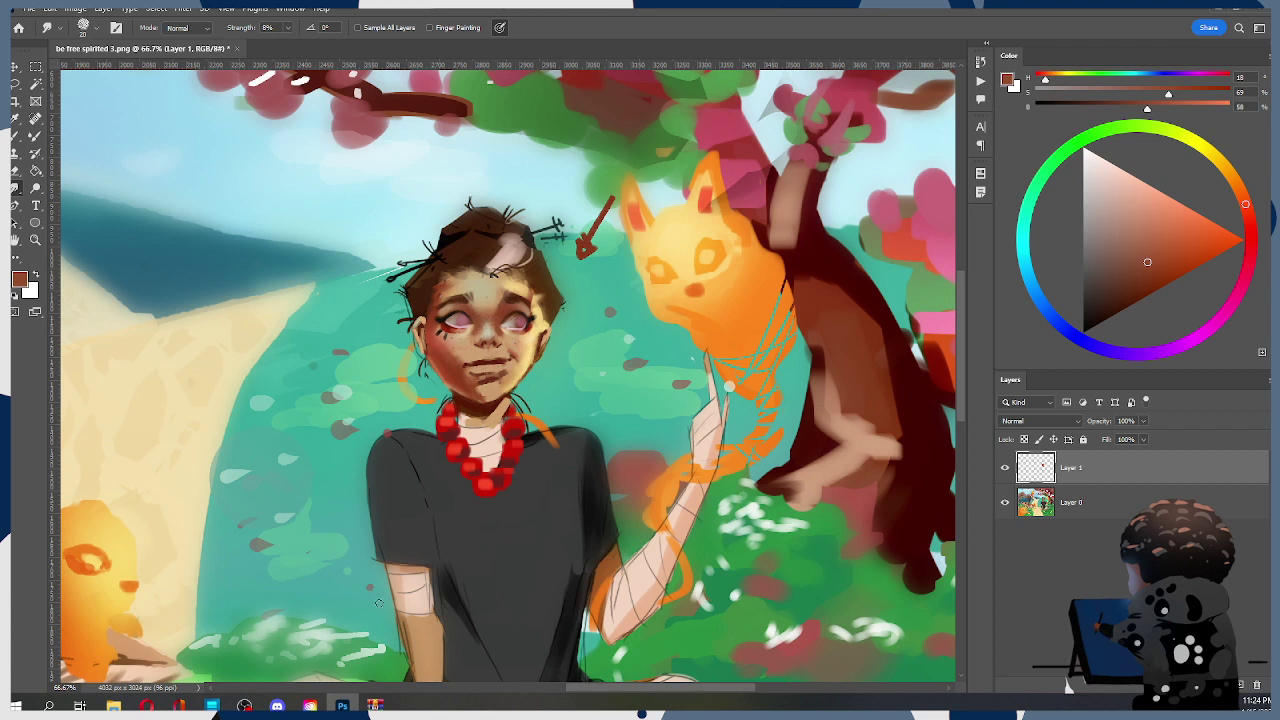
# Switch the painting brush to the air brush 2.0 preset
pyautogui.press('b')
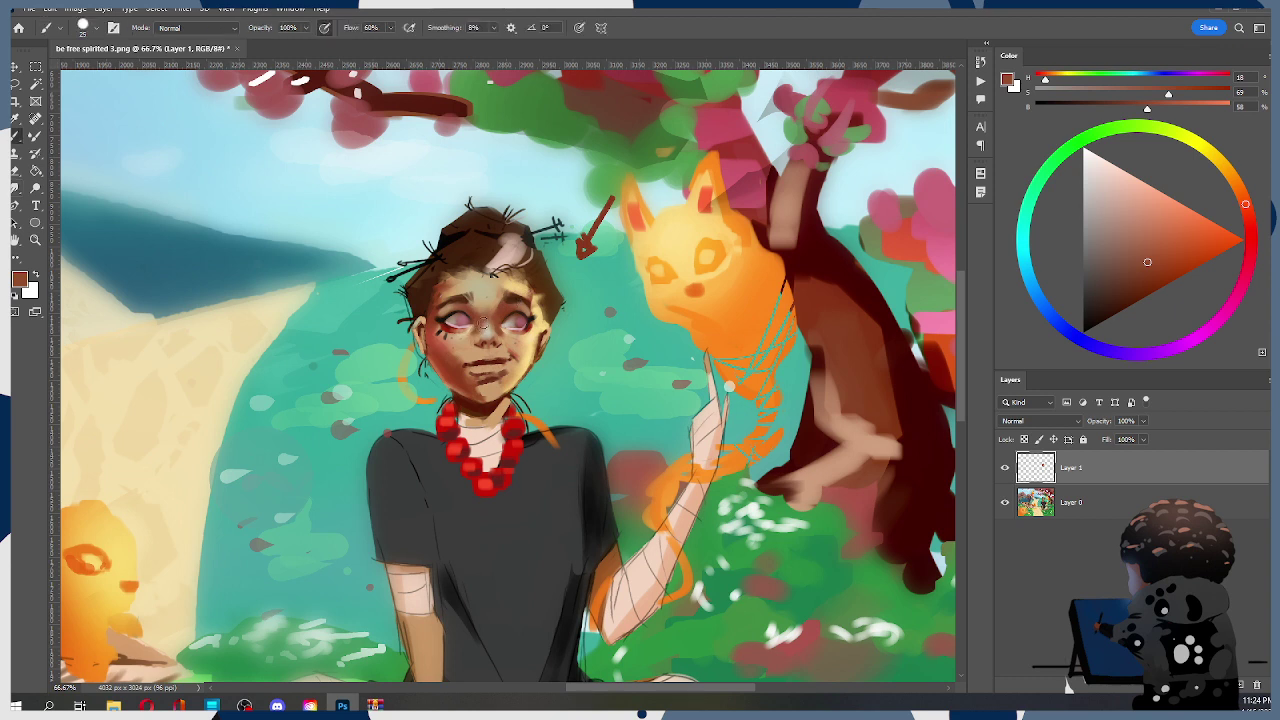
pyautogui.rightClick(506, 275)
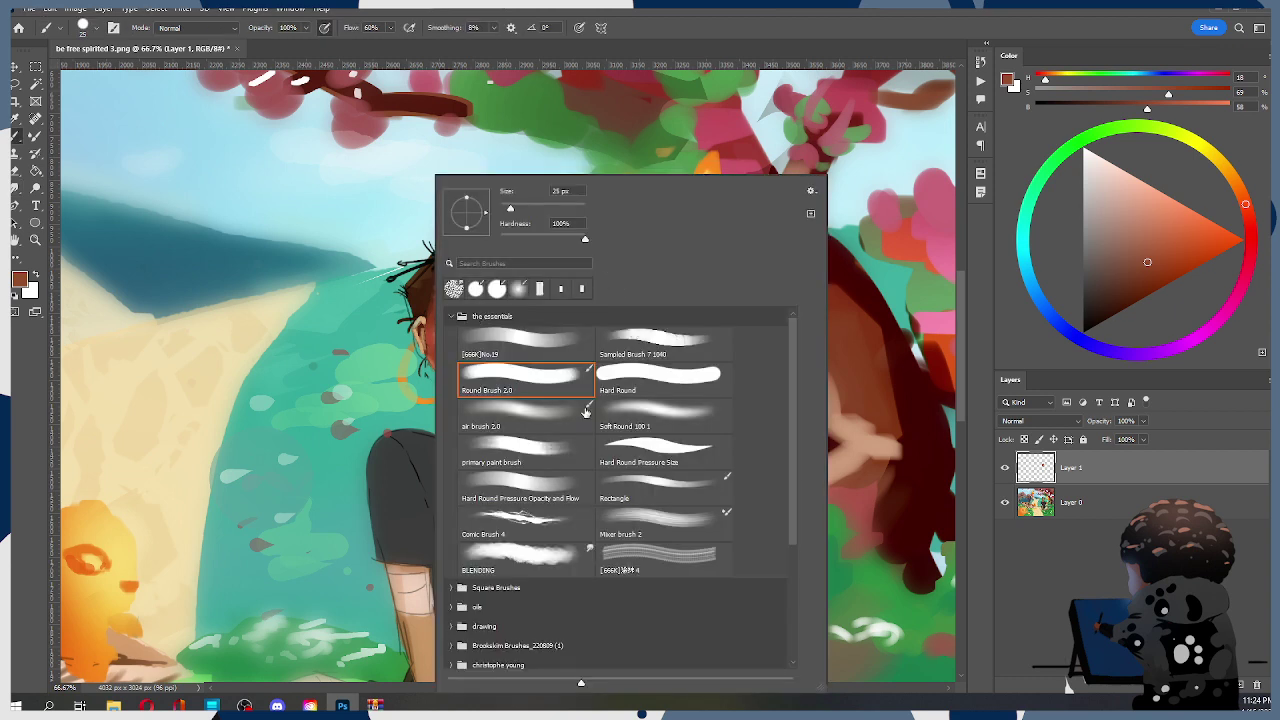
pyautogui.click(526, 411)
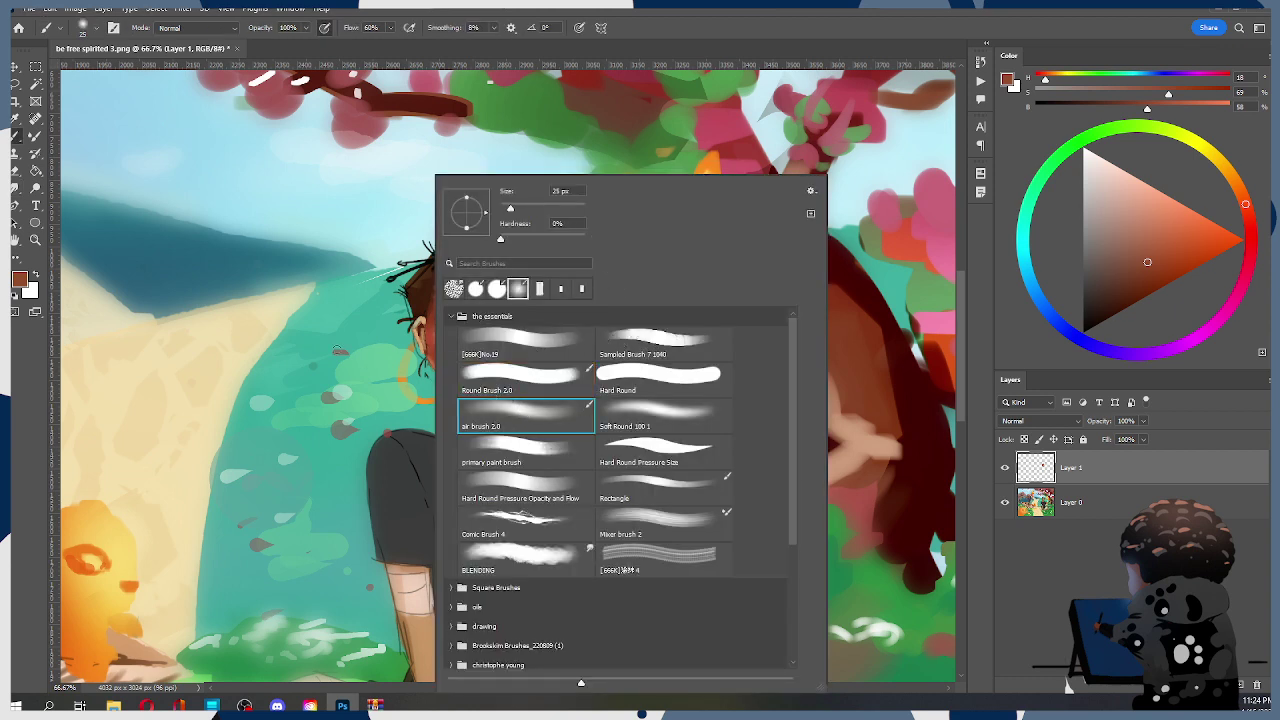
pyautogui.click(243, 327)
# Try a pale cyan glow on the shaded cheek with an enlarged airbrush
pyautogui.click(1023, 248)
pyautogui.click(1129, 177)
pyautogui.press(']')
pyautogui.press(']')
pyautogui.press(']')
pyautogui.moveTo(446, 346); pyautogui.dragTo(474, 348)
pyautogui.hotkey('ctrl', 'z')
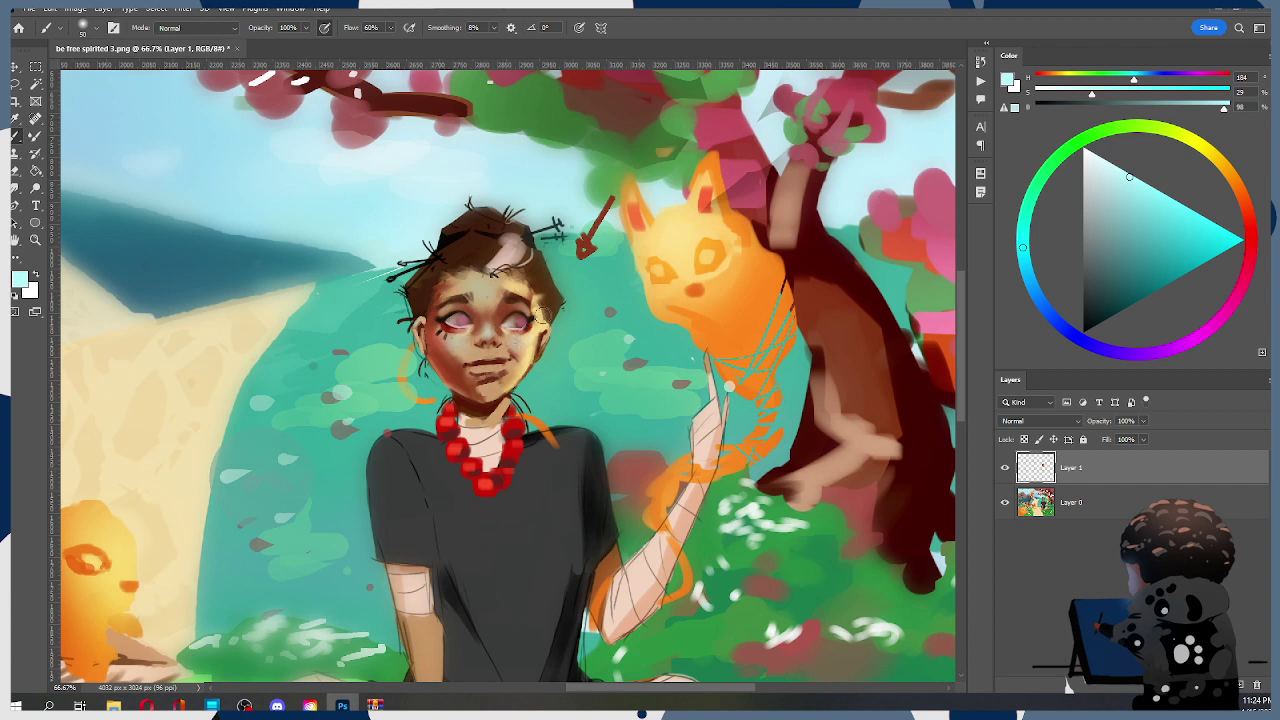
pyautogui.hotkey('ctrl', 'z')
# Airbrush the face with a 35 px brush in bright red at 73% saturation and 97% brightness
pyautogui.click(1252, 240)
pyautogui.click(1251, 226)
pyautogui.moveTo(1206, 220); pyautogui.dragTo(1197, 218)
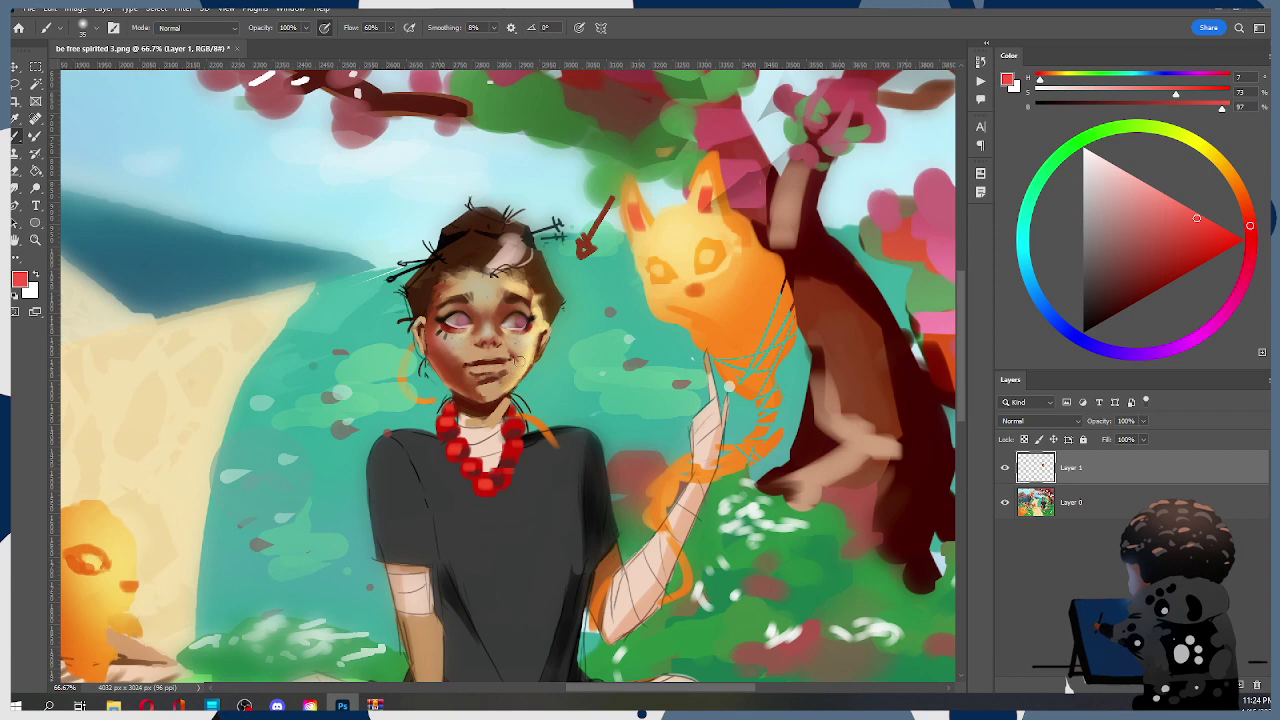
# Paint the sunlit side of the chin with Sampled Brush 7 in an orange-tan skin tone sampled near the mouth
pyautogui.rightClick(510, 340)
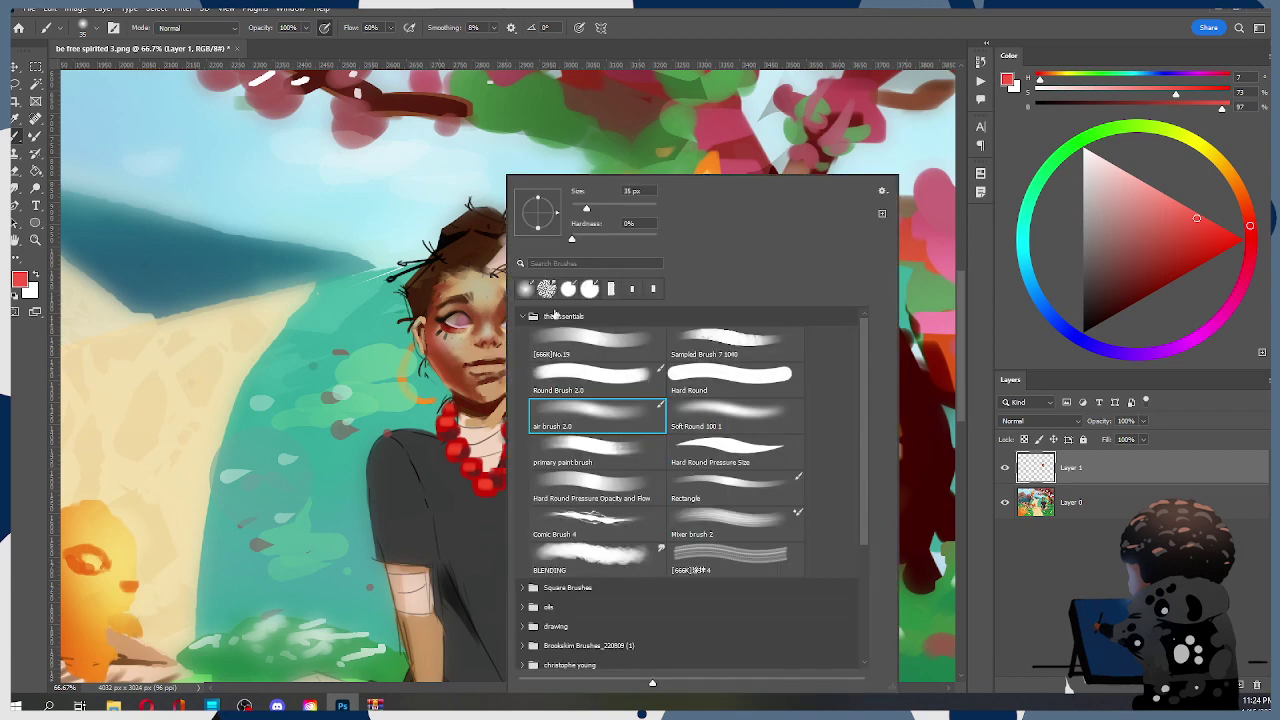
pyautogui.doubleClick(705, 336)
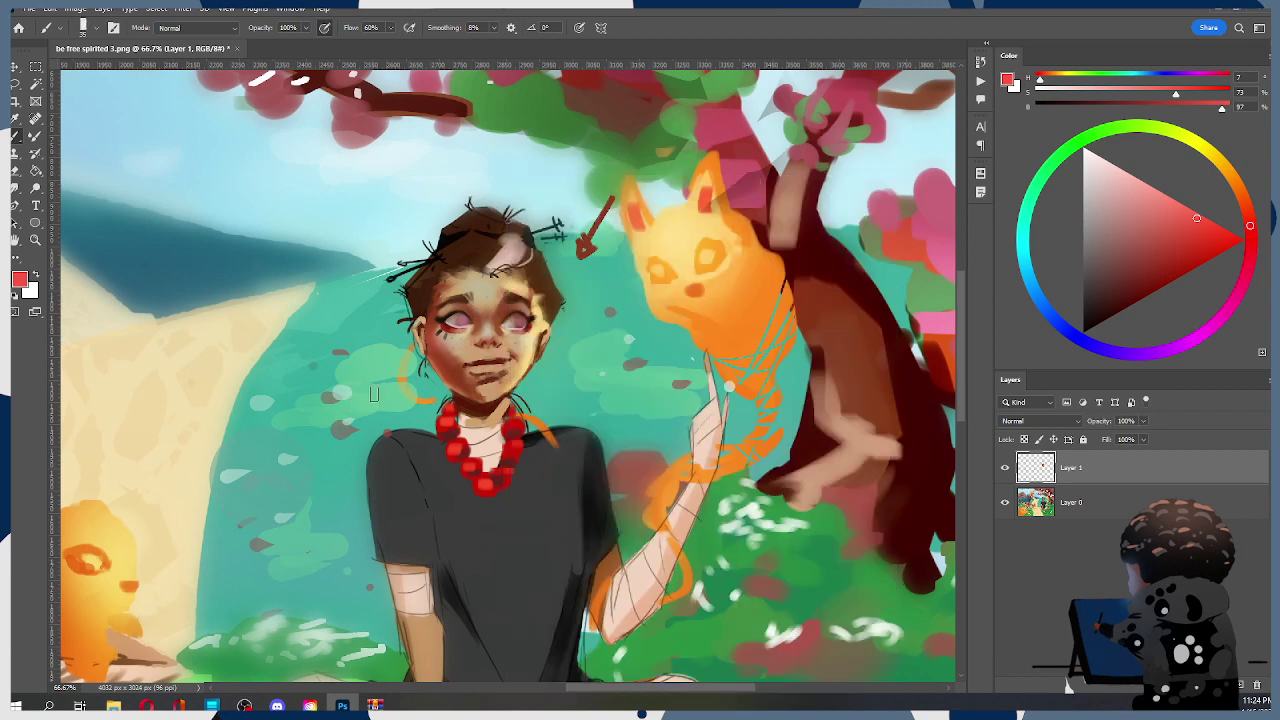
pyautogui.keyDown('alt'); pyautogui.click(505, 376); pyautogui.keyUp('alt')
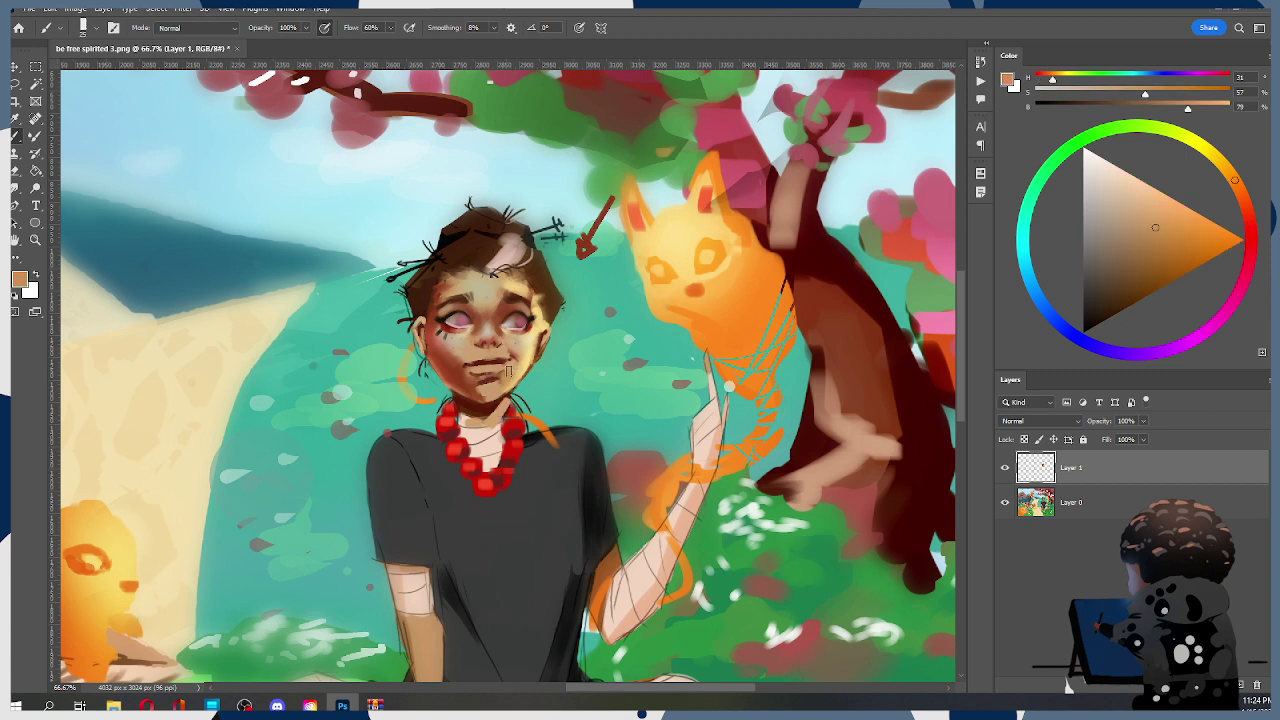
pyautogui.moveTo(530, 376); pyautogui.dragTo(514, 384)
# Shade the lips and the corner of the mouth with mid-brown and dark reddish-brown tones sampled from the mouth
pyautogui.keyDown('alt'); pyautogui.click(482, 374); pyautogui.keyUp('alt')
pyautogui.keyDown('alt'); pyautogui.click(484, 373); pyautogui.keyUp('alt')
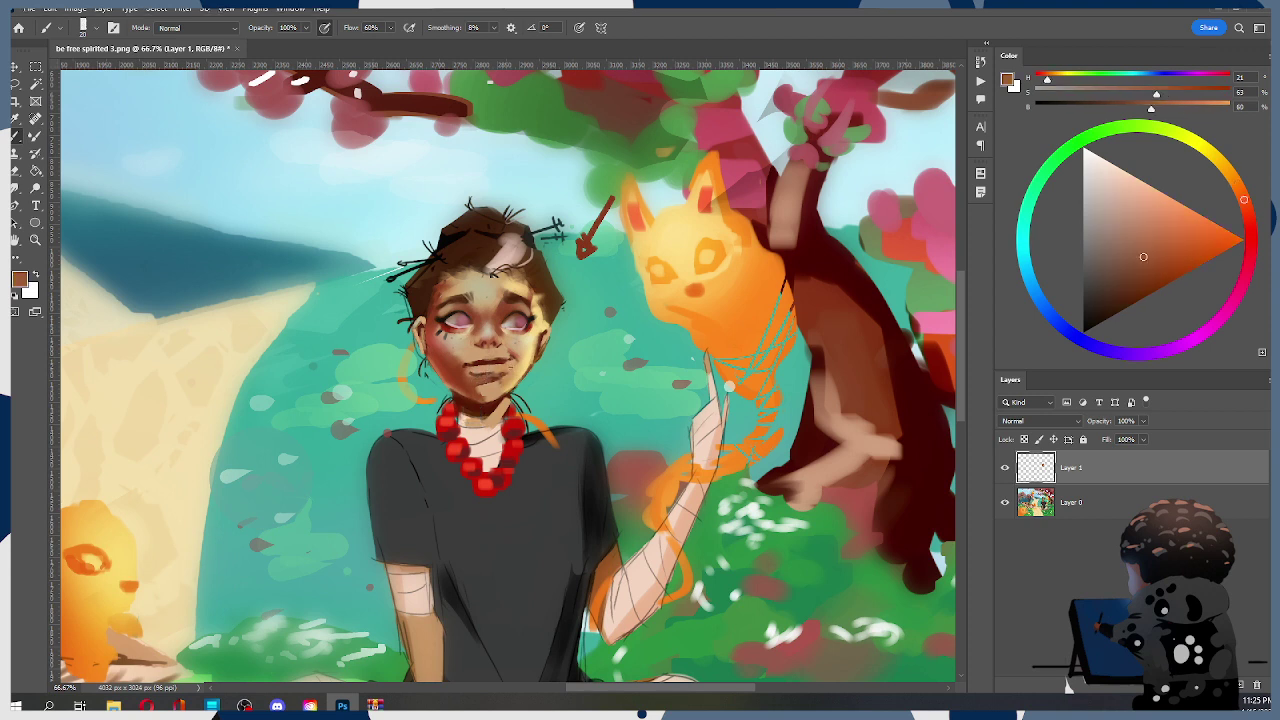
pyautogui.keyDown('alt'); pyautogui.click(487, 371); pyautogui.keyUp('alt')
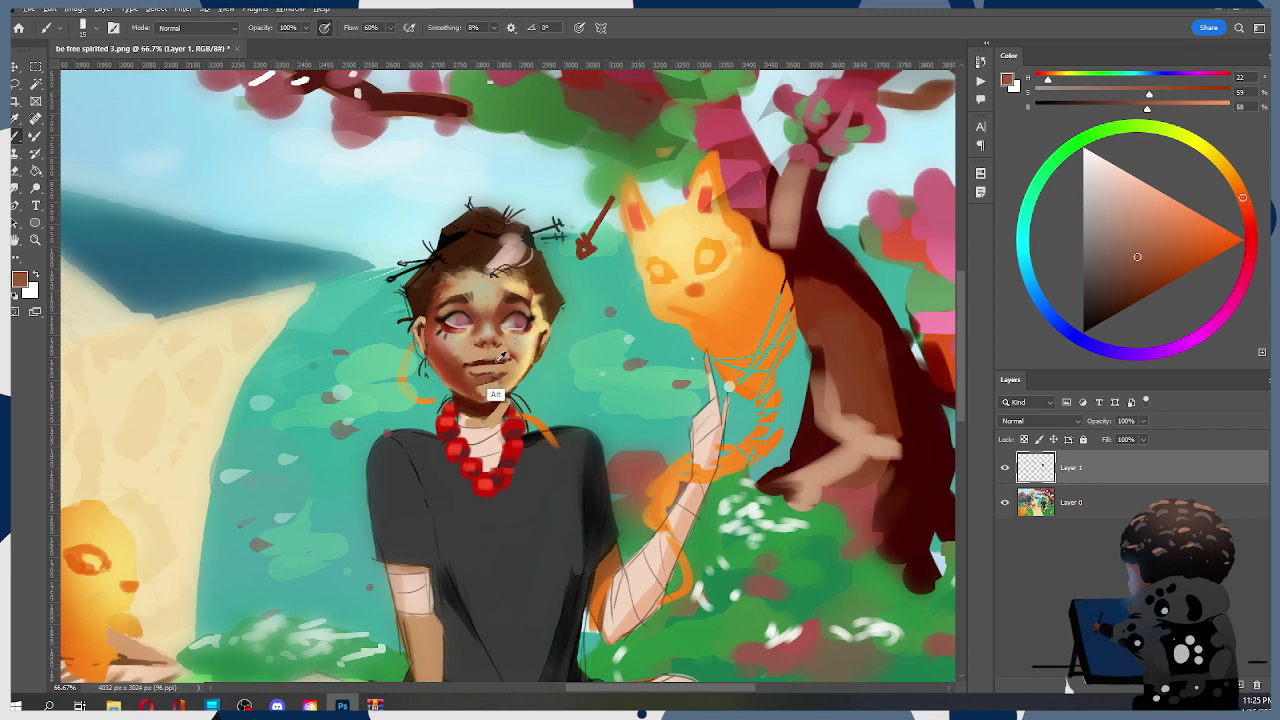
pyautogui.keyDown('alt'); pyautogui.click(483, 371); pyautogui.keyUp('alt')
pyautogui.press(']')
pyautogui.press('[')
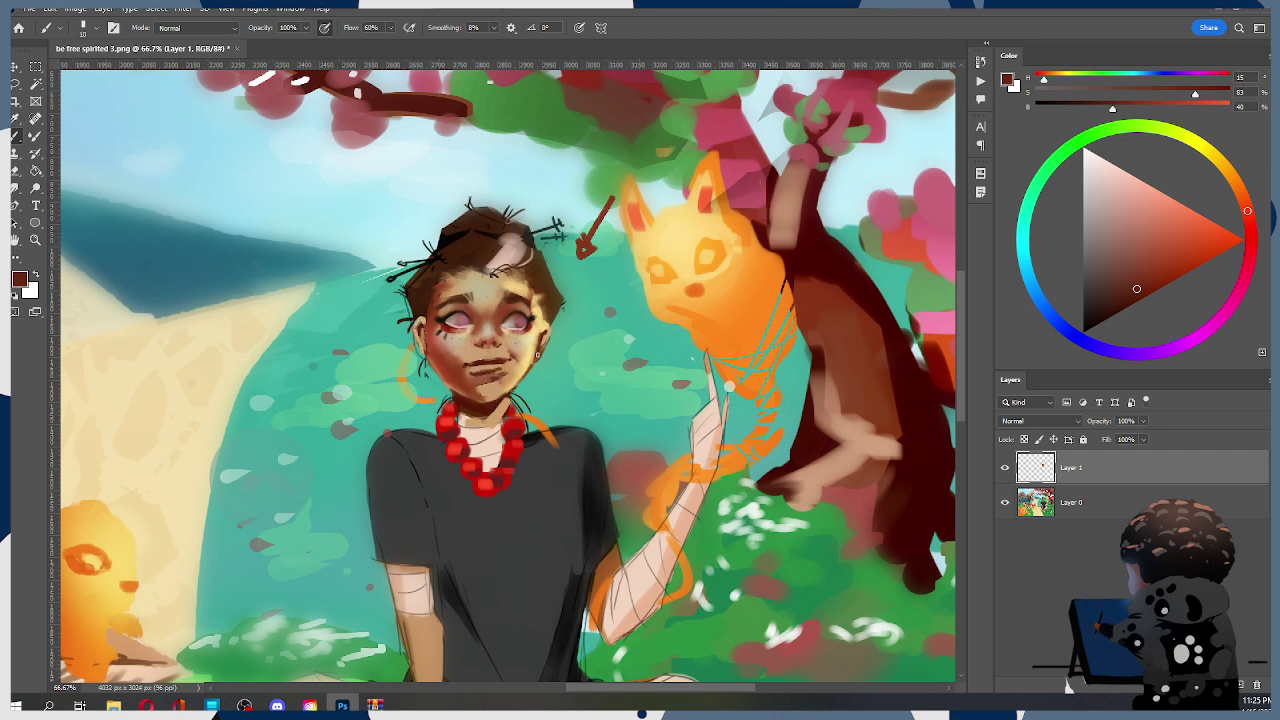
pyautogui.click(513, 369)
# Clean up the lower lip and chin with brown and tan tones sampled around them
pyautogui.keyDown('alt'); pyautogui.click(494, 375); pyautogui.keyUp('alt')
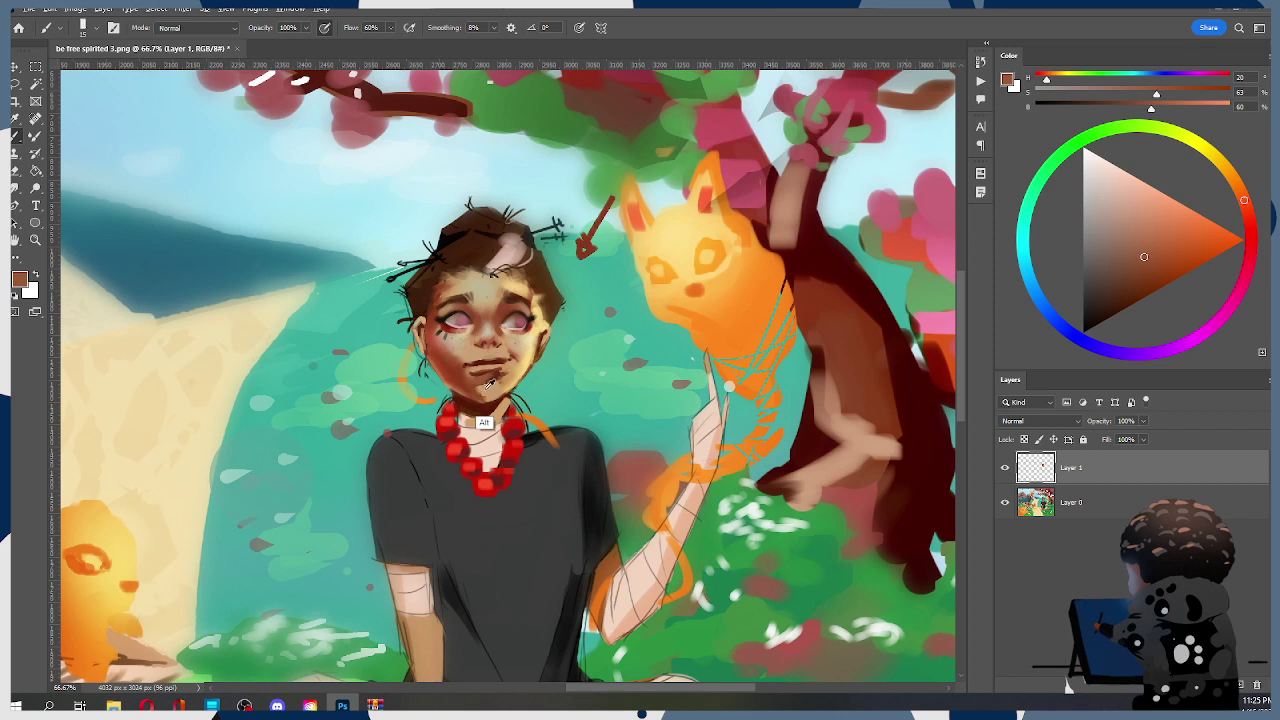
pyautogui.keyDown('alt'); pyautogui.click(490, 382); pyautogui.keyUp('alt')
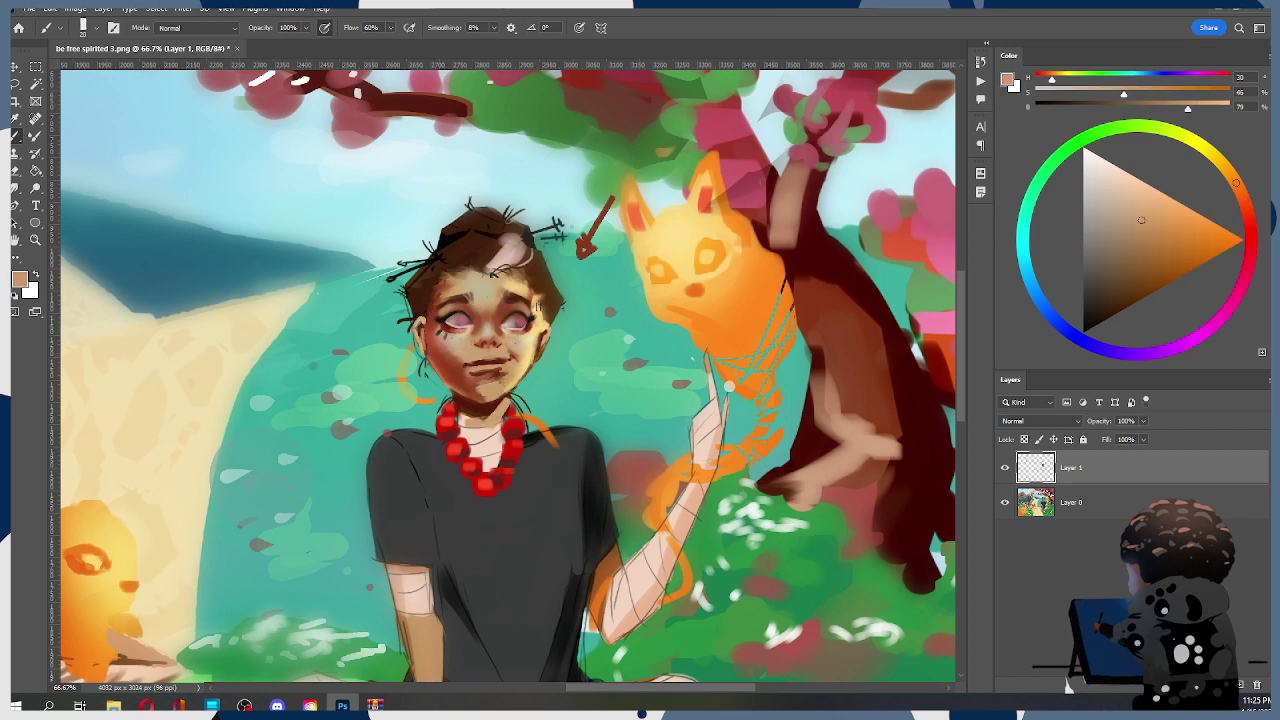
pyautogui.keyDown('alt'); pyautogui.click(505, 413); pyautogui.keyUp('alt')
# Airbrush the face with air brush 2.0 in pale cyan, hue 191°, saturation 31%, brightness 97%
pyautogui.rightClick(477, 362)
pyautogui.click(561, 341)
pyautogui.click(574, 415)
pyautogui.click(242, 358)
pyautogui.click(1038, 258)
pyautogui.click(1143, 194)
pyautogui.click(1161, 206)
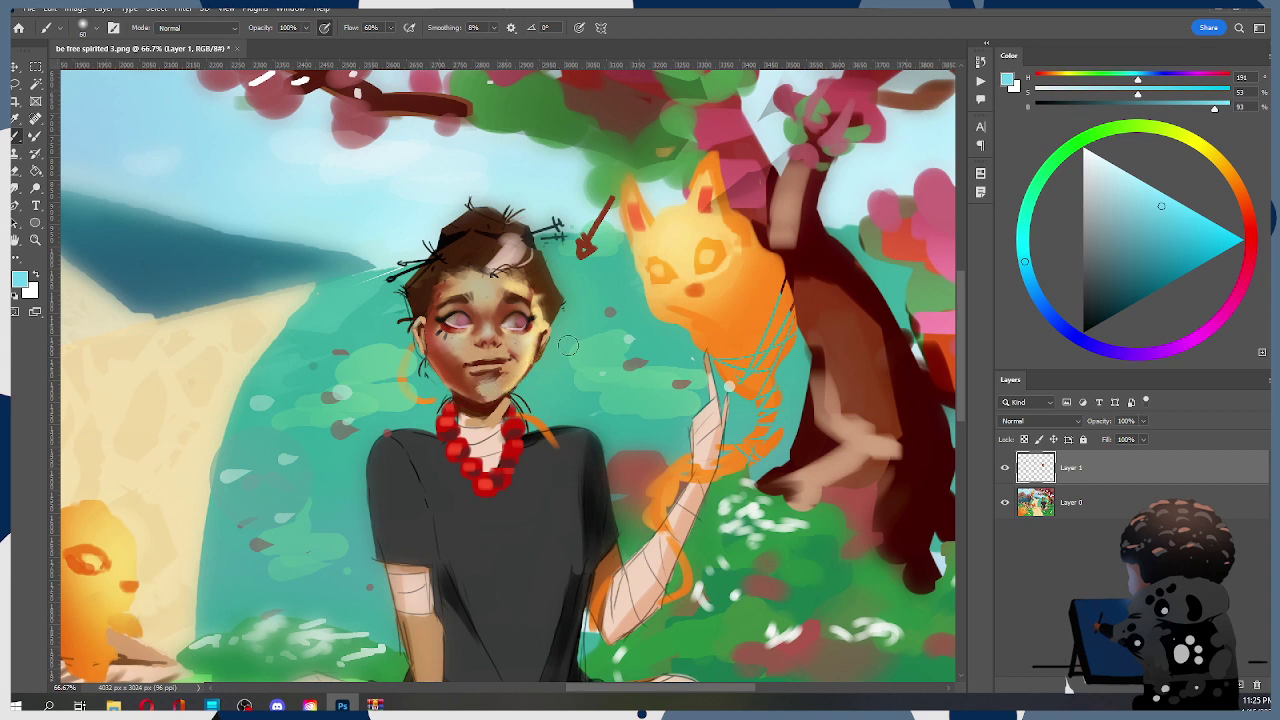
pyautogui.click(1130, 180)
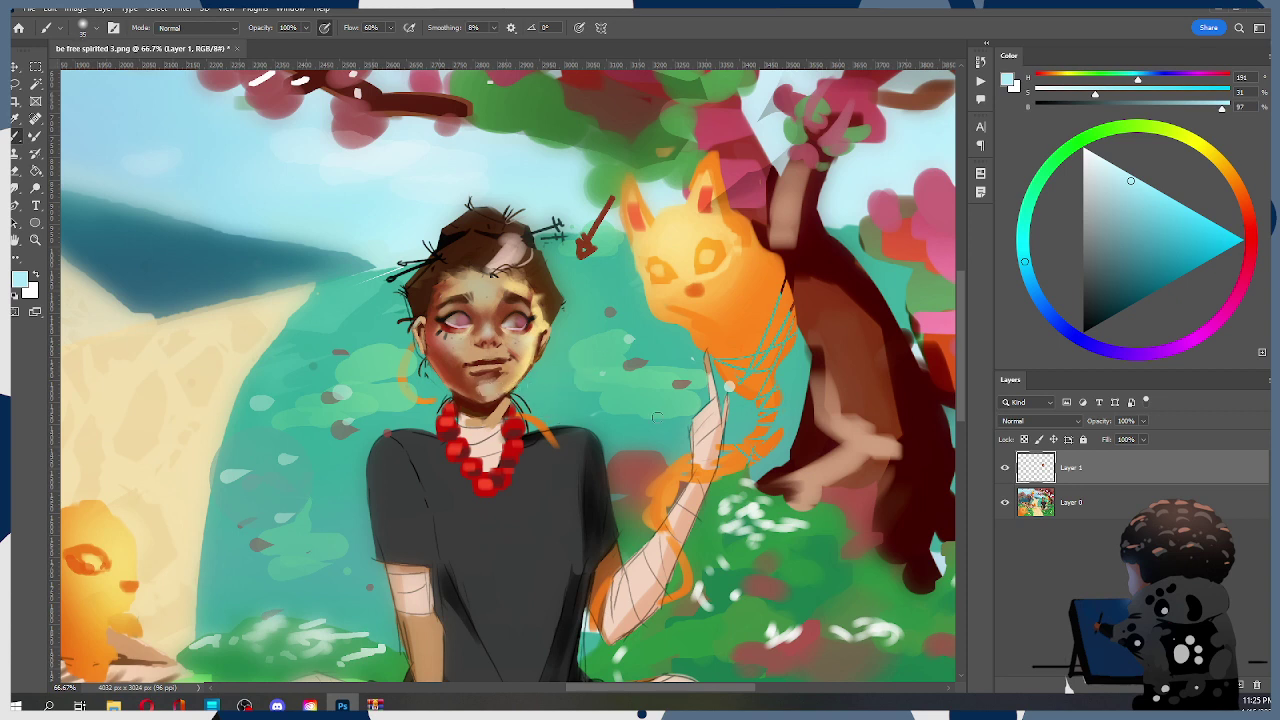
# Add a pale cyan glow beside the ear on the sunlit side of the face with an enlarged airbrush
pyautogui.moveTo(487, 336)
pyautogui.mouseDown()
pyautogui.moveTo(517, 262)
pyautogui.moveTo(512, 288)
pyautogui.mouseUp()
pyautogui.press(']')
pyautogui.press(']')
pyautogui.press(']')
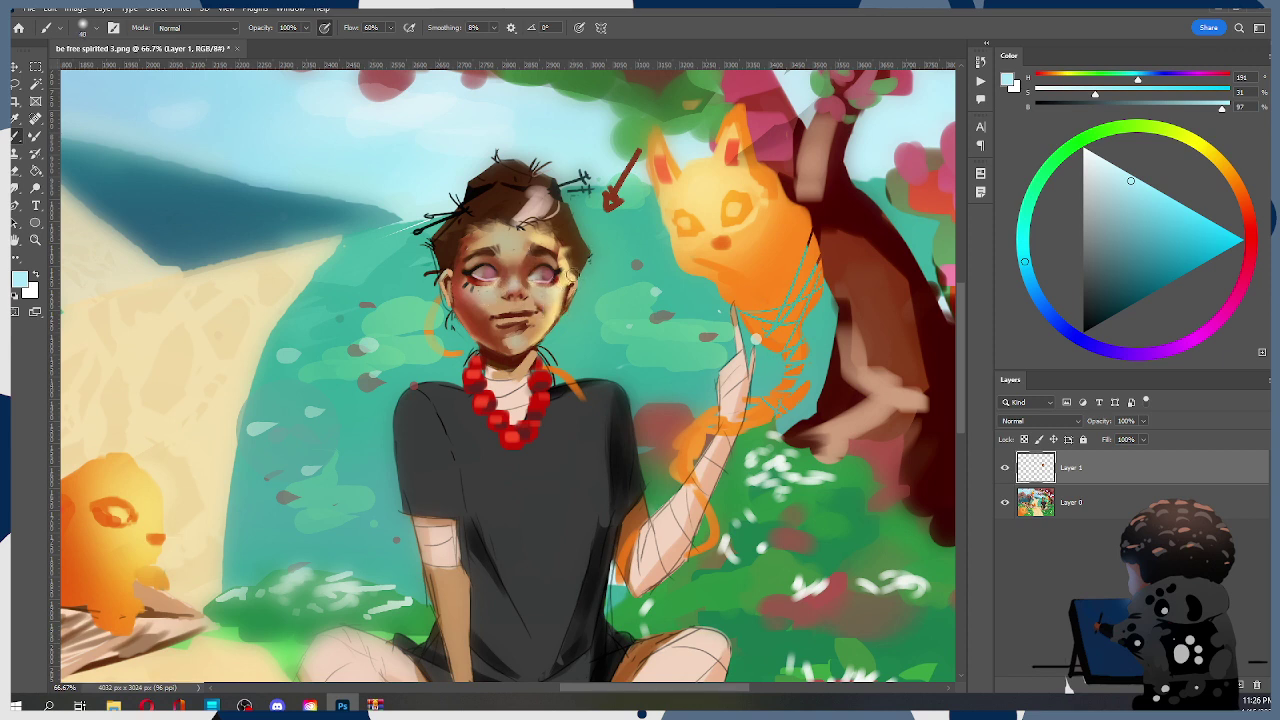
pyautogui.moveTo(576, 281); pyautogui.dragTo(566, 275)
# Try a broad pale cyan airbrush stroke across the shaded cheek
pyautogui.press(']')
pyautogui.press(']')
pyautogui.press(']')
pyautogui.press(']')
pyautogui.press(']')
pyautogui.moveTo(466, 301)
pyautogui.mouseDown()
pyautogui.moveTo(490, 336)
pyautogui.moveTo(479, 323)
pyautogui.mouseUp()
pyautogui.hotkey('ctrl', 'z')
pyautogui.press('[')
pyautogui.press('[')
# Examine how the face reads within the whole figure and scene
pyautogui.press('z')
pyautogui.keyDown('alt'); pyautogui.click(517, 314); pyautogui.keyUp('alt')
pyautogui.keyDown('alt'); pyautogui.click(530, 311); pyautogui.keyUp('alt')
pyautogui.keyDown('alt'); pyautogui.click(546, 308); pyautogui.keyUp('alt')
pyautogui.keyDown('alt'); pyautogui.click(546, 280); pyautogui.keyUp('alt')
pyautogui.click(537, 278)
pyautogui.click(537, 278)
pyautogui.moveTo(537, 278)
pyautogui.mouseDown()
pyautogui.moveTo(480, 307)
pyautogui.moveTo(512, 320)
pyautogui.moveTo(483, 337)
pyautogui.moveTo(523, 346)
pyautogui.mouseUp()
pyautogui.click(512, 320)
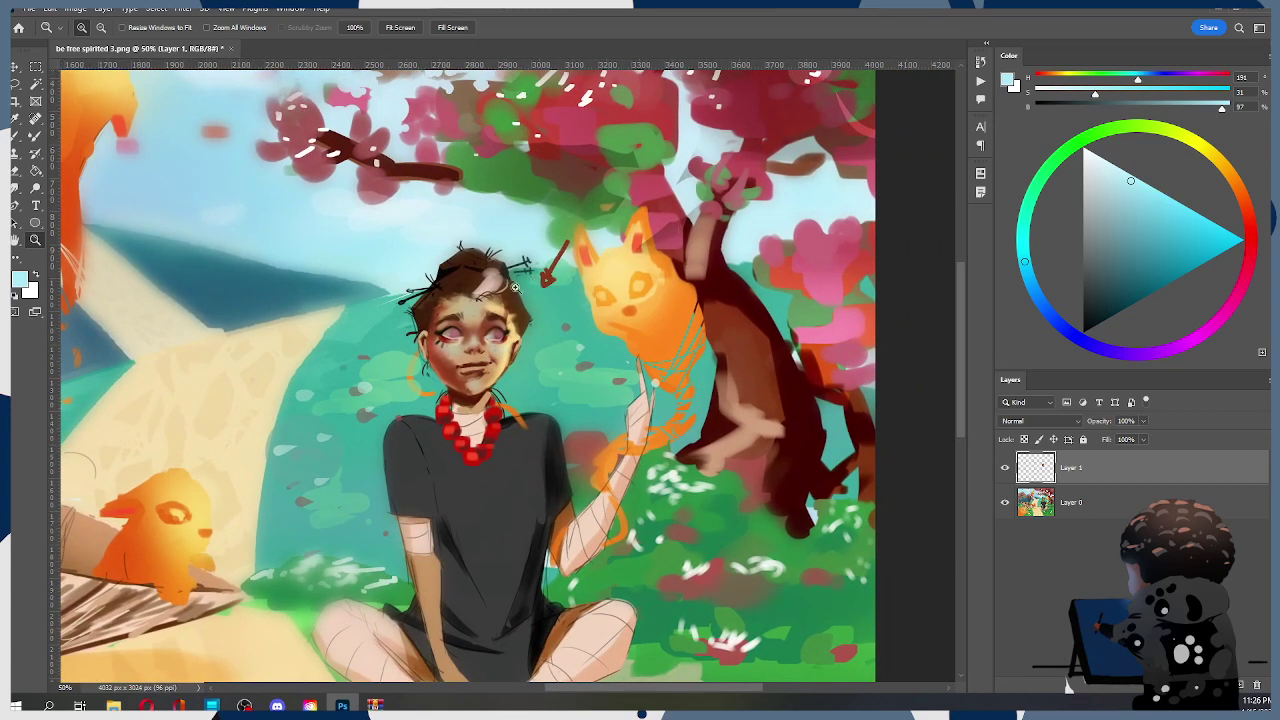
pyautogui.press('b')
pyautogui.press('z')
pyautogui.click(483, 372)
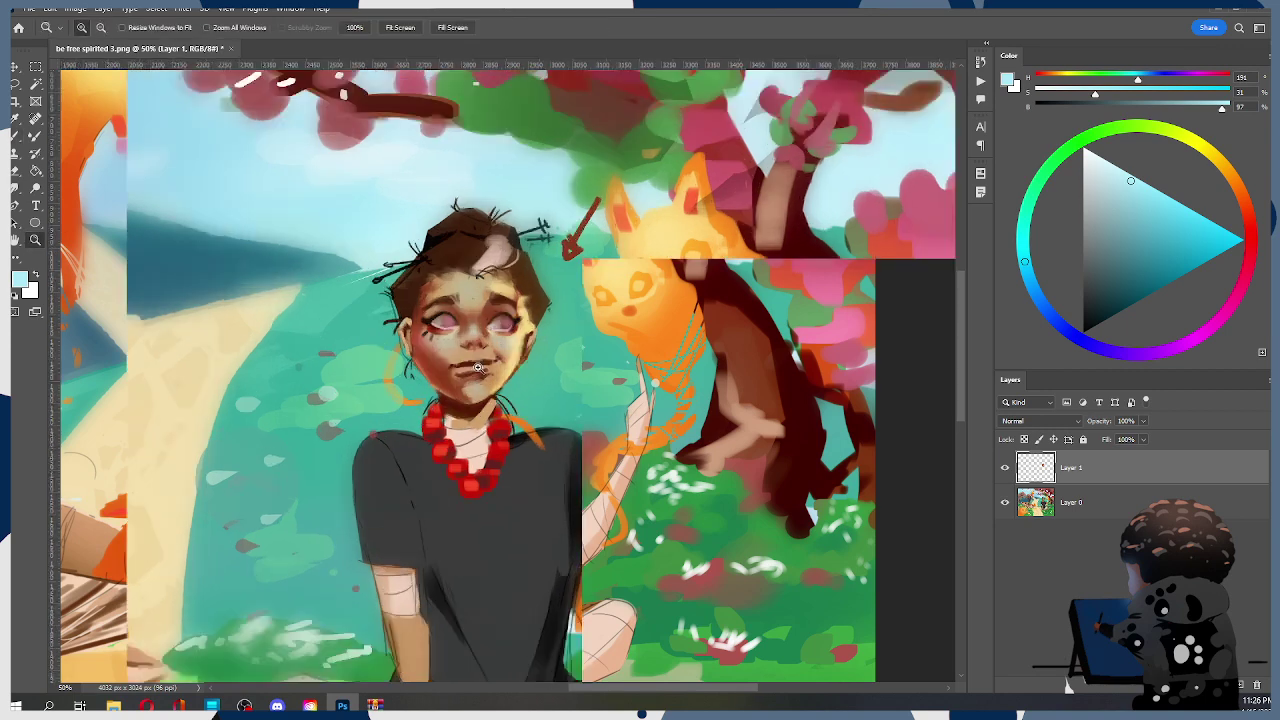
# Set up Sampled Brush 7 at 10 px with the tan skin tone sampled beside the mouth
pyautogui.press('b')
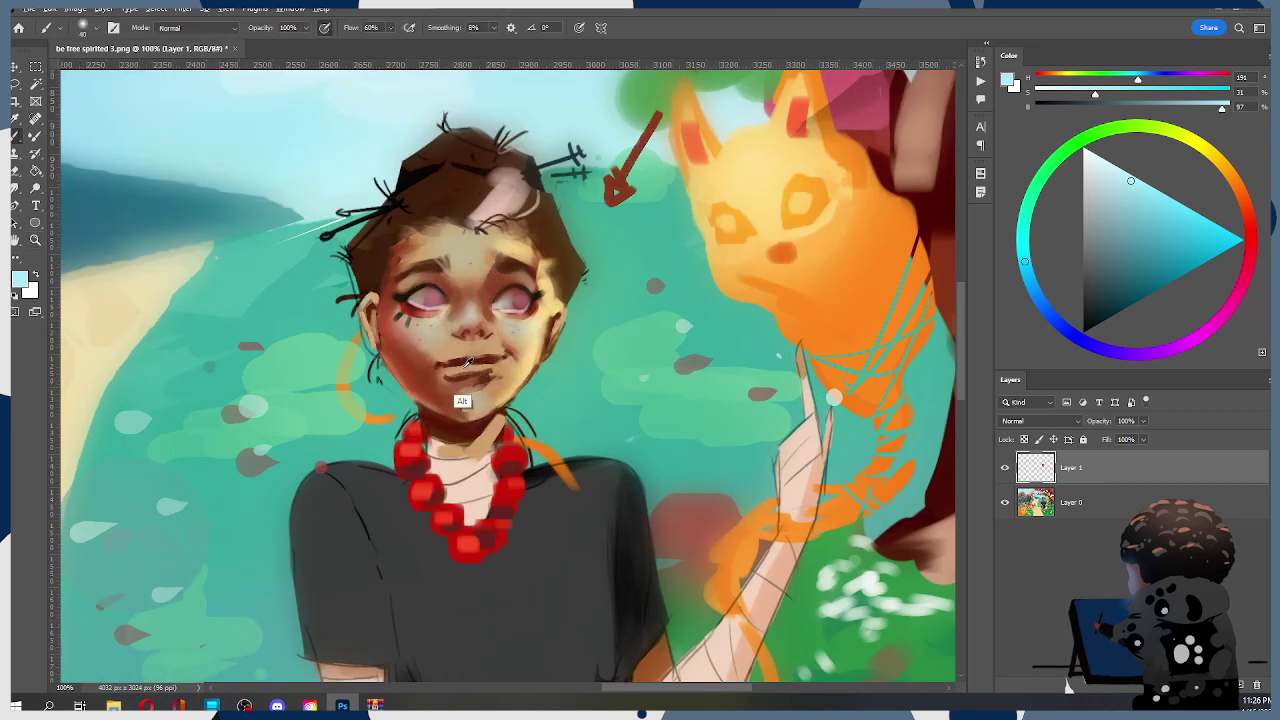
pyautogui.keyDown('alt'); pyautogui.click(462, 402); pyautogui.keyUp('alt')
pyautogui.rightClick(472, 400)
pyautogui.press('Escape')
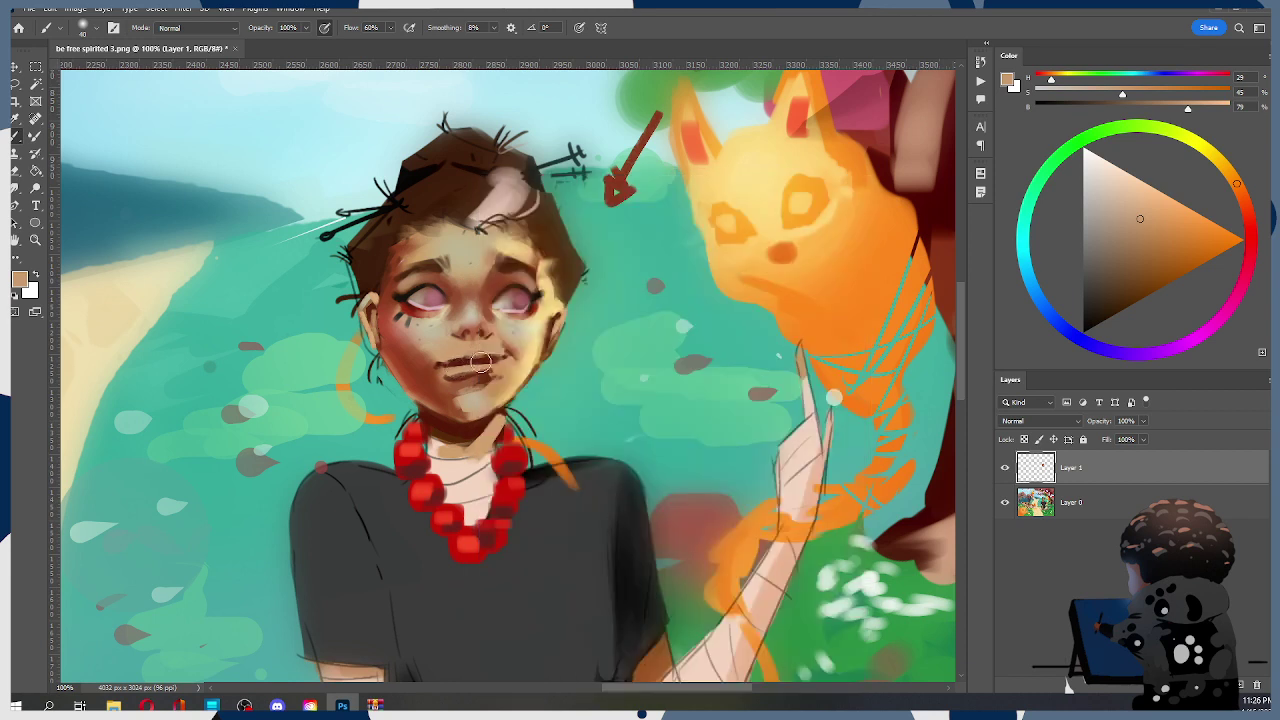
pyautogui.press('[')
pyautogui.press('[')
pyautogui.press('[')
pyautogui.press('[')
pyautogui.rightClick(495, 388)
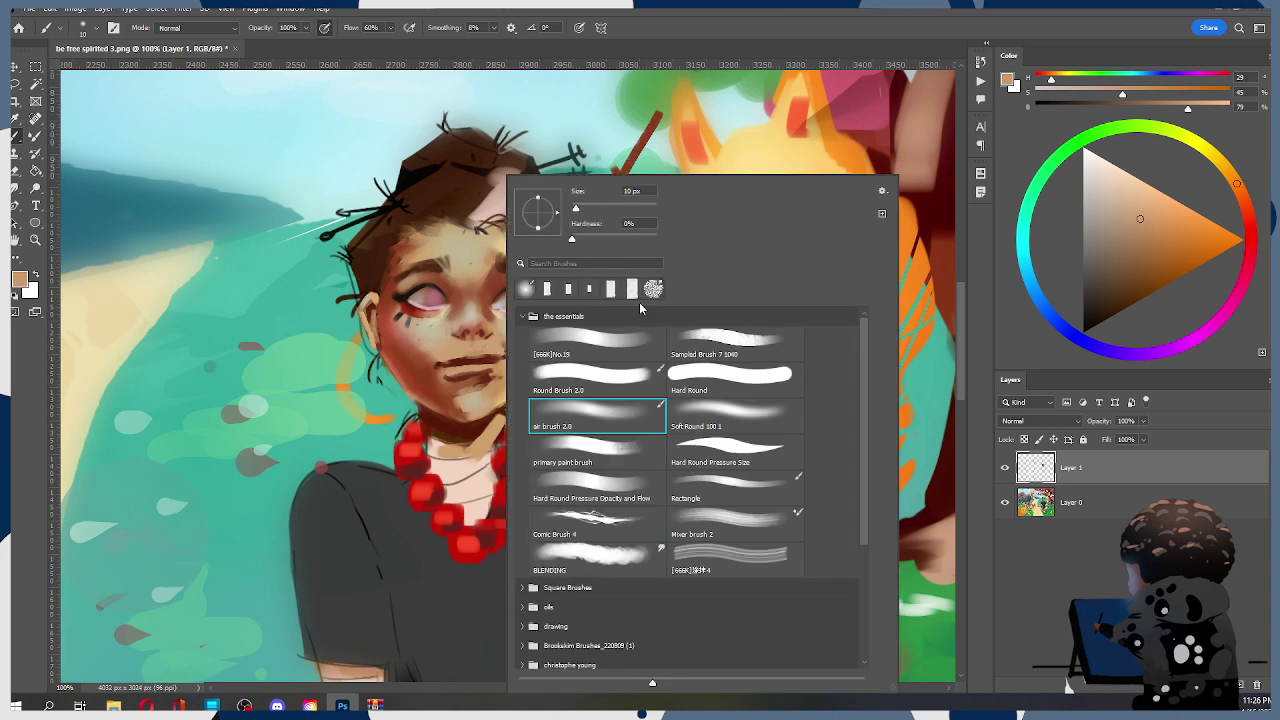
pyautogui.click(723, 337)
pyautogui.press('Escape')
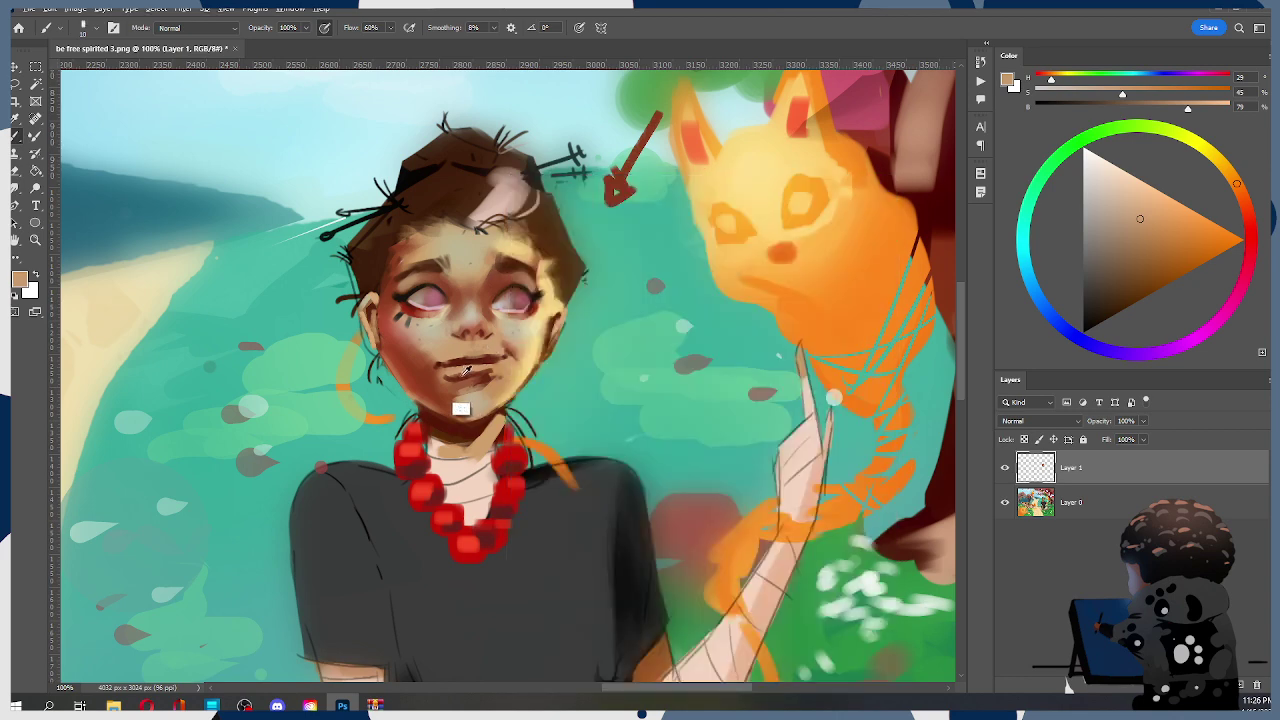
# Reshape the lips with dark reddish-brown and tan skin tones sampled from the mouth area
pyautogui.keyDown('alt'); pyautogui.click(462, 372); pyautogui.keyUp('alt')
pyautogui.keyDown('alt'); pyautogui.click(478, 377); pyautogui.keyUp('alt')
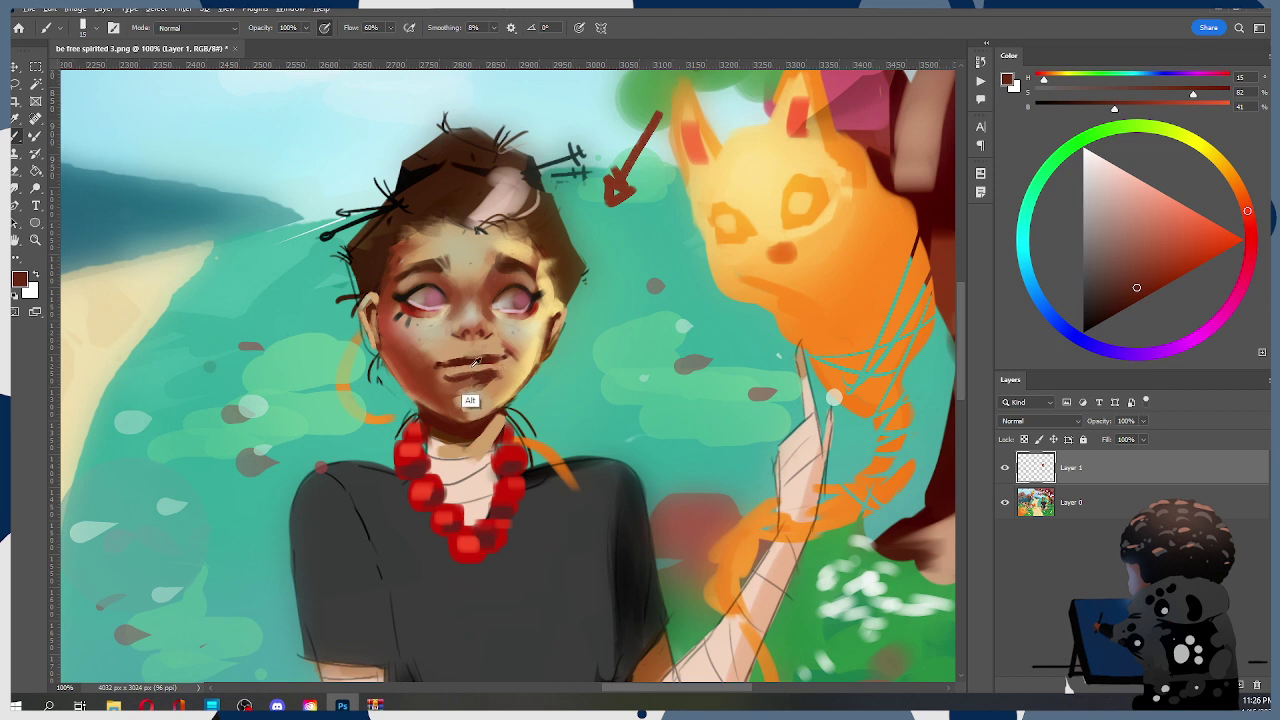
pyautogui.keyDown('alt'); pyautogui.click(455, 374); pyautogui.keyUp('alt')
pyautogui.moveTo(506, 368); pyautogui.dragTo(470, 370)
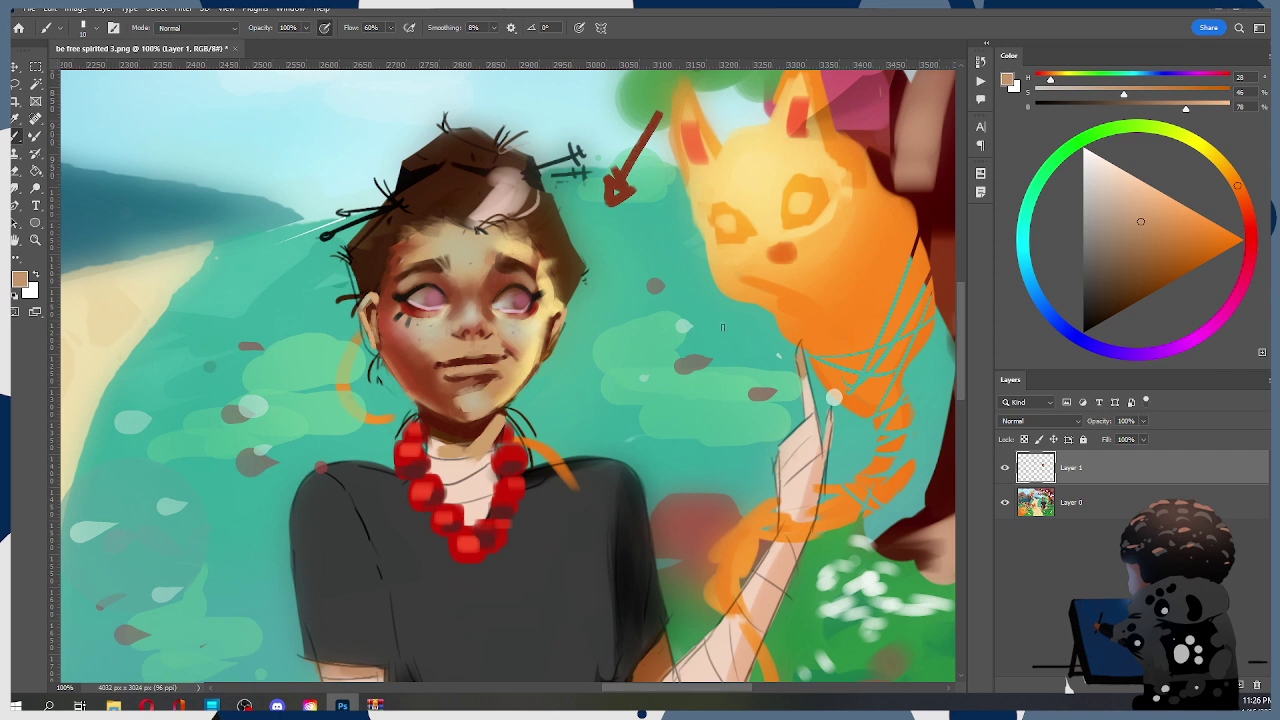
pyautogui.keyDown('alt'); pyautogui.click(447, 375); pyautogui.keyUp('alt')
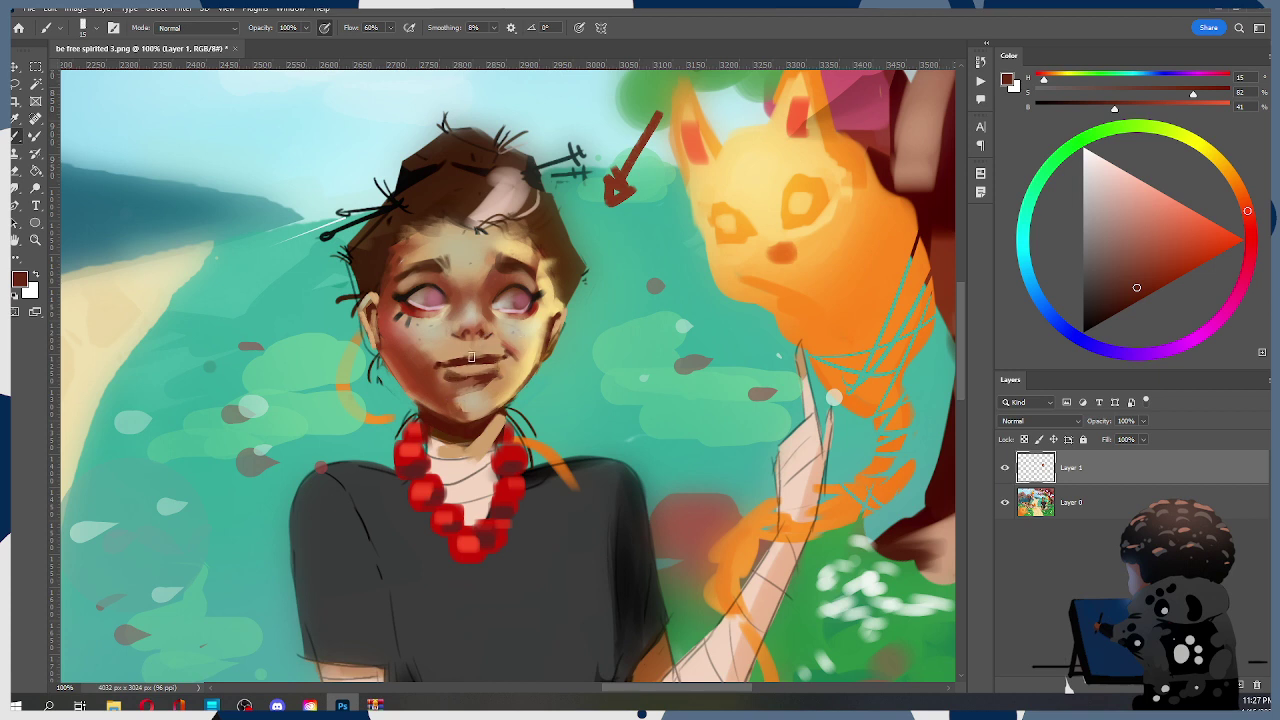
# Blend the lower lip shading with the Smudge tool at a reduced size
pyautogui.press('r')
pyautogui.press('[')
pyautogui.press('[')
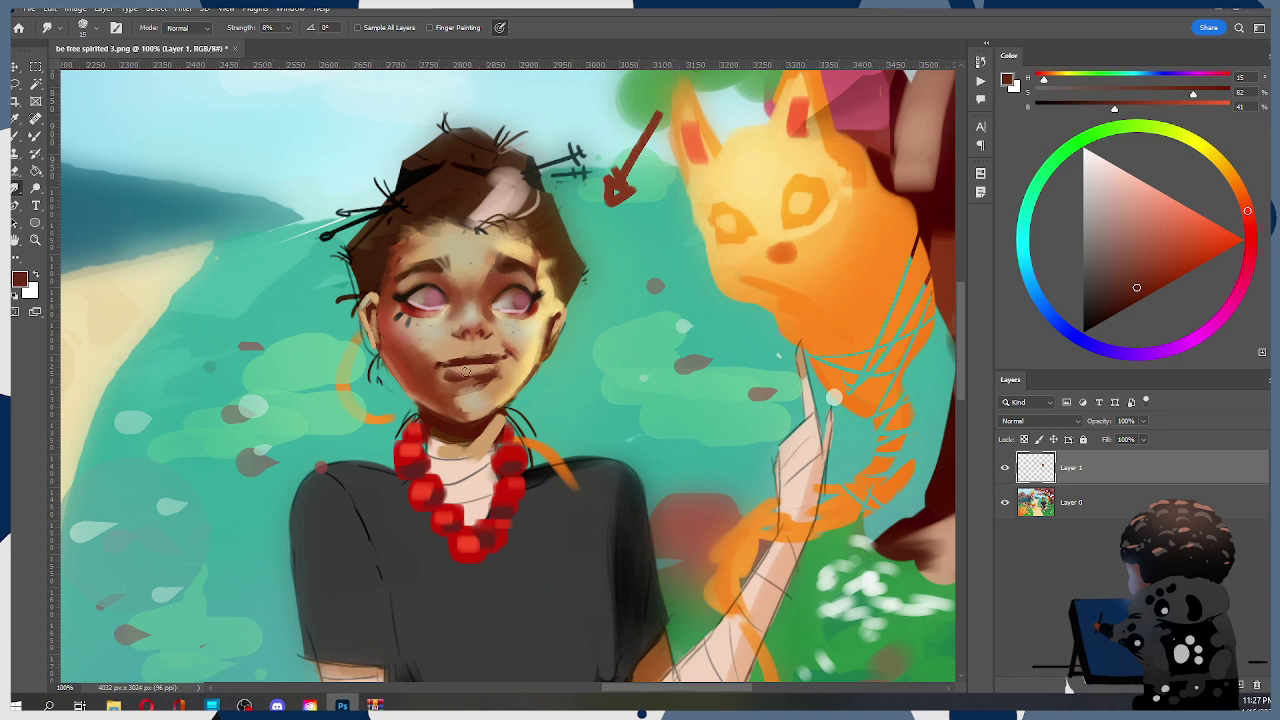
pyautogui.press('[')
pyautogui.press(']')
# Refine the lower lip and mouth corner with the brush in brown tones sampled beside them
pyautogui.press('b')
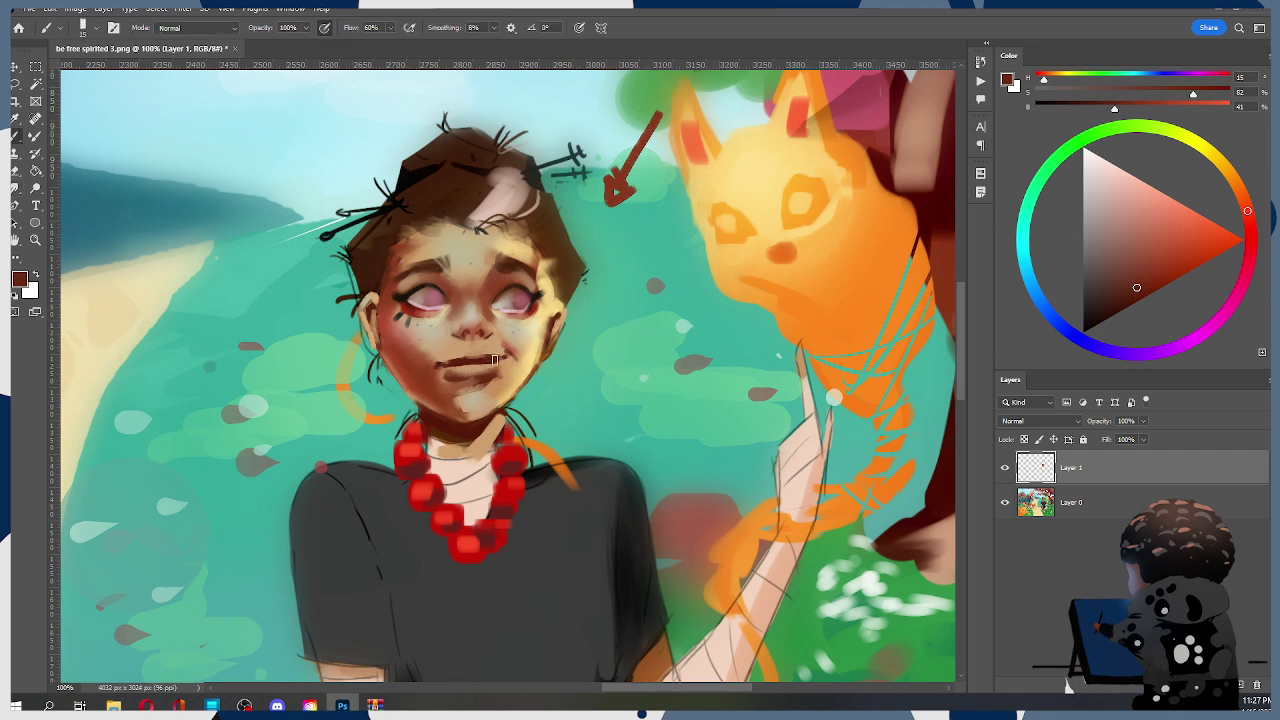
pyautogui.hotkey('ctrl', 'z')
pyautogui.hotkey('ctrl', 'shift', 'z')
pyautogui.keyDown('alt'); pyautogui.click(457, 381); pyautogui.keyUp('alt')
pyautogui.keyDown('alt'); pyautogui.click(459, 383); pyautogui.keyUp('alt')
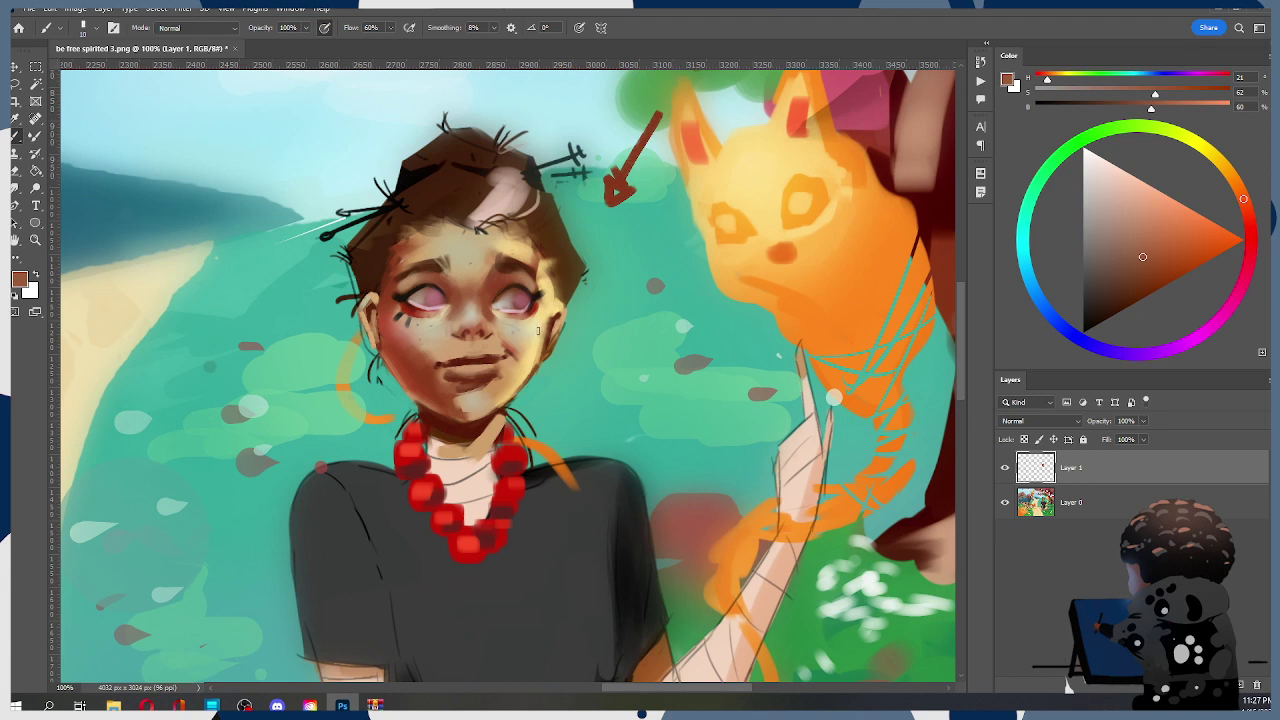
pyautogui.keyDown('alt'); pyautogui.click(443, 376); pyautogui.keyUp('alt')
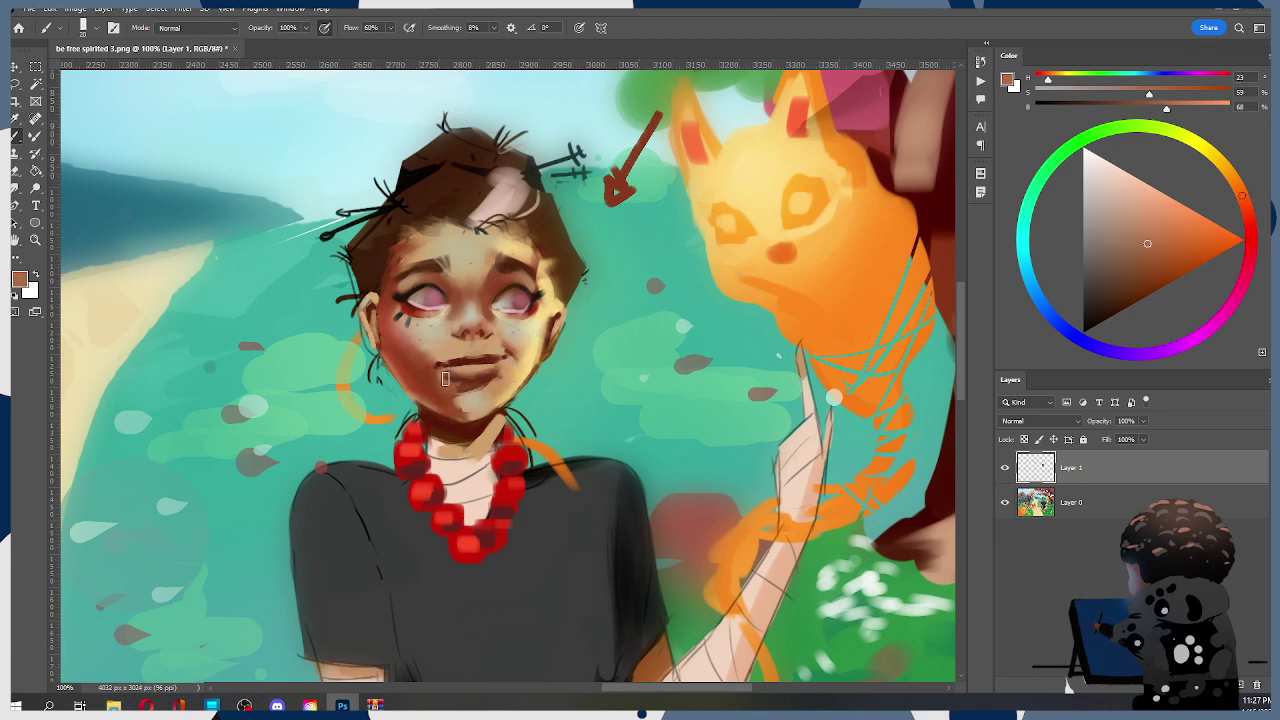
# Refine the mouth corner and lip line with brown and dark reddish-brown tones sampled there, using the Smudge tool for blending
pyautogui.keyDown('alt'); pyautogui.click(448, 376); pyautogui.keyUp('alt')
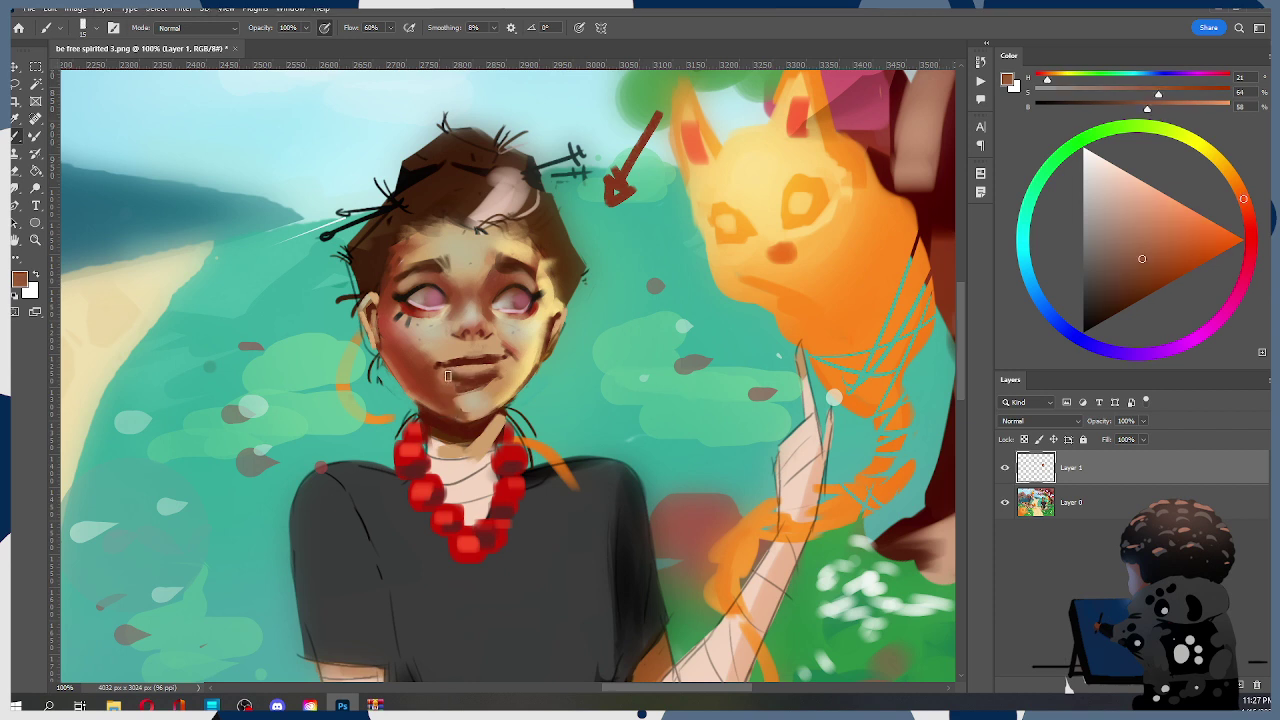
pyautogui.keyDown('alt'); pyautogui.click(460, 373); pyautogui.keyUp('alt')
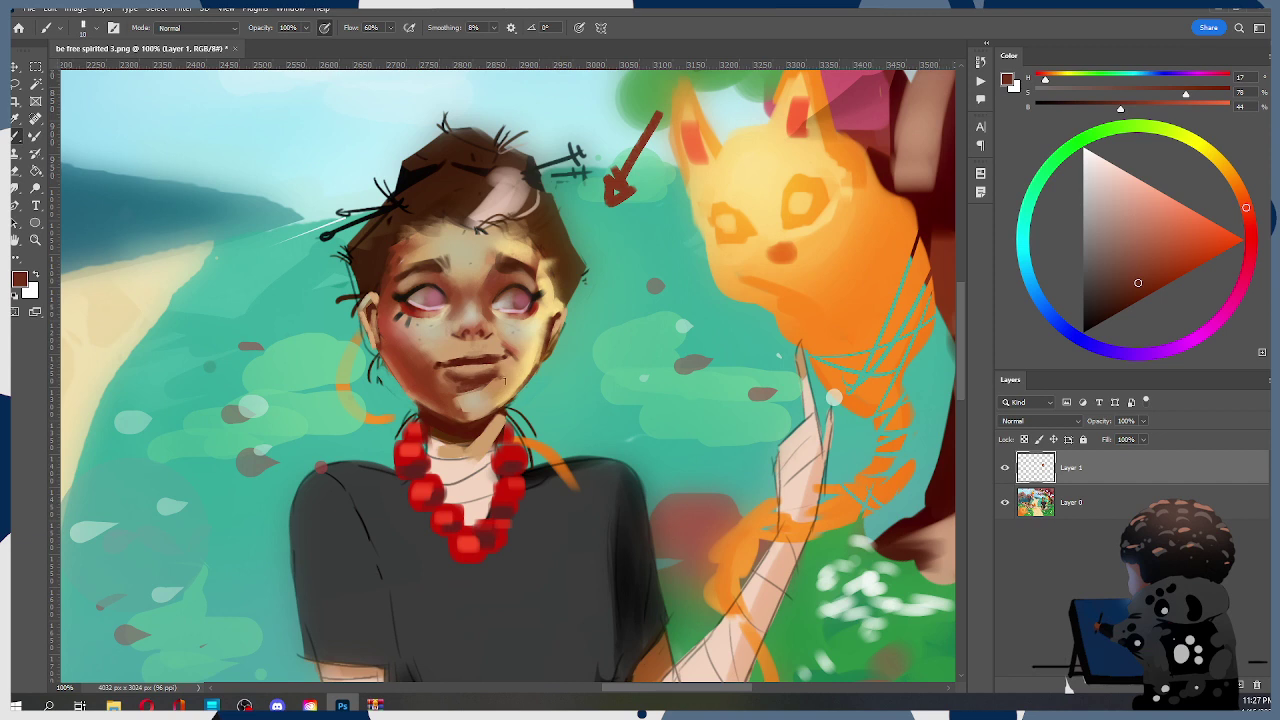
pyautogui.press('r')
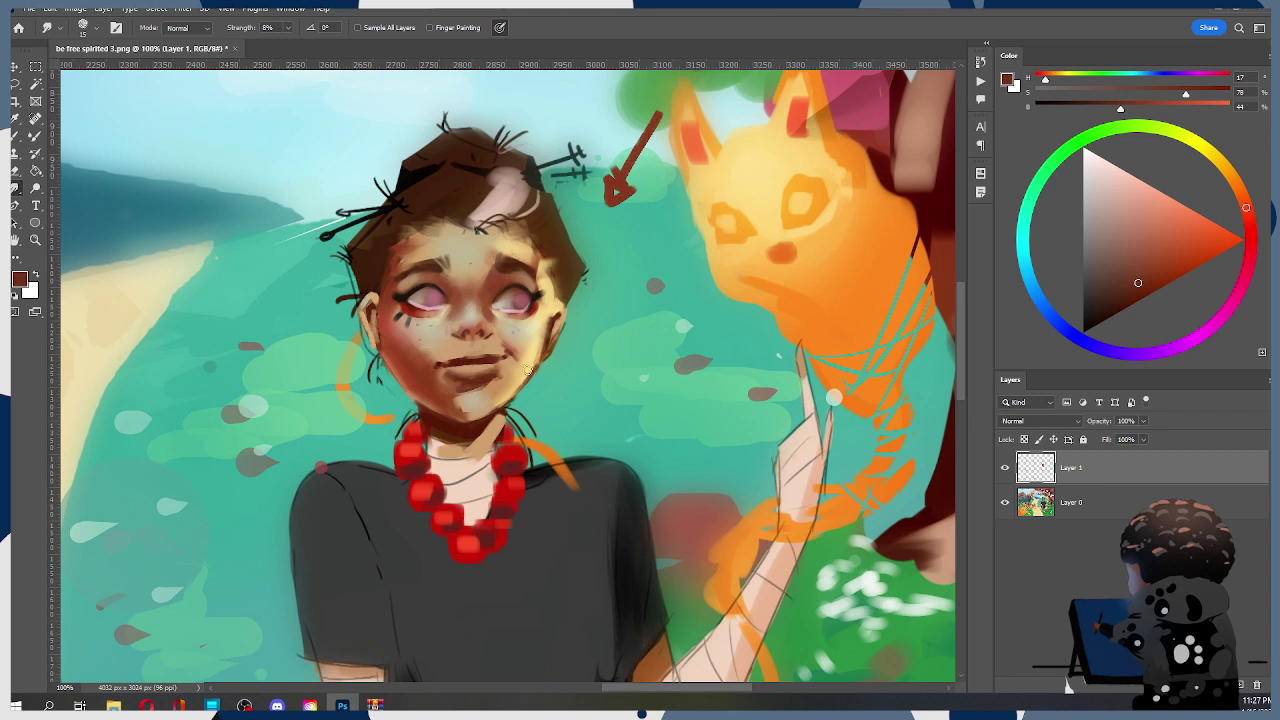
pyautogui.press(']')
pyautogui.press('[')
# Examine the painted face against the whole illustration at reduced zoom, then return to a close view of it
pyautogui.press('z')
pyautogui.keyDown('alt'); pyautogui.click(484, 342); pyautogui.keyUp('alt')
pyautogui.keyDown('alt'); pyautogui.click(522, 338); pyautogui.keyUp('alt')
pyautogui.keyDown('alt'); pyautogui.click(500, 339); pyautogui.keyUp('alt')
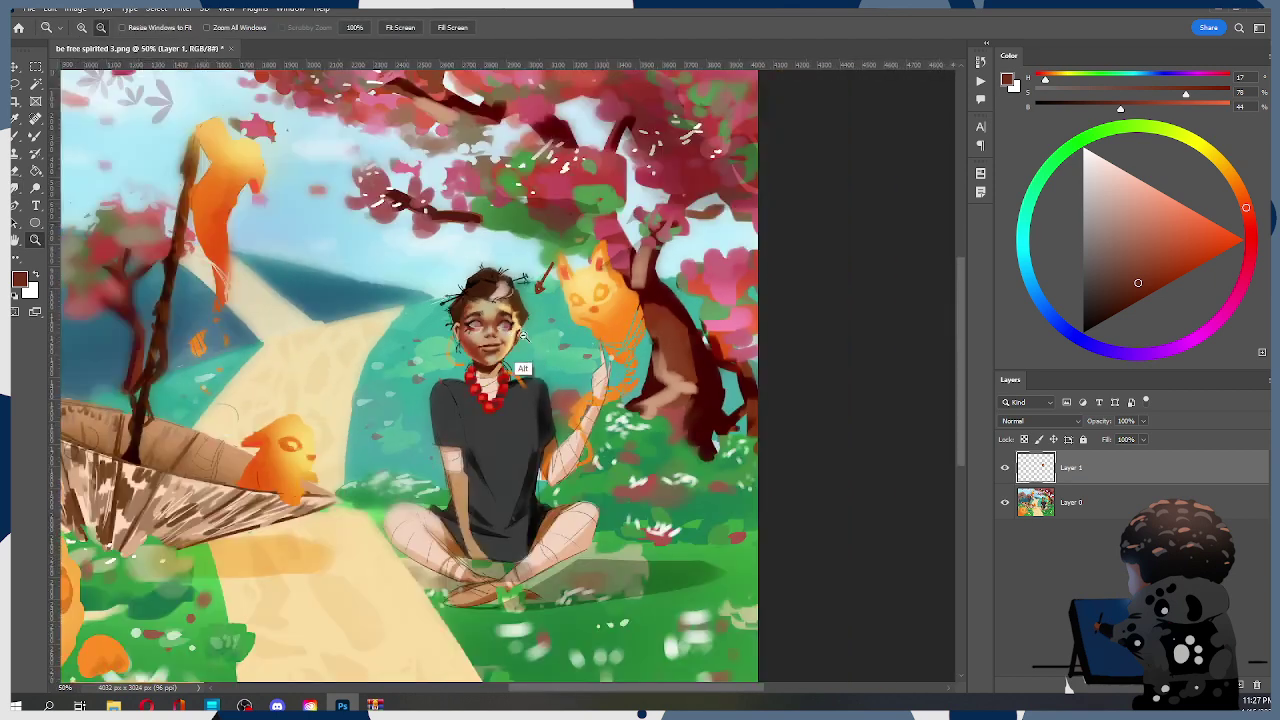
pyautogui.keyDown('alt'); pyautogui.click(547, 316); pyautogui.keyUp('alt')
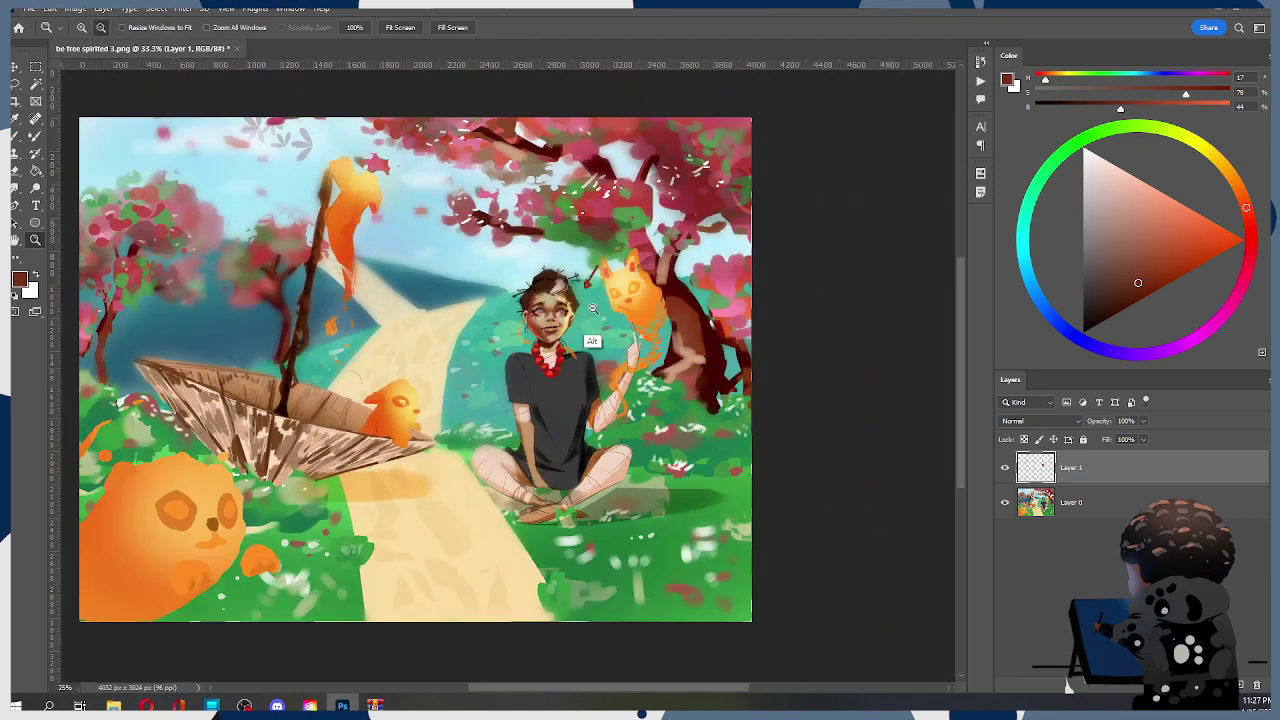
pyautogui.click(563, 313)
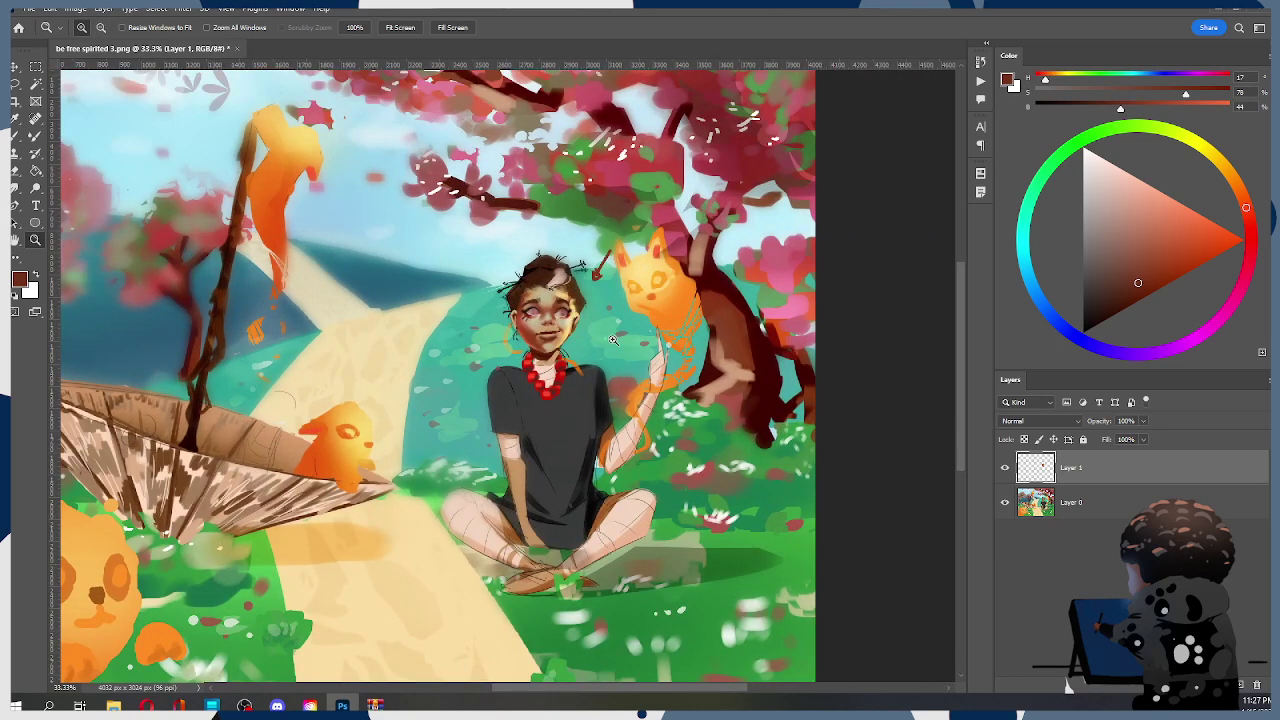
pyautogui.click(564, 322)
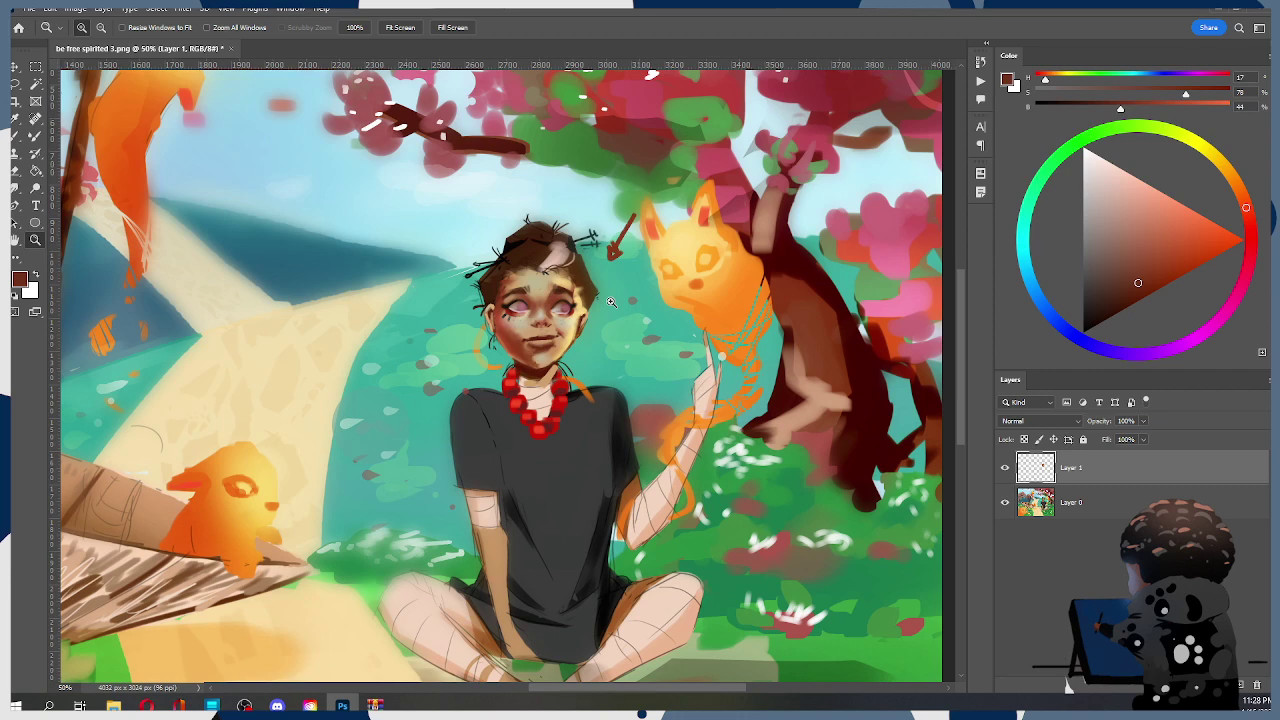
pyautogui.click(560, 305)
pyautogui.click(556, 317)
# Reshape the underside of the nose with reddish-brown and light tan skin tones sampled around the nose and mouth
pyautogui.press('b')
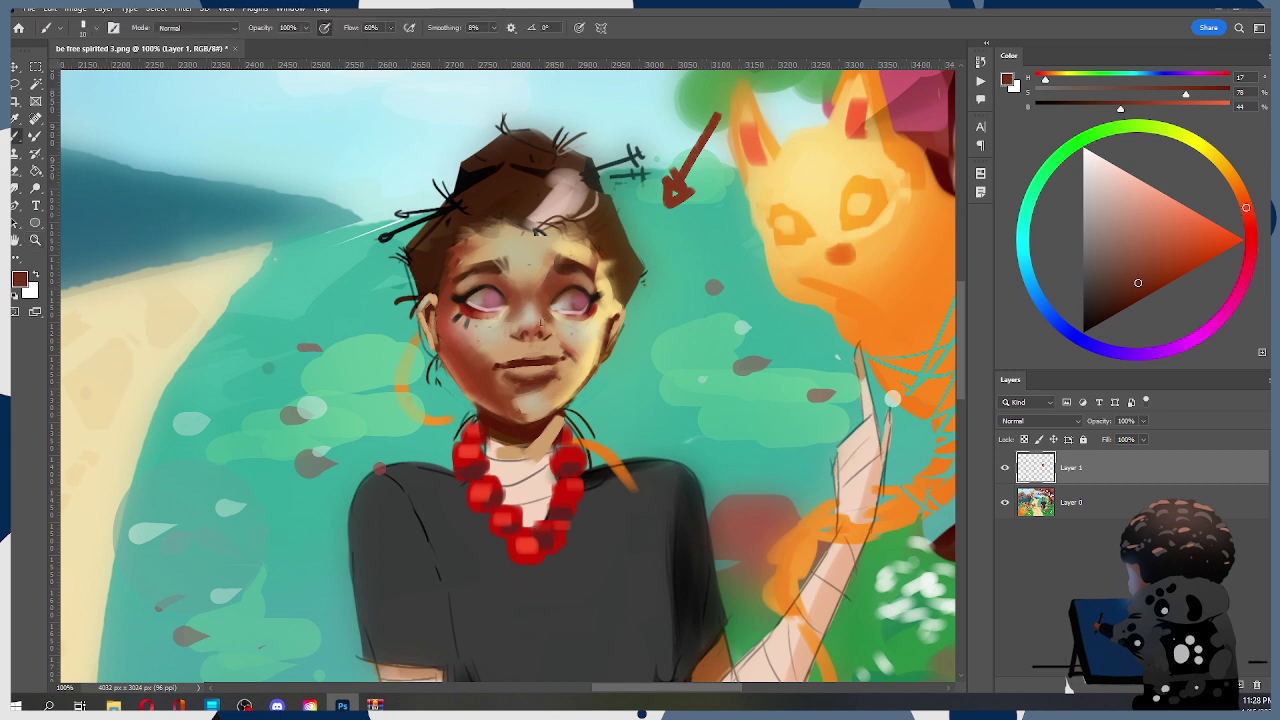
pyautogui.keyDown('alt'); pyautogui.click(540, 360); pyautogui.keyUp('alt')
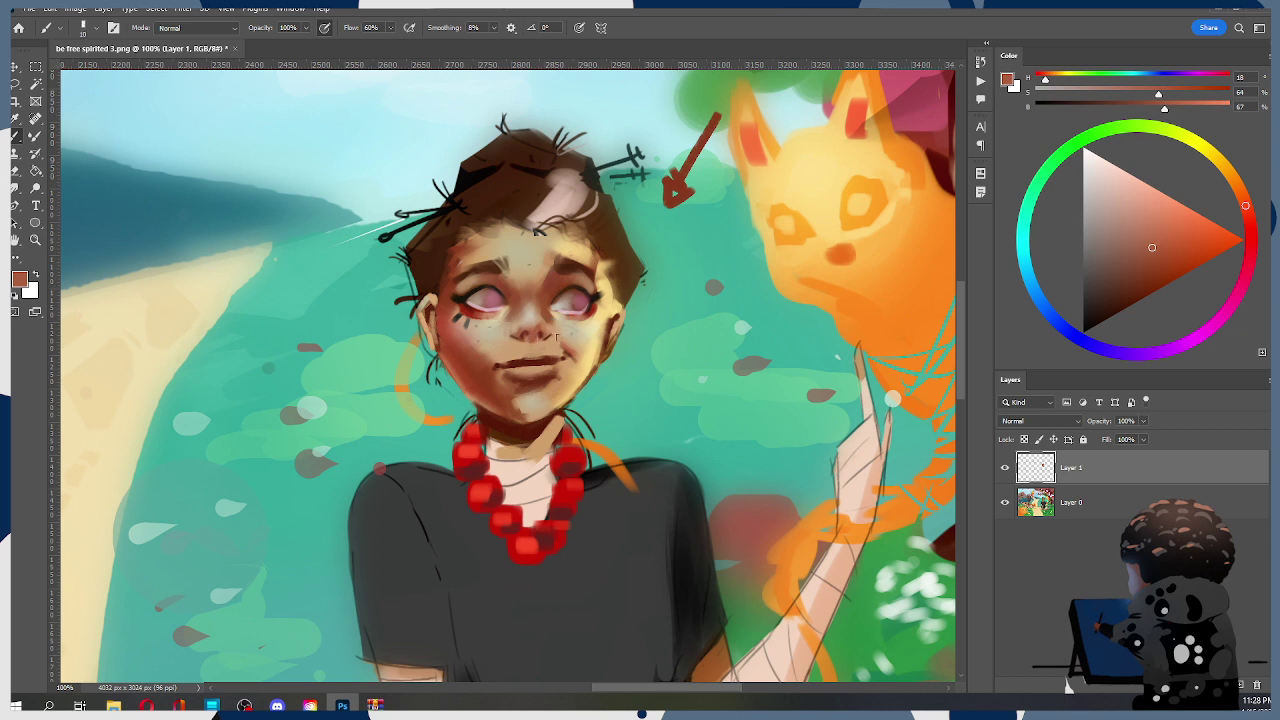
pyautogui.moveTo(540, 330); pyautogui.dragTo(550, 336)
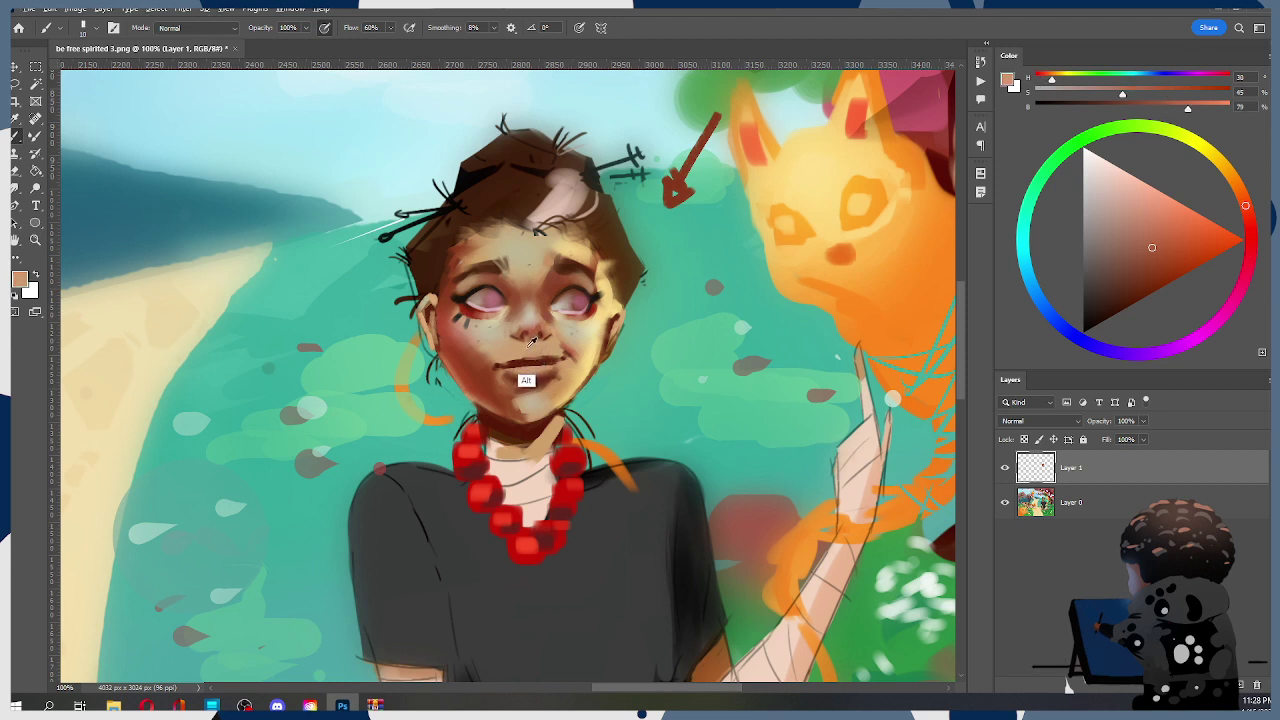
pyautogui.keyDown('alt'); pyautogui.click(528, 333); pyautogui.keyUp('alt')
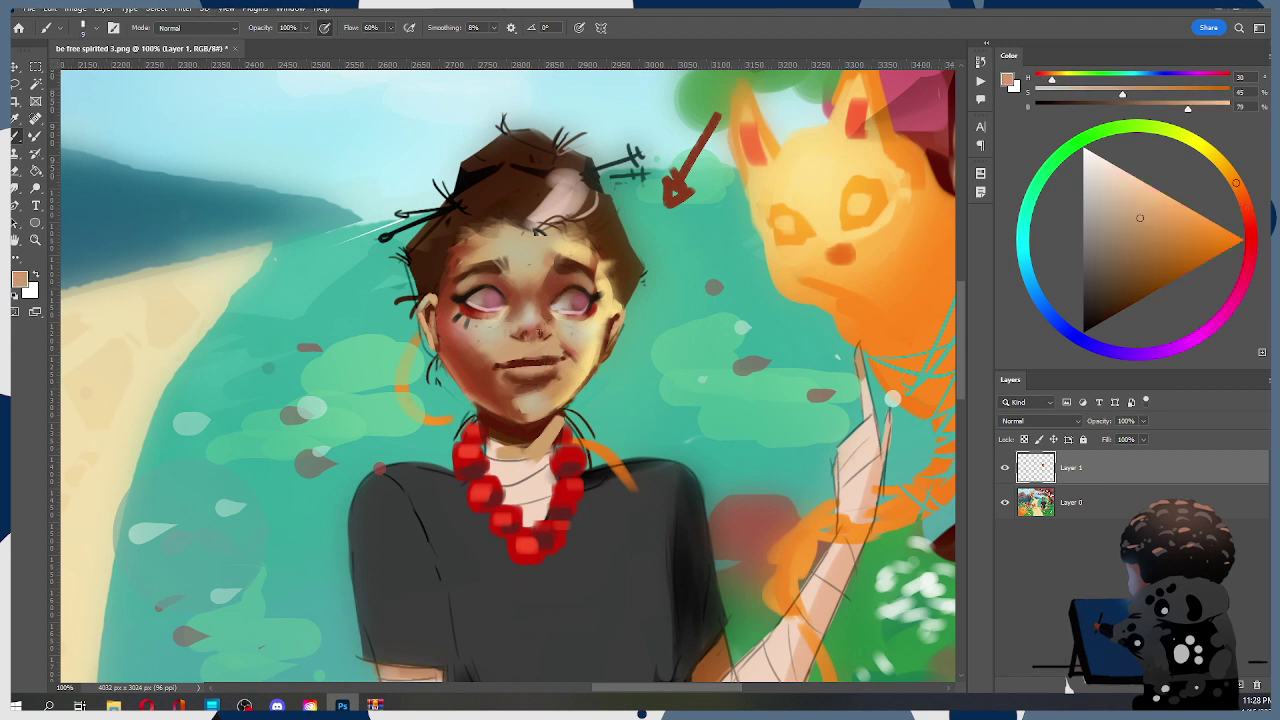
pyautogui.keyDown('alt'); pyautogui.click(528, 330); pyautogui.keyUp('alt')
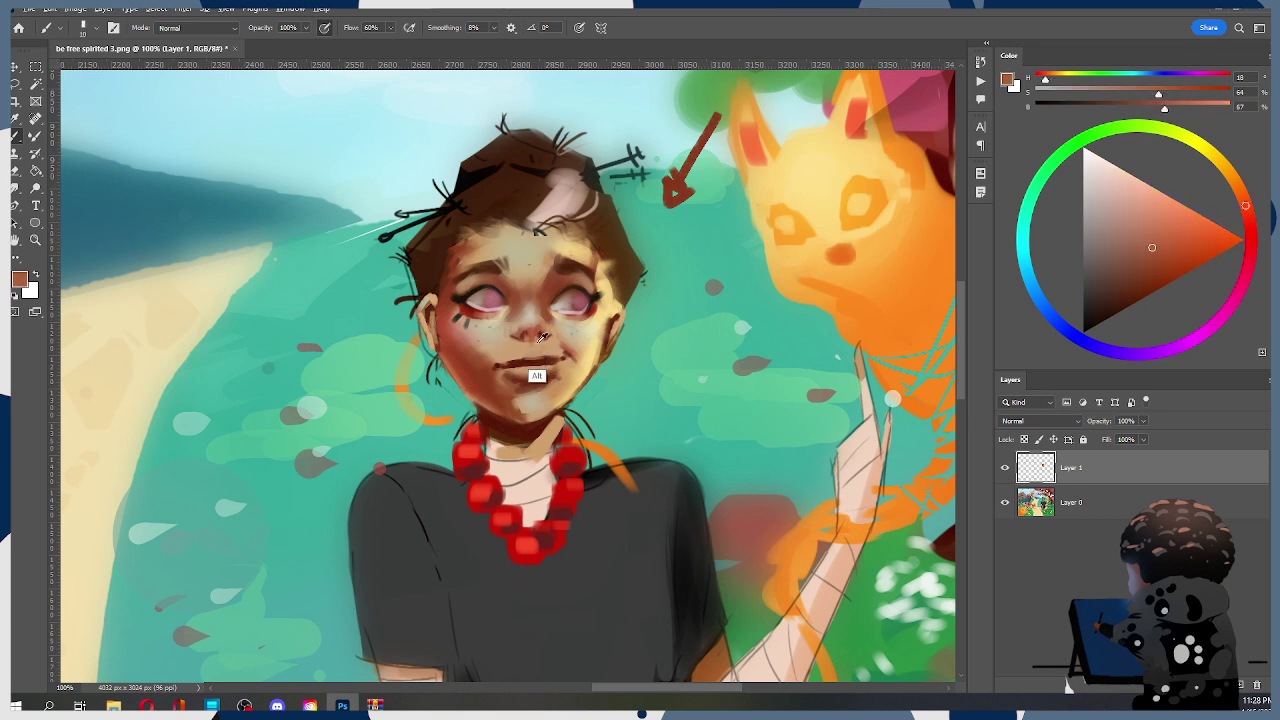
pyautogui.keyDown('alt'); pyautogui.click(538, 330); pyautogui.keyUp('alt')
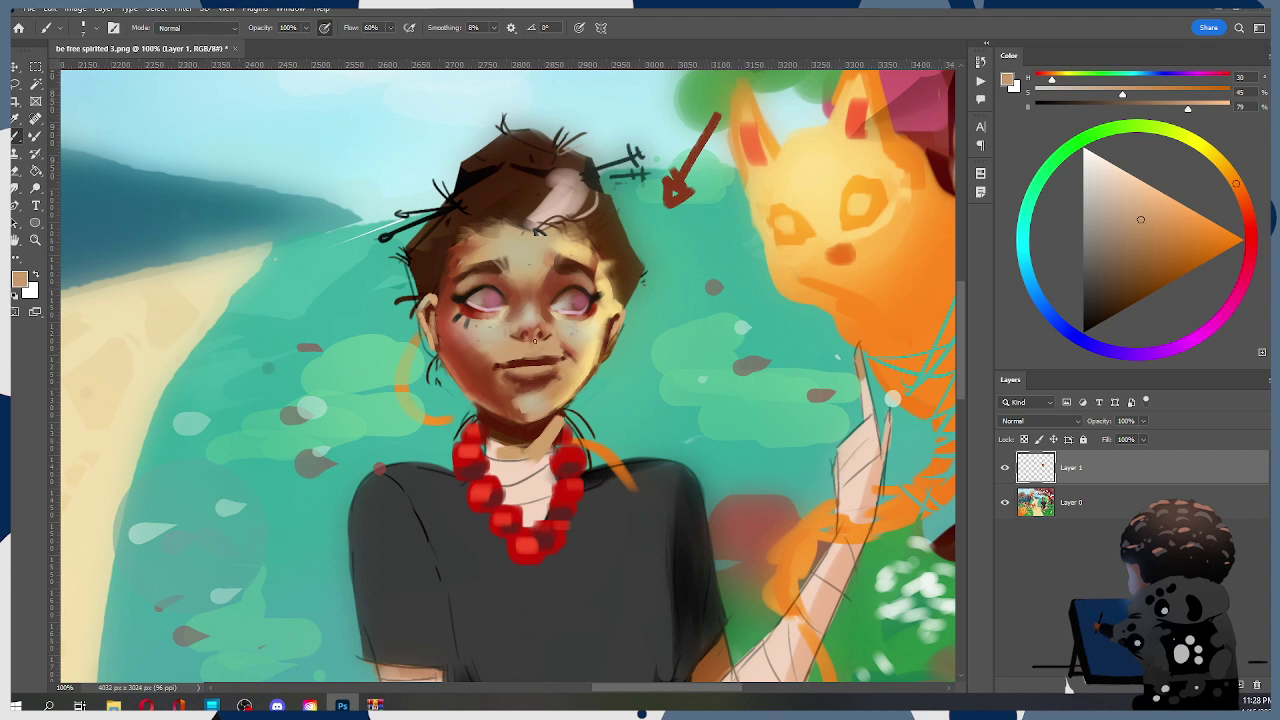
pyautogui.keyDown('alt'); pyautogui.click(538, 342); pyautogui.keyUp('alt')
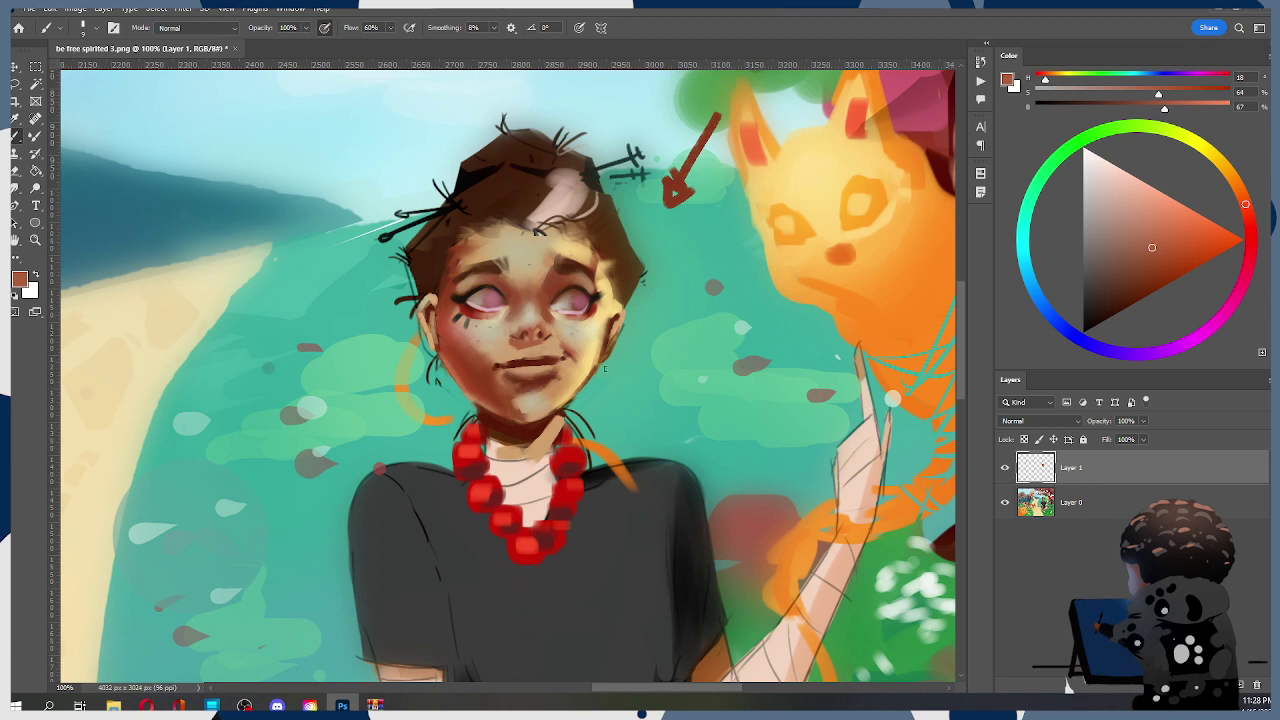
# Define the nostrils with dark reddish-brown tones sampled from the face, and clean their edges with sampled tan tones
pyautogui.keyDown('alt'); pyautogui.click(482, 358); pyautogui.keyUp('alt')
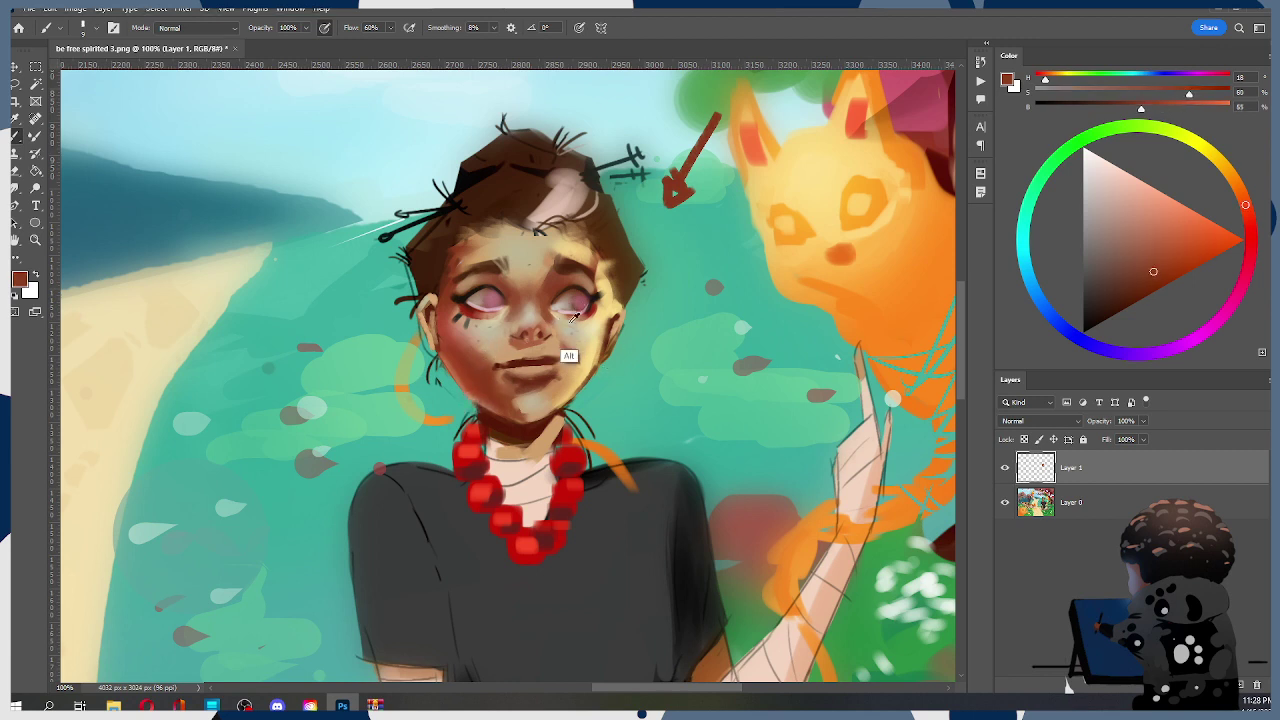
pyautogui.keyDown('alt'); pyautogui.click(528, 430); pyautogui.keyUp('alt')
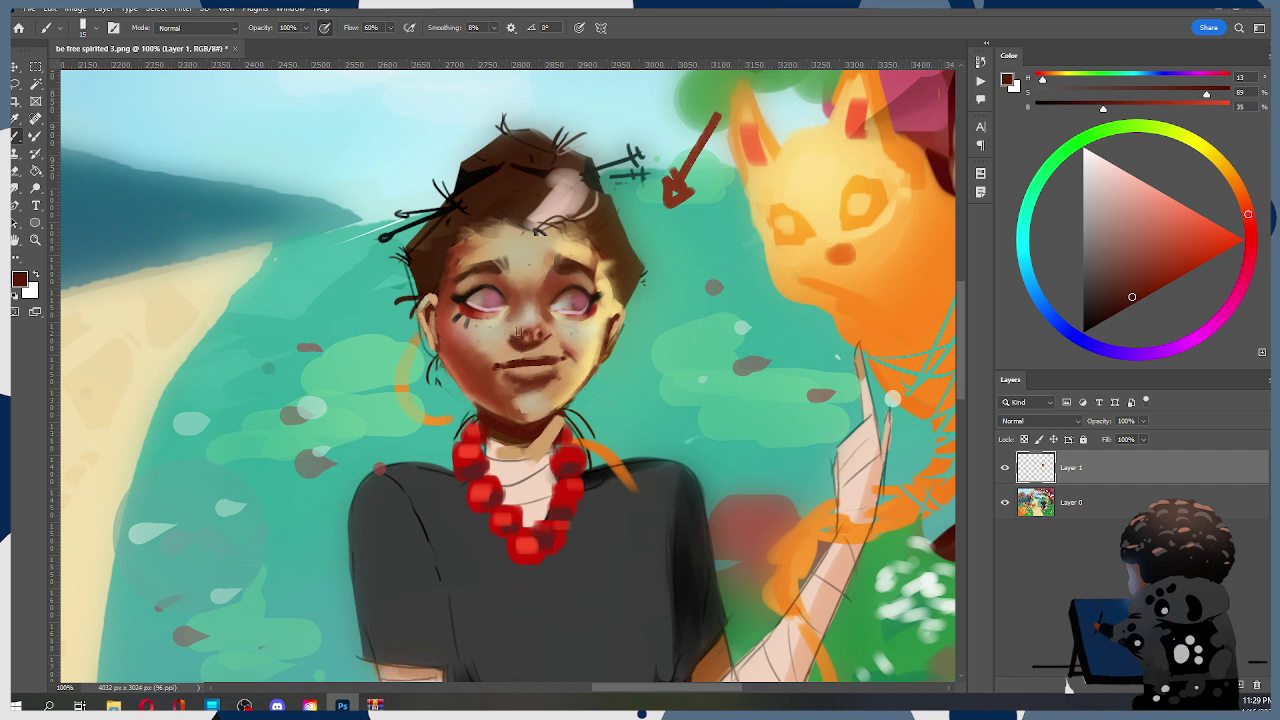
pyautogui.press('ctrl')
pyautogui.keyDown('alt'); pyautogui.click(547, 330); pyautogui.keyUp('alt')
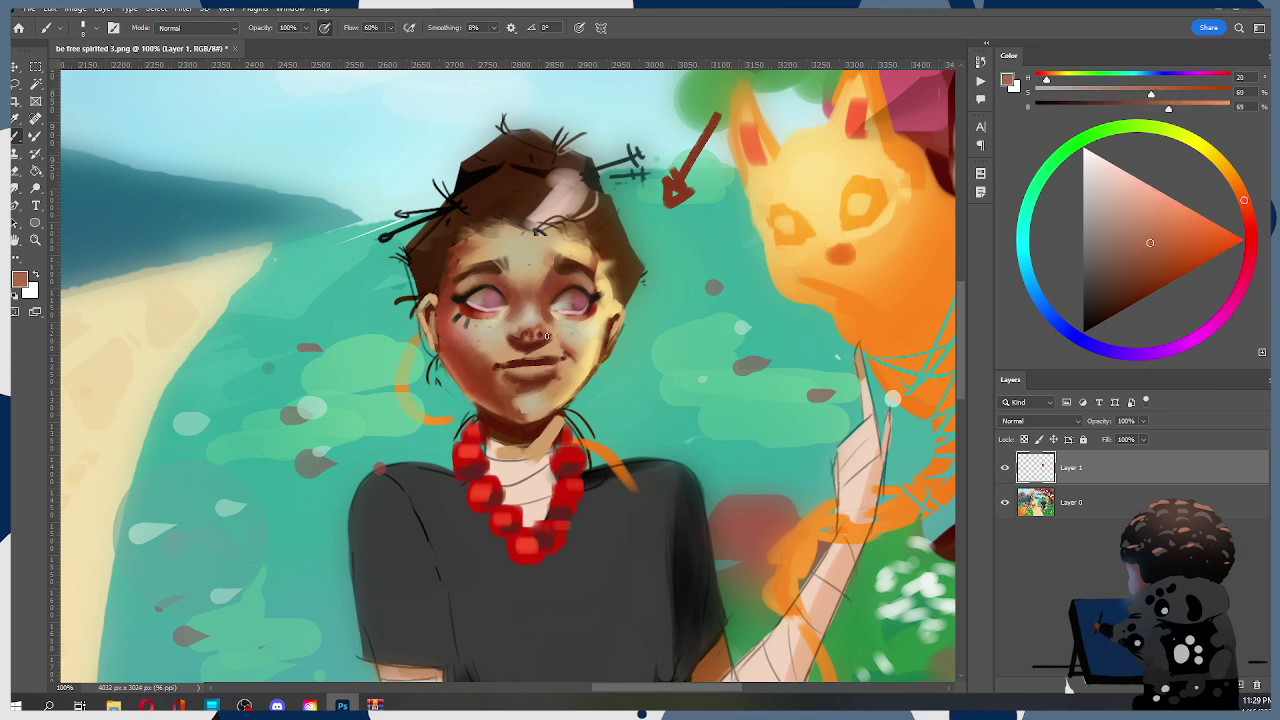
pyautogui.keyDown('alt'); pyautogui.click(529, 340); pyautogui.keyUp('alt')
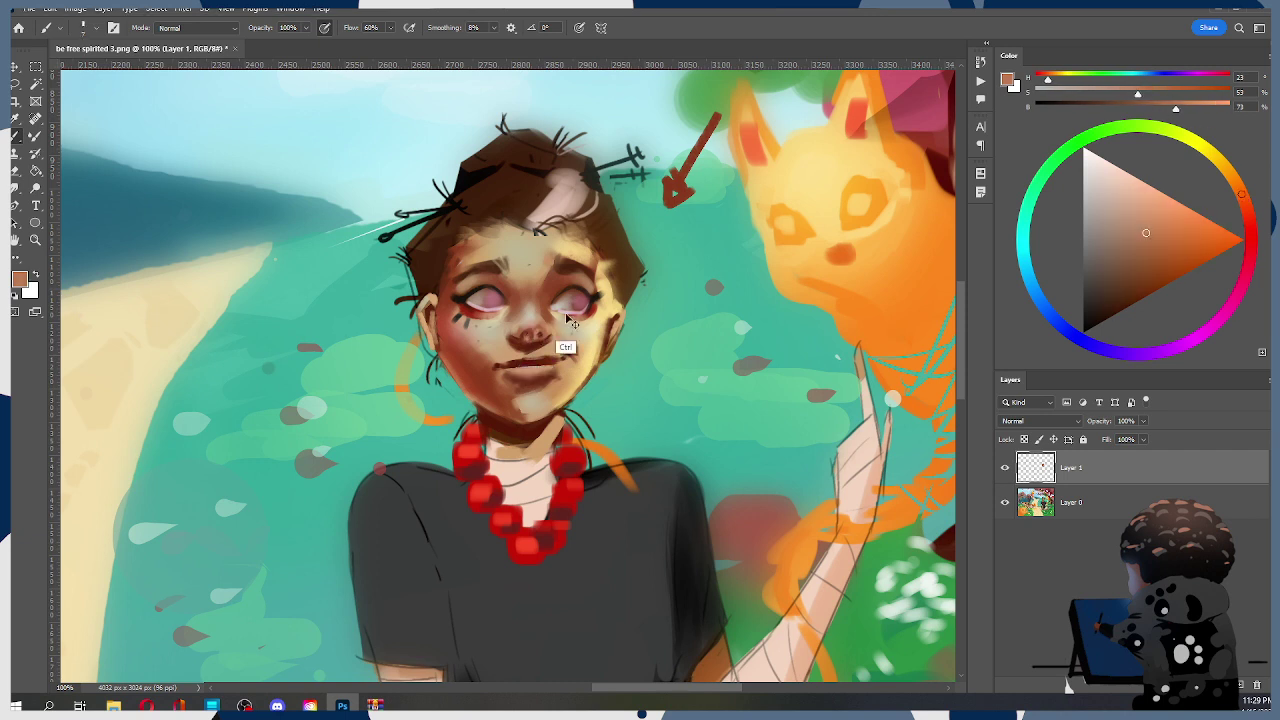
pyautogui.keyDown('alt'); pyautogui.click(533, 342); pyautogui.keyUp('alt')
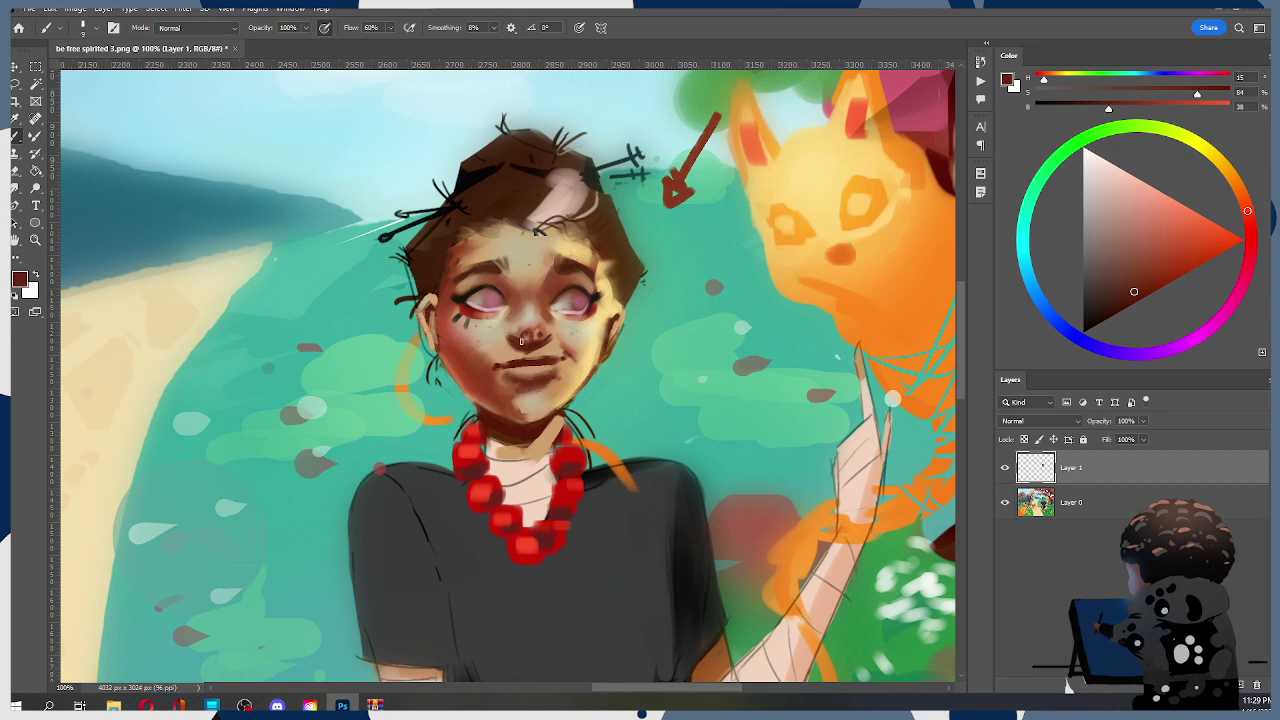
pyautogui.moveTo(537, 342); pyautogui.dragTo(528, 337)
# Refine the nose with beige and pinkish-brown tones sampled from it, and sample pale yellow from the lit jaw for light accents
pyautogui.press(']')
pyautogui.press(']')
pyautogui.press('ctrl')
pyautogui.keyDown('alt'); pyautogui.click(536, 319); pyautogui.keyUp('alt')
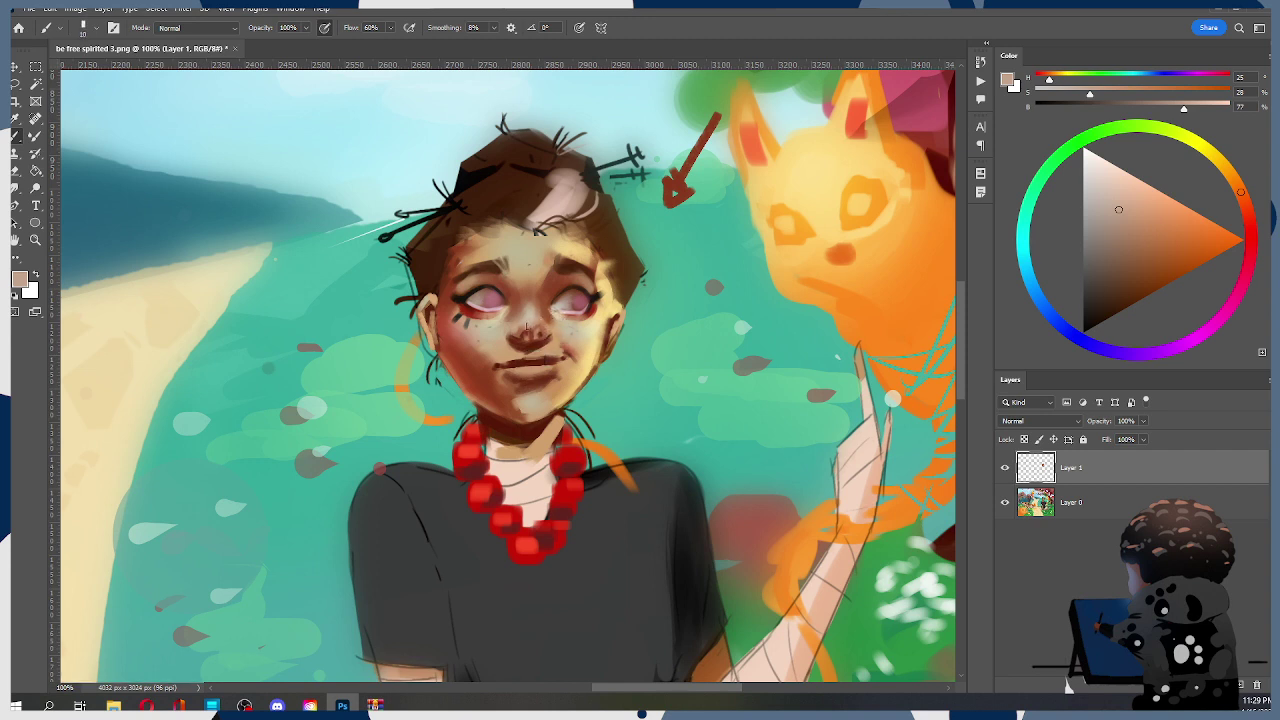
pyautogui.press('alt')
pyautogui.press('alt')
pyautogui.keyDown('alt'); pyautogui.click(535, 324); pyautogui.keyUp('alt')
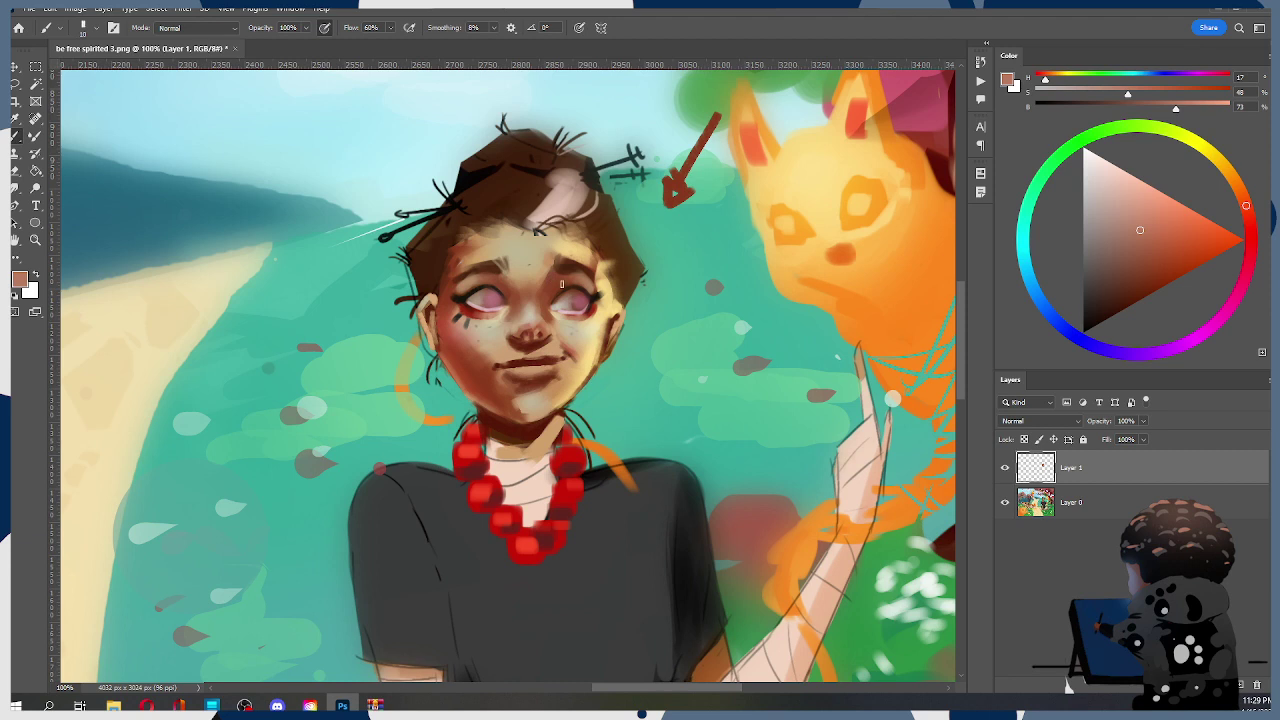
pyautogui.keyDown('alt'); pyautogui.click(594, 366); pyautogui.keyUp('alt')
pyautogui.click(531, 241)
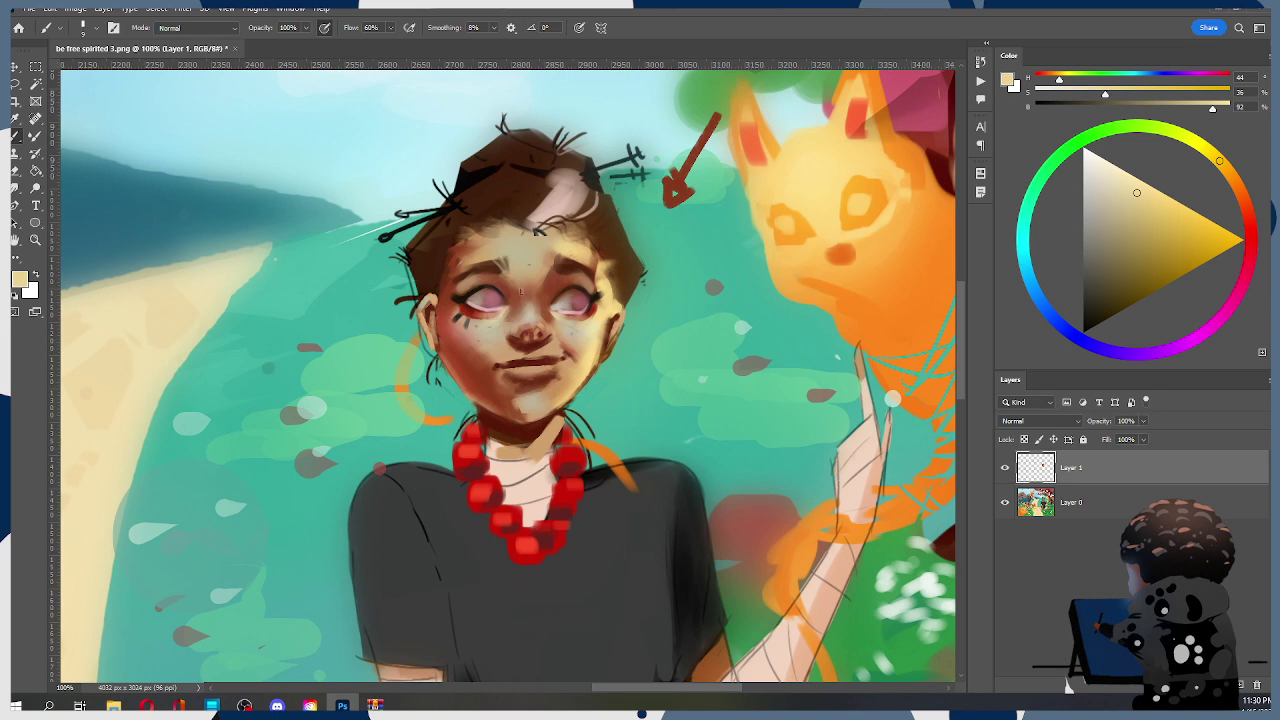
# Check how the reworked nose reads on the character's face at several zoom levels
pyautogui.hotkey('ctrl', '-')
pyautogui.press('z')
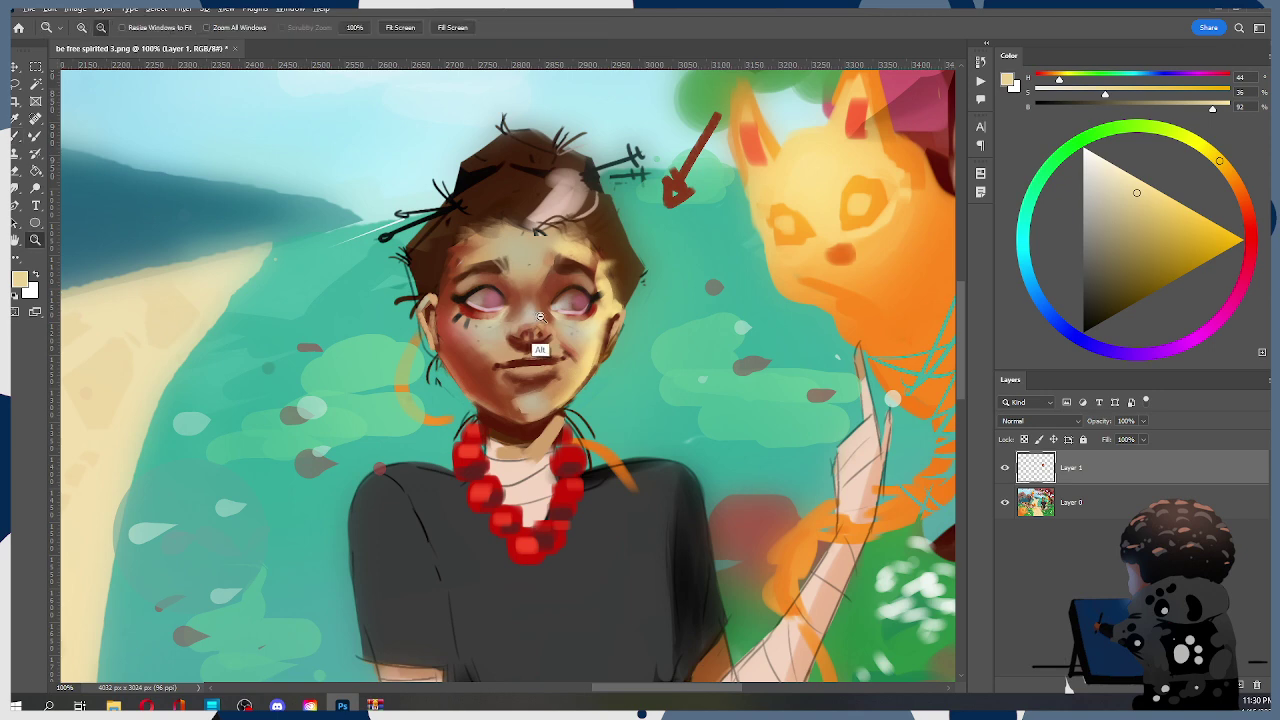
pyautogui.keyDown('alt'); pyautogui.click(558, 312); pyautogui.keyUp('alt')
pyautogui.keyDown('alt'); pyautogui.click(558, 312); pyautogui.keyUp('alt')
pyautogui.click(597, 332)
pyautogui.click(590, 340)
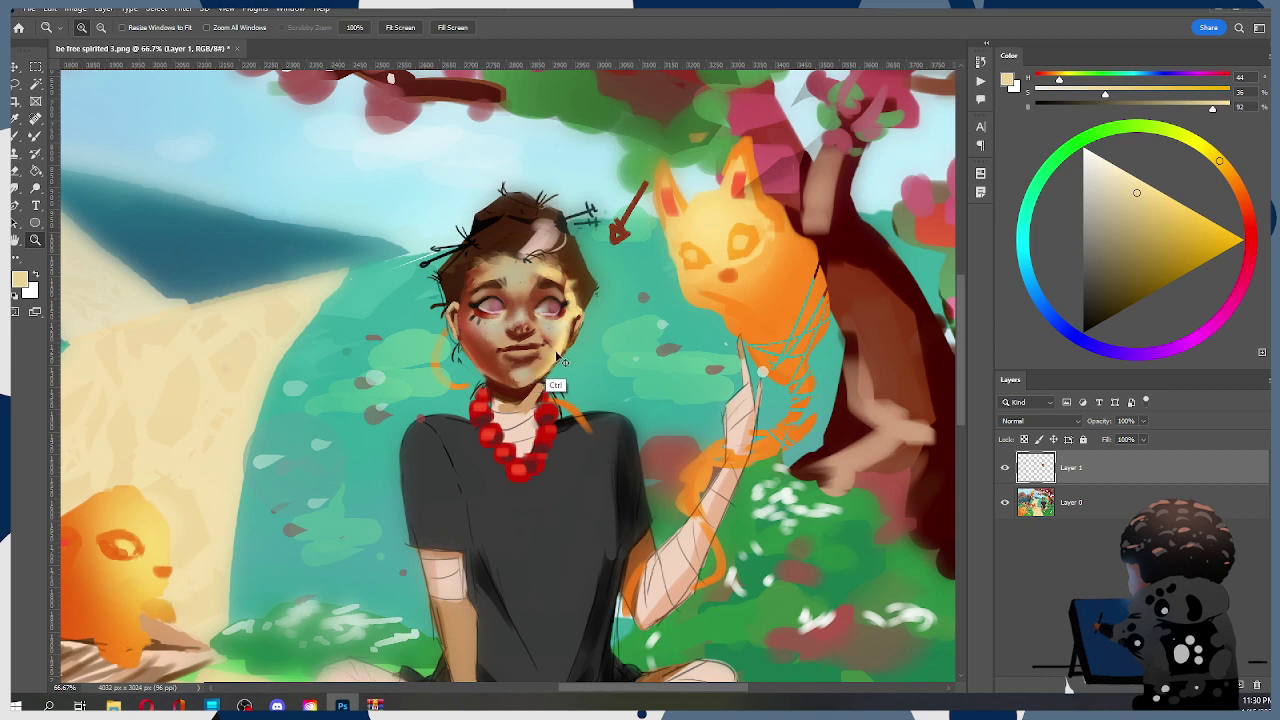
pyautogui.keyDown('alt'); pyautogui.click(538, 328); pyautogui.keyUp('alt')
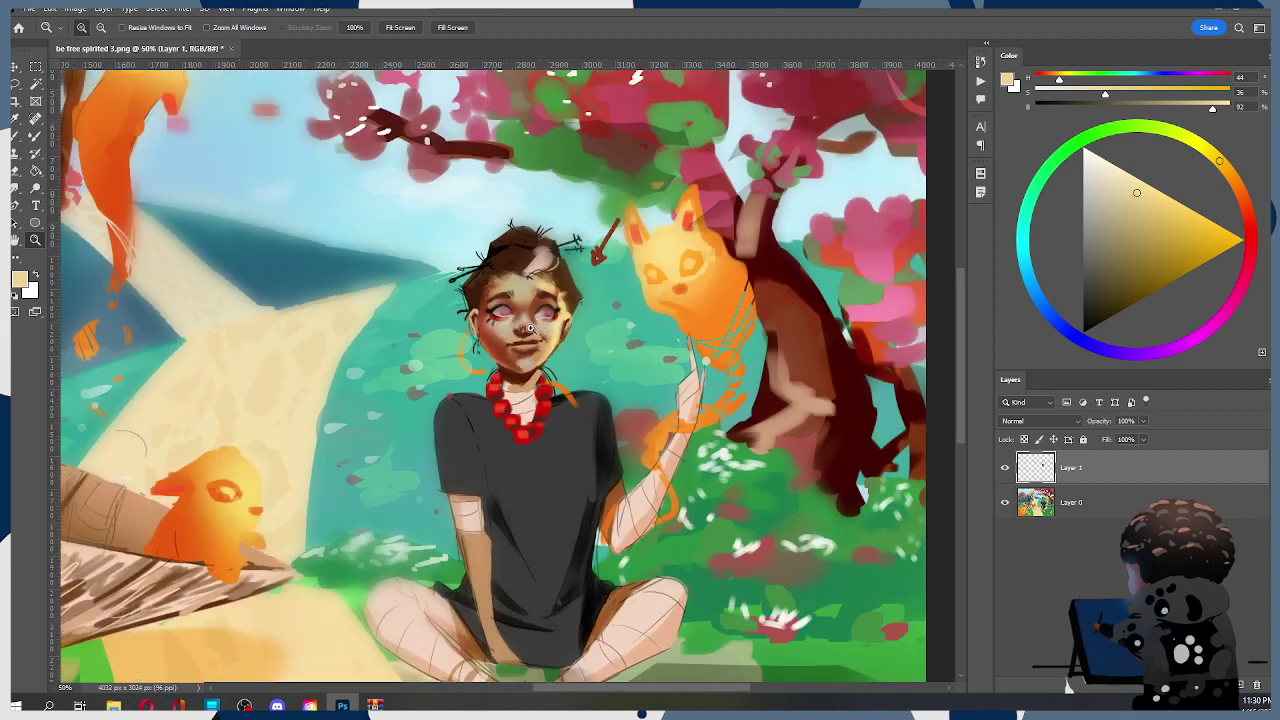
pyautogui.click(538, 328)
pyautogui.click(538, 328)
# Sharpen the nostrils and the area beneath the nose with dark reddish-brown and tan tones sampled nearby
pyautogui.press('b')
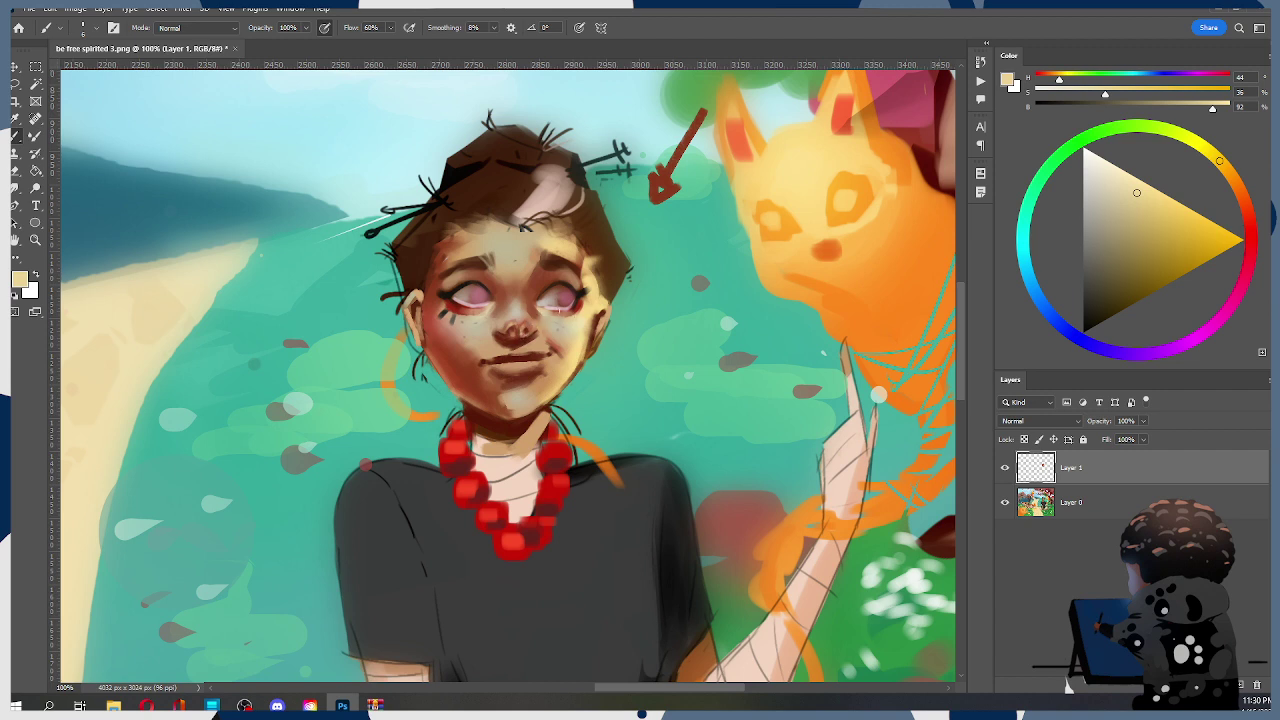
pyautogui.keyDown('alt'); pyautogui.click(530, 330); pyautogui.keyUp('alt')
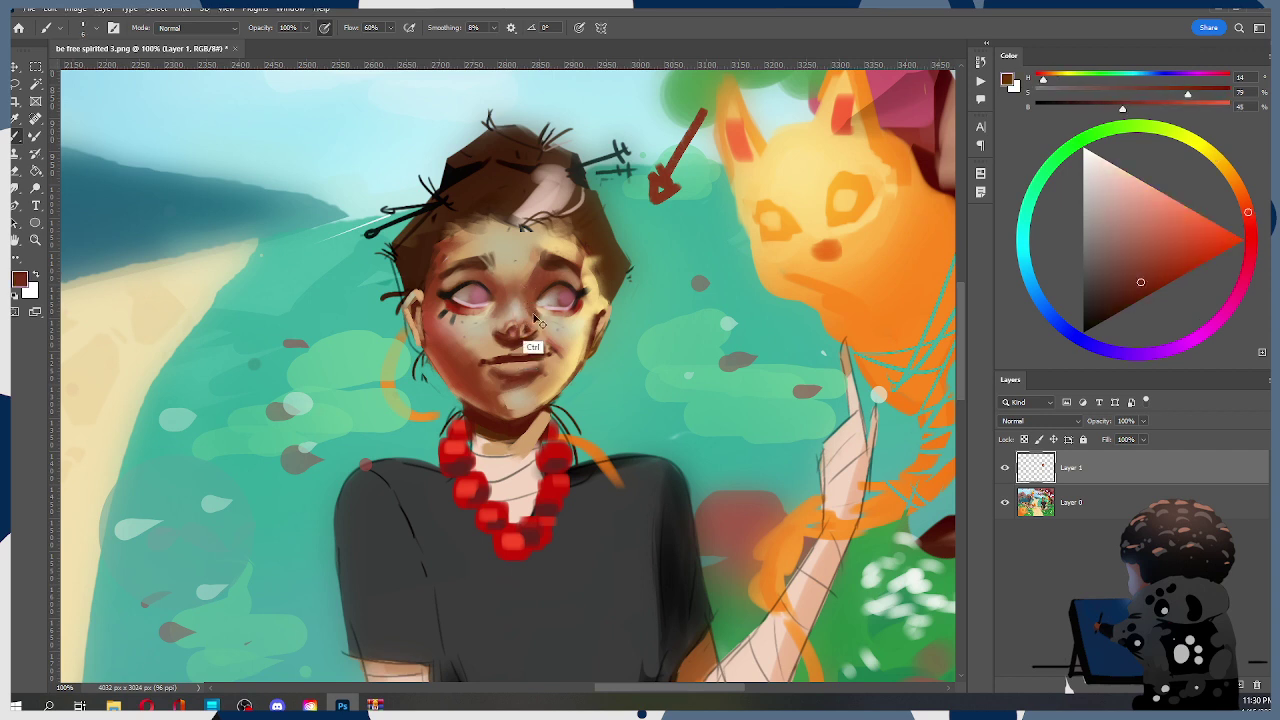
pyautogui.keyDown('alt'); pyautogui.click(525, 386); pyautogui.keyUp('alt')
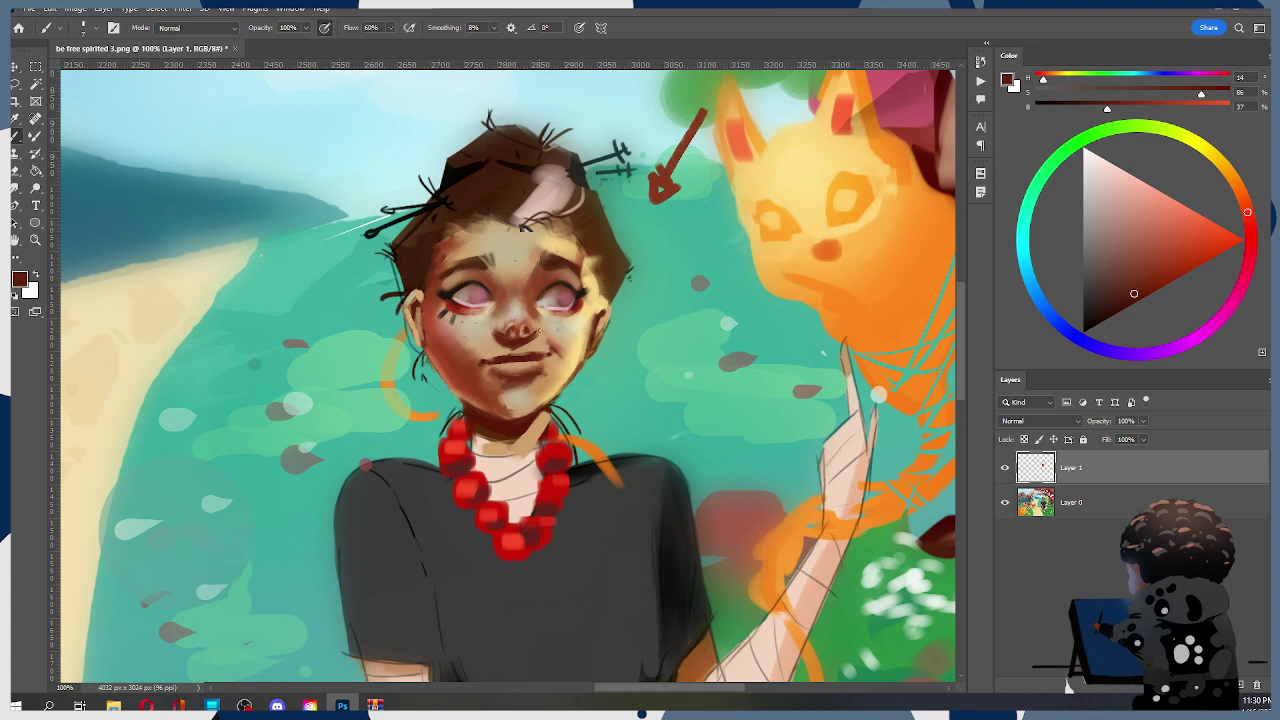
pyautogui.keyDown('alt'); pyautogui.click(543, 328); pyautogui.keyUp('alt')
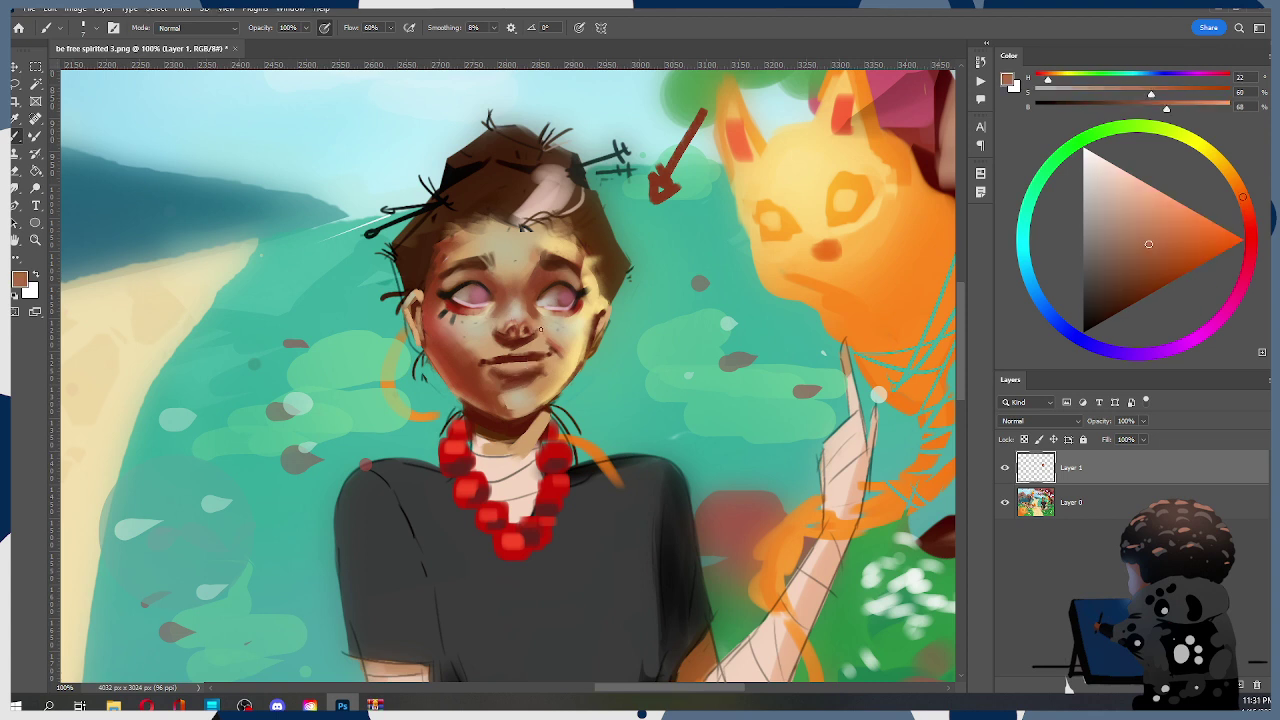
pyautogui.keyDown('alt'); pyautogui.click(525, 340); pyautogui.keyUp('alt')
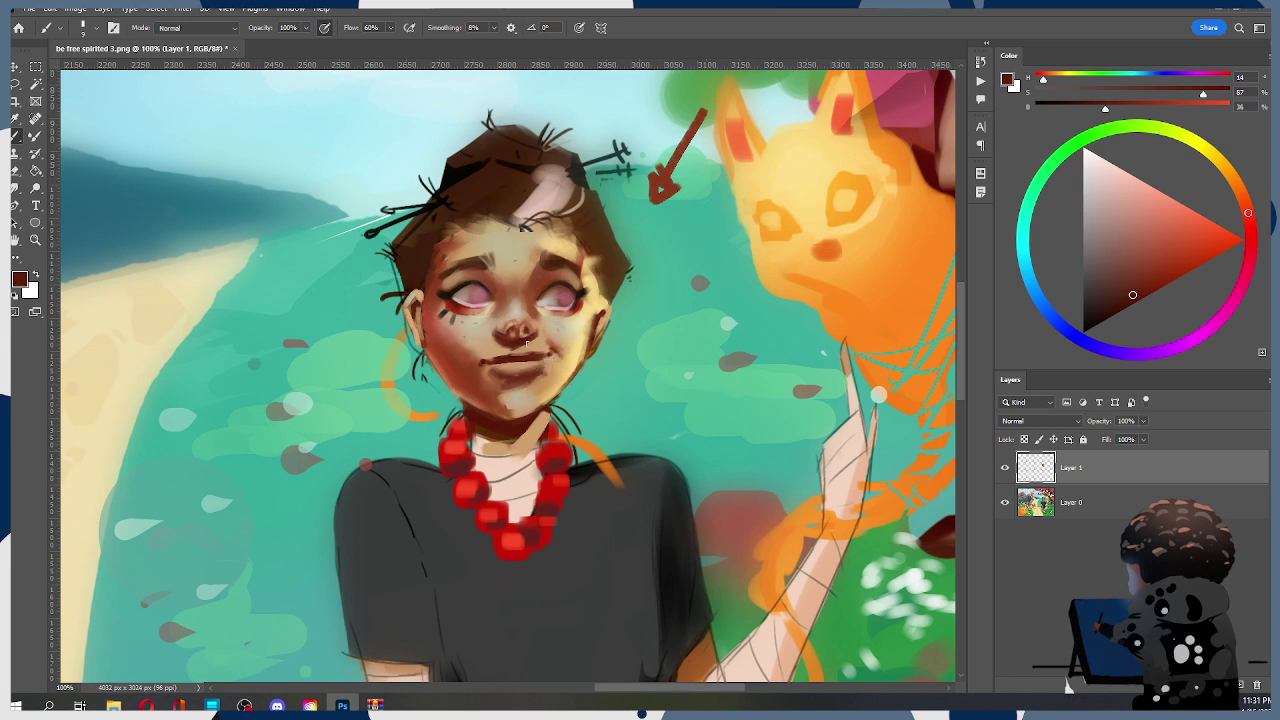
pyautogui.keyDown('alt'); pyautogui.click(534, 340); pyautogui.keyUp('alt')
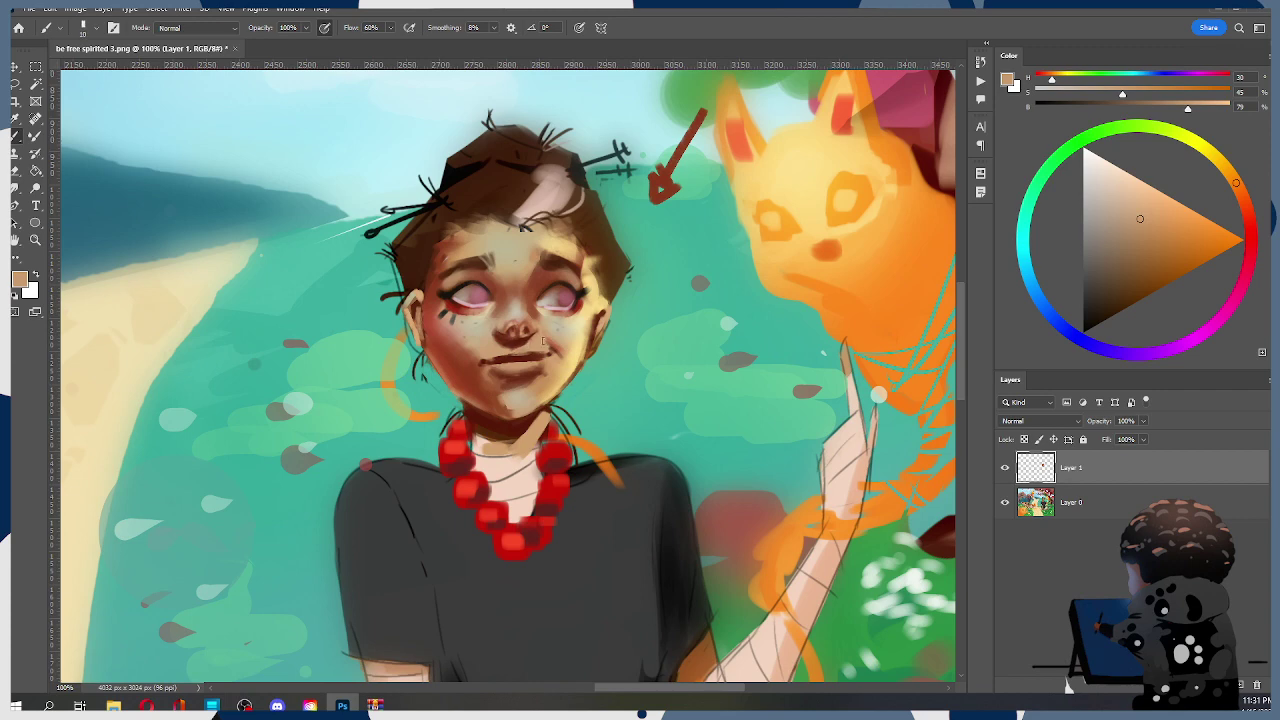
# Inspect the face close up and within the surrounding scene to judge the nose and mouth shading
pyautogui.hotkey('alt', 'space')
pyautogui.keyDown('alt'); pyautogui.click(540, 310); pyautogui.keyUp('alt')
pyautogui.keyDown('alt'); pyautogui.click(585, 300); pyautogui.keyUp('alt')
pyautogui.click(558, 294)
pyautogui.click(564, 292)
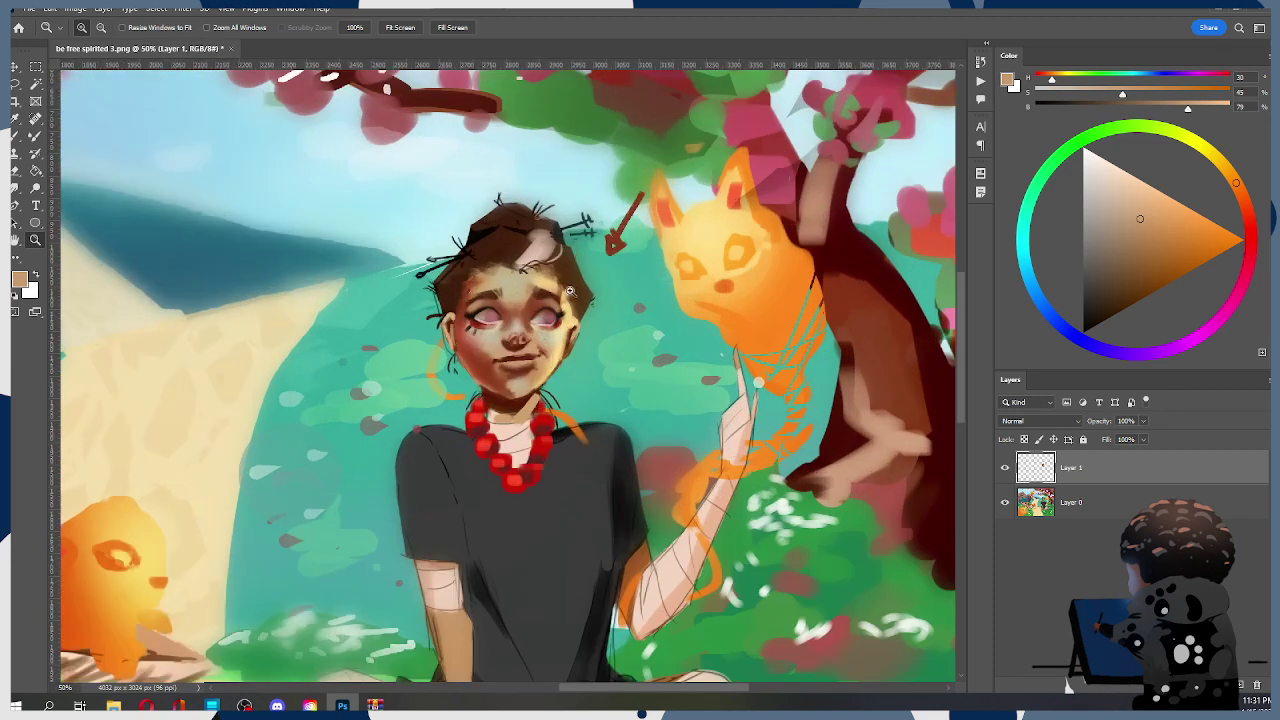
pyautogui.click(536, 324)
pyautogui.click(540, 330)
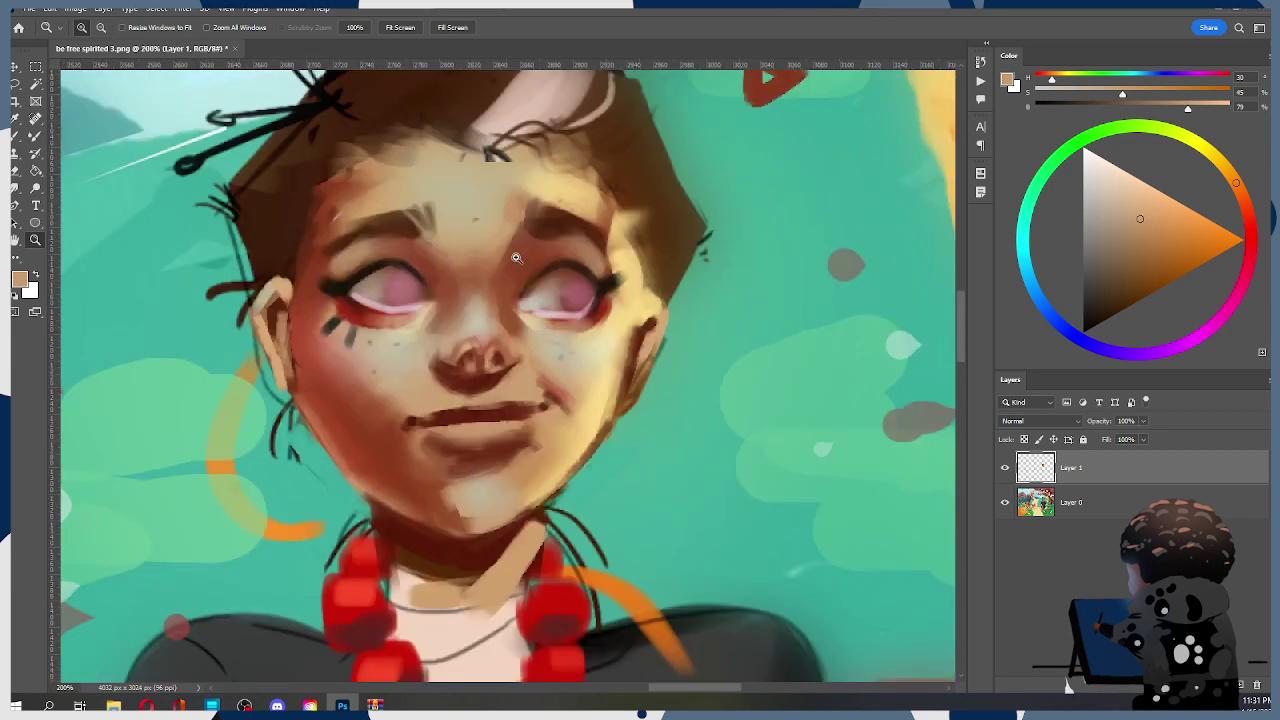
pyautogui.keyDown('alt'); pyautogui.click(541, 325); pyautogui.keyUp('alt')
pyautogui.keyDown('alt'); pyautogui.click(527, 355); pyautogui.keyUp('alt')
pyautogui.keyDown('alt'); pyautogui.click(545, 355); pyautogui.keyUp('alt')
pyautogui.click(529, 320)
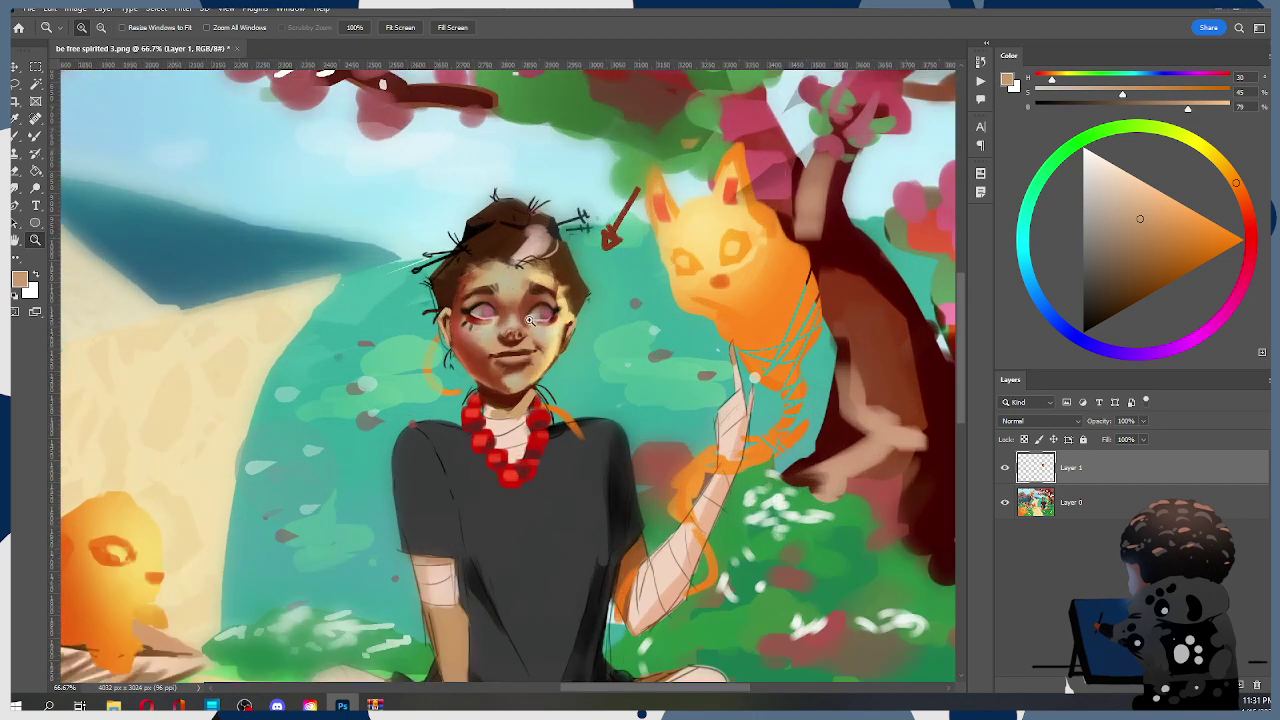
pyautogui.click(529, 320)
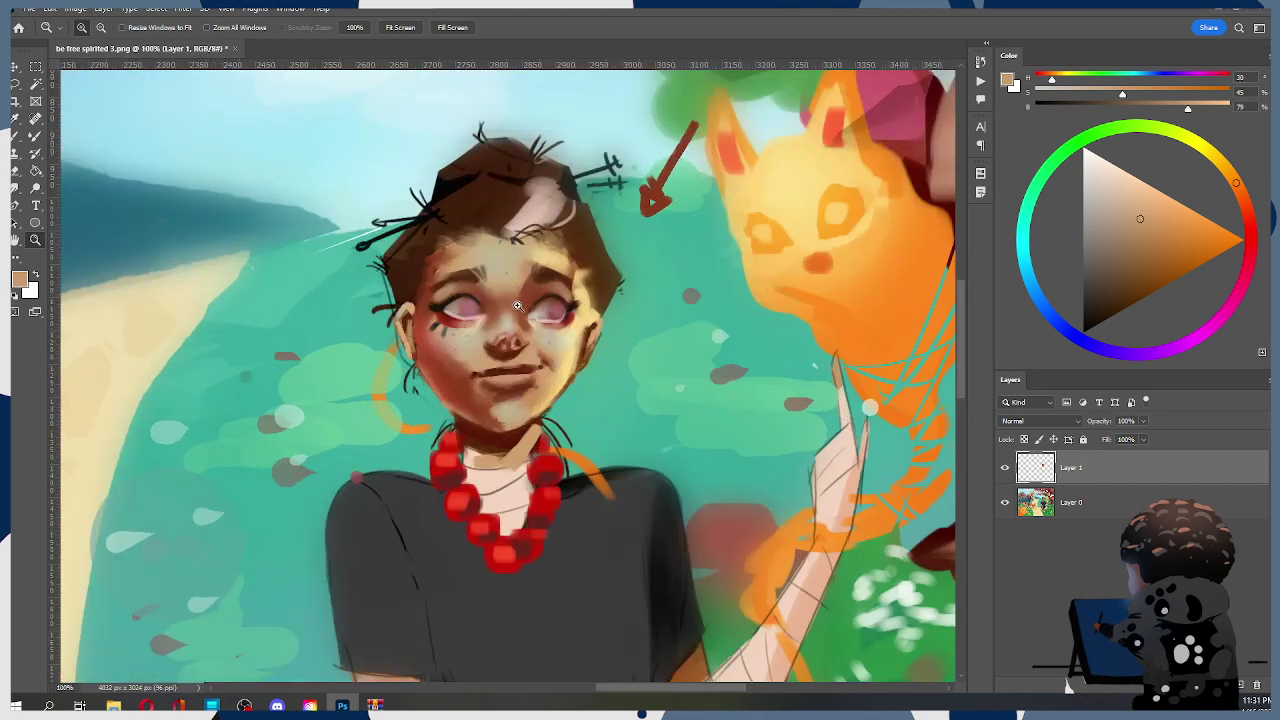
# Sample a reddish-brown from the nose and examine the face close up and within the surrounding scene
pyautogui.press('b')
pyautogui.keyDown('alt'); pyautogui.click(514, 320); pyautogui.keyUp('alt')
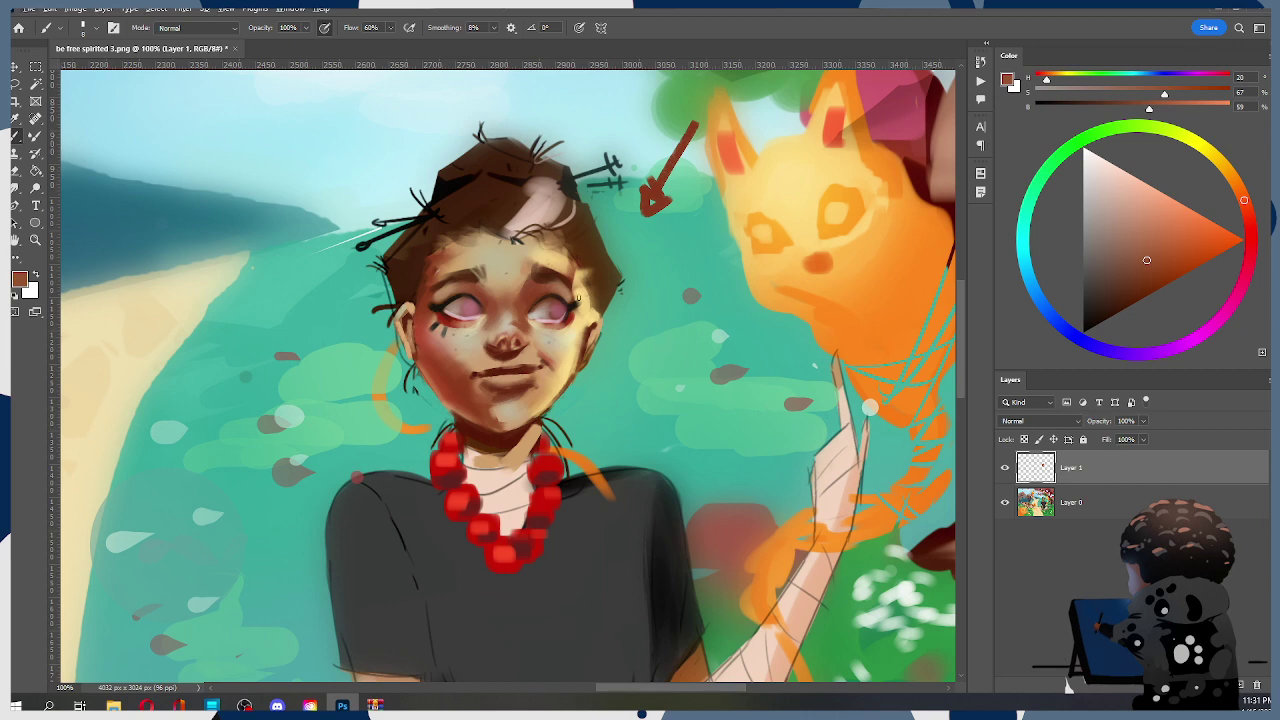
pyautogui.press('z')
pyautogui.keyDown('alt'); pyautogui.click(556, 278); pyautogui.keyUp('alt')
pyautogui.keyDown('alt'); pyautogui.click(556, 278); pyautogui.keyUp('alt')
pyautogui.keyDown('alt'); pyautogui.click(556, 278); pyautogui.keyUp('alt')
pyautogui.moveTo(477, 271); pyautogui.dragTo(570, 291)
pyautogui.keyDown('alt'); pyautogui.click(584, 294); pyautogui.keyUp('alt')
pyautogui.click(636, 307)
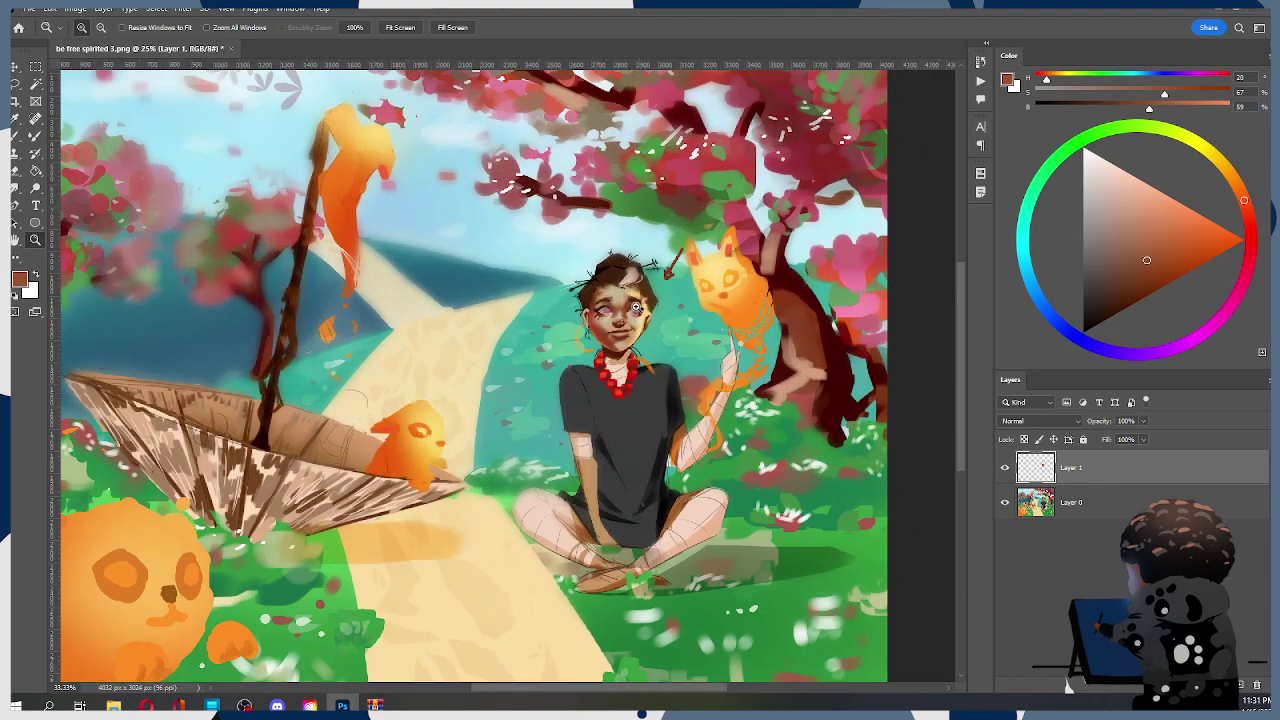
pyautogui.click(636, 307)
# Open the crouching character painting Arachn(Aria).psdc from the cloud documents
pyautogui.click(40, 10)
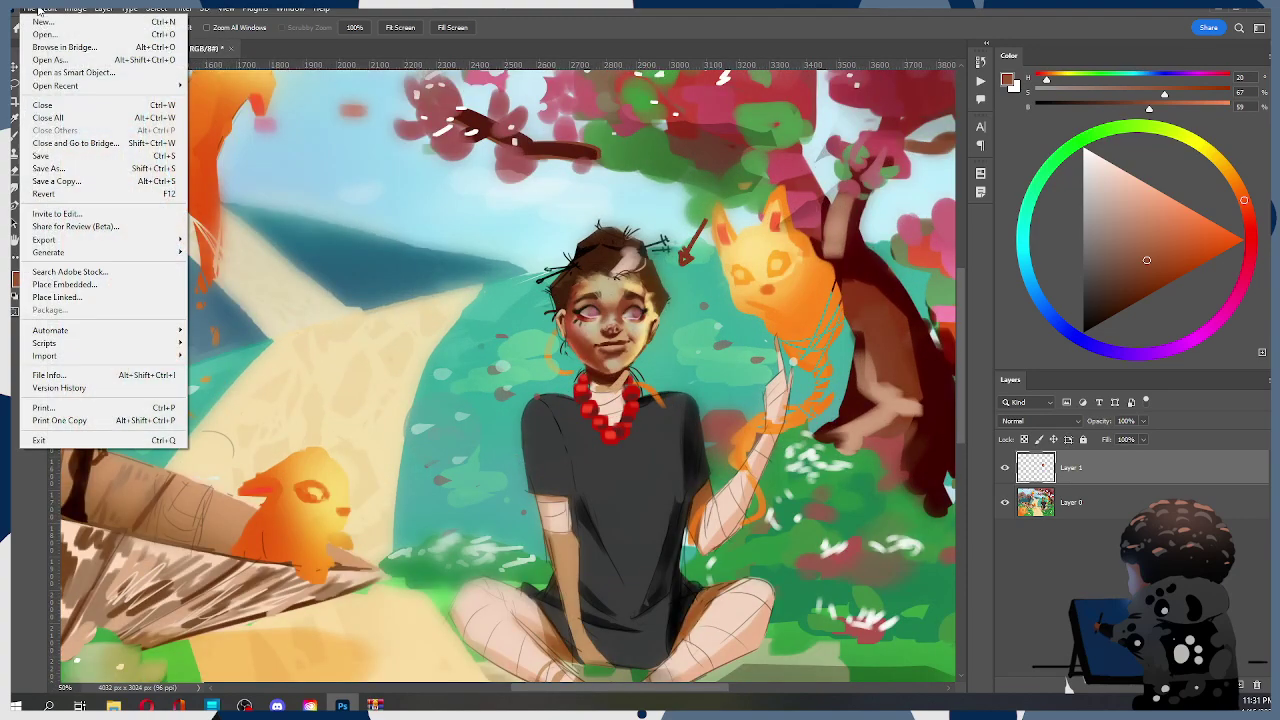
pyautogui.click(43, 34)
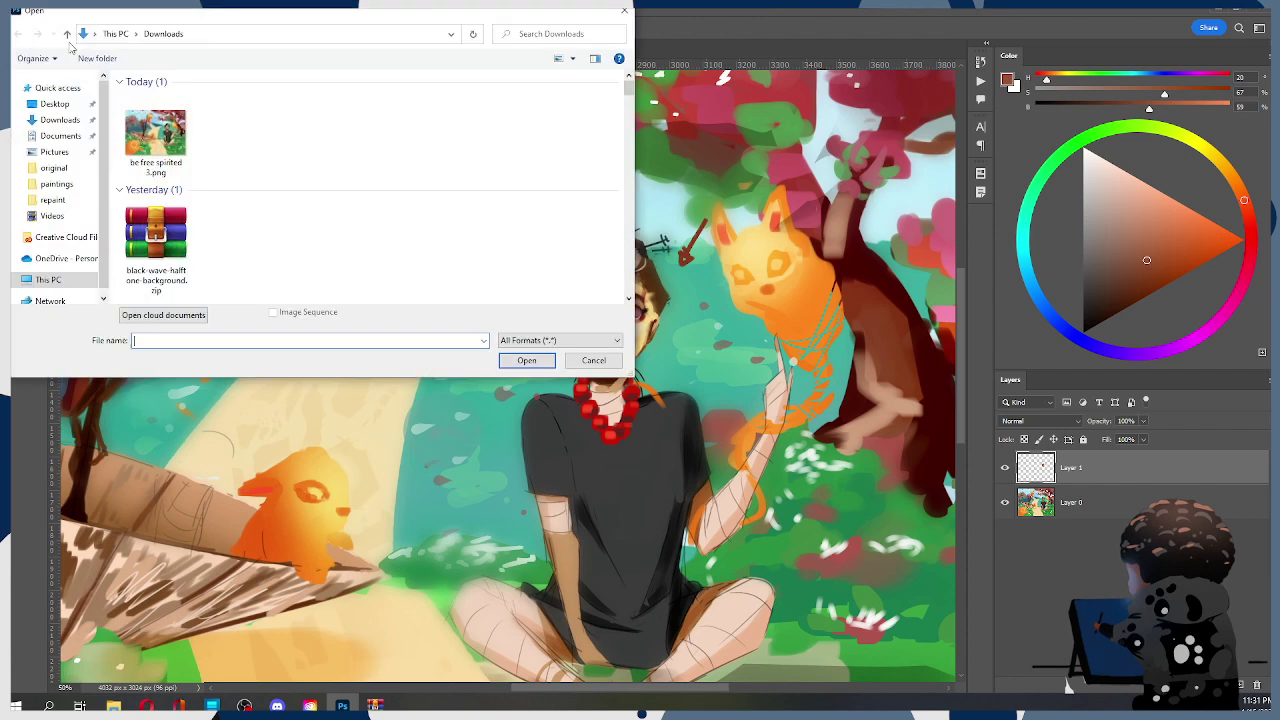
pyautogui.click(158, 314)
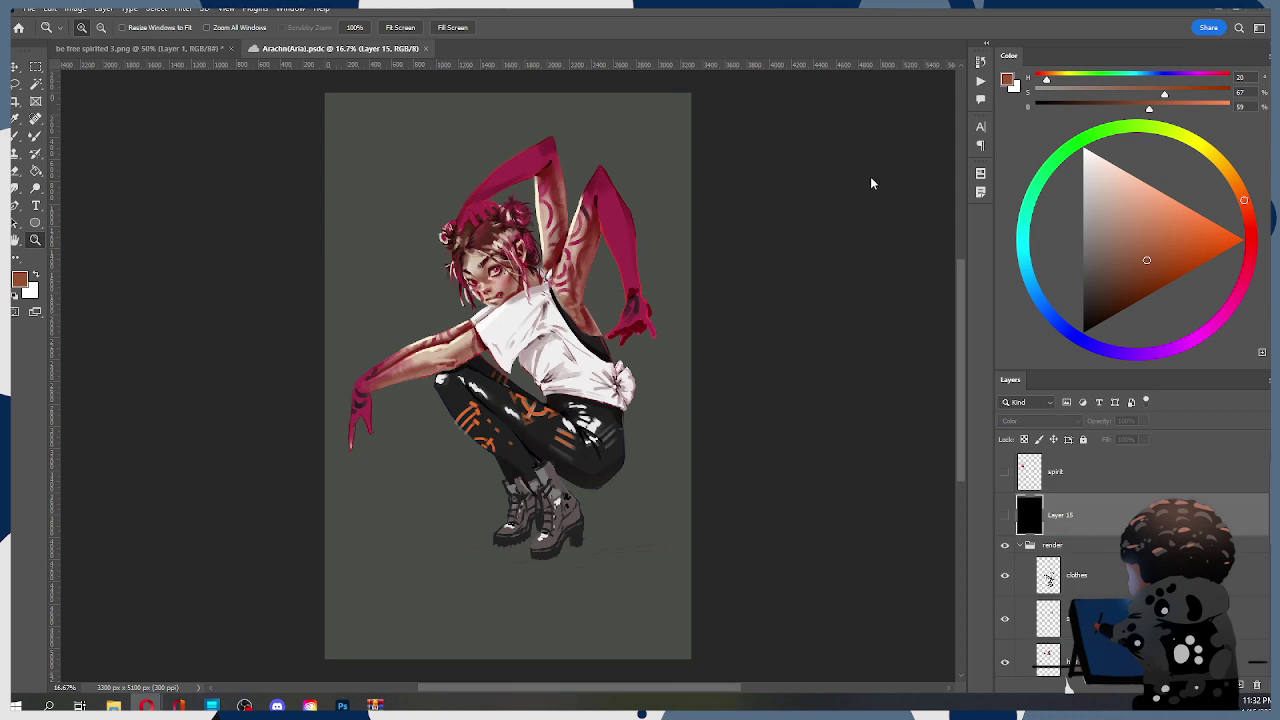
# Toggle the spirit layer on and off to compare the crouching character with and without the flame
pyautogui.click(1005, 470)
pyautogui.click(1005, 470)
pyautogui.click(1005, 470)
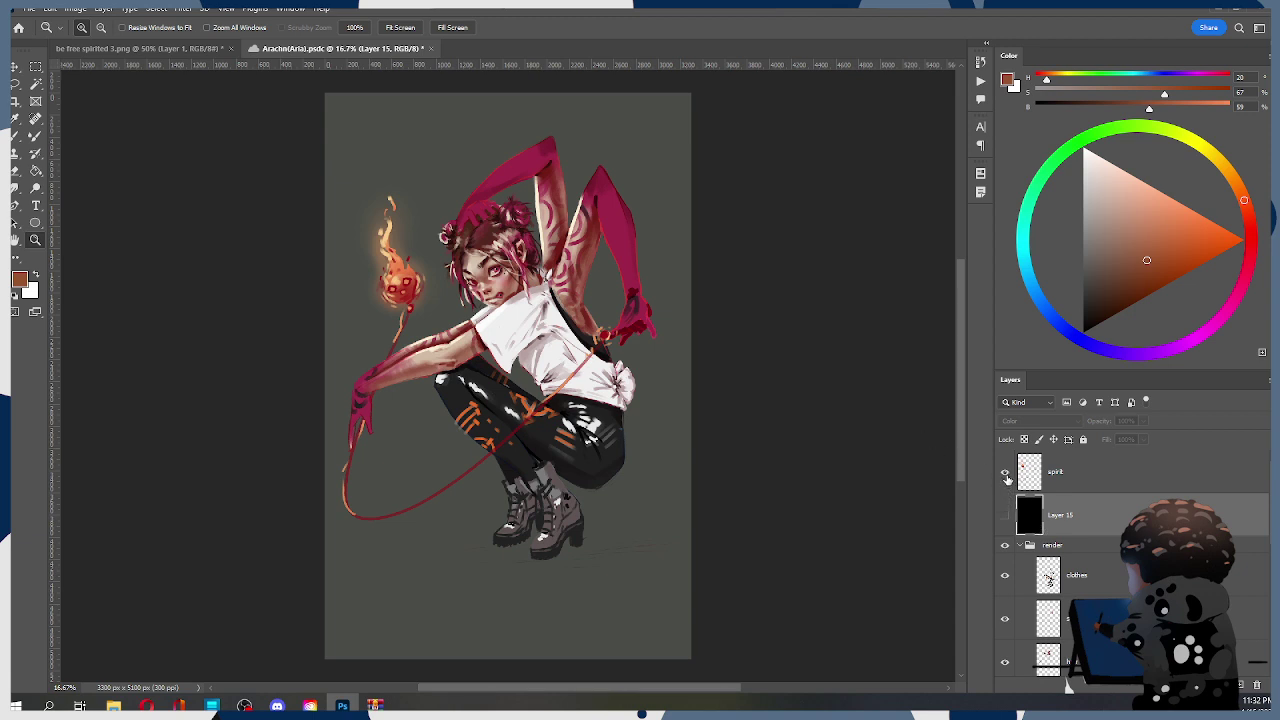
pyautogui.click(1005, 471)
# Hide the render group, show the sketch plus base group, and restore the render to compare both stages
pyautogui.click(1005, 545)
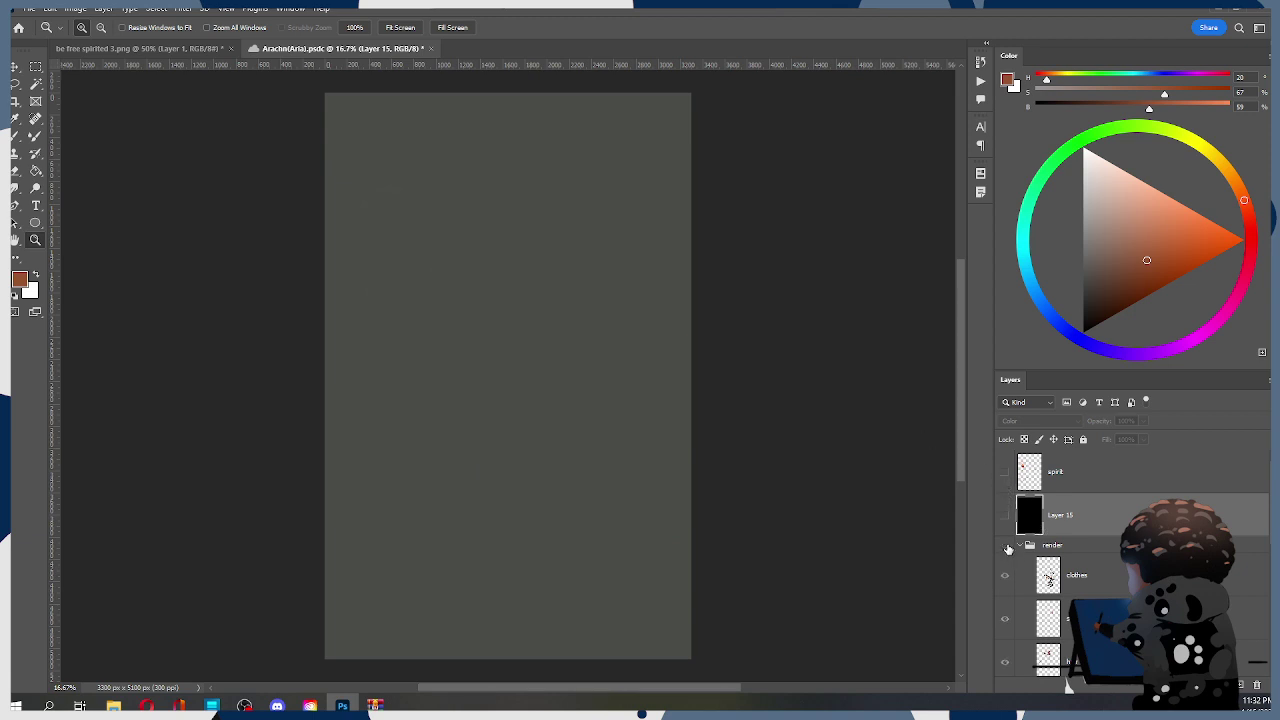
pyautogui.scroll(-3, 1032, 572)
pyautogui.scroll(-5, 1032, 572)
pyautogui.click(1005, 582)
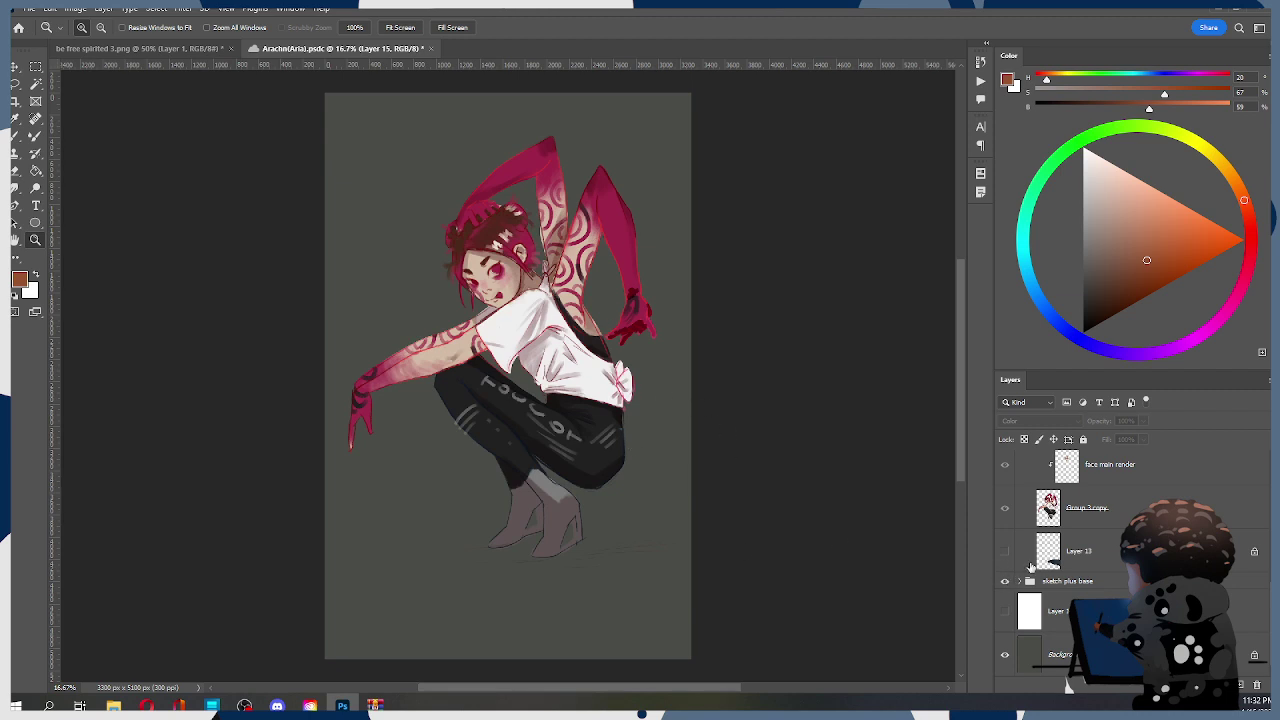
pyautogui.scroll(1, 1044, 560)
pyautogui.scroll(6, 1044, 560)
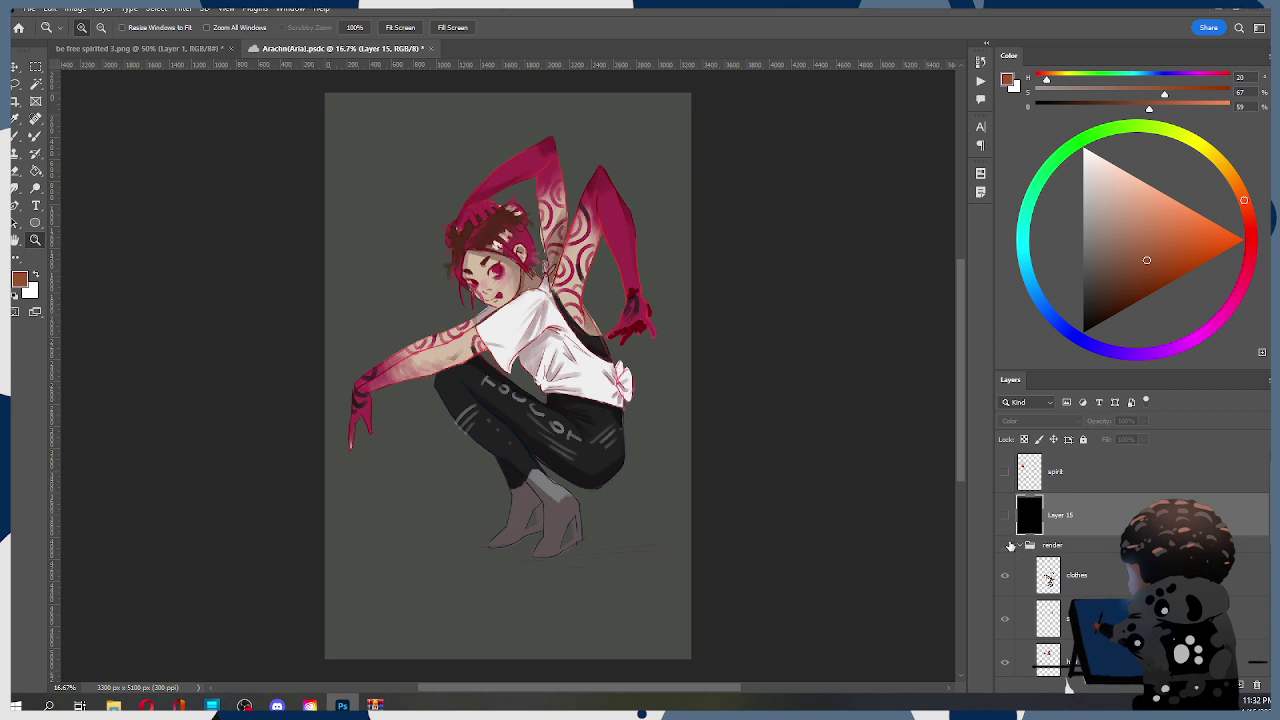
pyautogui.click(1006, 545)
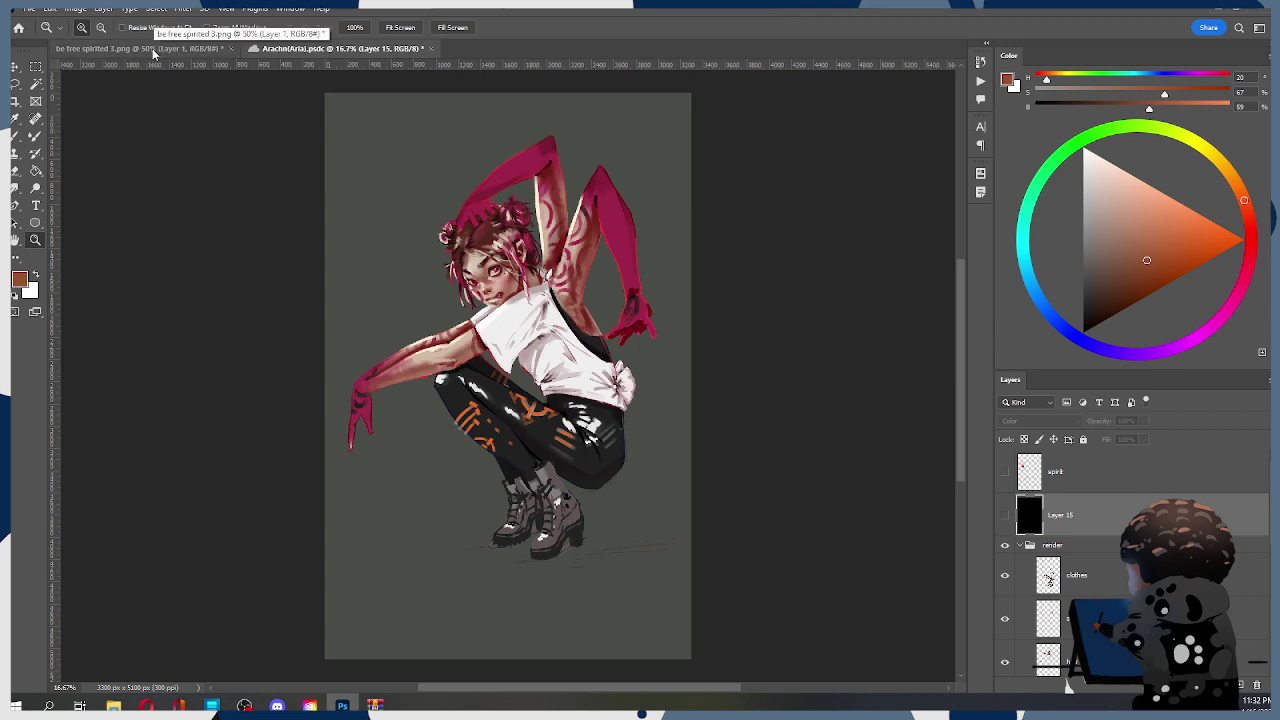
# Return to be free spirited 3.png and compare the repainted face with the original image, toggling Layer 1 off and on
pyautogui.click(153, 49)
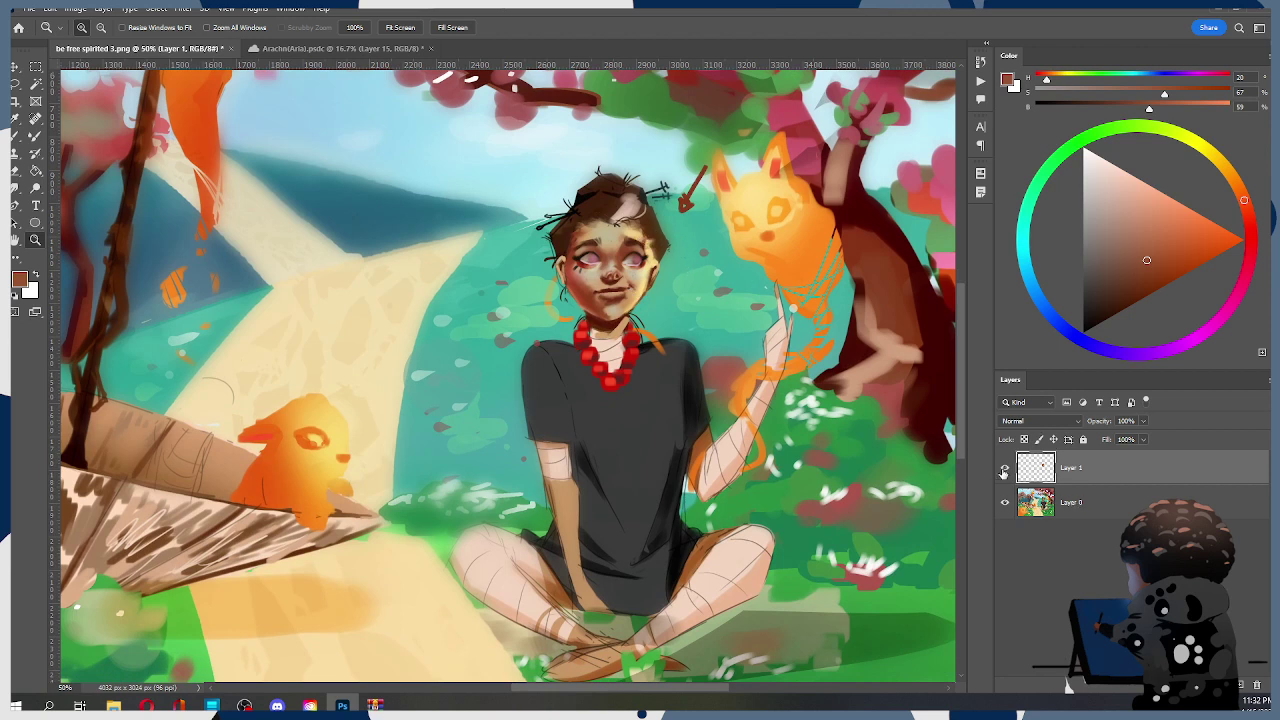
pyautogui.click(1006, 470)
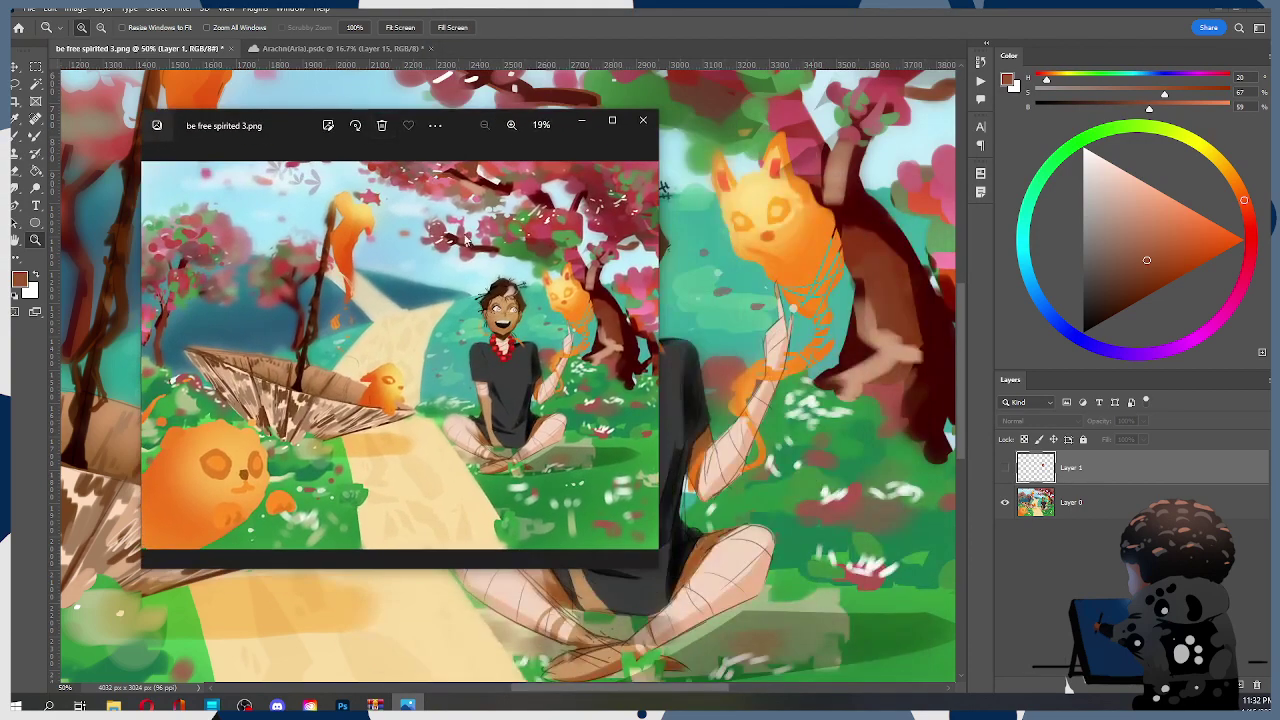
pyautogui.scroll(3, 510, 322)
pyautogui.moveTo(463, 125); pyautogui.dragTo(405, 67)
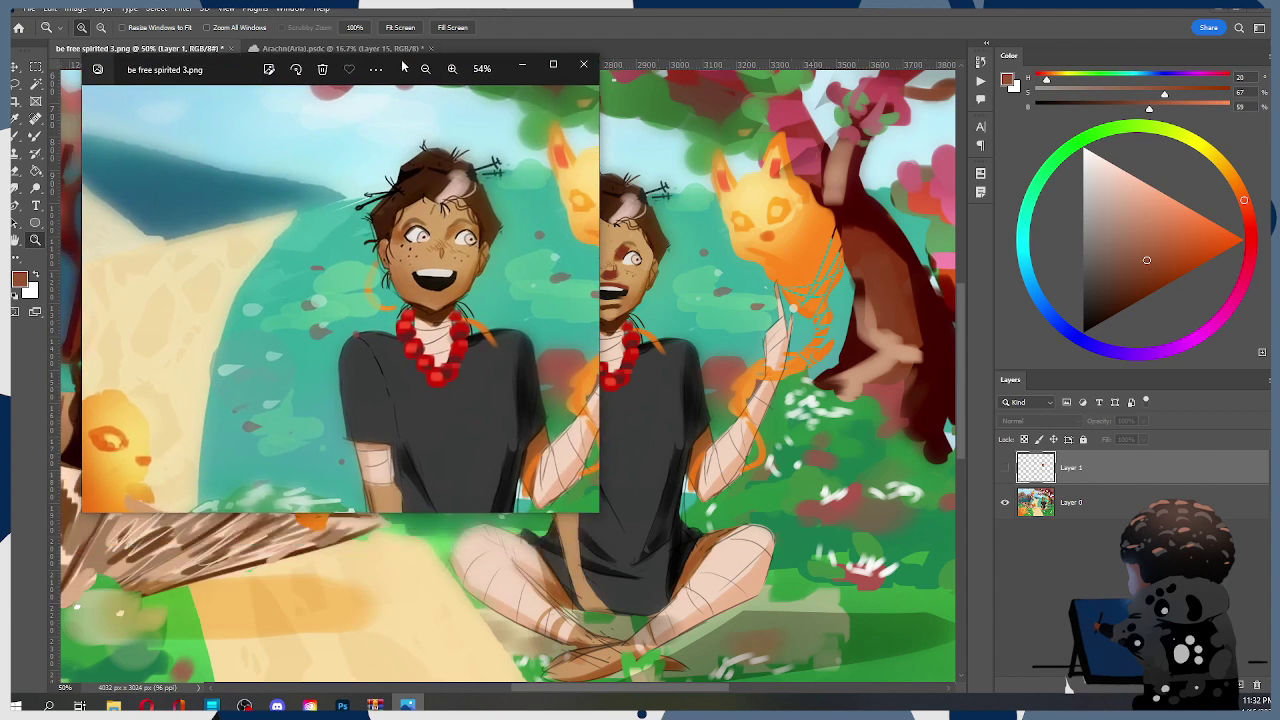
pyautogui.scroll(-3, 455, 262)
pyautogui.scroll(-3, 455, 262)
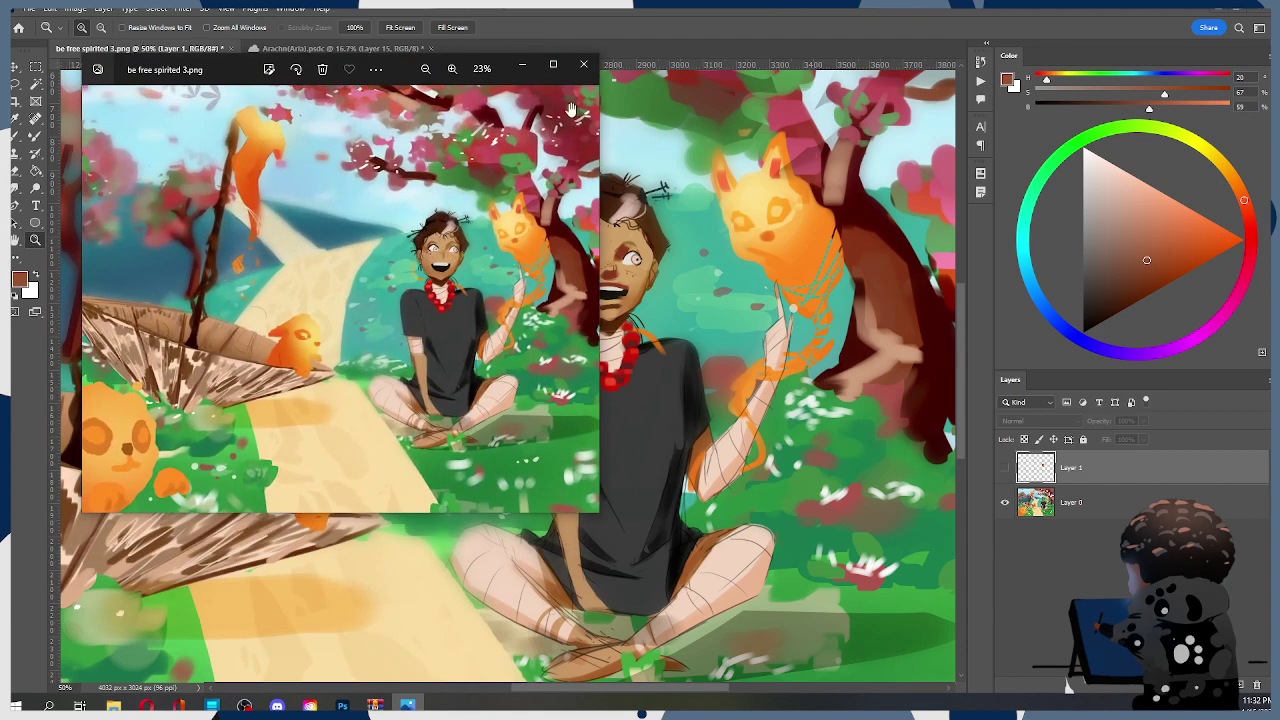
pyautogui.click(583, 64)
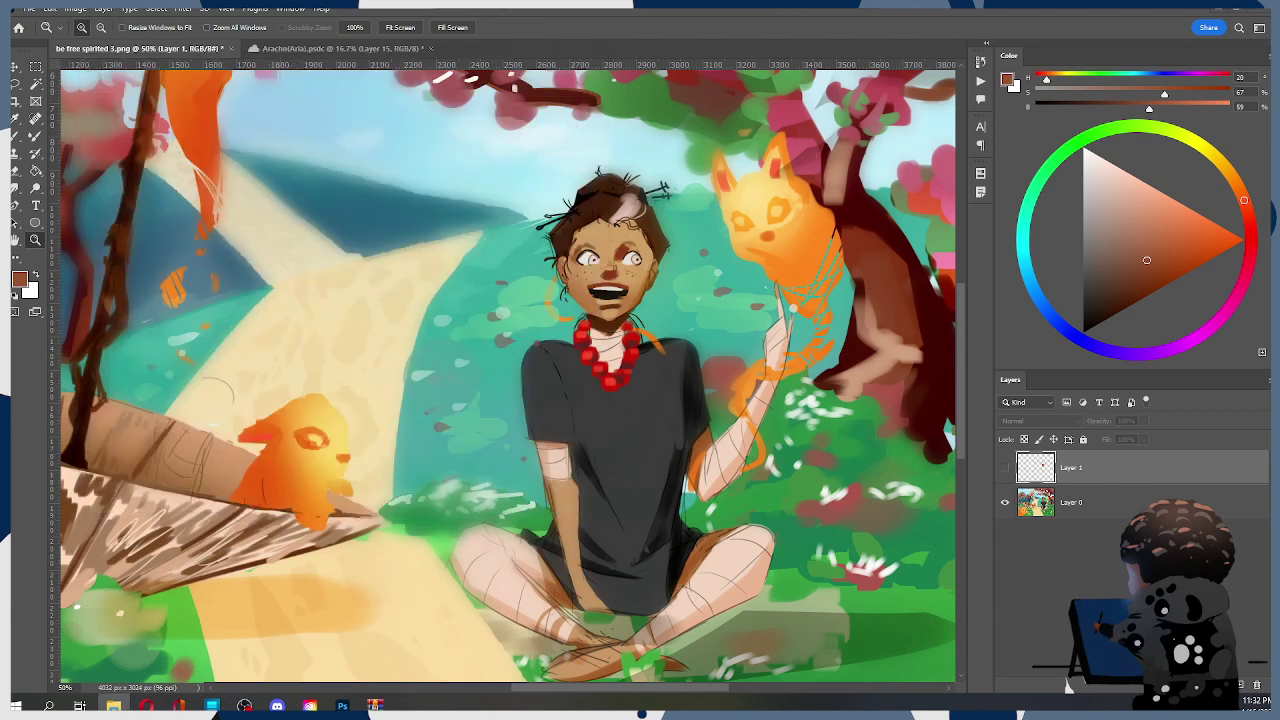
pyautogui.click(1005, 468)
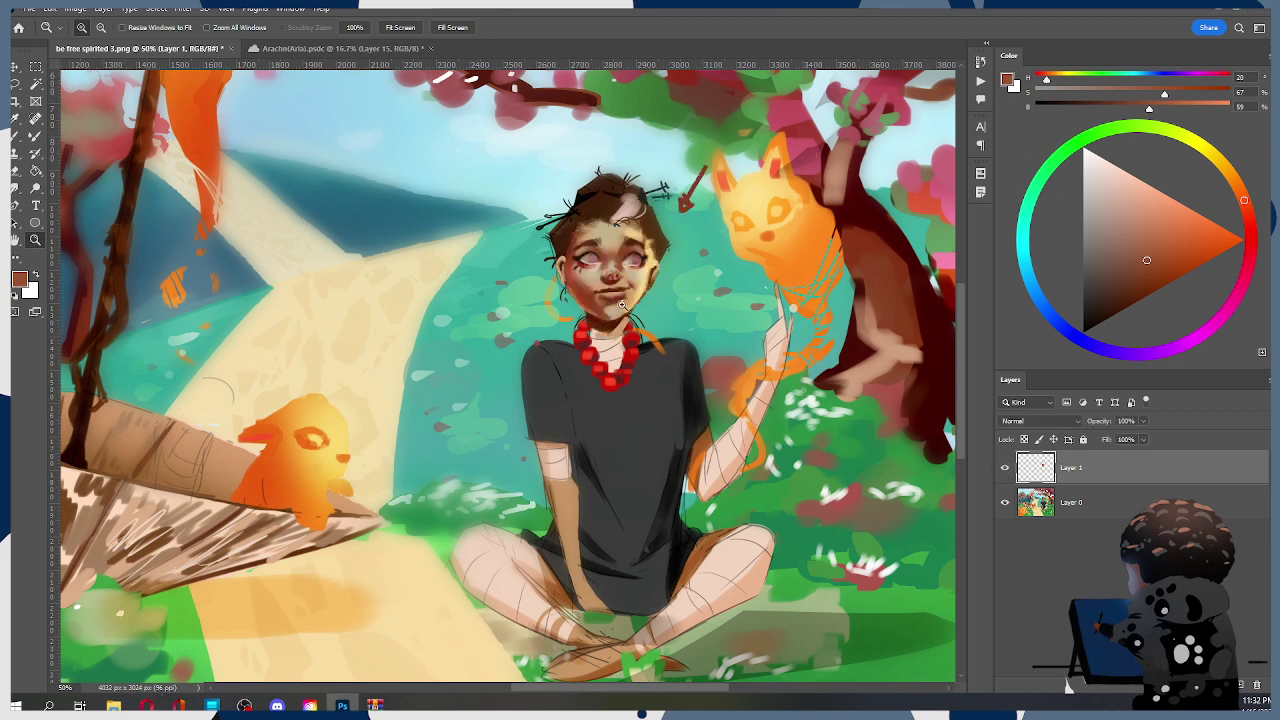
# Repaint the bead necklace as flat bright red beads with the [666K]No.19 brush, using red sampled from the beads
pyautogui.scroll(-3, 618, 304)
pyautogui.scroll(2, 703, 330)
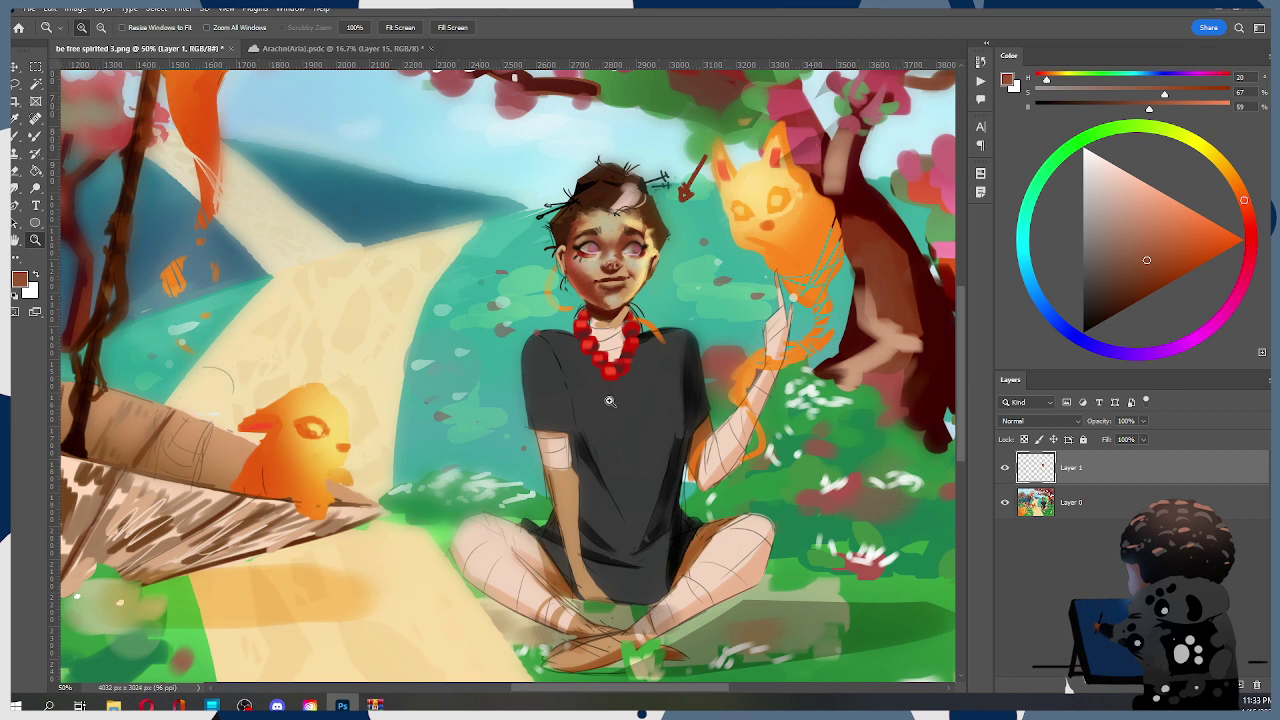
pyautogui.press('b')
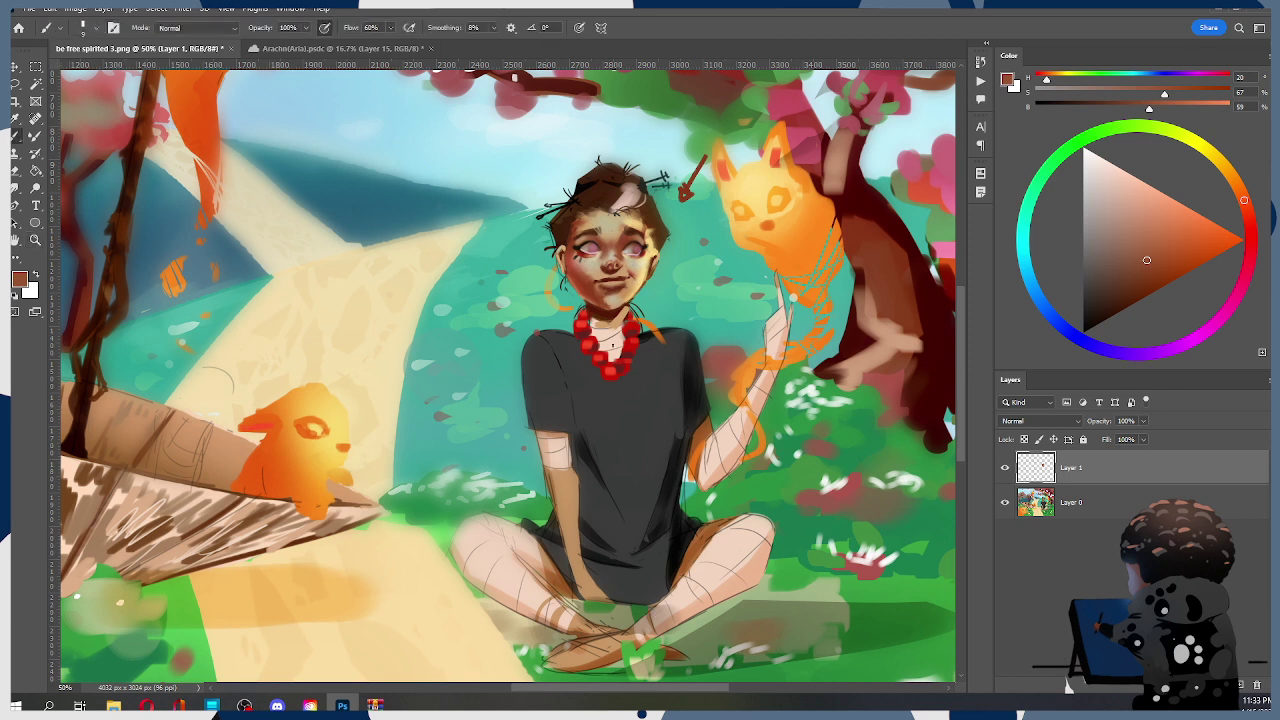
pyautogui.keyDown('alt'); pyautogui.click(584, 344); pyautogui.keyUp('alt')
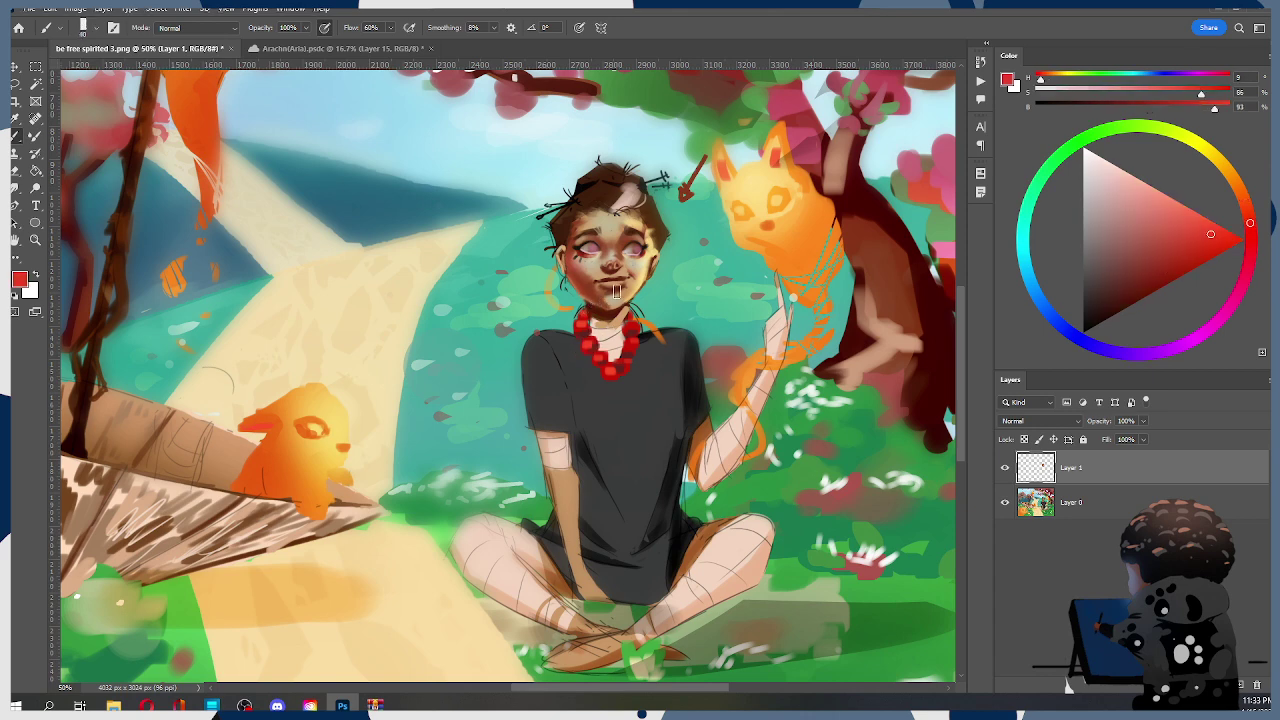
pyautogui.rightClick(595, 298)
pyautogui.click(686, 342)
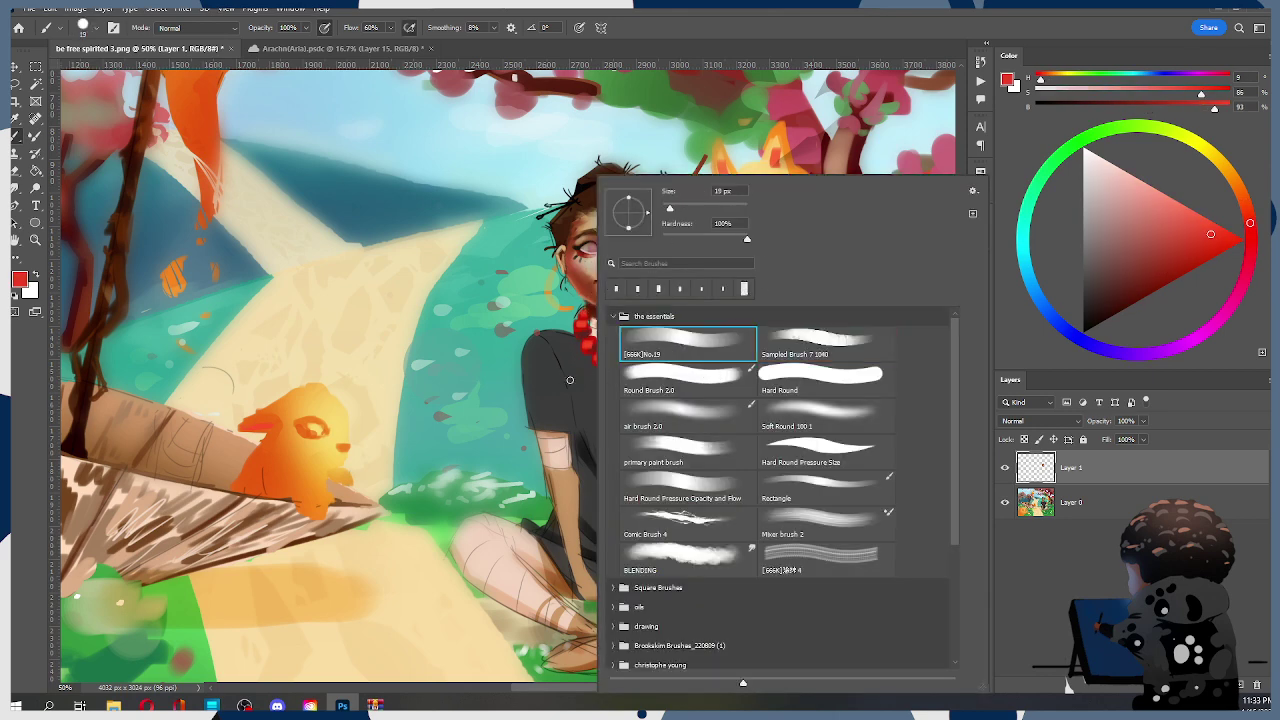
pyautogui.click(572, 380)
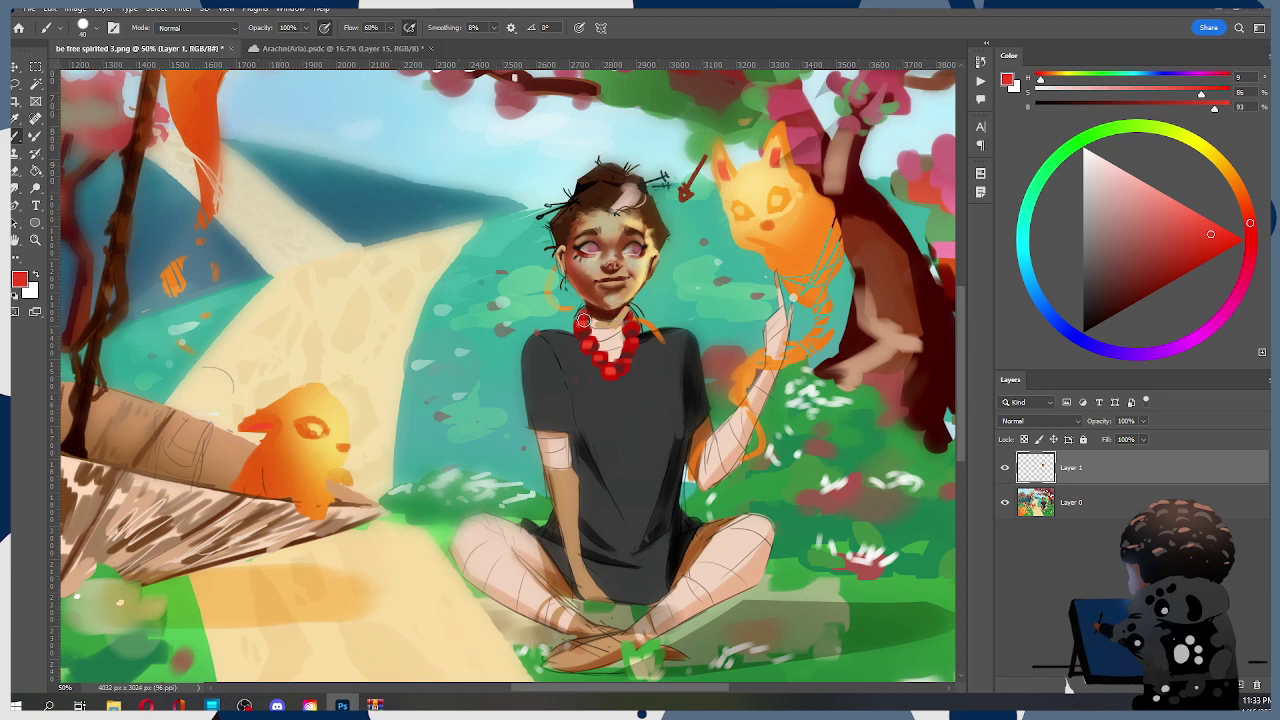
pyautogui.keyDown('alt'); pyautogui.click(582, 314); pyautogui.keyUp('alt')
pyautogui.moveTo(587, 345)
pyautogui.mouseDown()
pyautogui.moveTo(615, 372)
pyautogui.moveTo(622, 360)
pyautogui.mouseUp()
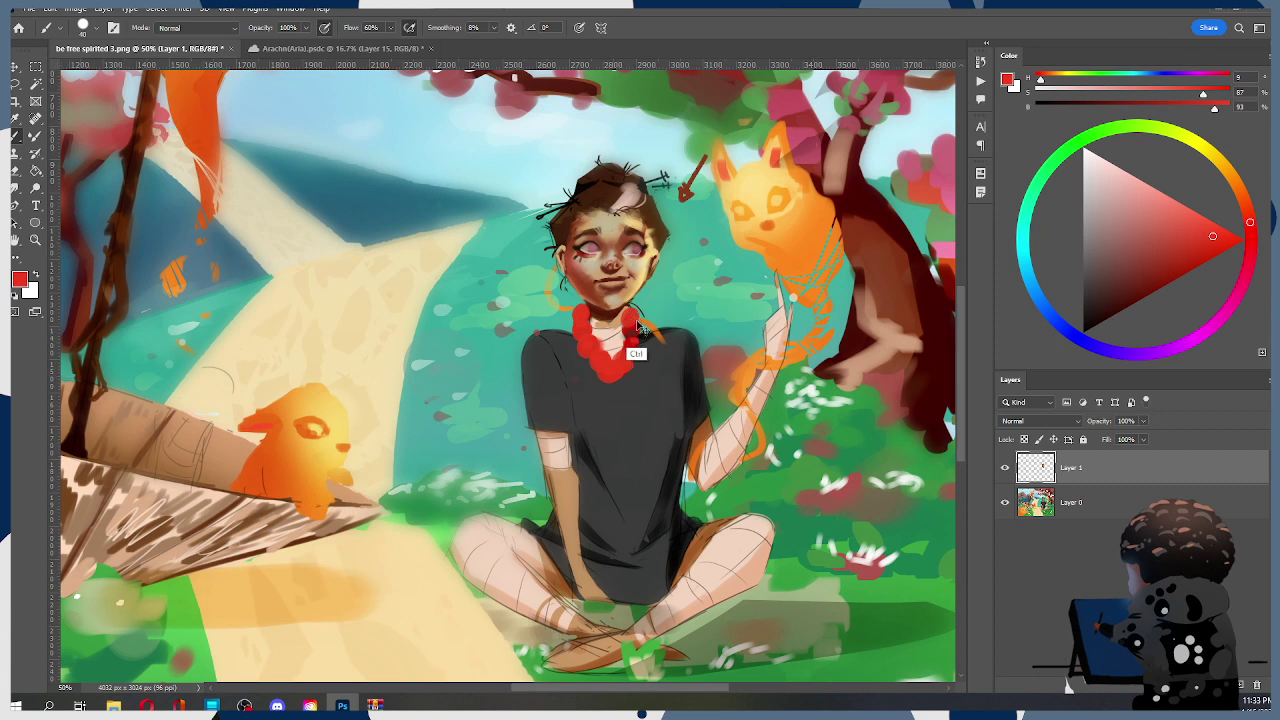
# Paint the neck above the necklace with tan, pale peach and dark reddish-brown sampled nearby, reducing the brush for details
pyautogui.keyDown('alt'); pyautogui.click(628, 318); pyautogui.keyUp('alt')
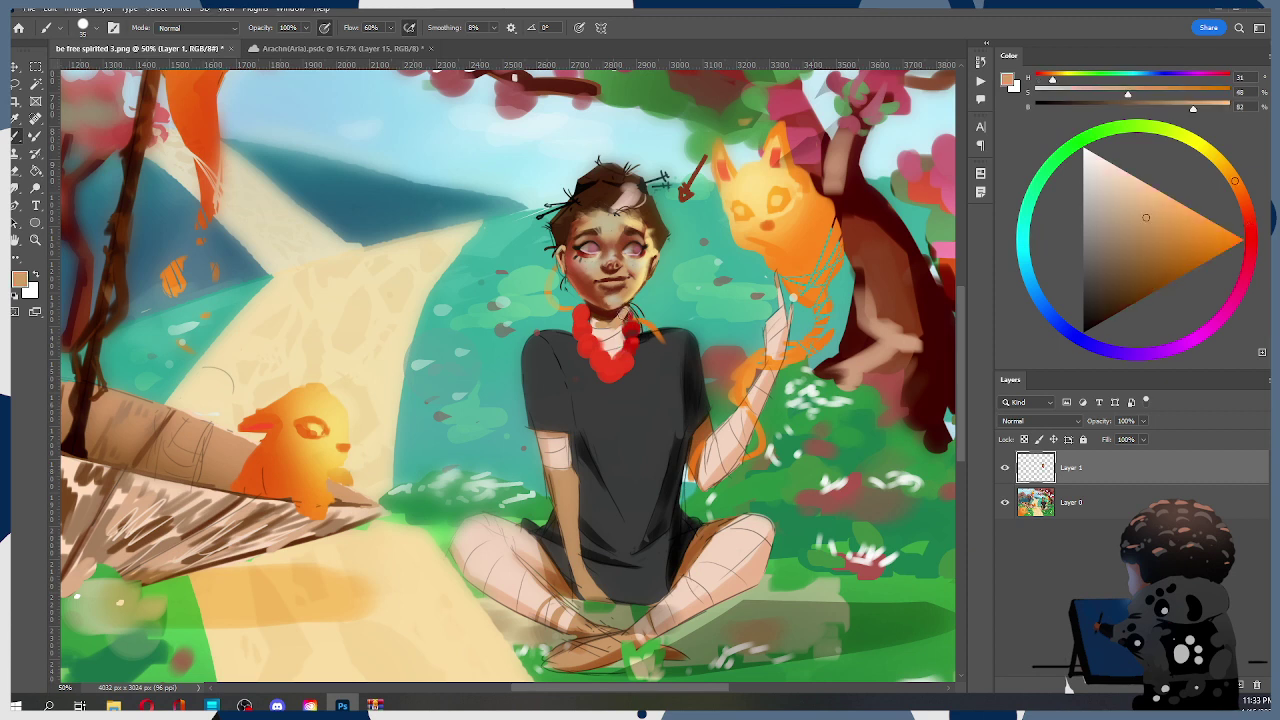
pyautogui.keyDown('alt'); pyautogui.click(600, 322); pyautogui.keyUp('alt')
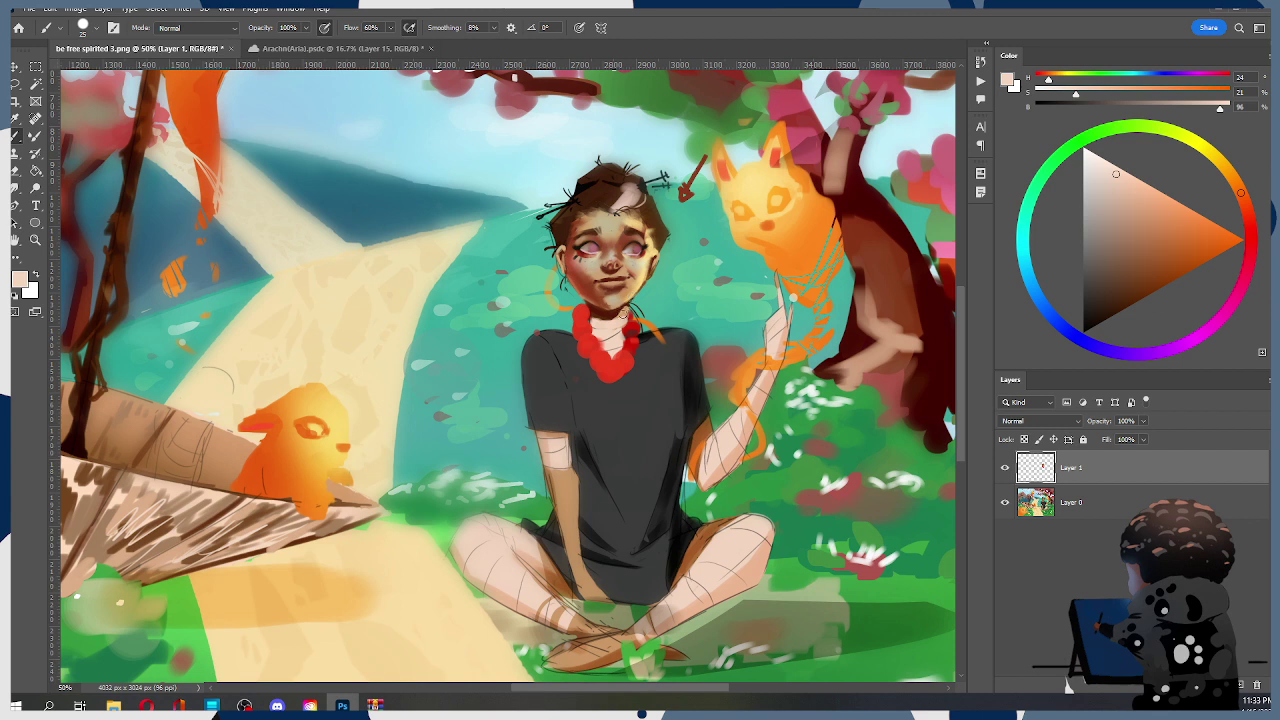
pyautogui.keyDown('alt'); pyautogui.click(620, 318); pyautogui.keyUp('alt')
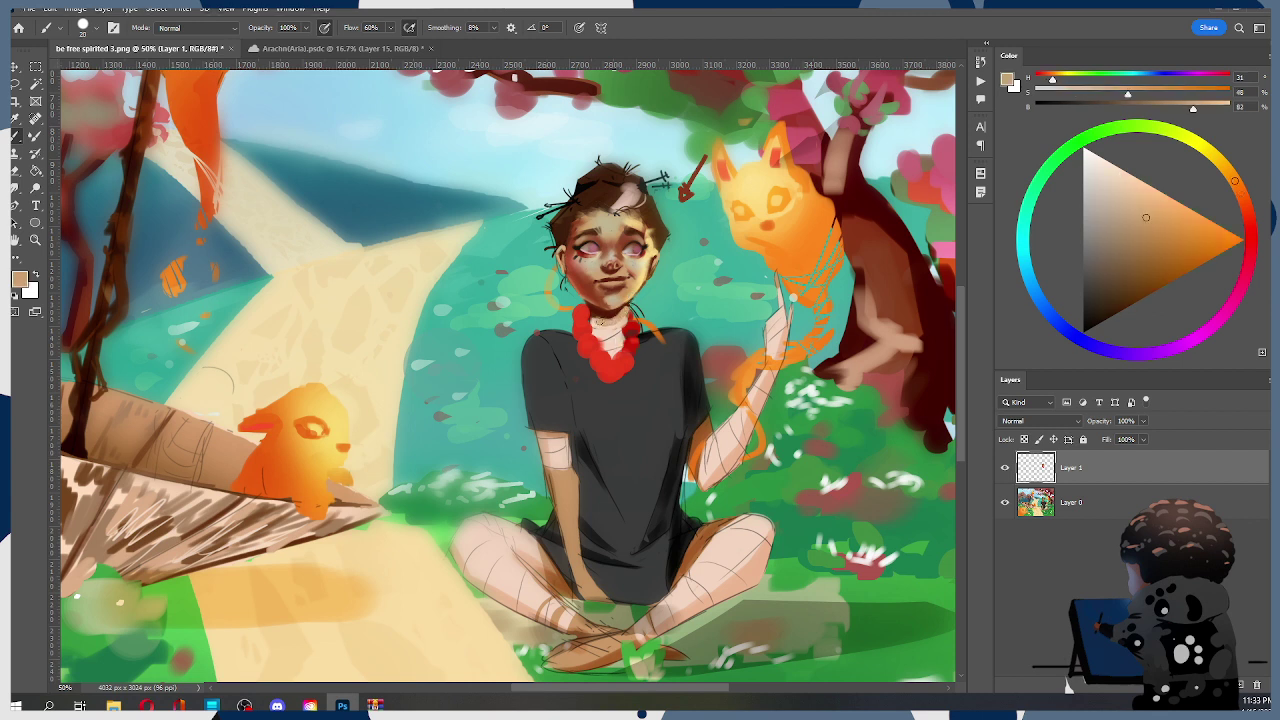
pyautogui.keyDown('alt'); pyautogui.click(597, 313); pyautogui.keyUp('alt')
pyautogui.press('[')
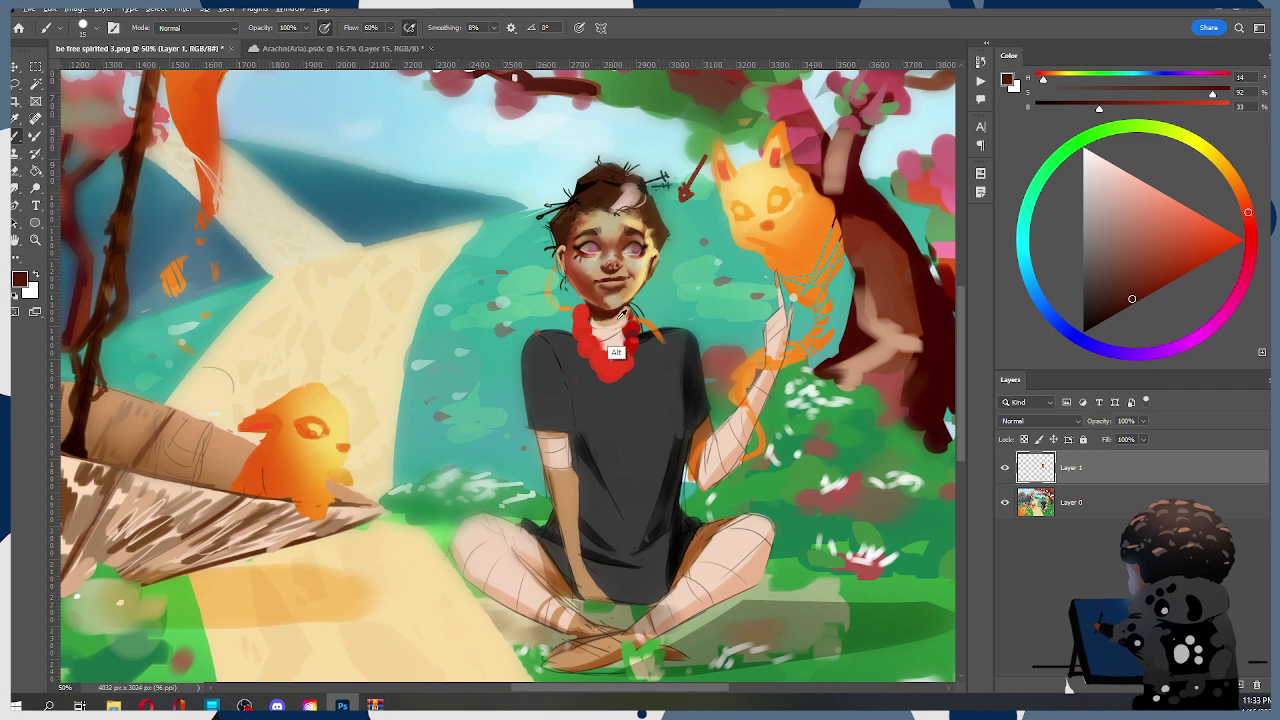
pyautogui.keyDown('alt'); pyautogui.click(622, 304); pyautogui.keyUp('alt')
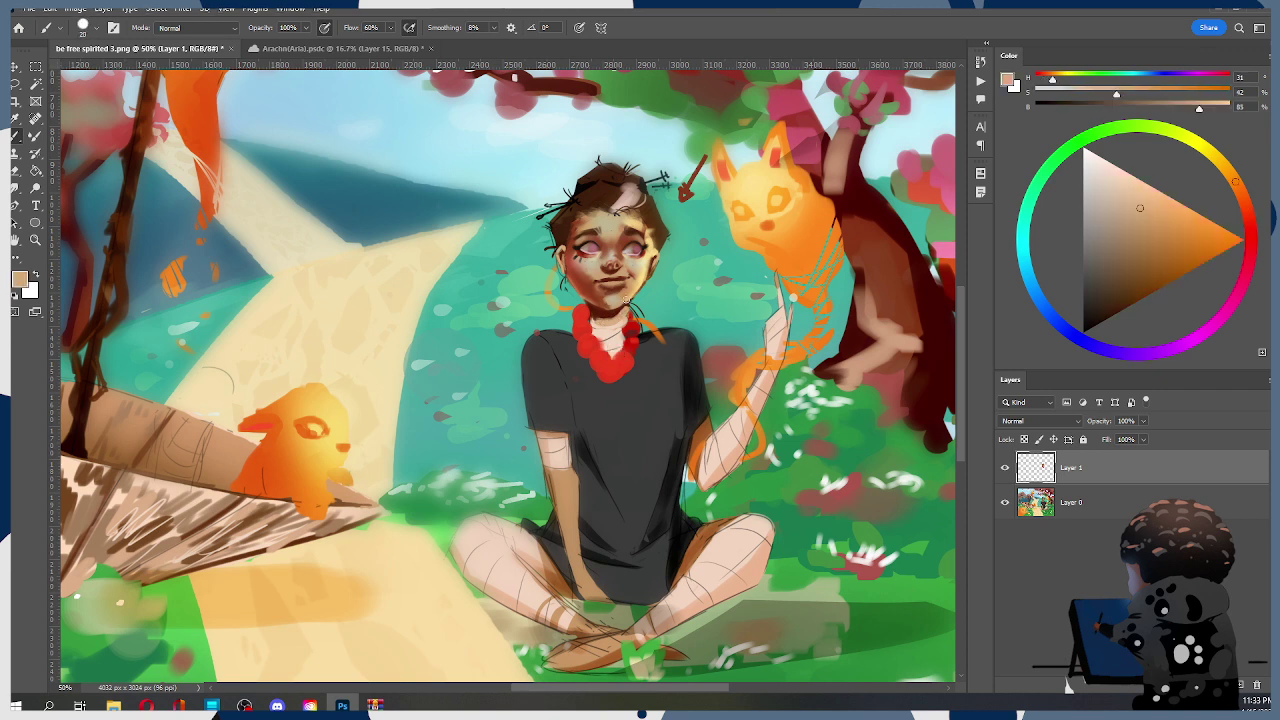
pyautogui.keyDown('alt'); pyautogui.click(598, 304); pyautogui.keyUp('alt')
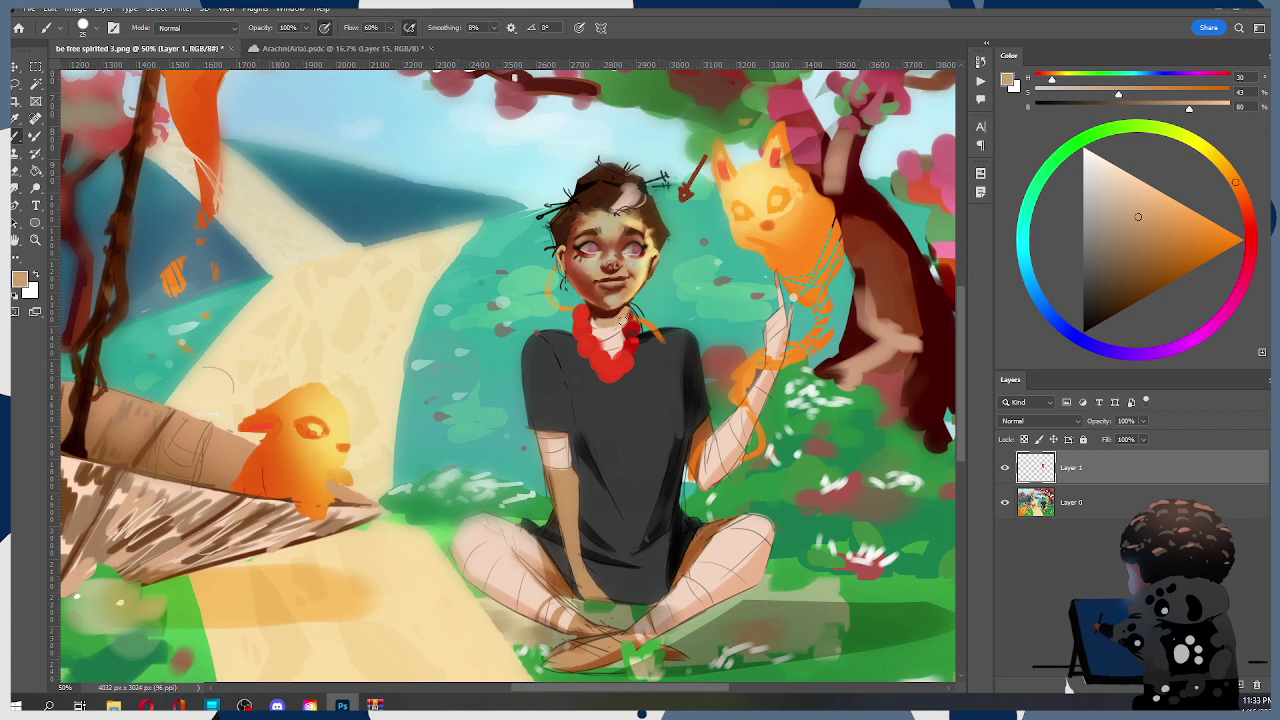
# Refine the chin shadow and neck wrapping with alternating pale peach, tan and dark reddish-brown samples
pyautogui.keyDown('alt'); pyautogui.click(593, 324); pyautogui.keyUp('alt')
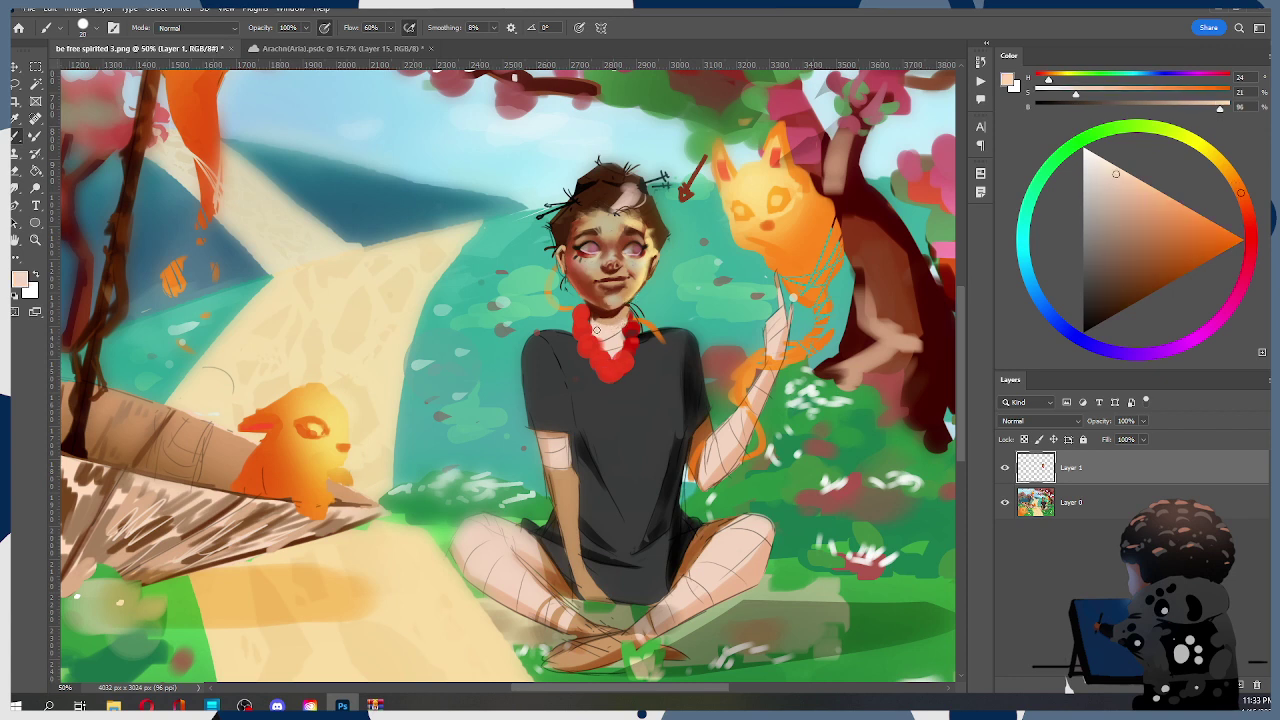
pyautogui.keyDown('alt'); pyautogui.click(590, 308); pyautogui.keyUp('alt')
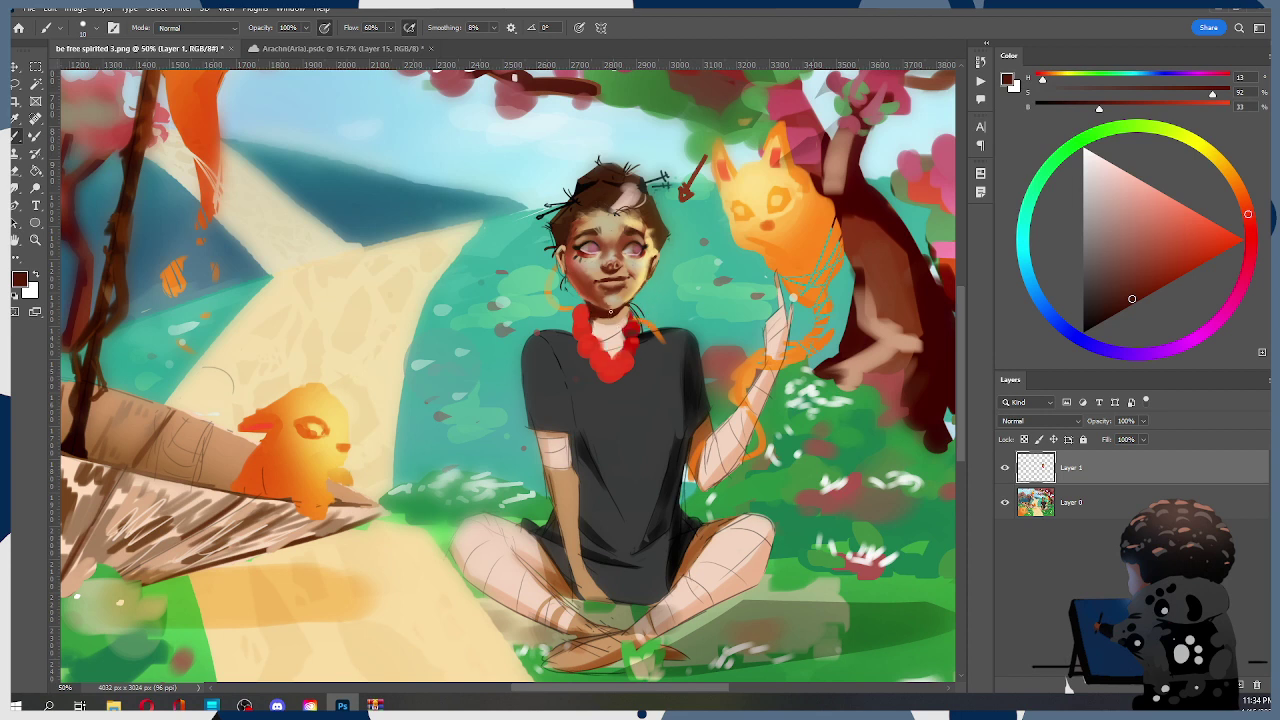
pyautogui.keyDown('alt'); pyautogui.click(595, 320); pyautogui.keyUp('alt')
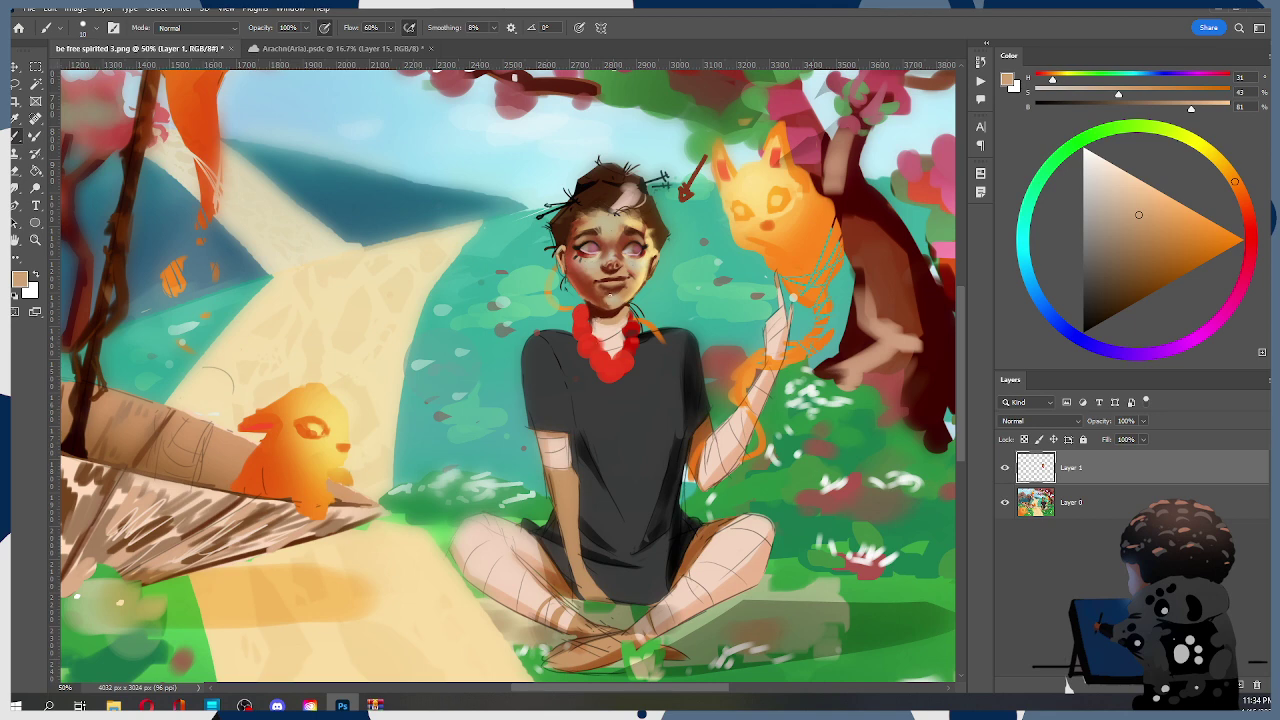
pyautogui.keyDown('alt'); pyautogui.click(595, 322); pyautogui.keyUp('alt')
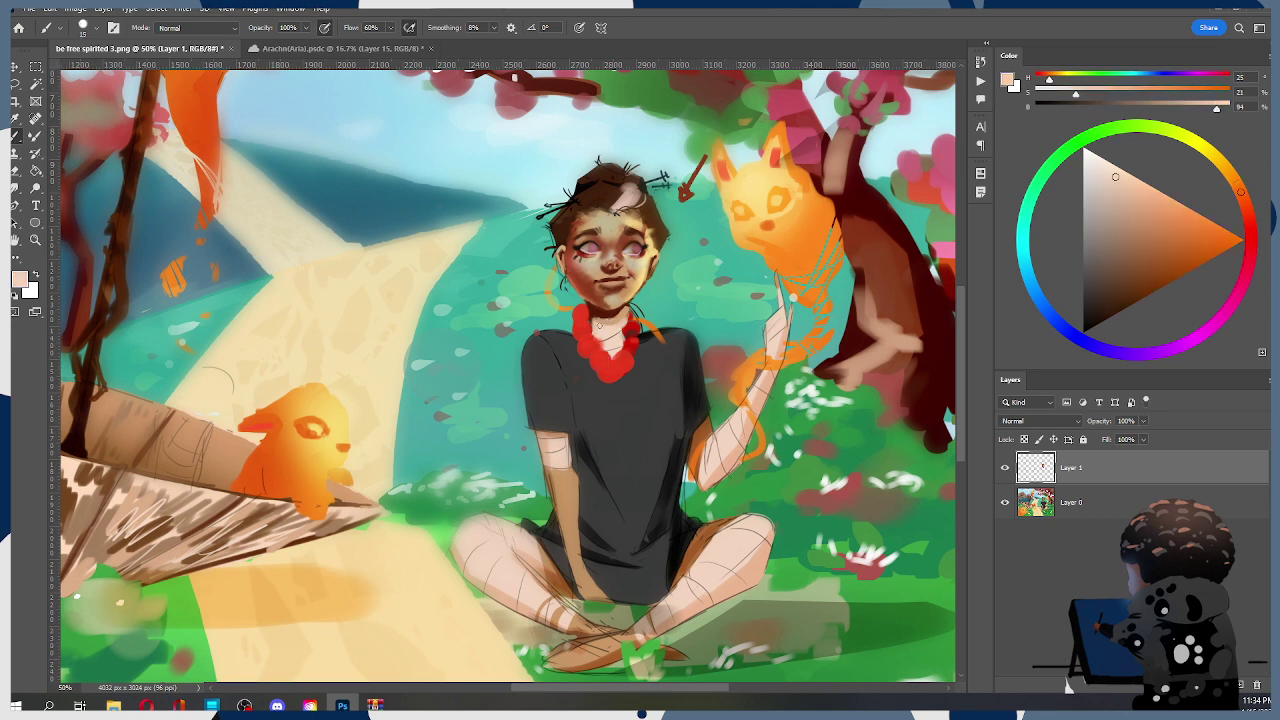
pyautogui.keyDown('alt'); pyautogui.click(603, 305); pyautogui.keyUp('alt')
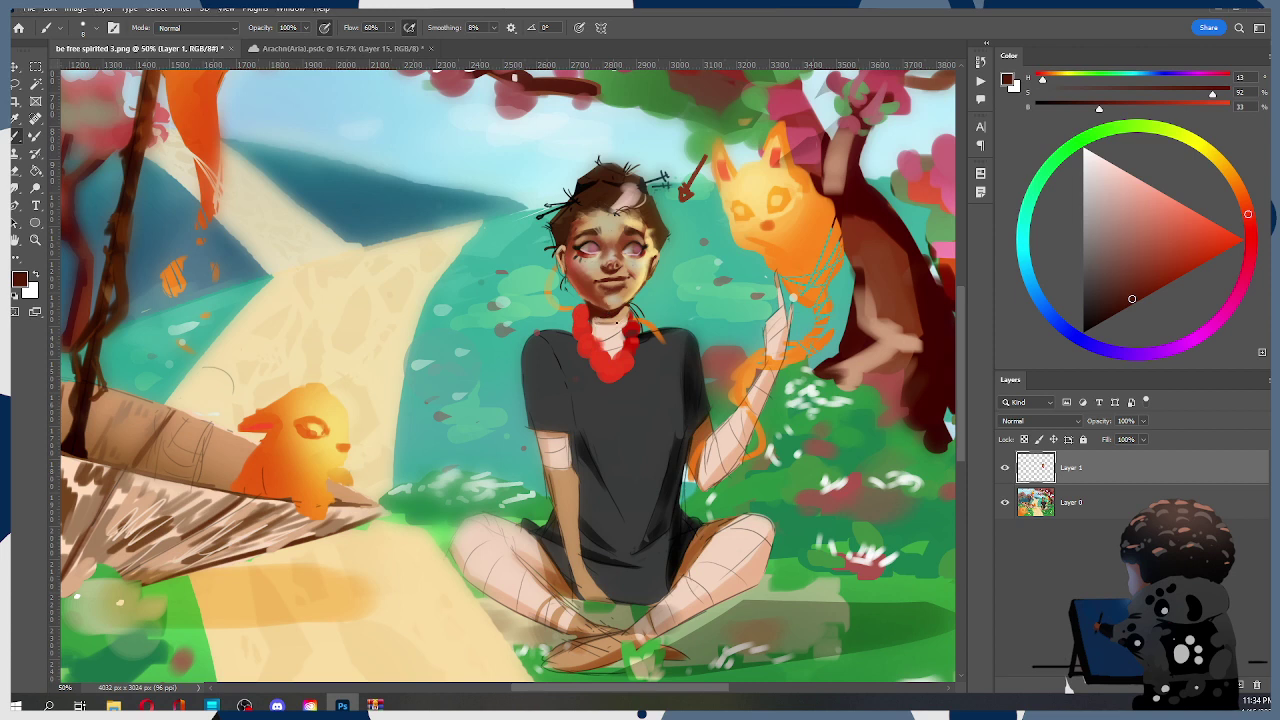
pyautogui.keyDown('alt'); pyautogui.click(598, 323); pyautogui.keyUp('alt')
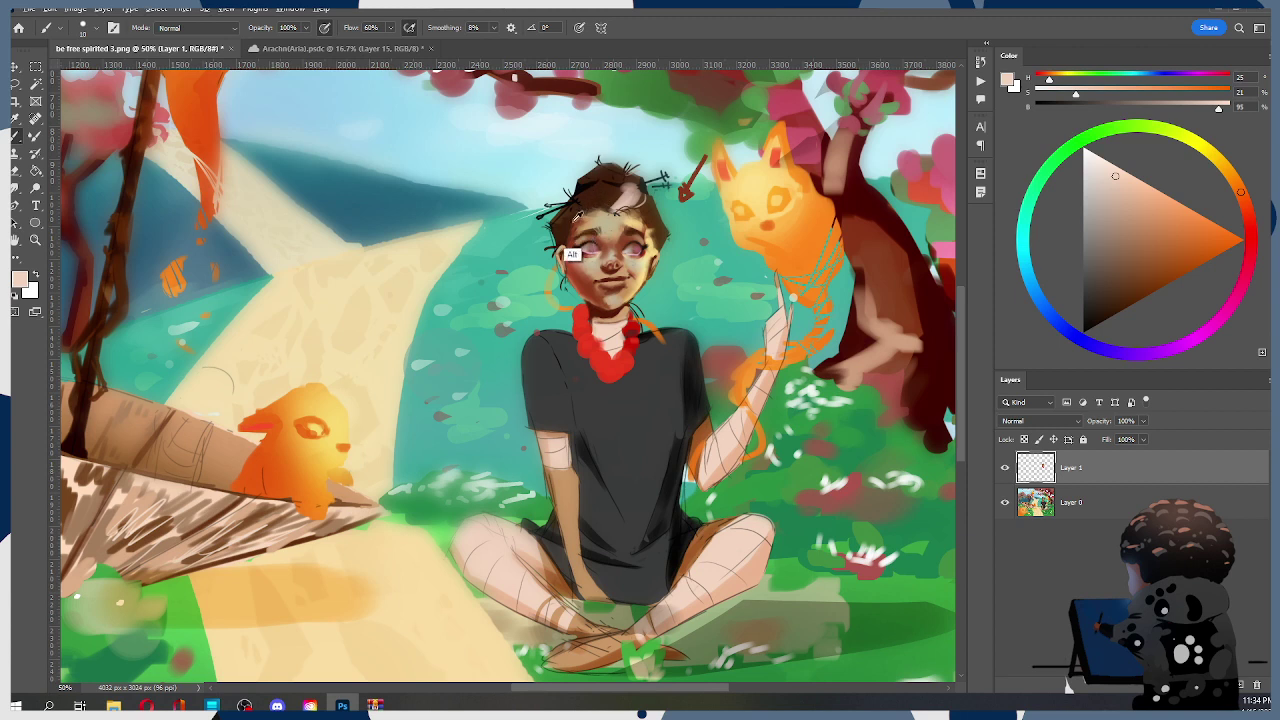
# Try darkening the crown and viewer's-left side of the hair with near-black and dark brown sampled from it, using a larger brush
pyautogui.keyDown('alt'); pyautogui.click(590, 183); pyautogui.keyUp('alt')
pyautogui.keyDown('alt'); pyautogui.click(588, 200); pyautogui.keyUp('alt')
pyautogui.press(']')
pyautogui.press(']')
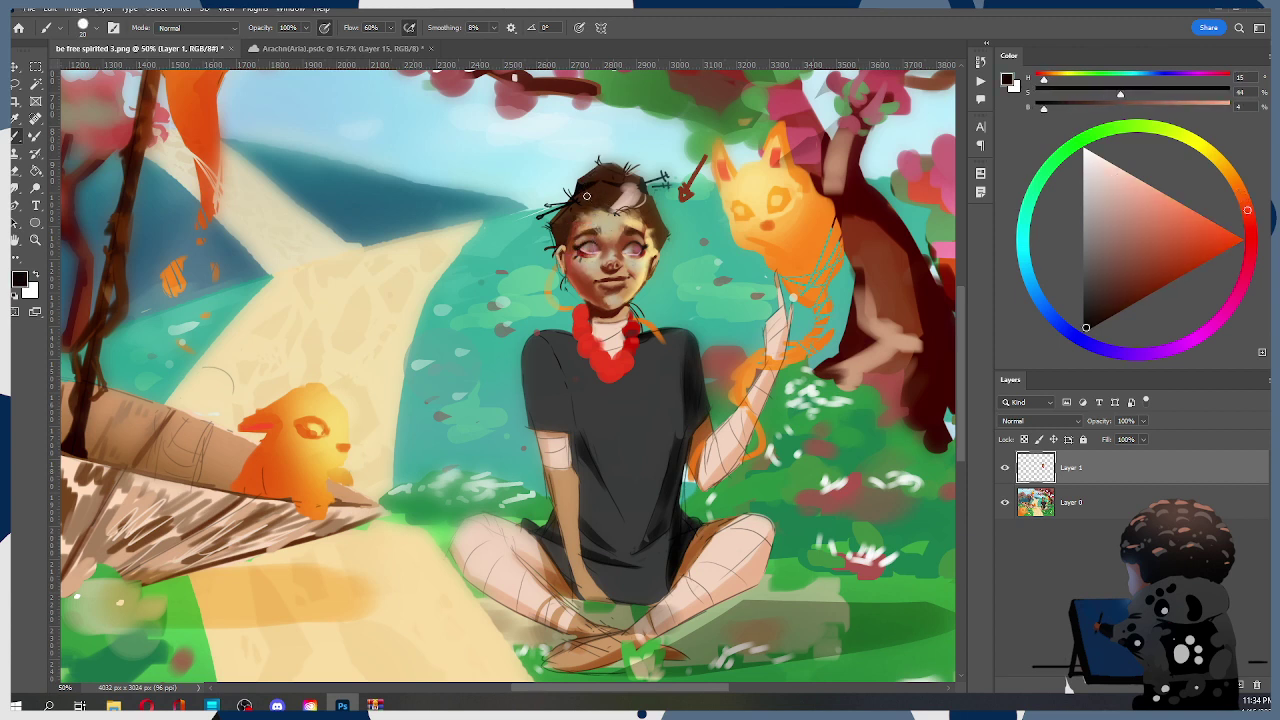
pyautogui.moveTo(598, 212); pyautogui.dragTo(584, 193)
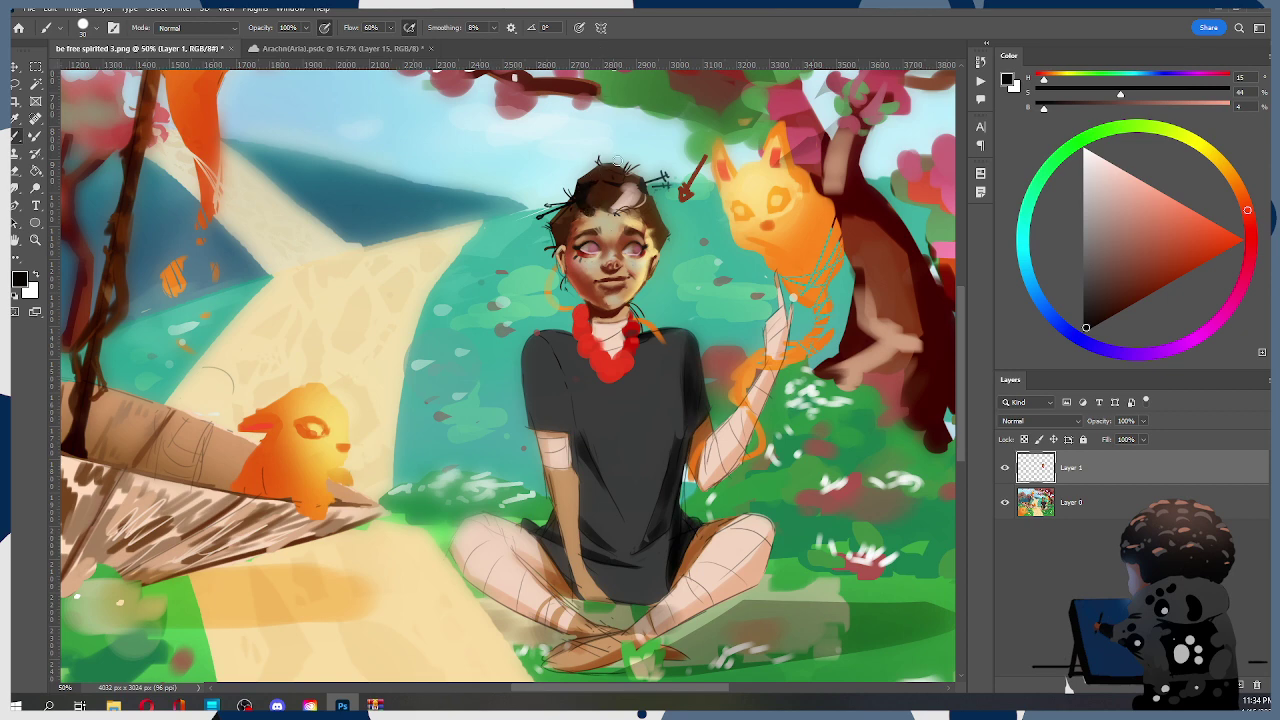
pyautogui.moveTo(561, 239)
pyautogui.mouseDown()
pyautogui.moveTo(553, 201)
pyautogui.moveTo(554, 222)
pyautogui.moveTo(578, 196)
pyautogui.mouseUp()
pyautogui.press(']')
pyautogui.keyDown('alt'); pyautogui.click(570, 202); pyautogui.keyUp('alt')
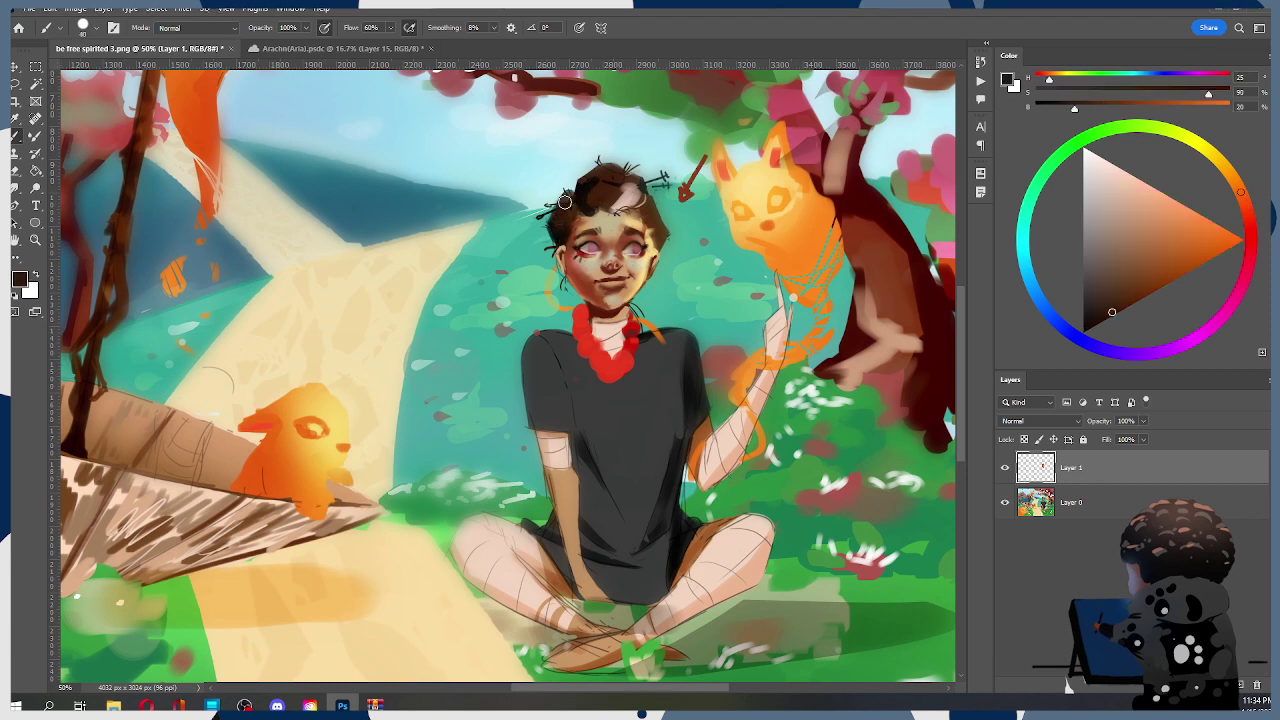
# Try reshaping the fringe and viewer's-right side of the hair with dark brown strokes, undo the last strokes and sample near-black from the hair
pyautogui.moveTo(642, 202); pyautogui.dragTo(661, 232)
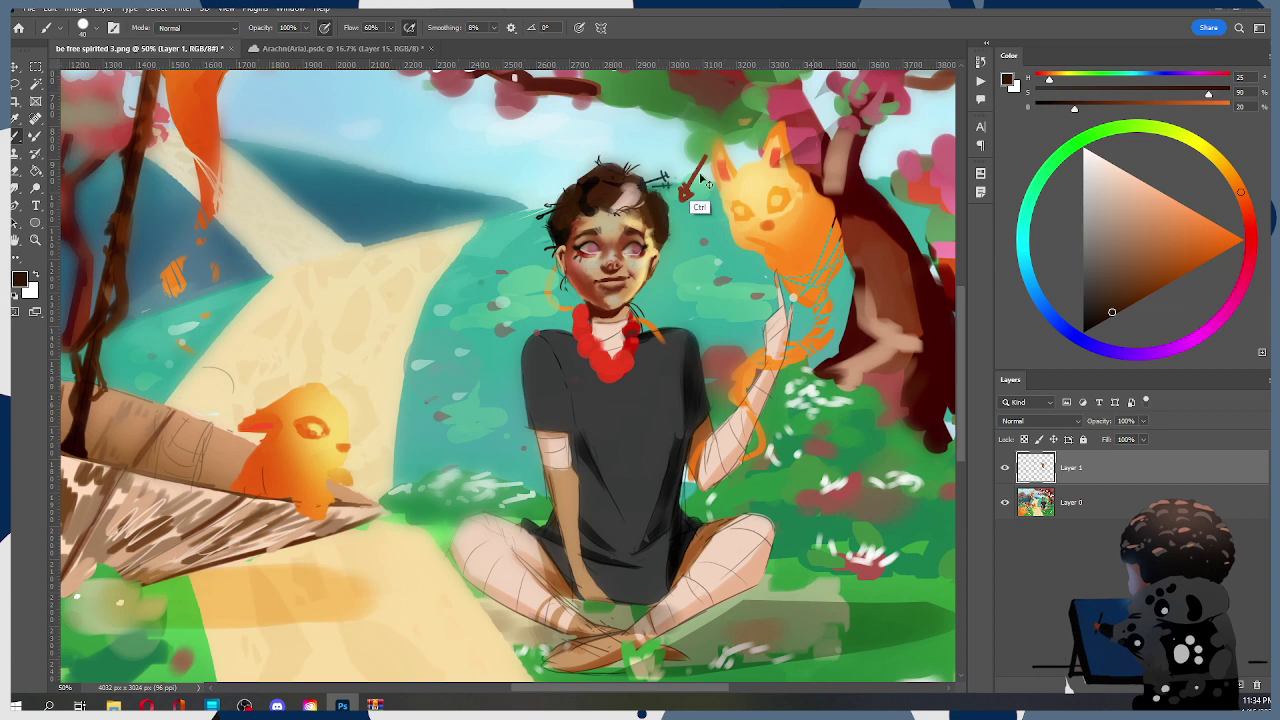
pyautogui.moveTo(648, 196)
pyautogui.mouseDown()
pyautogui.moveTo(661, 237)
pyautogui.moveTo(655, 220)
pyautogui.mouseUp()
pyautogui.moveTo(563, 198)
pyautogui.mouseDown()
pyautogui.moveTo(611, 164)
pyautogui.moveTo(574, 184)
pyautogui.moveTo(624, 178)
pyautogui.mouseUp()
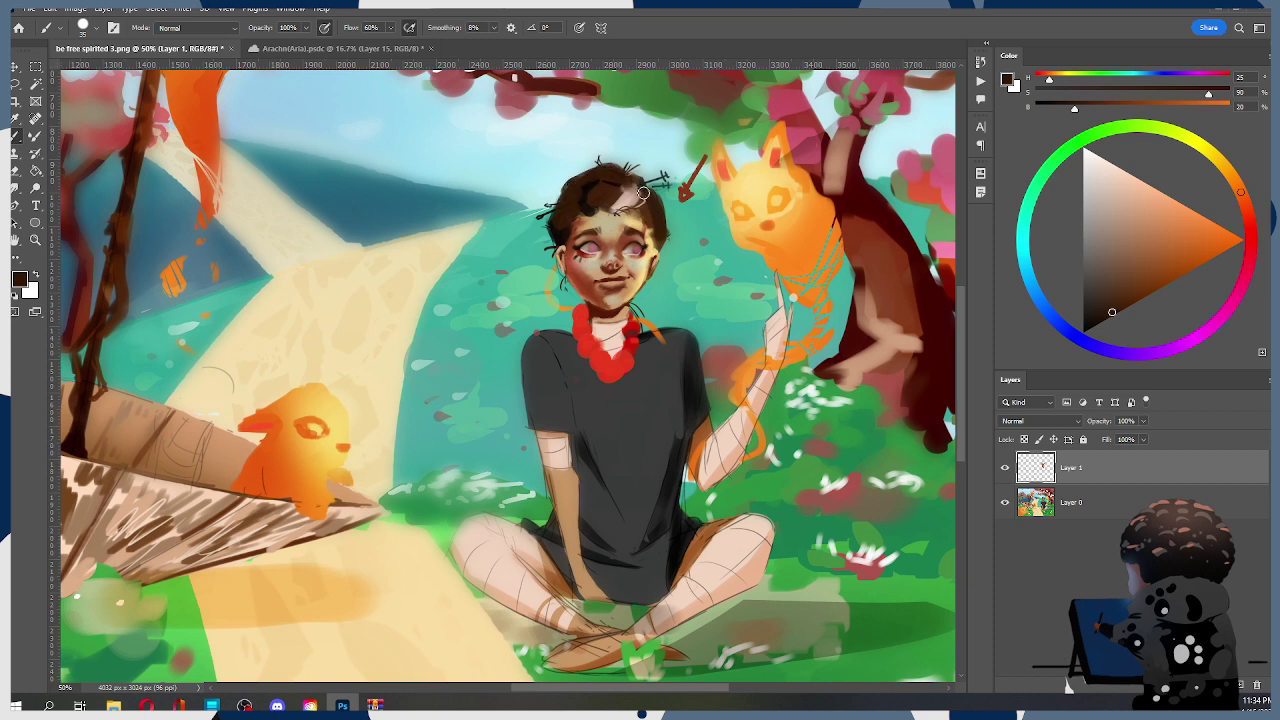
pyautogui.hotkey('ctrl', 'z')
pyautogui.hotkey('ctrl', 'z')
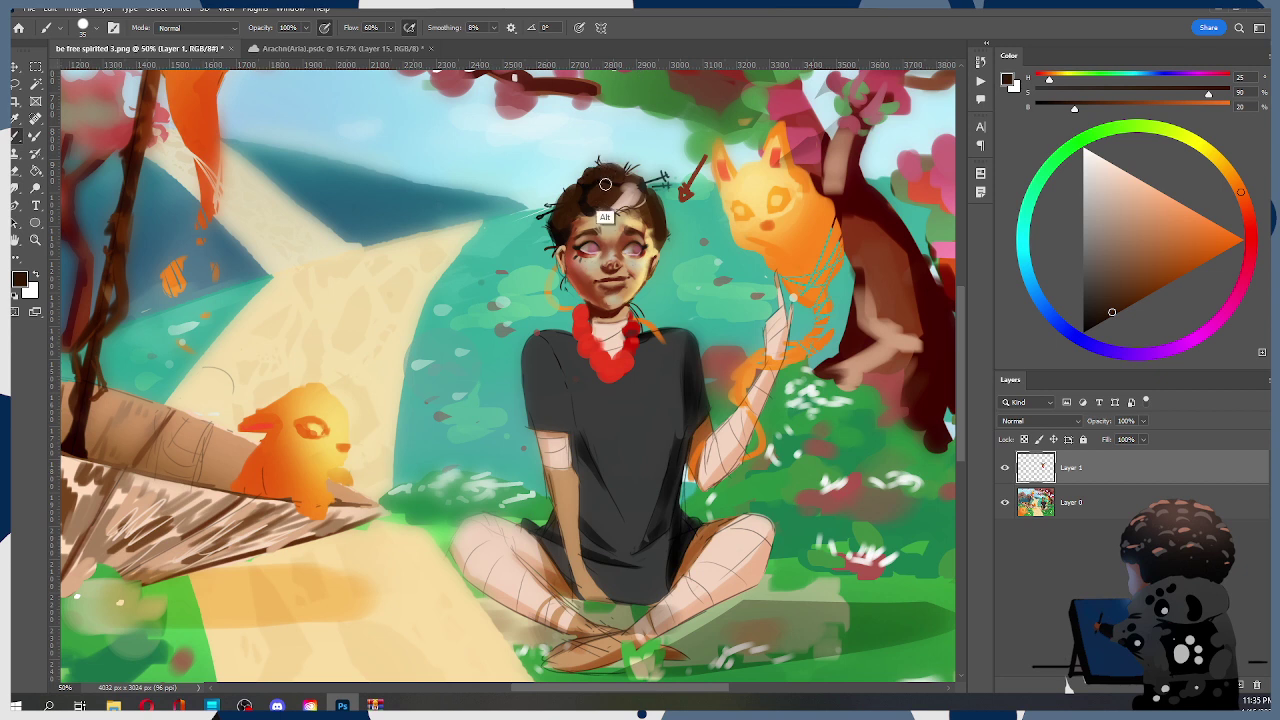
pyautogui.keyDown('alt'); pyautogui.click(600, 176); pyautogui.keyUp('alt')
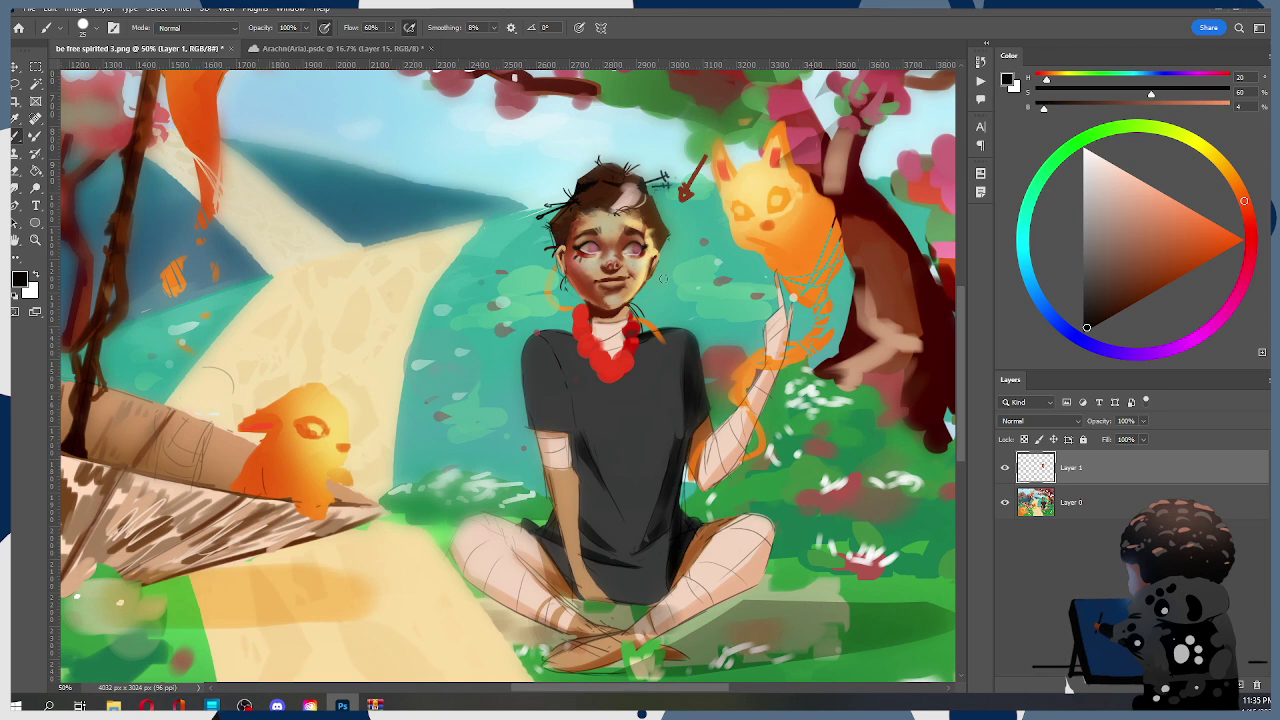
# Extend the upper necklace beads in bright red and touch up the adjoining neck with sampled tan and dark reddish-brown, reducing the brush for details
pyautogui.keyDown('alt'); pyautogui.click(630, 343); pyautogui.keyUp('alt')
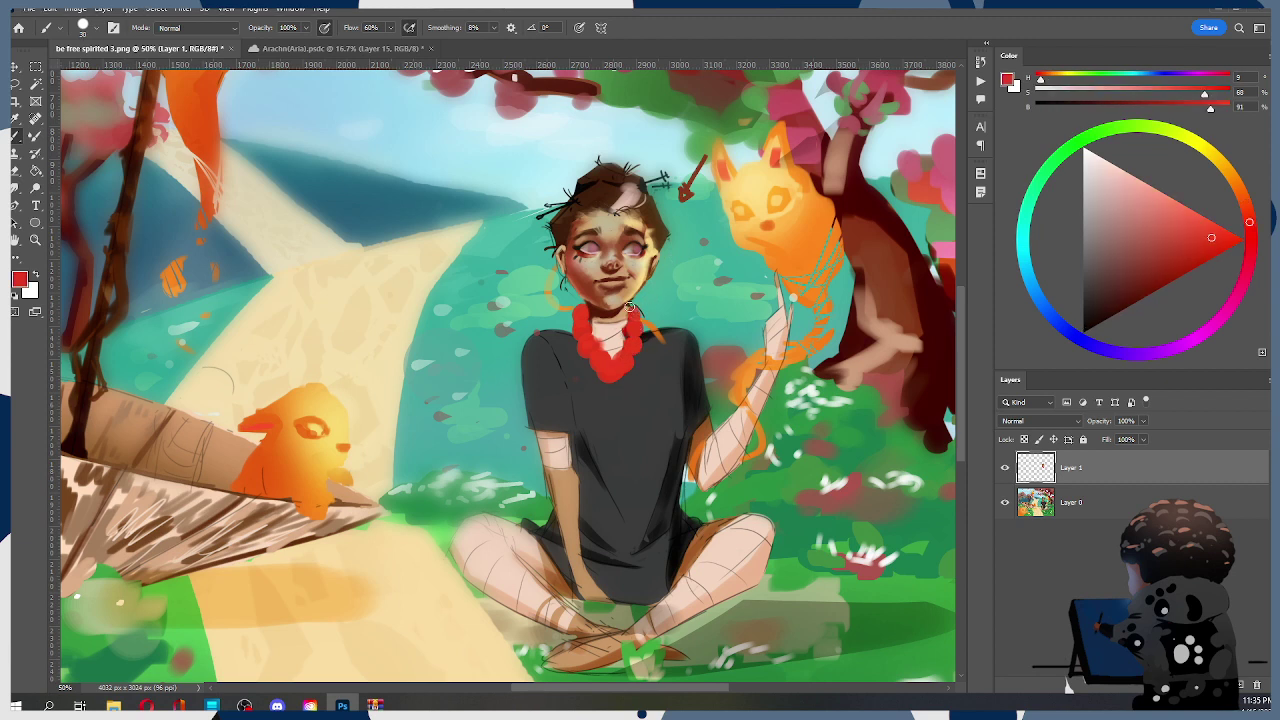
pyautogui.press('alt')
pyautogui.keyDown('alt'); pyautogui.click(631, 303); pyautogui.keyUp('alt')
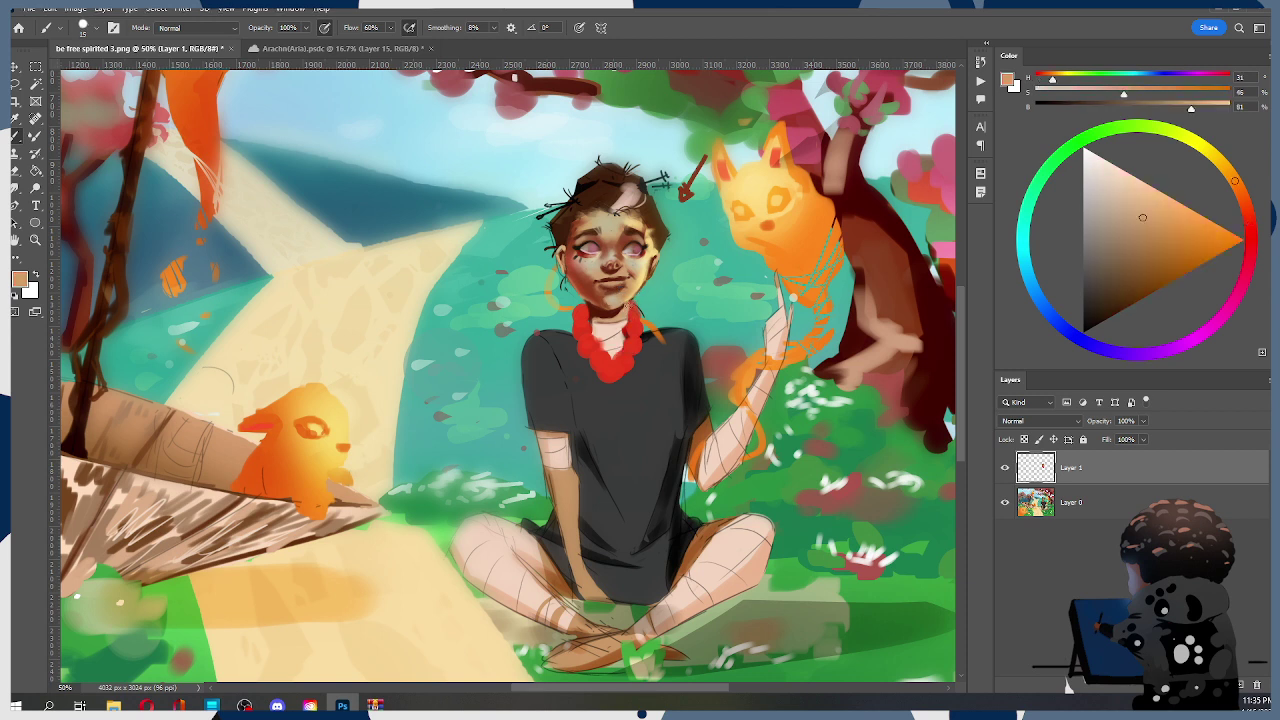
pyautogui.keyDown('alt'); pyautogui.click(630, 310); pyautogui.keyUp('alt')
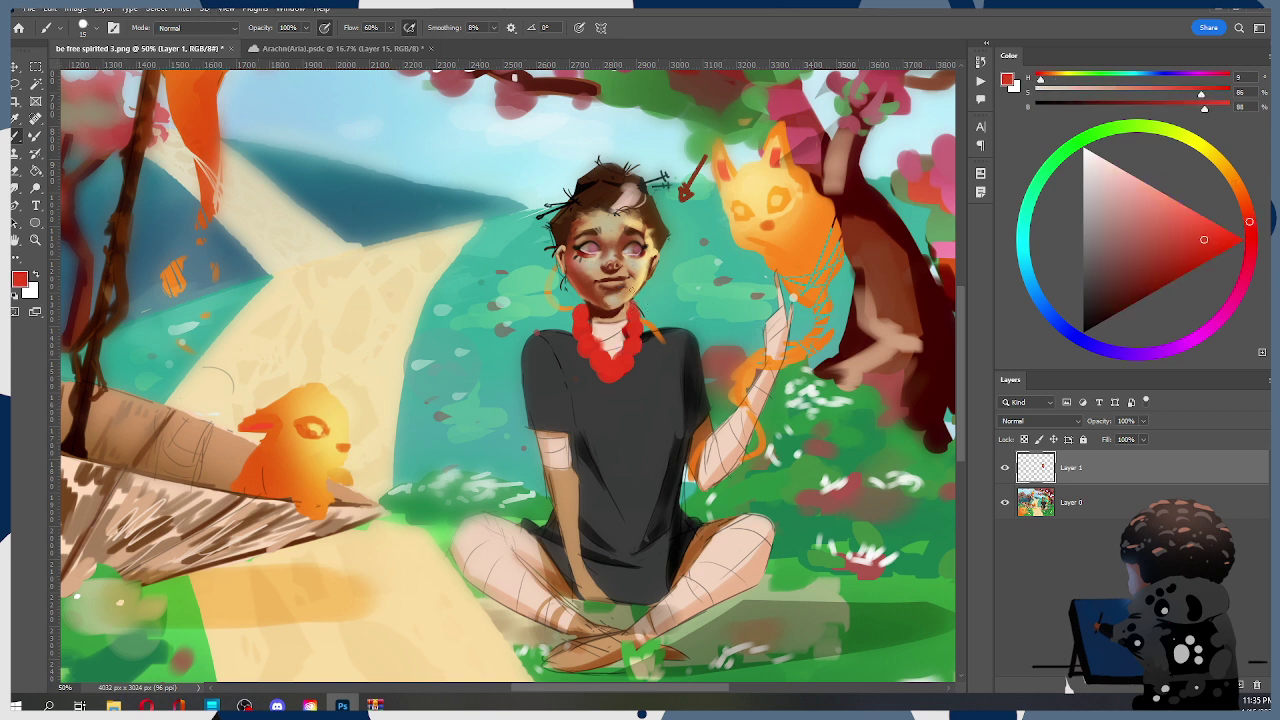
pyautogui.keyDown('alt'); pyautogui.click(621, 307); pyautogui.keyUp('alt')
pyautogui.press('[')
pyautogui.press('[')
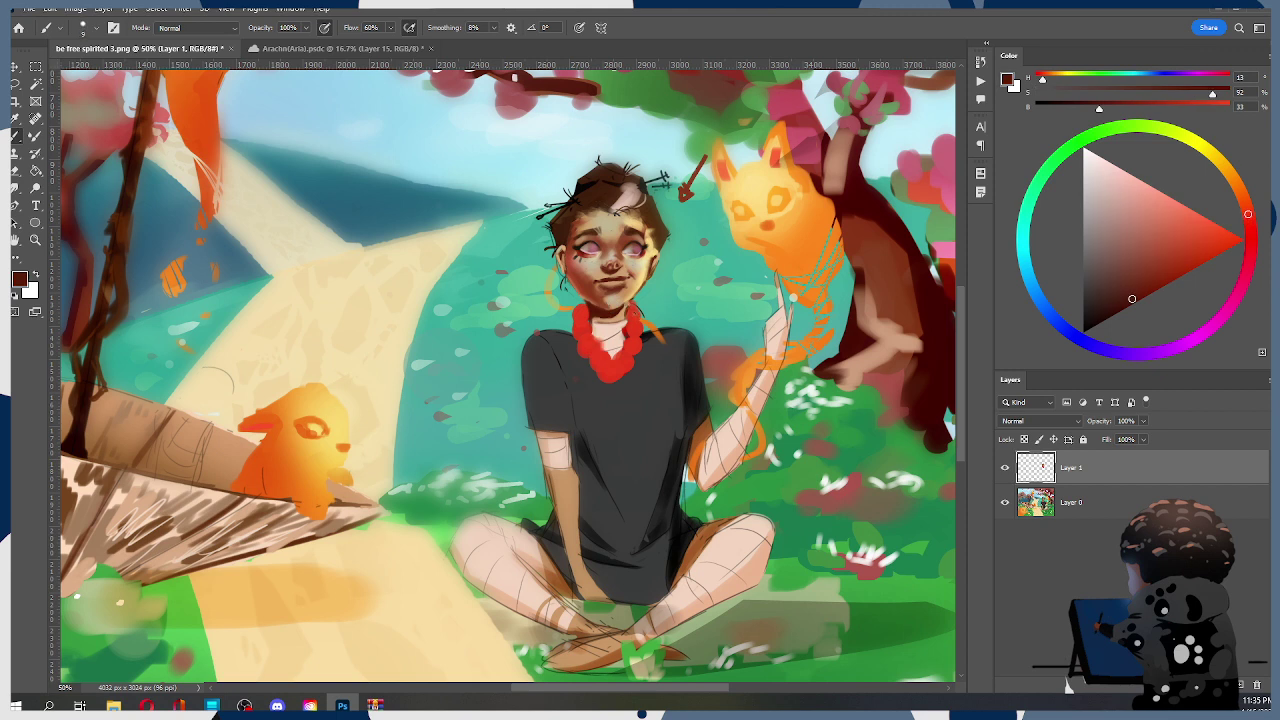
pyautogui.keyDown('alt'); pyautogui.click(626, 310); pyautogui.keyUp('alt')
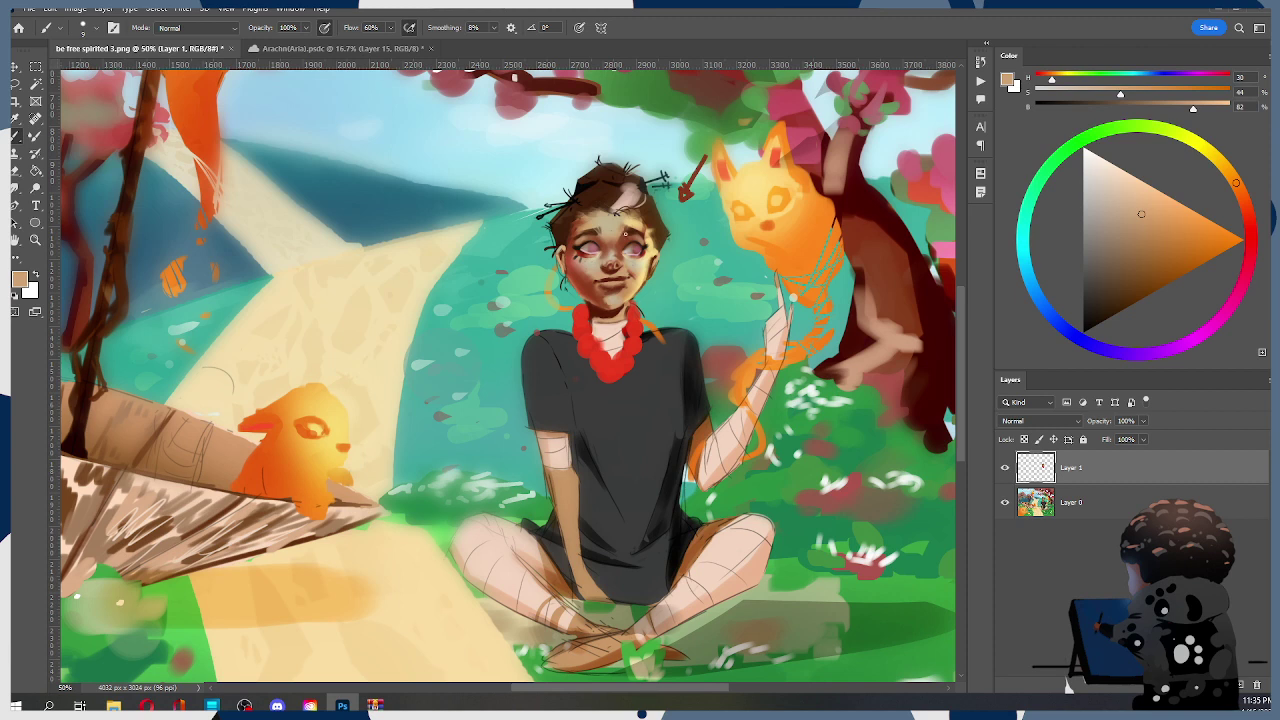
# Brighten the forehead and brow area with sampled greyish tan, then pale yellow taken from the lit side of the face, using a small brush
pyautogui.keyDown('alt'); pyautogui.click(625, 222); pyautogui.keyUp('alt')
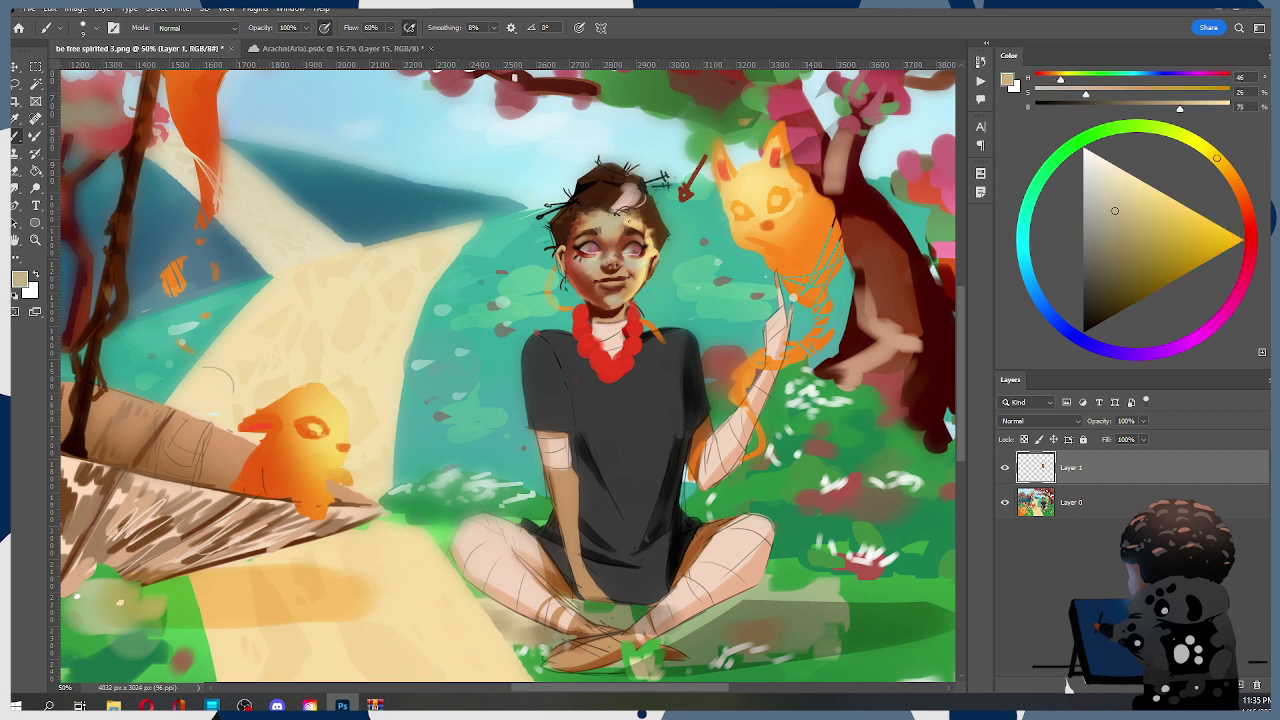
pyautogui.moveTo(625, 224); pyautogui.dragTo(623, 238)
pyautogui.keyDown('alt'); pyautogui.click(650, 247); pyautogui.keyUp('alt')
pyautogui.press('[')
pyautogui.press('[')
pyautogui.press('[')
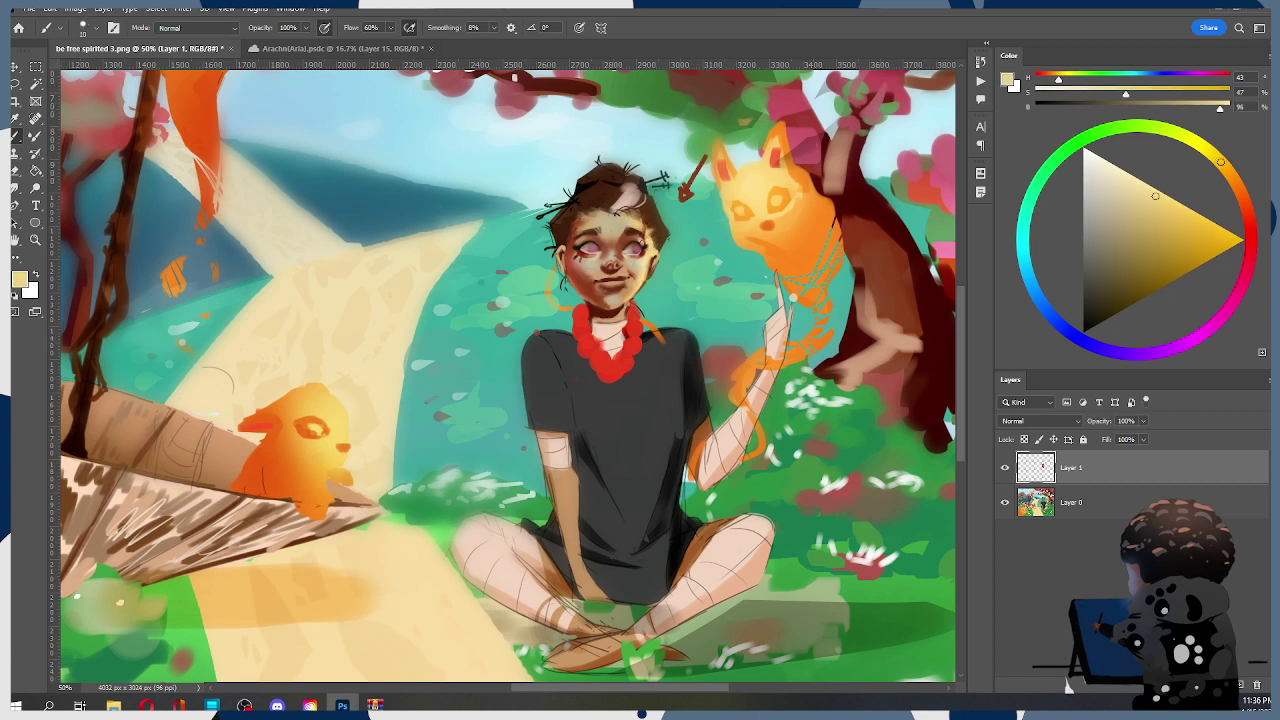
pyautogui.press(']')
pyautogui.click(605, 239)
# Paint pale yellow light along the lit cheek and eye area with Sampled Brush 7 1040, varying the brush size from 10 px
pyautogui.rightClick(668, 226)
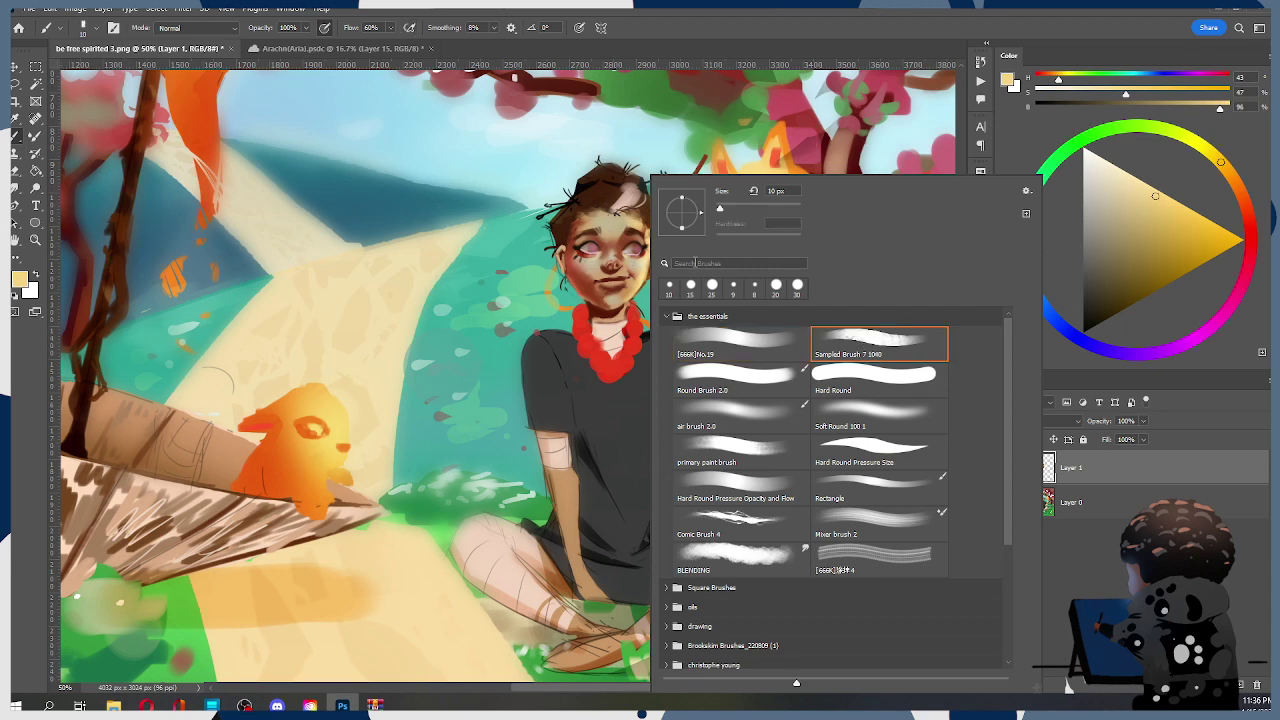
pyautogui.press('Escape')
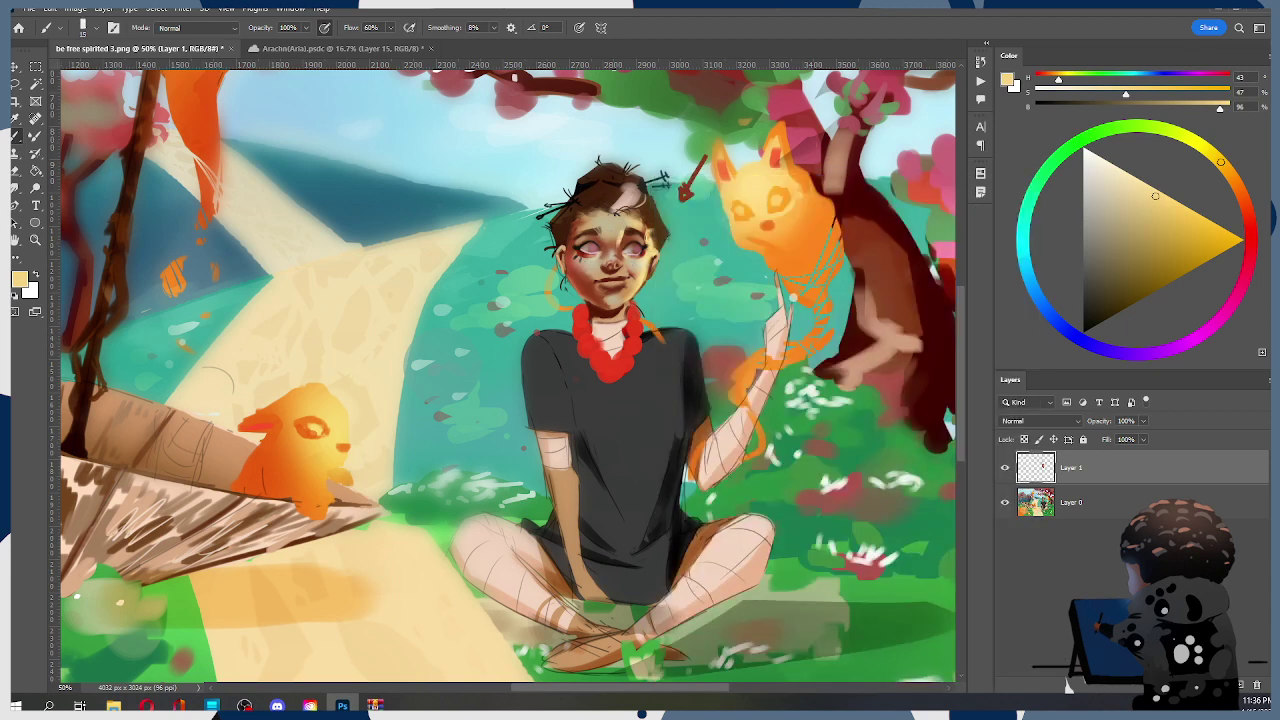
pyautogui.press(']')
pyautogui.press('[')
pyautogui.press('[')
pyautogui.press(']')
pyautogui.press(']')
pyautogui.press('ctrl')
pyautogui.moveTo(645, 248); pyautogui.dragTo(650, 256)
pyautogui.press('[')
pyautogui.press(']')
pyautogui.moveTo(634, 280); pyautogui.dragTo(655, 238)
# Blend the face's light and shadow transitions with the Smudge tool, enlarging its brush to 20 px
pyautogui.press('r')
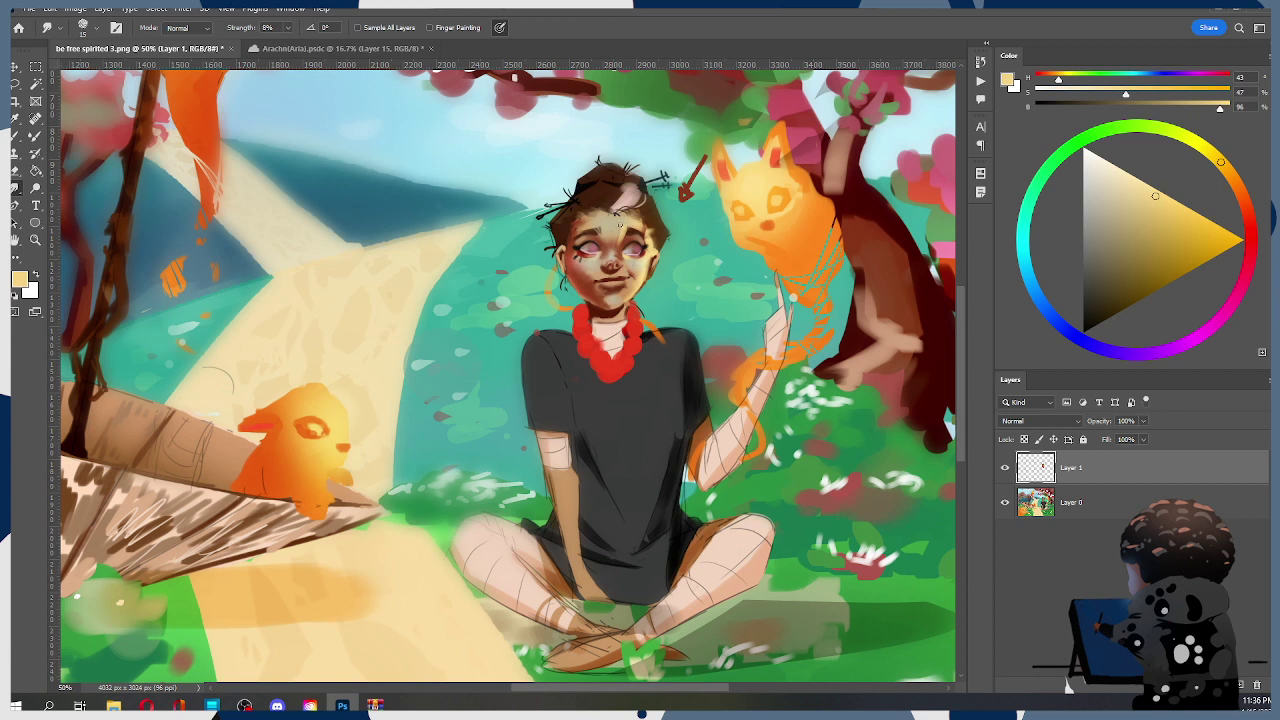
pyautogui.press(']')
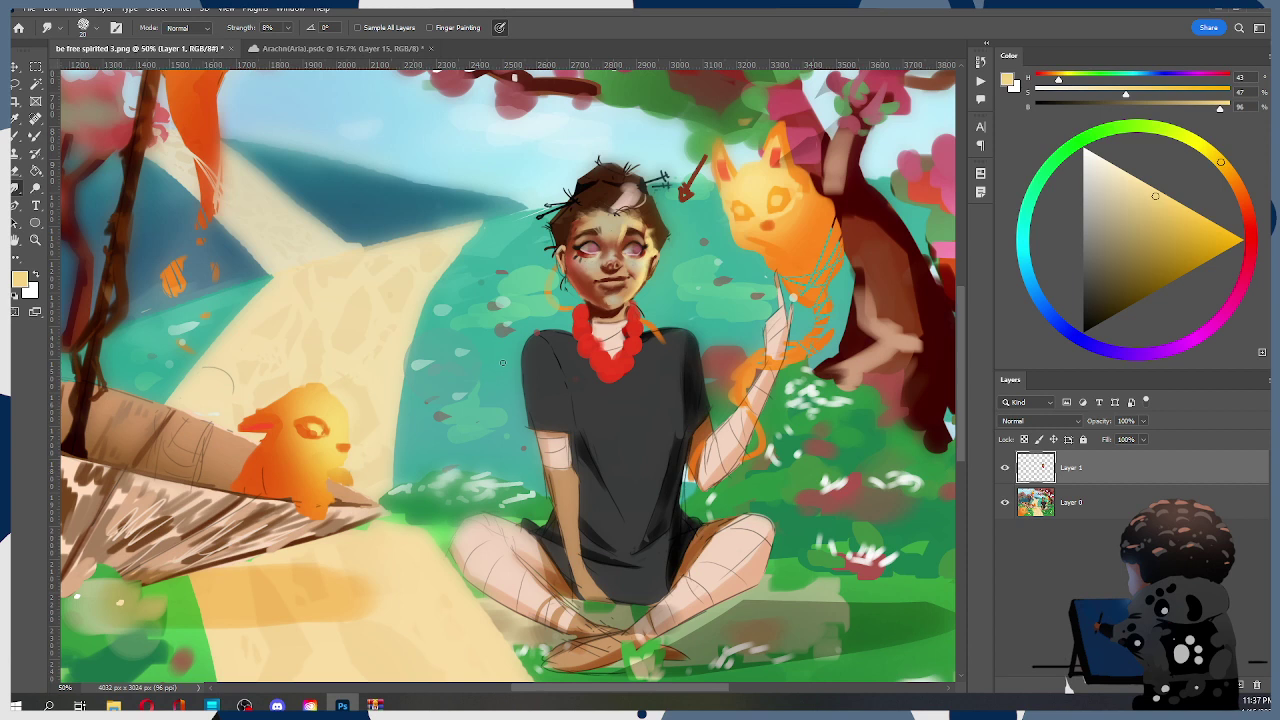
pyautogui.press('alt')
# Define facial details around the viewer's-left eye with the Brush tool in dark reddish-brown sampled from the mouth area
pyautogui.press('b')
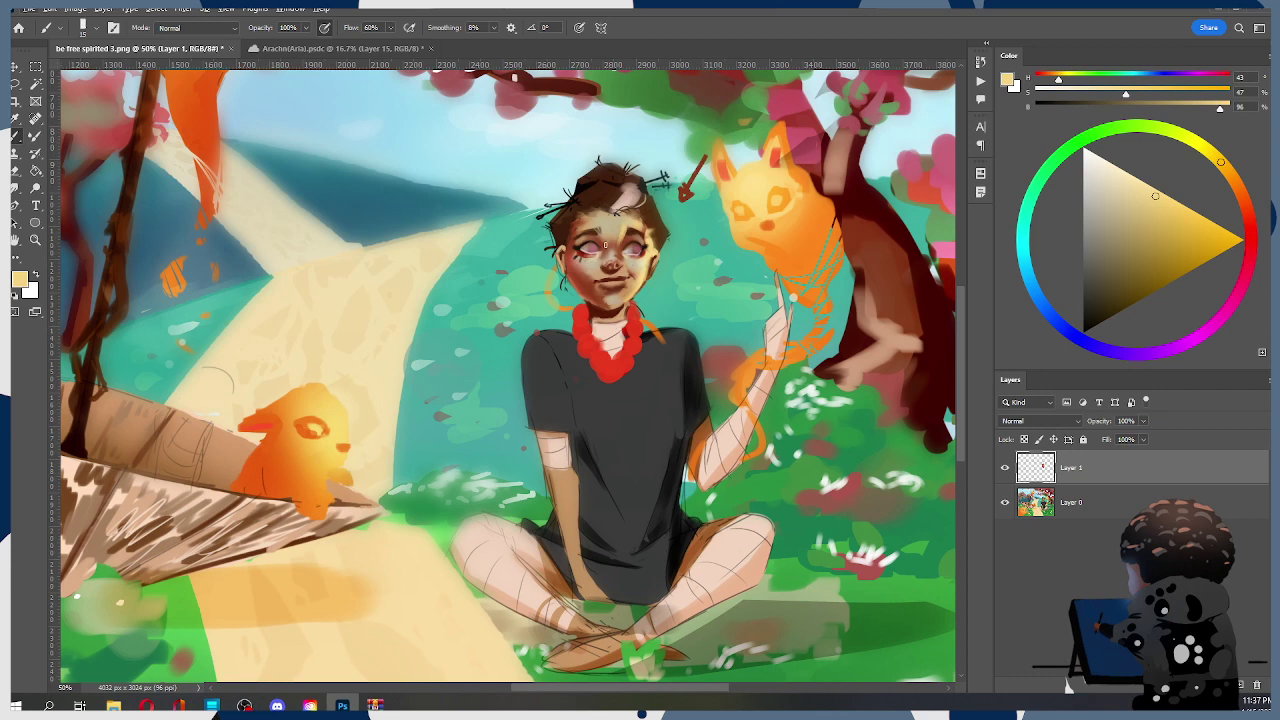
pyautogui.keyDown('alt'); pyautogui.click(605, 278); pyautogui.keyUp('alt')
pyautogui.keyDown('alt'); pyautogui.click(608, 272); pyautogui.keyUp('alt')
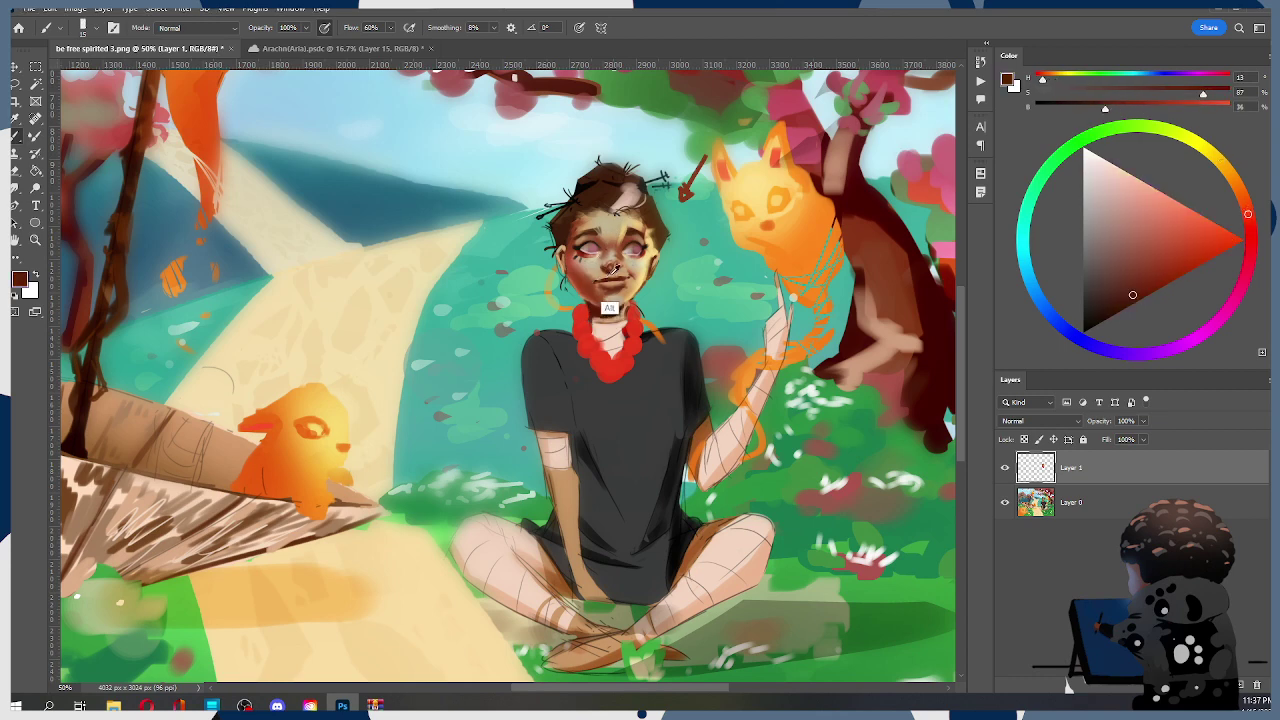
pyautogui.press('z')
pyautogui.click(595, 235)
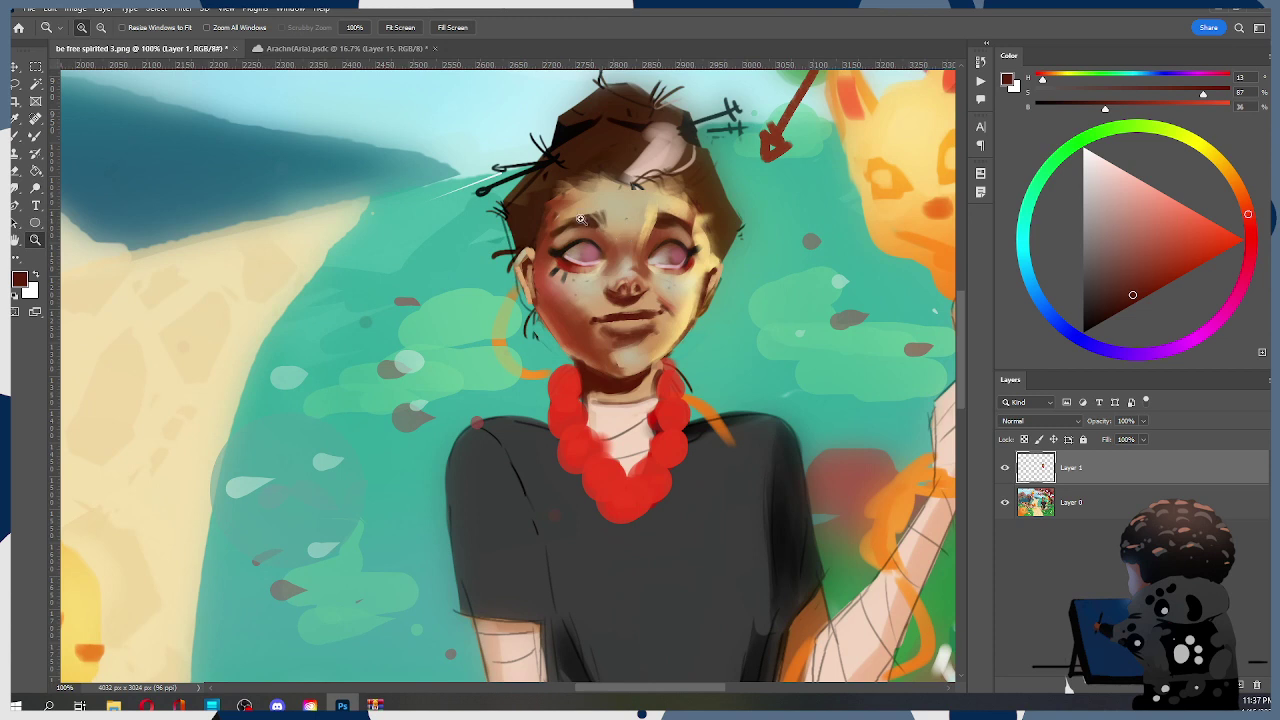
pyautogui.press('b')
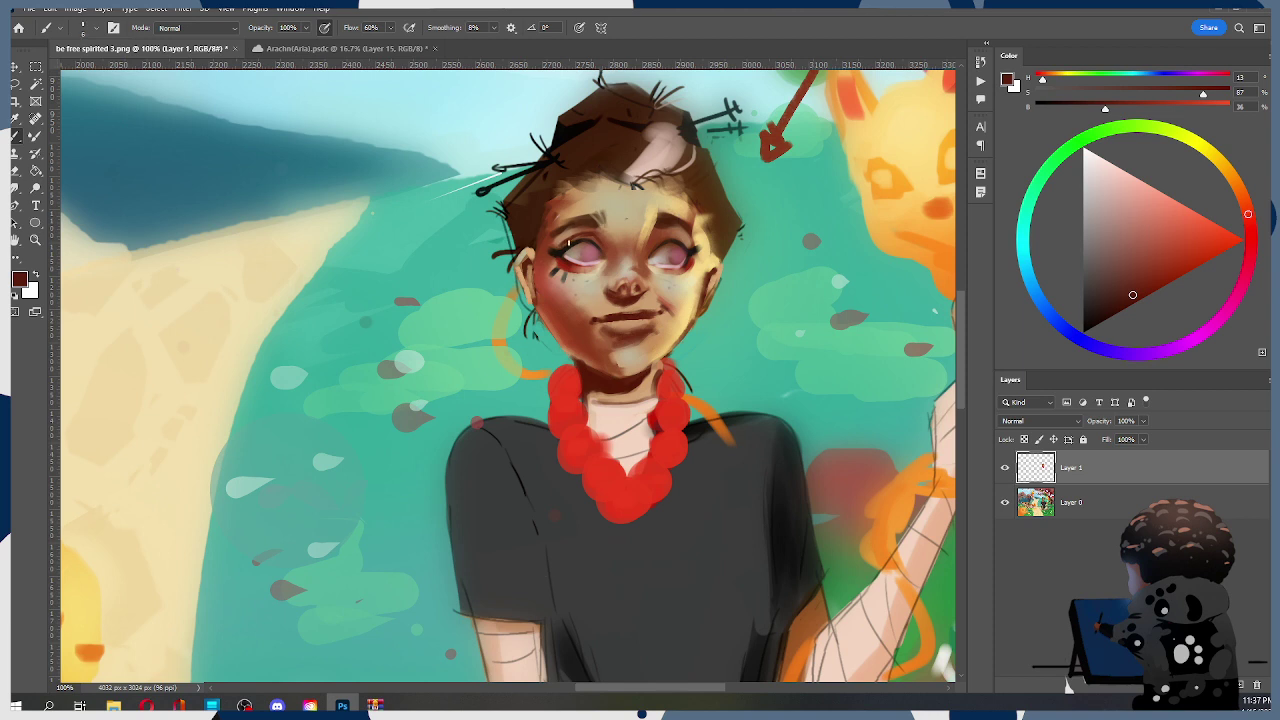
# Refine the eyelid and brow area with greyish tan, reddish-brown and tan sampled around the viewer's-left eye
pyautogui.press('alt')
pyautogui.keyDown('alt'); pyautogui.click(610, 230); pyautogui.keyUp('alt')
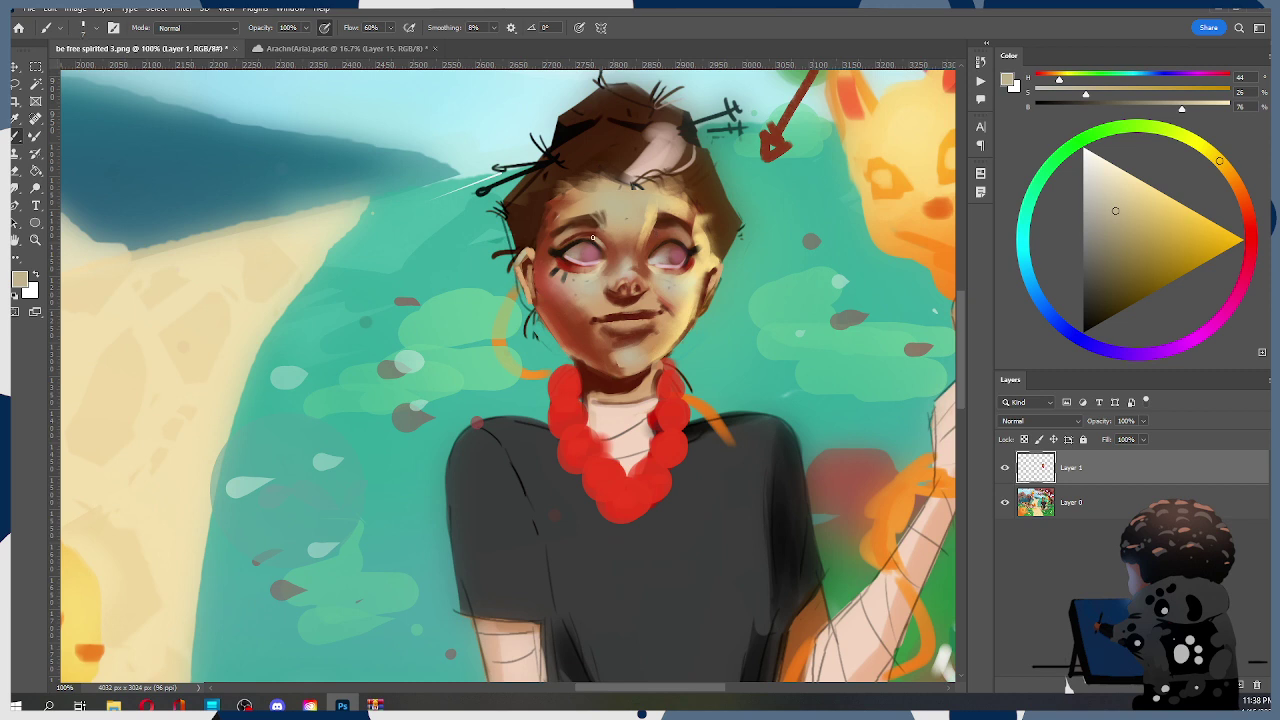
pyautogui.press('alt')
pyautogui.keyDown('alt'); pyautogui.click(585, 237); pyautogui.keyUp('alt')
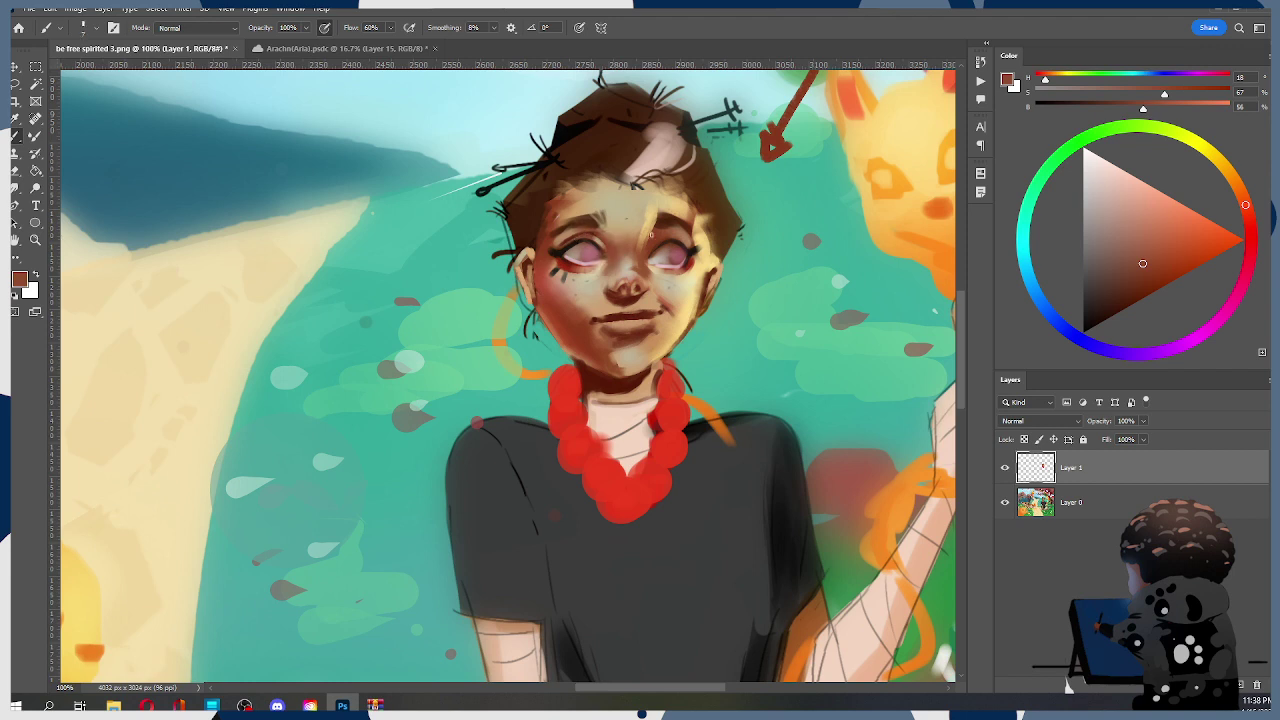
pyautogui.keyDown('alt'); pyautogui.click(594, 234); pyautogui.keyUp('alt')
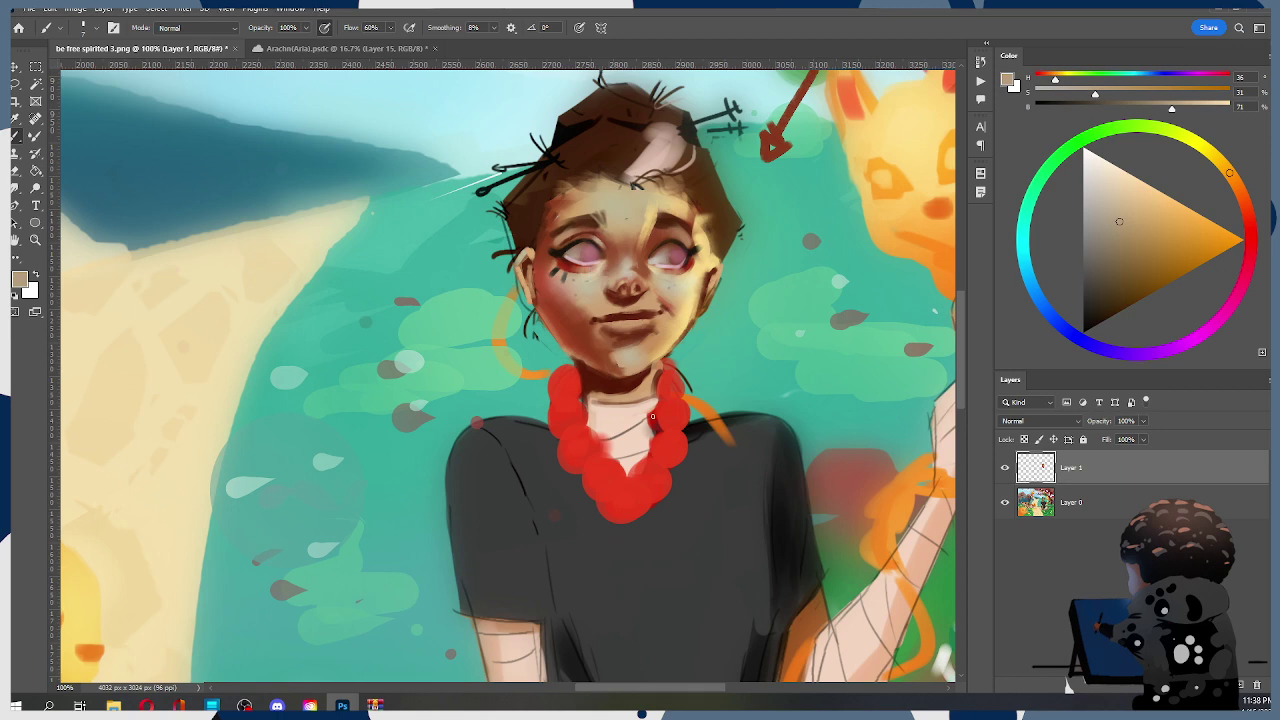
# Examine the repainted face at several magnifications and judge it within the whole illustration
pyautogui.press('z')
pyautogui.keyDown('alt'); pyautogui.click(630, 280); pyautogui.keyUp('alt')
pyautogui.keyDown('alt'); pyautogui.click(630, 280); pyautogui.keyUp('alt')
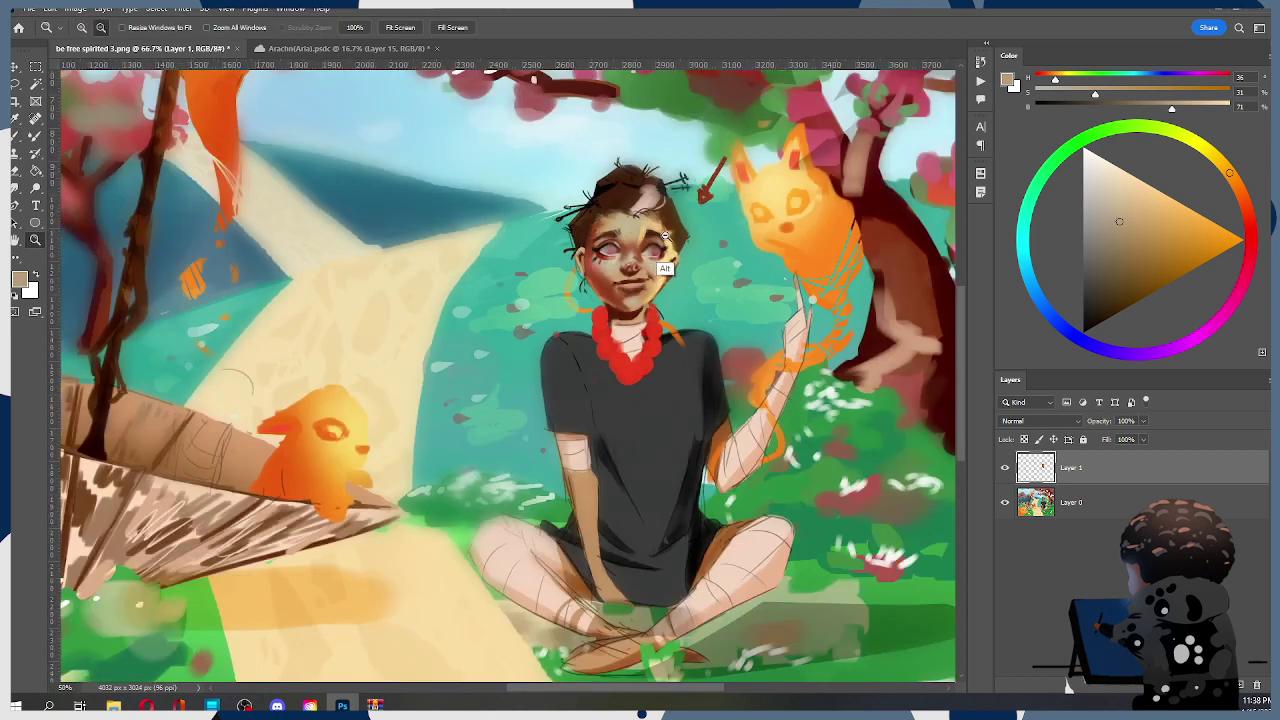
pyautogui.keyDown('alt'); pyautogui.click(650, 270); pyautogui.keyUp('alt')
pyautogui.click(632, 247)
pyautogui.moveTo(632, 246); pyautogui.dragTo(654, 262)
pyautogui.keyDown('alt'); pyautogui.click(637, 260); pyautogui.keyUp('alt')
pyautogui.keyDown('alt'); pyautogui.click(634, 265); pyautogui.keyUp('alt')
pyautogui.keyDown('alt'); pyautogui.click(633, 266); pyautogui.keyUp('alt')
pyautogui.keyDown('alt'); pyautogui.click(634, 266); pyautogui.keyUp('alt')
pyautogui.keyDown('alt'); pyautogui.click(636, 268); pyautogui.keyUp('alt')
pyautogui.keyDown('alt'); pyautogui.click(639, 271); pyautogui.keyUp('alt')
pyautogui.keyDown('alt'); pyautogui.click(642, 274); pyautogui.keyUp('alt')
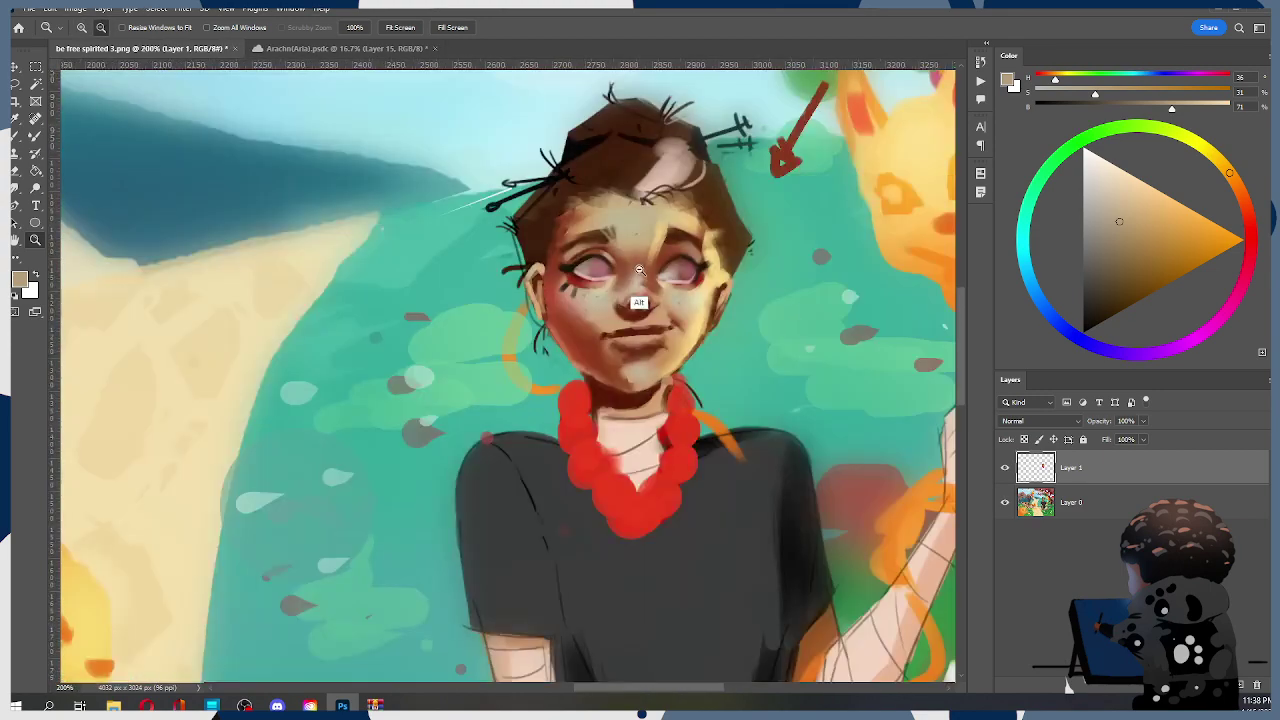
pyautogui.keyDown('alt'); pyautogui.click(645, 278); pyautogui.keyUp('alt')
pyautogui.keyDown('alt'); pyautogui.click(648, 282); pyautogui.keyUp('alt')
pyautogui.keyDown('alt'); pyautogui.click(651, 286); pyautogui.keyUp('alt')
pyautogui.moveTo(679, 246); pyautogui.dragTo(645, 252)
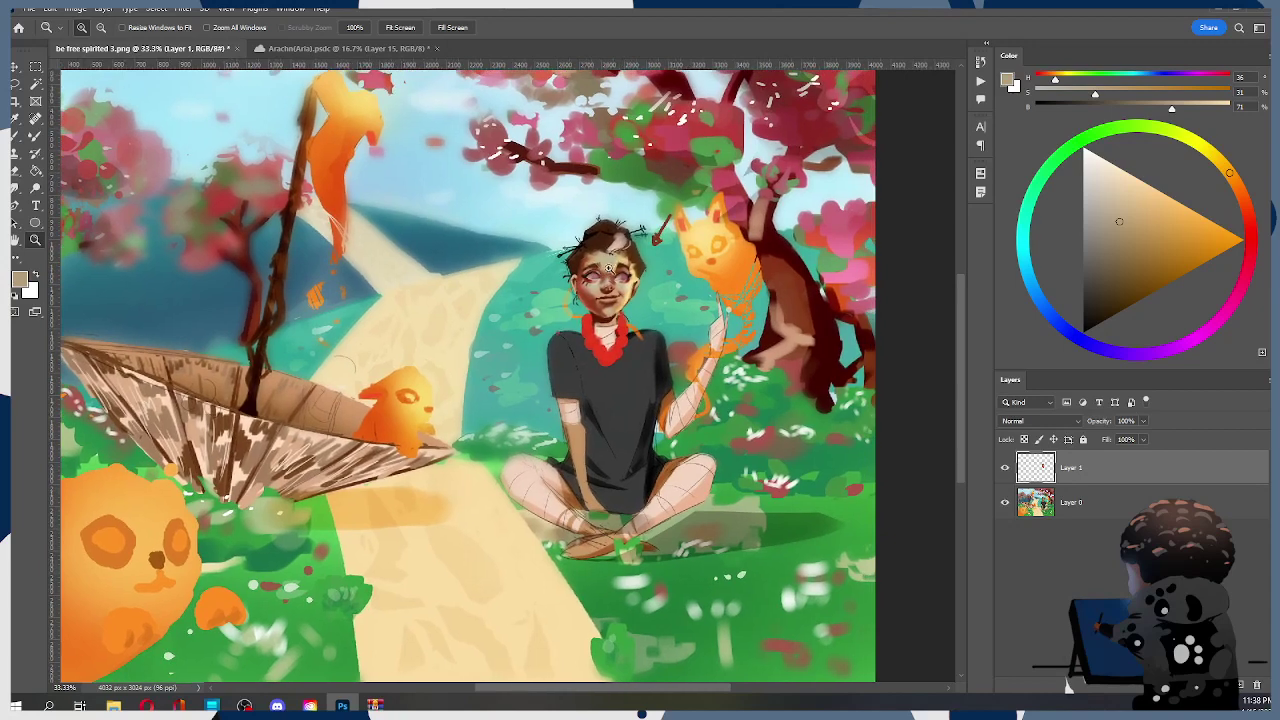
pyautogui.click(621, 265)
# Open the Arachn(Aria).psdc document and examine how the crouching character's face is rendered
pyautogui.click(330, 48)
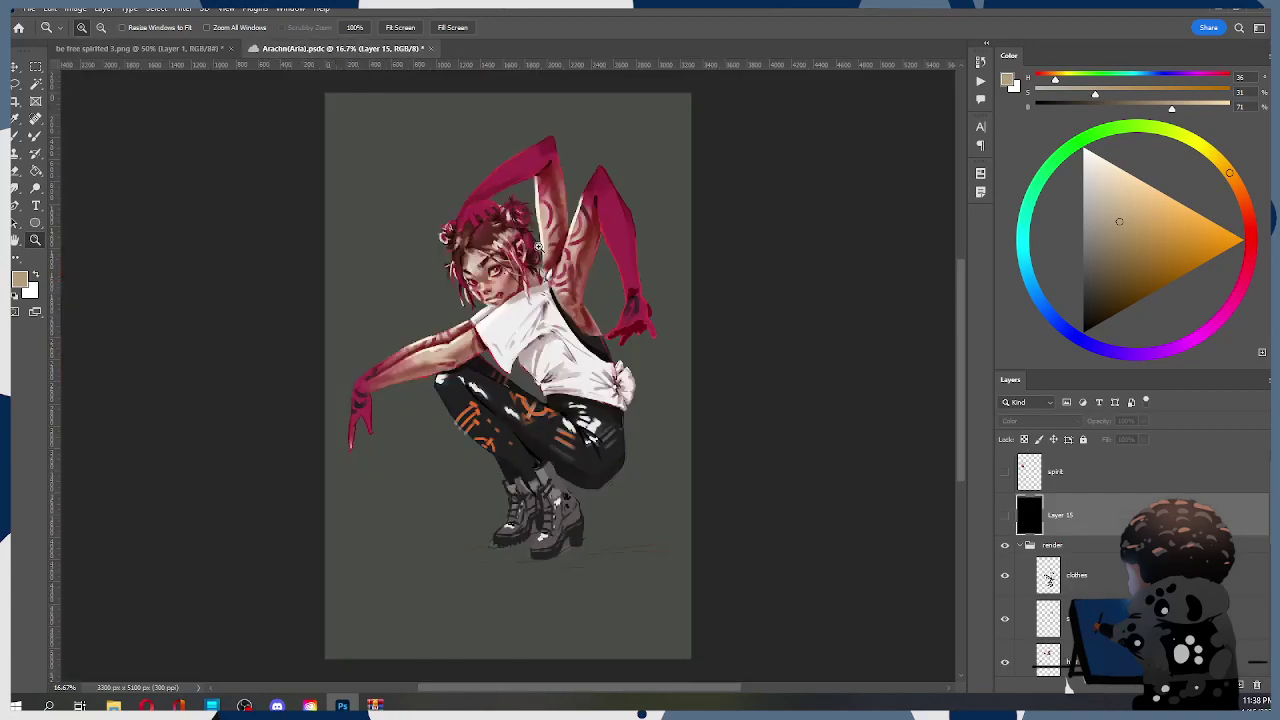
pyautogui.click(493, 289)
pyautogui.click(493, 289)
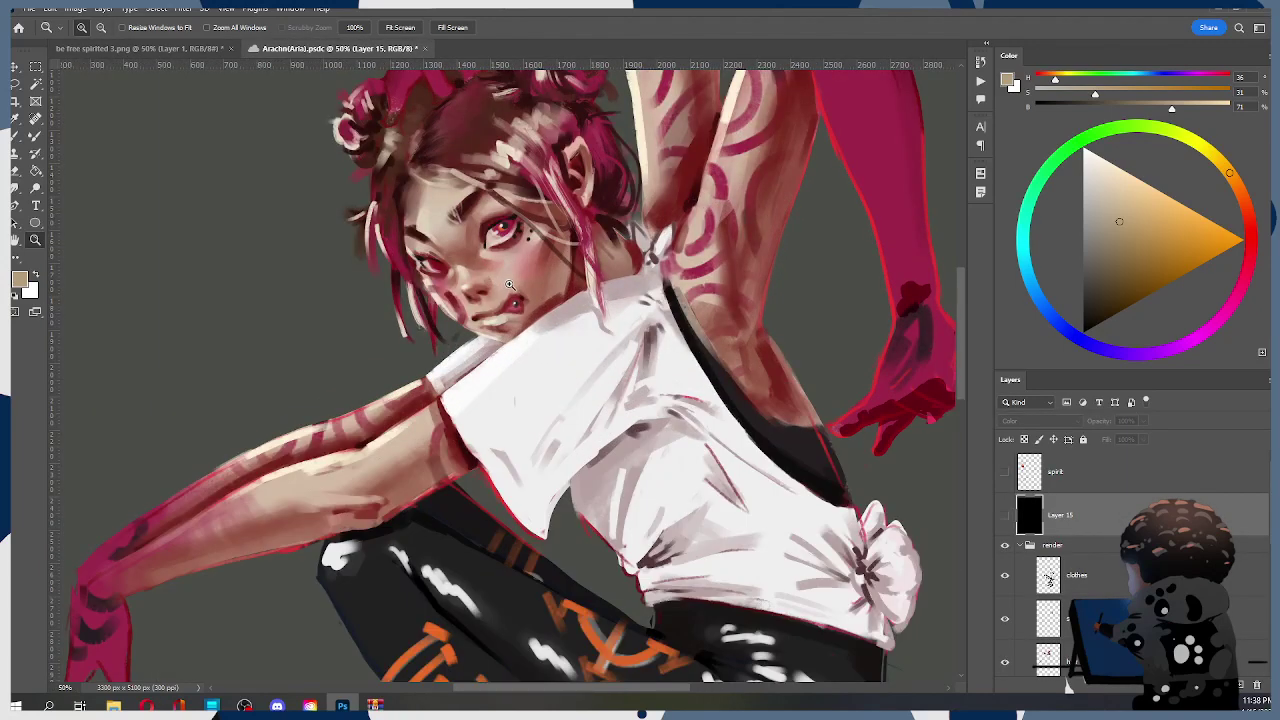
pyautogui.keyDown('alt'); pyautogui.click(491, 295); pyautogui.keyUp('alt')
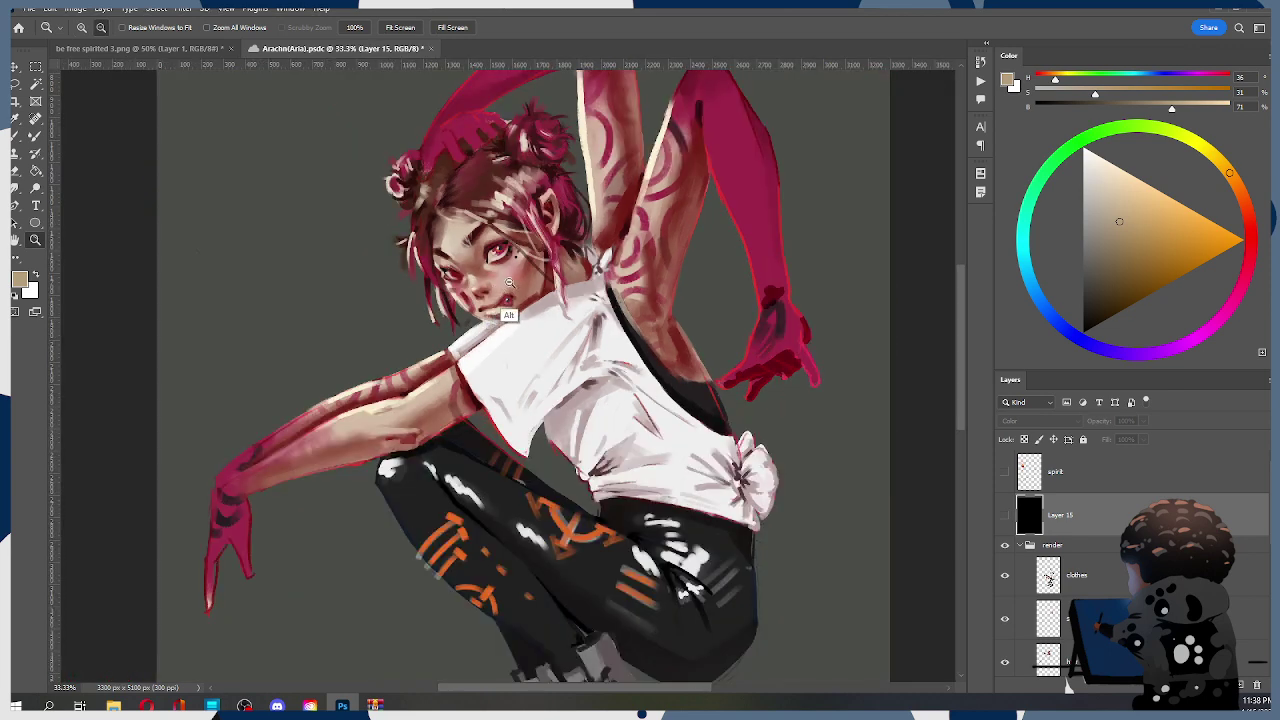
pyautogui.keyDown('alt'); pyautogui.click(489, 291); pyautogui.keyUp('alt')
pyautogui.click(488, 290)
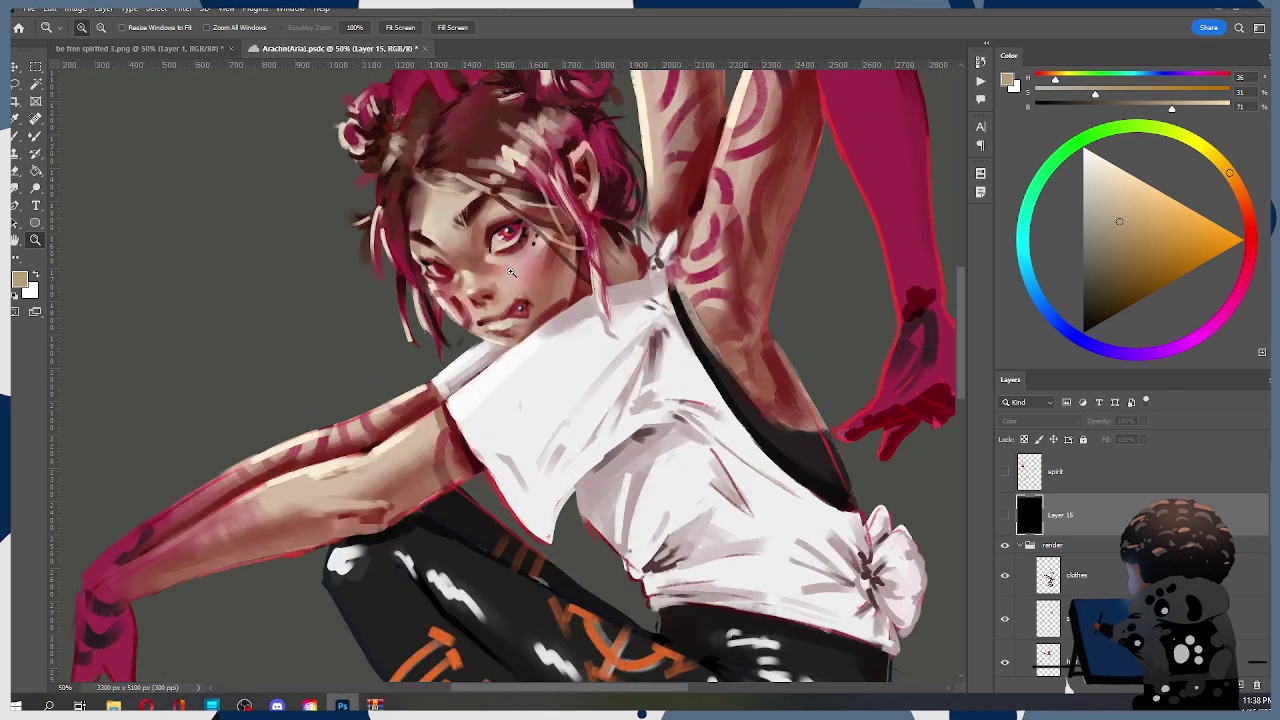
# Return to be free spirited 3.png and examine the seated character's face up close and in the full scene
pyautogui.click(195, 50)
pyautogui.click(610, 298)
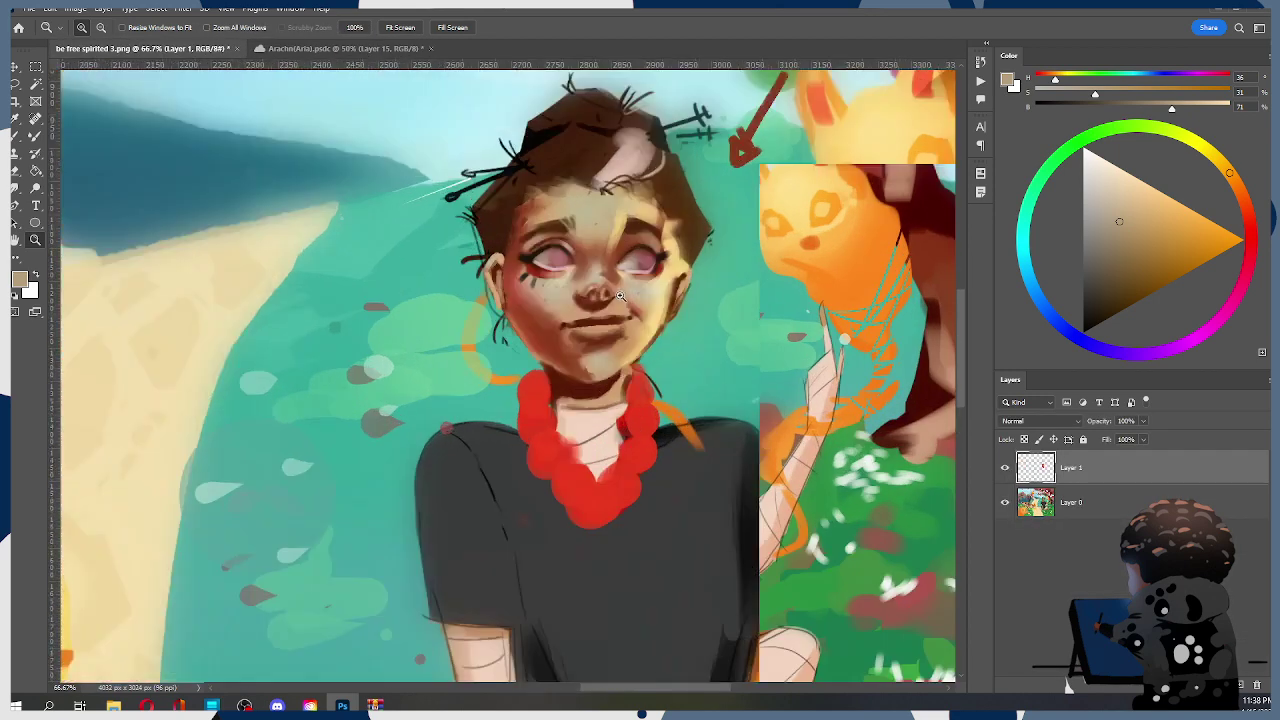
pyautogui.click(610, 298)
pyautogui.keyDown('alt'); pyautogui.click(606, 305); pyautogui.keyUp('alt')
pyautogui.keyDown('alt'); pyautogui.click(607, 305); pyautogui.keyUp('alt')
pyautogui.keyDown('alt'); pyautogui.click(608, 305); pyautogui.keyUp('alt')
pyautogui.scroll(-1, 620, 285)
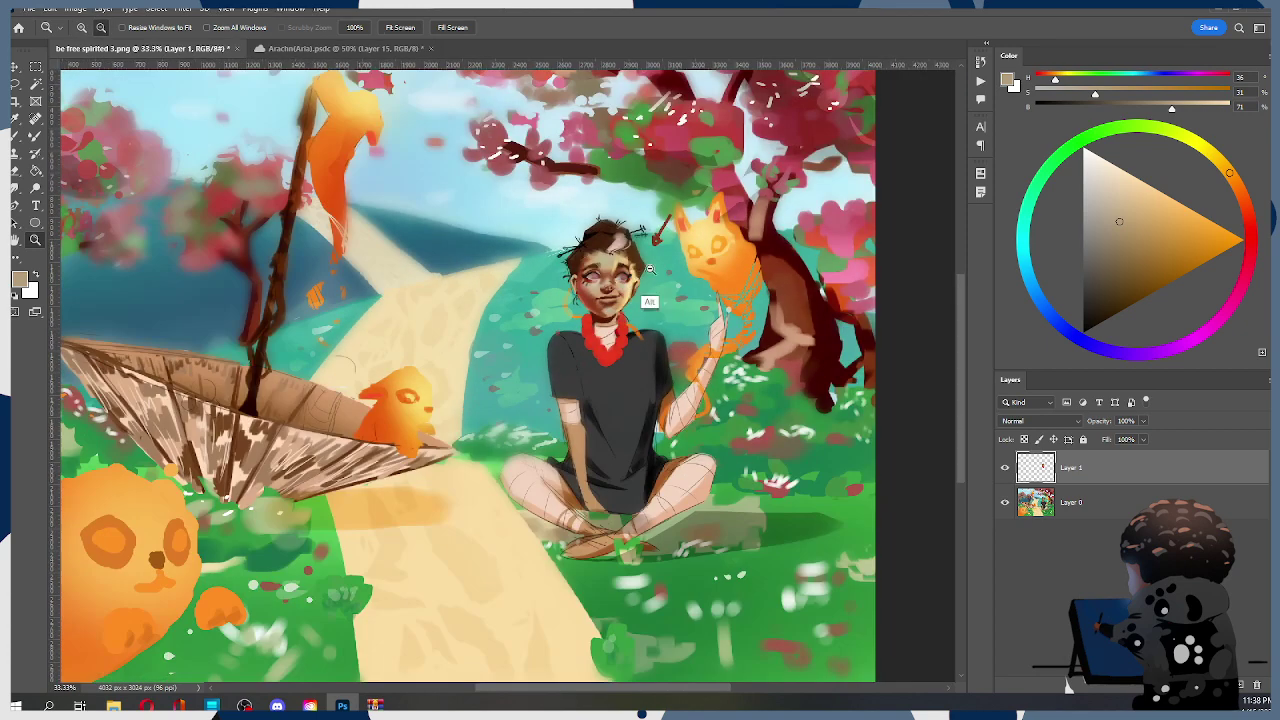
pyautogui.scroll(1, 615, 276)
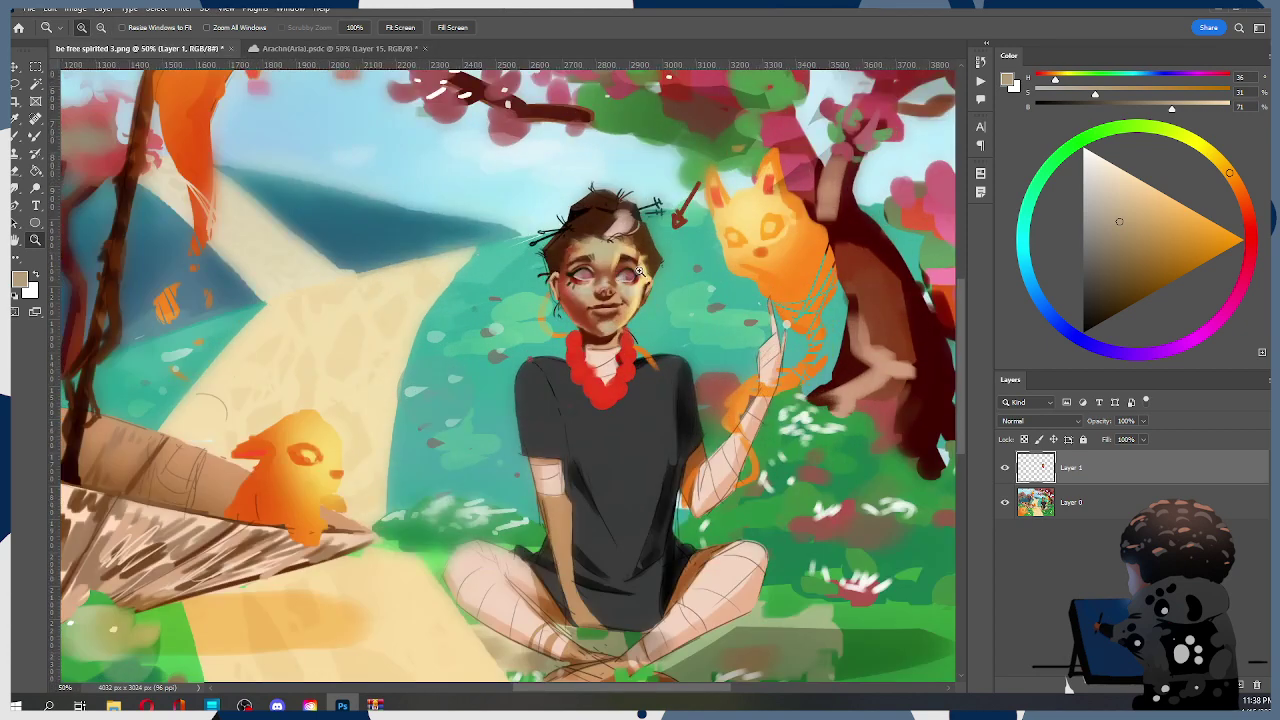
pyautogui.press('b')
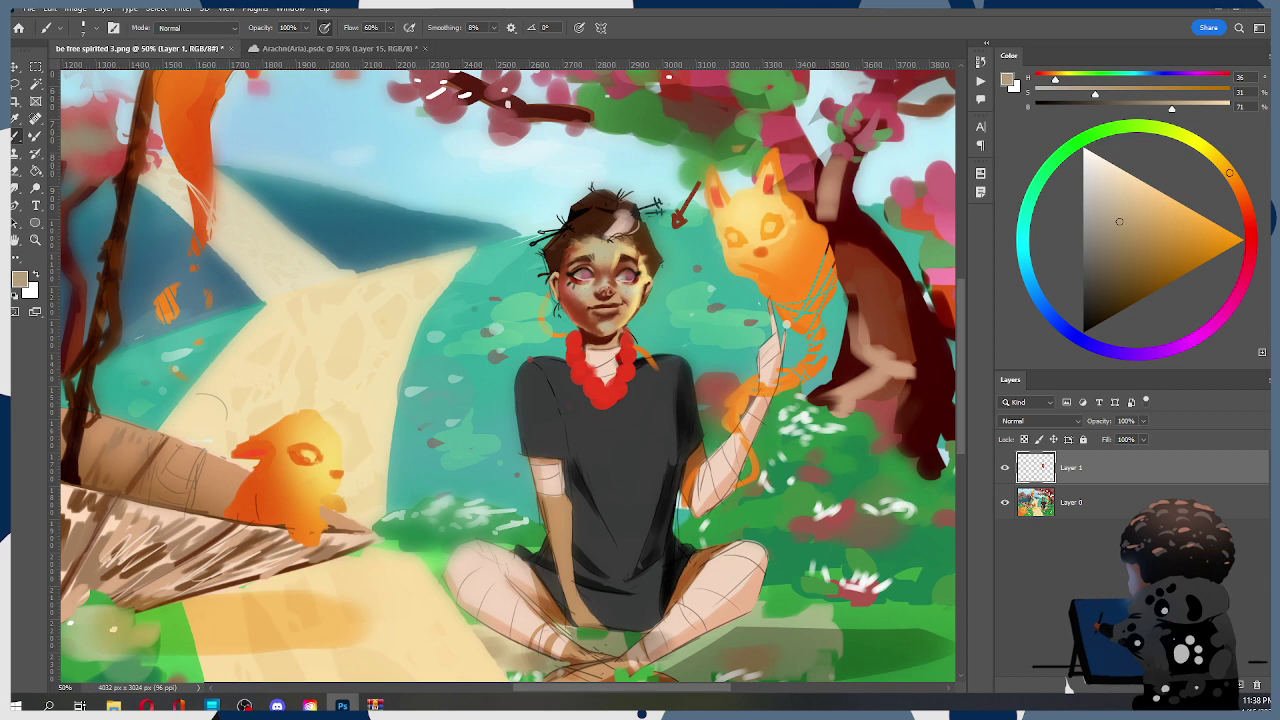
pyautogui.keyDown('alt'); pyautogui.click(621, 332); pyautogui.keyUp('alt')
pyautogui.press(']')
pyautogui.moveTo(591, 344); pyautogui.dragTo(604, 346)
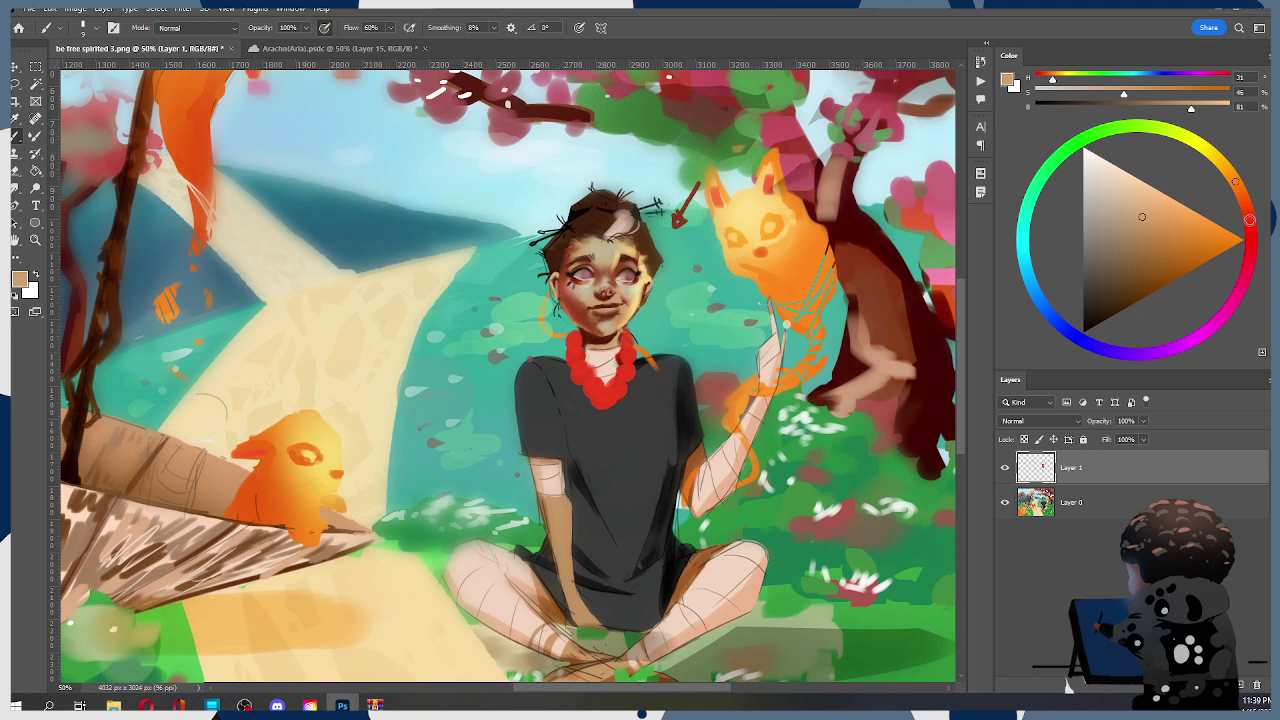
pyautogui.click(1250, 222)
pyautogui.click(1204, 221)
pyautogui.press(']')
pyautogui.press(']')
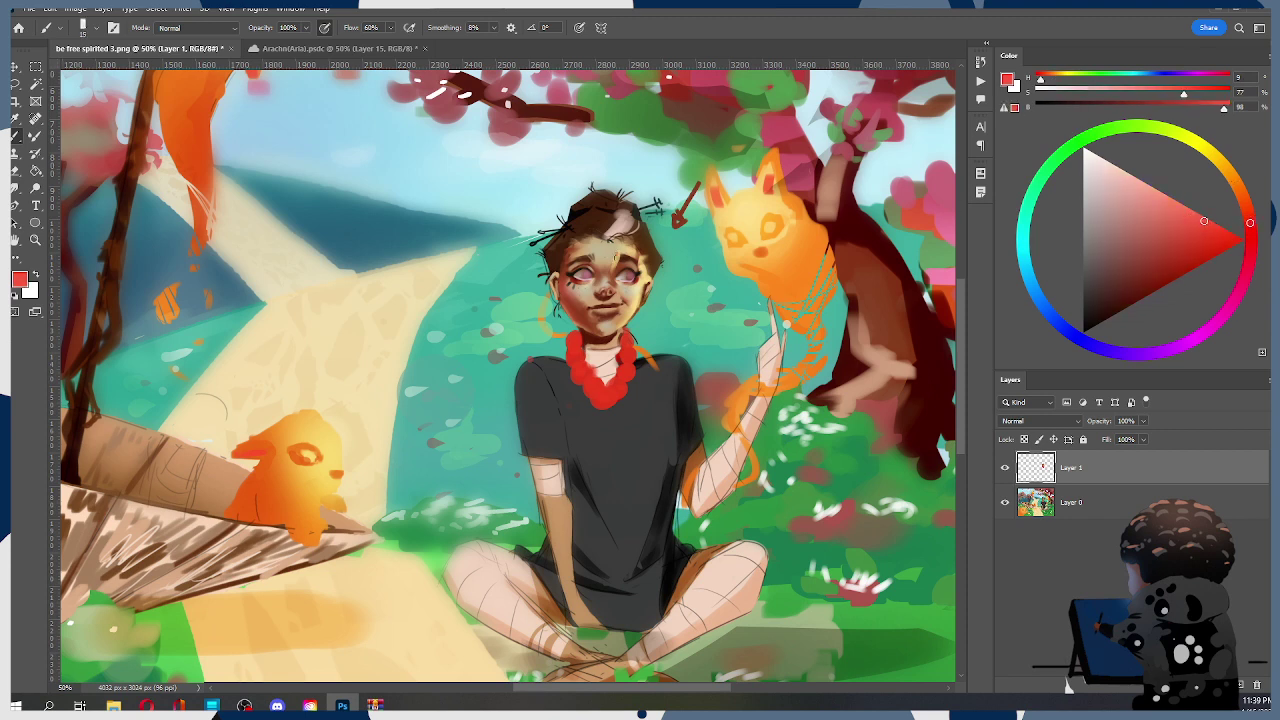
pyautogui.hotkey('ctrl', 'z')
# Pick a dark red and paint the first shadows between the necklace's red beads
pyautogui.moveTo(552, 472); pyautogui.dragTo(510, 429)
pyautogui.click(1210, 236)
pyautogui.click(1250, 238)
pyautogui.click(1183, 264)
pyautogui.keyDown('alt'); pyautogui.click(848, 214); pyautogui.keyUp('alt')
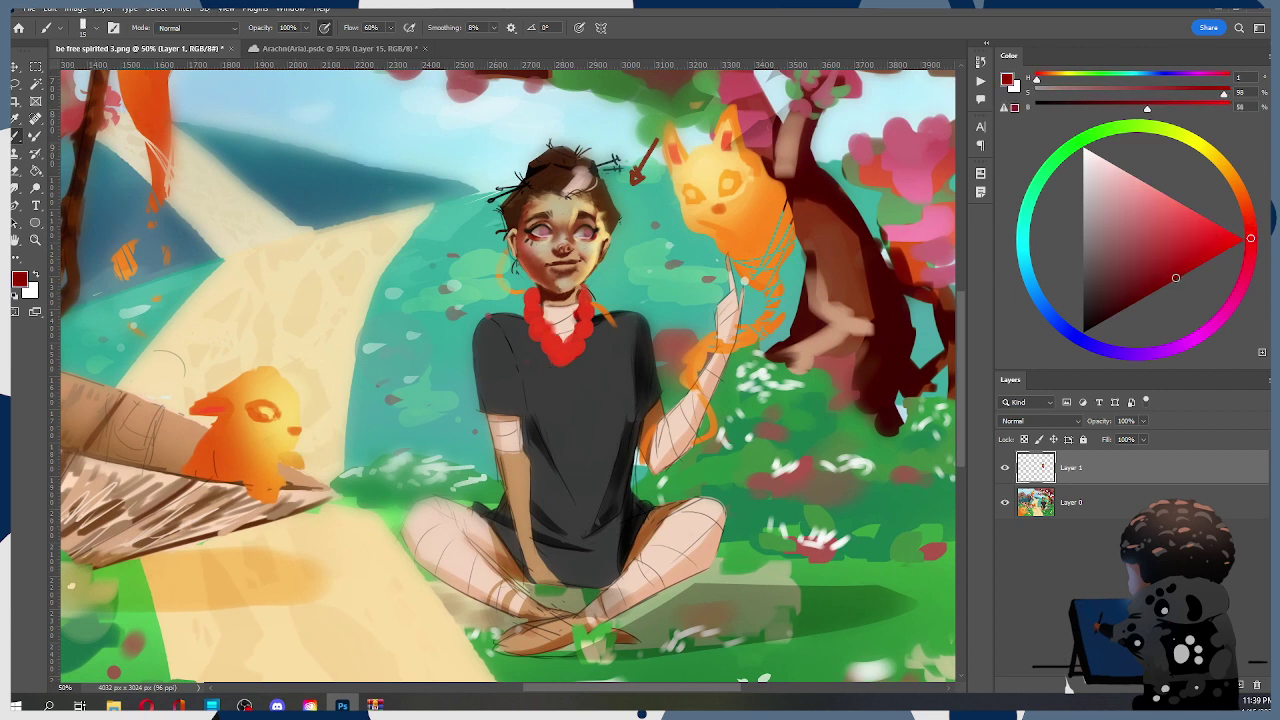
pyautogui.press(']')
pyautogui.press('[')
pyautogui.press('[')
pyautogui.moveTo(548, 357)
pyautogui.mouseDown()
pyautogui.moveTo(563, 345)
pyautogui.moveTo(541, 335)
pyautogui.mouseUp()
# Separate the remaining necklace beads with dark red shadows at varying brush sizes
pyautogui.press(']')
pyautogui.press(']')
pyautogui.press('[')
pyautogui.press('[')
pyautogui.press('[')
pyautogui.press('[')
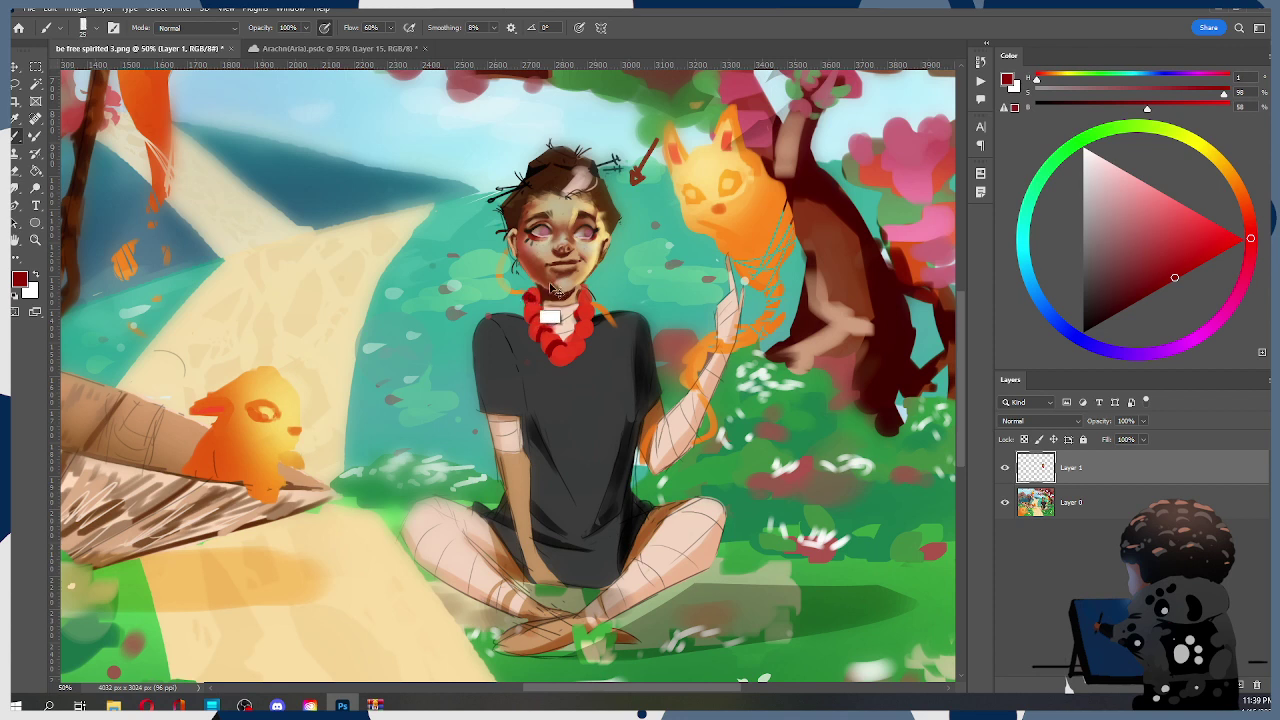
pyautogui.press('[')
pyautogui.press(']')
pyautogui.press(']')
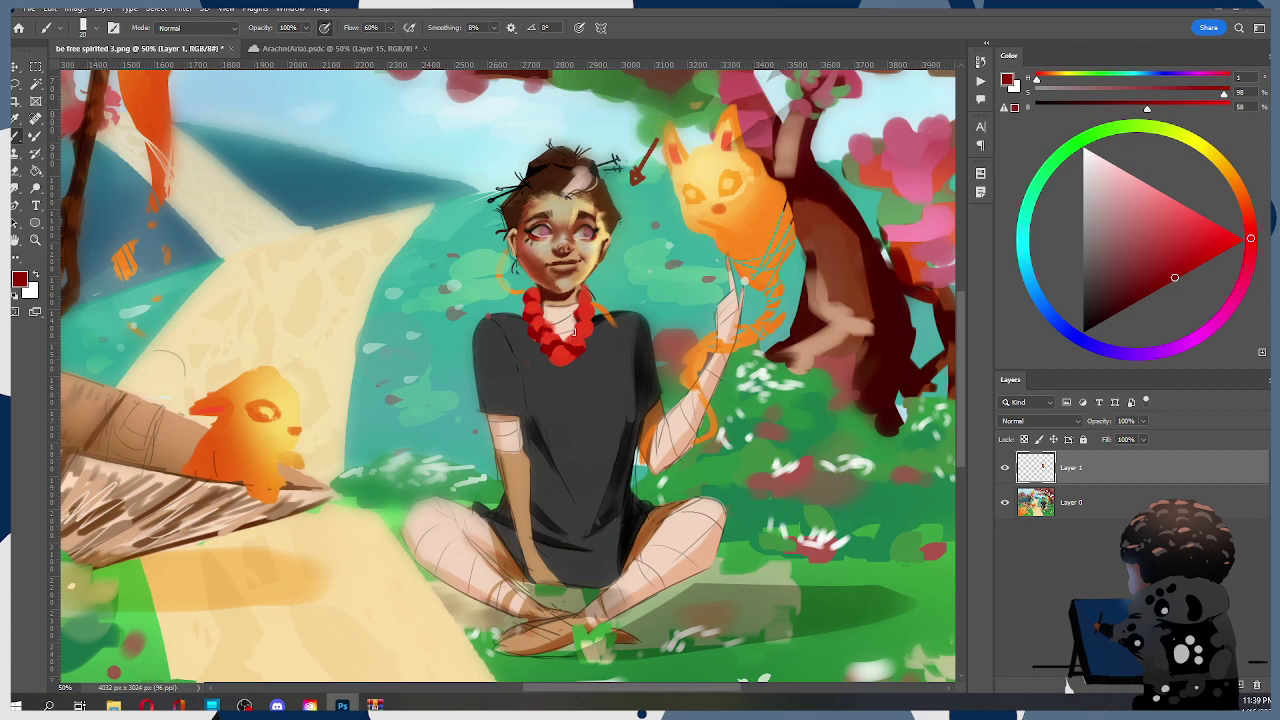
# Refine the lower beads with finer dark red shading and round them with bright red sampled from the necklace
pyautogui.press('[')
pyautogui.press('[')
pyautogui.press('[')
pyautogui.press('alt')
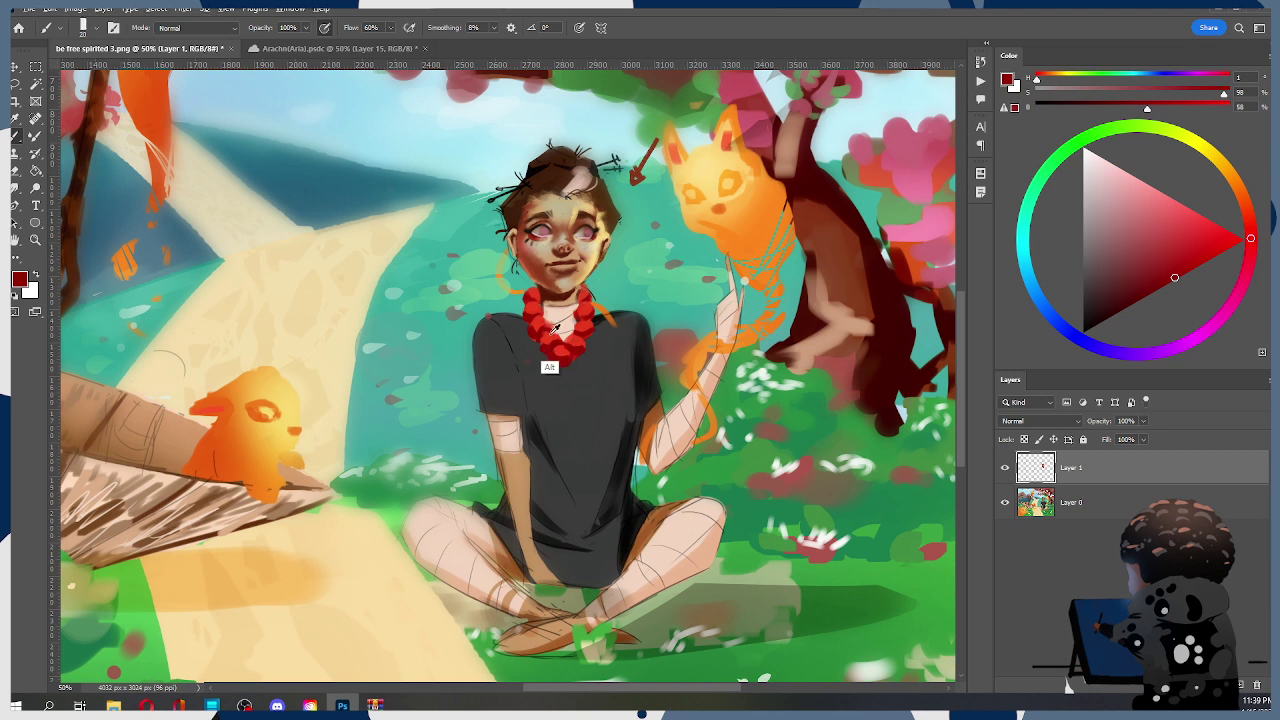
pyautogui.keyDown('alt'); pyautogui.click(555, 328); pyautogui.keyUp('alt')
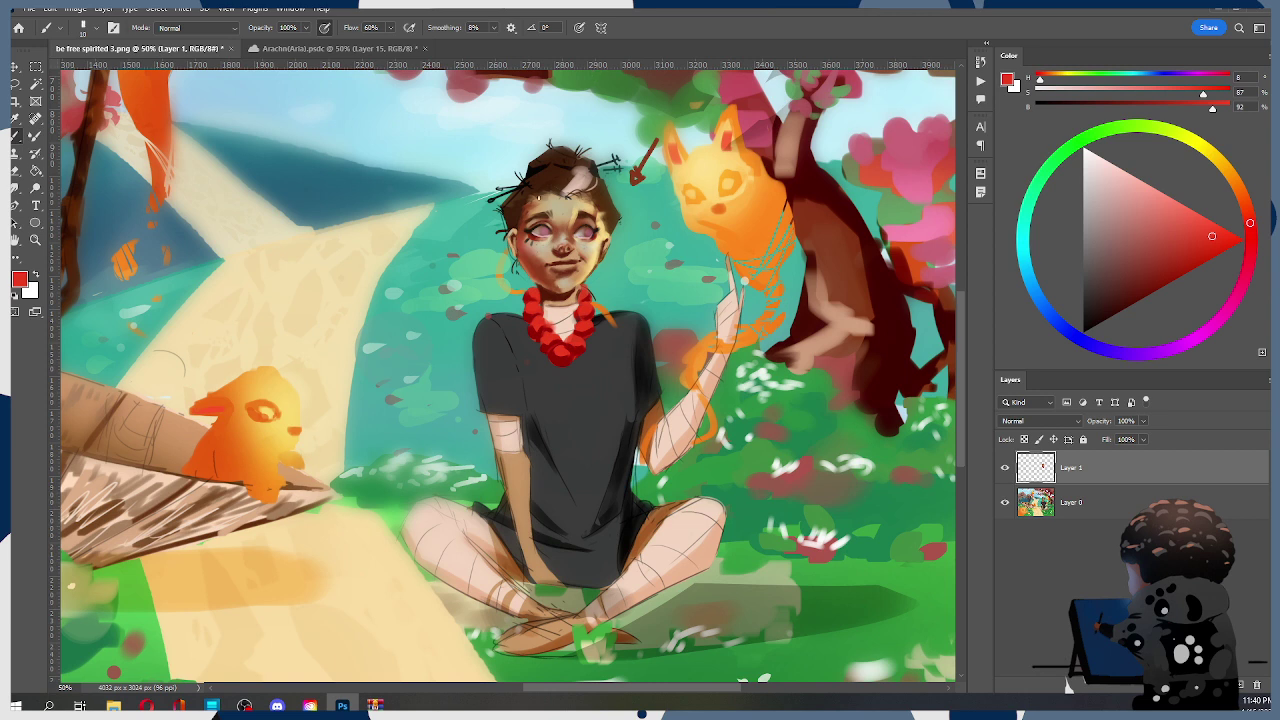
pyautogui.keyDown('alt'); pyautogui.click(528, 238); pyautogui.keyUp('alt')
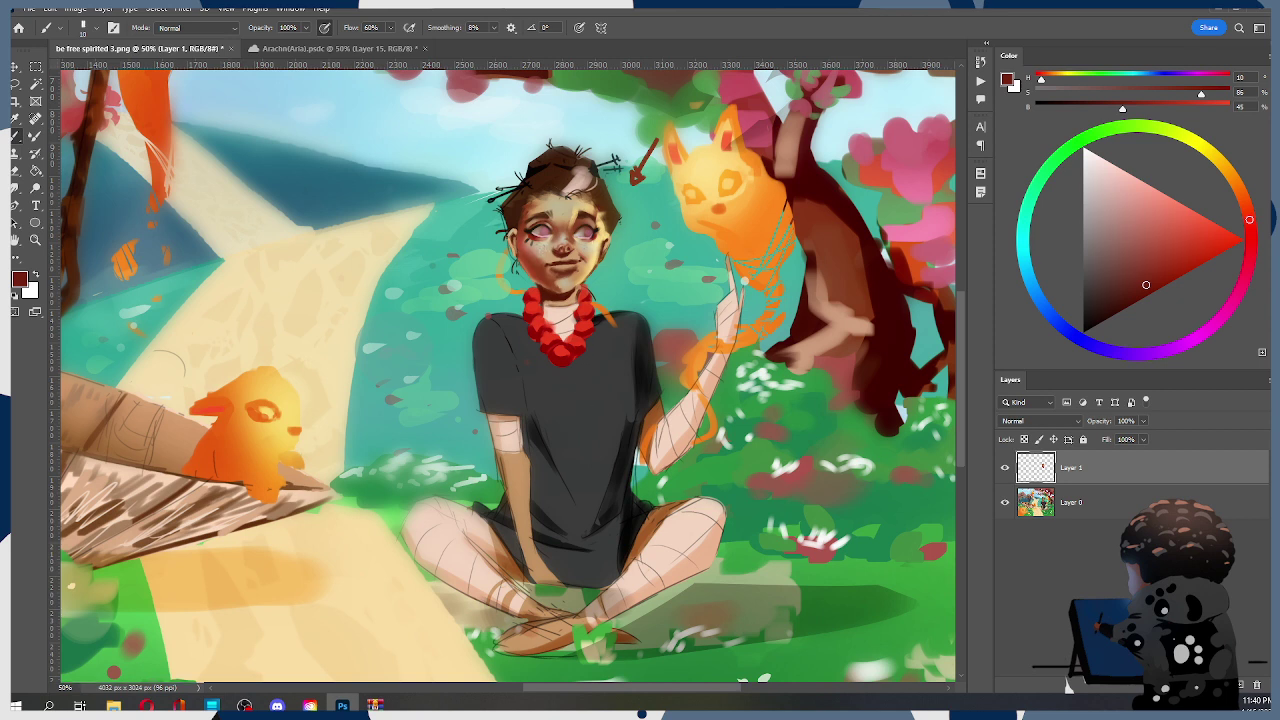
pyautogui.moveTo(531, 256); pyautogui.dragTo(560, 285)
pyautogui.hotkey('ctrl', 'z')
pyautogui.hotkey('ctrl', 'z')
pyautogui.hotkey('ctrl', 'z')
# Touch up the necklace's bead shapes with bright red and dark red sampled from the beads
pyautogui.keyDown('alt'); pyautogui.click(565, 343); pyautogui.keyUp('alt')
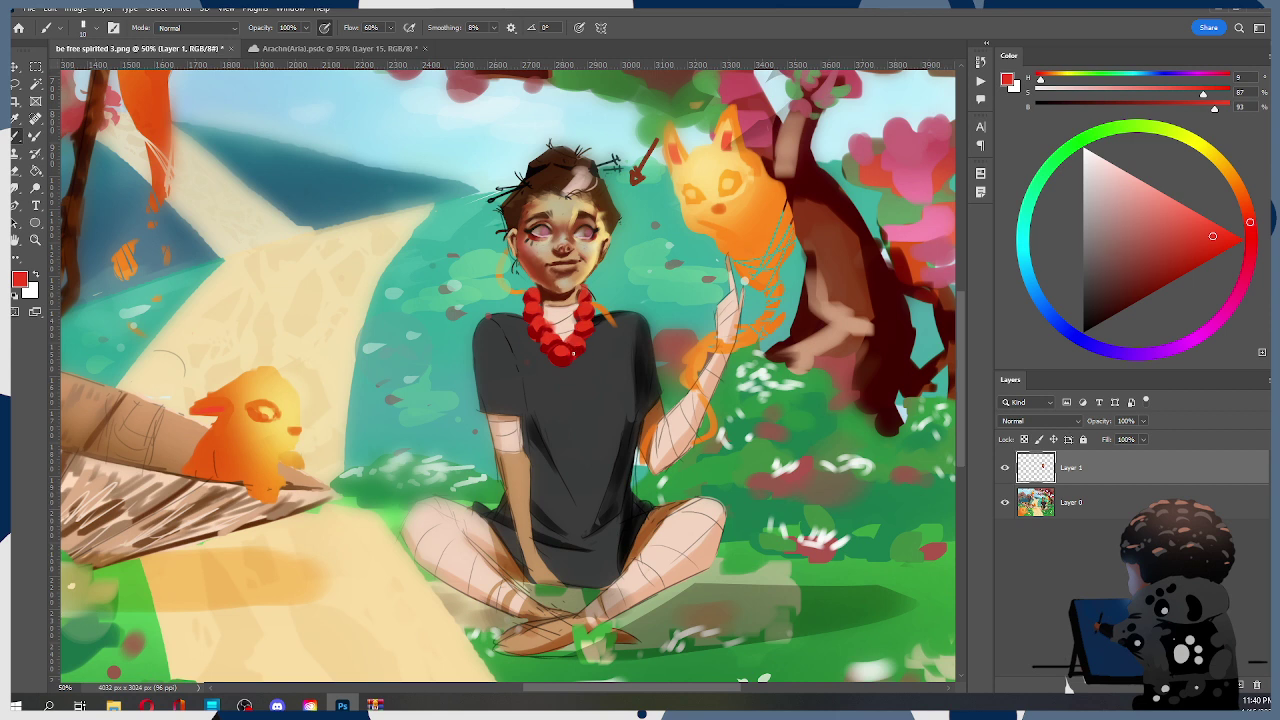
pyautogui.press(']')
pyautogui.keyDown('alt'); pyautogui.click(588, 330); pyautogui.keyUp('alt')
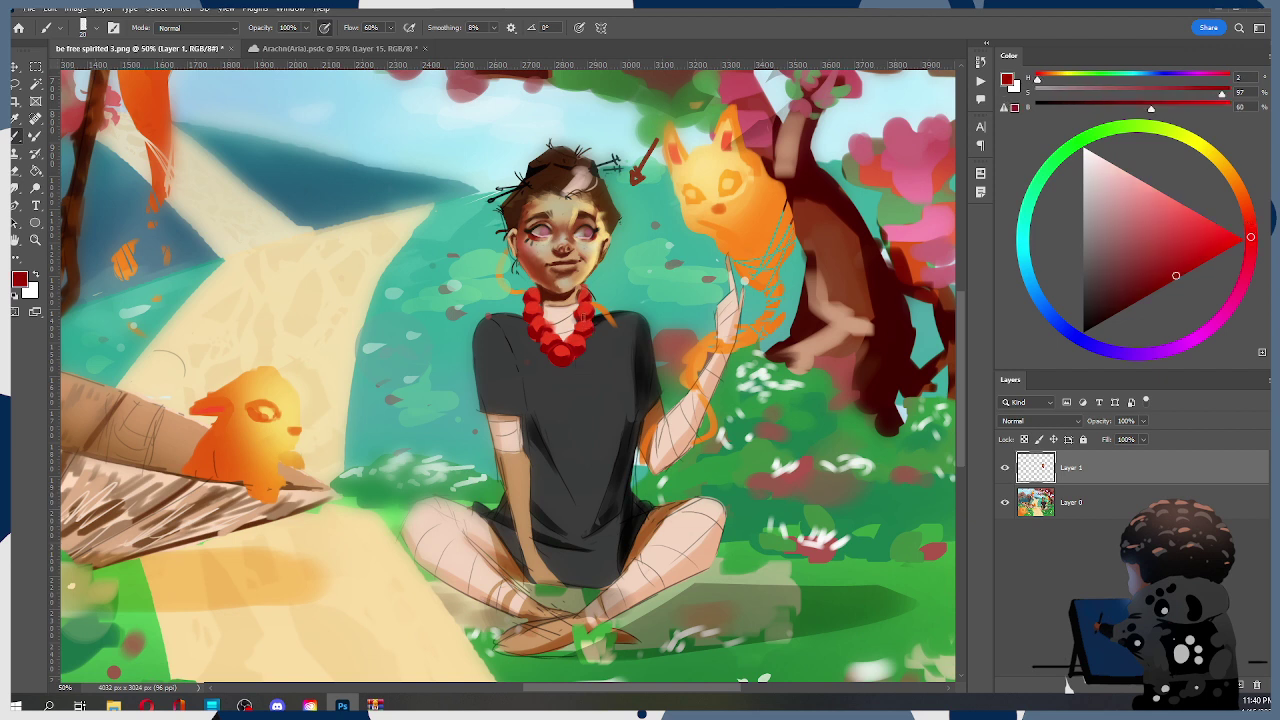
# Blend the bead shading on the necklace with the Smudge tool
pyautogui.press('r')
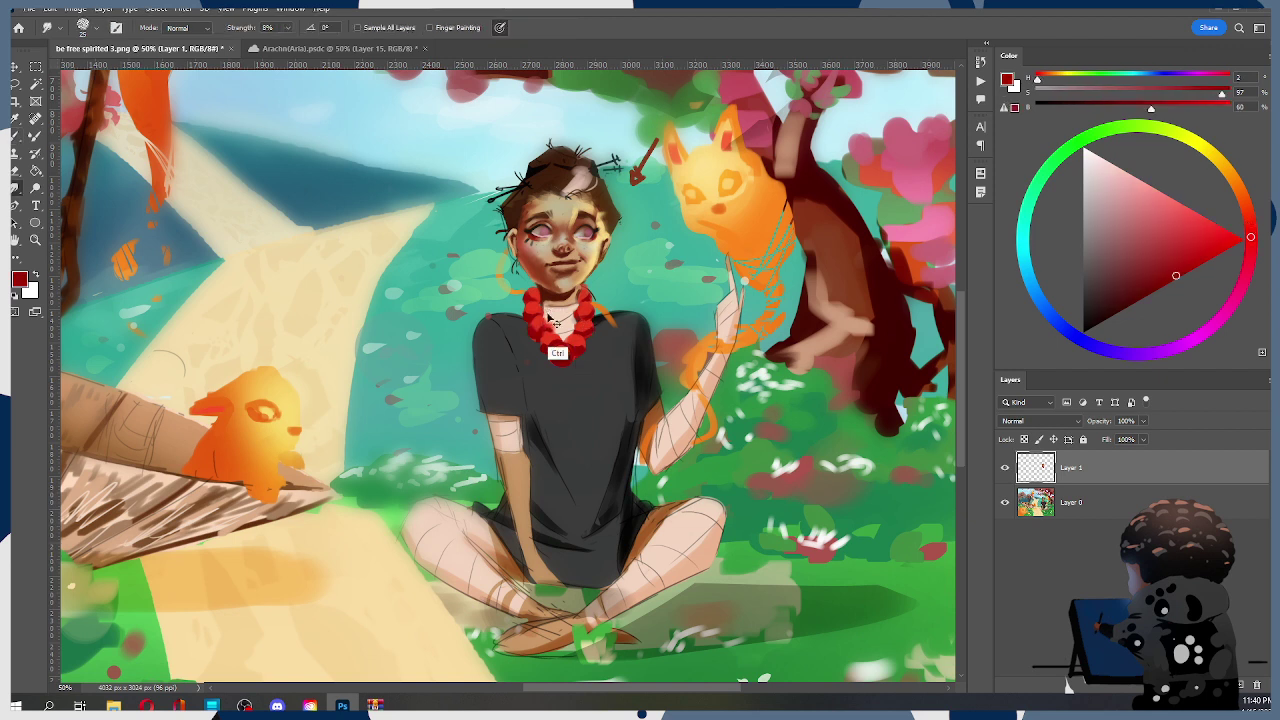
pyautogui.press('[')
pyautogui.press(']')
pyautogui.moveTo(588, 234)
pyautogui.mouseDown()
pyautogui.moveTo(575, 245)
pyautogui.moveTo(594, 207)
pyautogui.moveTo(585, 225)
pyautogui.mouseUp()
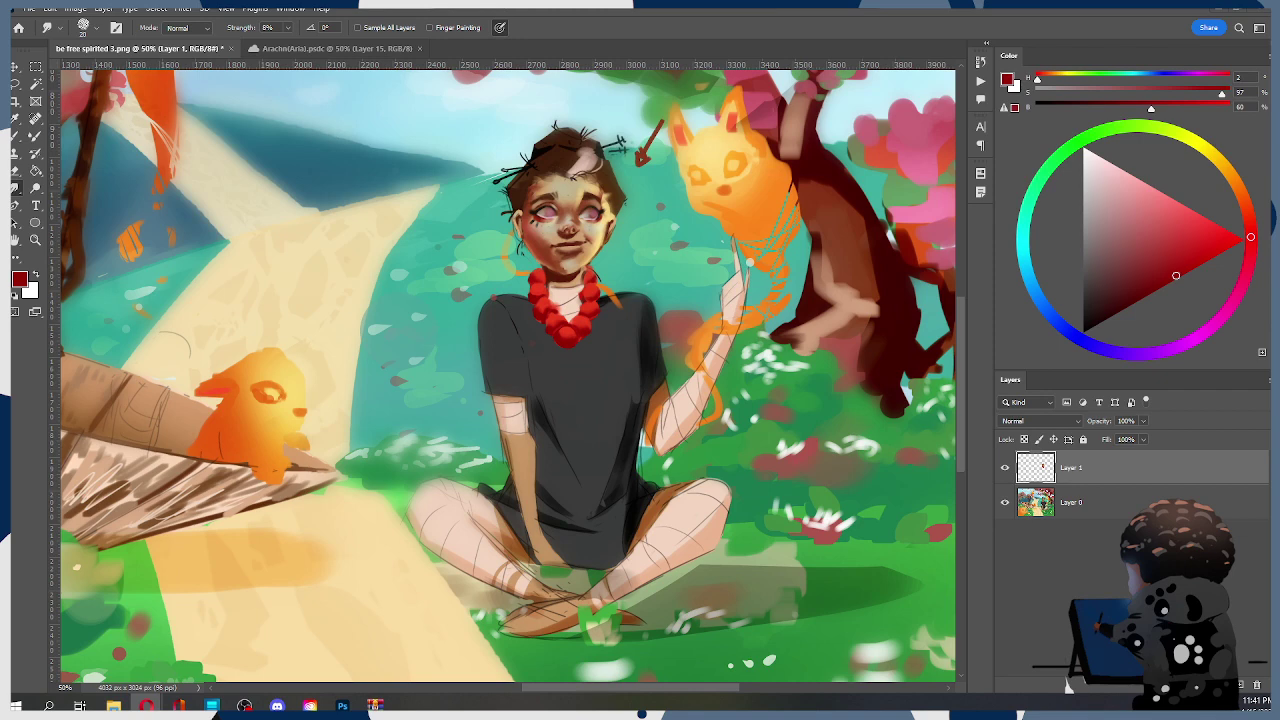
pyautogui.scroll(-1, 548, 254)
pyautogui.scroll(1, 548, 254)
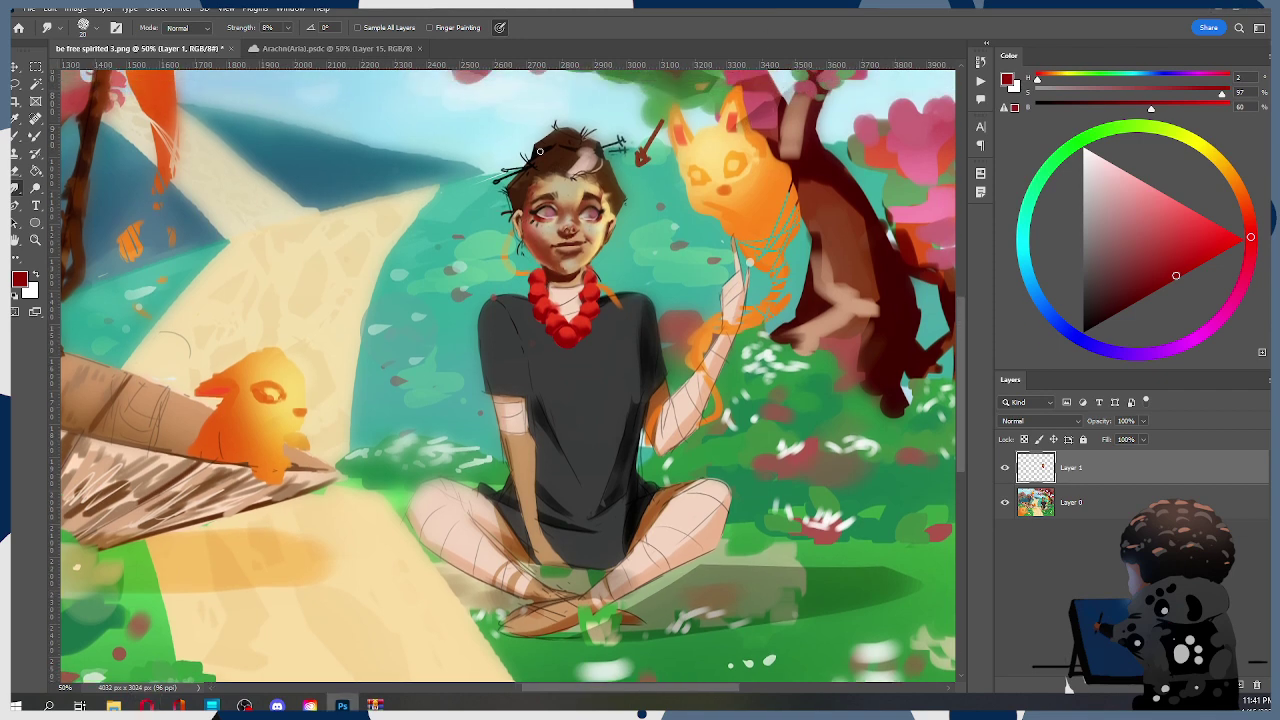
pyautogui.moveTo(600, 224); pyautogui.dragTo(558, 258)
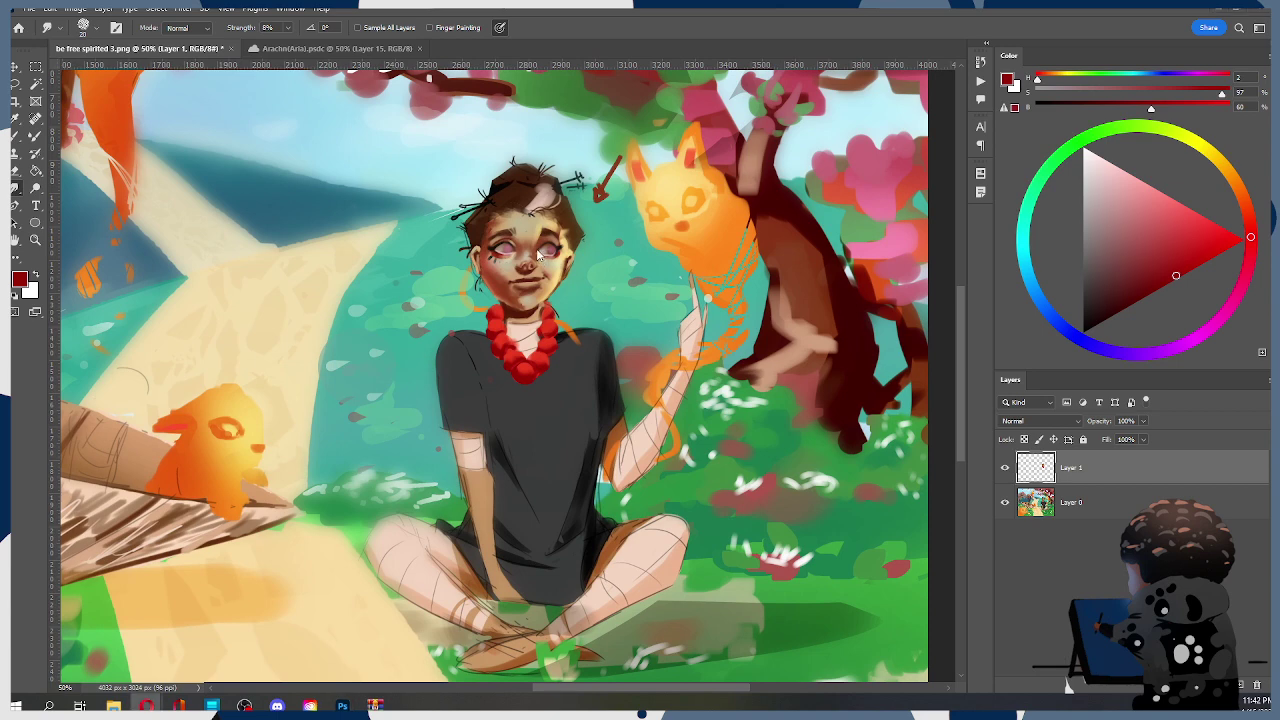
pyautogui.moveTo(540, 243); pyautogui.dragTo(507, 260)
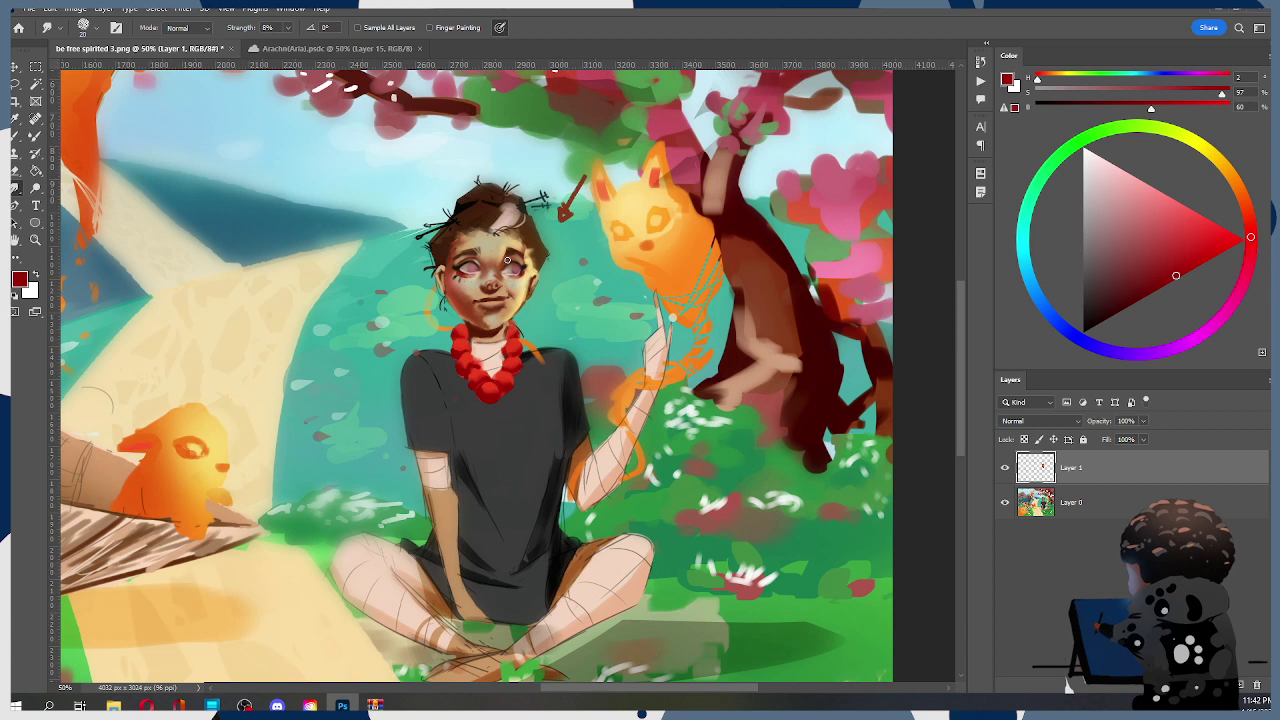
# Paint over the nose's linework with a solid patch of reddish brown sampled from the face
pyautogui.press('z')
pyautogui.click(520, 266)
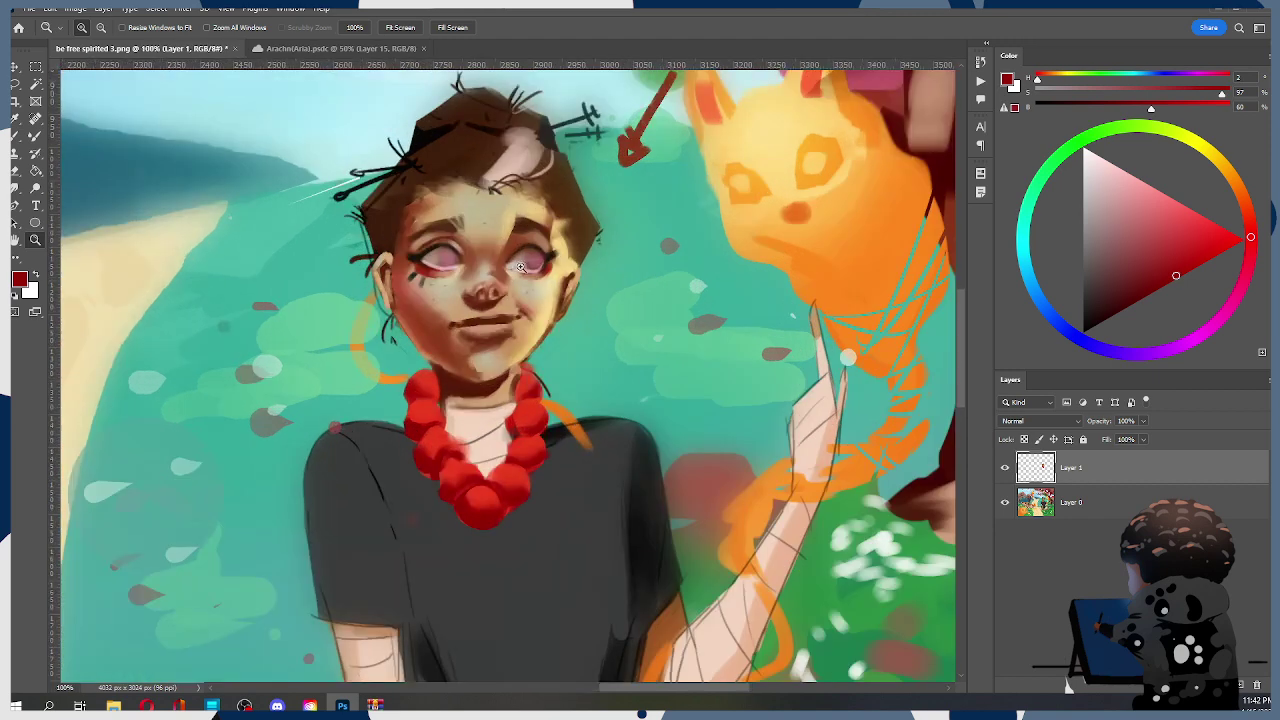
pyautogui.press('b')
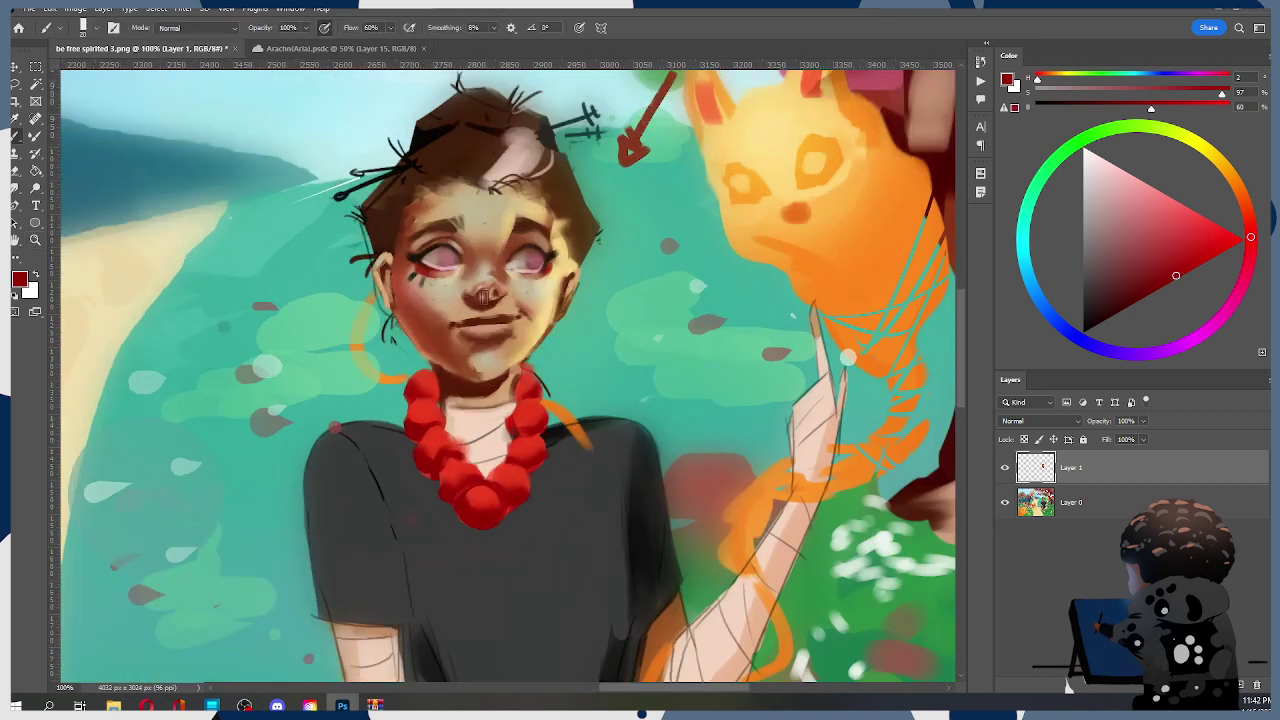
pyautogui.keyDown('alt'); pyautogui.click(500, 298); pyautogui.keyUp('alt')
pyautogui.press(']')
pyautogui.press(']')
pyautogui.press(']')
pyautogui.moveTo(472, 291); pyautogui.dragTo(496, 290)
pyautogui.hotkey('ctrl', 'z')
pyautogui.keyDown('alt'); pyautogui.click(516, 250); pyautogui.keyUp('alt')
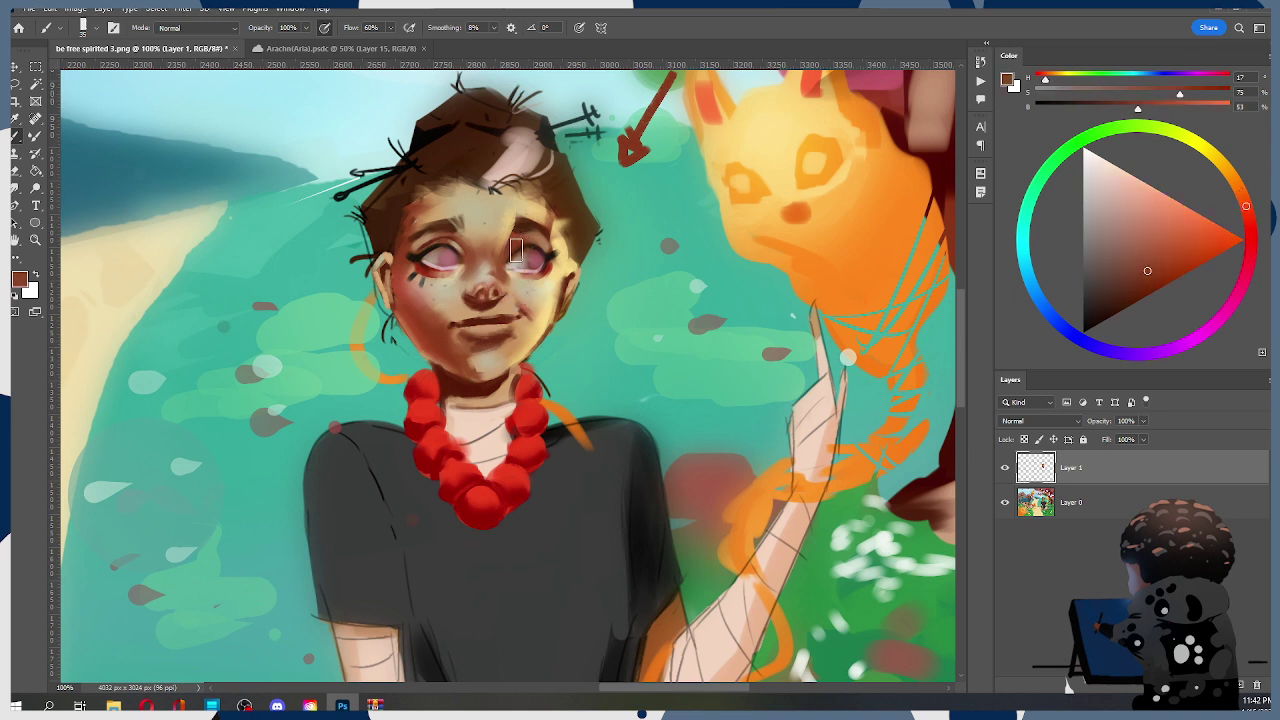
pyautogui.moveTo(472, 293); pyautogui.dragTo(508, 292)
pyautogui.hotkey('ctrl', 'z')
pyautogui.press('[')
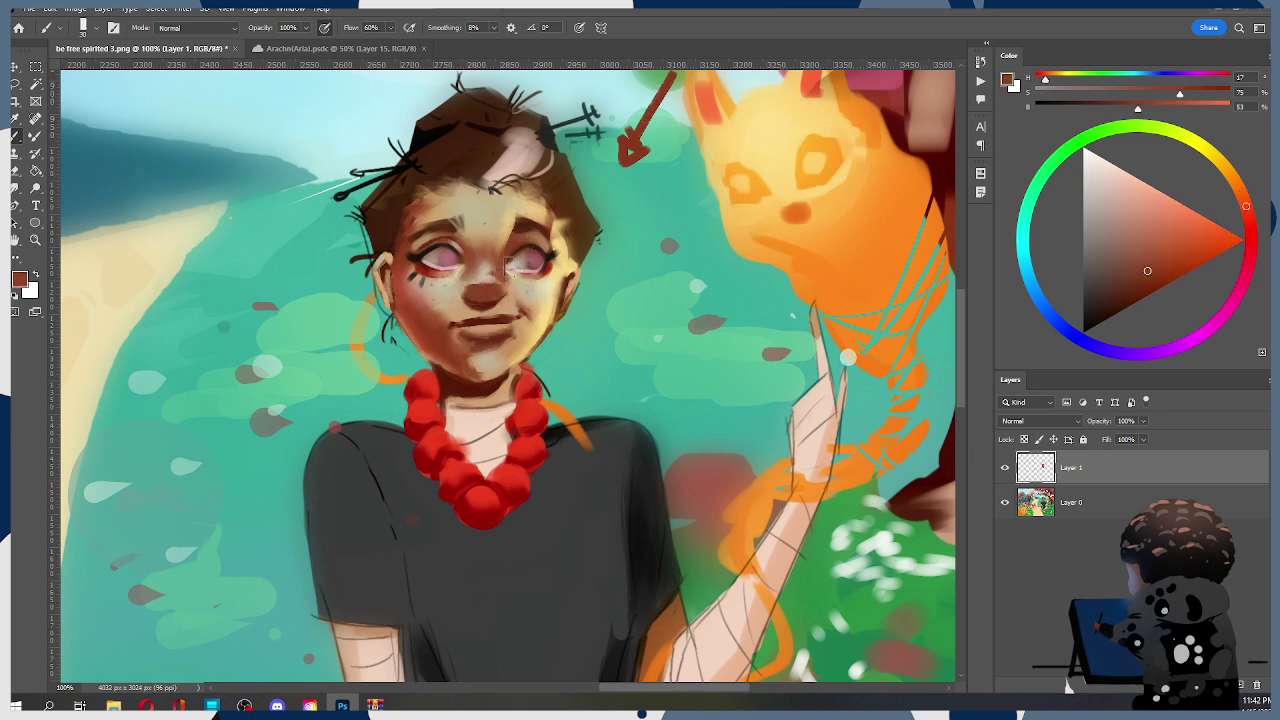
# Trim the edges of the brown nose shape with light tan and golden tan sampled from the surrounding skin
pyautogui.keyDown('alt'); pyautogui.click(507, 270); pyautogui.keyUp('alt')
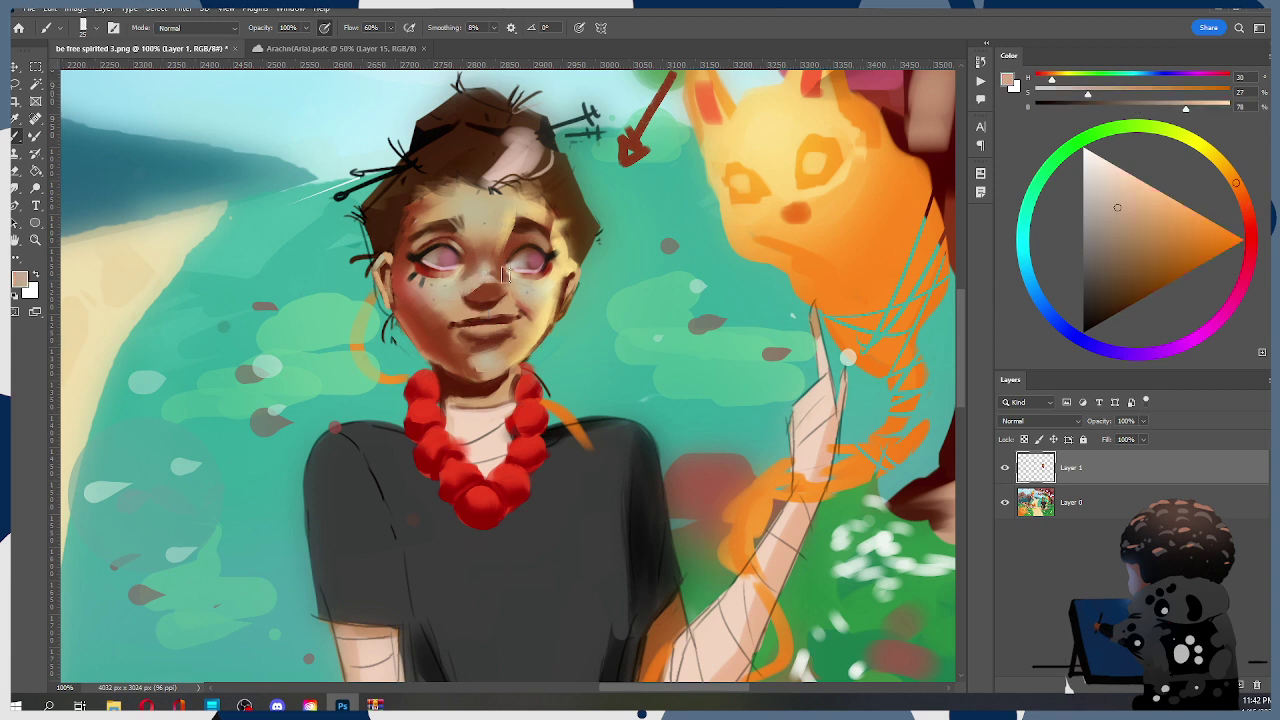
pyautogui.moveTo(468, 294); pyautogui.dragTo(480, 276)
pyautogui.press('[')
pyautogui.keyDown('alt'); pyautogui.click(516, 266); pyautogui.keyUp('alt')
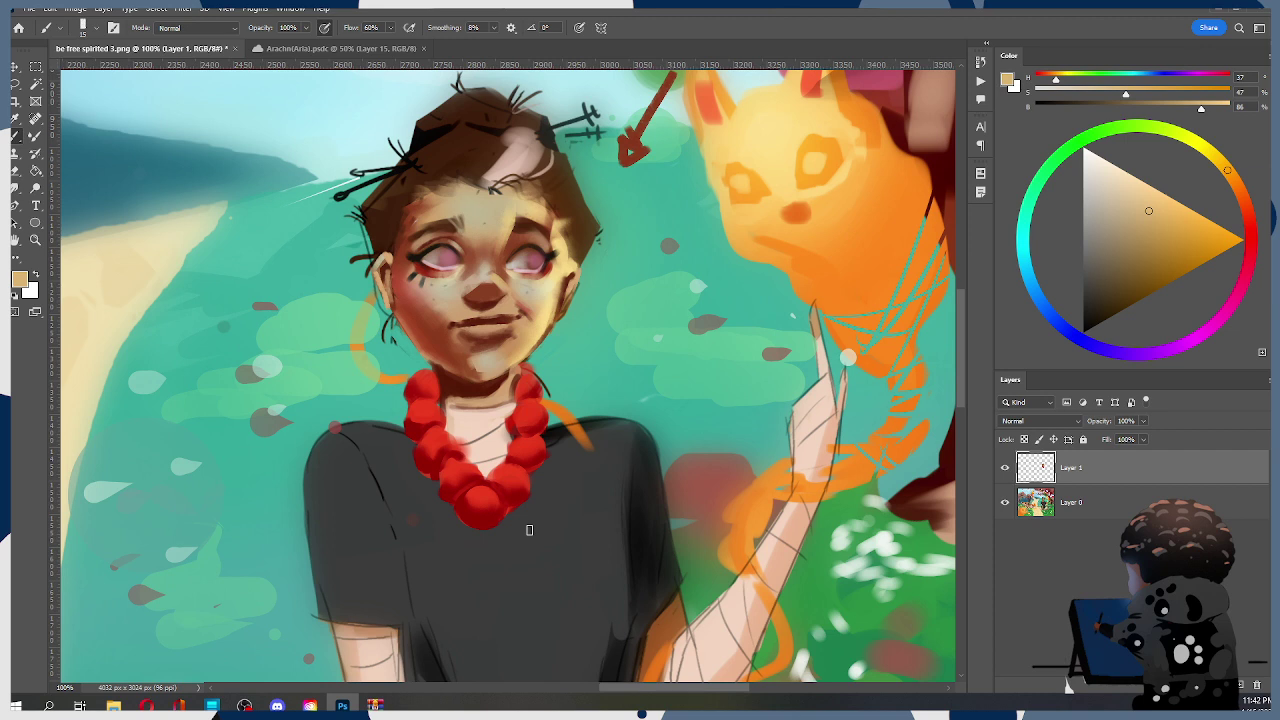
# Reshape the base of the nose with reddish brown and darker brown sampled from the face
pyautogui.keyDown('alt'); pyautogui.click(487, 291); pyautogui.keyUp('alt')
pyautogui.press(']')
pyautogui.press(']')
pyautogui.press(']')
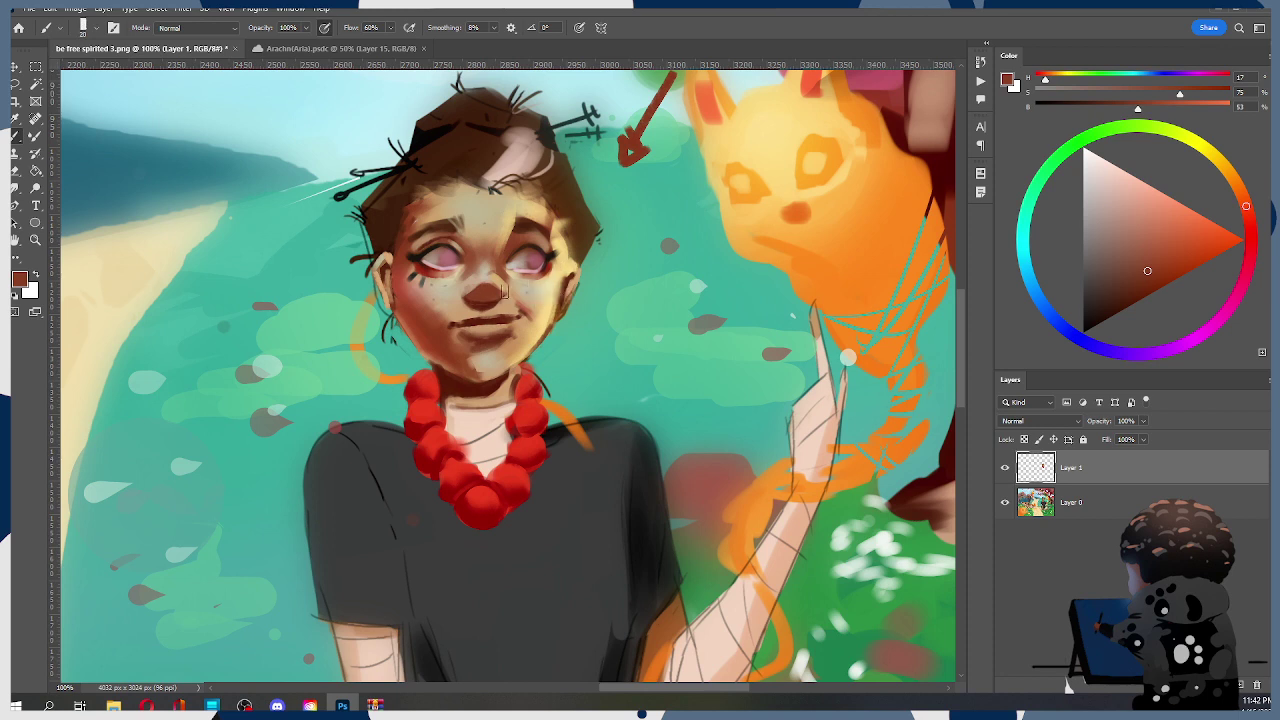
pyautogui.keyDown('alt'); pyautogui.click(487, 336); pyautogui.keyUp('alt')
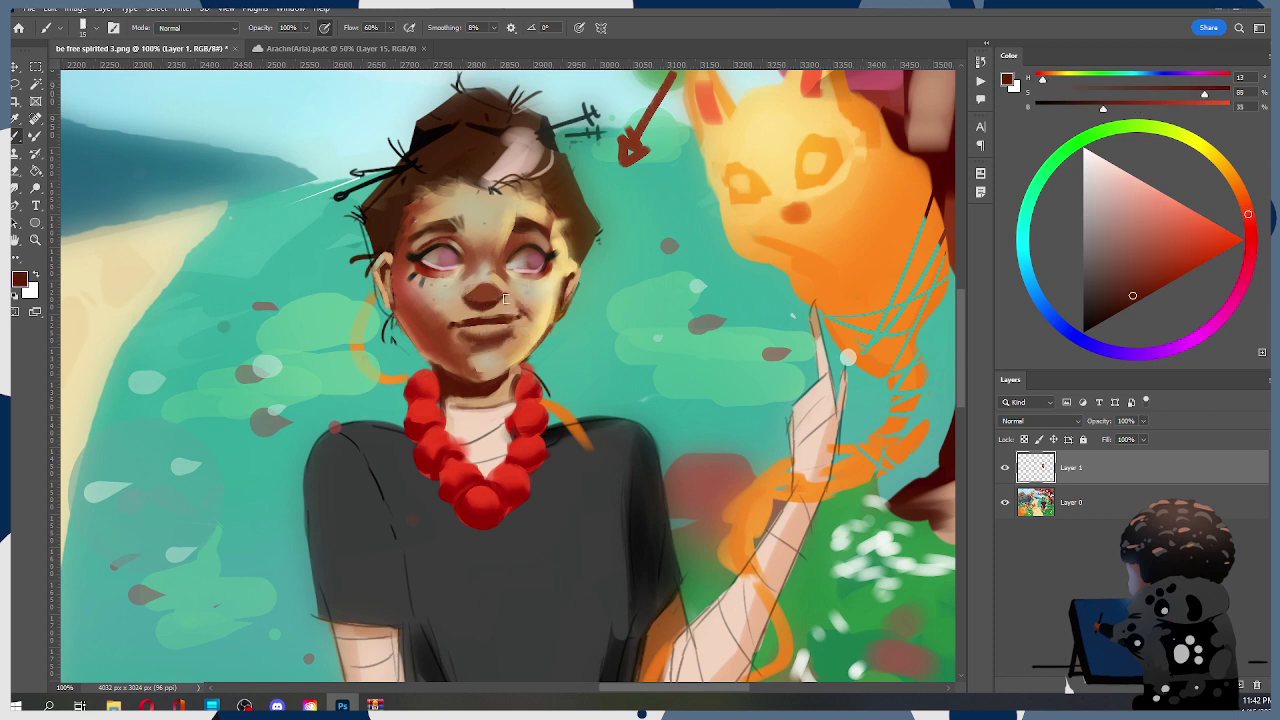
pyautogui.keyDown('alt'); pyautogui.click(497, 297); pyautogui.keyUp('alt')
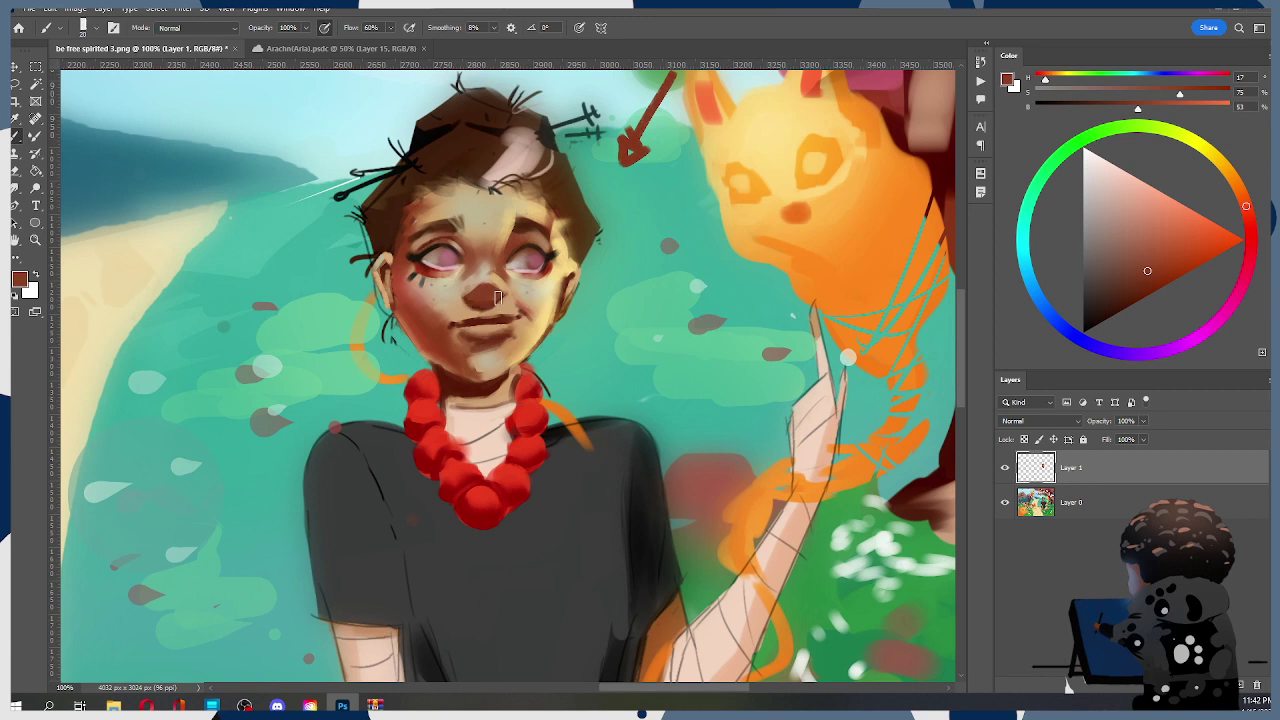
# Work on the shadow under the nose with a dark brown and a smaller brush
pyautogui.keyDown('alt'); pyautogui.click(482, 302); pyautogui.keyUp('alt')
pyautogui.hotkey('ctrl', 'z')
pyautogui.press('[')
pyautogui.moveTo(464, 301)
pyautogui.mouseDown()
pyautogui.moveTo(482, 309)
pyautogui.moveTo(463, 305)
pyautogui.moveTo(461, 317)
pyautogui.moveTo(508, 297)
pyautogui.mouseUp()
pyautogui.hotkey('ctrl', 'z')
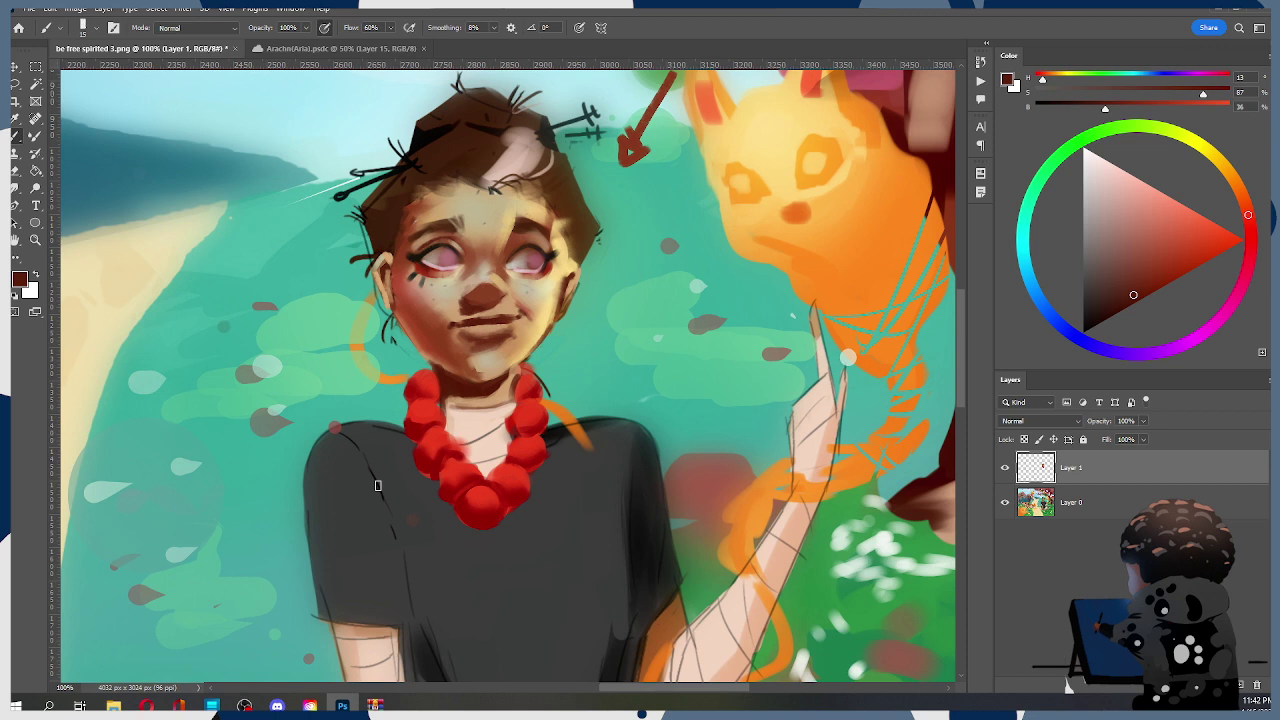
pyautogui.press('[')
pyautogui.press('[')
# Soften the nose shading with the Smudge tool and touch it up with brown sampled from the nose
pyautogui.press('r')
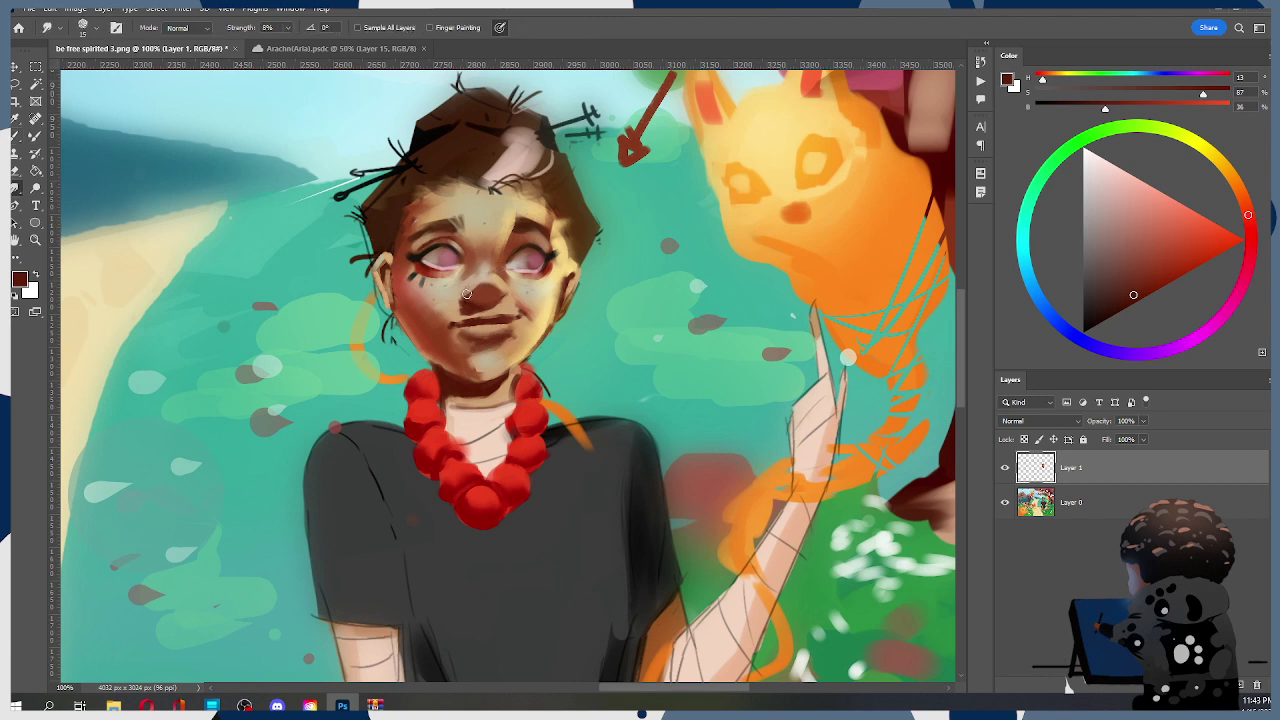
pyautogui.press(']')
pyautogui.press(']')
pyautogui.press('b')
pyautogui.keyDown('alt'); pyautogui.click(473, 302); pyautogui.keyUp('alt')
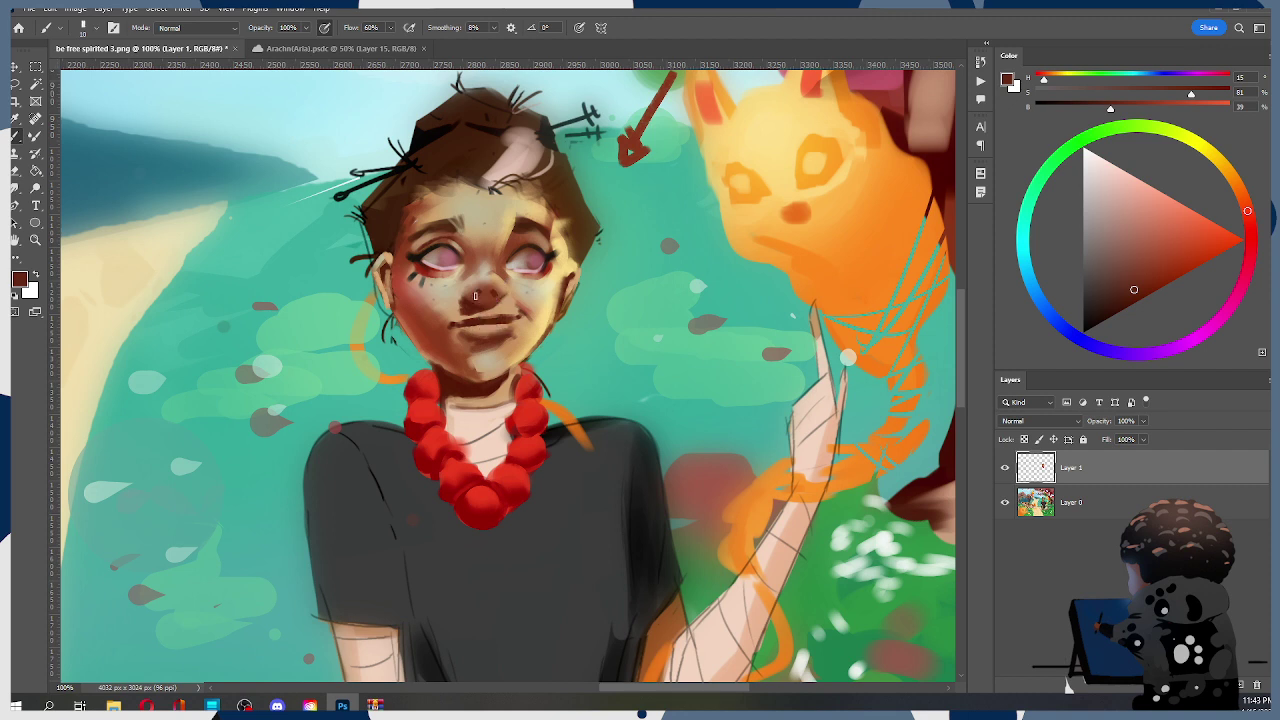
pyautogui.press('r')
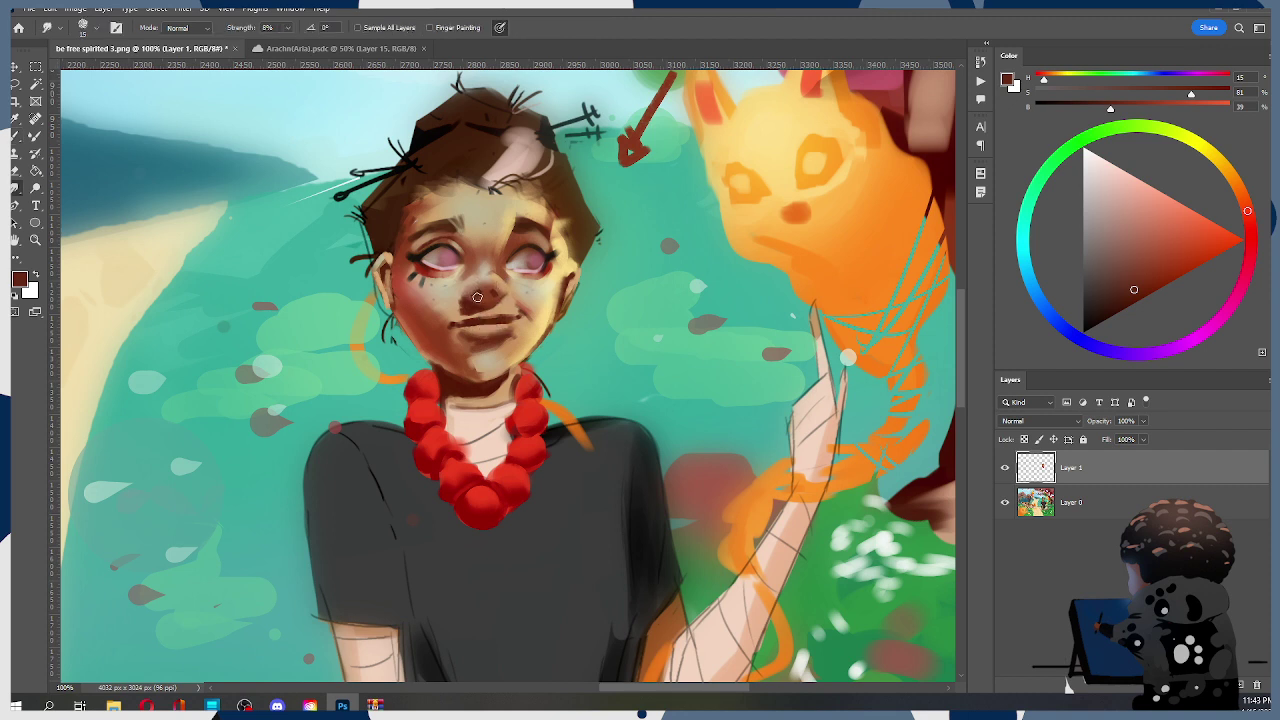
pyautogui.press('[')
pyautogui.press(']')
# Sample a very dark brown and switch to the [666K]No.19 brush at a reduced size for fine nose details
pyautogui.press('b')
pyautogui.keyDown('alt'); pyautogui.click(455, 412); pyautogui.keyUp('alt')
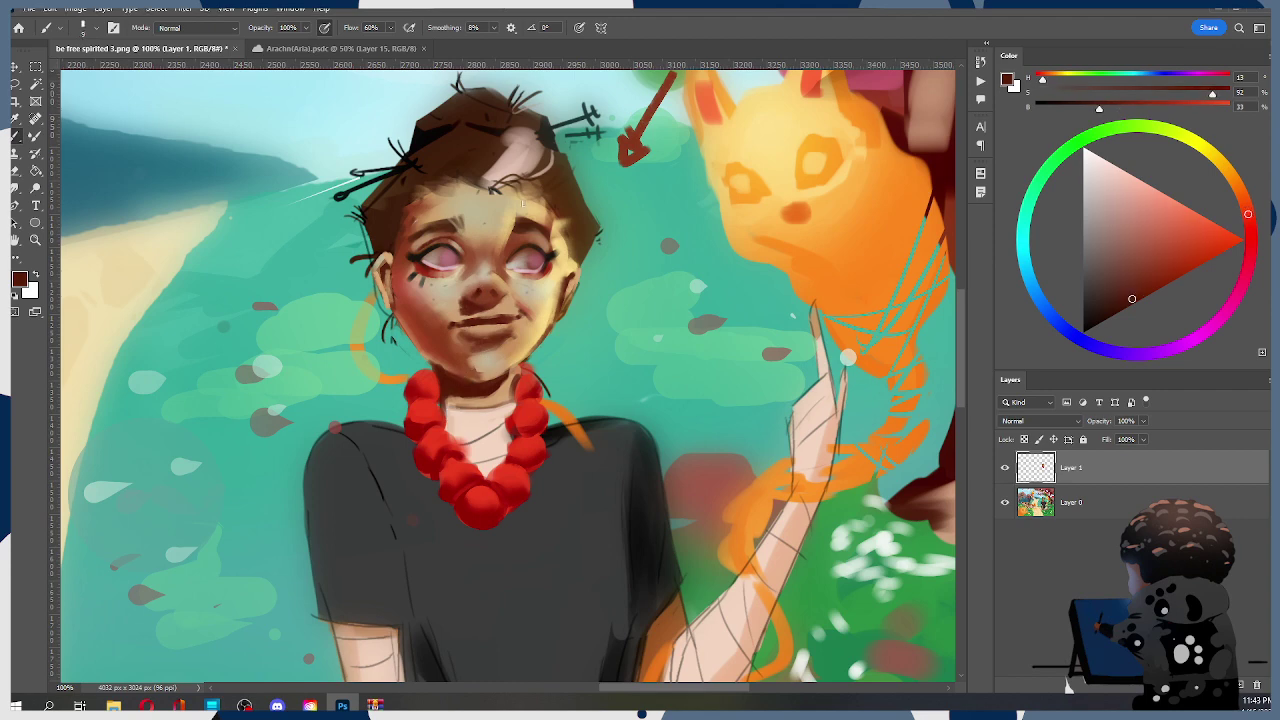
pyautogui.rightClick(469, 280)
pyautogui.doubleClick(566, 338)
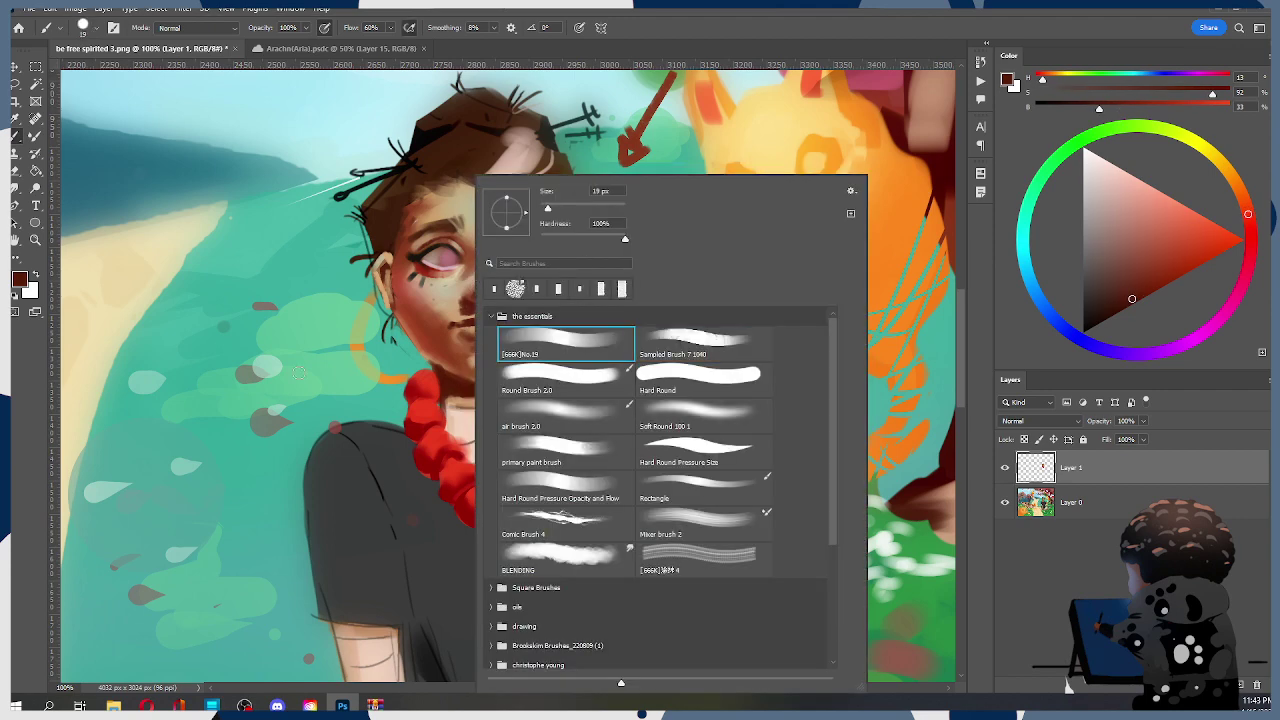
pyautogui.press('[')
pyautogui.press('[')
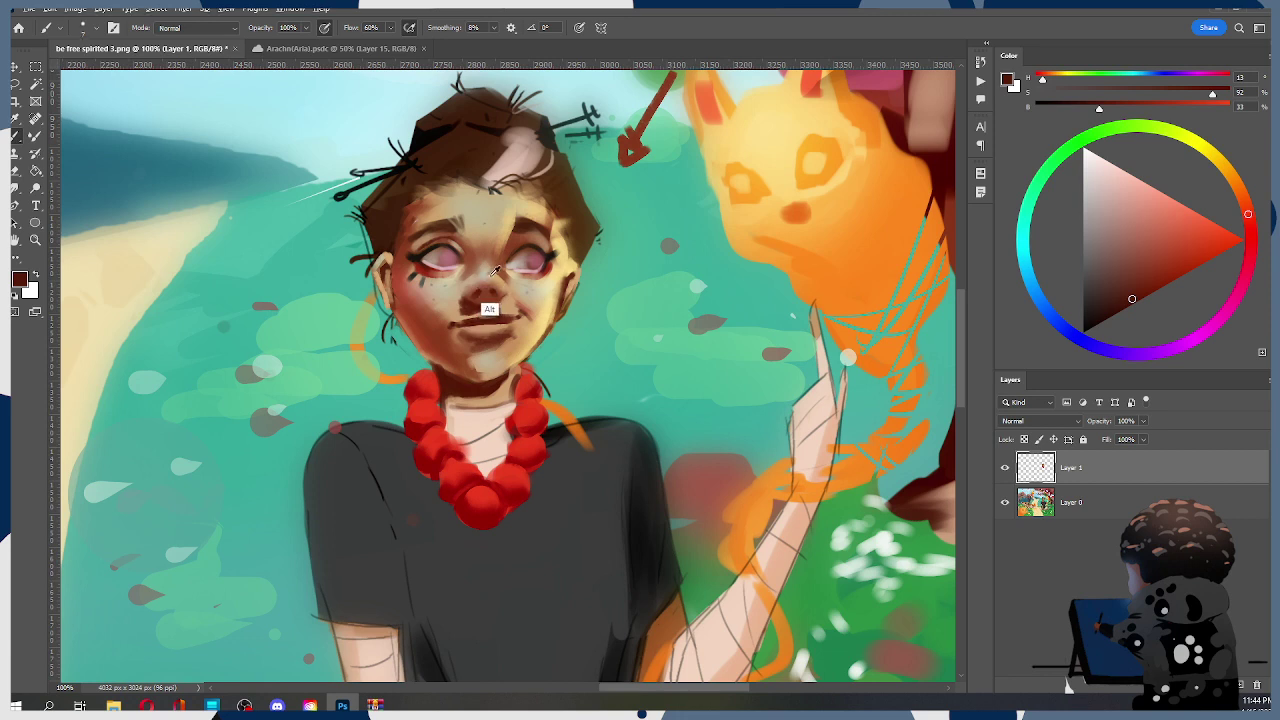
# Brighten the bridge and upper part of the nose with light tans sampled from the face, adjusting the brush size
pyautogui.keyDown('alt'); pyautogui.click(490, 306); pyautogui.keyUp('alt')
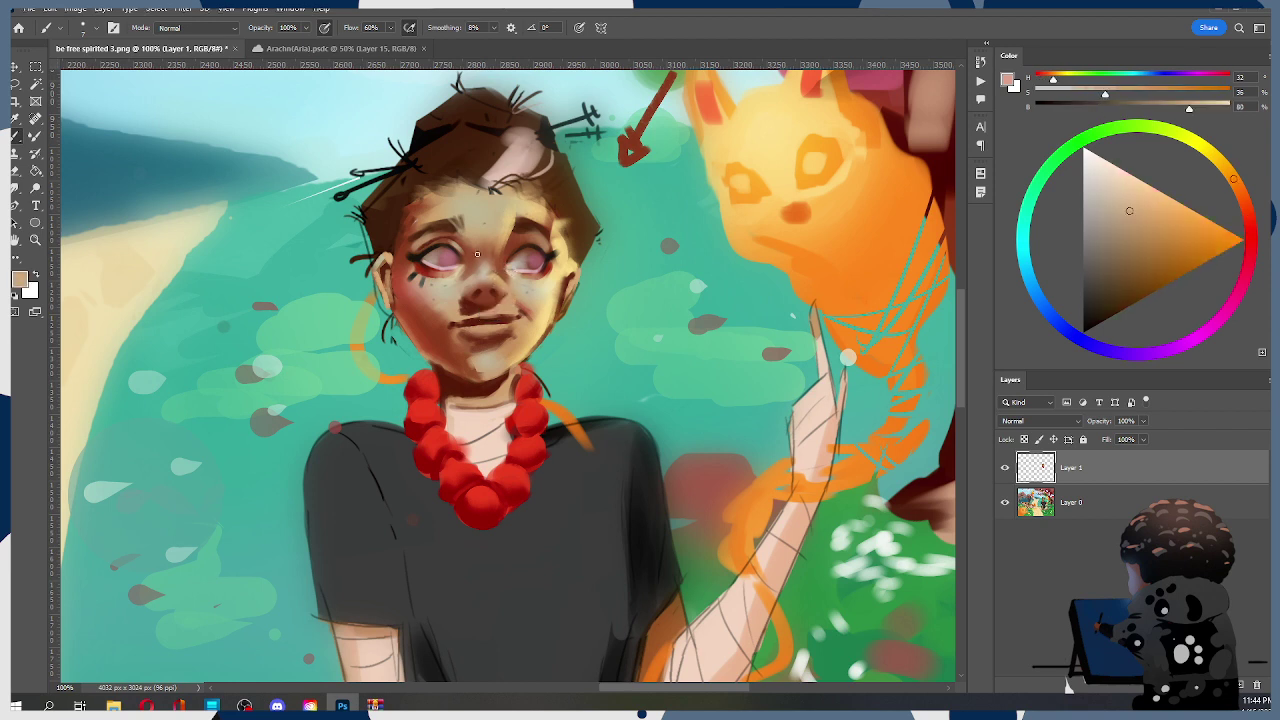
pyautogui.keyDown('alt'); pyautogui.click(489, 306); pyautogui.keyUp('alt')
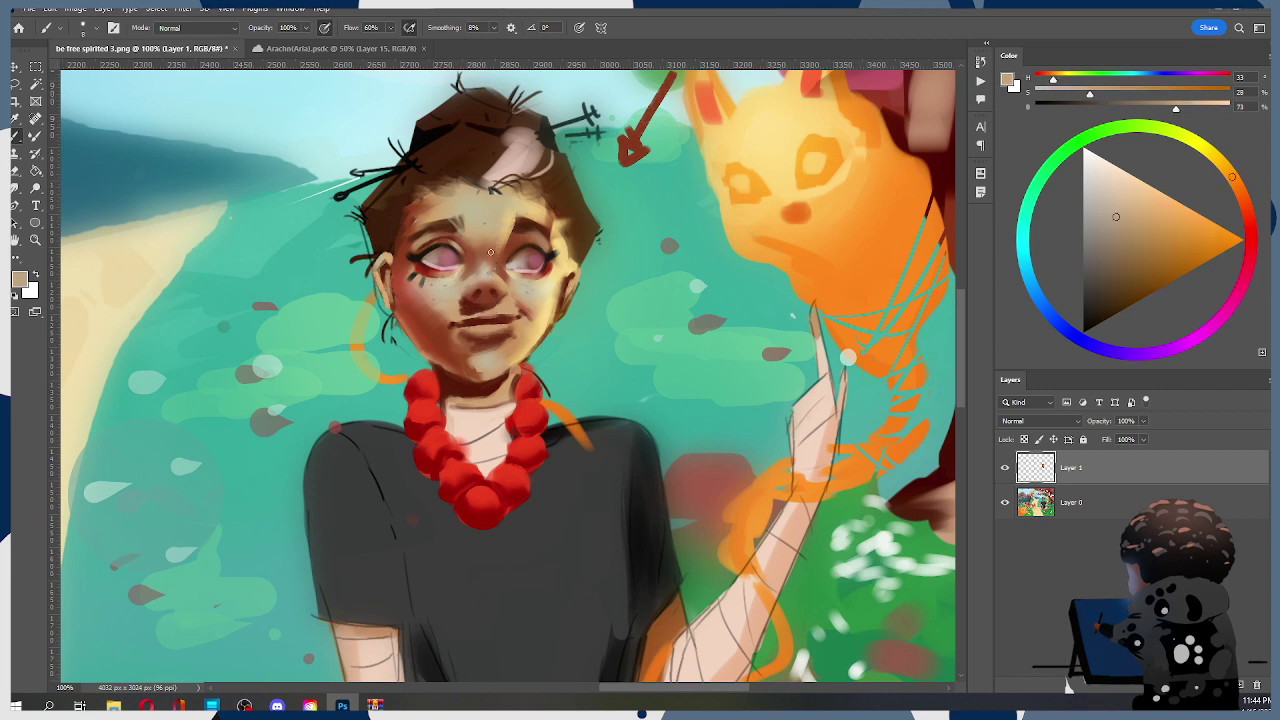
pyautogui.keyDown('alt'); pyautogui.click(498, 312); pyautogui.keyUp('alt')
pyautogui.keyDown('alt'); pyautogui.click(486, 311); pyautogui.keyUp('alt')
pyautogui.press(']')
pyautogui.press(']')
pyautogui.keyDown('alt'); pyautogui.click(487, 278); pyautogui.keyUp('alt')
pyautogui.press('[')
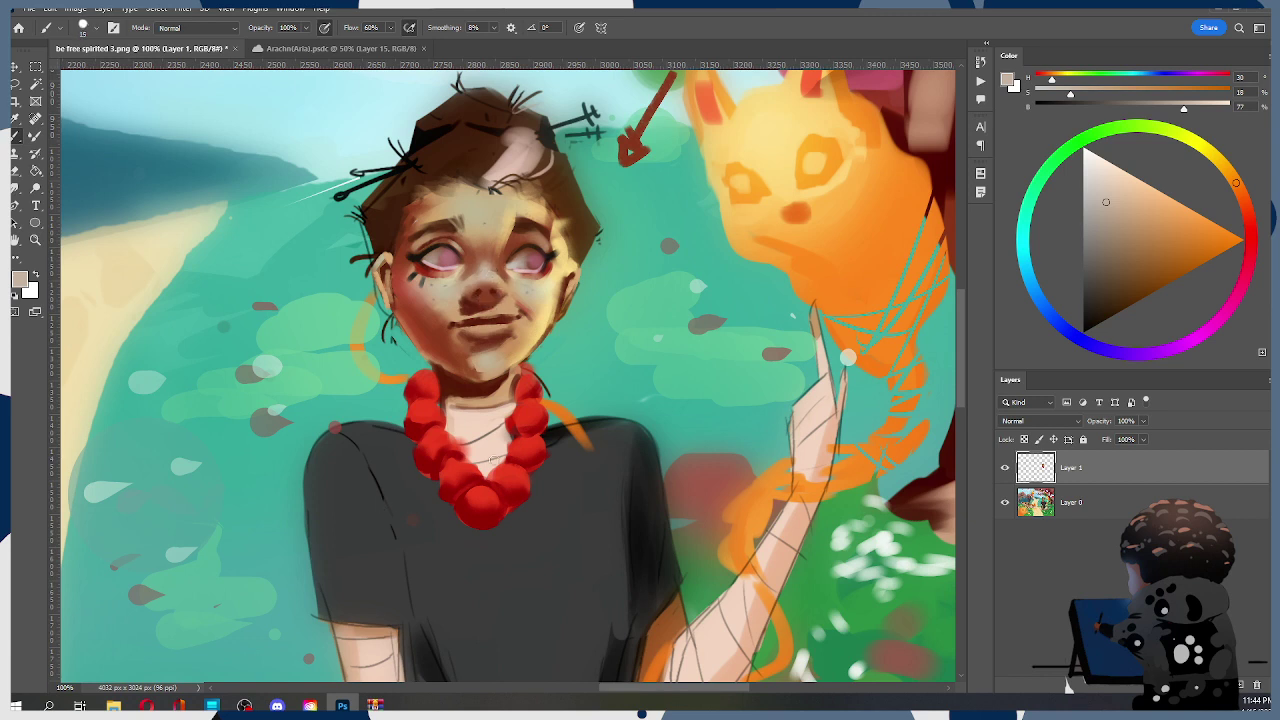
# Refine the nostrils and tip of the nose with reddish brown, dark brown and light tan sampled from the face
pyautogui.keyDown('alt'); pyautogui.click(500, 296); pyautogui.keyUp('alt')
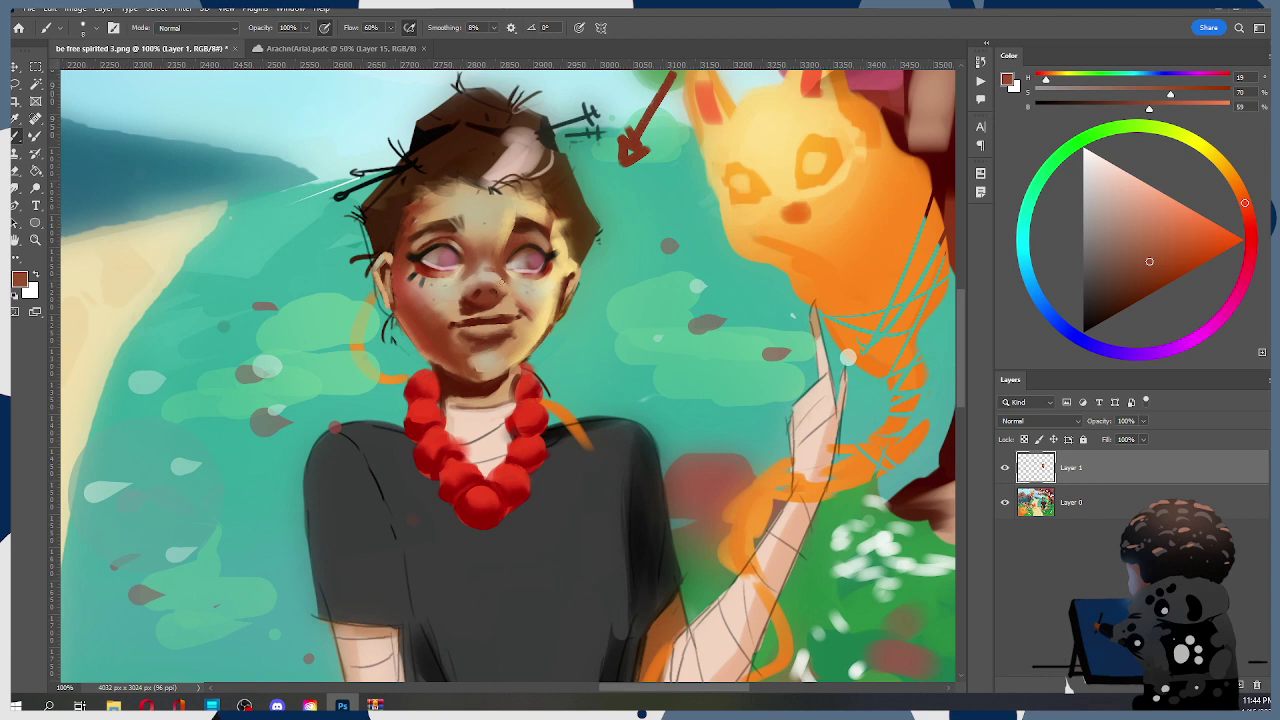
pyautogui.keyDown('alt'); pyautogui.click(487, 340); pyautogui.keyUp('alt')
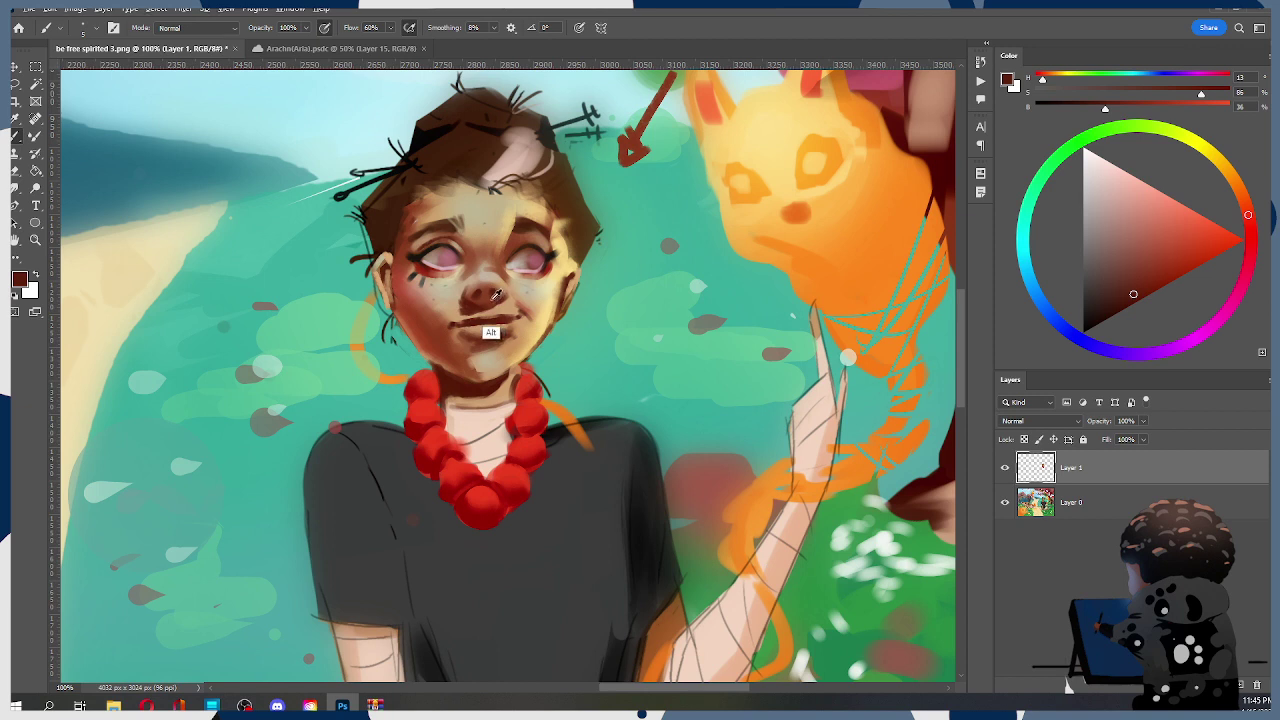
pyautogui.keyDown('alt'); pyautogui.click(493, 334); pyautogui.keyUp('alt')
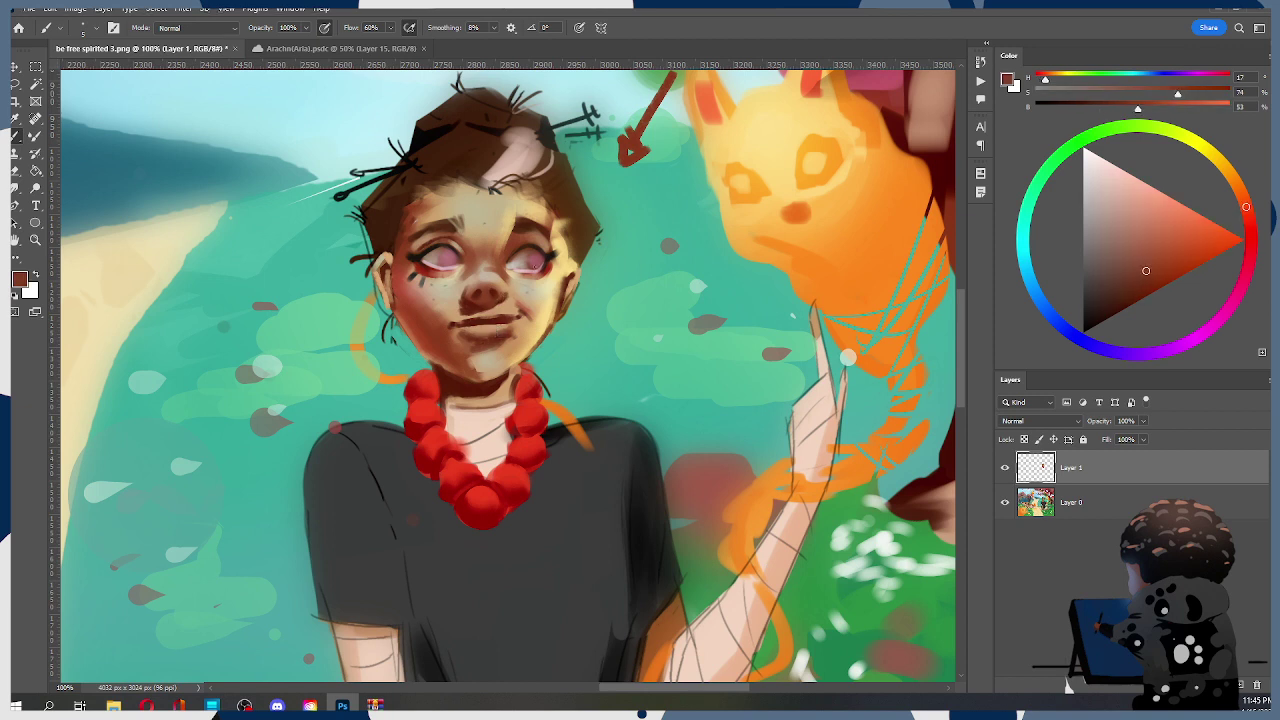
pyautogui.keyDown('alt'); pyautogui.click(503, 296); pyautogui.keyUp('alt')
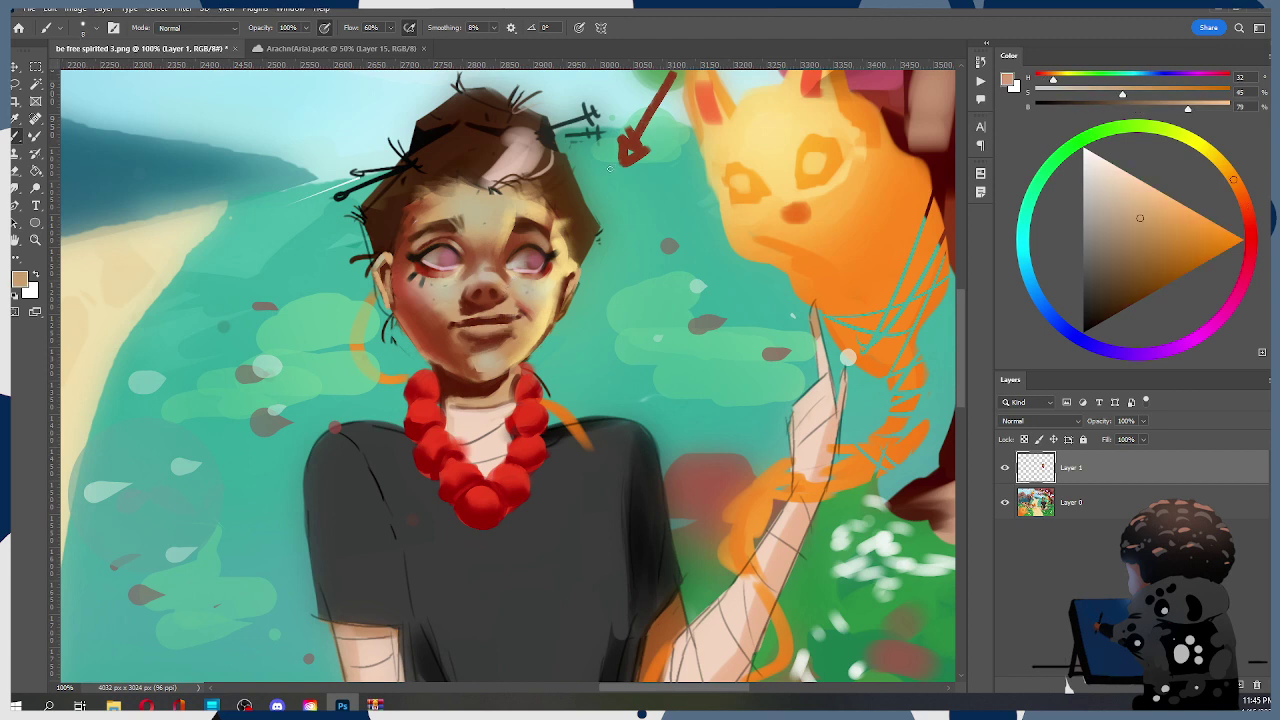
# Clean up the corner and line of the mouth with dark brown and skin tan sampled around the lips
pyautogui.keyDown('alt'); pyautogui.click(450, 340); pyautogui.keyUp('alt')
pyautogui.keyDown('alt'); pyautogui.click(473, 338); pyautogui.keyUp('alt')
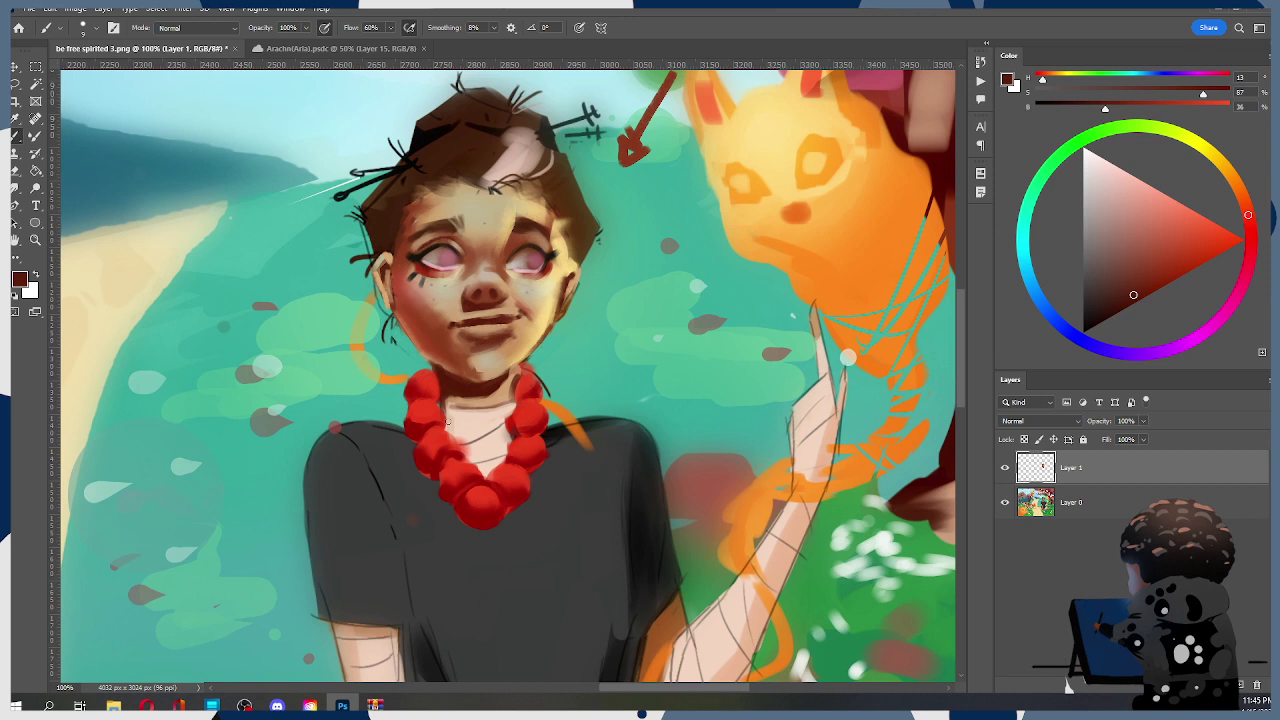
pyautogui.keyDown('alt'); pyautogui.click(472, 348); pyautogui.keyUp('alt')
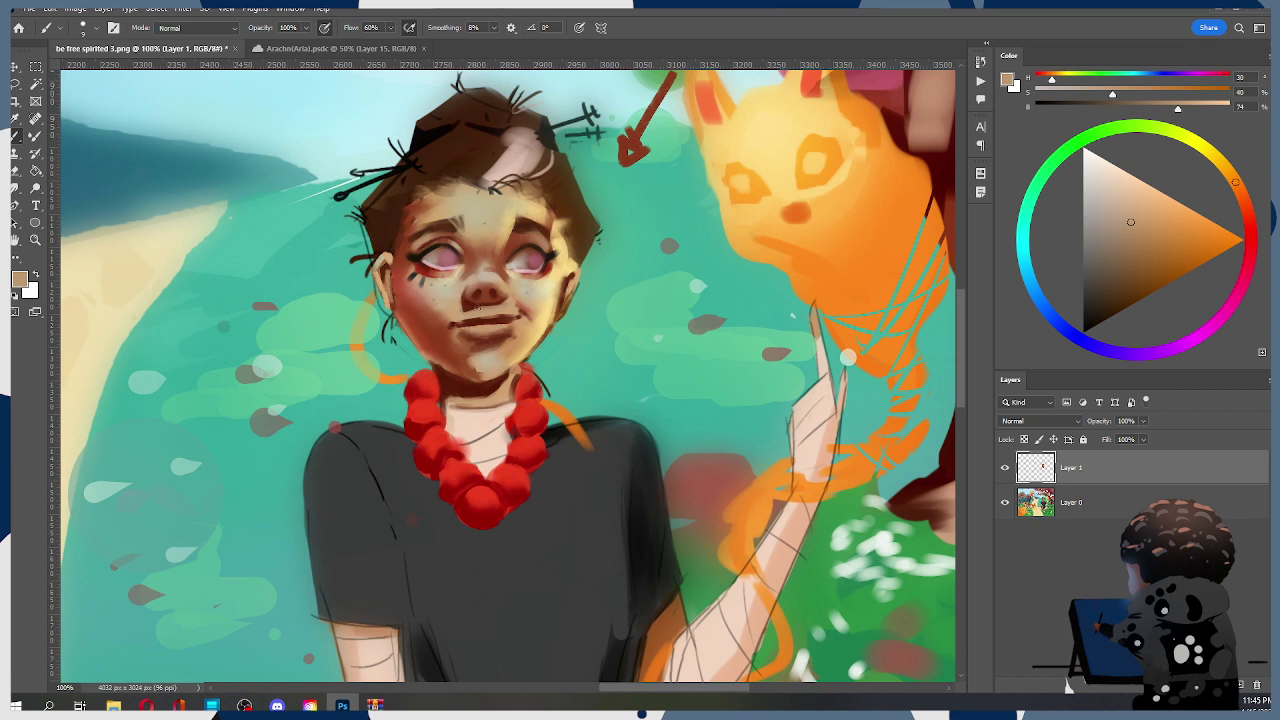
pyautogui.keyDown('alt'); pyautogui.click(466, 337); pyautogui.keyUp('alt')
pyautogui.keyDown('alt'); pyautogui.click(468, 337); pyautogui.keyUp('alt')
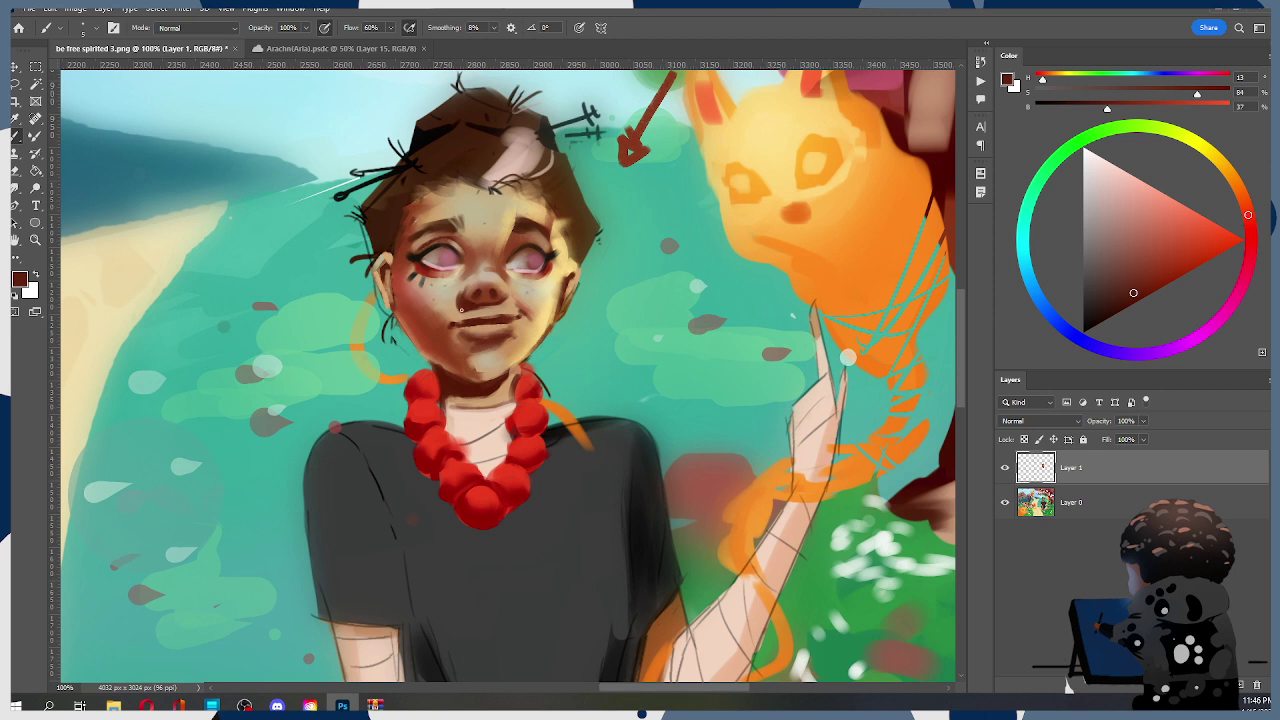
# Blend the shading beside the nose bridge with the Smudge tool at a slightly larger size
pyautogui.press('r')
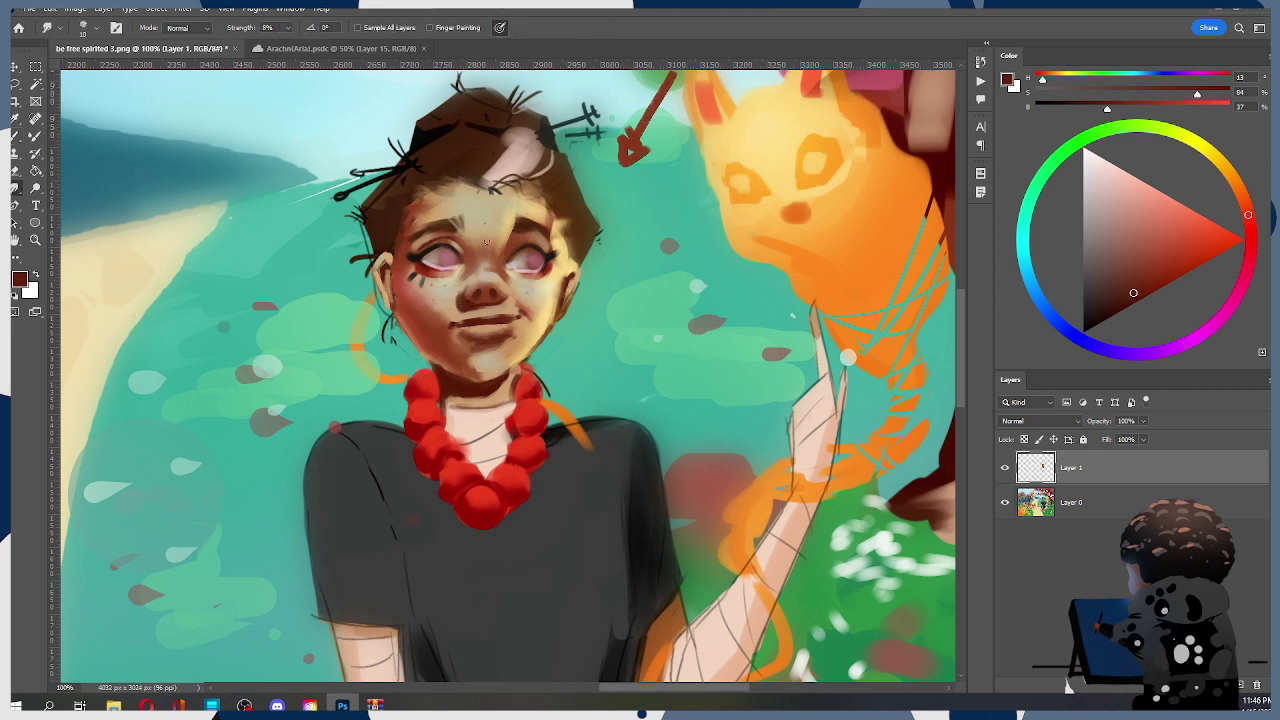
pyautogui.press(']')
pyautogui.press(']')
pyautogui.press('[')
pyautogui.moveTo(499, 268); pyautogui.dragTo(511, 270)
# Review the whole illustration zoomed out, and examine the full figure in Arachn(Aria).psdc as a rendering reference
pyautogui.press('z')
pyautogui.keyDown('alt'); pyautogui.click(503, 303); pyautogui.keyUp('alt')
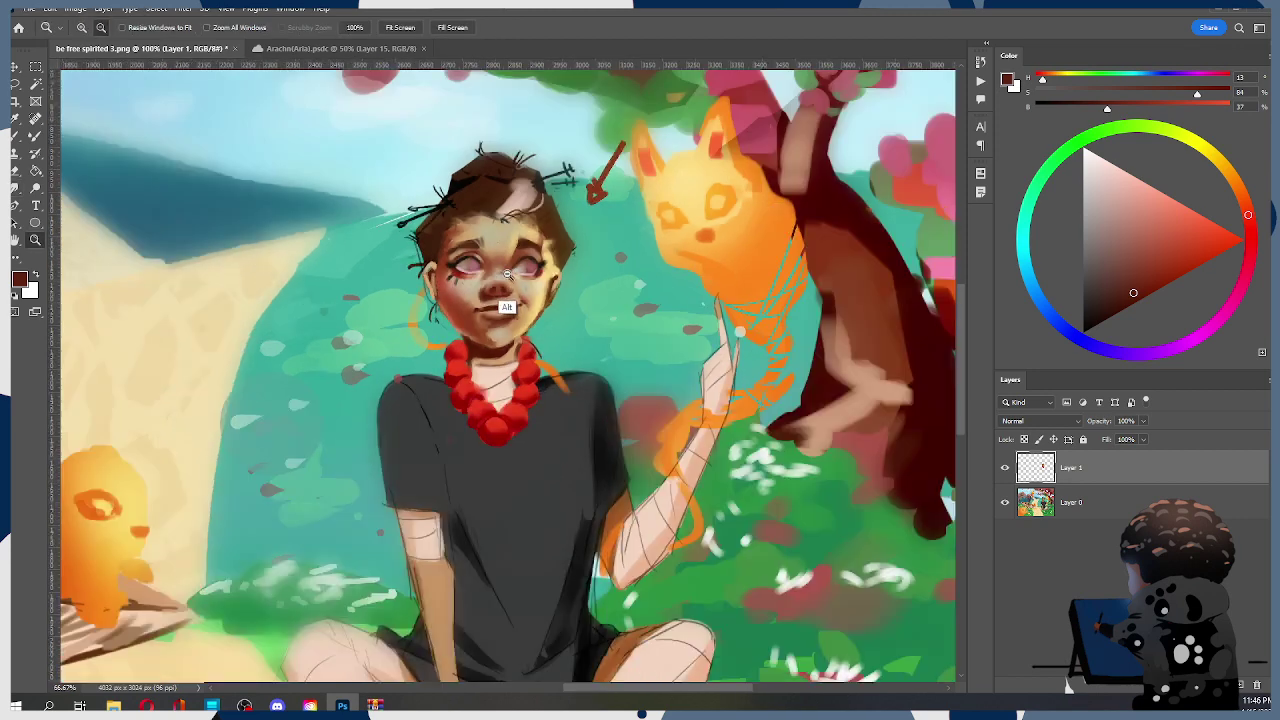
pyautogui.keyDown('alt'); pyautogui.click(503, 303); pyautogui.keyUp('alt')
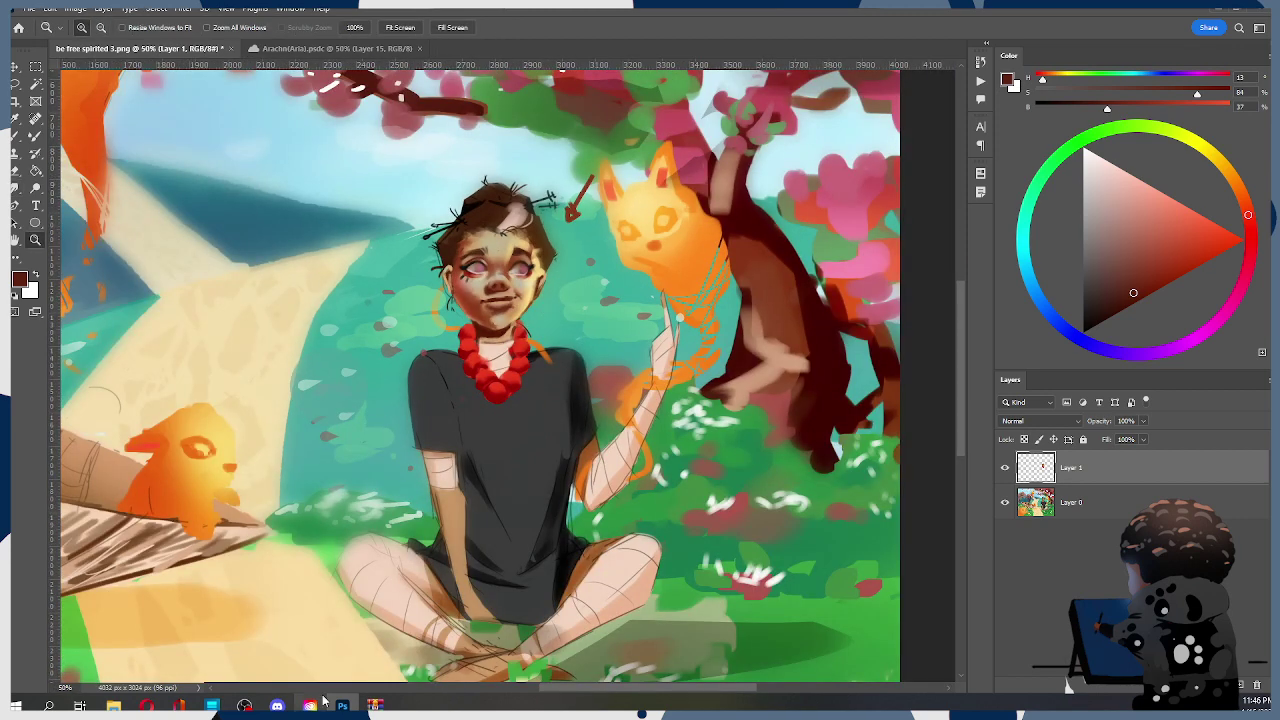
pyautogui.scroll(-2, 527, 286)
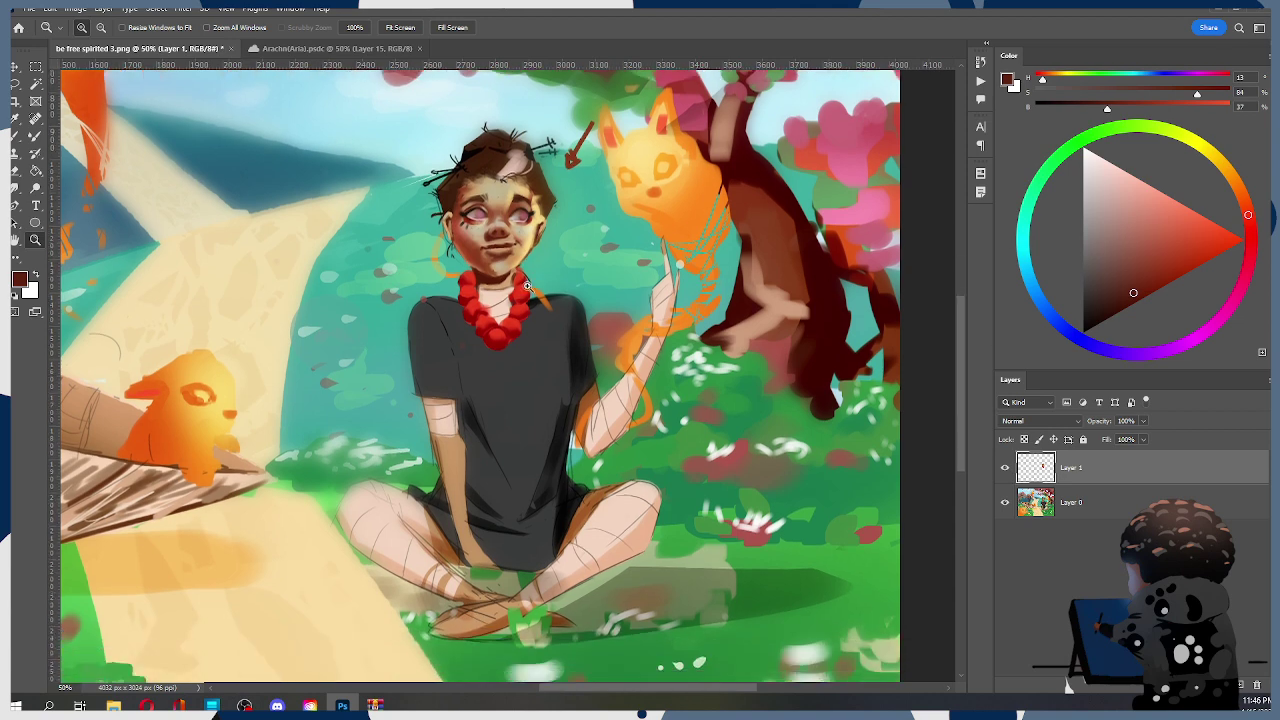
pyautogui.scroll(2, 527, 286)
pyautogui.hotkey('ctrl', 'Tab')
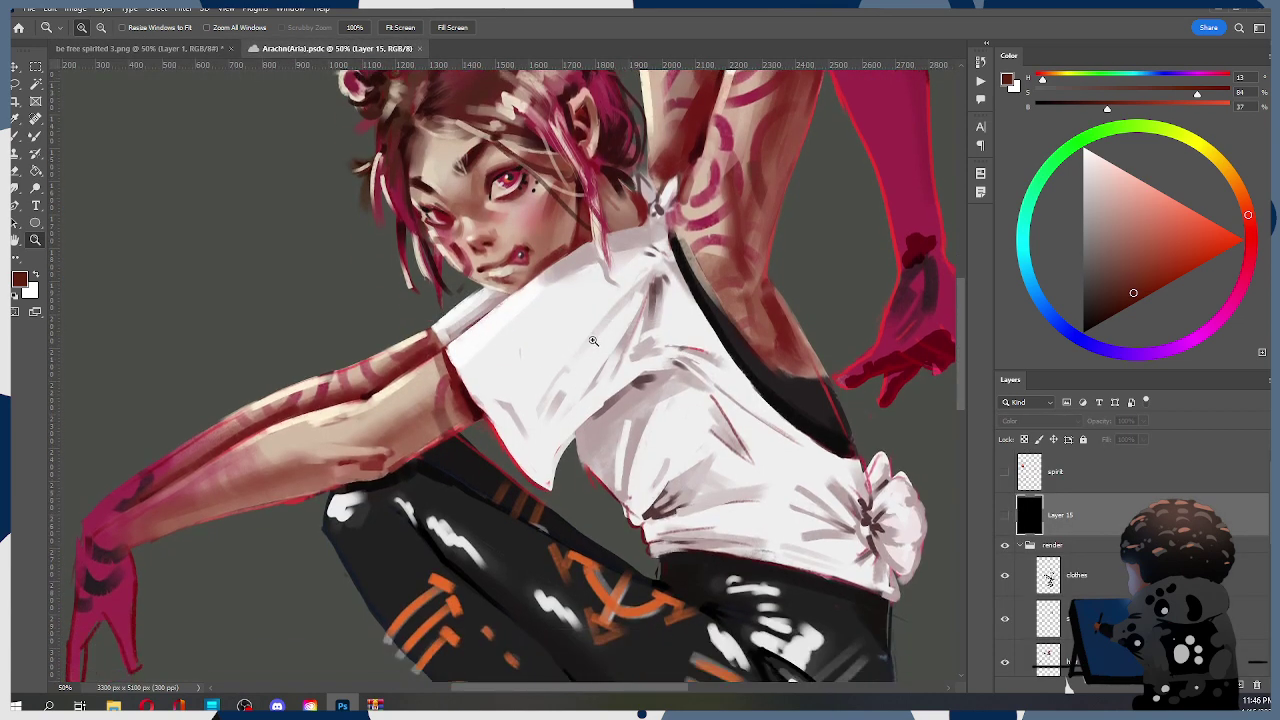
pyautogui.scroll(-2, 593, 341)
pyautogui.keyDown('alt'); pyautogui.click(556, 325); pyautogui.keyUp('alt')
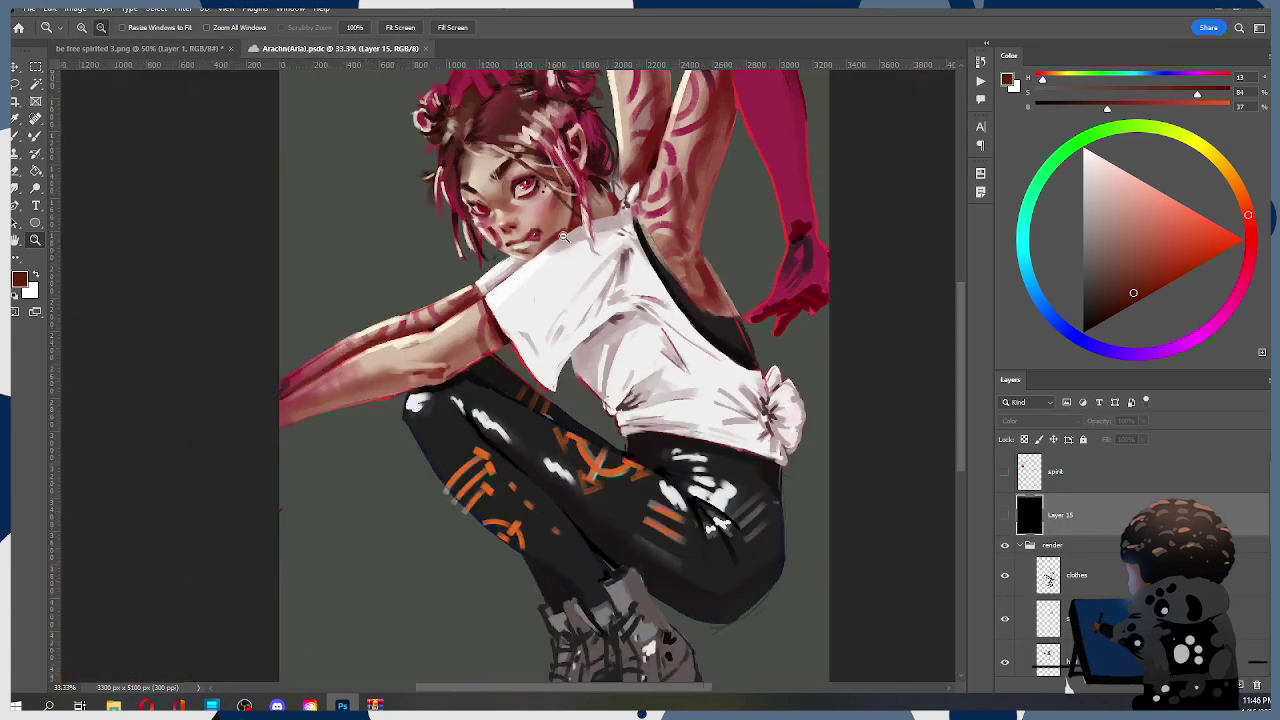
pyautogui.keyDown('alt'); pyautogui.click(564, 236); pyautogui.keyUp('alt')
pyautogui.moveTo(576, 190); pyautogui.dragTo(547, 256)
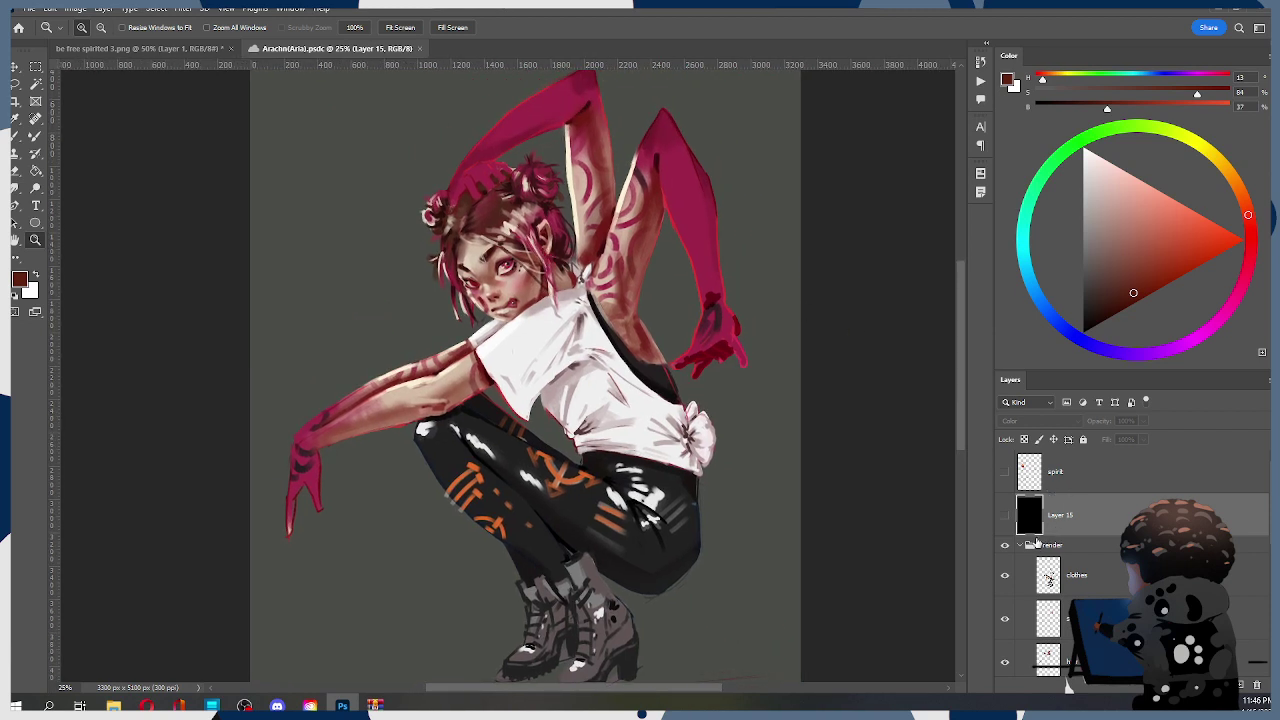
pyautogui.scroll(-2, 1020, 537)
pyautogui.scroll(2, 1026, 543)
# Hide and show the render group to compare the reference figure's flat colours with its finished rendering
pyautogui.click(1008, 546)
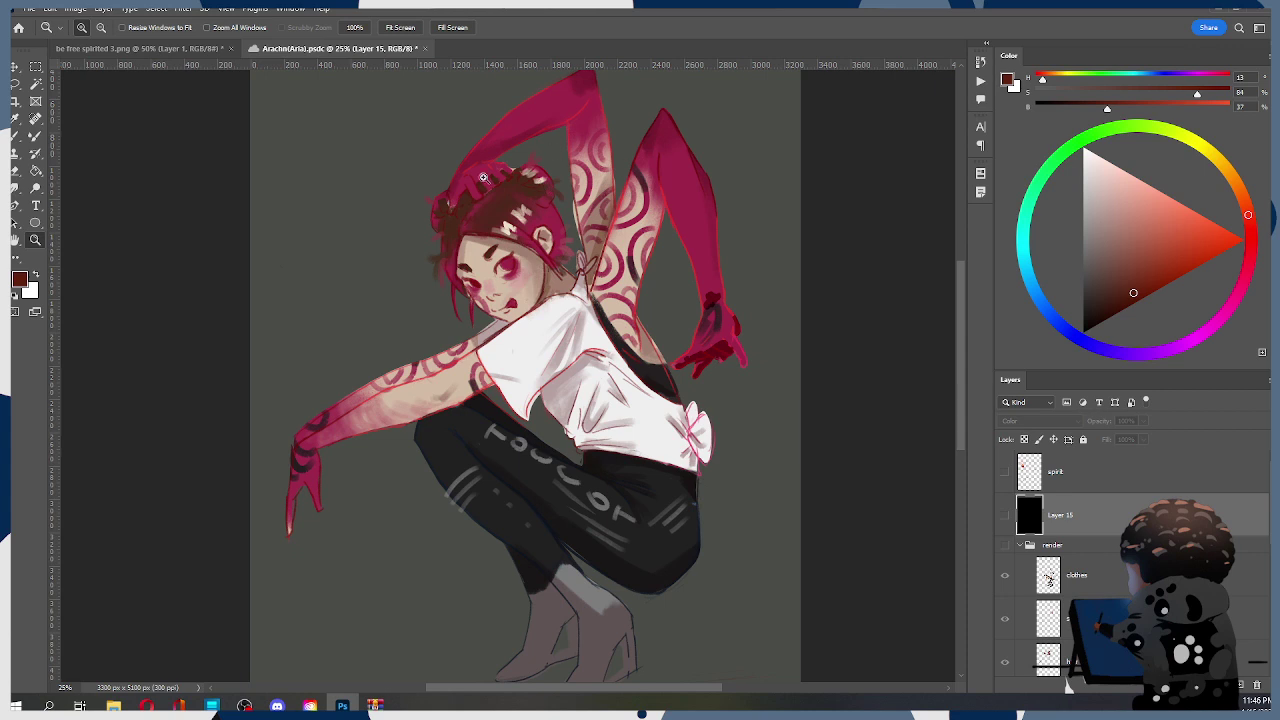
pyautogui.scroll(-2, 553, 257)
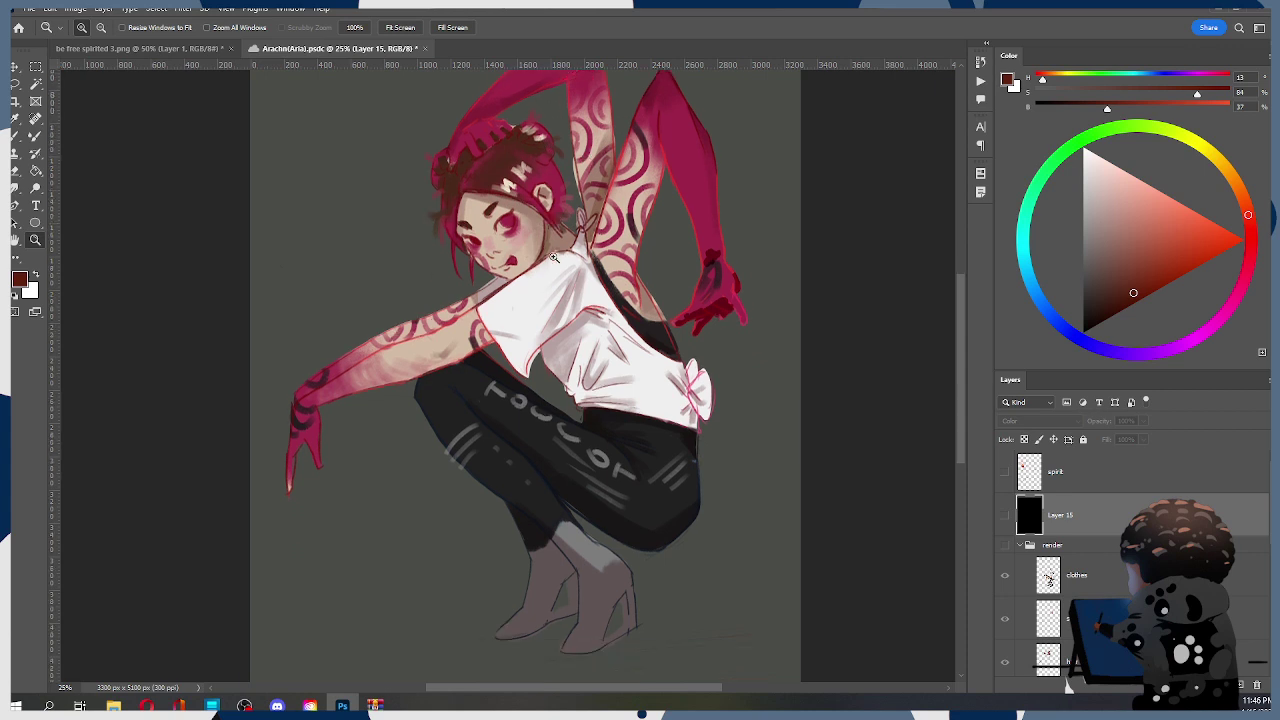
pyautogui.scroll(-2, 553, 257)
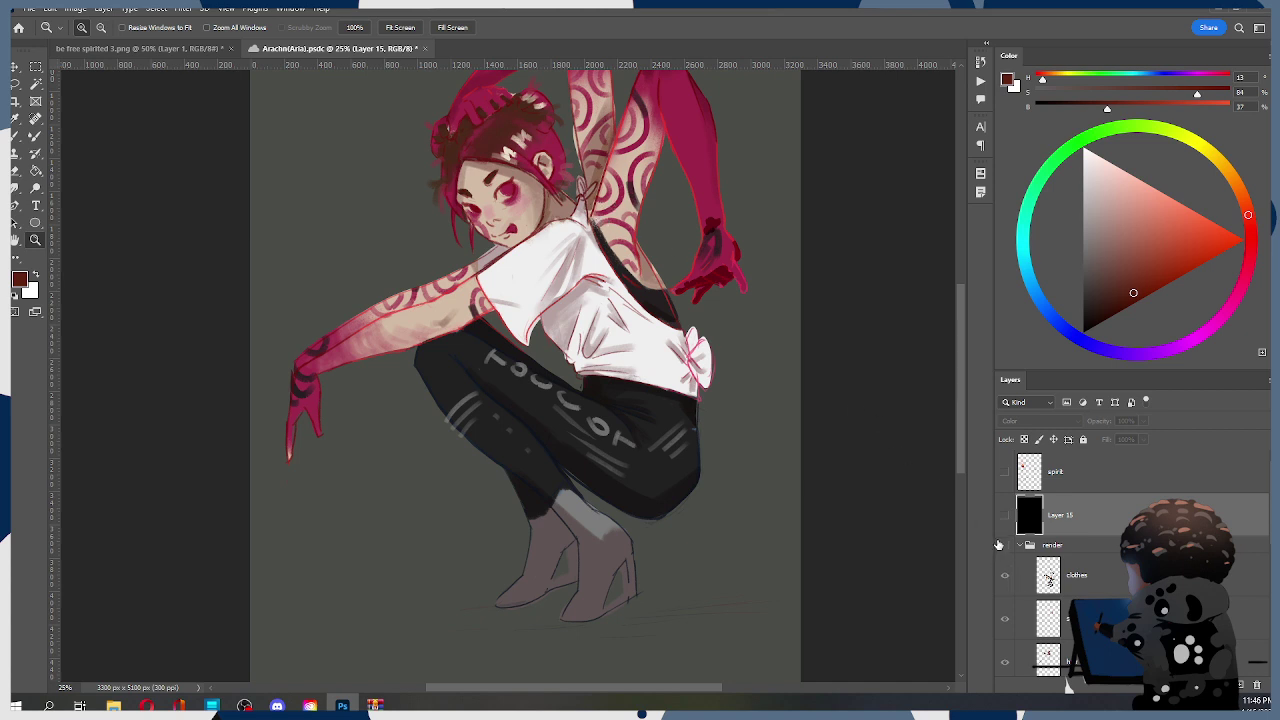
pyautogui.click(1005, 545)
pyautogui.scroll(3, 604, 316)
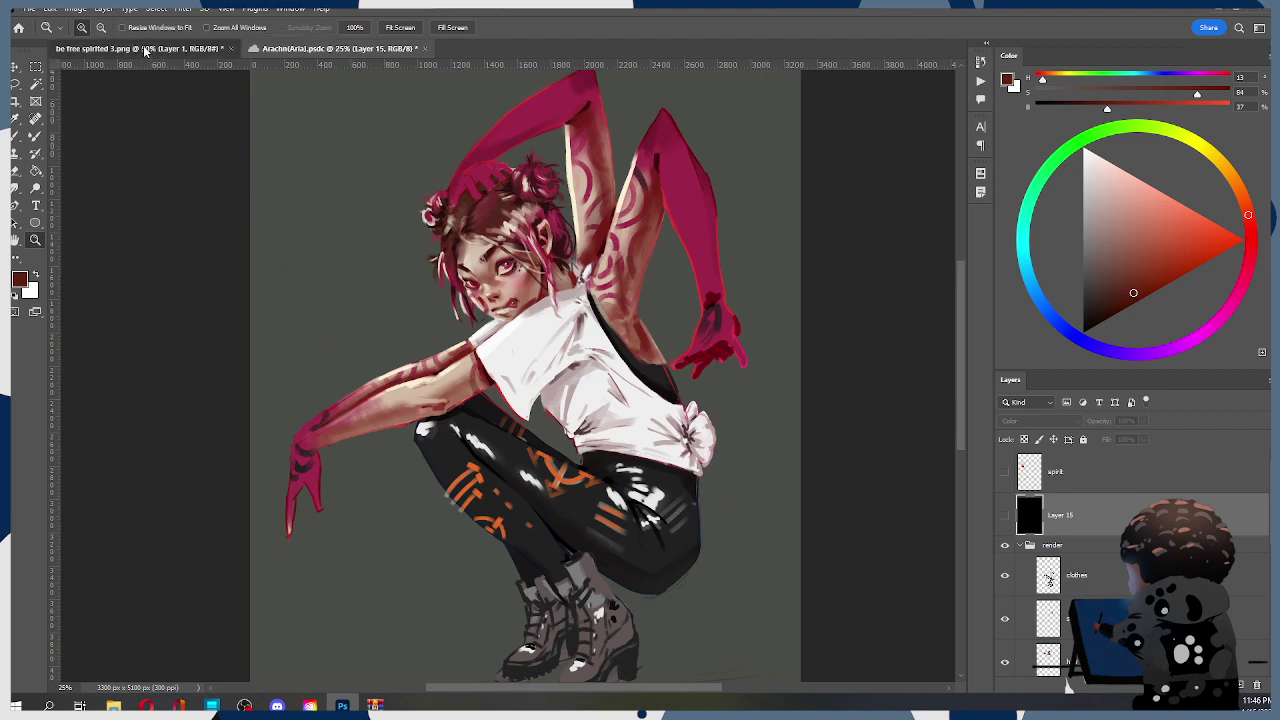
# Return to be free spirited 3.png and paint the nose with light tan and soft brown sampled from the face
pyautogui.click(153, 56)
pyautogui.click(629, 287)
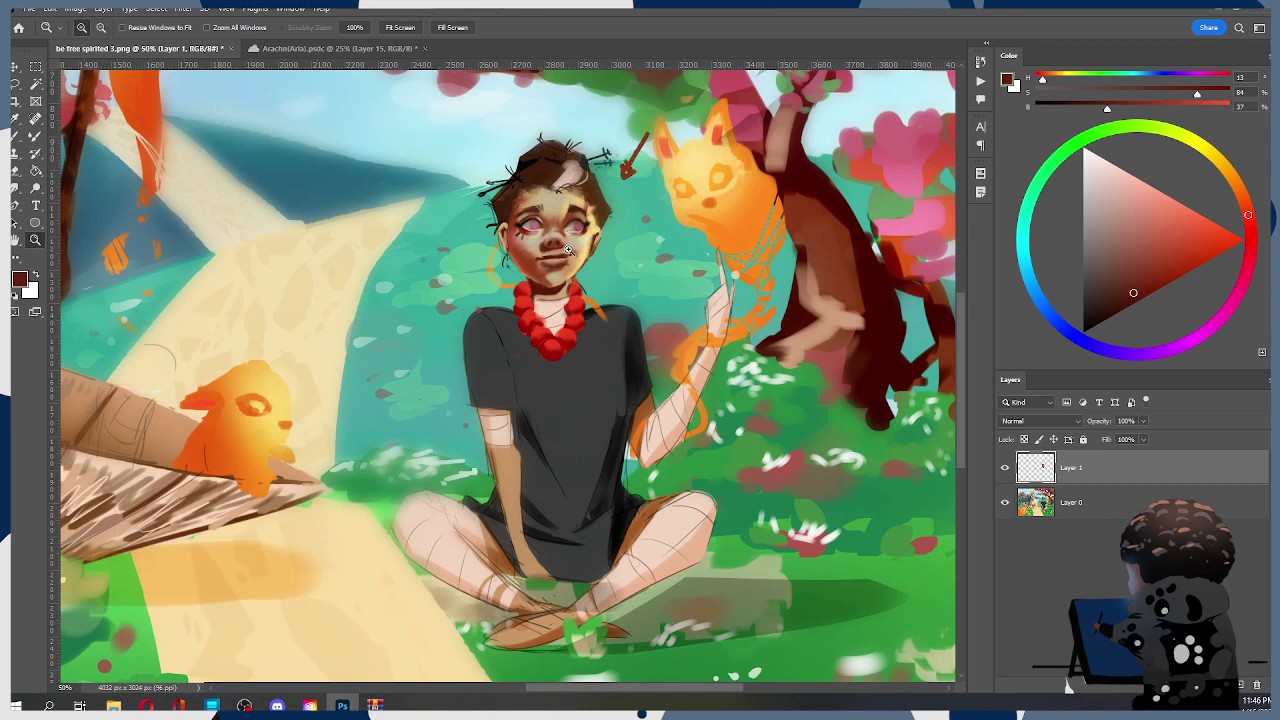
pyautogui.scroll(-1, 570, 252)
pyautogui.click(567, 236)
pyautogui.click(567, 236)
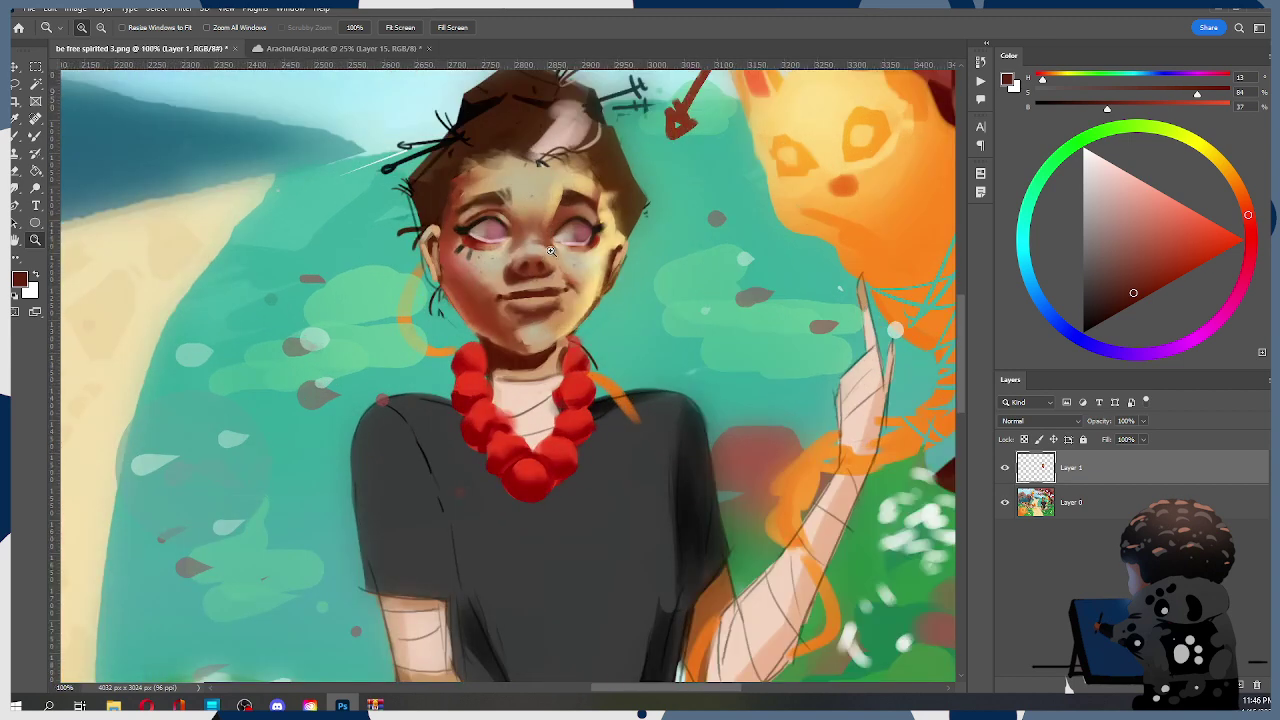
pyautogui.press('b')
pyautogui.press('alt')
pyautogui.keyDown('alt'); pyautogui.click(540, 246); pyautogui.keyUp('alt')
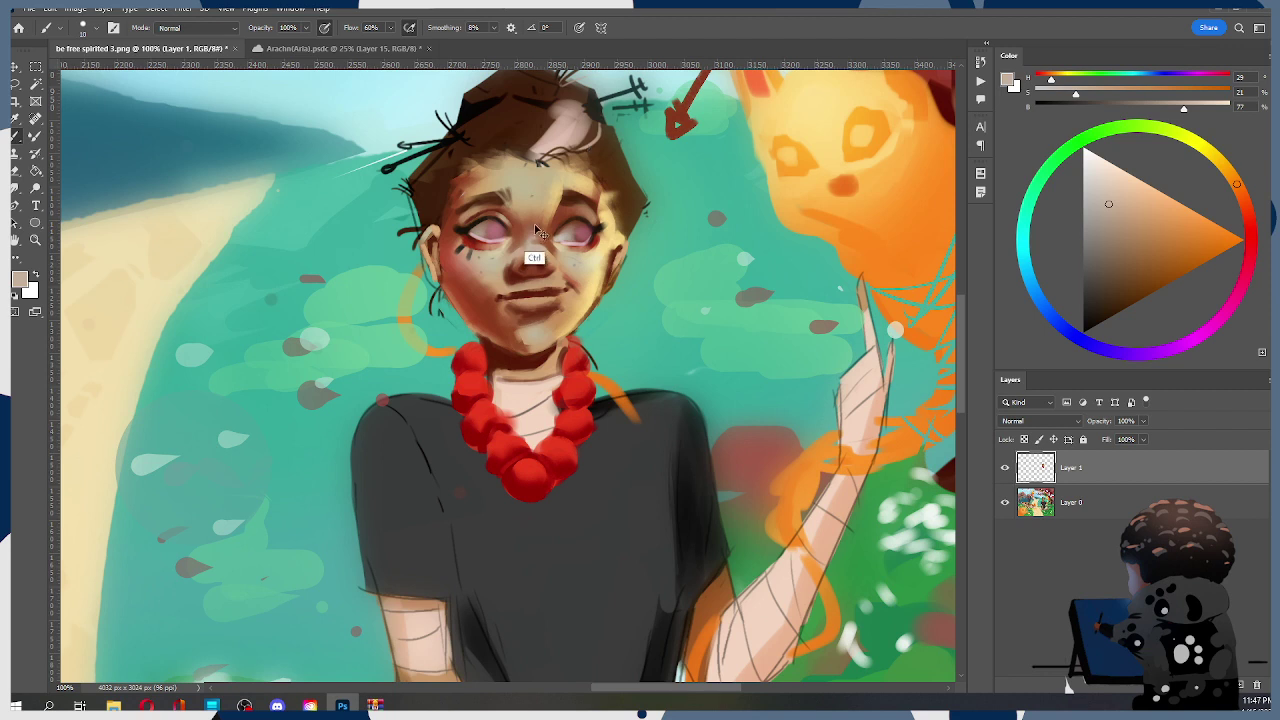
pyautogui.keyDown('alt'); pyautogui.click(525, 295); pyautogui.keyUp('alt')
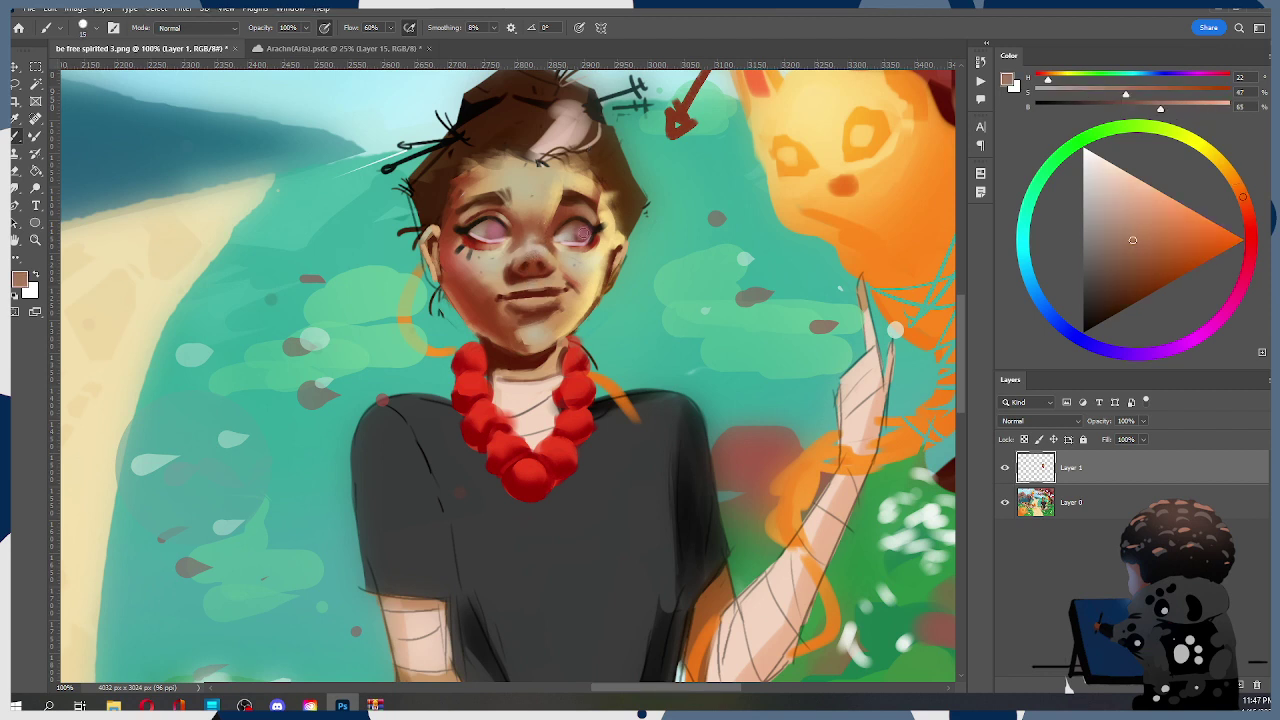
# Refine the highlight along the nose with light skin tones sampled beside it, using progressively smaller brushes
pyautogui.press('alt')
pyautogui.keyDown('alt'); pyautogui.click(537, 267); pyautogui.keyUp('alt')
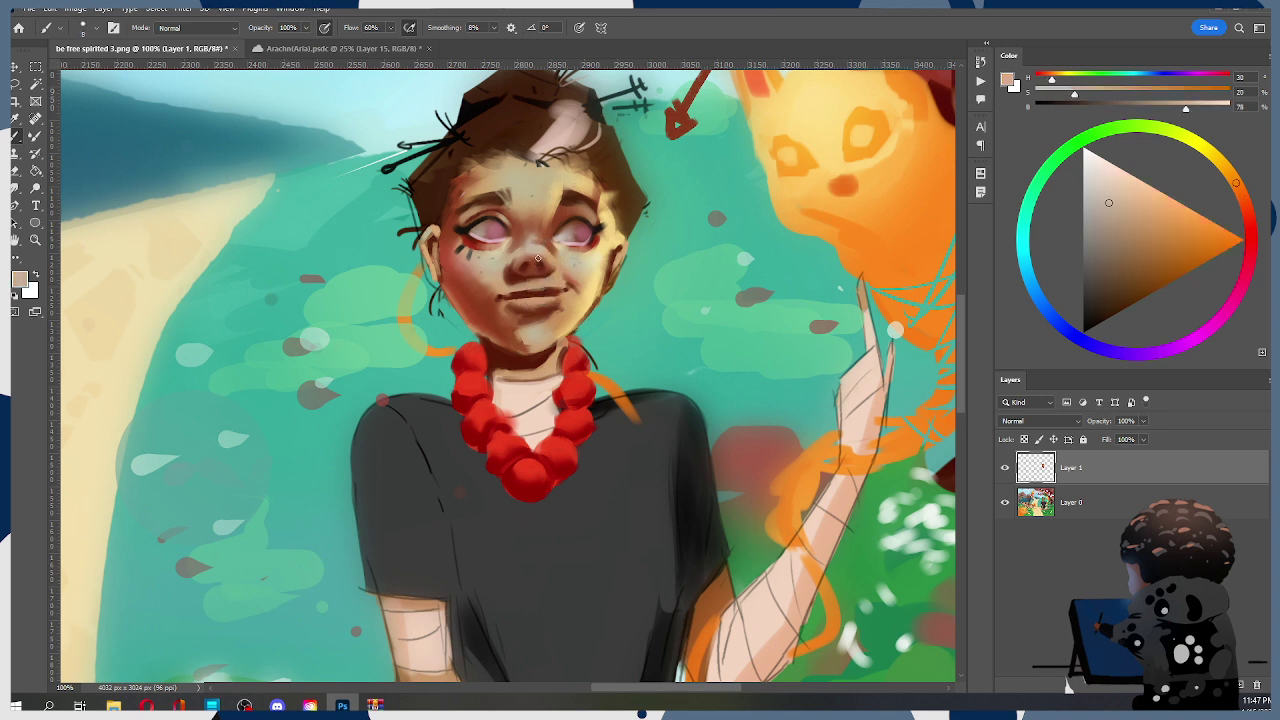
pyautogui.keyDown('alt'); pyautogui.click(541, 266); pyautogui.keyUp('alt')
pyautogui.press('[')
pyautogui.press('[')
pyautogui.keyDown('alt'); pyautogui.click(559, 257); pyautogui.keyUp('alt')
pyautogui.keyDown('alt'); pyautogui.click(545, 265); pyautogui.keyUp('alt')
pyautogui.press('[')
# Shade the nose bridge between the eyes with a larger brush in reddish brown, and soften it with the Smudge tool
pyautogui.keyDown('alt'); pyautogui.click(462, 532); pyautogui.keyUp('alt')
pyautogui.press('alt')
pyautogui.keyDown('alt'); pyautogui.click(529, 233); pyautogui.keyUp('alt')
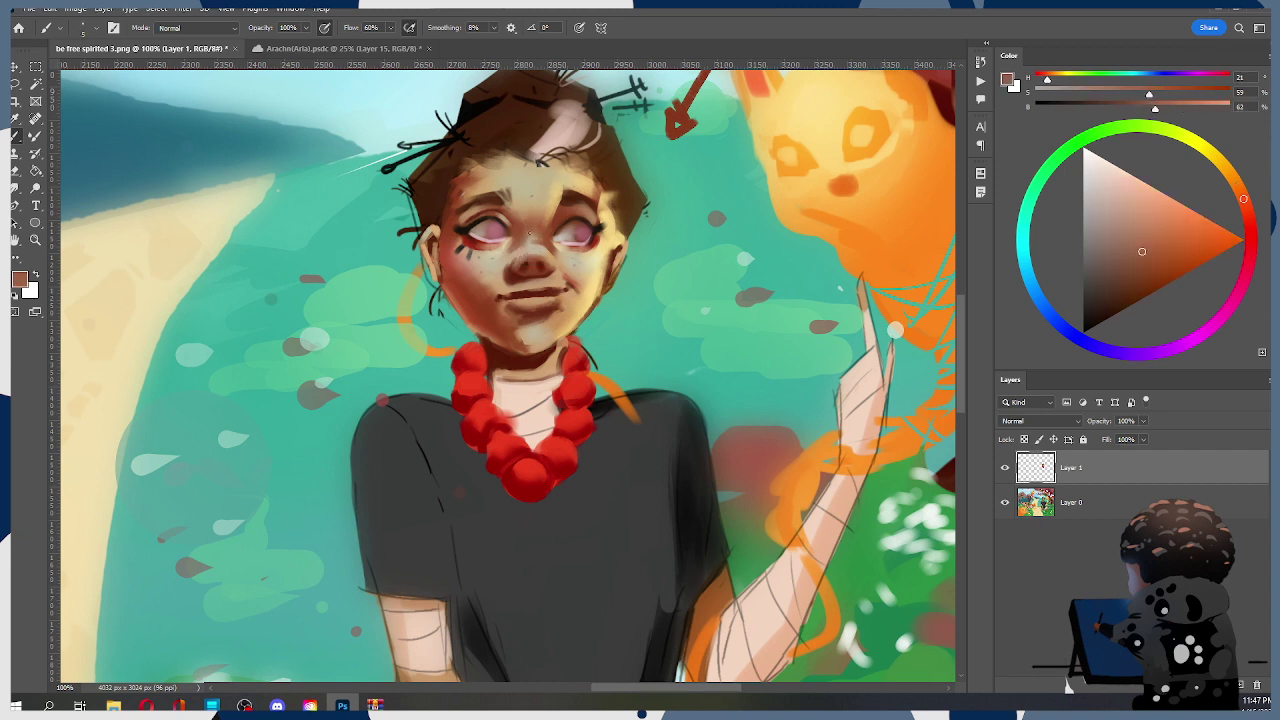
pyautogui.press(']')
pyautogui.press(']')
pyautogui.press(']')
pyautogui.press(']')
pyautogui.press('r')
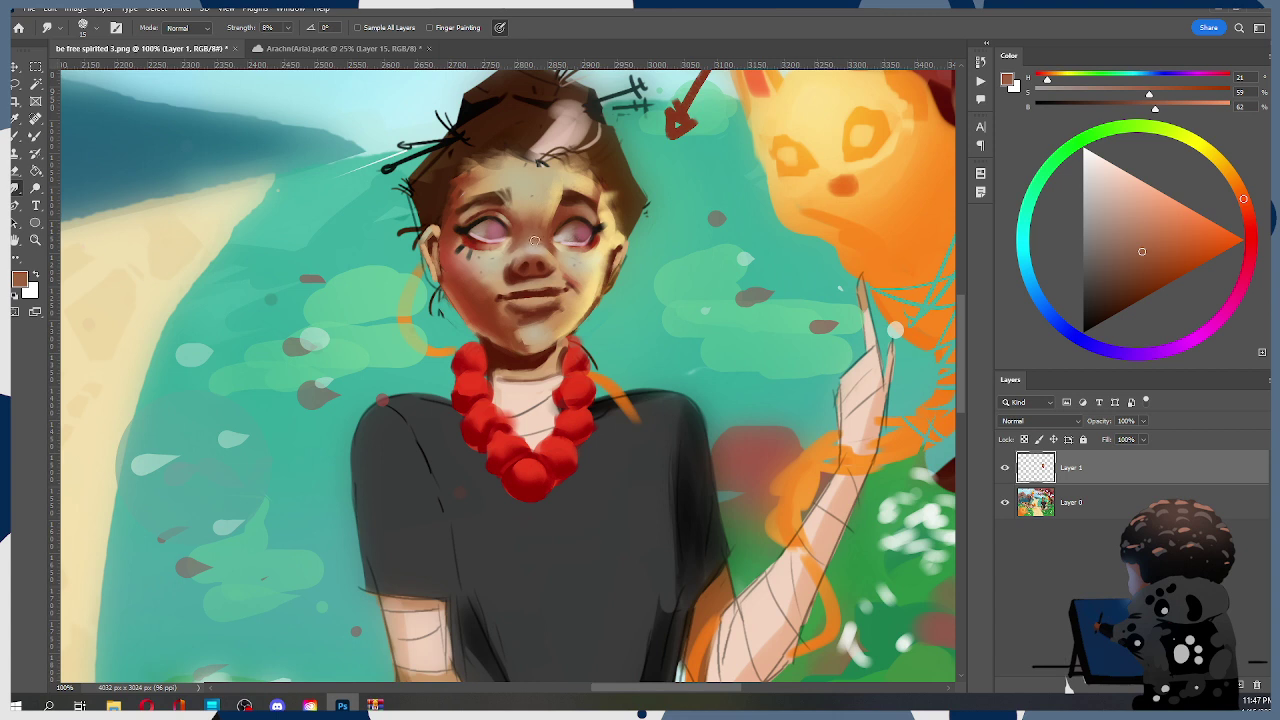
pyautogui.press('b')
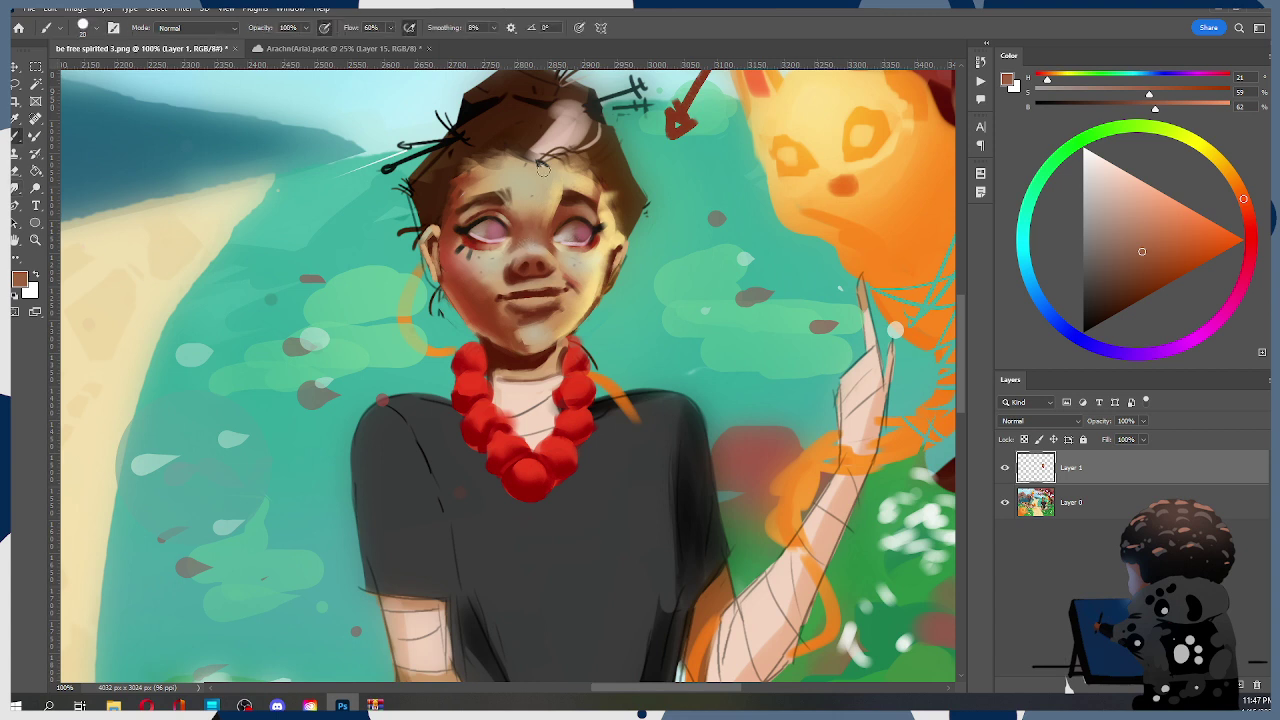
# Deepen the shadow between the nose bridge and the inner eye corner with sampled reddish brown and a smaller brush
pyautogui.keyDown('alt'); pyautogui.click(515, 241); pyautogui.keyUp('alt')
pyautogui.press('[')
pyautogui.press('ctrl')
pyautogui.press('[')
pyautogui.press(']')
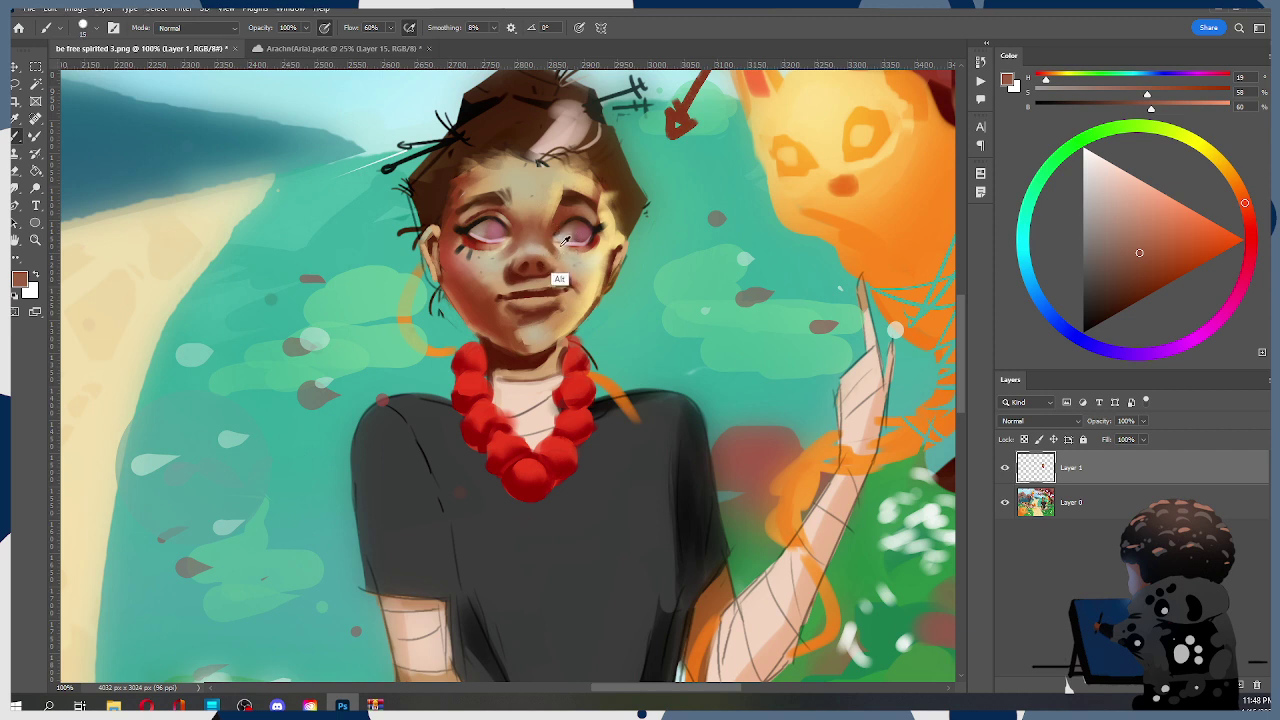
# Touch up the skin around the eyes and brows with light cream and tan sampled from the face
pyautogui.keyDown('alt'); pyautogui.click(551, 244); pyautogui.keyUp('alt')
pyautogui.keyDown('alt'); pyautogui.click(551, 249); pyautogui.keyUp('alt')
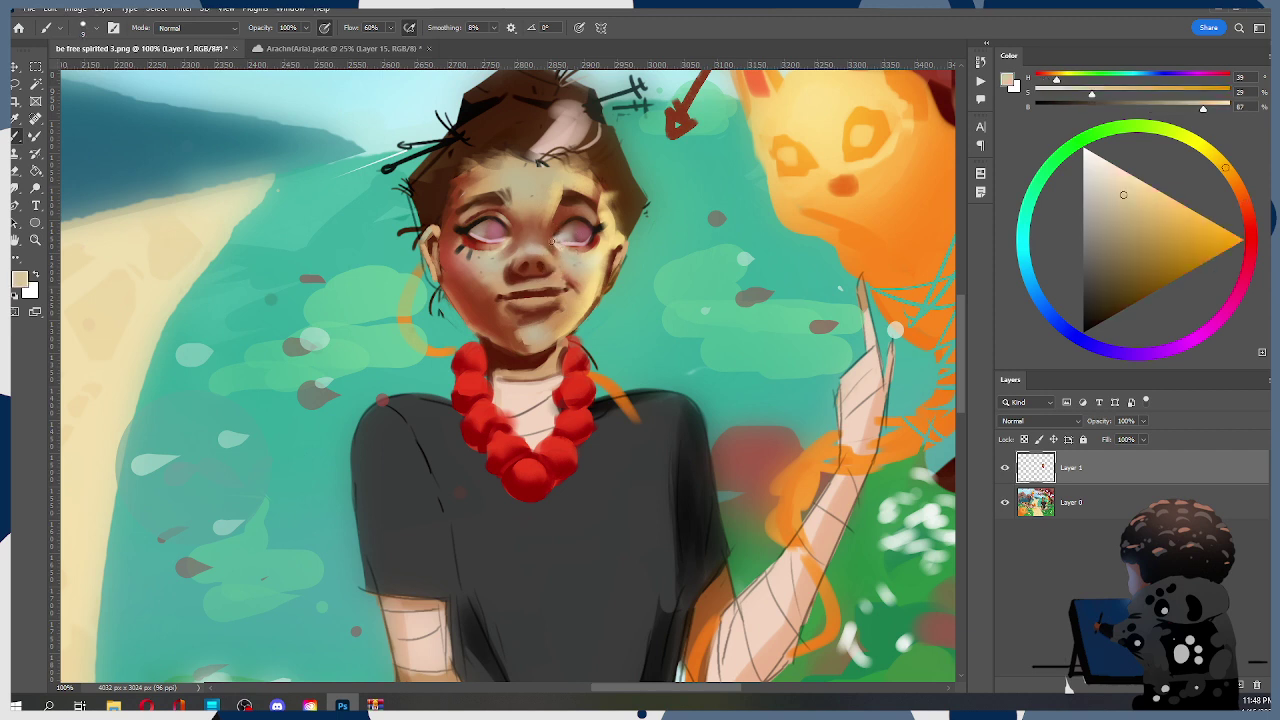
pyautogui.keyDown('alt'); pyautogui.click(506, 245); pyautogui.keyUp('alt')
pyautogui.keyDown('alt'); pyautogui.click(532, 206); pyautogui.keyUp('alt')
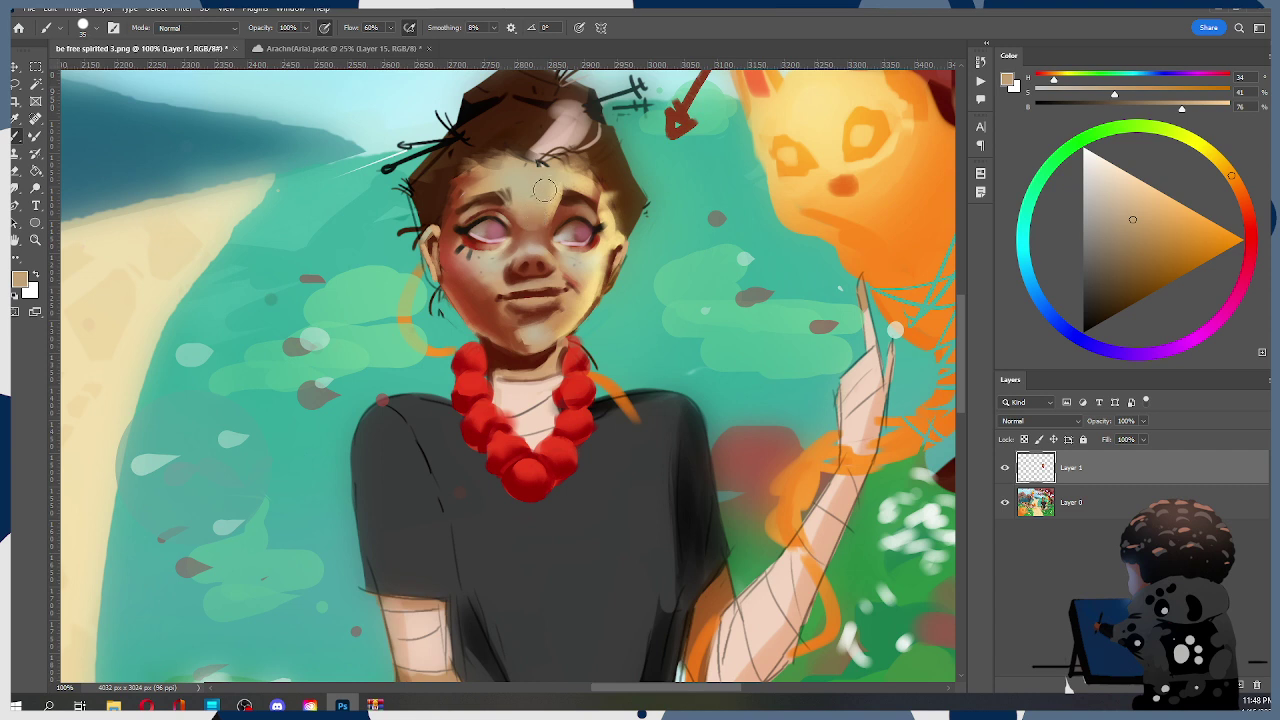
# Switch to the air brush 2.0 brush and softly tint the area between the eyebrows with tan
pyautogui.rightClick(560, 228)
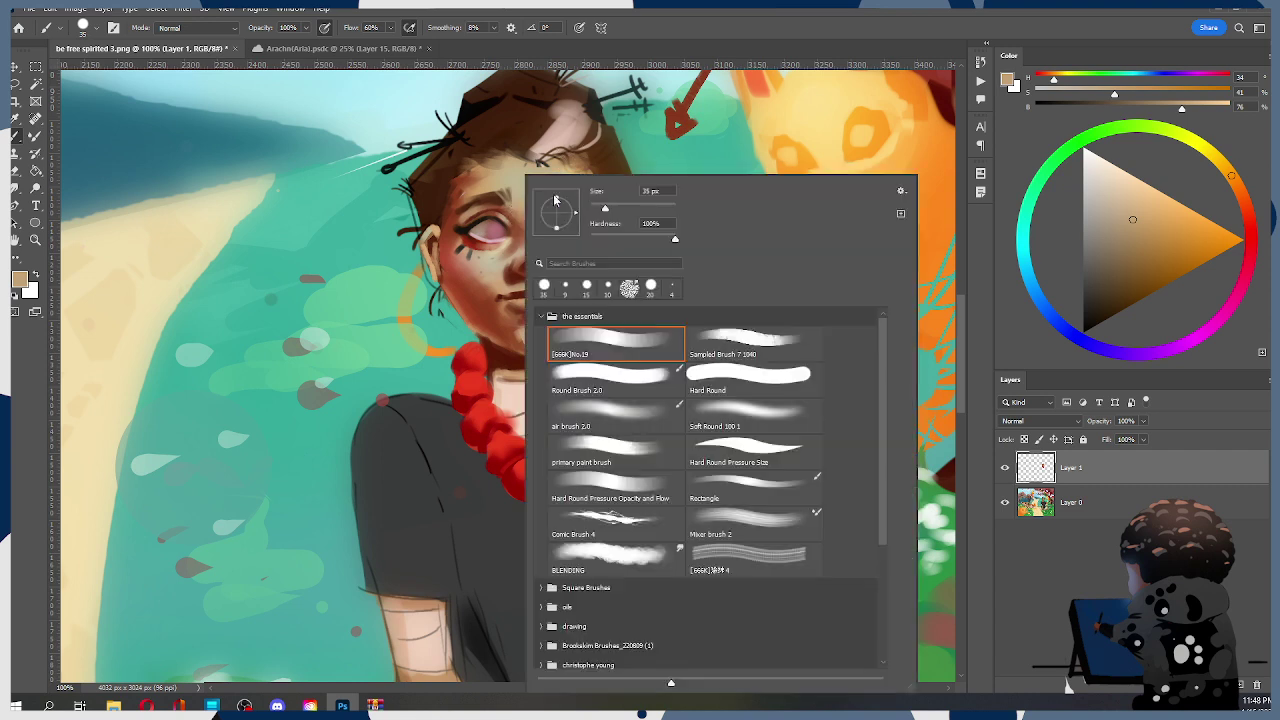
pyautogui.click(742, 384)
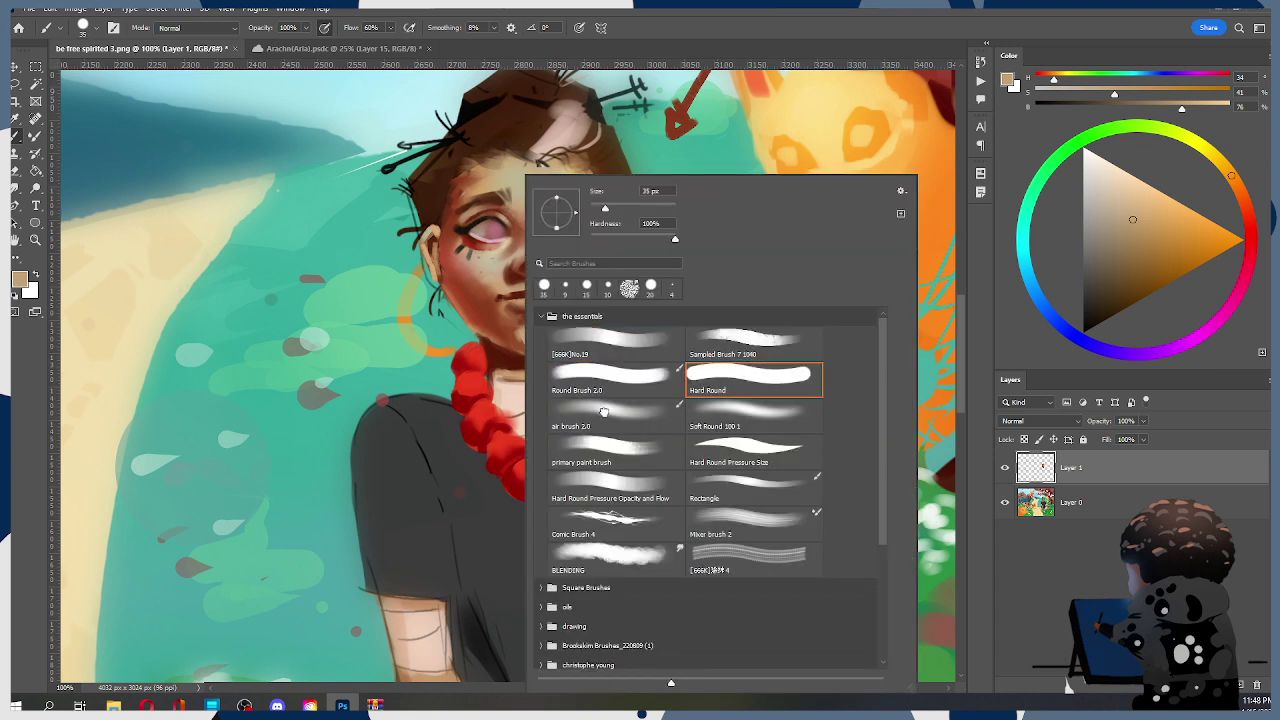
pyautogui.doubleClick(608, 414)
pyautogui.moveTo(549, 222)
pyautogui.mouseDown()
pyautogui.moveTo(532, 214)
pyautogui.moveTo(547, 215)
pyautogui.mouseUp()
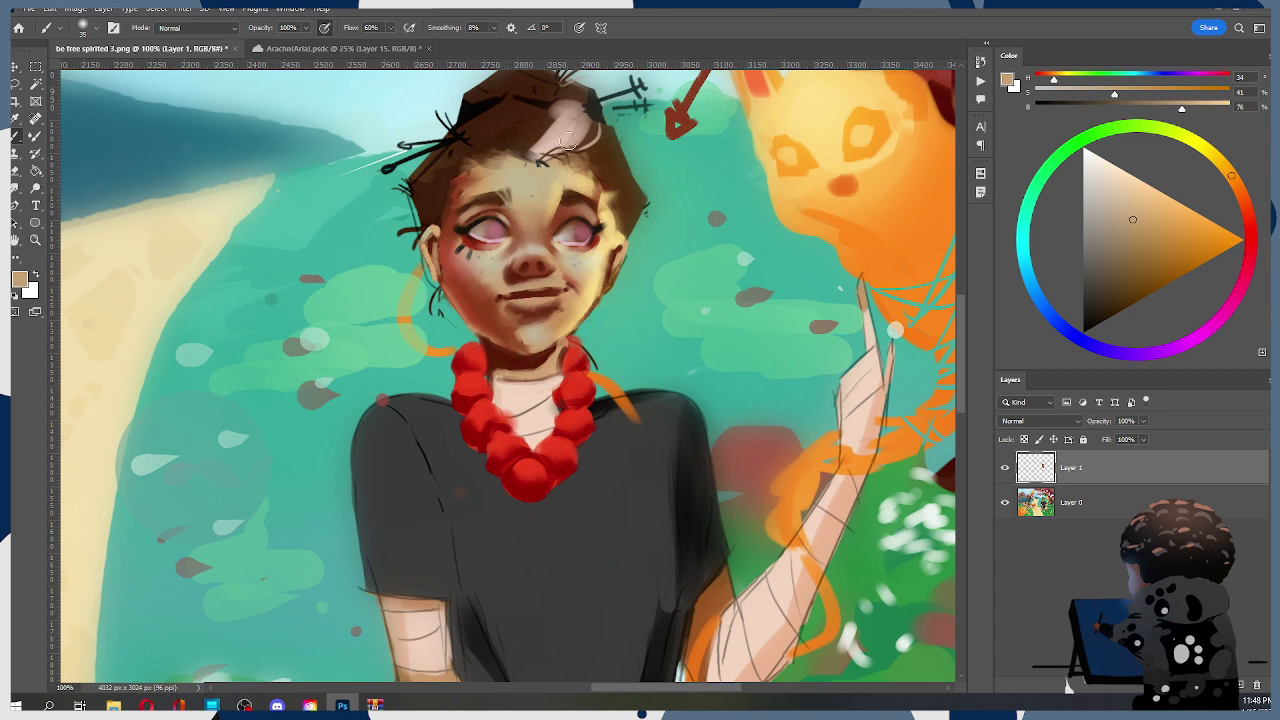
# Switch to Sampled Brush 7 1040 and paint the skin between the eyebrows with tan sampled from the face
pyautogui.rightClick(565, 185)
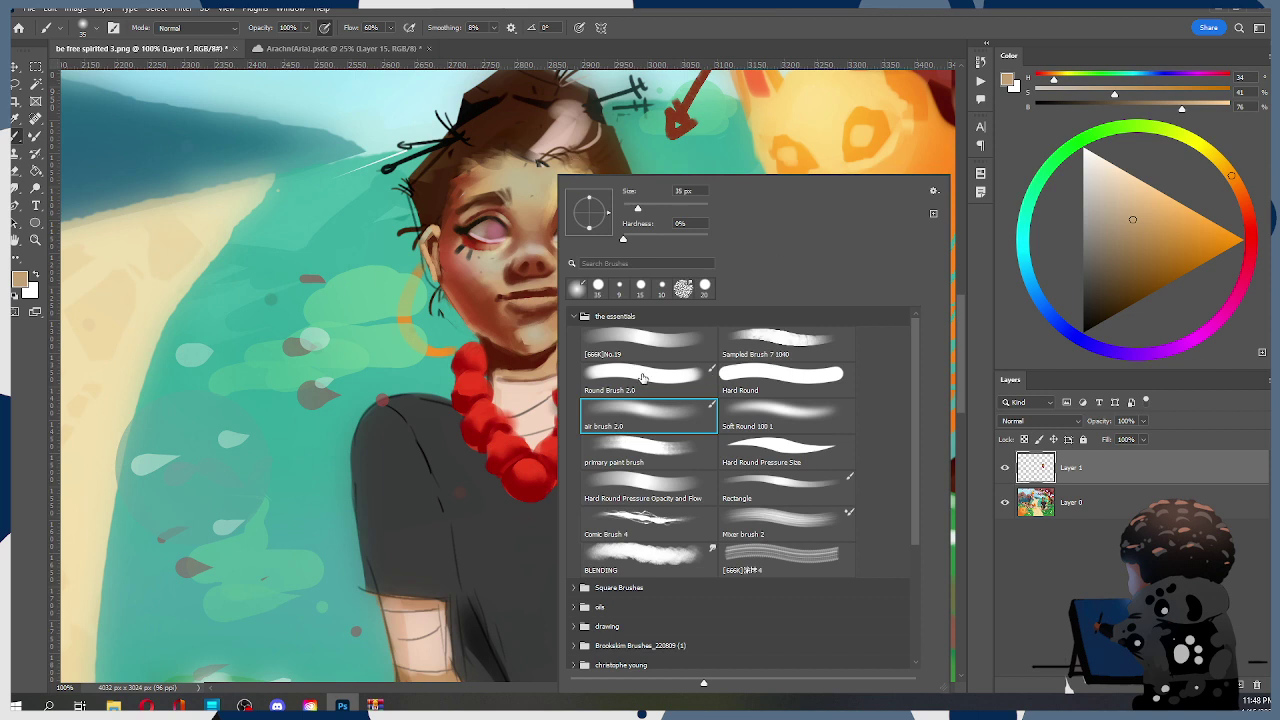
pyautogui.click(764, 338)
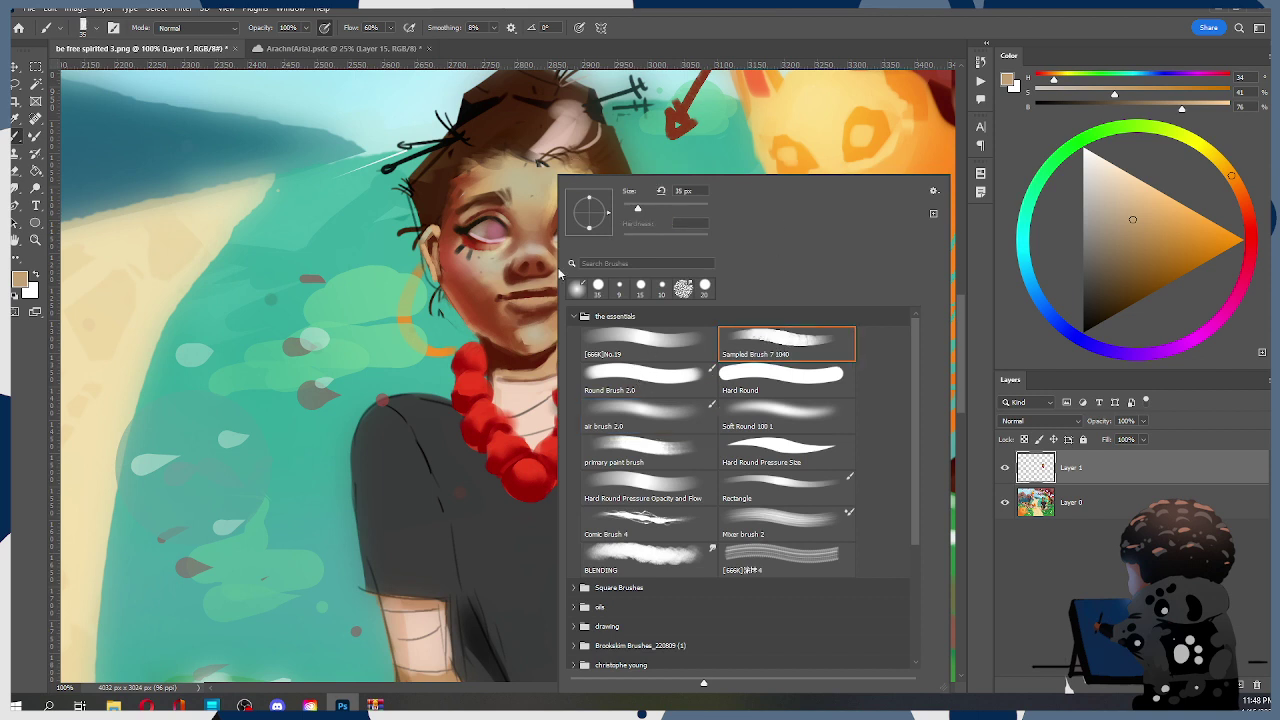
pyautogui.press('Return')
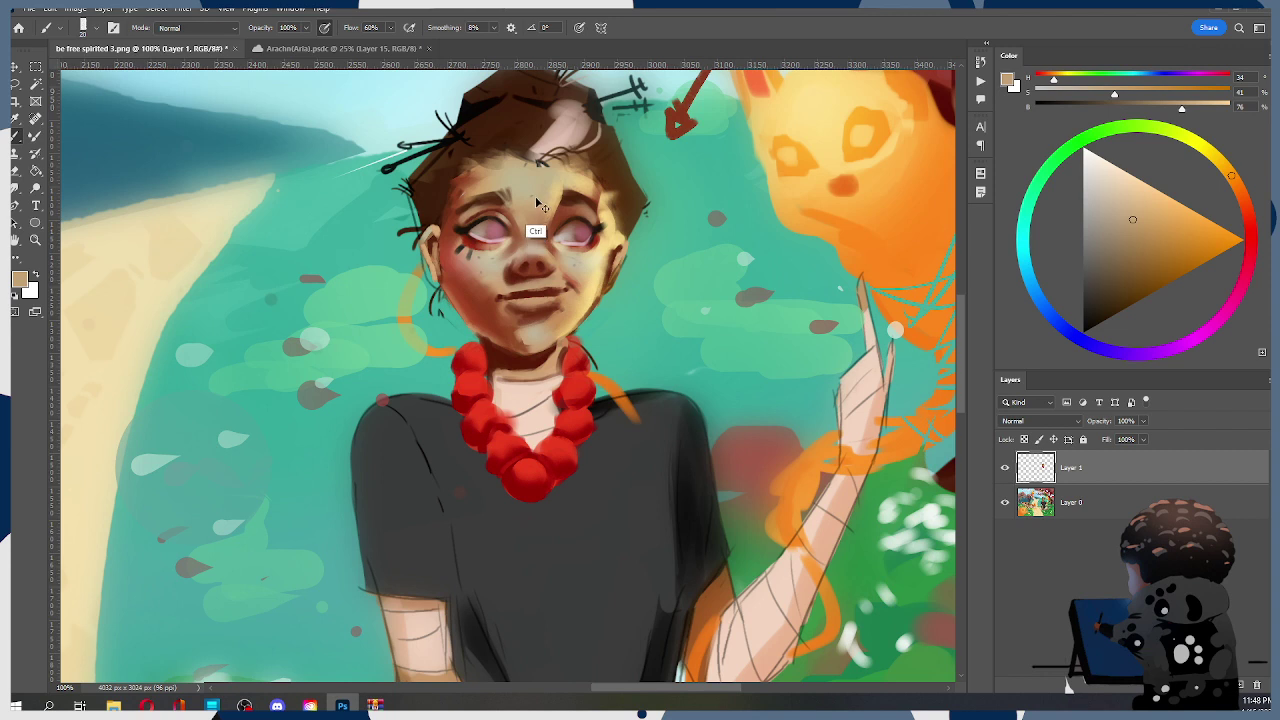
pyautogui.keyDown('alt'); pyautogui.click(519, 213); pyautogui.keyUp('alt')
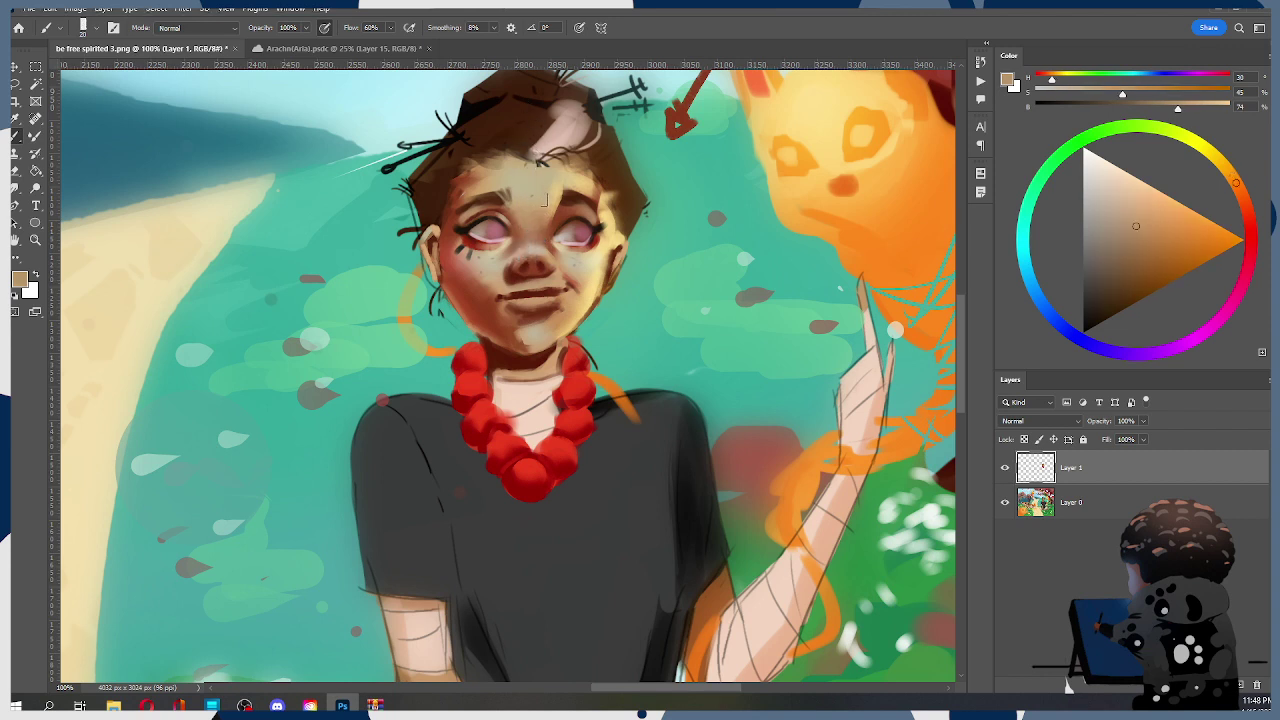
pyautogui.keyDown('alt'); pyautogui.click(533, 240); pyautogui.keyUp('alt')
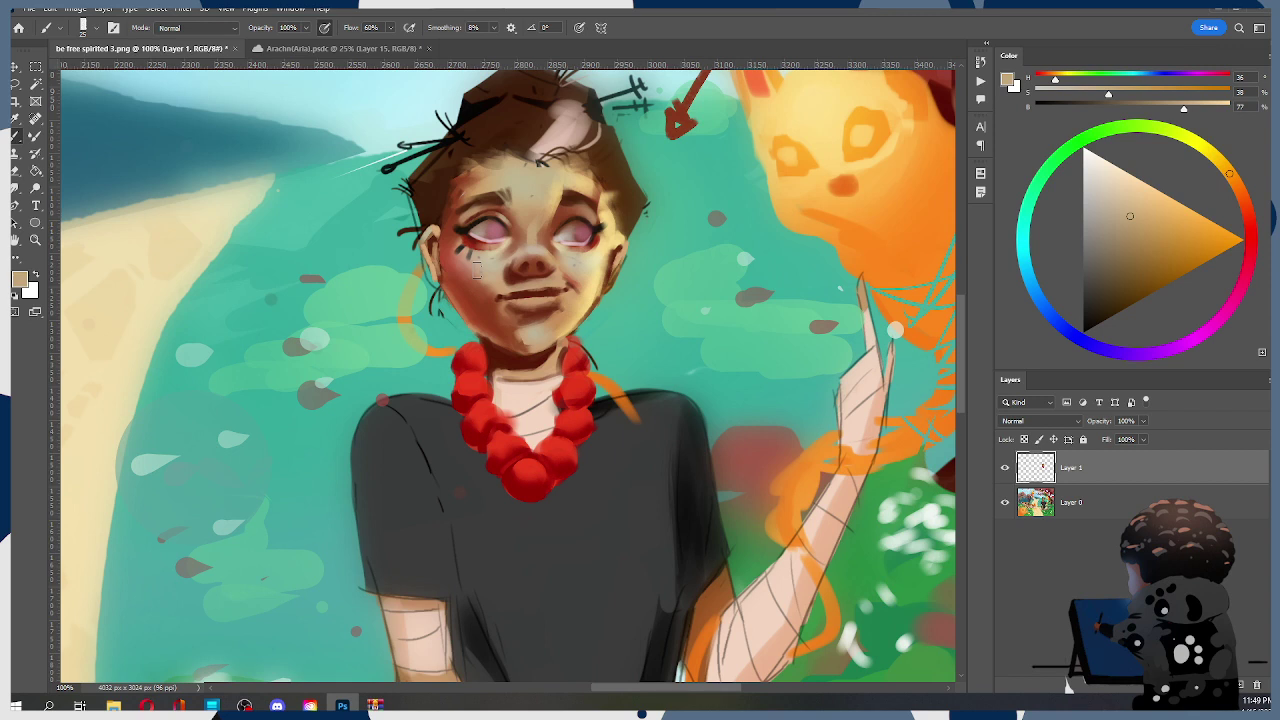
# Refine the nose bridge and the inner eye corners with tans sampled from the nose, using a smaller brush
pyautogui.keyDown('alt'); pyautogui.click(536, 239); pyautogui.keyUp('alt')
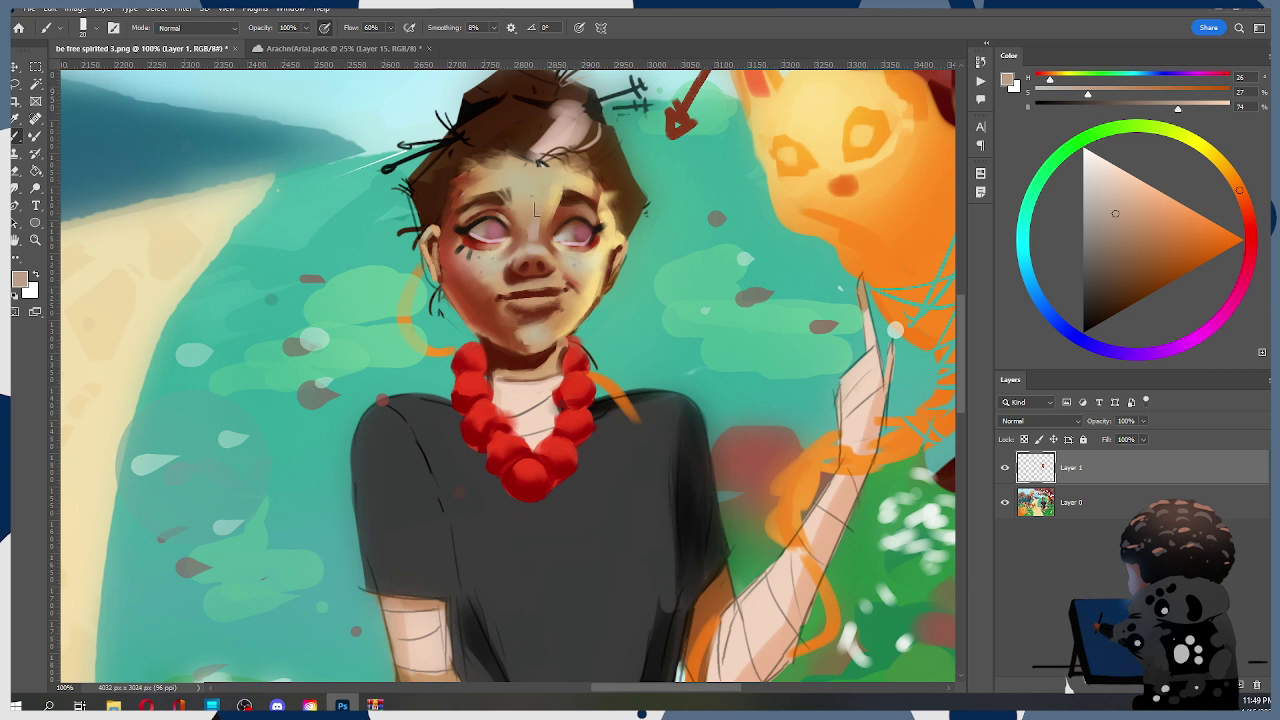
pyautogui.keyDown('alt'); pyautogui.click(528, 250); pyautogui.keyUp('alt')
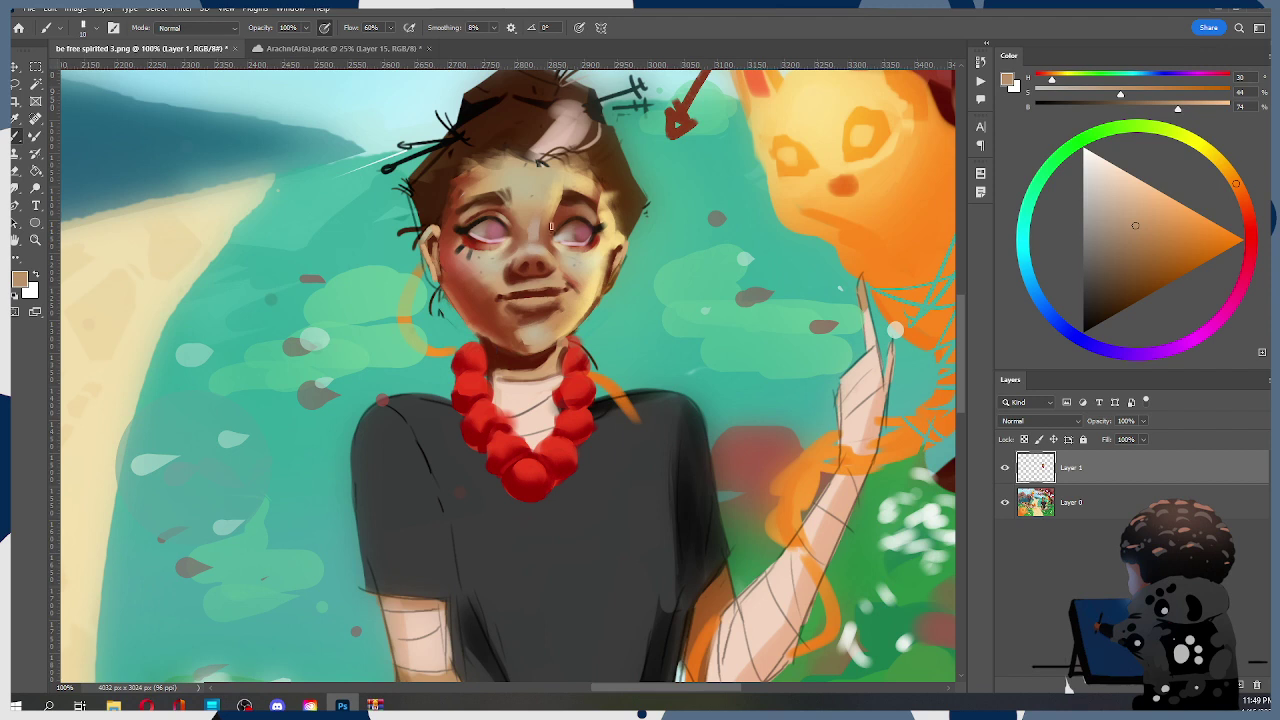
pyautogui.keyDown('alt'); pyautogui.click(526, 254); pyautogui.keyUp('alt')
pyautogui.press('alt')
# Shrink the nose slightly in Liquify with the Pucker tool and apply the change
pyautogui.click(185, 10)
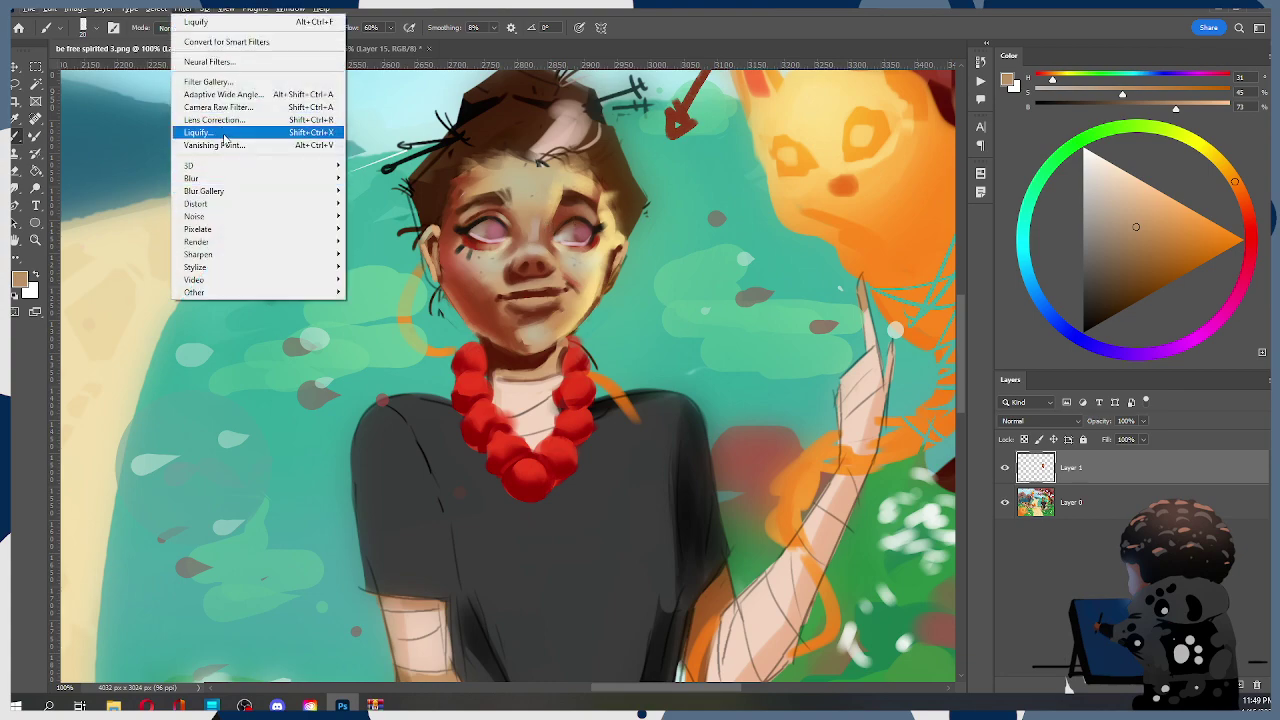
pyautogui.click(228, 132)
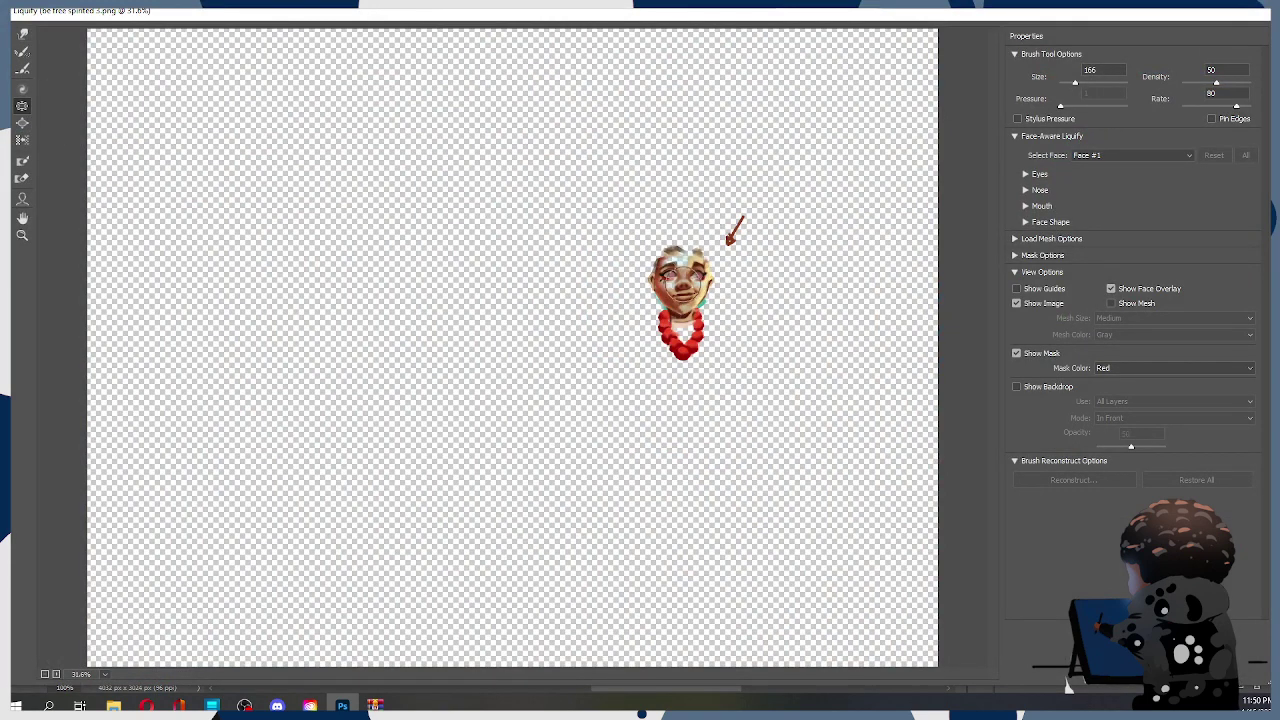
pyautogui.click(684, 285)
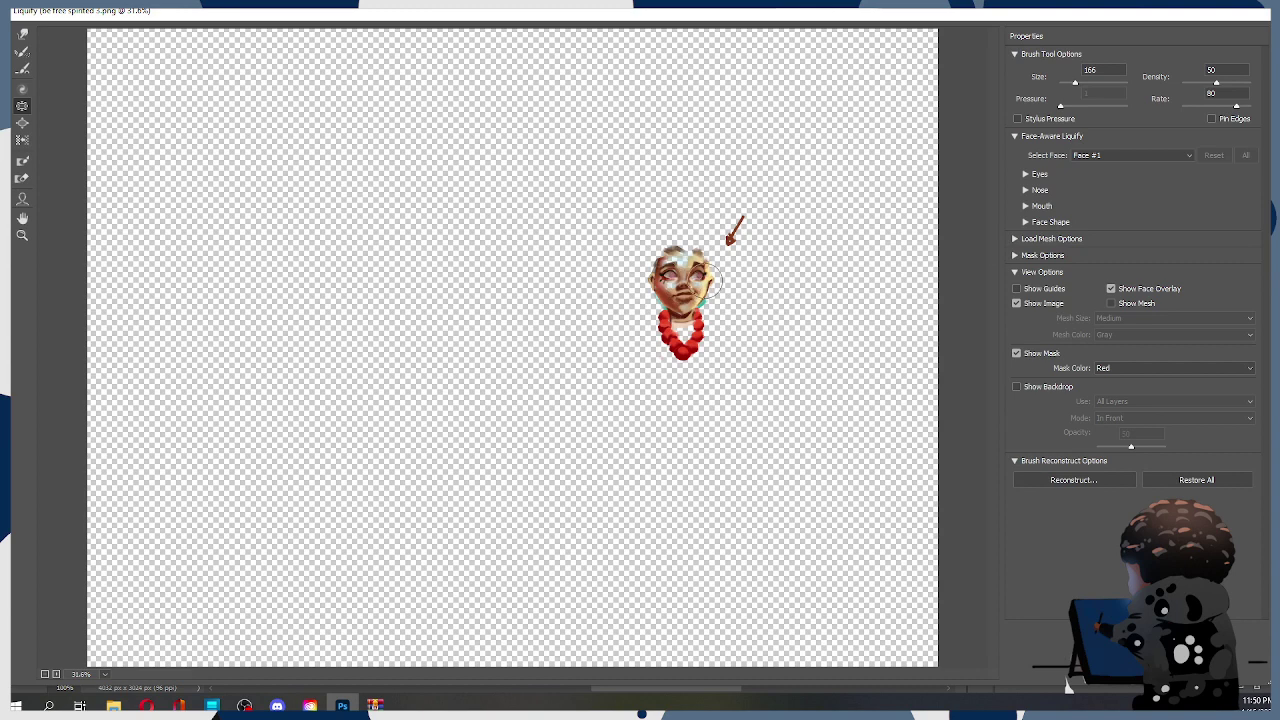
pyautogui.hotkey('ctrl', 'z')
pyautogui.click(685, 285)
pyautogui.press('Return')
# Reopen Liquify on the face layer, pucker the eye on the shadowed side of the face, and apply the change
pyautogui.press('z')
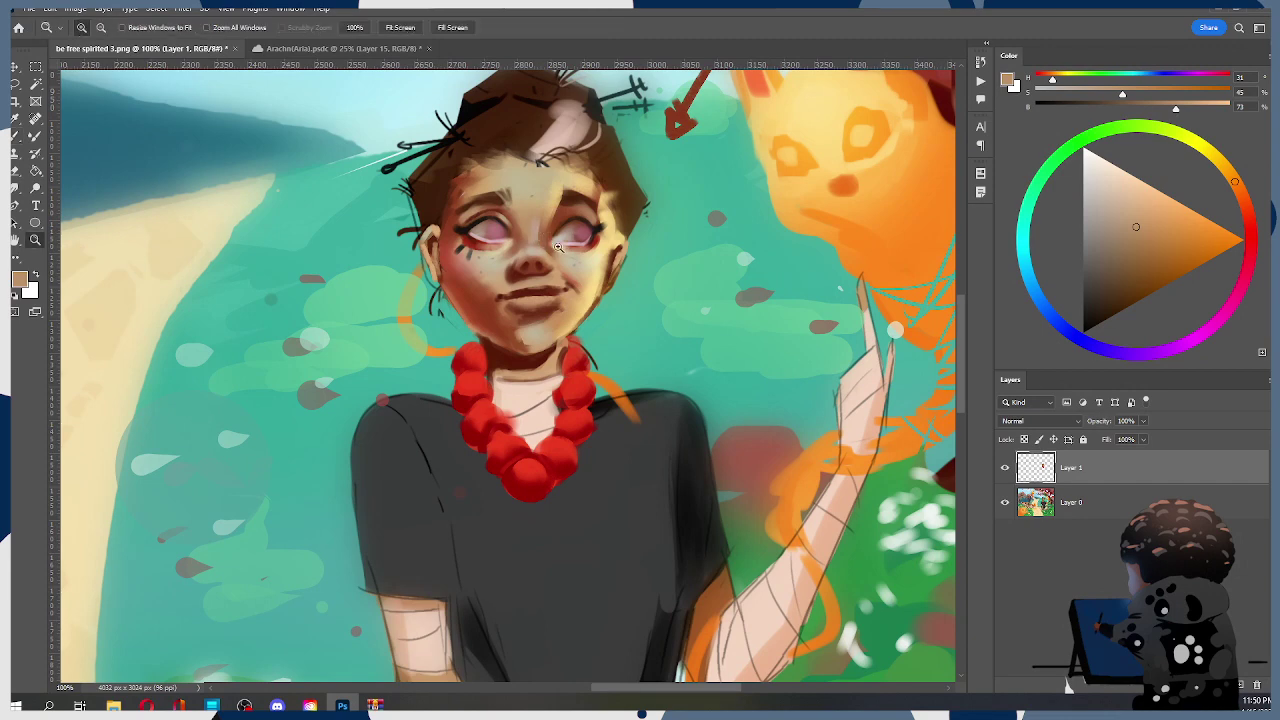
pyautogui.keyDown('alt'); pyautogui.click(580, 240); pyautogui.keyUp('alt')
pyautogui.keyDown('alt'); pyautogui.click(584, 240); pyautogui.keyUp('alt')
pyautogui.keyDown('alt'); pyautogui.click(588, 240); pyautogui.keyUp('alt')
pyautogui.keyDown('alt'); pyautogui.click(587, 240); pyautogui.keyUp('alt')
pyautogui.click(587, 240)
pyautogui.click(588, 240)
pyautogui.moveTo(557, 236)
pyautogui.mouseDown()
pyautogui.moveTo(575, 224)
pyautogui.moveTo(542, 252)
pyautogui.mouseUp()
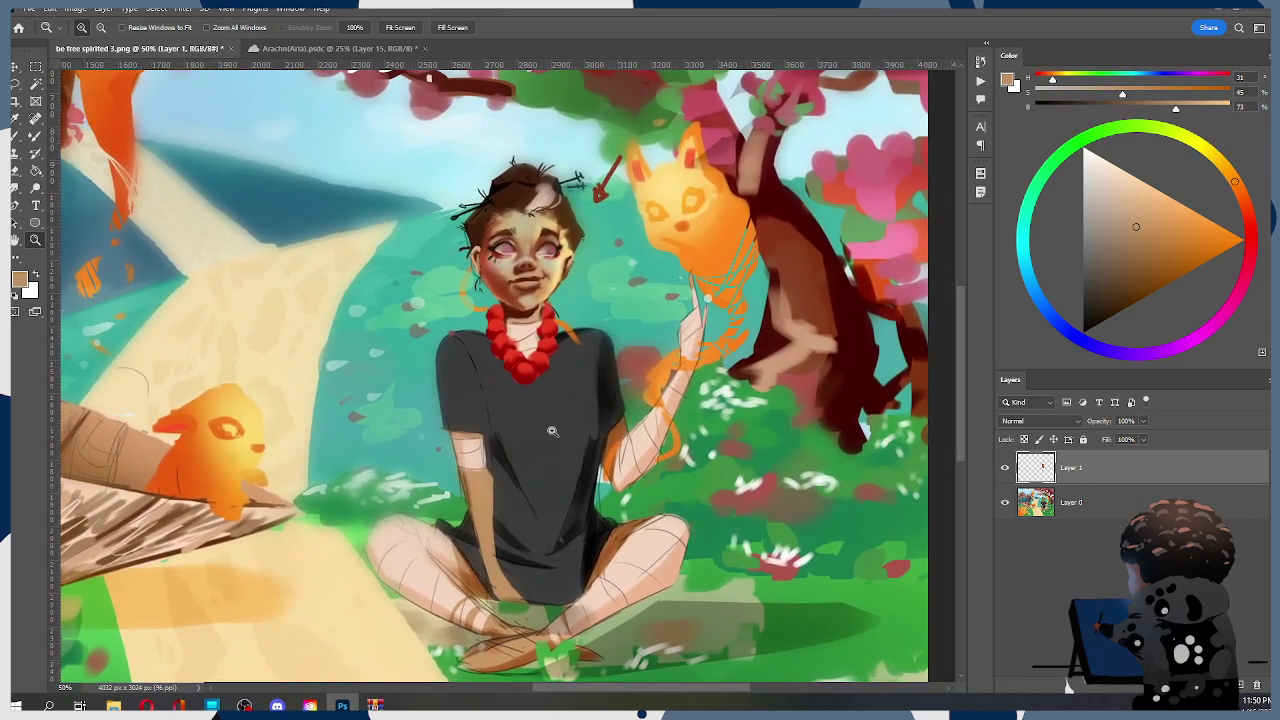
pyautogui.click(183, 9)
pyautogui.click(214, 132)
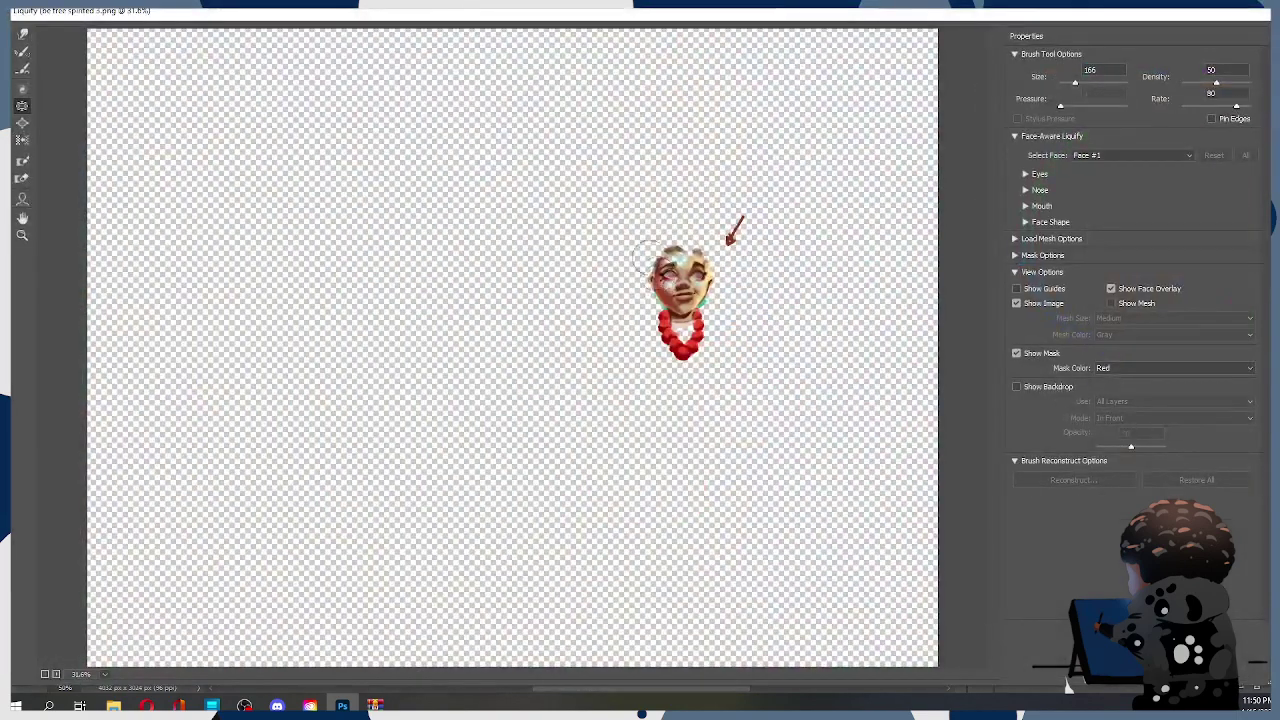
pyautogui.click(672, 275)
pyautogui.hotkey('ctrl', 'z')
pyautogui.click(669, 272)
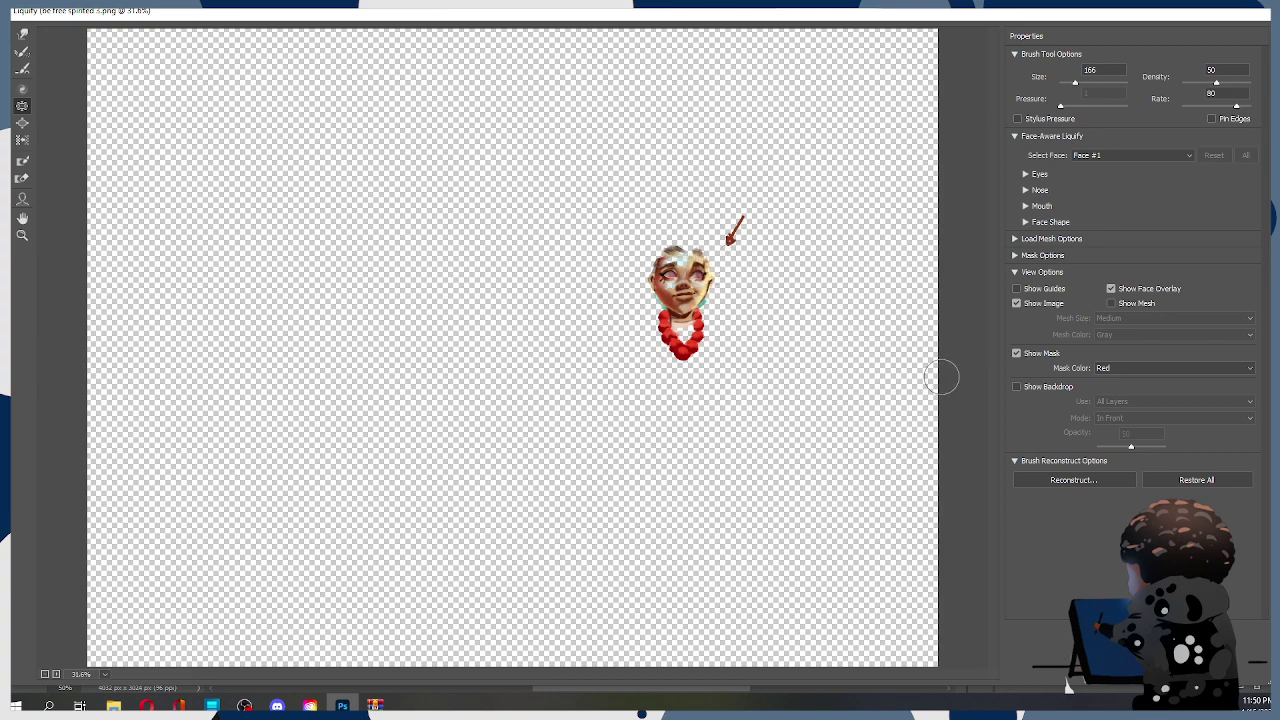
pyautogui.press('Return')
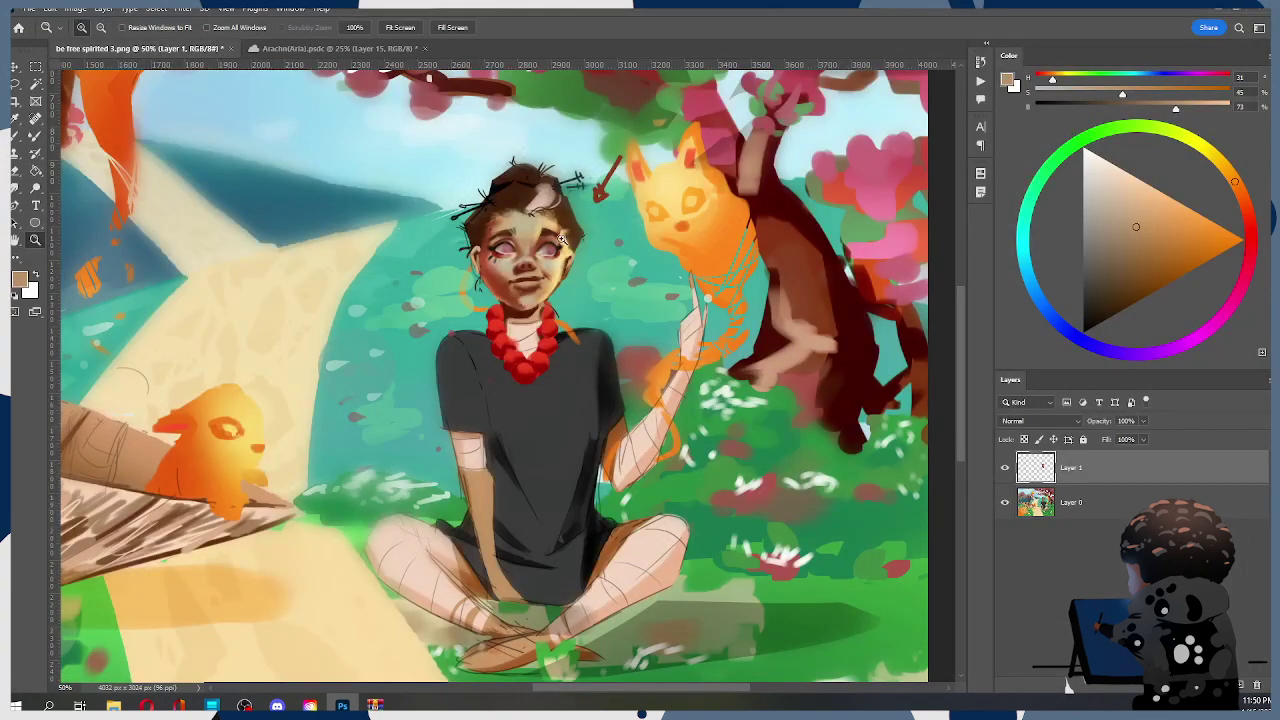
# Touch up the face with pale yellow and muted beige sampled from the skin, using a 15 px brush
pyautogui.moveTo(523, 232); pyautogui.dragTo(496, 205)
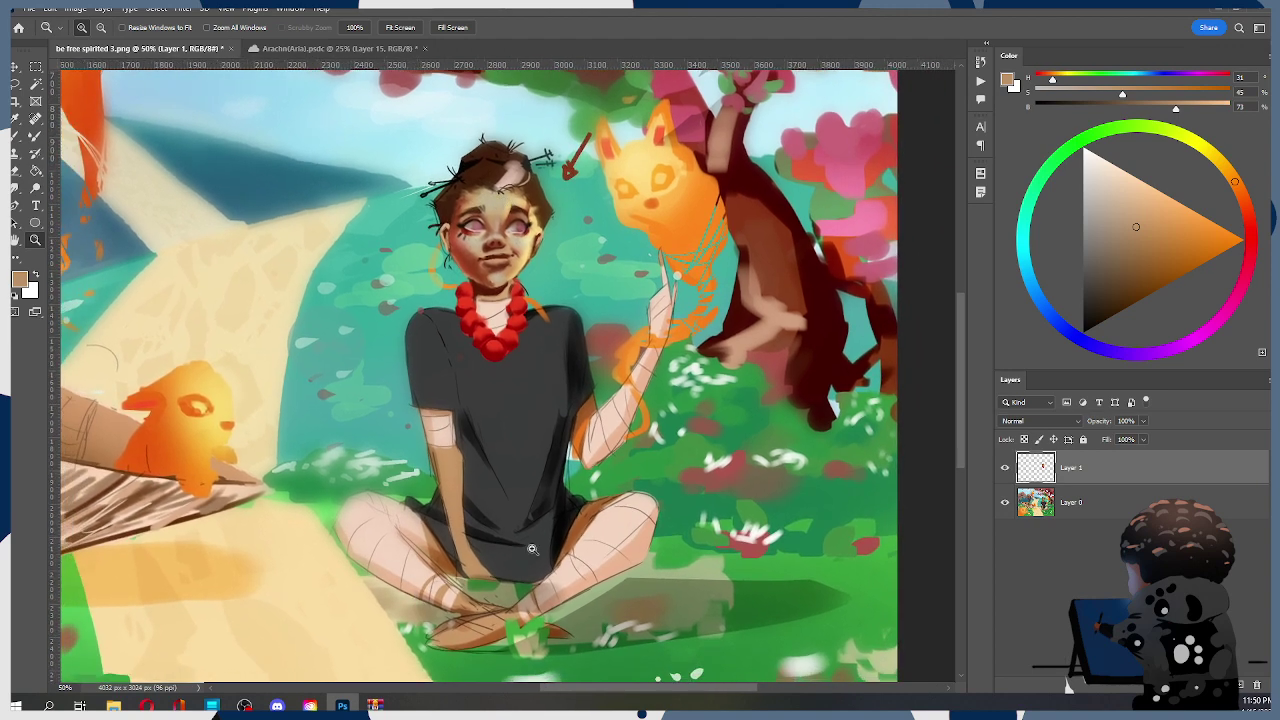
pyautogui.press('b')
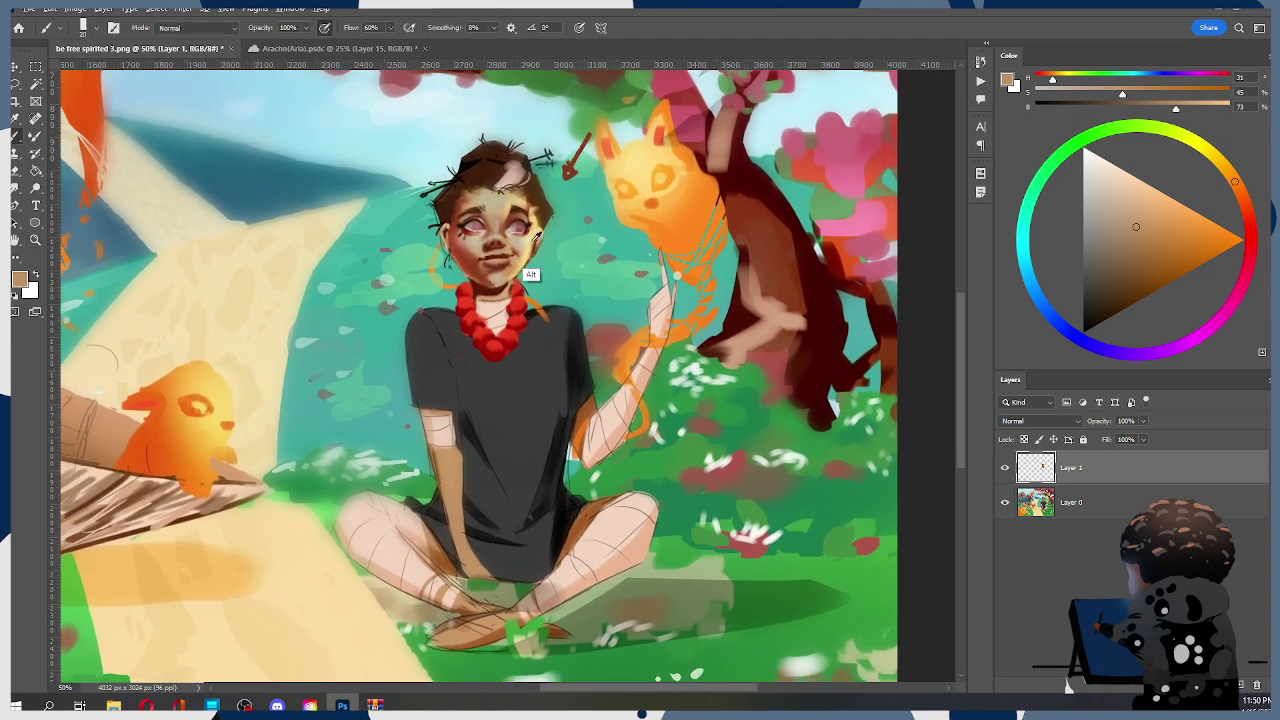
pyautogui.keyDown('alt'); pyautogui.click(530, 280); pyautogui.keyUp('alt')
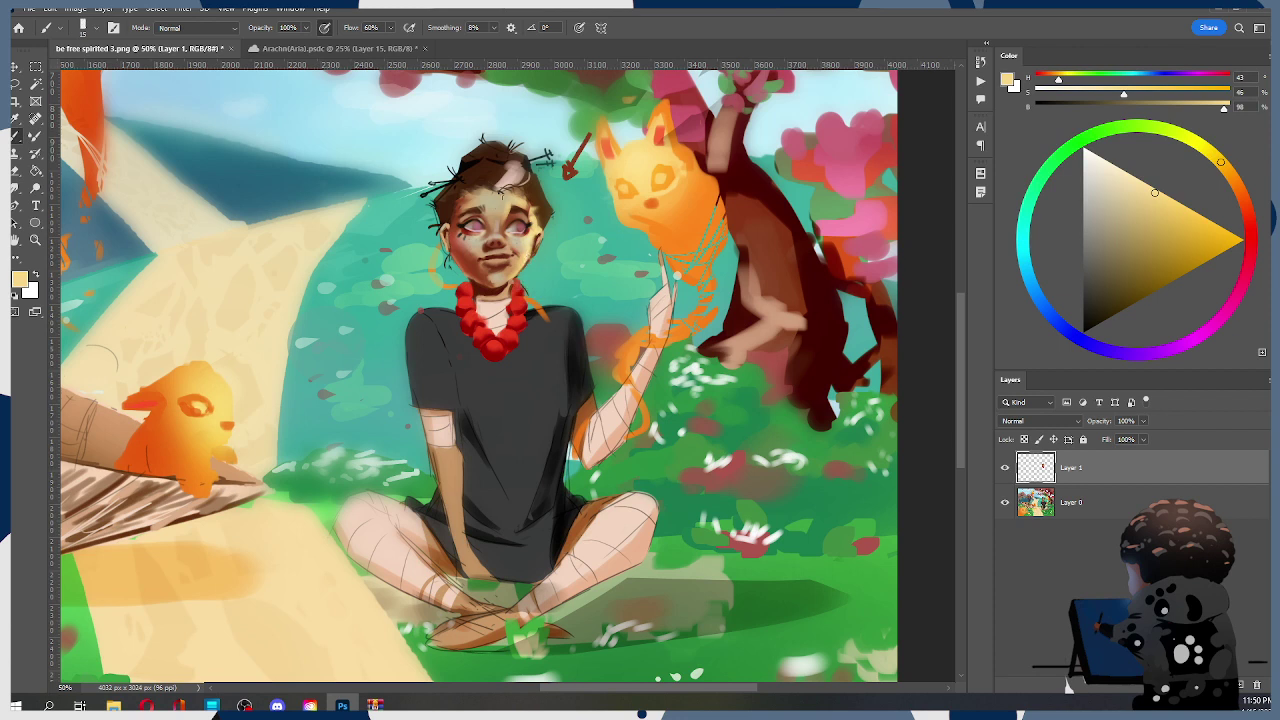
pyautogui.keyDown('alt'); pyautogui.click(497, 236); pyautogui.keyUp('alt')
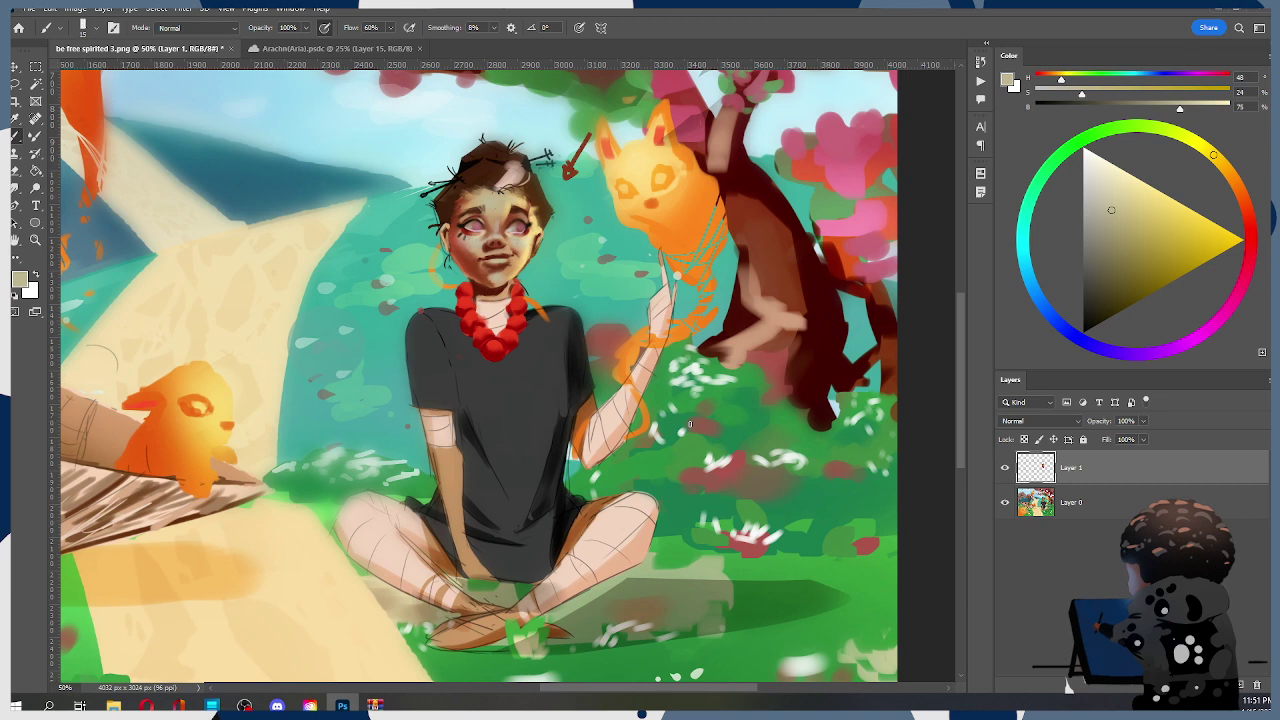
# Look at the Arachn(Aria).psdc artwork for comparison, and return to be free spirited 3.png
pyautogui.moveTo(513, 237)
pyautogui.mouseDown()
pyautogui.moveTo(575, 225)
pyautogui.moveTo(558, 246)
pyautogui.mouseUp()
pyautogui.moveTo(545, 386); pyautogui.dragTo(521, 368)
pyautogui.click(335, 48)
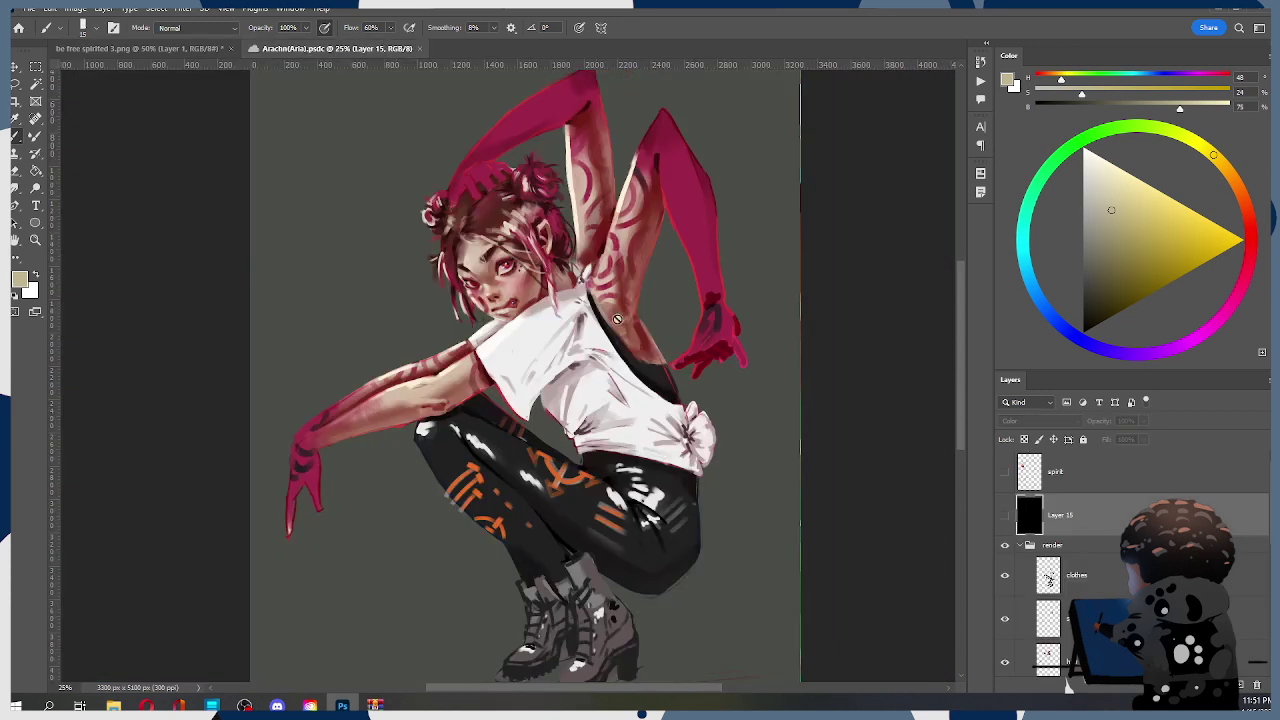
pyautogui.click(175, 54)
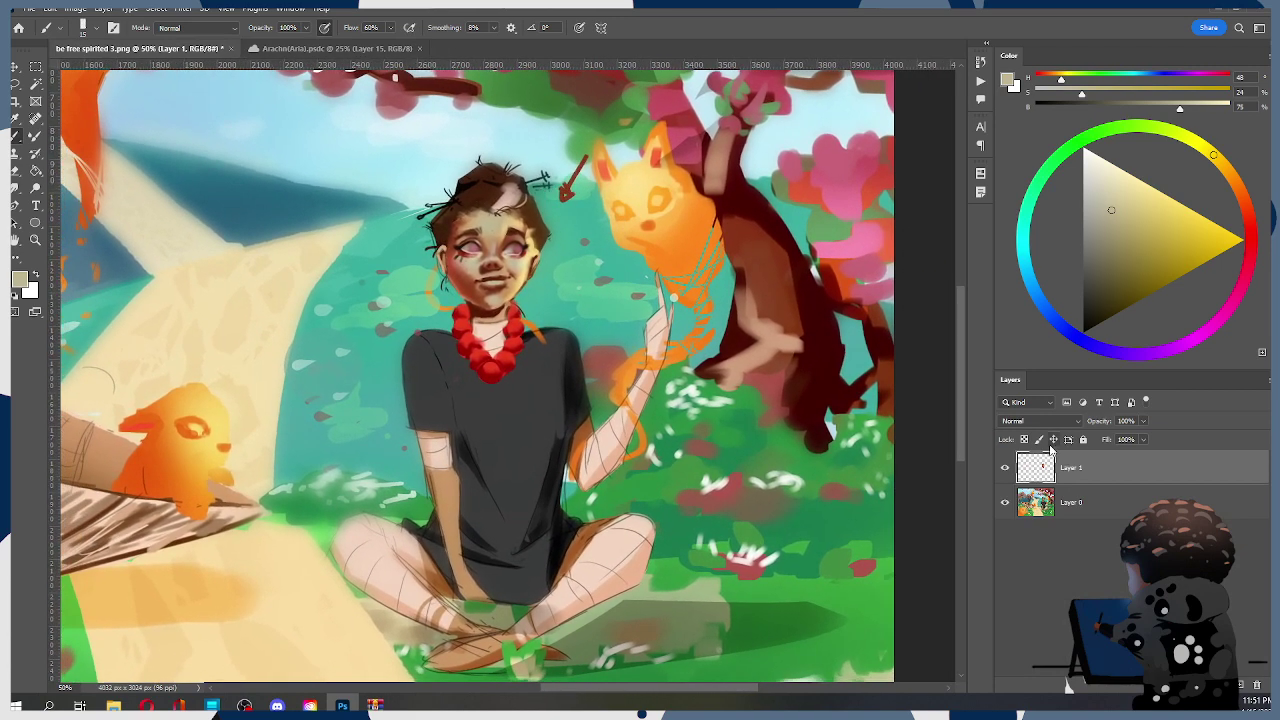
# Toggle Layer 1's visibility repeatedly to compare the painted face and necklace with the original underneath
pyautogui.click(1006, 470)
pyautogui.click(1006, 470)
pyautogui.click(1006, 470)
pyautogui.click(1006, 470)
pyautogui.click(1006, 470)
pyautogui.click(1006, 470)
pyautogui.moveTo(478, 462); pyautogui.dragTo(503, 464)
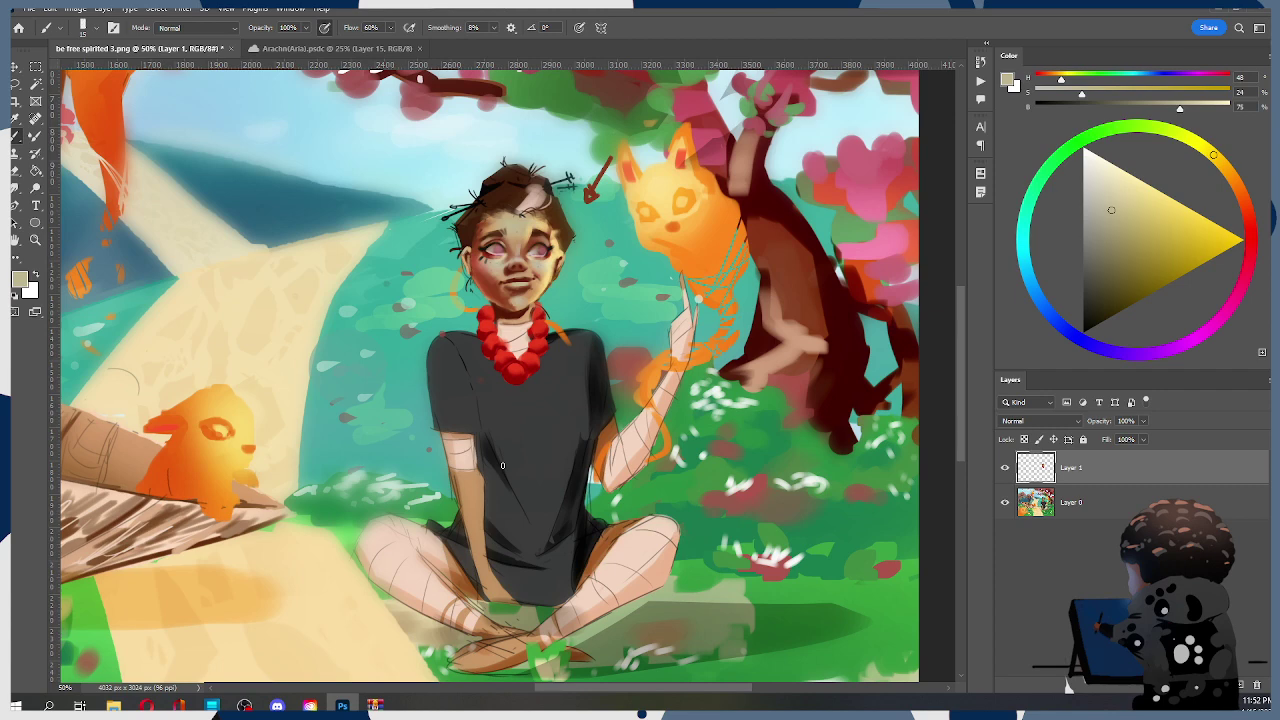
pyautogui.moveTo(522, 268); pyautogui.dragTo(565, 288)
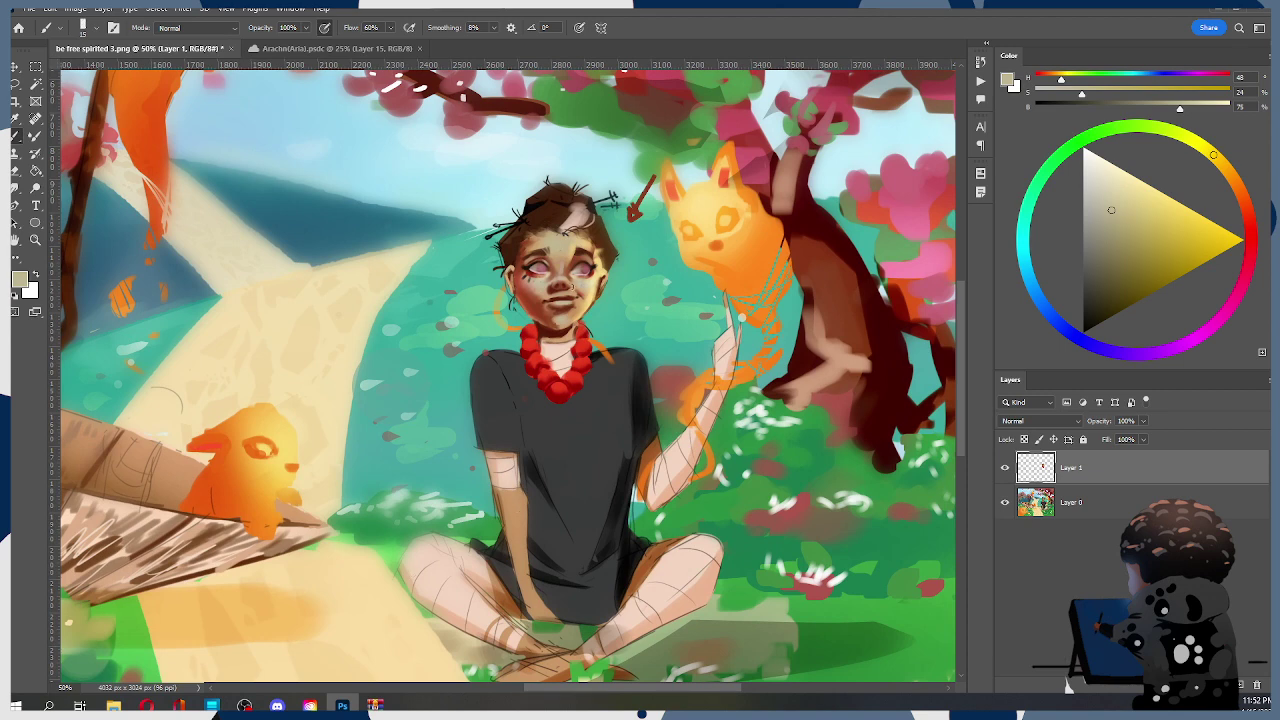
# Touch up the shading around the nose and mouth with a small brush, and blend it with the Smudge tool
pyautogui.press('z')
pyautogui.click(568, 274)
pyautogui.keyDown('alt'); pyautogui.click(568, 274); pyautogui.keyUp('alt')
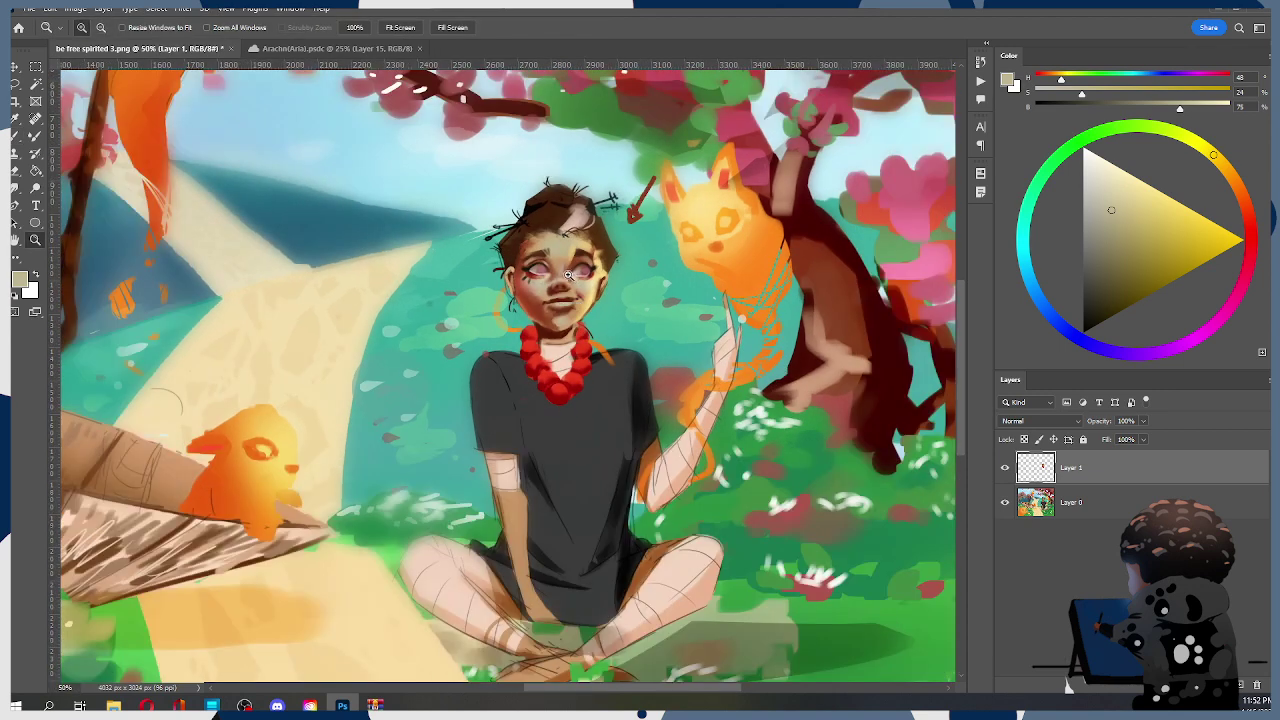
pyautogui.click(568, 274)
pyautogui.click(568, 274)
pyautogui.keyDown('alt'); pyautogui.click(590, 281); pyautogui.keyUp('alt')
pyautogui.keyDown('alt'); pyautogui.click(590, 281); pyautogui.keyUp('alt')
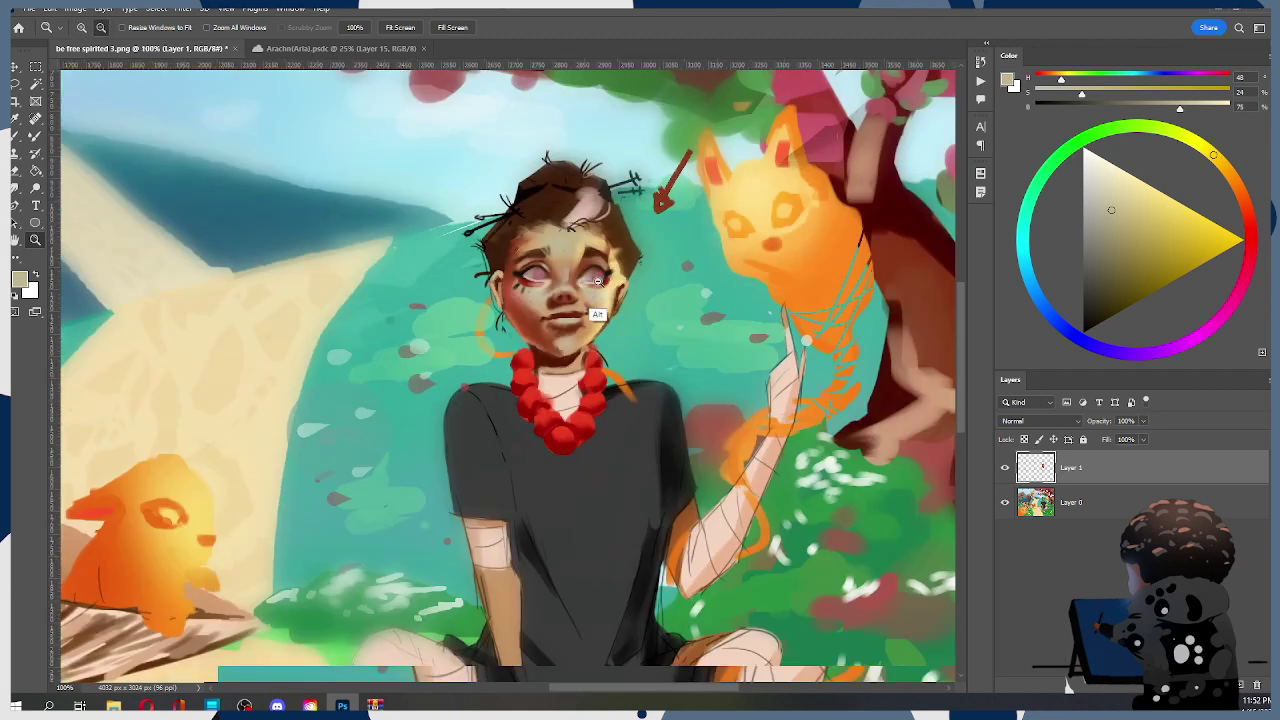
pyautogui.keyDown('alt'); pyautogui.click(595, 291); pyautogui.keyUp('alt')
pyautogui.keyDown('alt'); pyautogui.click(595, 291); pyautogui.keyUp('alt')
pyautogui.click(595, 291)
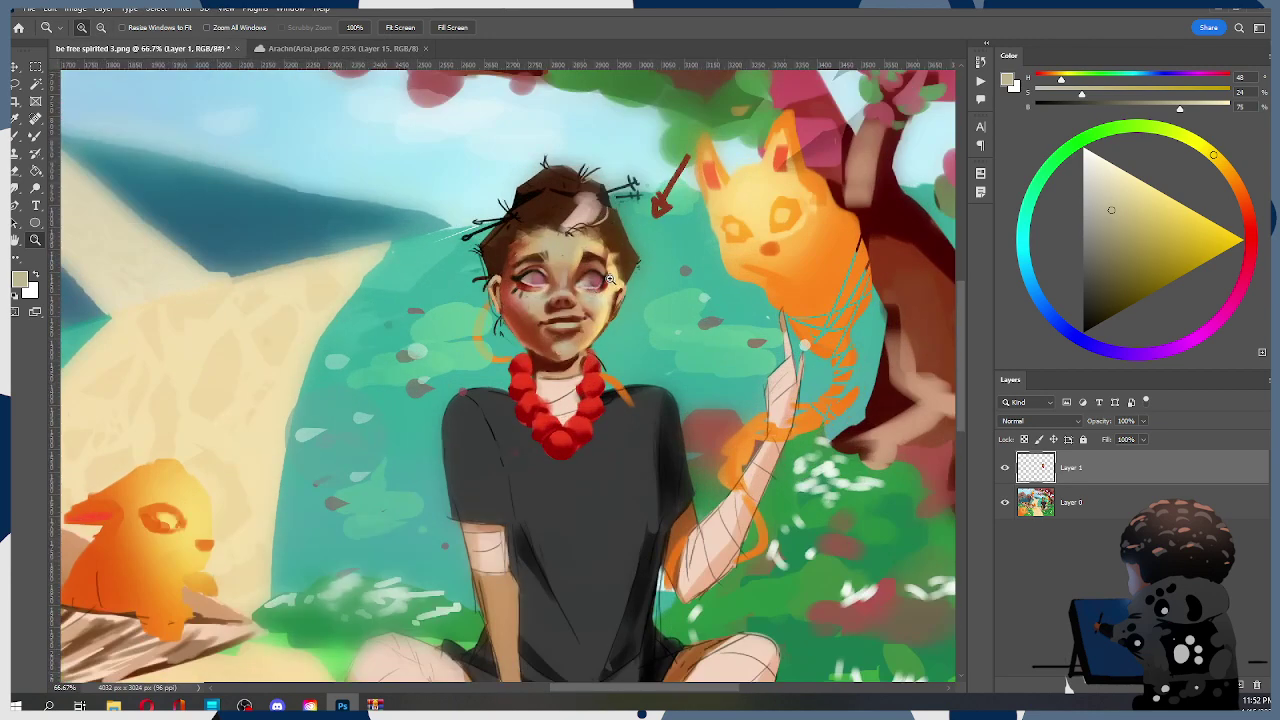
pyautogui.press('b')
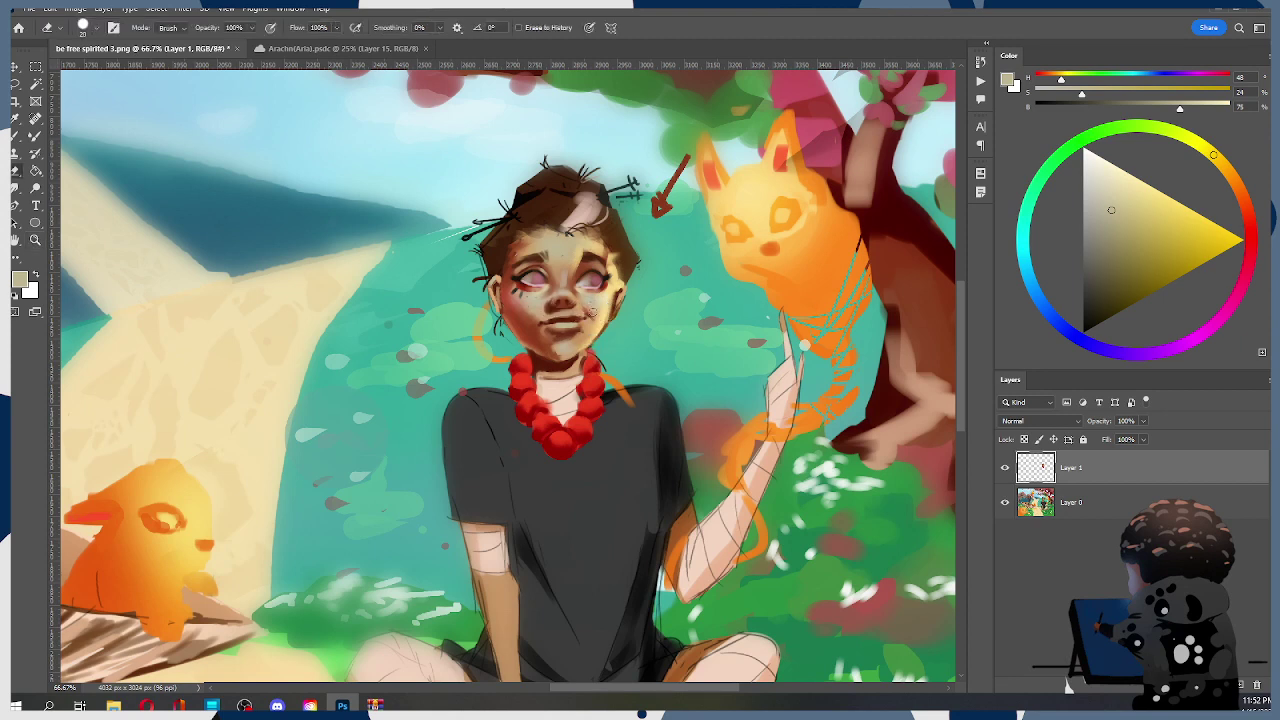
pyautogui.press('b')
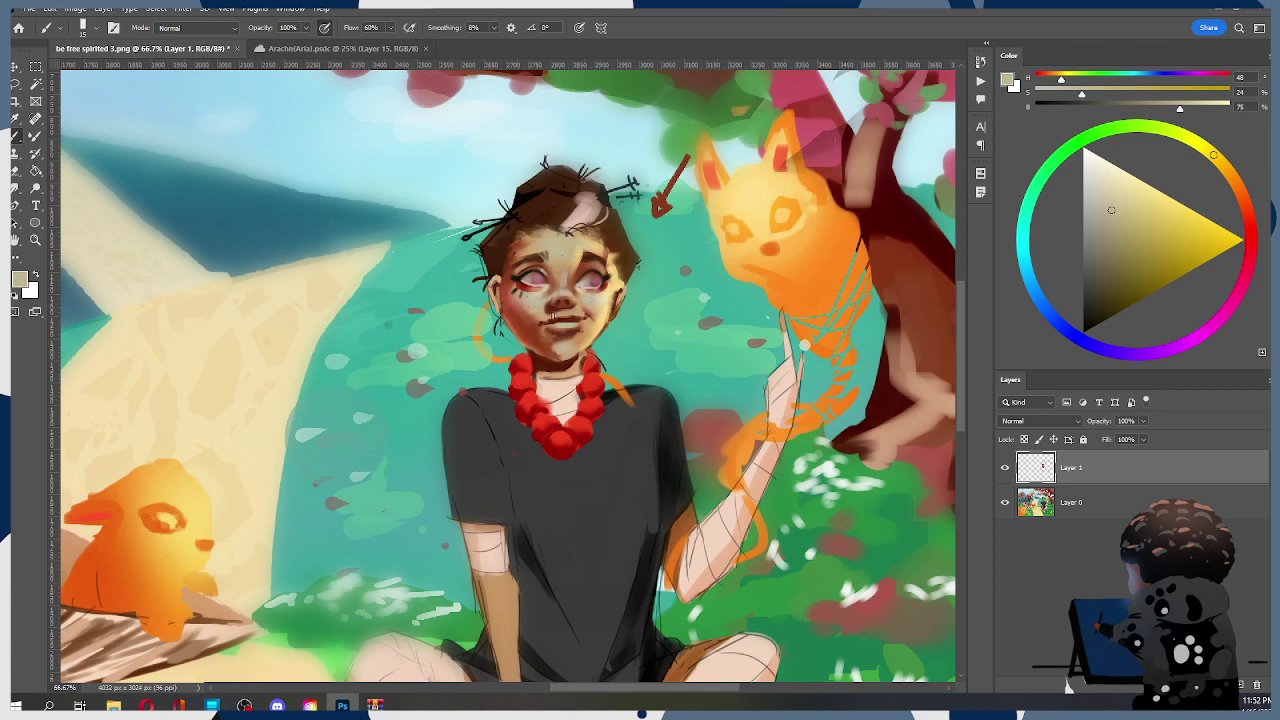
pyautogui.press('r')
pyautogui.press('ctrl')
pyautogui.press('[')
pyautogui.press('ctrl')
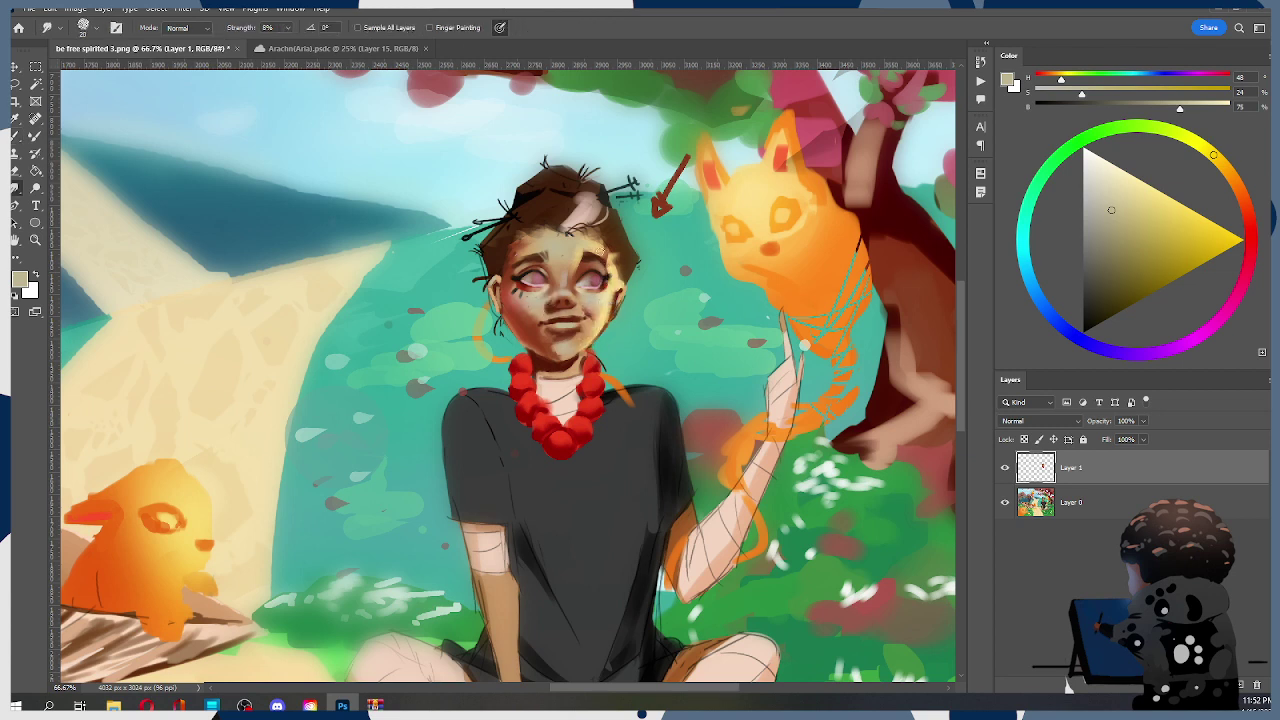
pyautogui.press('b')
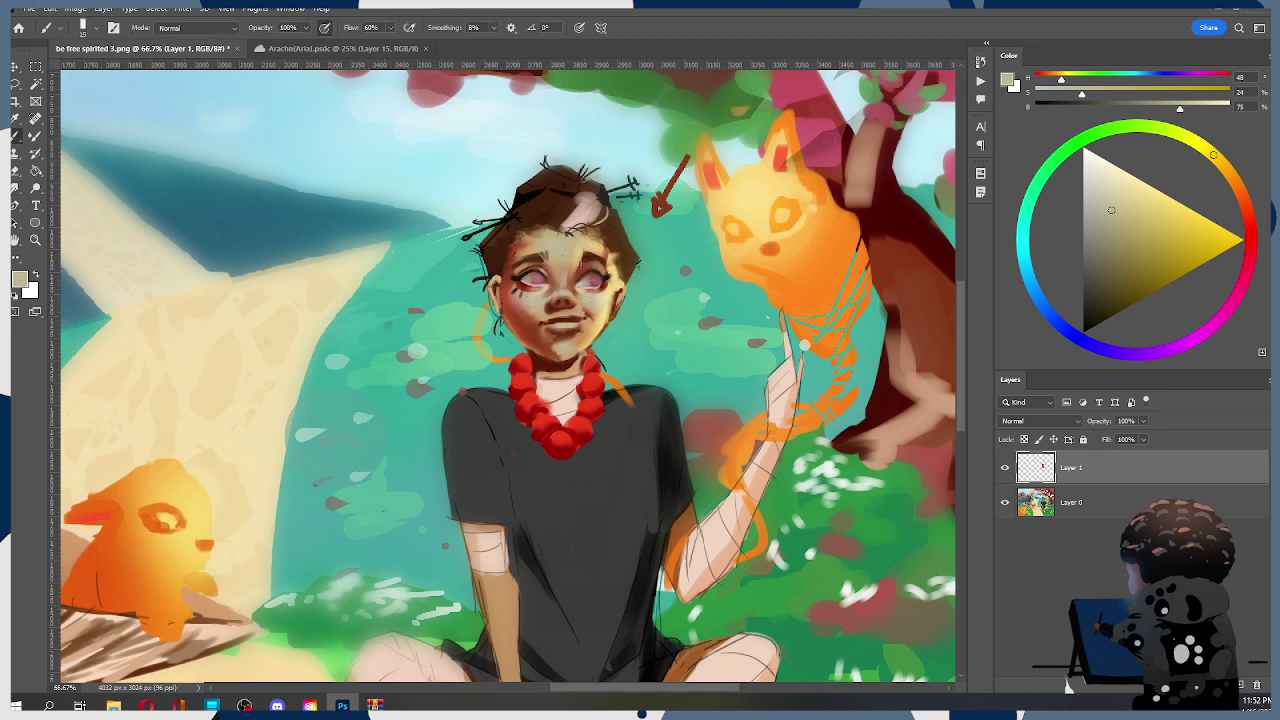
pyautogui.press('r')
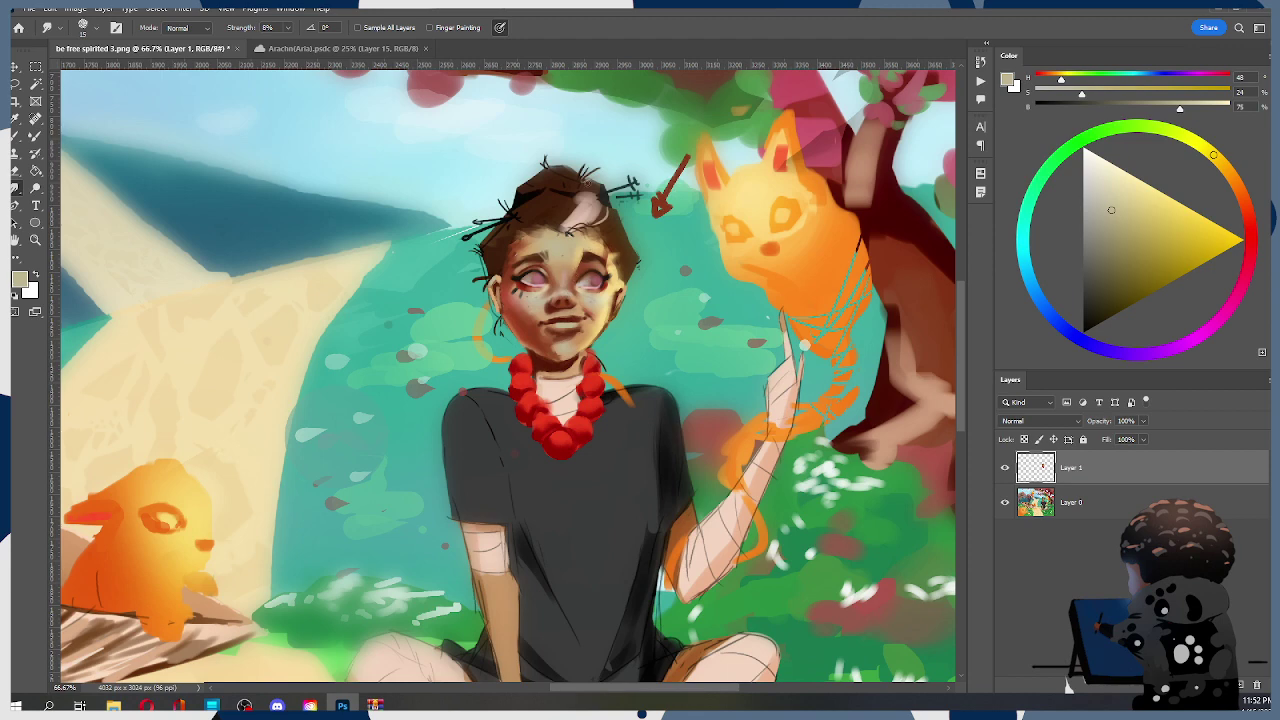
# Examine how the character's face reads within the wider scene and at closer range
pyautogui.press('z')
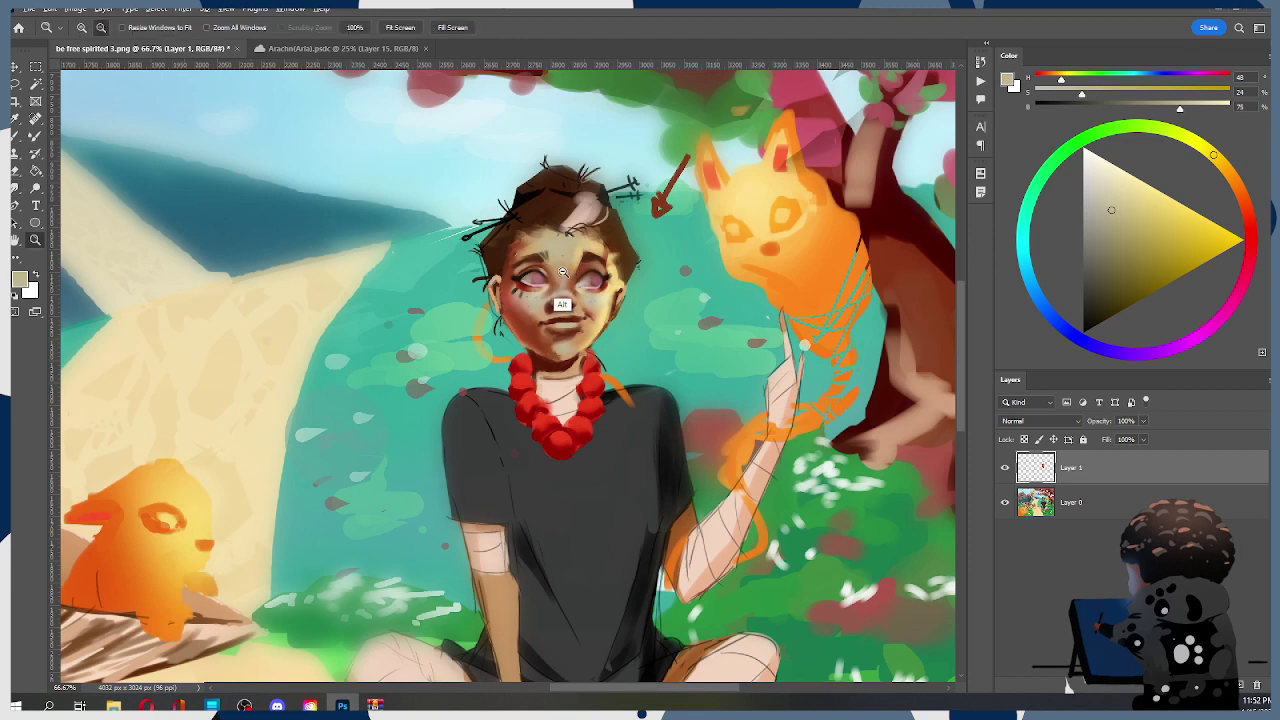
pyautogui.keyDown('alt'); pyautogui.click(563, 303); pyautogui.keyUp('alt')
pyautogui.keyDown('alt'); pyautogui.click(569, 290); pyautogui.keyUp('alt')
pyautogui.keyDown('alt'); pyautogui.click(581, 276); pyautogui.keyUp('alt')
pyautogui.click(577, 277)
pyautogui.keyDown('alt'); pyautogui.click(580, 280); pyautogui.keyUp('alt')
pyautogui.click(585, 280)
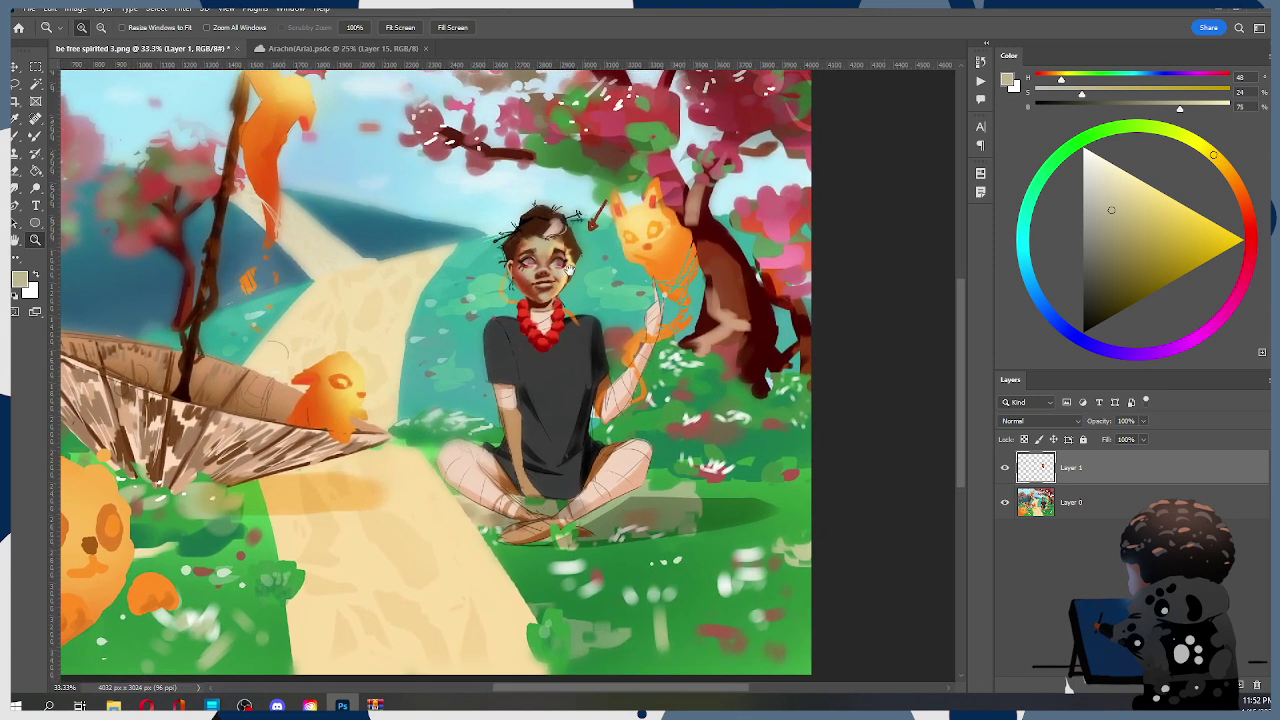
pyautogui.moveTo(569, 270); pyautogui.dragTo(572, 273)
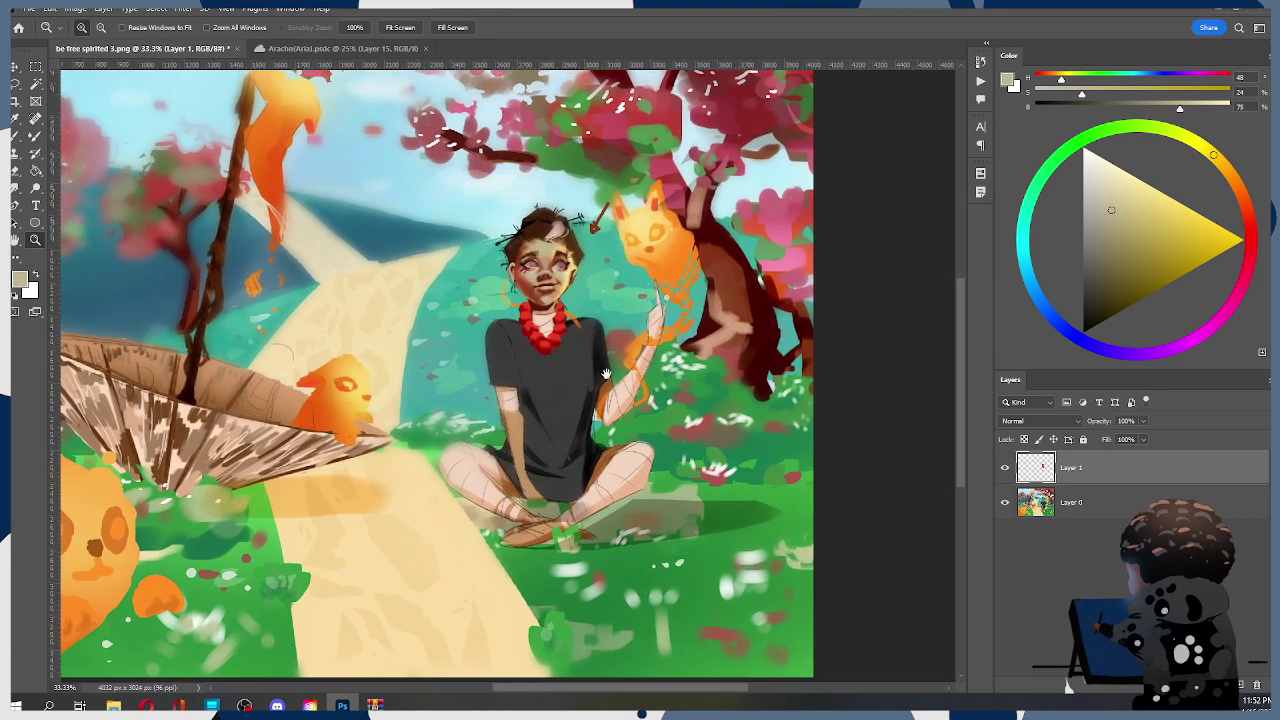
pyautogui.moveTo(579, 323); pyautogui.dragTo(565, 308)
pyautogui.click(565, 308)
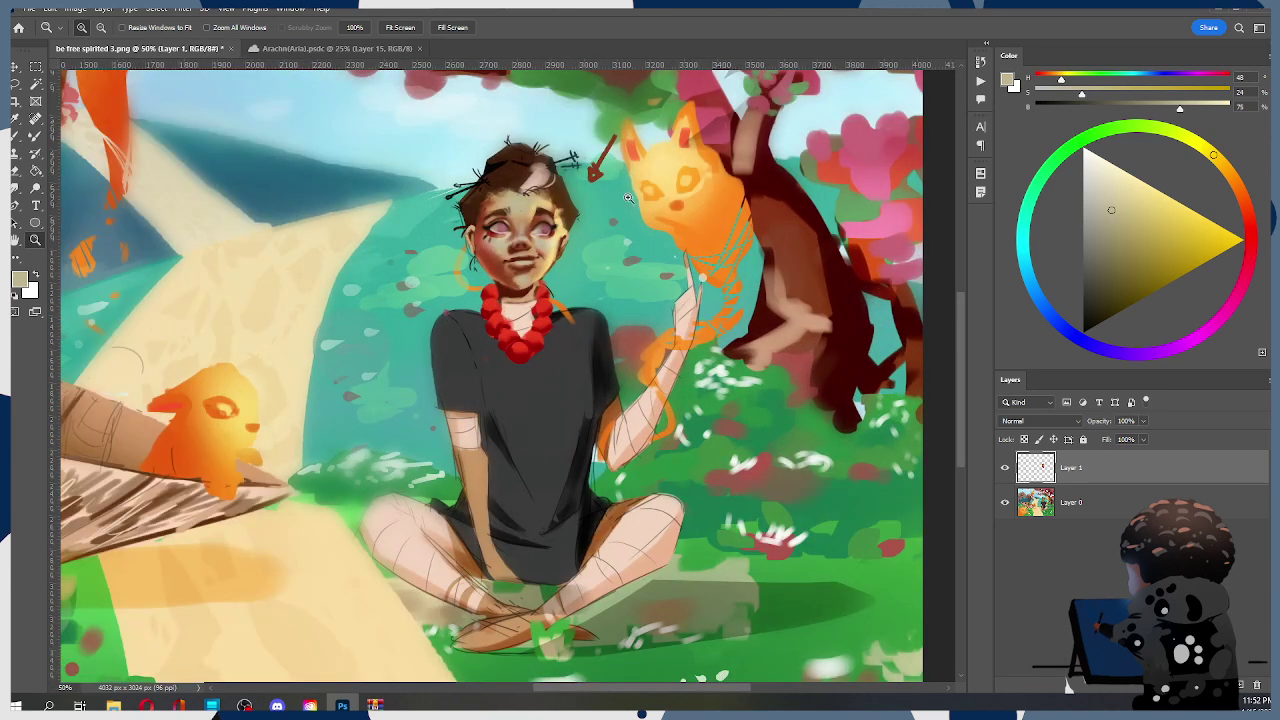
# Set the paint colour to a pale mint (H 170, S 16, B 87) and switch to the air brush 2.0 preset
pyautogui.press('b')
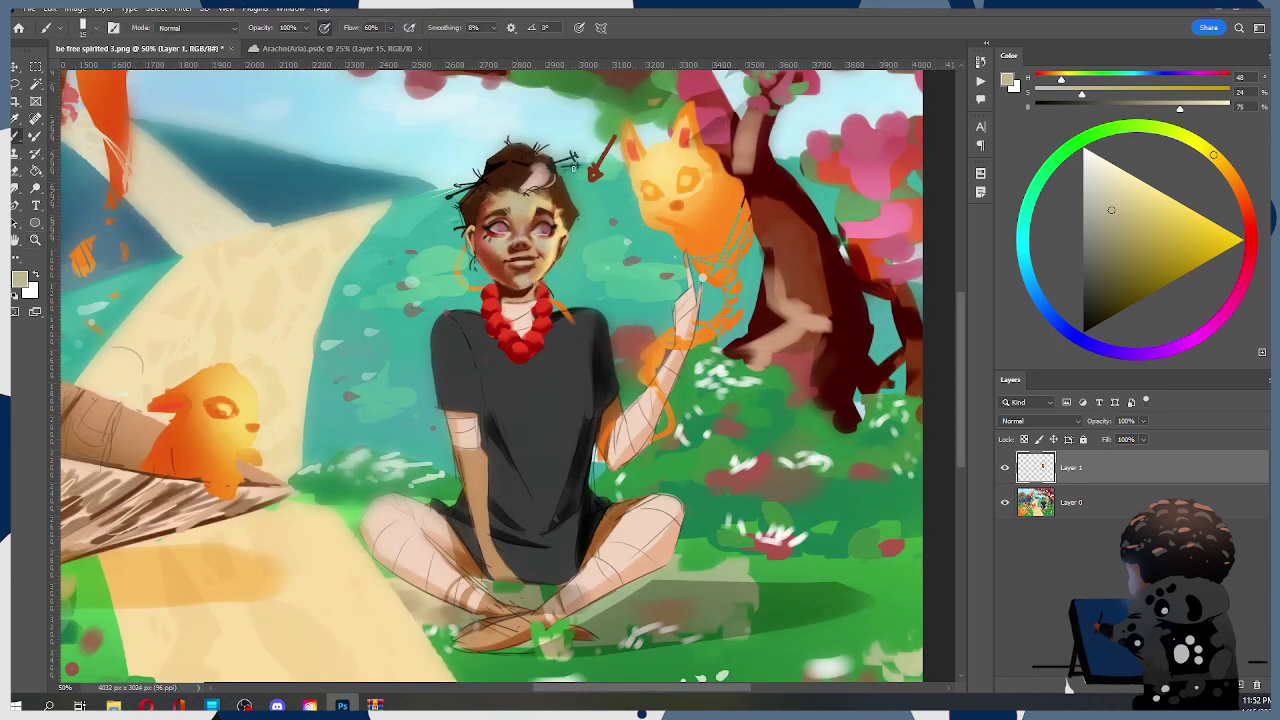
pyautogui.click(1225, 167)
pyautogui.click(1105, 185)
pyautogui.click(1025, 218)
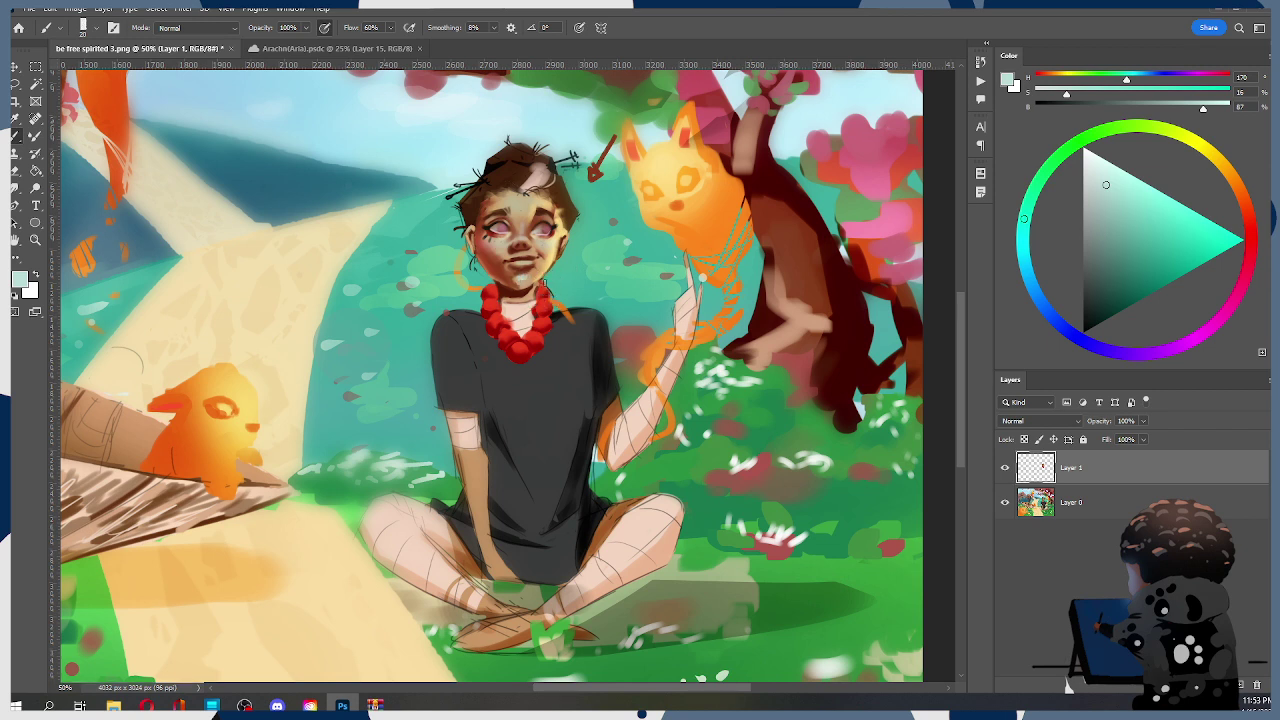
pyautogui.press('[')
pyautogui.moveTo(562, 302)
pyautogui.mouseDown()
pyautogui.moveTo(594, 278)
pyautogui.moveTo(557, 298)
pyautogui.mouseUp()
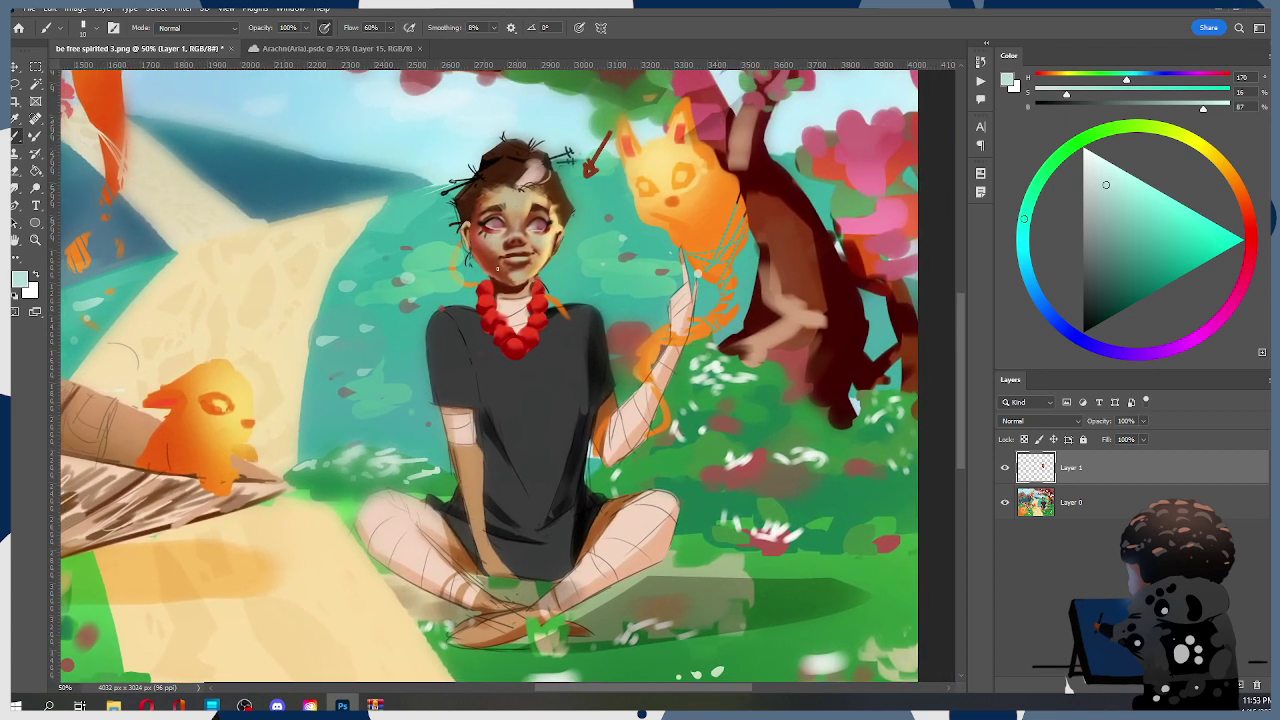
pyautogui.rightClick(497, 269)
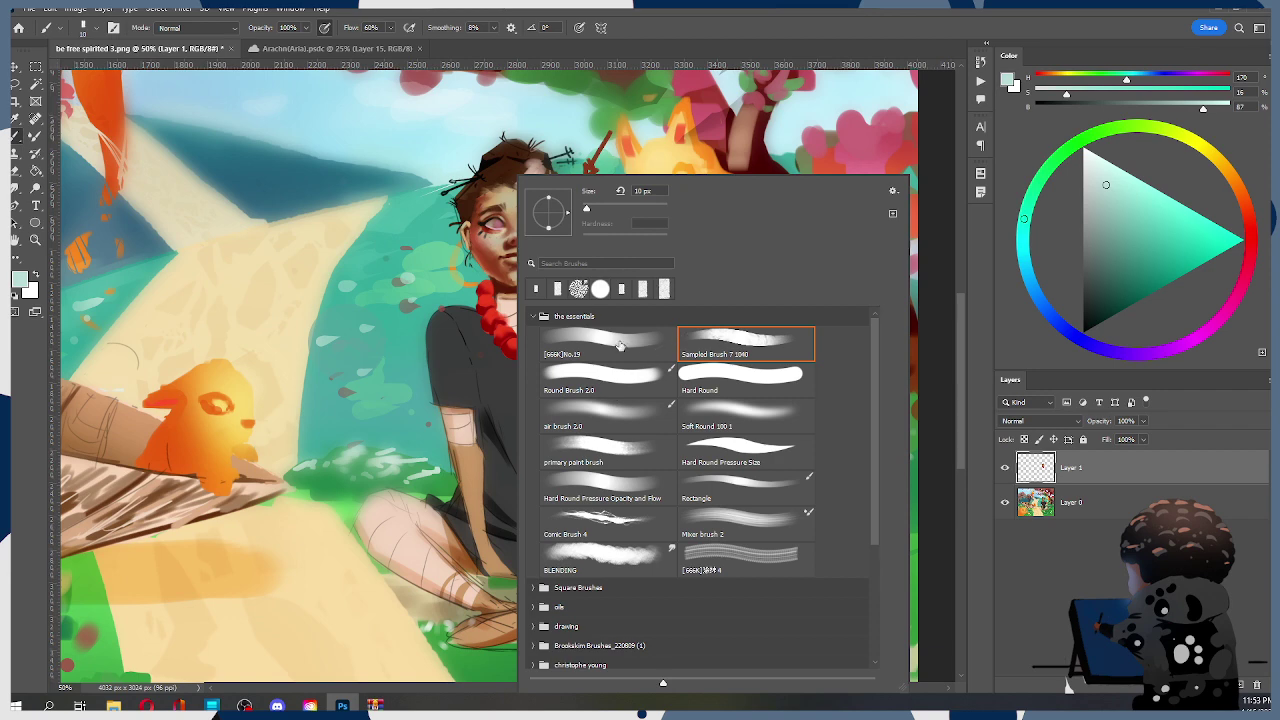
pyautogui.click(622, 407)
# Add a new layer above Layer 1 and clip it to Layer 1
pyautogui.click(1096, 551)
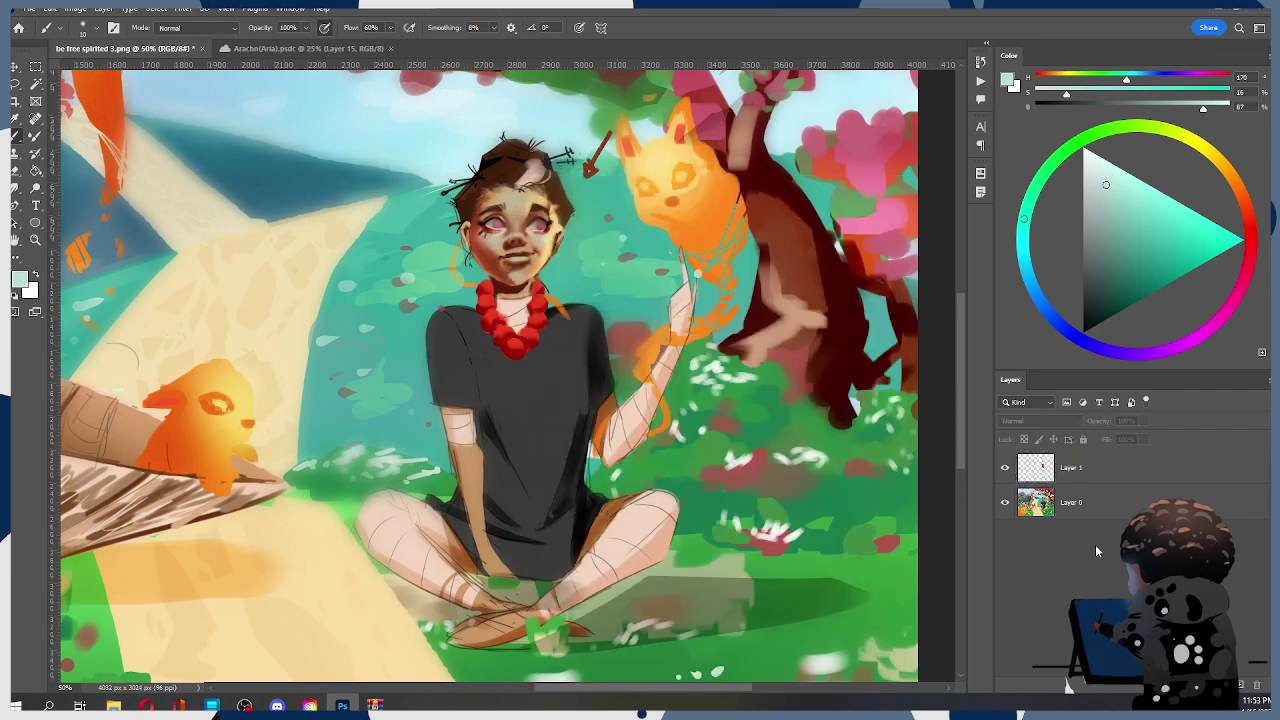
pyautogui.hotkey('ctrl', 'shift', 'alt', 'n')
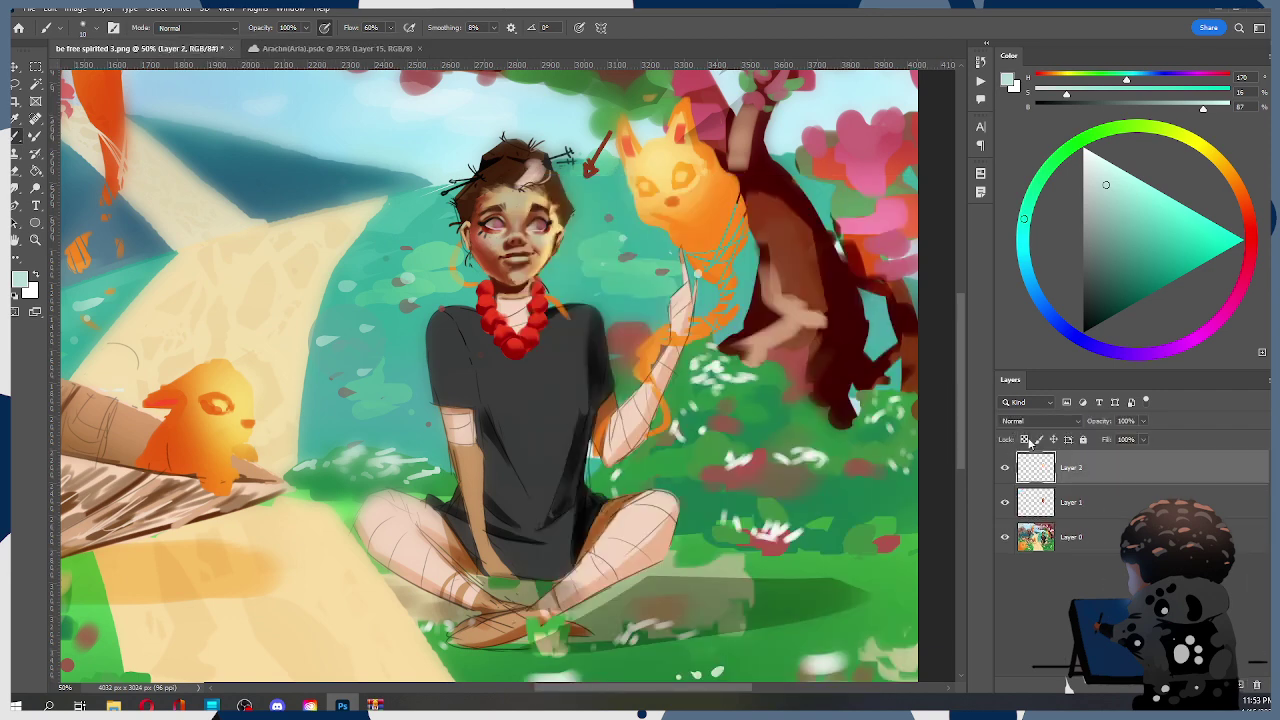
pyautogui.rightClick(1086, 464)
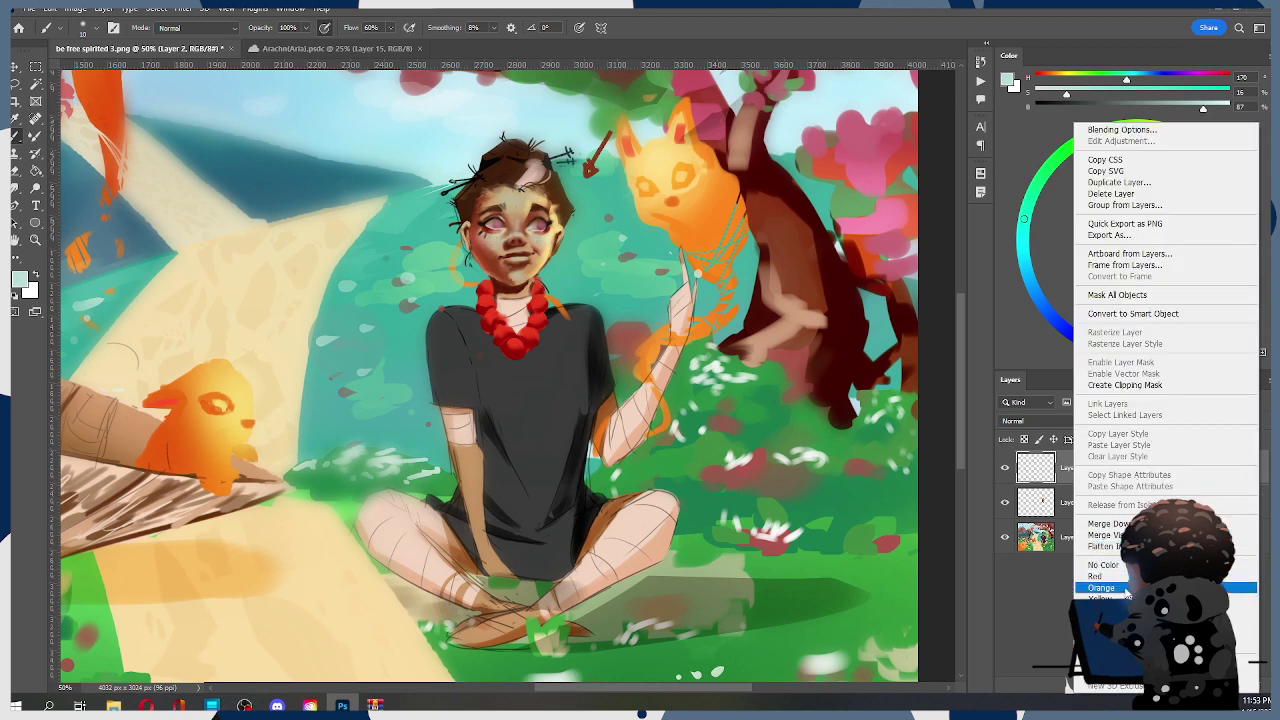
pyautogui.click(1125, 384)
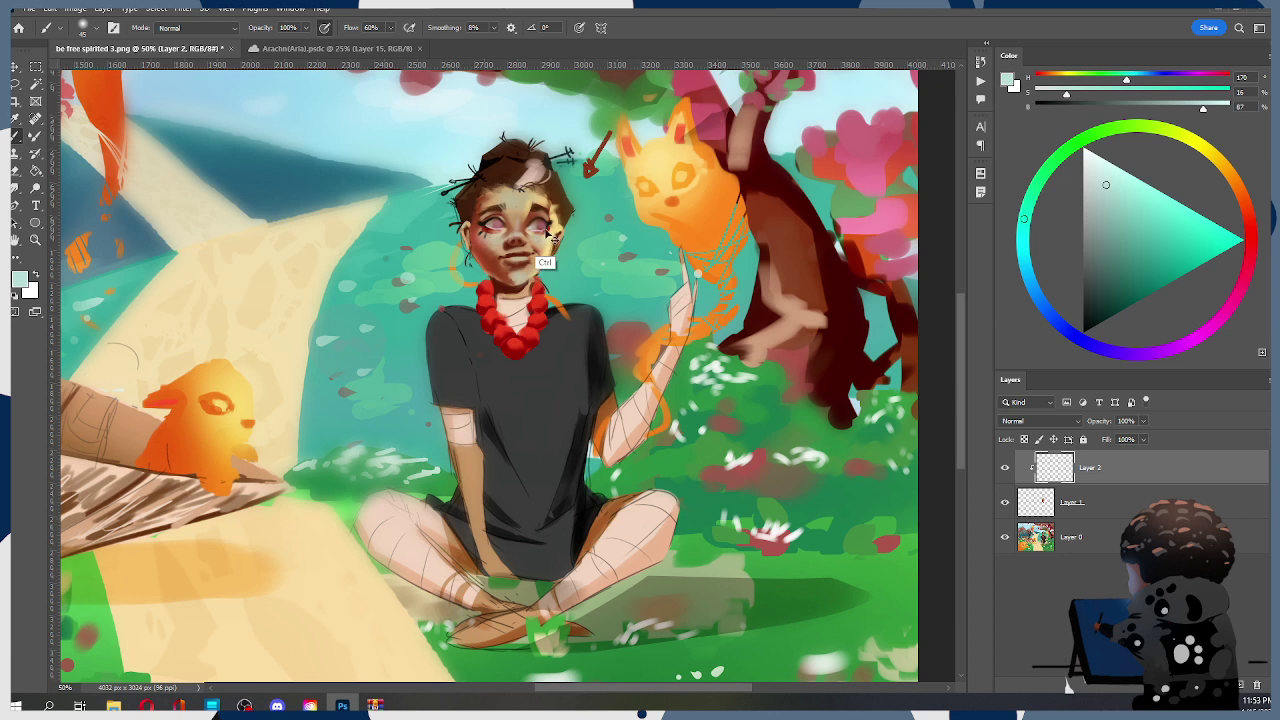
# Try airbrushing red sampled from the necklace as reflected light under the chin, and undo the strokes
pyautogui.press('alt')
pyautogui.keyDown('alt'); pyautogui.click(544, 296); pyautogui.keyUp('alt')
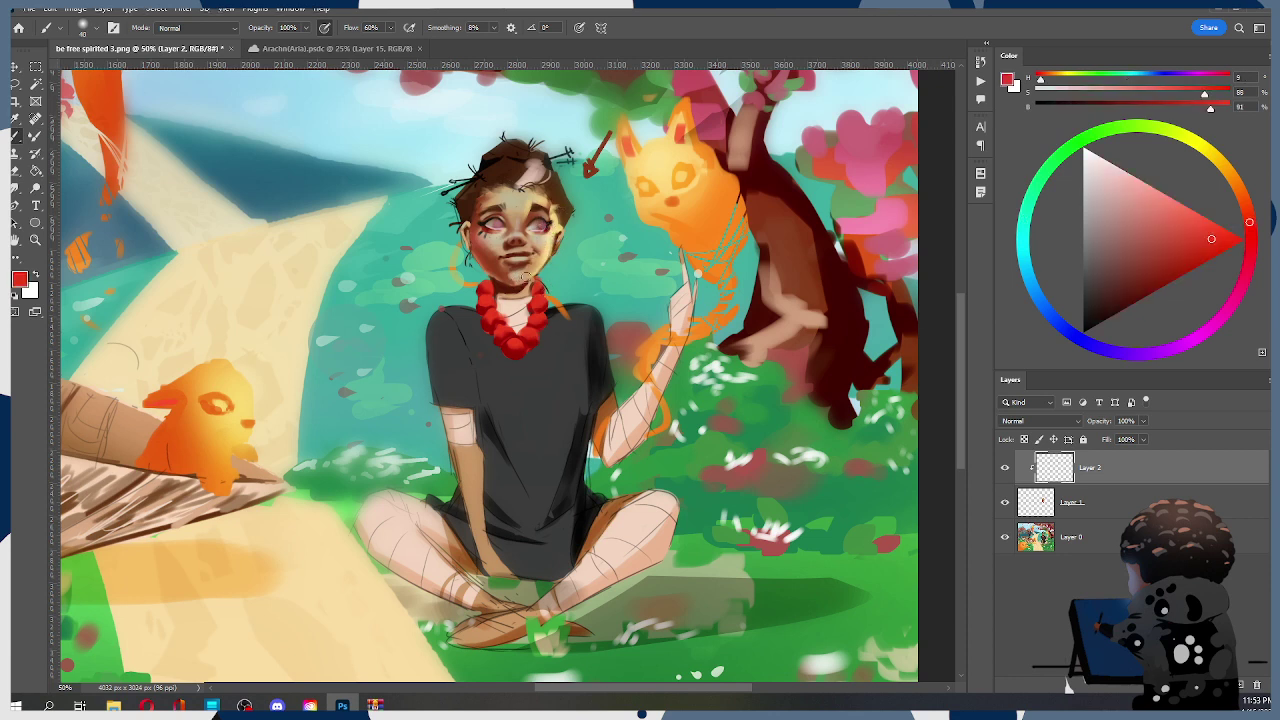
pyautogui.press('ctrl')
pyautogui.hotkey('ctrl', 'z')
pyautogui.press('[')
pyautogui.moveTo(519, 282); pyautogui.dragTo(540, 266)
pyautogui.hotkey('ctrl', 'z')
# Lasso the tip of the nose on Layer 1 and scale it down proportionally to 78.64%
pyautogui.press('ctrl')
pyautogui.press('z')
pyautogui.click(522, 242)
pyautogui.click(522, 242)
pyautogui.click(522, 242)
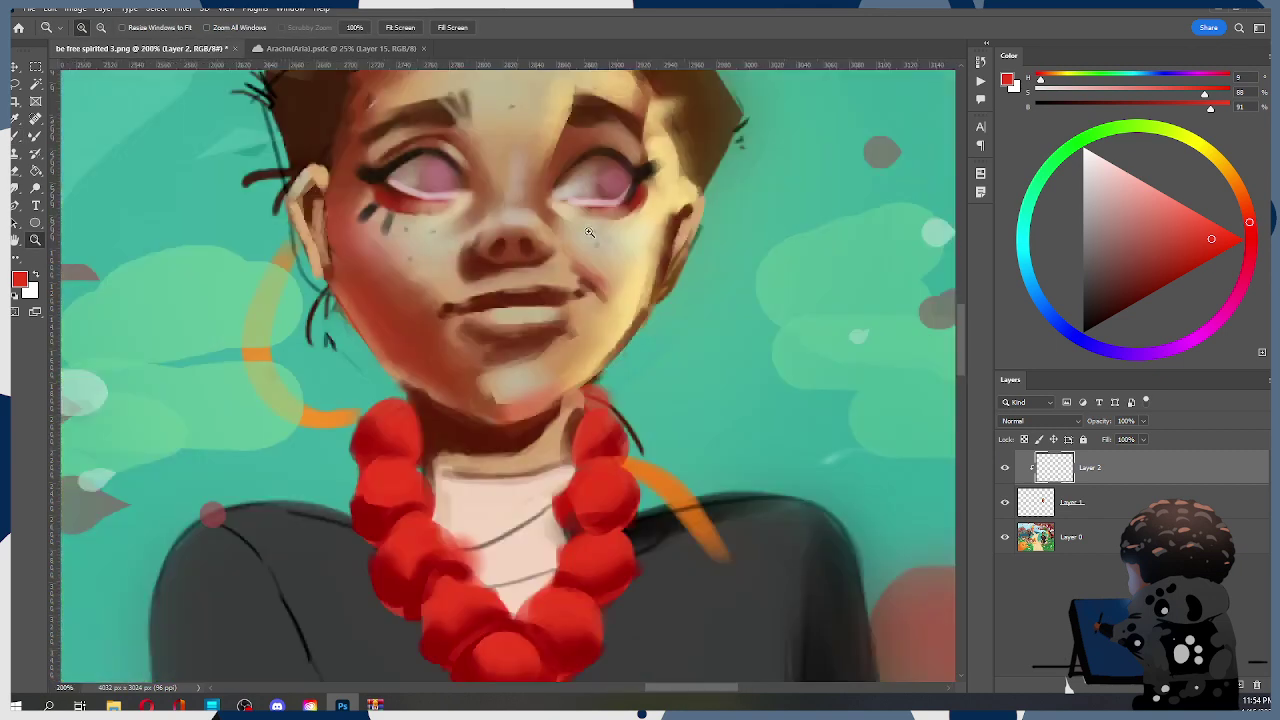
pyautogui.keyDown('alt'); pyautogui.click(524, 248); pyautogui.keyUp('alt')
pyautogui.press('l')
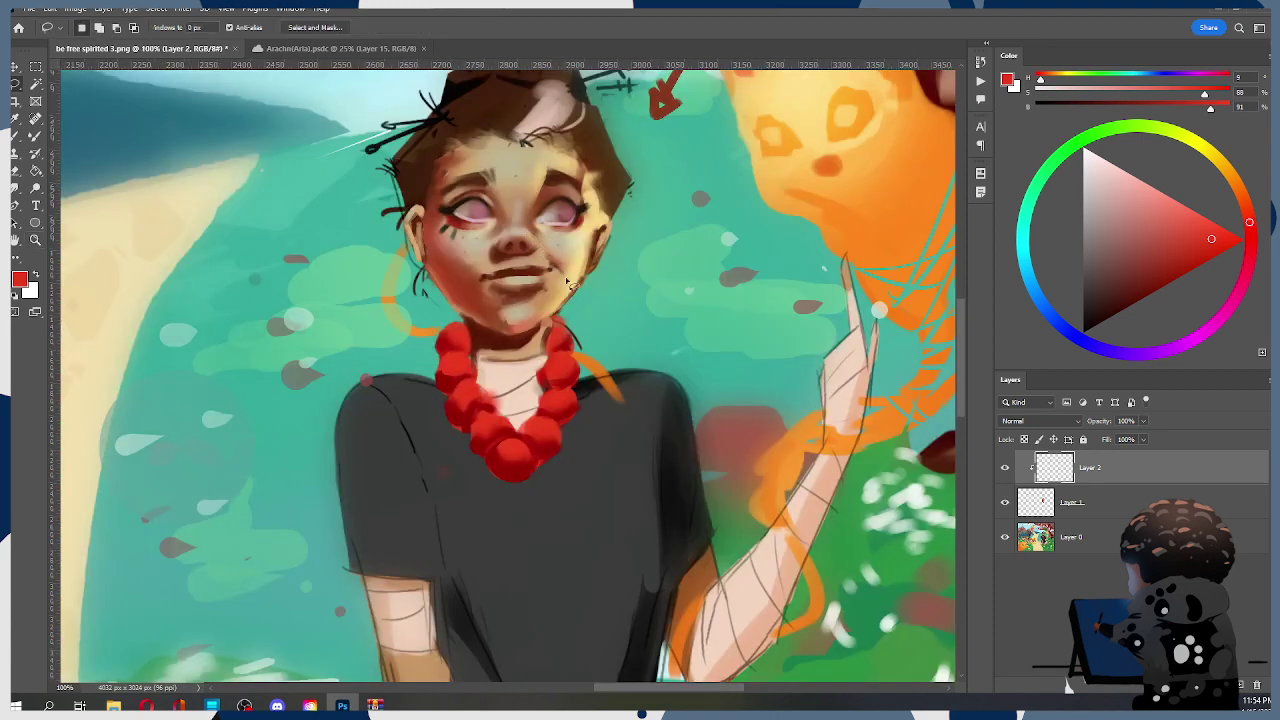
pyautogui.click(1103, 505)
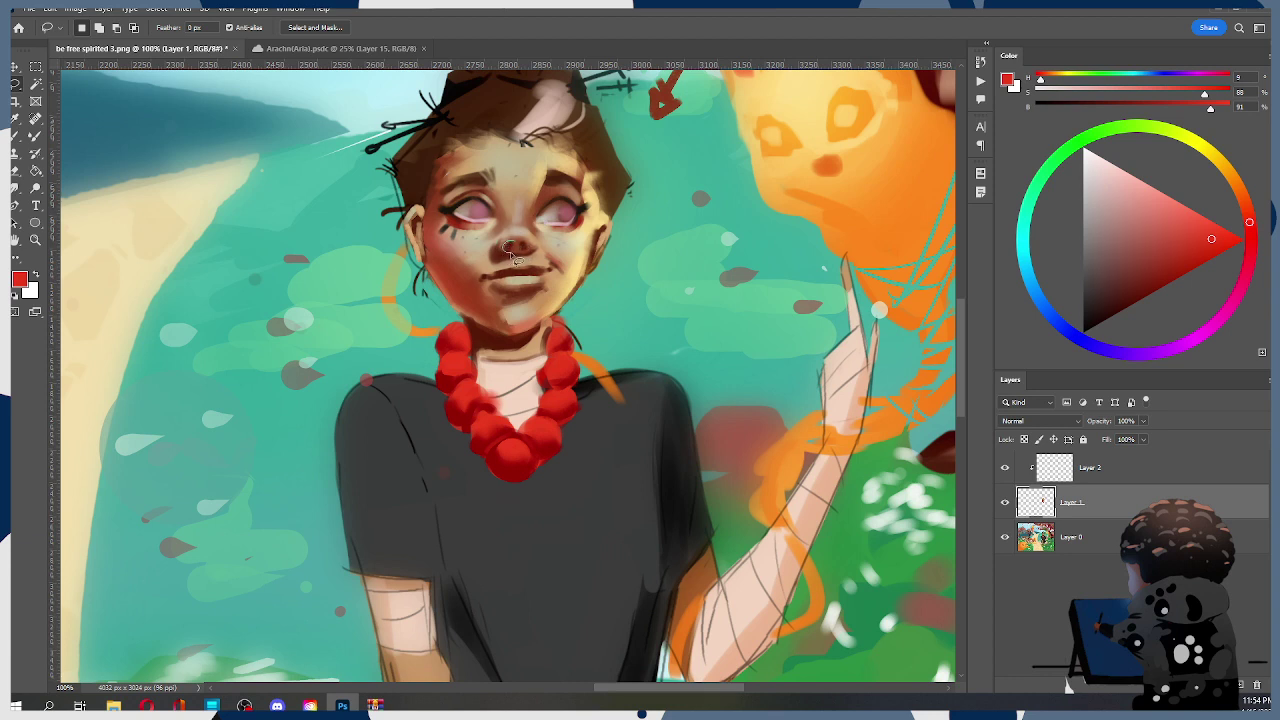
pyautogui.moveTo(527, 249)
pyautogui.mouseDown()
pyautogui.moveTo(512, 245)
pyautogui.moveTo(540, 248)
pyautogui.moveTo(528, 241)
pyautogui.mouseUp()
pyautogui.hotkey('ctrl', 't')
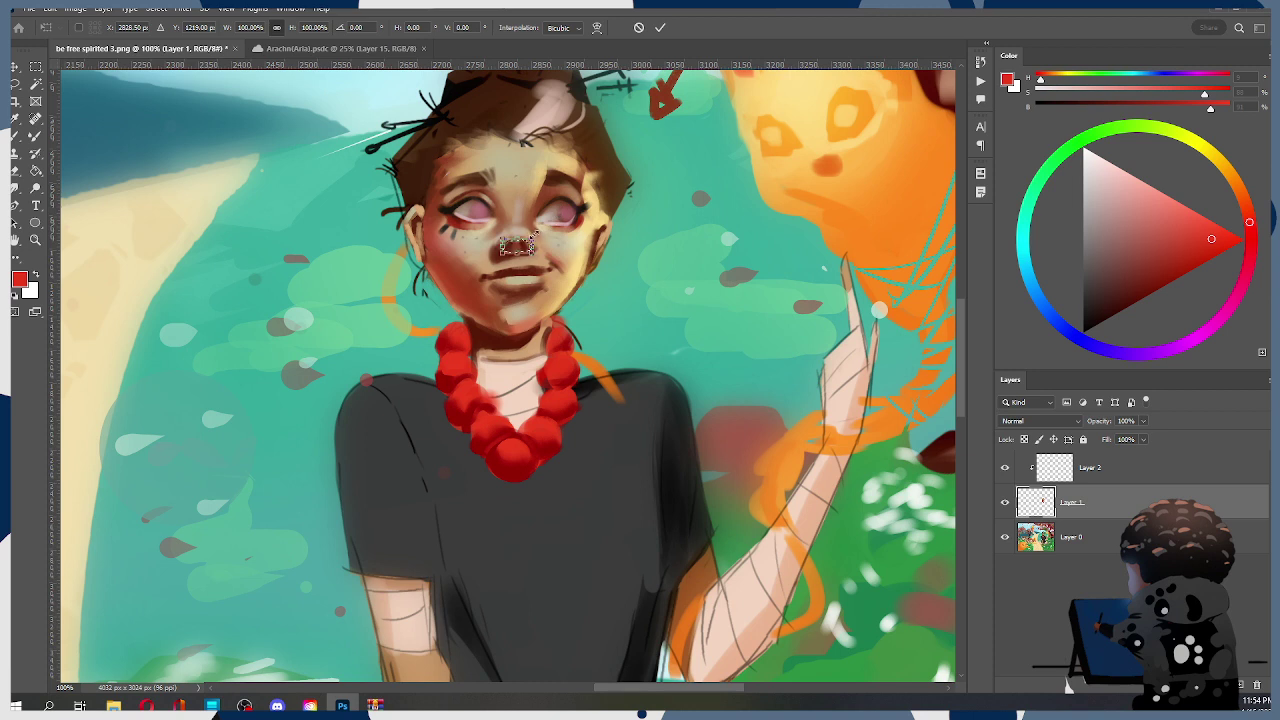
pyautogui.moveTo(530, 240); pyautogui.dragTo(519, 247)
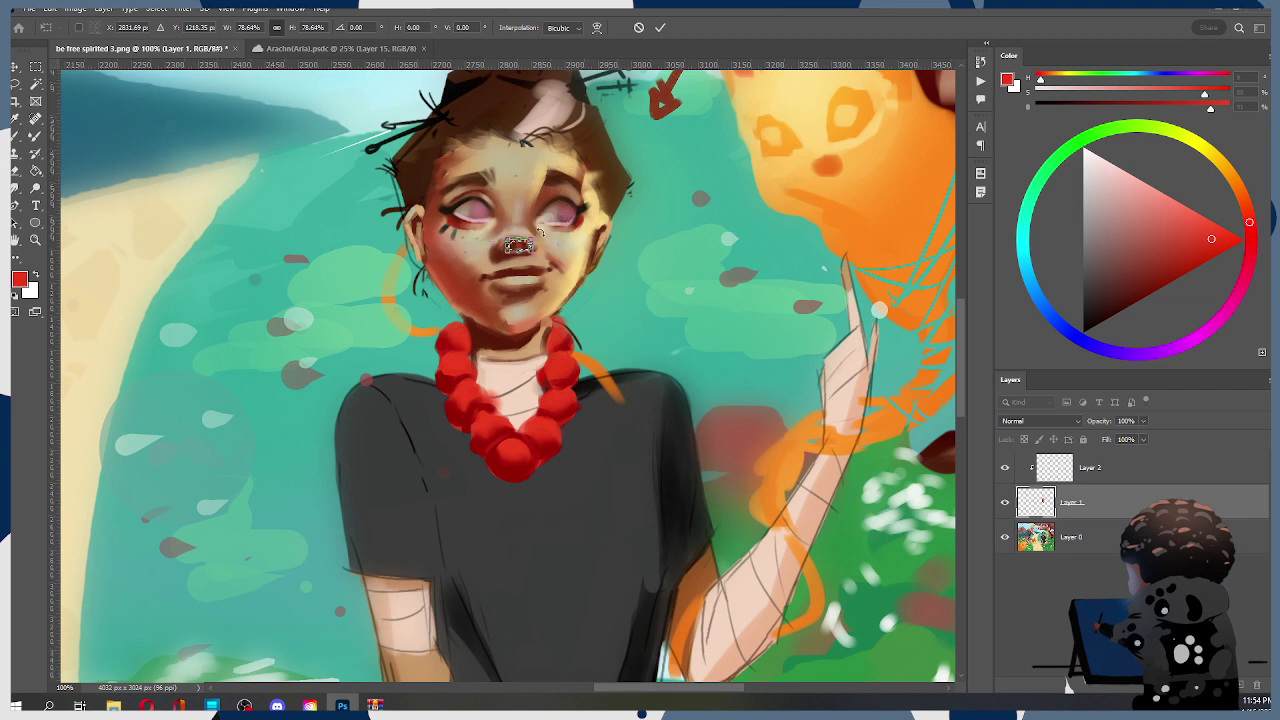
pyautogui.press('Return')
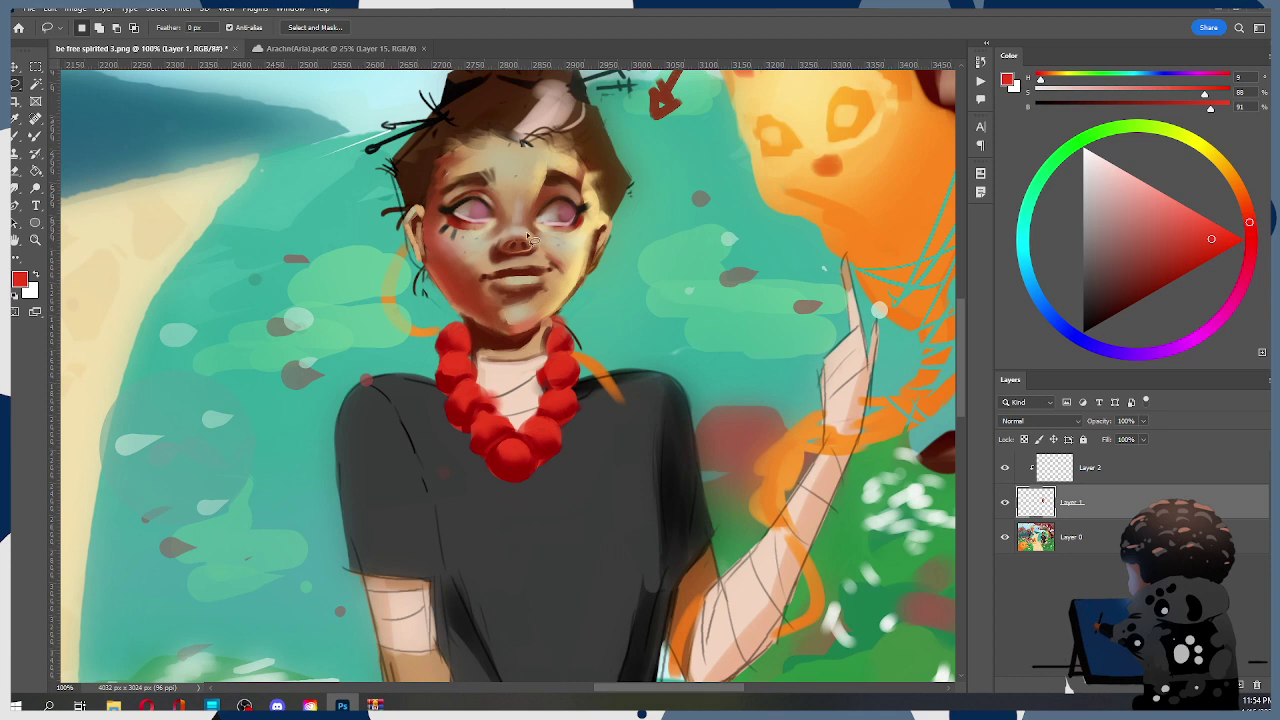
# Repaint the resized nose's edges and shading with a small [666K]No.19 brush, using skin tones sampled from the nose and mouth
pyautogui.press('b')
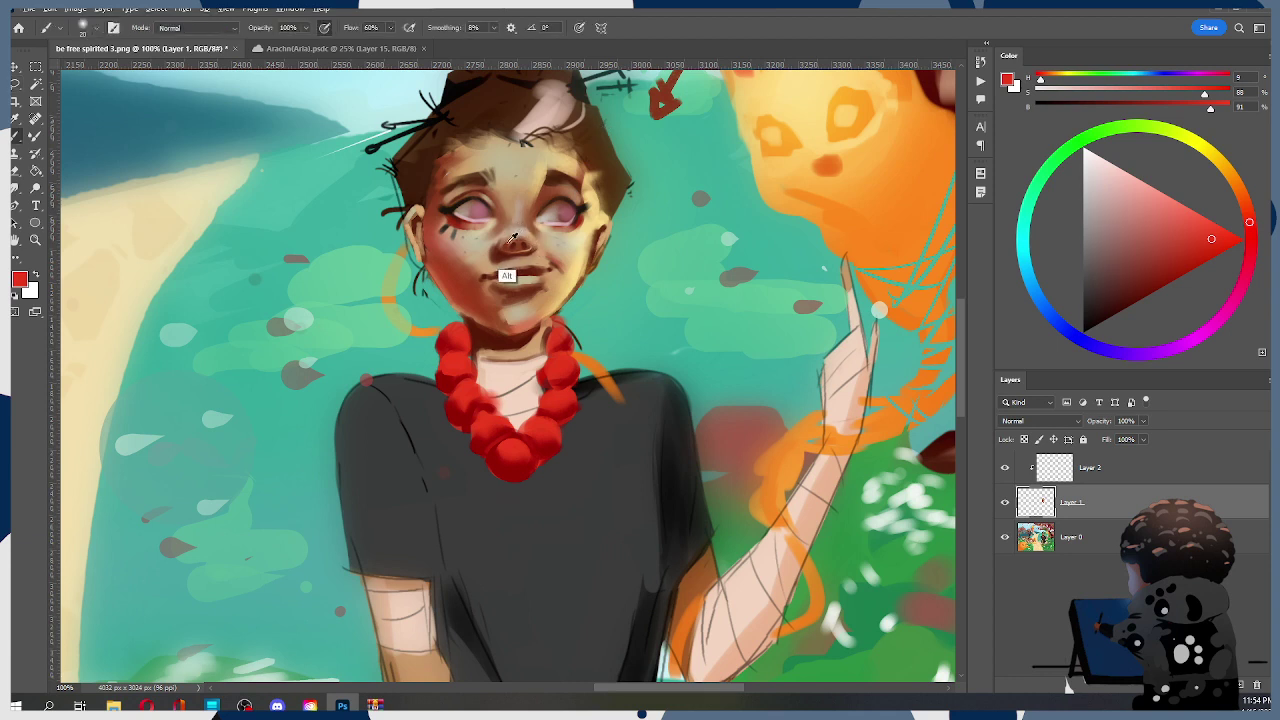
pyautogui.keyDown('alt'); pyautogui.click(513, 237); pyautogui.keyUp('alt')
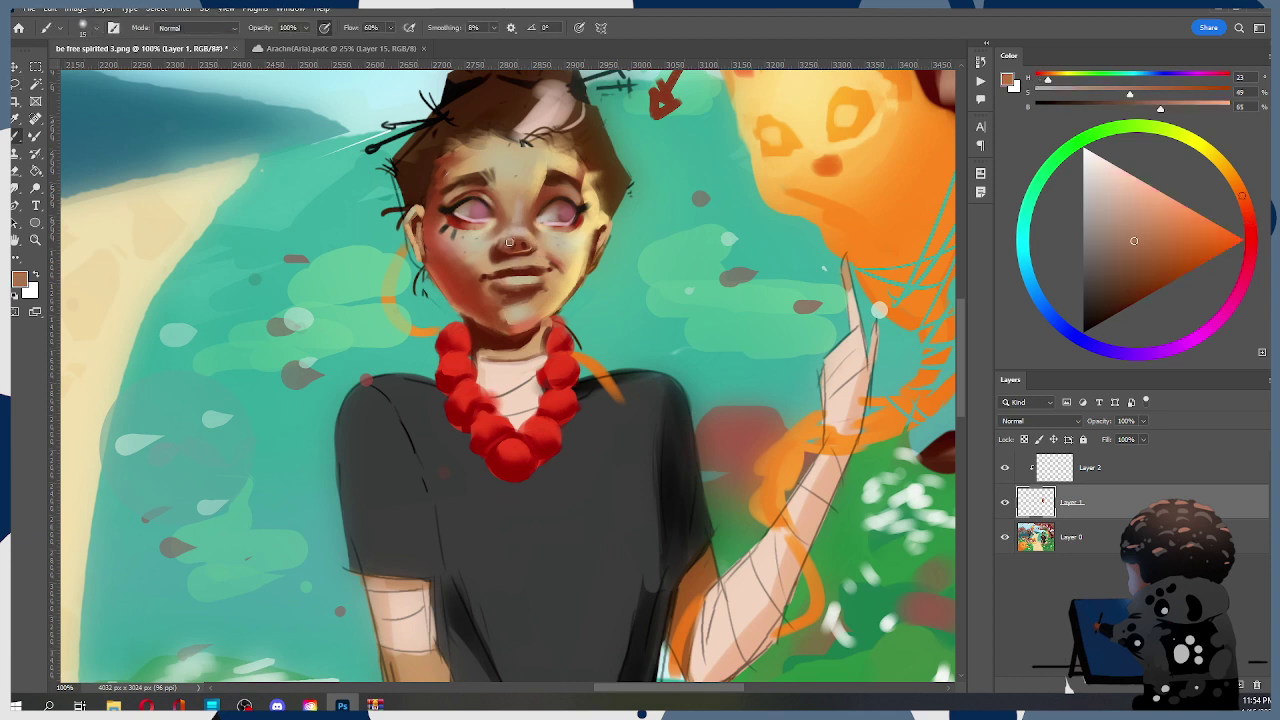
pyautogui.rightClick(510, 255)
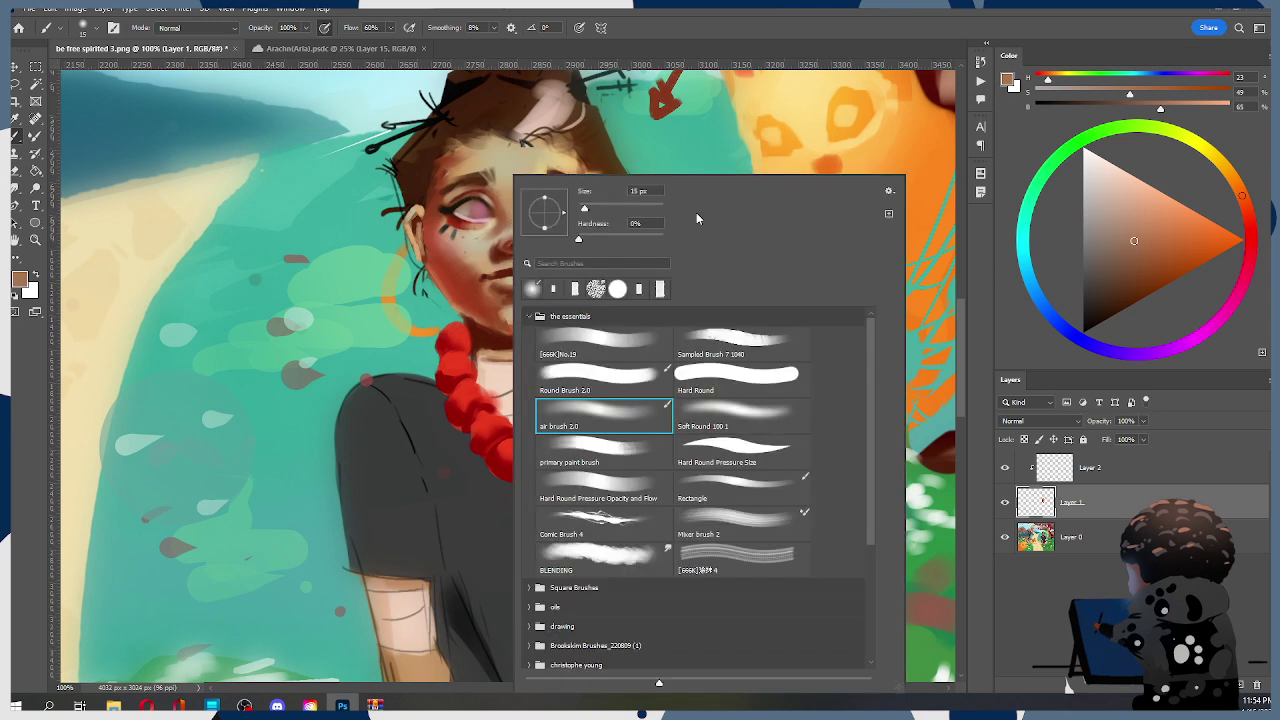
pyautogui.click(640, 348)
pyautogui.press('Return')
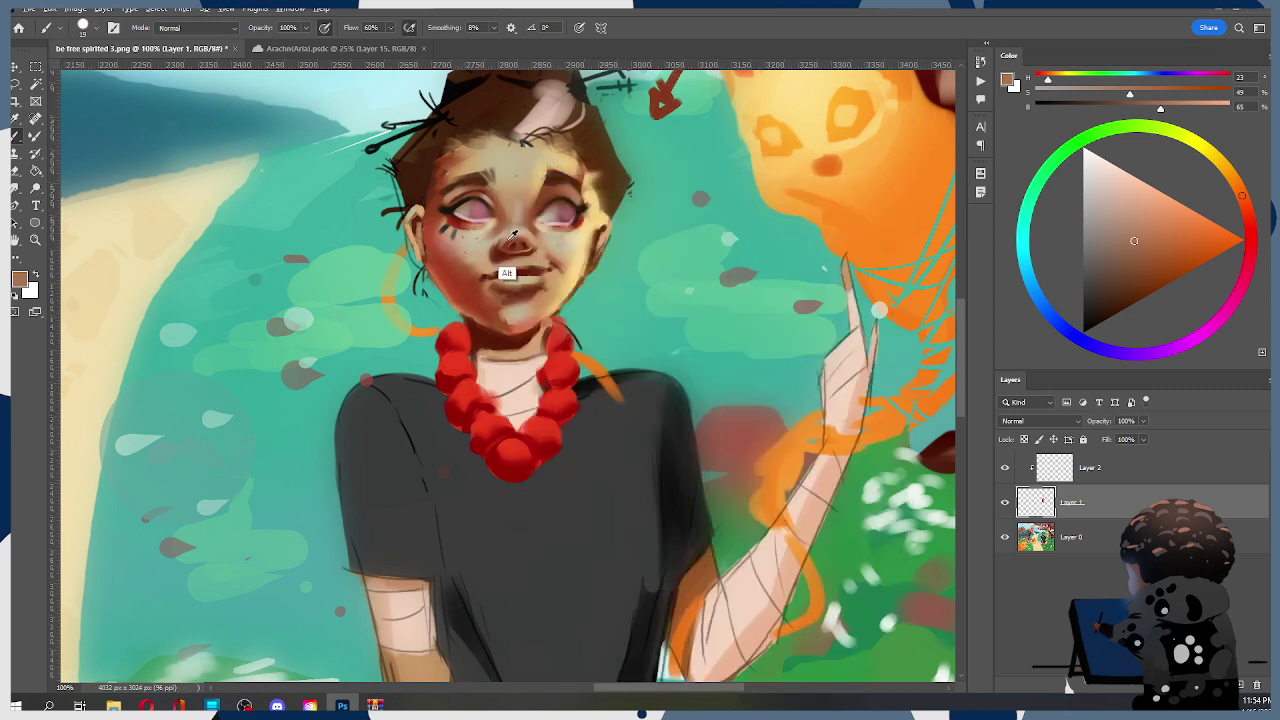
pyautogui.press('[')
pyautogui.press('[')
pyautogui.keyDown('alt'); pyautogui.click(513, 240); pyautogui.keyUp('alt')
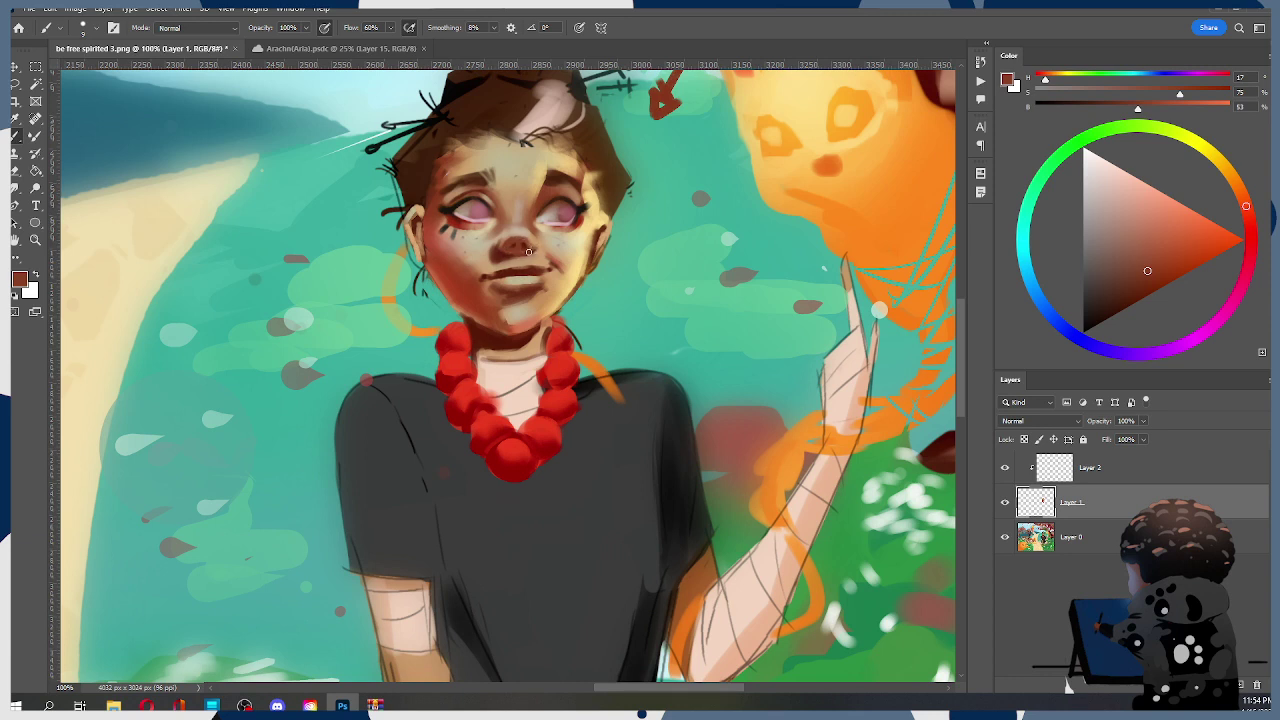
pyautogui.keyDown('alt'); pyautogui.click(504, 238); pyautogui.keyUp('alt')
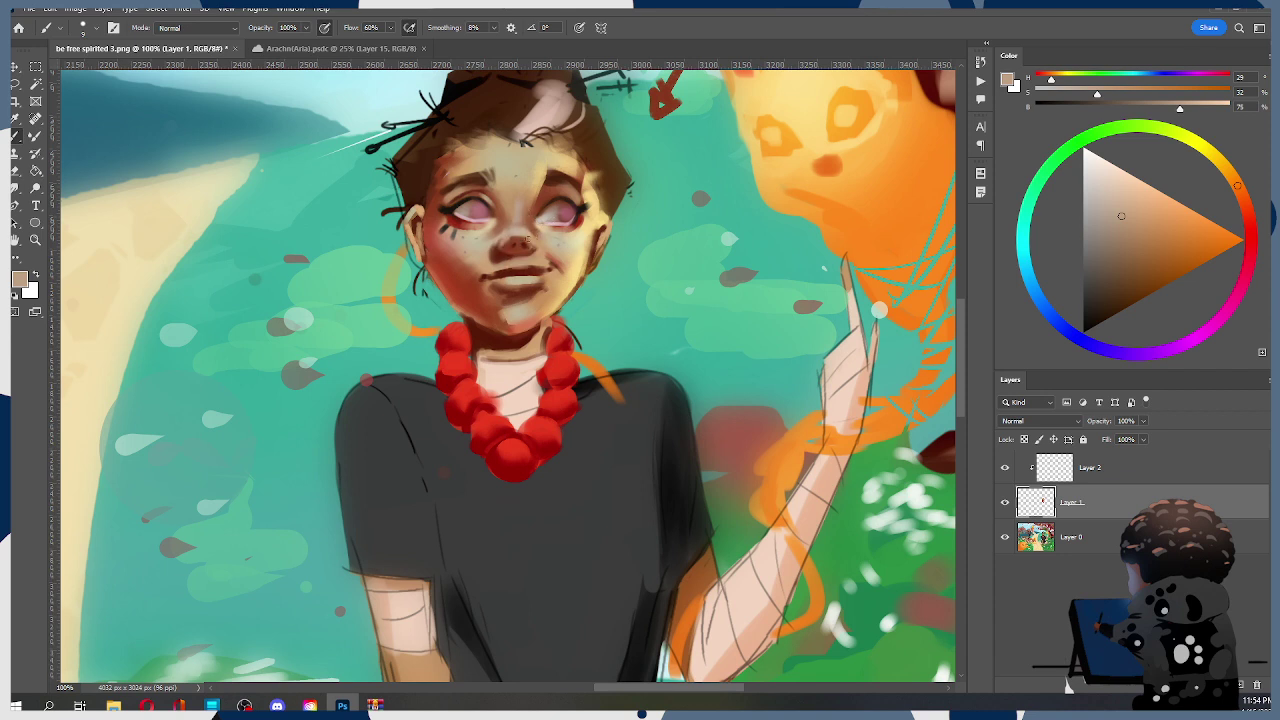
pyautogui.keyDown('alt'); pyautogui.click(526, 241); pyautogui.keyUp('alt')
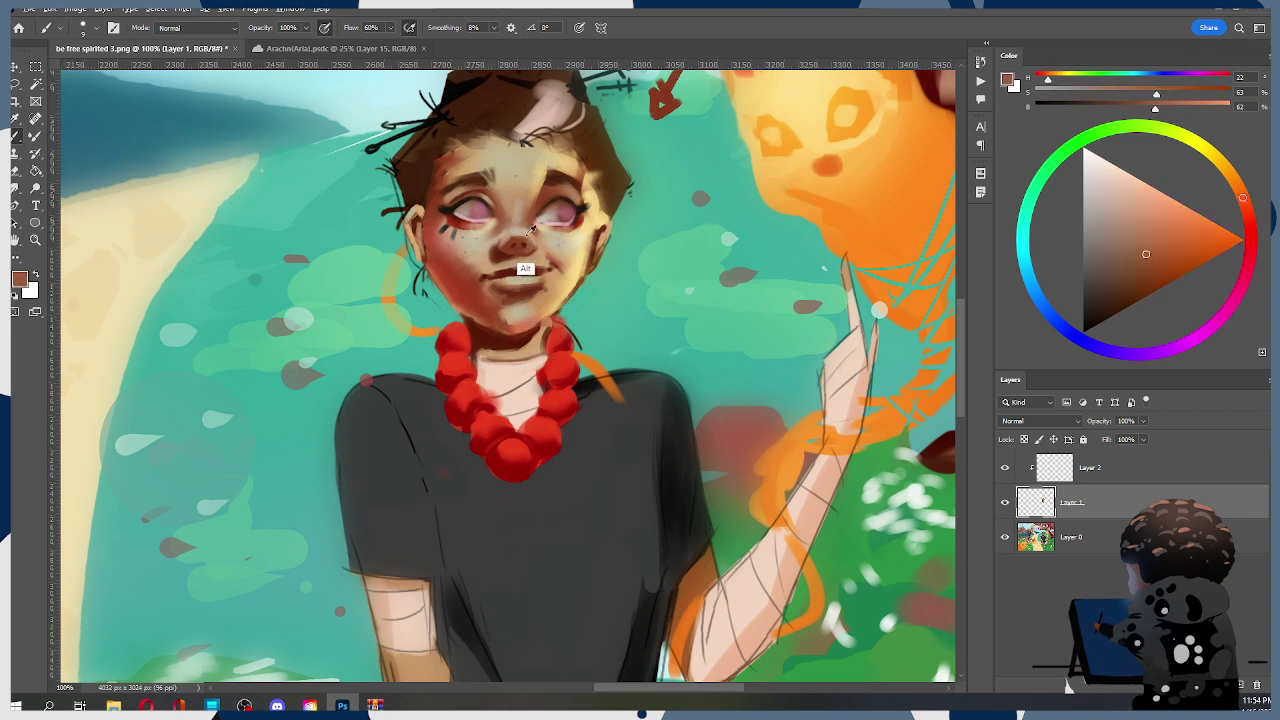
pyautogui.keyDown('alt'); pyautogui.click(524, 275); pyautogui.keyUp('alt')
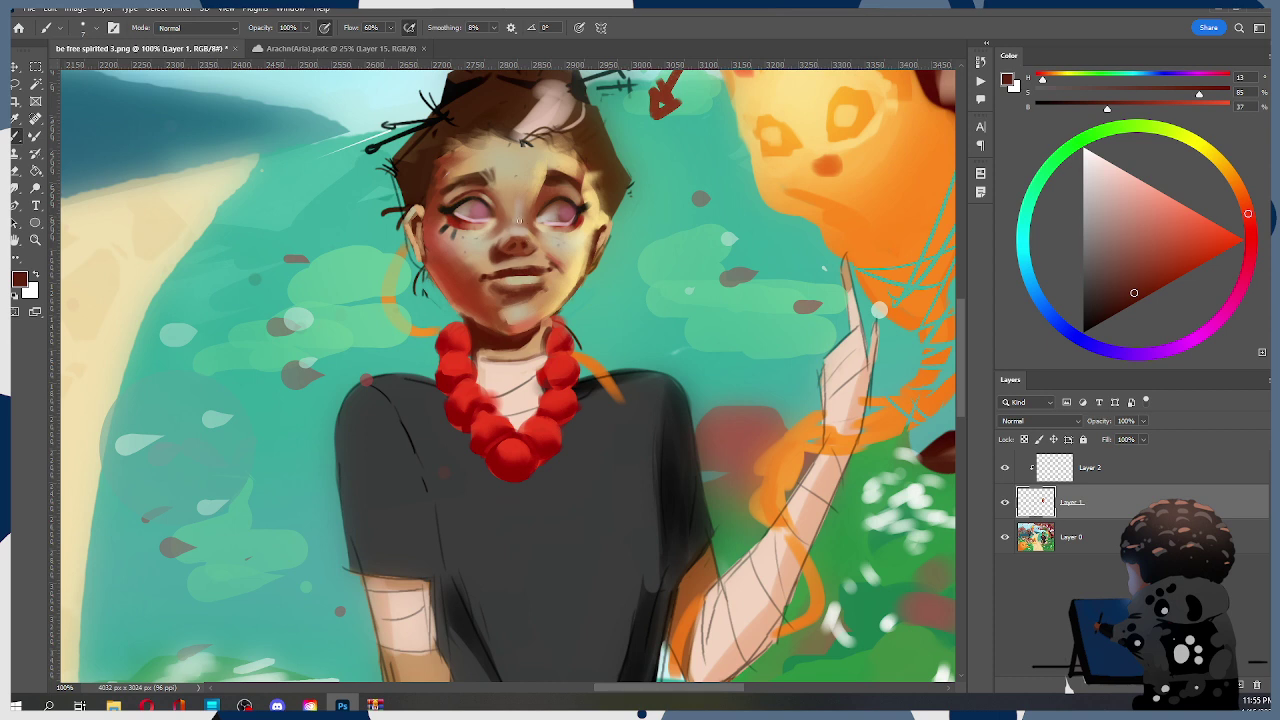
# Blend the shading around the woman's nose on Layer 1 using the Smudge tool with a larger tip
pyautogui.press('r')
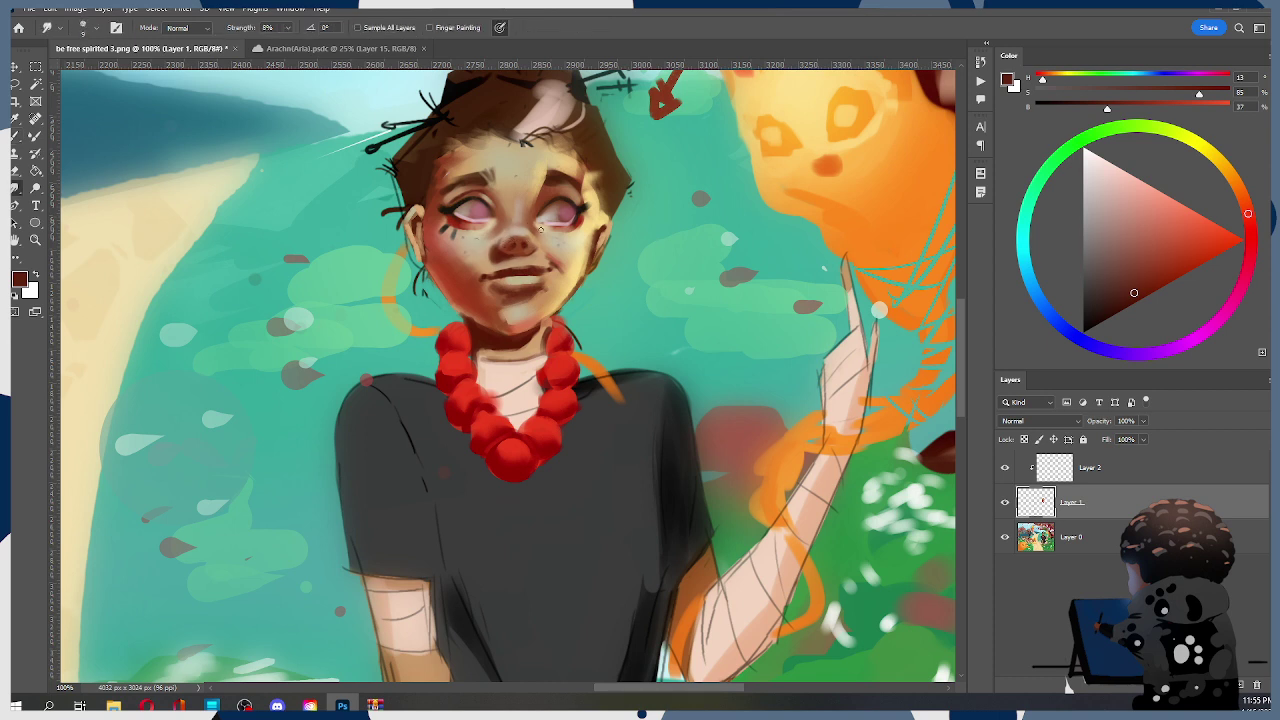
pyautogui.press(']')
pyautogui.press('z')
pyautogui.keyDown('alt'); pyautogui.click(520, 245); pyautogui.keyUp('alt')
pyautogui.keyDown('alt'); pyautogui.click(520, 239); pyautogui.keyUp('alt')
pyautogui.keyDown('alt'); pyautogui.click(520, 236); pyautogui.keyUp('alt')
pyautogui.click(517, 215)
pyautogui.click(517, 215)
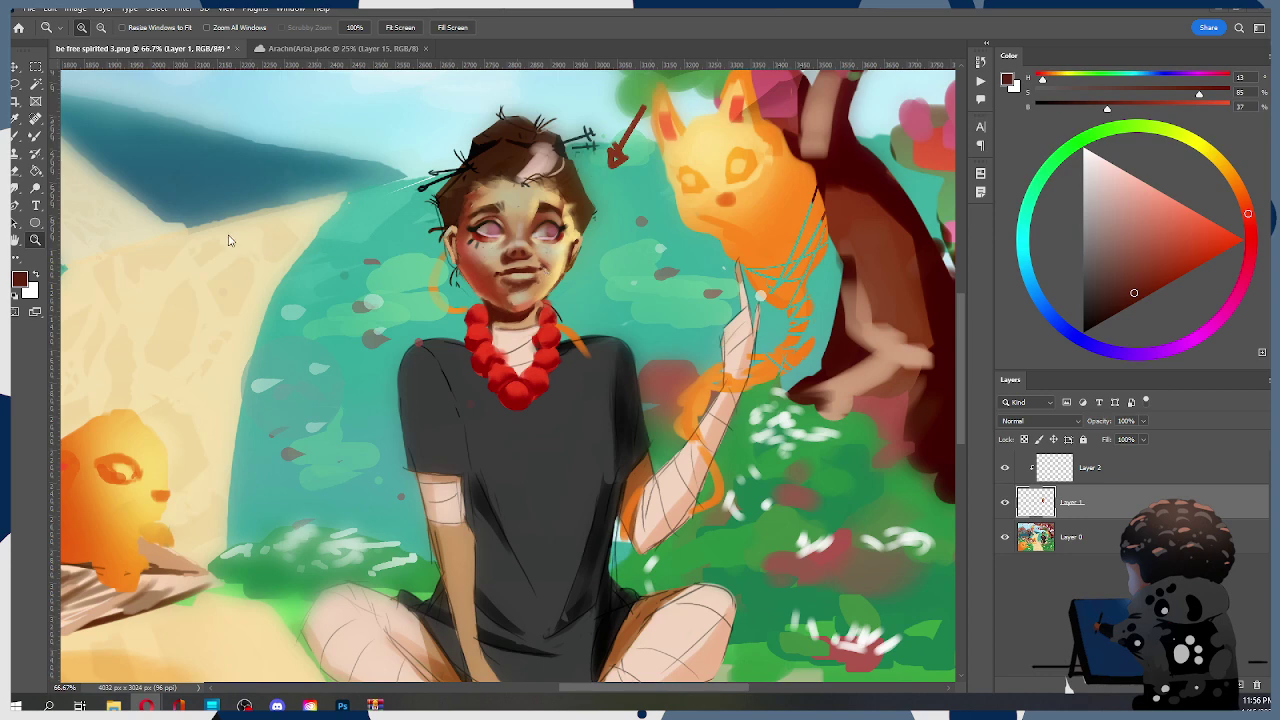
pyautogui.click(508, 241)
pyautogui.click(540, 247)
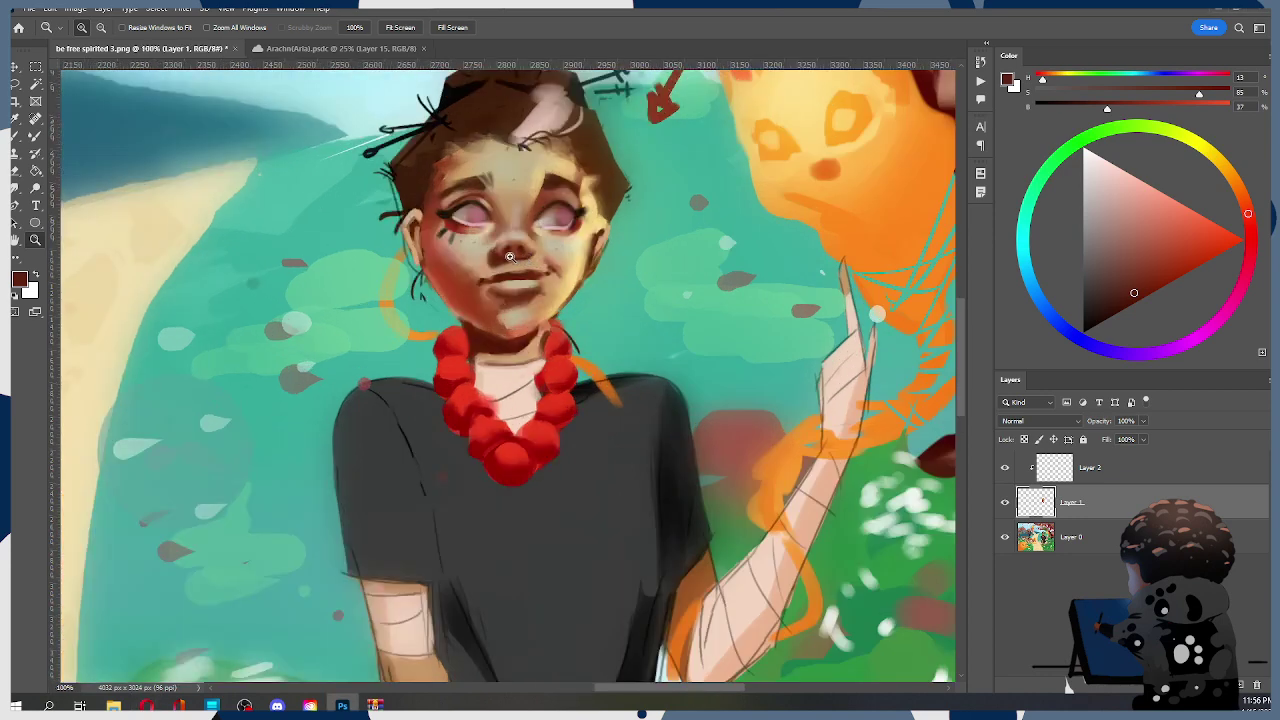
# Sample a light brown skin tone from below the mouth and paint it around the base of the nose
pyautogui.press('b')
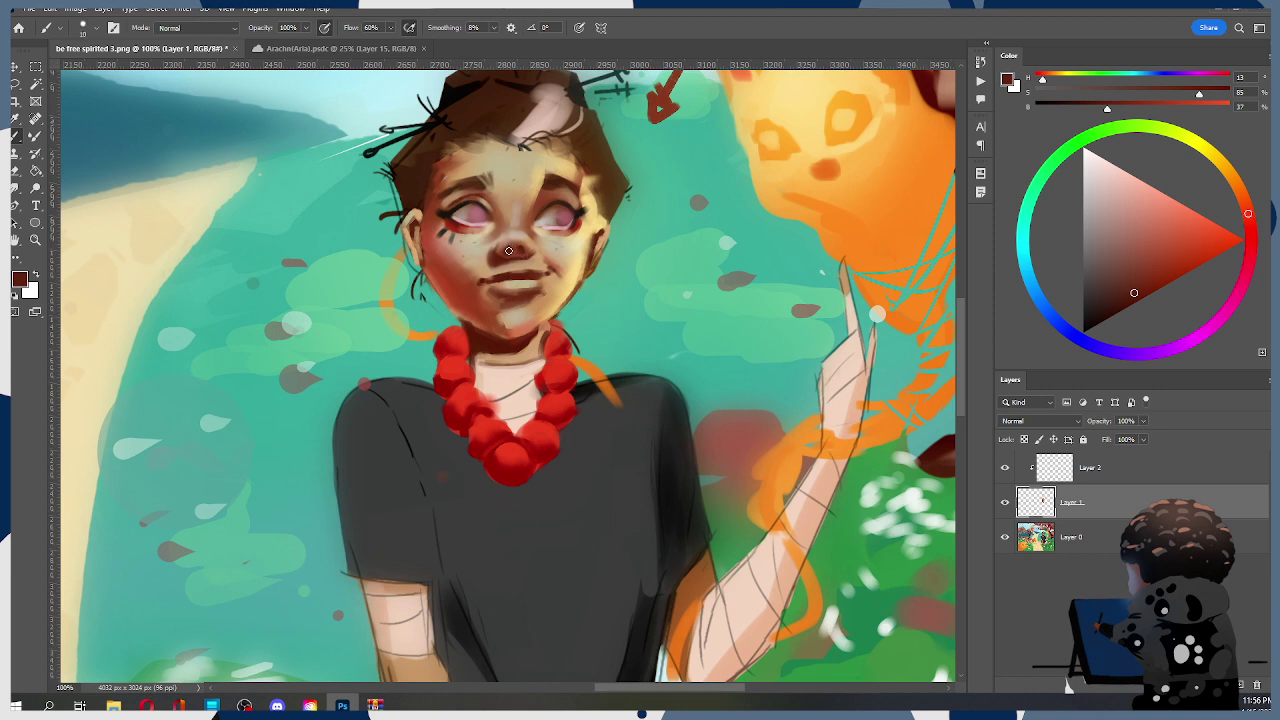
pyautogui.press(']')
pyautogui.keyDown('alt'); pyautogui.click(511, 298); pyautogui.keyUp('alt')
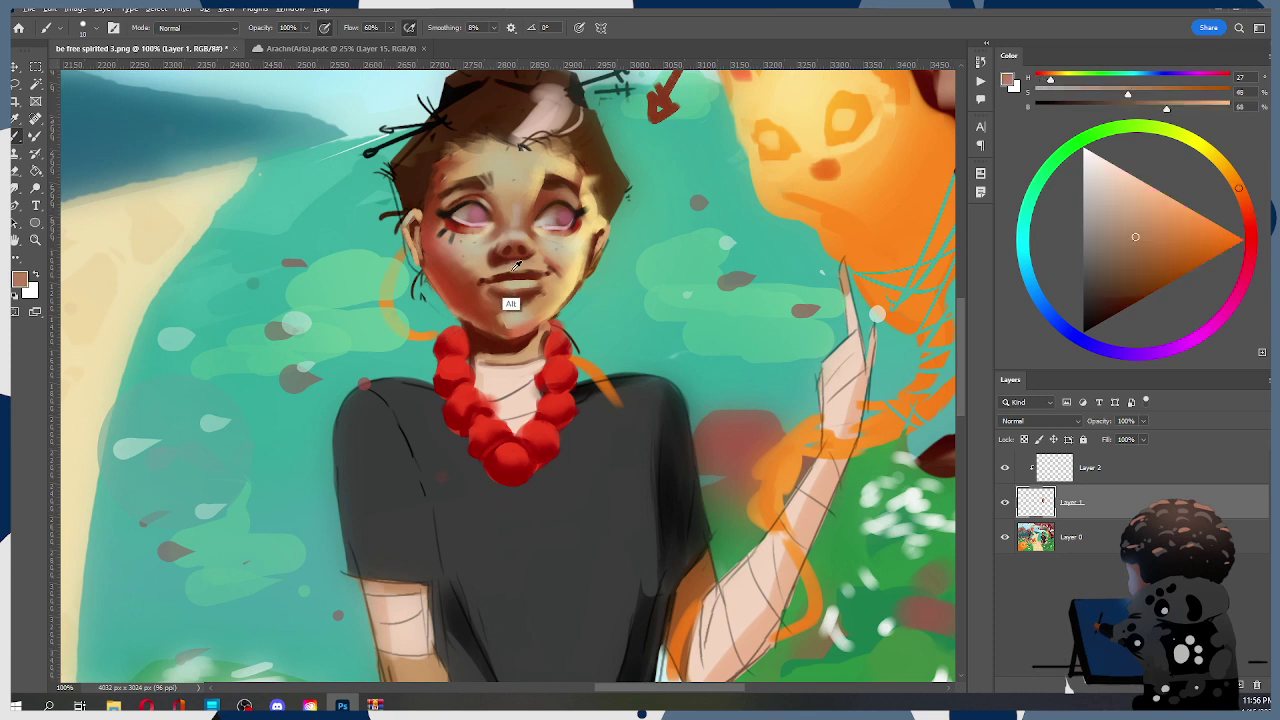
pyautogui.hotkey('ctrl', 'z')
pyautogui.hotkey('ctrl', 'shift', 'z')
pyautogui.press('alt')
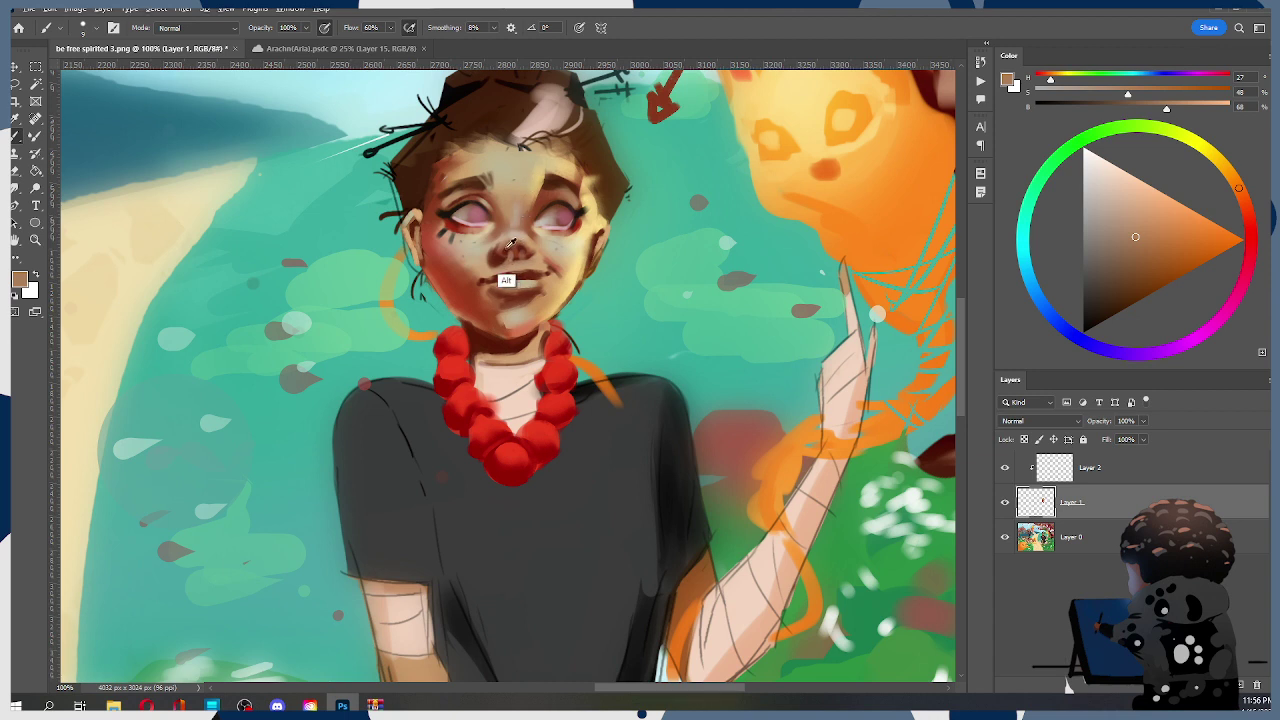
# Refine the nostrils and underside of the nose, alternating dark reddish-brown and tan tones sampled from the nose and mouth
pyautogui.keyDown('alt'); pyautogui.click(512, 241); pyautogui.keyUp('alt')
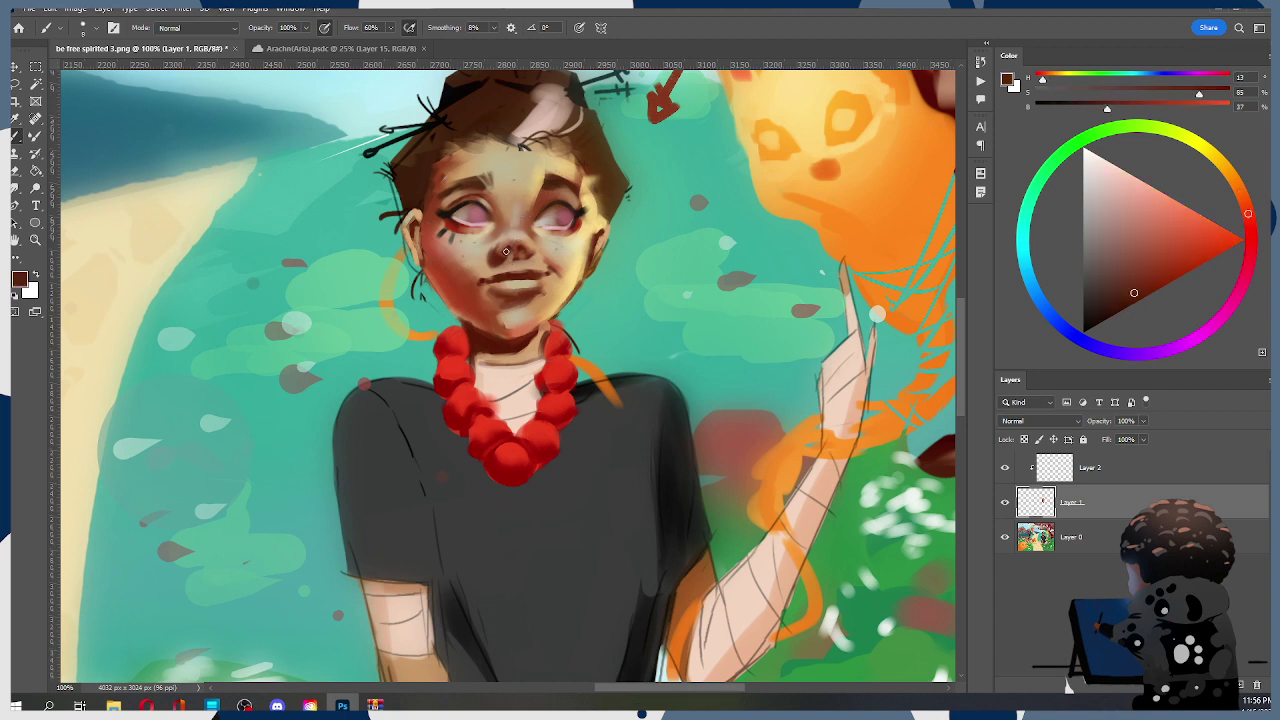
pyautogui.keyDown('alt'); pyautogui.click(510, 254); pyautogui.keyUp('alt')
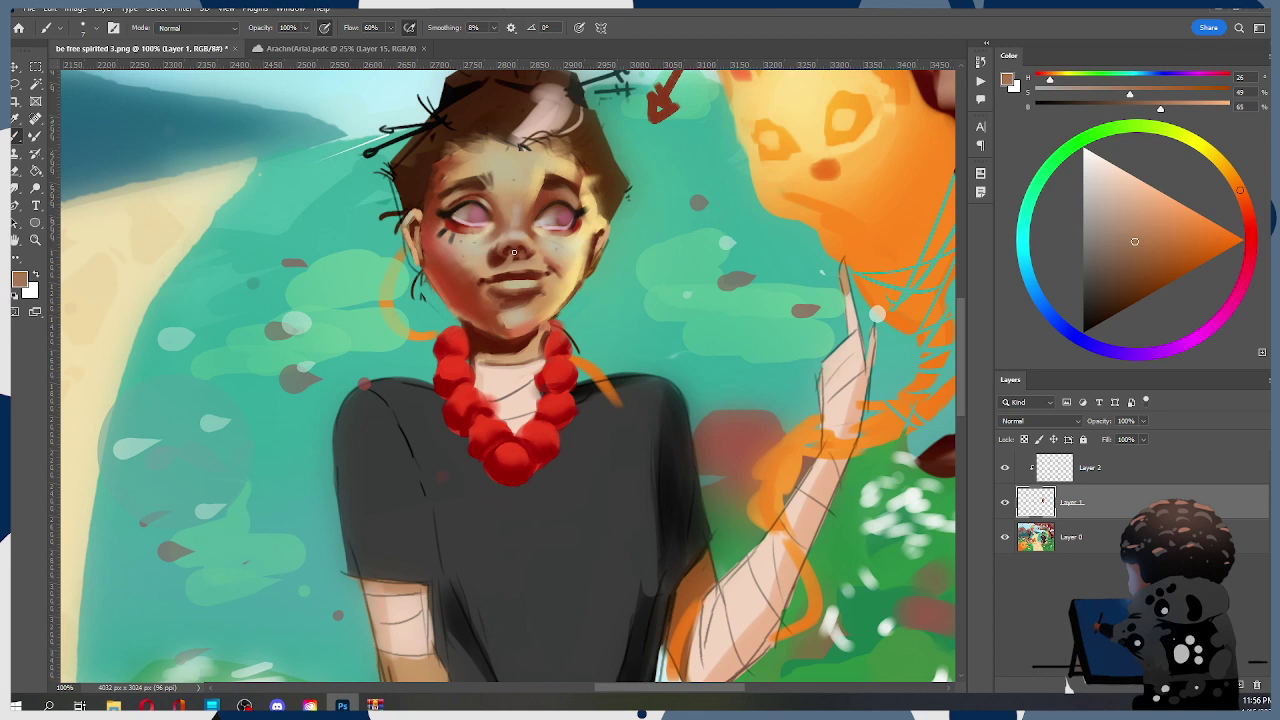
pyautogui.keyDown('alt'); pyautogui.click(515, 249); pyautogui.keyUp('alt')
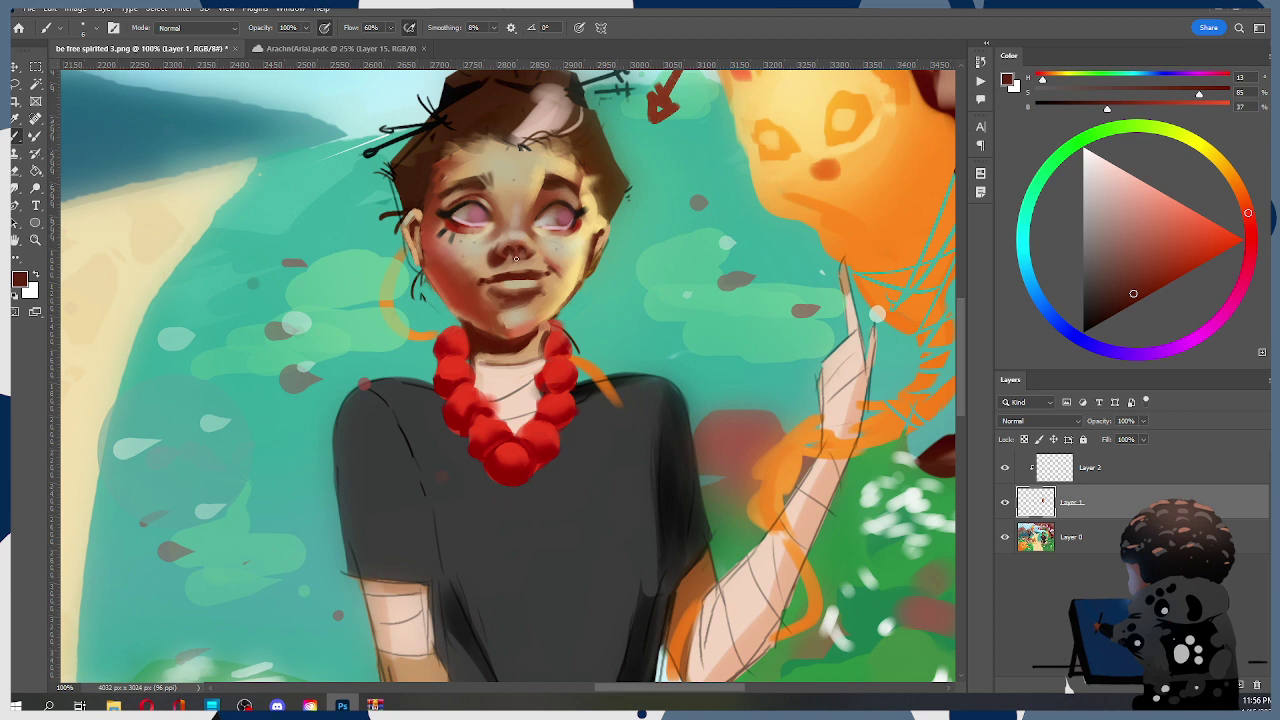
pyautogui.keyDown('alt'); pyautogui.click(519, 244); pyautogui.keyUp('alt')
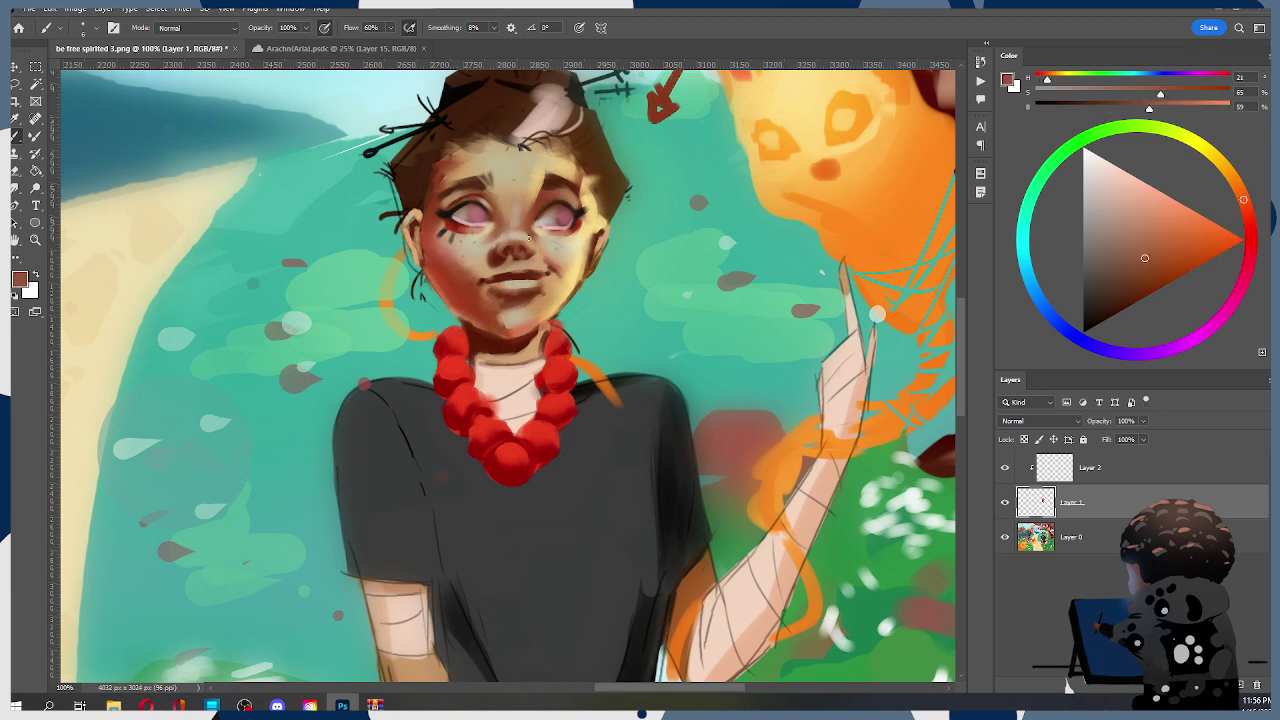
pyautogui.keyDown('alt'); pyautogui.click(507, 281); pyautogui.keyUp('alt')
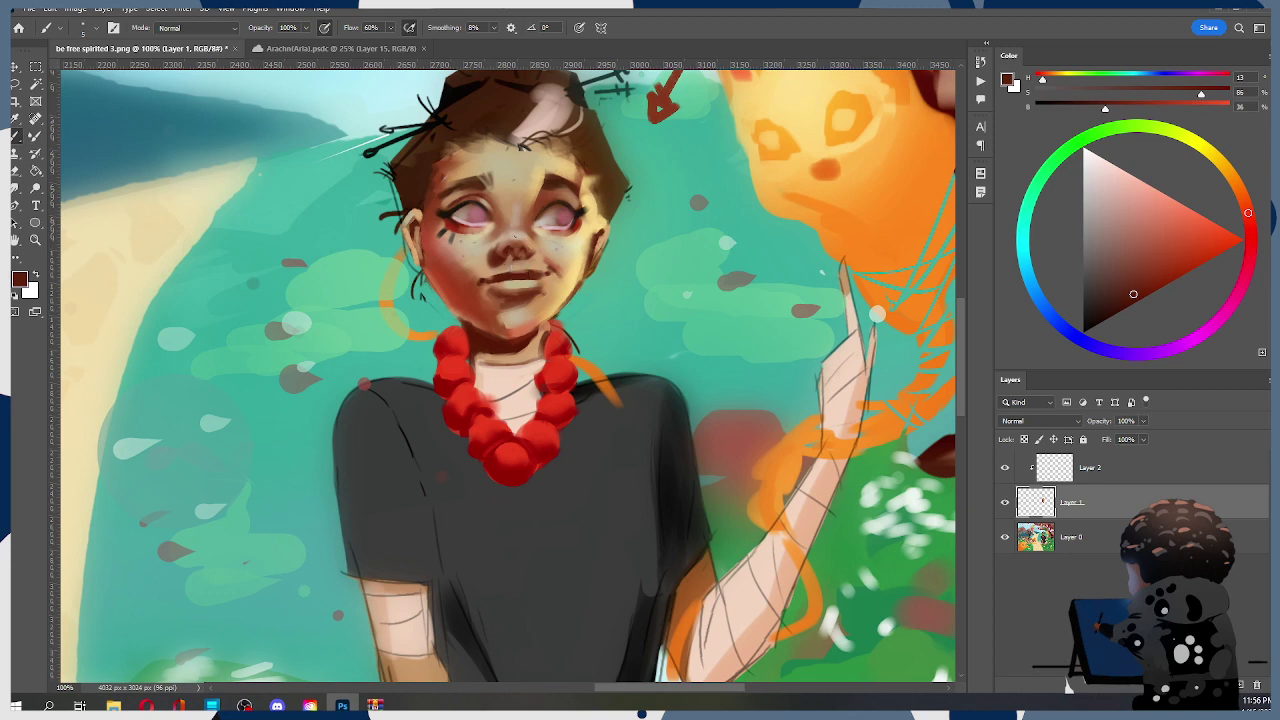
# Switch to a different brush preset and paint the nose shadow with a reddish brown sampled from the nose
pyautogui.rightClick(516, 243)
pyautogui.doubleClick(728, 336)
pyautogui.keyDown('alt'); pyautogui.click(510, 250); pyautogui.keyUp('alt')
pyautogui.keyDown('alt'); pyautogui.click(508, 253); pyautogui.keyUp('alt')
pyautogui.keyDown('alt'); pyautogui.click(519, 250); pyautogui.keyUp('alt')
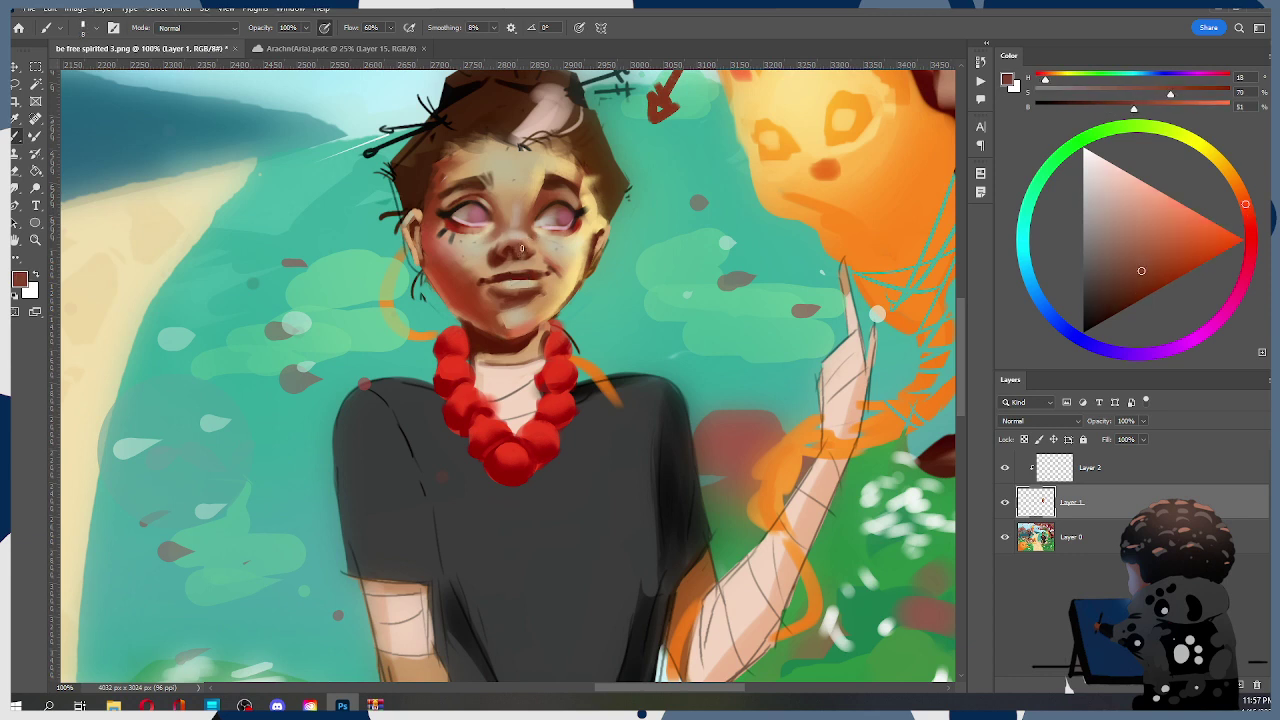
# Reshape the nostril on the sunlit side with sampled dark and mid reddish browns, sampling a warm tan from the nearby cheek
pyautogui.keyDown('alt'); pyautogui.click(518, 253); pyautogui.keyUp('alt')
pyautogui.press('alt')
pyautogui.press('alt')
pyautogui.keyDown('alt'); pyautogui.click(524, 252); pyautogui.keyUp('alt')
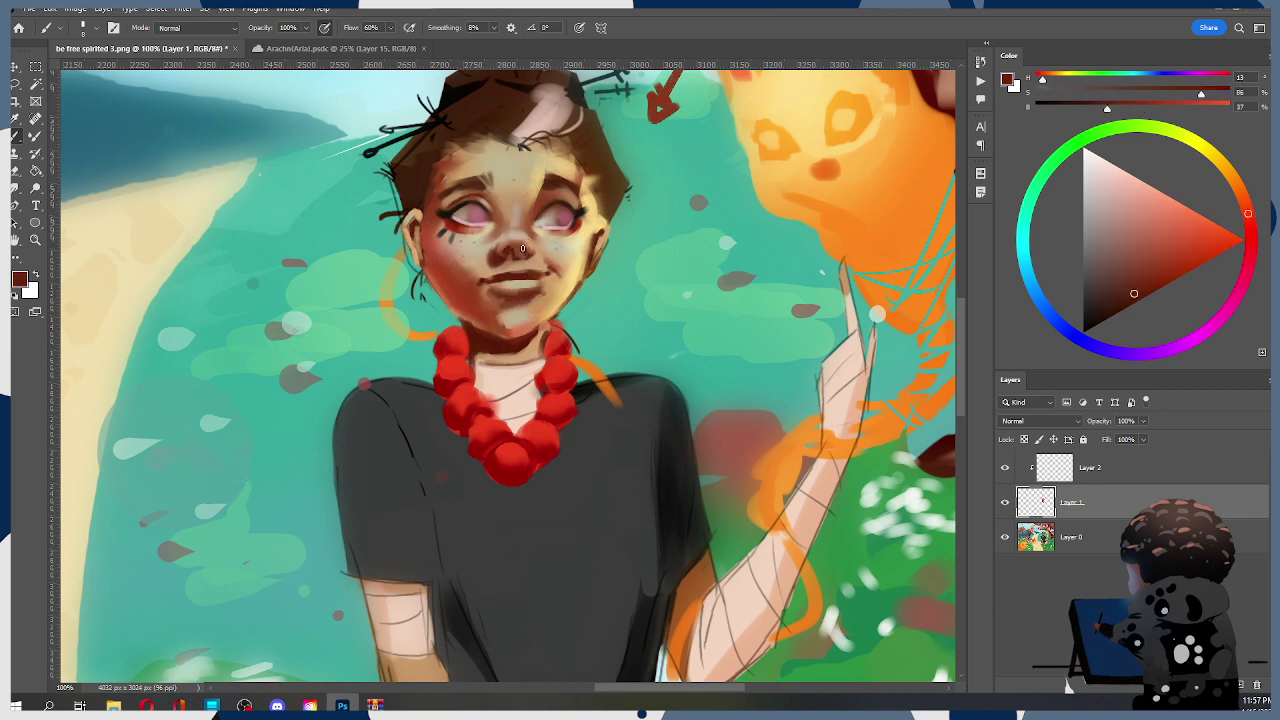
pyautogui.keyDown('alt'); pyautogui.click(520, 250); pyautogui.keyUp('alt')
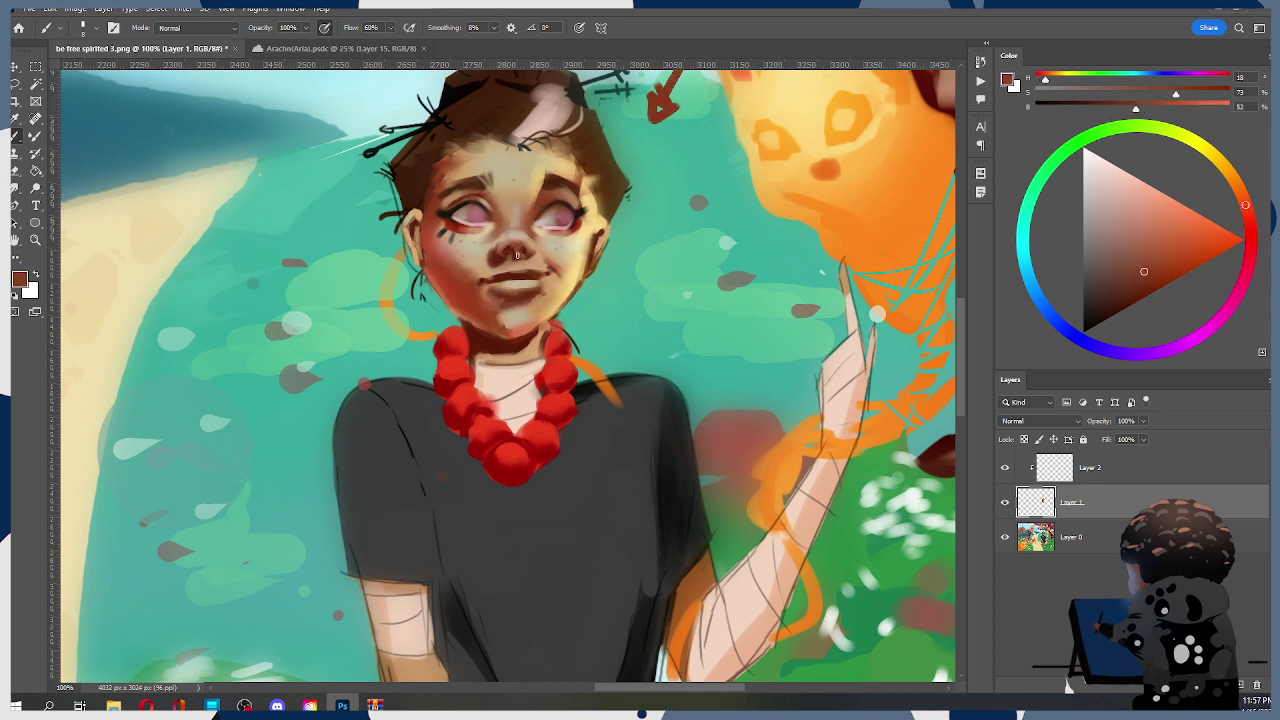
pyautogui.press('alt')
pyautogui.keyDown('alt'); pyautogui.click(535, 239); pyautogui.keyUp('alt')
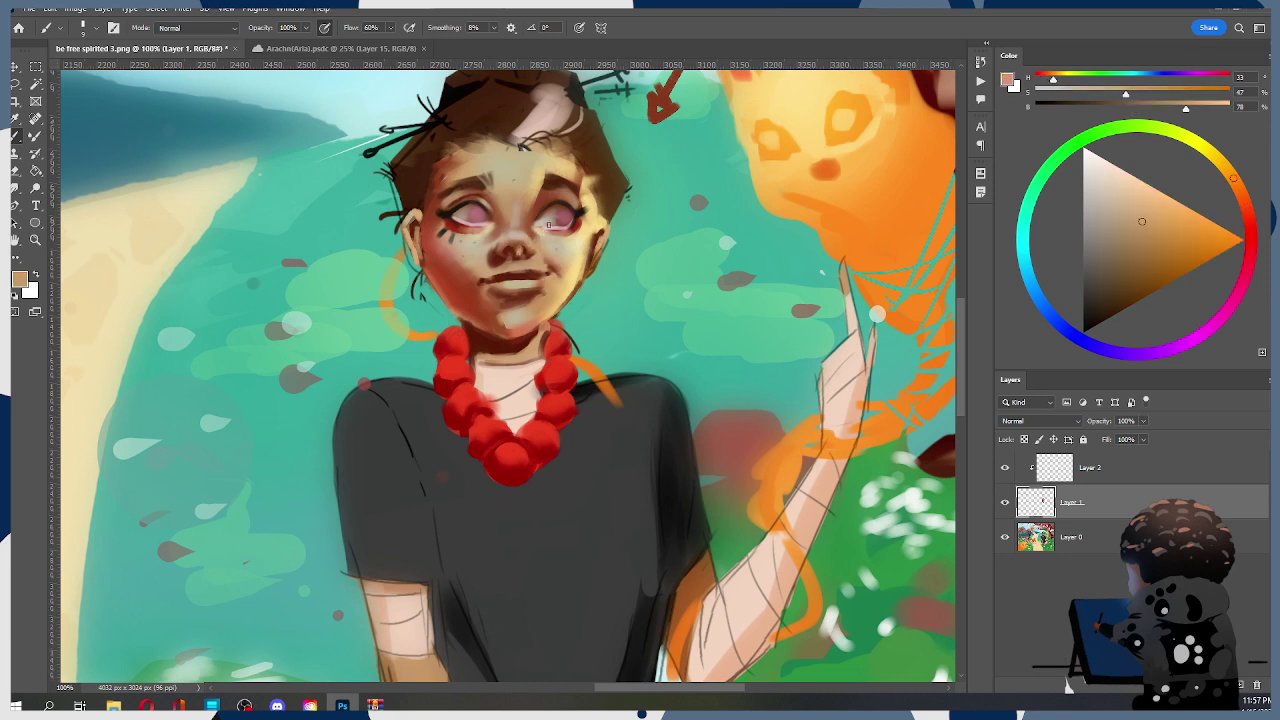
# Undo the stroke on the nose tip, enlarge the brush and repaint the nose with pale beige and reddish-brown tones sampled there
pyautogui.keyDown('alt'); pyautogui.click(521, 255); pyautogui.keyUp('alt')
pyautogui.moveTo(520, 246); pyautogui.dragTo(518, 252)
pyautogui.hotkey('ctrl', 'z')
pyautogui.press(']')
pyautogui.keyDown('alt'); pyautogui.click(520, 233); pyautogui.keyUp('alt')
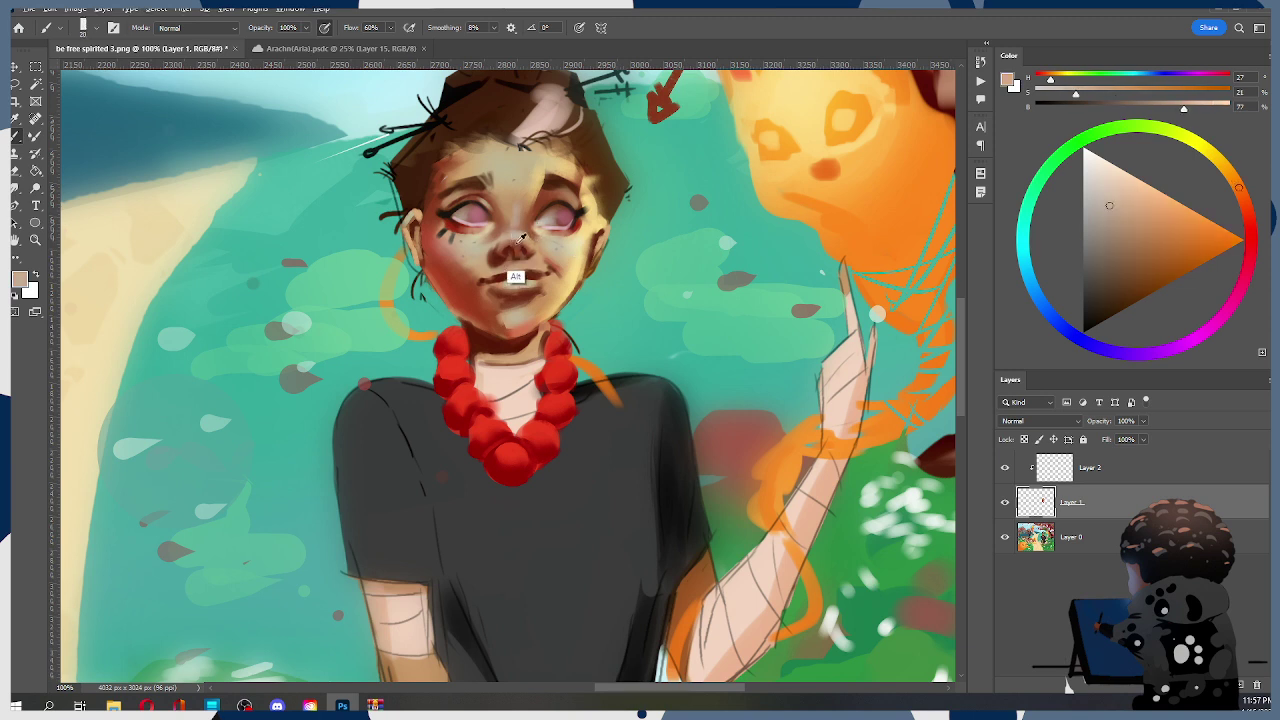
pyautogui.keyDown('alt'); pyautogui.click(520, 236); pyautogui.keyUp('alt')
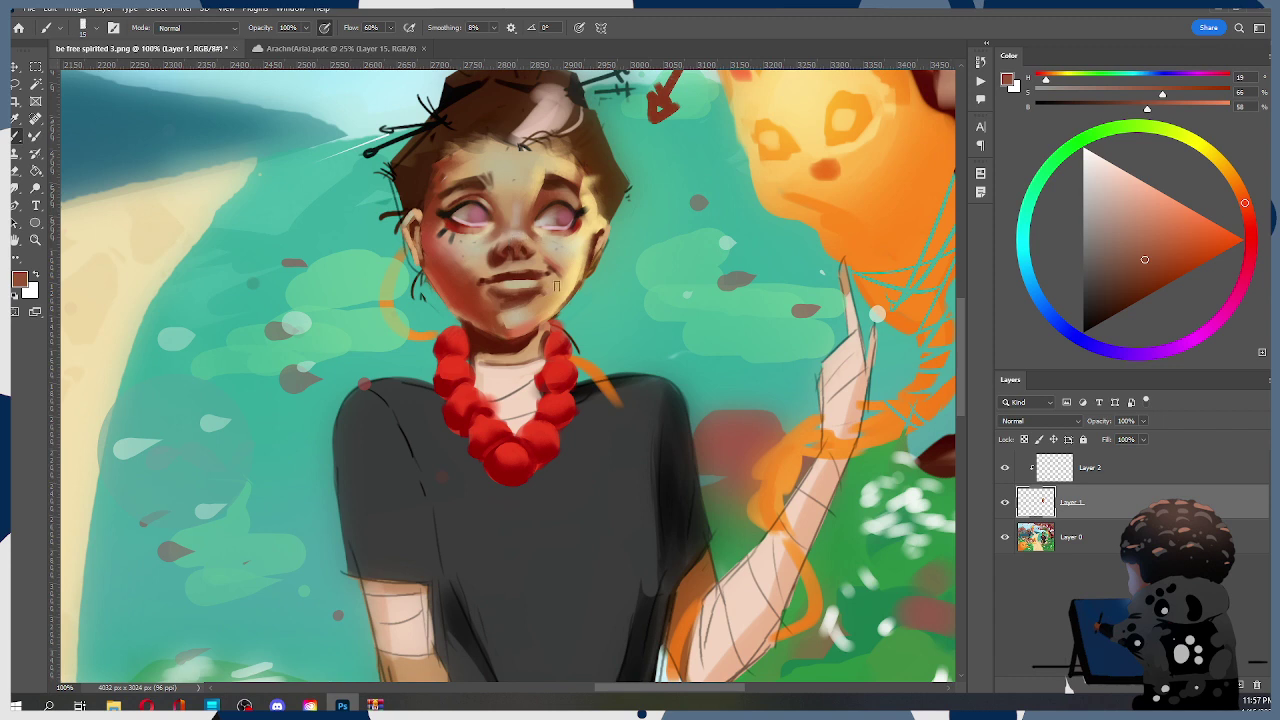
pyautogui.keyDown('alt'); pyautogui.click(520, 231); pyautogui.keyUp('alt')
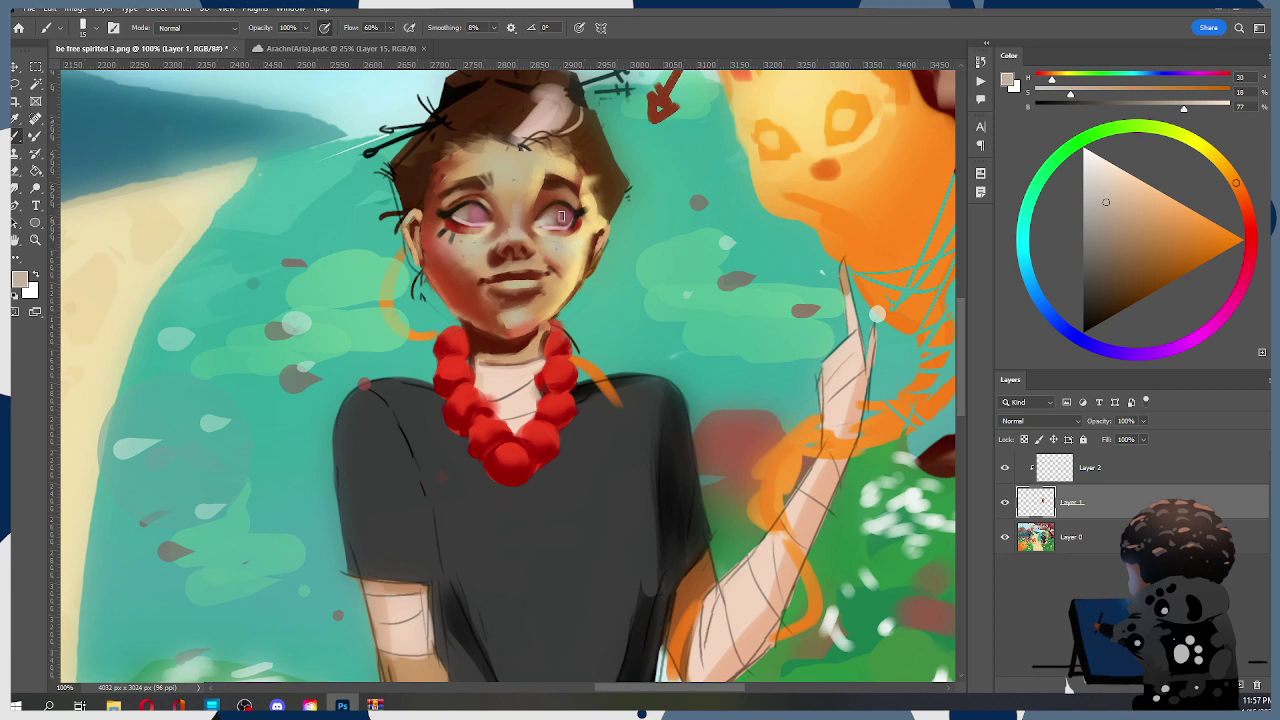
# Check the face at 50% zoom, then deepen the nose shading at 100% with sampled reddish-brown and dark brown tones
pyautogui.press('z')
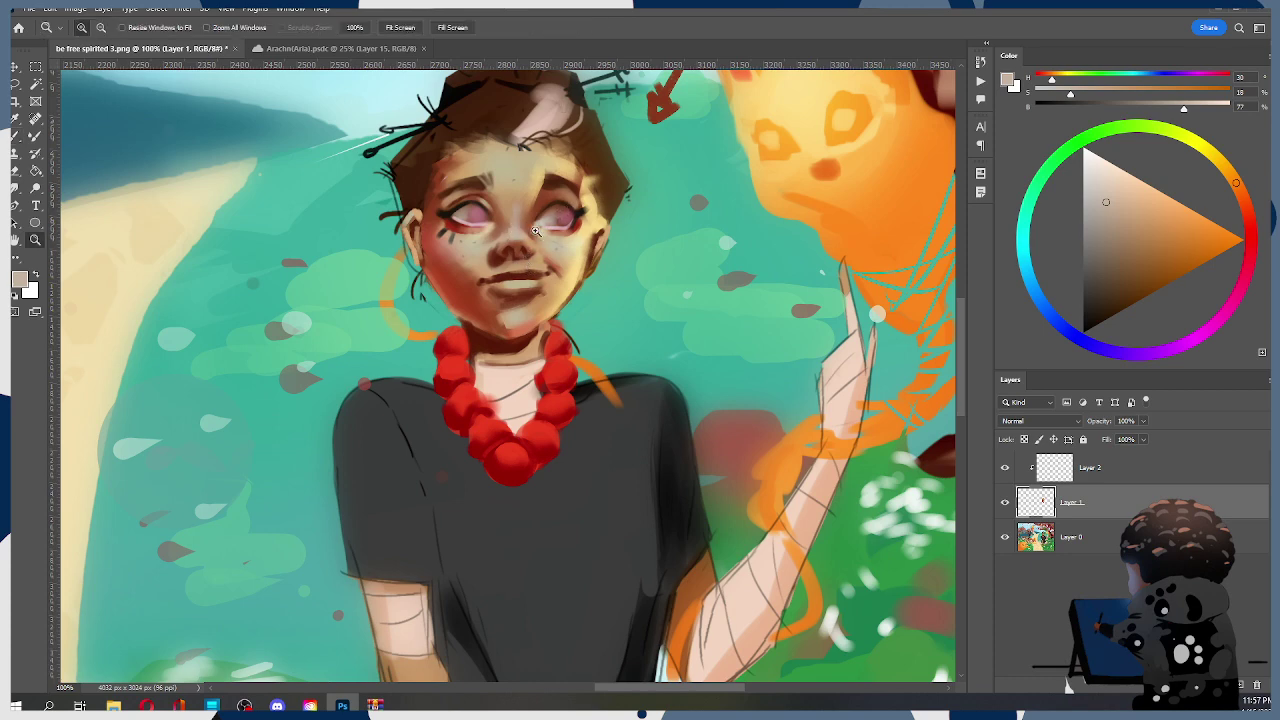
pyautogui.keyDown('alt'); pyautogui.click(530, 264); pyautogui.keyUp('alt')
pyautogui.keyDown('alt'); pyautogui.click(535, 264); pyautogui.keyUp('alt')
pyautogui.keyDown('alt'); pyautogui.click(539, 250); pyautogui.keyUp('alt')
pyautogui.click(537, 233)
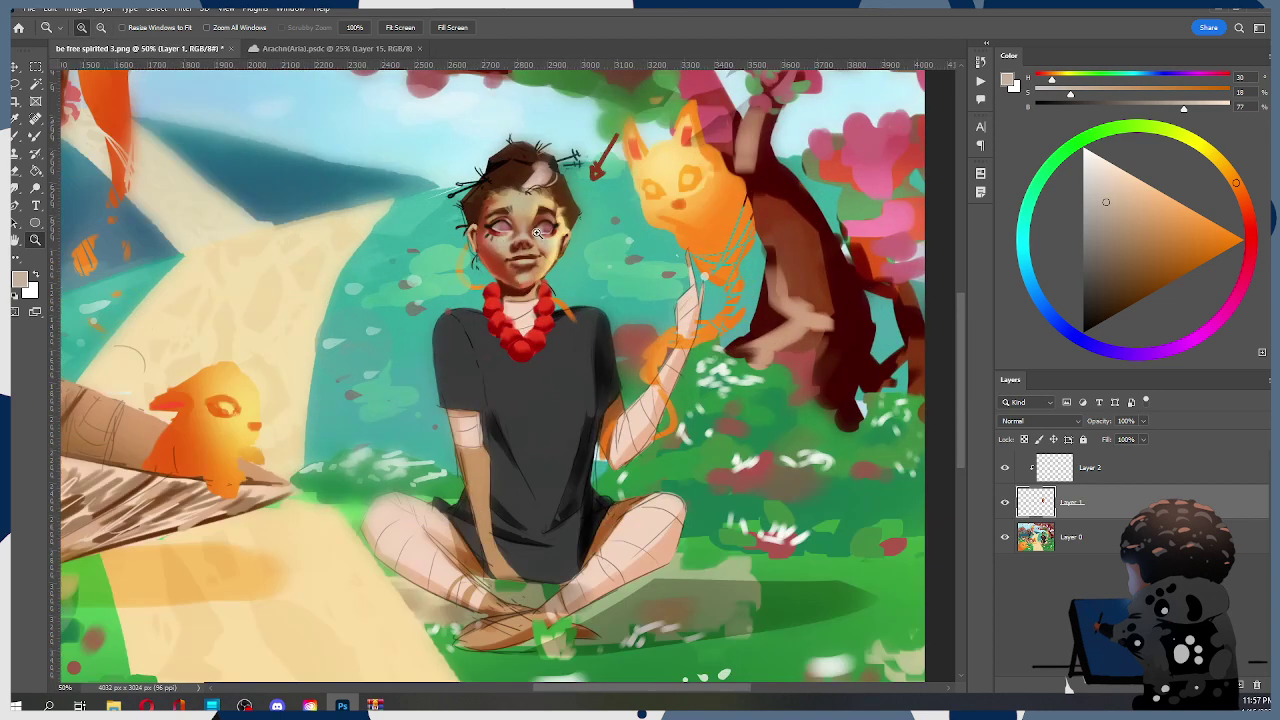
pyautogui.click(536, 231)
pyautogui.click(534, 236)
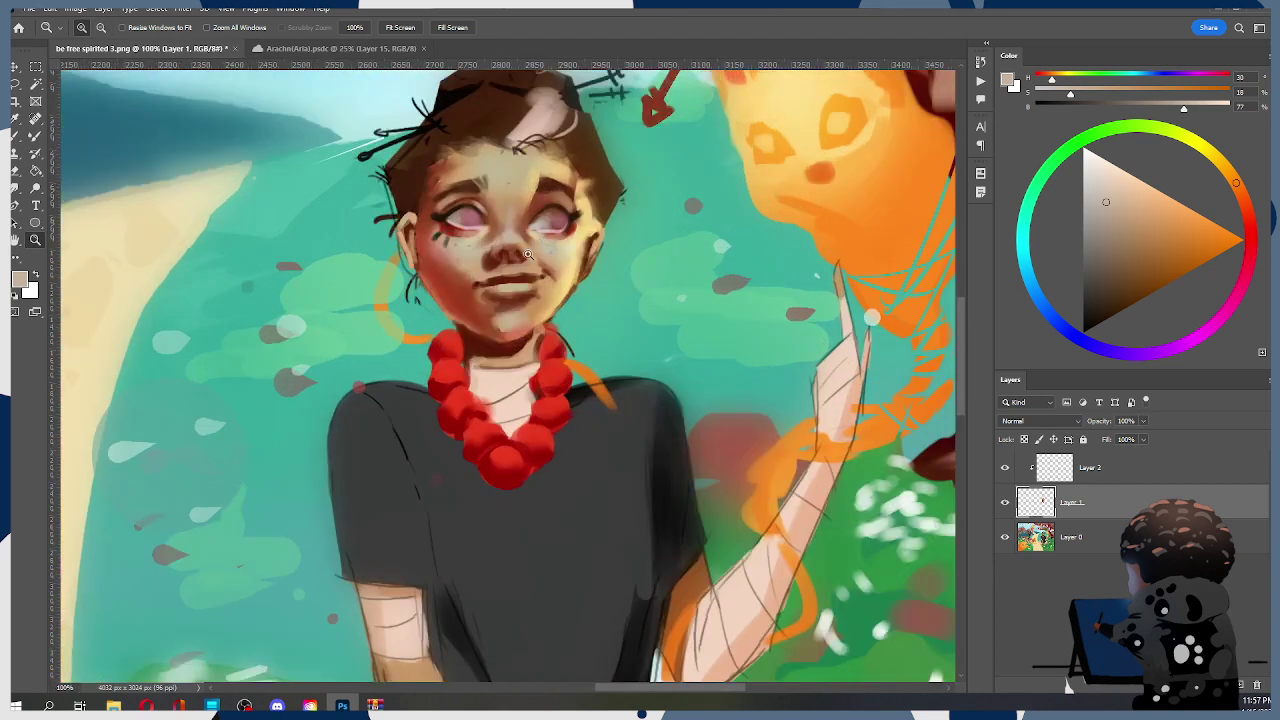
pyautogui.press('b')
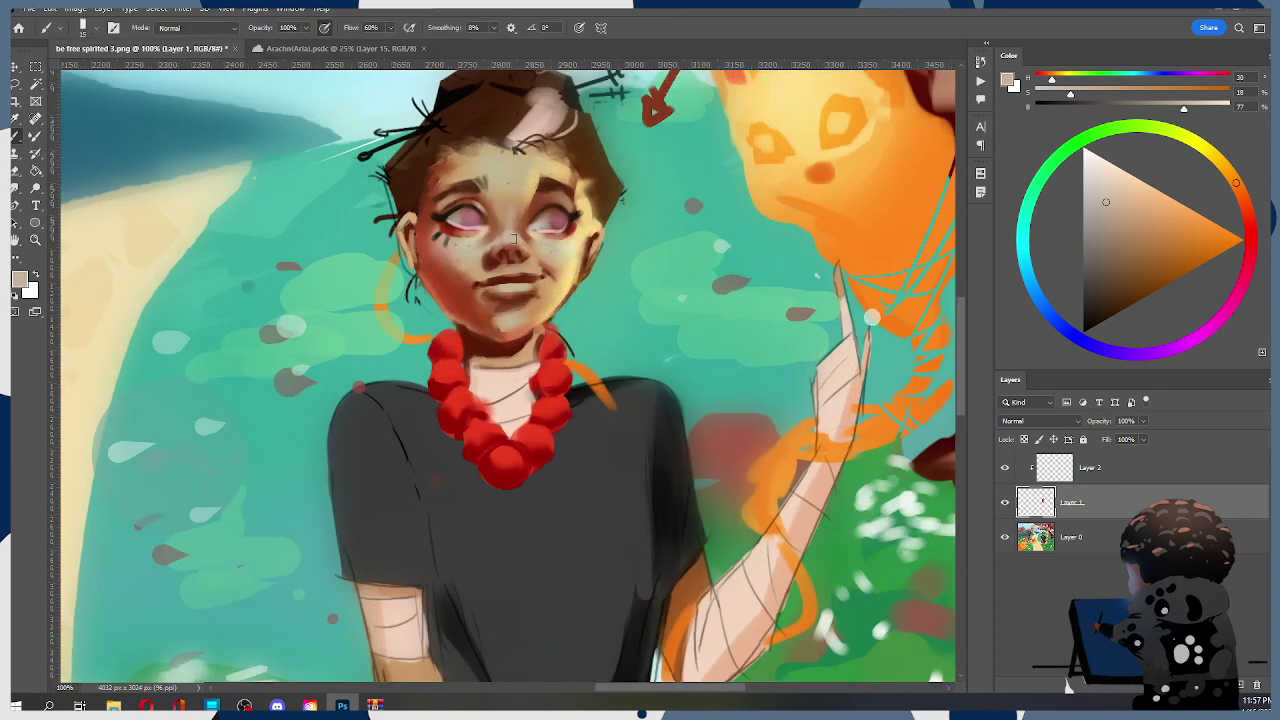
pyautogui.keyDown('alt'); pyautogui.click(512, 240); pyautogui.keyUp('alt')
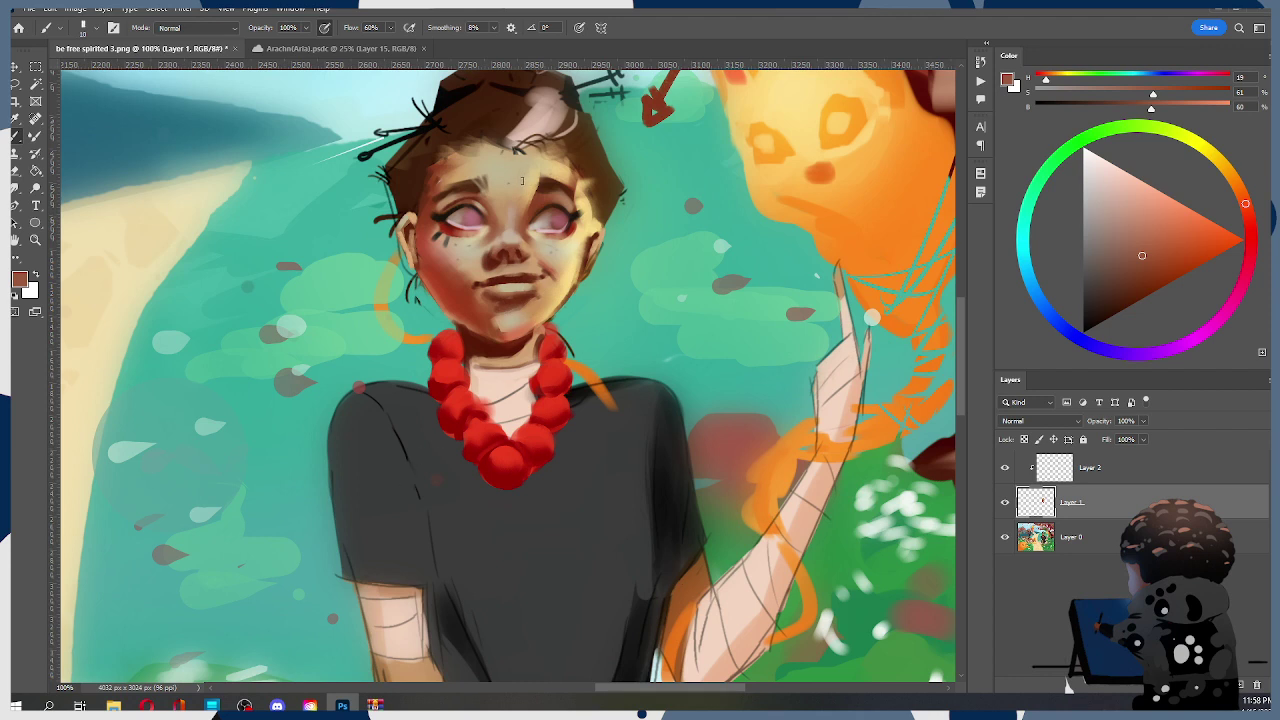
pyautogui.press('ctrl')
pyautogui.keyDown('alt'); pyautogui.click(509, 243); pyautogui.keyUp('alt')
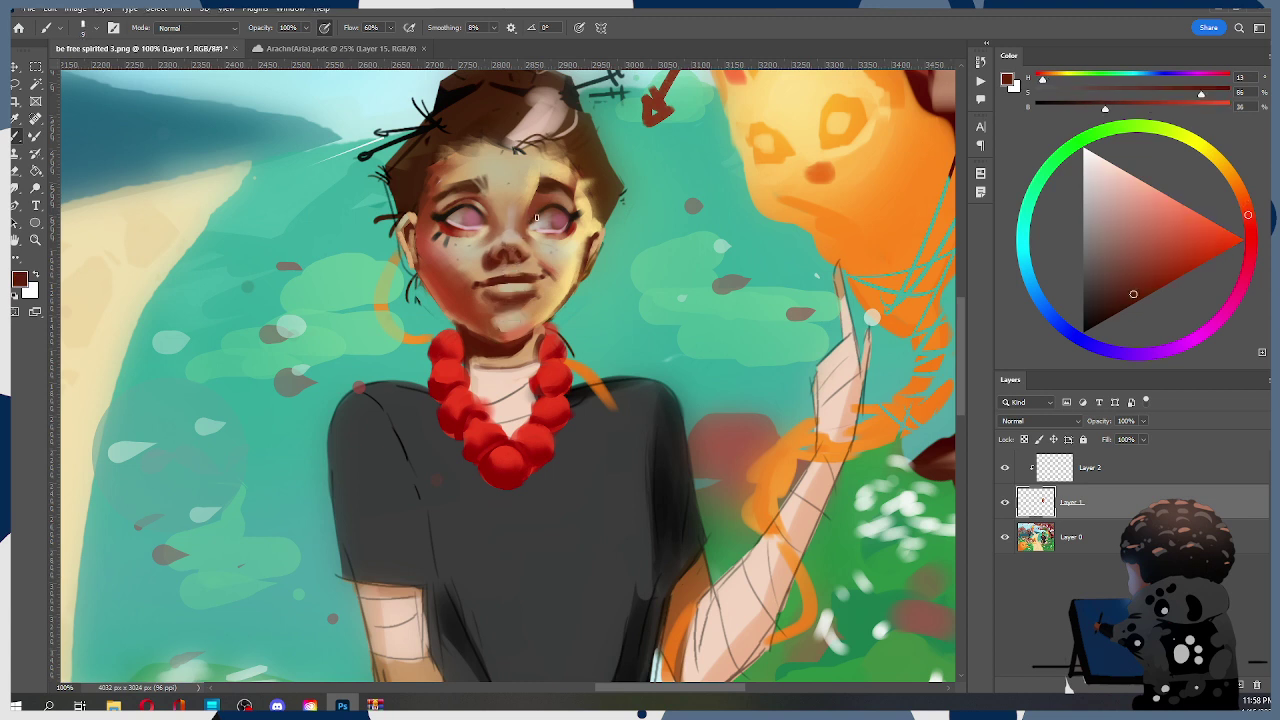
# Paint the shadowed side of the nose with saturated red-brown tones sampled from the nose and chin, adjusting the brush size
pyautogui.press(']')
pyautogui.keyDown('alt'); pyautogui.click(499, 257); pyautogui.keyUp('alt')
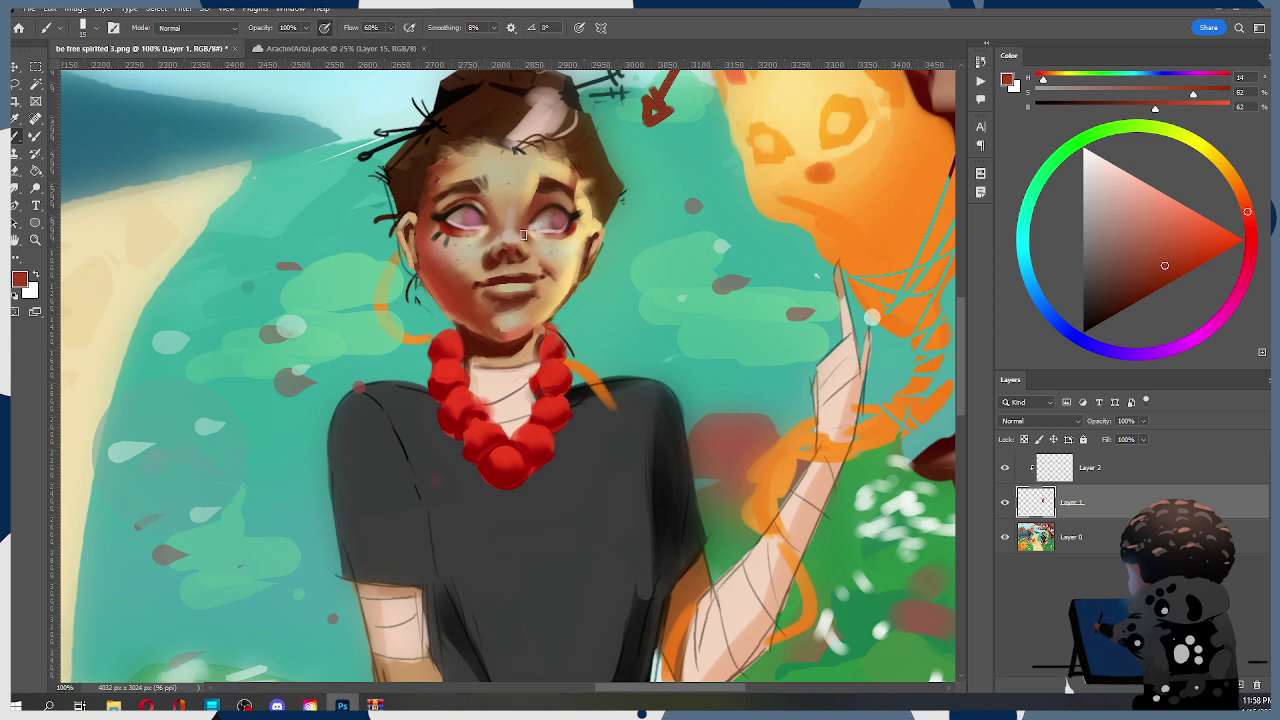
pyautogui.press('[')
pyautogui.press('[')
pyautogui.keyDown('alt'); pyautogui.click(491, 305); pyautogui.keyUp('alt')
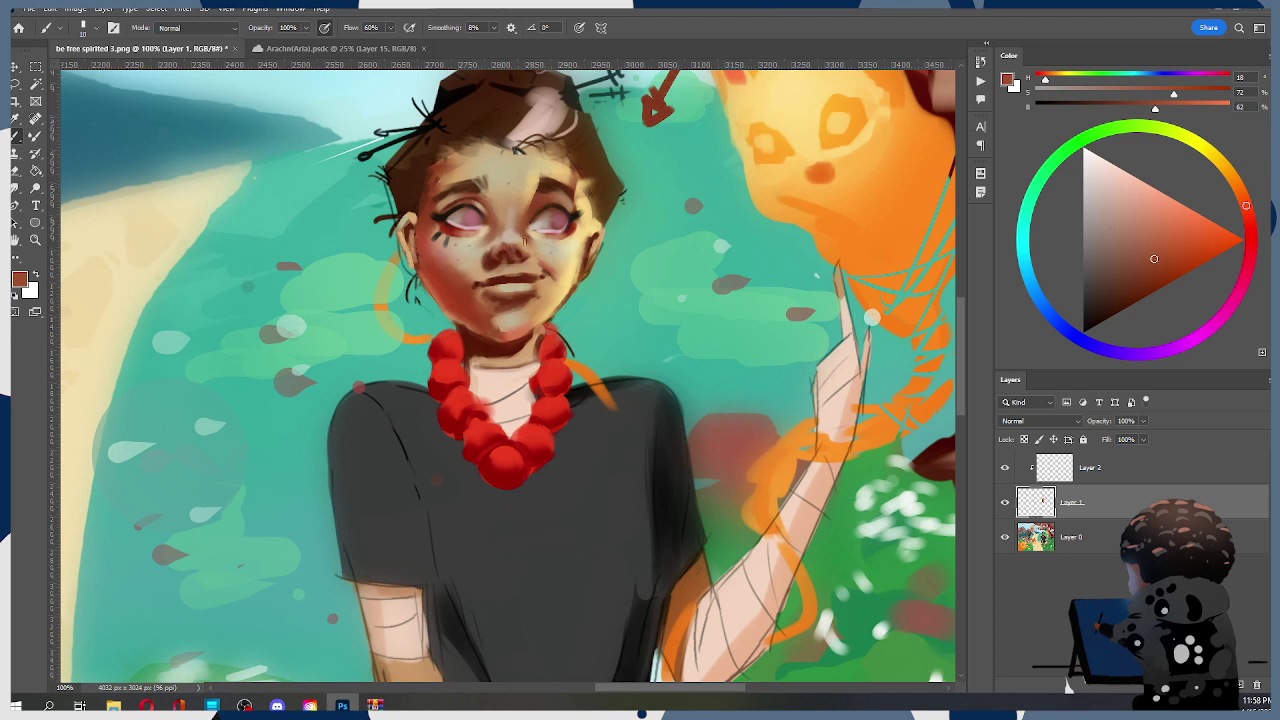
# Clean up the nose tip and nostril edges with brown, tan, dark and pale beige tones sampled from the face
pyautogui.keyDown('alt'); pyautogui.click(494, 251); pyautogui.keyUp('alt')
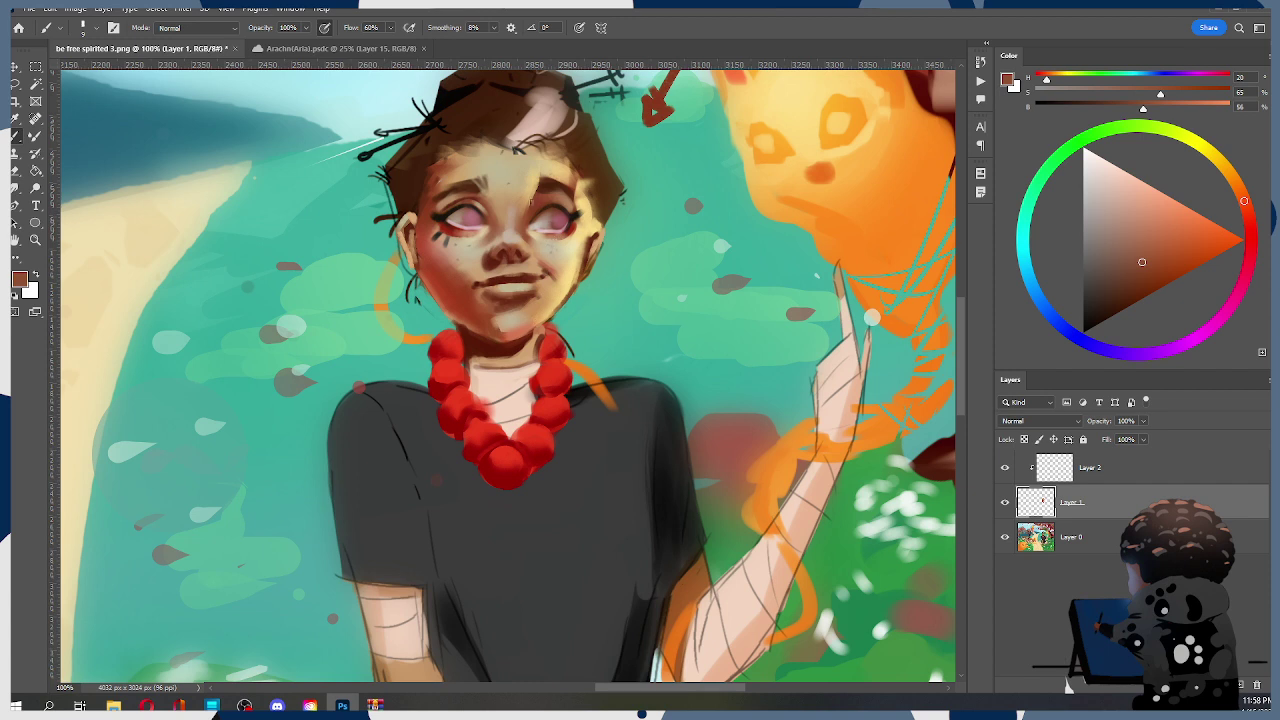
pyautogui.keyDown('alt'); pyautogui.click(510, 296); pyautogui.keyUp('alt')
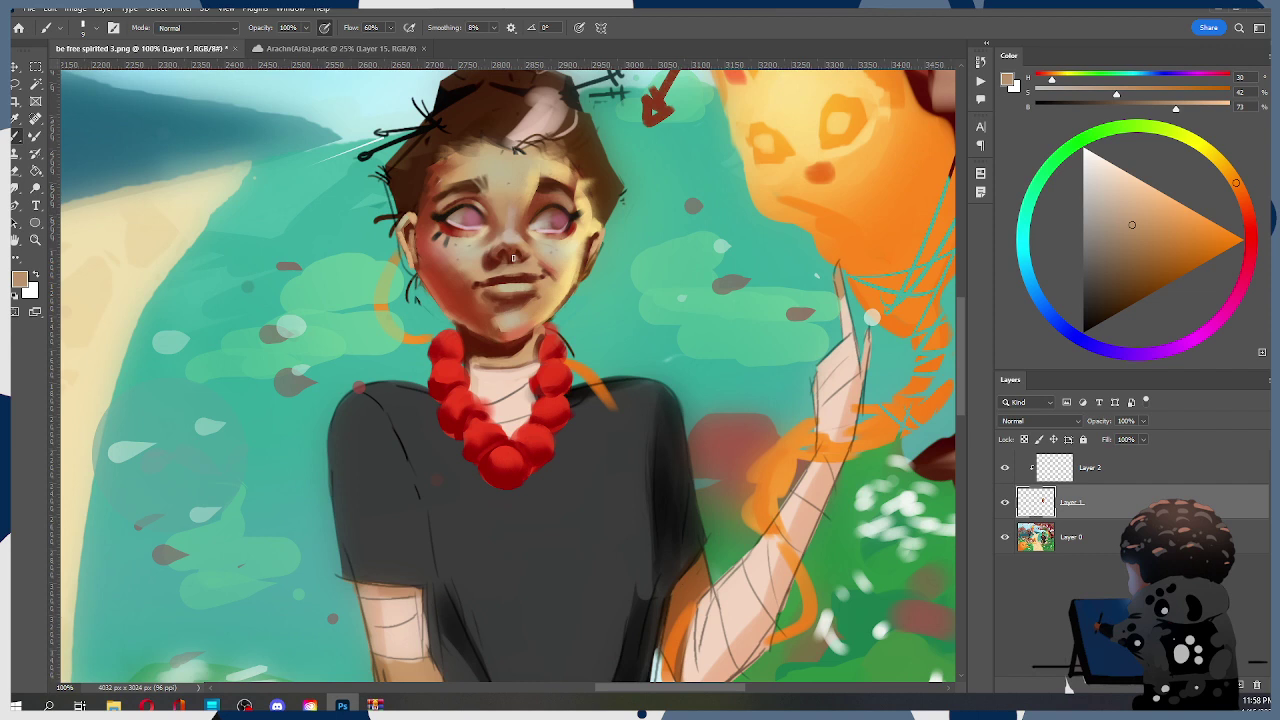
pyautogui.keyDown('alt'); pyautogui.click(505, 287); pyautogui.keyUp('alt')
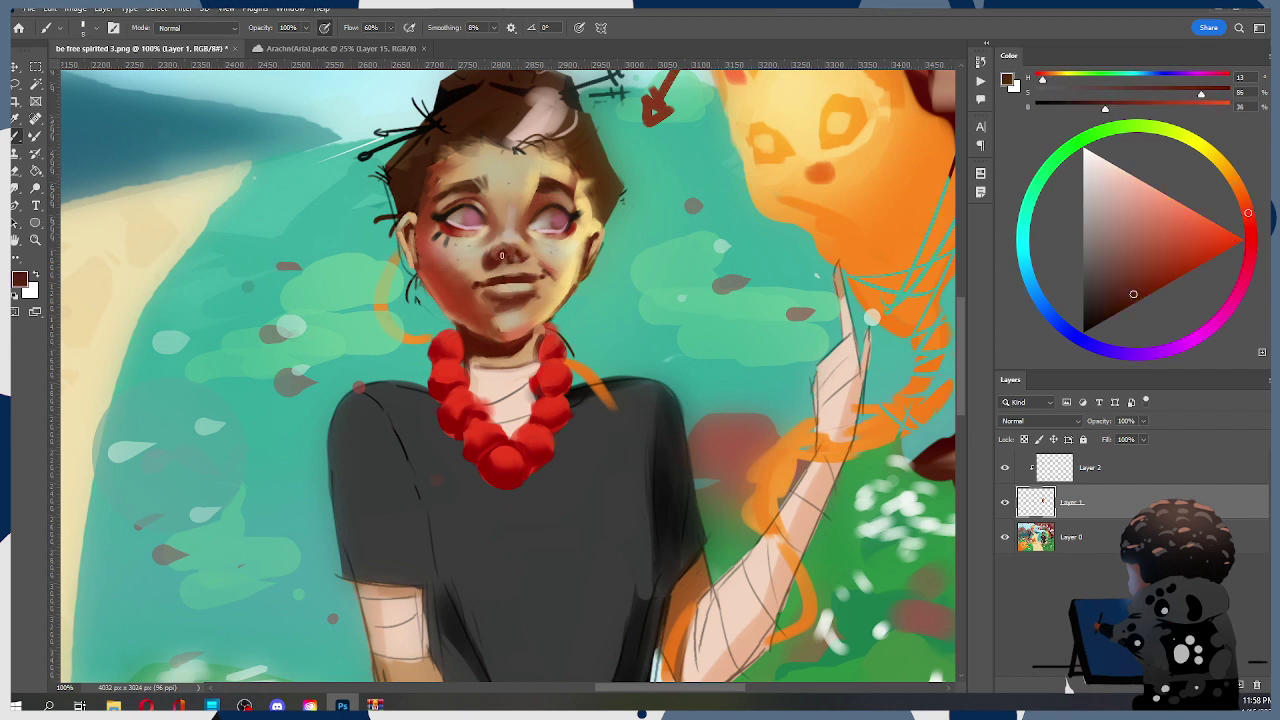
pyautogui.keyDown('alt'); pyautogui.click(508, 242); pyautogui.keyUp('alt')
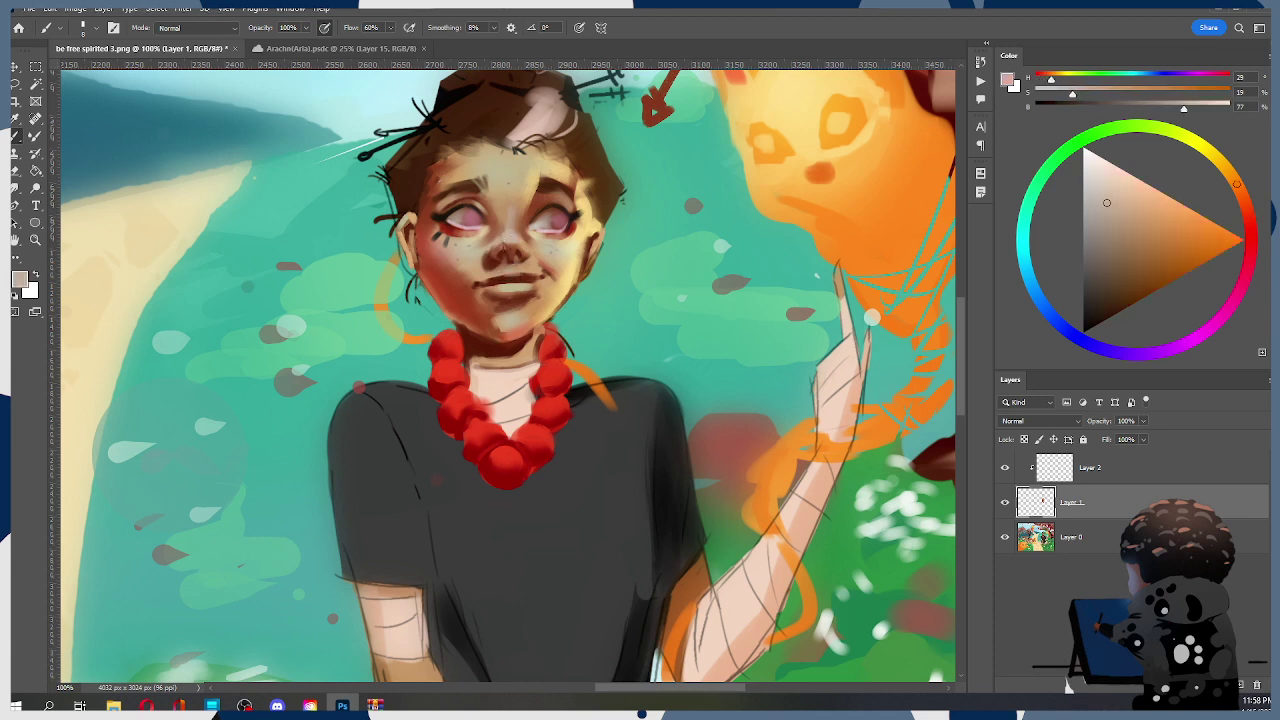
pyautogui.keyDown('alt'); pyautogui.click(500, 252); pyautogui.keyUp('alt')
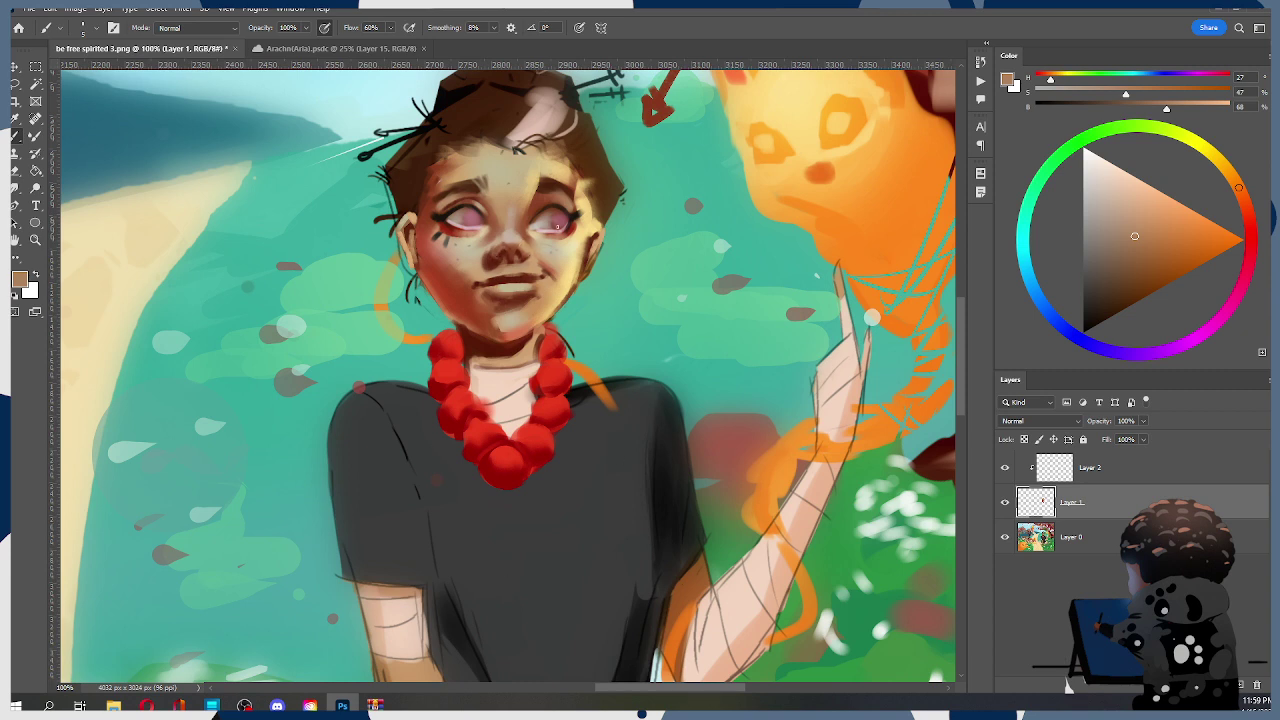
# Examine the repainted nose against the wider composition at 33.3% zoom and return to the brush at 66.7%
pyautogui.press('z')
pyautogui.keyDown('alt'); pyautogui.click(530, 246); pyautogui.keyUp('alt')
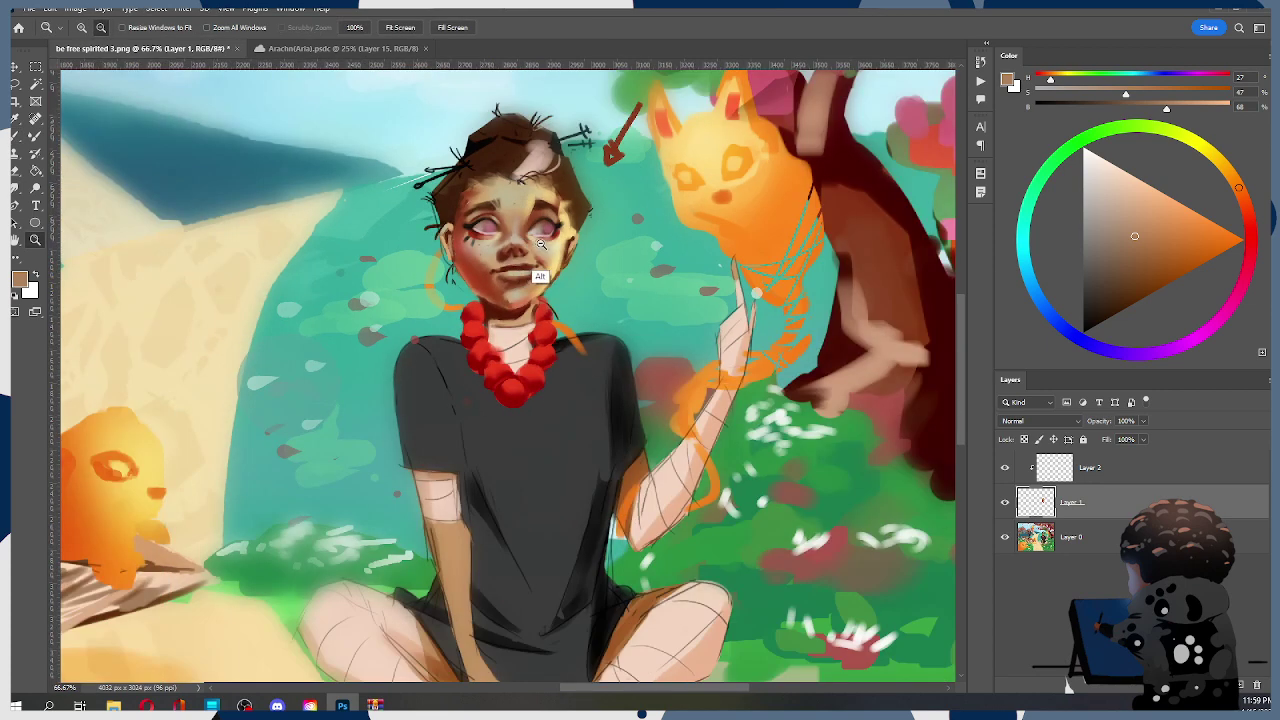
pyautogui.keyDown('alt'); pyautogui.click(560, 249); pyautogui.keyUp('alt')
pyautogui.keyDown('alt'); pyautogui.click(565, 249); pyautogui.keyUp('alt')
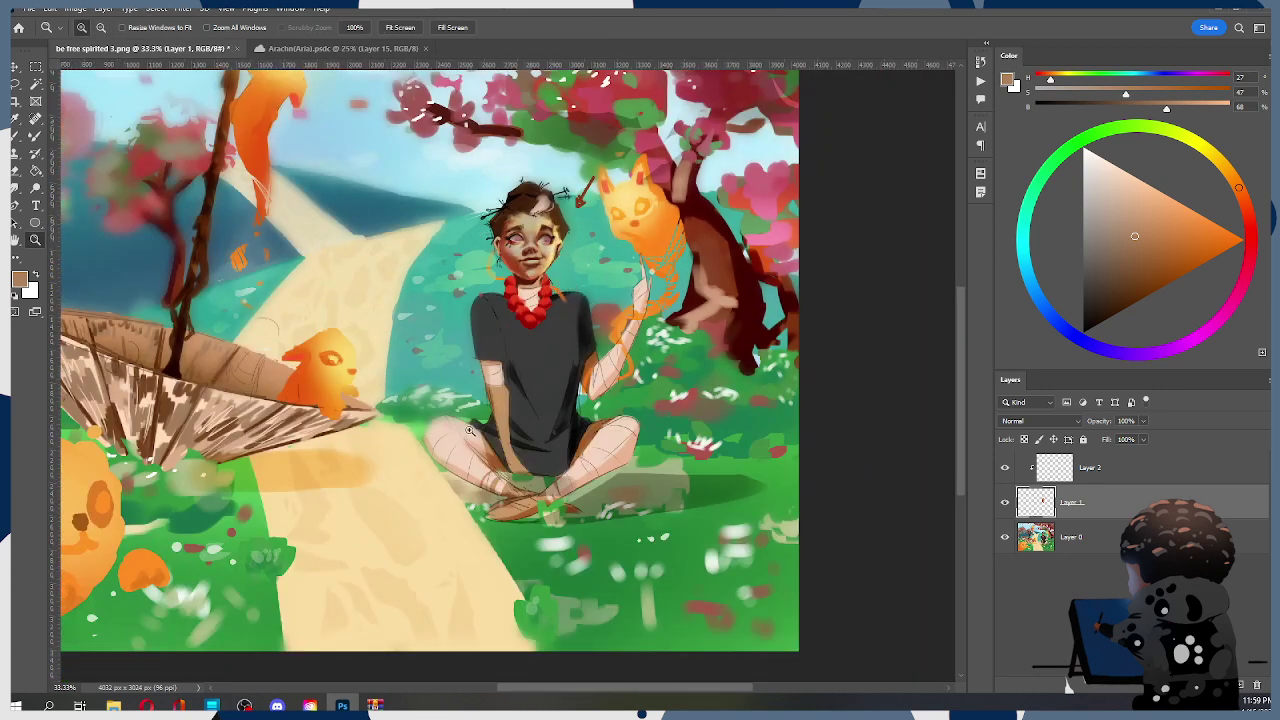
pyautogui.click(542, 241)
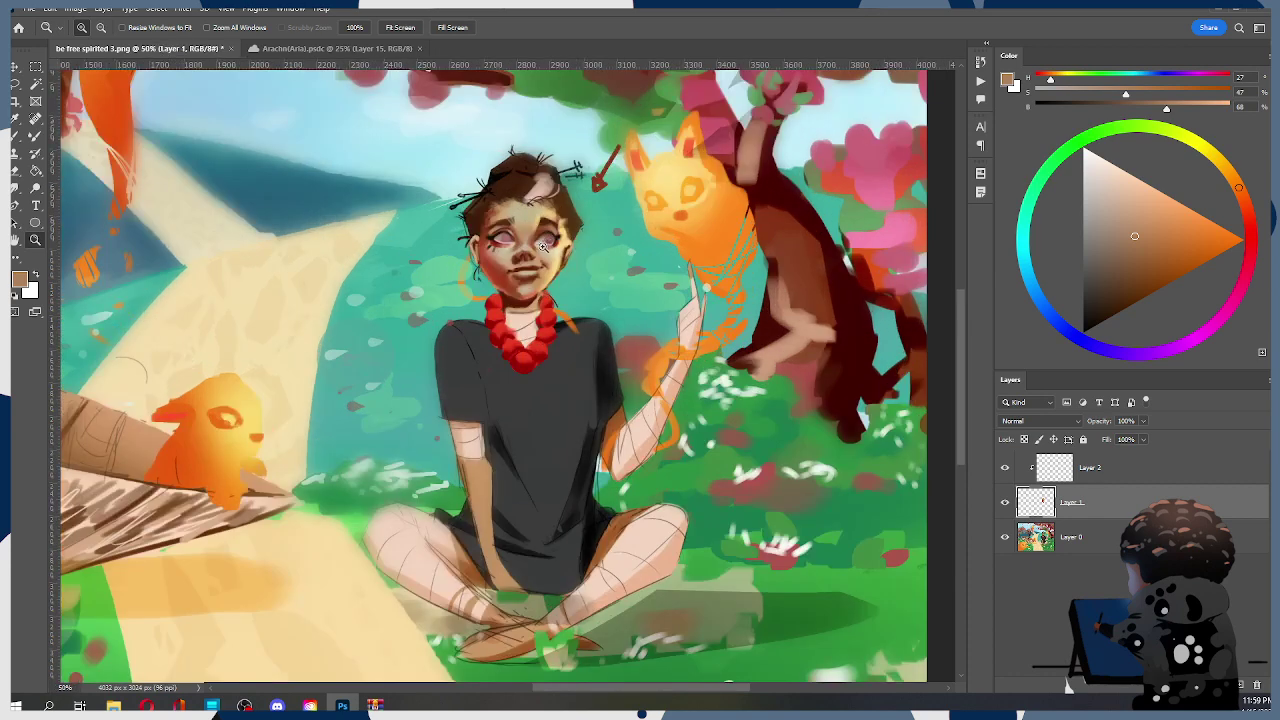
pyautogui.click(533, 254)
pyautogui.press('b')
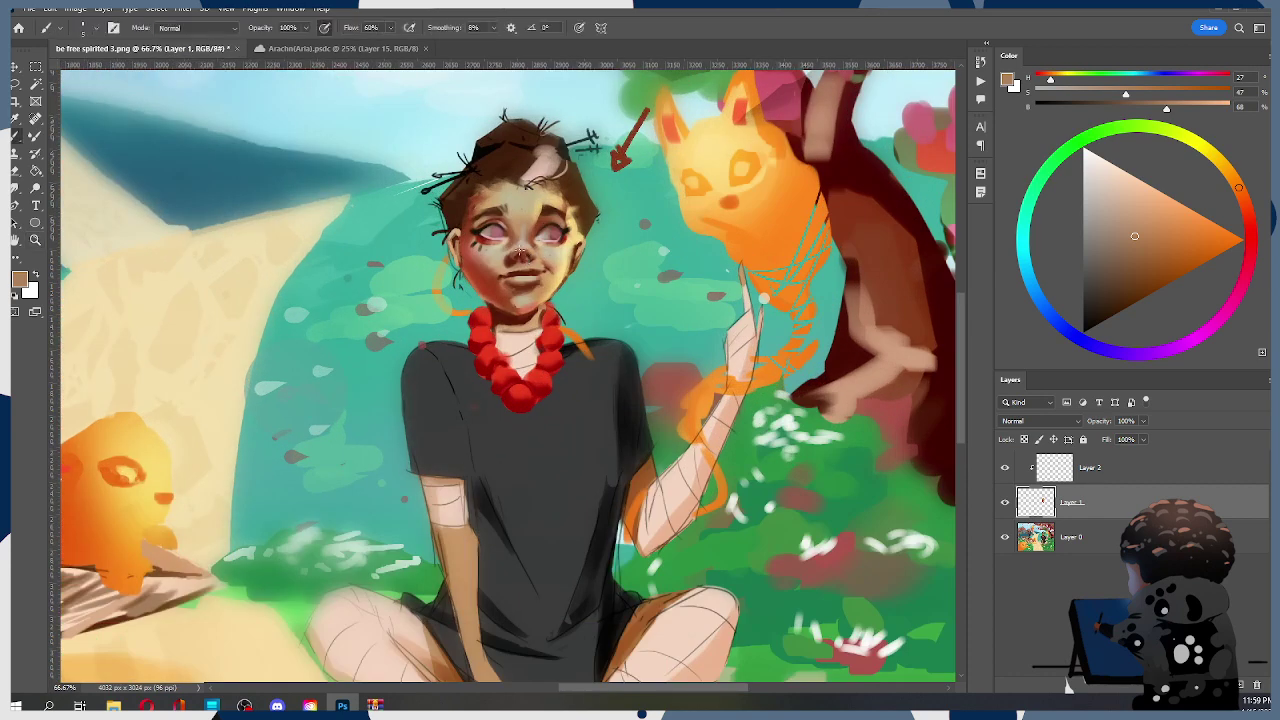
# Refine the nose and the lit cheek with dark red-brown, tan and pale yellow tones sampled from the face, adjusting the brush size
pyautogui.keyDown('alt'); pyautogui.click(509, 258); pyautogui.keyUp('alt')
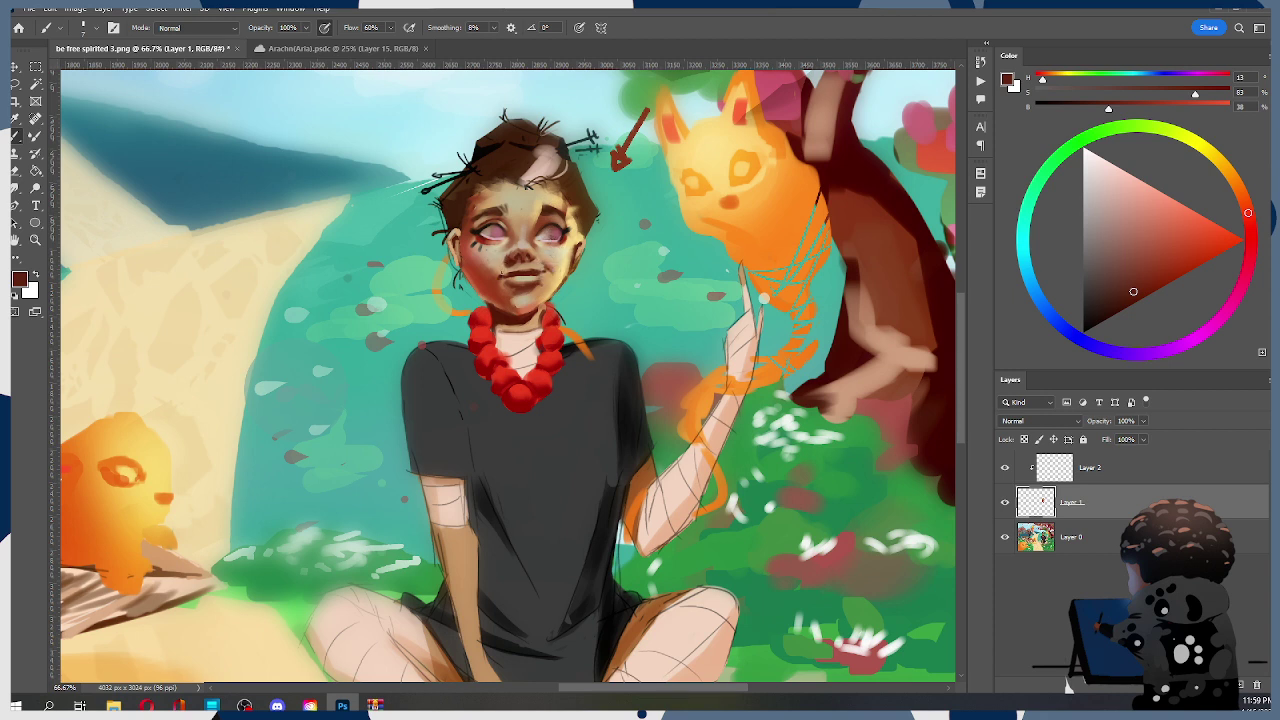
pyautogui.keyDown('alt'); pyautogui.click(501, 269); pyautogui.keyUp('alt')
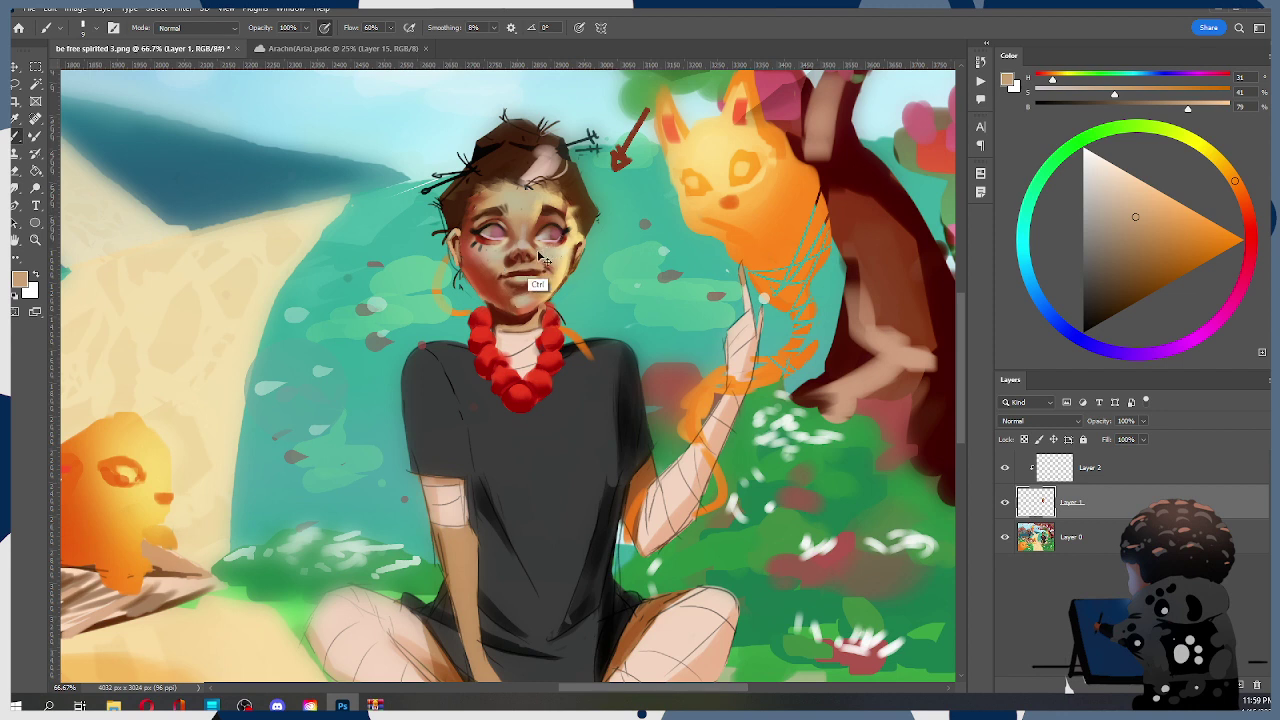
pyautogui.press(']')
pyautogui.press(']')
pyautogui.keyDown('alt'); pyautogui.click(564, 271); pyautogui.keyUp('alt')
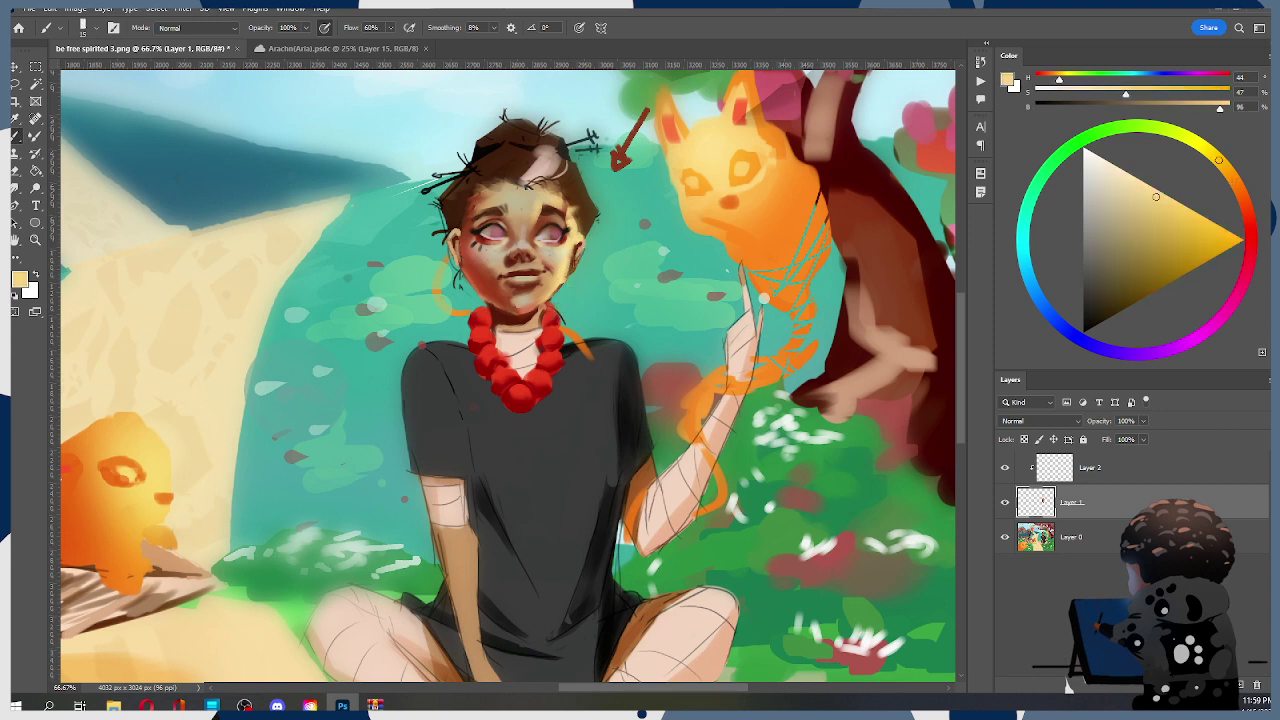
pyautogui.keyDown('alt'); pyautogui.click(564, 262); pyautogui.keyUp('alt')
pyautogui.keyDown('alt'); pyautogui.click(559, 262); pyautogui.keyUp('alt')
pyautogui.keyDown('alt'); pyautogui.click(558, 264); pyautogui.keyUp('alt')
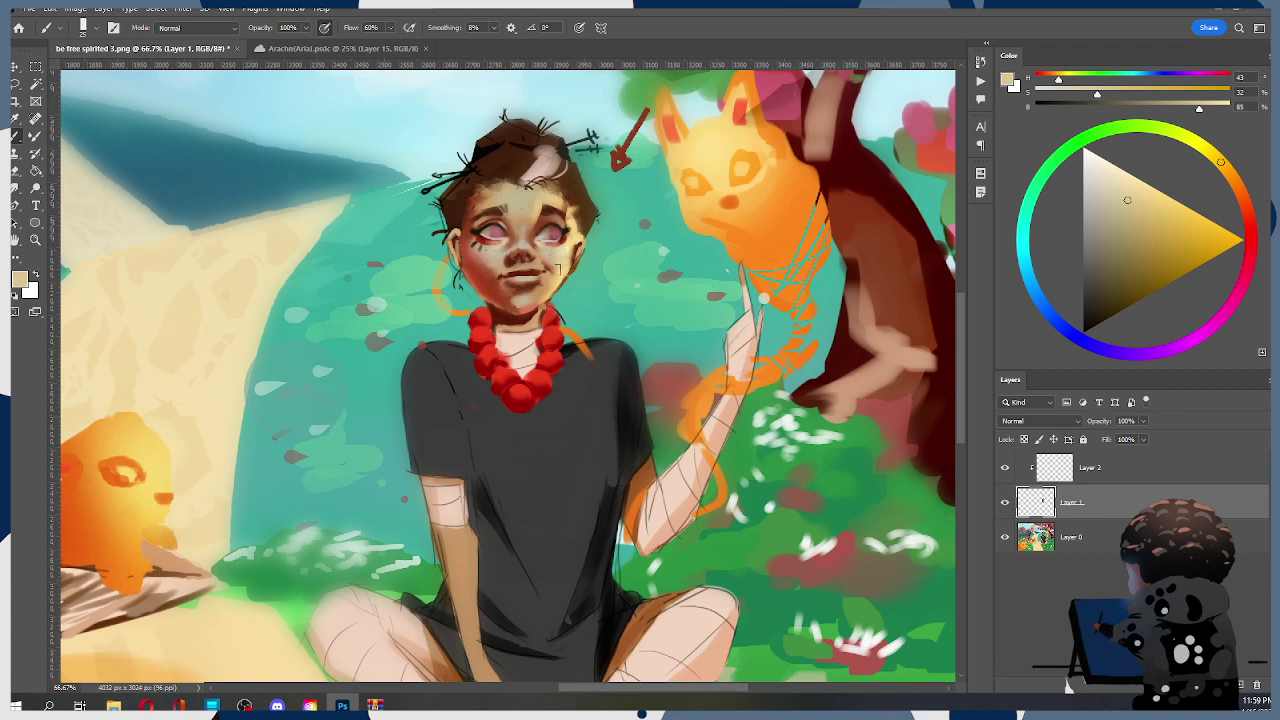
pyautogui.press('alt')
pyautogui.keyDown('alt'); pyautogui.click(537, 268); pyautogui.keyUp('alt')
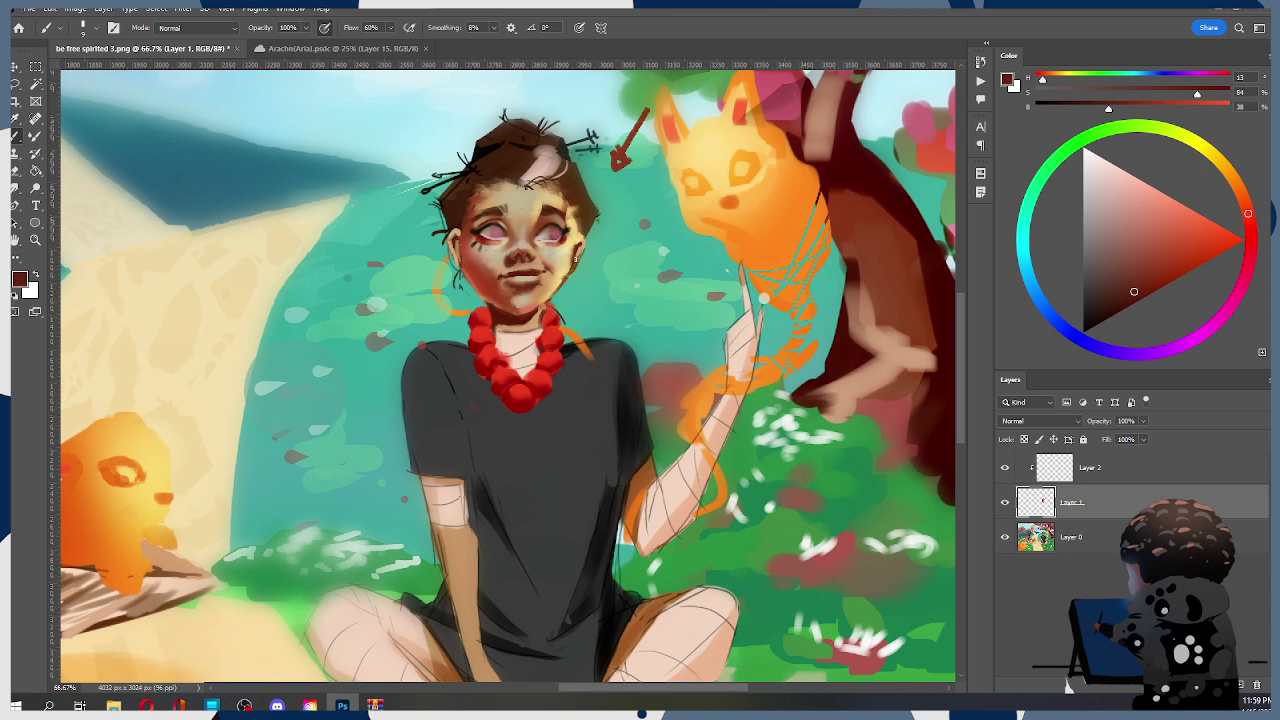
# Shade the shadowed cheek at 50% zoom with a larger brush, using a sampled dark red-brown and a more saturated deep red
pyautogui.press('z')
pyautogui.keyDown('alt'); pyautogui.click(558, 262); pyautogui.keyUp('alt')
pyautogui.keyDown('alt'); pyautogui.click(556, 258); pyautogui.keyUp('alt')
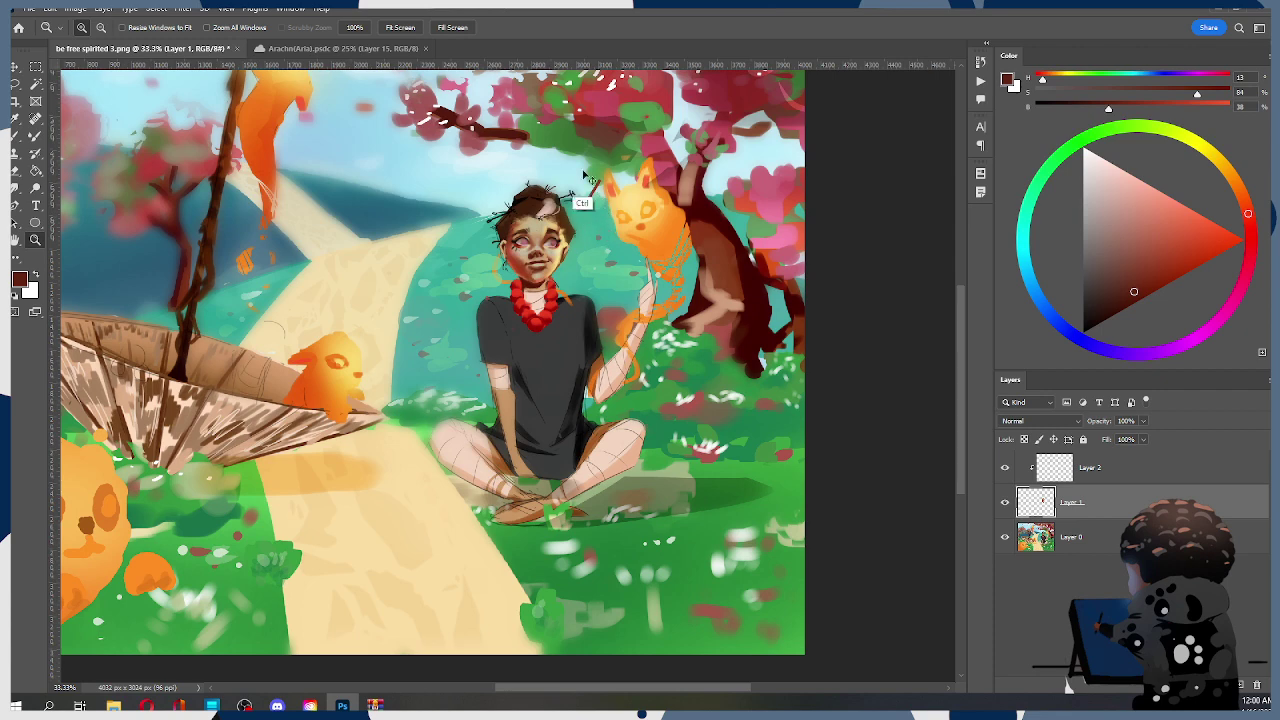
pyautogui.moveTo(574, 228)
pyautogui.mouseDown()
pyautogui.moveTo(726, 181)
pyautogui.moveTo(564, 206)
pyautogui.mouseUp()
pyautogui.click(570, 230)
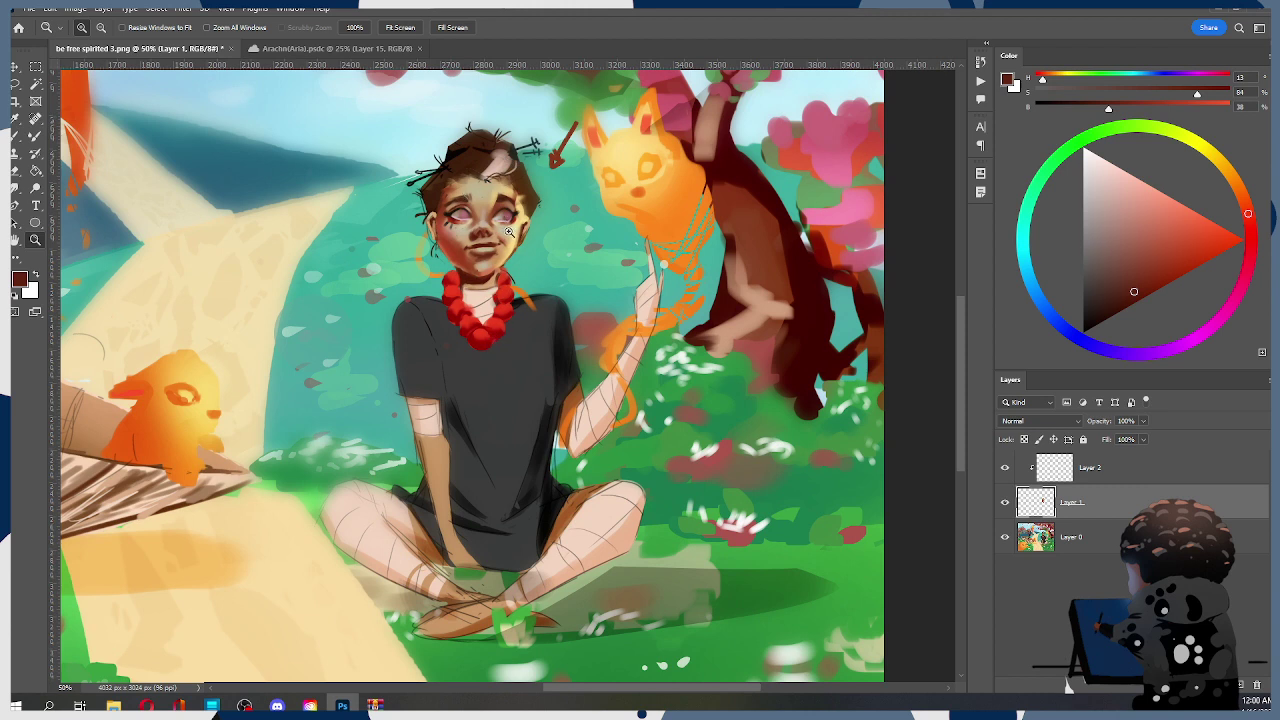
pyautogui.press('b')
pyautogui.keyDown('alt'); pyautogui.click(464, 275); pyautogui.keyUp('alt')
pyautogui.press(']')
pyautogui.press(']')
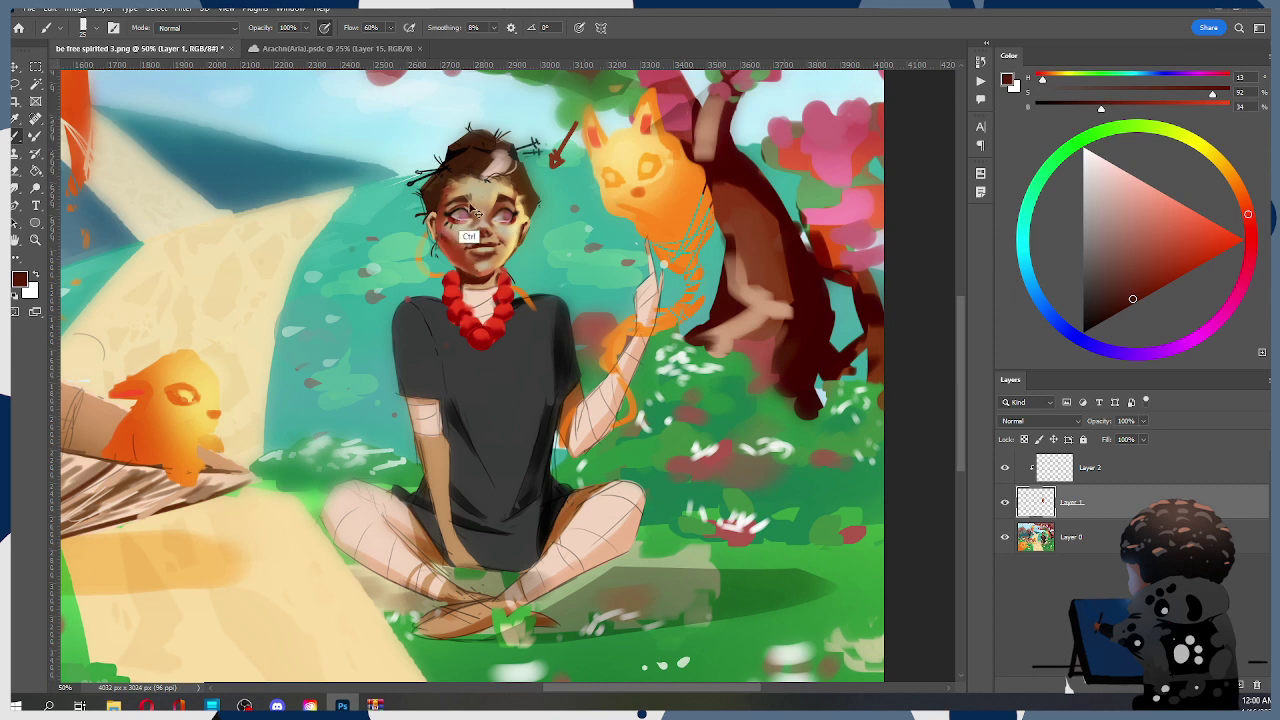
pyautogui.keyDown('alt'); pyautogui.click(445, 234); pyautogui.keyUp('alt')
pyautogui.click(1154, 277)
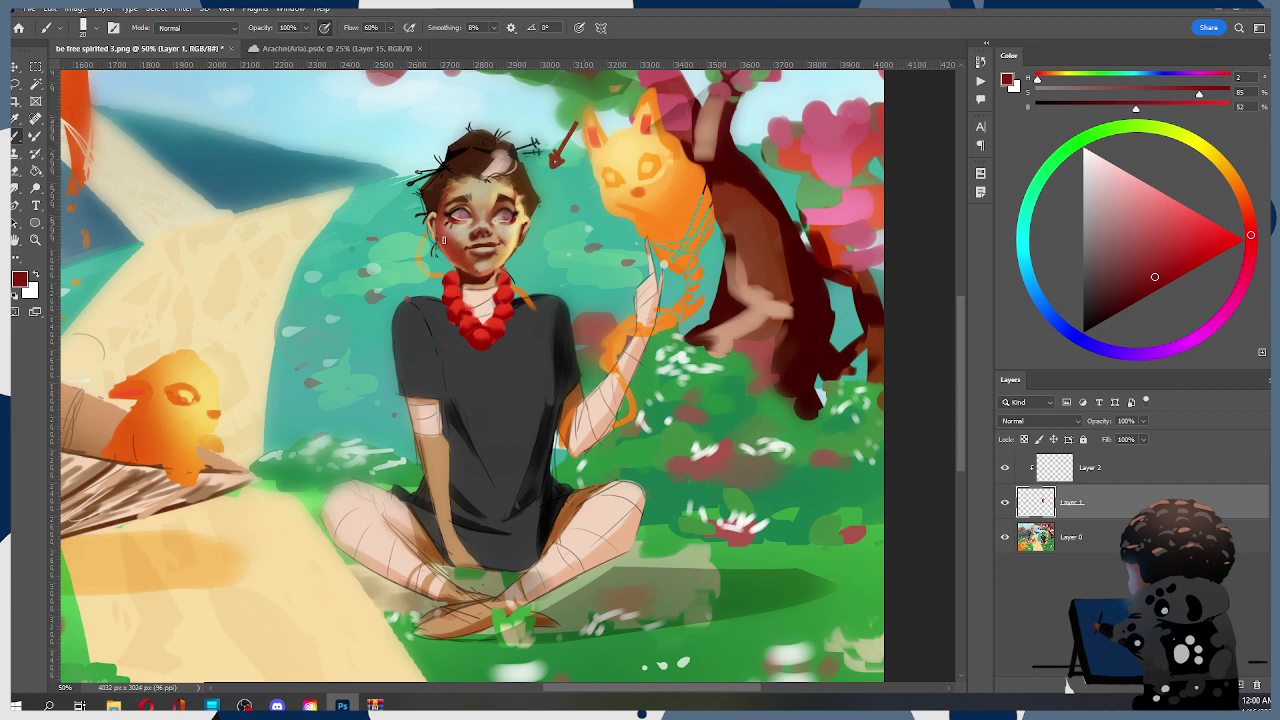
pyautogui.moveTo(480, 234); pyautogui.dragTo(460, 246)
# Soften the cheeks with pale beige and pale yellow tones sampled from the face, using a smaller brush and undoing a stray stroke
pyautogui.keyDown('alt'); pyautogui.click(448, 225); pyautogui.keyUp('alt')
pyautogui.press('[')
pyautogui.moveTo(458, 236)
pyautogui.mouseDown()
pyautogui.moveTo(470, 205)
pyautogui.moveTo(455, 228)
pyautogui.mouseUp()
pyautogui.hotkey('ctrl', 'z')
pyautogui.press('[')
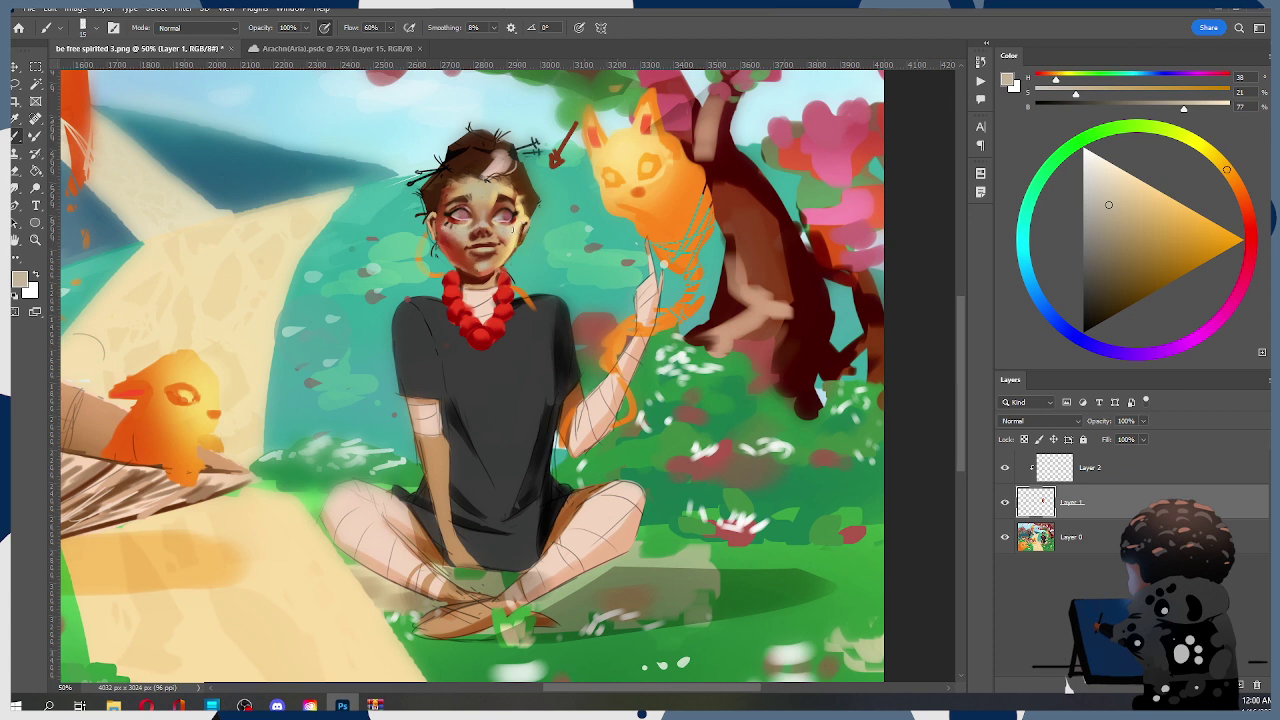
pyautogui.keyDown('alt'); pyautogui.click(514, 227); pyautogui.keyUp('alt')
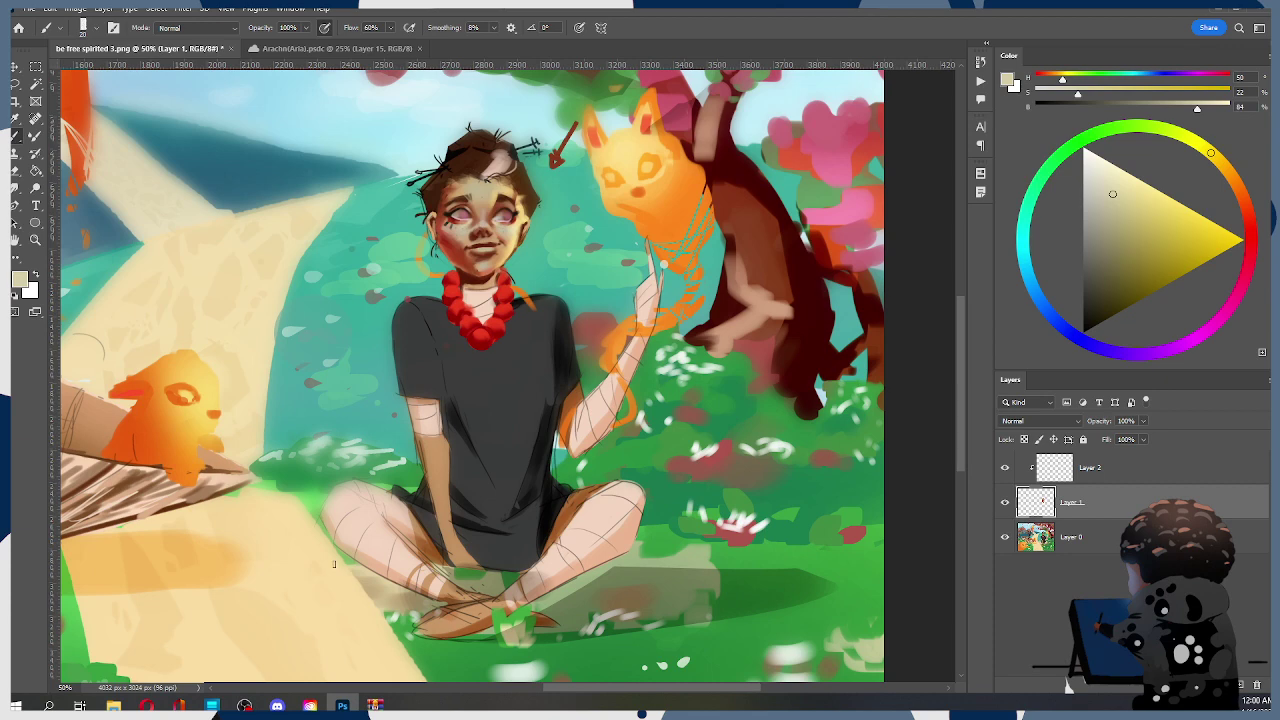
# Apply the Liquify filter to the woman's painted face on Layer 1
pyautogui.moveTo(522, 245); pyautogui.dragTo(588, 229)
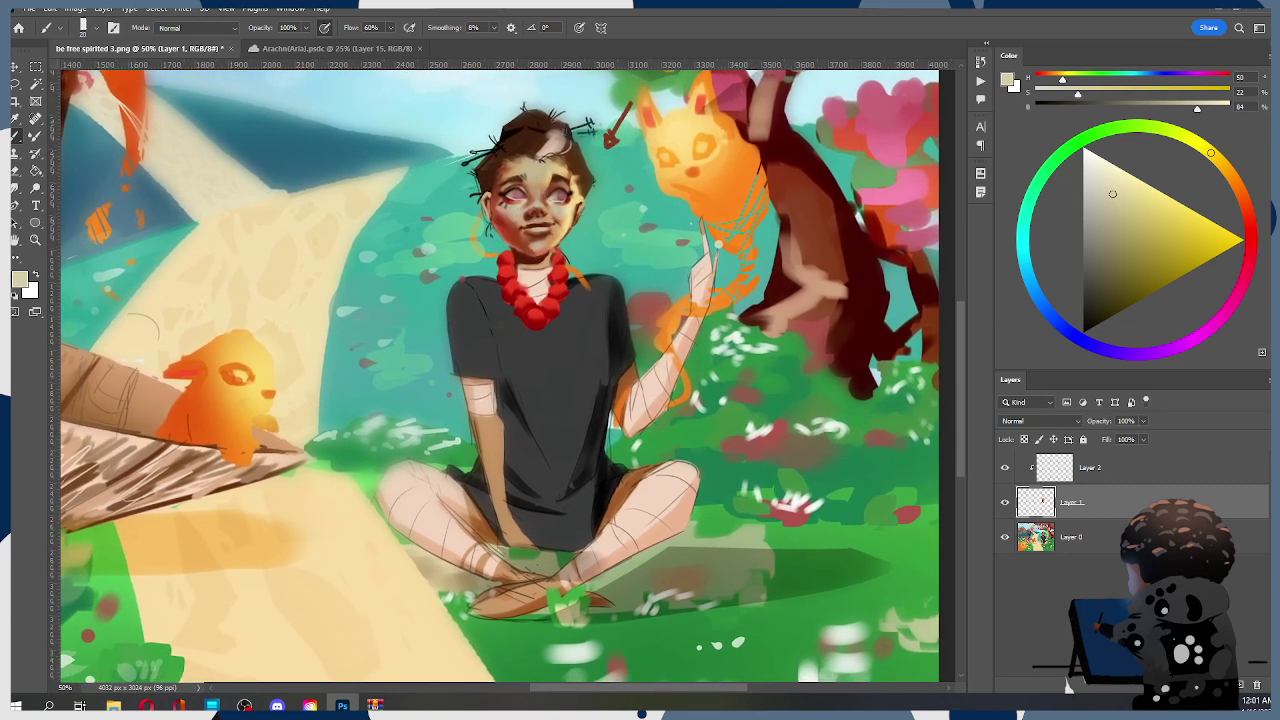
pyautogui.press('z')
pyautogui.keyDown('alt'); pyautogui.click(568, 190); pyautogui.keyUp('alt')
pyautogui.keyDown('alt'); pyautogui.click(571, 192); pyautogui.keyUp('alt')
pyautogui.click(572, 193)
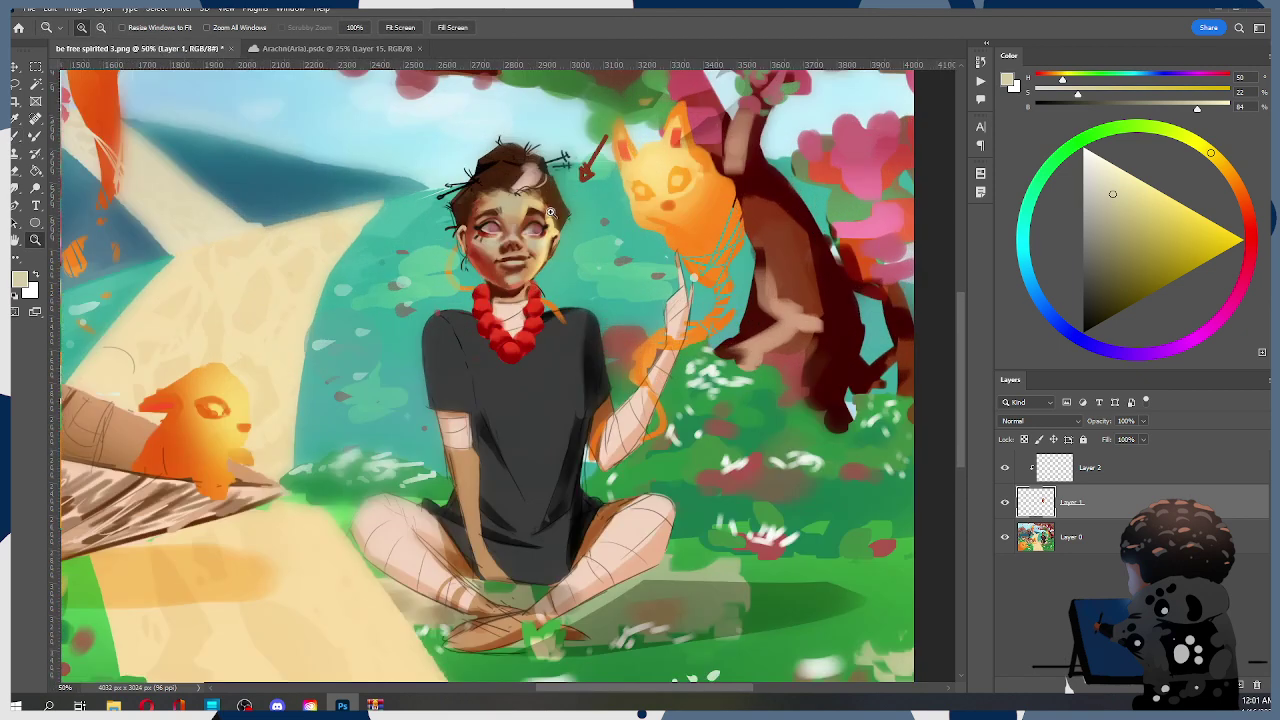
pyautogui.click(184, 9)
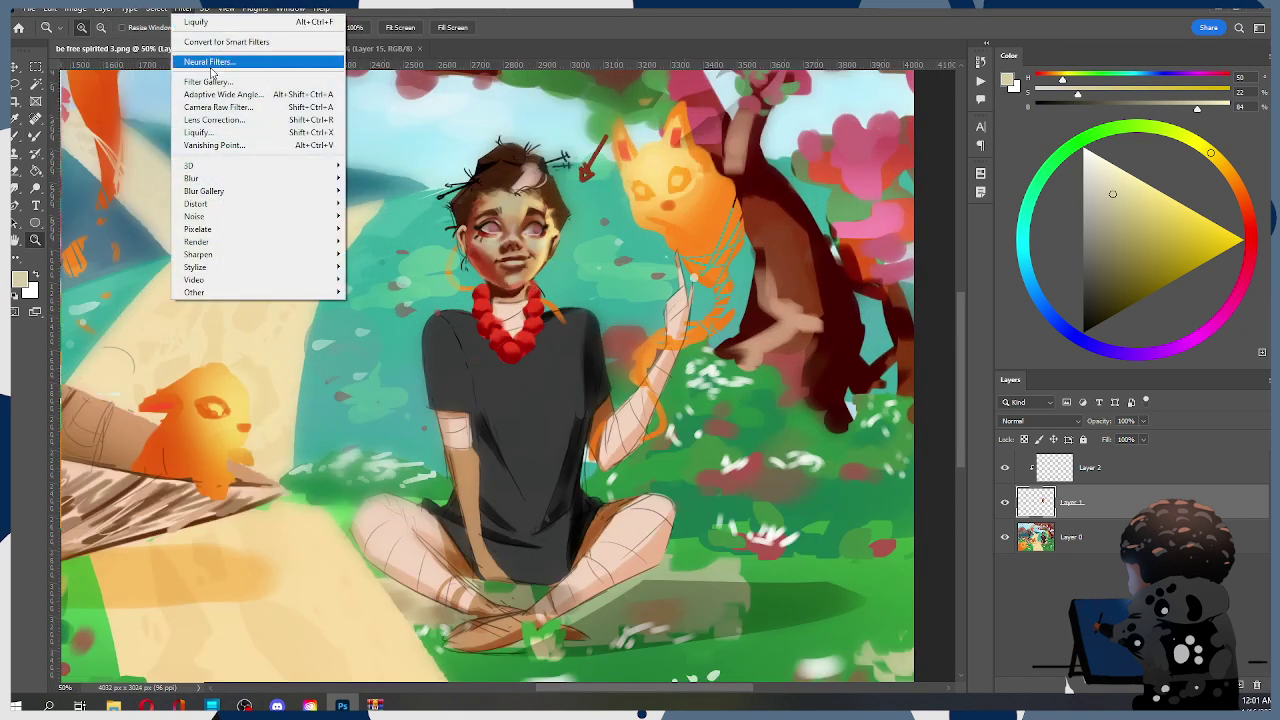
pyautogui.click(274, 131)
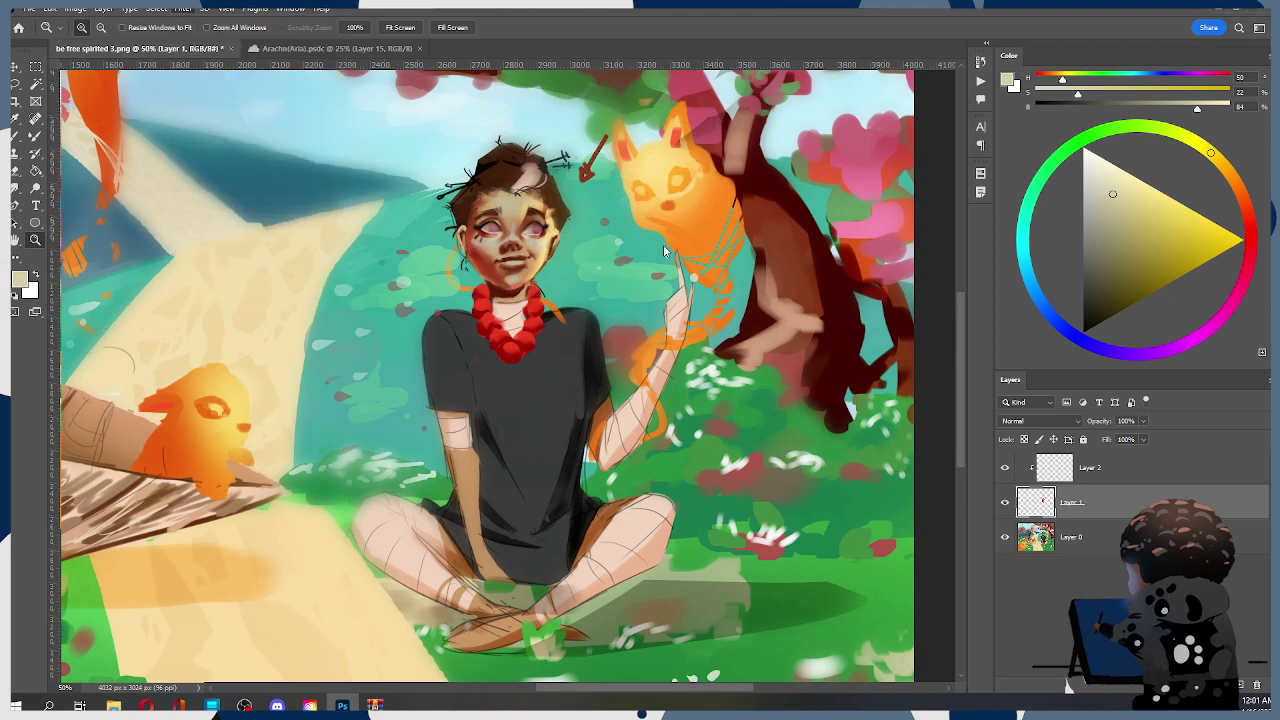
pyautogui.hotkey('ctrl', 'shift', 'x')
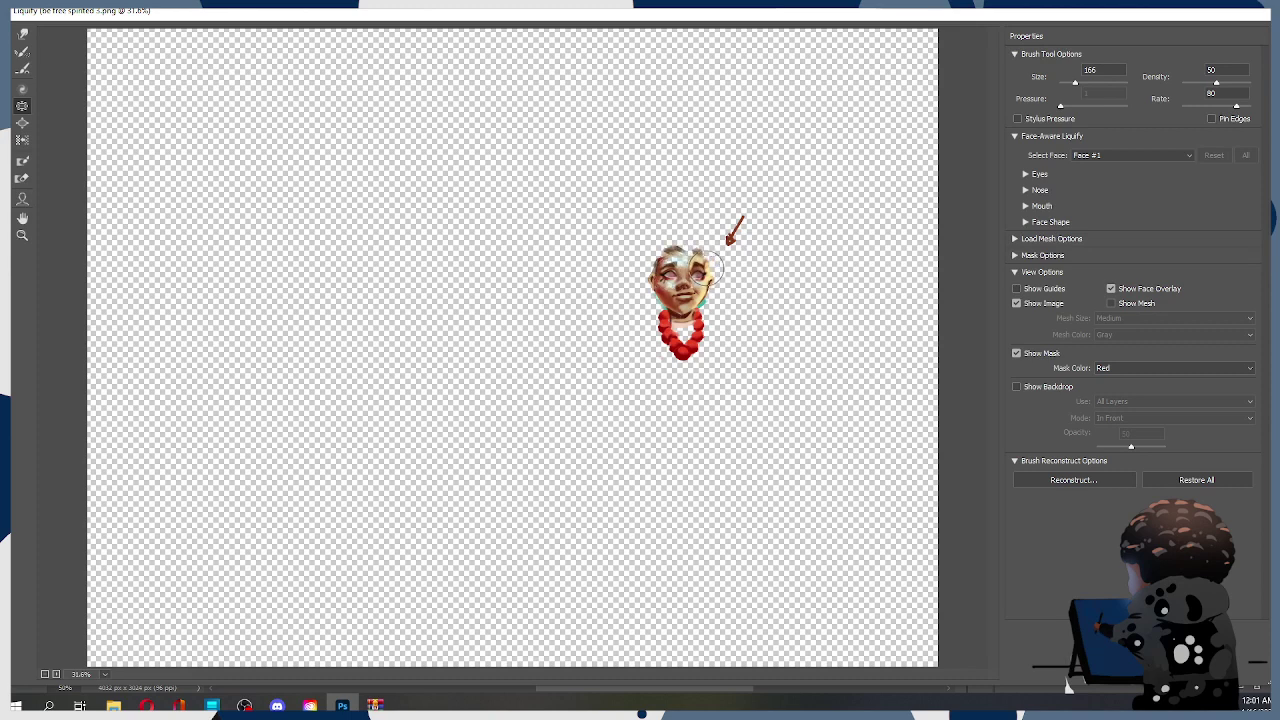
pyautogui.click(1132, 640)
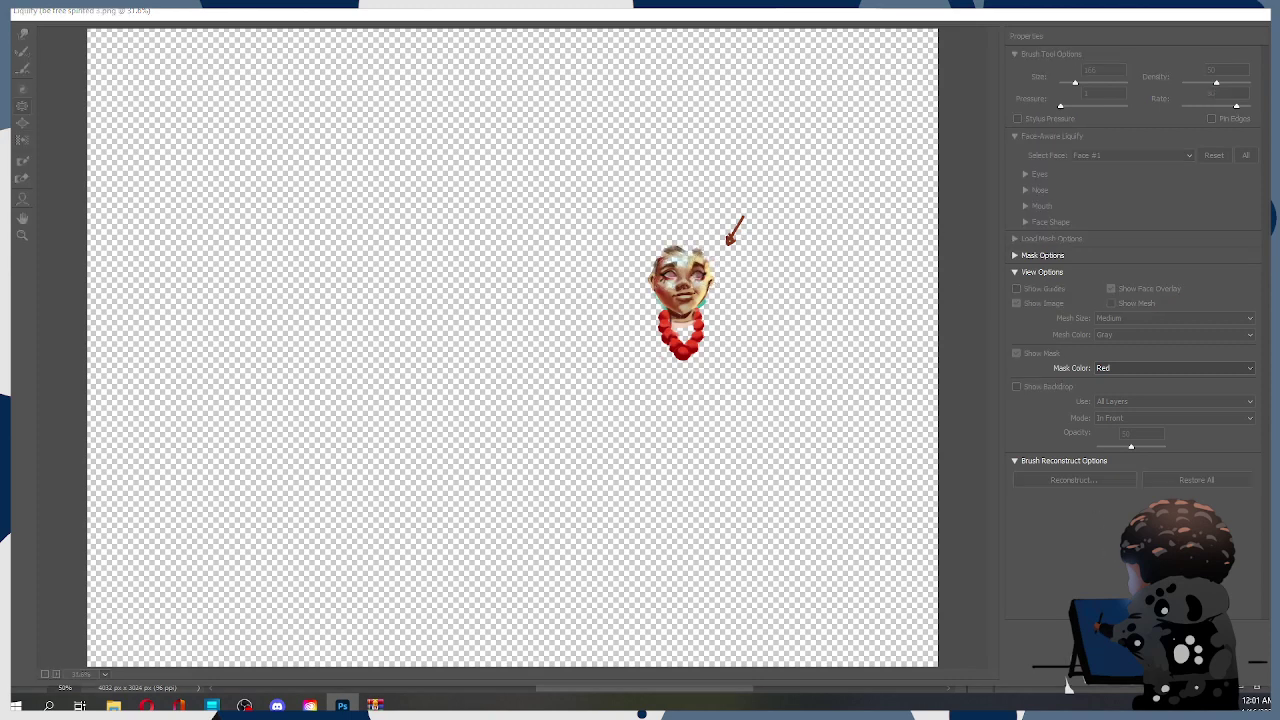
# Touch up the lit side of the face around the eye with sampled tan, reddish-brown and warm yellow tones at 50% zoom
pyautogui.moveTo(523, 226); pyautogui.dragTo(553, 240)
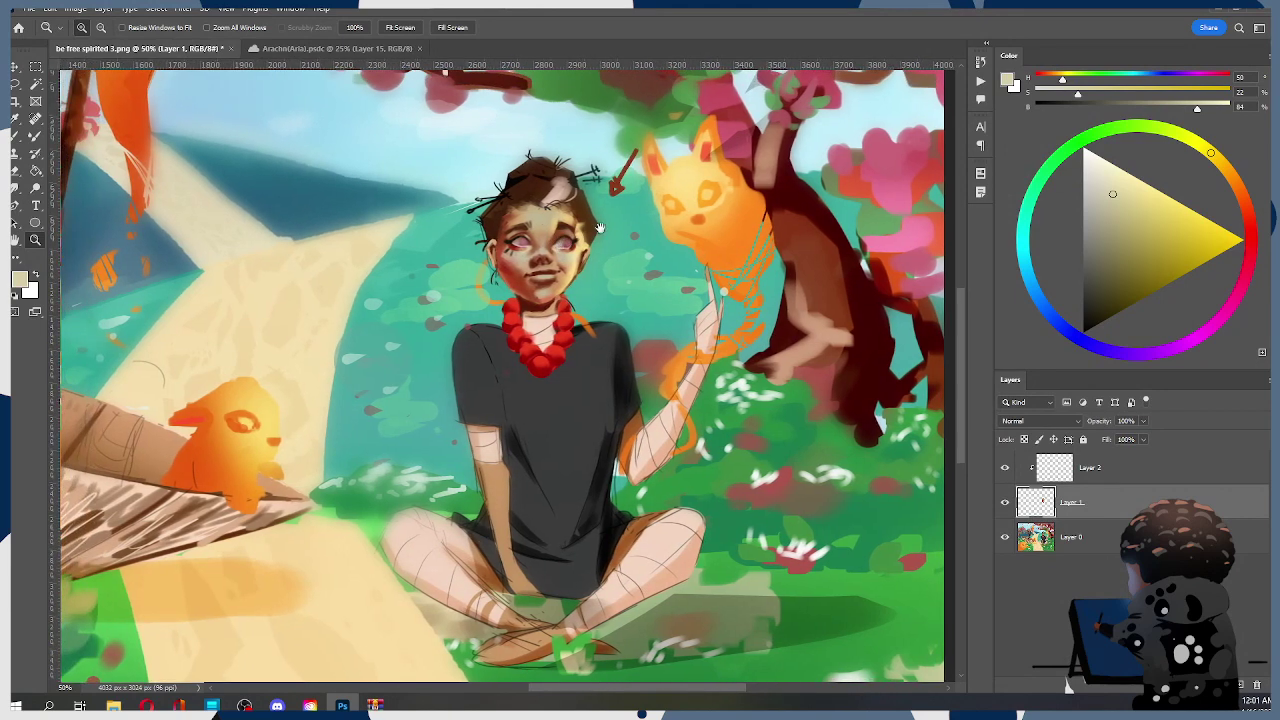
pyautogui.keyDown('alt'); pyautogui.click(585, 232); pyautogui.keyUp('alt')
pyautogui.keyDown('alt'); pyautogui.click(585, 232); pyautogui.keyUp('alt')
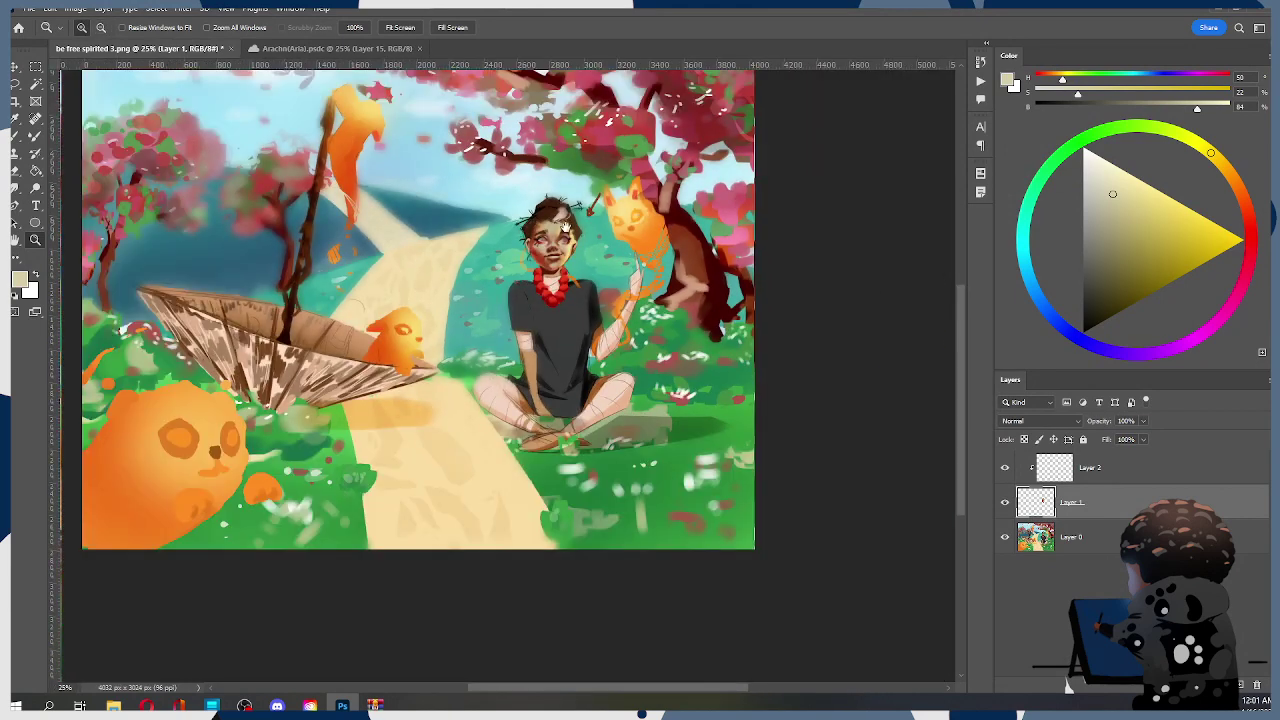
pyautogui.click(572, 243)
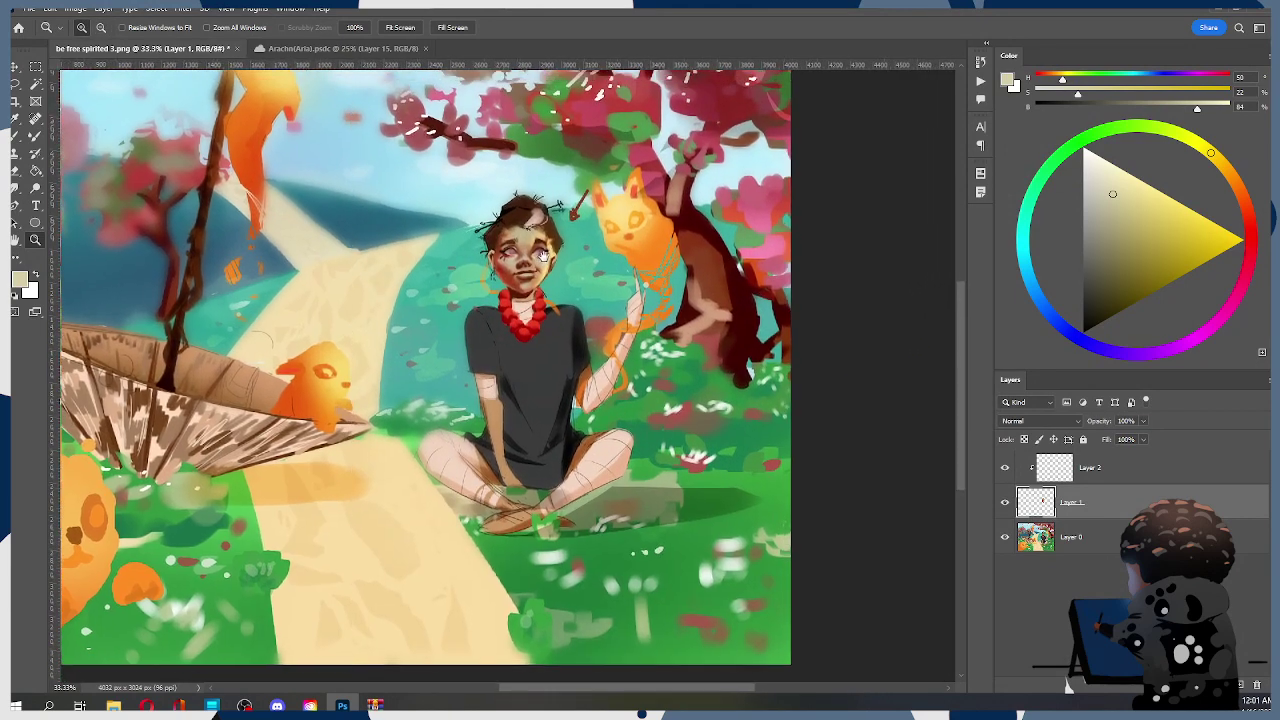
pyautogui.click(572, 243)
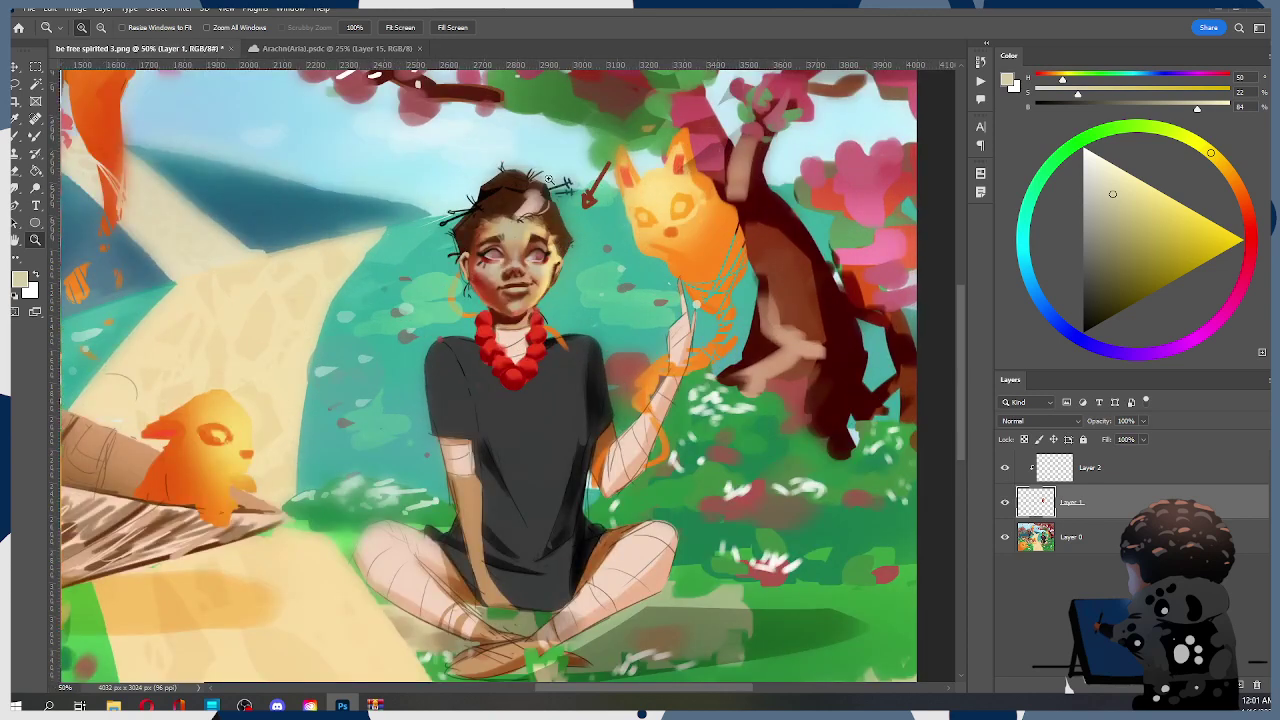
pyautogui.press('b')
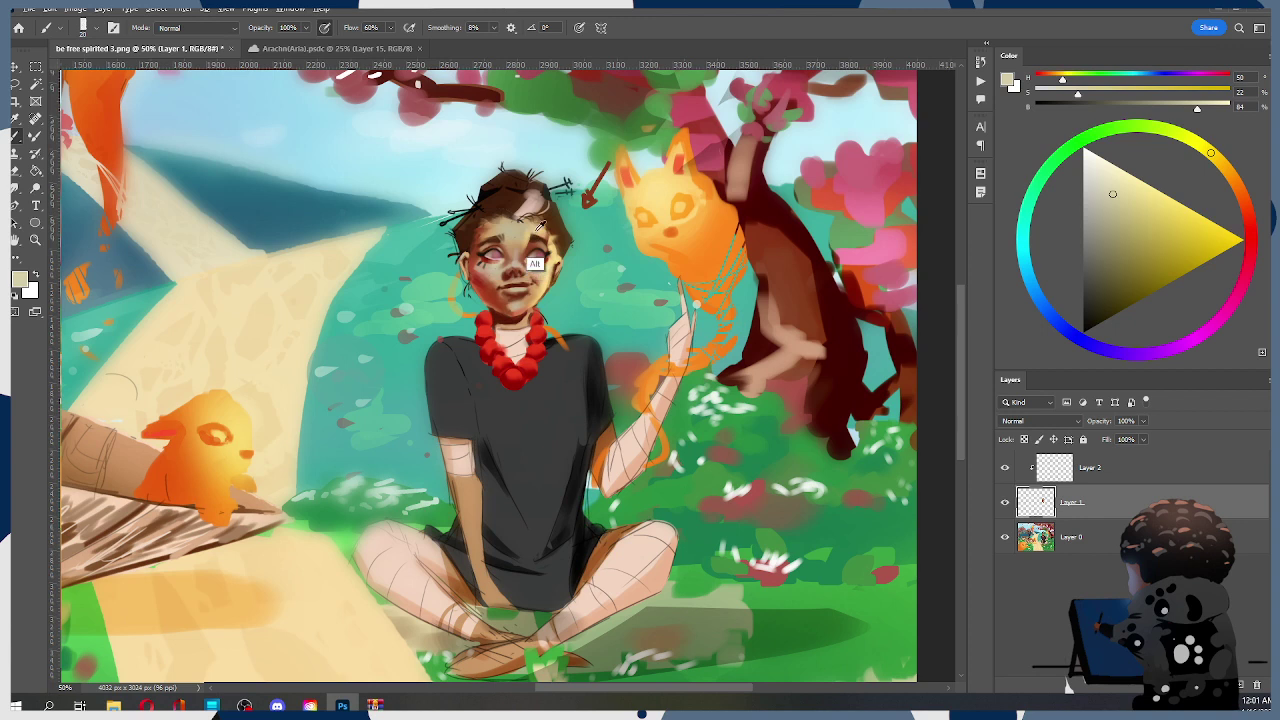
pyautogui.keyDown('alt'); pyautogui.click(538, 230); pyautogui.keyUp('alt')
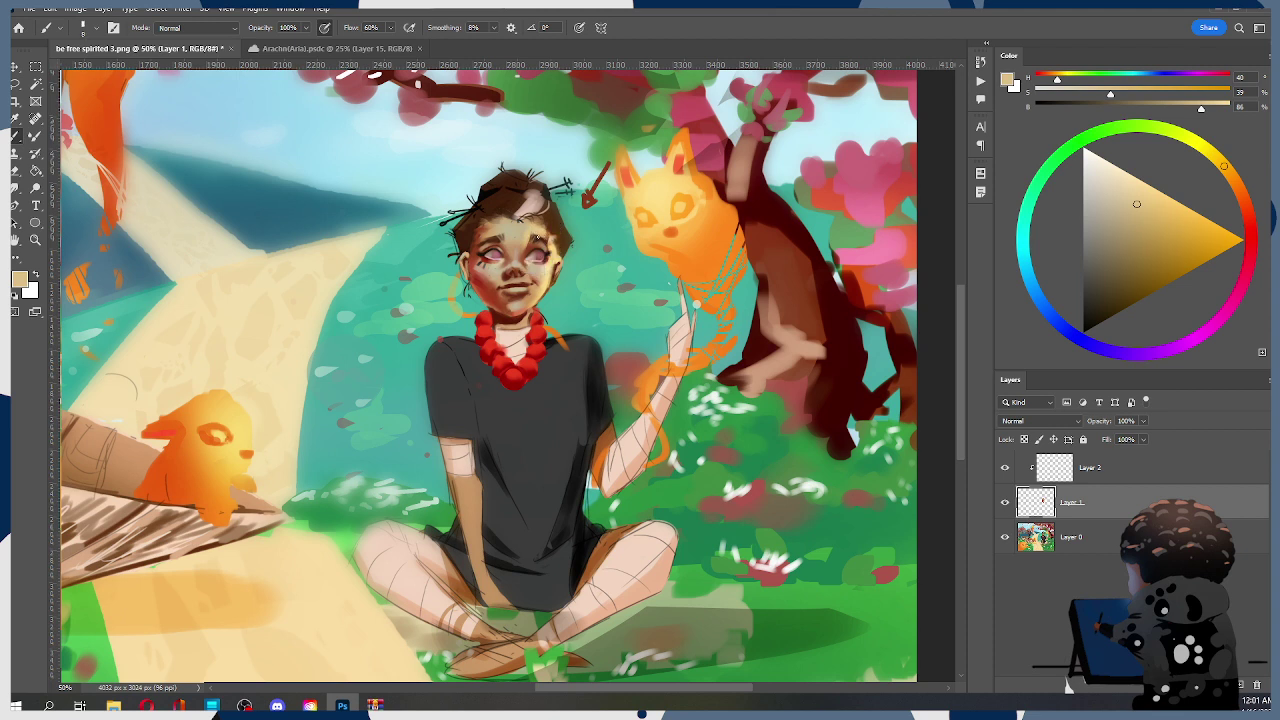
pyautogui.keyDown('alt'); pyautogui.click(537, 238); pyautogui.keyUp('alt')
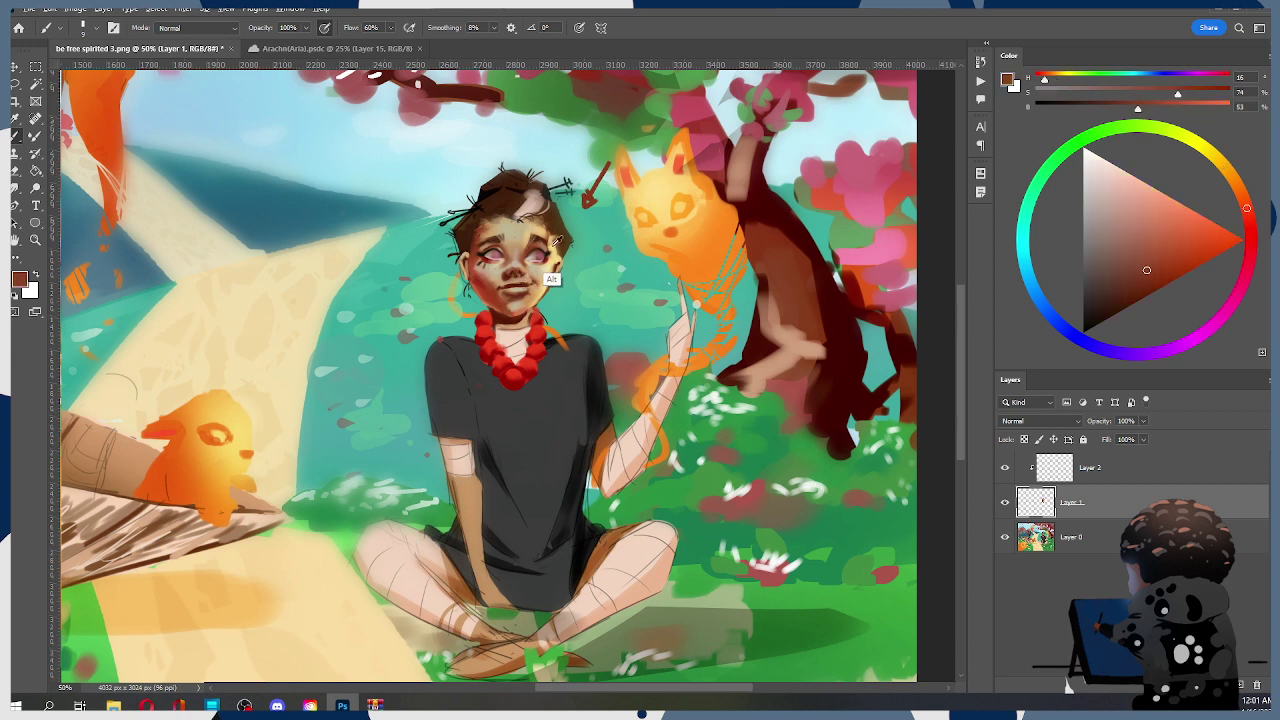
pyautogui.keyDown('alt'); pyautogui.click(548, 246); pyautogui.keyUp('alt')
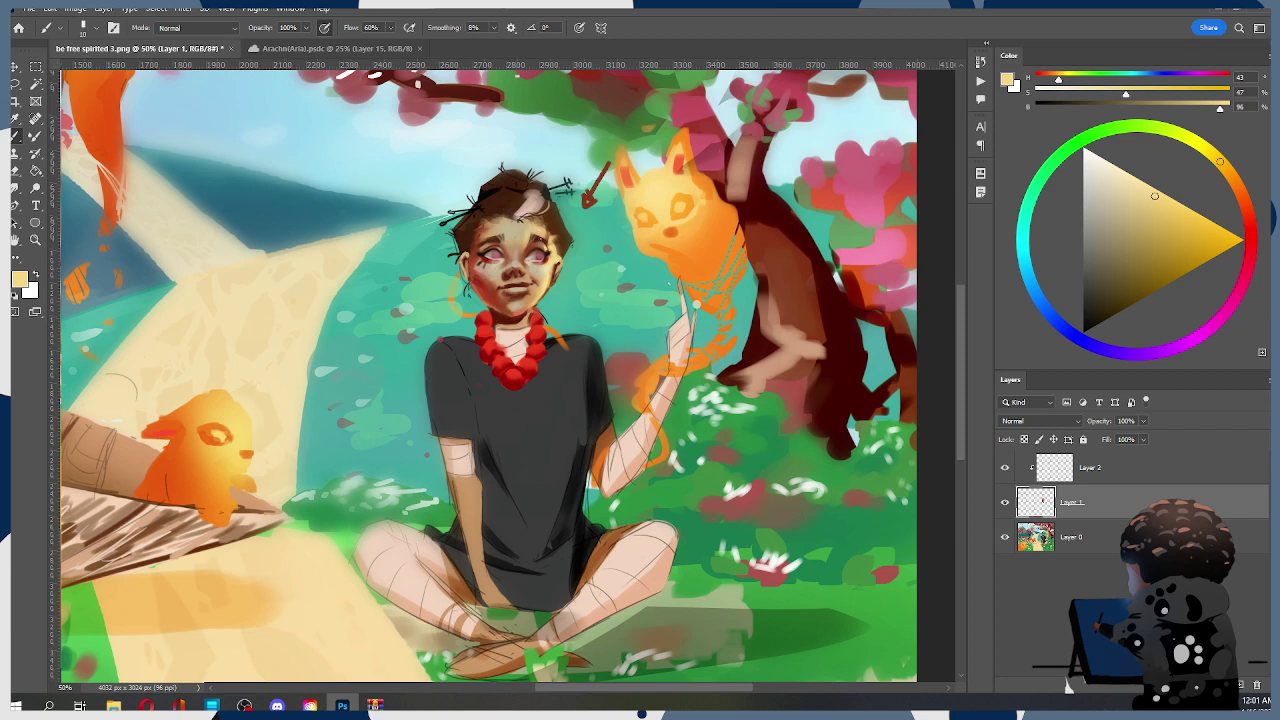
pyautogui.moveTo(547, 242); pyautogui.dragTo(546, 256)
pyautogui.moveTo(548, 244); pyautogui.dragTo(580, 198)
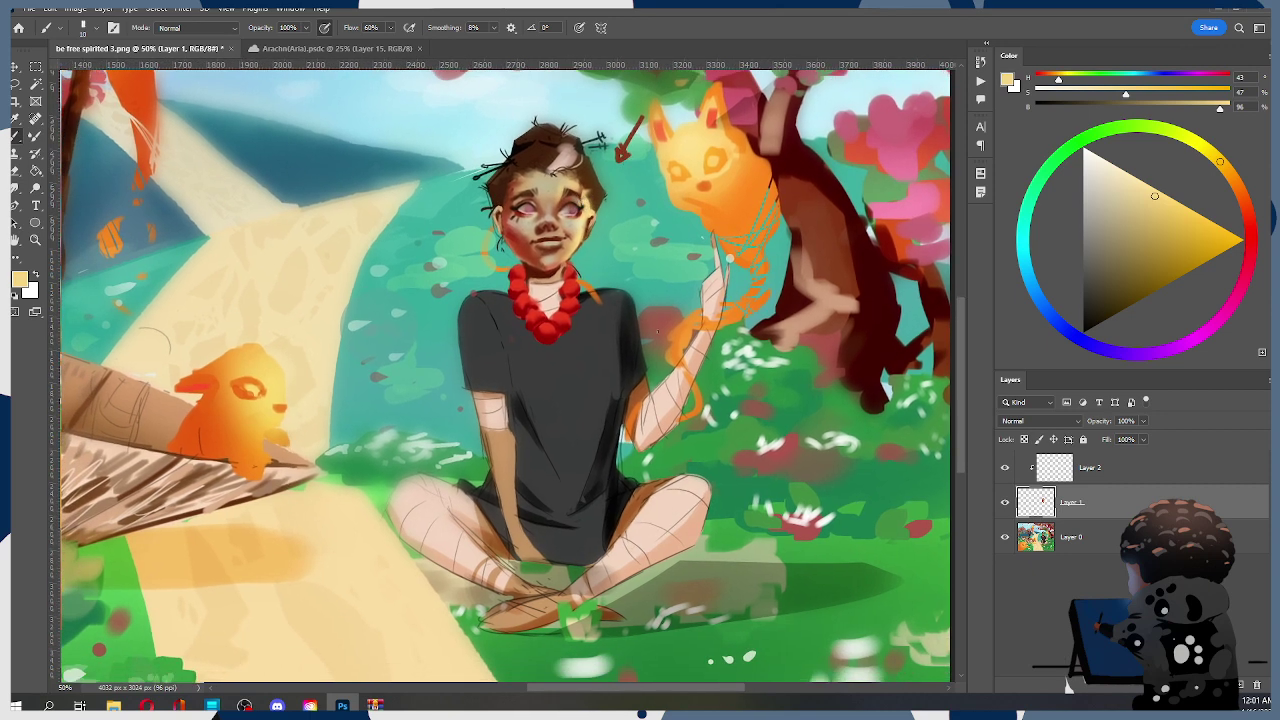
# Compare the painting with and without Layer 2, and merge Layer 2 with Layer 1
pyautogui.click(1007, 469)
pyautogui.click(1007, 469)
pyautogui.click(1007, 469)
pyautogui.click(1007, 469)
pyautogui.keyDown('shift'); pyautogui.click(1120, 484); pyautogui.keyUp('shift')
pyautogui.rightClick(1091, 482)
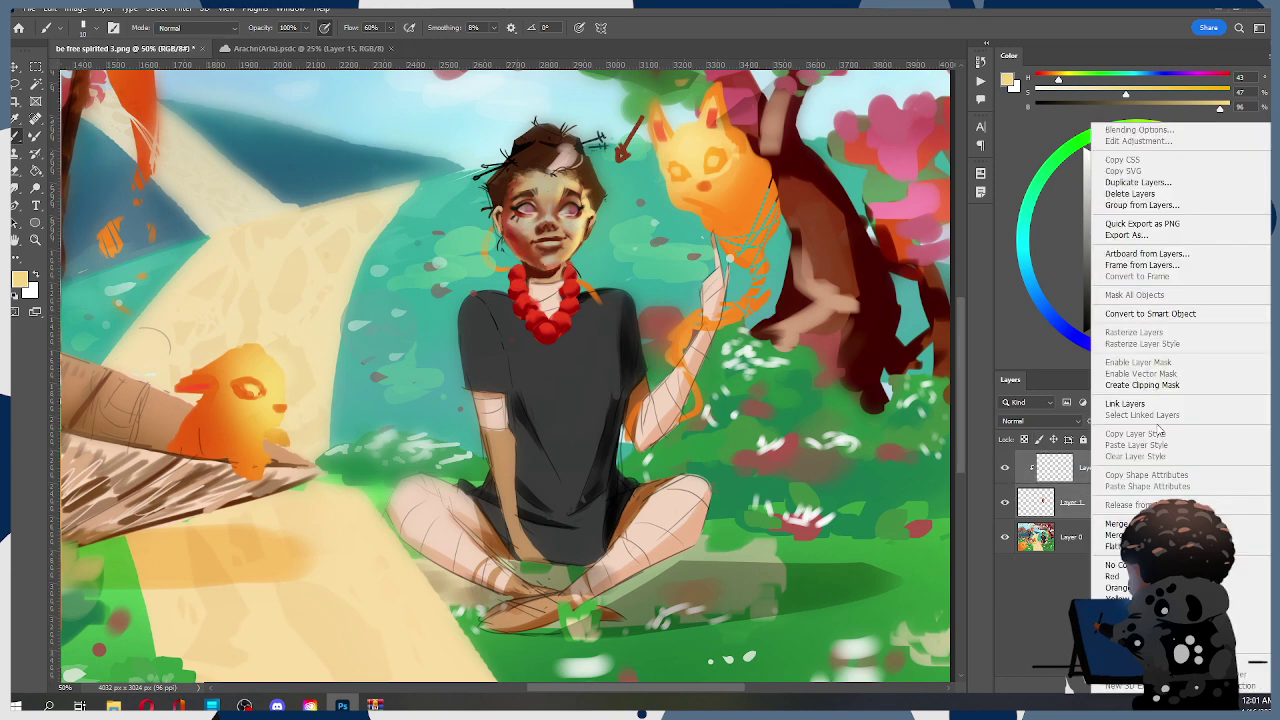
pyautogui.click(1115, 524)
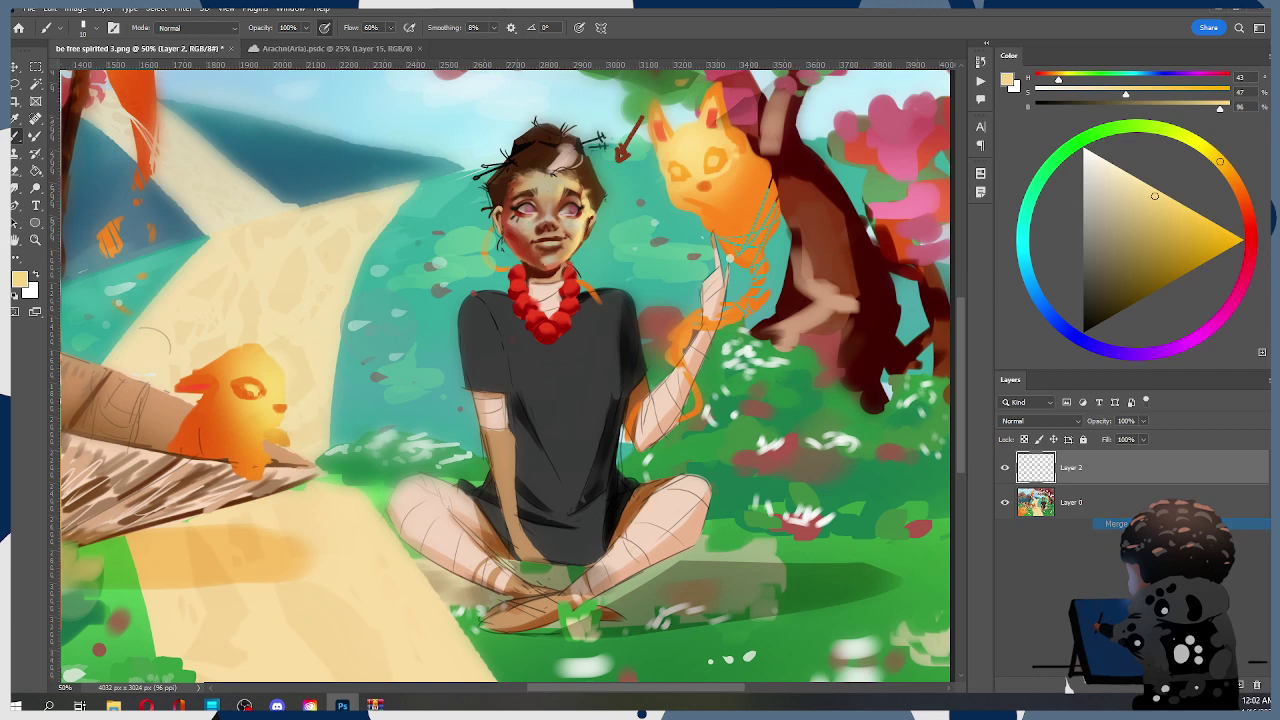
# Compare the repainted face with the original underneath by repeatedly hiding and showing the merged layer
pyautogui.click(1005, 468)
pyautogui.click(1005, 468)
pyautogui.click(1007, 469)
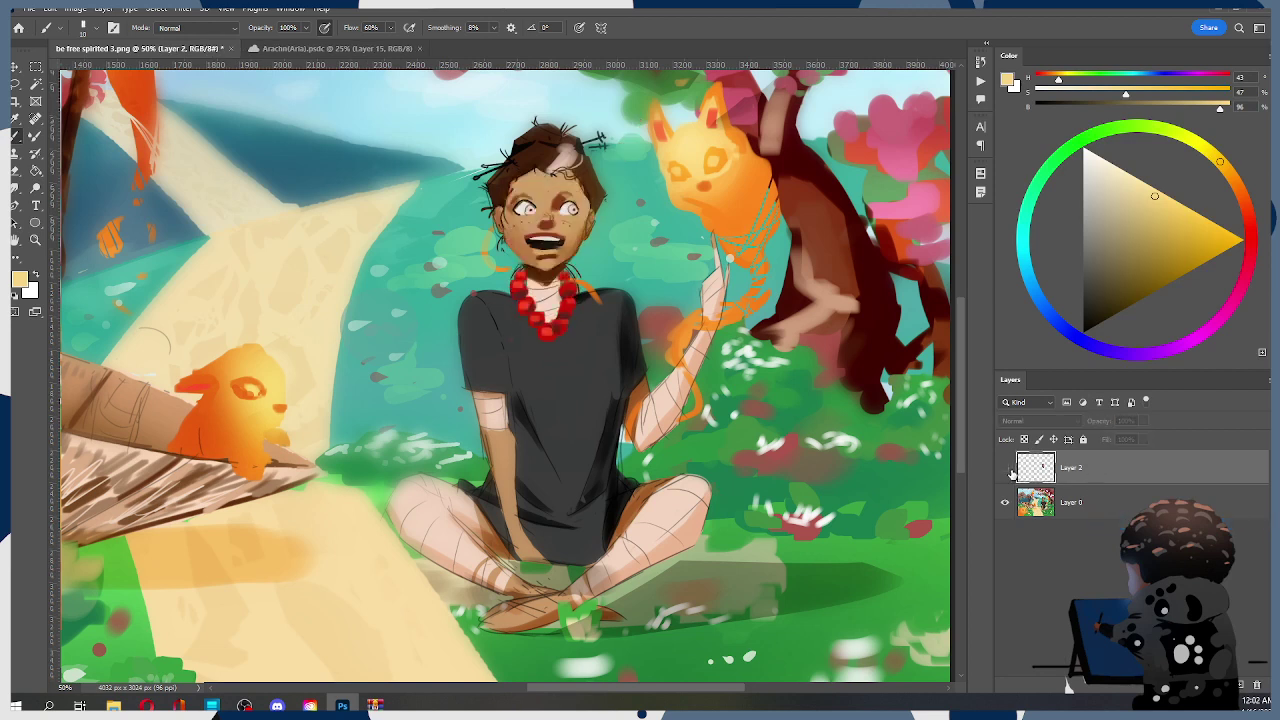
pyautogui.click(1007, 469)
pyautogui.click(1007, 469)
pyautogui.click(1007, 469)
pyautogui.click(1006, 469)
pyautogui.click(1006, 469)
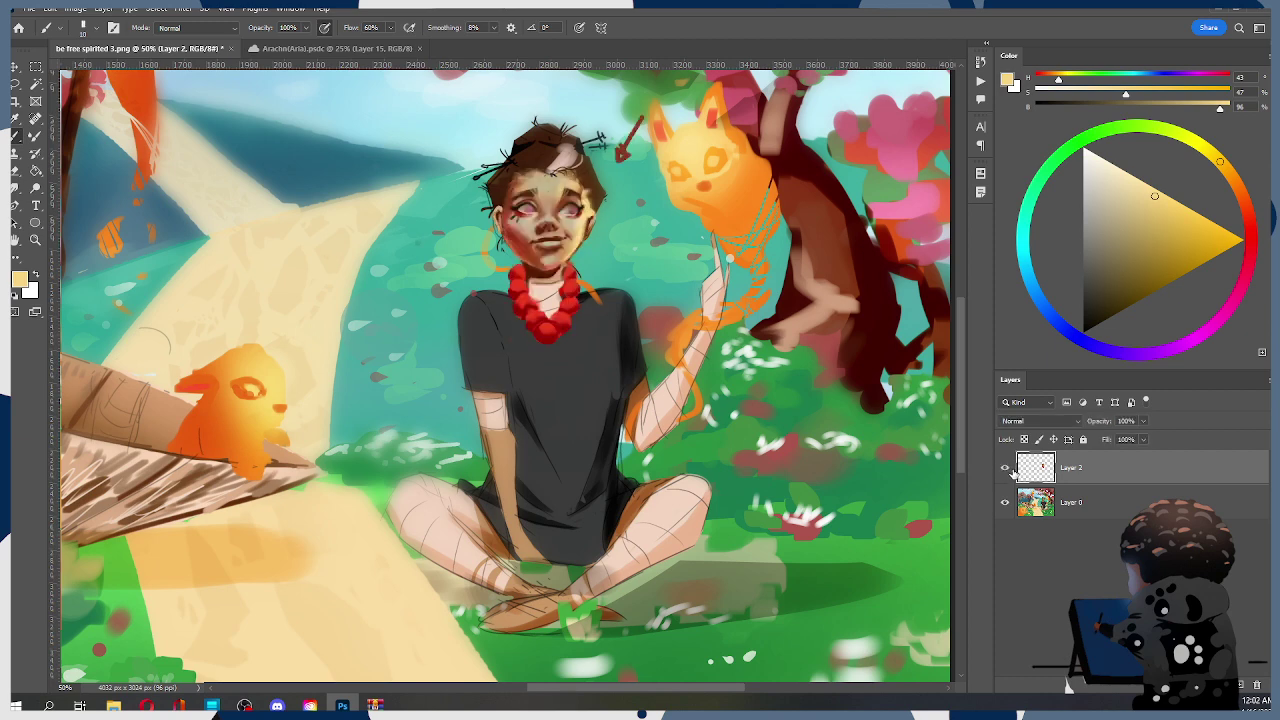
pyautogui.click(1006, 469)
pyautogui.click(1006, 469)
pyautogui.moveTo(559, 215)
pyautogui.mouseDown()
pyautogui.moveTo(575, 211)
pyautogui.moveTo(547, 218)
pyautogui.mouseUp()
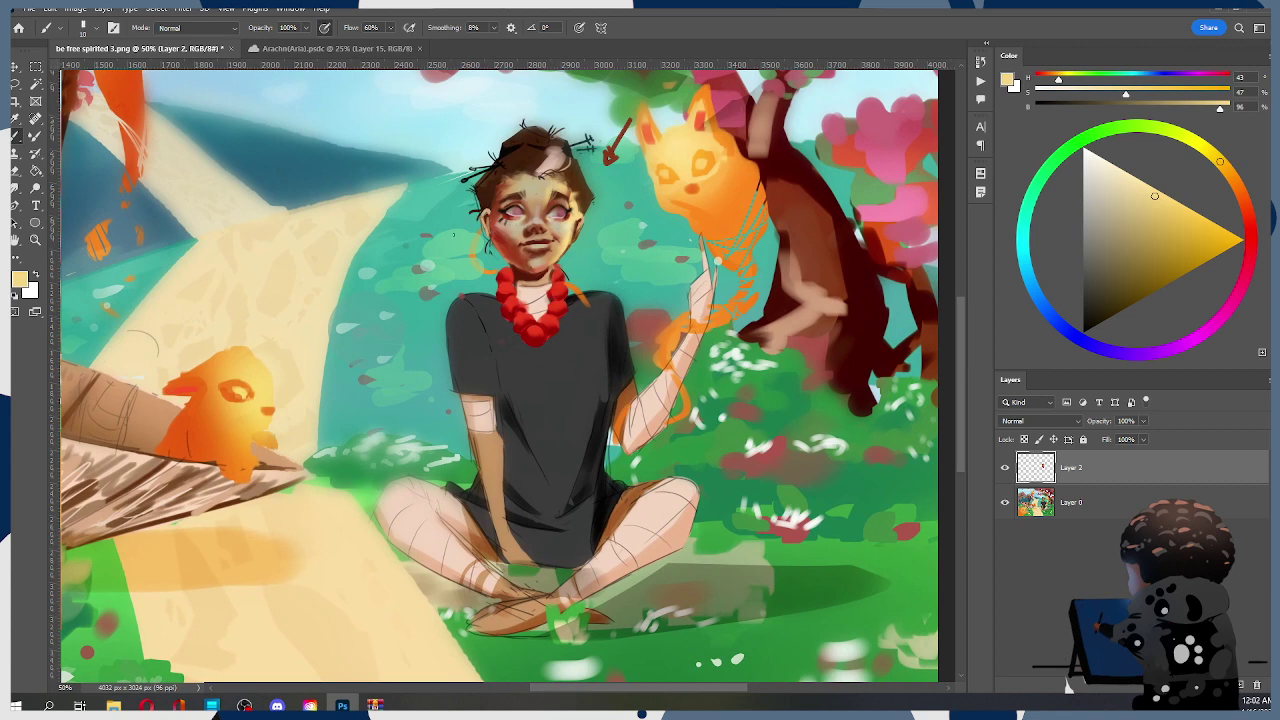
pyautogui.moveTo(571, 338); pyautogui.dragTo(550, 350)
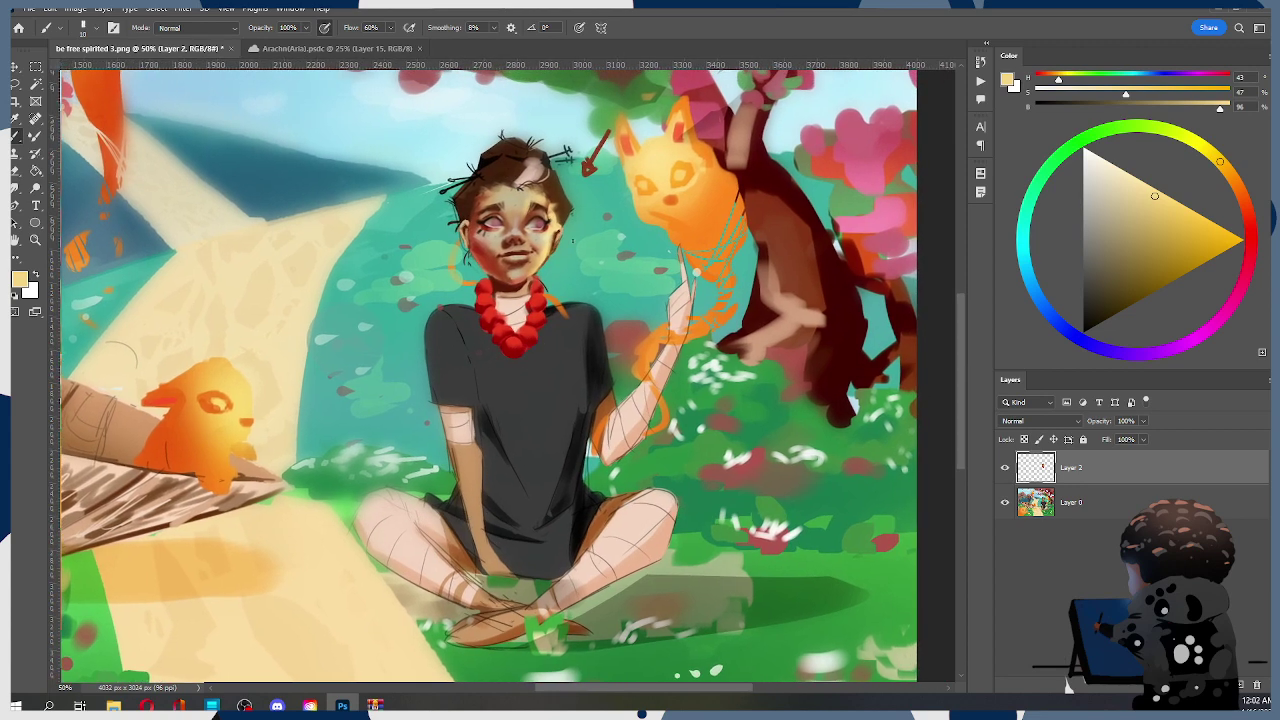
pyautogui.moveTo(634, 462)
pyautogui.mouseDown()
pyautogui.moveTo(660, 478)
pyautogui.moveTo(633, 474)
pyautogui.mouseUp()
pyautogui.moveTo(600, 397)
pyautogui.mouseDown()
pyautogui.moveTo(650, 476)
pyautogui.moveTo(640, 484)
pyautogui.moveTo(735, 420)
pyautogui.moveTo(790, 414)
pyautogui.moveTo(570, 560)
pyautogui.mouseUp()
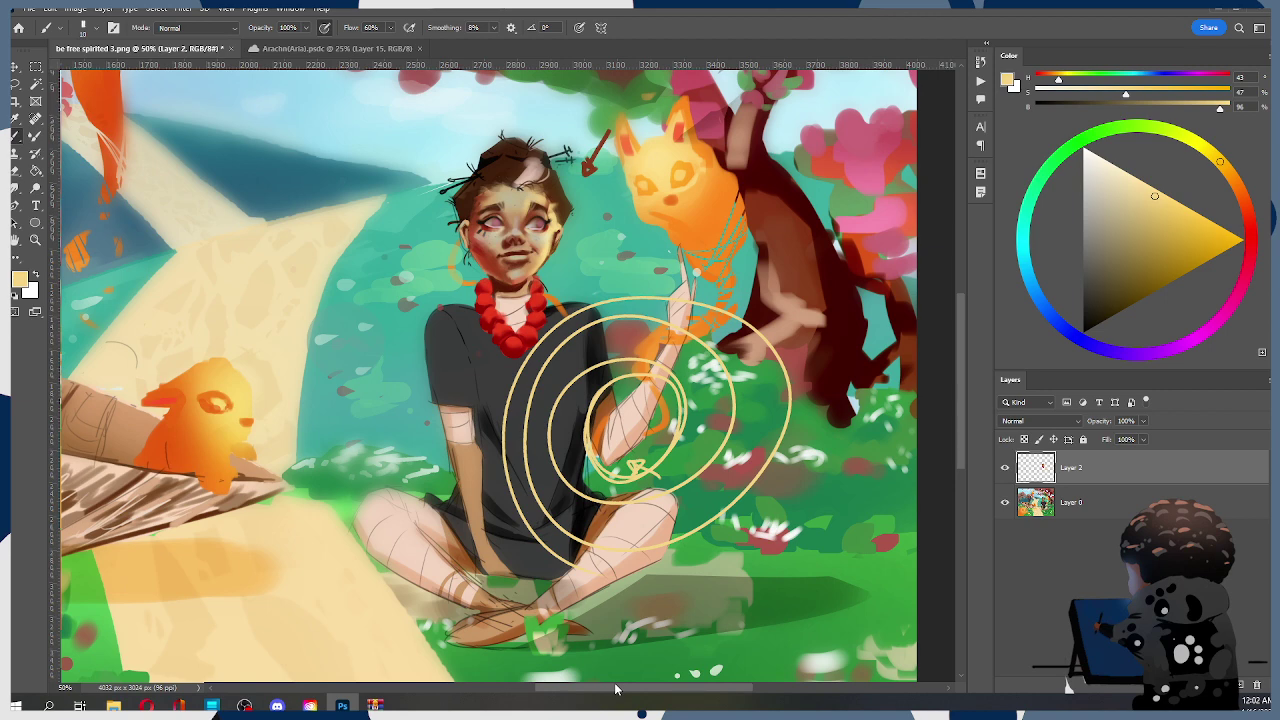
pyautogui.hotkey('ctrl', 'z')
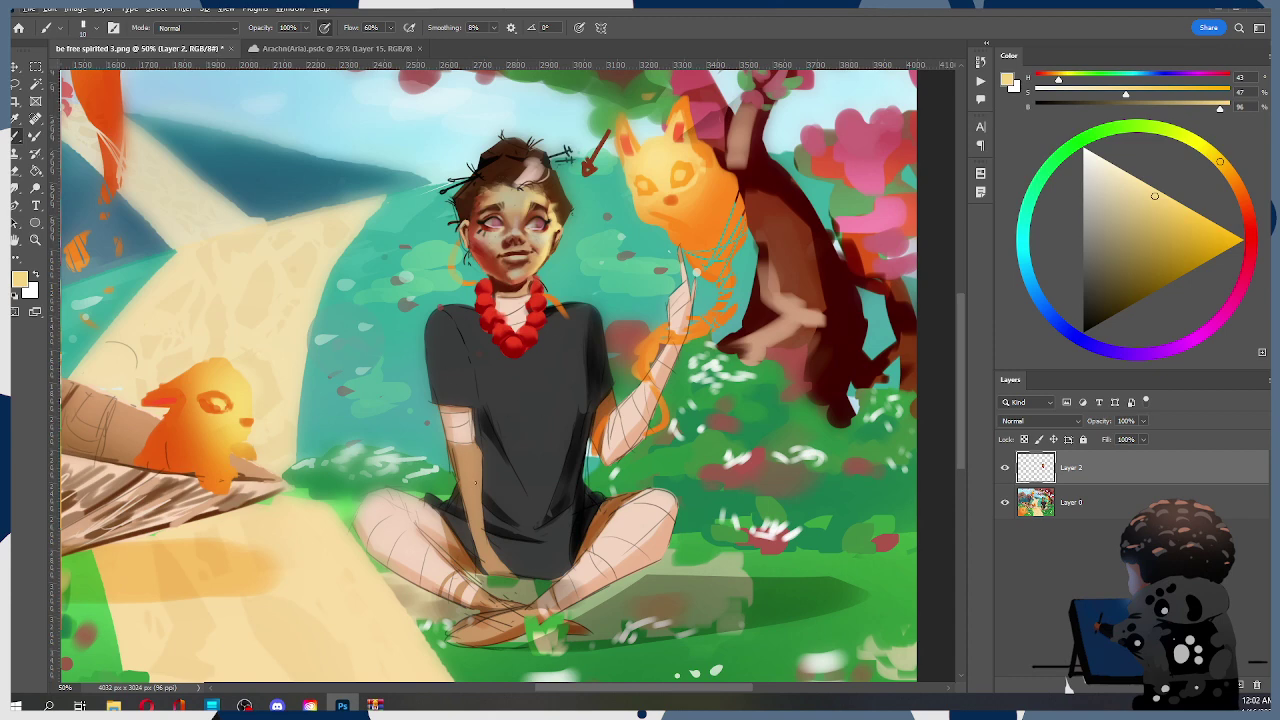
# Block in near-black shadows under the bust and near both shoulders of the shirt with a sampled dark tone
pyautogui.hotkey('alt', 'd')
pyautogui.press('Escape')
pyautogui.press(']')
pyautogui.press(']')
pyautogui.press(']')
pyautogui.press(']')
pyautogui.press(']')
pyautogui.keyDown('alt'); pyautogui.click(585, 430); pyautogui.keyUp('alt')
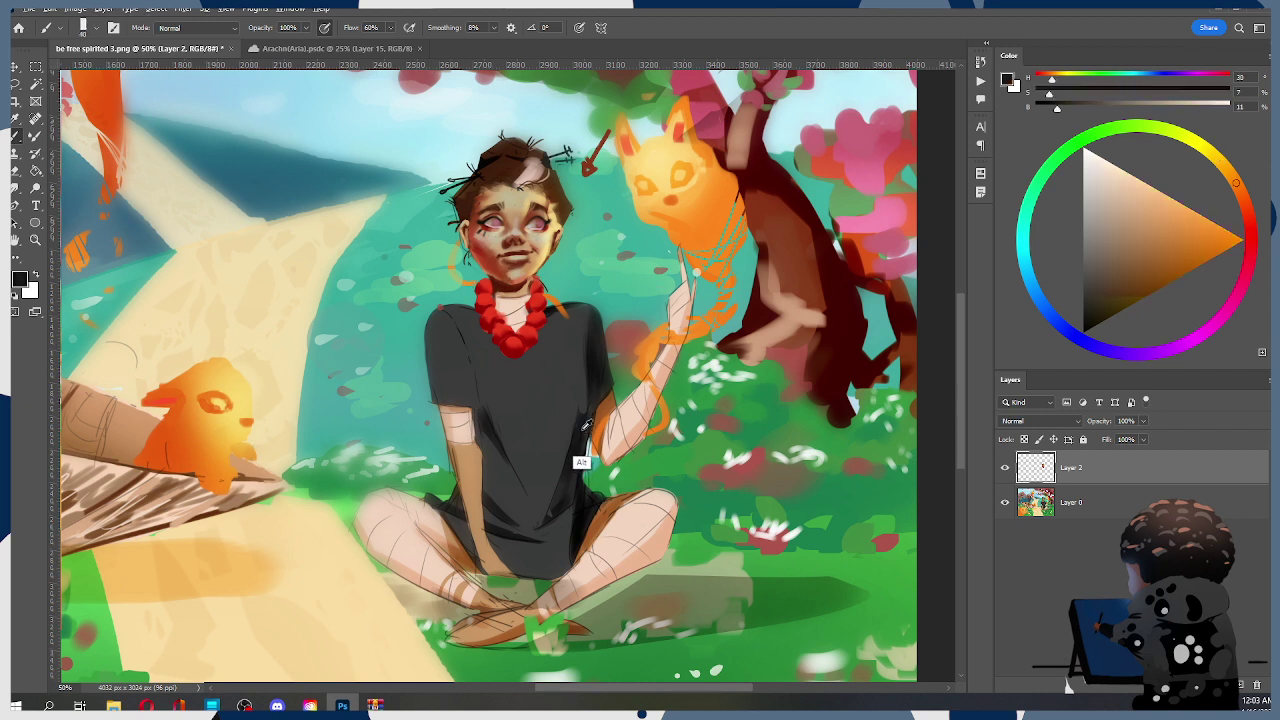
pyautogui.moveTo(494, 412)
pyautogui.mouseDown()
pyautogui.moveTo(573, 409)
pyautogui.moveTo(520, 423)
pyautogui.moveTo(566, 413)
pyautogui.moveTo(540, 364)
pyautogui.moveTo(542, 426)
pyautogui.moveTo(522, 447)
pyautogui.moveTo(574, 409)
pyautogui.mouseUp()
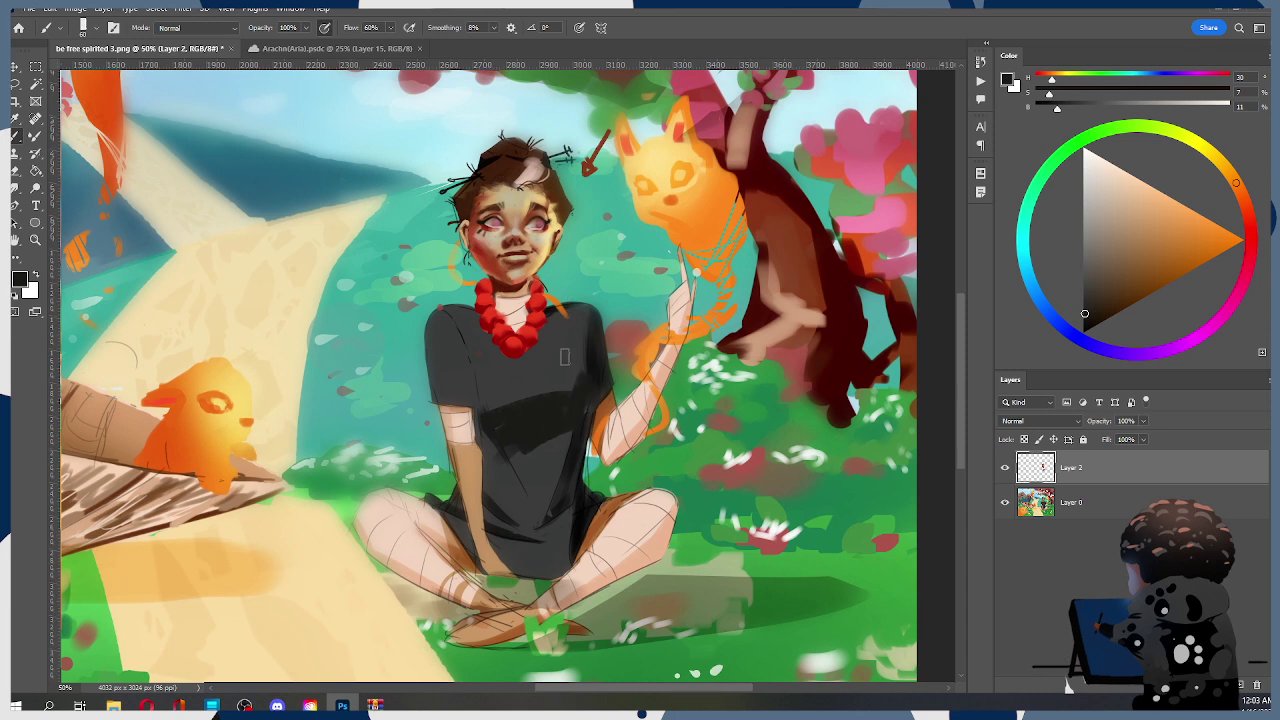
pyautogui.moveTo(565, 357)
pyautogui.mouseDown()
pyautogui.moveTo(580, 363)
pyautogui.moveTo(583, 340)
pyautogui.mouseUp()
pyautogui.moveTo(461, 334); pyautogui.dragTo(474, 362)
pyautogui.press('[')
pyautogui.press('[')
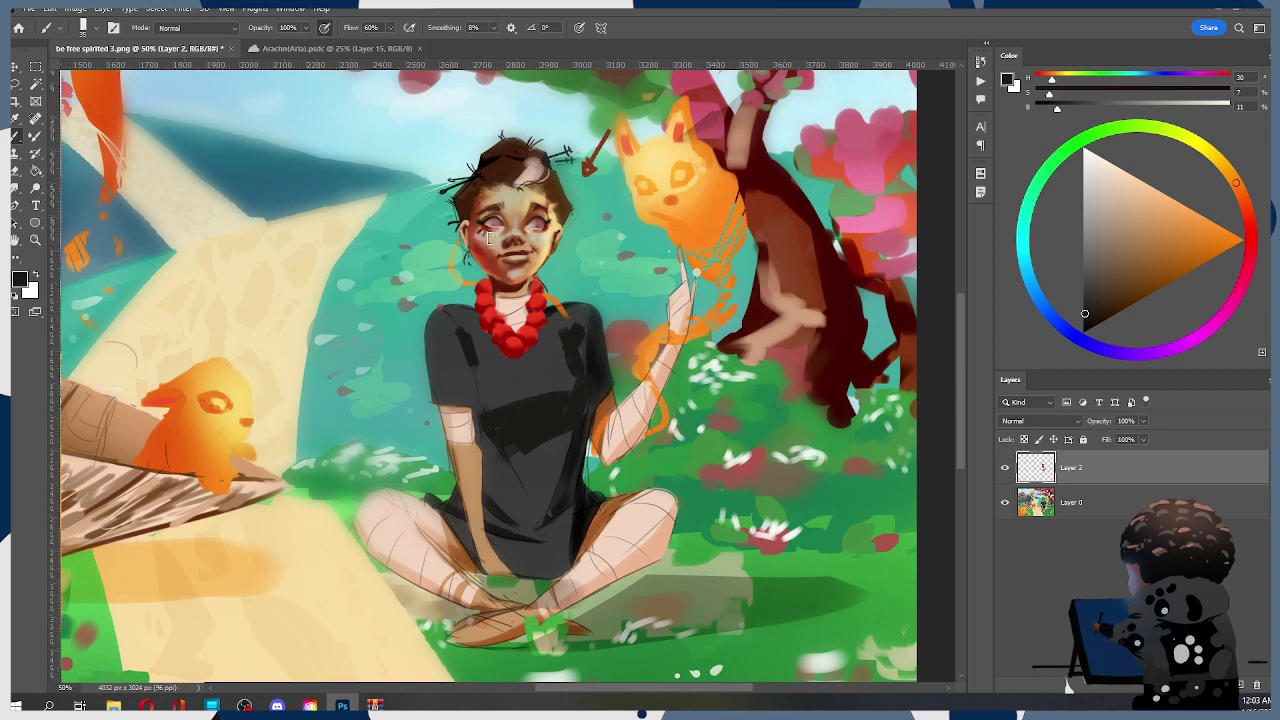
# Paint diagonal fold shadows on the shirt's lower front, shaping them with sampled near-black and dark grey
pyautogui.press(']')
pyautogui.press(']')
pyautogui.moveTo(501, 436); pyautogui.dragTo(535, 512)
pyautogui.hotkey('ctrl', 'z')
pyautogui.press('[')
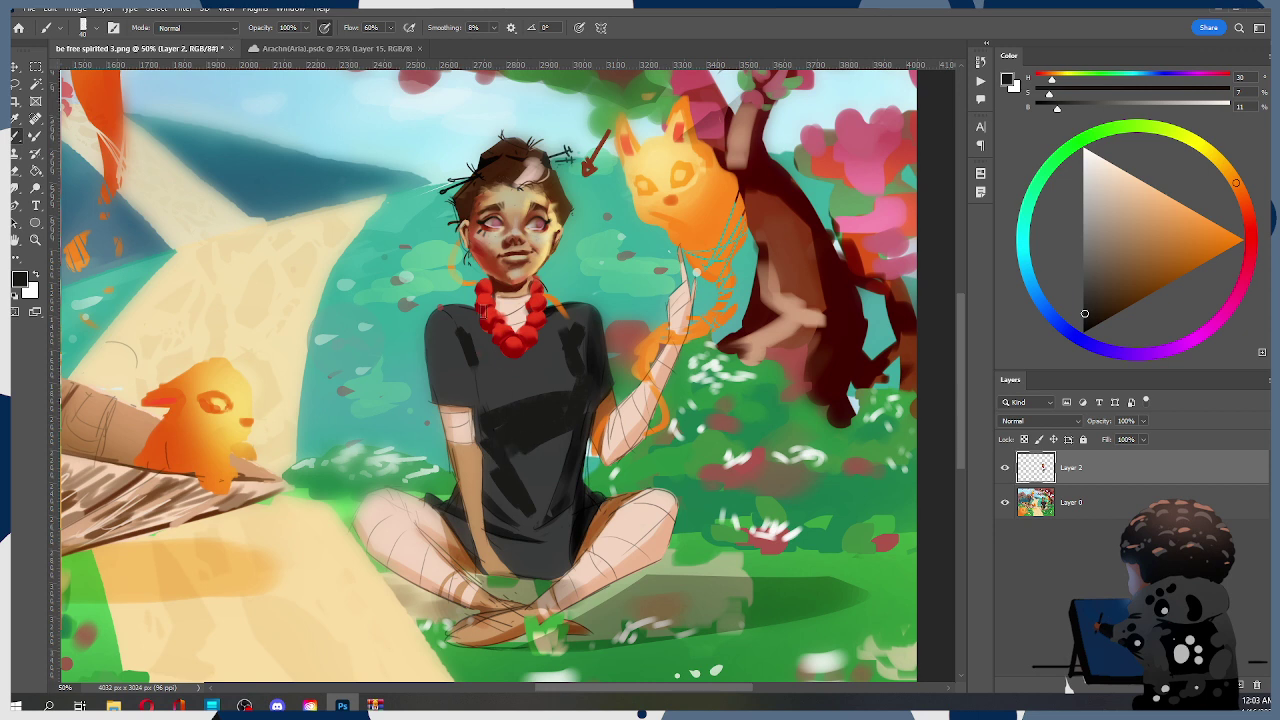
pyautogui.keyDown('alt'); pyautogui.click(528, 500); pyautogui.keyUp('alt')
pyautogui.moveTo(494, 434); pyautogui.dragTo(517, 466)
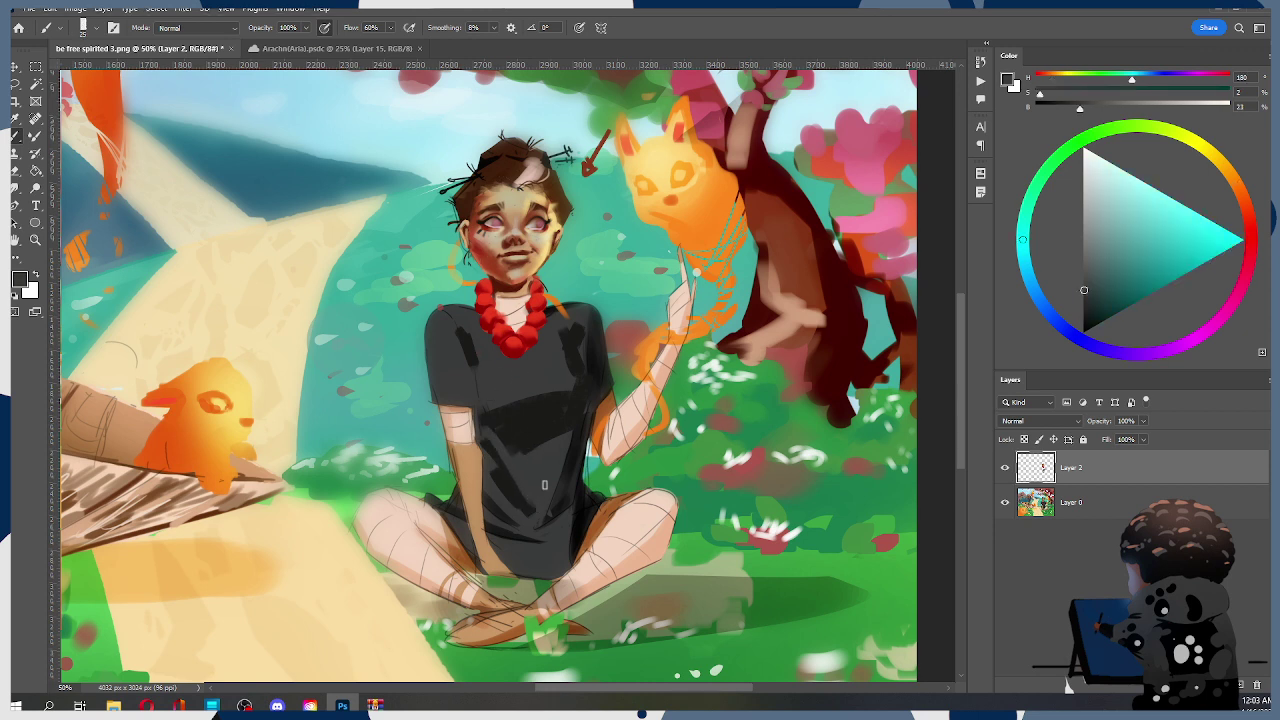
pyautogui.keyDown('alt'); pyautogui.click(502, 421); pyautogui.keyUp('alt')
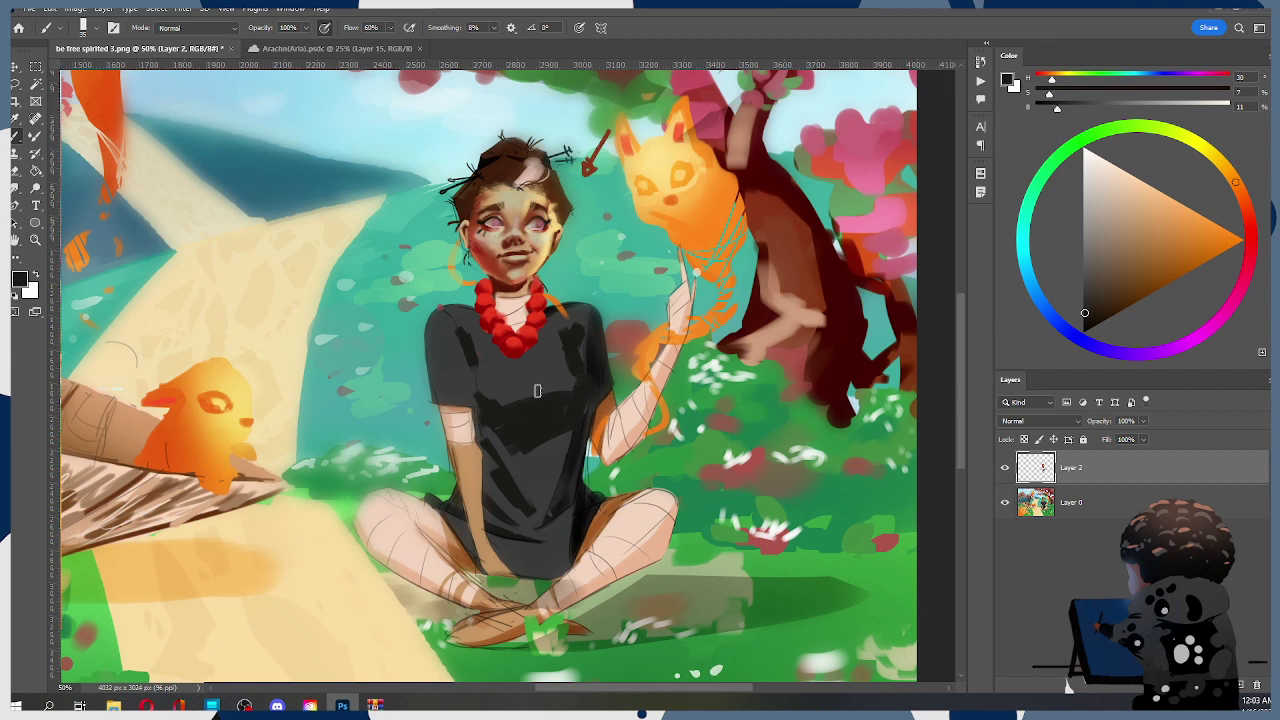
pyautogui.keyDown('alt'); pyautogui.click(517, 394); pyautogui.keyUp('alt')
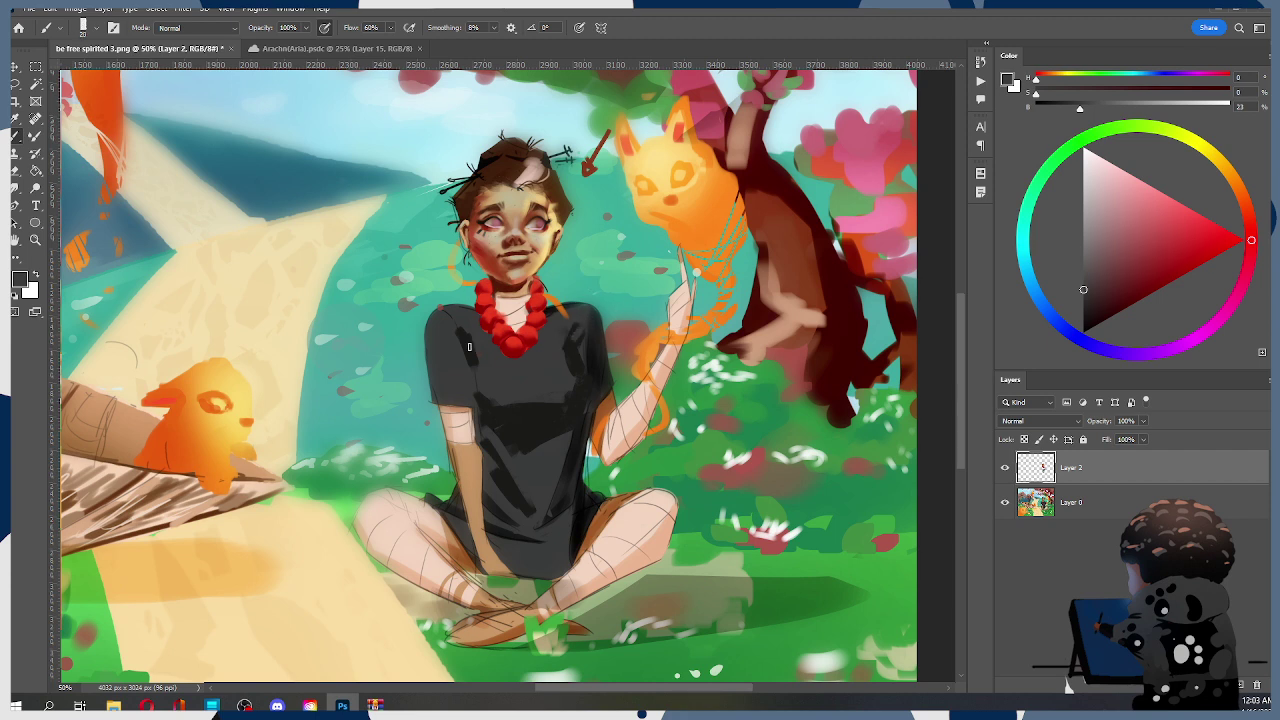
# Refine the shirt's shadow and crease beside the resting arm's armpit with near-black strokes
pyautogui.keyDown('alt'); pyautogui.click(503, 420); pyautogui.keyUp('alt')
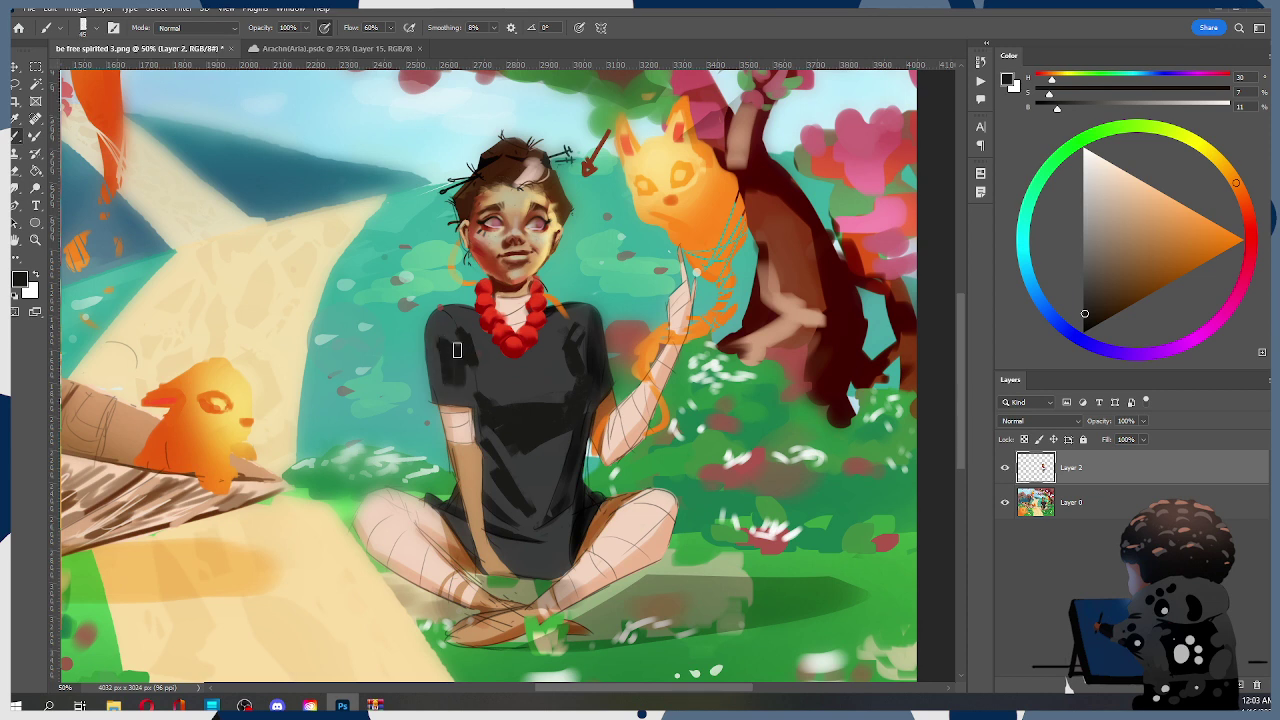
pyautogui.press('[')
pyautogui.press('[')
pyautogui.press('[')
pyautogui.press('[')
pyautogui.moveTo(473, 368); pyautogui.dragTo(475, 389)
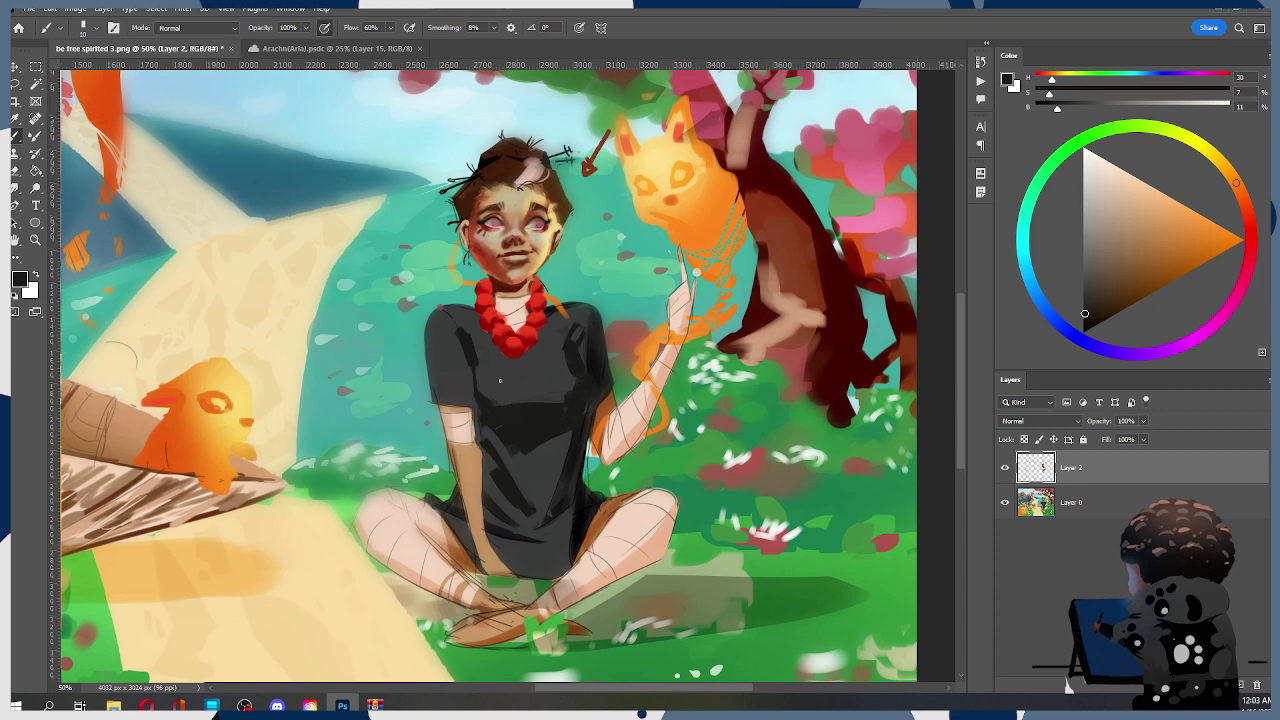
pyautogui.press(']')
pyautogui.press(']')
pyautogui.press(']')
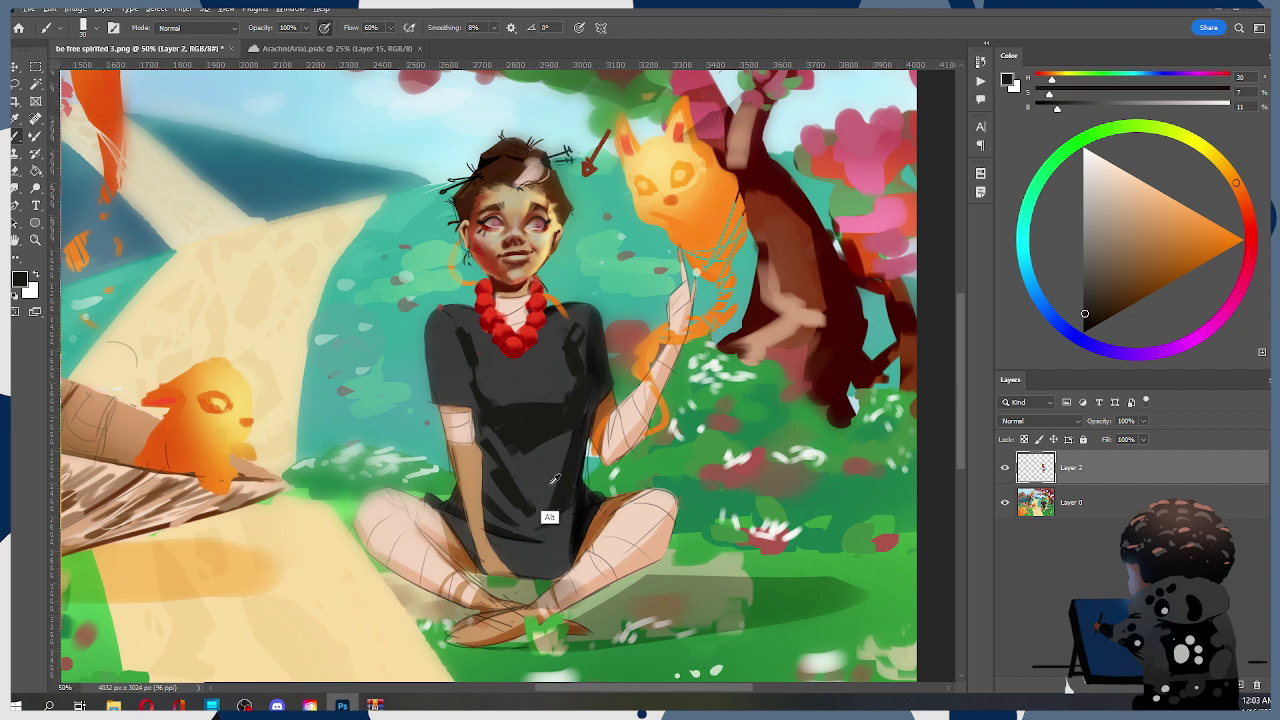
# Refine the fold shapes across the shirt's waist and lower front with alternating sampled dark grey and near-black
pyautogui.keyDown('alt'); pyautogui.click(574, 451); pyautogui.keyUp('alt')
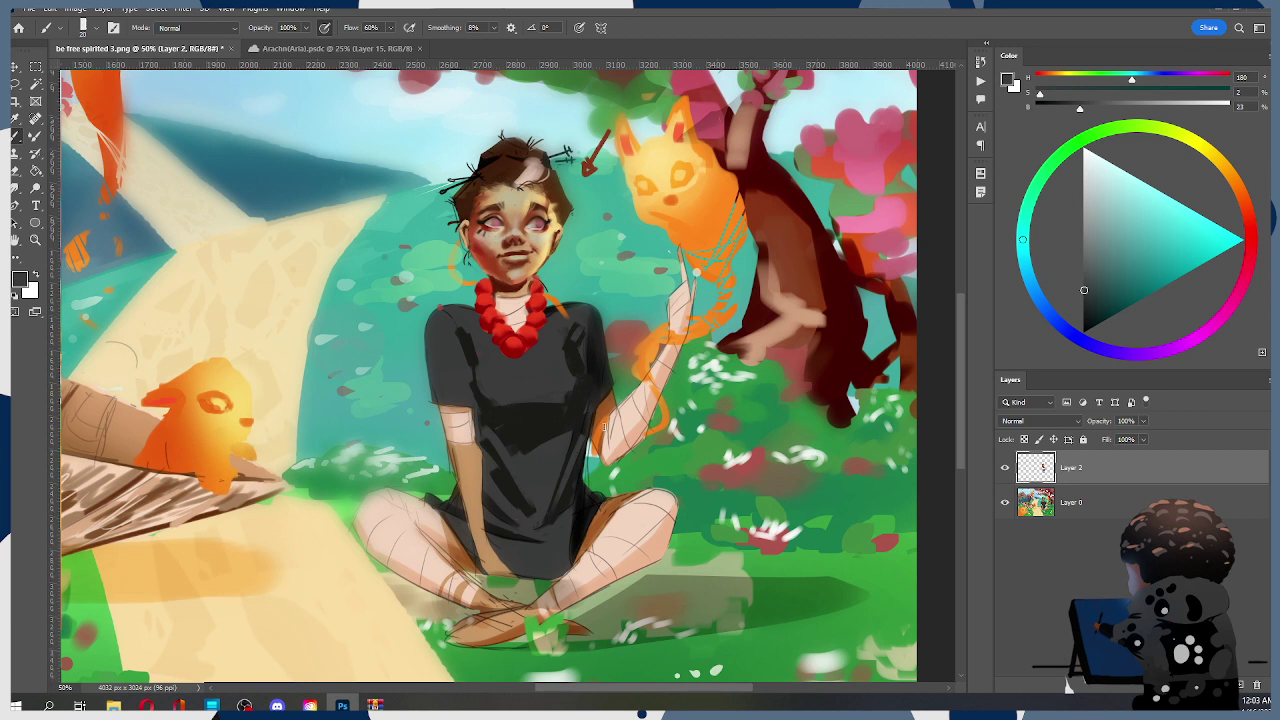
pyautogui.keyDown('alt'); pyautogui.click(514, 512); pyautogui.keyUp('alt')
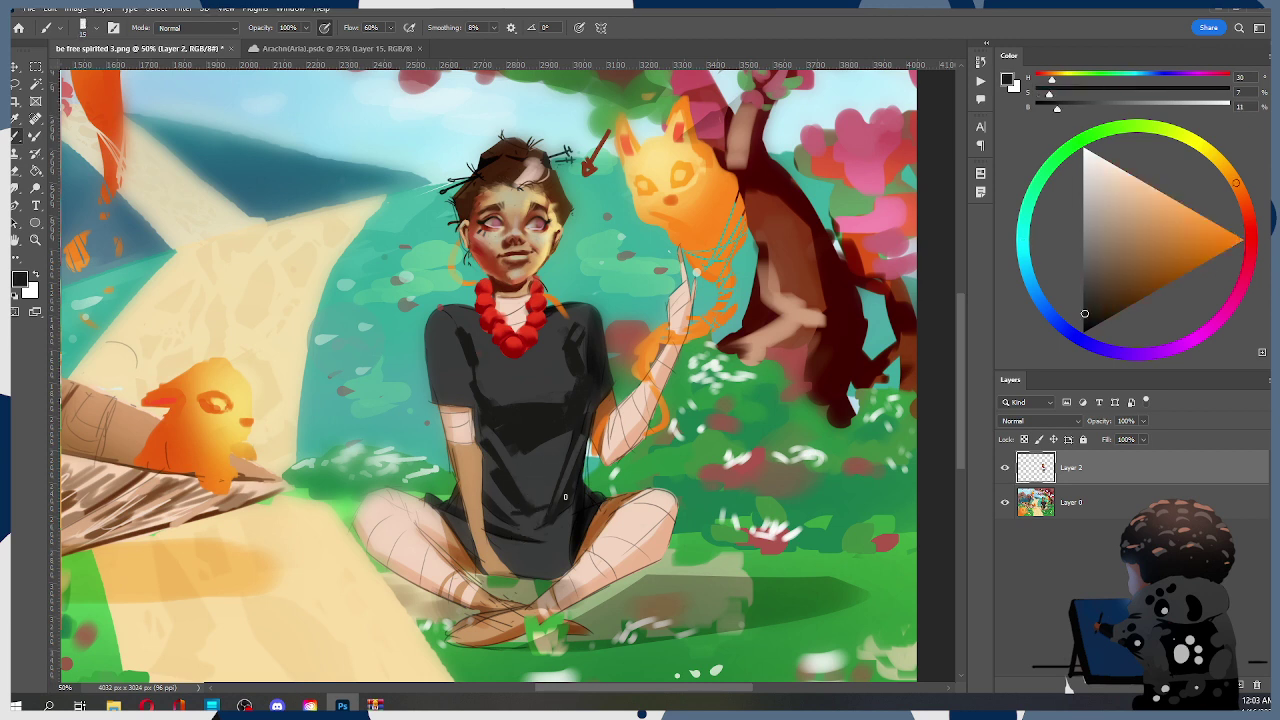
pyautogui.moveTo(543, 523); pyautogui.dragTo(520, 527)
pyautogui.keyDown('alt'); pyautogui.click(553, 507); pyautogui.keyUp('alt')
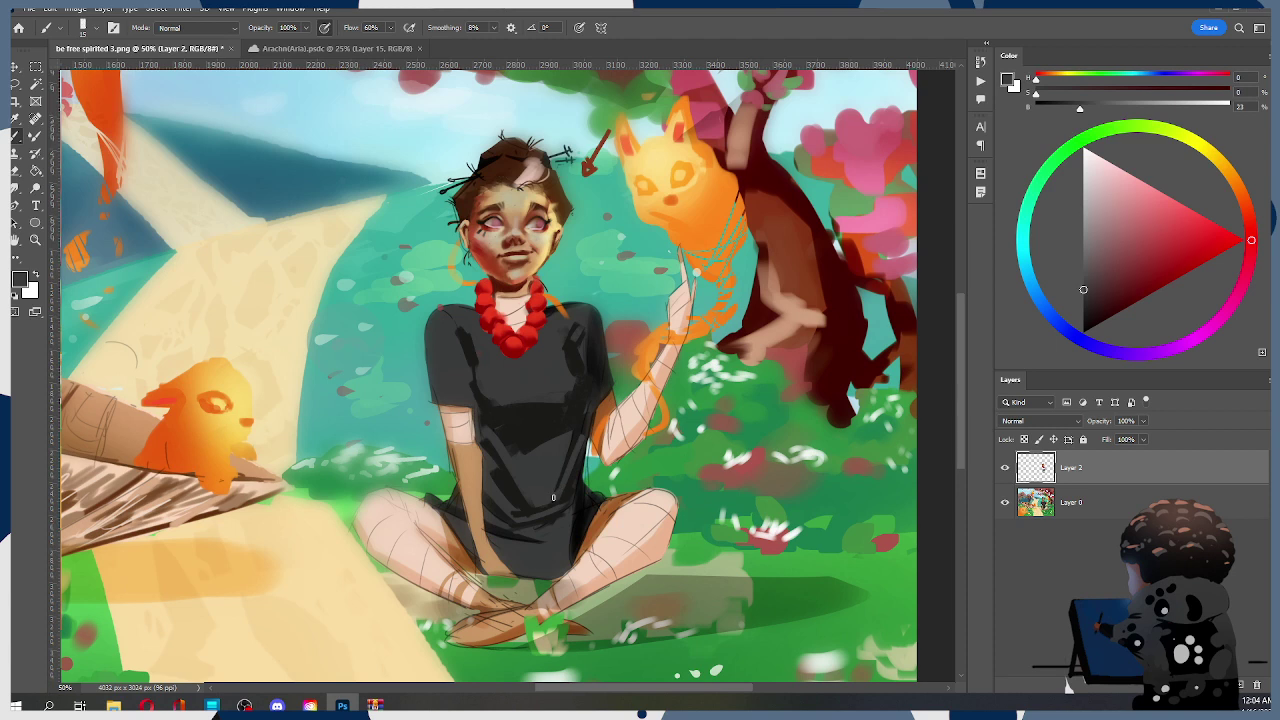
pyautogui.keyDown('alt'); pyautogui.click(572, 443); pyautogui.keyUp('alt')
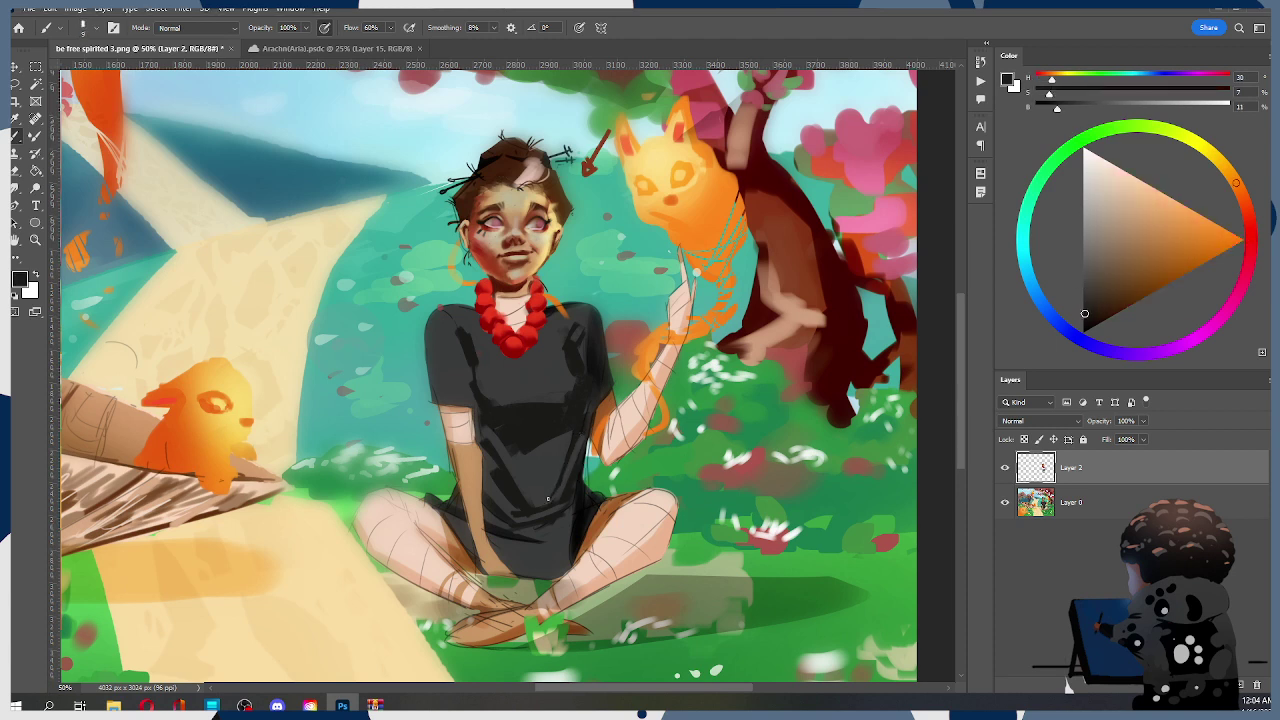
pyautogui.press(']')
pyautogui.press(']')
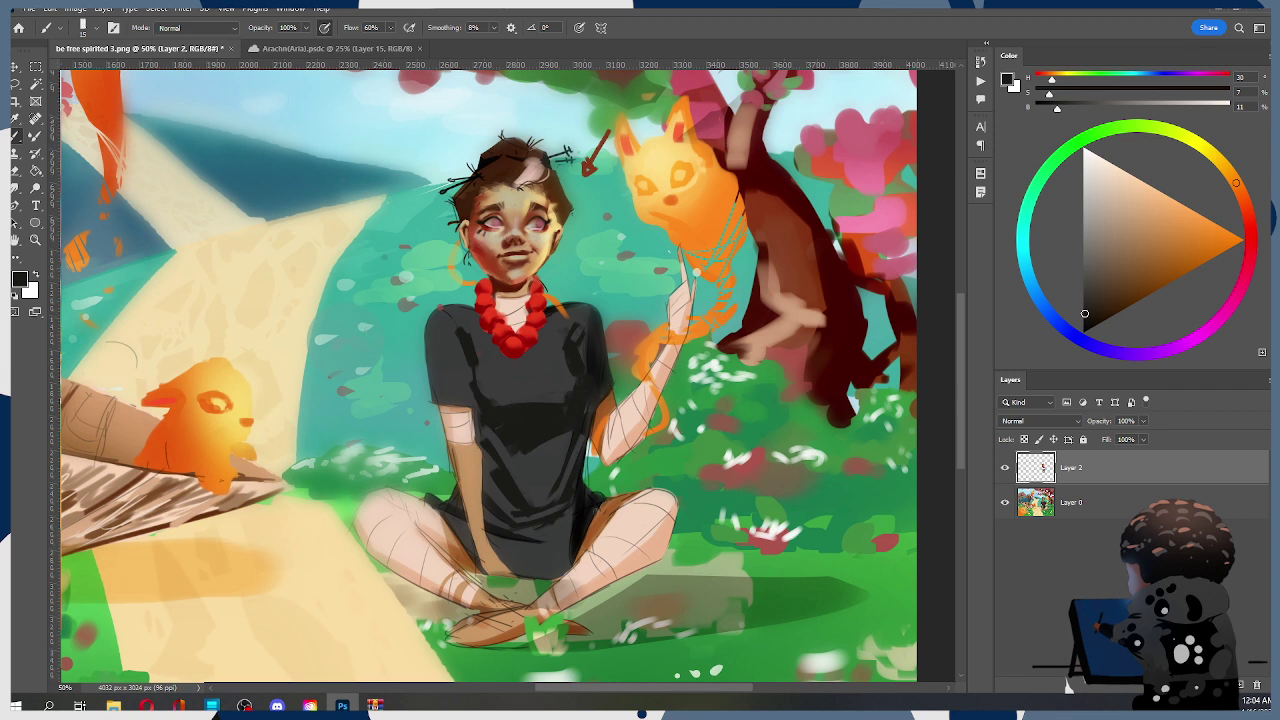
# Touch up the shadow under the bust with near-black, and sample the shirt's grey for the area below it
pyautogui.moveTo(534, 427); pyautogui.dragTo(554, 426)
pyautogui.press('r')
pyautogui.press(']')
pyautogui.press(']')
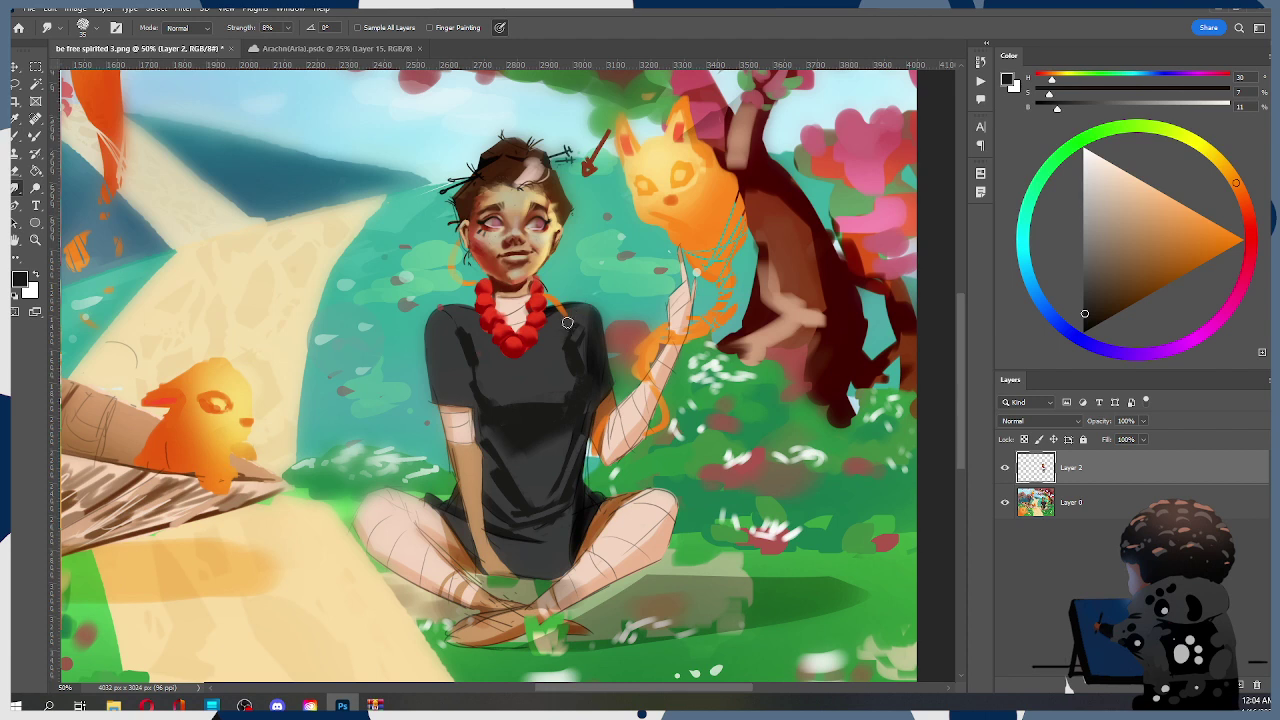
pyautogui.press('b')
pyautogui.keyDown('alt'); pyautogui.click(535, 454); pyautogui.keyUp('alt')
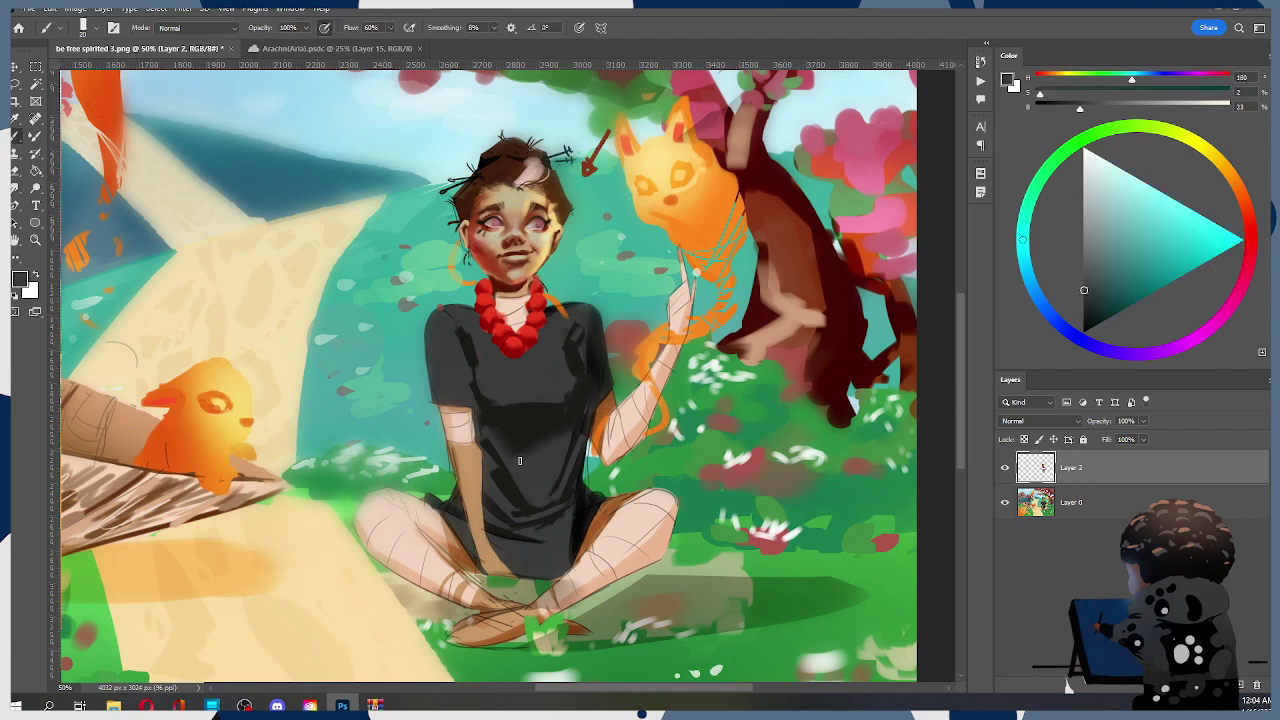
pyautogui.keyDown('alt'); pyautogui.click(542, 460); pyautogui.keyUp('alt')
# Switch to a large soft brush and airbrush a pale mint highlight (hue 170, saturation 22%, brightness 92%) across the shirt's chest
pyautogui.rightClick(507, 270)
pyautogui.click(560, 413)
pyautogui.click(467, 366)
pyautogui.press(']')
pyautogui.press(']')
pyautogui.press(']')
pyautogui.press(']')
pyautogui.press(']')
pyautogui.press(']')
pyautogui.press(']')
pyautogui.press(']')
pyautogui.press(']')
pyautogui.press(']')
pyautogui.press(']')
pyautogui.click(1115, 182)
pyautogui.click(1024, 221)
pyautogui.press(']')
pyautogui.press(']')
pyautogui.moveTo(498, 364)
pyautogui.mouseDown()
pyautogui.moveTo(589, 363)
pyautogui.moveTo(608, 332)
pyautogui.moveTo(498, 373)
pyautogui.moveTo(524, 378)
pyautogui.moveTo(581, 361)
pyautogui.moveTo(493, 341)
pyautogui.moveTo(519, 381)
pyautogui.moveTo(560, 363)
pyautogui.mouseUp()
pyautogui.hotkey('ctrl', 'z')
pyautogui.press(']')
pyautogui.press('[')
pyautogui.press('[')
pyautogui.press('[')
# Airbrush soft pale mint highlights onto the shirt's sleeve and both shoulders, redoing the first sleeve stroke with a larger brush
pyautogui.moveTo(450, 312)
pyautogui.mouseDown()
pyautogui.moveTo(441, 341)
pyautogui.moveTo(452, 385)
pyautogui.mouseUp()
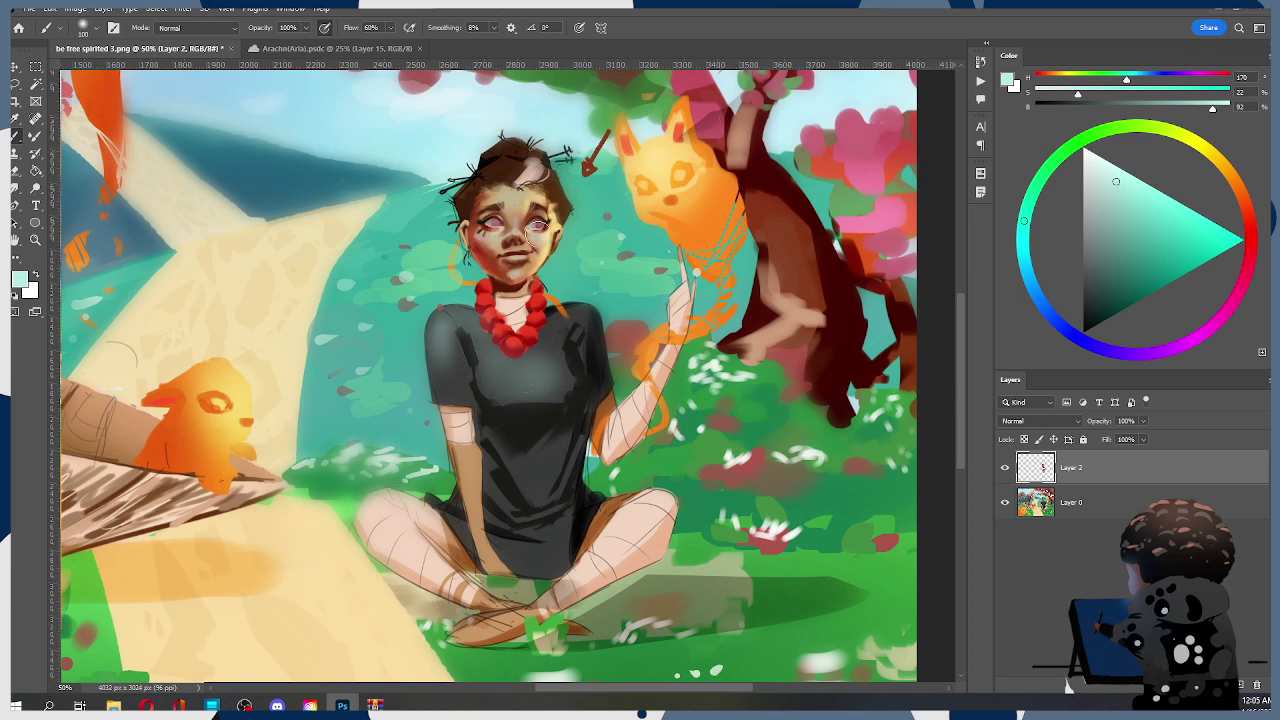
pyautogui.hotkey('ctrl', 'z')
pyautogui.press(']')
pyautogui.press(']')
pyautogui.moveTo(443, 337)
pyautogui.mouseDown()
pyautogui.moveTo(467, 327)
pyautogui.moveTo(452, 350)
pyautogui.mouseUp()
pyautogui.moveTo(556, 330); pyautogui.dragTo(591, 318)
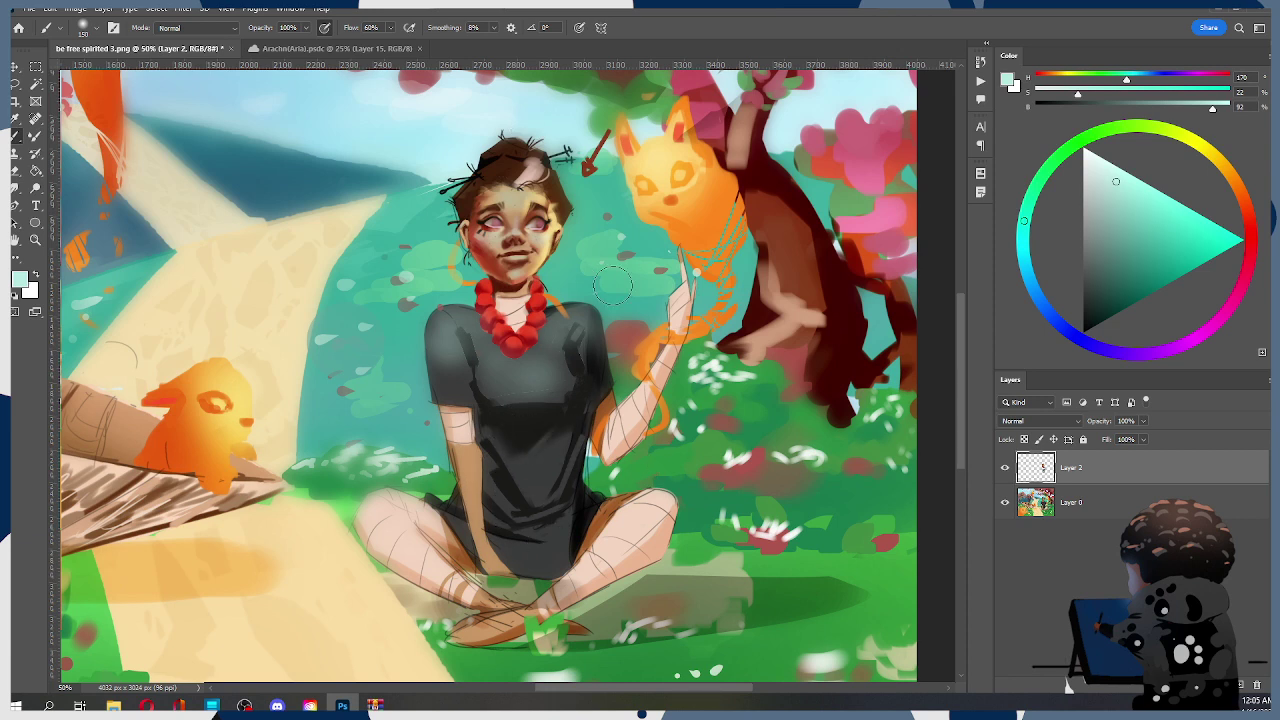
# Airbrush pale mint light onto the folds of the shirt's lower front and hem, varying the brush size
pyautogui.press('[')
pyautogui.press('[')
pyautogui.press('[')
pyautogui.press(']')
pyautogui.press(']')
pyautogui.moveTo(515, 548)
pyautogui.mouseDown()
pyautogui.moveTo(551, 529)
pyautogui.moveTo(520, 532)
pyautogui.moveTo(560, 540)
pyautogui.moveTo(524, 498)
pyautogui.mouseUp()
pyautogui.press('[')
pyautogui.press('[')
pyautogui.press('[')
pyautogui.press('[')
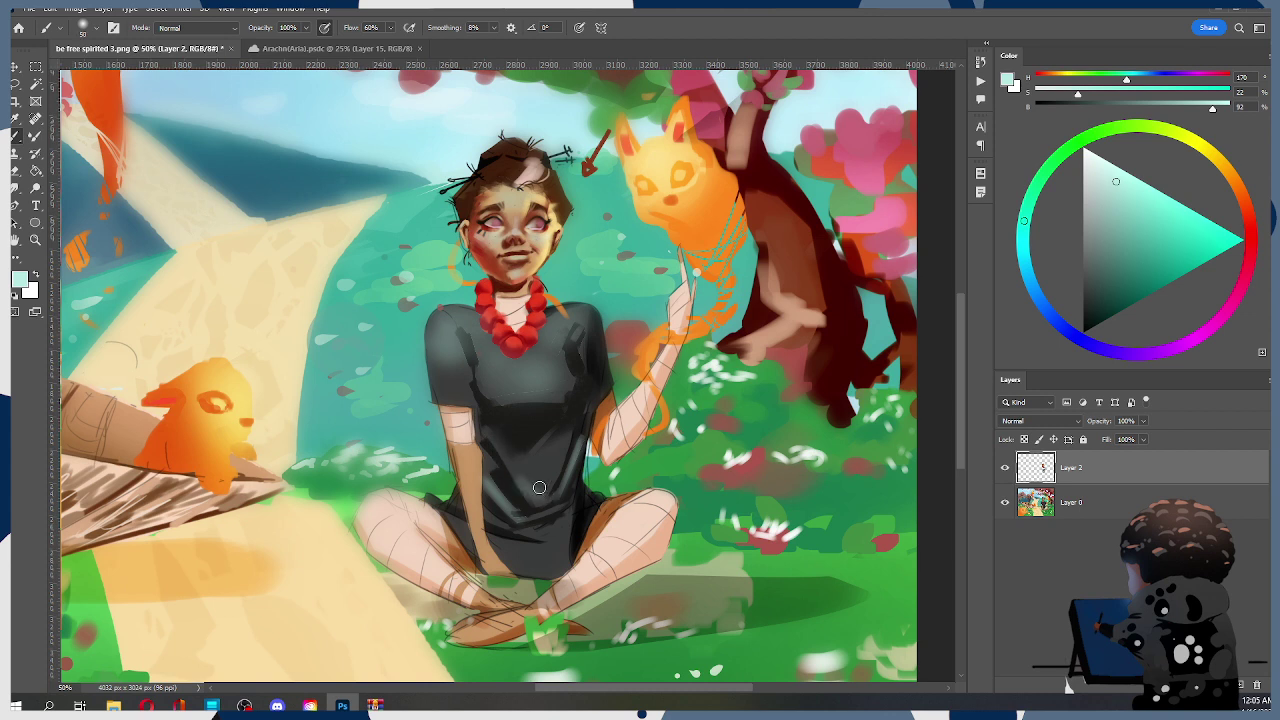
pyautogui.press(']')
pyautogui.press(']')
pyautogui.press('[')
pyautogui.press('[')
pyautogui.press('[')
pyautogui.press('[')
pyautogui.press('[')
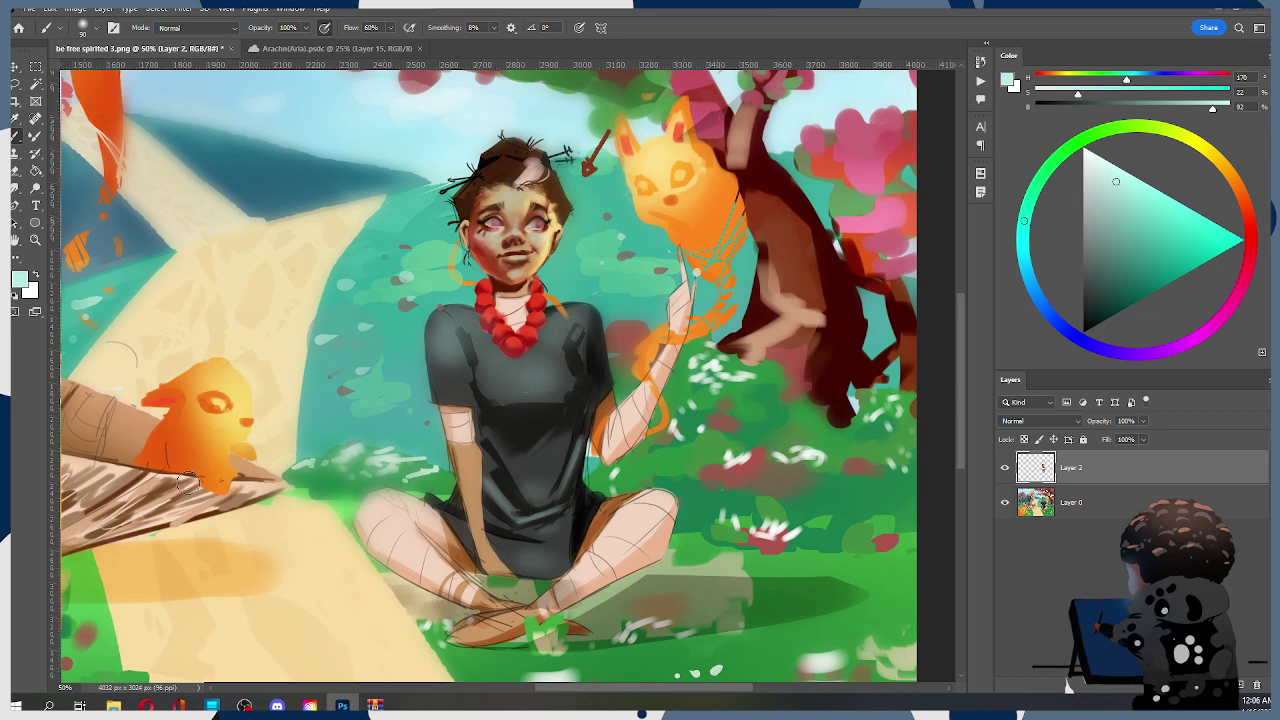
# Return to the hard rectangular brush and refine the shirt's highlights and folds with sampled grey-green and grey tones
pyautogui.rightClick(487, 312)
pyautogui.doubleClick(699, 338)
pyautogui.keyDown('alt'); pyautogui.click(528, 416); pyautogui.keyUp('alt')
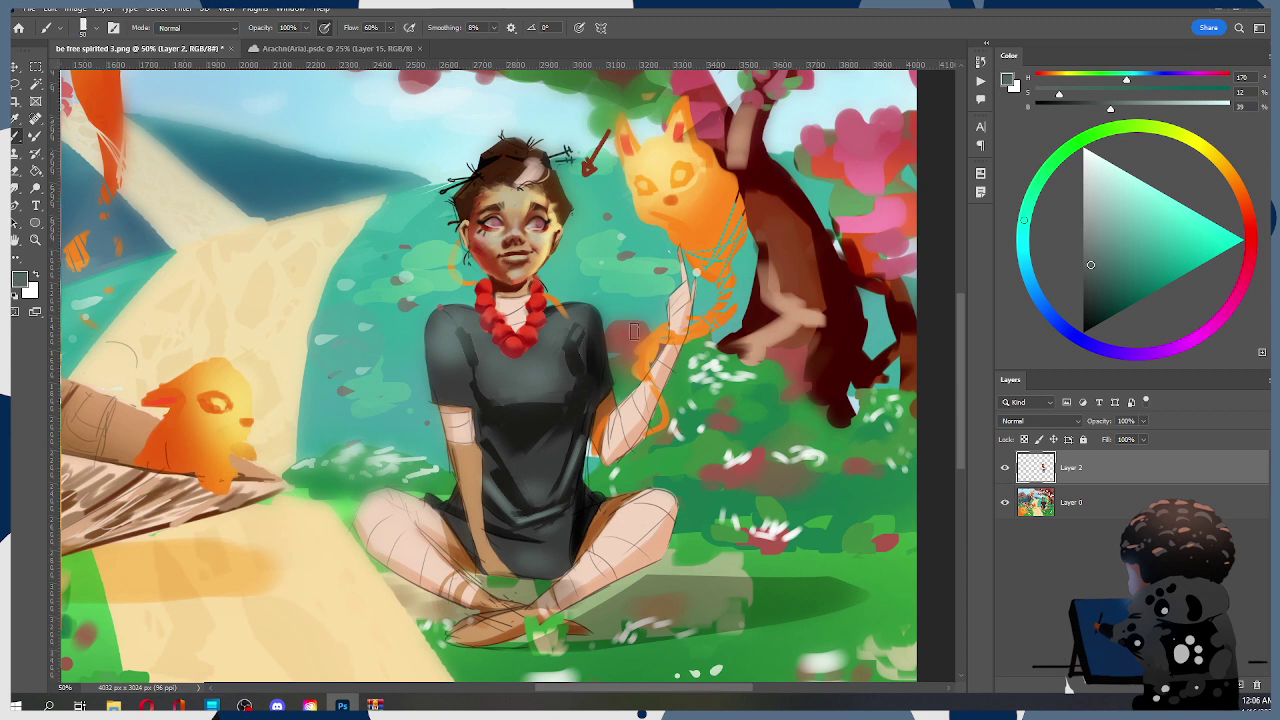
pyautogui.keyDown('alt'); pyautogui.click(559, 346); pyautogui.keyUp('alt')
pyautogui.press('[')
pyautogui.press('[')
pyautogui.press('[')
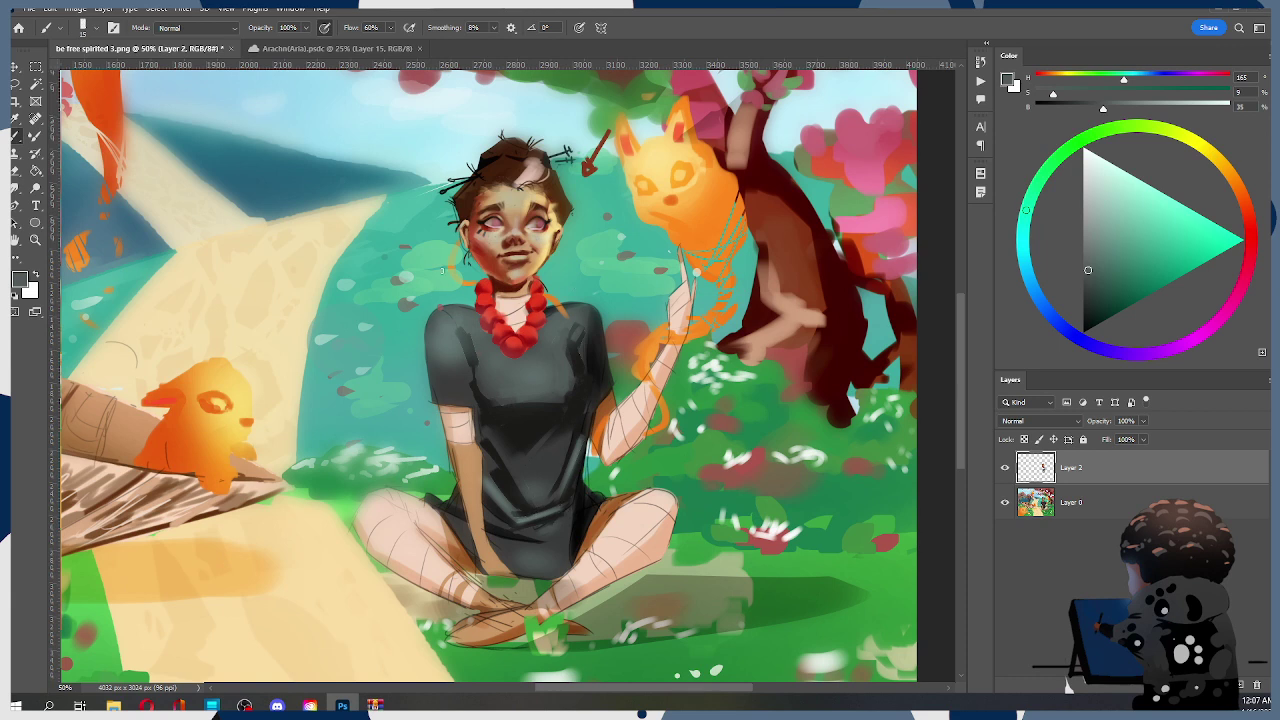
pyautogui.keyDown('alt'); pyautogui.click(484, 452); pyautogui.keyUp('alt')
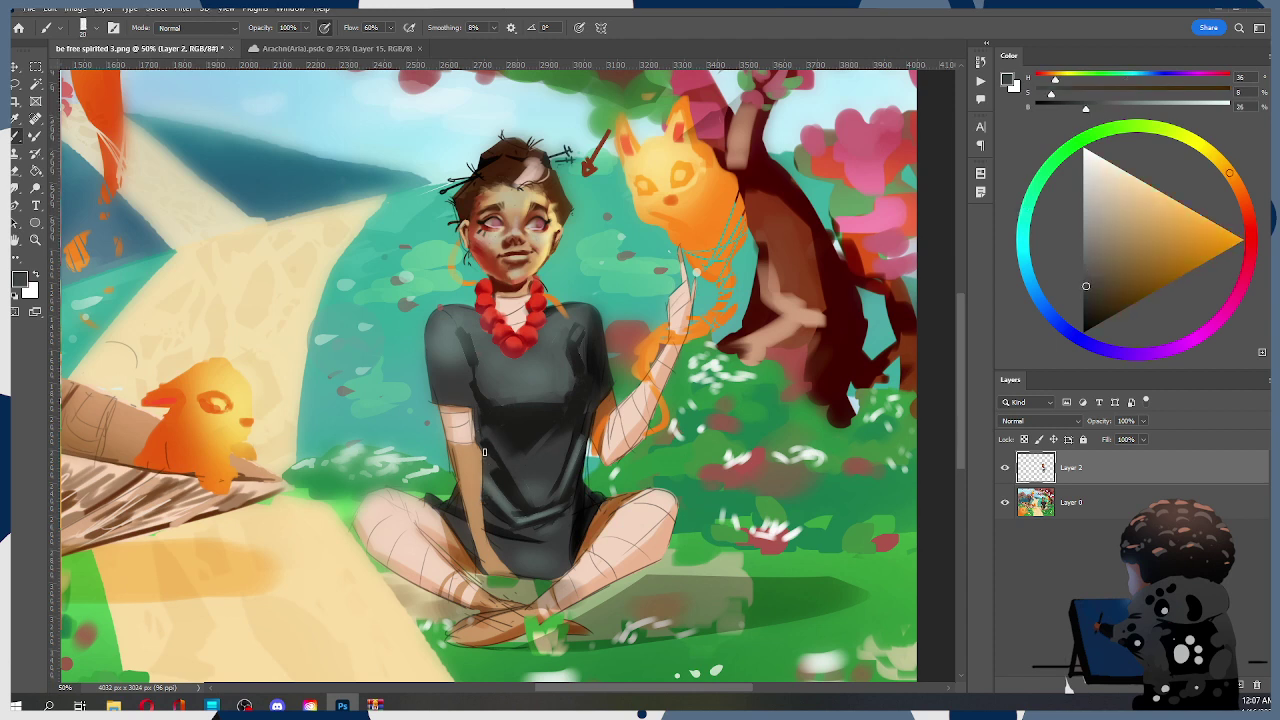
# Repaint the resting forearm with its sampled tan from the elbow to the wrist, covering the sketch lines
pyautogui.keyDown('alt'); pyautogui.click(462, 484); pyautogui.keyUp('alt')
pyautogui.press(']')
pyautogui.press(']')
pyautogui.moveTo(449, 438); pyautogui.dragTo(461, 499)
pyautogui.hotkey('ctrl', 'z')
pyautogui.press('[')
pyautogui.press('[')
pyautogui.moveTo(451, 443); pyautogui.dragTo(480, 565)
pyautogui.moveTo(474, 435)
pyautogui.mouseDown()
pyautogui.moveTo(480, 491)
pyautogui.moveTo(474, 473)
pyautogui.mouseUp()
pyautogui.moveTo(476, 528); pyautogui.dragTo(479, 573)
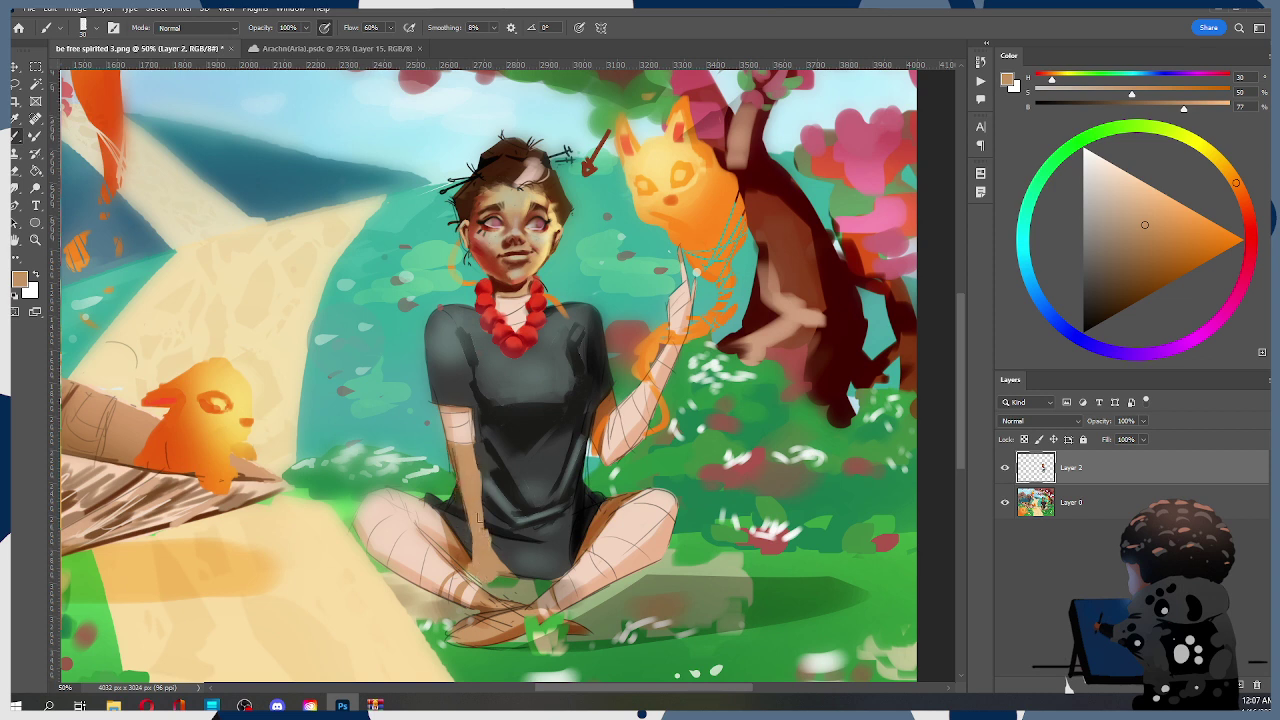
# Clean up the boundary between the shirt and the resting forearm with sampled dark grey and tan
pyautogui.keyDown('alt'); pyautogui.click(506, 546); pyautogui.keyUp('alt')
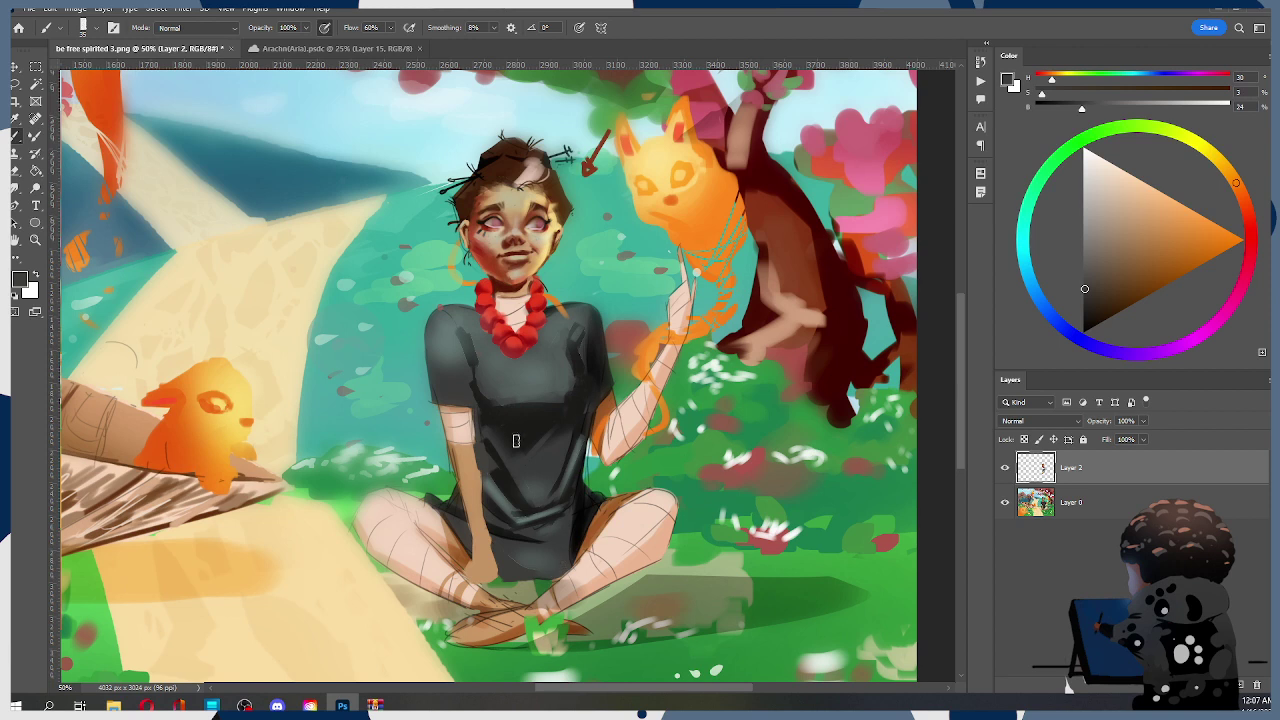
pyautogui.keyDown('alt'); pyautogui.click(467, 510); pyautogui.keyUp('alt')
pyautogui.moveTo(444, 428); pyautogui.dragTo(473, 491)
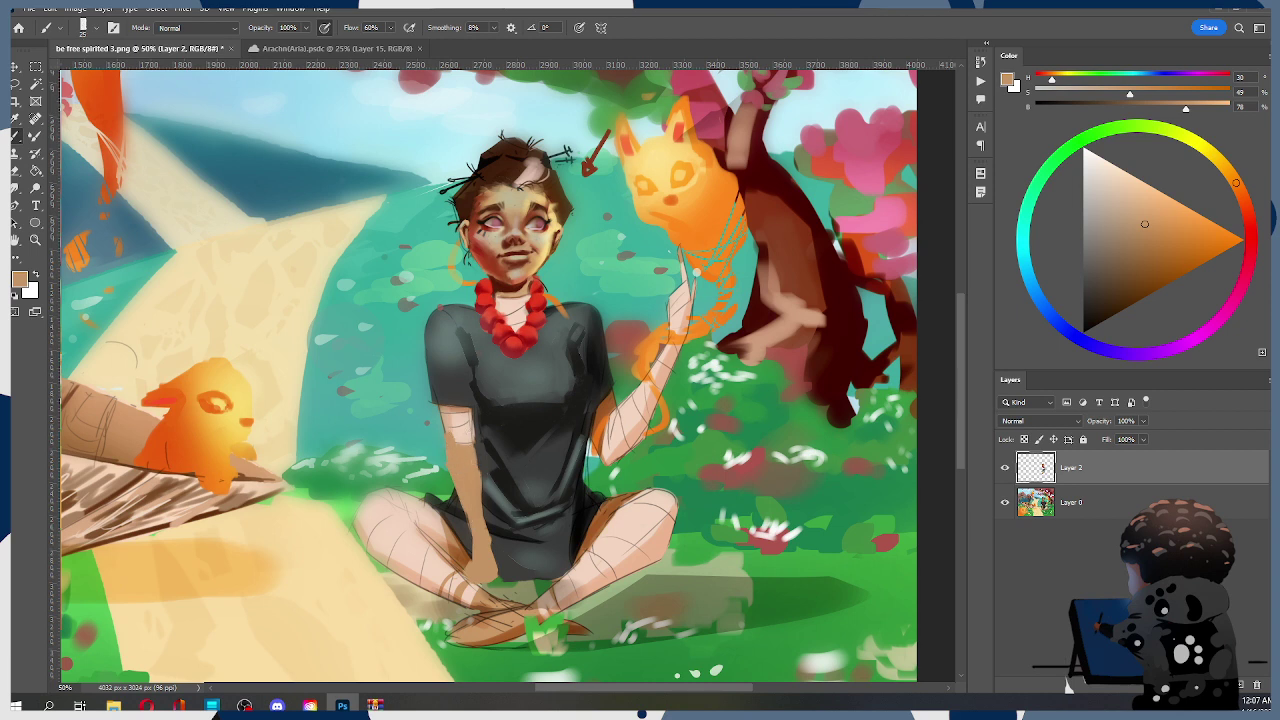
# Cover the resting upper arm's sketch lines with sampled pale peach and rework the sleeve hem with dark grey
pyautogui.keyDown('alt'); pyautogui.click(468, 422); pyautogui.keyUp('alt')
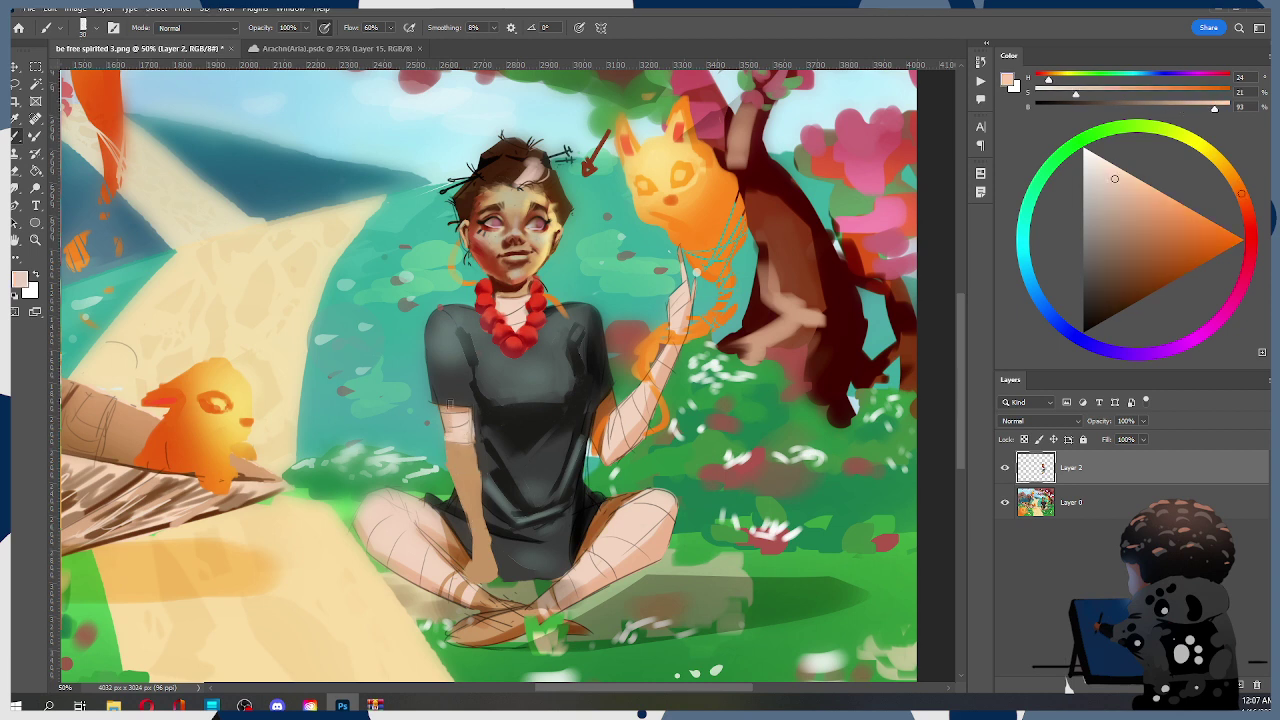
pyautogui.moveTo(440, 413)
pyautogui.mouseDown()
pyautogui.moveTo(448, 448)
pyautogui.moveTo(458, 416)
pyautogui.moveTo(464, 447)
pyautogui.mouseUp()
pyautogui.hotkey('ctrl', 'z')
pyautogui.keyDown('alt'); pyautogui.click(452, 392); pyautogui.keyUp('alt')
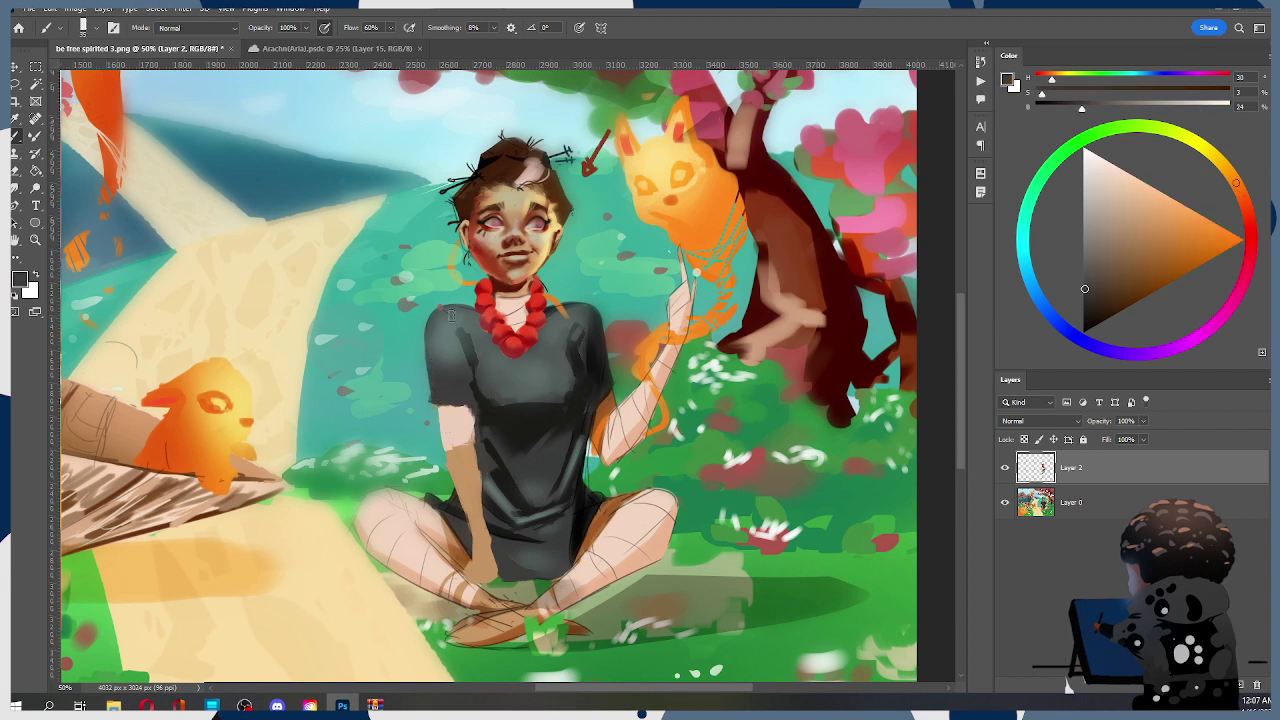
pyautogui.keyDown('alt'); pyautogui.click(446, 458); pyautogui.keyUp('alt')
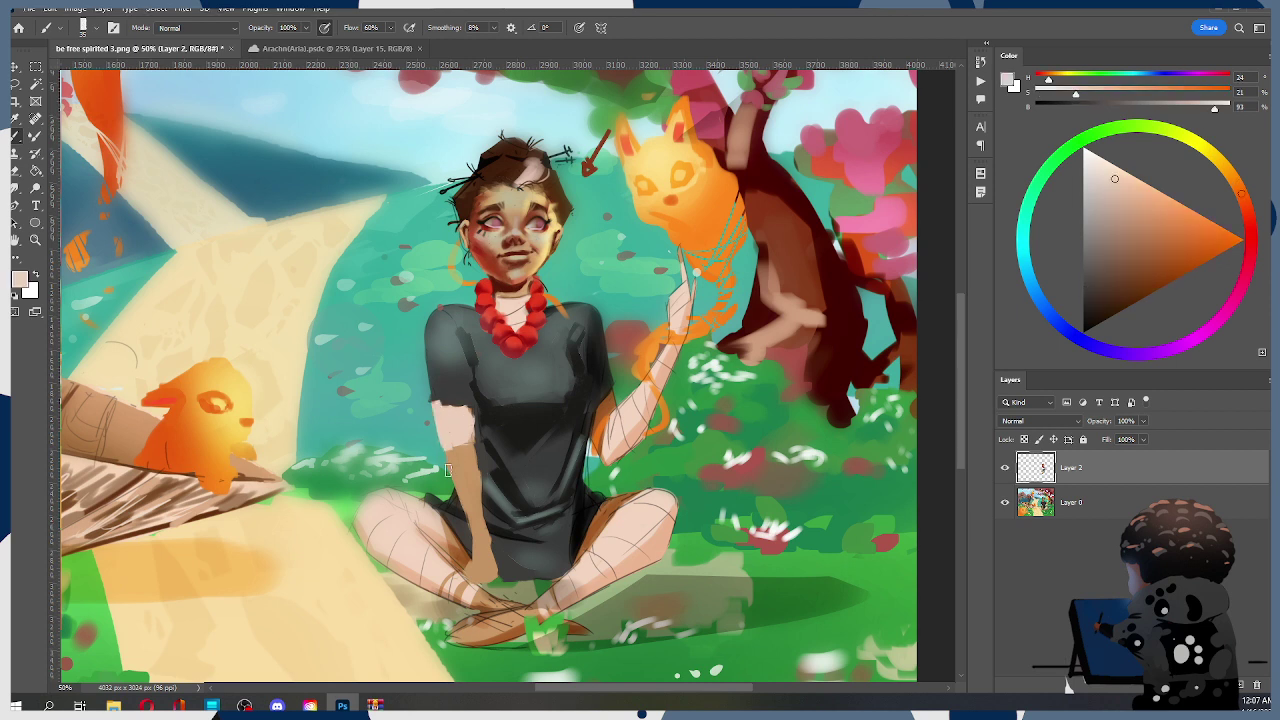
pyautogui.moveTo(438, 396); pyautogui.dragTo(440, 444)
# Rework the light and shadow transition at the resting arm's elbow with sampled tan and pale peach
pyautogui.keyDown('alt'); pyautogui.click(443, 448); pyautogui.keyUp('alt')
pyautogui.keyDown('alt'); pyautogui.click(447, 446); pyautogui.keyUp('alt')
pyautogui.keyDown('alt'); pyautogui.click(449, 456); pyautogui.keyUp('alt')
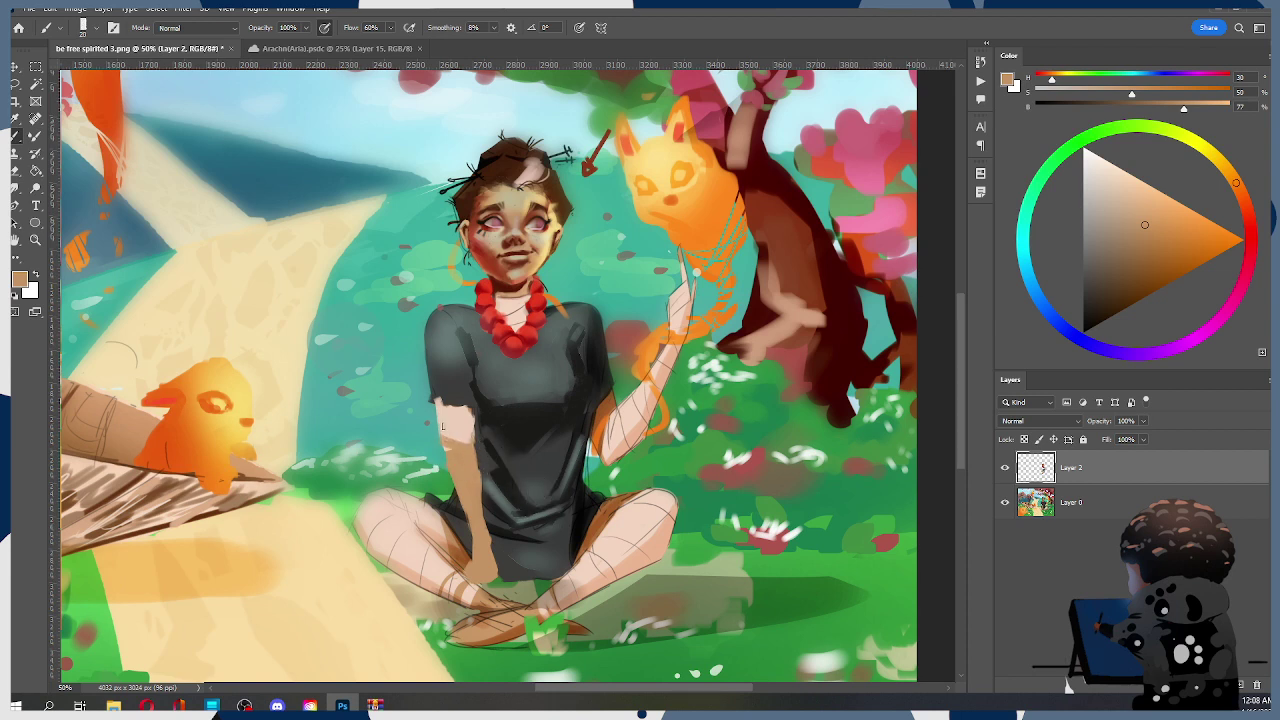
pyautogui.keyDown('alt'); pyautogui.click(450, 430); pyautogui.keyUp('alt')
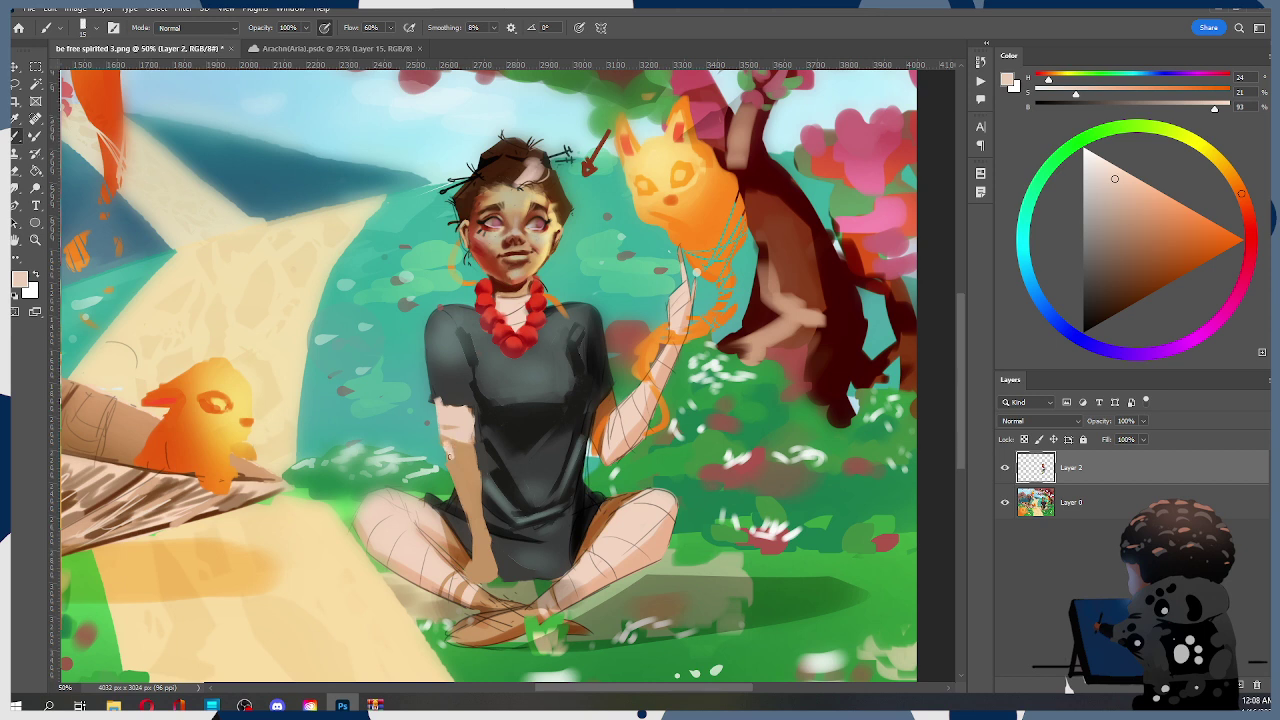
pyautogui.keyDown('alt'); pyautogui.click(445, 449); pyautogui.keyUp('alt')
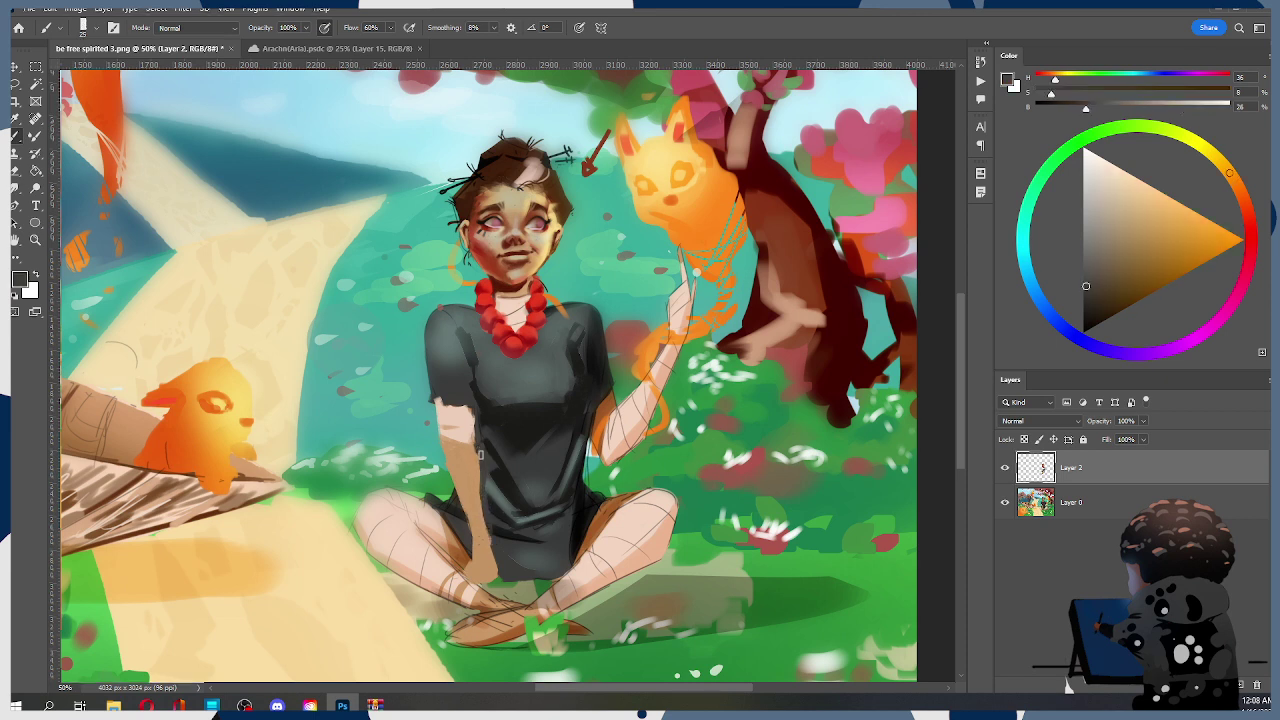
# Darken the shirt's side edge along the resting forearm with sampled near-black
pyautogui.keyDown('alt'); pyautogui.click(474, 428); pyautogui.keyUp('alt')
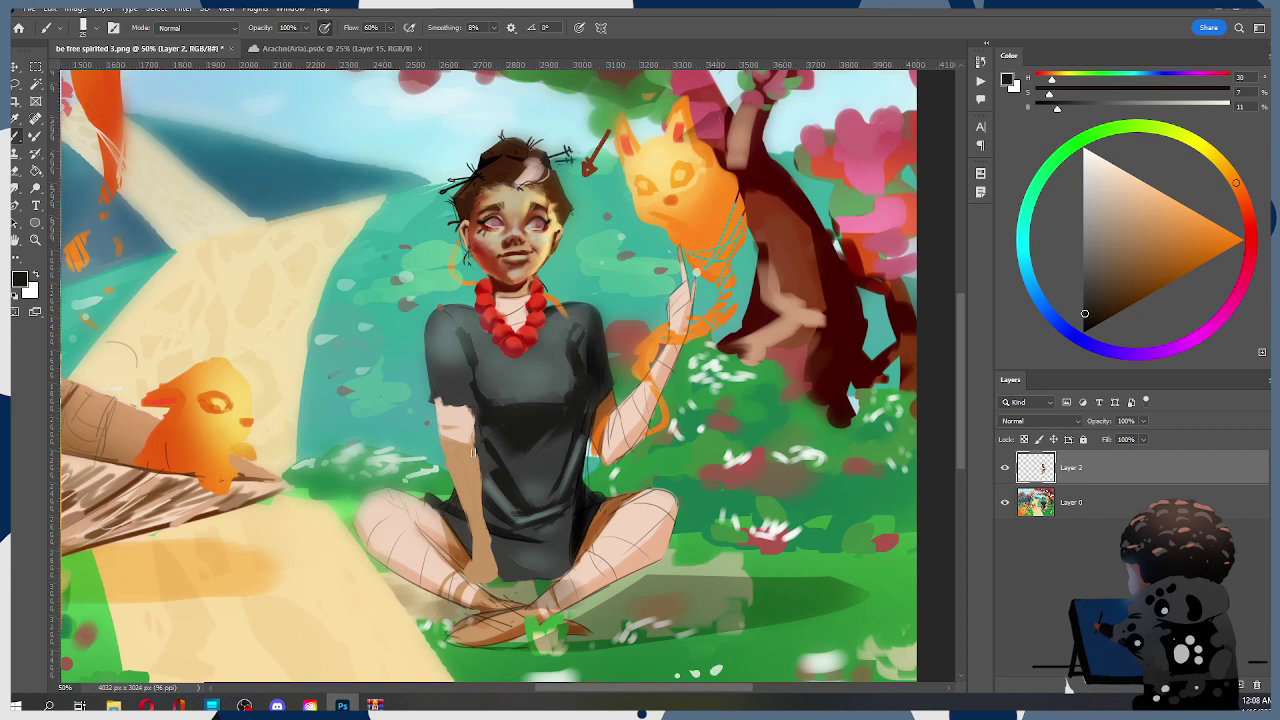
pyautogui.moveTo(481, 458); pyautogui.dragTo(486, 493)
pyautogui.moveTo(480, 461); pyautogui.dragTo(488, 525)
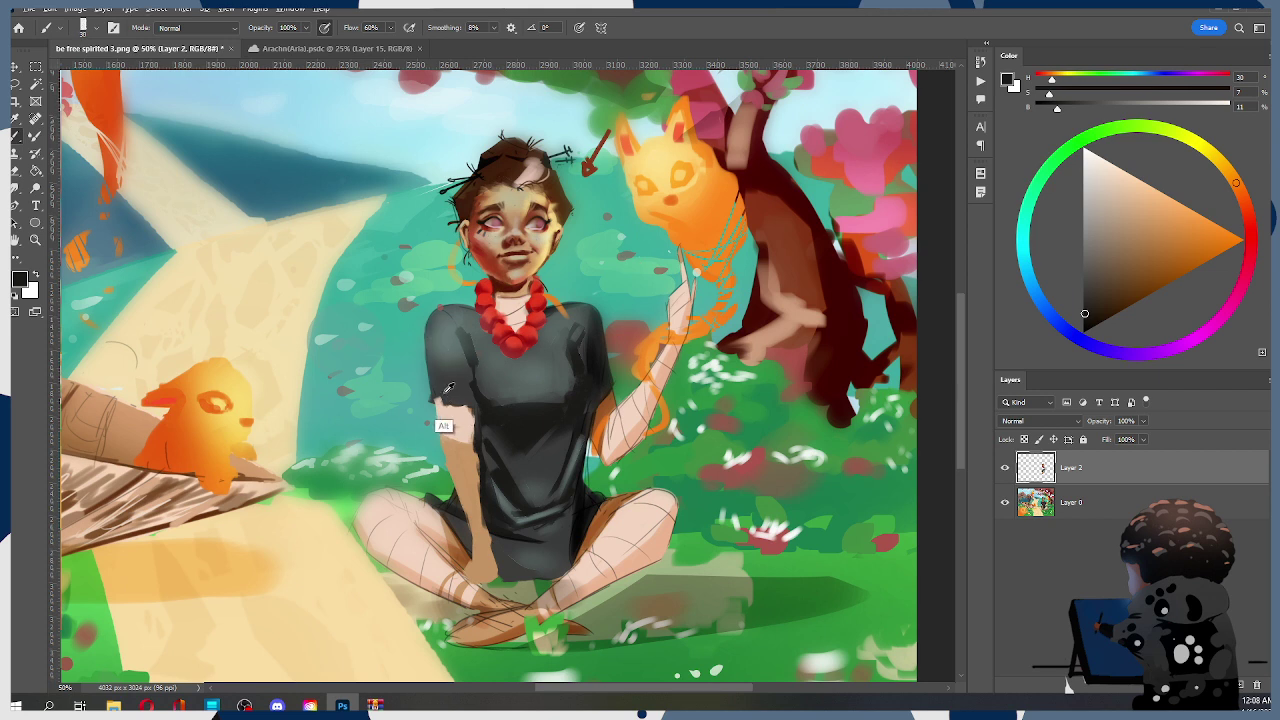
# Even out the resting arm's sleeve hem with sampled dark grey
pyautogui.keyDown('alt'); pyautogui.click(437, 398); pyautogui.keyUp('alt')
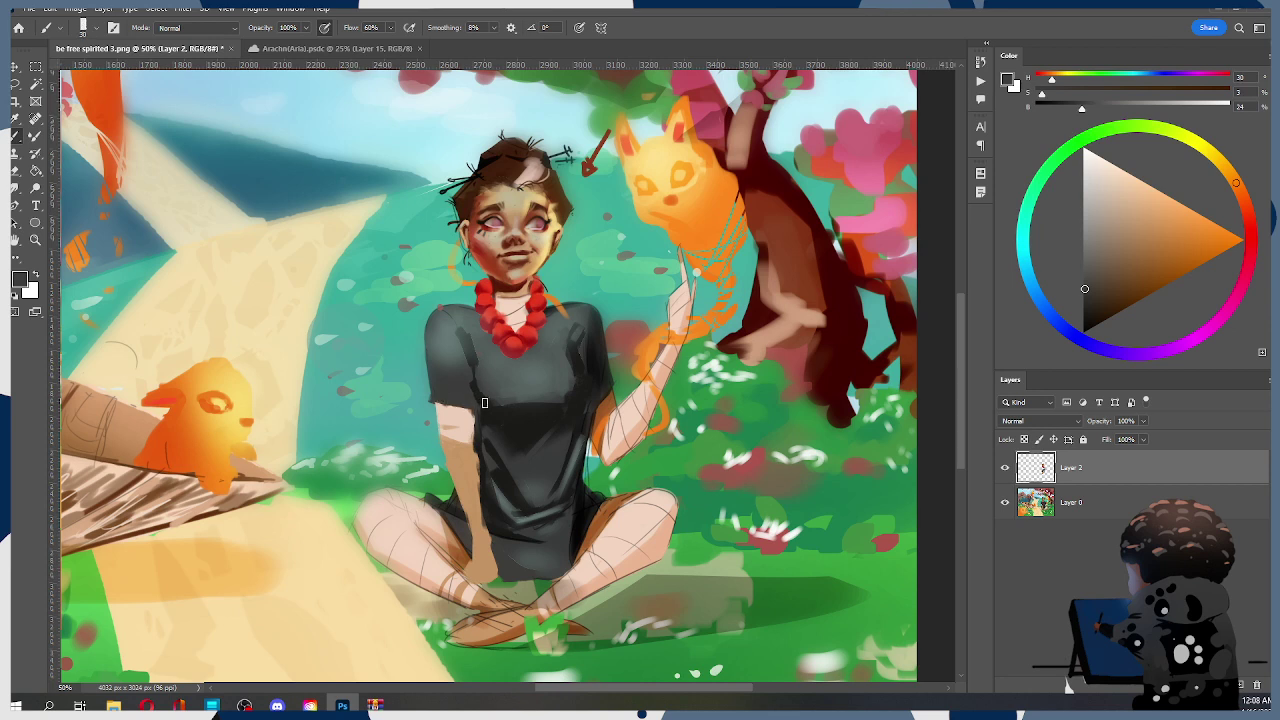
pyautogui.press(']')
pyautogui.moveTo(440, 400); pyautogui.dragTo(480, 401)
pyautogui.hotkey('ctrl', 'z')
pyautogui.press('[')
# Switch to the Soft Round 100 1 brush, sample pale cyan from the sky and enlarge the brush to 100 px
pyautogui.keyDown('alt'); pyautogui.click(575, 338); pyautogui.keyUp('alt')
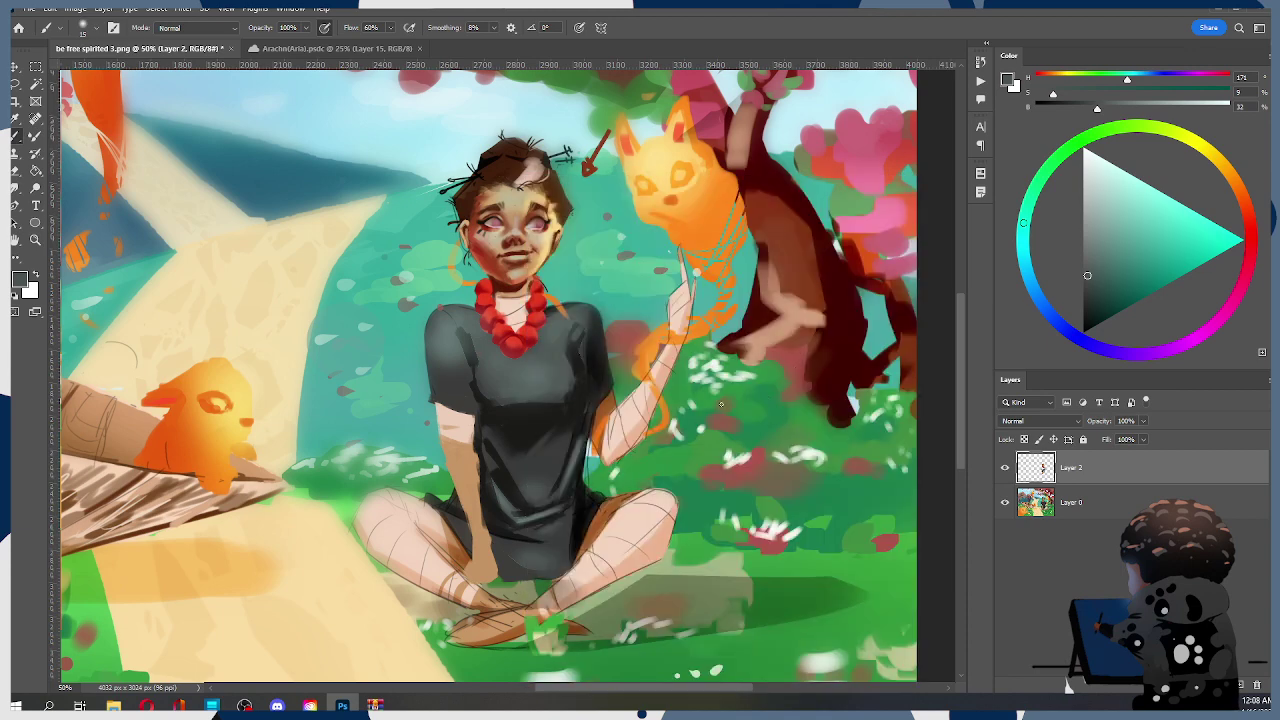
pyautogui.rightClick(535, 409)
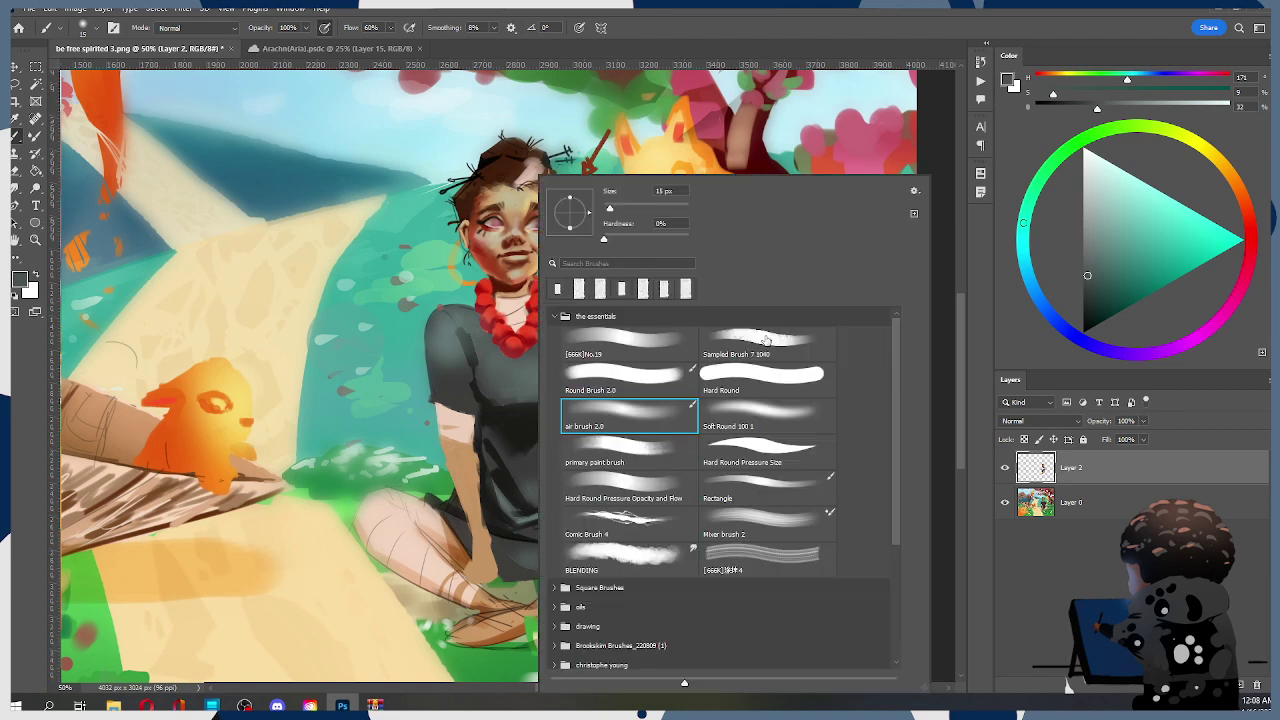
pyautogui.click(756, 426)
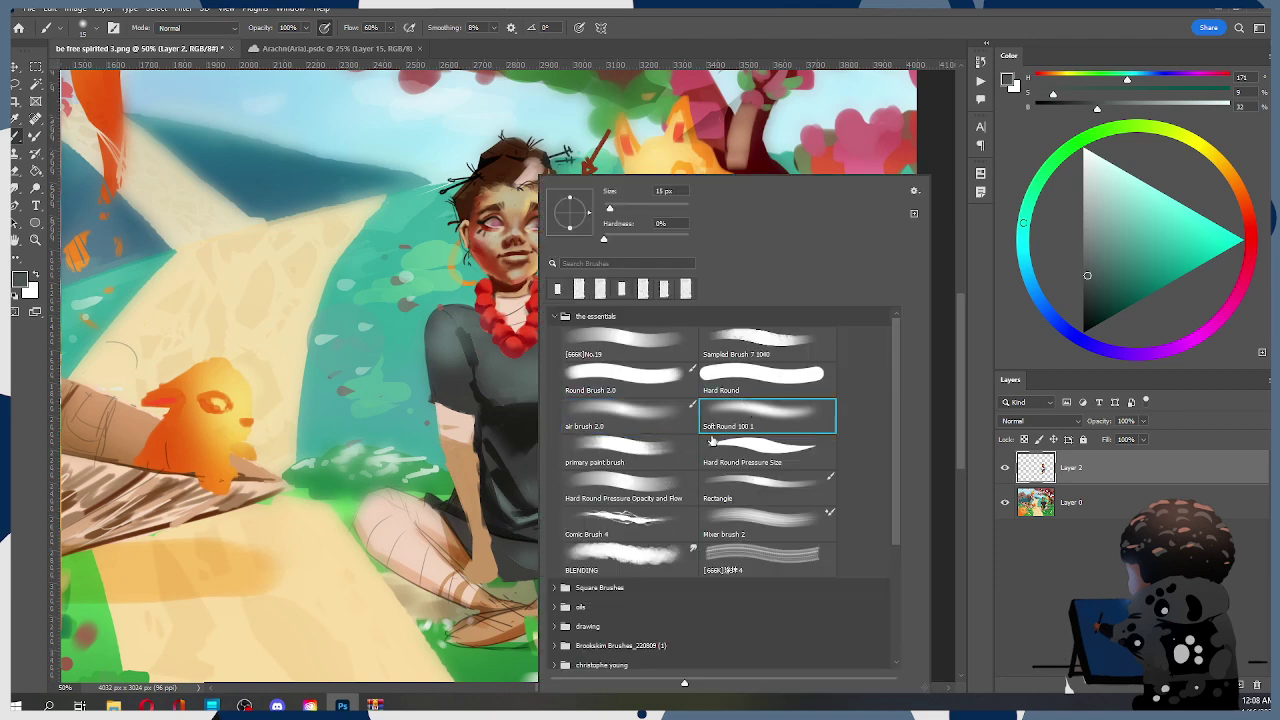
pyautogui.click(509, 434)
pyautogui.press('alt')
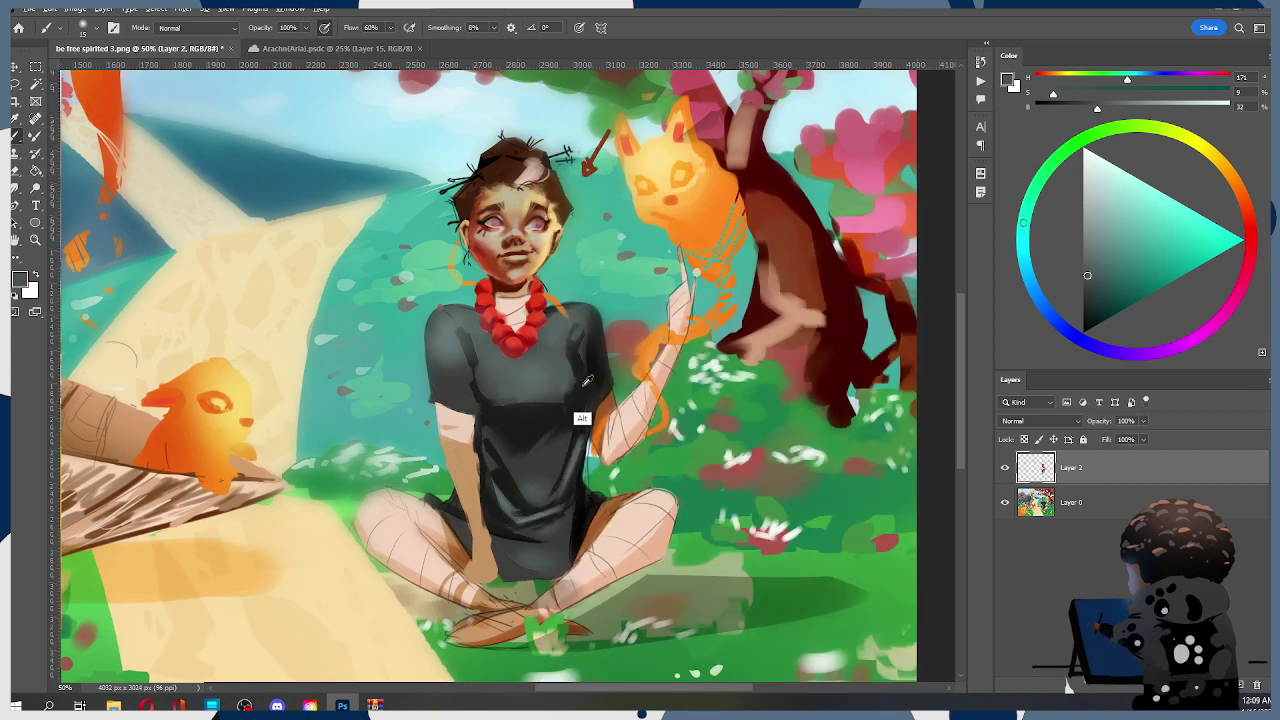
pyautogui.keyDown('alt'); pyautogui.click(443, 163); pyautogui.keyUp('alt')
pyautogui.press(']')
pyautogui.press(']')
pyautogui.press(']')
pyautogui.press(']')
pyautogui.press(']')
pyautogui.press('alt')
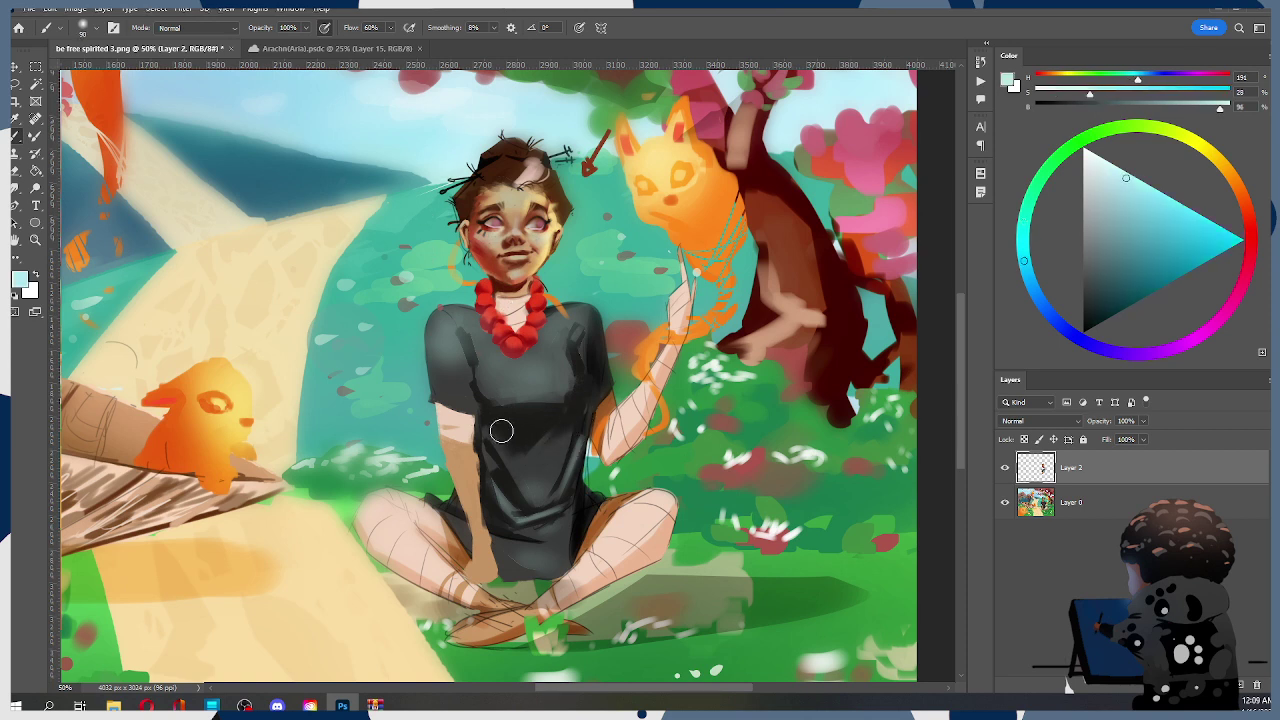
pyautogui.press(']')
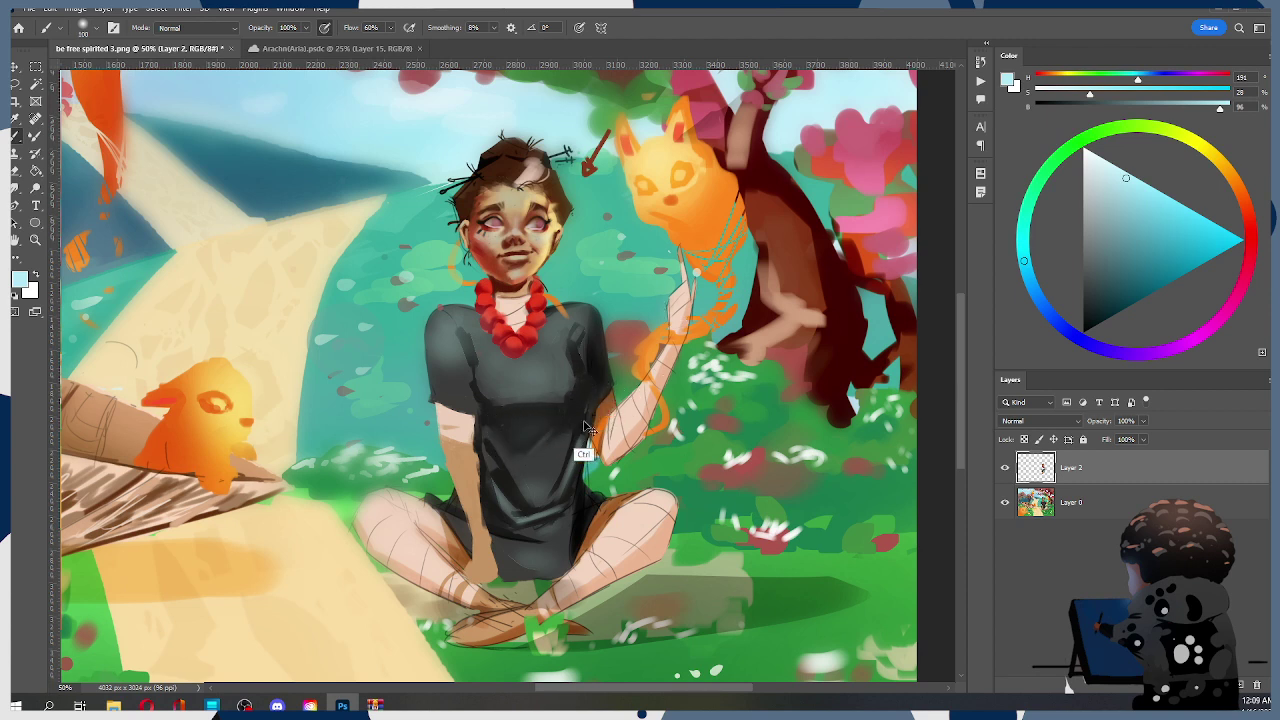
# Softly shade the shirt's lower front with sampled dark grey and a 125 px brush
pyautogui.press(']')
pyautogui.keyDown('alt'); pyautogui.click(525, 462); pyautogui.keyUp('alt')
pyautogui.moveTo(523, 438)
pyautogui.mouseDown()
pyautogui.moveTo(568, 429)
pyautogui.moveTo(511, 423)
pyautogui.moveTo(529, 429)
pyautogui.moveTo(546, 494)
pyautogui.mouseUp()
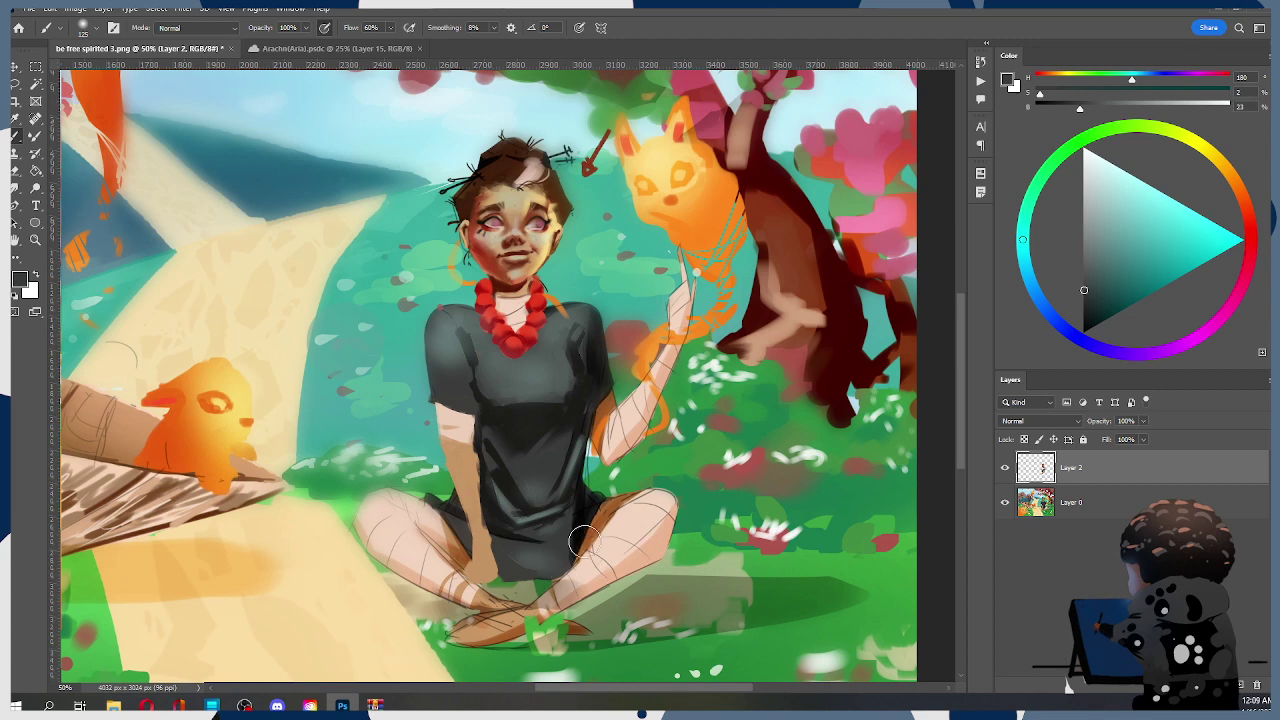
pyautogui.press('alt')
pyautogui.rightClick(596, 540)
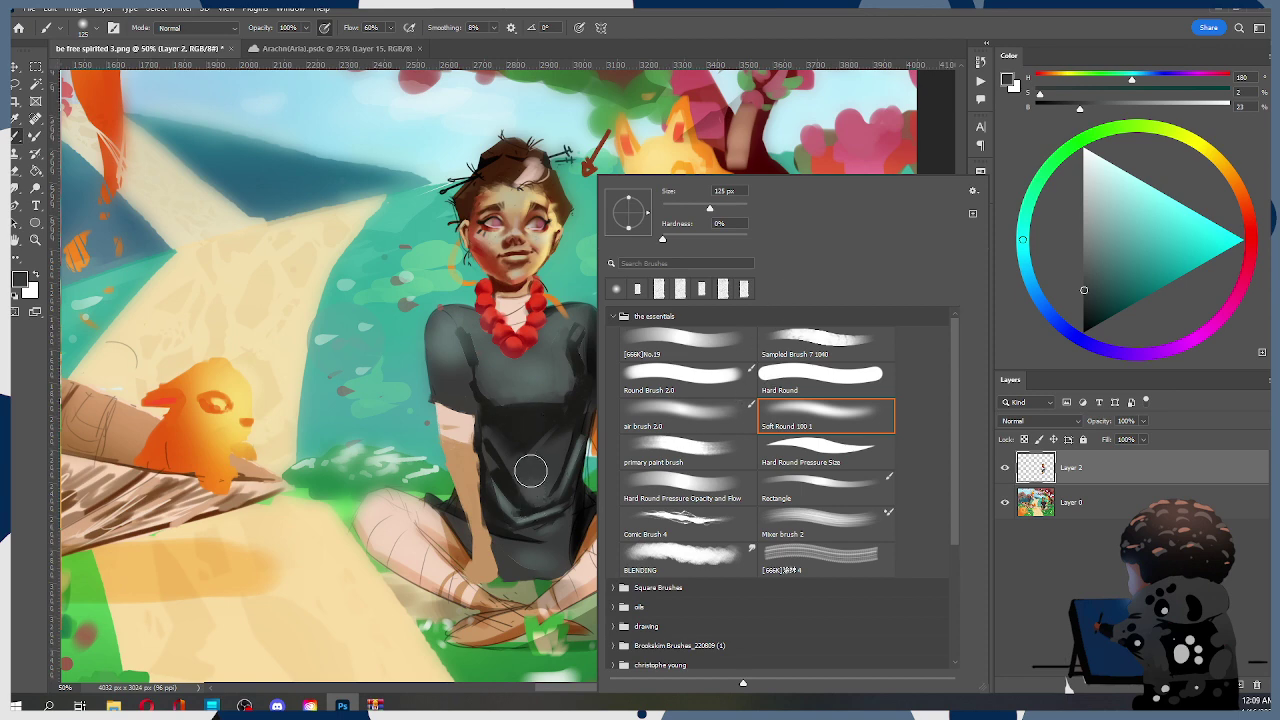
pyautogui.click(554, 420)
# Repaint the resting forearm down to the wrist with sampled tan, using Sampled Brush 7 1040
pyautogui.moveTo(585, 450)
pyautogui.mouseDown()
pyautogui.moveTo(660, 417)
pyautogui.moveTo(632, 418)
pyautogui.moveTo(641, 428)
pyautogui.mouseUp()
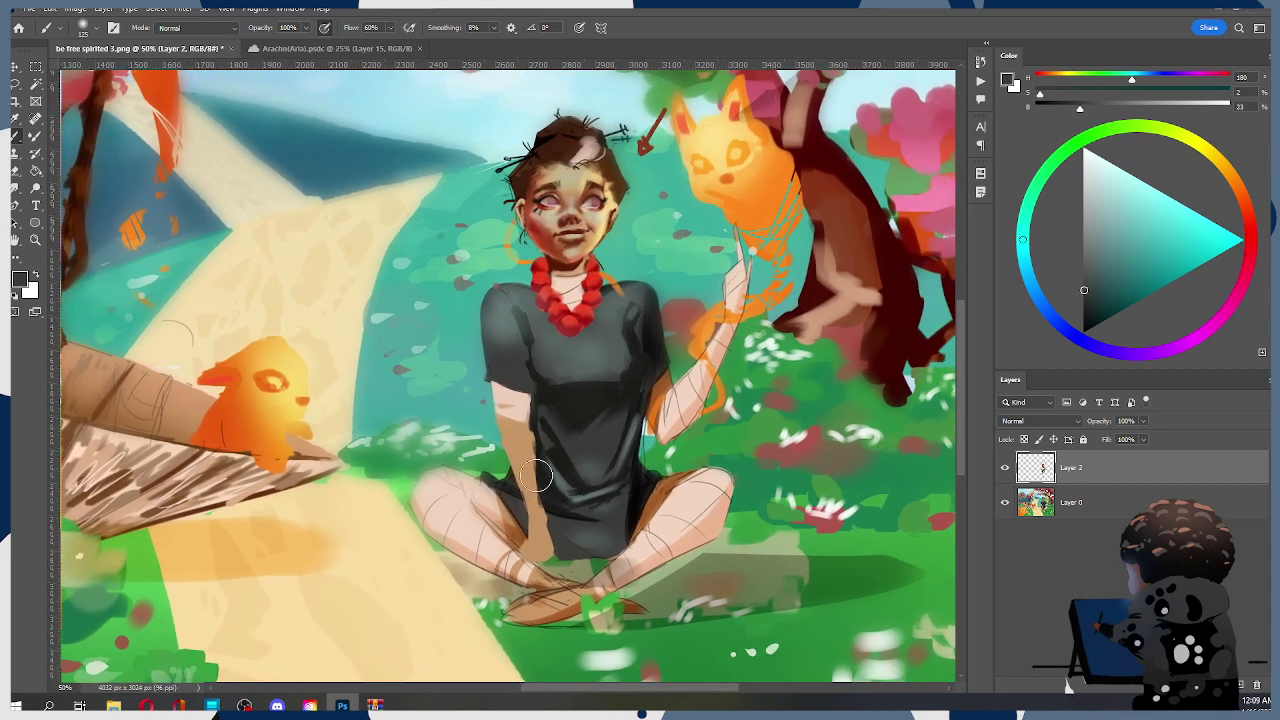
pyautogui.rightClick(537, 476)
pyautogui.click(755, 340)
pyautogui.click(516, 425)
pyautogui.keyDown('alt'); pyautogui.click(522, 494); pyautogui.keyUp('alt')
pyautogui.moveTo(513, 449); pyautogui.dragTo(522, 532)
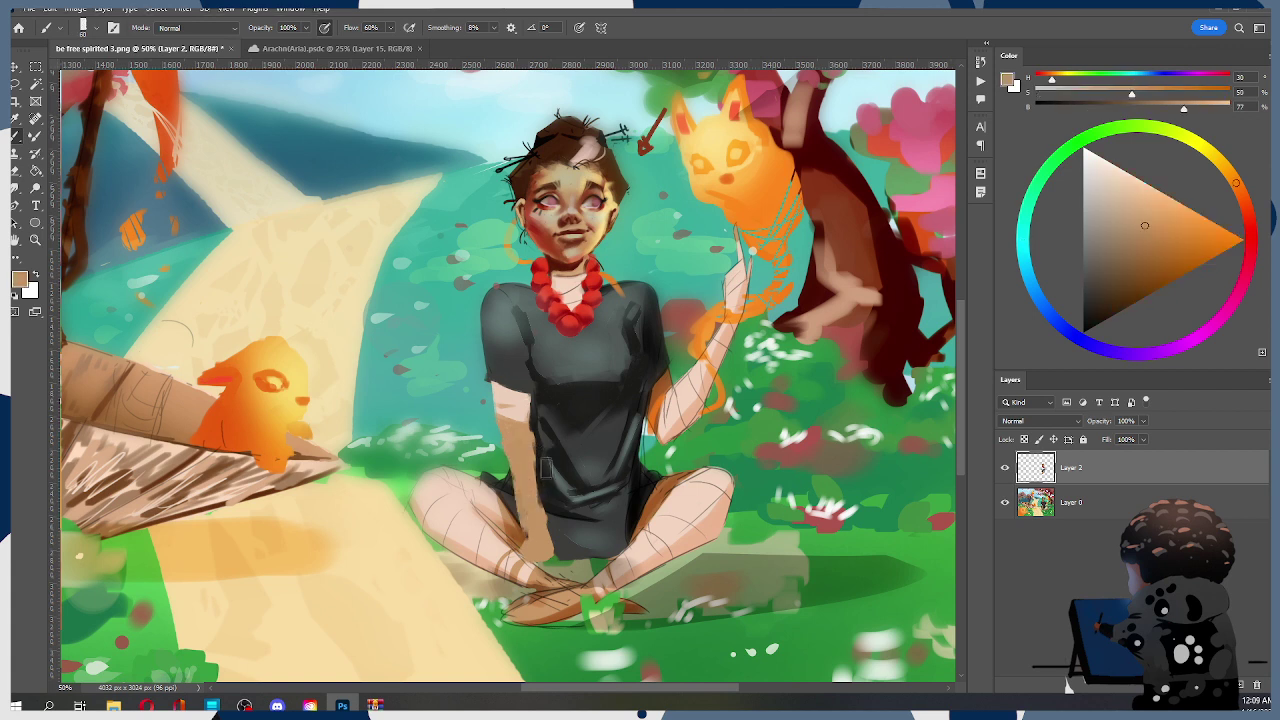
# Redefine the shirt's edge along the resting forearm and wrist with sampled dark grey
pyautogui.keyDown('alt'); pyautogui.click(541, 508); pyautogui.keyUp('alt')
pyautogui.press('[')
pyautogui.moveTo(545, 436); pyautogui.dragTo(542, 523)
pyautogui.keyDown('alt'); pyautogui.click(548, 528); pyautogui.keyUp('alt')
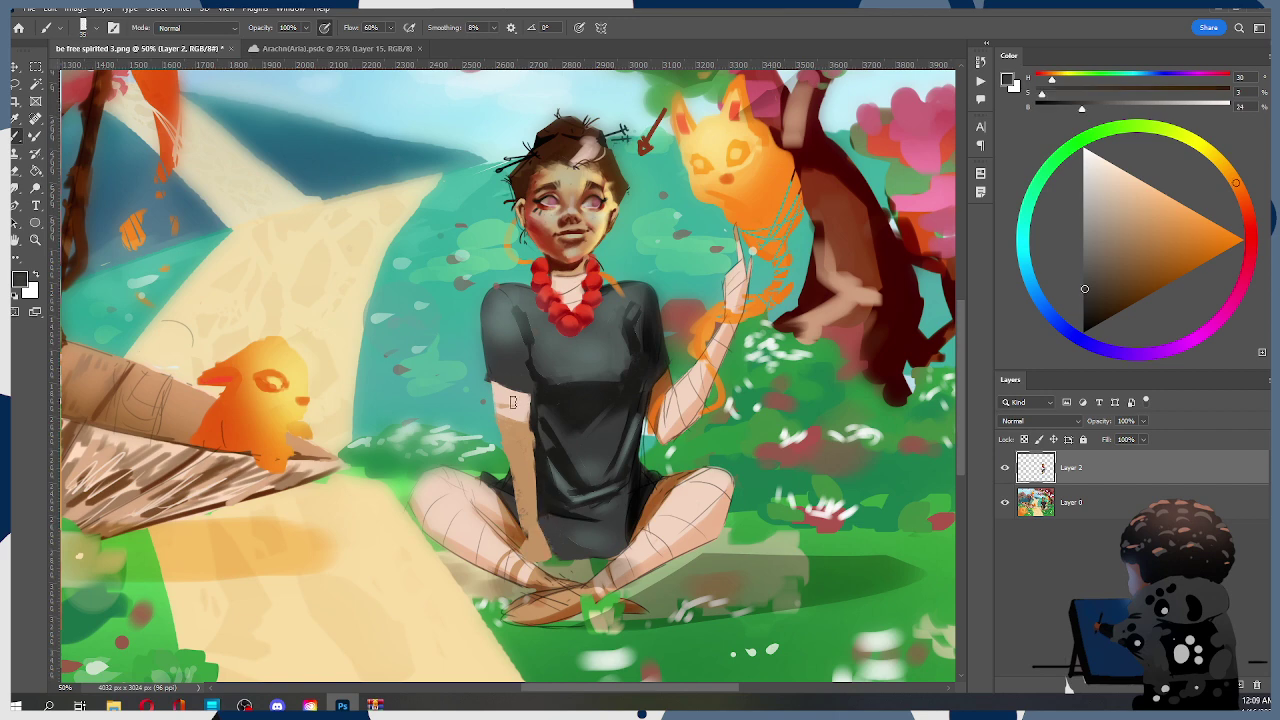
pyautogui.moveTo(544, 514); pyautogui.dragTo(555, 562)
pyautogui.moveTo(543, 512); pyautogui.dragTo(551, 558)
# Refine the resting wrist and forearm contour, alternating between sampled tan and dark grey
pyautogui.keyDown('alt'); pyautogui.click(537, 512); pyautogui.keyUp('alt')
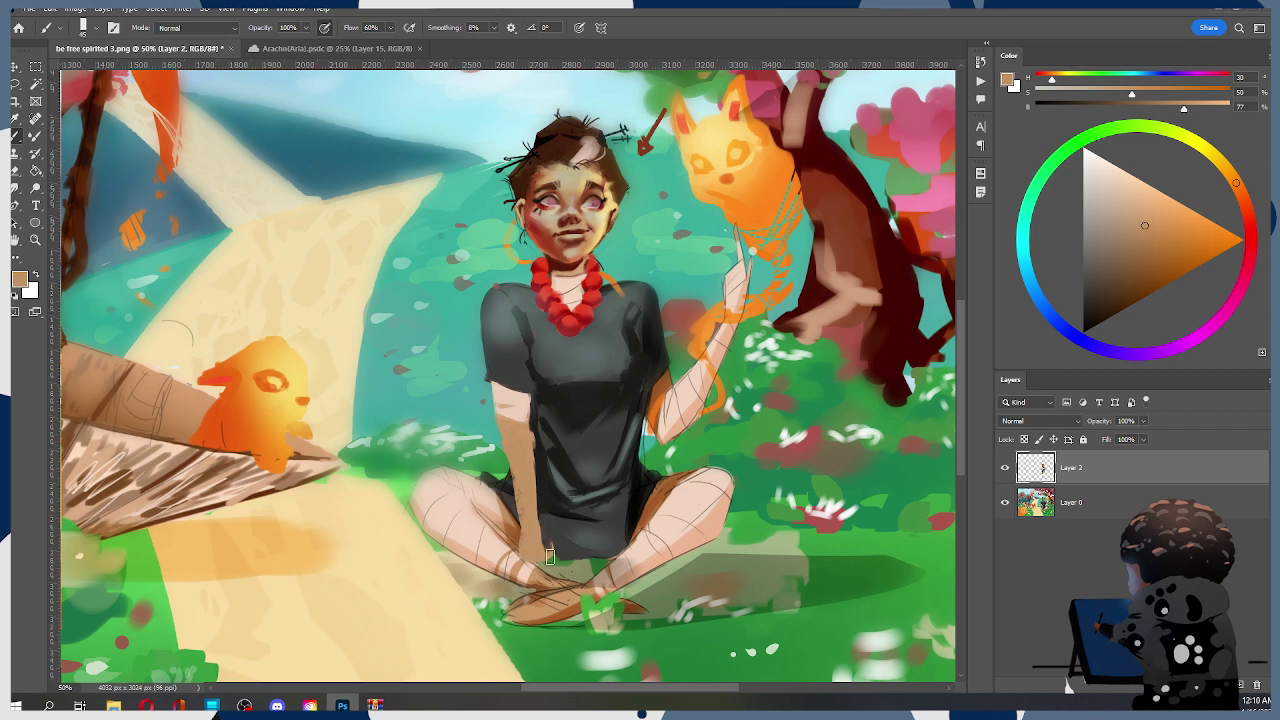
pyautogui.press('alt')
pyautogui.keyDown('alt'); pyautogui.click(563, 537); pyautogui.keyUp('alt')
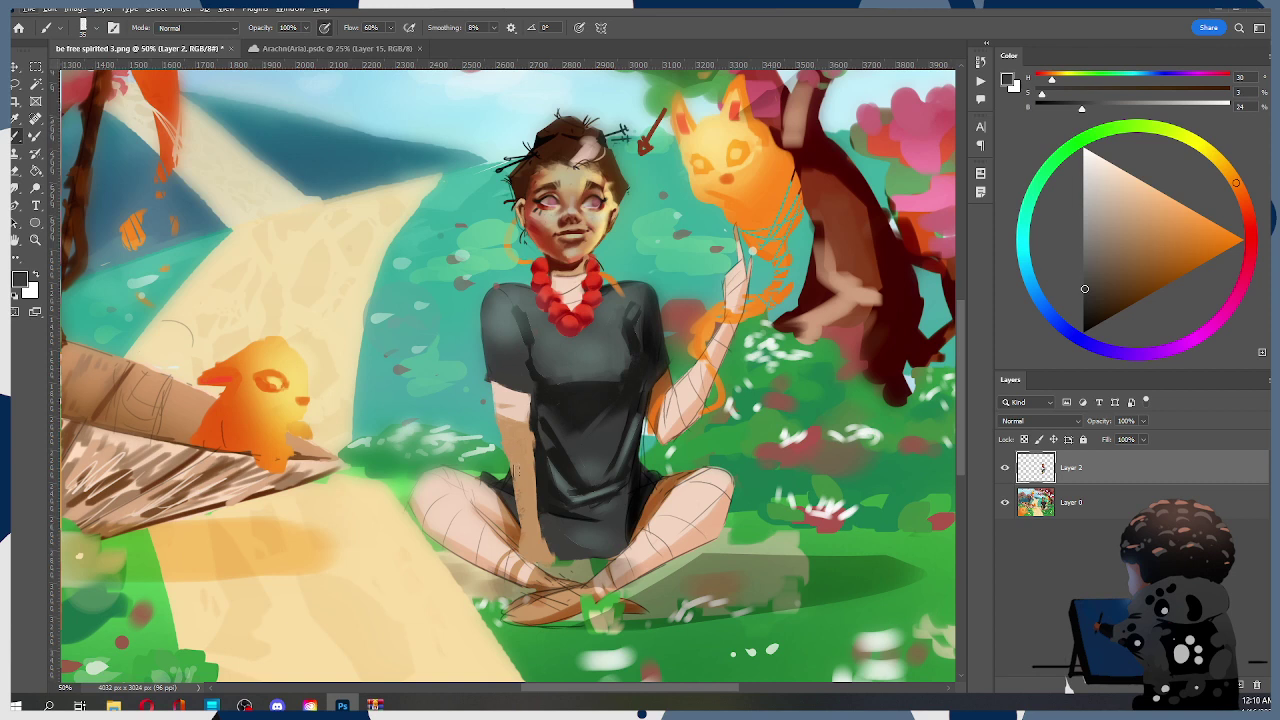
pyautogui.keyDown('alt'); pyautogui.click(520, 491); pyautogui.keyUp('alt')
pyautogui.keyDown('alt'); pyautogui.click(511, 435); pyautogui.keyUp('alt')
pyautogui.press('[')
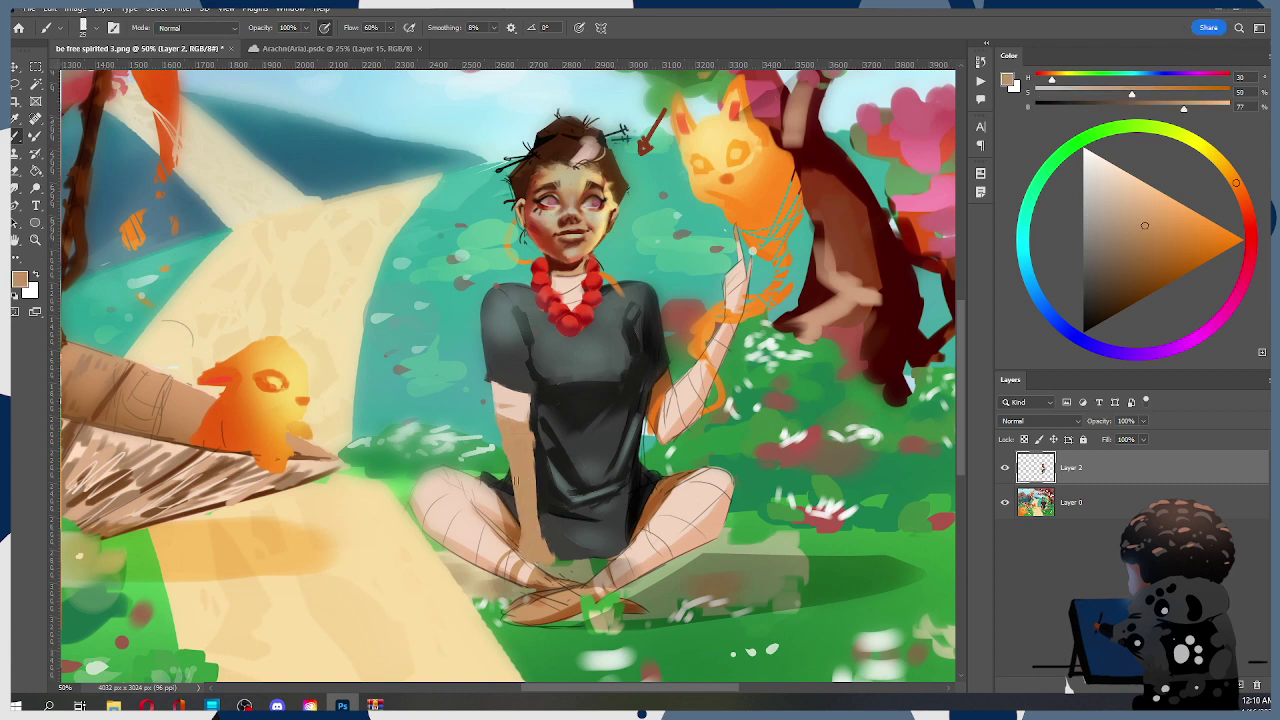
pyautogui.keyDown('alt'); pyautogui.click(515, 512); pyautogui.keyUp('alt')
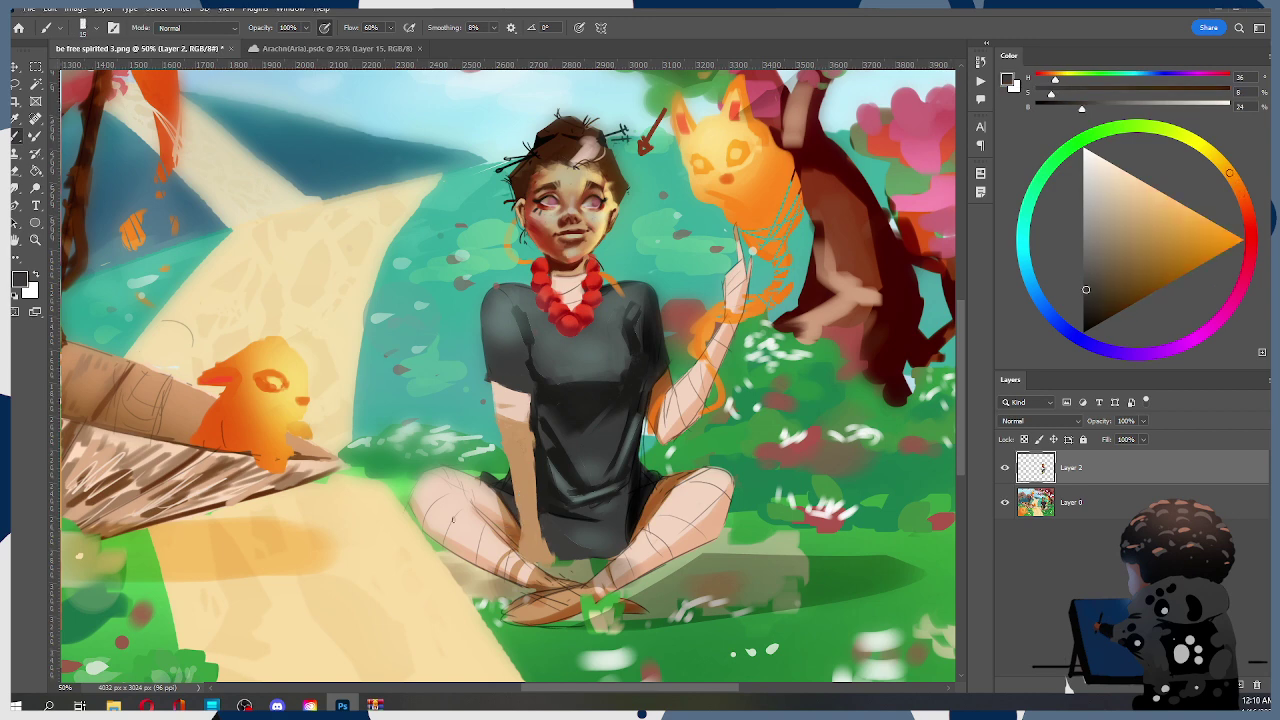
# Toggle Layer 2's visibility repeatedly to compare the repainted figure with the original painting
pyautogui.click(1006, 468)
pyautogui.click(1006, 468)
pyautogui.click(1006, 468)
pyautogui.click(1006, 468)
pyautogui.click(1006, 468)
pyautogui.click(1006, 468)
pyautogui.click(1006, 468)
pyautogui.click(1006, 468)
# Trim the resting forearm's outer edge with the Eraser and repaint the edge with sampled tan
pyautogui.press('e')
pyautogui.moveTo(504, 450); pyautogui.dragTo(526, 543)
pyautogui.press(']')
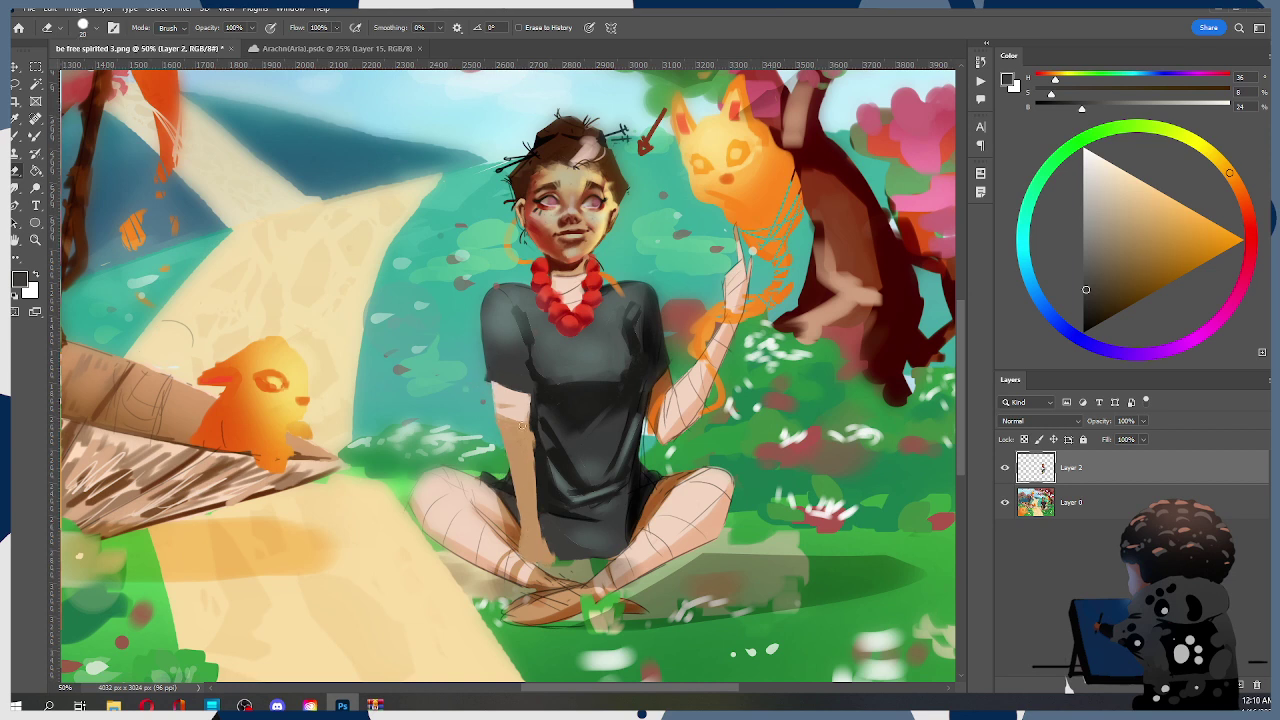
pyautogui.press('b')
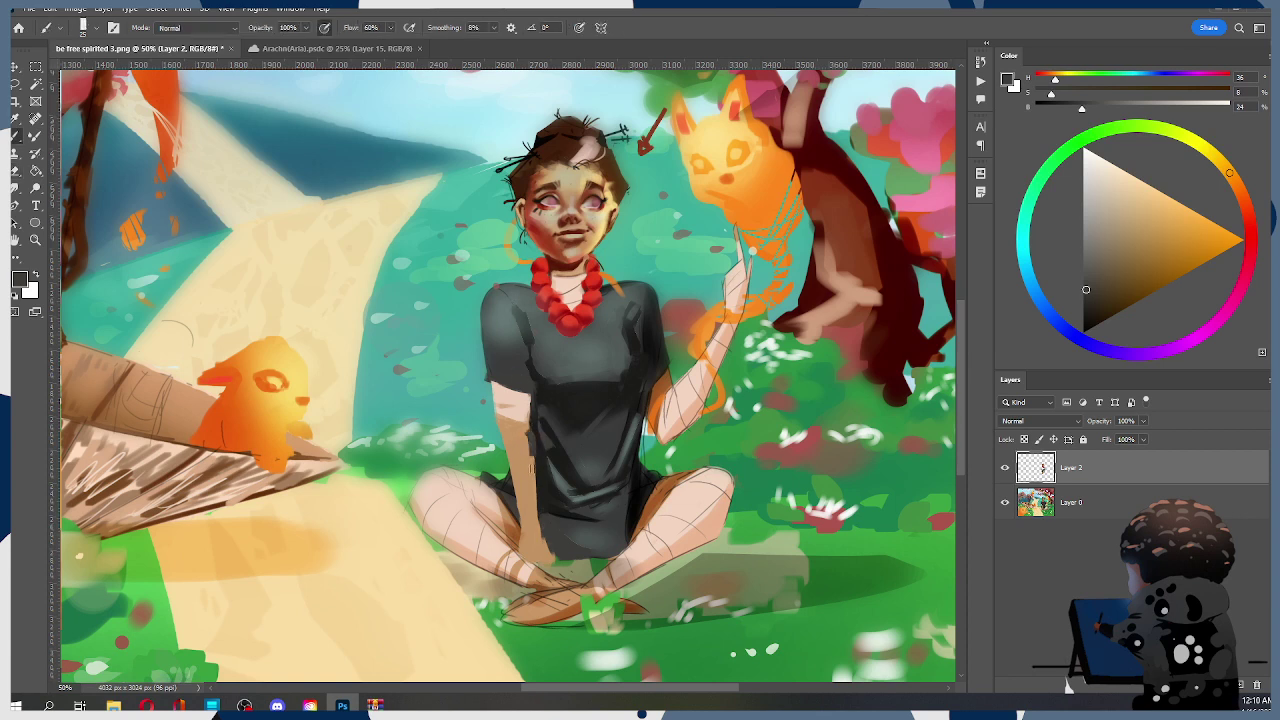
pyautogui.keyDown('alt'); pyautogui.click(516, 442); pyautogui.keyUp('alt')
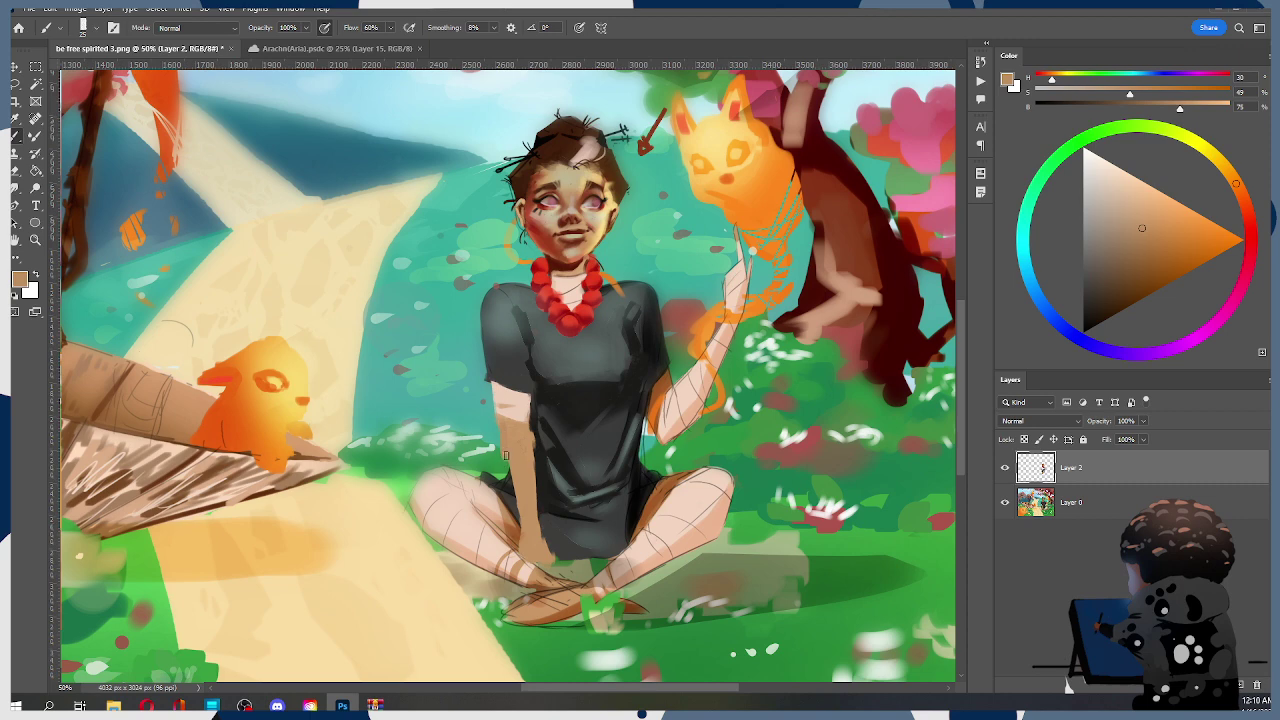
pyautogui.keyDown('alt'); pyautogui.click(504, 433); pyautogui.keyUp('alt')
pyautogui.moveTo(506, 458); pyautogui.dragTo(527, 525)
# Lock Layer 2's transparent pixels and switch to the air brush 2.0 brush
pyautogui.click(1024, 439)
pyautogui.moveTo(550, 525)
pyautogui.mouseDown()
pyautogui.moveTo(575, 499)
pyautogui.moveTo(533, 502)
pyautogui.moveTo(540, 416)
pyautogui.mouseUp()
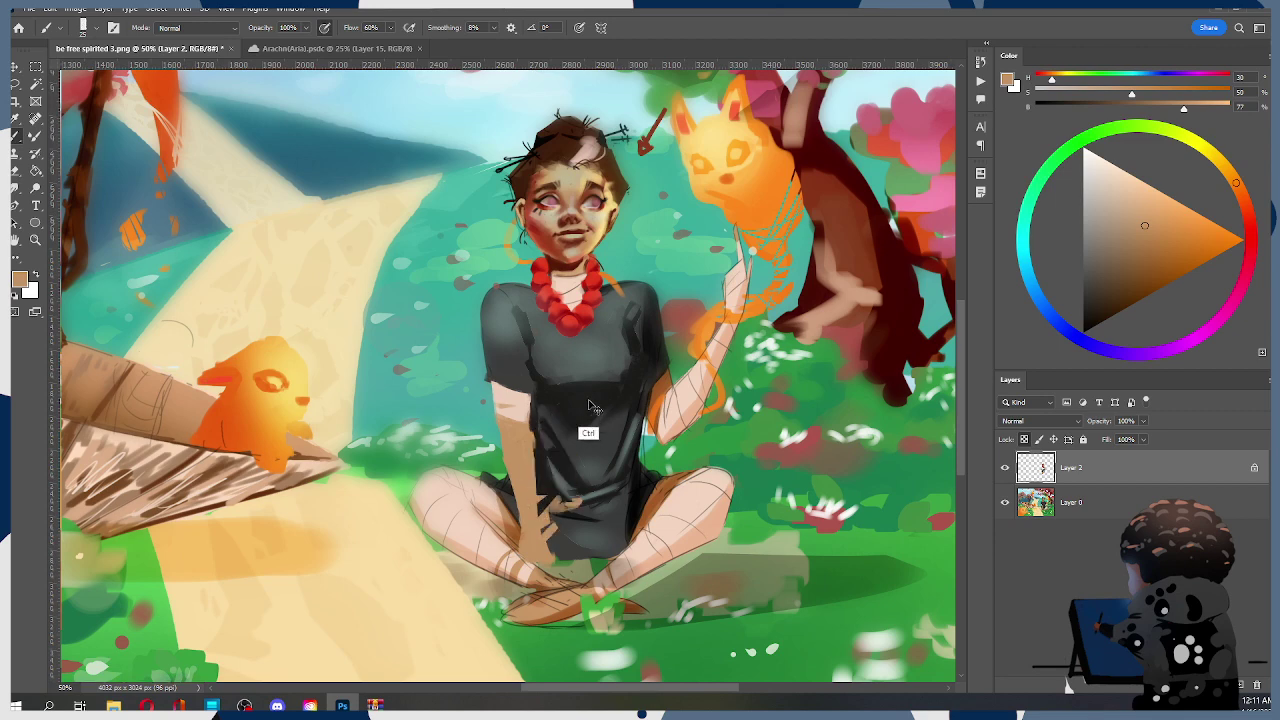
pyautogui.rightClick(591, 388)
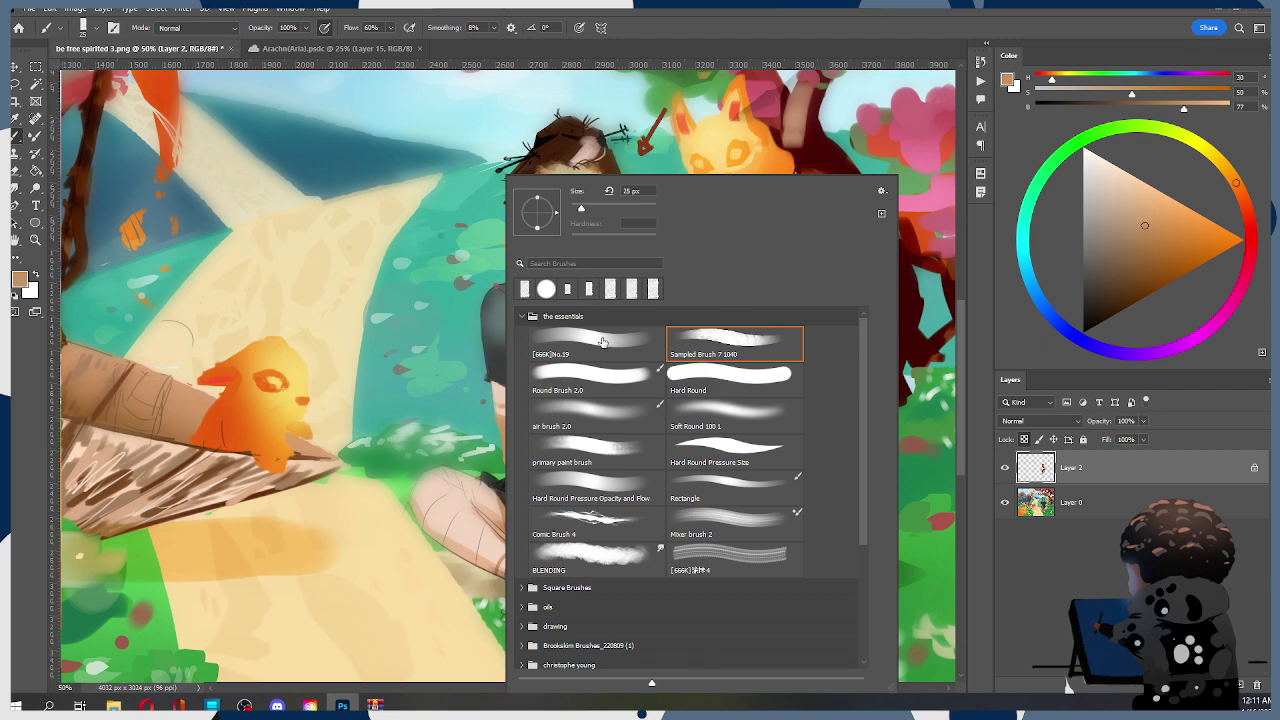
pyautogui.doubleClick(604, 410)
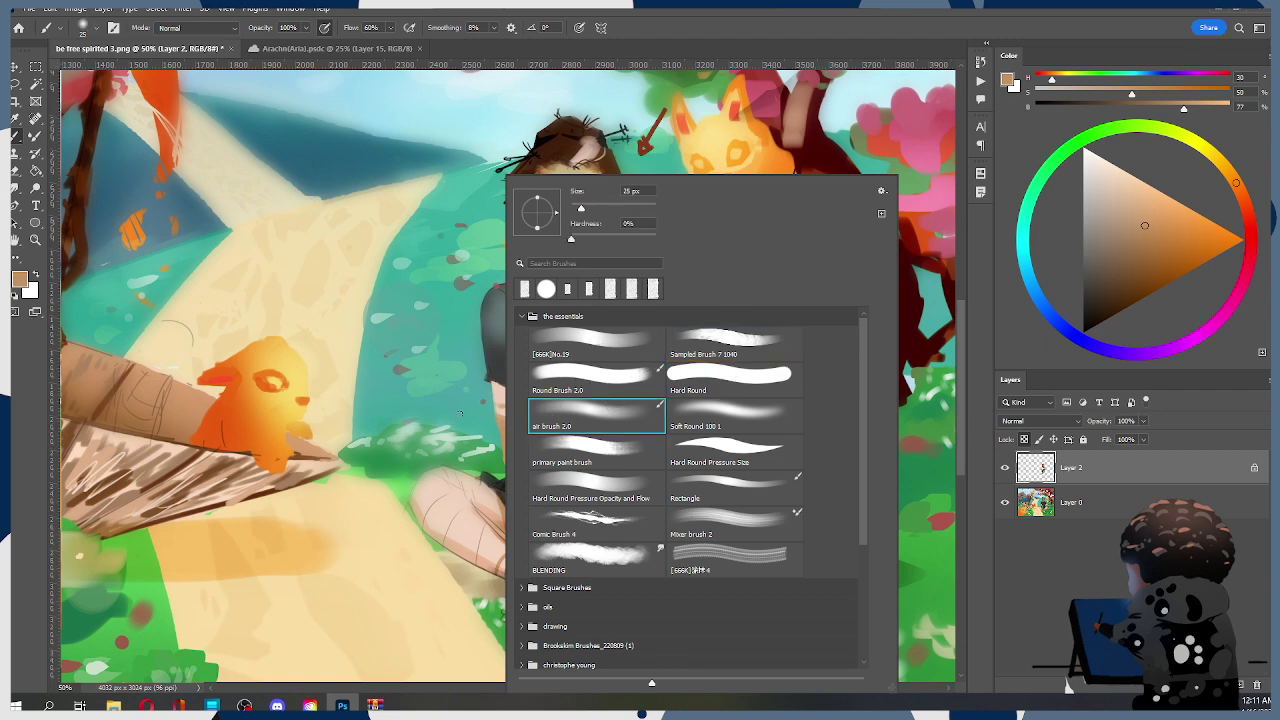
# Softly shade the resting forearm with reddish brown sampled from the face, enlarging the brush to 100 px
pyautogui.press('alt')
pyautogui.keyDown('alt'); pyautogui.click(555, 237); pyautogui.keyUp('alt')
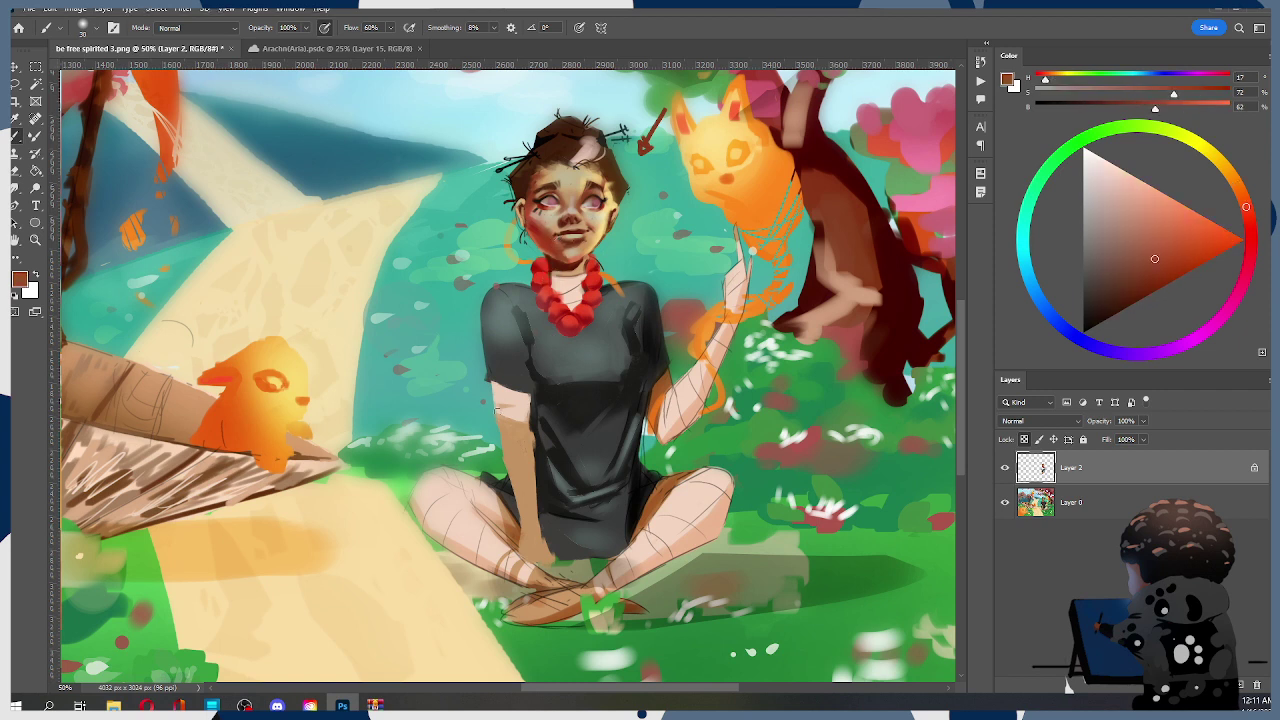
pyautogui.press(']')
pyautogui.press(']')
pyautogui.press(']')
pyautogui.press(']')
pyautogui.press(']')
pyautogui.press(']')
pyautogui.press(']')
pyautogui.press(']')
pyautogui.press(']')
pyautogui.moveTo(509, 428); pyautogui.dragTo(524, 530)
pyautogui.hotkey('ctrl', 'z')
pyautogui.moveTo(500, 415); pyautogui.dragTo(522, 565)
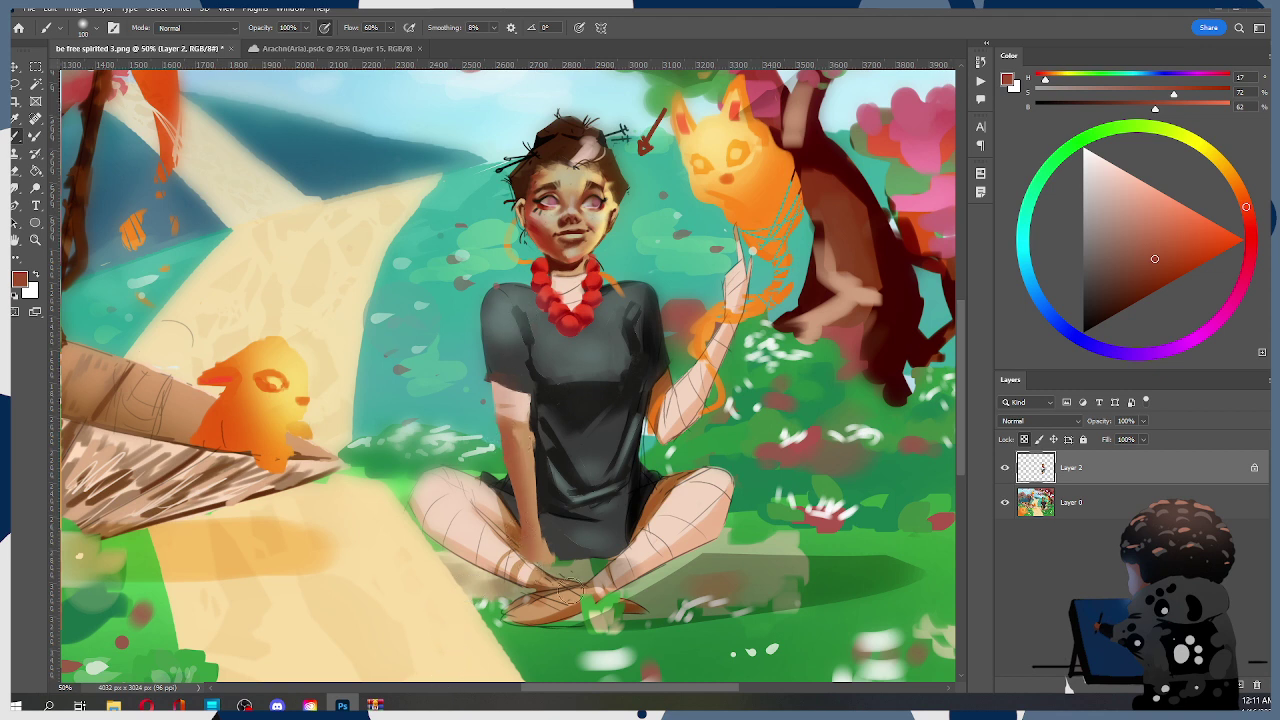
# Deepen the resting forearm's shadow with a darker red-brown of hue 17, saturation 85 and brightness 42
pyautogui.press('[')
pyautogui.press('[')
pyautogui.press('[')
pyautogui.click(1141, 287)
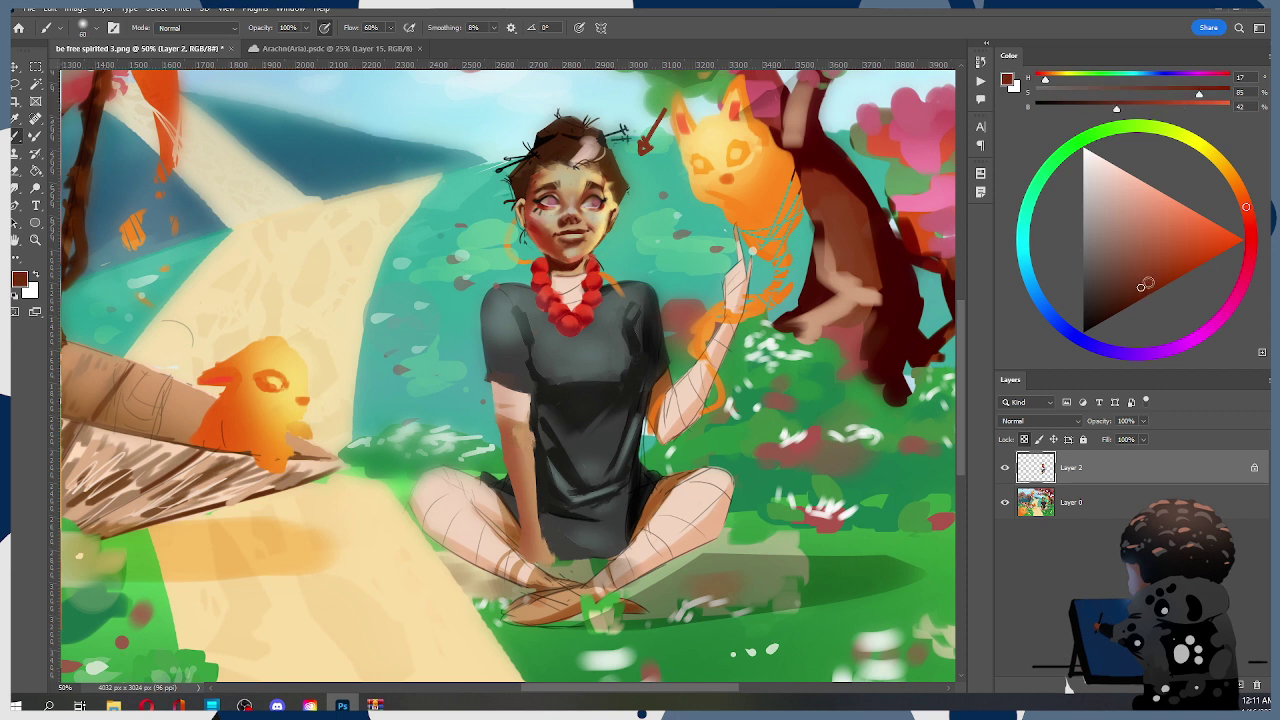
pyautogui.moveTo(510, 427)
pyautogui.mouseDown()
pyautogui.moveTo(531, 539)
pyautogui.moveTo(529, 453)
pyautogui.moveTo(513, 444)
pyautogui.moveTo(526, 514)
pyautogui.moveTo(522, 469)
pyautogui.moveTo(529, 505)
pyautogui.mouseUp()
pyautogui.press('[')
pyautogui.hotkey('ctrl', 'z')
pyautogui.hotkey('ctrl', 'z')
pyautogui.moveTo(530, 432); pyautogui.dragTo(531, 540)
pyautogui.hotkey('ctrl', 'z')
pyautogui.press(']')
pyautogui.press(']')
pyautogui.moveTo(505, 432); pyautogui.dragTo(528, 515)
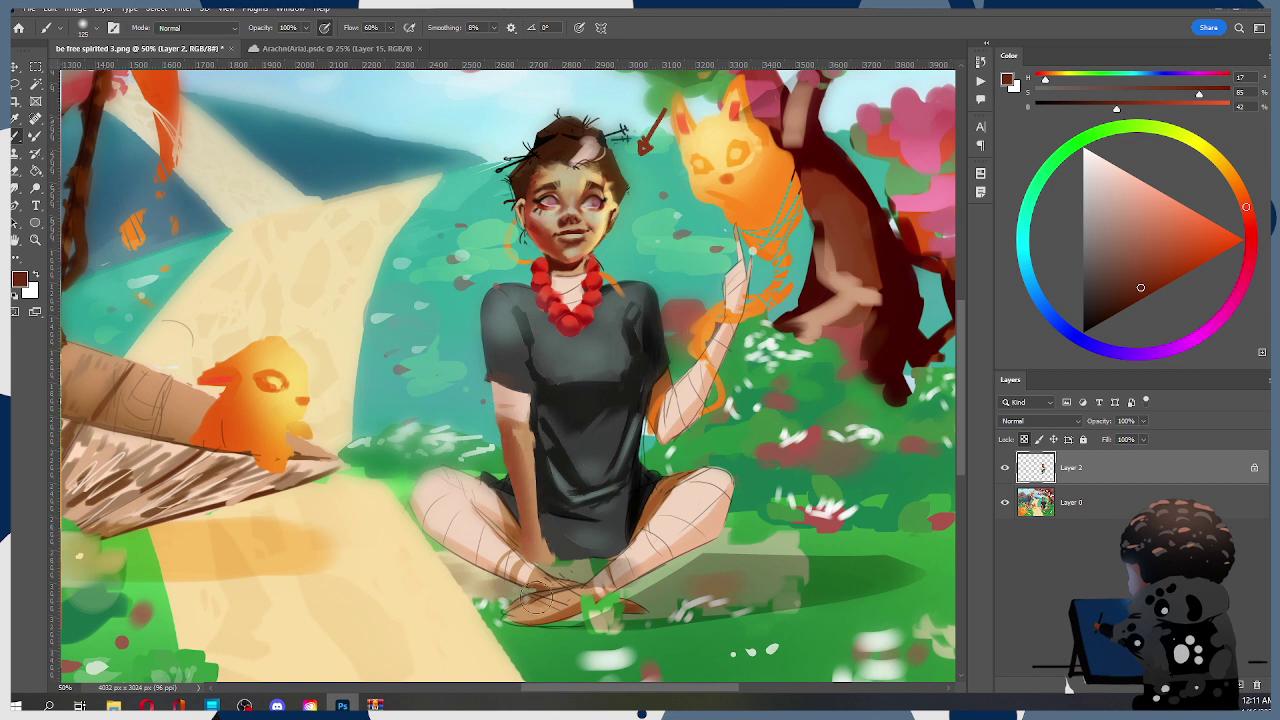
# Rework the top of the resting forearm near the elbow with sampled tan, using Sampled Brush 7 1040
pyautogui.keyDown('alt'); pyautogui.click(526, 428); pyautogui.keyUp('alt')
pyautogui.press('[')
pyautogui.press('[')
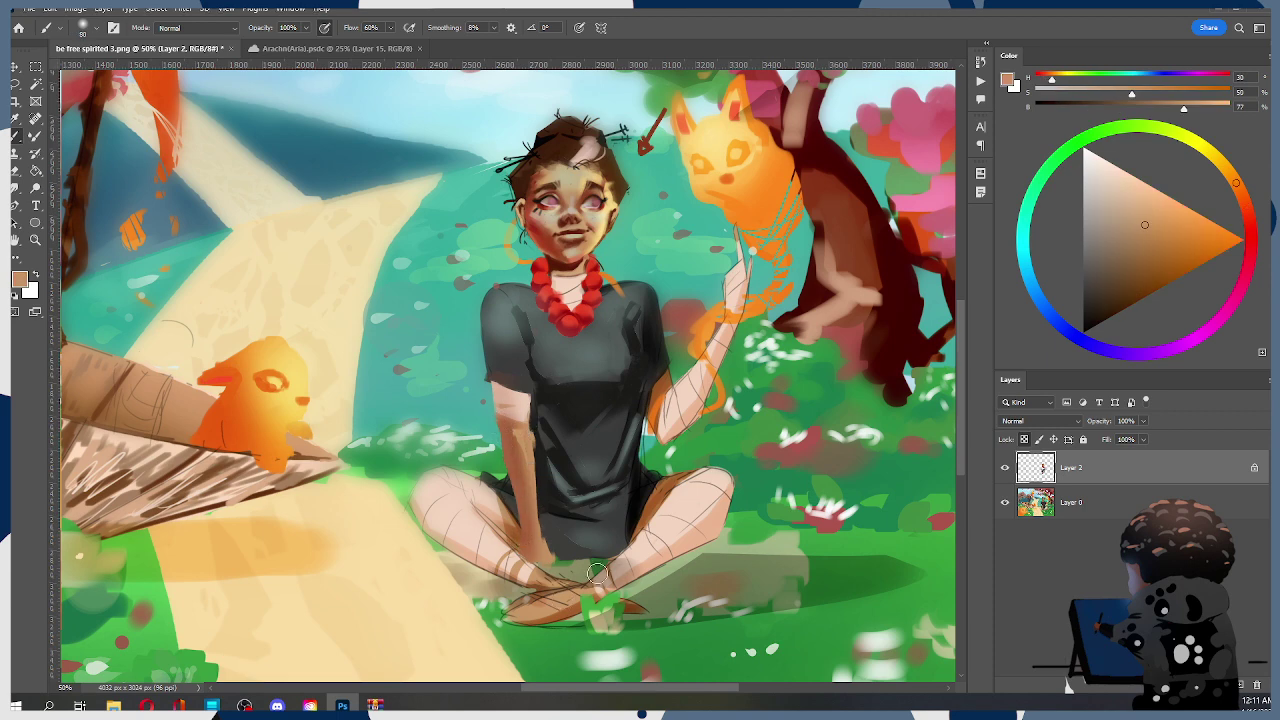
pyautogui.rightClick(512, 458)
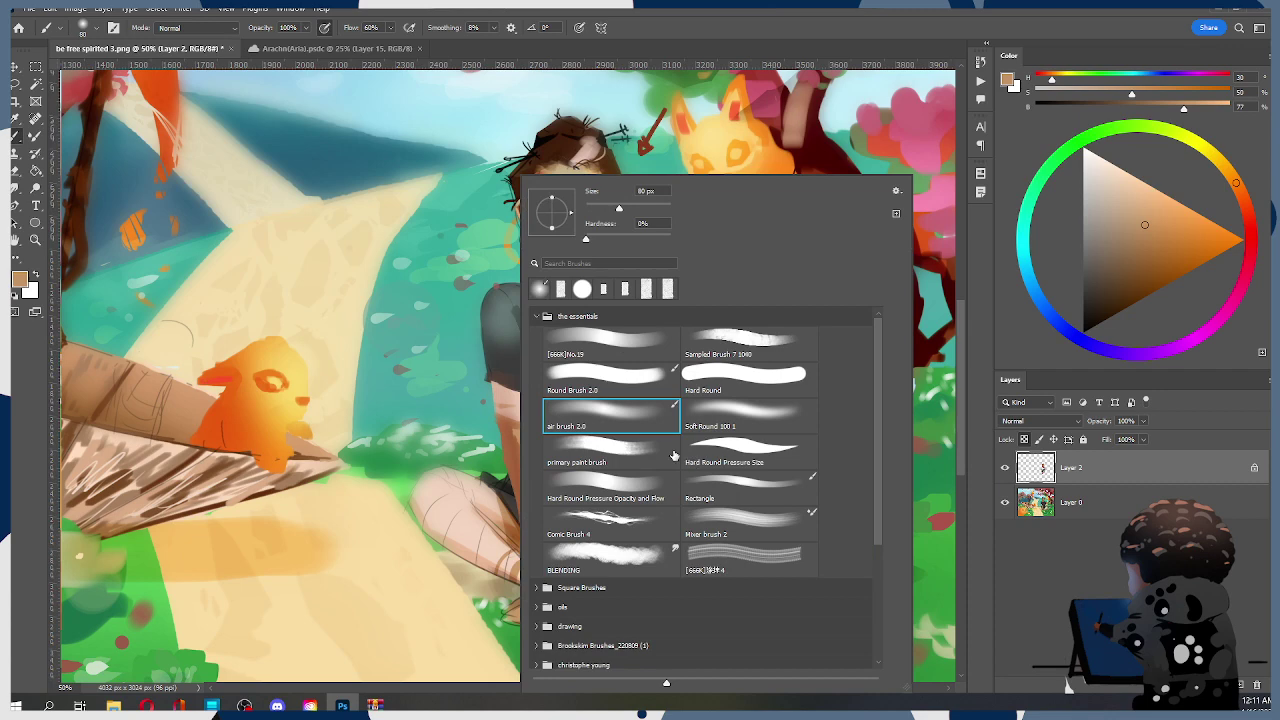
pyautogui.doubleClick(704, 347)
pyautogui.moveTo(505, 430); pyautogui.dragTo(514, 463)
# Accent the resting arm's elbow with sampled brown and dark red-brown
pyautogui.keyDown('alt'); pyautogui.click(517, 445); pyautogui.keyUp('alt')
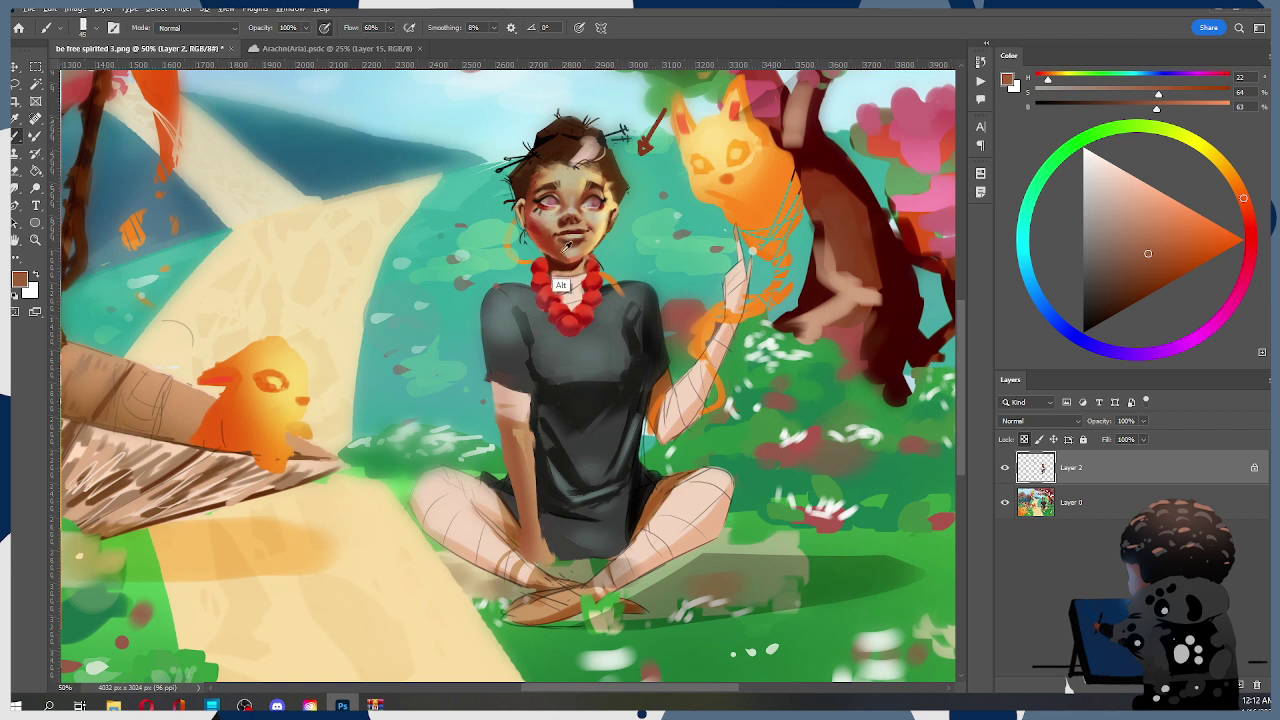
pyautogui.keyDown('alt'); pyautogui.click(553, 300); pyautogui.keyUp('alt')
pyautogui.press('[')
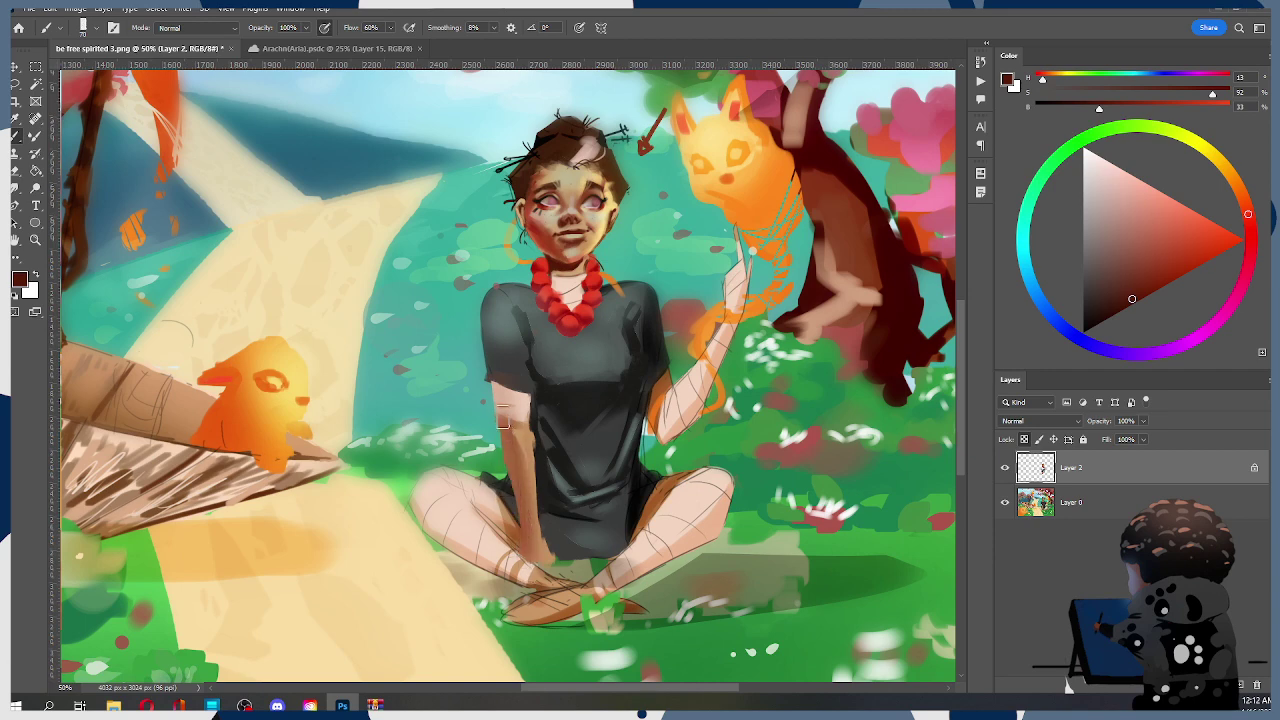
# Try to smudge the shading at the top of the resting forearm
pyautogui.press('r')
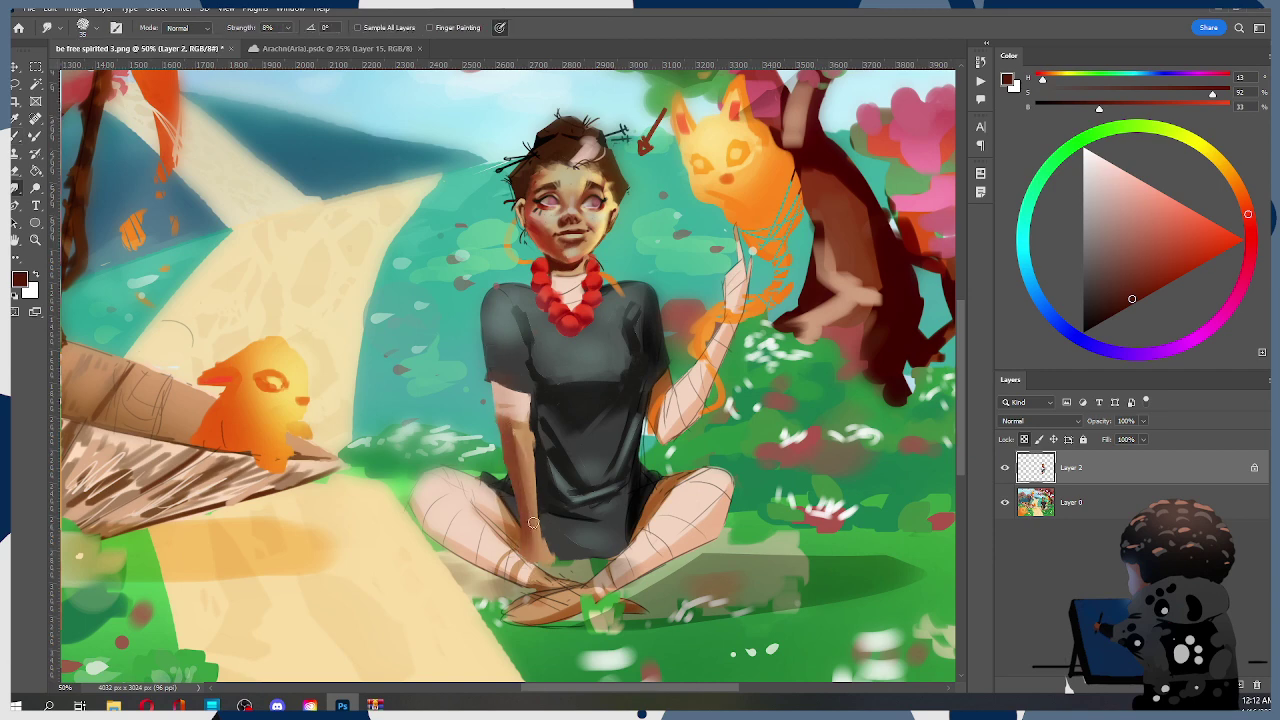
pyautogui.moveTo(512, 439); pyautogui.dragTo(518, 475)
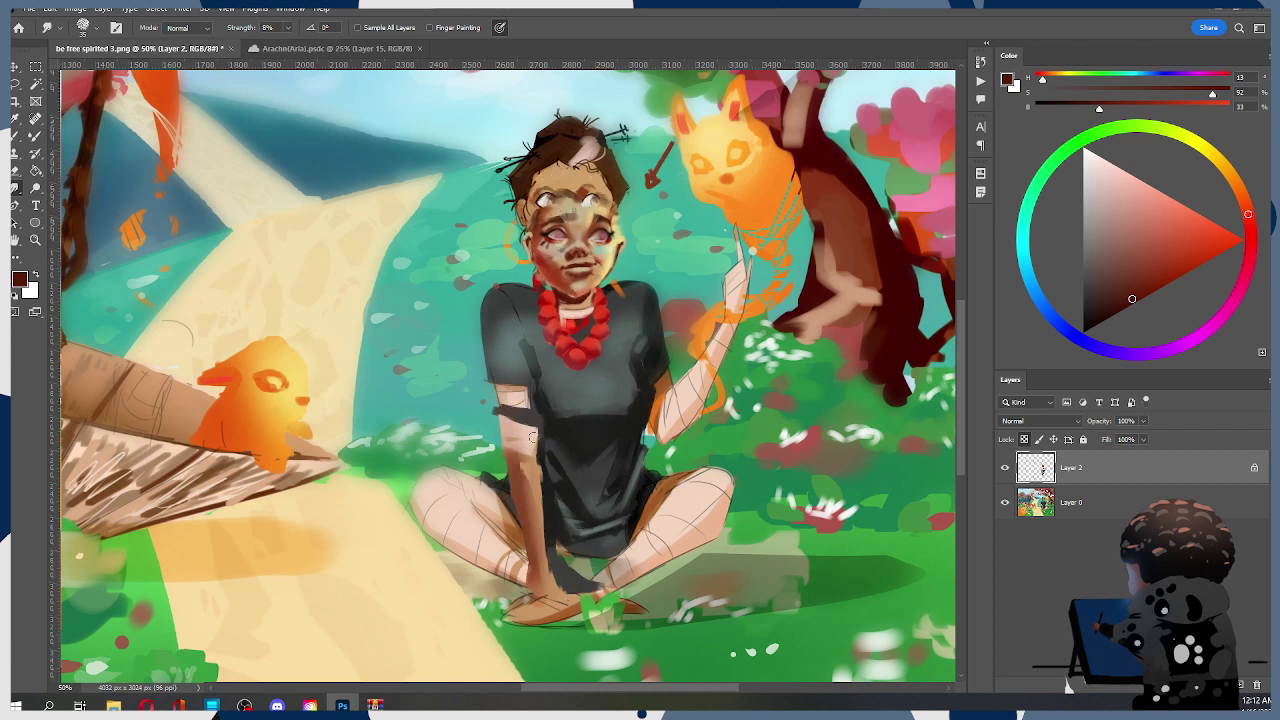
pyautogui.hotkey('ctrl', 'z')
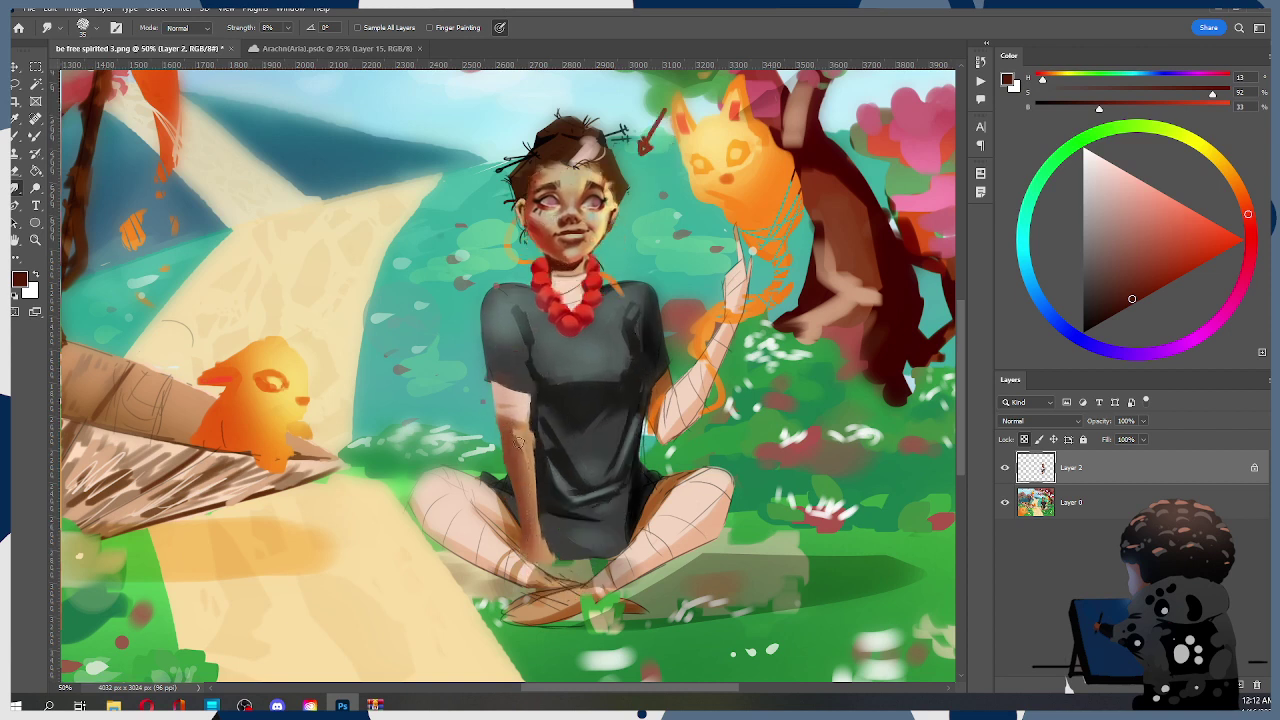
# Unlock Layer 2's transparent pixels and rework the resting elbow's outer edge with dark red-brown
pyautogui.press('b')
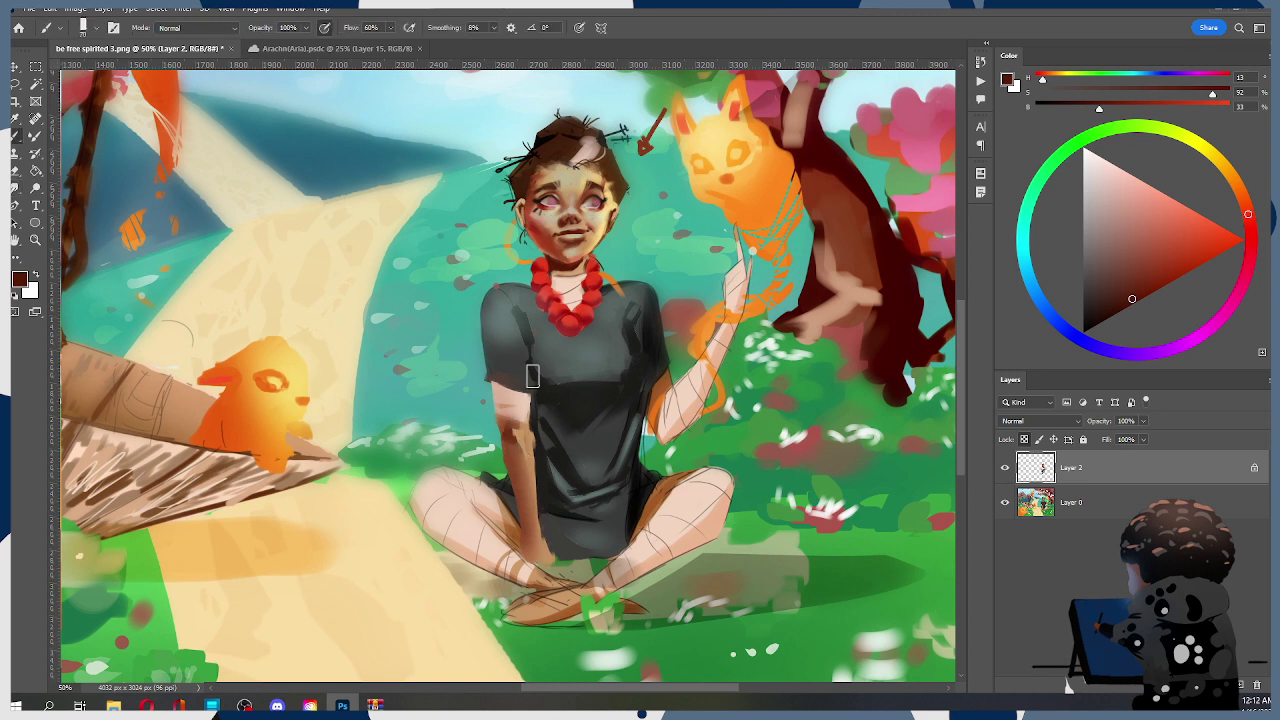
pyautogui.click(1024, 440)
pyautogui.moveTo(510, 424); pyautogui.dragTo(507, 444)
pyautogui.press('r')
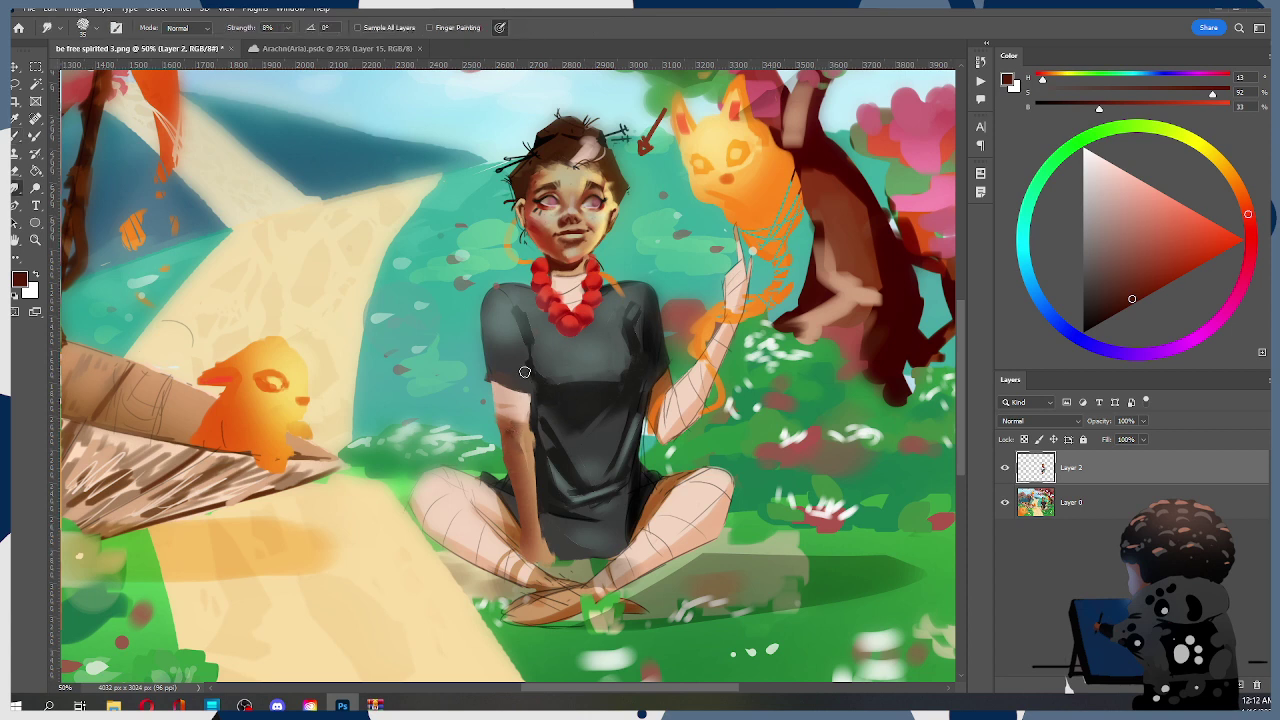
pyautogui.press('b')
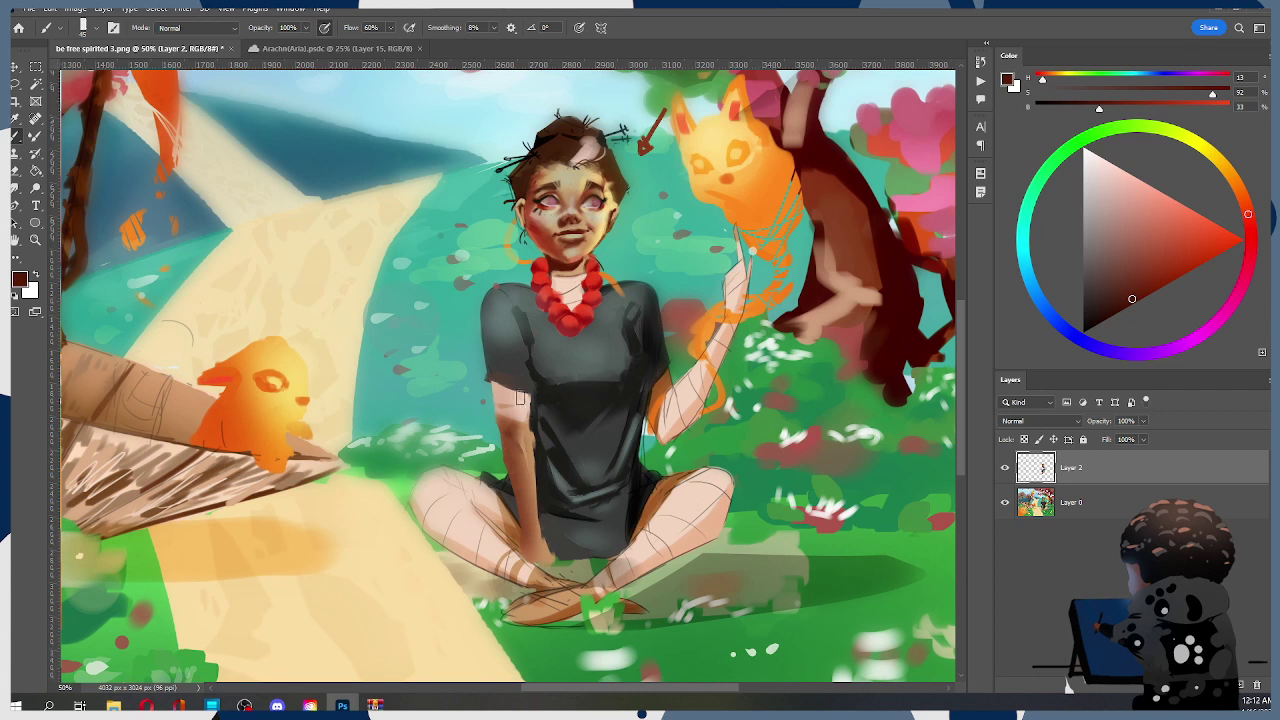
pyautogui.keyDown('alt'); pyautogui.click(511, 467); pyautogui.keyUp('alt')
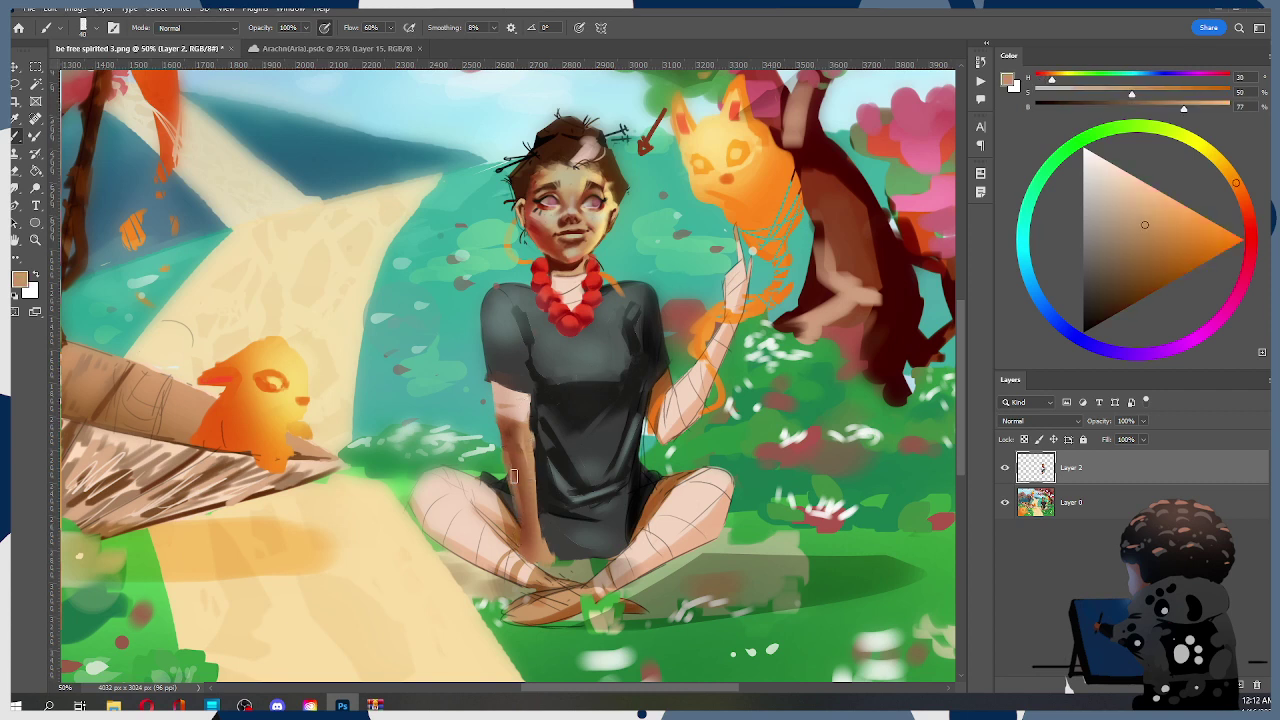
pyautogui.moveTo(511, 466); pyautogui.dragTo(520, 528)
pyautogui.hotkey('ctrl', 'z')
# Lock Layer 2's transparent pixels and shade the resting forearm with sampled dark red-brown
pyautogui.click(1023, 439)
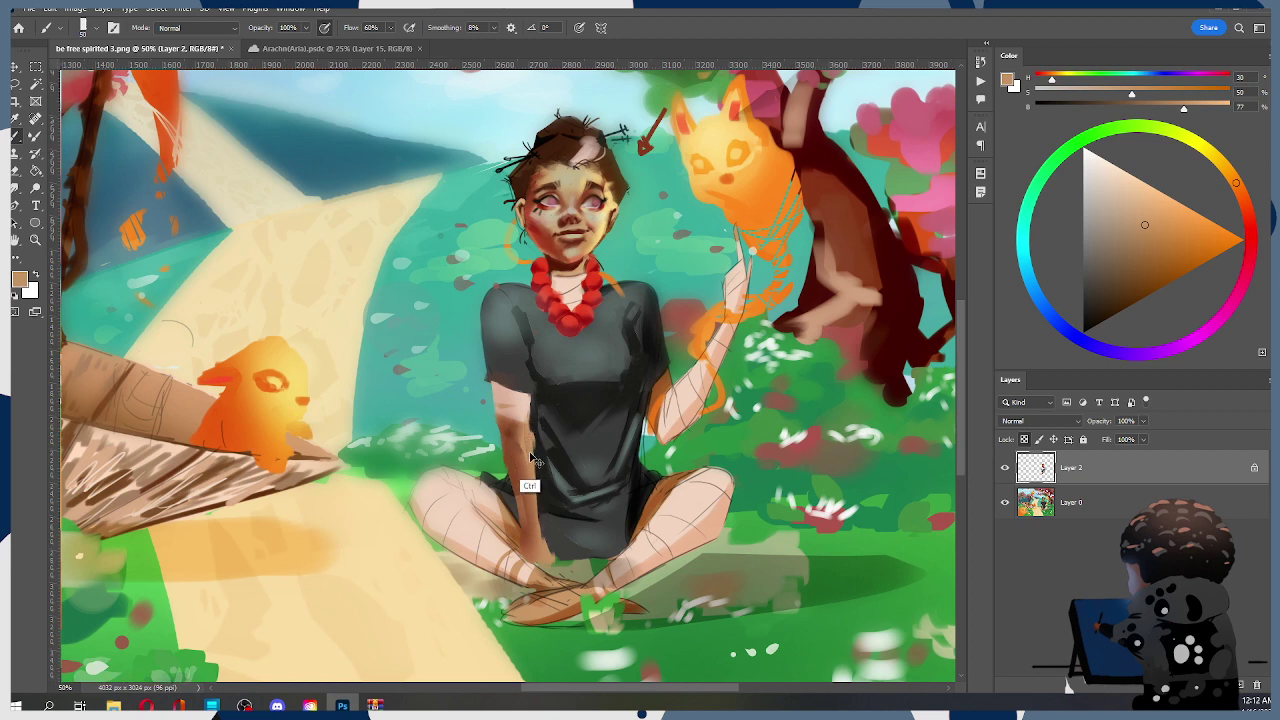
pyautogui.keyDown('alt'); pyautogui.click(477, 512); pyautogui.keyUp('alt')
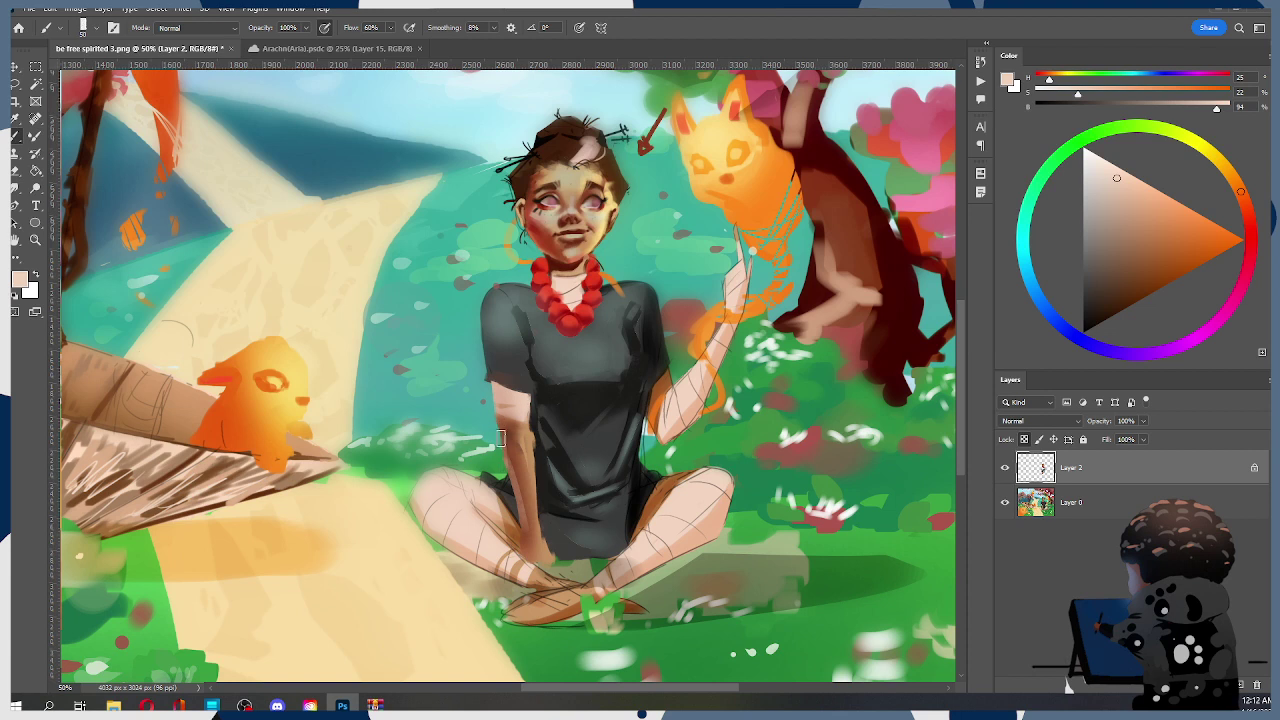
pyautogui.press('r')
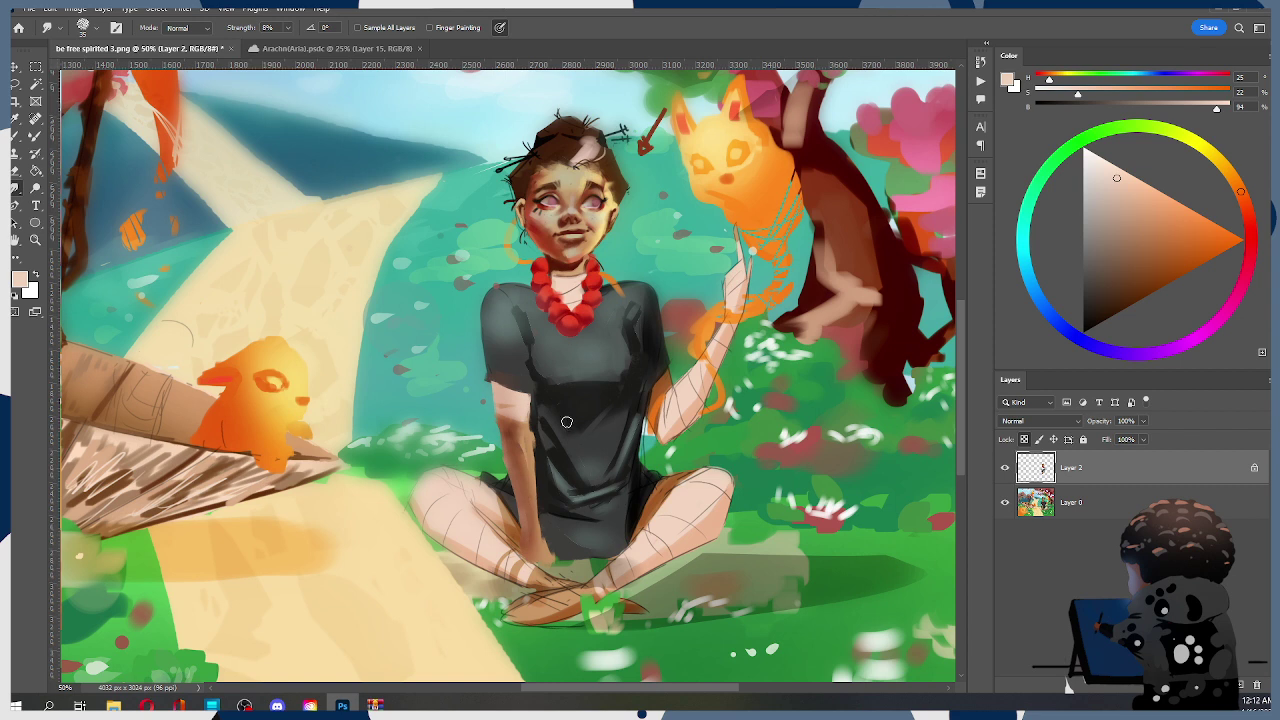
pyautogui.press('b')
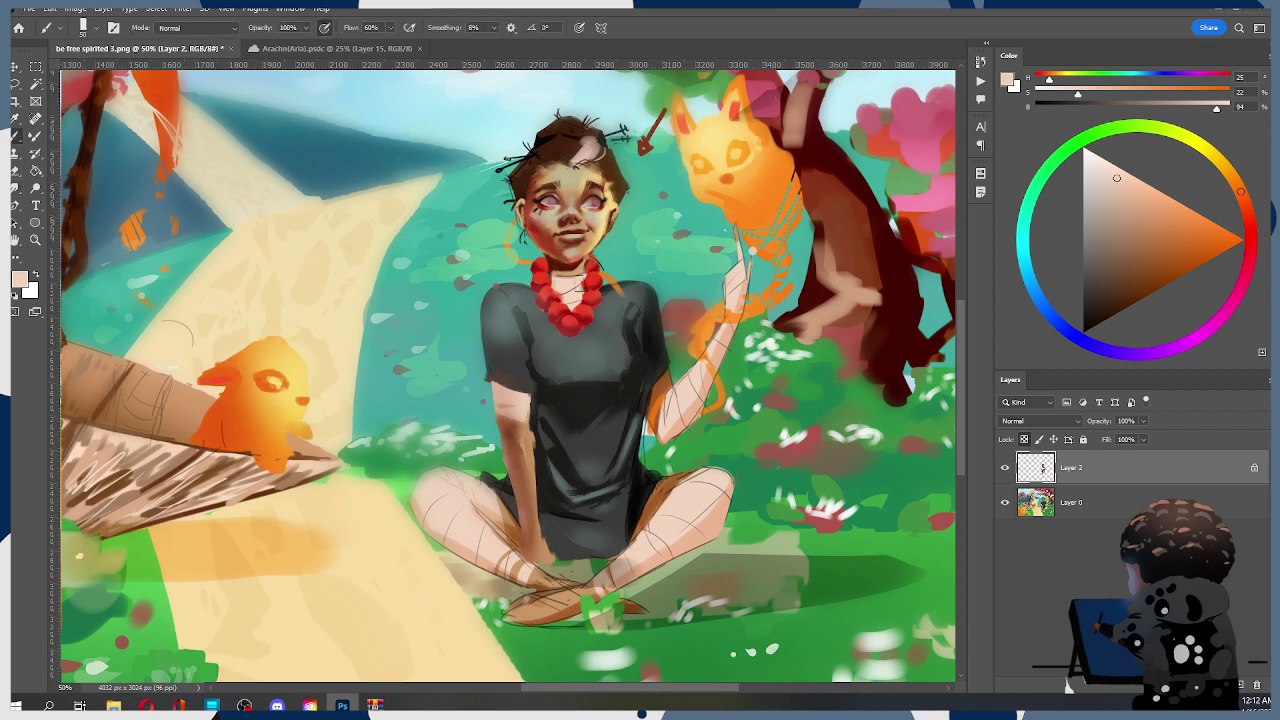
pyautogui.keyDown('alt'); pyautogui.click(564, 258); pyautogui.keyUp('alt')
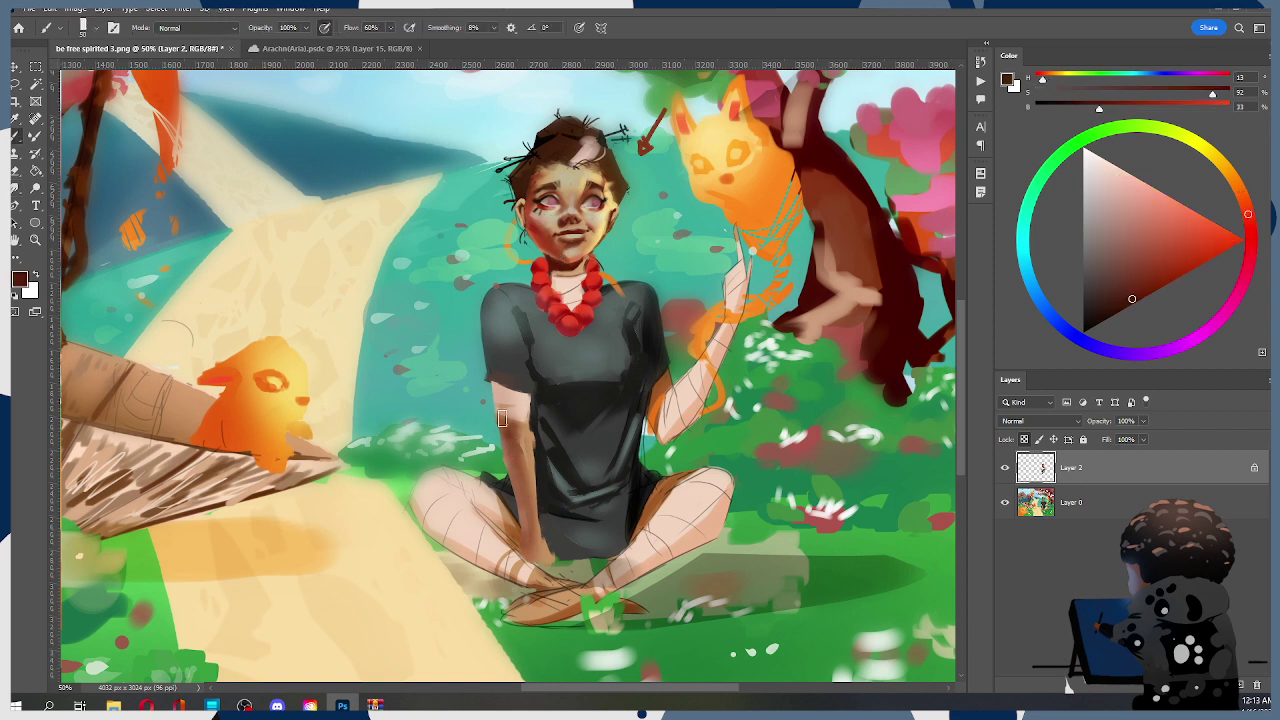
pyautogui.moveTo(512, 456); pyautogui.dragTo(527, 510)
# Unlock Layer 2's transparent pixels, shade down the resting forearm in reddish-brown with hue 13, saturation 80, brightness 47, and smudge the strokes
pyautogui.keyDown('alt'); pyautogui.click(543, 268); pyautogui.keyUp('alt')
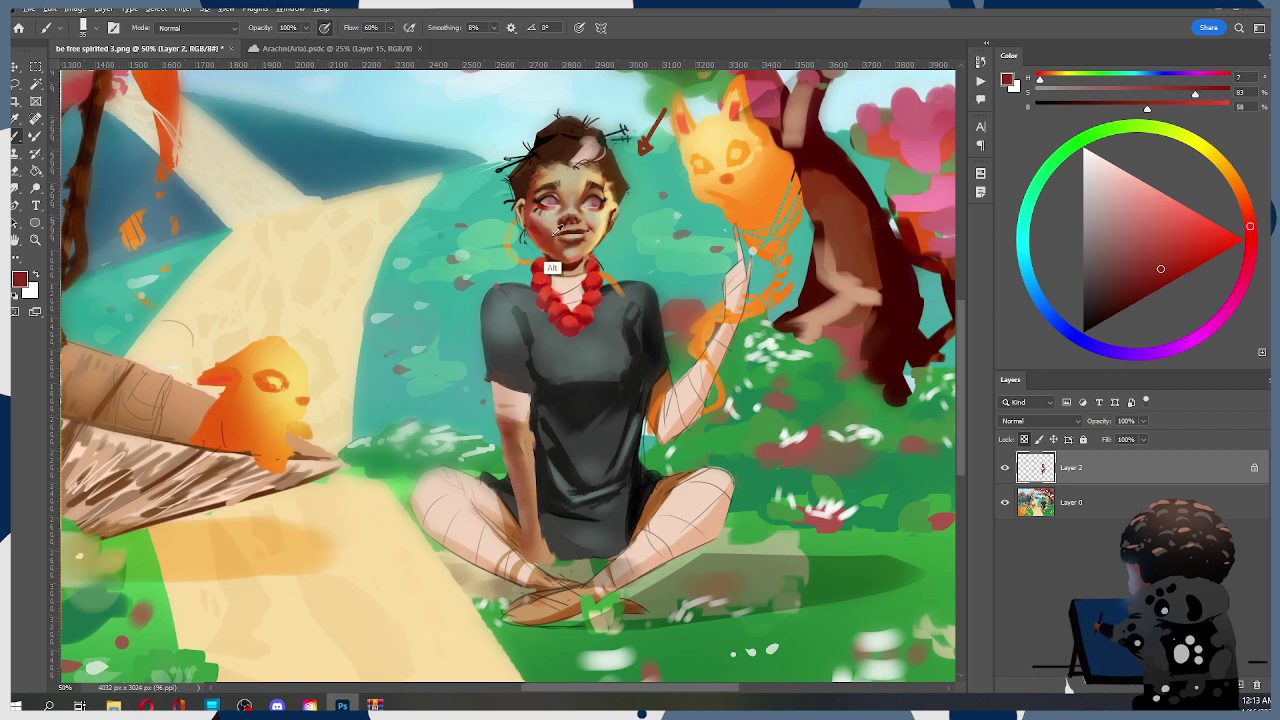
pyautogui.keyDown('alt'); pyautogui.click(550, 276); pyautogui.keyUp('alt')
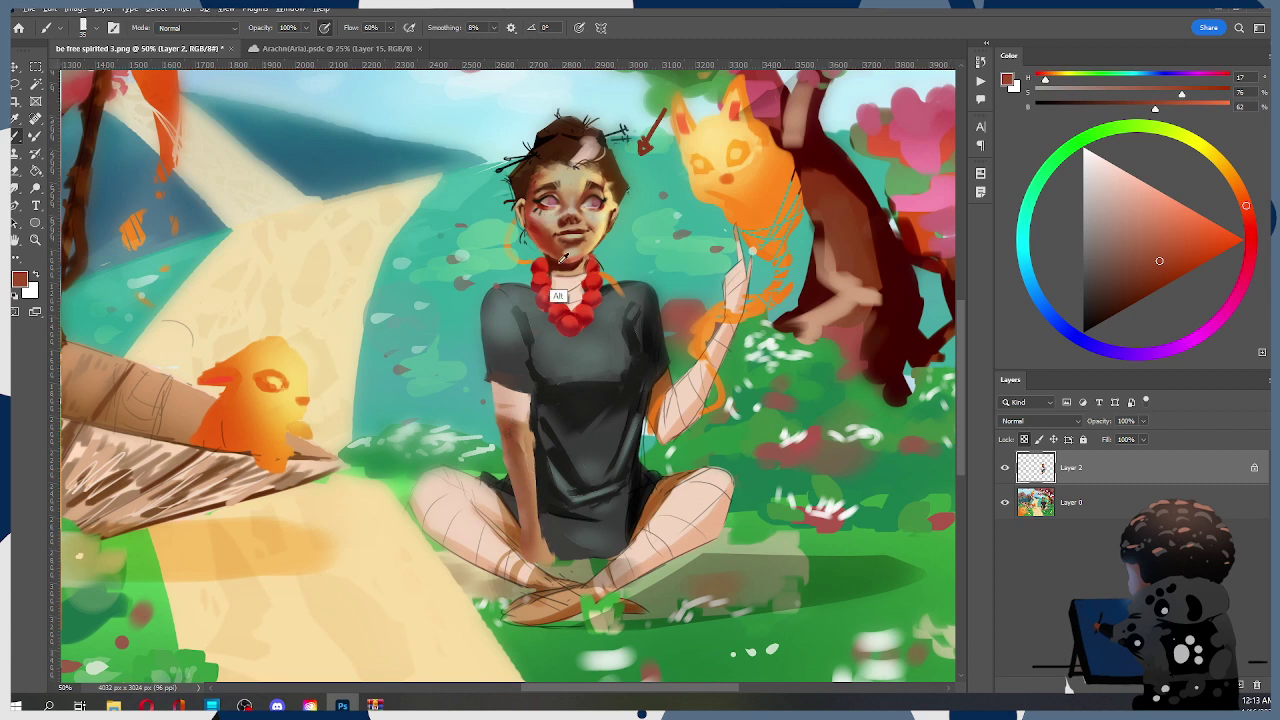
pyautogui.keyDown('alt'); pyautogui.click(557, 298); pyautogui.keyUp('alt')
pyautogui.click(1143, 281)
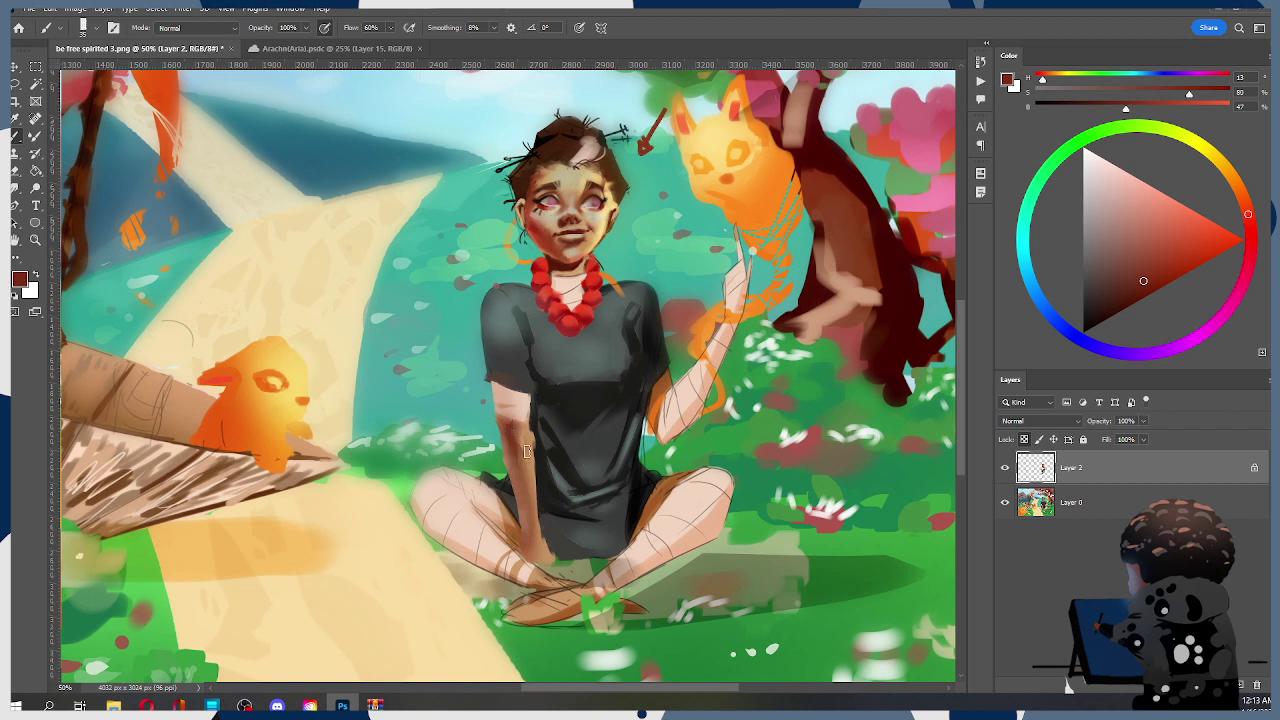
pyautogui.click(1024, 439)
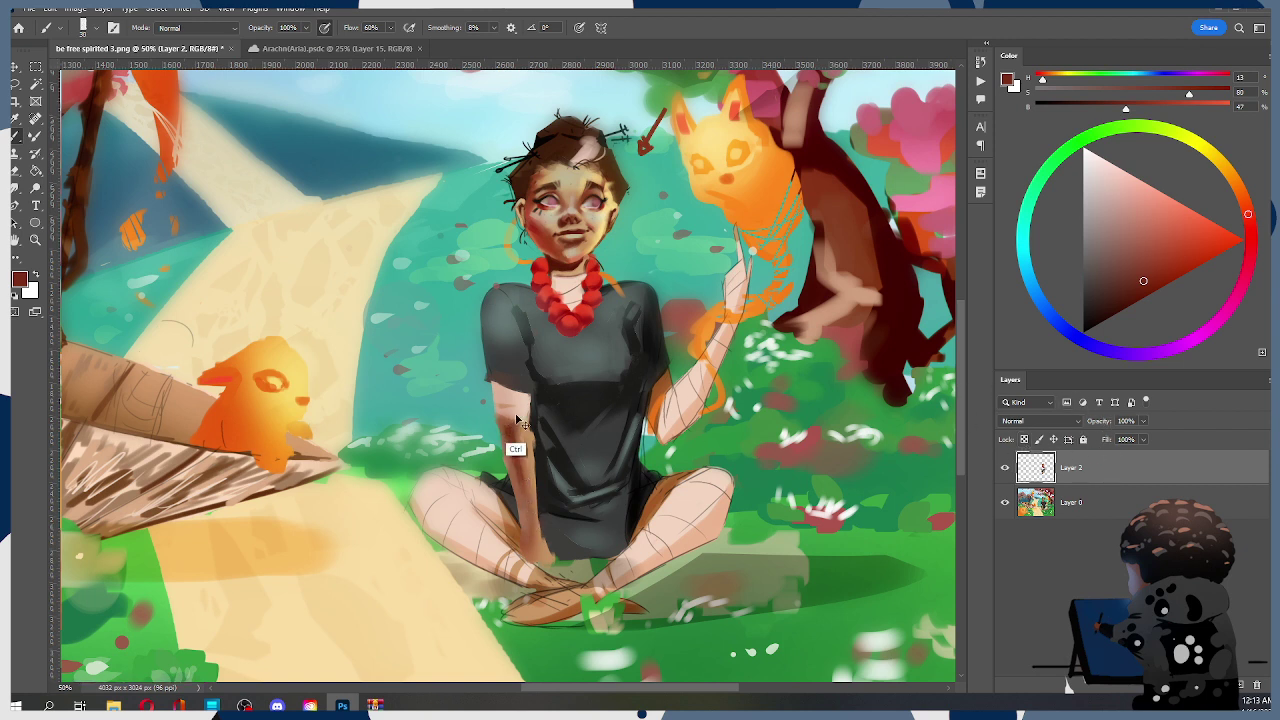
pyautogui.moveTo(511, 456); pyautogui.dragTo(527, 521)
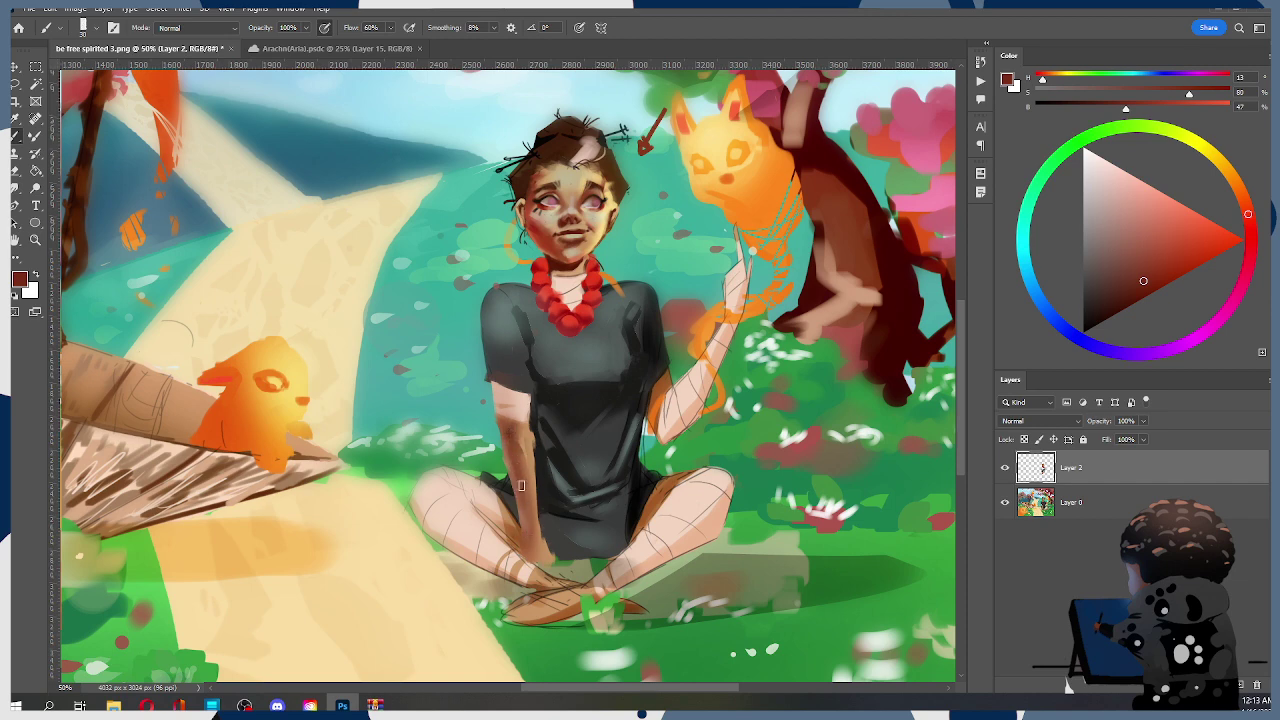
pyautogui.moveTo(511, 461); pyautogui.dragTo(532, 557)
pyautogui.press('r')
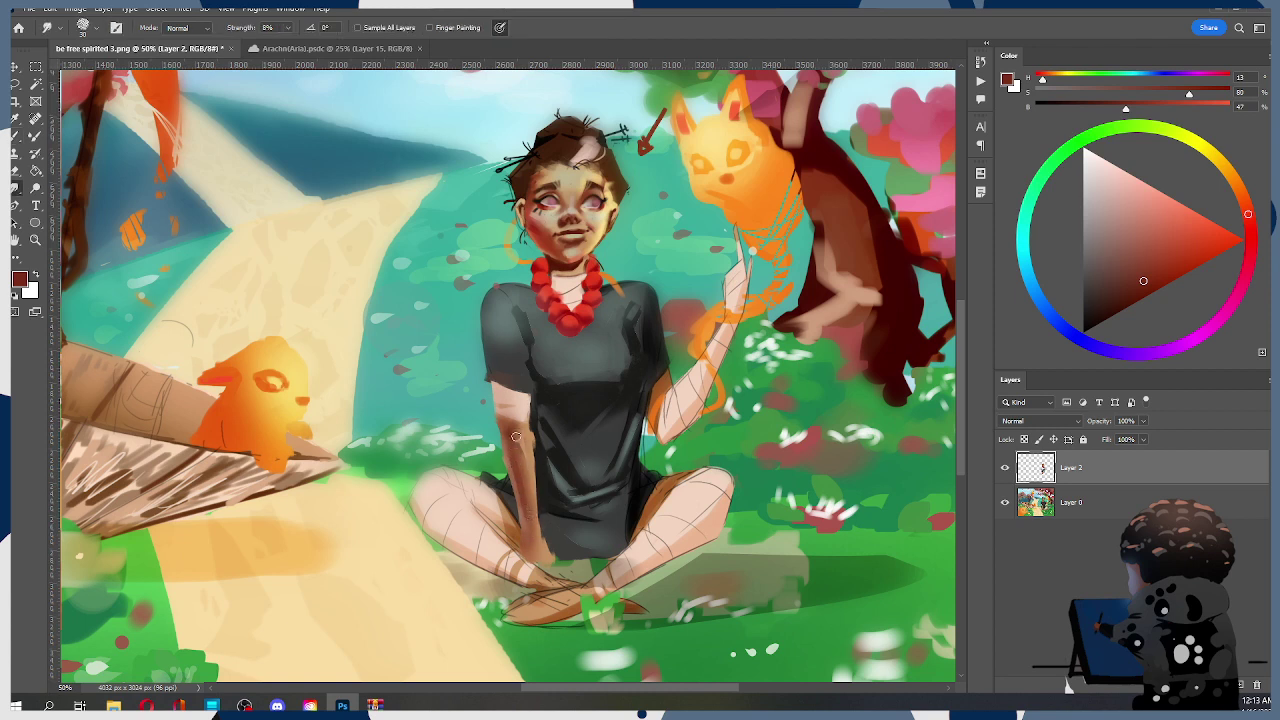
pyautogui.moveTo(524, 484)
pyautogui.mouseDown()
pyautogui.moveTo(530, 452)
pyautogui.moveTo(517, 448)
pyautogui.mouseUp()
# Paint sampled tan down the inner part of the resting forearm and smudge it into the shading
pyautogui.press('b')
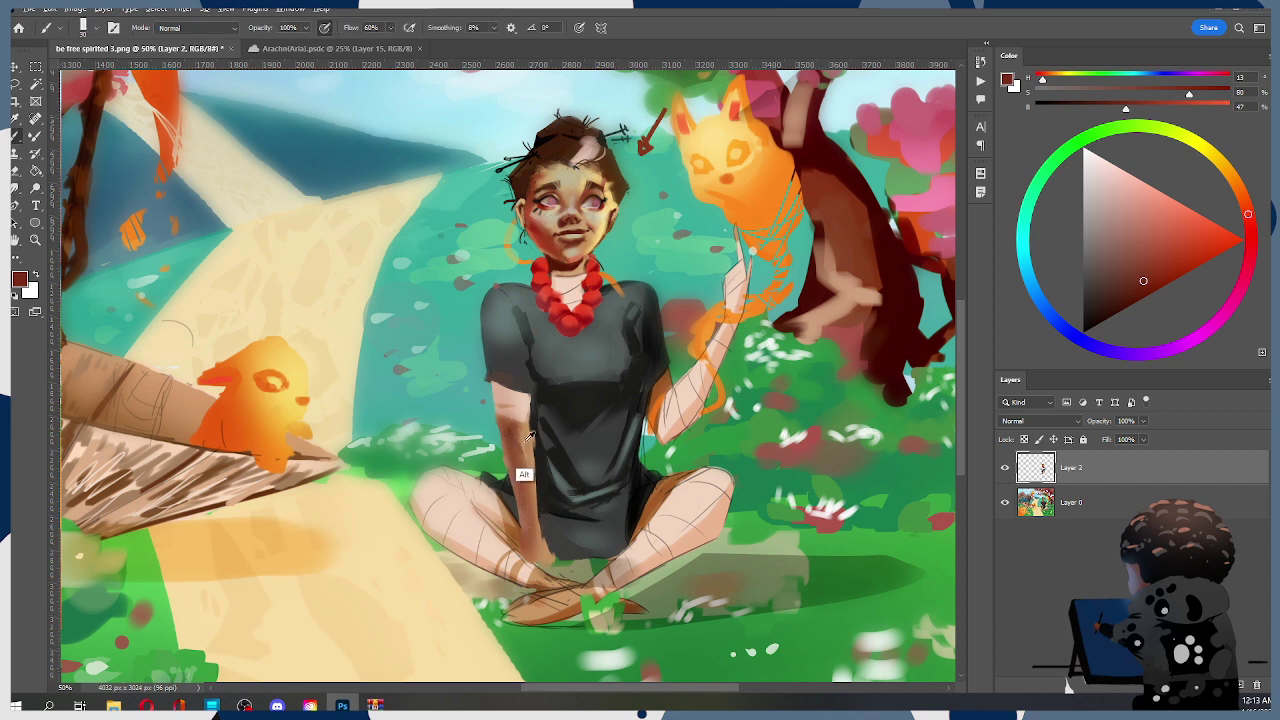
pyautogui.keyDown('alt'); pyautogui.click(524, 437); pyautogui.keyUp('alt')
pyautogui.moveTo(520, 452)
pyautogui.mouseDown()
pyautogui.moveTo(541, 536)
pyautogui.moveTo(538, 498)
pyautogui.mouseUp()
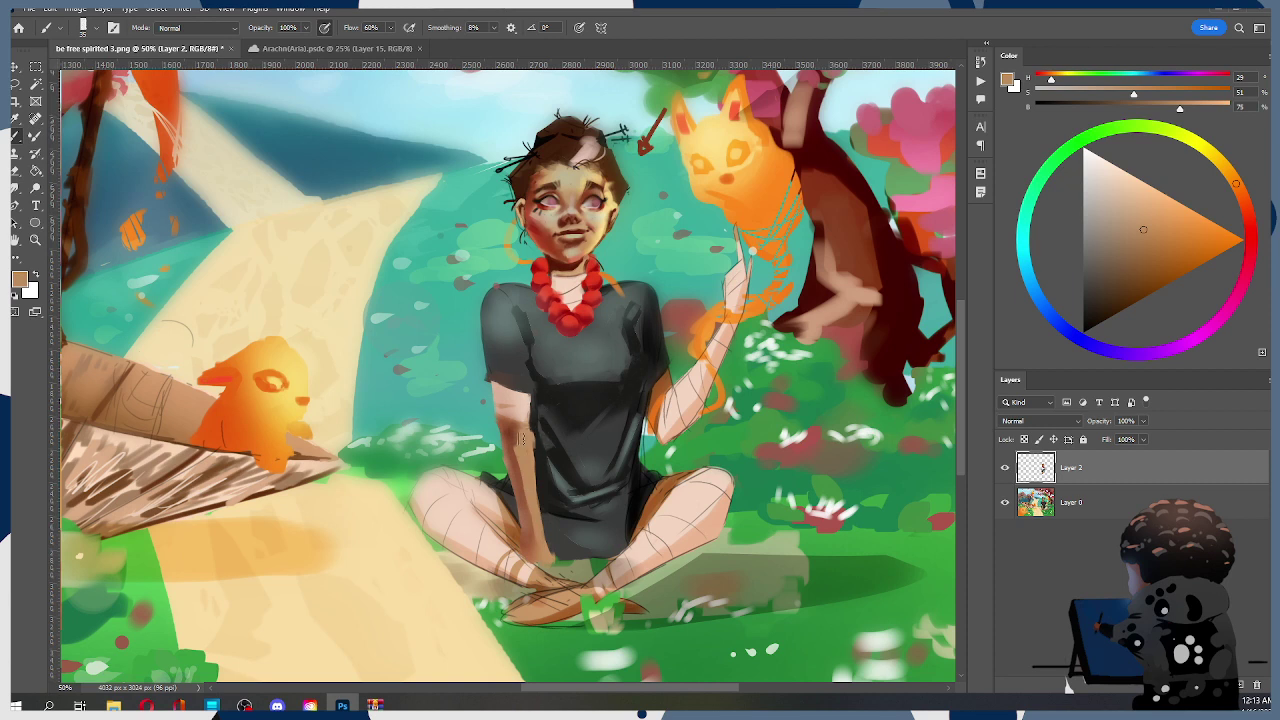
pyautogui.press('r')
pyautogui.moveTo(516, 446); pyautogui.dragTo(530, 505)
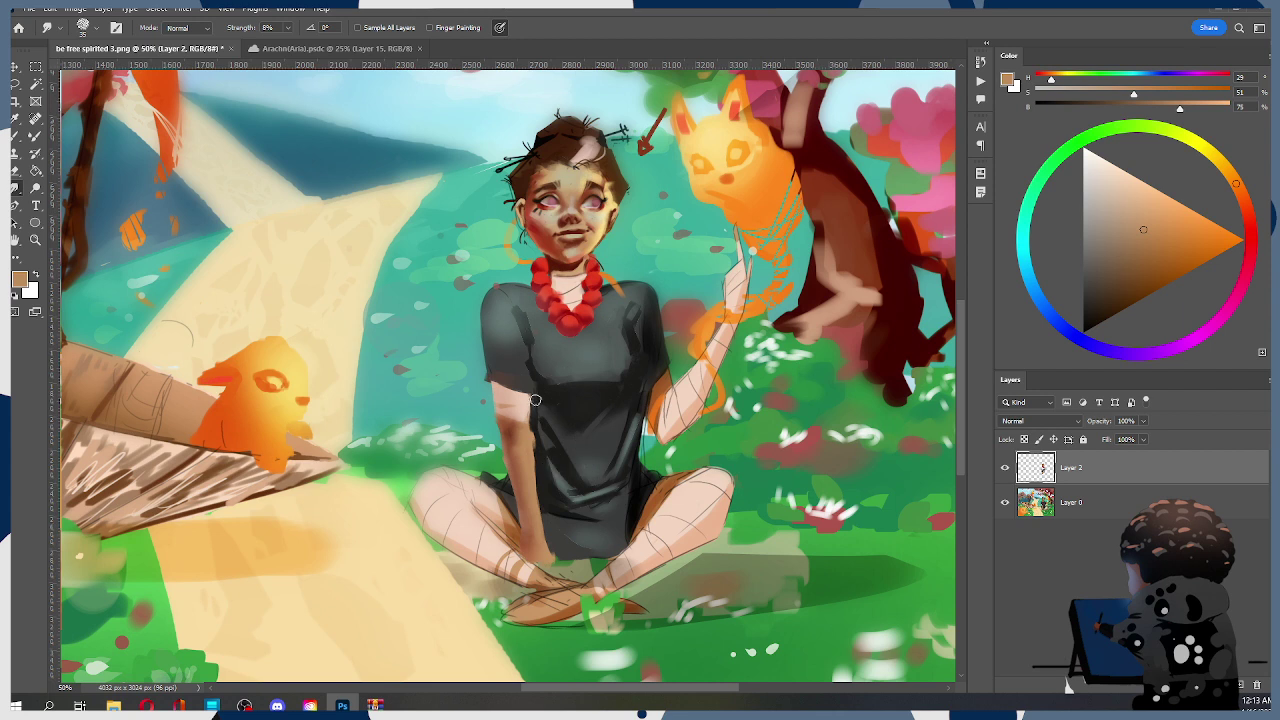
# Sample the background green and erase around the resting arm's elbow
pyautogui.press('b')
pyautogui.keyDown('alt'); pyautogui.click(535, 452); pyautogui.keyUp('alt')
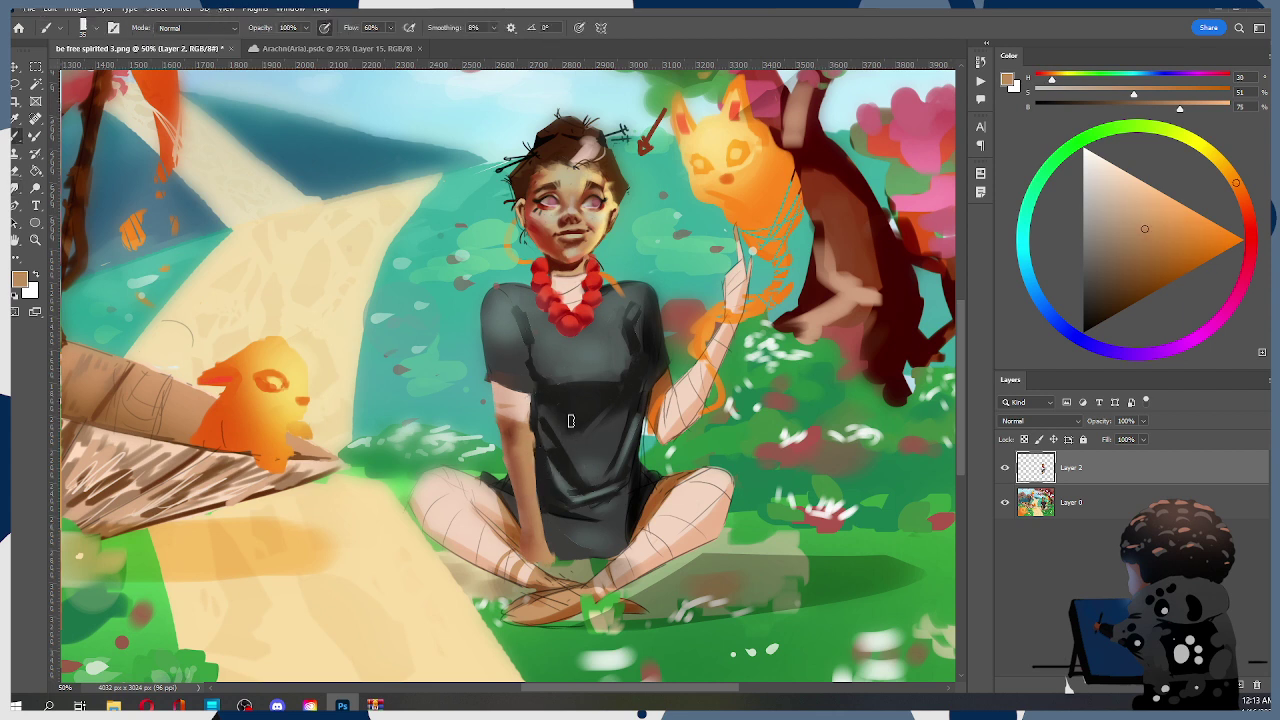
pyautogui.keyDown('alt'); pyautogui.click(688, 477); pyautogui.keyUp('alt')
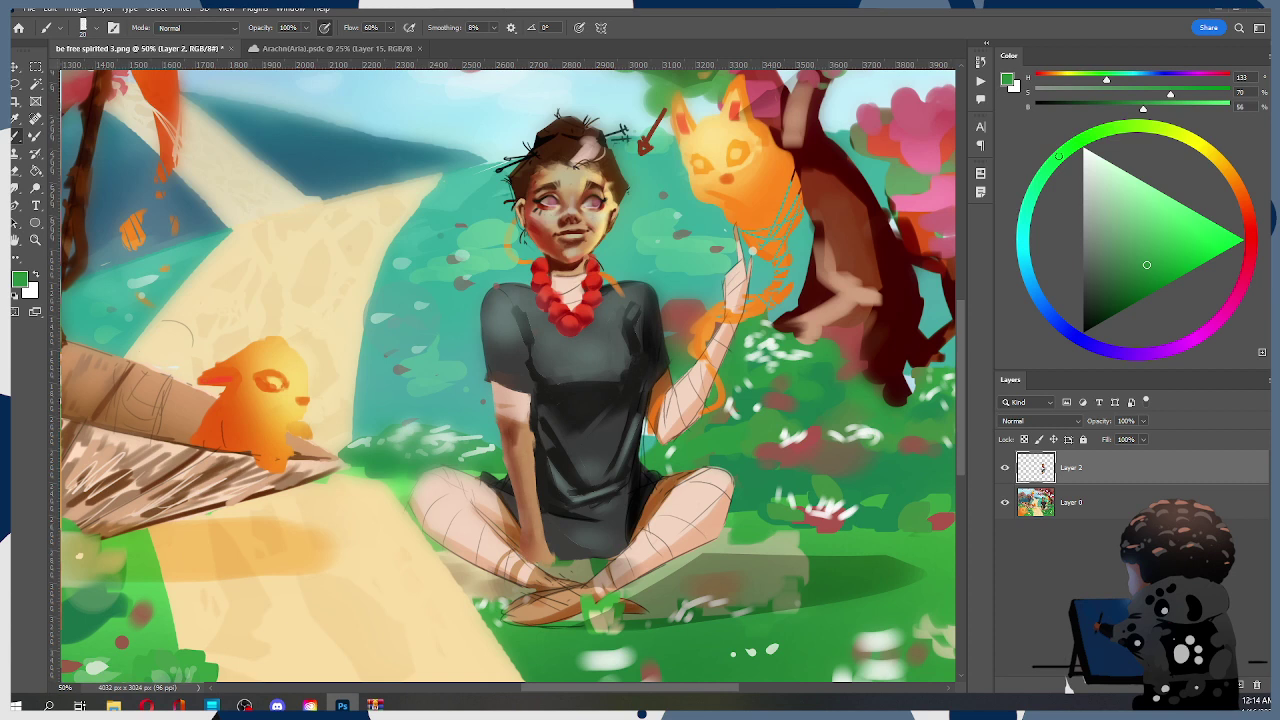
pyautogui.press('e')
pyautogui.moveTo(508, 436)
pyautogui.mouseDown()
pyautogui.moveTo(506, 418)
pyautogui.moveTo(500, 440)
pyautogui.moveTo(519, 448)
pyautogui.mouseUp()
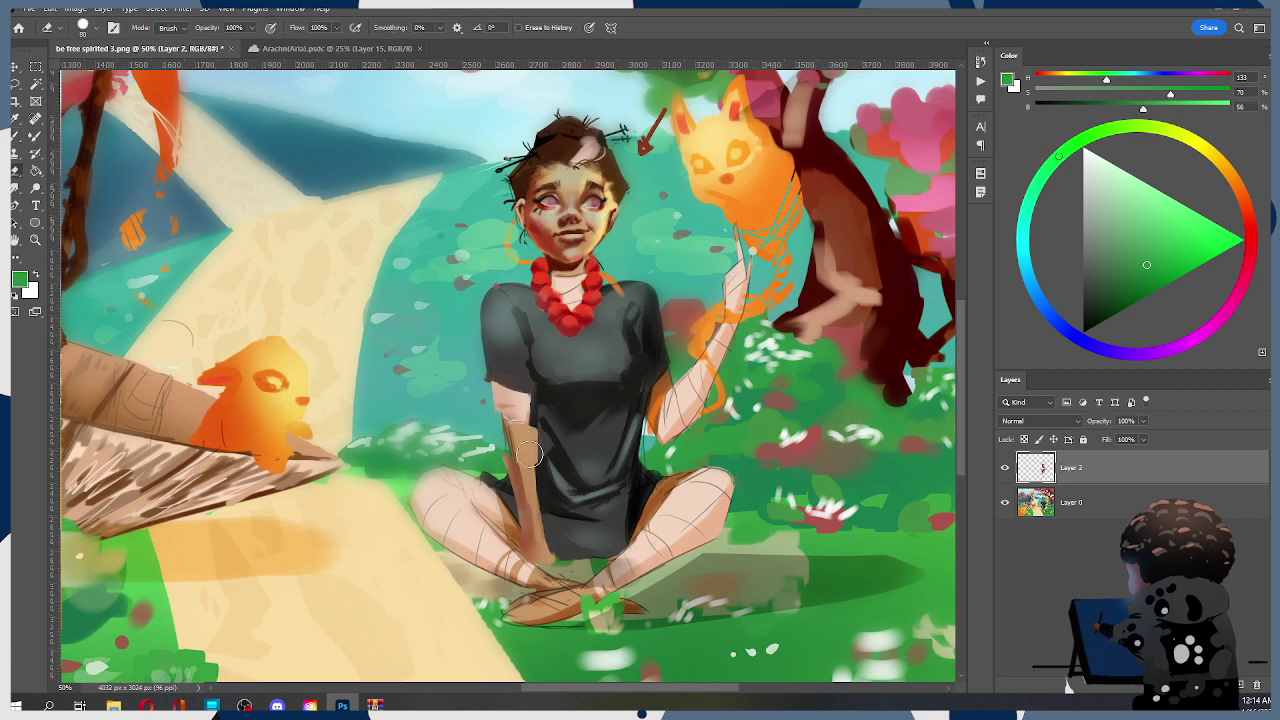
# Repaint the resting elbow with sampled tan and accent its outer edge with sampled reddish-brown
pyautogui.press('b')
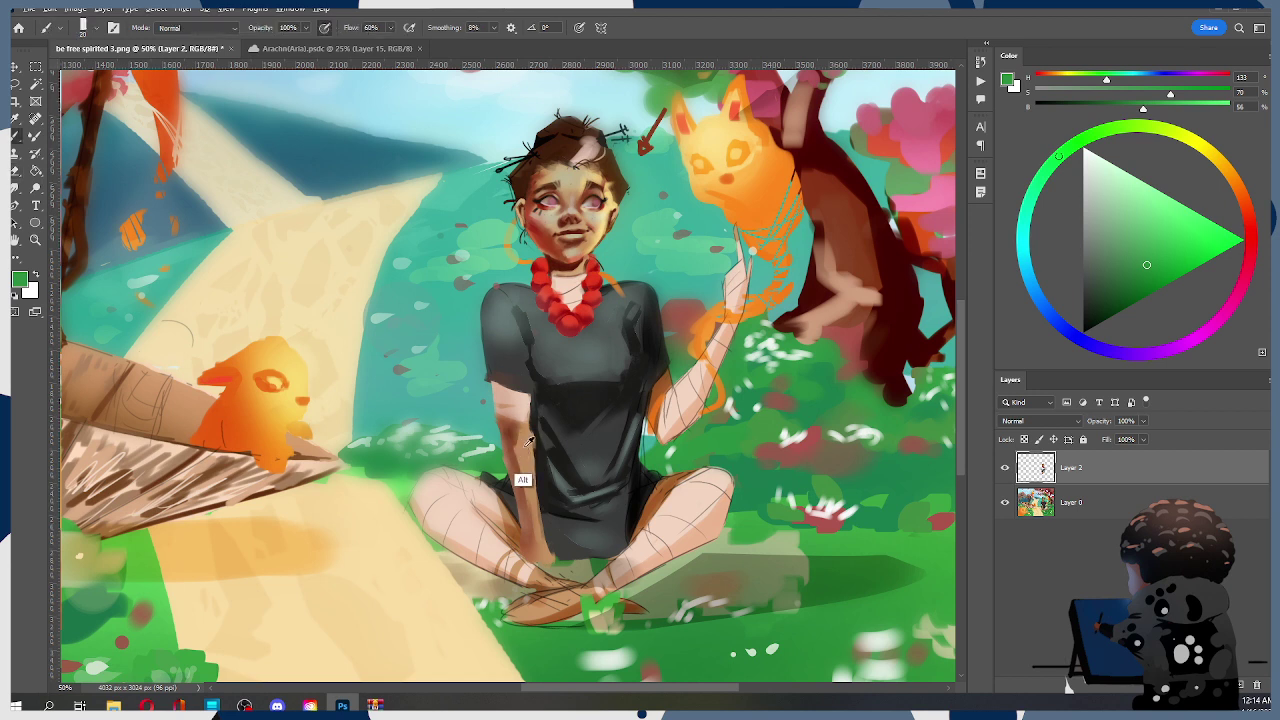
pyautogui.keyDown('alt'); pyautogui.click(530, 441); pyautogui.keyUp('alt')
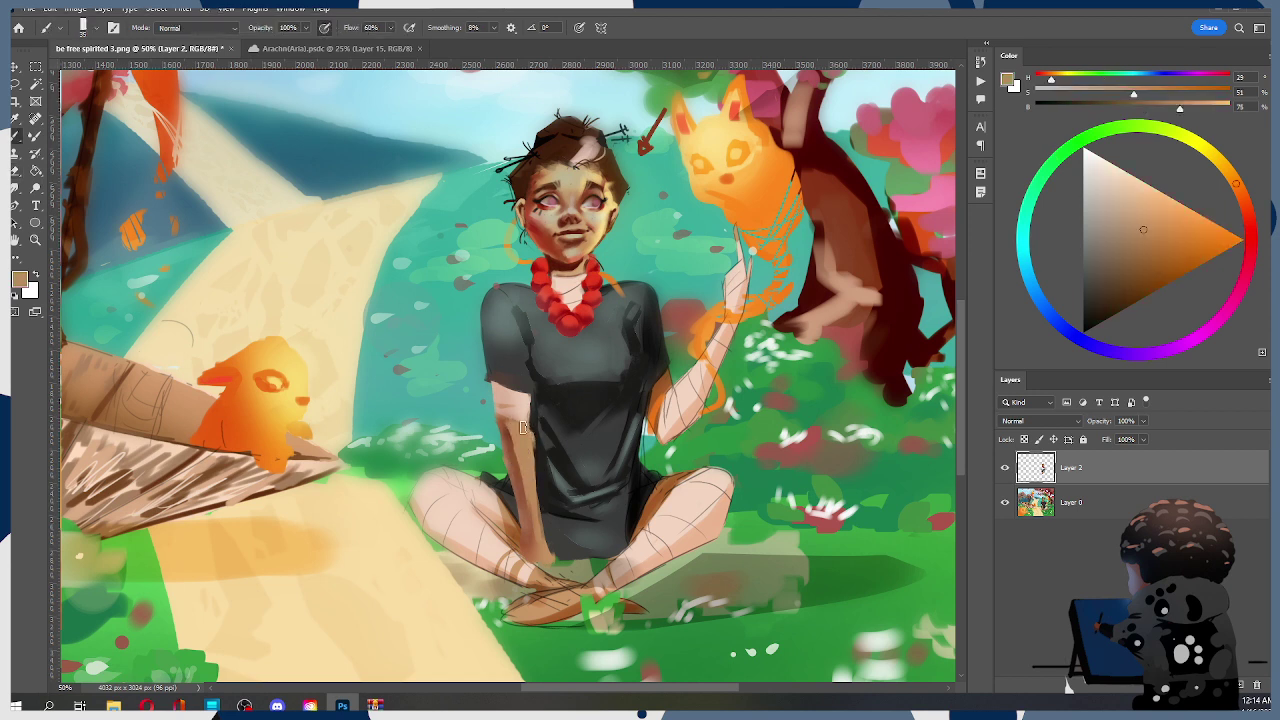
pyautogui.moveTo(506, 430); pyautogui.dragTo(520, 478)
pyautogui.keyDown('alt'); pyautogui.click(521, 478); pyautogui.keyUp('alt')
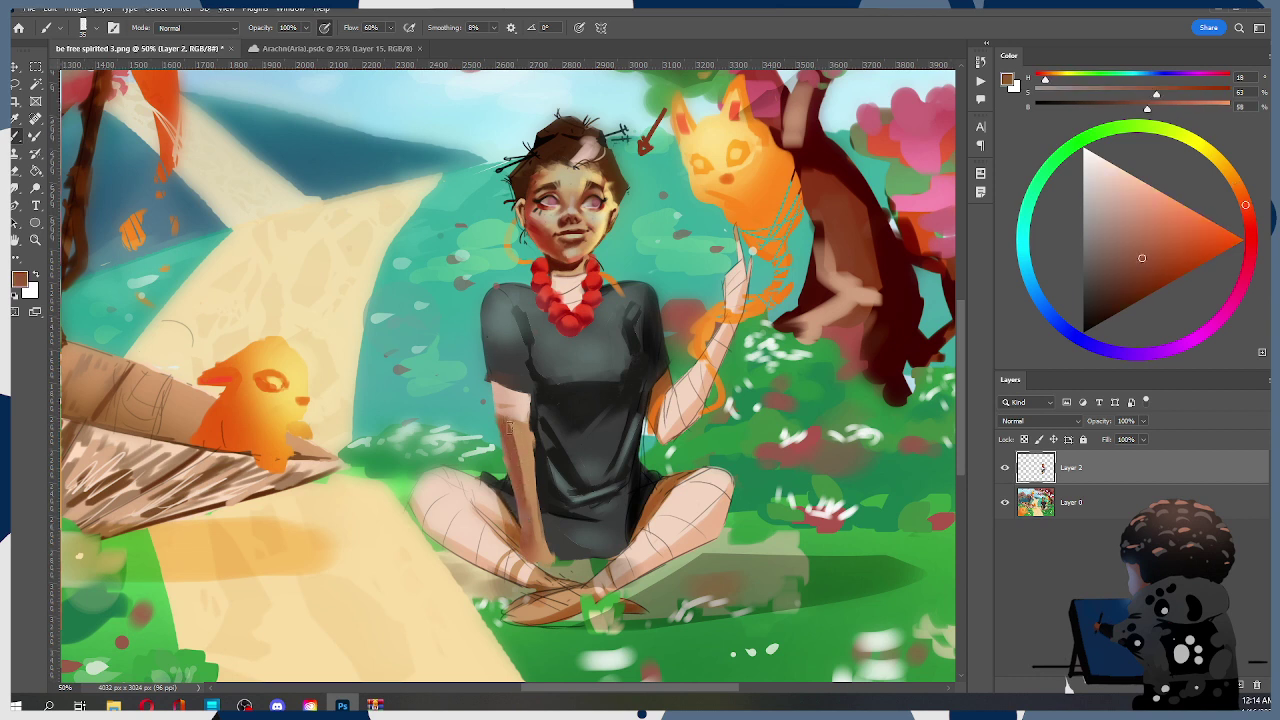
pyautogui.keyDown('alt'); pyautogui.click(540, 278); pyautogui.keyUp('alt')
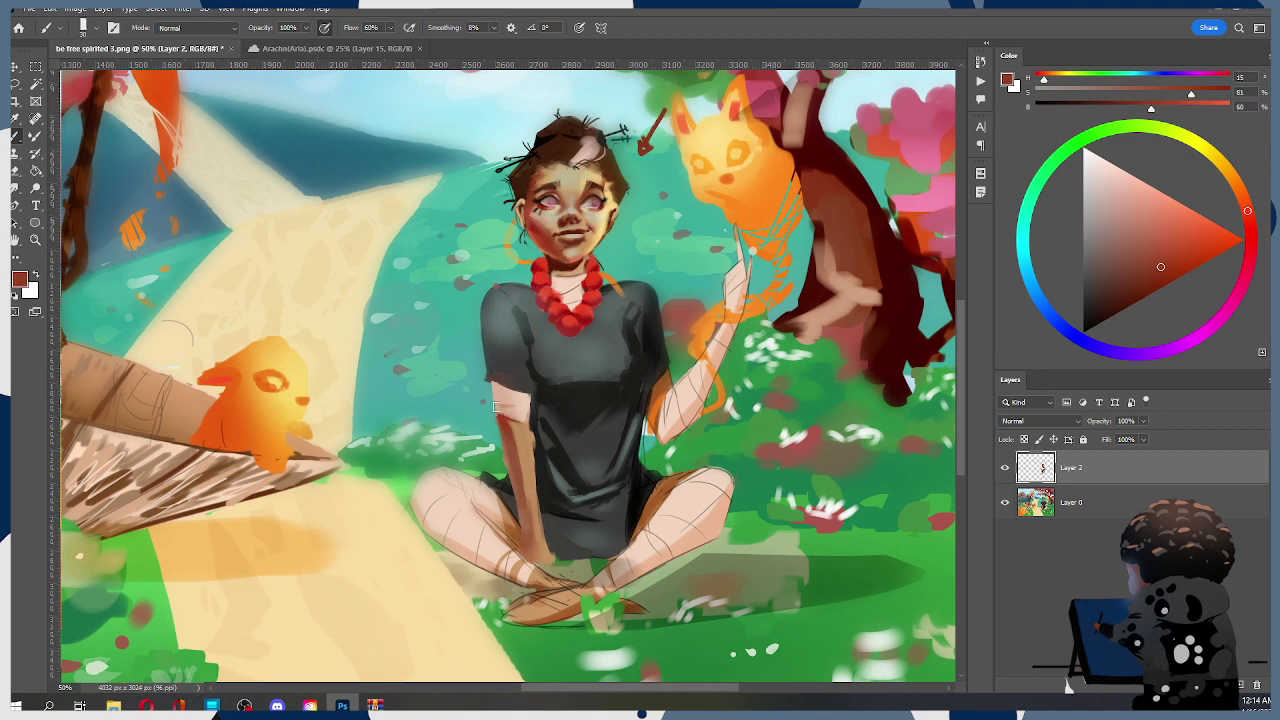
pyautogui.moveTo(505, 437); pyautogui.dragTo(519, 468)
# Tint the shirt's sleeve hems with dark red, using hue 8, saturation 65 and brightness 41
pyautogui.keyDown('alt'); pyautogui.click(557, 270); pyautogui.keyUp('alt')
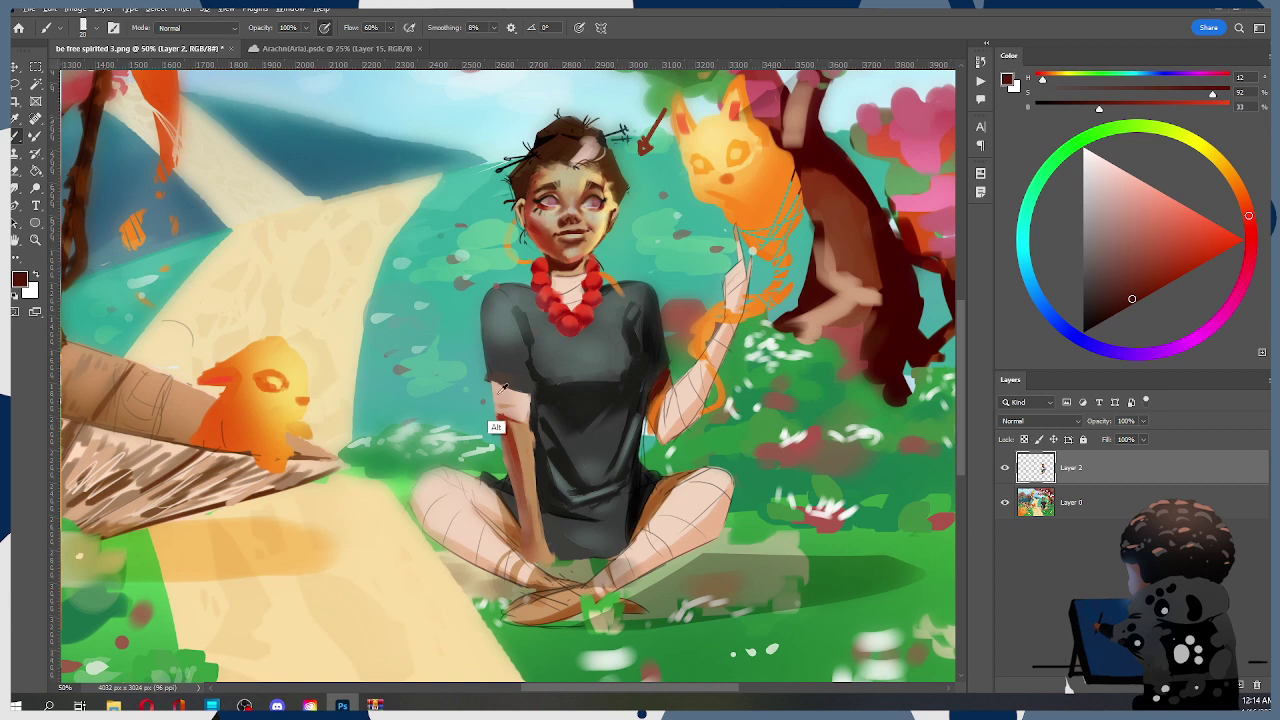
pyautogui.keyDown('alt'); pyautogui.click(503, 420); pyautogui.keyUp('alt')
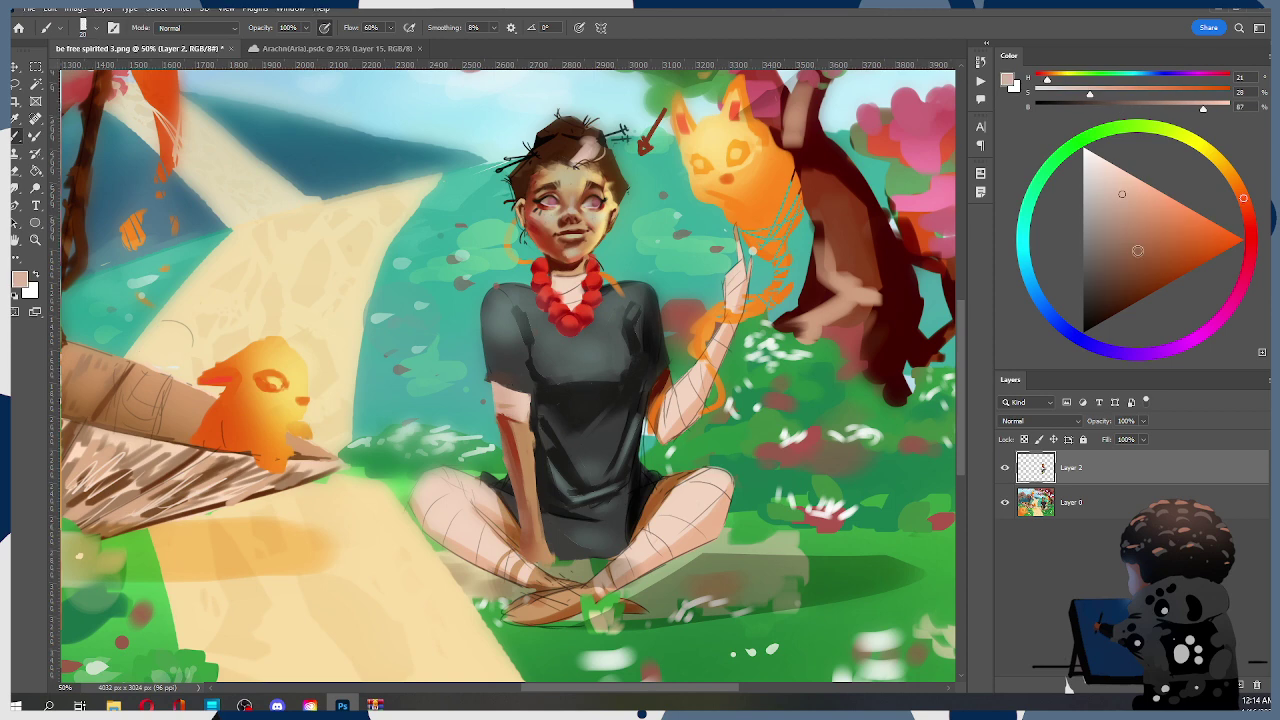
pyautogui.click(1127, 277)
pyautogui.click(1247, 229)
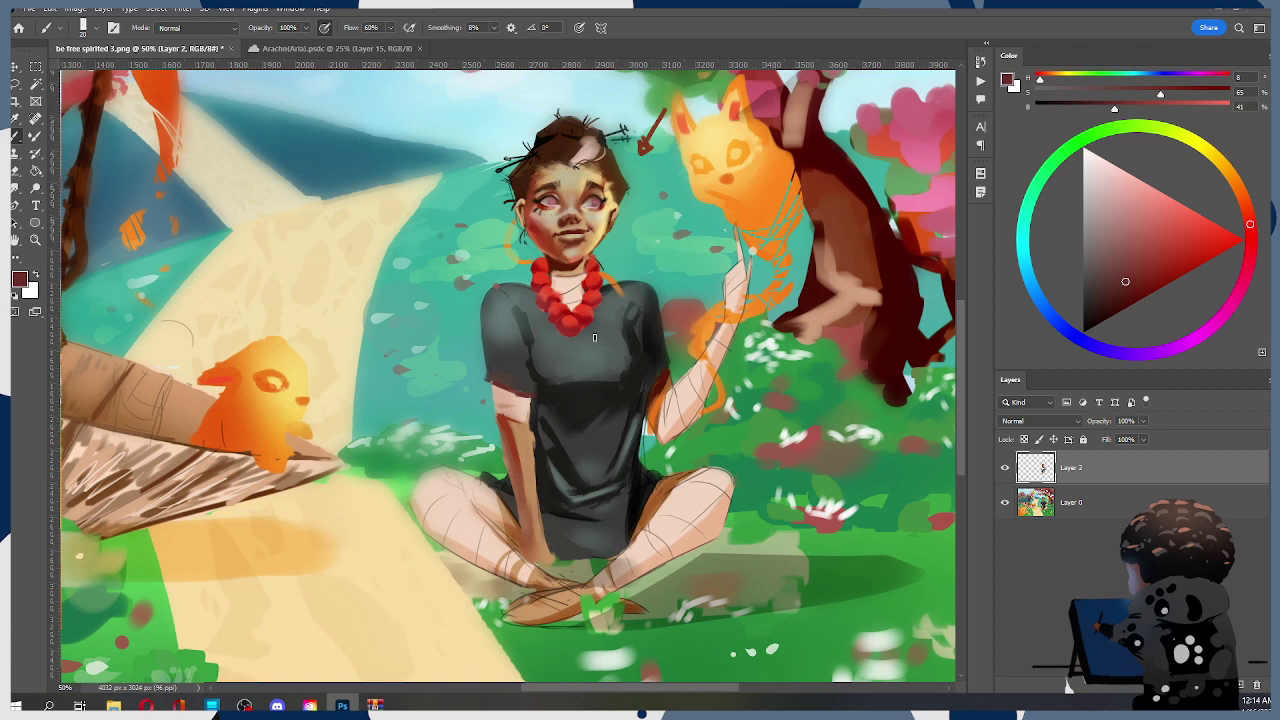
# Examine the seated woman against the whole composition, then up close around her head and raised hand
pyautogui.press('z')
pyautogui.keyDown('alt'); pyautogui.click(622, 326); pyautogui.keyUp('alt')
pyautogui.keyDown('alt'); pyautogui.click(620, 312); pyautogui.keyUp('alt')
pyautogui.click(618, 303)
pyautogui.keyDown('alt'); pyautogui.click(620, 303); pyautogui.keyUp('alt')
pyautogui.moveTo(641, 286); pyautogui.dragTo(591, 318)
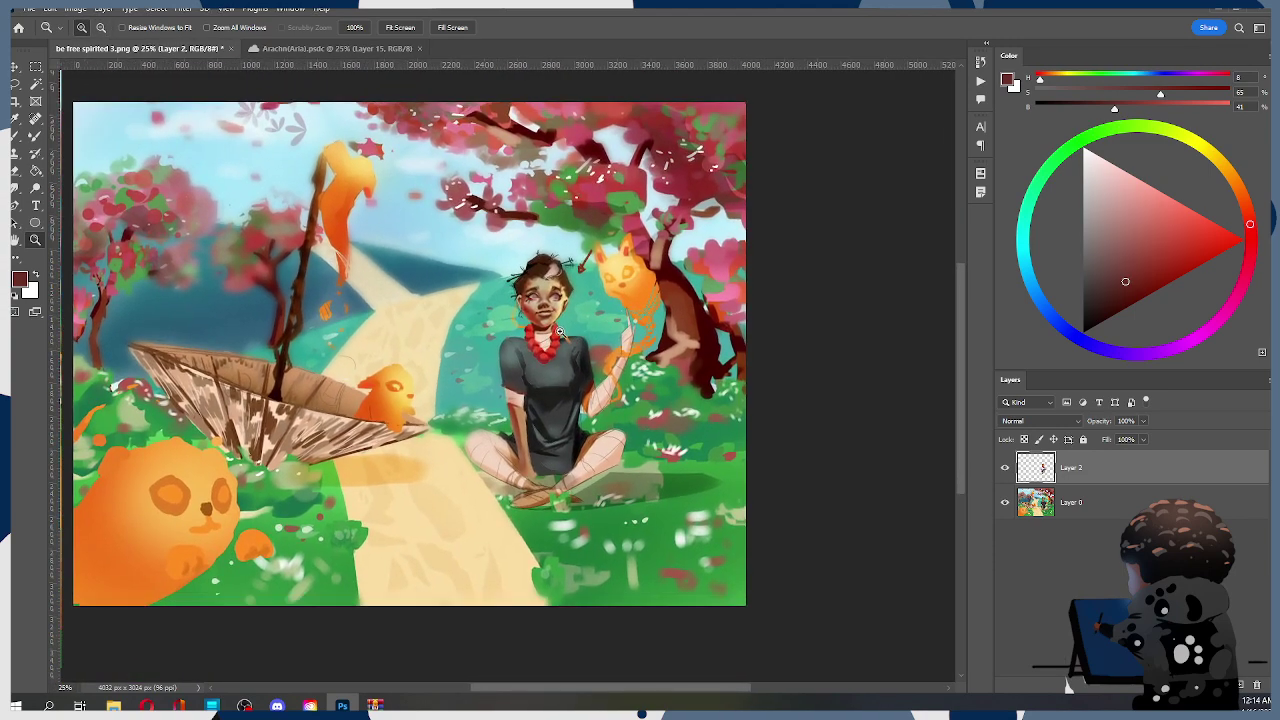
pyautogui.click(561, 332)
pyautogui.click(561, 332)
pyautogui.keyDown('alt'); pyautogui.click(552, 316); pyautogui.keyUp('alt')
pyautogui.keyDown('alt'); pyautogui.click(552, 316); pyautogui.keyUp('alt')
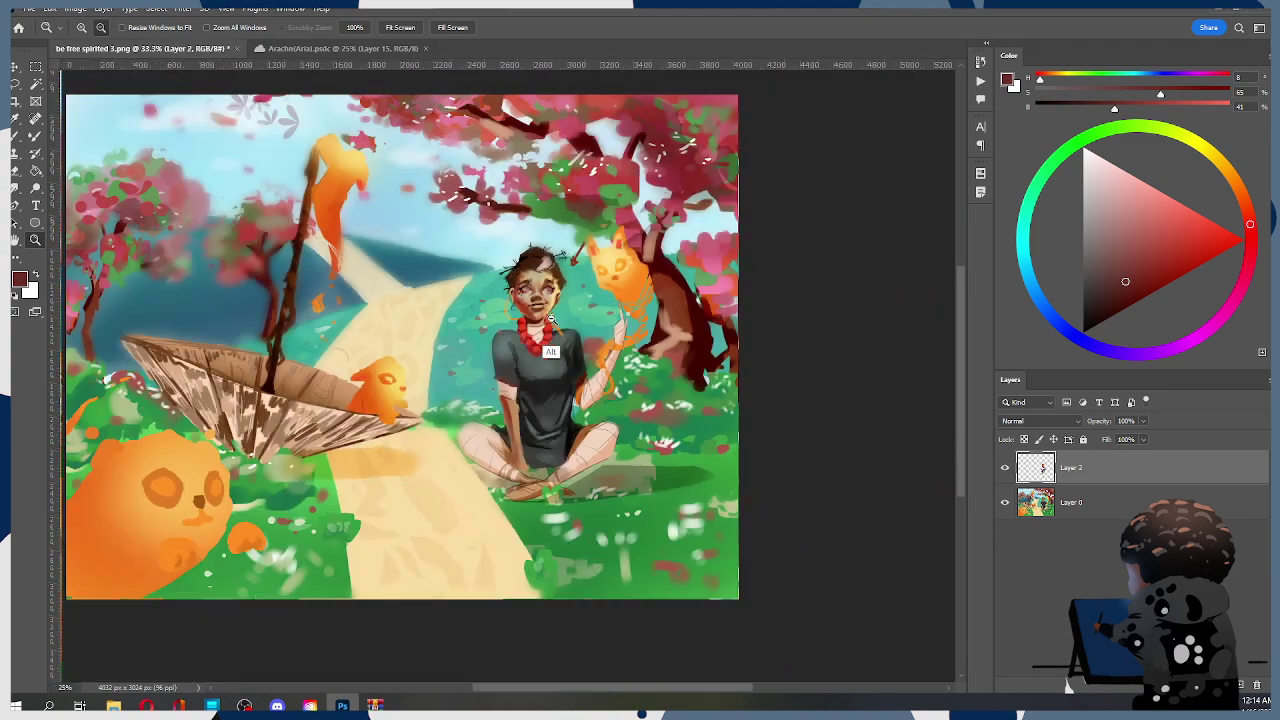
pyautogui.click(560, 312)
pyautogui.click(605, 300)
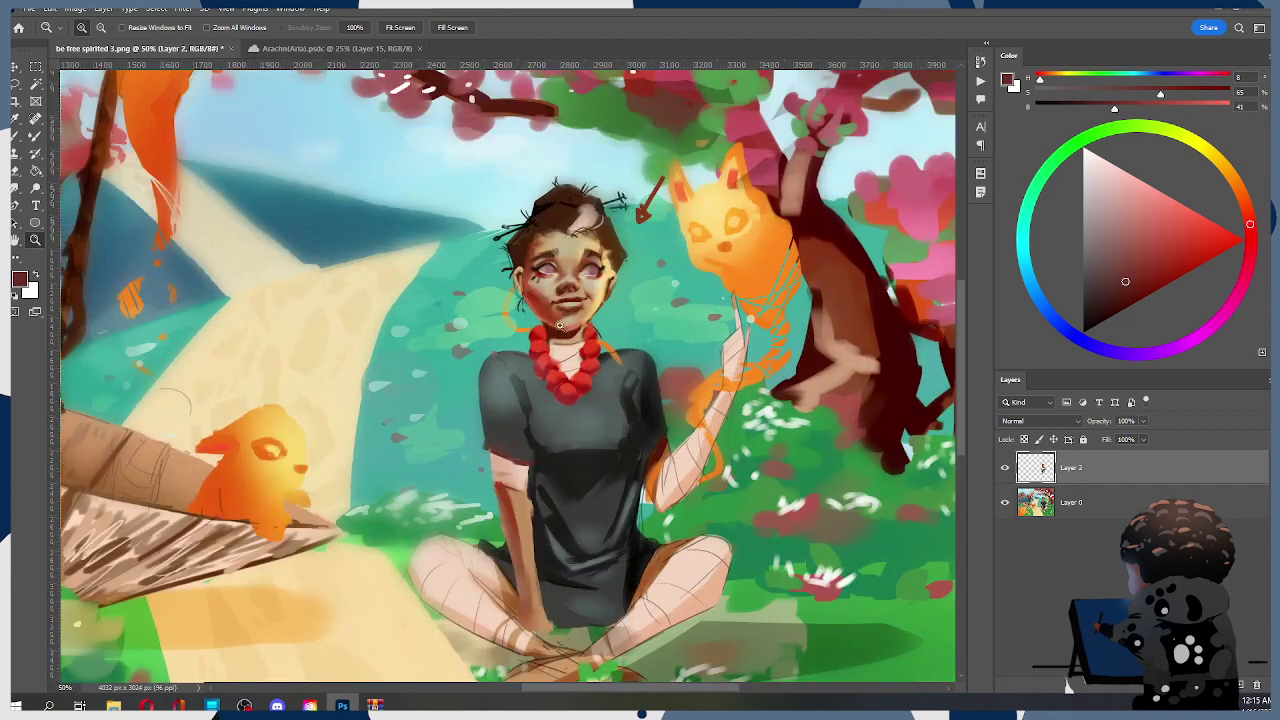
pyautogui.moveTo(575, 349); pyautogui.dragTo(447, 382)
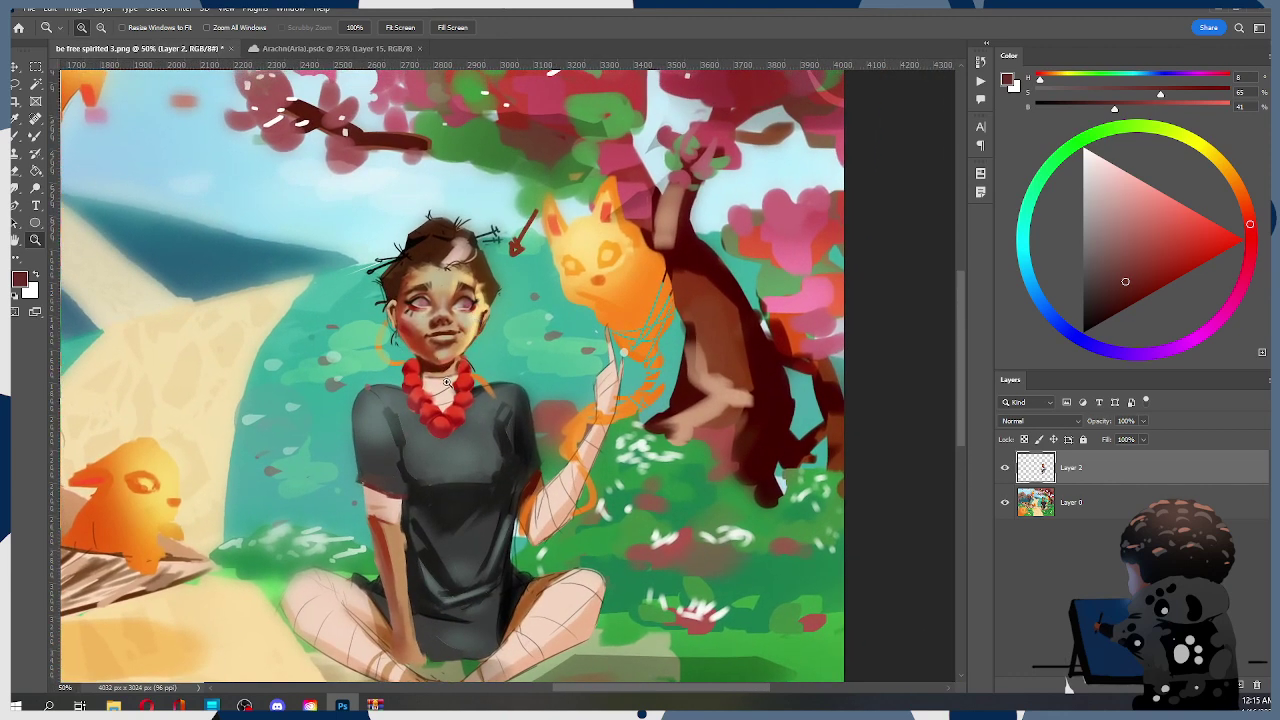
# Paint two horns on the woman's head in the necklace's bright red, undoing the one nearer the fox and restarting it from its base
pyautogui.press('b')
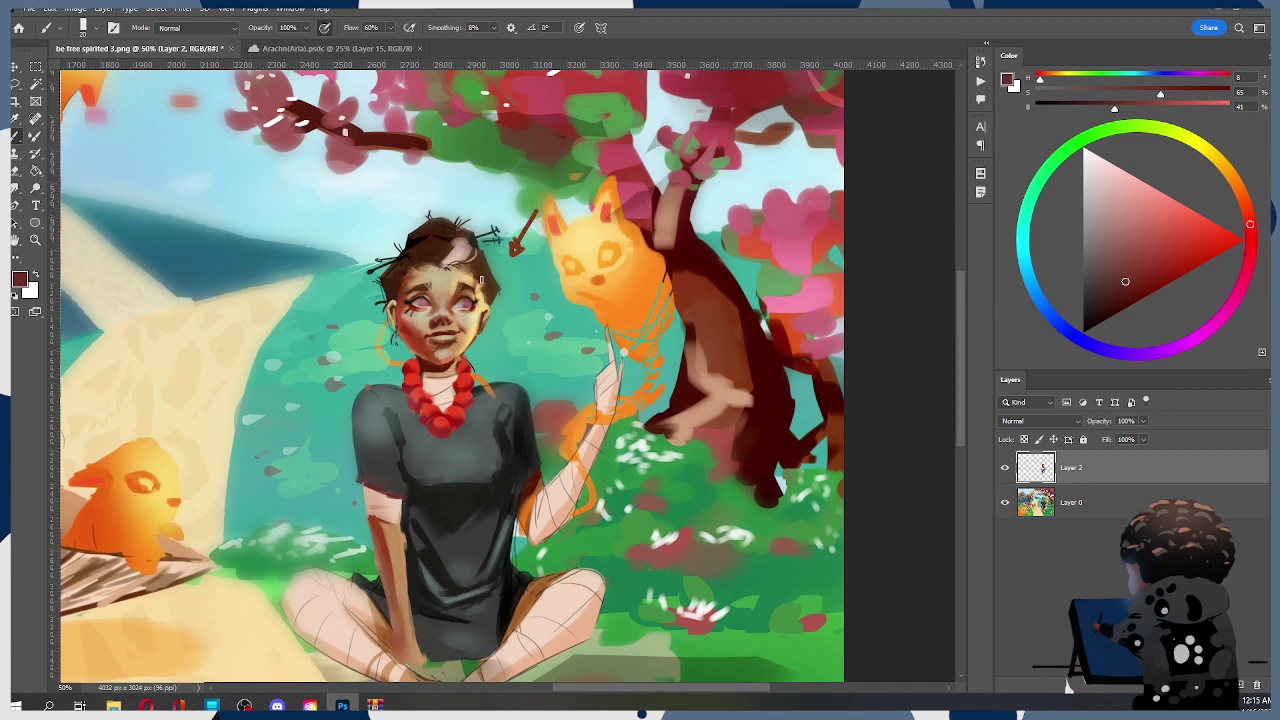
pyautogui.keyDown('alt'); pyautogui.click(462, 410); pyautogui.keyUp('alt')
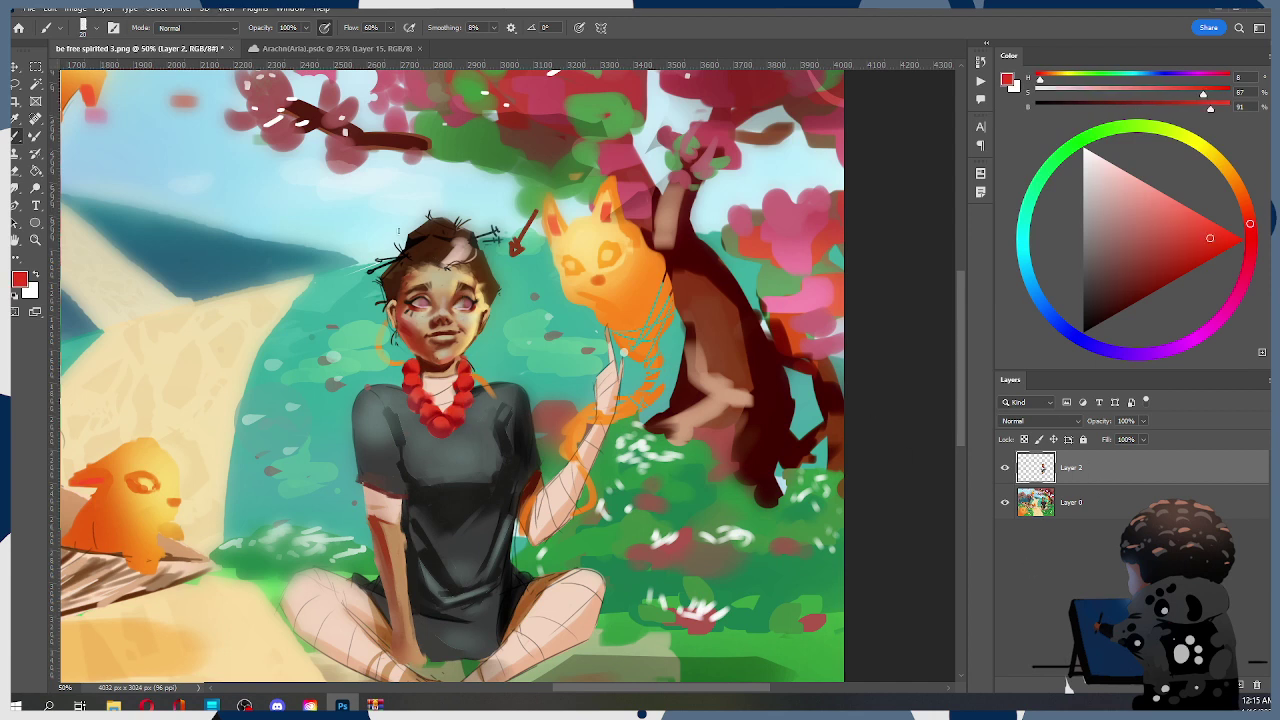
pyautogui.moveTo(402, 268)
pyautogui.mouseDown()
pyautogui.moveTo(391, 223)
pyautogui.moveTo(405, 265)
pyautogui.mouseUp()
pyautogui.moveTo(484, 264); pyautogui.dragTo(500, 226)
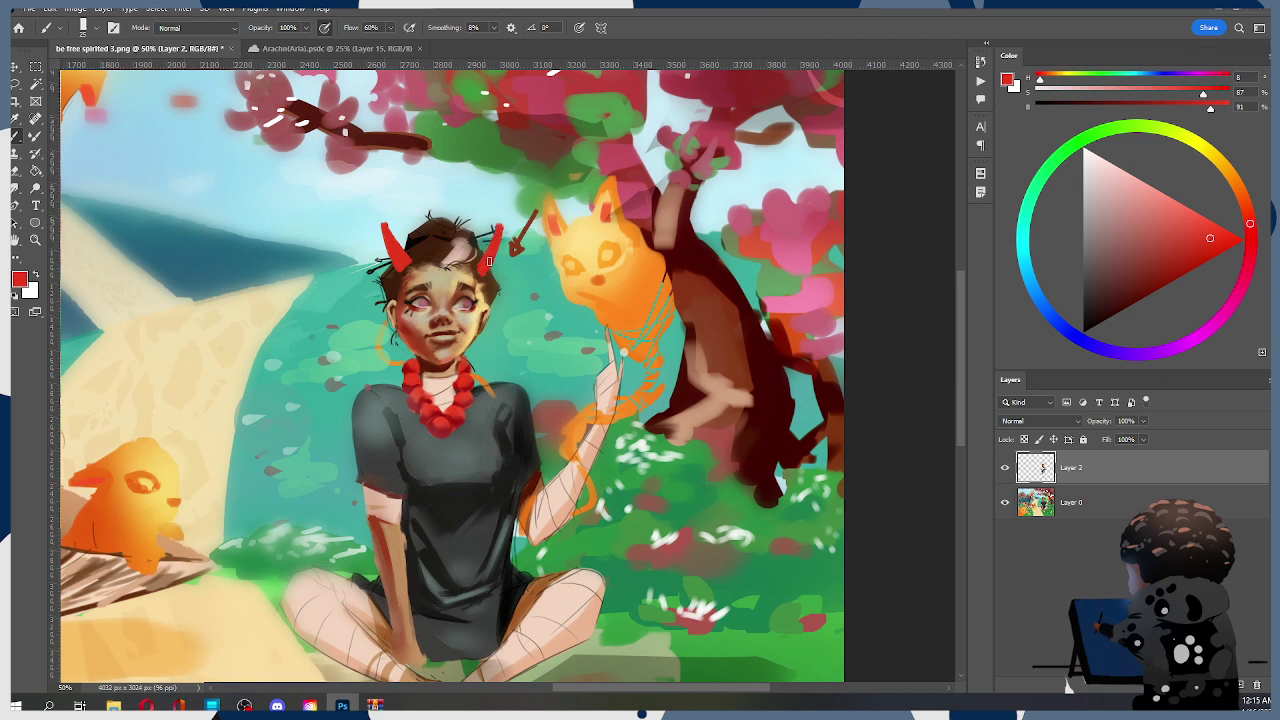
pyautogui.hotkey('ctrl', 'z')
pyautogui.hotkey('ctrl', 'z')
pyautogui.hotkey('ctrl', 'z')
pyautogui.moveTo(473, 265)
pyautogui.mouseDown()
pyautogui.moveTo(486, 250)
pyautogui.moveTo(480, 274)
pyautogui.moveTo(488, 236)
pyautogui.moveTo(481, 264)
pyautogui.mouseUp()
# Rework the hair and hairline around the horns with sampled dark brown, touching up the forehead with sampled tan
pyautogui.keyDown('alt'); pyautogui.click(399, 278); pyautogui.keyUp('alt')
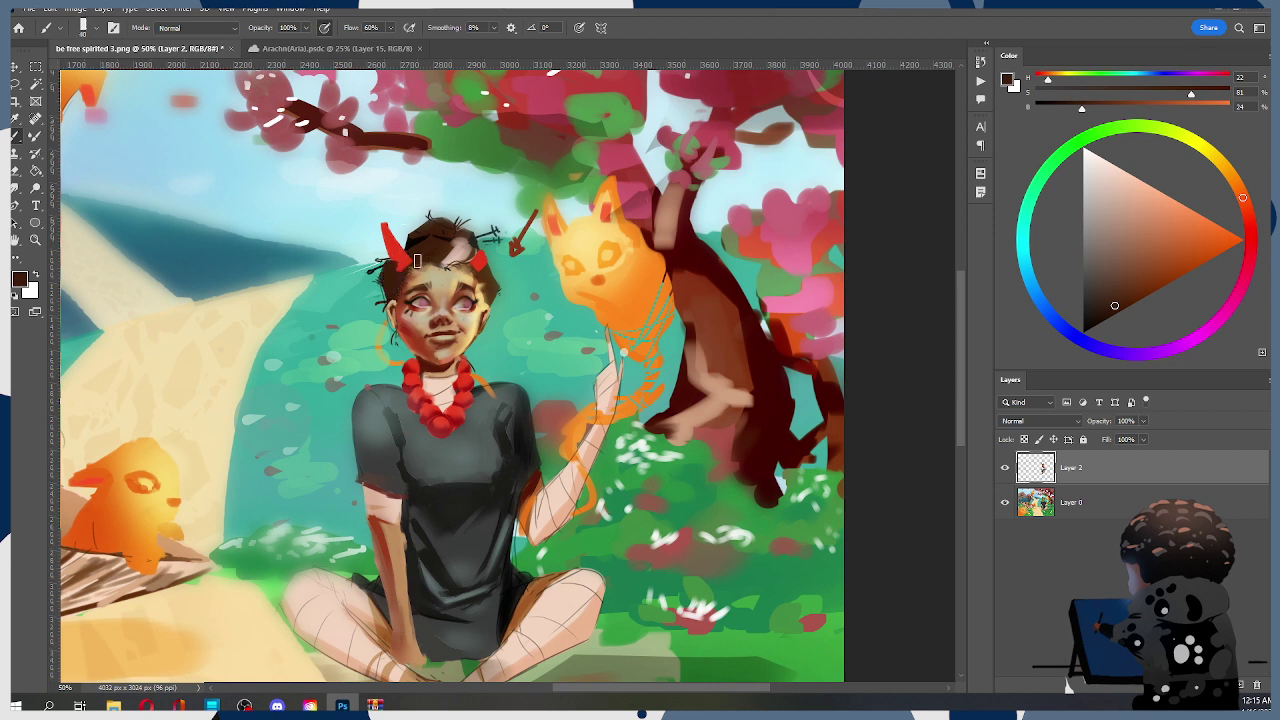
pyautogui.moveTo(452, 262); pyautogui.dragTo(462, 266)
pyautogui.keyDown('alt'); pyautogui.click(455, 313); pyautogui.keyUp('alt')
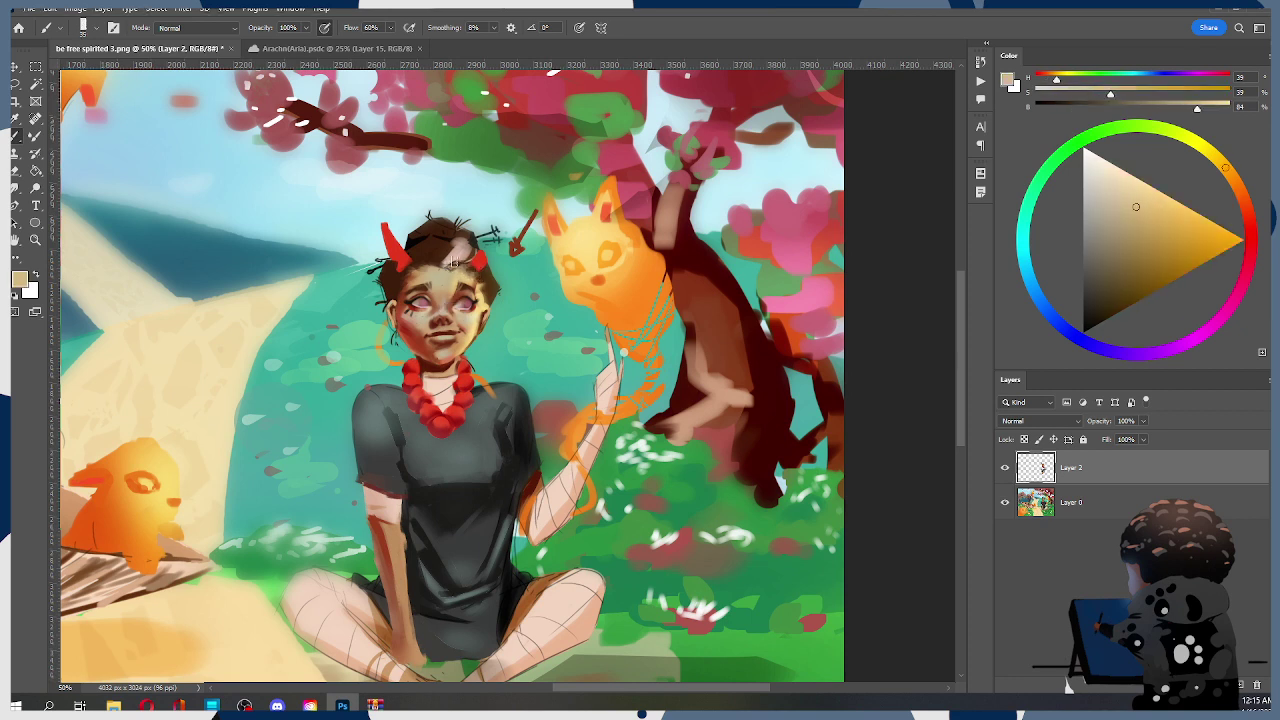
pyautogui.moveTo(423, 271); pyautogui.dragTo(406, 282)
pyautogui.keyDown('alt'); pyautogui.click(413, 278); pyautogui.keyUp('alt')
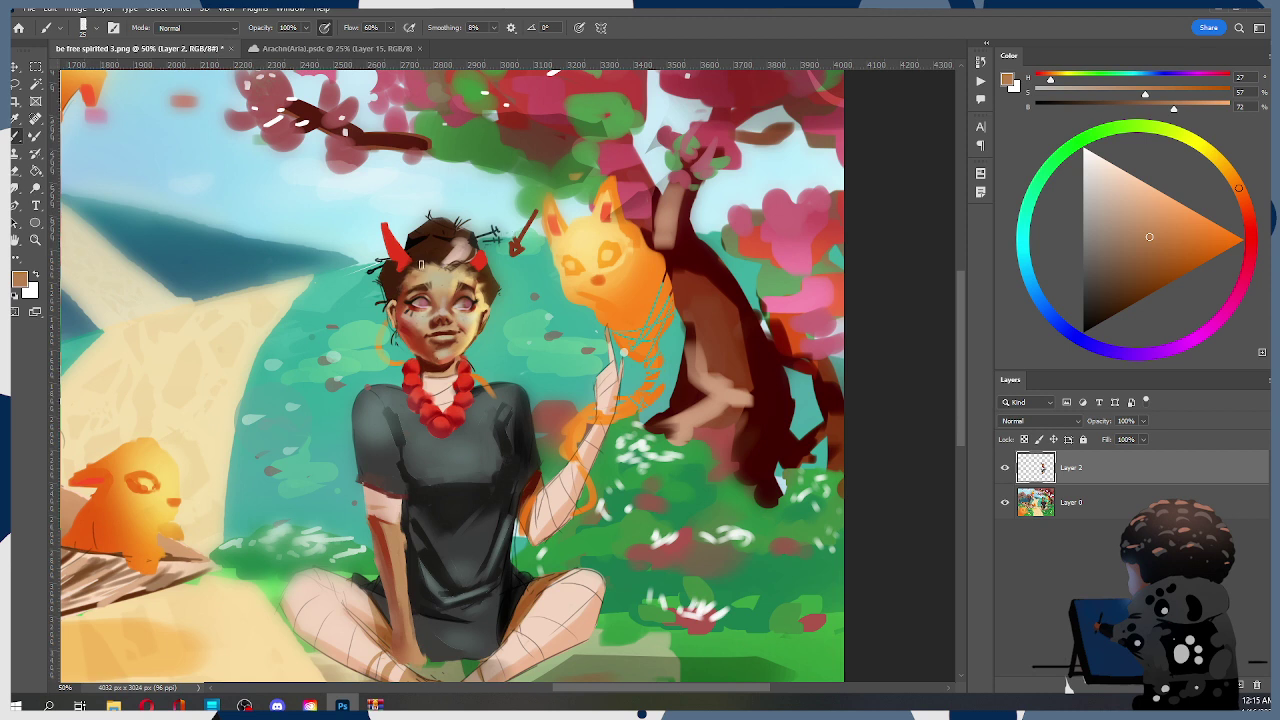
pyautogui.keyDown('alt'); pyautogui.click(392, 268); pyautogui.keyUp('alt')
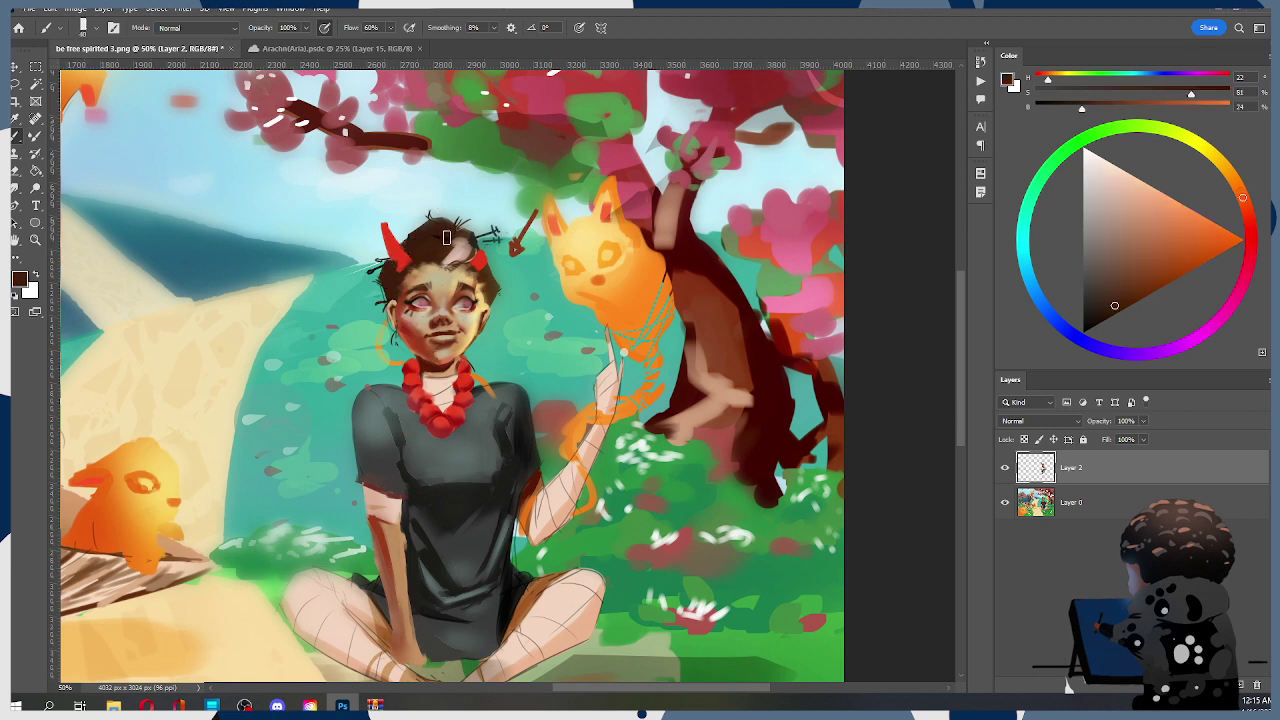
pyautogui.moveTo(447, 228); pyautogui.dragTo(490, 268)
# Try adding a dark brown side bun on the side of the head away from the fox, undoing its strokes
pyautogui.moveTo(378, 256)
pyautogui.mouseDown()
pyautogui.moveTo(384, 292)
pyautogui.moveTo(381, 255)
pyautogui.moveTo(362, 253)
pyautogui.moveTo(362, 292)
pyautogui.moveTo(385, 256)
pyautogui.mouseUp()
pyautogui.hotkey('ctrl', 'z')
pyautogui.hotkey('ctrl', 'z')
pyautogui.press(']')
pyautogui.press(']')
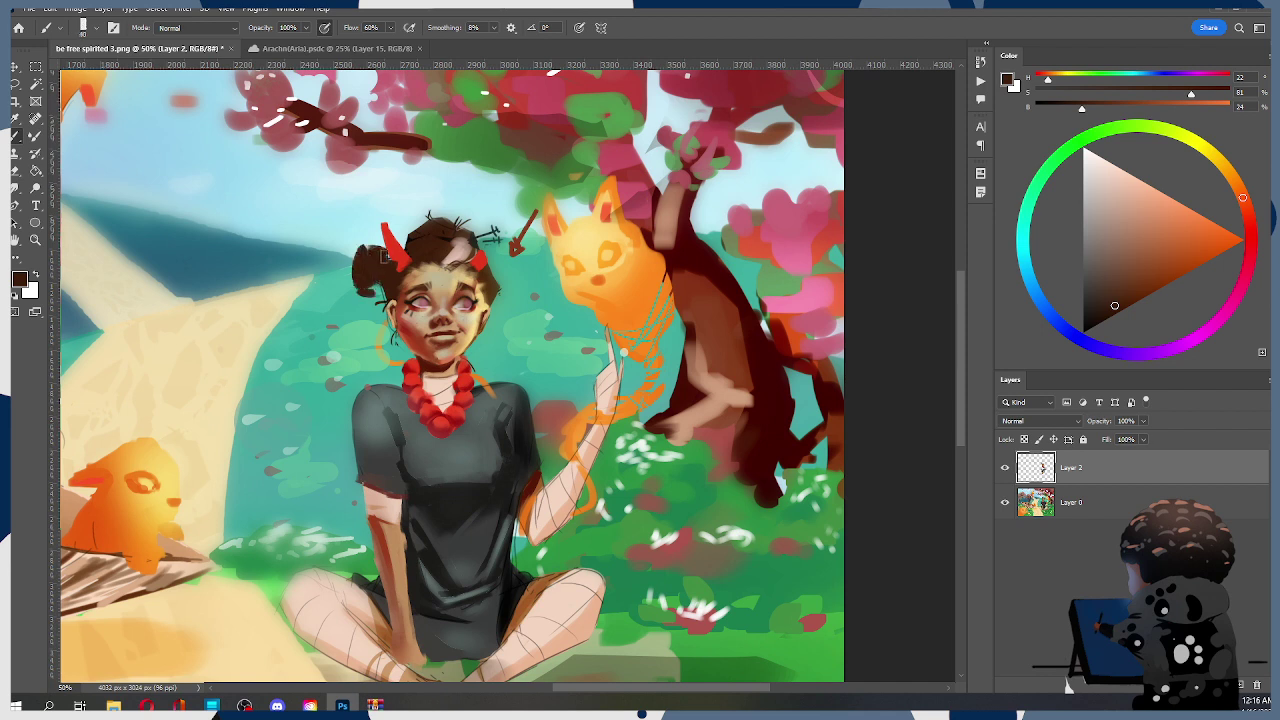
pyautogui.hotkey('ctrl', 'z')
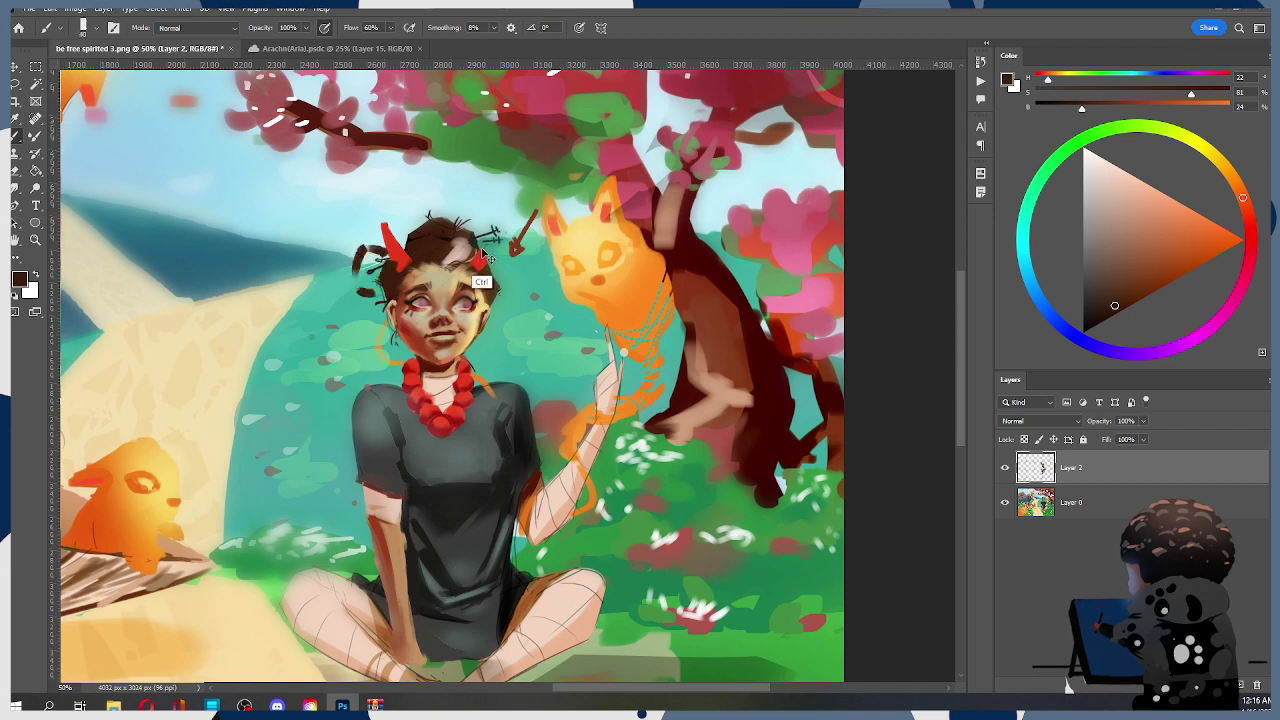
pyautogui.hotkey('ctrl', 'z')
pyautogui.hotkey('ctrl', 'z')
pyautogui.hotkey('ctrl', 'z')
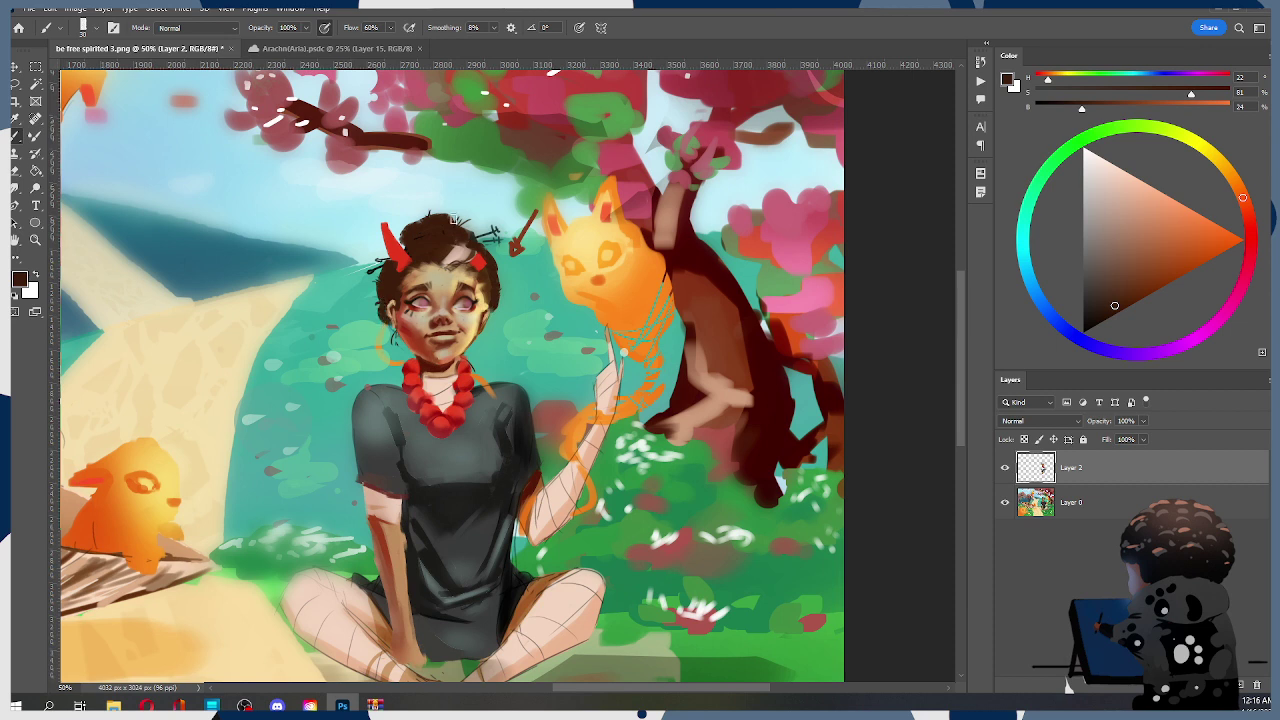
# Fill out the woman's hair into a smooth dark brown shape and sample the teal background beside it
pyautogui.press('ctrl')
pyautogui.press('ctrl')
pyautogui.press('alt')
pyautogui.keyDown('alt'); pyautogui.click(510, 300); pyautogui.keyUp('alt')
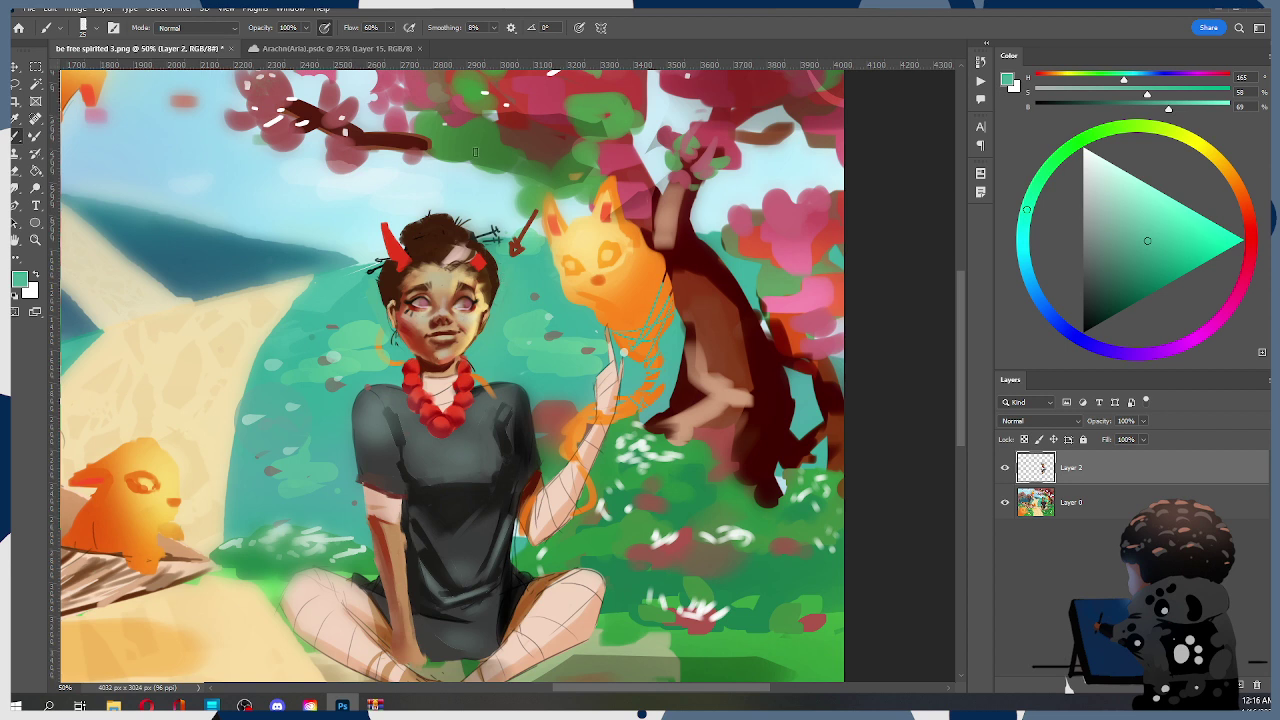
# Try a muted brown for the hair highlights, using hue 37, saturation 44 and brightness 59
pyautogui.keyDown('alt'); pyautogui.click(438, 264); pyautogui.keyUp('alt')
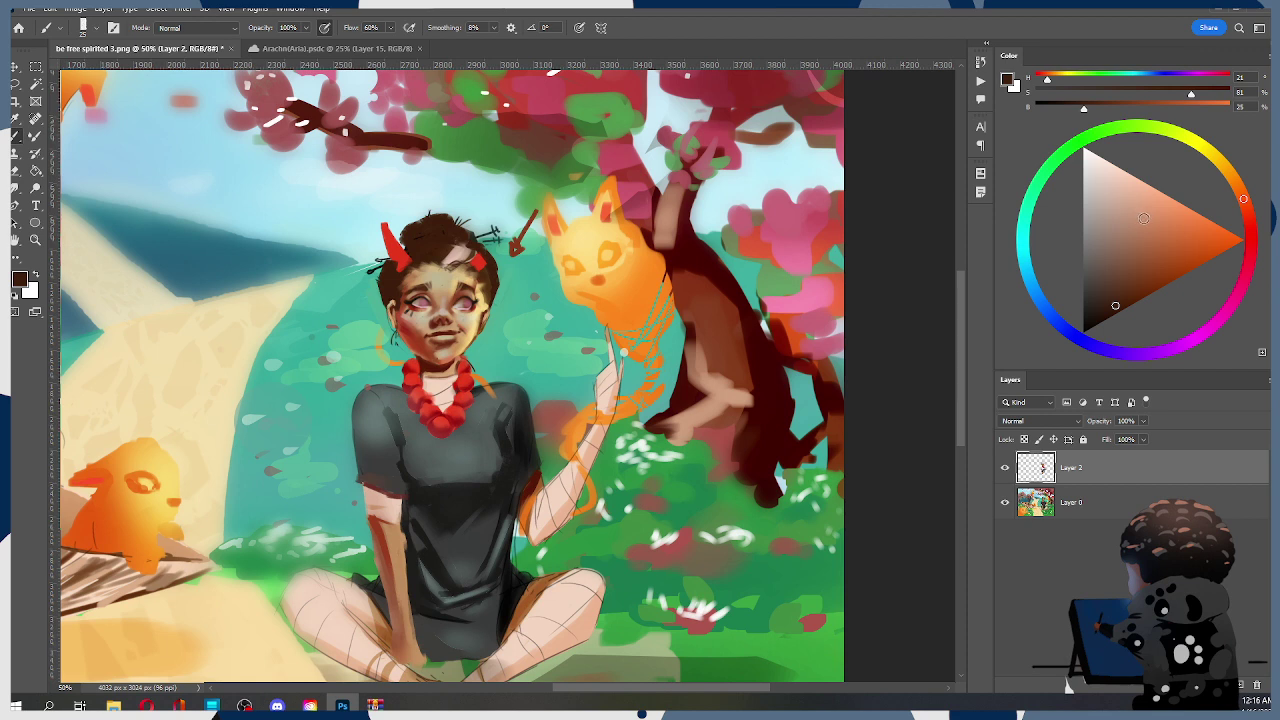
pyautogui.click(1140, 301)
pyautogui.moveTo(1140, 301)
pyautogui.mouseDown()
pyautogui.moveTo(1123, 313)
pyautogui.moveTo(1144, 303)
pyautogui.moveTo(1121, 245)
pyautogui.moveTo(1117, 305)
pyautogui.mouseUp()
pyautogui.click(1124, 247)
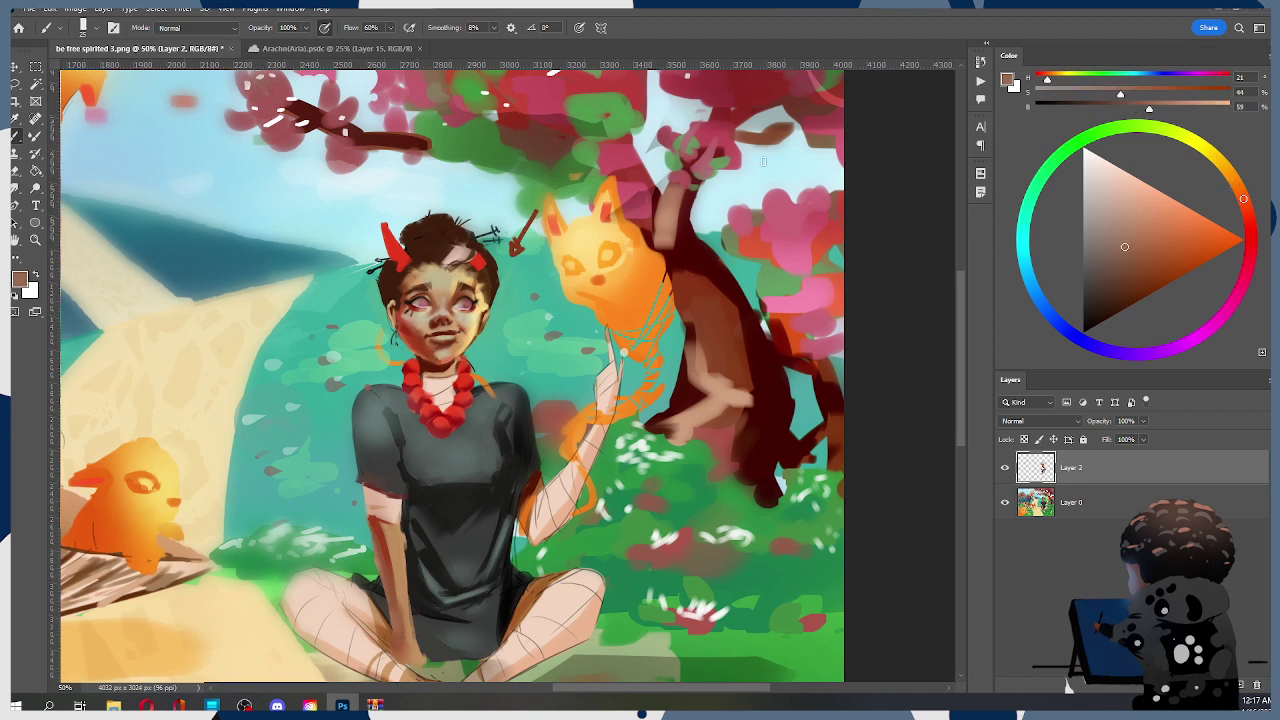
pyautogui.click(1230, 173)
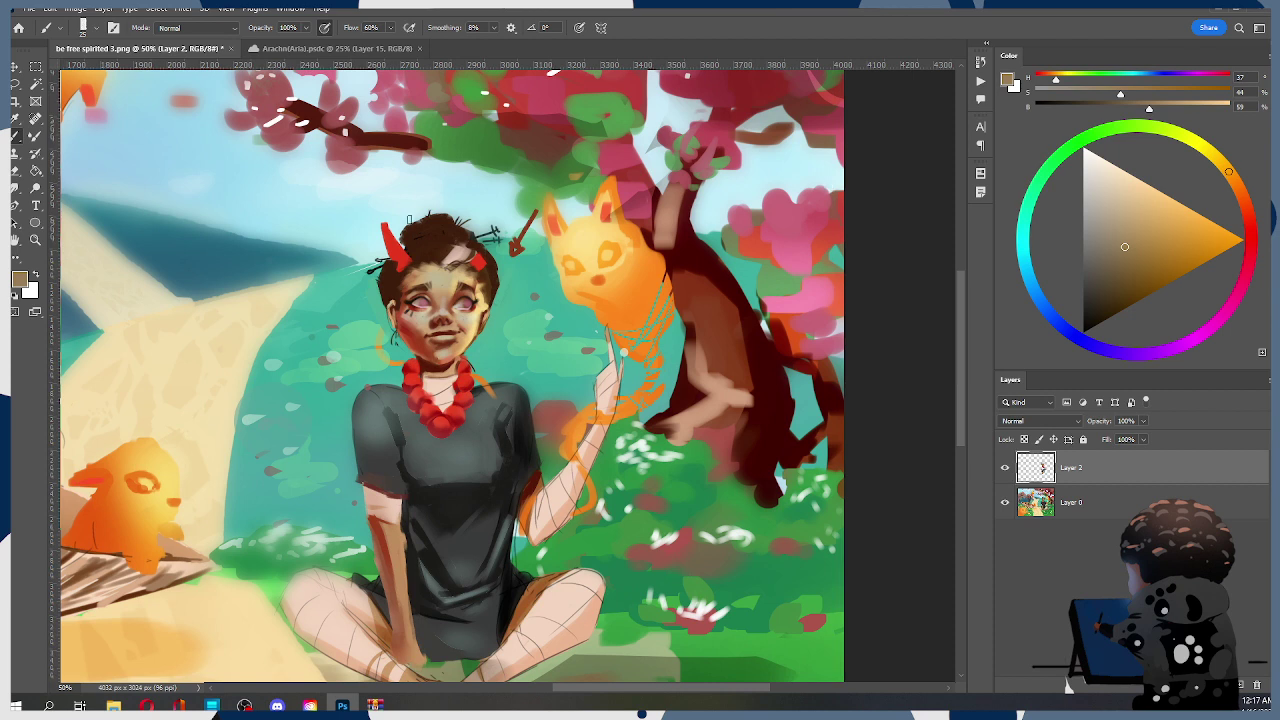
# Brush lighter brown highlights onto the top of the hair, using hue 32, saturation 36 and brightness 61
pyautogui.keyDown('alt'); pyautogui.click(384, 262); pyautogui.keyUp('alt')
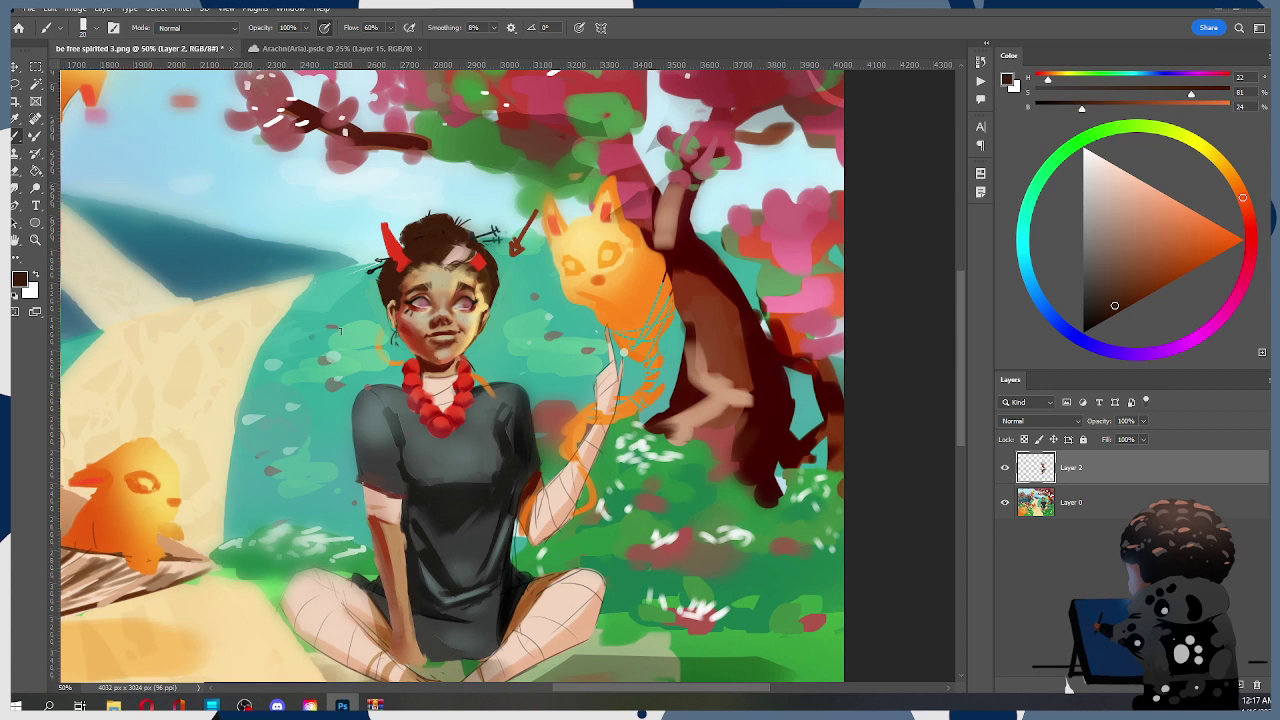
pyautogui.click(1130, 255)
pyautogui.click(1120, 240)
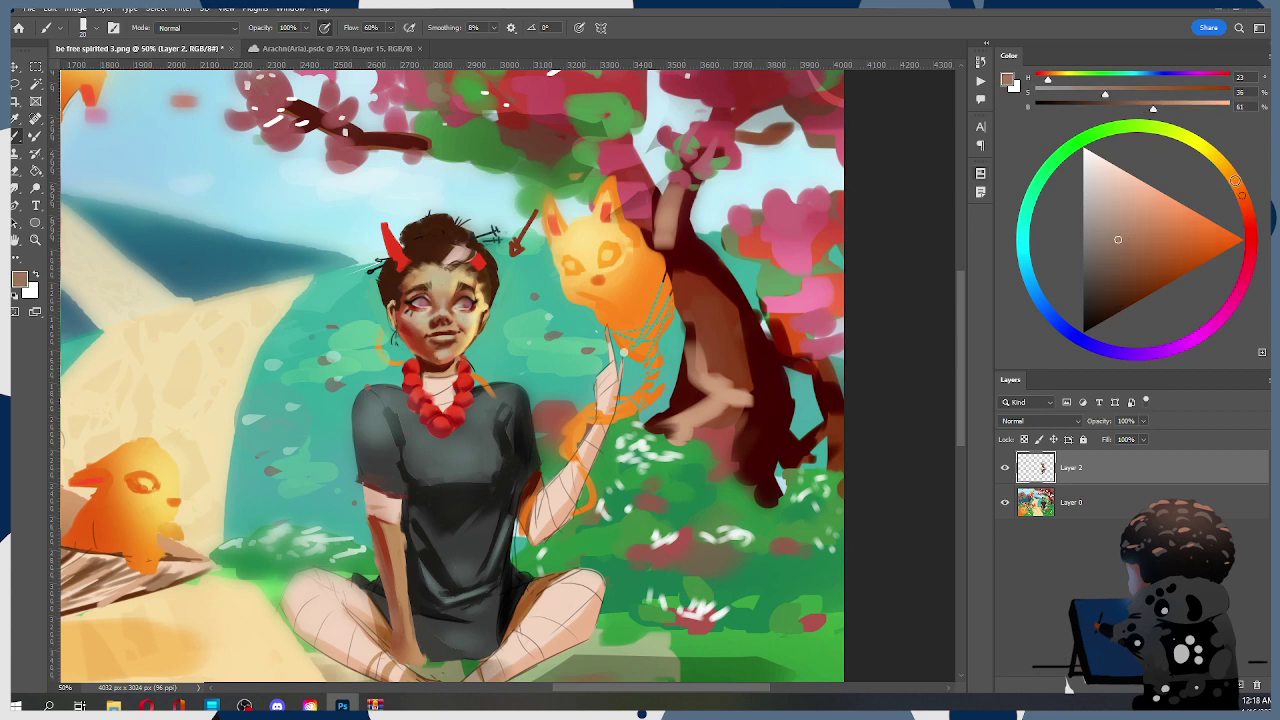
pyautogui.click(1235, 181)
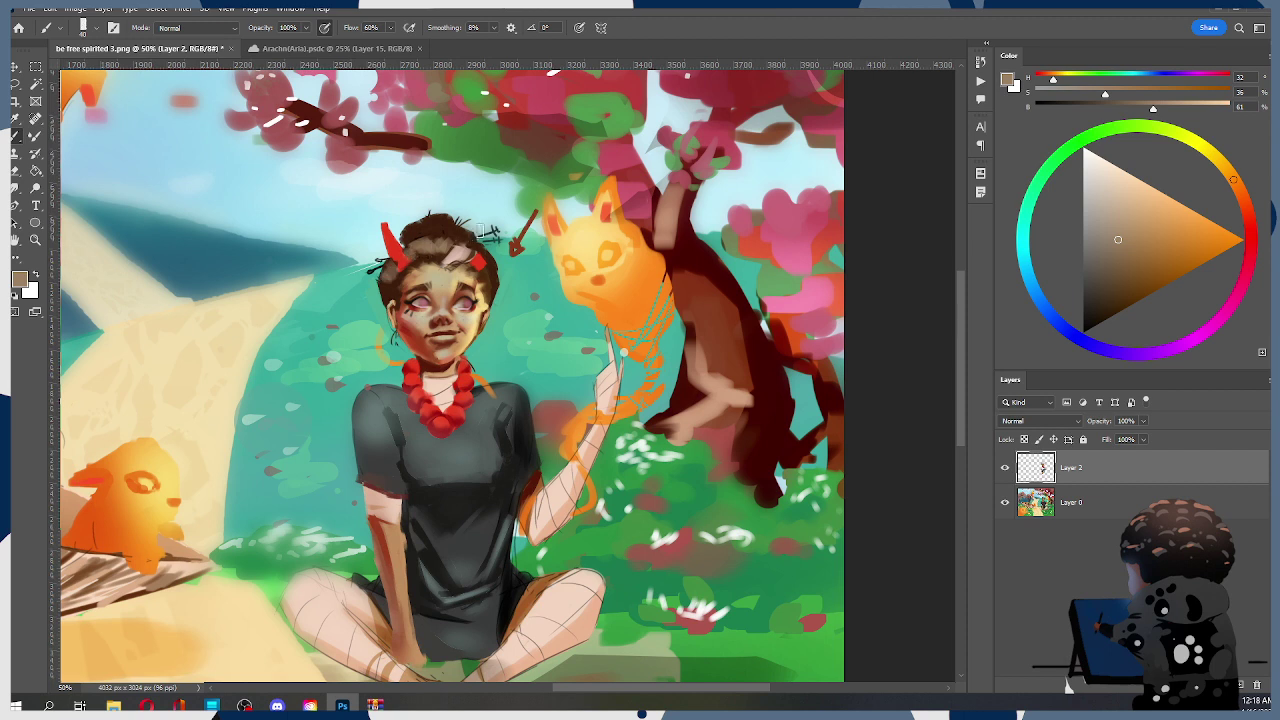
# Blend the hair highlights into the dark base with dark and mid browns sampled from the hair
pyautogui.keyDown('alt'); pyautogui.click(394, 278); pyautogui.keyUp('alt')
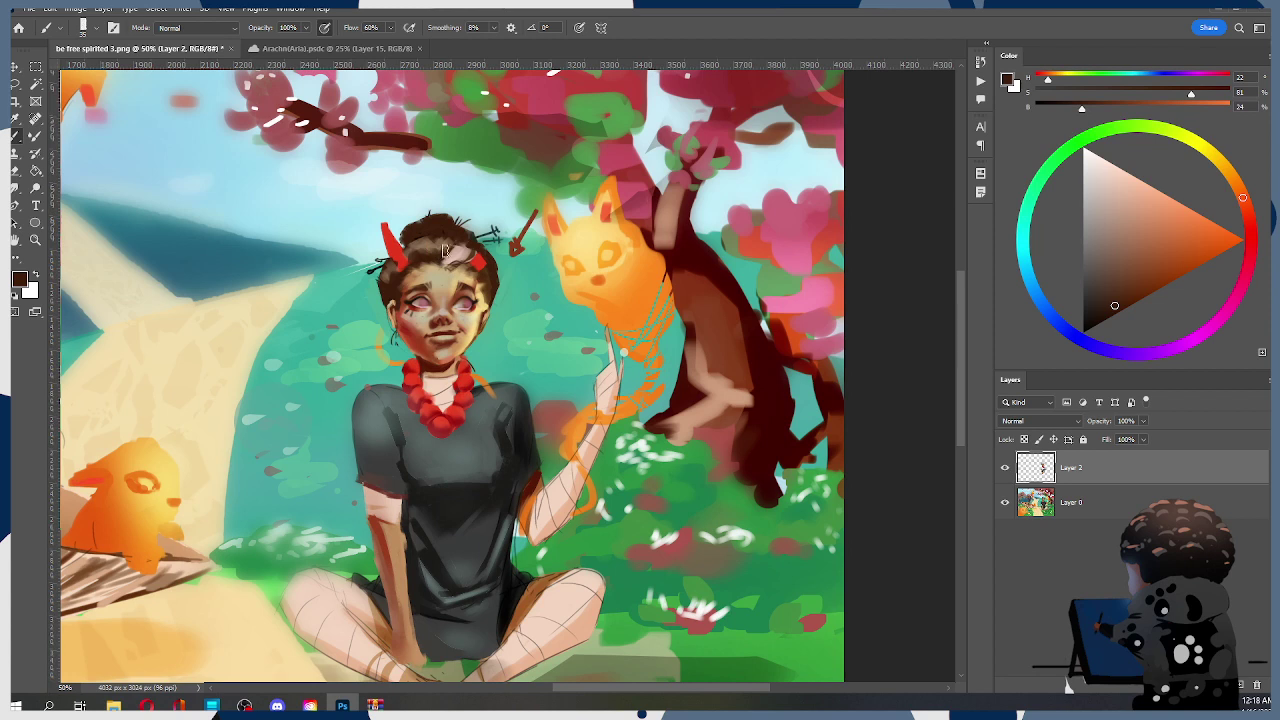
pyautogui.keyDown('alt'); pyautogui.click(425, 240); pyautogui.keyUp('alt')
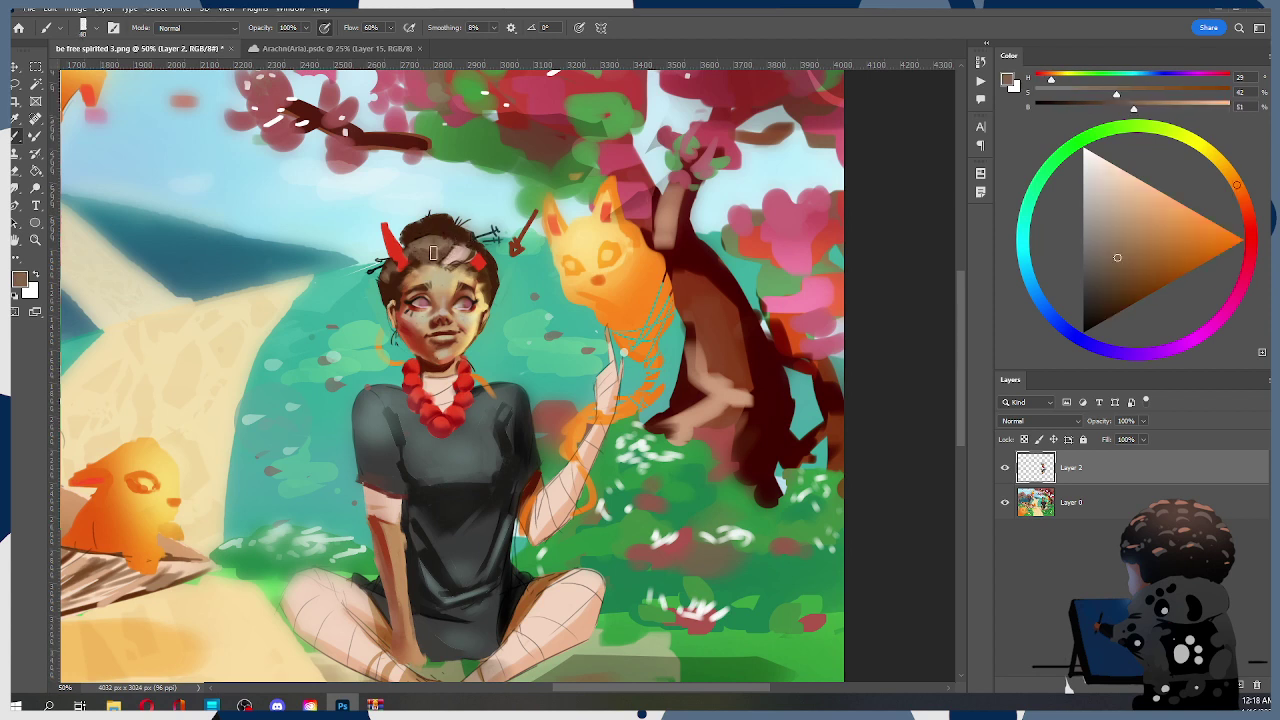
pyautogui.keyDown('alt'); pyautogui.click(421, 262); pyautogui.keyUp('alt')
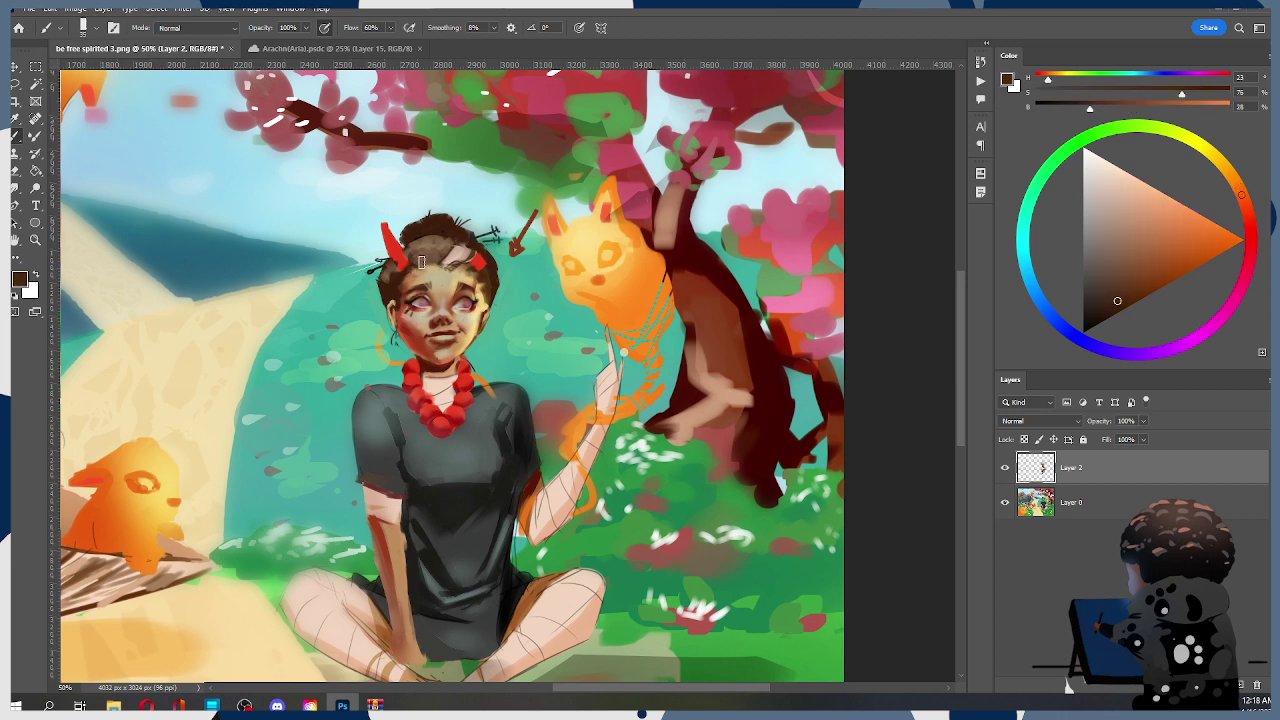
pyautogui.keyDown('alt'); pyautogui.click(381, 326); pyautogui.keyUp('alt')
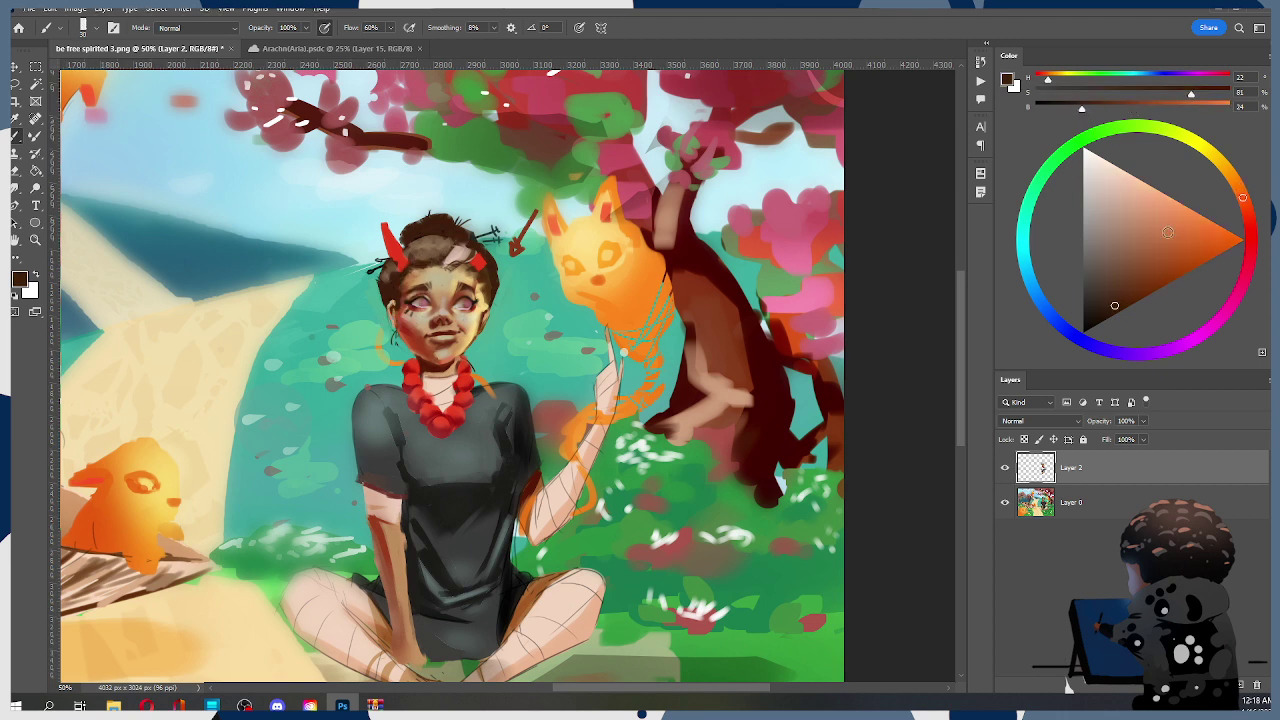
# Deepen the hair along the forehead with very dark red-brown, using hue 5, saturation 80 and brightness 15
pyautogui.click(1102, 315)
pyautogui.click(1250, 231)
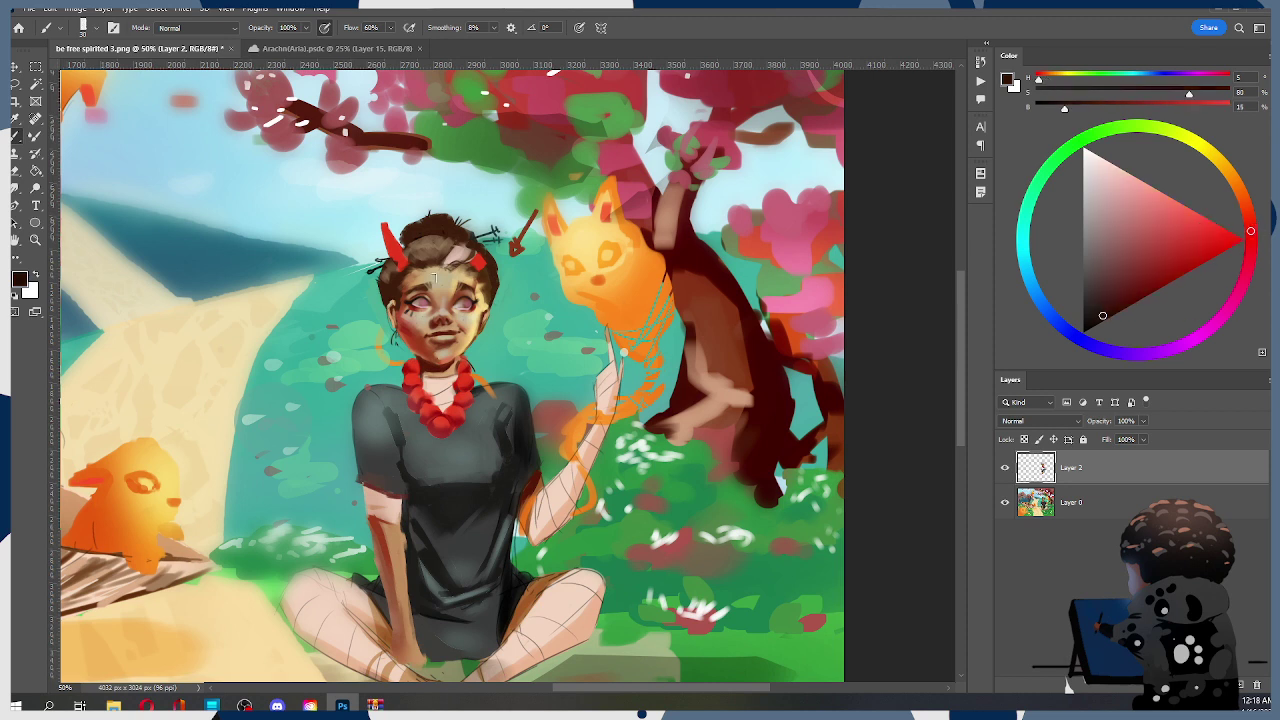
pyautogui.moveTo(464, 264); pyautogui.dragTo(478, 280)
pyautogui.press(']')
# Refine the hairline and the swept front hair with sampled tan, dark brown and mid brown, undoing a stray stroke
pyautogui.keyDown('alt'); pyautogui.click(460, 274); pyautogui.keyUp('alt')
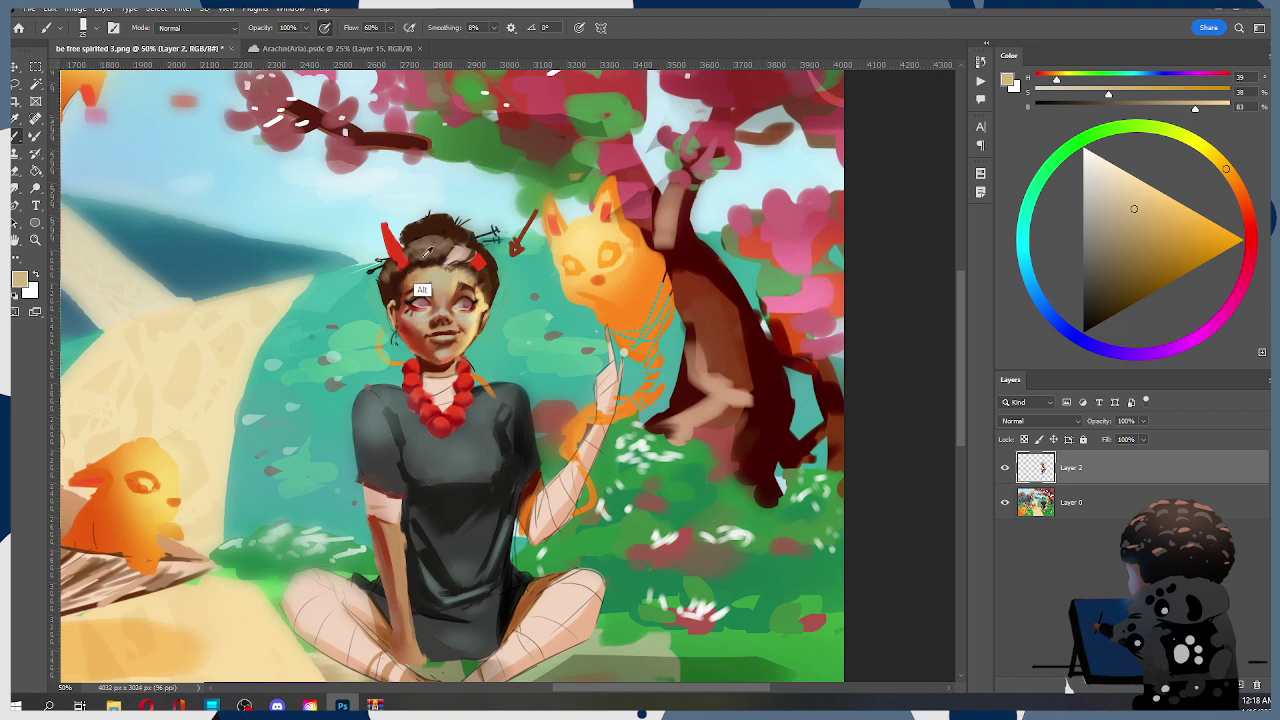
pyautogui.keyDown('alt'); pyautogui.click(413, 253); pyautogui.keyUp('alt')
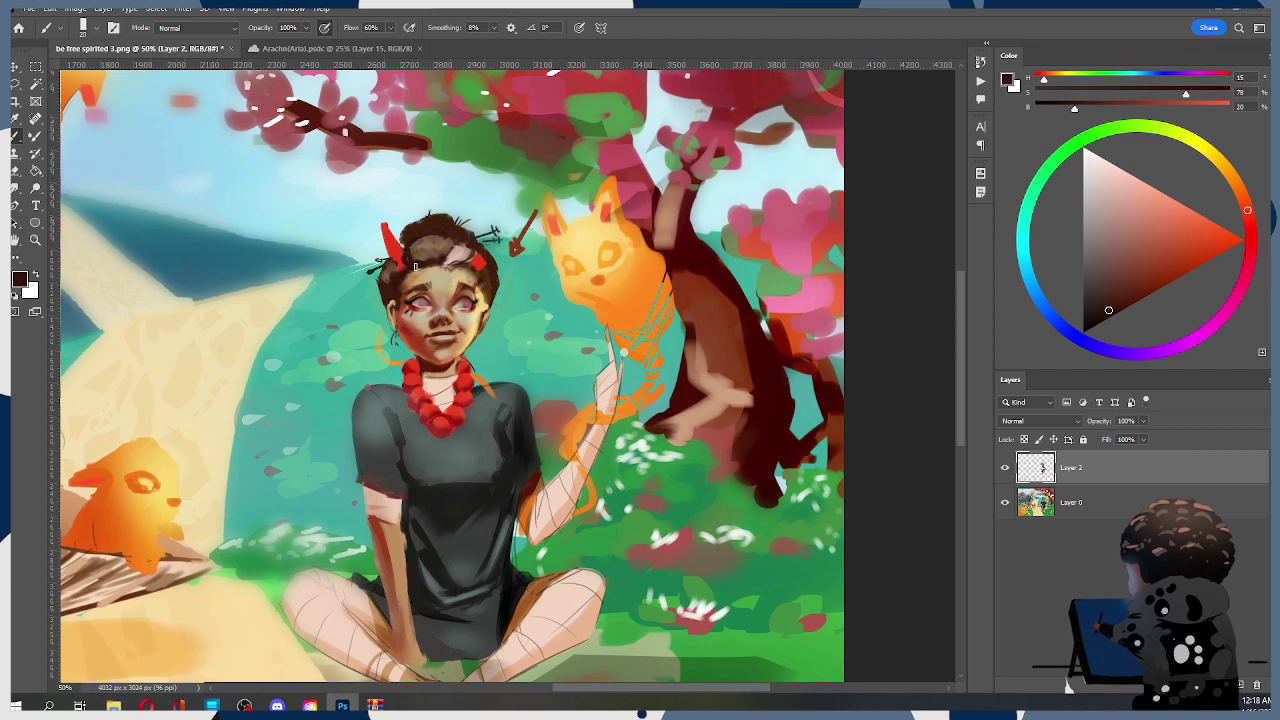
pyautogui.keyDown('alt'); pyautogui.click(420, 250); pyautogui.keyUp('alt')
pyautogui.press(']')
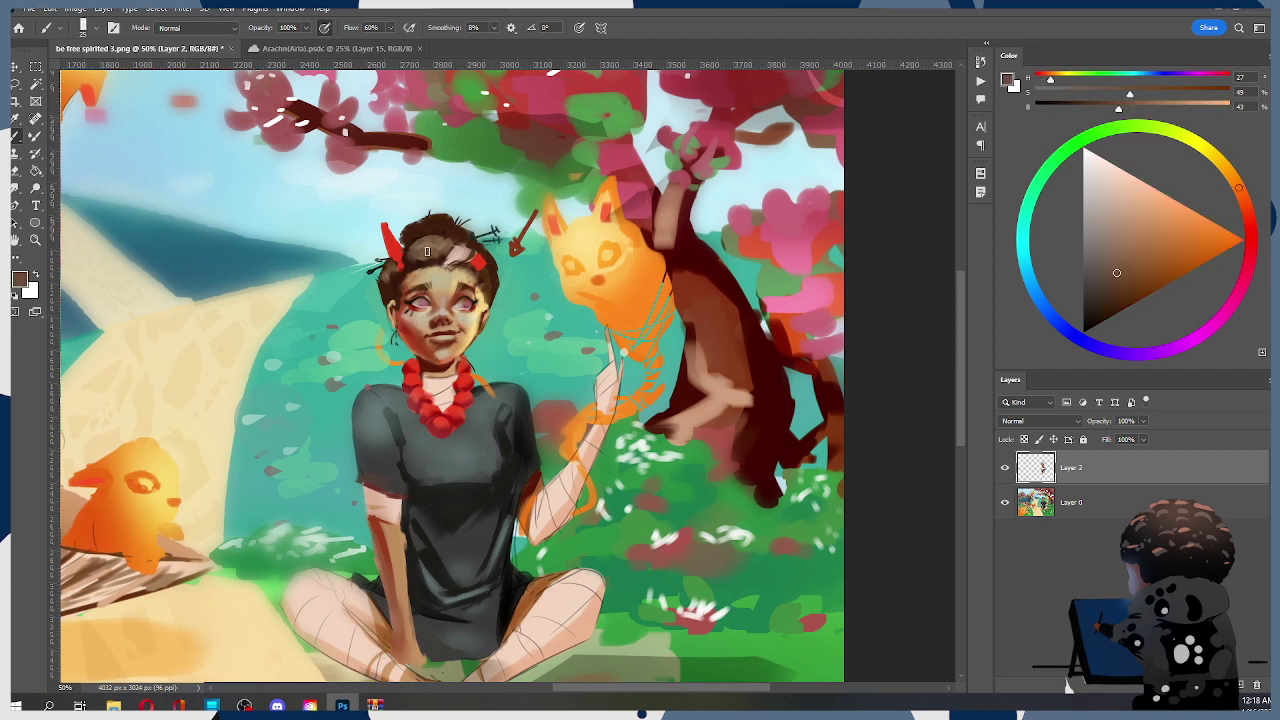
pyautogui.keyDown('alt'); pyautogui.click(425, 258); pyautogui.keyUp('alt')
pyautogui.hotkey('ctrl', 'z')
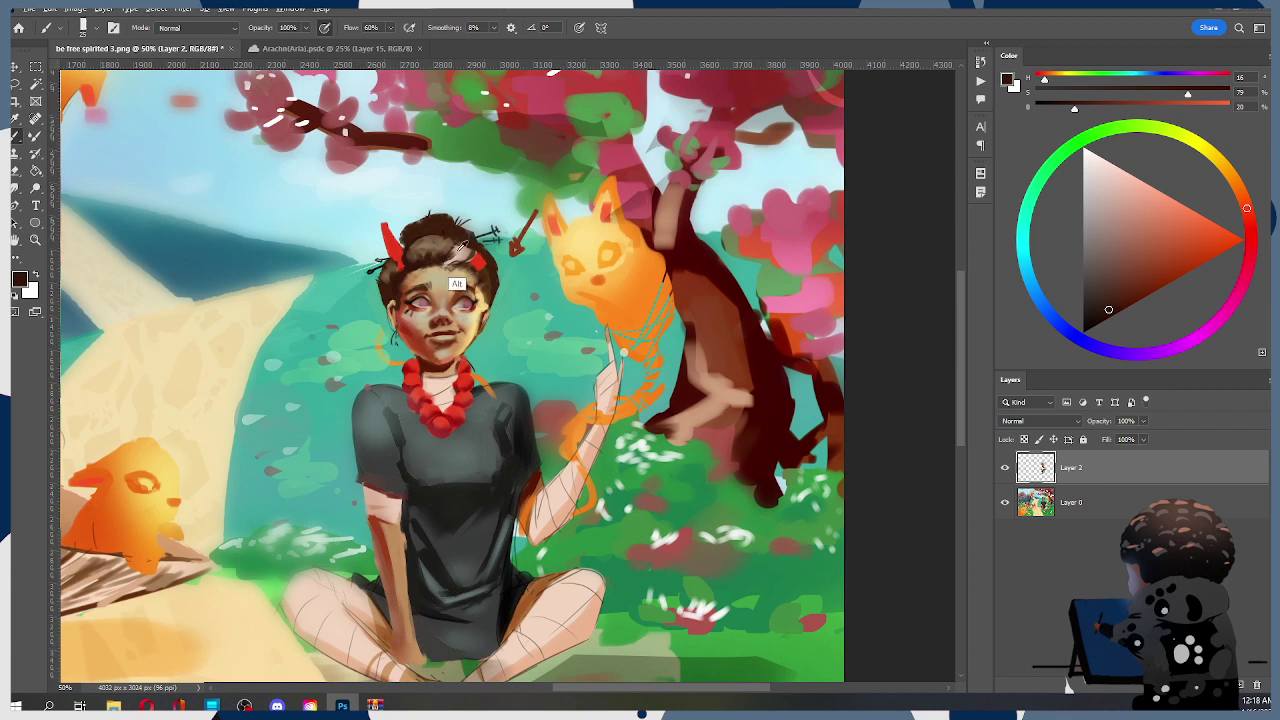
# Shape the pale patch in the hair into a flower, alternating sampled light pink with dark brown
pyautogui.keyDown('alt'); pyautogui.click(449, 257); pyautogui.keyUp('alt')
pyautogui.moveTo(453, 258); pyautogui.dragTo(471, 245)
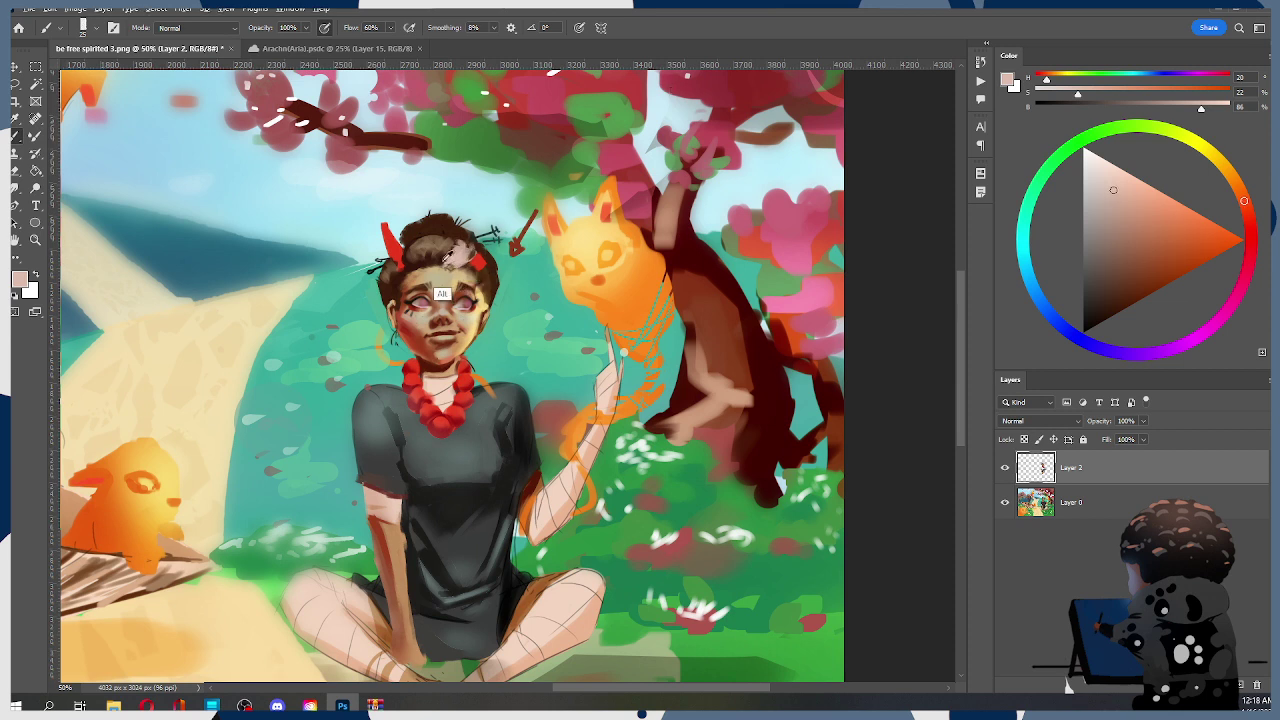
pyautogui.keyDown('alt'); pyautogui.click(442, 262); pyautogui.keyUp('alt')
pyautogui.moveTo(443, 262); pyautogui.dragTo(466, 264)
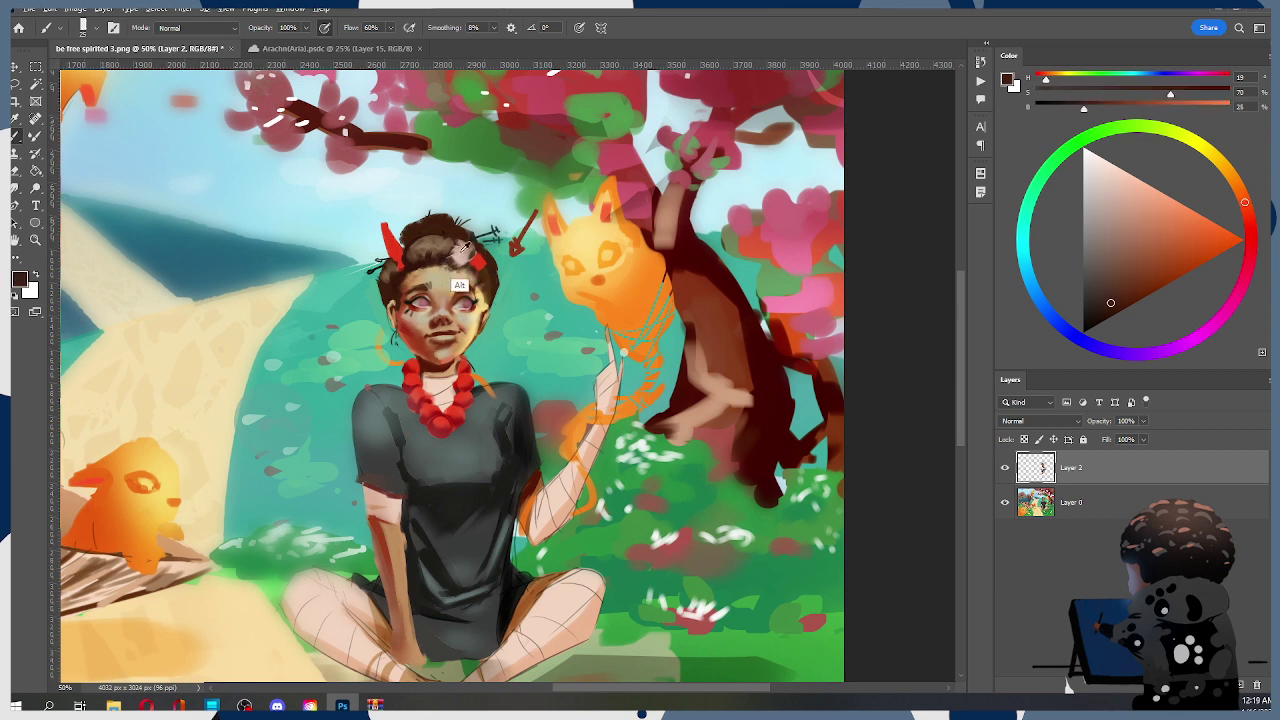
pyautogui.keyDown('alt'); pyautogui.click(453, 259); pyautogui.keyUp('alt')
pyautogui.keyDown('alt'); pyautogui.click(445, 257); pyautogui.keyUp('alt')
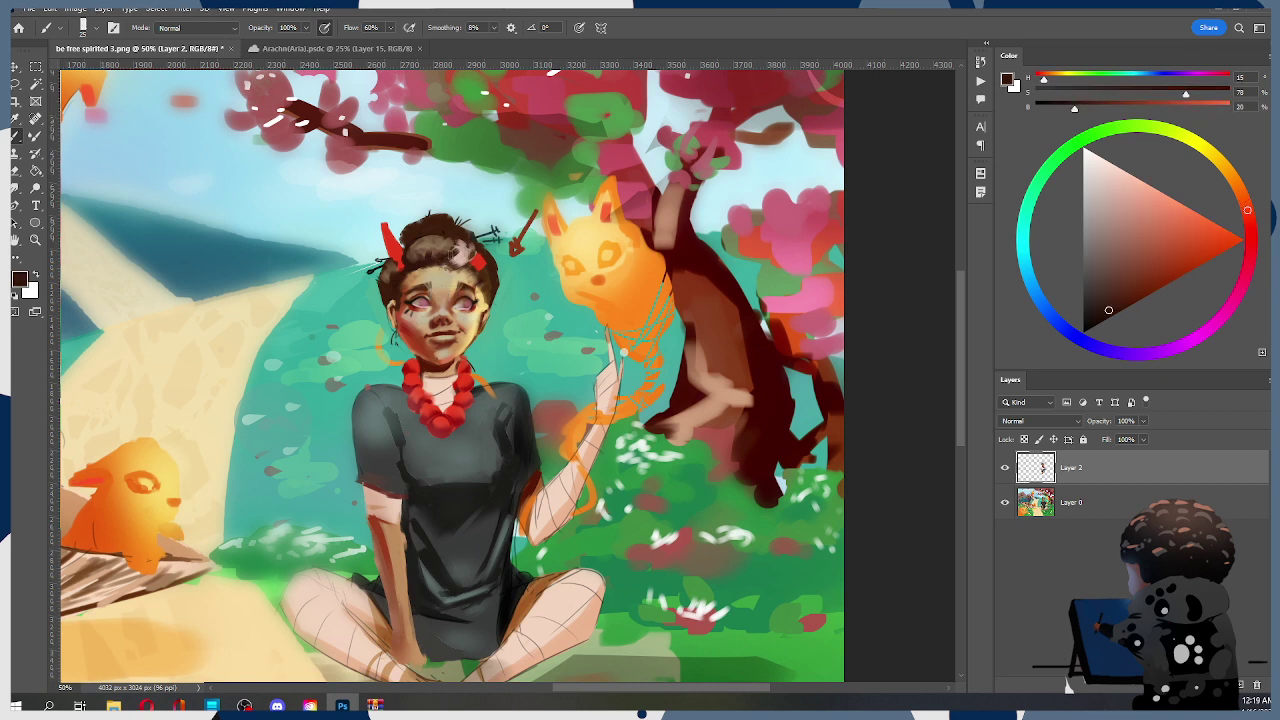
pyautogui.keyDown('alt'); pyautogui.click(458, 253); pyautogui.keyUp('alt')
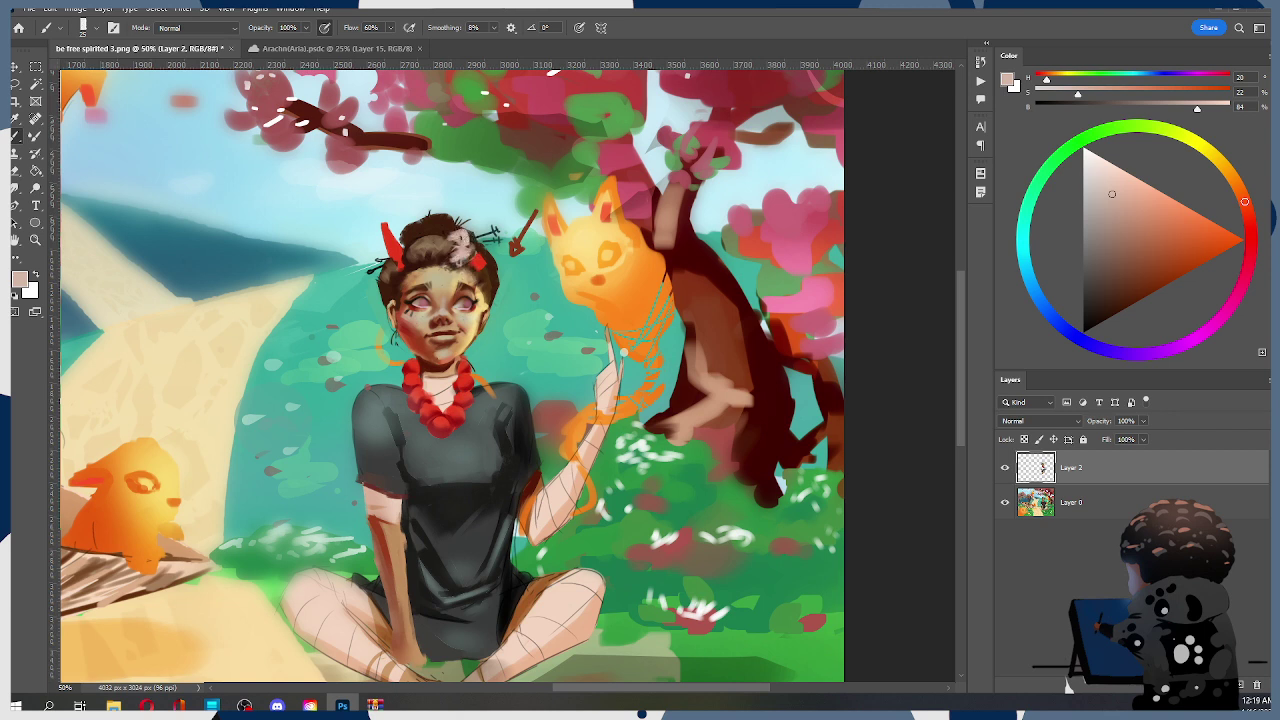
# Paint dark brown locks hanging in front of both ears, redoing the one on the side away from the fox
pyautogui.keyDown('alt'); pyautogui.click(445, 294); pyautogui.keyUp('alt')
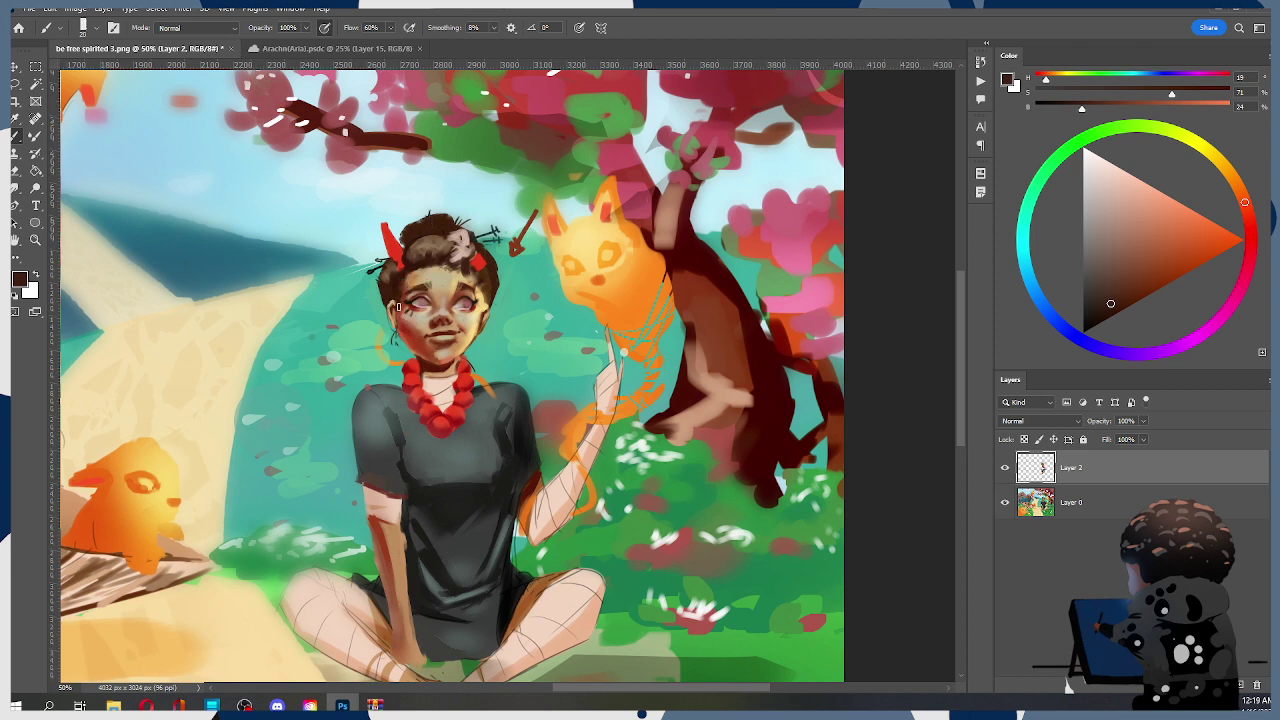
pyautogui.moveTo(403, 316); pyautogui.dragTo(404, 364)
pyautogui.hotkey('ctrl', 'z')
pyautogui.hotkey('ctrl', 'z')
pyautogui.moveTo(400, 308); pyautogui.dragTo(399, 356)
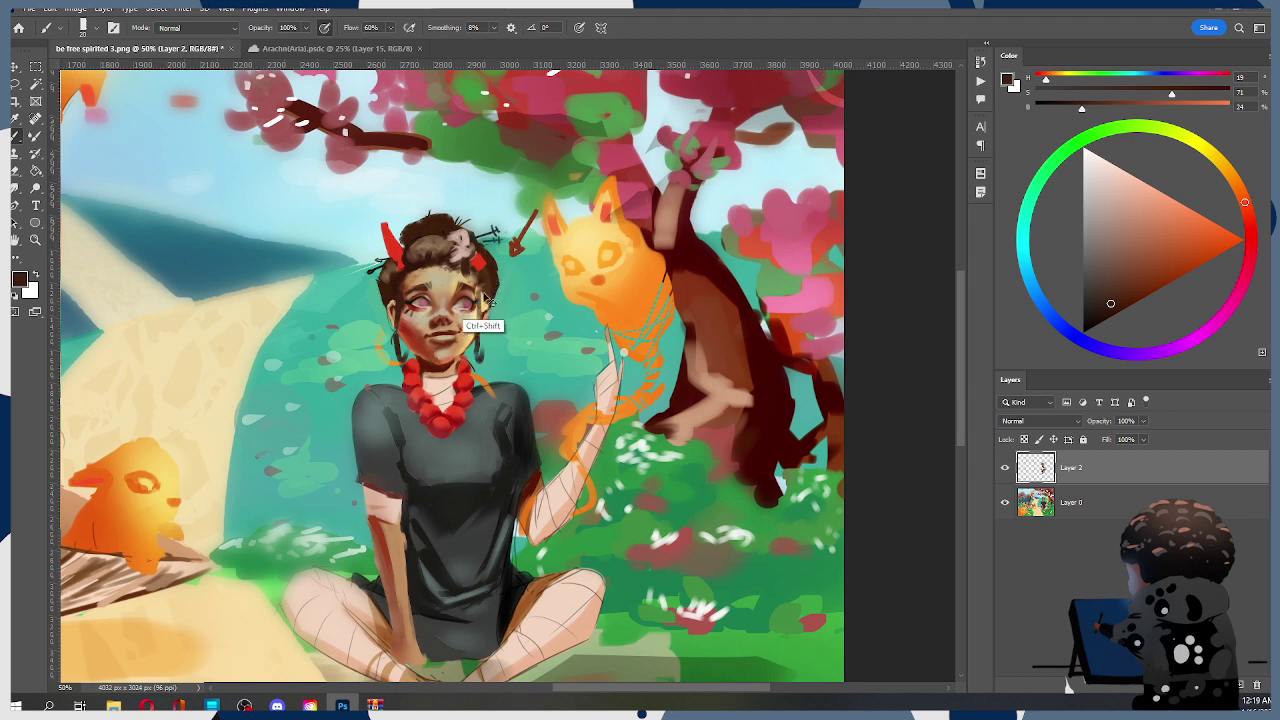
pyautogui.press('[')
pyautogui.moveTo(478, 336); pyautogui.dragTo(480, 361)
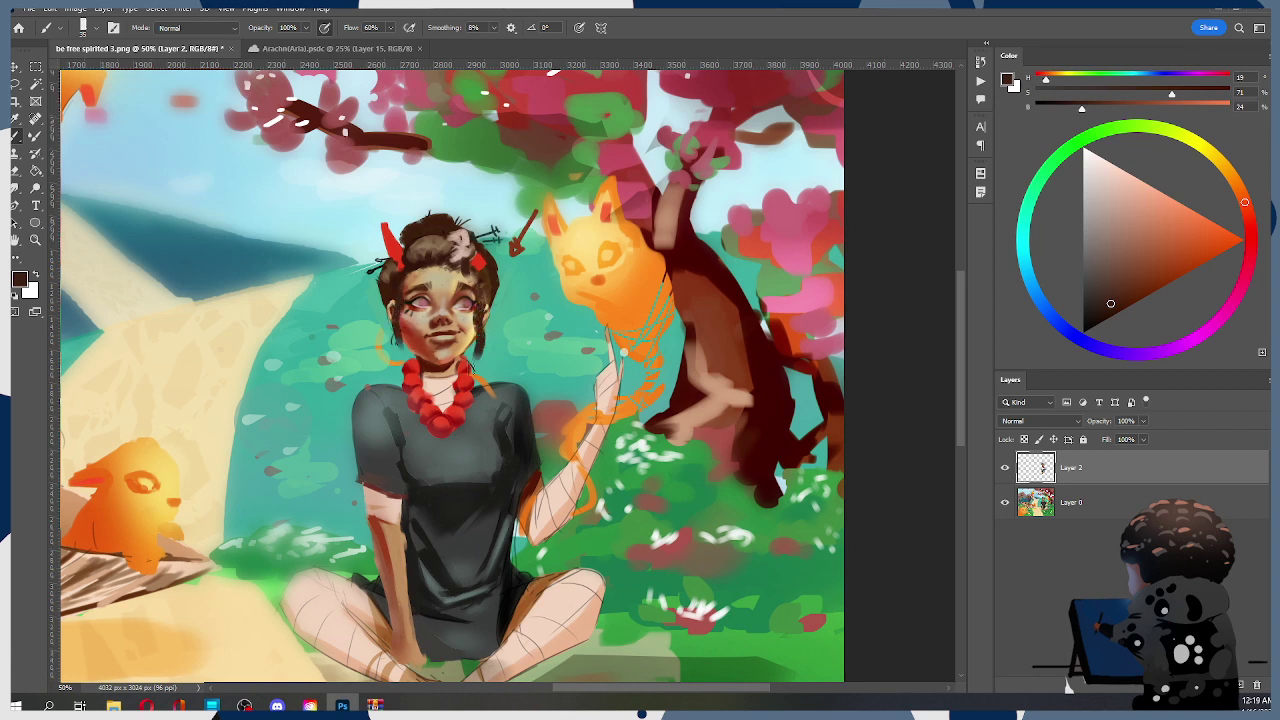
pyautogui.moveTo(481, 345)
pyautogui.mouseDown()
pyautogui.moveTo(479, 377)
pyautogui.moveTo(485, 368)
pyautogui.mouseUp()
pyautogui.press('[')
# Lighten the lock on the side away from the fox with browns sampled from the hair, undoing one stroke
pyautogui.keyDown('alt'); pyautogui.click(435, 275); pyautogui.keyUp('alt')
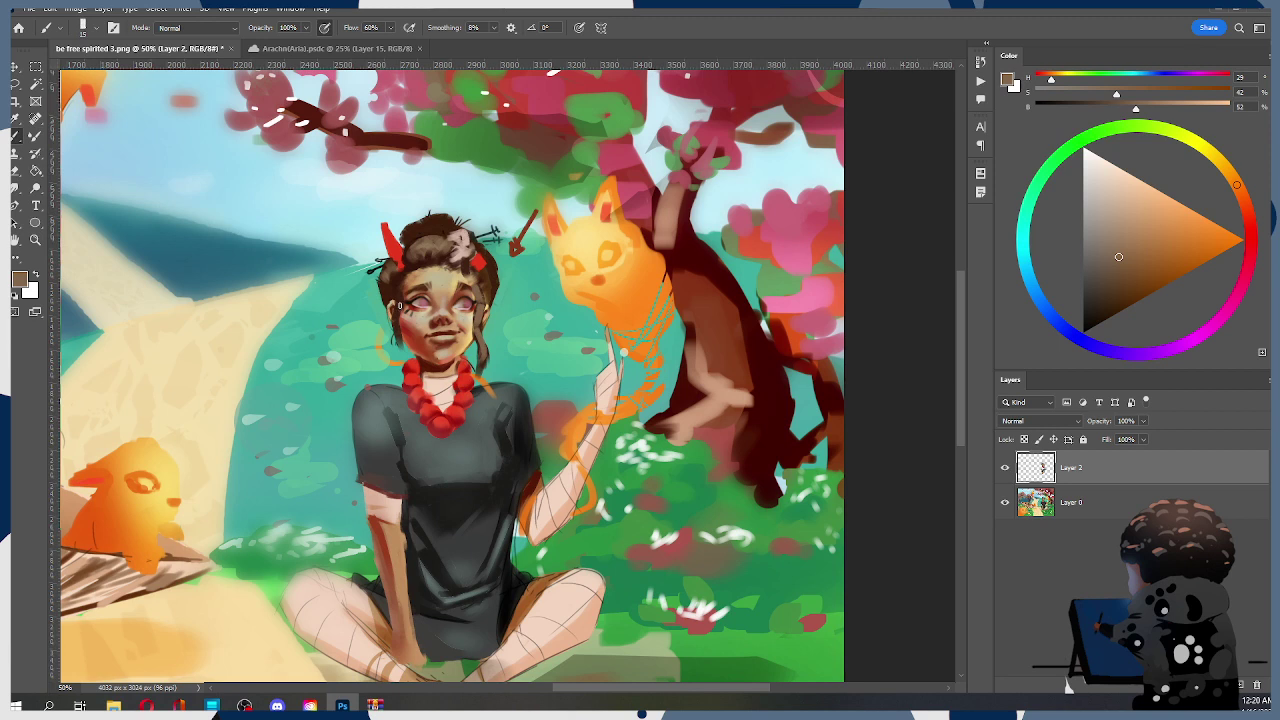
pyautogui.press(']')
pyautogui.hotkey('ctrl', 'z')
pyautogui.keyDown('alt'); pyautogui.click(390, 285); pyautogui.keyUp('alt')
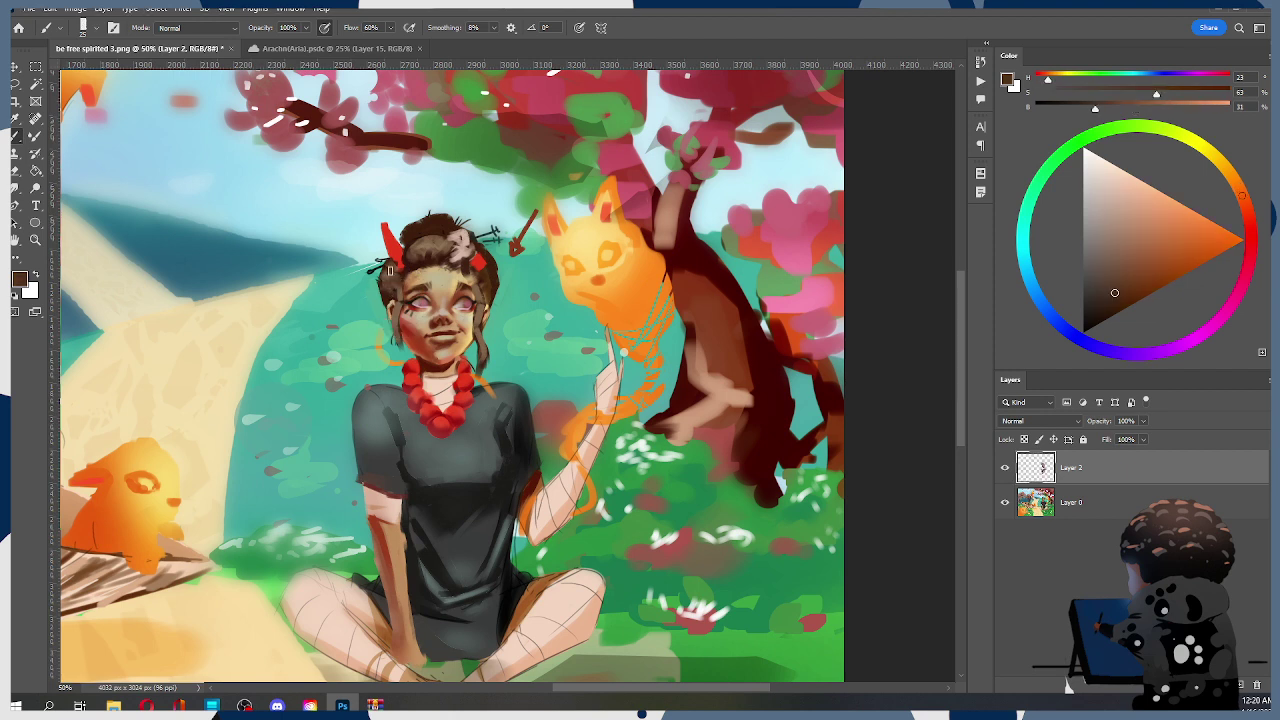
# Define the bun with sampled dark brown and add mid-brown highlights of hue 29, saturation 42 and brightness 50
pyautogui.keyDown('alt'); pyautogui.click(399, 274); pyautogui.keyUp('alt')
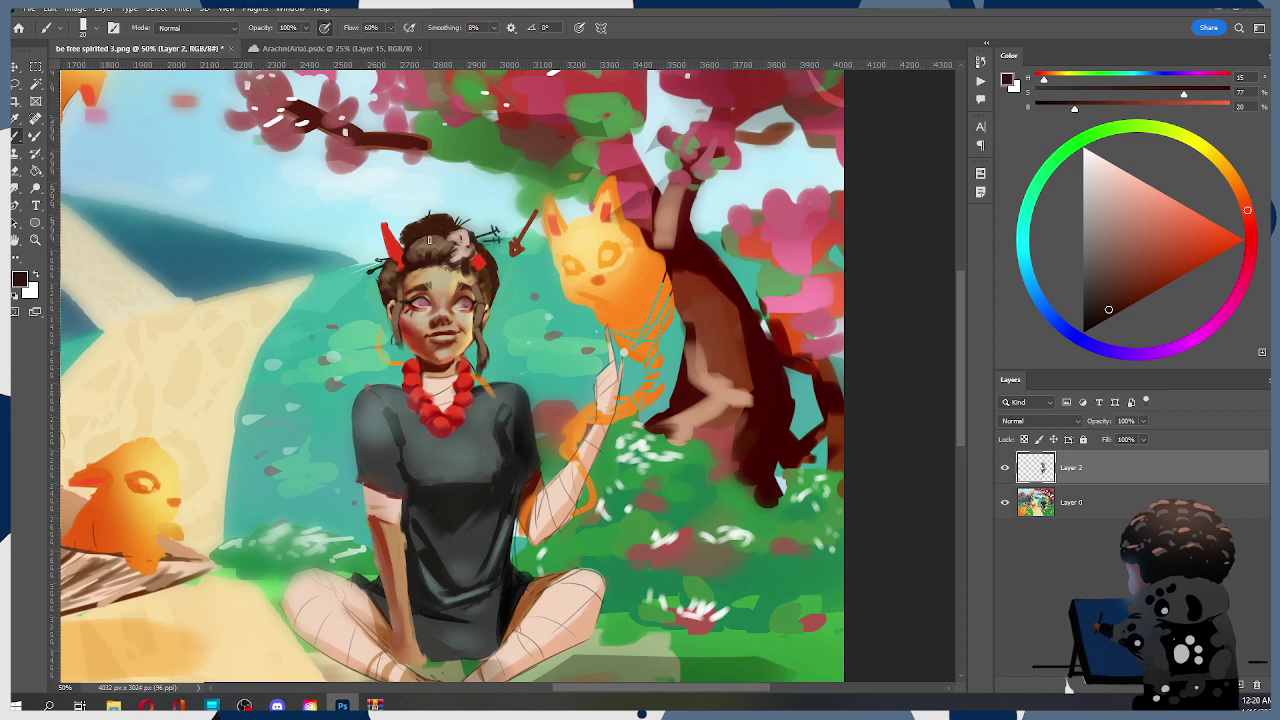
pyautogui.keyDown('alt'); pyautogui.click(423, 275); pyautogui.keyUp('alt')
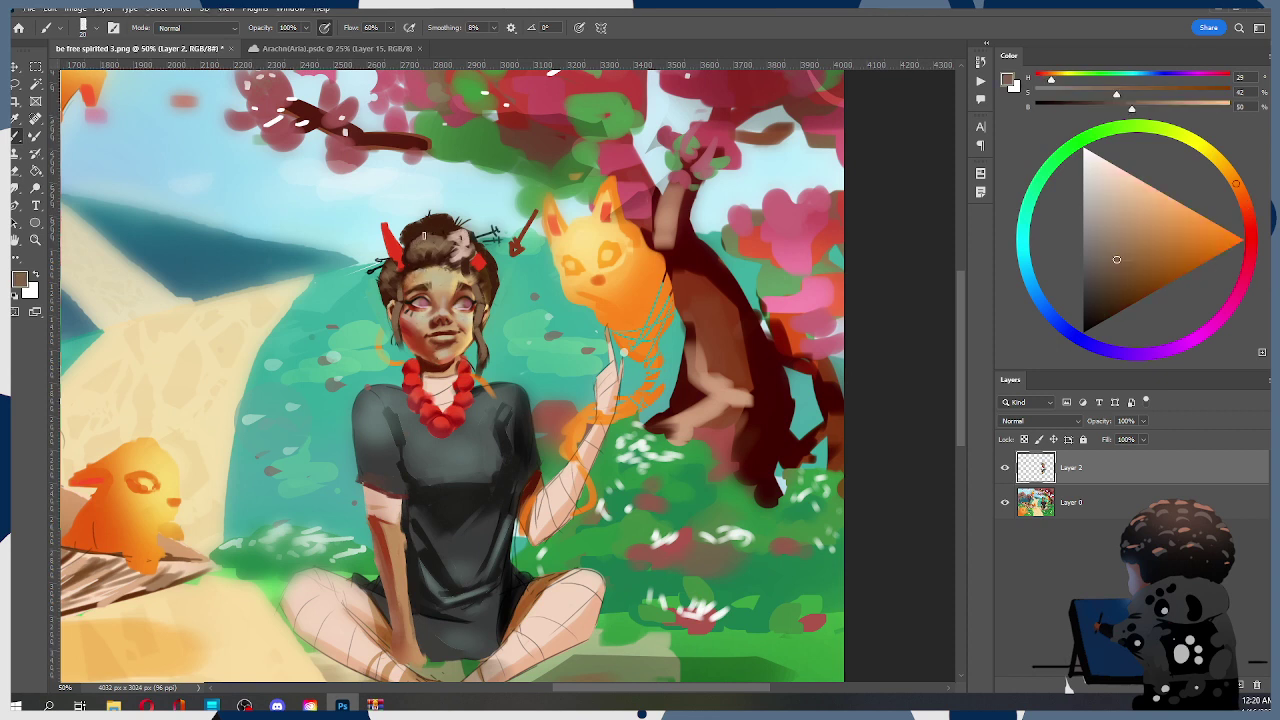
pyautogui.press(']')
pyautogui.press(']')
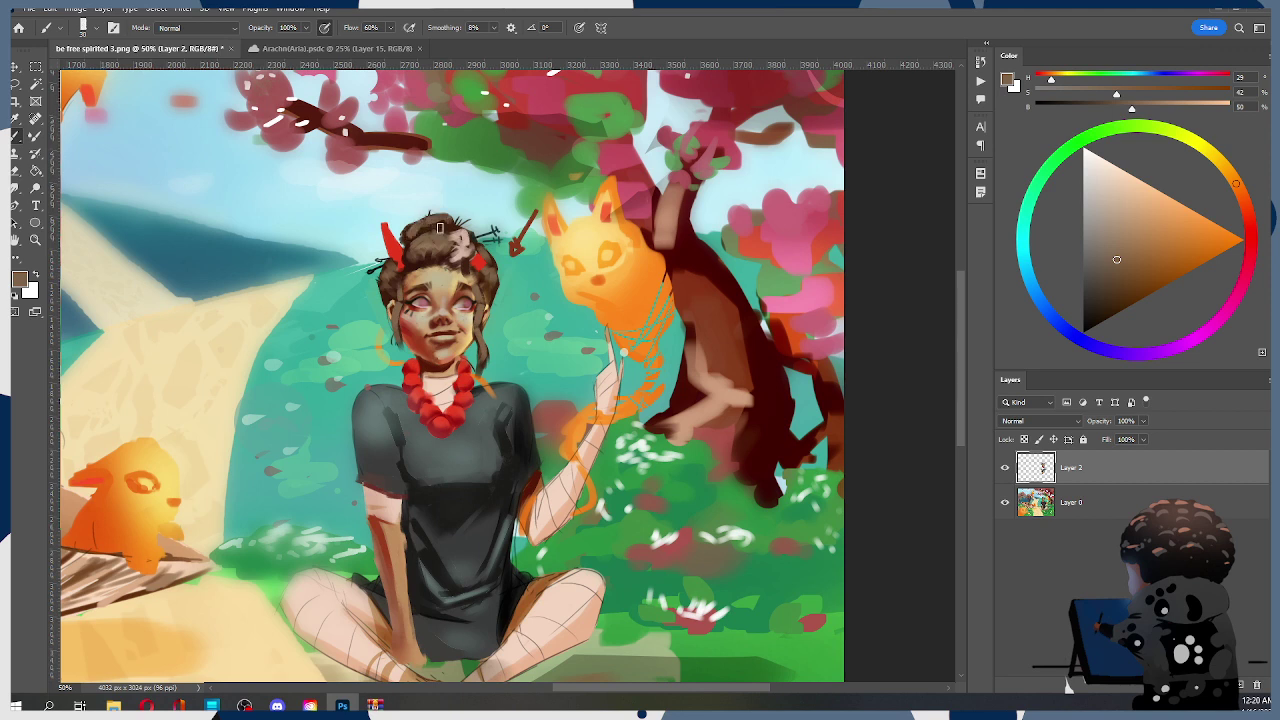
# Refine the bun with alternating dark and mid browns sampled from the hair, adding loose wisps at its top
pyautogui.keyDown('alt'); pyautogui.click(423, 237); pyautogui.keyUp('alt')
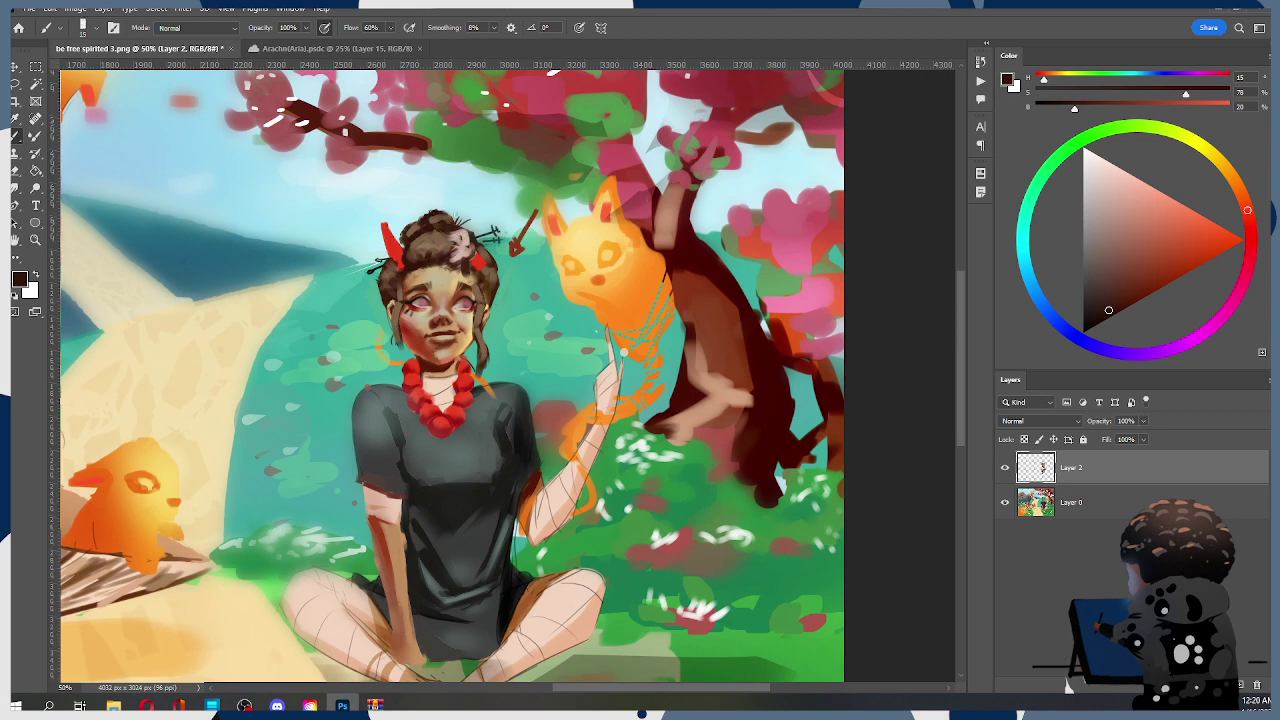
pyautogui.keyDown('alt'); pyautogui.click(436, 212); pyautogui.keyUp('alt')
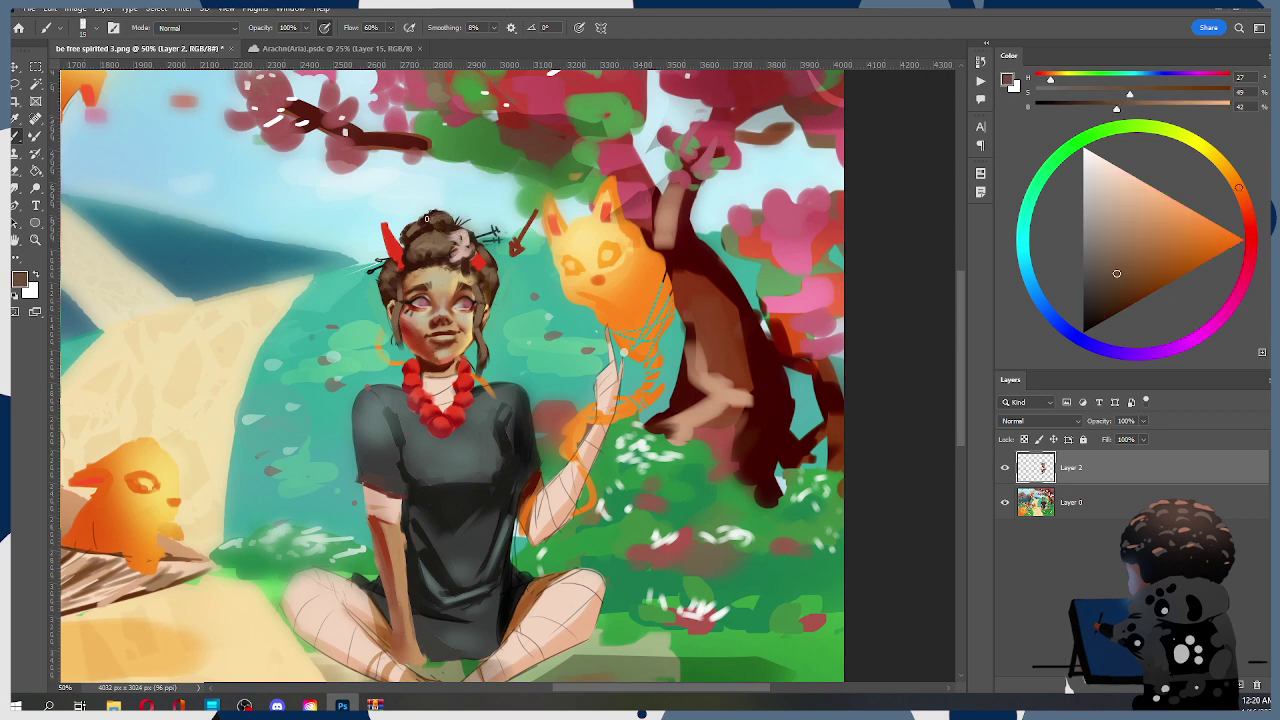
pyautogui.press(']')
pyautogui.keyDown('alt'); pyautogui.click(440, 220); pyautogui.keyUp('alt')
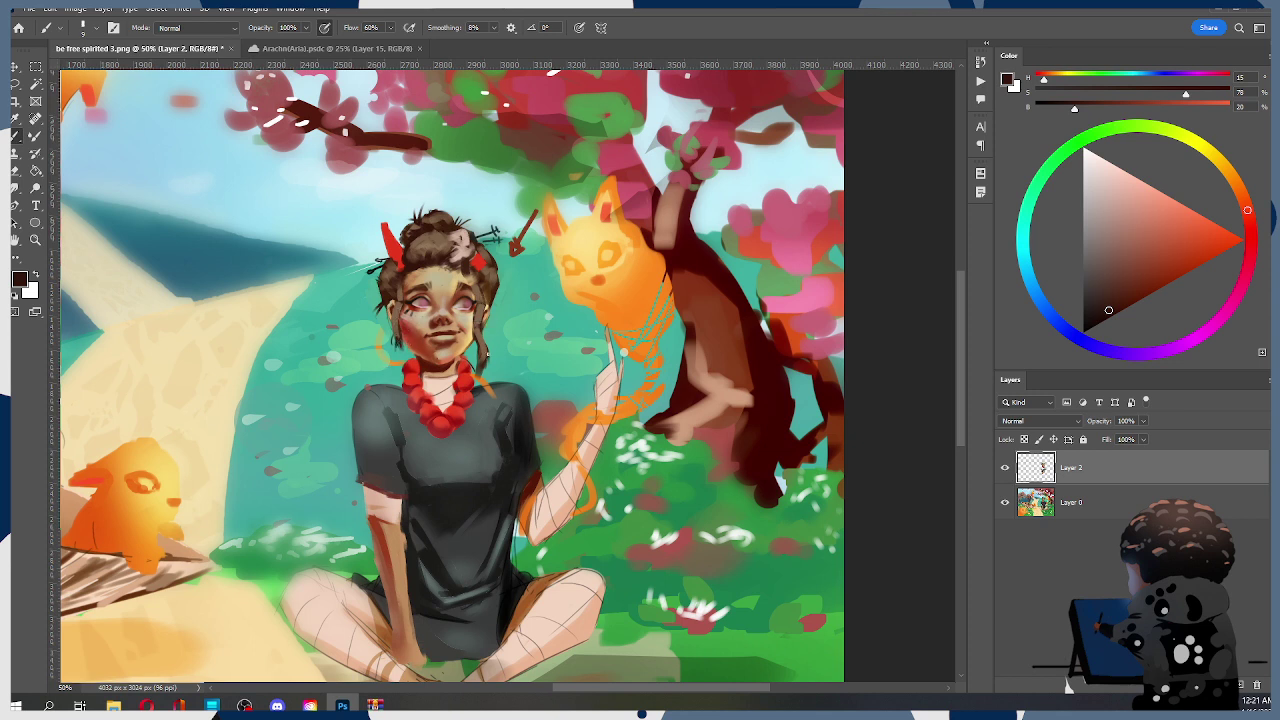
# Blend the lock and the hair around the ear on the fox side with sampled dark and mid browns
pyautogui.keyDown('alt'); pyautogui.click(485, 345); pyautogui.keyUp('alt')
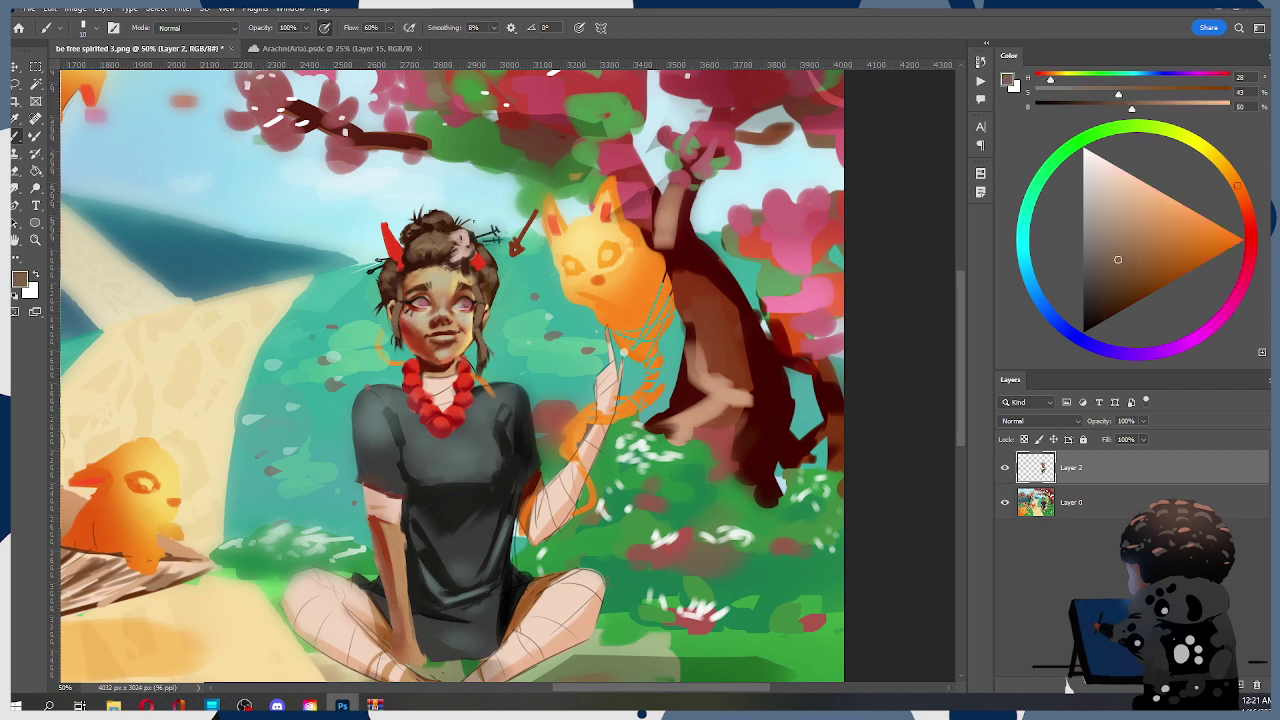
pyautogui.keyDown('alt'); pyautogui.click(490, 330); pyautogui.keyUp('alt')
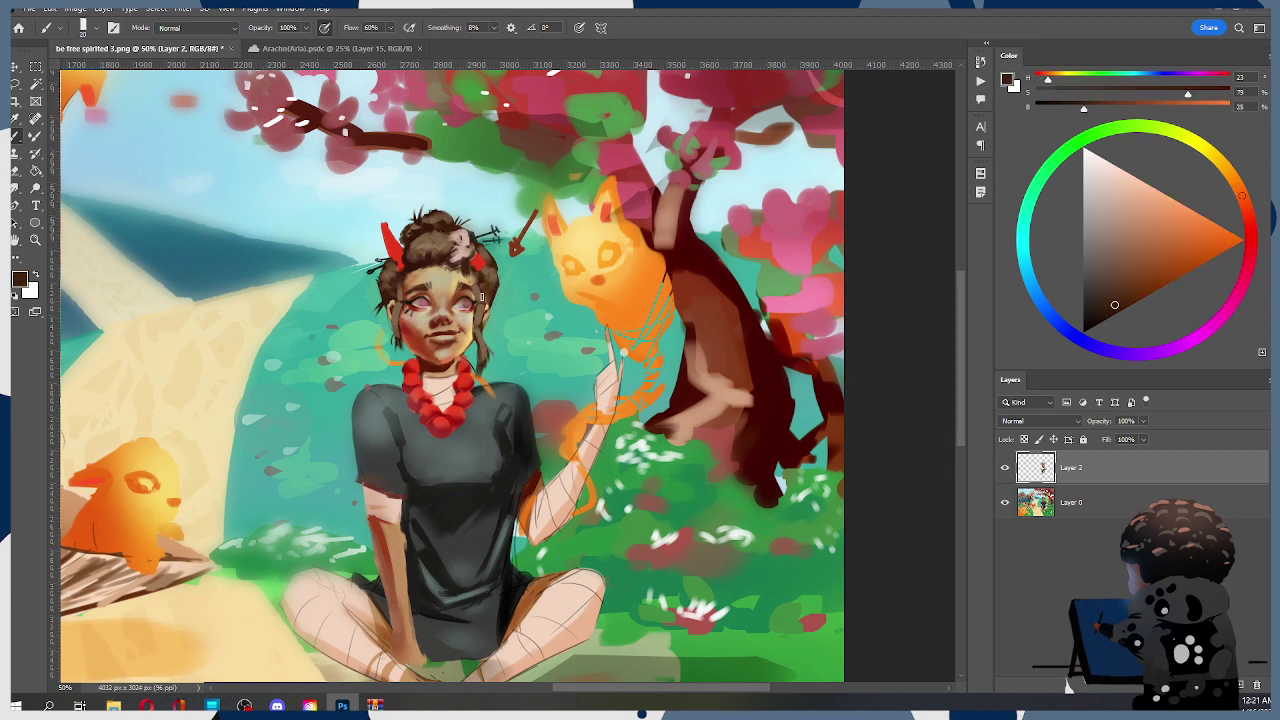
pyautogui.keyDown('alt'); pyautogui.click(484, 300); pyautogui.keyUp('alt')
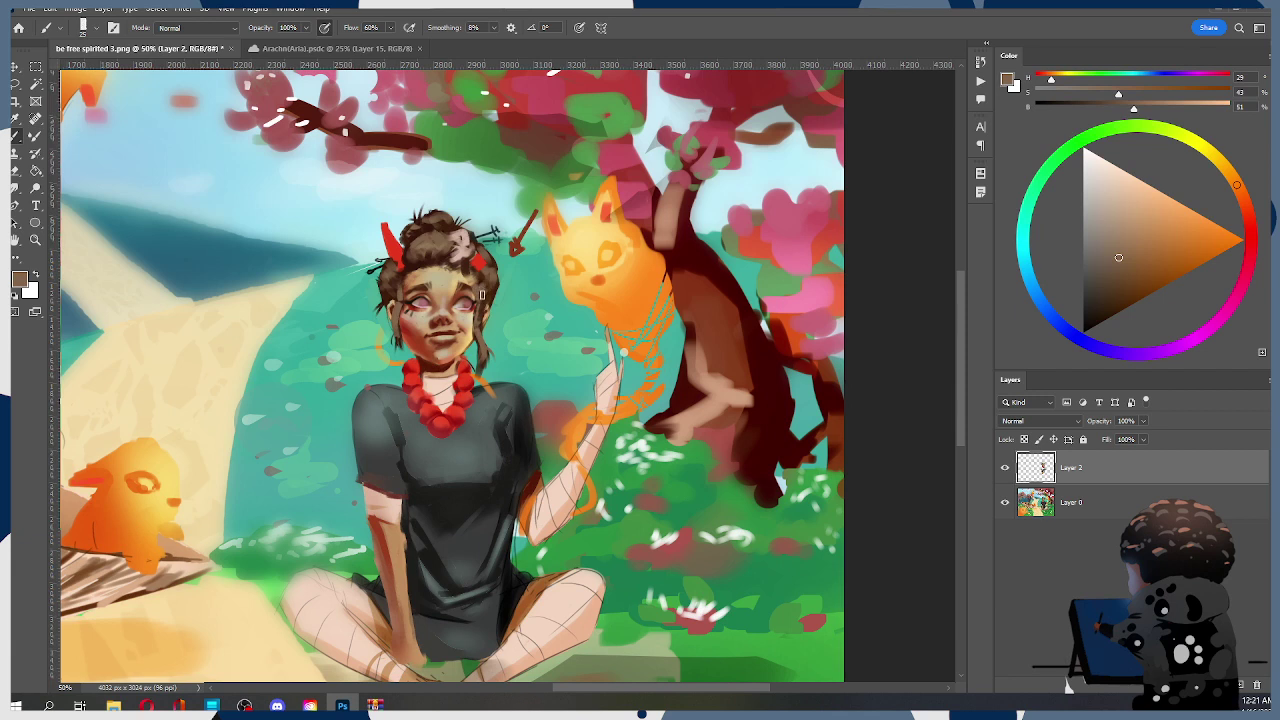
pyautogui.keyDown('alt'); pyautogui.click(485, 272); pyautogui.keyUp('alt')
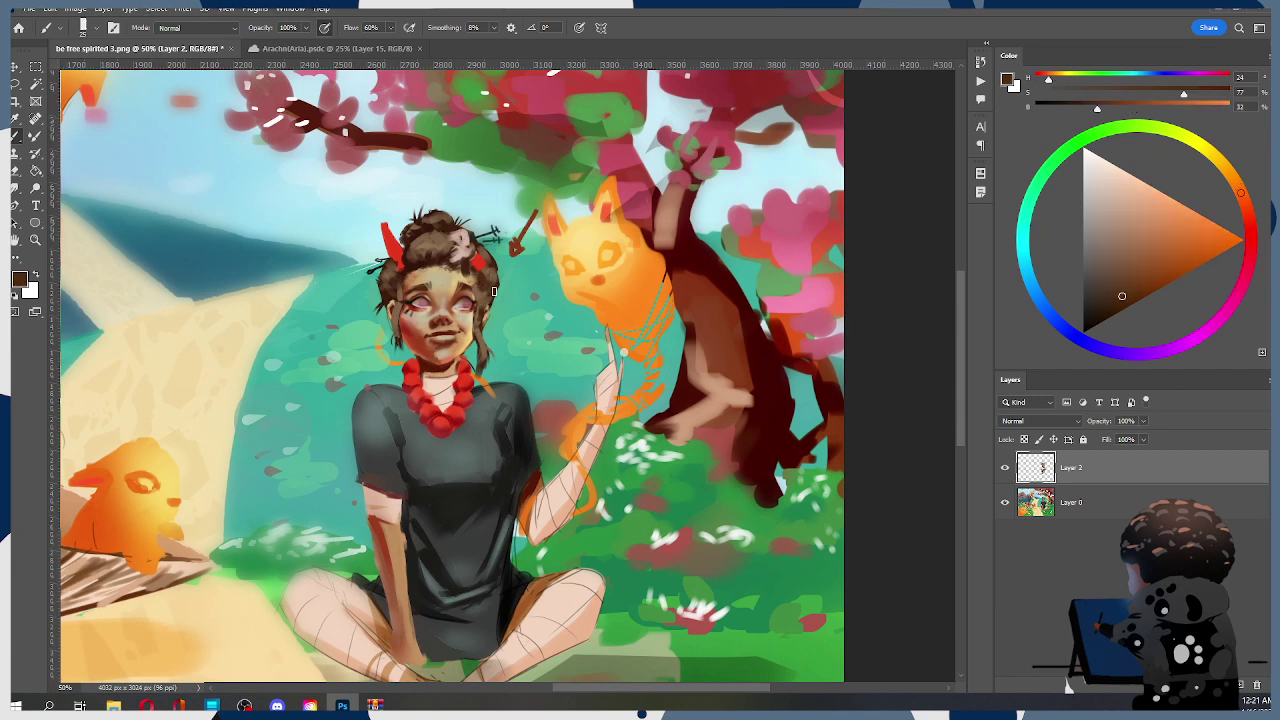
pyautogui.keyDown('alt'); pyautogui.click(492, 300); pyautogui.keyUp('alt')
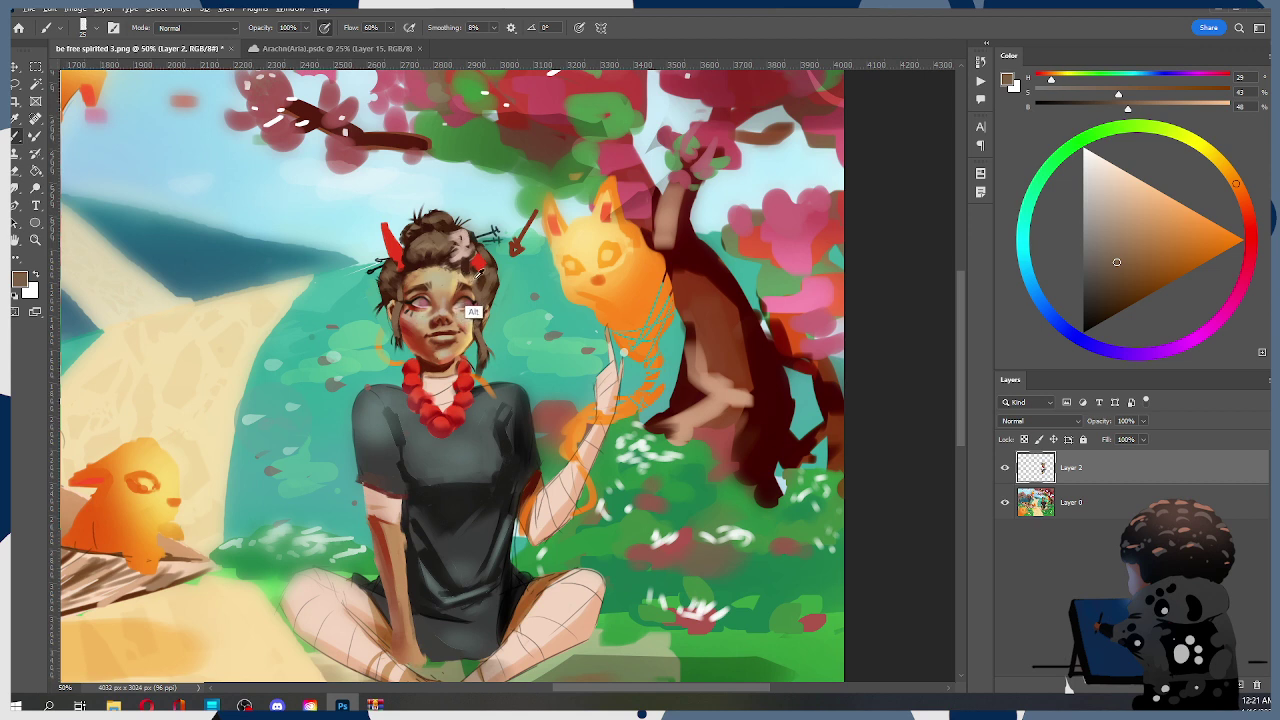
# Try softening the forehead hairline with sampled tan and light skin tones, undoing the last three strokes
pyautogui.keyDown('alt'); pyautogui.click(476, 292); pyautogui.keyUp('alt')
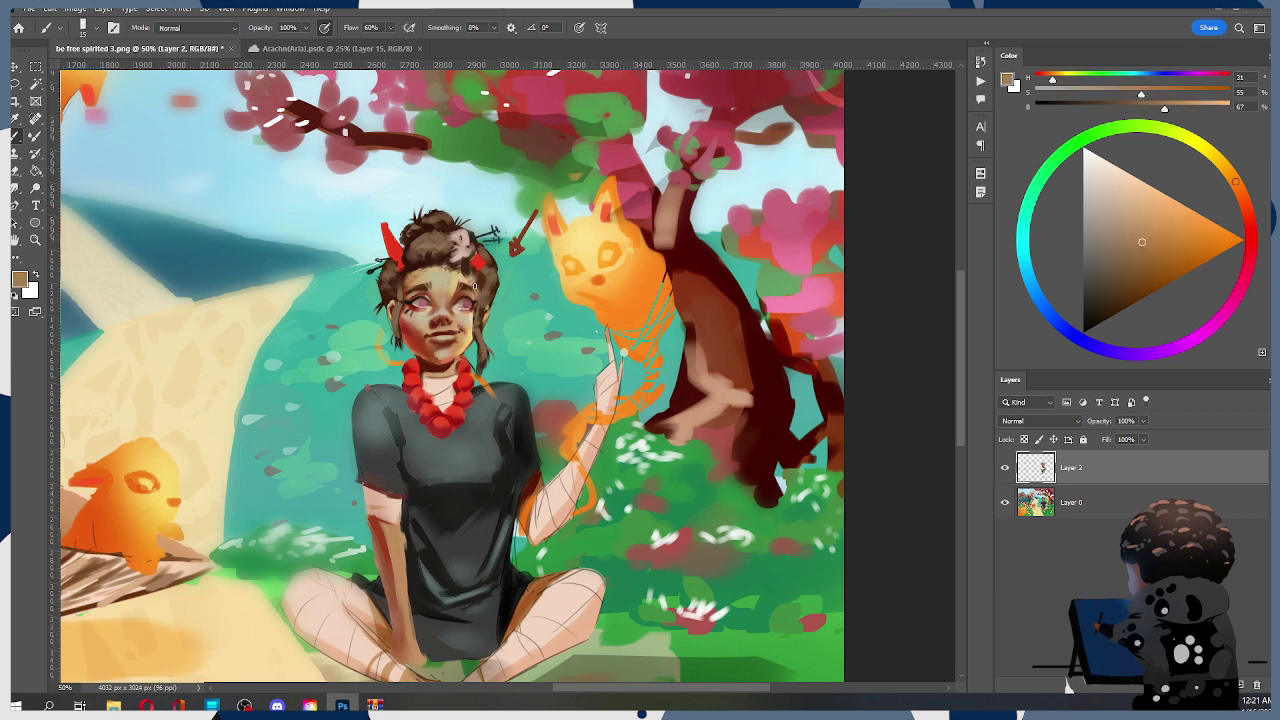
pyautogui.keyDown('alt'); pyautogui.click(451, 280); pyautogui.keyUp('alt')
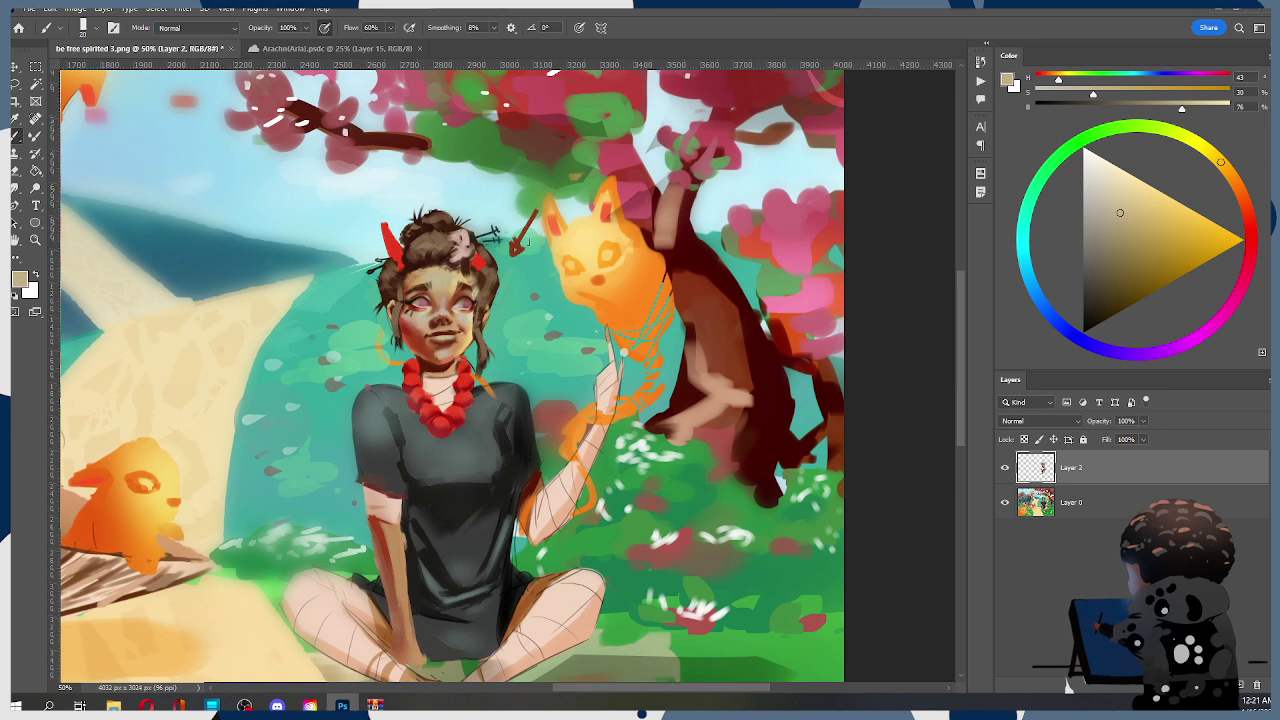
pyautogui.hotkey('ctrl', 'z')
pyautogui.hotkey('ctrl', 'z')
pyautogui.hotkey('ctrl', 'z')
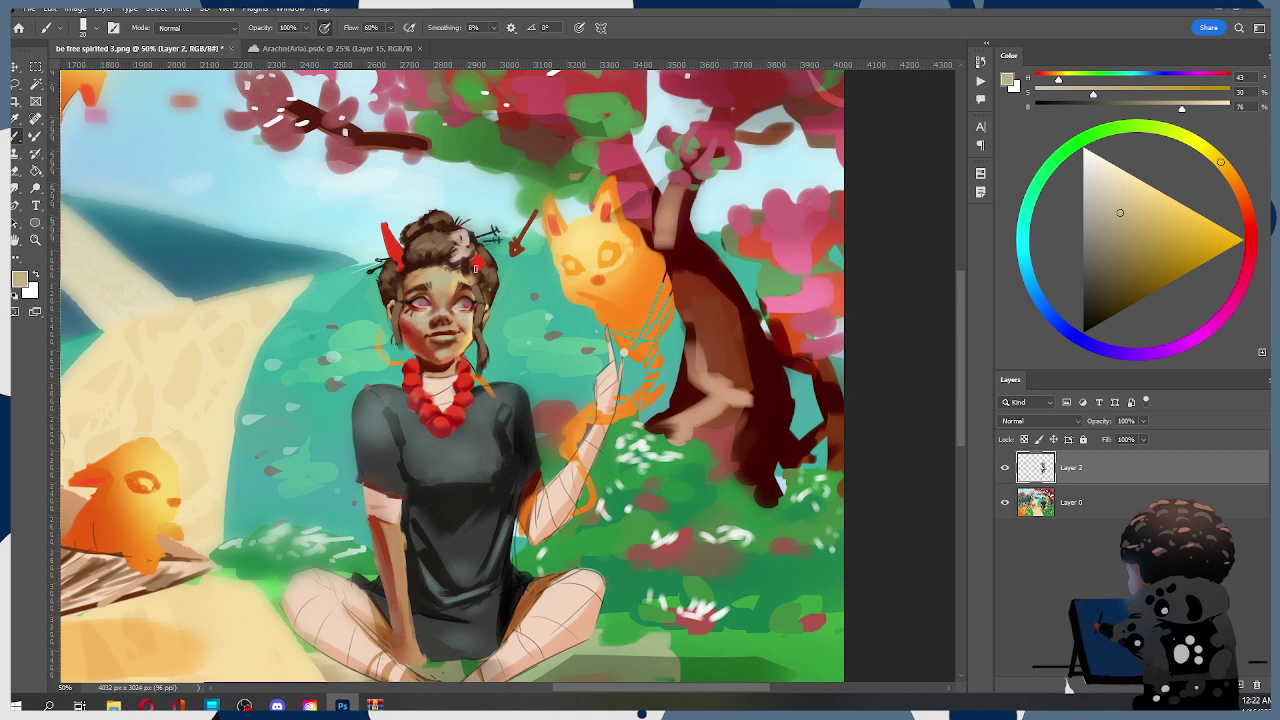
# Touch up the cheek edge on the fox side with sampled pale yellow and background teal, comparing with Layer 2 hidden
pyautogui.keyDown('alt'); pyautogui.click(472, 318); pyautogui.keyUp('alt')
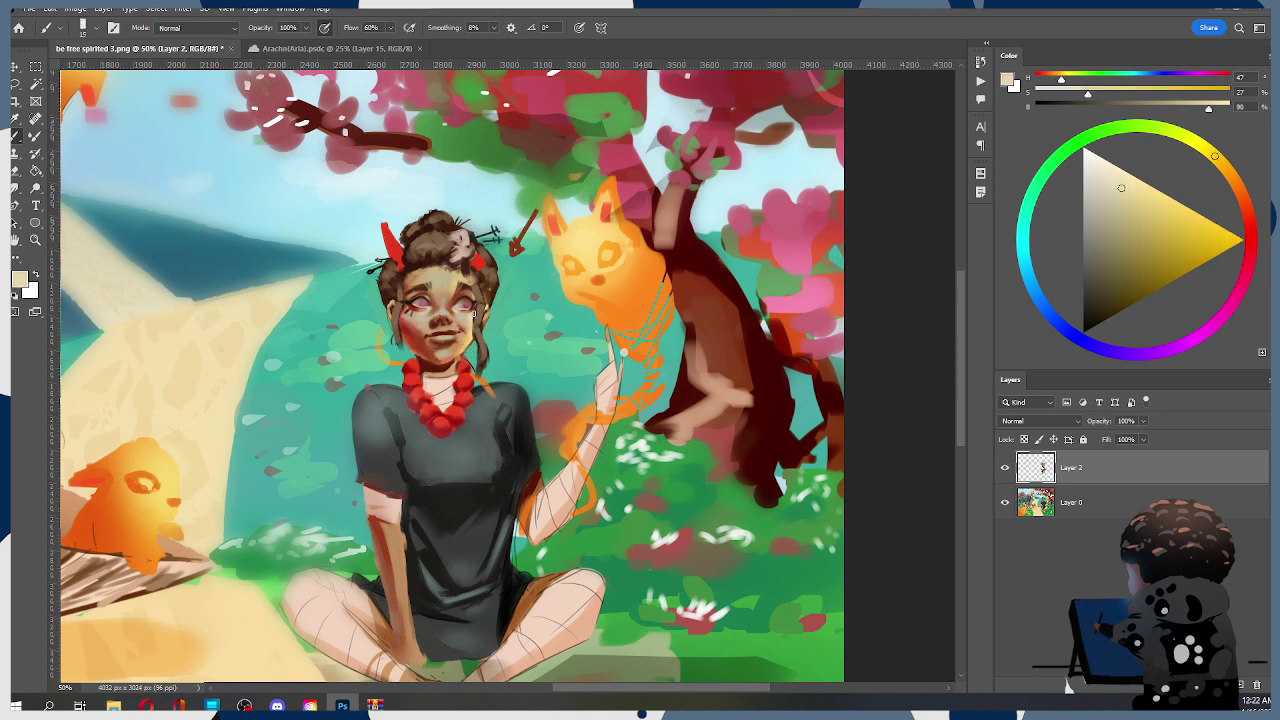
pyautogui.press(']')
pyautogui.click(1005, 468)
pyautogui.click(1005, 468)
pyautogui.keyDown('alt'); pyautogui.click(480, 344); pyautogui.keyUp('alt')
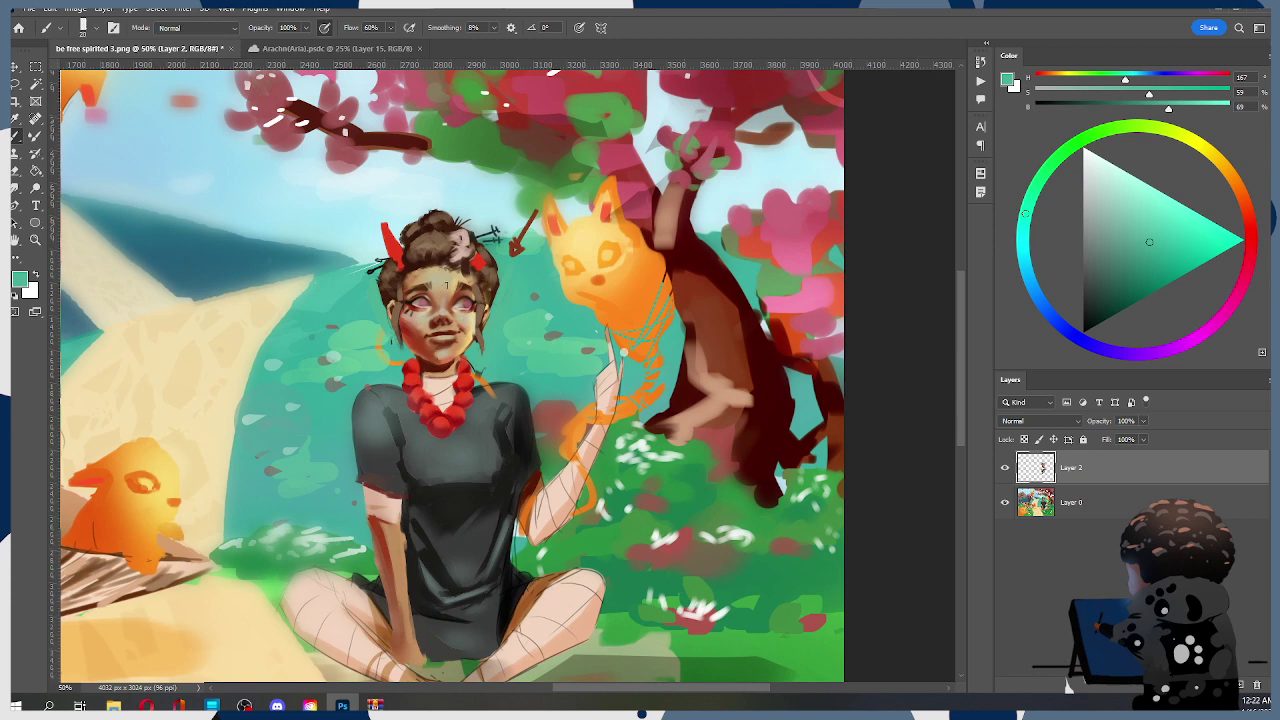
# Switch to another brush tip and repaint the locks beside both ears in sampled mid-brown, undoing the first strokes
pyautogui.rightClick(413, 281)
pyautogui.click(510, 518)
pyautogui.press('Return')
pyautogui.keyDown('alt'); pyautogui.click(395, 335); pyautogui.keyUp('alt')
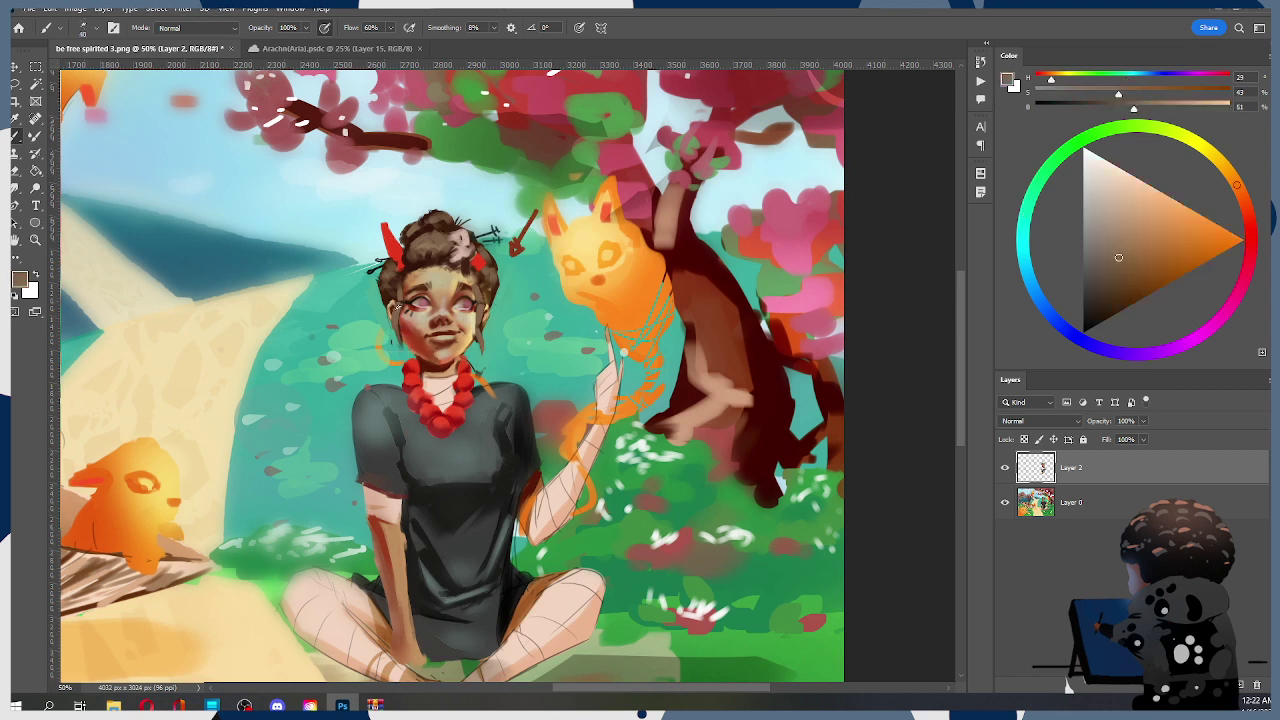
pyautogui.moveTo(397, 333); pyautogui.dragTo(399, 370)
pyautogui.hotkey('ctrl', 'z')
pyautogui.hotkey('ctrl', 'z')
pyautogui.moveTo(477, 318); pyautogui.dragTo(482, 372)
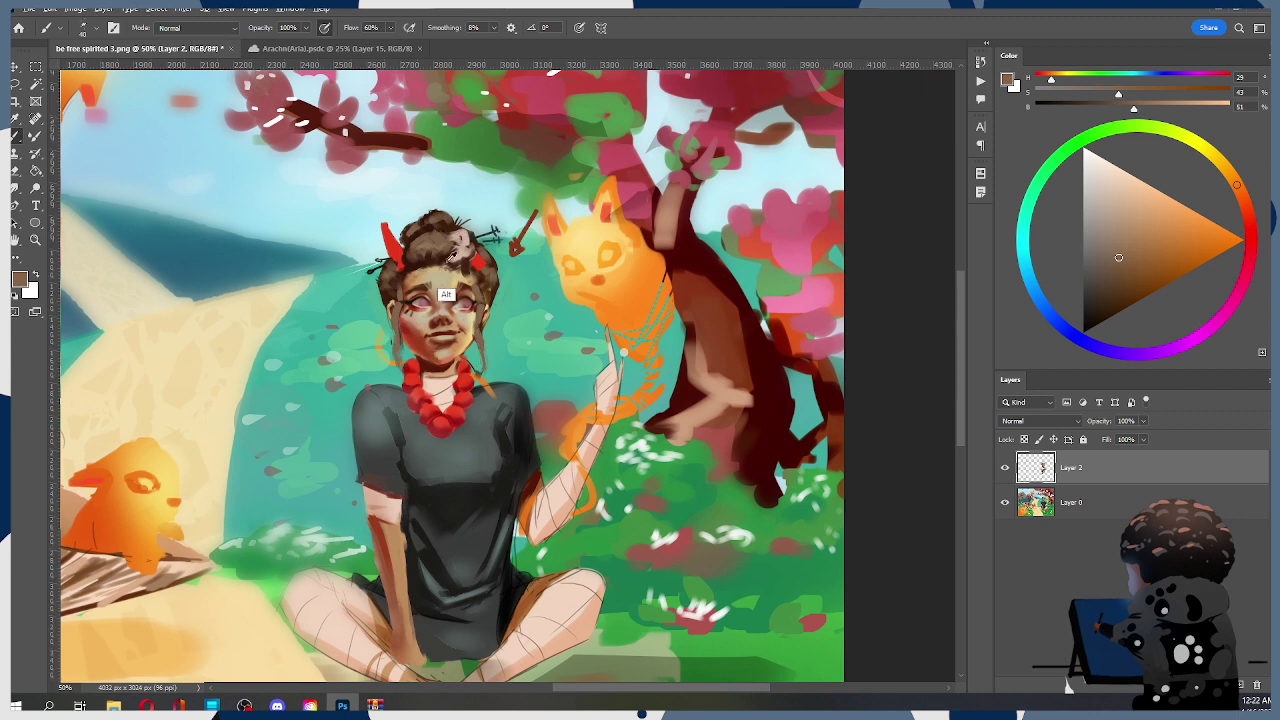
# Deepen the folds of the bun with sampled dark brown and pick up its lighter brown for the highlights
pyautogui.keyDown('alt'); pyautogui.click(444, 257); pyautogui.keyUp('alt')
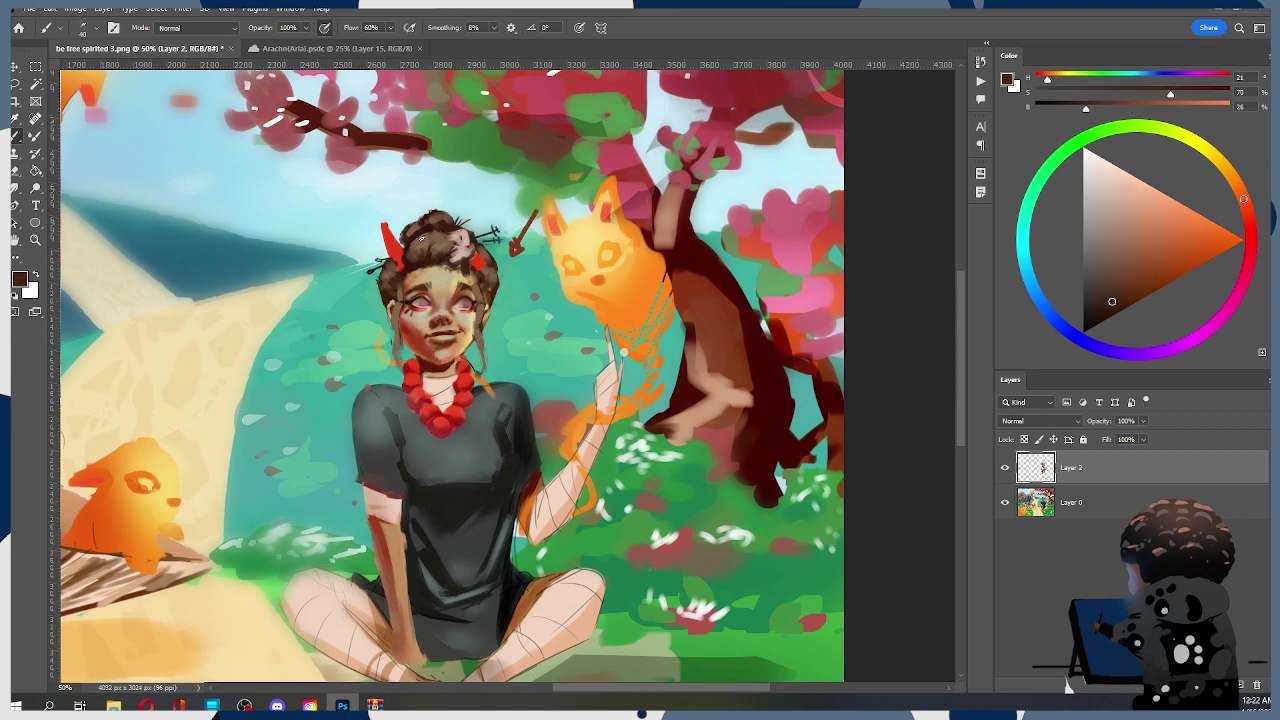
pyautogui.moveTo(434, 230); pyautogui.dragTo(441, 231)
pyautogui.keyDown('alt'); pyautogui.click(437, 252); pyautogui.keyUp('alt')
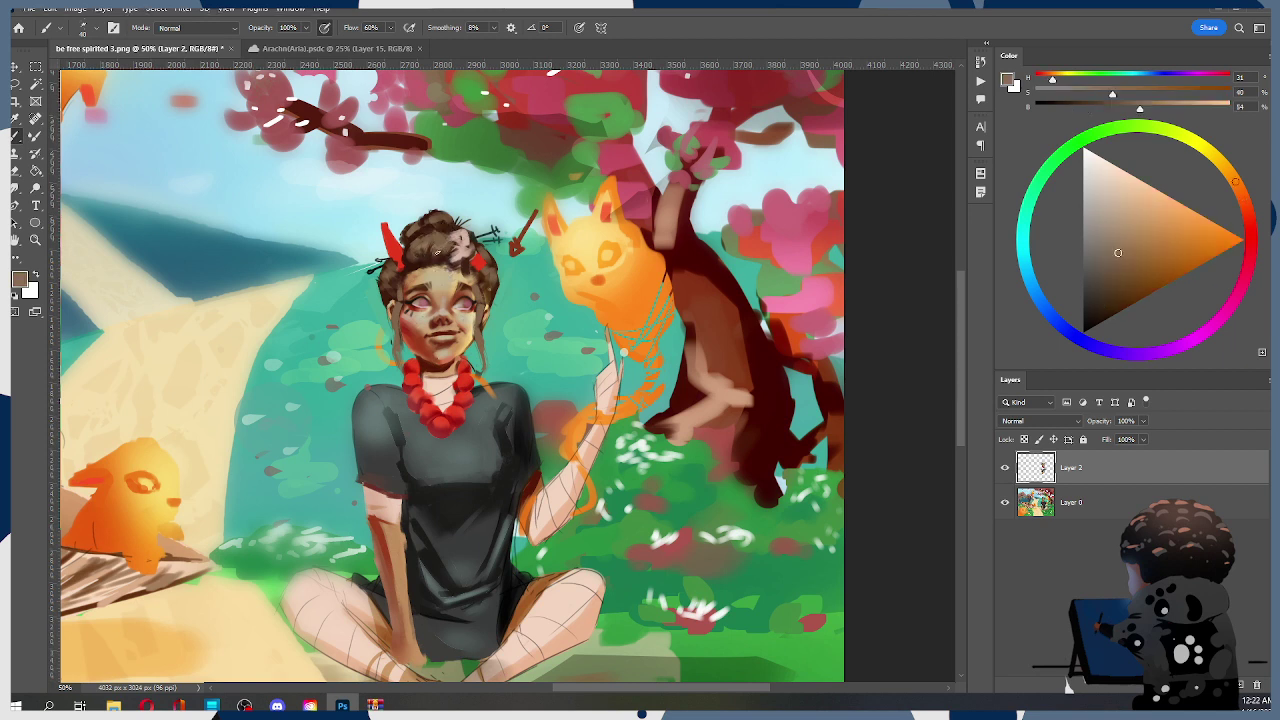
# Sharpen the flower beside the bun with dark brown shadows around it and sampled light pink on the petals
pyautogui.keyDown('alt'); pyautogui.click(452, 250); pyautogui.keyUp('alt')
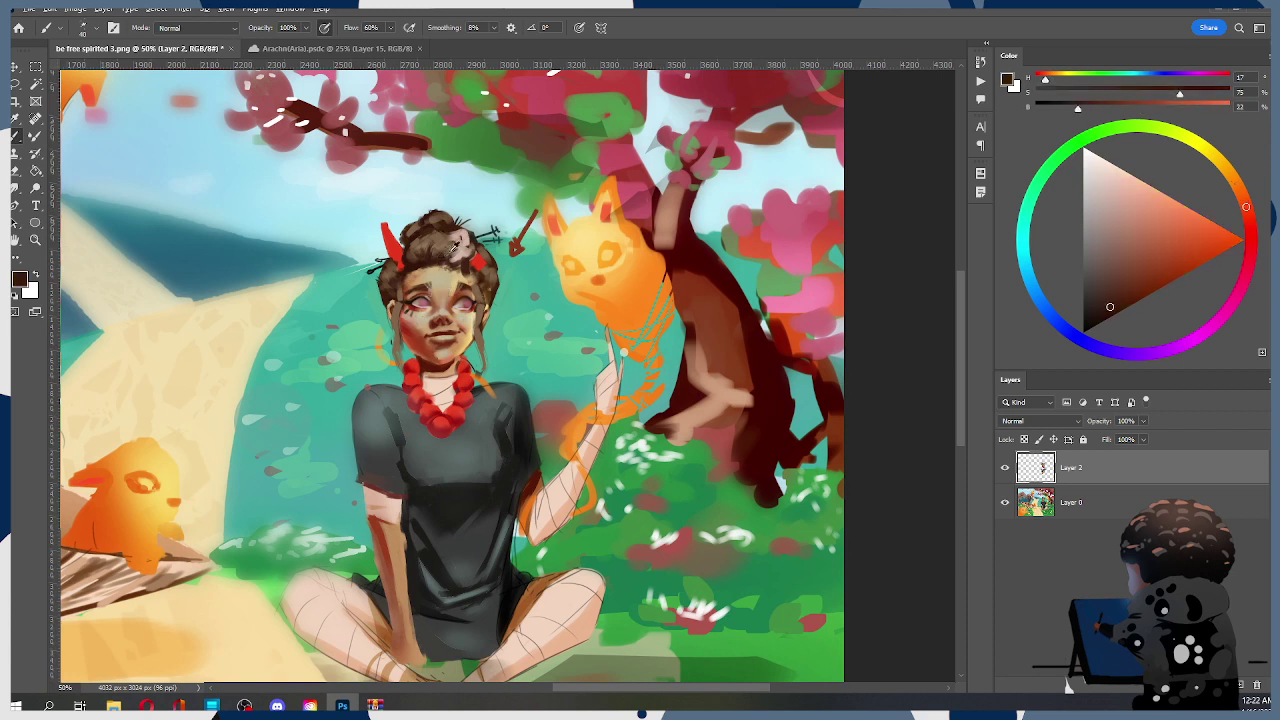
pyautogui.moveTo(452, 230); pyautogui.dragTo(462, 252)
pyautogui.keyDown('alt'); pyautogui.click(468, 241); pyautogui.keyUp('alt')
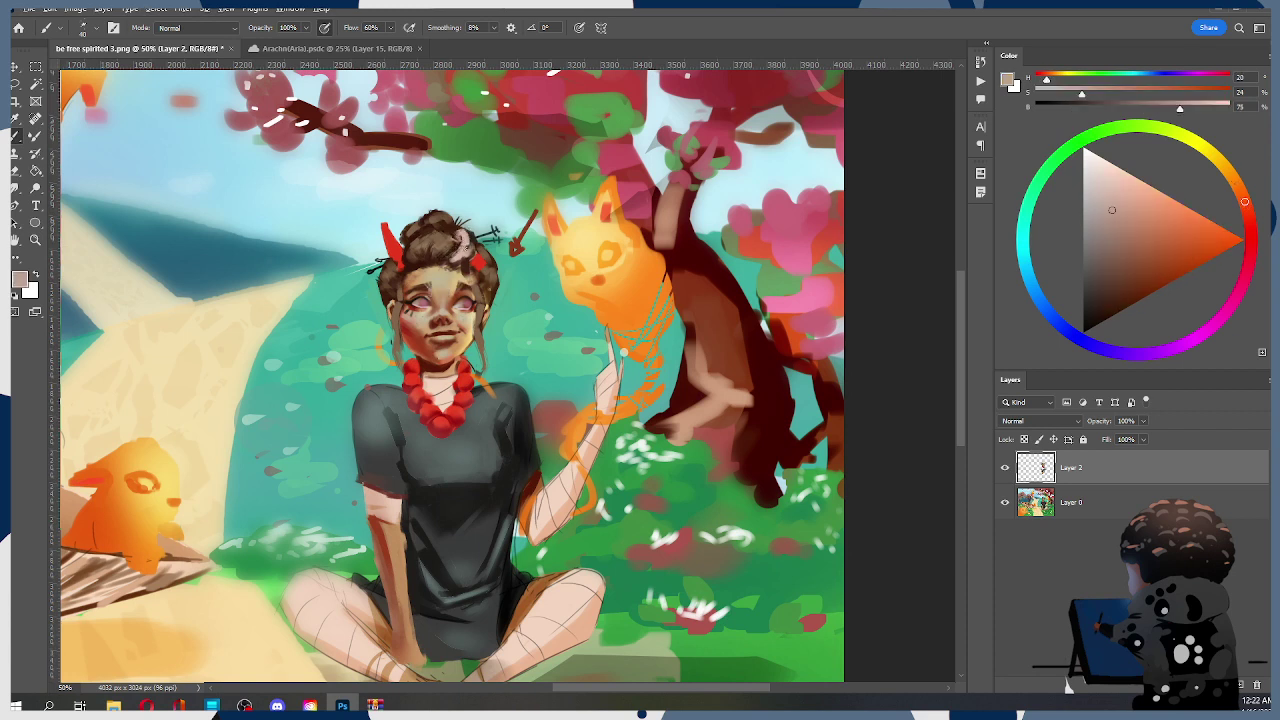
pyautogui.keyDown('alt'); pyautogui.click(458, 246); pyautogui.keyUp('alt')
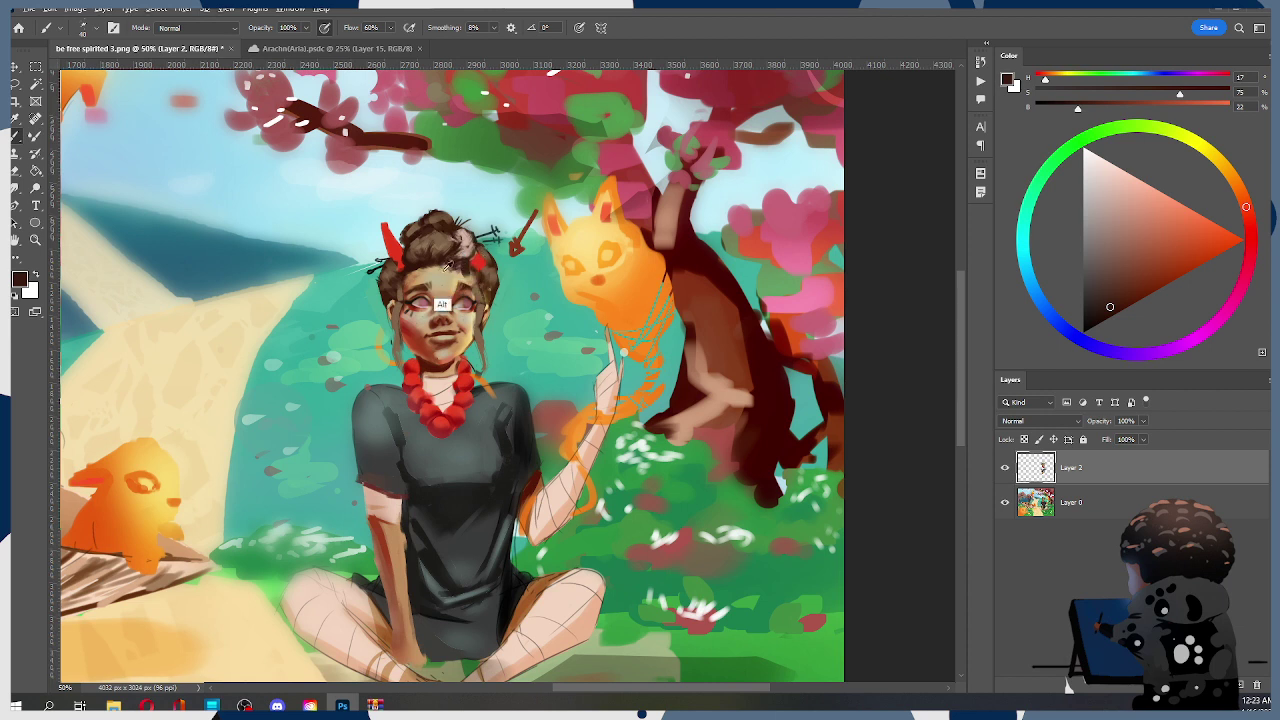
# Blend the forehead and the temple beneath the horn with sampled beige skin tones and reddish browns
pyautogui.keyDown('alt'); pyautogui.click(451, 304); pyautogui.keyUp('alt')
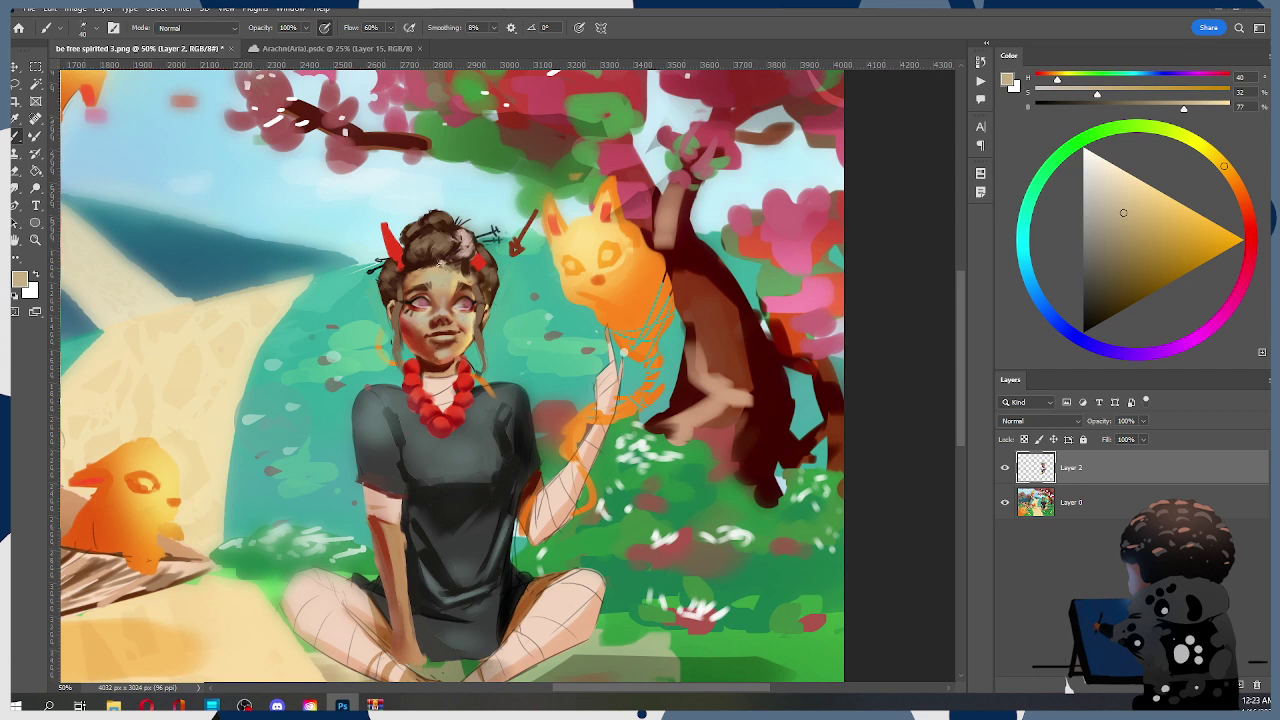
pyautogui.keyDown('alt'); pyautogui.click(430, 303); pyautogui.keyUp('alt')
pyautogui.keyDown('alt'); pyautogui.click(452, 270); pyautogui.keyUp('alt')
pyautogui.keyDown('alt'); pyautogui.click(403, 280); pyautogui.keyUp('alt')
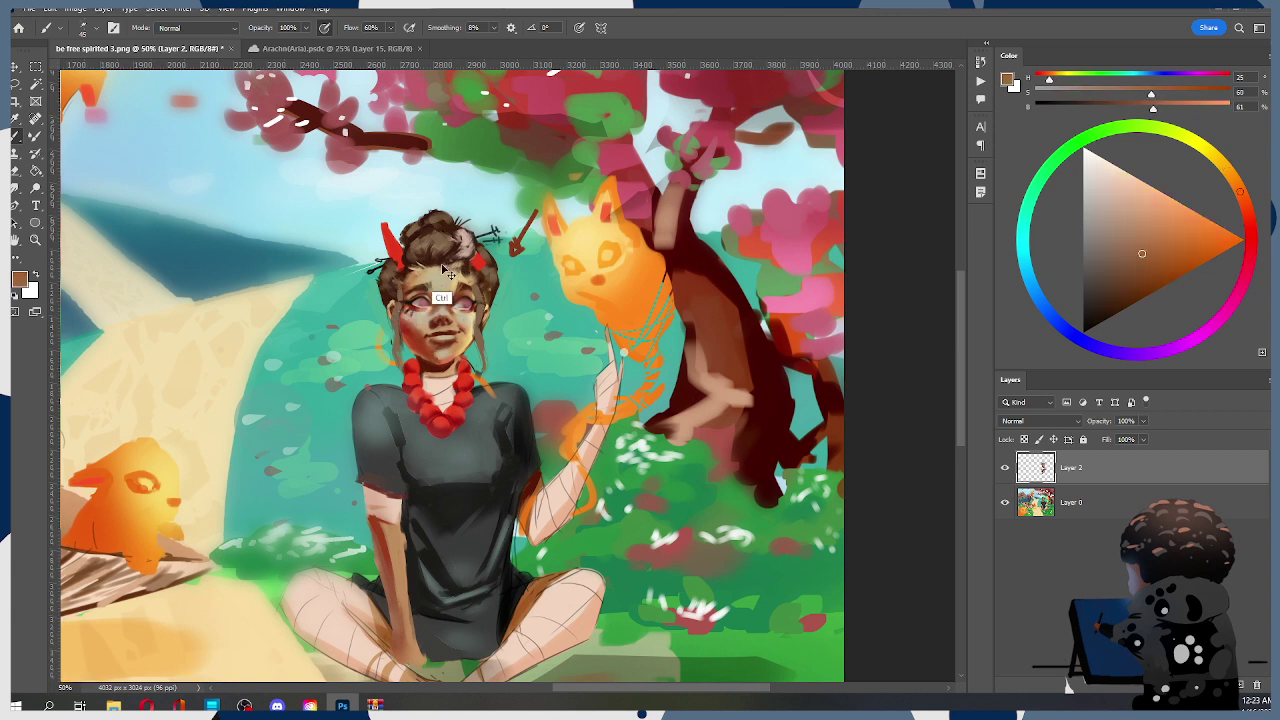
pyautogui.keyDown('alt'); pyautogui.click(411, 281); pyautogui.keyUp('alt')
pyautogui.keyDown('alt'); pyautogui.click(404, 287); pyautogui.keyUp('alt')
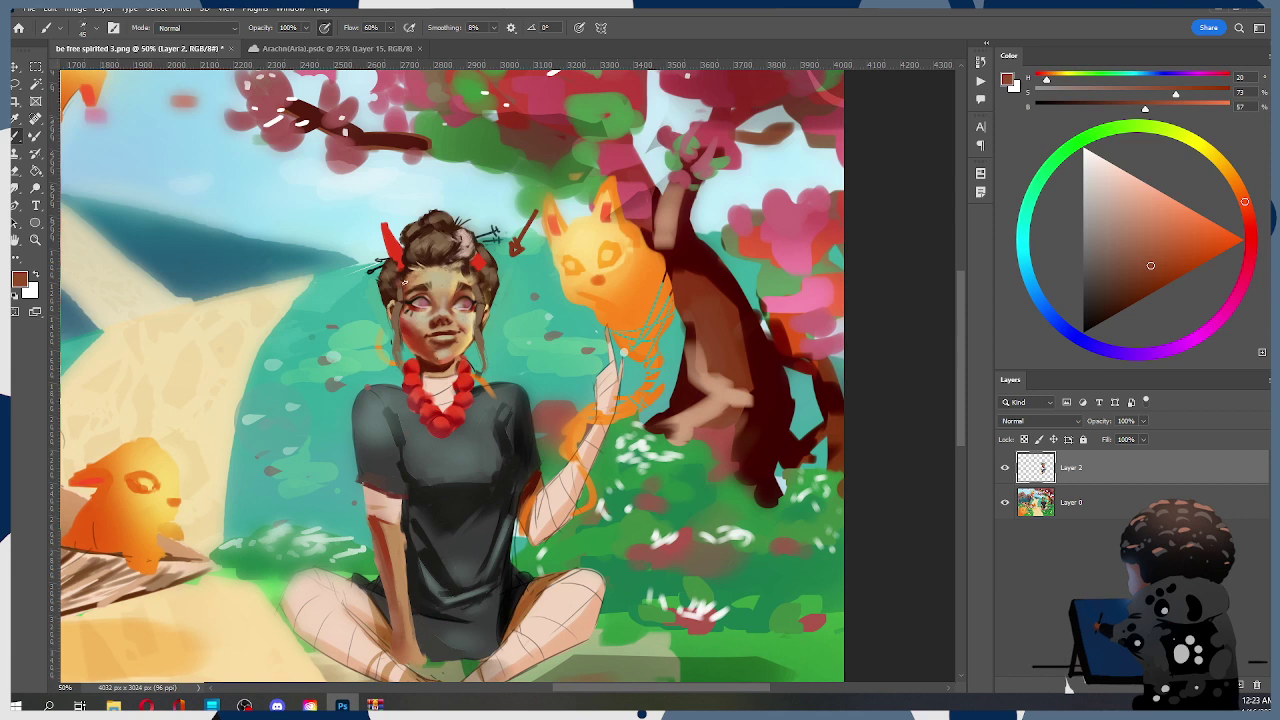
pyautogui.keyDown('alt'); pyautogui.click(424, 292); pyautogui.keyUp('alt')
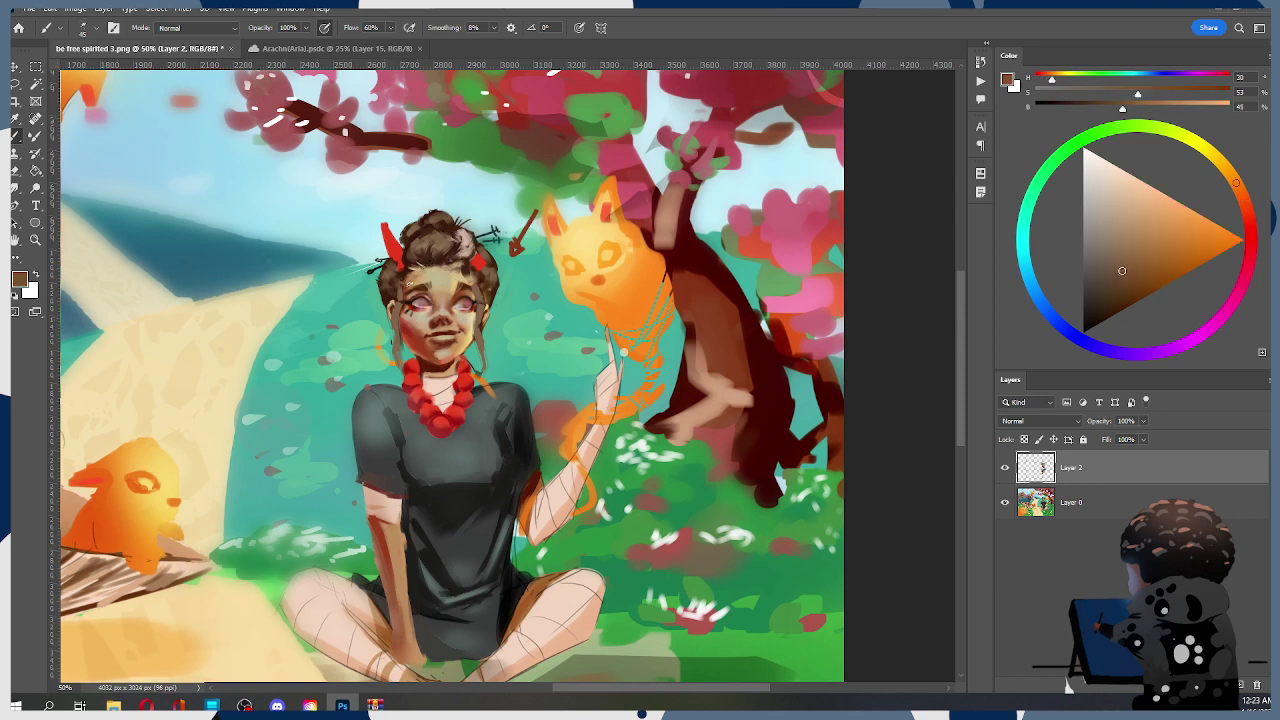
pyautogui.keyDown('alt'); pyautogui.click(432, 299); pyautogui.keyUp('alt')
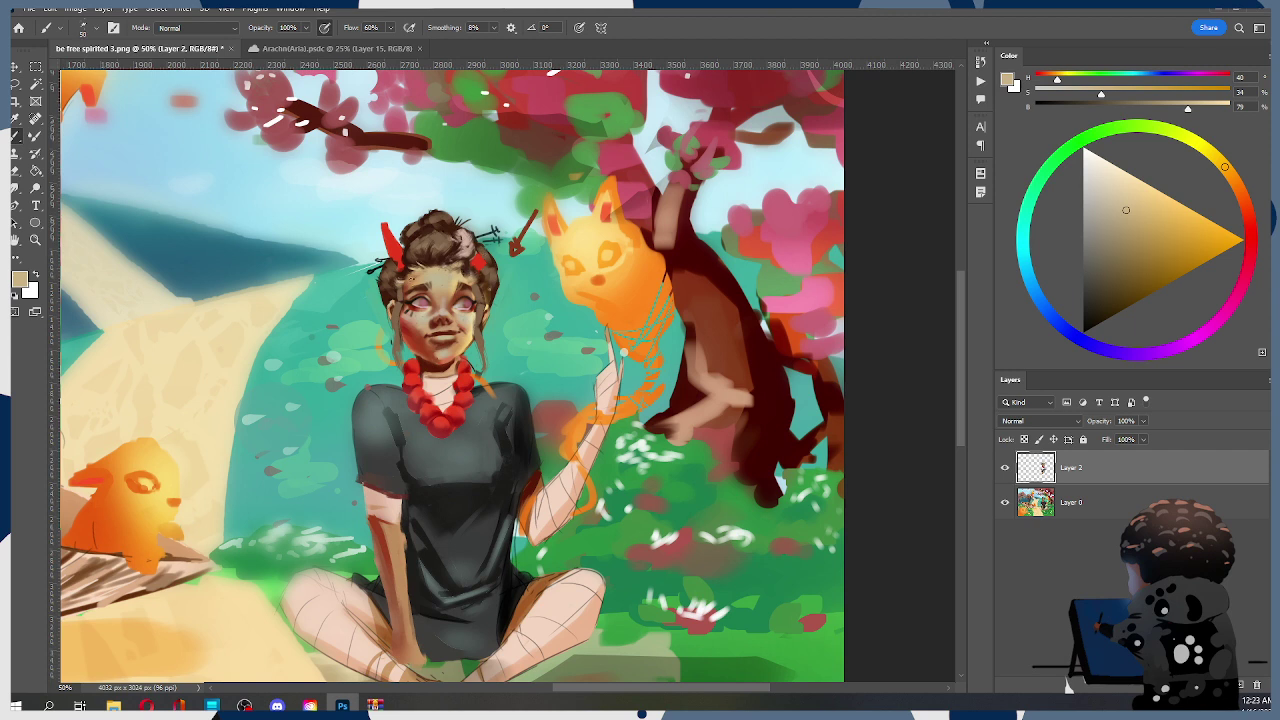
# Redefine the front hairline with sampled tan and dark brown, and smooth the forehead with sampled beige
pyautogui.keyDown('alt'); pyautogui.click(410, 276); pyautogui.keyUp('alt')
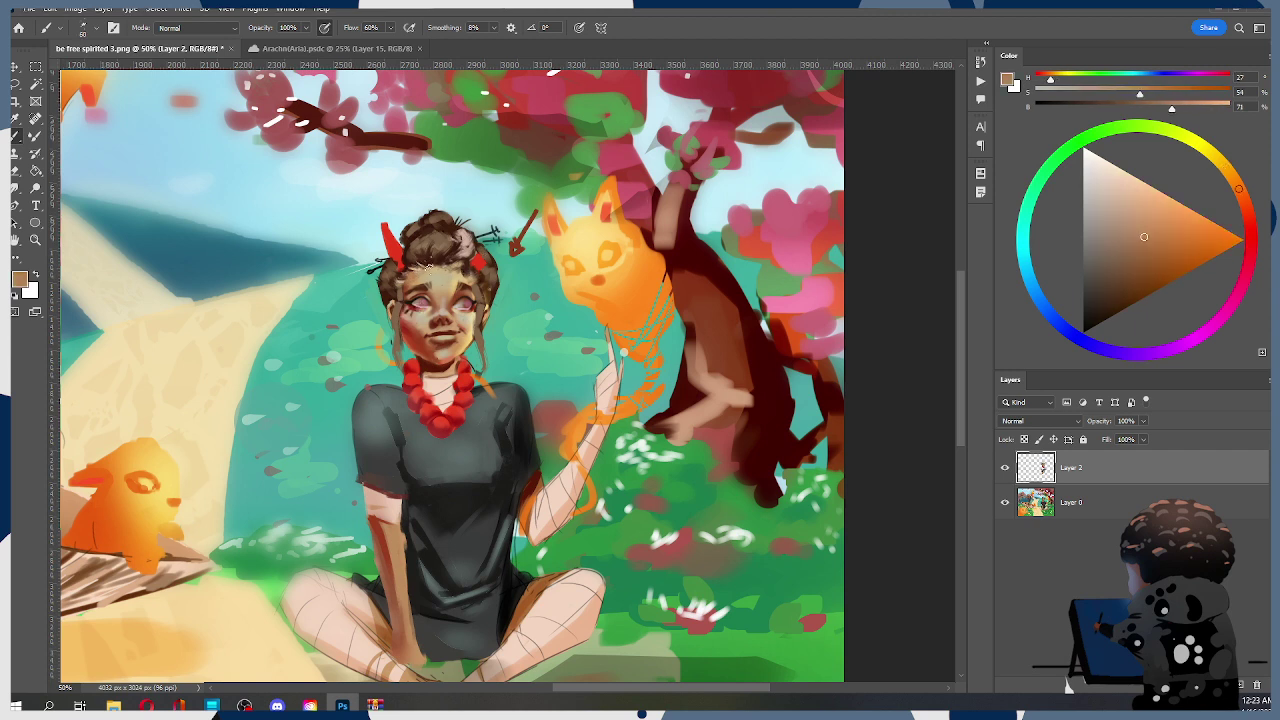
pyautogui.keyDown('alt'); pyautogui.click(411, 272); pyautogui.keyUp('alt')
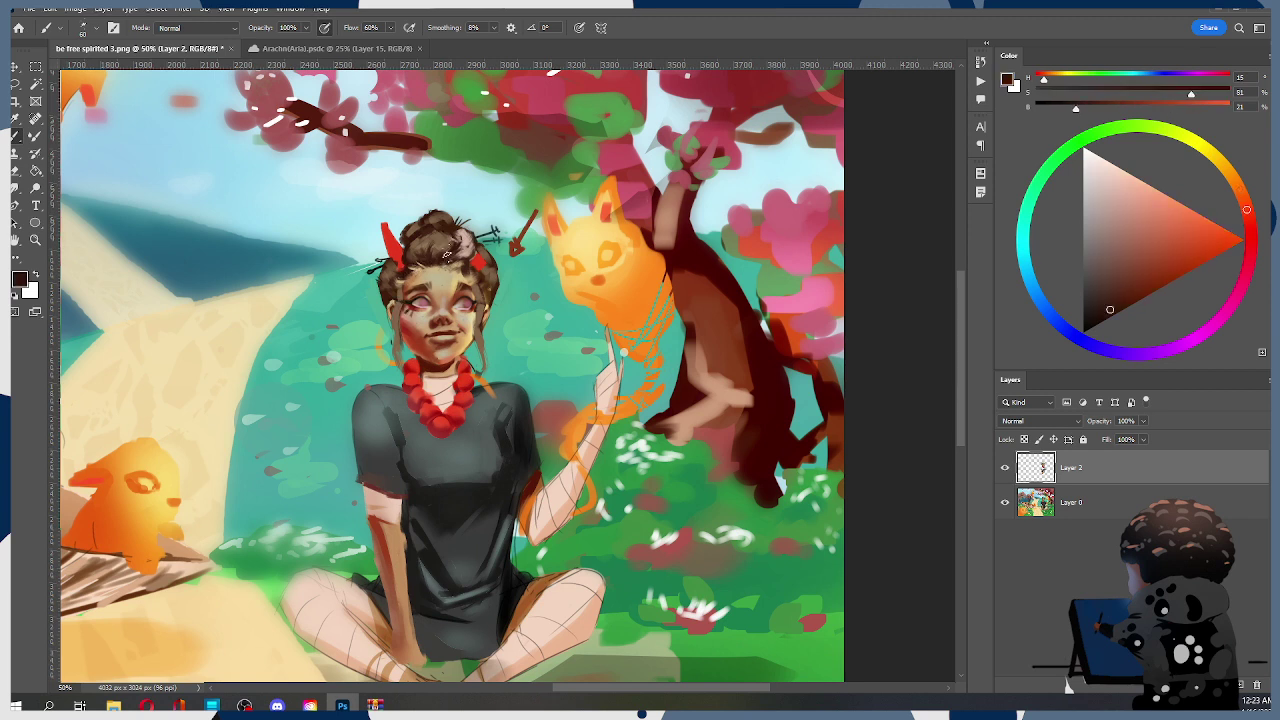
pyautogui.keyDown('alt'); pyautogui.click(437, 263); pyautogui.keyUp('alt')
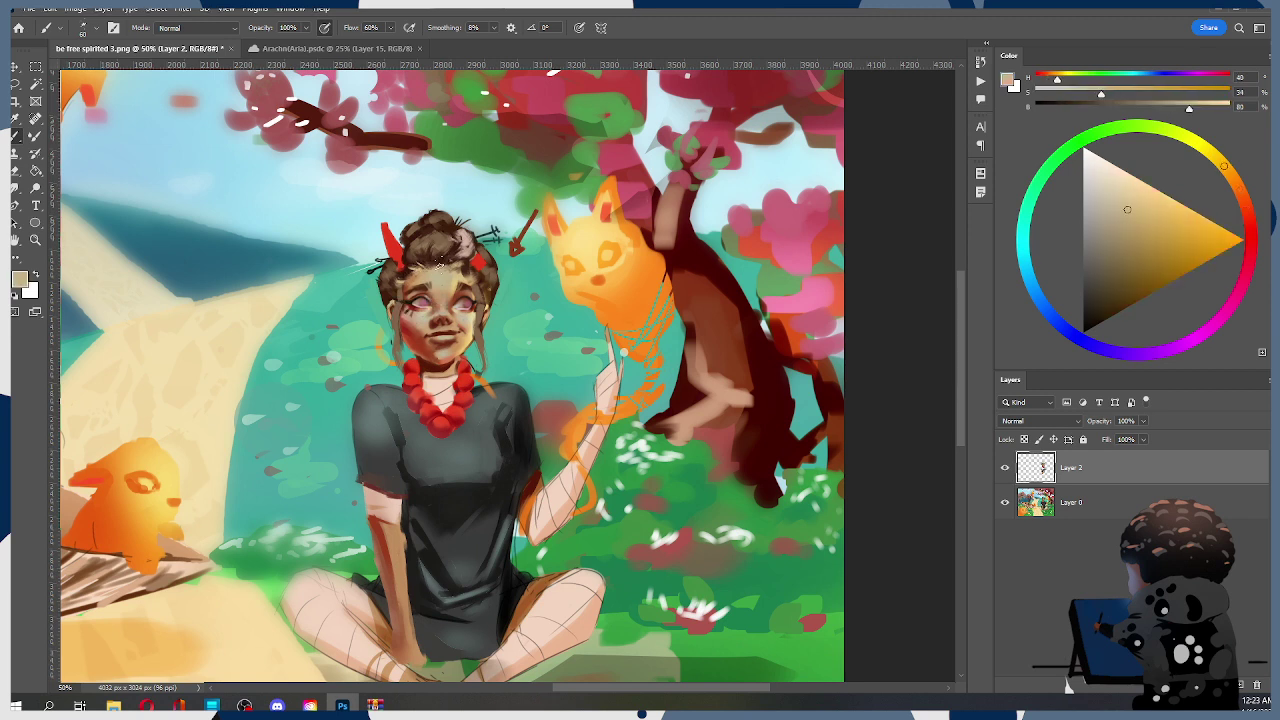
pyautogui.moveTo(478, 280); pyautogui.dragTo(445, 305)
pyautogui.keyDown('alt'); pyautogui.click(452, 271); pyautogui.keyUp('alt')
pyautogui.keyDown('alt'); pyautogui.click(444, 310); pyautogui.keyUp('alt')
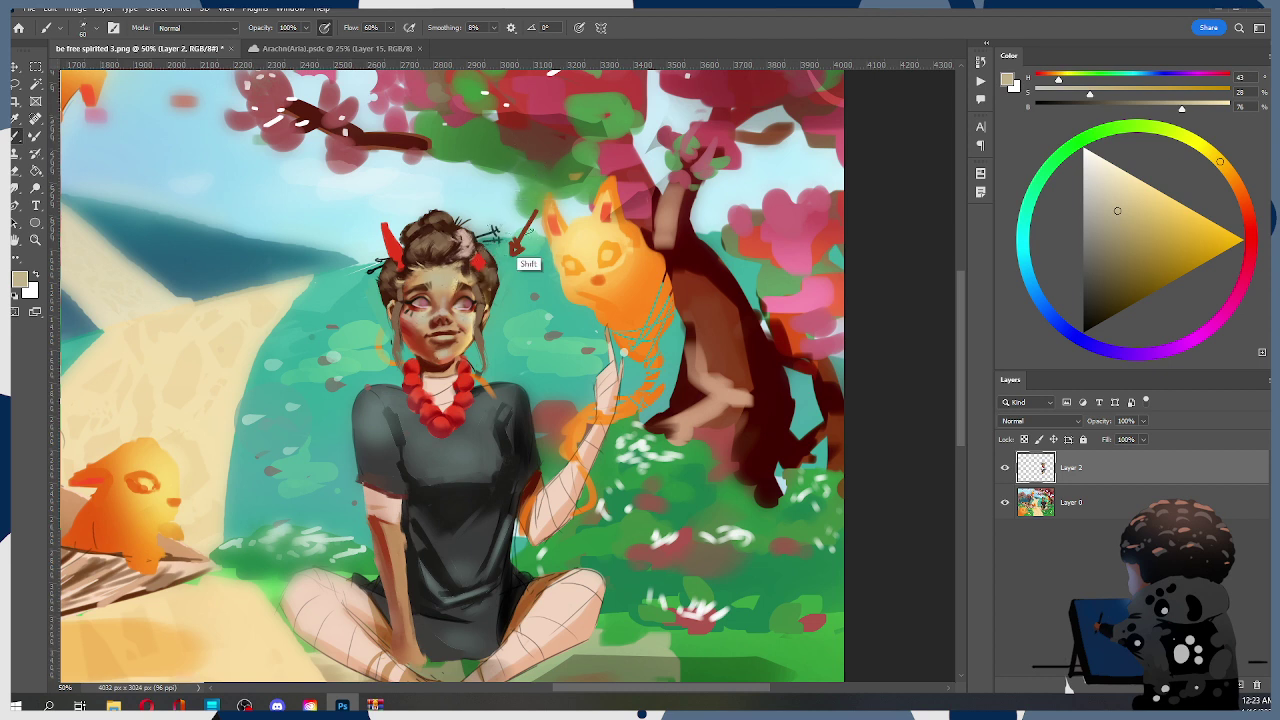
# Refine the flower's lower edge and the hair strands around the small horn with sampled dark brown, dusty pink and tan
pyautogui.keyDown('alt'); pyautogui.click(465, 261); pyautogui.keyUp('alt')
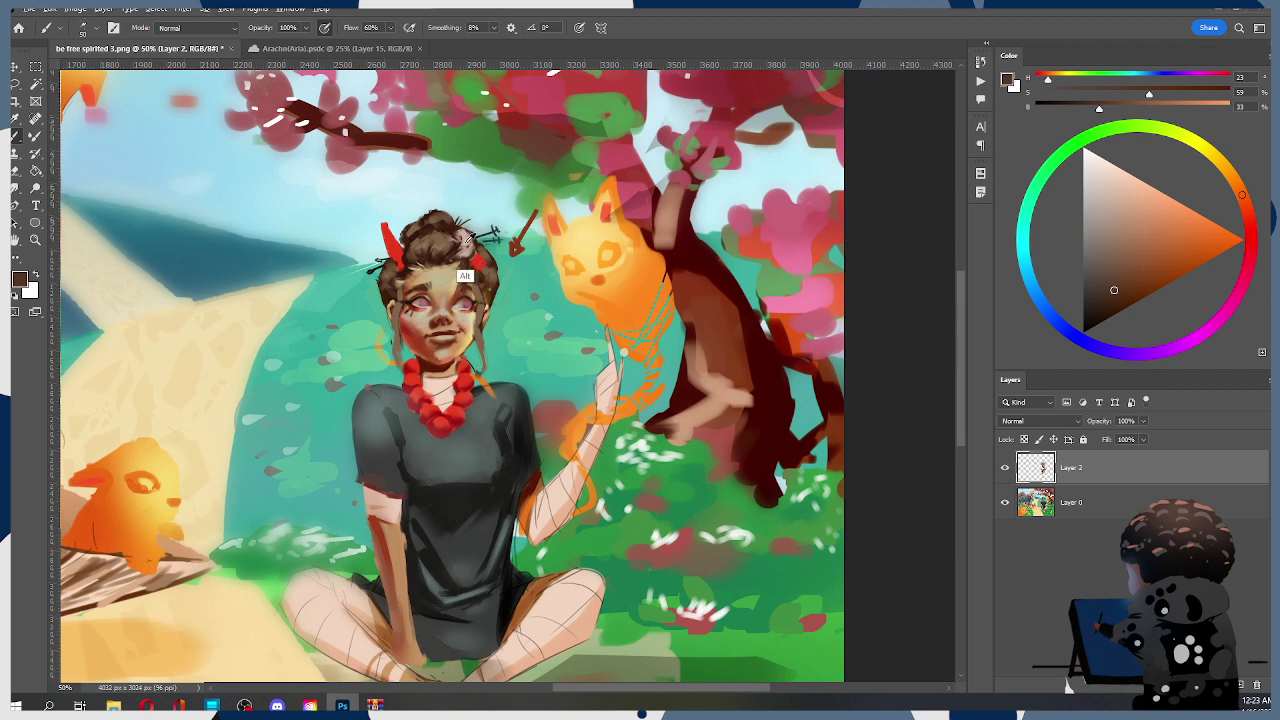
pyautogui.keyDown('alt'); pyautogui.click(470, 243); pyautogui.keyUp('alt')
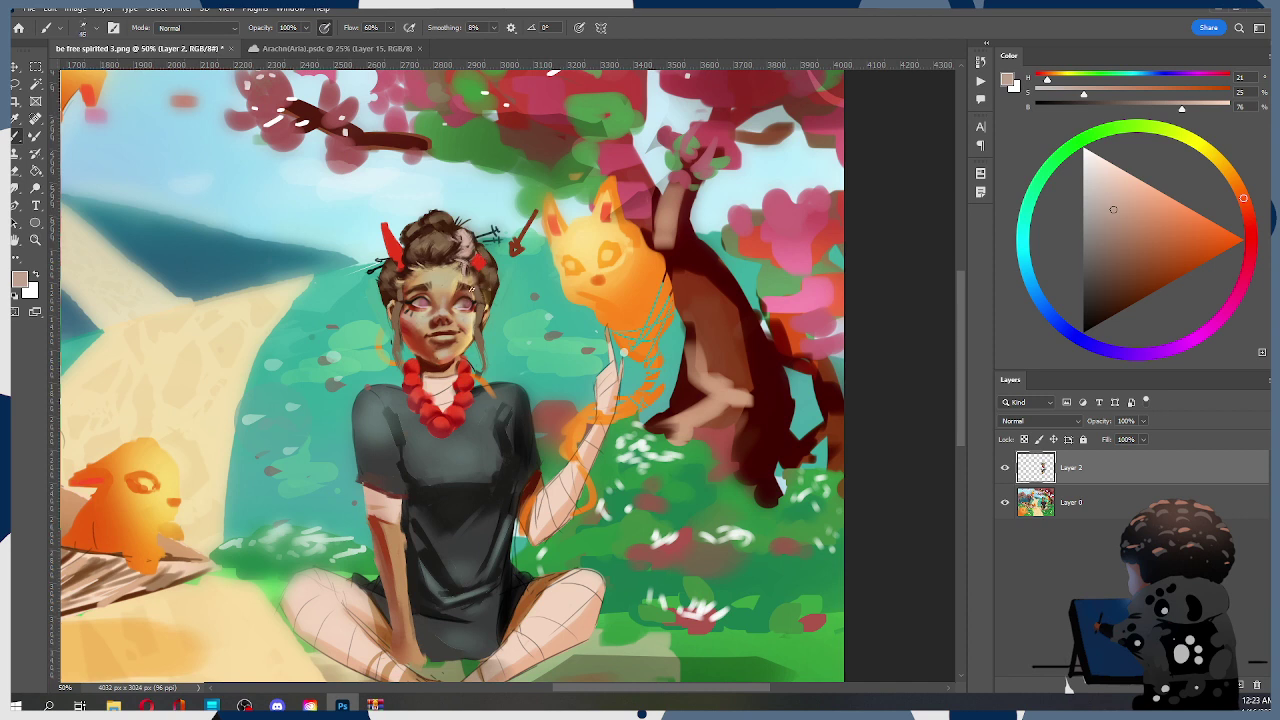
pyautogui.keyDown('alt'); pyautogui.click(466, 262); pyautogui.keyUp('alt')
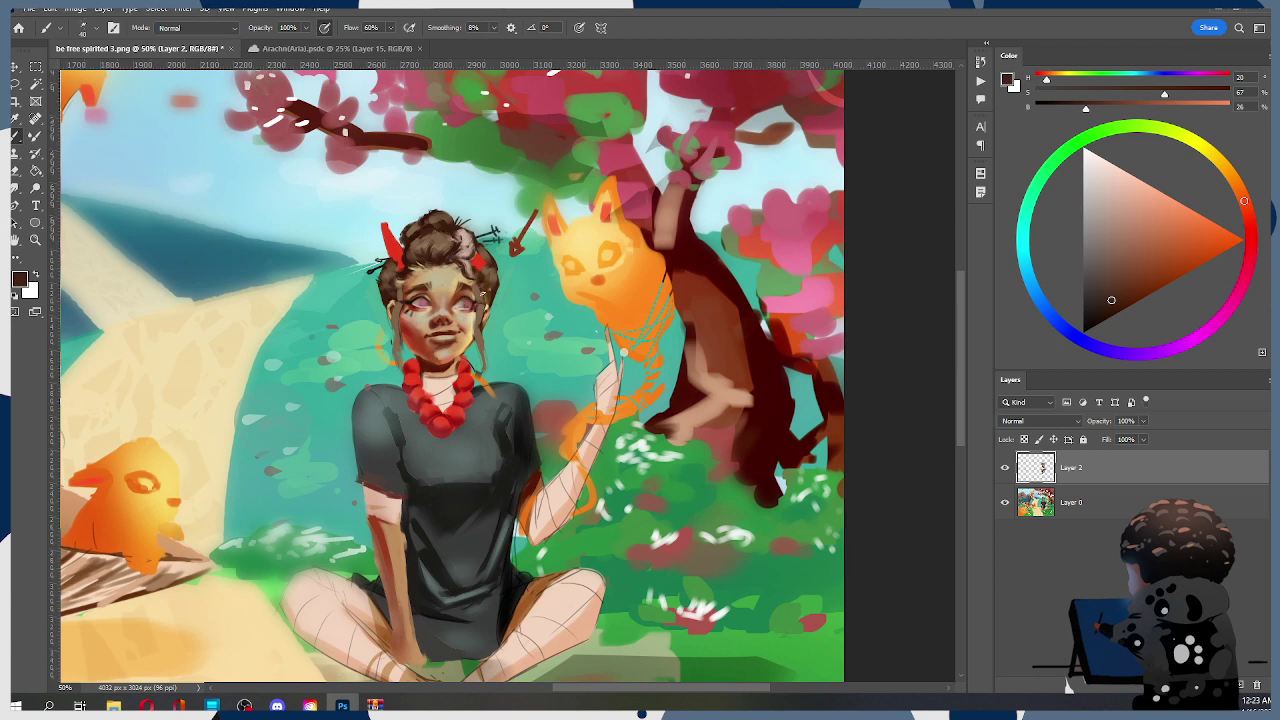
pyautogui.keyDown('alt'); pyautogui.click(473, 270); pyautogui.keyUp('alt')
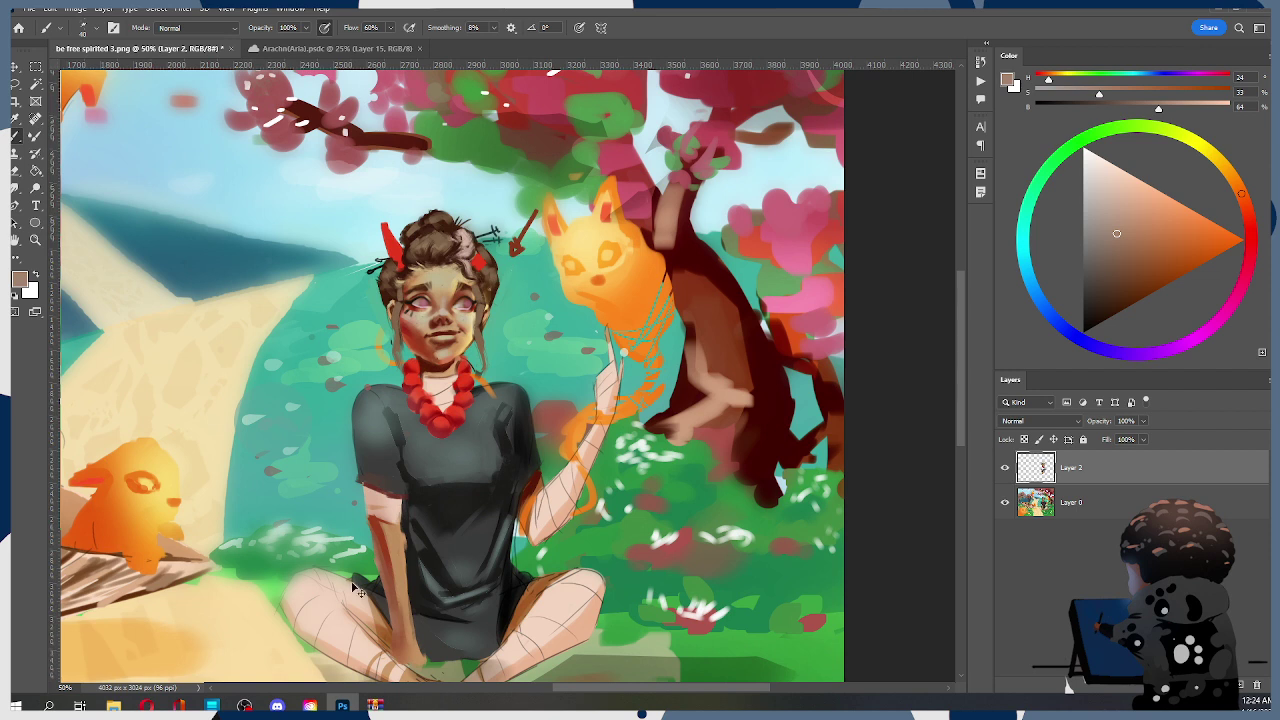
pyautogui.keyDown('alt'); pyautogui.click(465, 268); pyautogui.keyUp('alt')
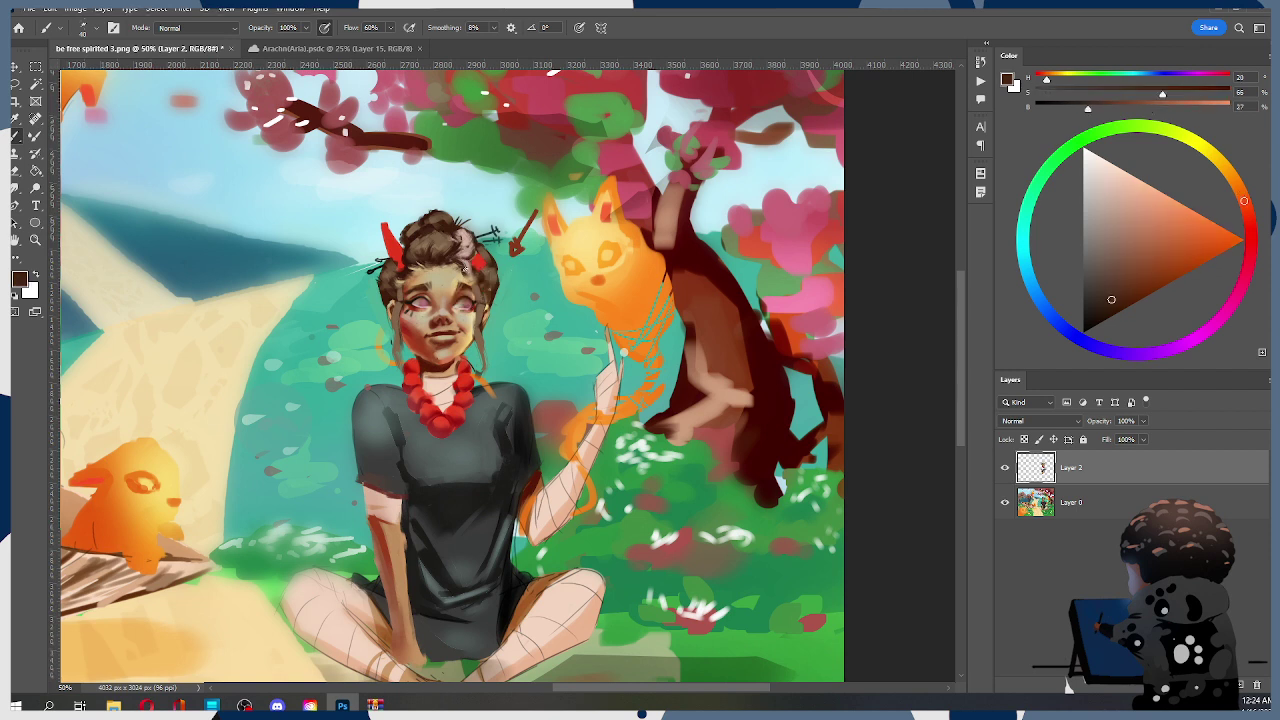
# Clean up the temple and side hair next to the ear with sampled pinkish beige, medium brown and dark brown
pyautogui.keyDown('alt'); pyautogui.click(463, 296); pyautogui.keyUp('alt')
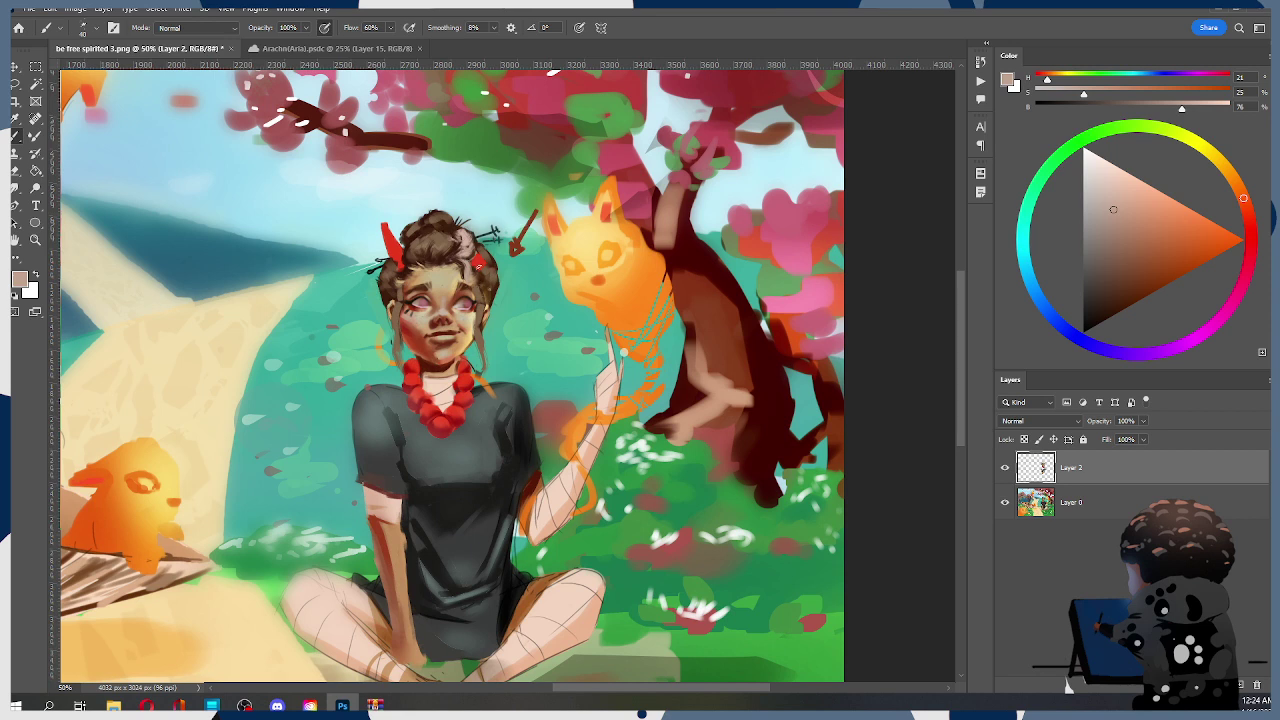
pyautogui.keyDown('alt'); pyautogui.click(485, 288); pyautogui.keyUp('alt')
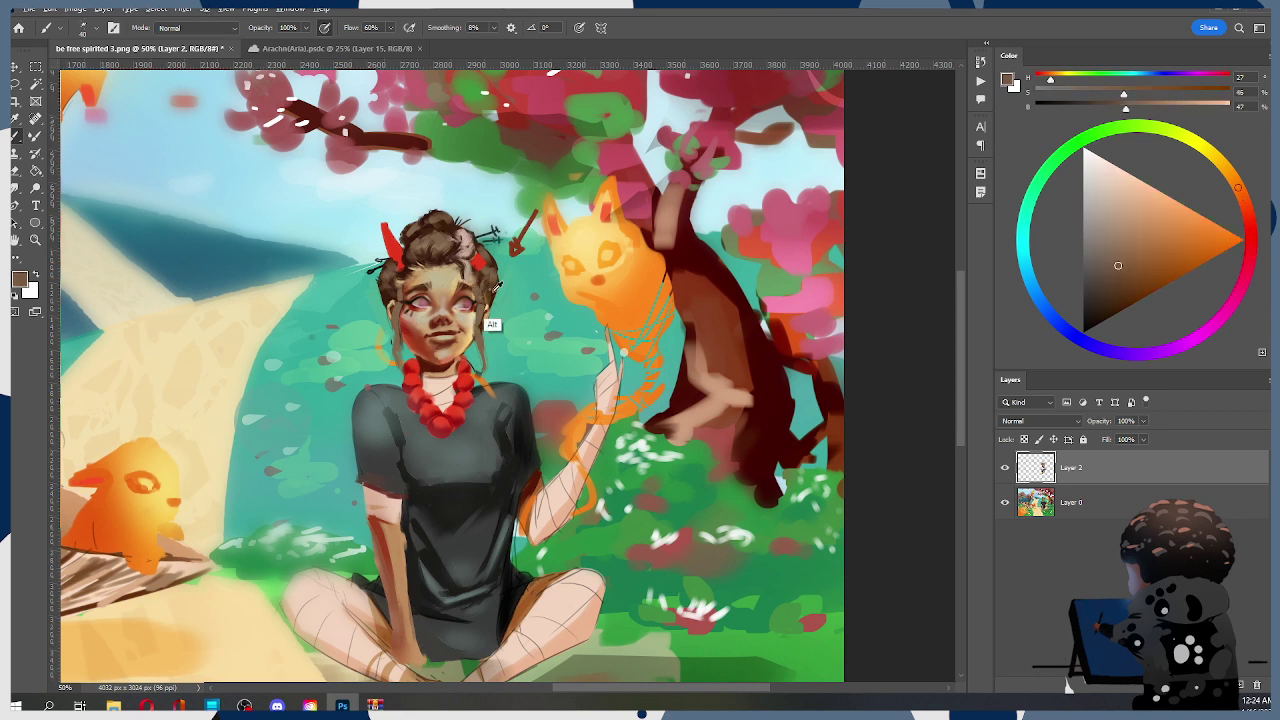
pyautogui.keyDown('alt'); pyautogui.click(493, 281); pyautogui.keyUp('alt')
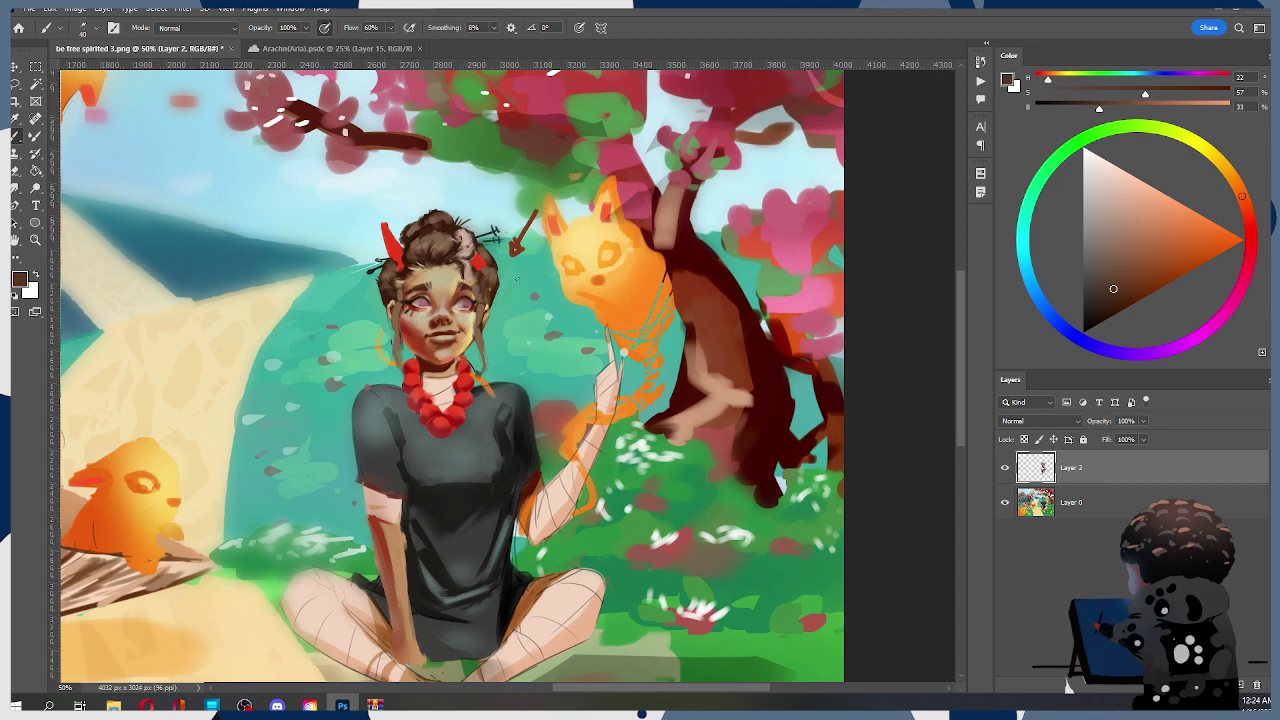
pyautogui.moveTo(476, 276); pyautogui.dragTo(553, 239)
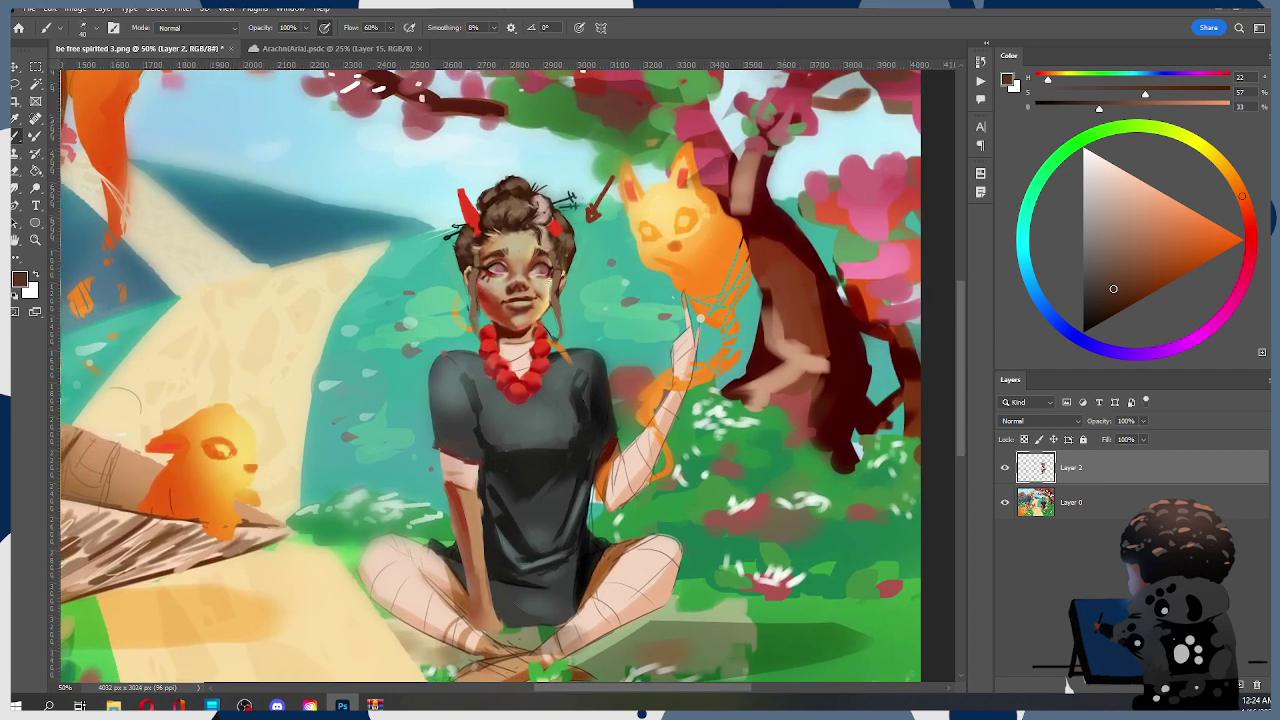
# Choose a narrow brush, light the cheek and ear edge with sampled pale yellow, and pick up the teal background for the outline
pyautogui.rightClick(548, 174)
pyautogui.doubleClick(783, 343)
pyautogui.keyDown('alt'); pyautogui.click(548, 320); pyautogui.keyUp('alt')
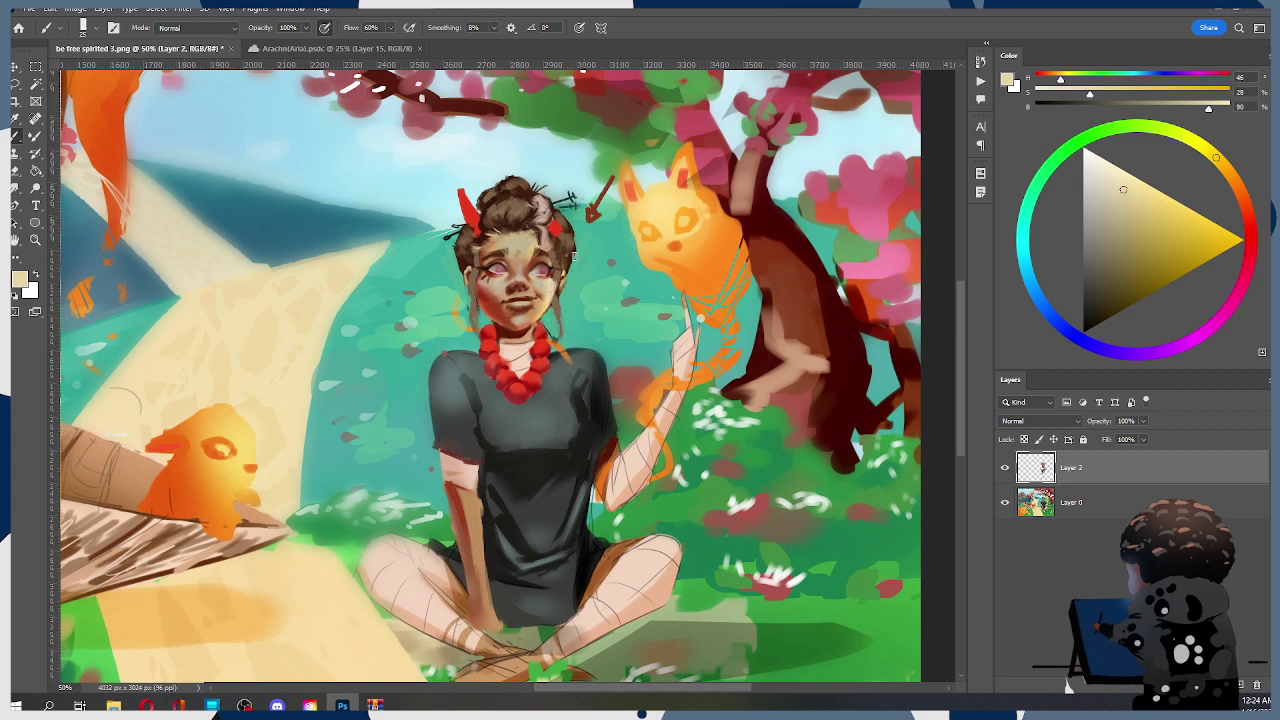
pyautogui.keyDown('alt'); pyautogui.click(553, 296); pyautogui.keyUp('alt')
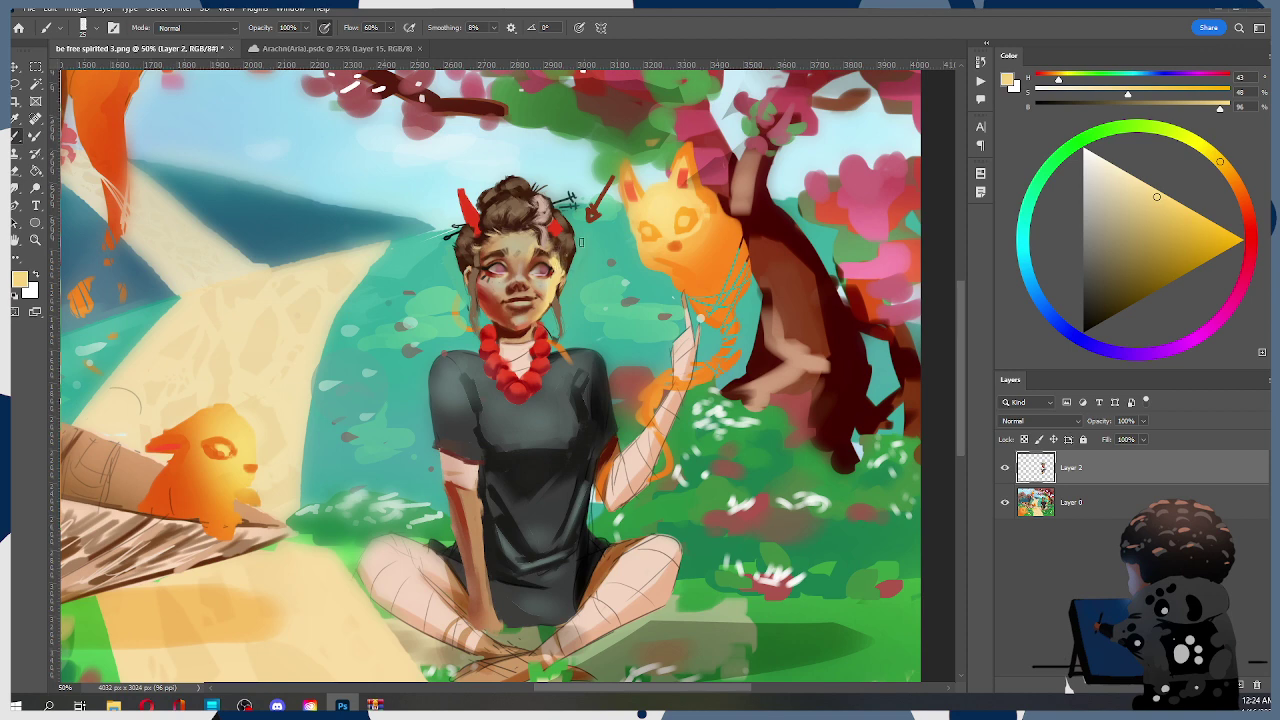
pyautogui.keyDown('alt'); pyautogui.click(572, 333); pyautogui.keyUp('alt')
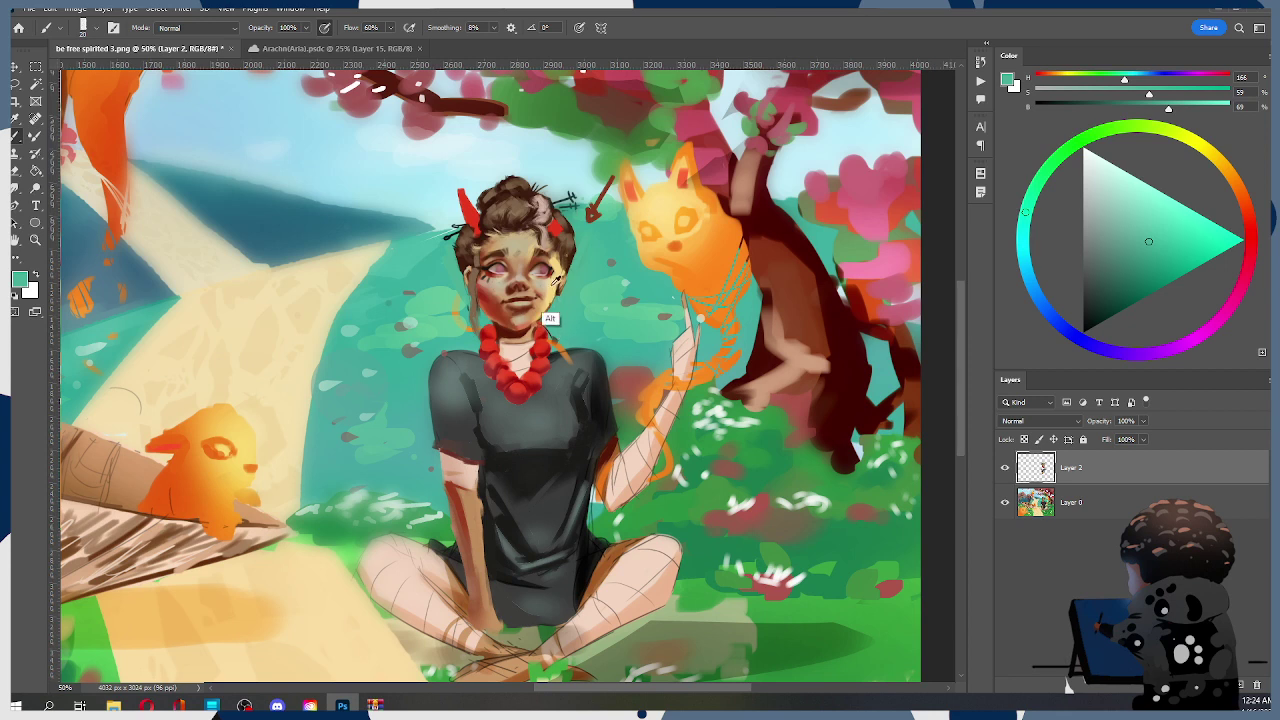
pyautogui.press('s')
pyautogui.hotkey('alt', 's')
pyautogui.press('Escape')
pyautogui.press('b')
pyautogui.press('r')
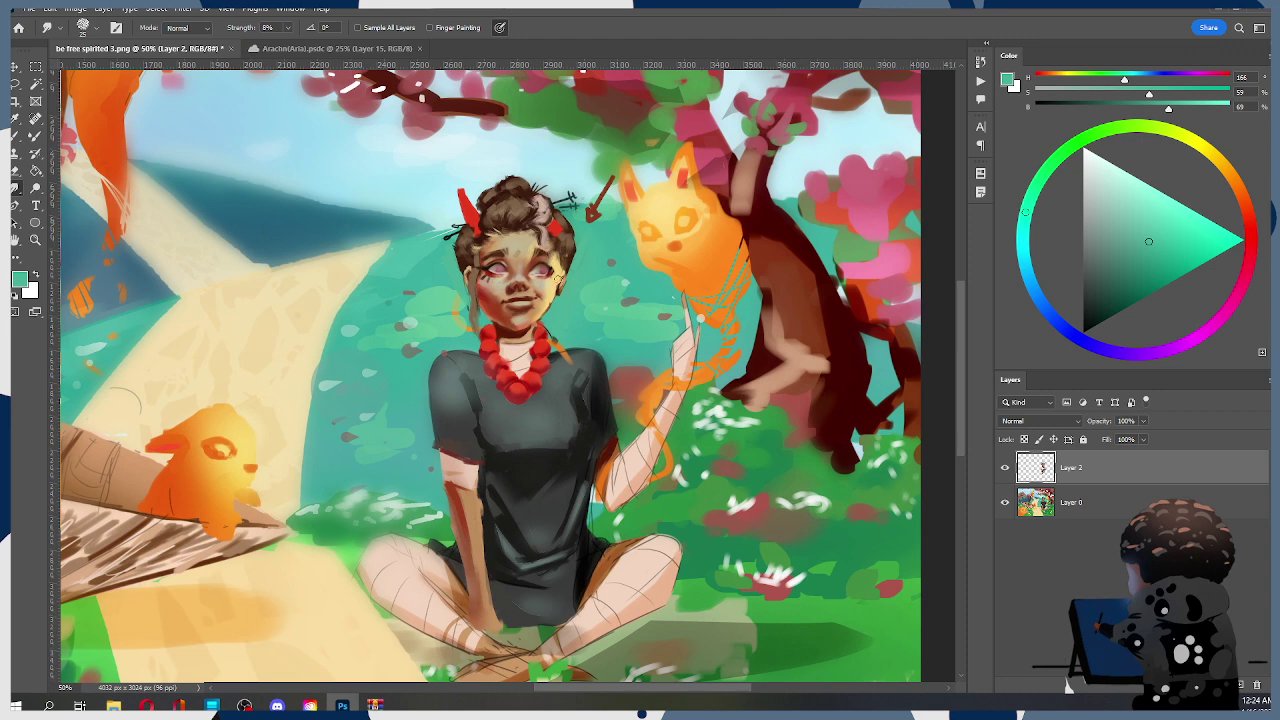
pyautogui.press('b')
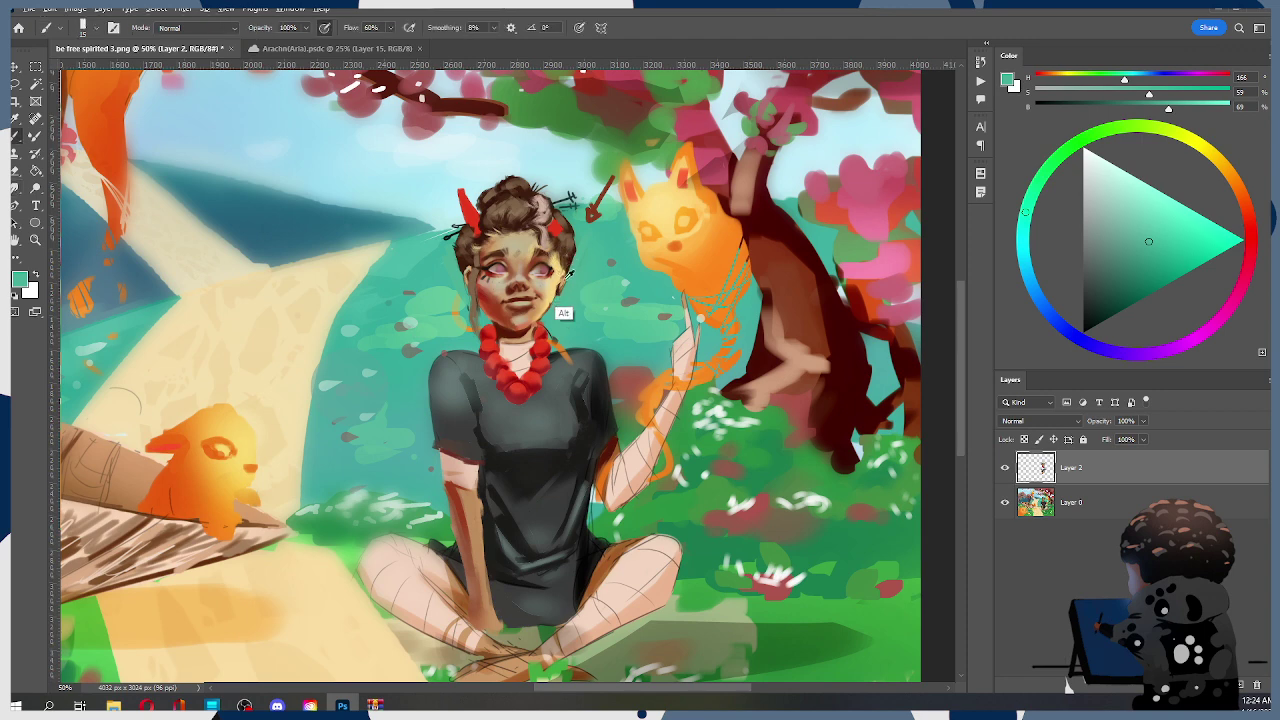
# Model the lit cheek beside the eye with sampled beige skin tones and sample a reddish brown for its shading
pyautogui.keyDown('alt'); pyautogui.click(505, 287); pyautogui.keyUp('alt')
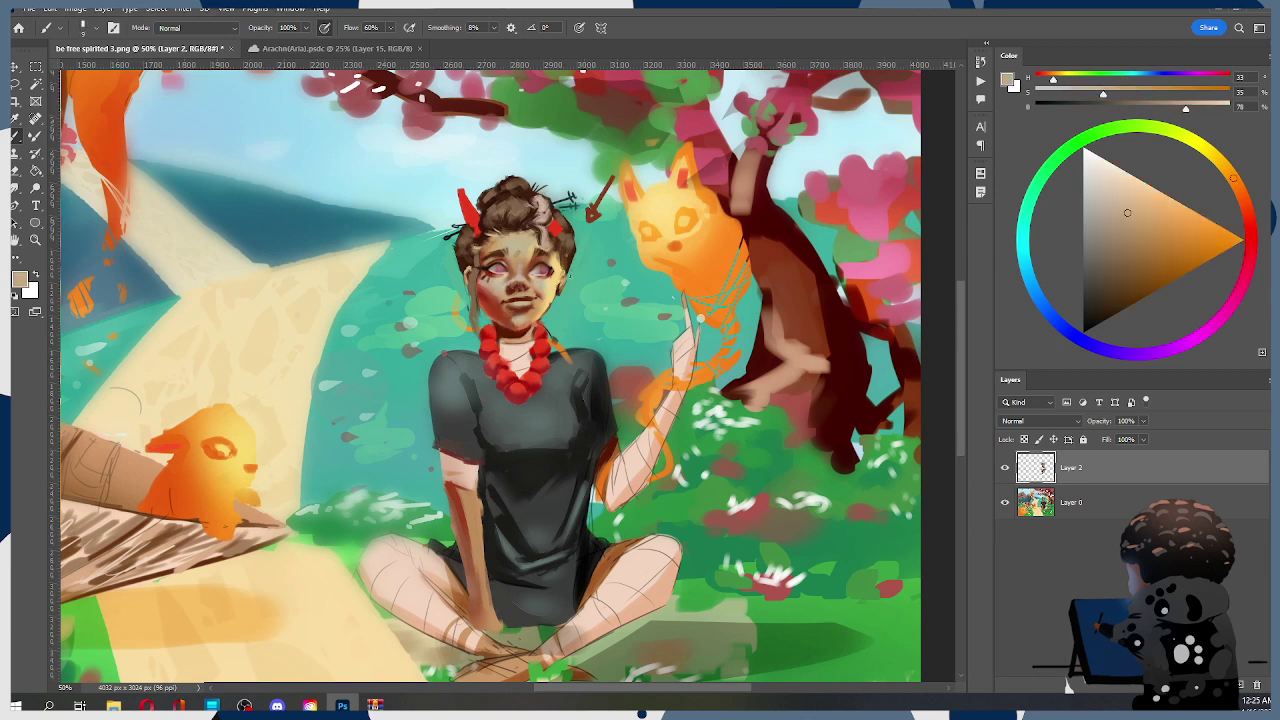
pyautogui.keyDown('alt'); pyautogui.click(502, 289); pyautogui.keyUp('alt')
pyautogui.press(']')
pyautogui.press(']')
pyautogui.moveTo(553, 270); pyautogui.dragTo(555, 286)
pyautogui.keyDown('alt'); pyautogui.click(507, 298); pyautogui.keyUp('alt')
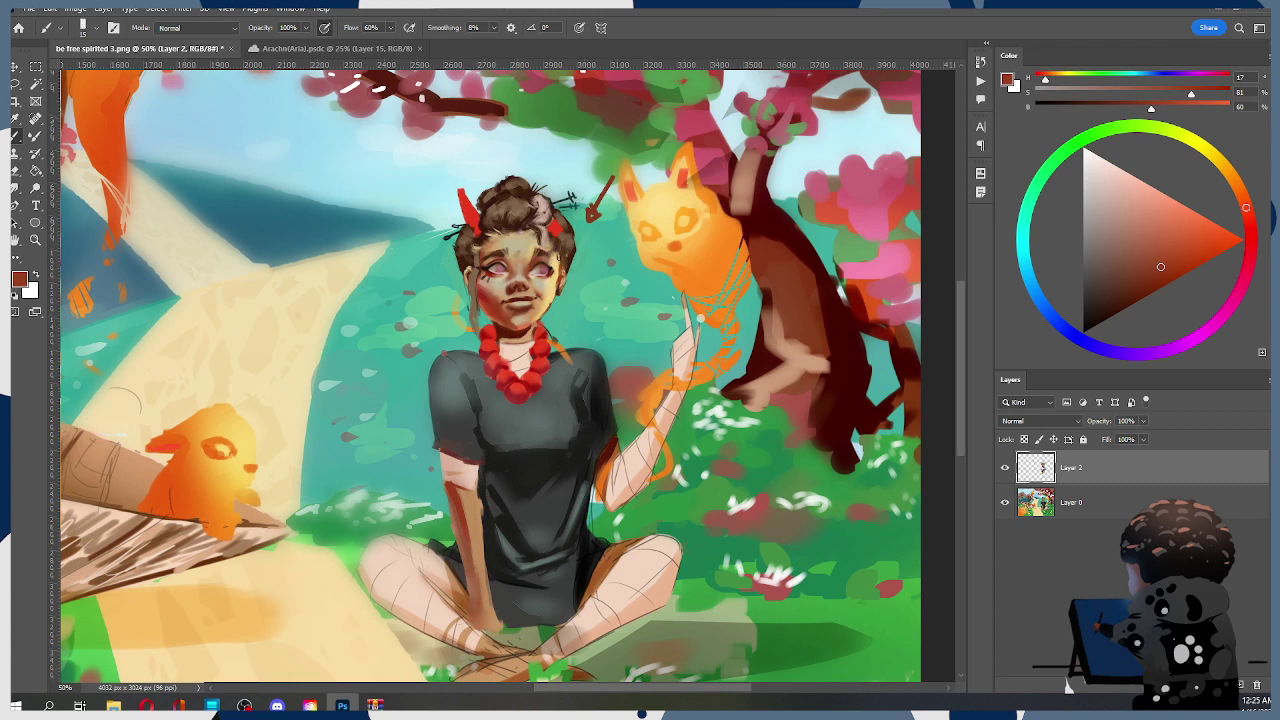
# Sharpen the lit side of the face with sampled pale yellow and a smaller brush, checking it against the whole picture
pyautogui.keyDown('alt'); pyautogui.click(548, 261); pyautogui.keyUp('alt')
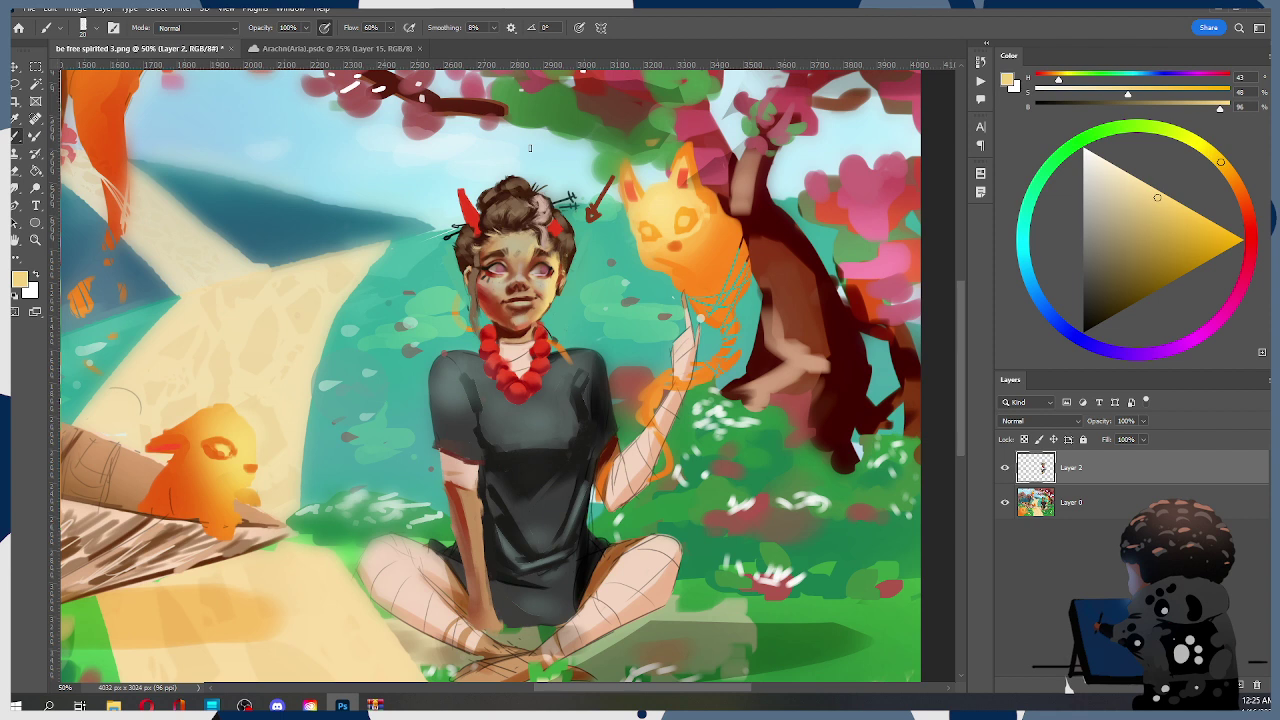
pyautogui.press('[')
pyautogui.press('z')
pyautogui.keyDown('alt'); pyautogui.click(547, 286); pyautogui.keyUp('alt')
pyautogui.keyDown('alt'); pyautogui.click(547, 286); pyautogui.keyUp('alt')
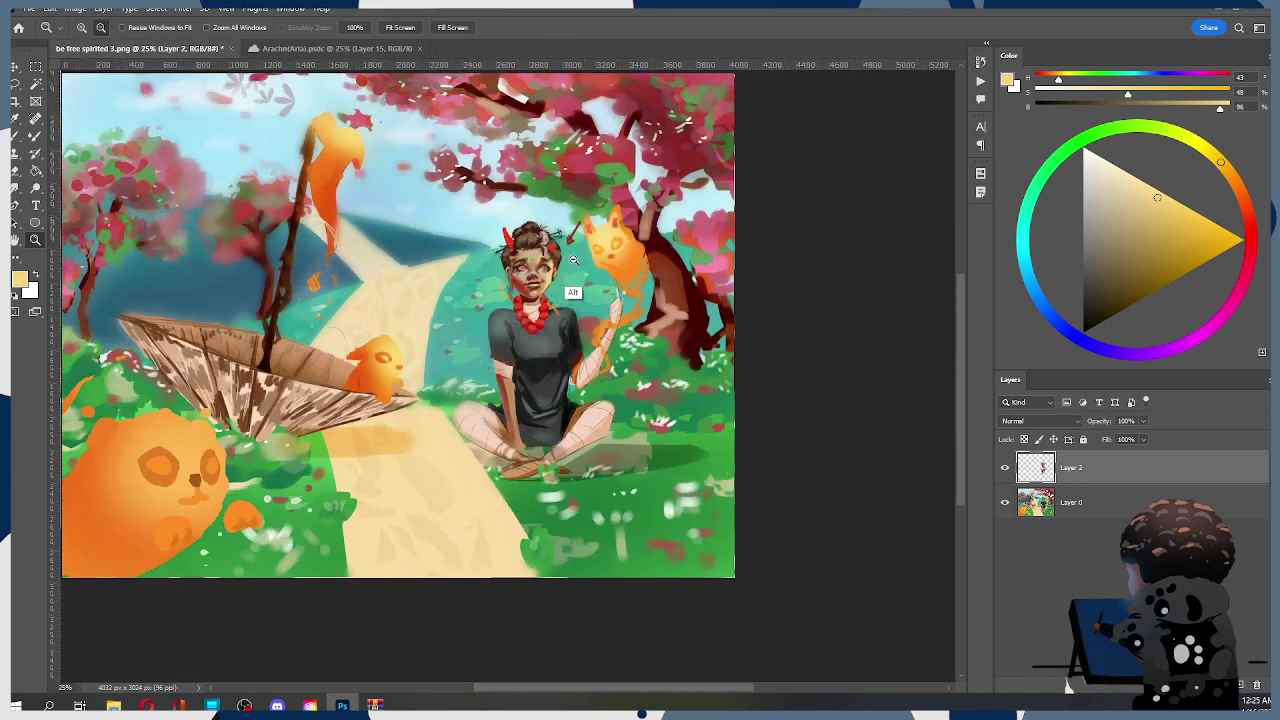
pyautogui.click(548, 262)
pyautogui.click(548, 262)
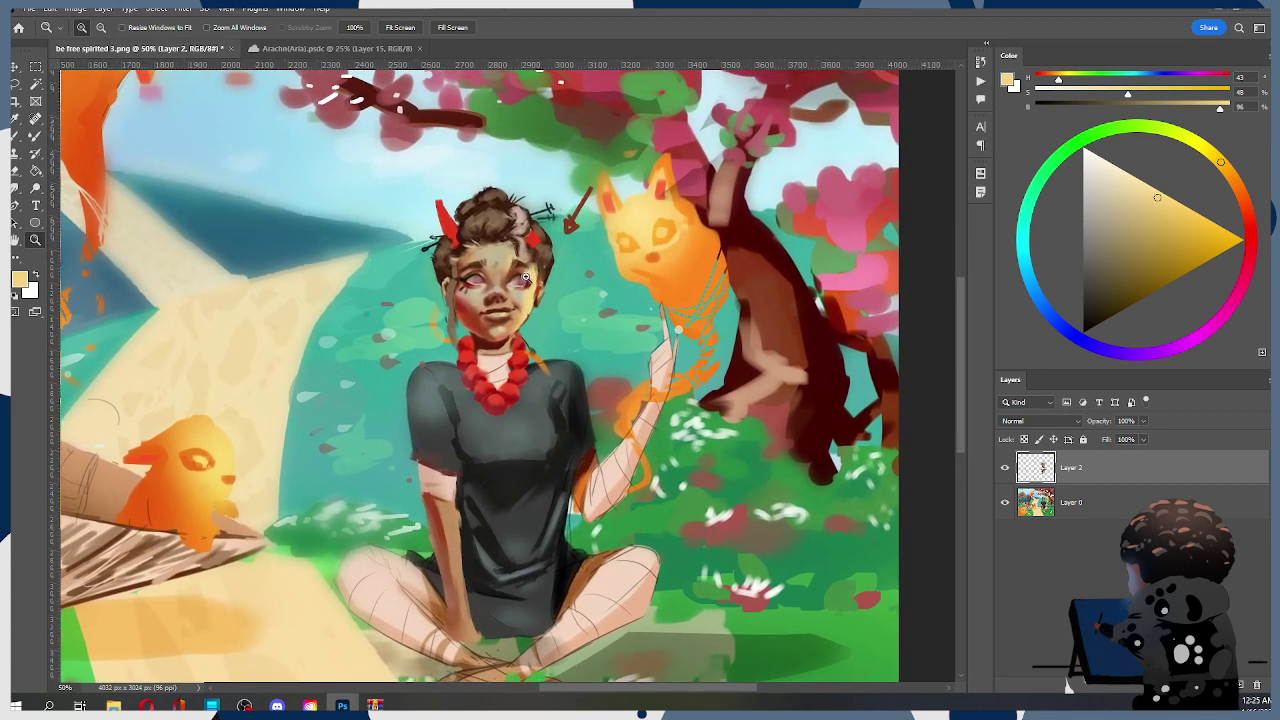
pyautogui.press('b')
pyautogui.press('[')
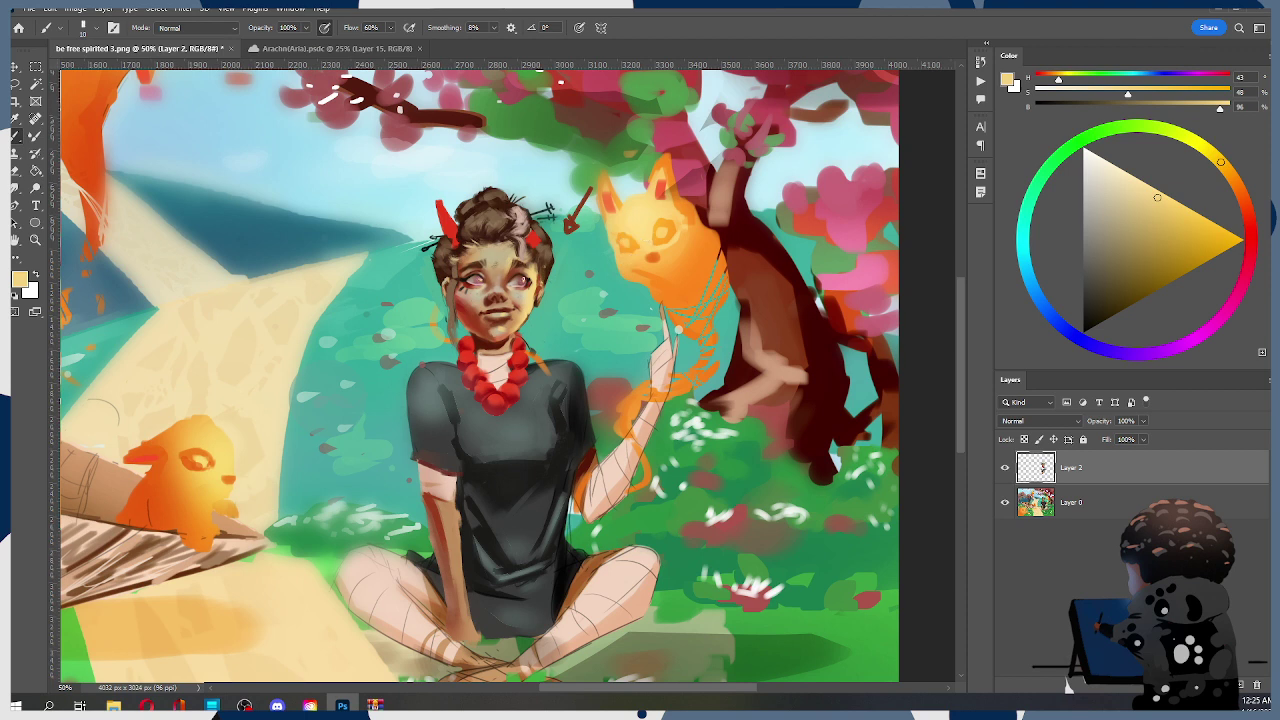
pyautogui.moveTo(548, 232); pyautogui.dragTo(588, 190)
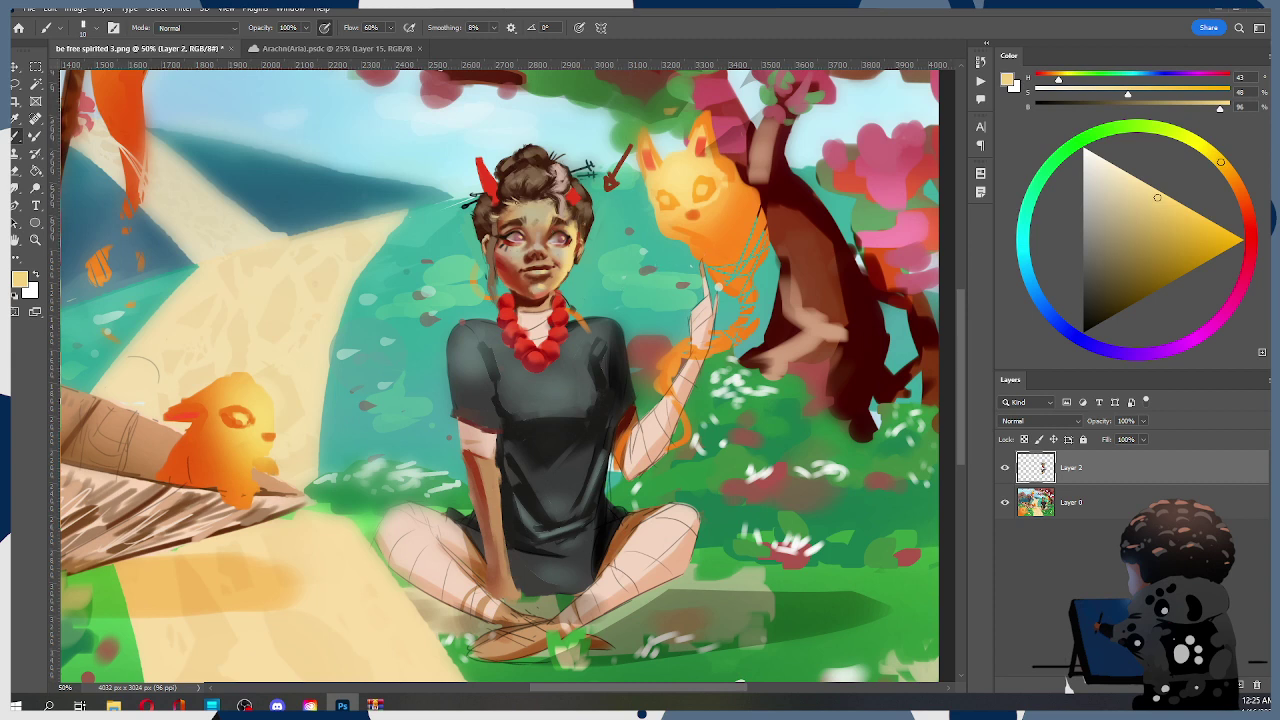
# Extend the woman's large horn into two long pointed branches with its sampled red
pyautogui.keyDown('alt'); pyautogui.click(492, 178); pyautogui.keyUp('alt')
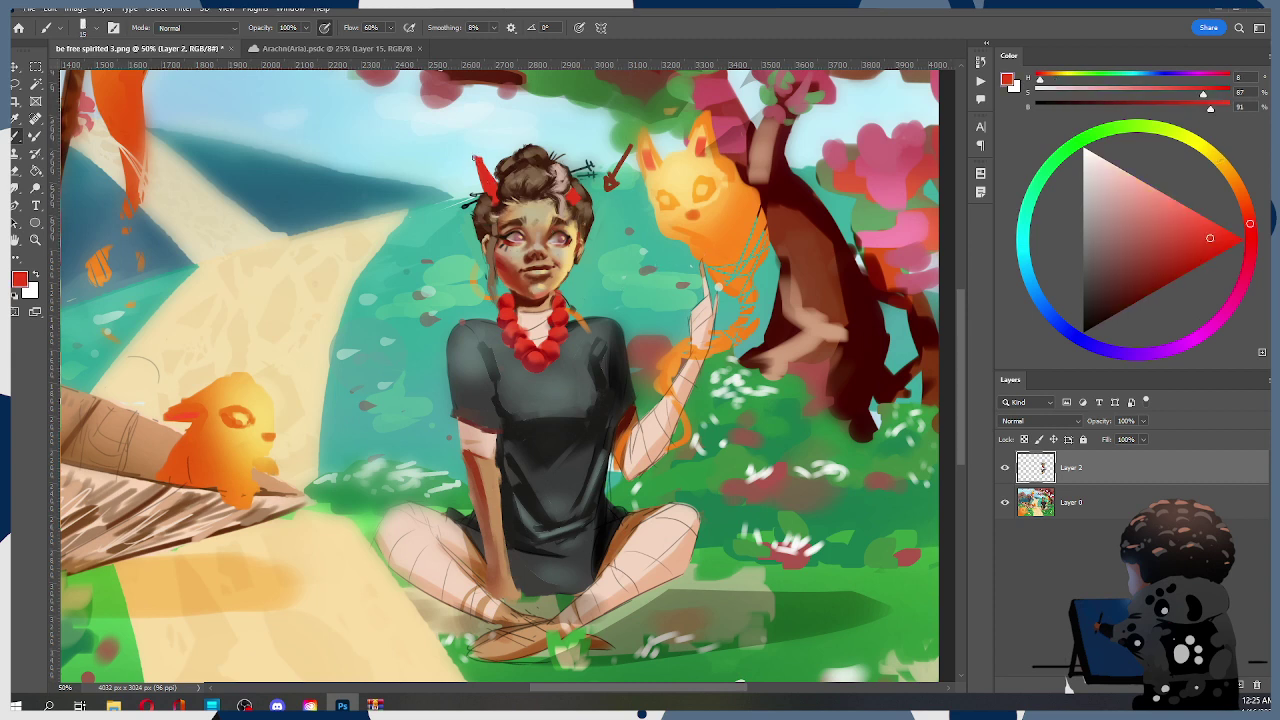
pyautogui.moveTo(475, 155); pyautogui.dragTo(447, 109)
pyautogui.moveTo(484, 188)
pyautogui.mouseDown()
pyautogui.moveTo(449, 146)
pyautogui.moveTo(488, 188)
pyautogui.moveTo(437, 138)
pyautogui.mouseUp()
pyautogui.press(']')
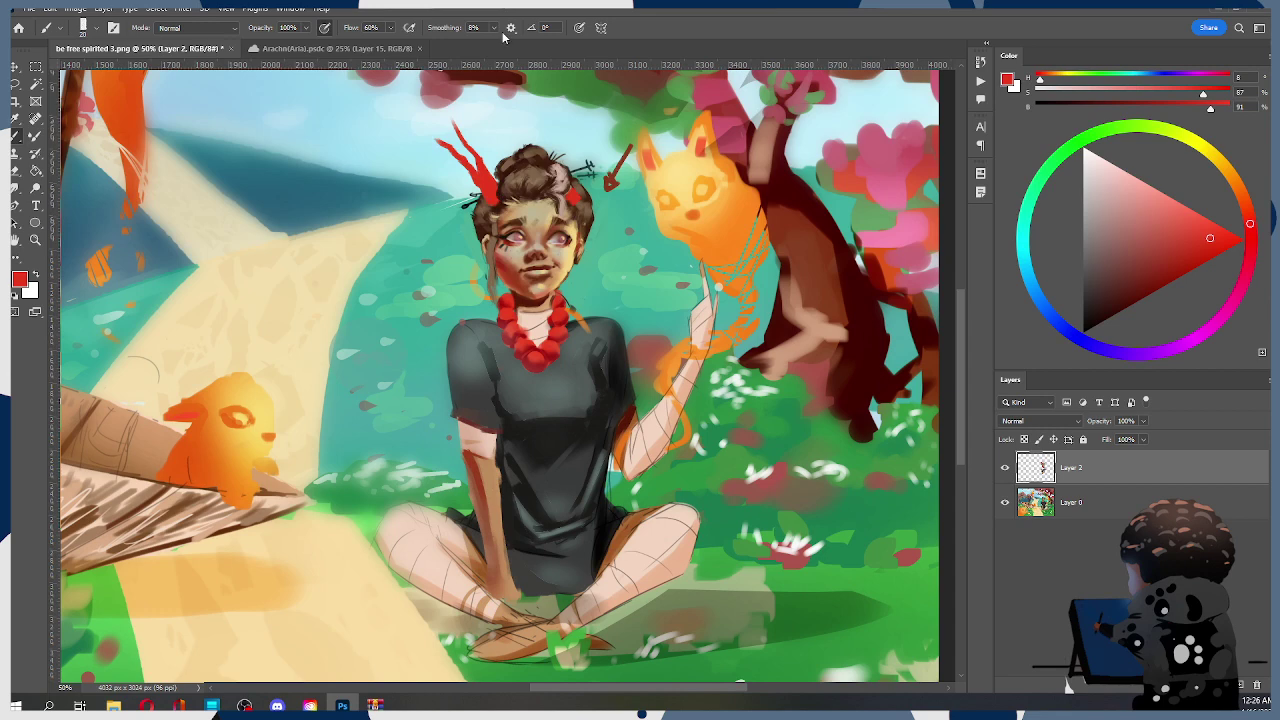
# Refine the thin tips of the red antler and thicken its lower stem near the hair
pyautogui.moveTo(532, 190); pyautogui.dragTo(475, 264)
pyautogui.press('[')
pyautogui.press('[')
pyautogui.press('[')
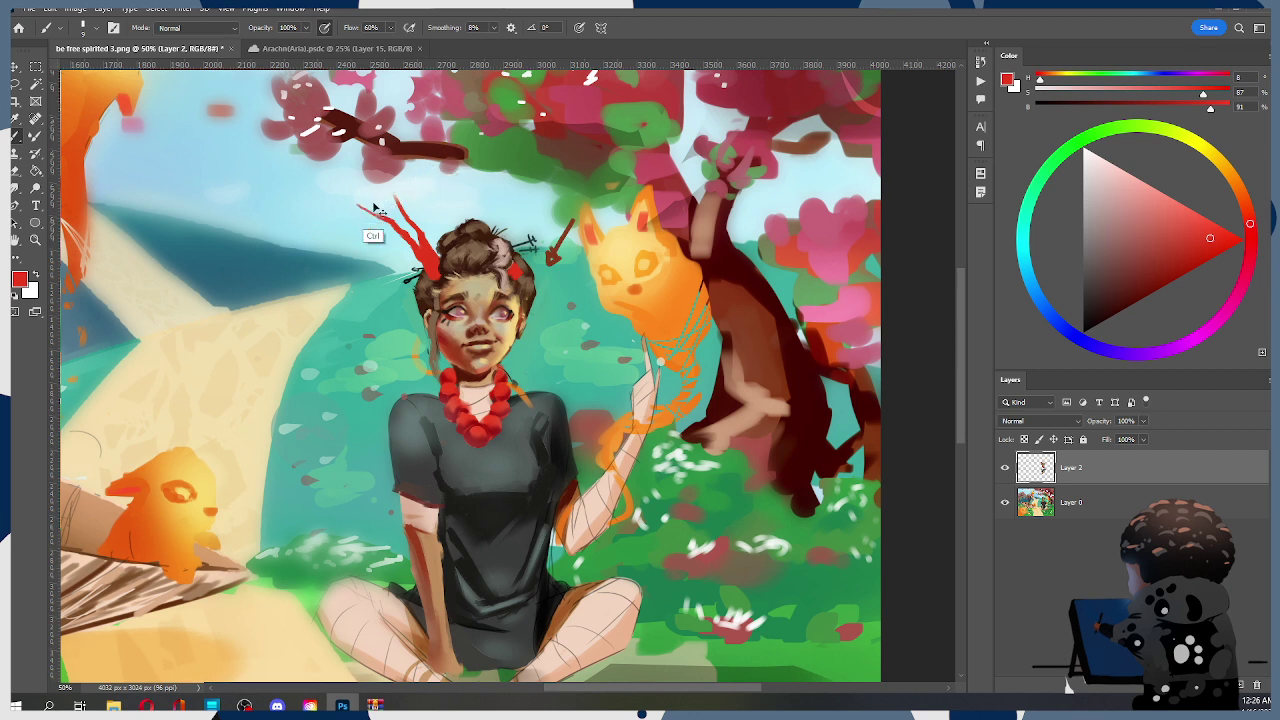
pyautogui.press(']')
pyautogui.press(']')
pyautogui.press(']')
pyautogui.moveTo(430, 276); pyautogui.dragTo(401, 239)
# Hang a solid red rectangular tag on a thin red string from the tip of the antler's outer branch
pyautogui.press('[')
pyautogui.moveTo(347, 206); pyautogui.dragTo(352, 252)
pyautogui.moveTo(348, 206)
pyautogui.mouseDown()
pyautogui.moveTo(349, 245)
pyautogui.moveTo(363, 243)
pyautogui.moveTo(350, 305)
pyautogui.mouseUp()
pyautogui.press(']')
pyautogui.press(']')
pyautogui.moveTo(361, 250); pyautogui.dragTo(360, 314)
pyautogui.moveTo(354, 250)
pyautogui.mouseDown()
pyautogui.moveTo(348, 318)
pyautogui.moveTo(345, 246)
pyautogui.moveTo(345, 310)
pyautogui.moveTo(356, 294)
pyautogui.moveTo(360, 304)
pyautogui.moveTo(347, 318)
pyautogui.mouseUp()
pyautogui.hotkey('ctrl', 'z')
pyautogui.moveTo(528, 316); pyautogui.dragTo(659, 296)
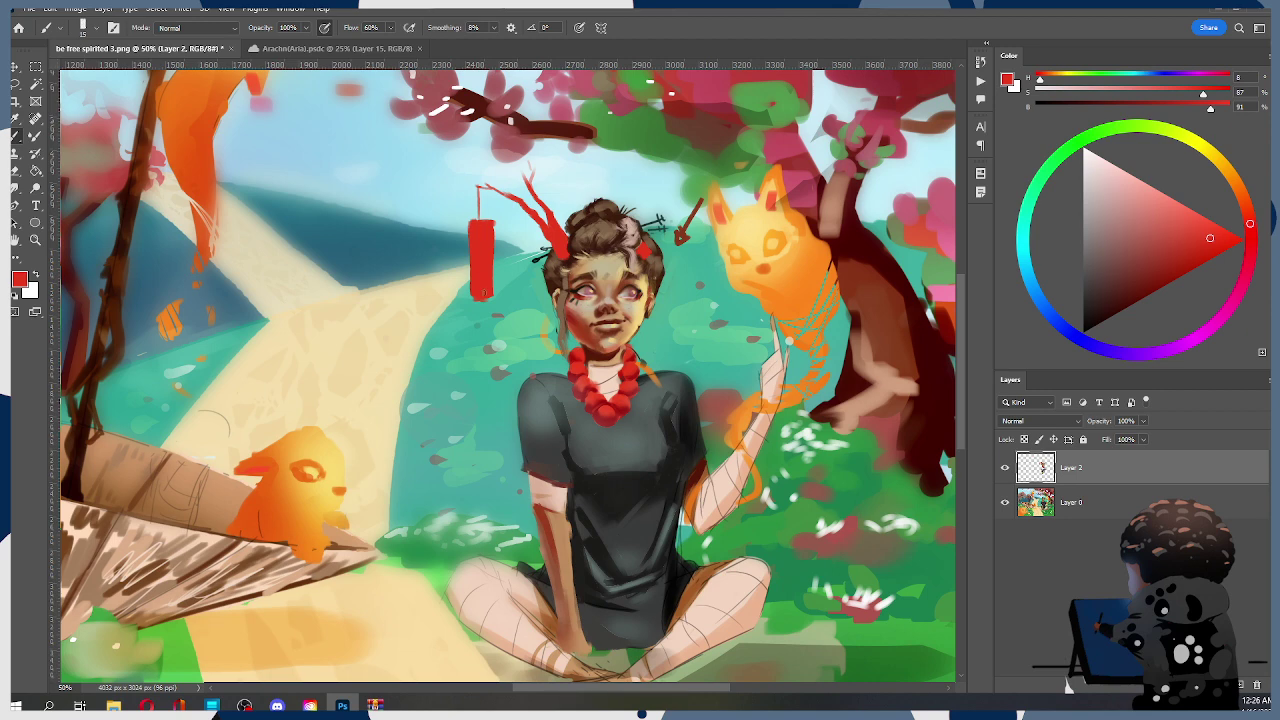
pyautogui.moveTo(492, 258); pyautogui.dragTo(490, 293)
pyautogui.moveTo(818, 354)
pyautogui.mouseDown()
pyautogui.moveTo(729, 323)
pyautogui.moveTo(812, 342)
pyautogui.mouseUp()
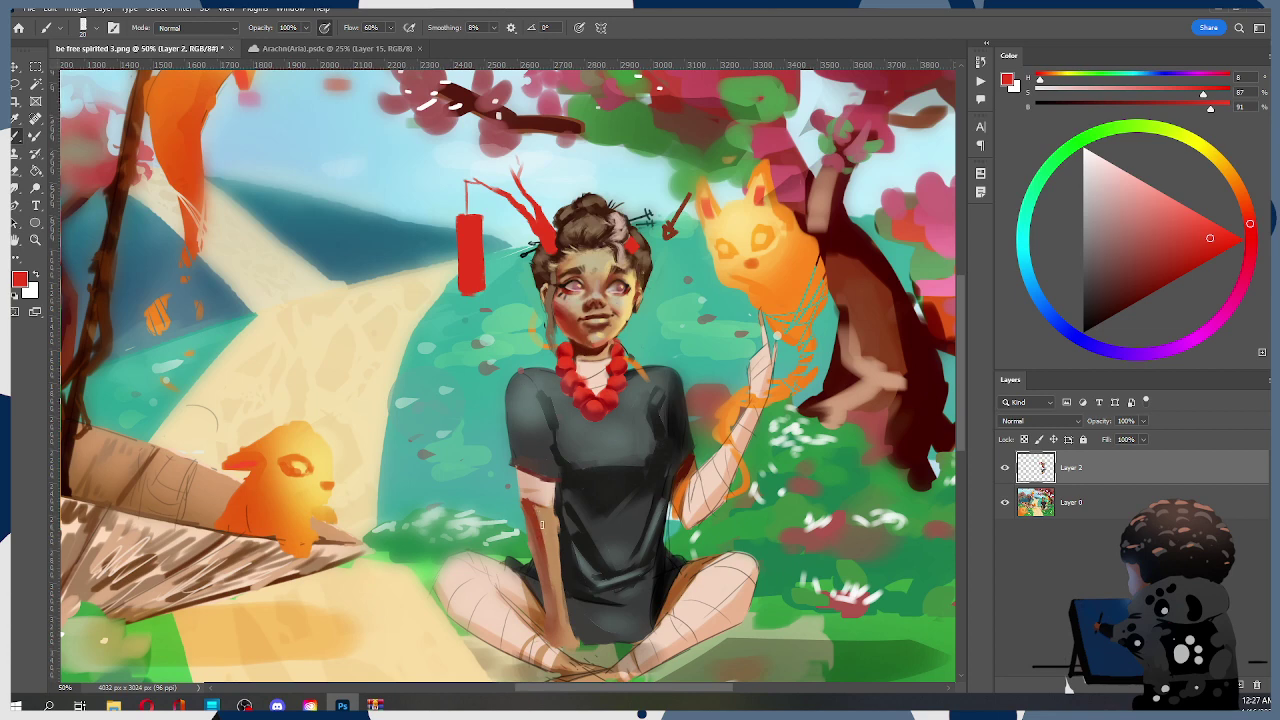
# Try red strokes along the woman's straight forearm and undo the long ones
pyautogui.moveTo(553, 522); pyautogui.dragTo(550, 590)
pyautogui.press(']')
pyautogui.moveTo(552, 528); pyautogui.dragTo(554, 587)
pyautogui.hotkey('ctrl', 'z')
pyautogui.hotkey('ctrl', 'z')
# Paint a red panel along the raised forearm, trim it with sampled skin tone and sample dark red for its shading
pyautogui.moveTo(702, 467)
pyautogui.mouseDown()
pyautogui.moveTo(712, 476)
pyautogui.moveTo(745, 424)
pyautogui.moveTo(700, 470)
pyautogui.moveTo(703, 490)
pyautogui.moveTo(741, 428)
pyautogui.mouseUp()
pyautogui.press('[')
pyautogui.keyDown('alt'); pyautogui.click(742, 421); pyautogui.keyUp('alt')
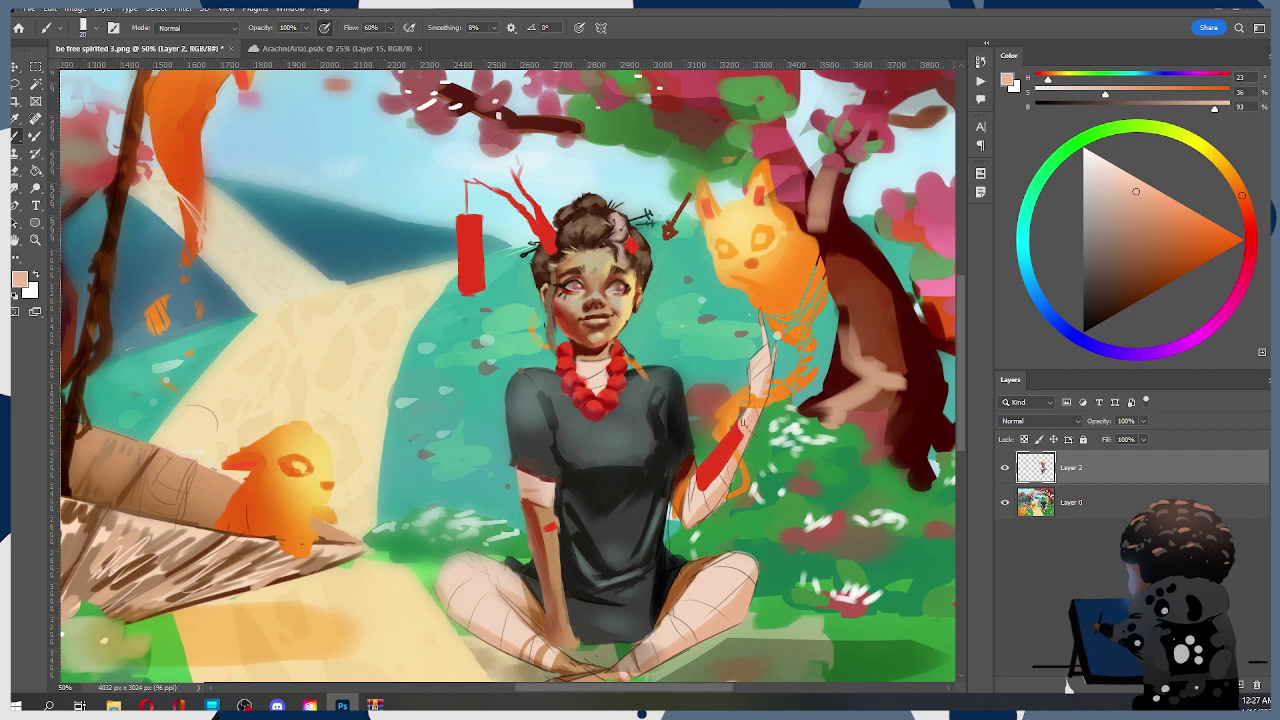
pyautogui.moveTo(712, 478); pyautogui.dragTo(737, 446)
pyautogui.keyDown('alt'); pyautogui.click(705, 482); pyautogui.keyUp('alt')
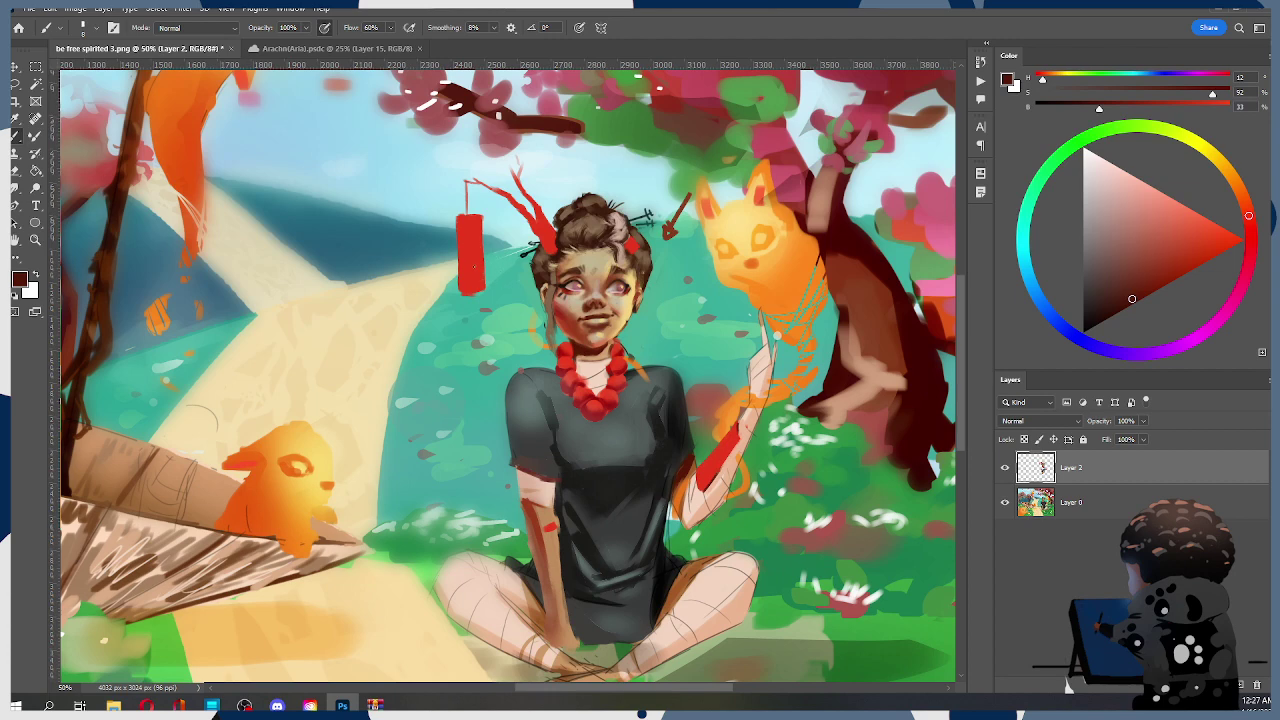
pyautogui.keyDown('alt'); pyautogui.click(474, 298); pyautogui.keyUp('alt')
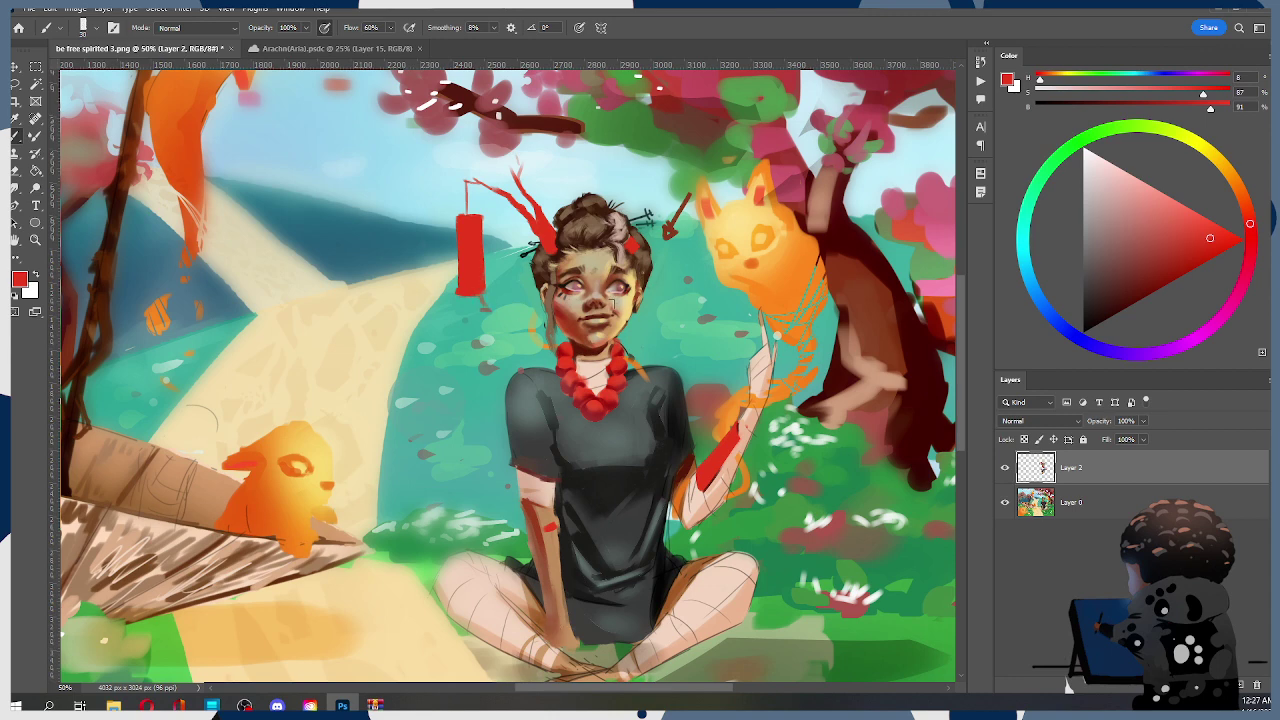
# Pick a near-white and paint a pale strip inside the red panel on the raised forearm, undoing the stray stroke
pyautogui.moveTo(1097, 171); pyautogui.dragTo(1088, 159)
pyautogui.moveTo(700, 471)
pyautogui.mouseDown()
pyautogui.moveTo(735, 437)
pyautogui.moveTo(730, 470)
pyautogui.moveTo(700, 472)
pyautogui.moveTo(720, 488)
pyautogui.moveTo(733, 437)
pyautogui.moveTo(700, 472)
pyautogui.mouseUp()
pyautogui.hotkey('ctrl', 'z')
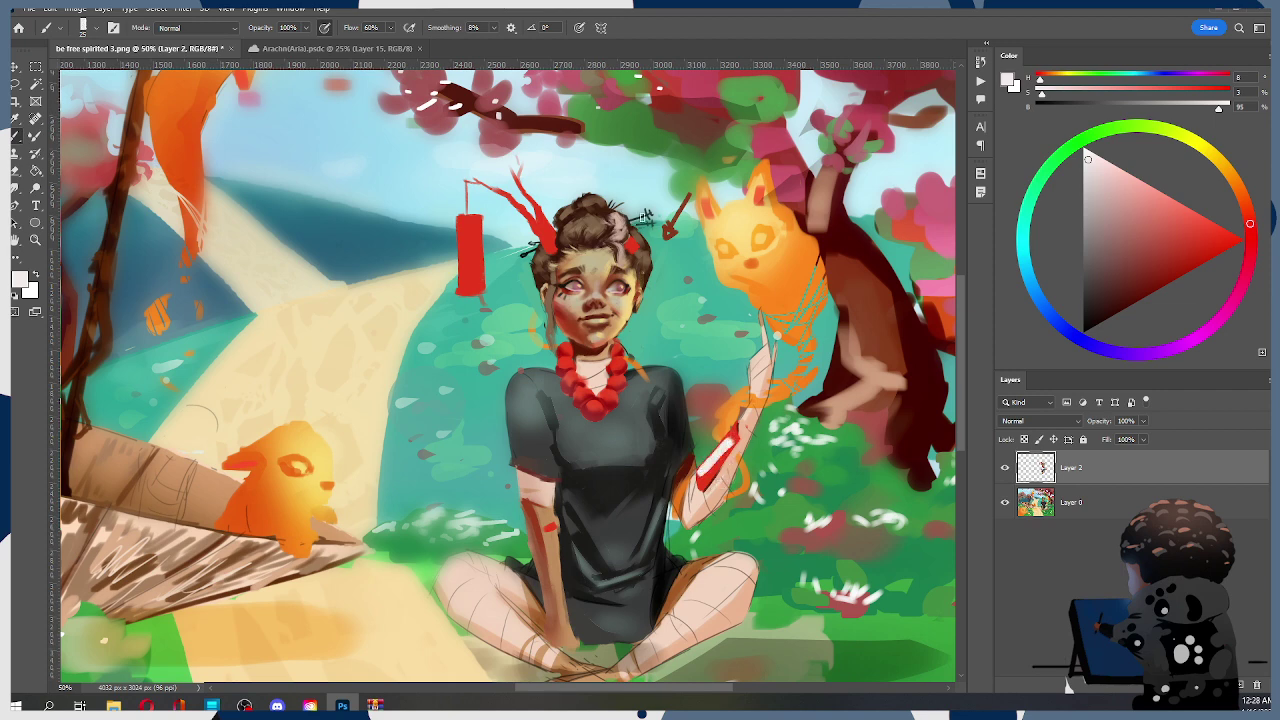
# Fill the inside of the hanging tag with near-white, leaving a thin red border
pyautogui.moveTo(465, 220)
pyautogui.mouseDown()
pyautogui.moveTo(465, 281)
pyautogui.moveTo(465, 236)
pyautogui.moveTo(465, 286)
pyautogui.mouseUp()
pyautogui.hotkey('ctrl', 'z')
pyautogui.press('[')
pyautogui.moveTo(475, 229); pyautogui.dragTo(474, 274)
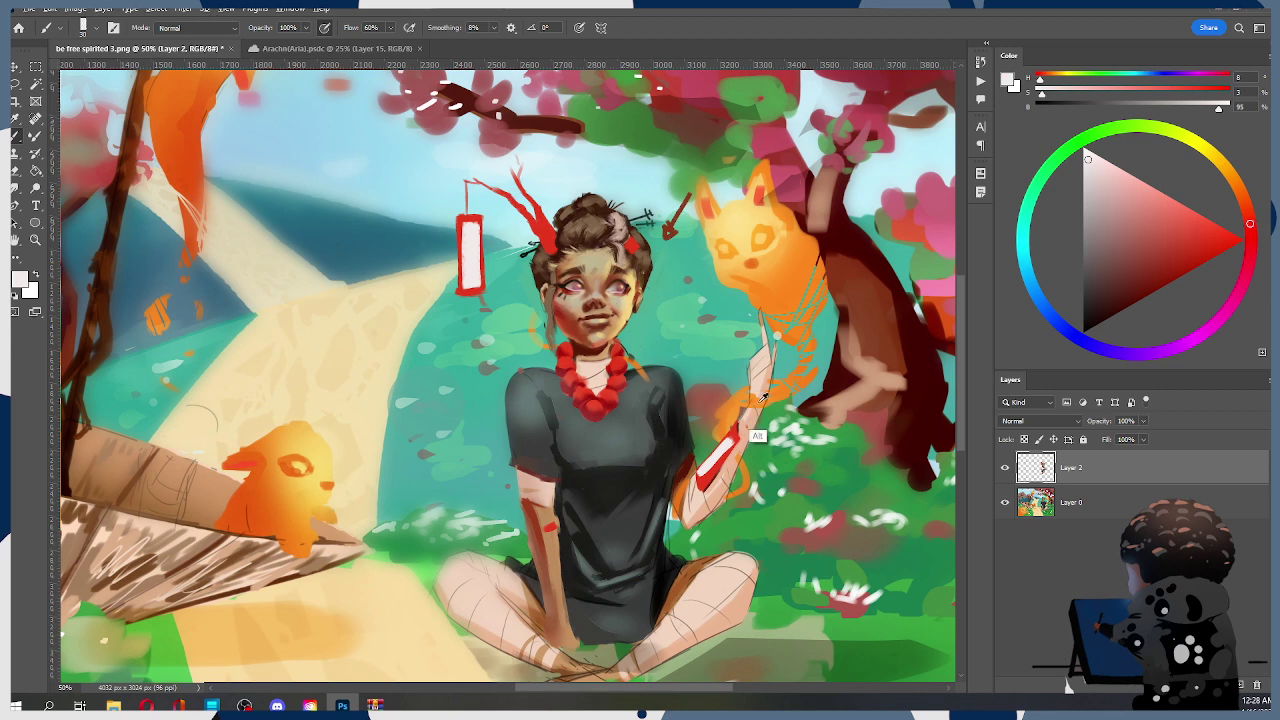
# Draw a swirling red ornament inside the hanging tag with sampled red and touch up its shapes with the sampled near-white
pyautogui.keyDown('alt'); pyautogui.click(732, 463); pyautogui.keyUp('alt')
pyautogui.press(']')
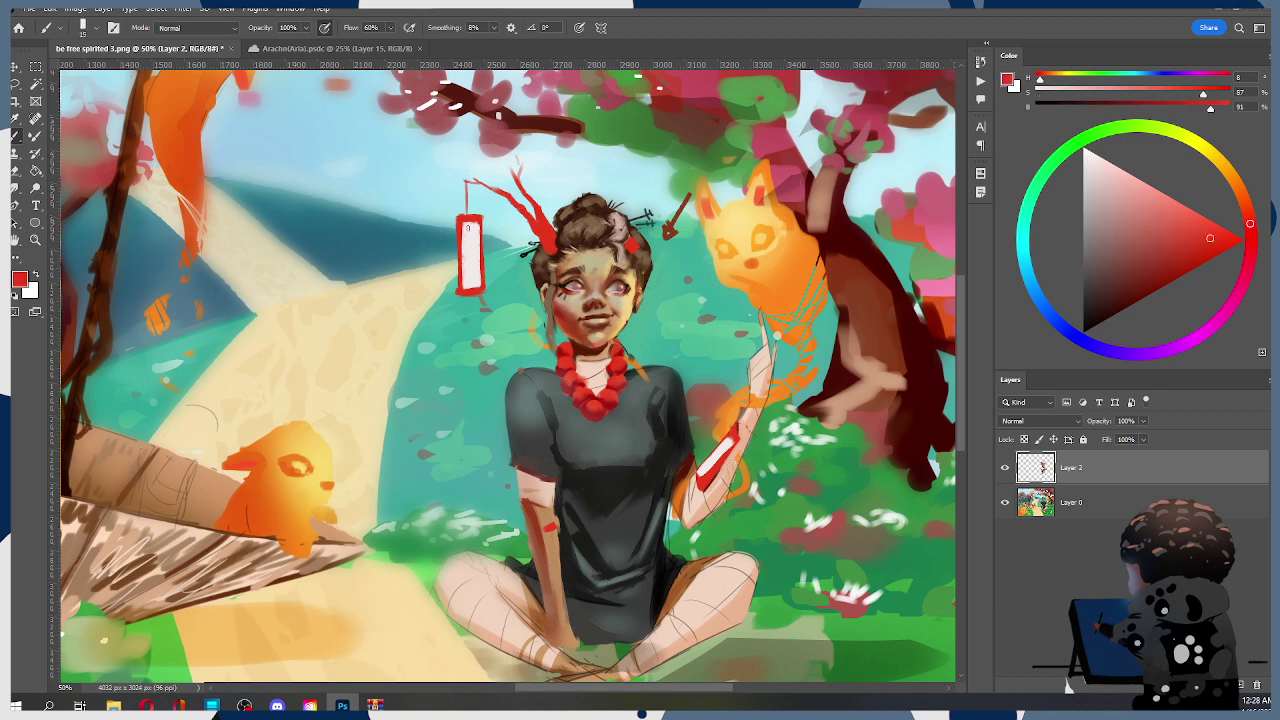
pyautogui.moveTo(469, 226); pyautogui.dragTo(469, 243)
pyautogui.hotkey('ctrl', 'z')
pyautogui.moveTo(475, 257); pyautogui.dragTo(463, 274)
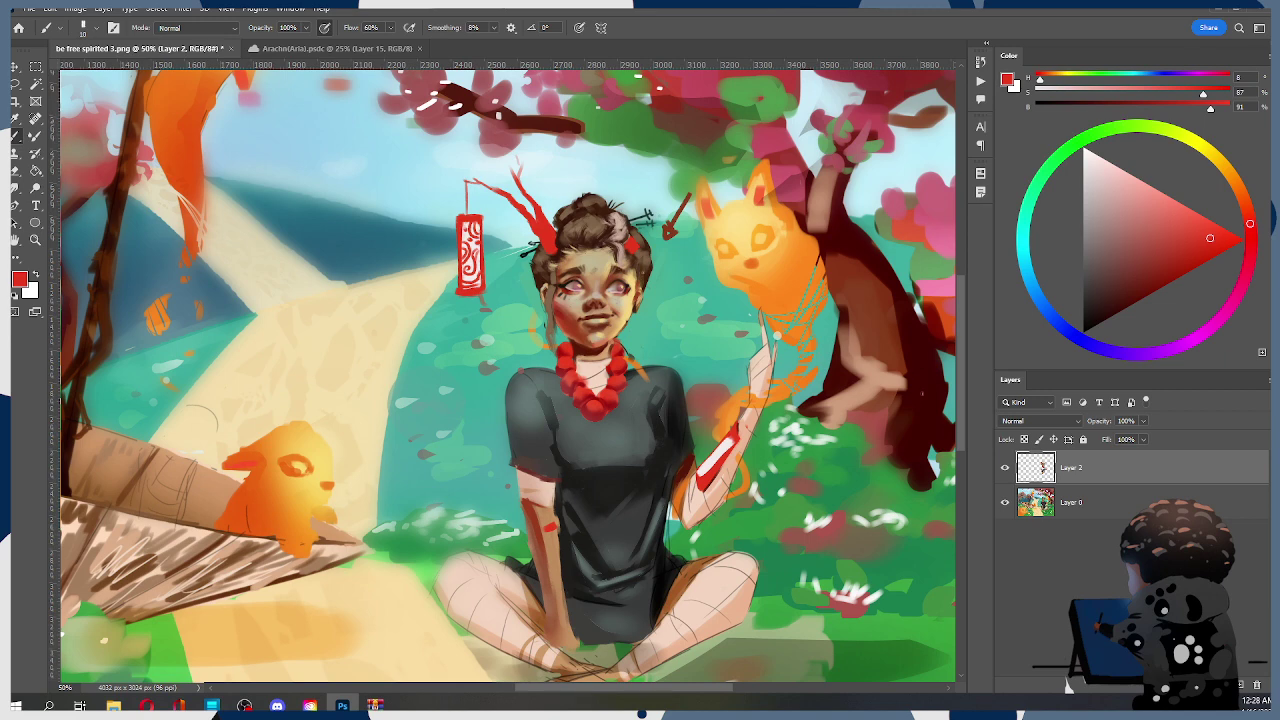
pyautogui.keyDown('alt'); pyautogui.click(465, 230); pyautogui.keyUp('alt')
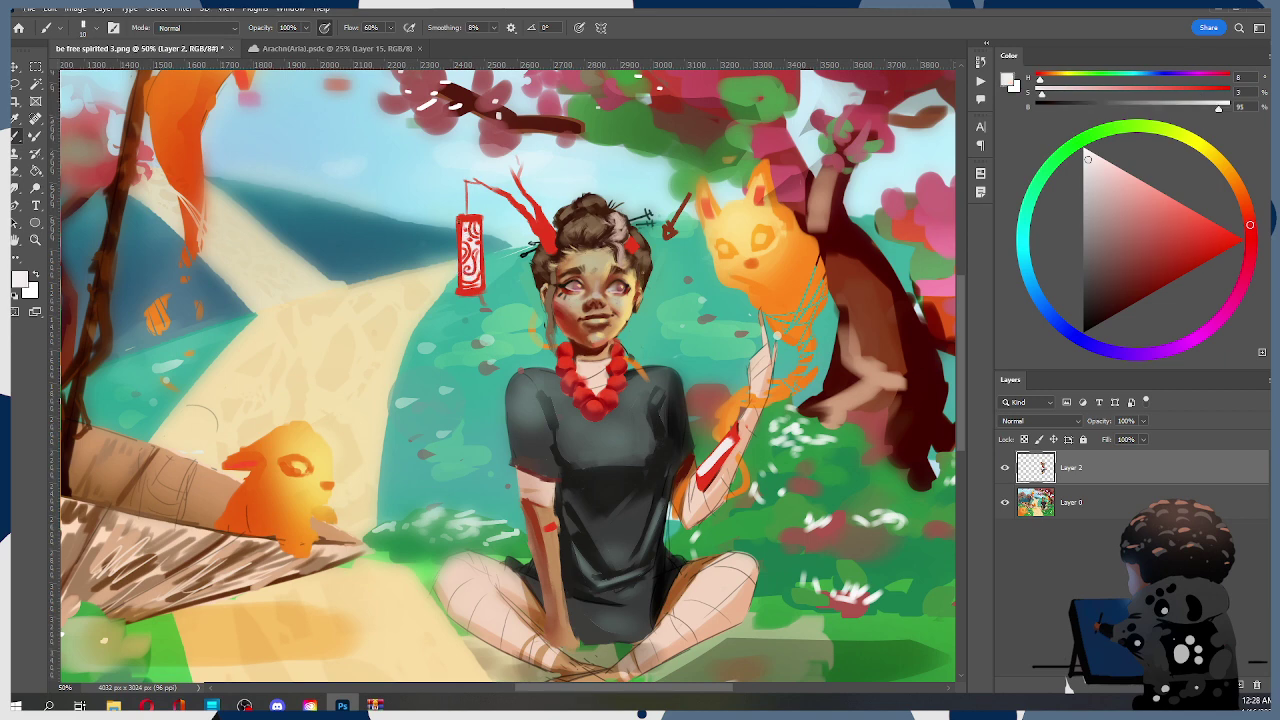
pyautogui.keyDown('alt'); pyautogui.click(464, 226); pyautogui.keyUp('alt')
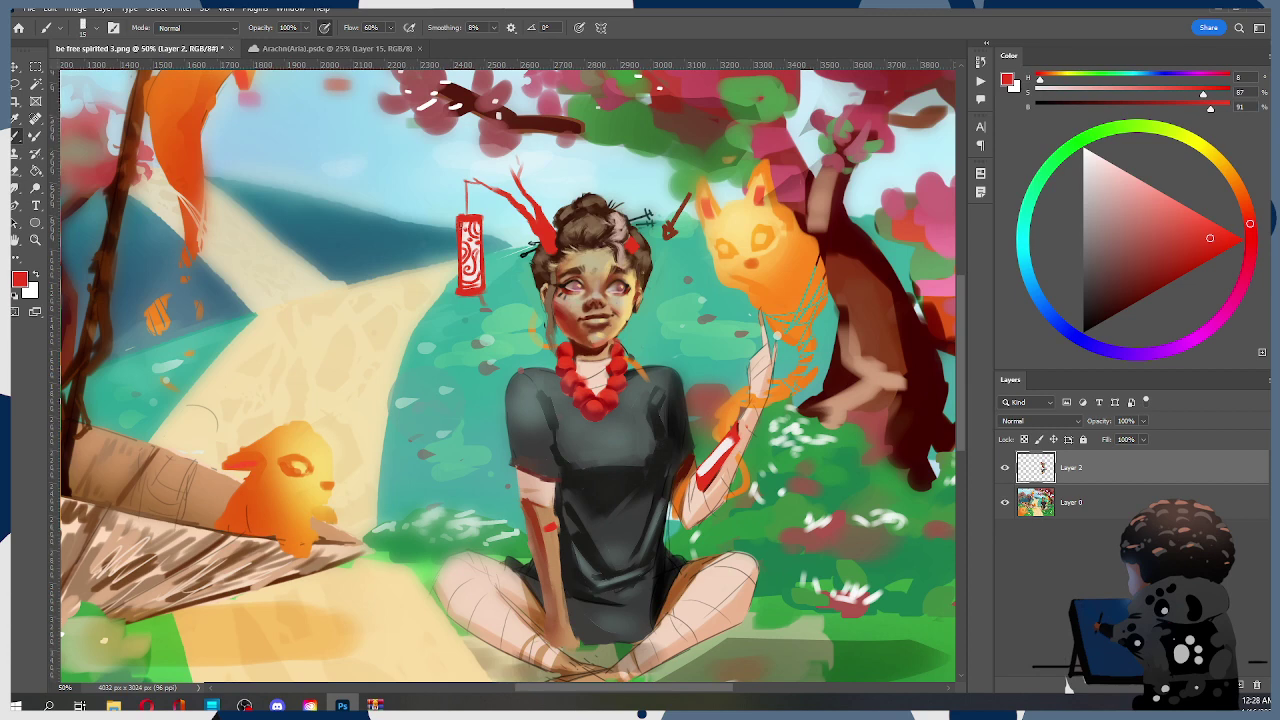
# Undo the last ornament stroke, repaint the hanging tag's red side borders and trim their inner edge with sampled near-white
pyautogui.hotkey('ctrl', 'z')
pyautogui.moveTo(461, 220); pyautogui.dragTo(462, 292)
pyautogui.moveTo(457, 218); pyautogui.dragTo(457, 290)
pyautogui.moveTo(481, 222); pyautogui.dragTo(481, 288)
pyautogui.keyDown('alt'); pyautogui.click(467, 178); pyautogui.keyUp('alt')
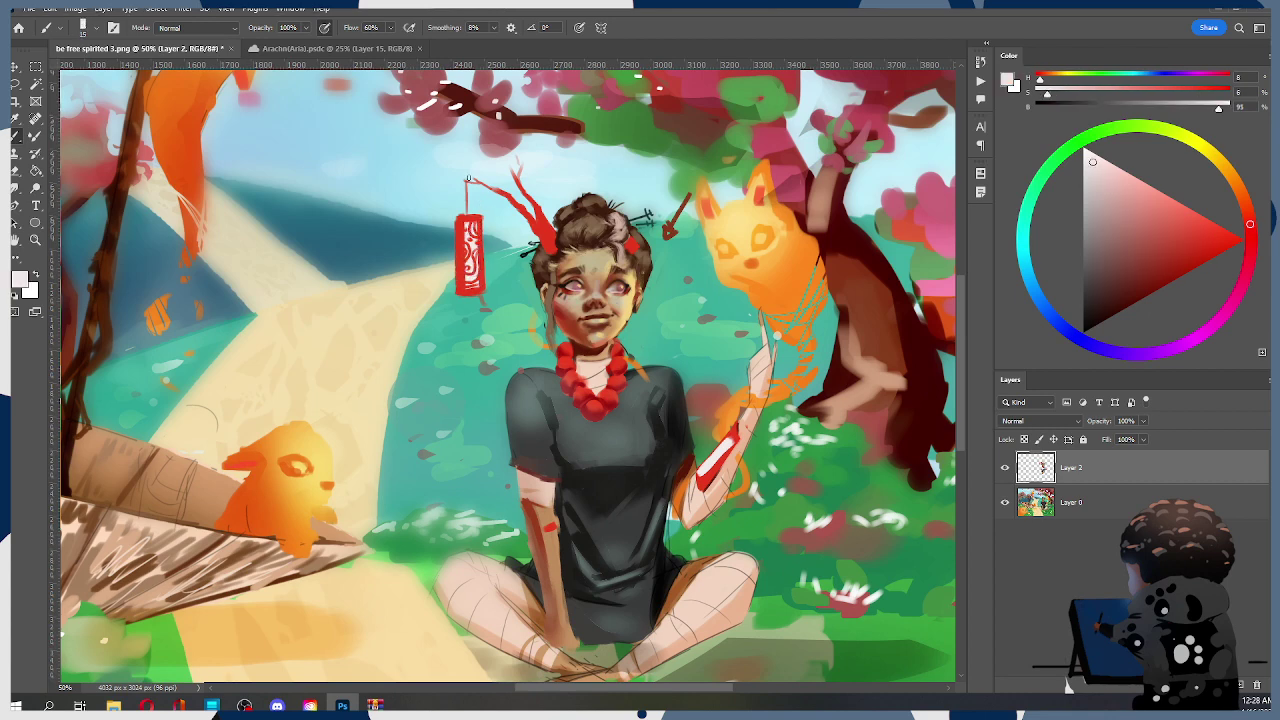
pyautogui.press('[')
pyautogui.moveTo(460, 220); pyautogui.dragTo(460, 234)
pyautogui.press('e')
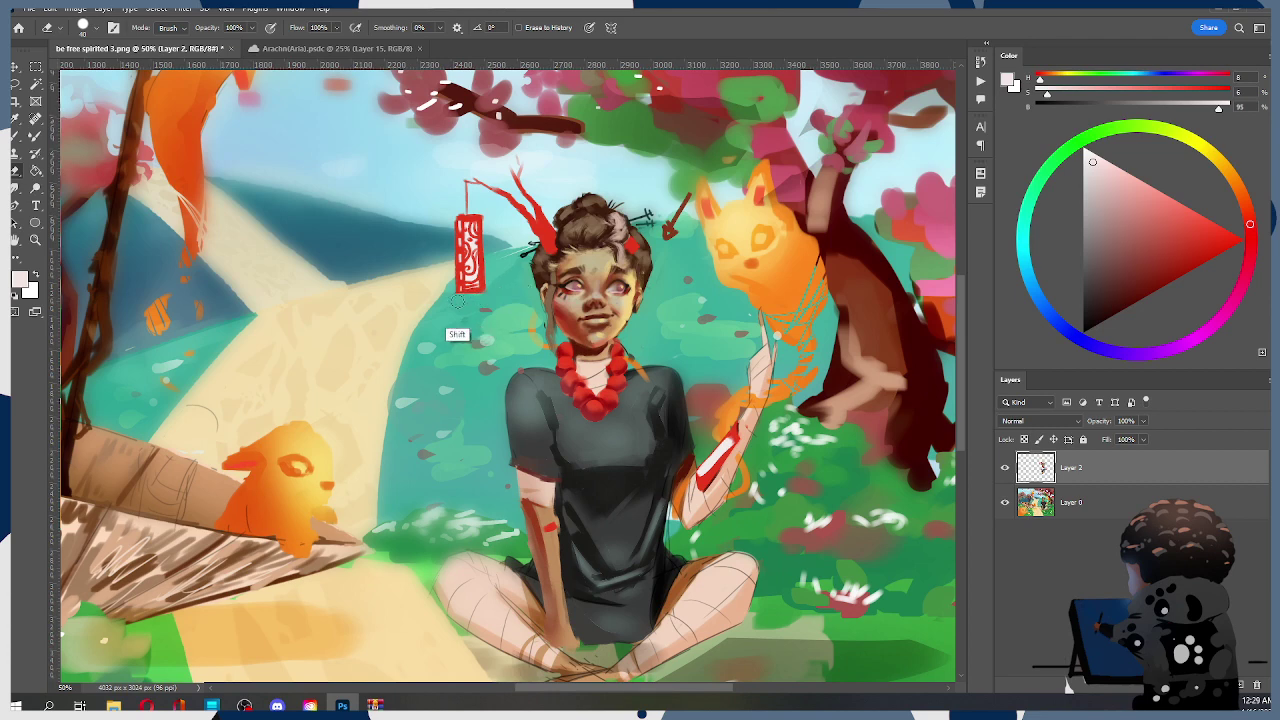
# Thicken the hanging tag's red side and upper borders with sampled red, and erase the overflow along the outer edge
pyautogui.press('b')
pyautogui.keyDown('alt'); pyautogui.click(484, 240); pyautogui.keyUp('alt')
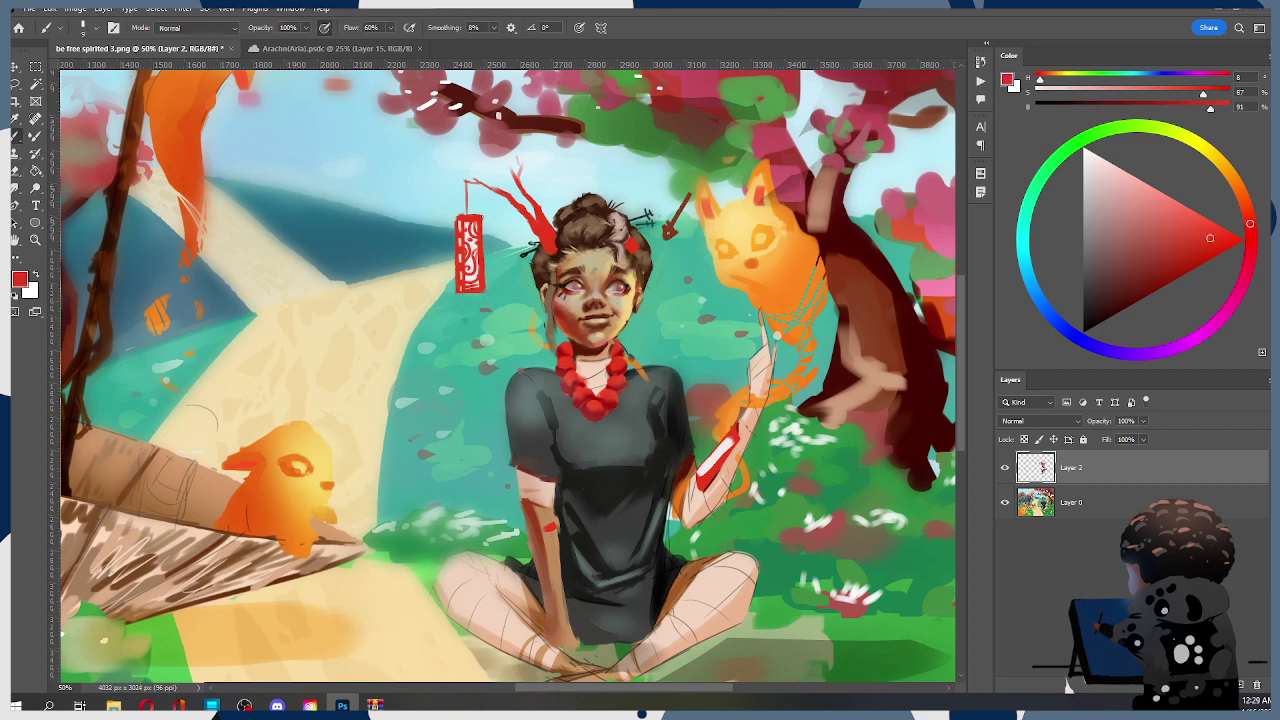
pyautogui.press(']')
pyautogui.moveTo(483, 219); pyautogui.dragTo(483, 292)
pyautogui.moveTo(485, 215); pyautogui.dragTo(454, 216)
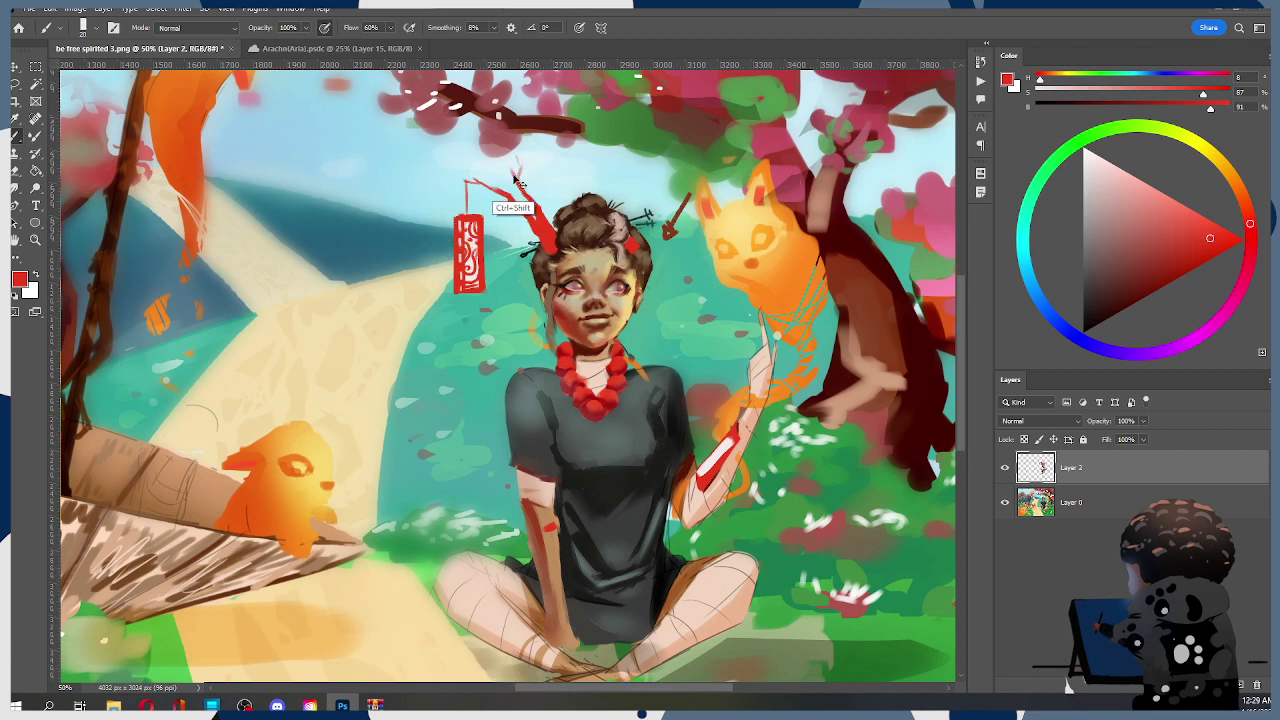
pyautogui.press('e')
pyautogui.moveTo(489, 210); pyautogui.dragTo(489, 300)
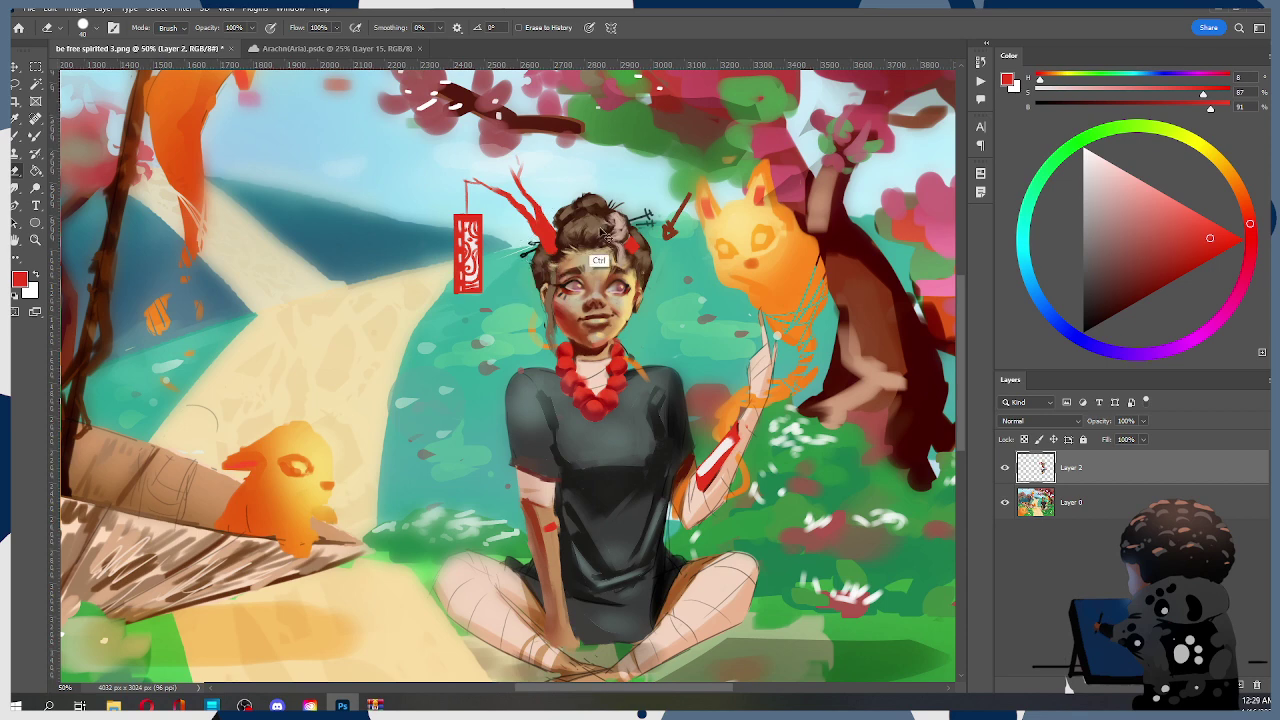
# Save the painting as the cloud document "be free spirited repant"
pyautogui.hotkey('ctrl', 's')
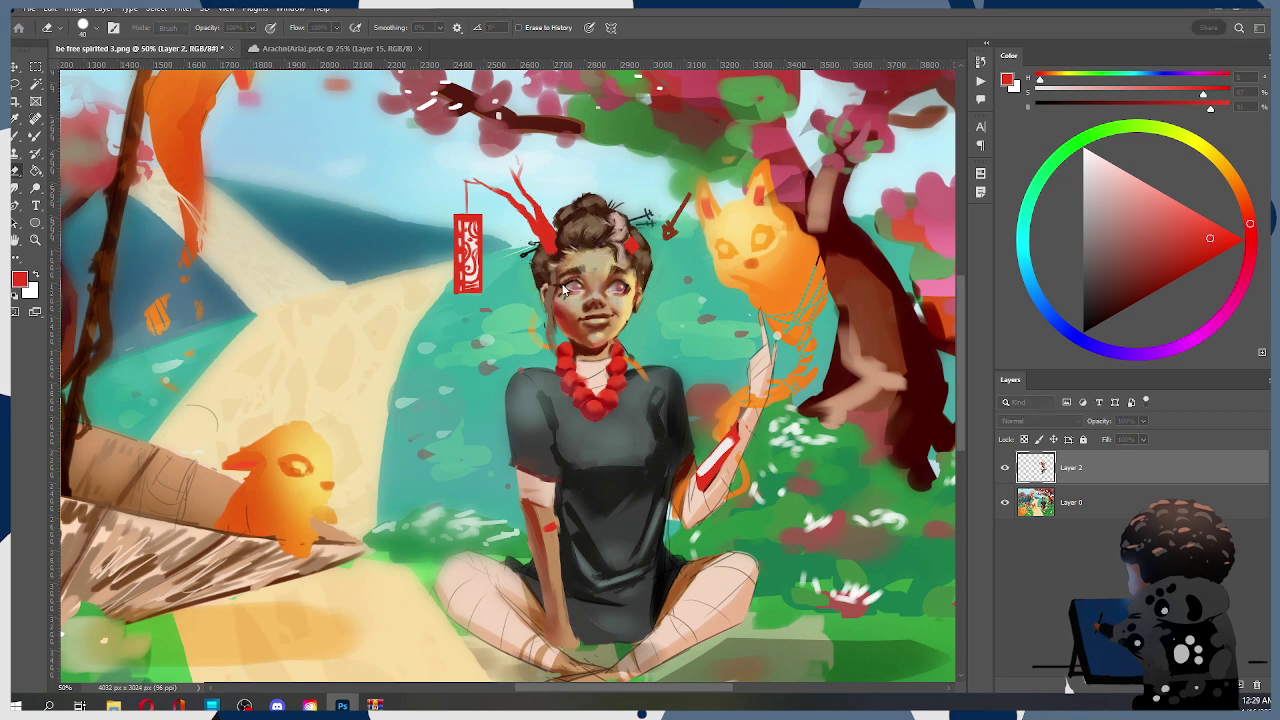
pyautogui.moveTo(583, 252); pyautogui.dragTo(557, 246)
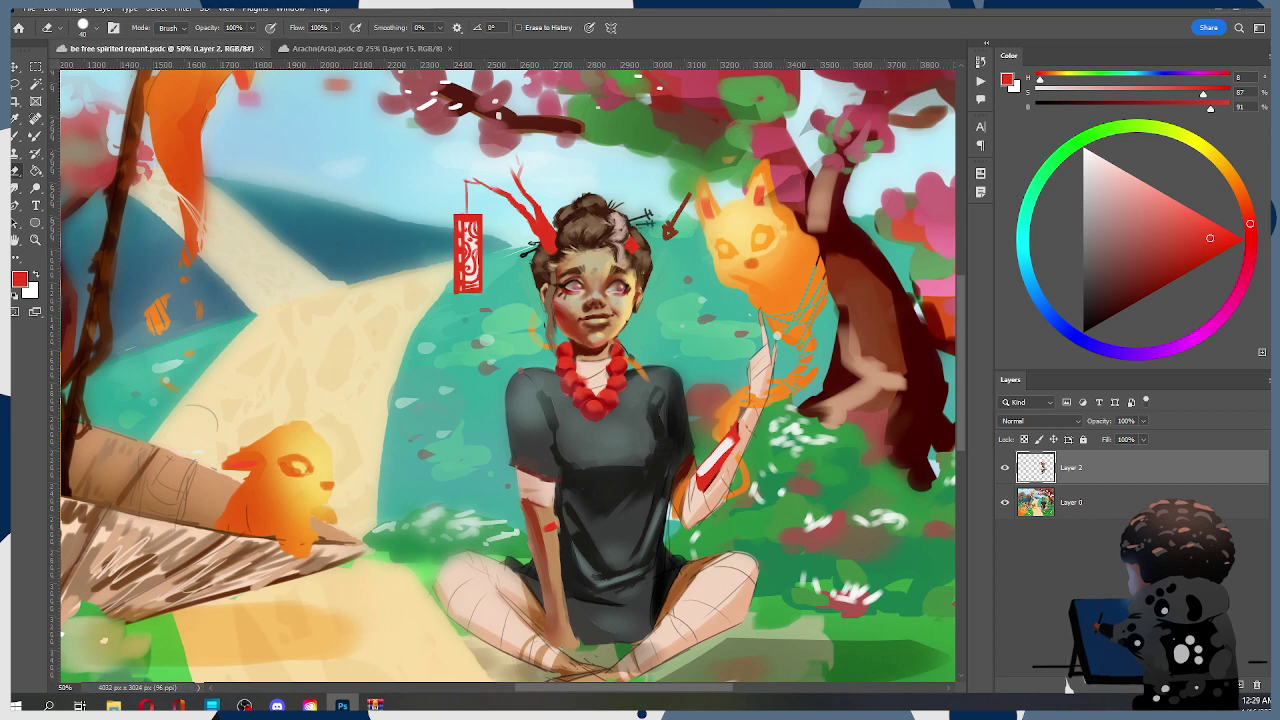
# Refine the pale strip in the raised forearm's panel with alternating sampled near-white and red, and draw a red ornament inside it
pyautogui.press('b')
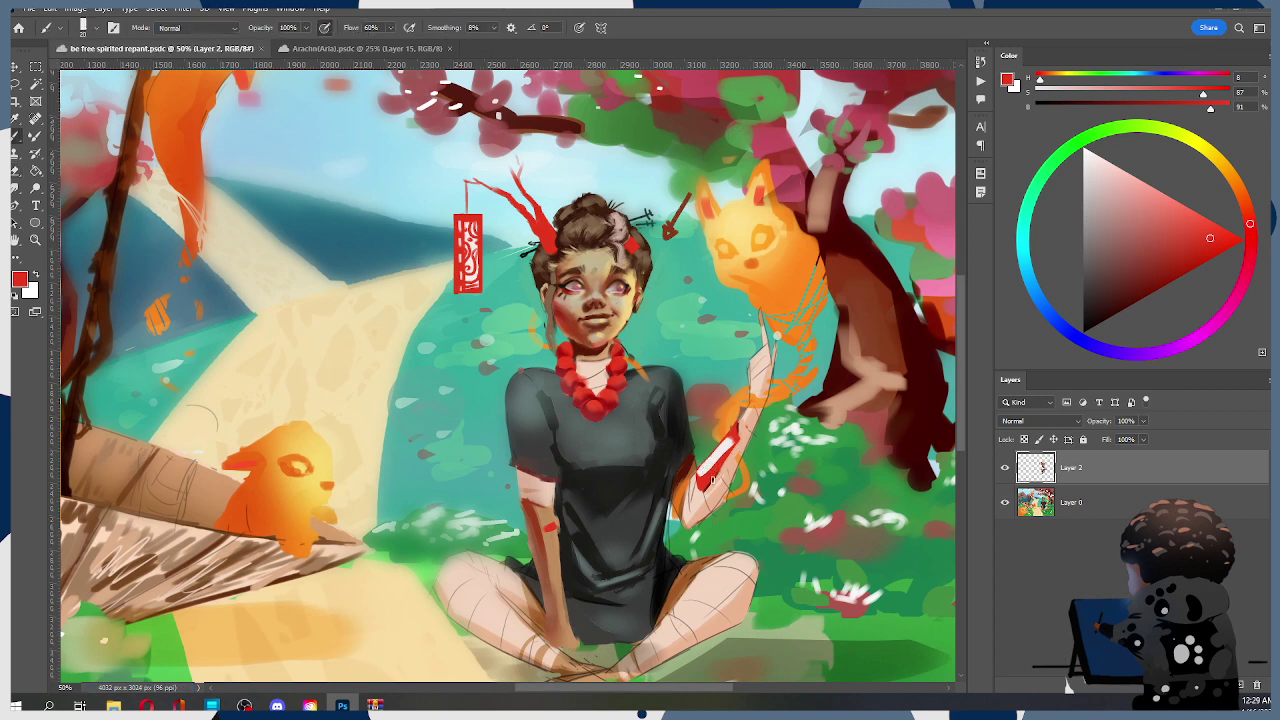
pyautogui.press('alt')
pyautogui.keyDown('alt'); pyautogui.click(703, 480); pyautogui.keyUp('alt')
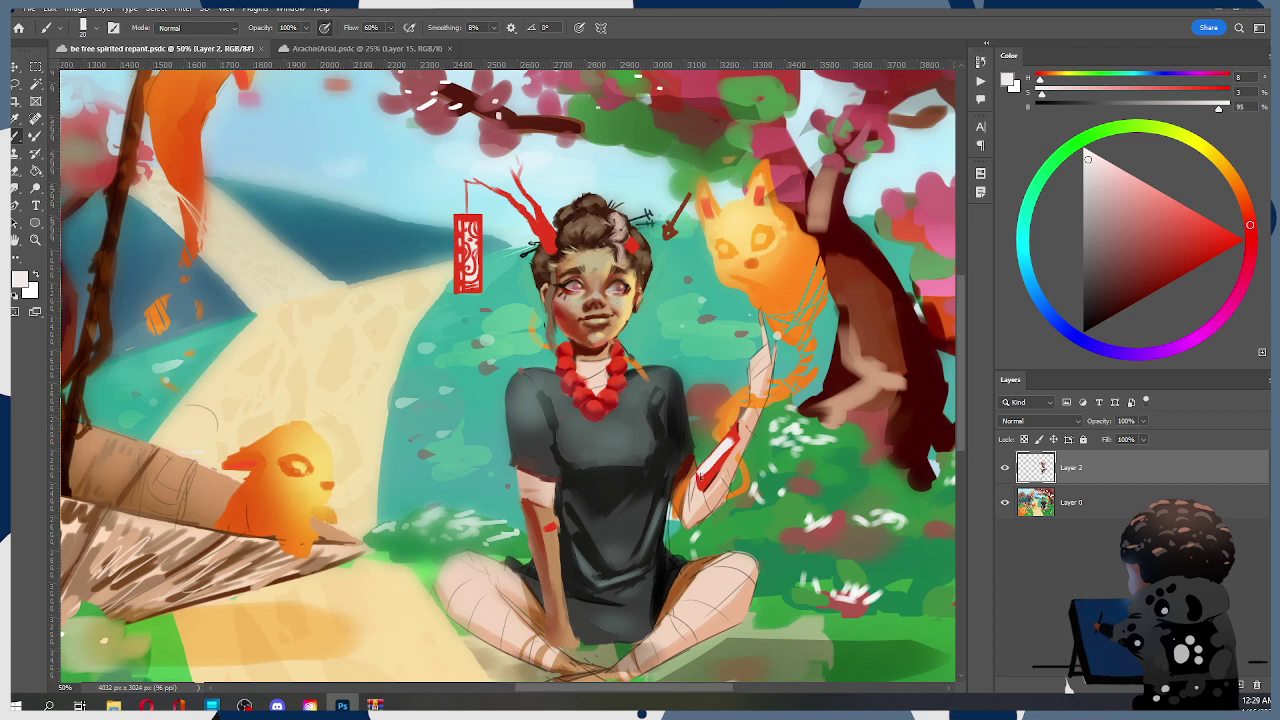
pyautogui.keyDown('alt'); pyautogui.click(704, 479); pyautogui.keyUp('alt')
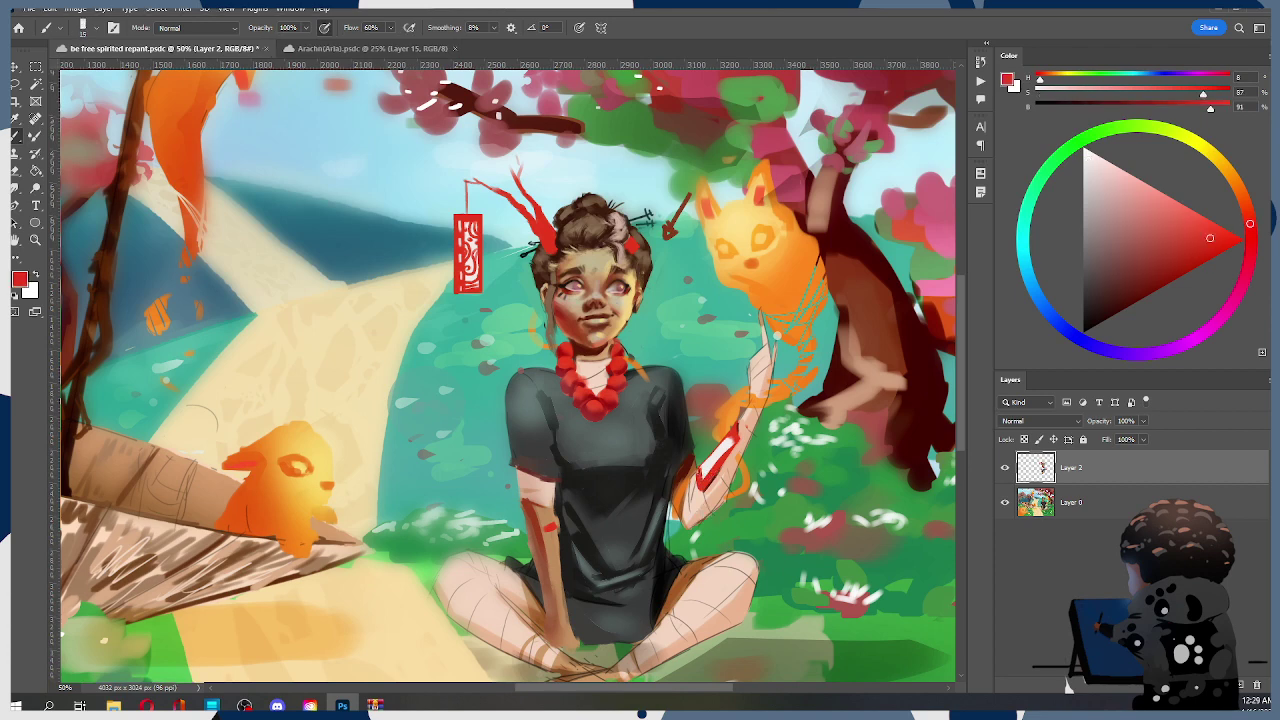
pyautogui.keyDown('alt'); pyautogui.click(704, 472); pyautogui.keyUp('alt')
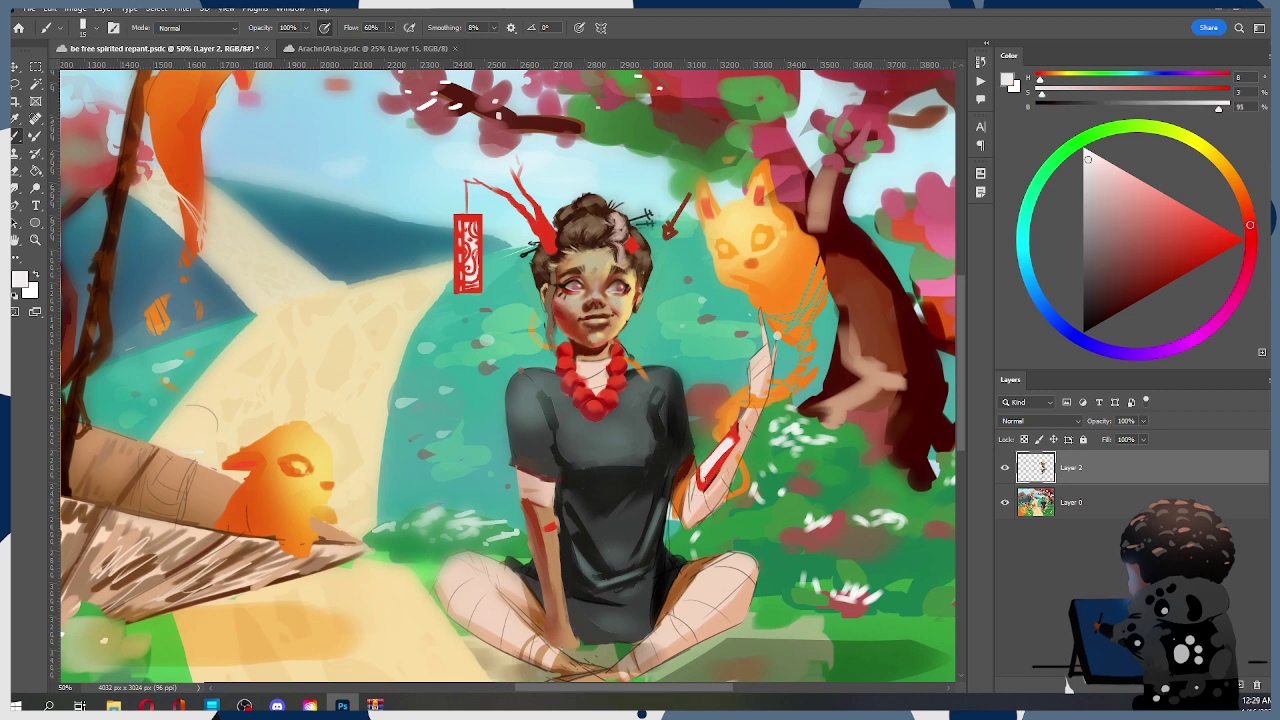
pyautogui.keyDown('alt'); pyautogui.click(706, 512); pyautogui.keyUp('alt')
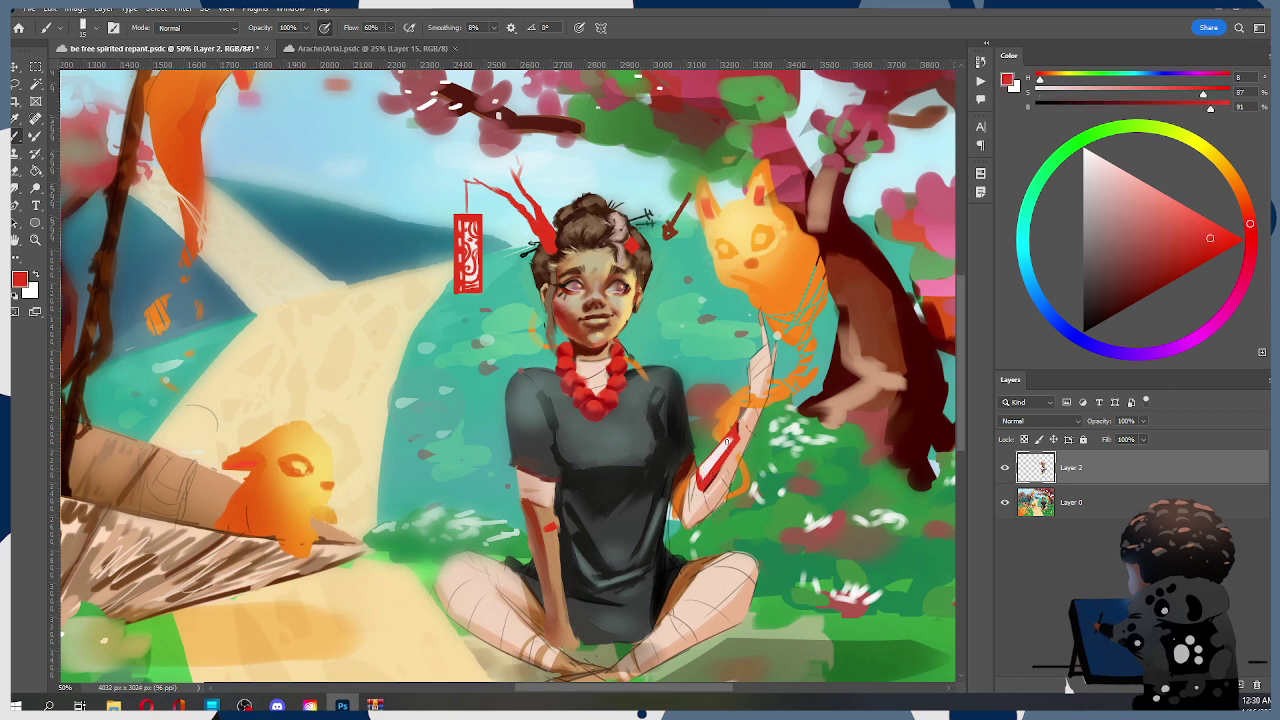
pyautogui.keyDown('alt'); pyautogui.click(728, 440); pyautogui.keyUp('alt')
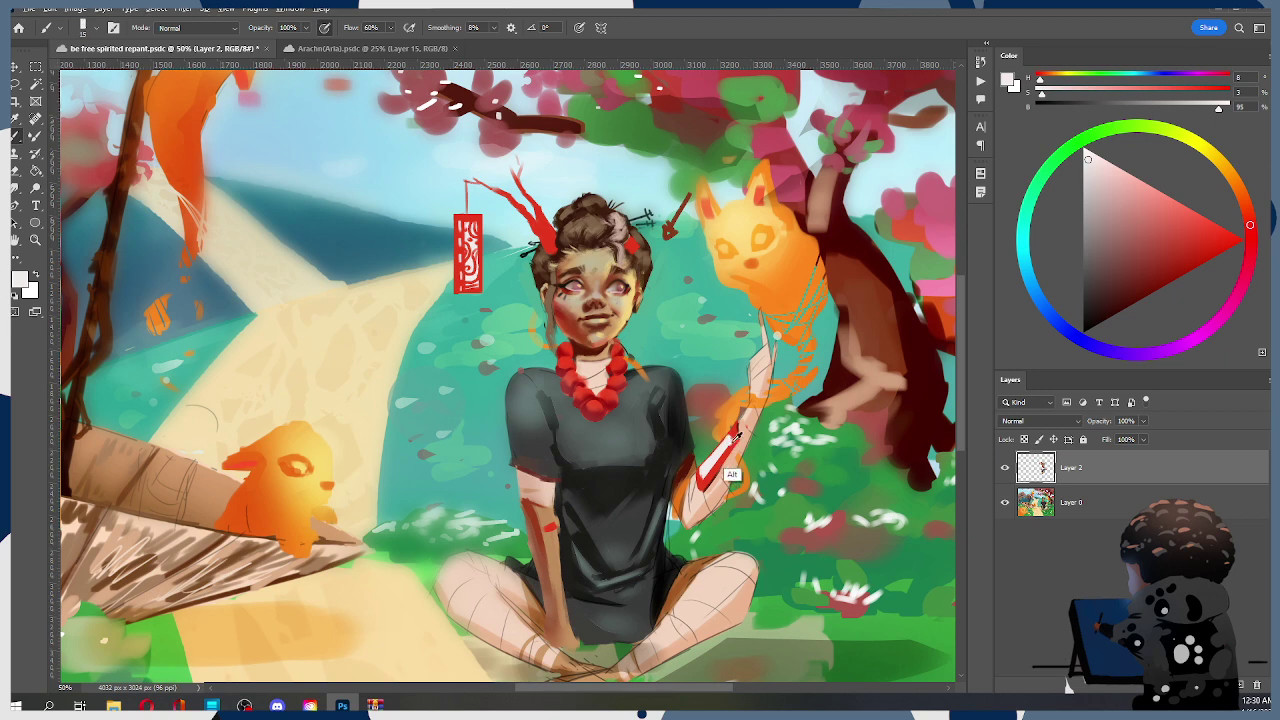
pyautogui.keyDown('alt'); pyautogui.click(721, 496); pyautogui.keyUp('alt')
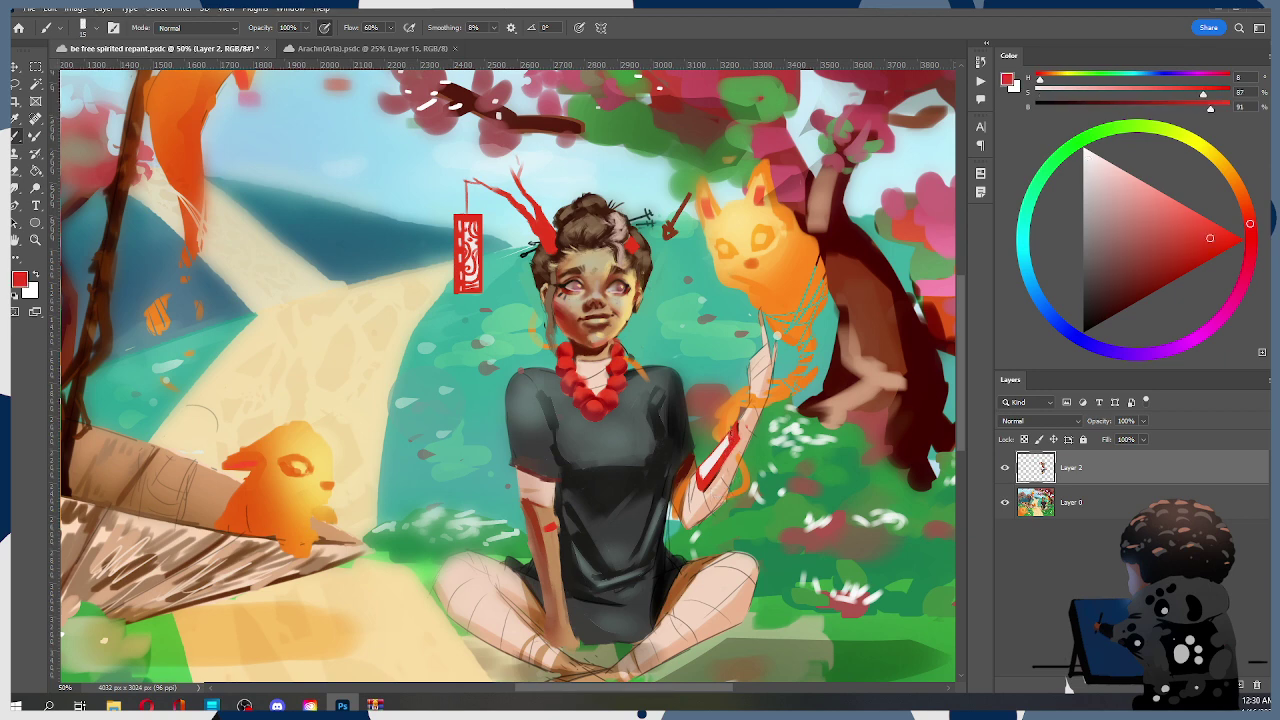
pyautogui.keyDown('alt'); pyautogui.click(726, 442); pyautogui.keyUp('alt')
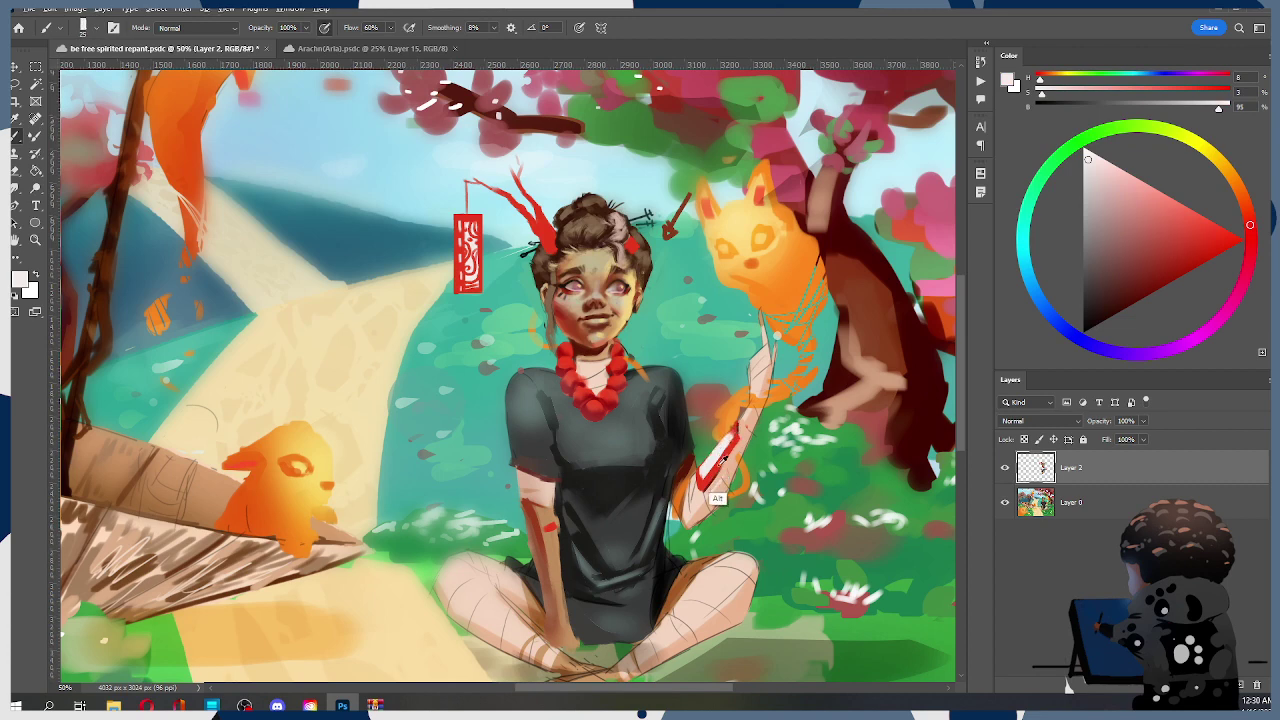
pyautogui.keyDown('alt'); pyautogui.click(720, 498); pyautogui.keyUp('alt')
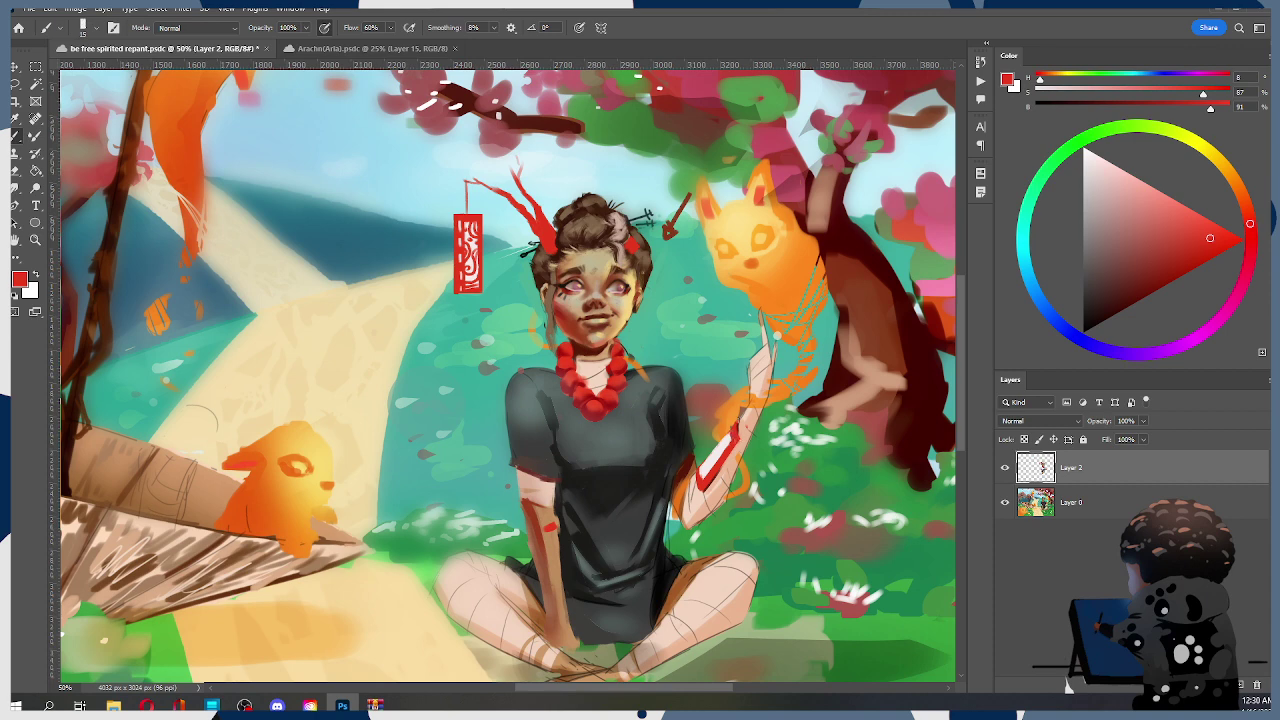
pyautogui.press('[')
pyautogui.moveTo(698, 474); pyautogui.dragTo(716, 449)
# Paint sampled red and orange over the fox spirit's trailing body down to the raised forearm, undoing the last stroke
pyautogui.keyDown('alt'); pyautogui.click(735, 534); pyautogui.keyUp('alt')
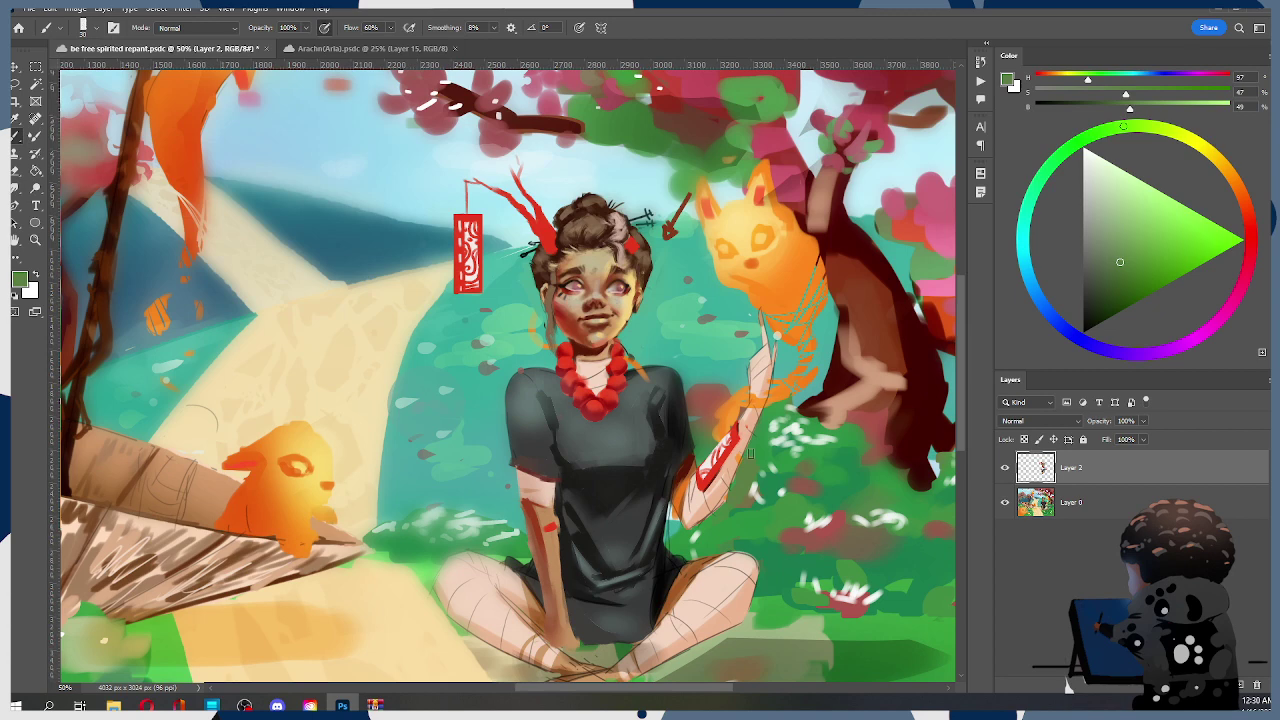
pyautogui.keyDown('alt'); pyautogui.click(730, 432); pyautogui.keyUp('alt')
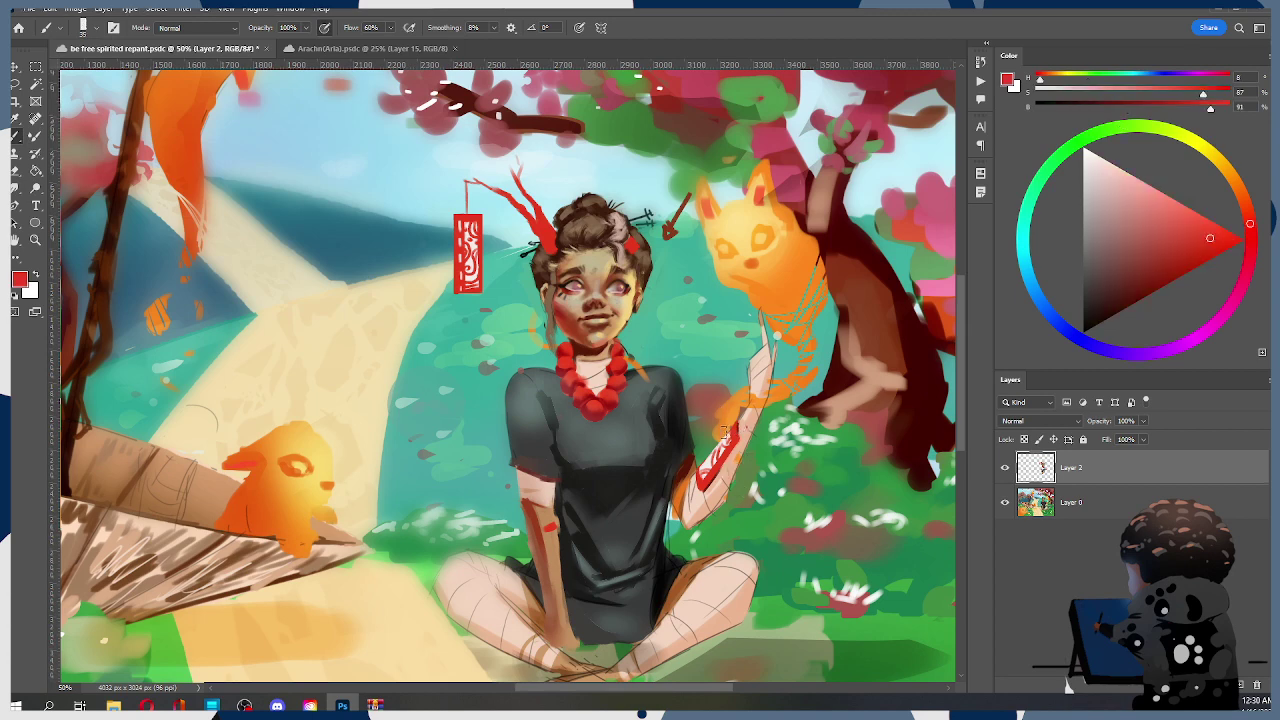
pyautogui.moveTo(727, 411)
pyautogui.mouseDown()
pyautogui.moveTo(796, 384)
pyautogui.moveTo(784, 393)
pyautogui.moveTo(745, 400)
pyautogui.moveTo(803, 362)
pyautogui.moveTo(790, 383)
pyautogui.moveTo(801, 380)
pyautogui.moveTo(811, 349)
pyautogui.moveTo(825, 268)
pyautogui.moveTo(790, 216)
pyautogui.moveTo(785, 323)
pyautogui.moveTo(808, 343)
pyautogui.moveTo(810, 314)
pyautogui.moveTo(766, 297)
pyautogui.moveTo(802, 302)
pyautogui.moveTo(799, 267)
pyautogui.mouseUp()
pyautogui.keyDown('alt'); pyautogui.click(766, 281); pyautogui.keyUp('alt')
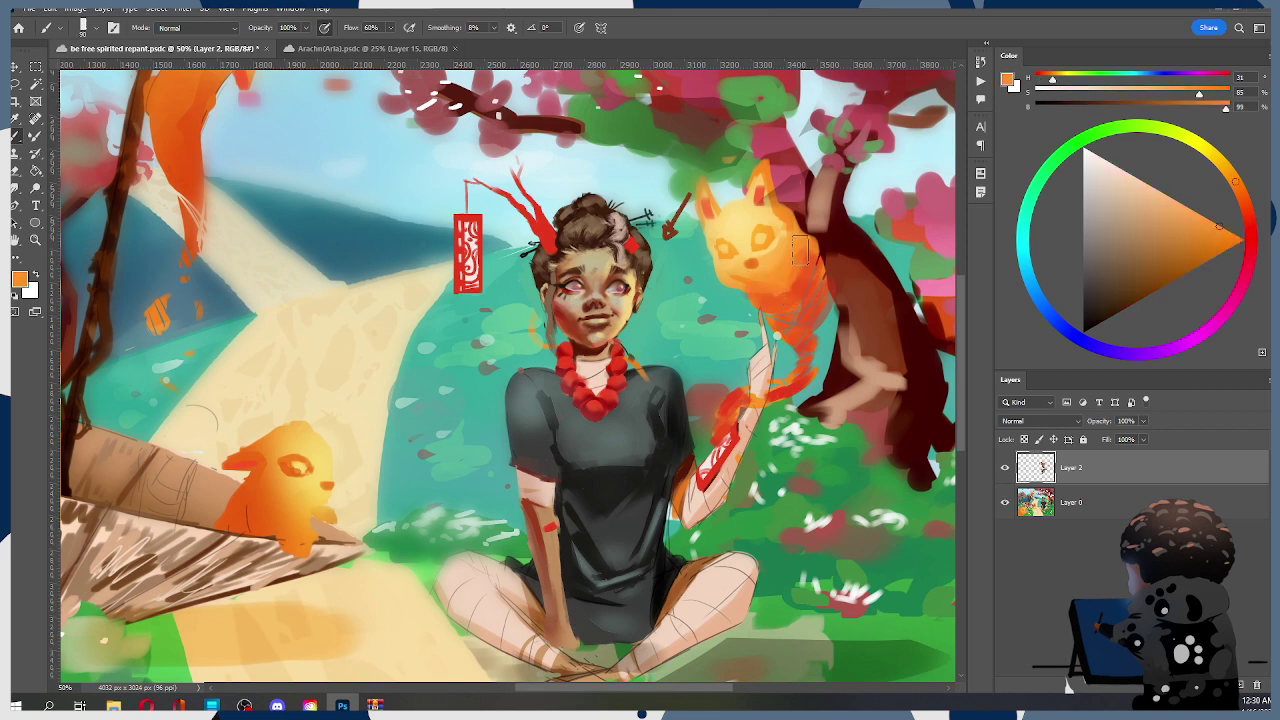
pyautogui.keyDown('alt'); pyautogui.click(777, 306); pyautogui.keyUp('alt')
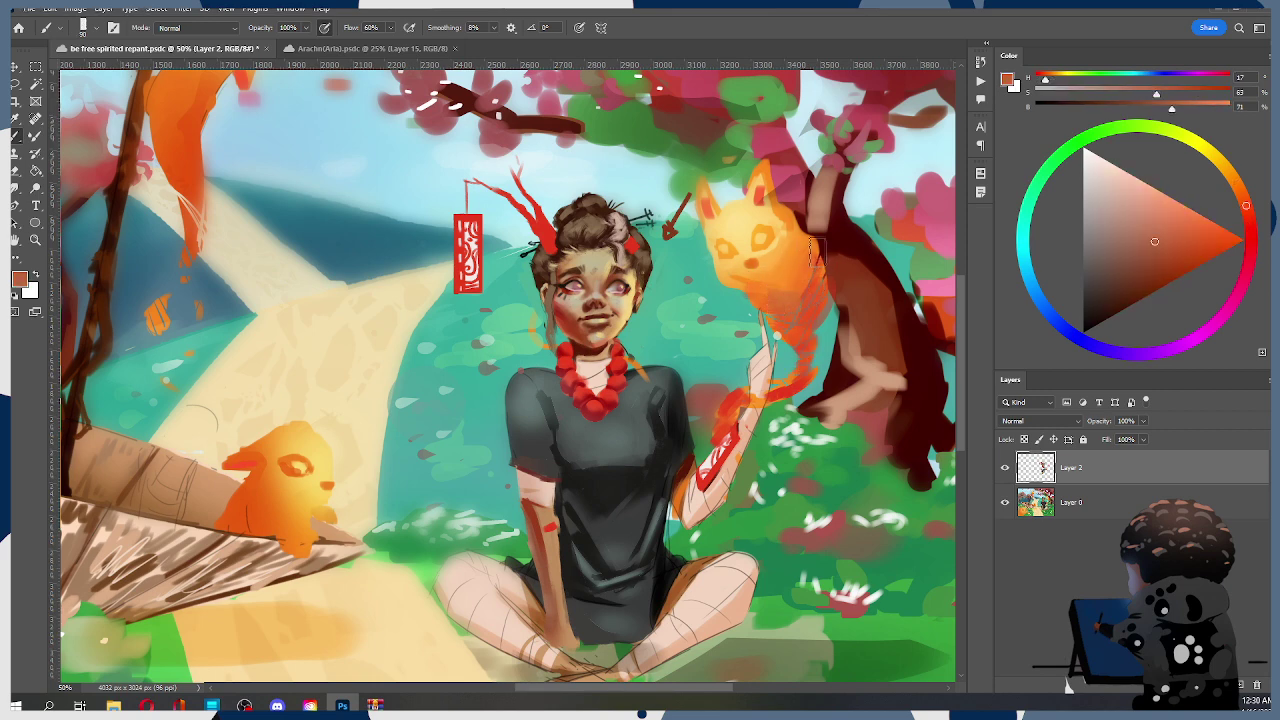
pyautogui.hotkey('ctrl', 'z')
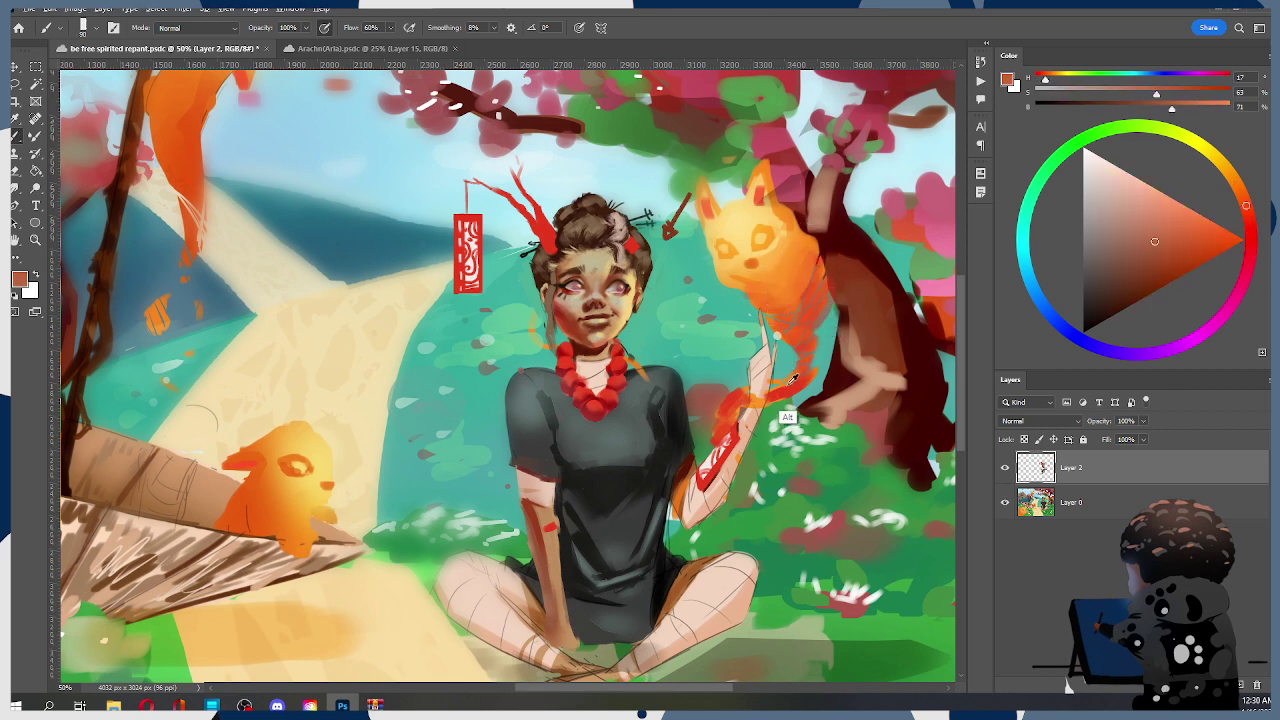
# Extend the sampled red where the fox spirit's tail meets the forearm panel, and save the painting
pyautogui.keyDown('alt'); pyautogui.click(712, 468); pyautogui.keyUp('alt')
pyautogui.moveTo(722, 428)
pyautogui.mouseDown()
pyautogui.moveTo(754, 378)
pyautogui.moveTo(725, 409)
pyautogui.moveTo(714, 472)
pyautogui.mouseUp()
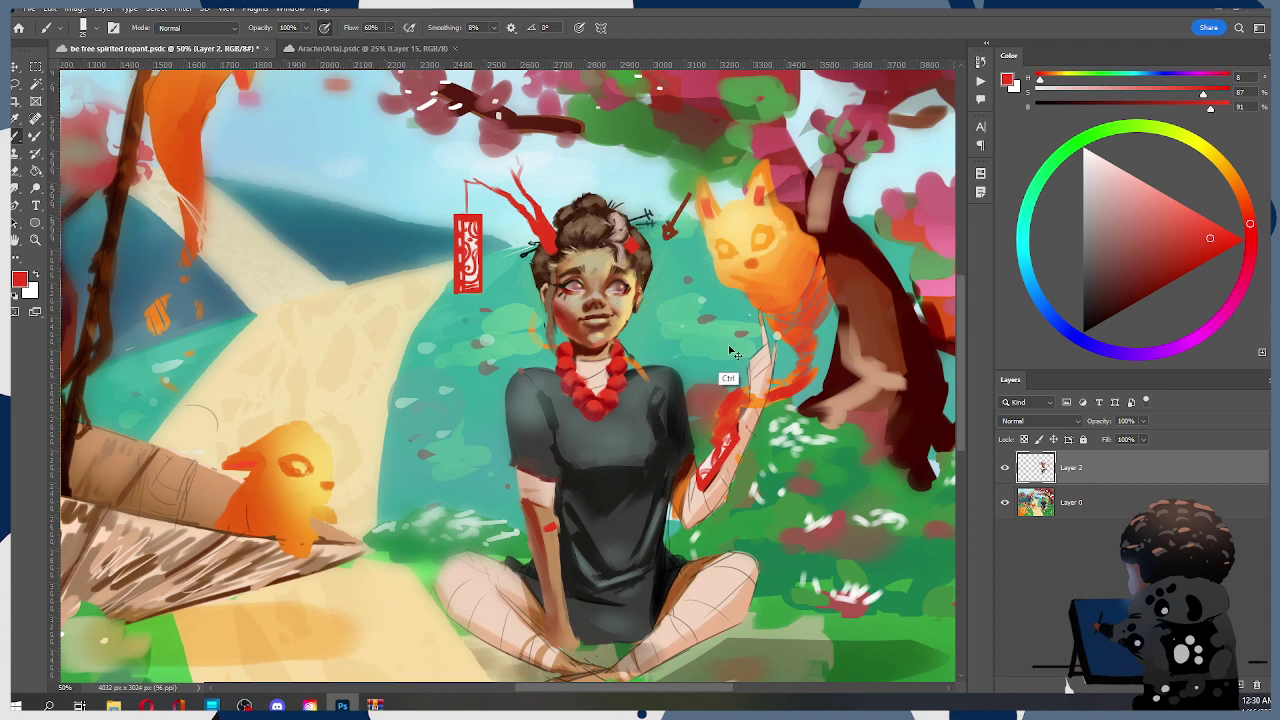
pyautogui.hotkey('ctrl', 's')
# Pick a dark red with hue 359, saturation 92 and brightness 63, and shade the red antlers and their tips with it
pyautogui.moveTo(628, 343)
pyautogui.mouseDown()
pyautogui.moveTo(697, 289)
pyautogui.moveTo(604, 337)
pyautogui.mouseUp()
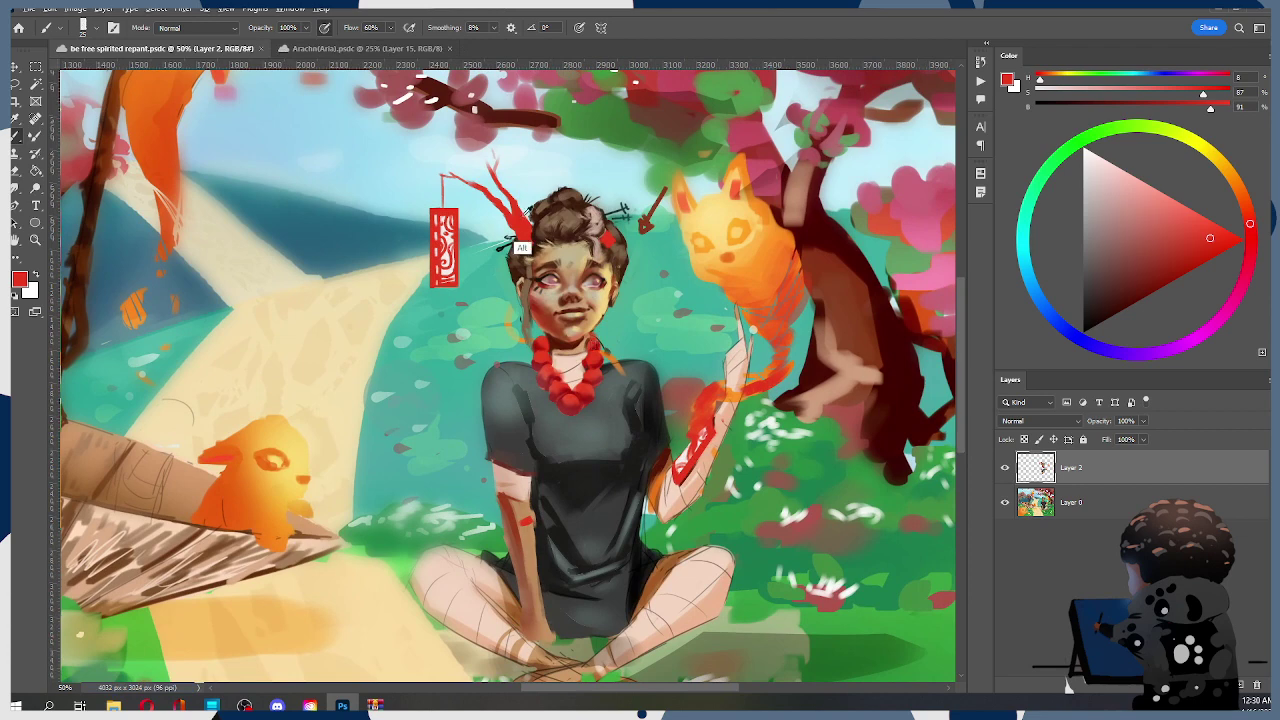
pyautogui.click(1176, 269)
pyautogui.click(1251, 241)
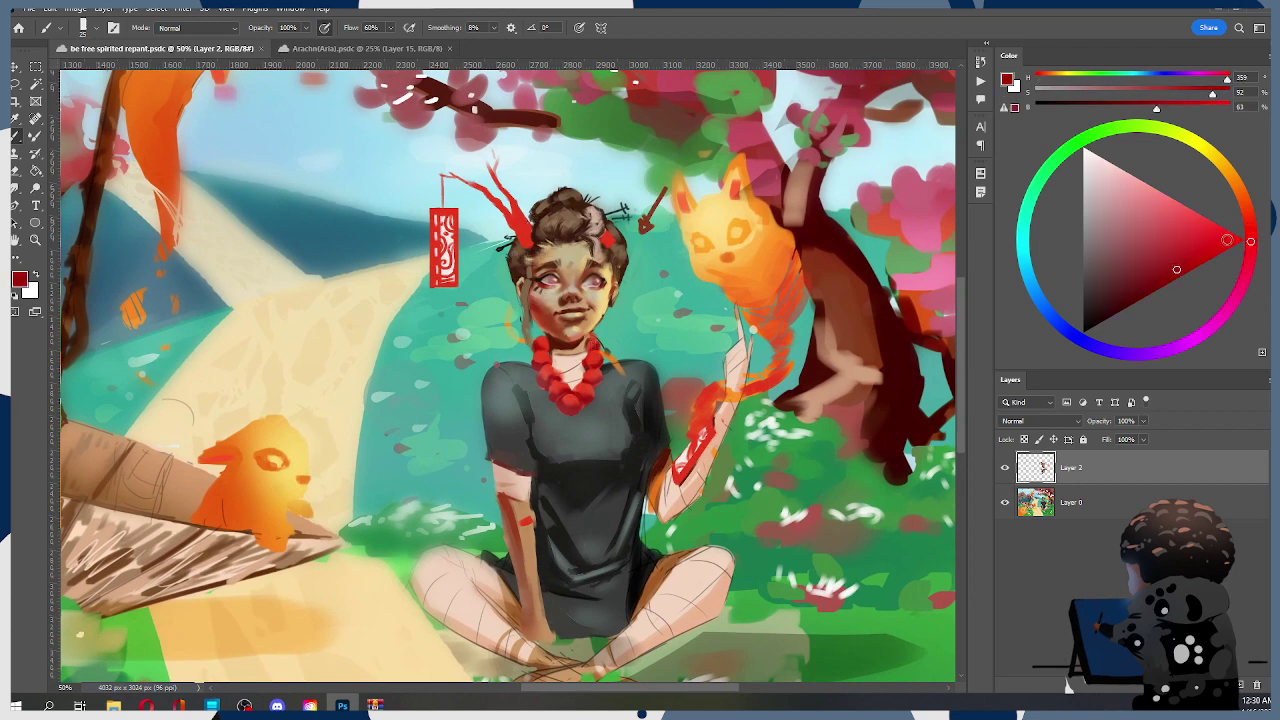
pyautogui.press('[')
pyautogui.press('[')
pyautogui.moveTo(516, 222); pyautogui.dragTo(513, 200)
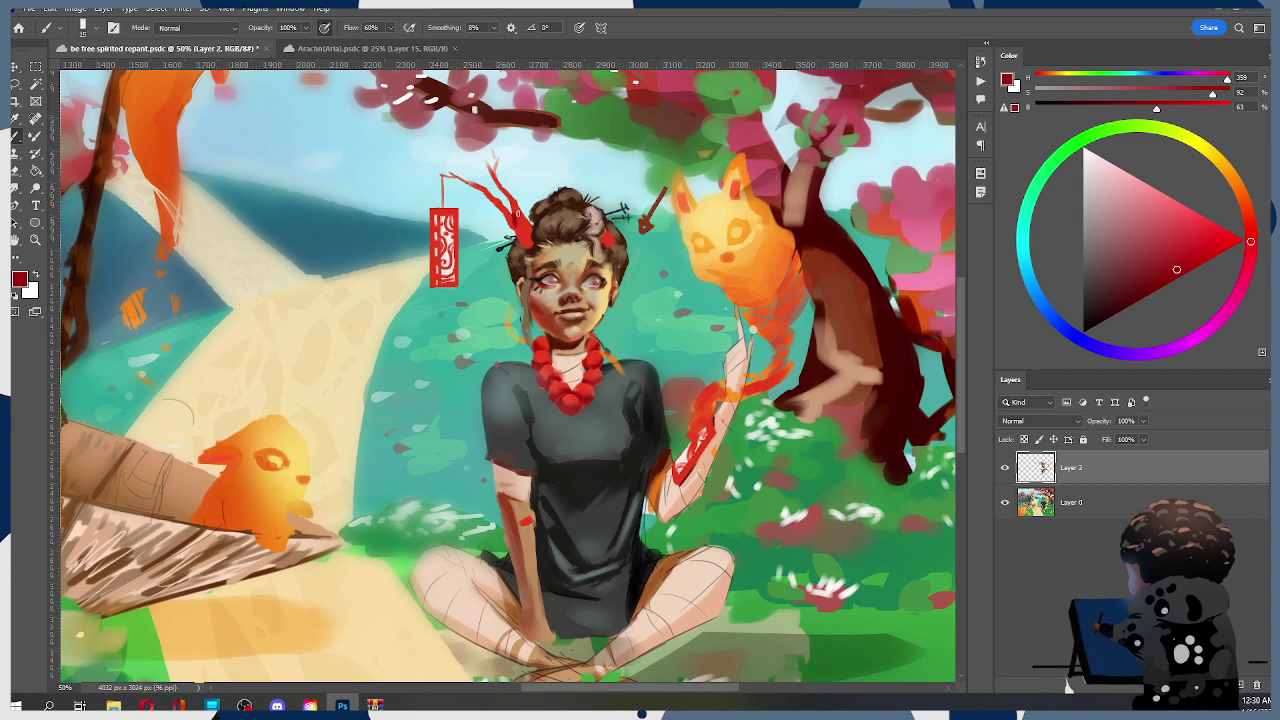
pyautogui.press('[')
pyautogui.moveTo(493, 163); pyautogui.dragTo(497, 149)
pyautogui.press(']')
pyautogui.press(']')
pyautogui.press(']')
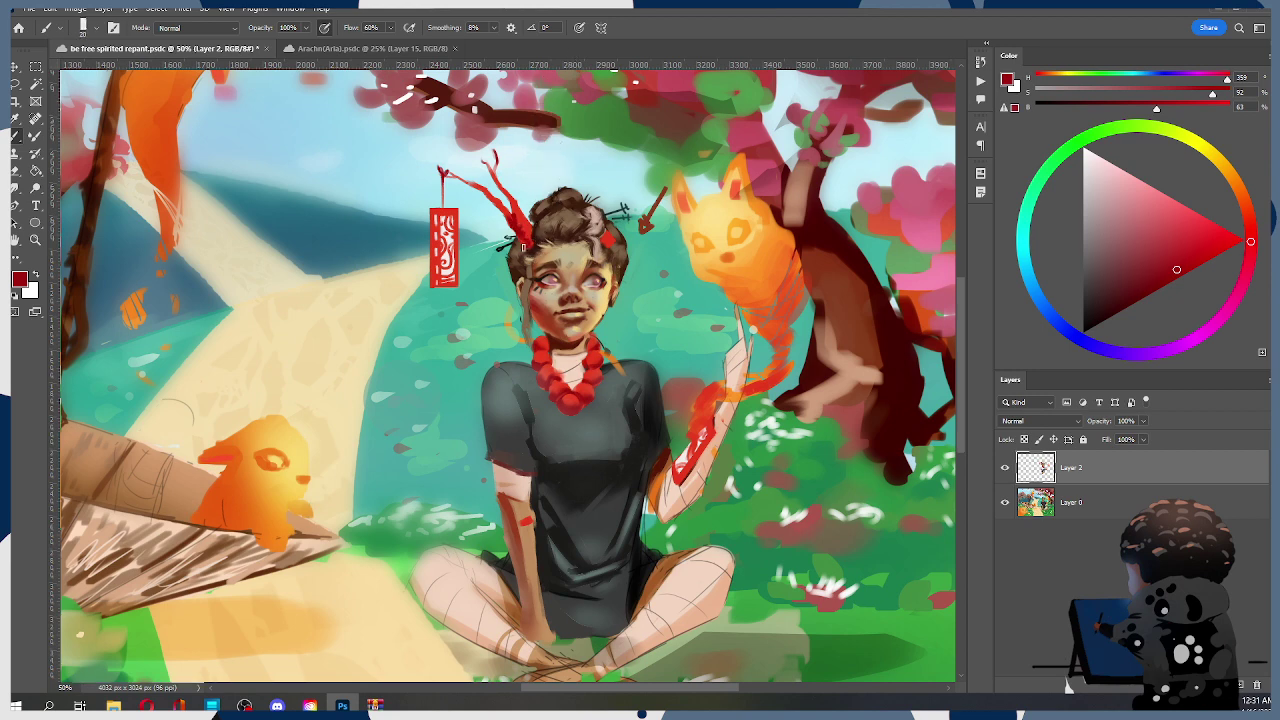
pyautogui.press('r')
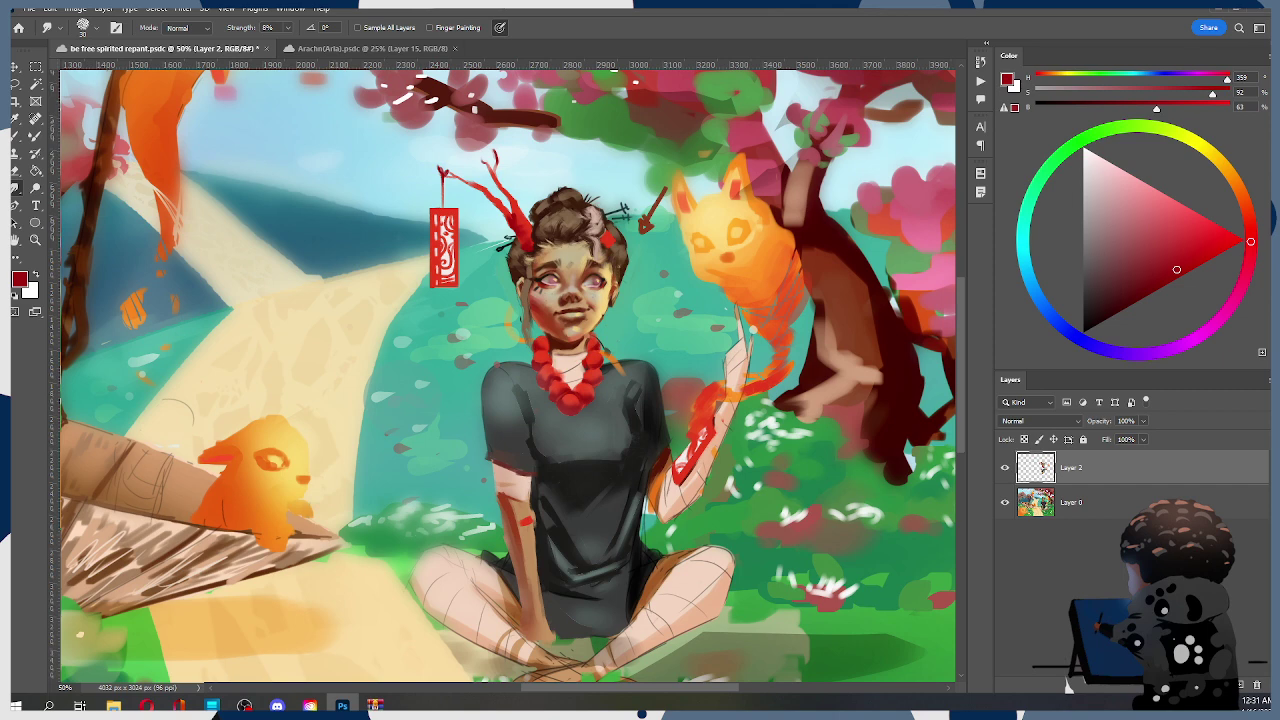
# Hide and show Layer 2 again to compare the repainted figure with the original painting underneath
pyautogui.scroll(-2, 578, 234)
pyautogui.scroll(2, 825, 378)
pyautogui.click(1005, 469)
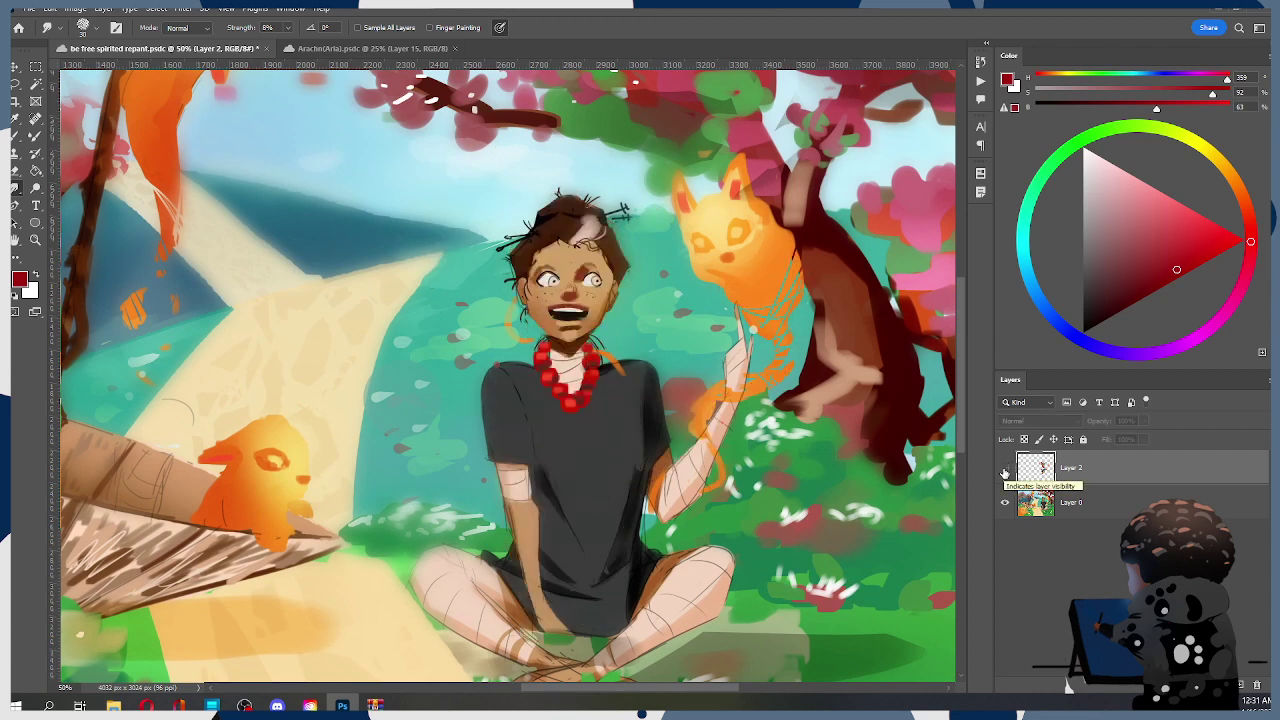
pyautogui.click(1005, 468)
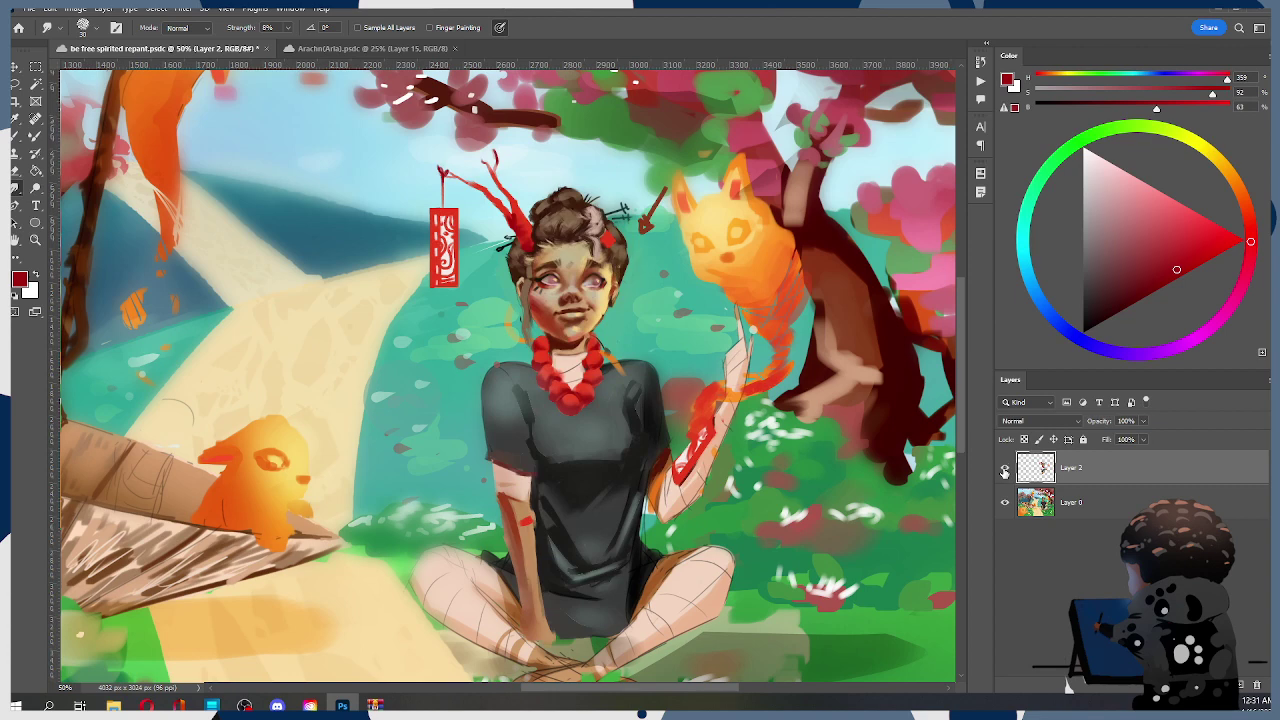